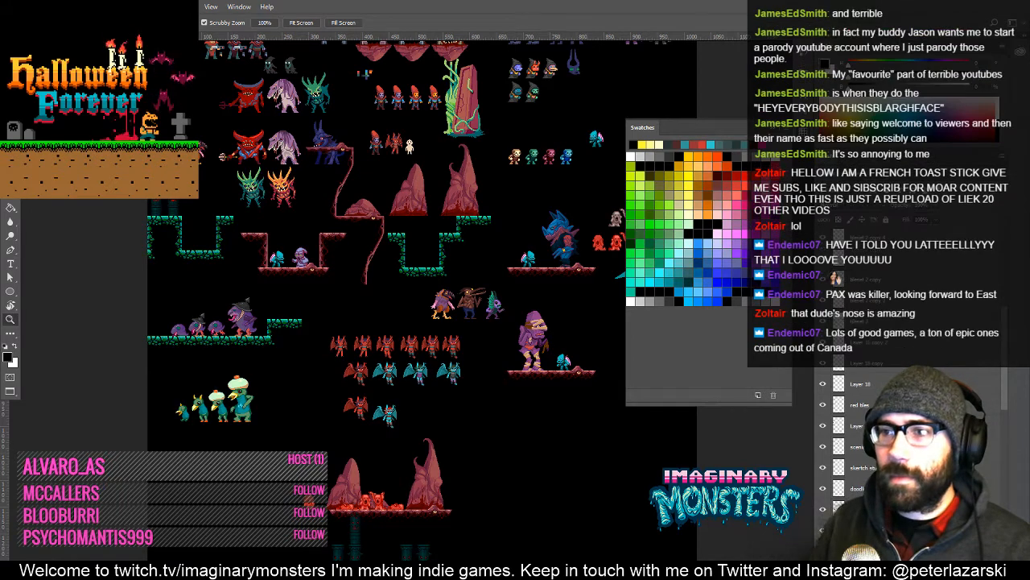
- Examine the purple monsters on the green stone platform up close, especially the large one with the witch hat
click(247, 313)
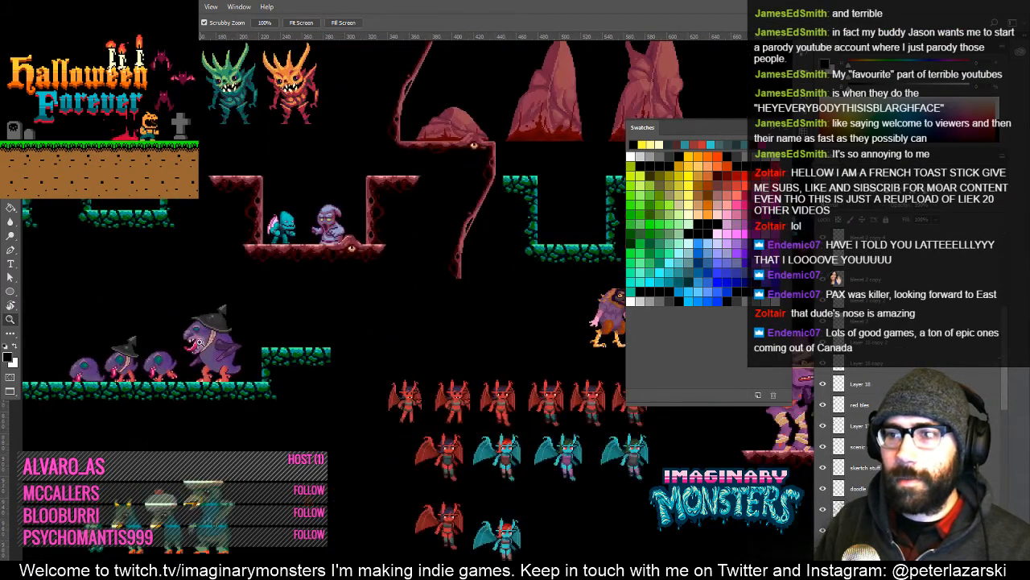
click(251, 310)
click(256, 305)
drag(189, 331, 447, 322)
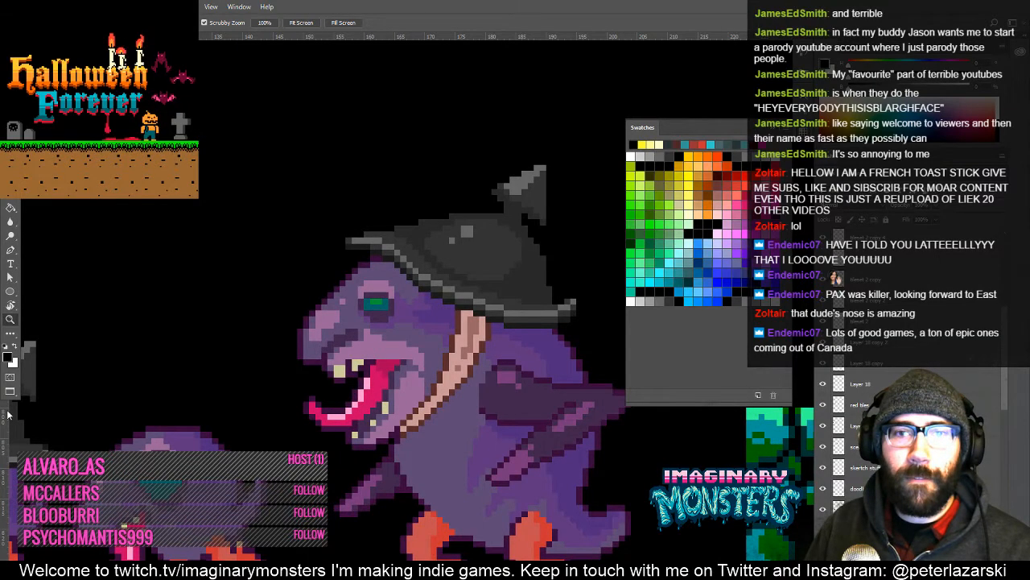
scroll(8, 415, up, 1)
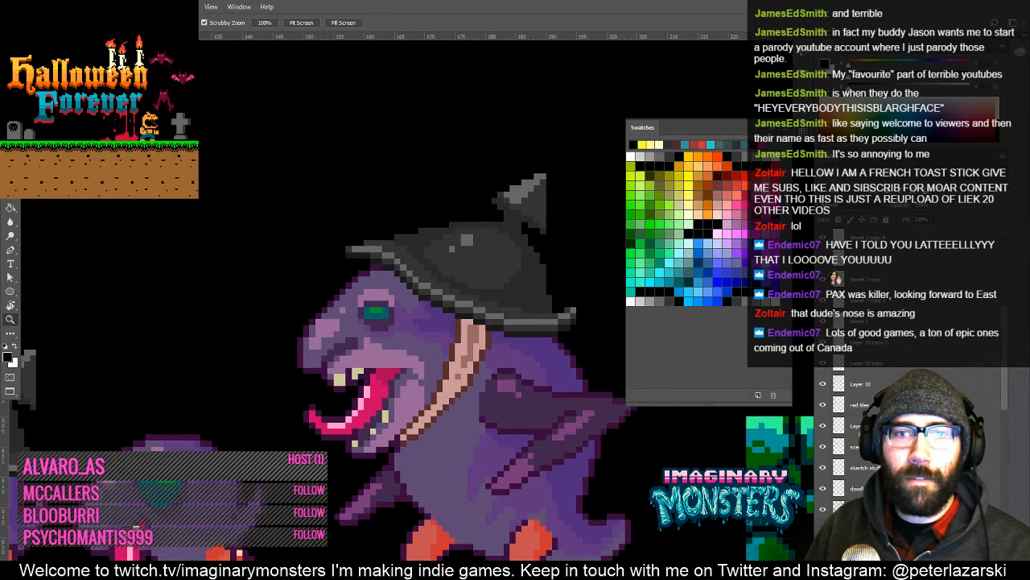
click(652, 125)
alt+click(639, 212)
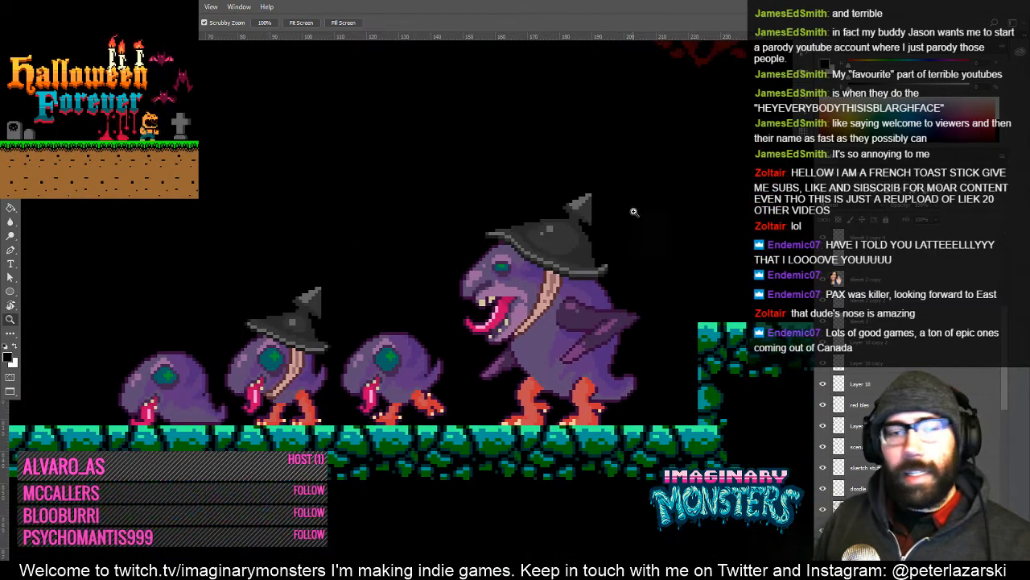
drag(587, 277, 450, 301)
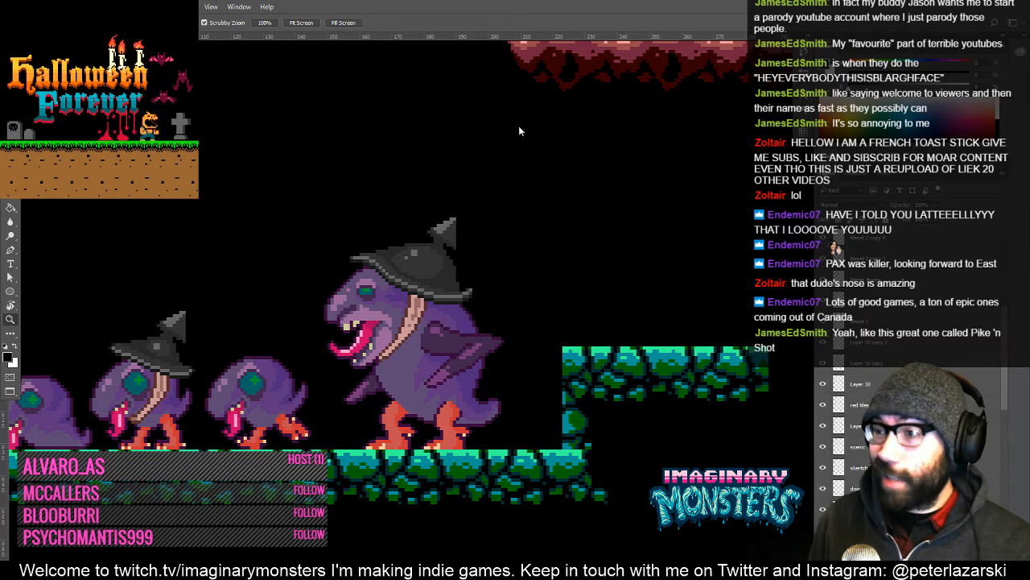
click(509, 222)
drag(518, 285, 453, 267)
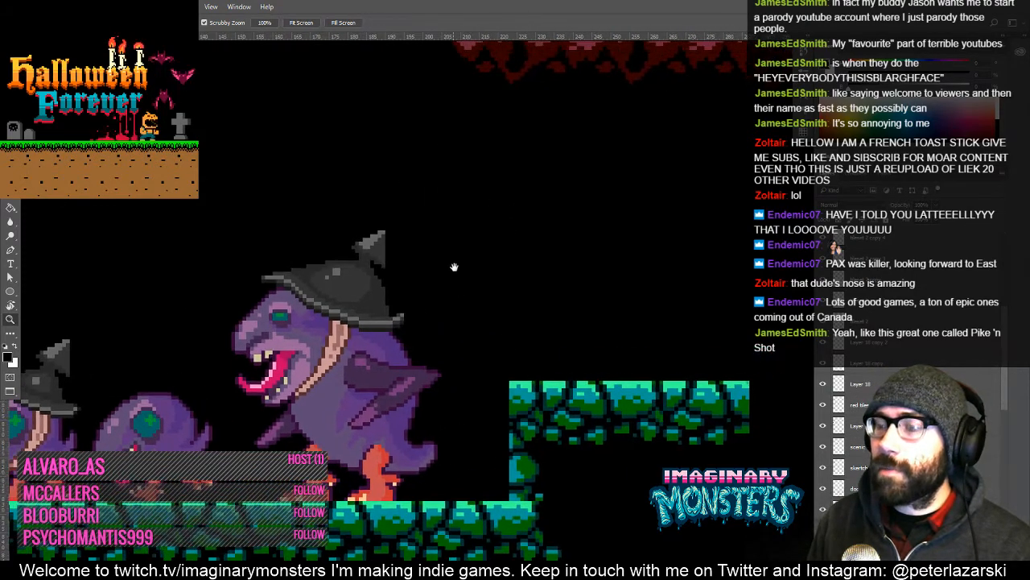
alt+click(471, 285)
alt+click(469, 289)
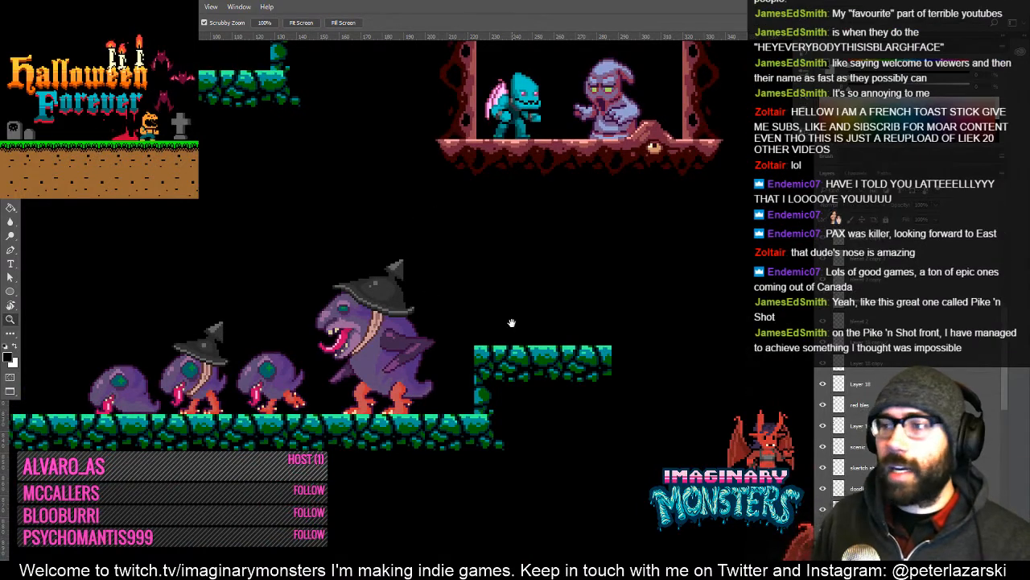
- Survey the sprite sheet from the witch-hat monsters across to the red winged demons and the surrounding terrain pieces
drag(511, 322, 490, 289)
click(475, 290)
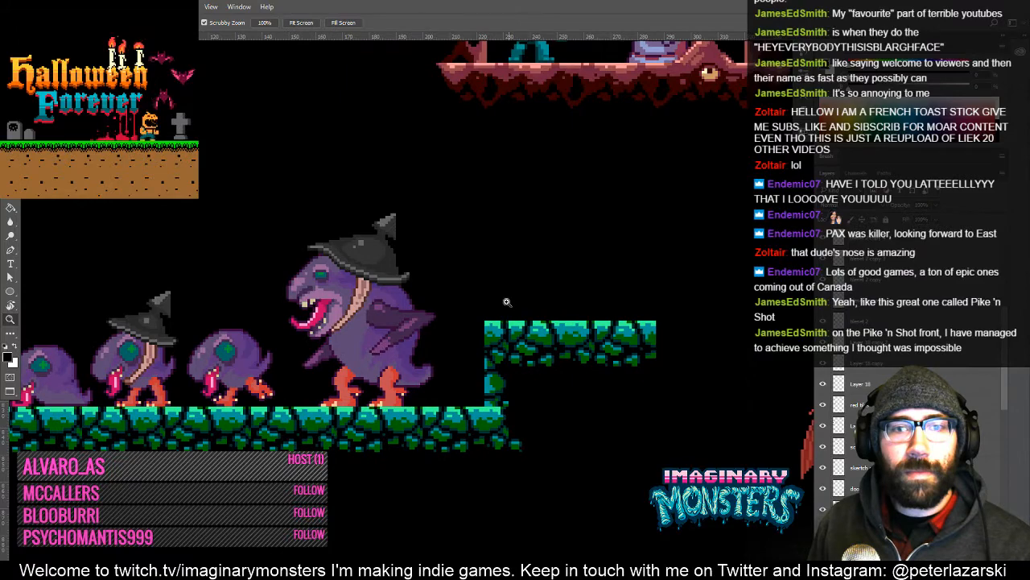
alt+click(482, 257)
drag(543, 289, 355, 216)
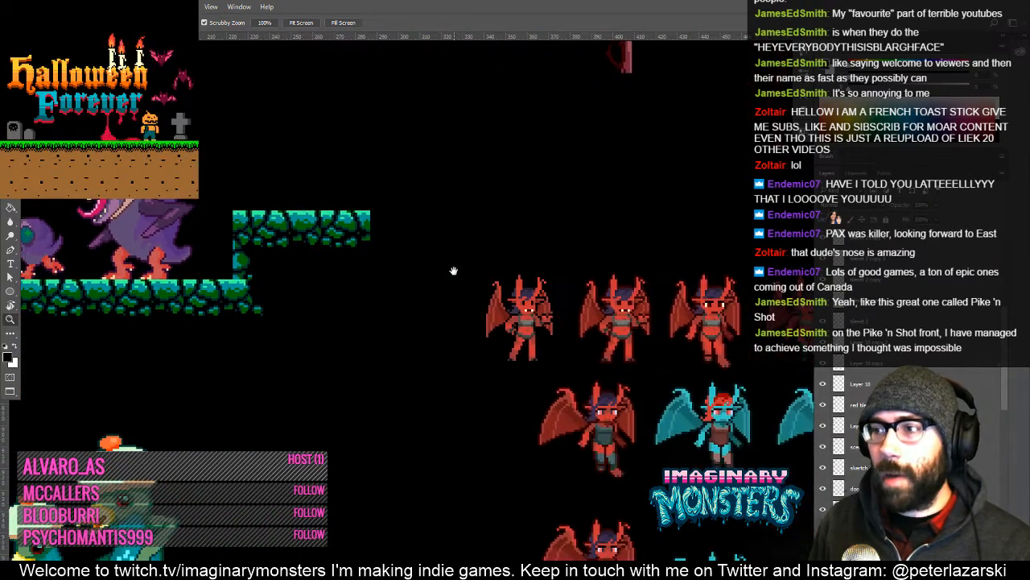
alt+click(477, 263)
alt+click(478, 265)
alt+click(477, 264)
drag(498, 270, 374, 423)
drag(506, 320, 382, 262)
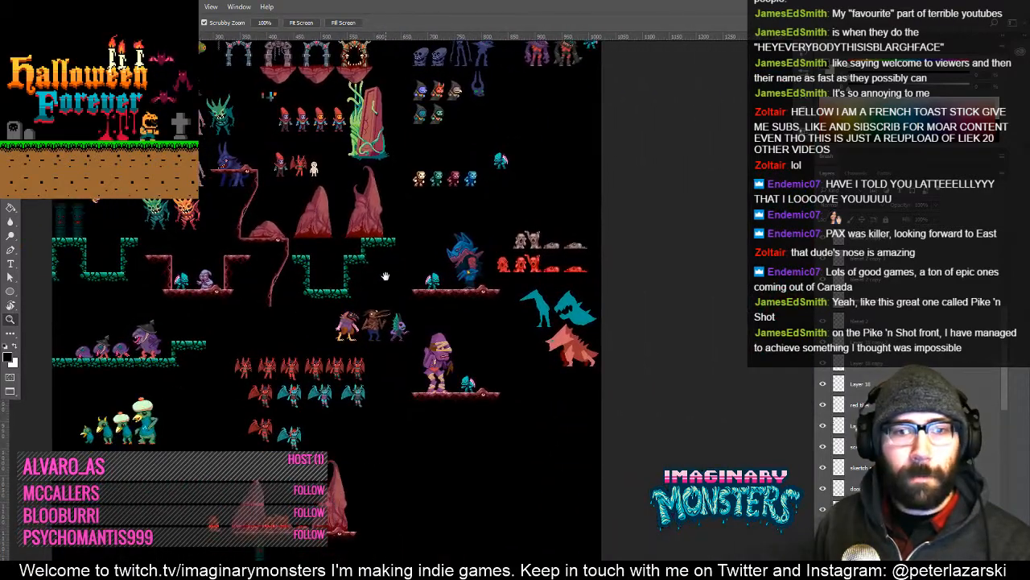
drag(413, 301, 456, 247)
- Overlay the grid on the sprite sheet to check how monsters and terrain line up, and hide it again
key(ctrl+apostrophe)
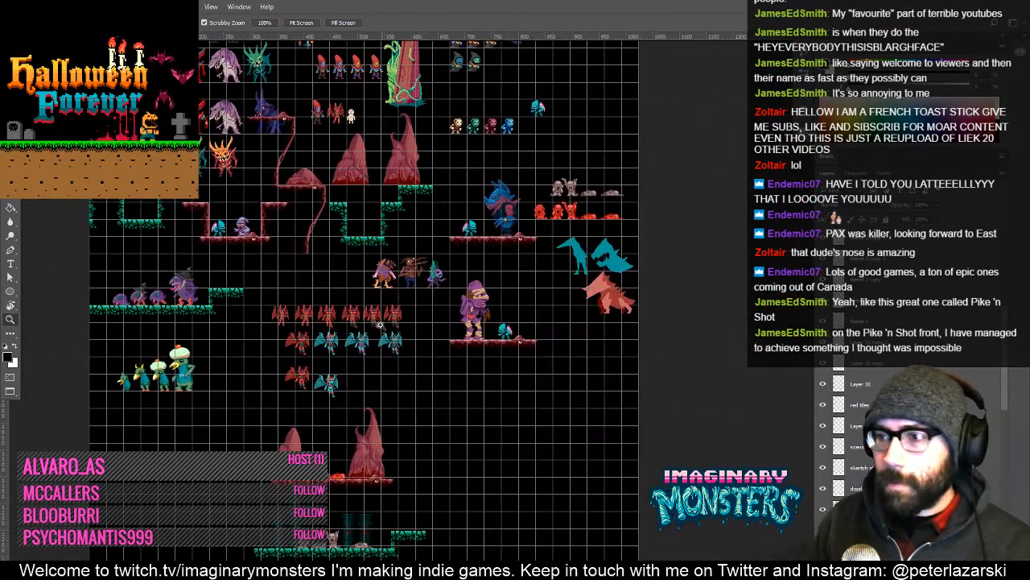
drag(384, 325, 439, 286)
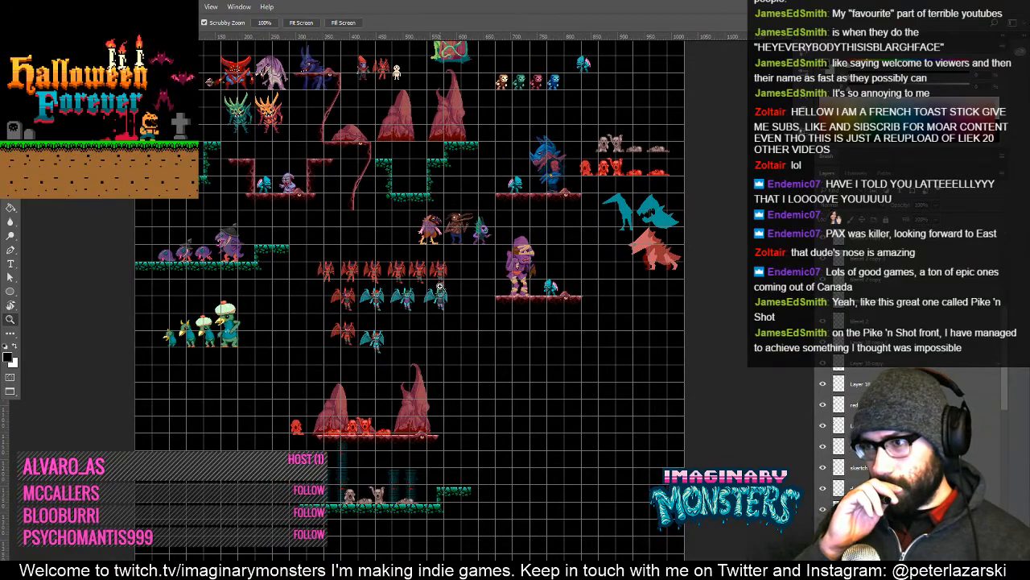
drag(331, 193, 333, 387)
key(v)
drag(362, 269, 362, 317)
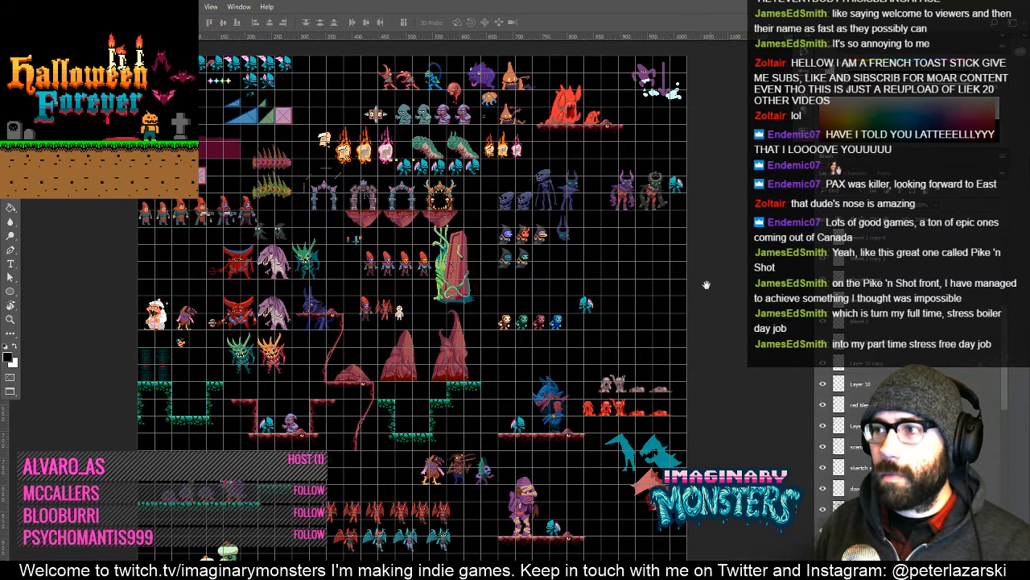
drag(588, 330, 457, 290)
key(ctrl+apostrophe)
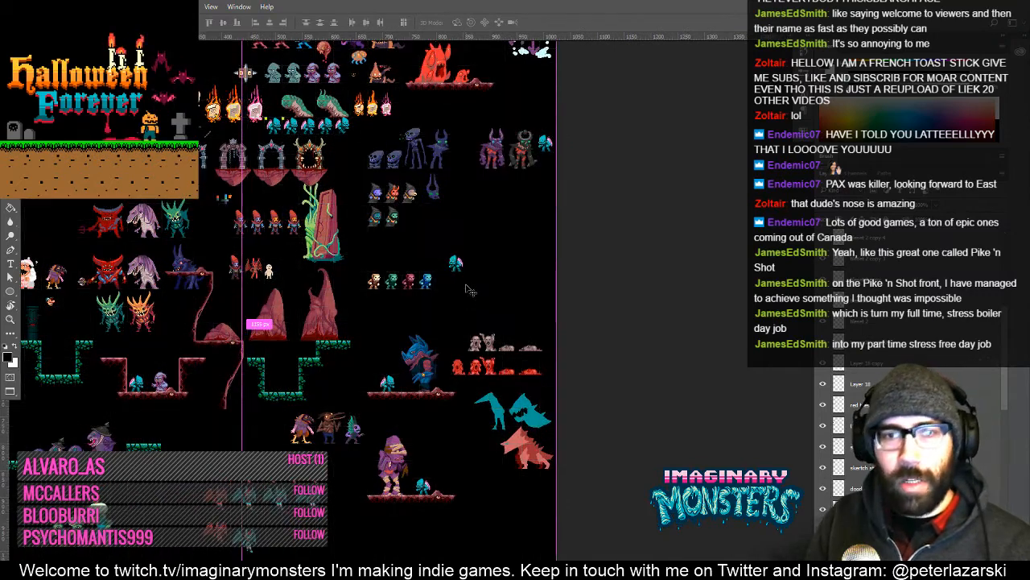
- Examine the four small skull-faced creatures and the cyan winged creature beside them up close
drag(462, 248, 444, 319)
click(446, 323)
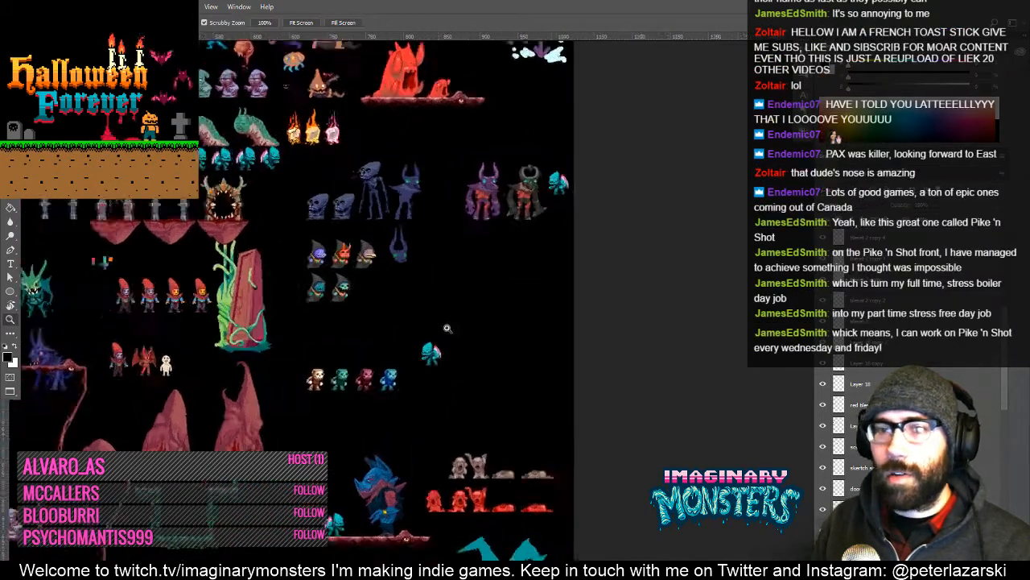
click(446, 328)
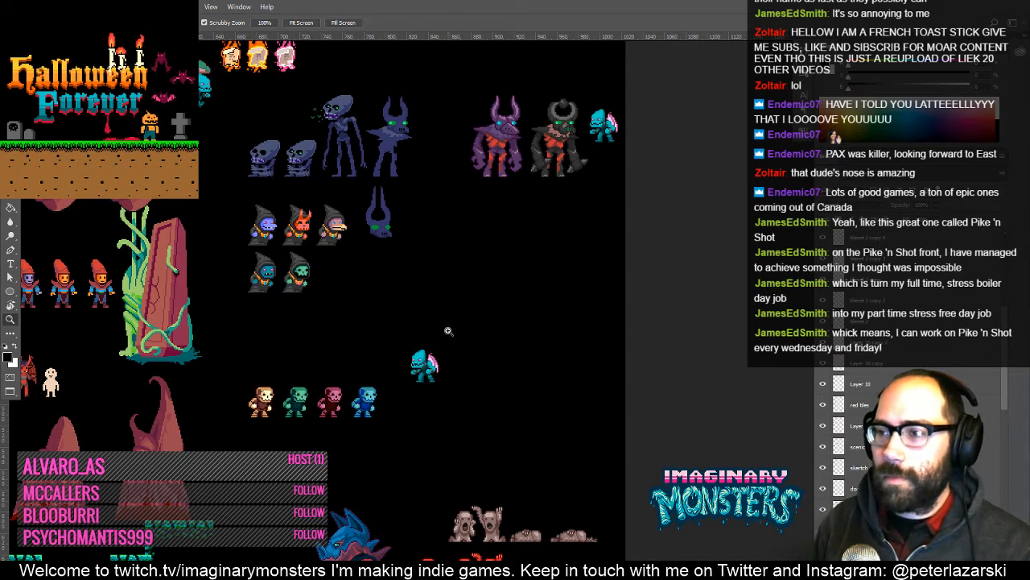
click(444, 335)
drag(422, 404, 437, 332)
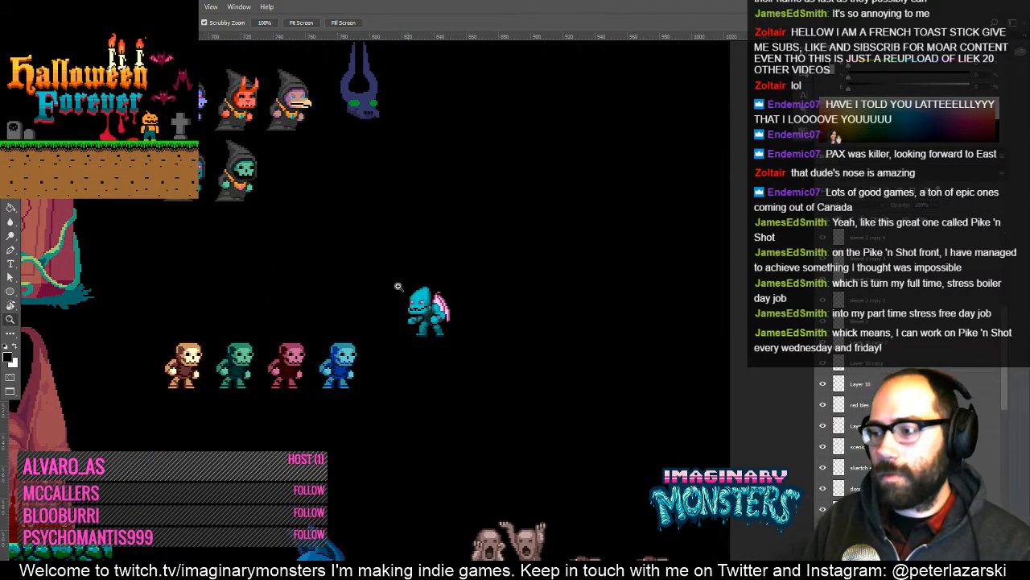
drag(367, 377, 431, 300)
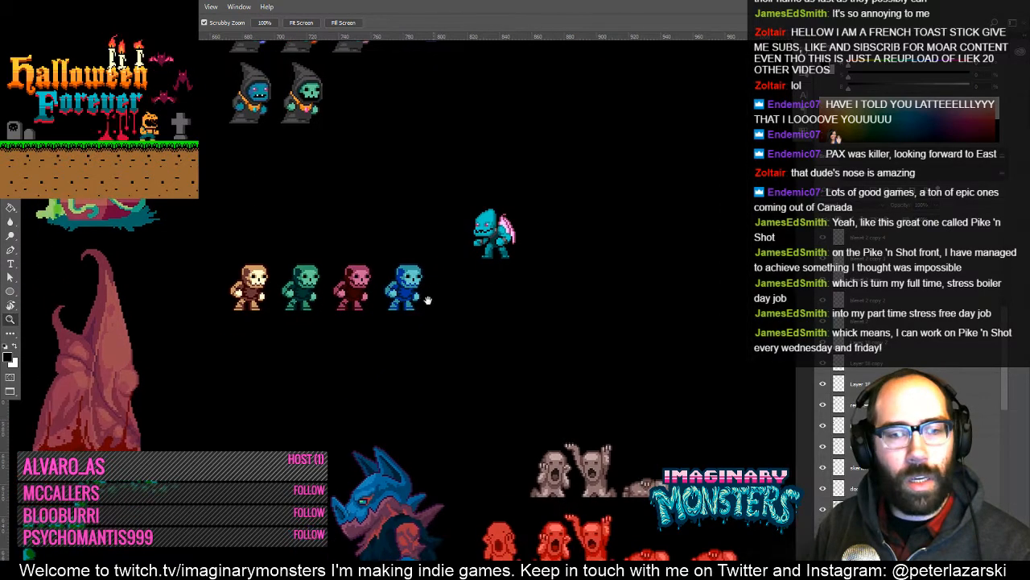
drag(441, 356, 437, 295)
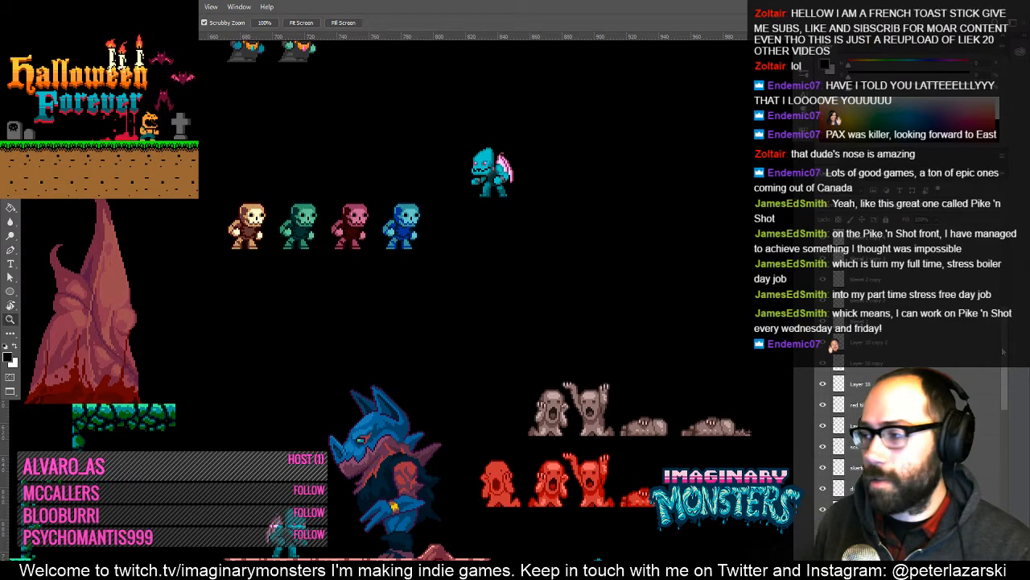
- Look through the layer list and inspect the red and green terrain platforms among the monster sprites
scroll(1004, 361, up, 5)
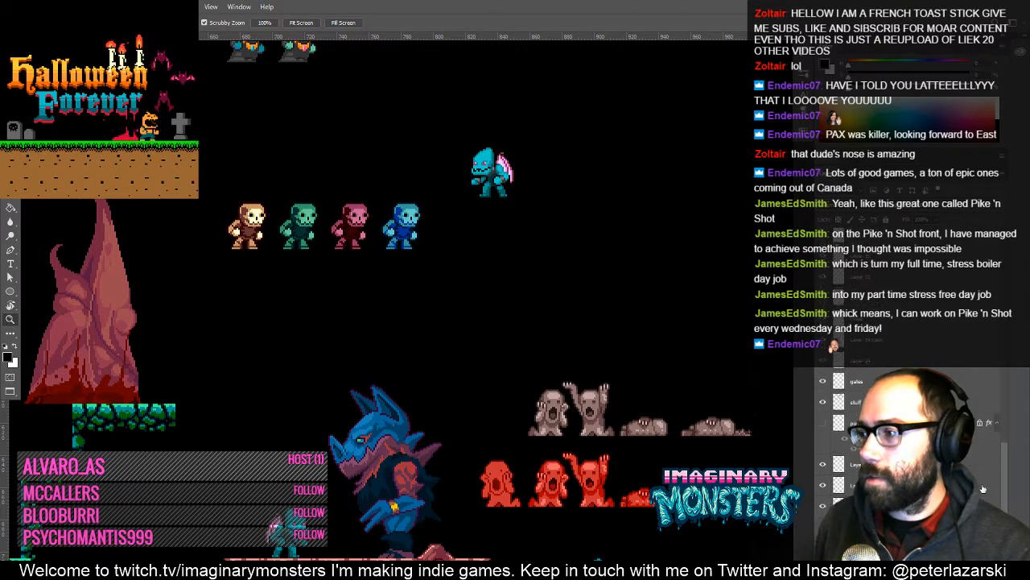
scroll(981, 331, up, 3)
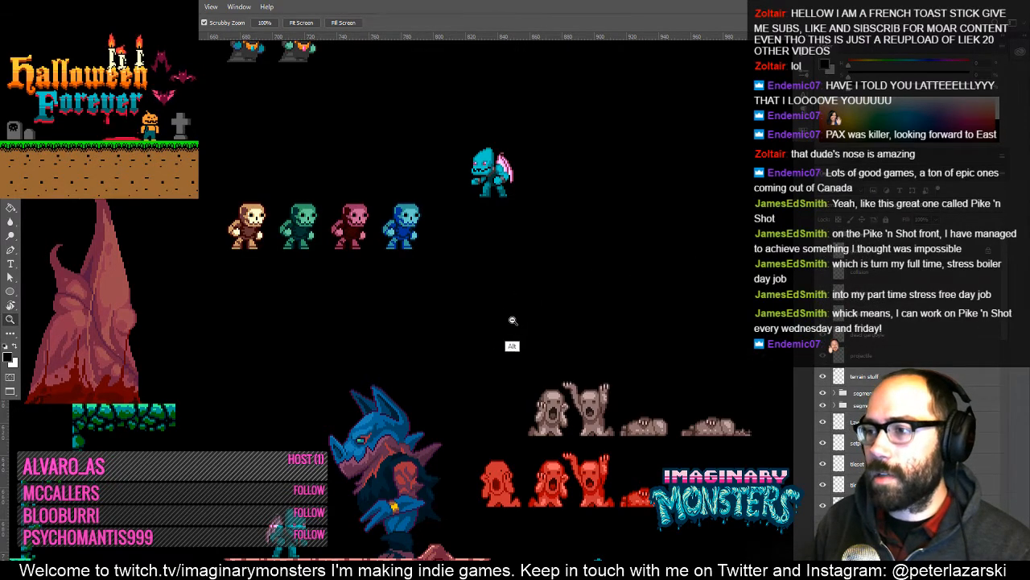
drag(513, 322, 473, 307)
key(v)
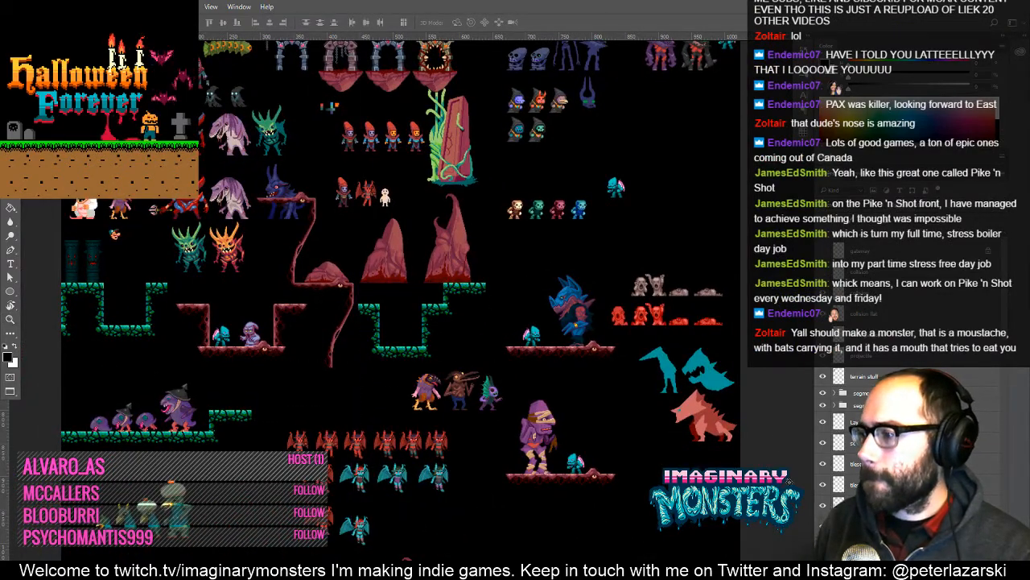
drag(427, 347, 495, 398)
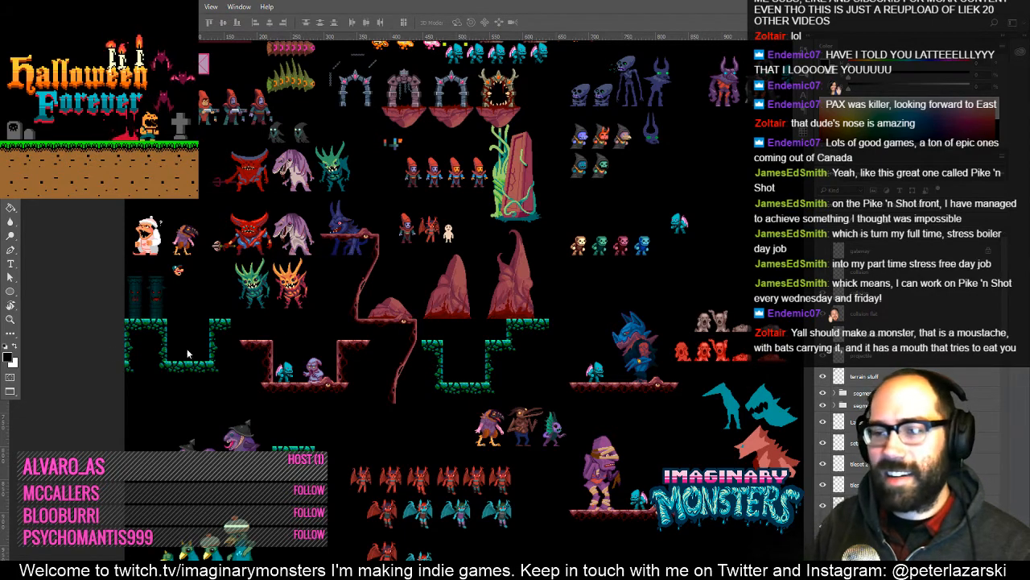
drag(382, 359, 400, 342)
key(z)
click(410, 323)
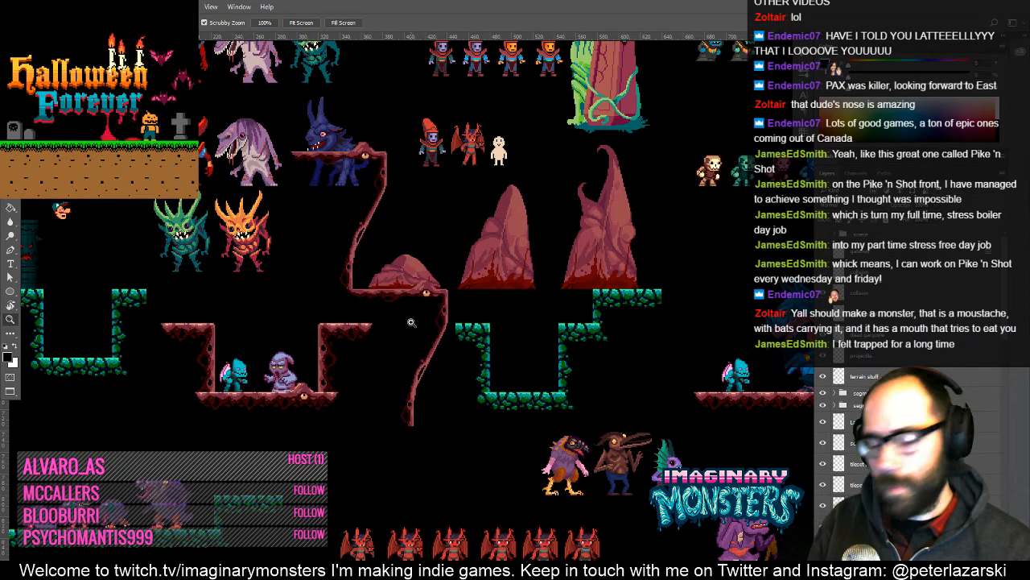
- Check the platforms, rock spires and nearby monsters against the grid, and hide the grid again
key(ctrl+apostrophe)
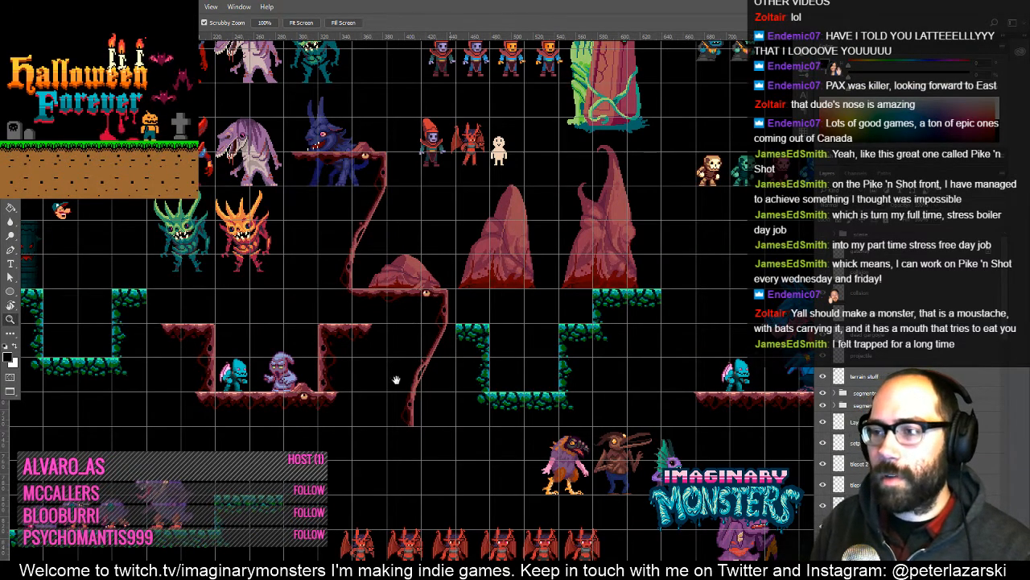
drag(395, 378, 297, 386)
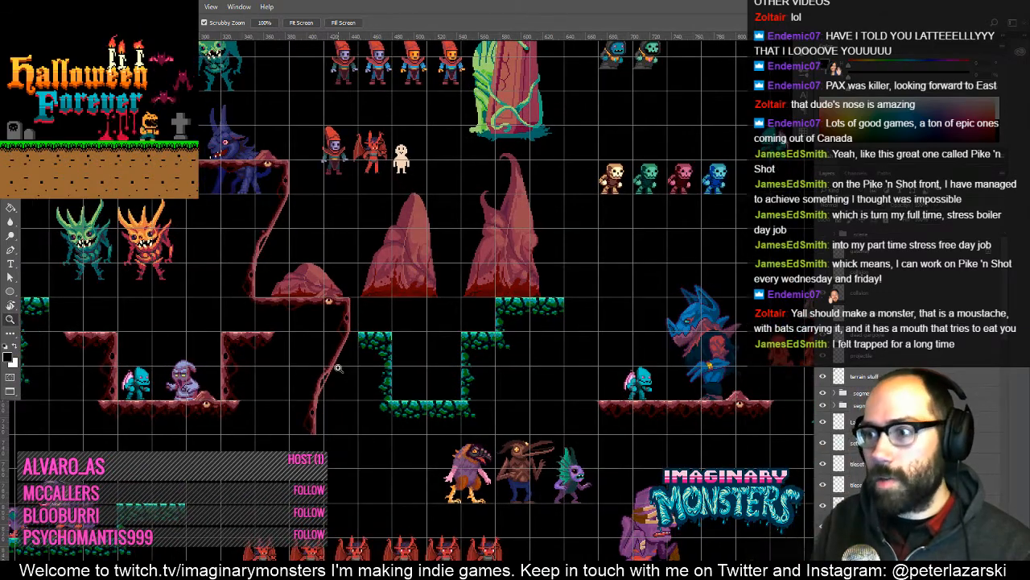
drag(422, 354, 466, 399)
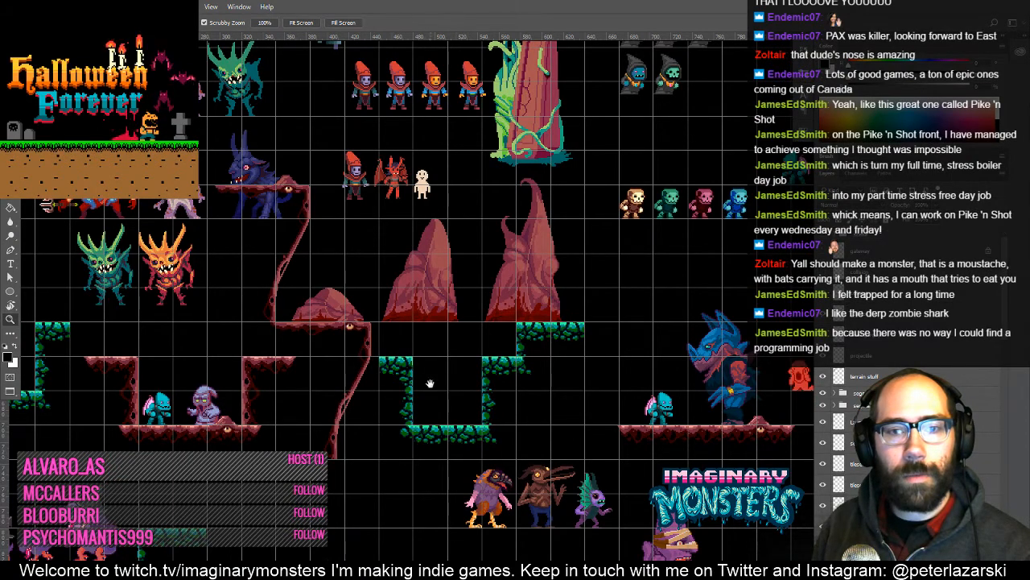
drag(450, 387, 395, 351)
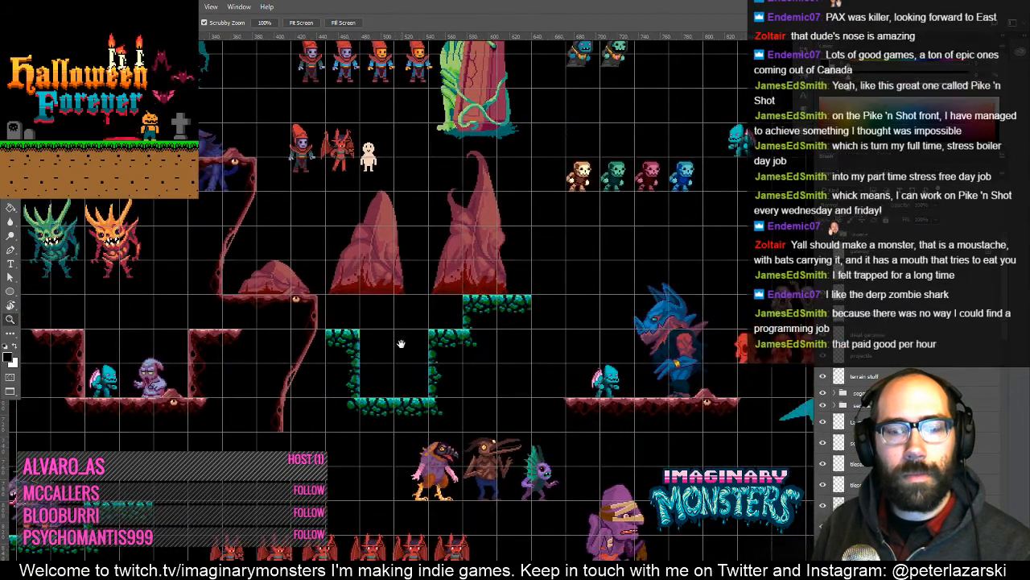
drag(485, 381, 511, 353)
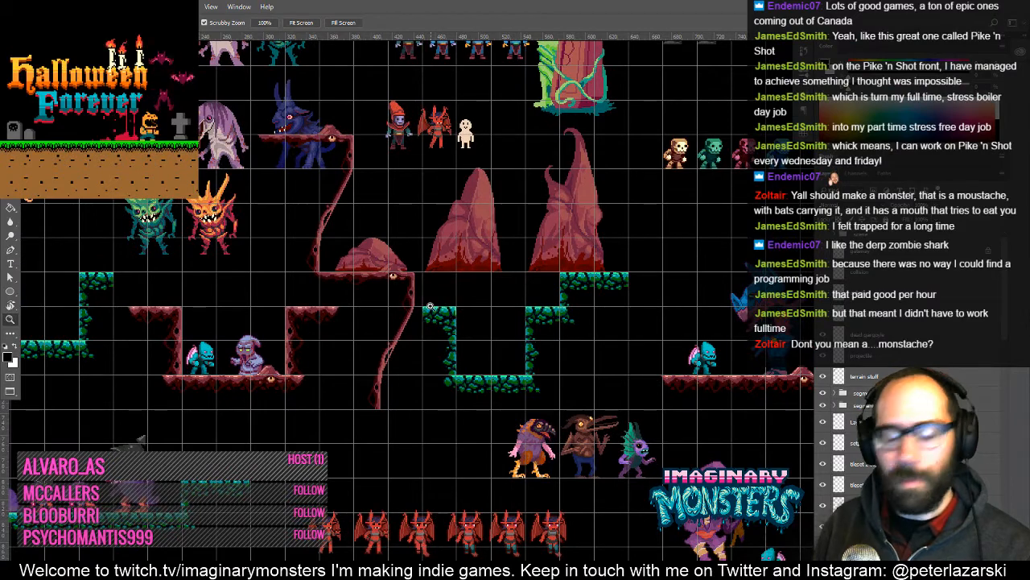
key(ctrl+apostrophe)
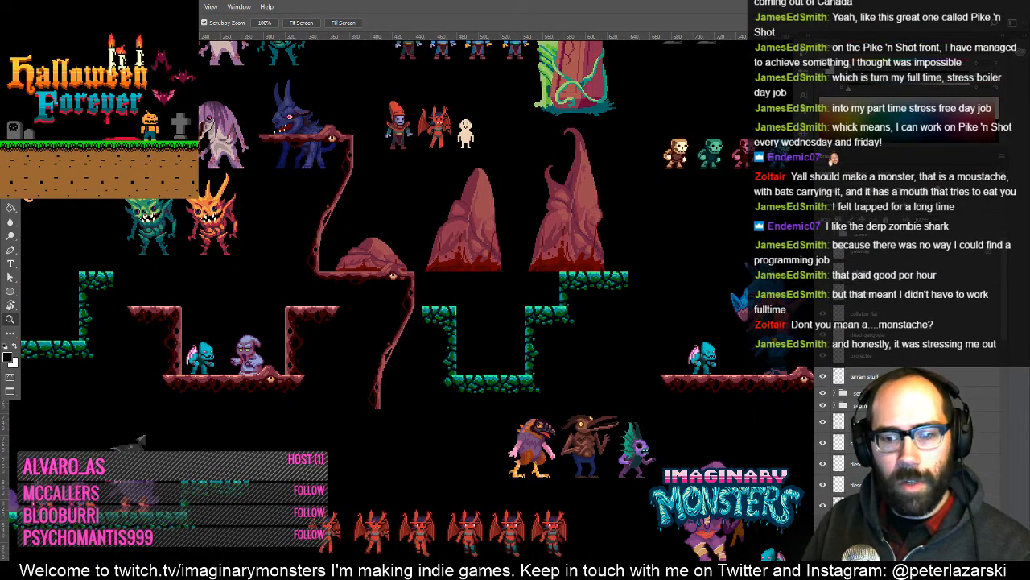
- Cycle through the screen modes back to full screen with the menu bar and view the winged demon rows
key(f)
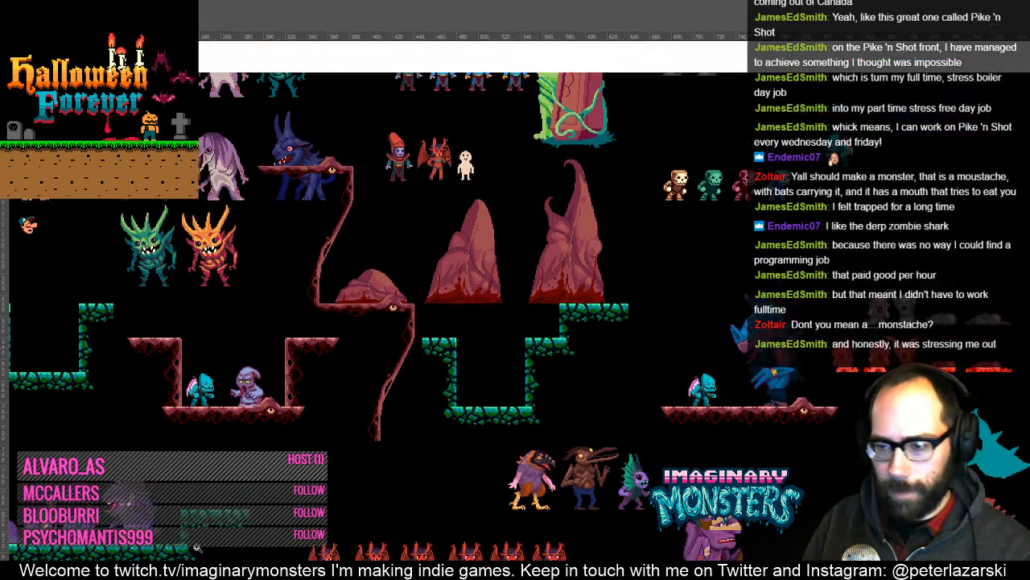
key(f)
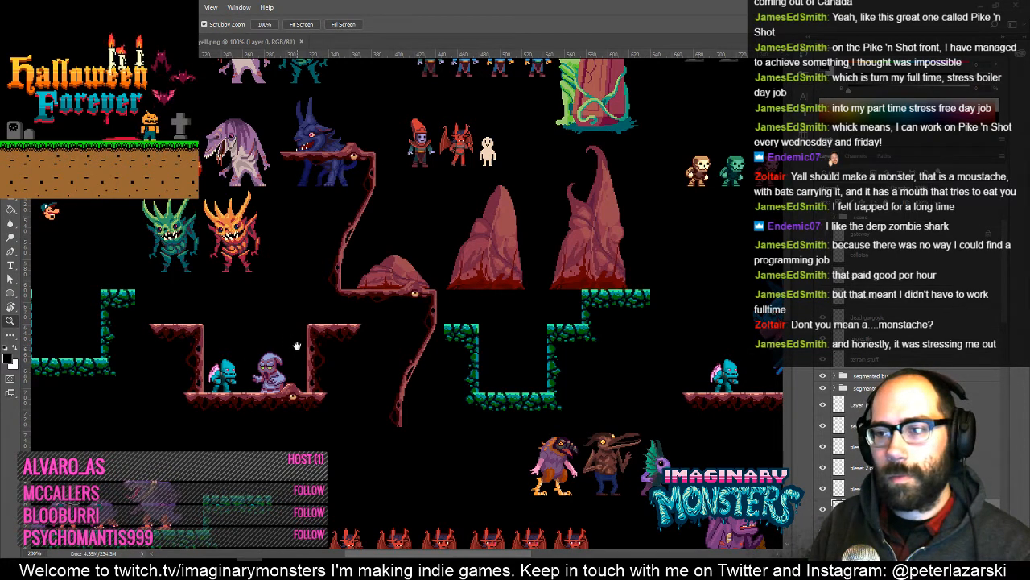
drag(417, 406, 527, 309)
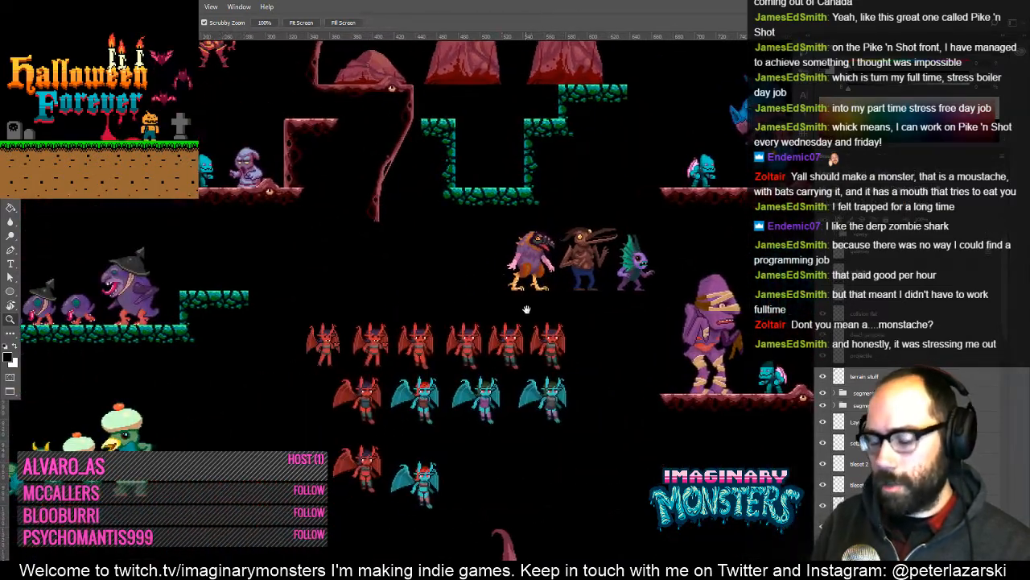
- Show the grid over the sprite sheet and view the duck-like creatures and the rock spires below the demons
key(ctrl+apostrophe)
drag(294, 363, 481, 331)
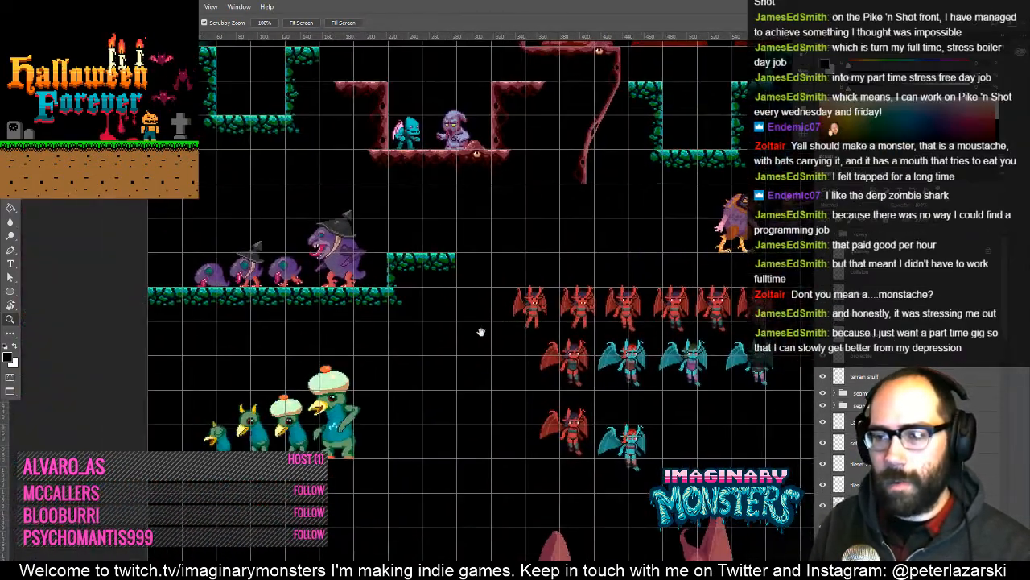
drag(373, 410, 282, 224)
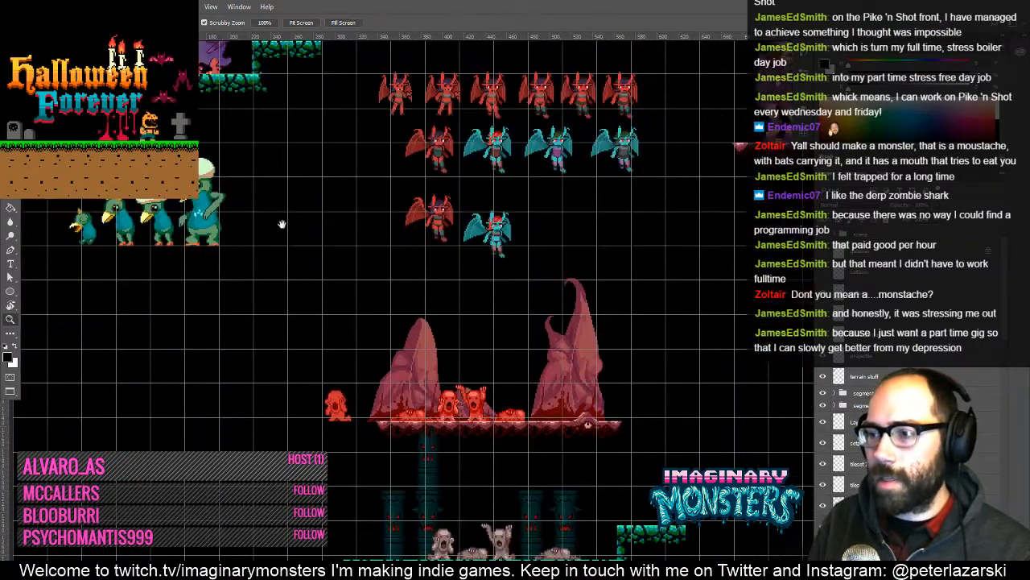
- Drag the red pit-shaped platform beneath the horned monsters so its edges line up with the grid
drag(318, 314, 324, 405)
drag(334, 271, 331, 387)
drag(281, 145, 325, 348)
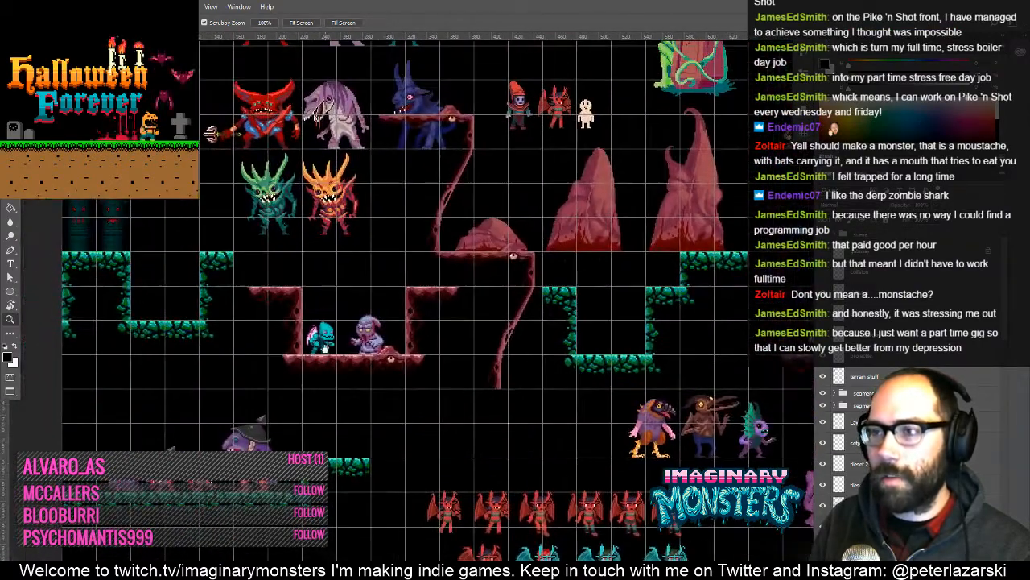
key(v)
drag(411, 297, 390, 380)
key(ctrl+z)
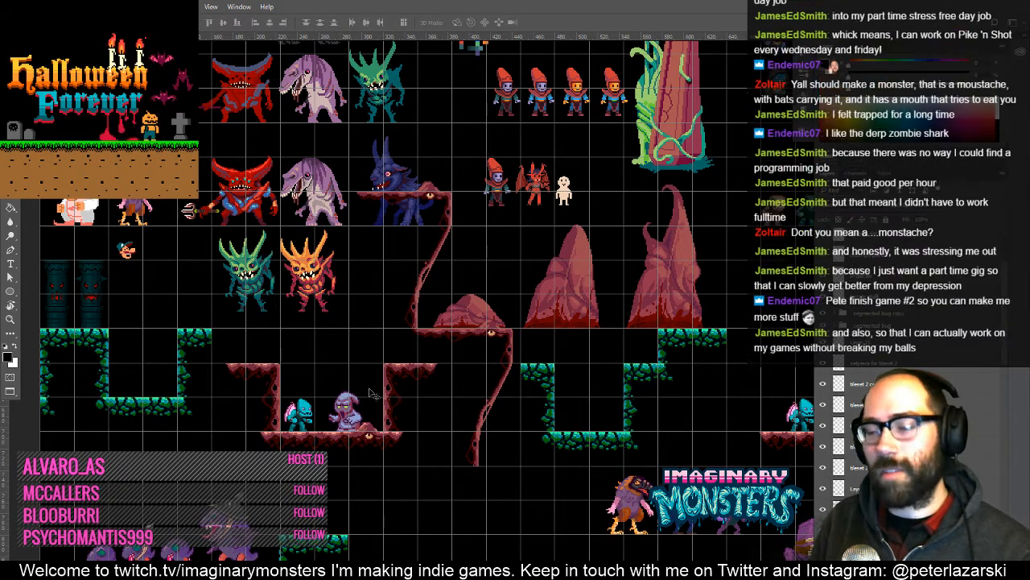
key(z)
click(400, 424)
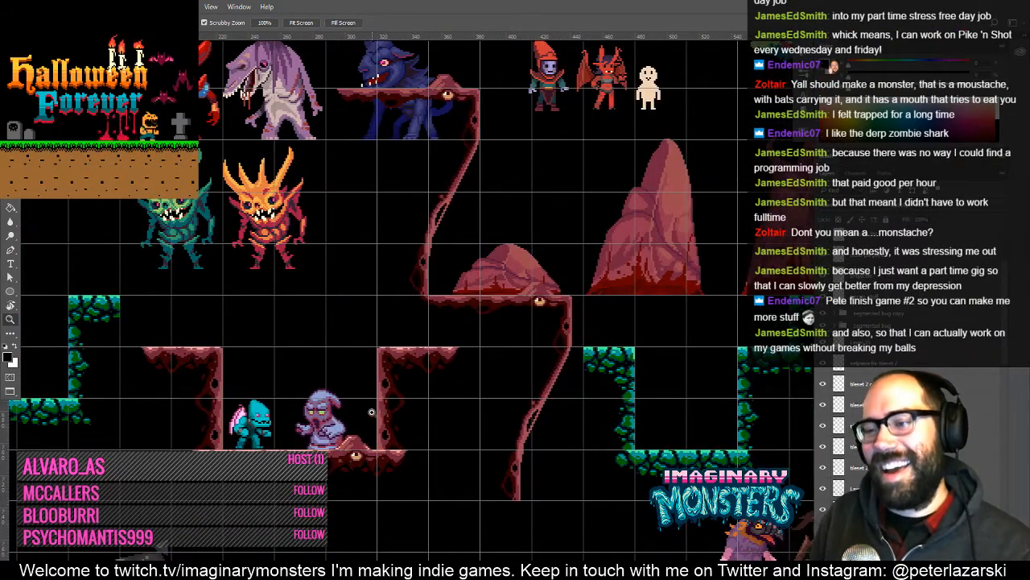
mouse_move(372, 412)
mouse_down()
mouse_move(362, 390)
mouse_move(366, 426)
mouse_up()
key(v)
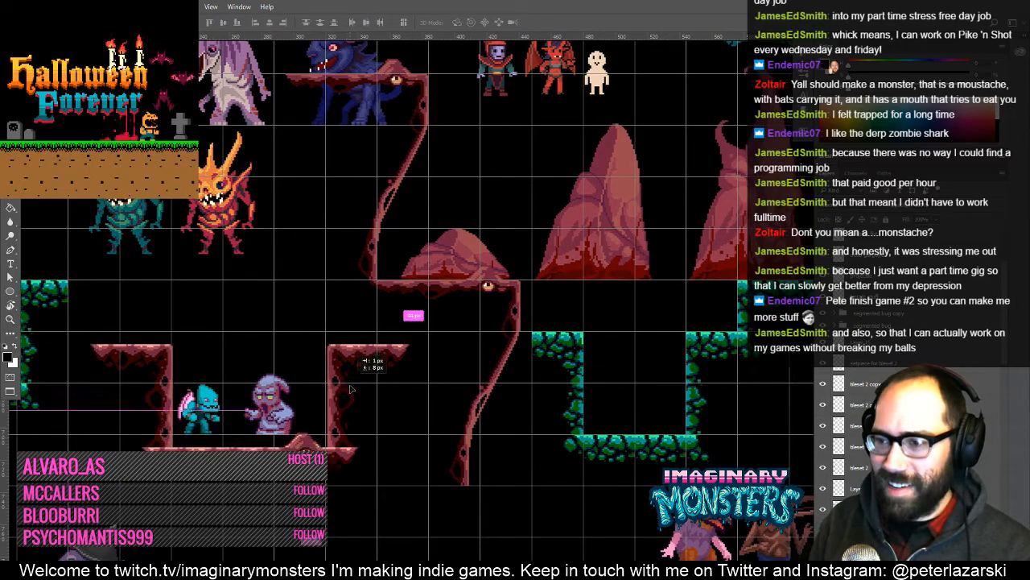
drag(344, 359, 341, 354)
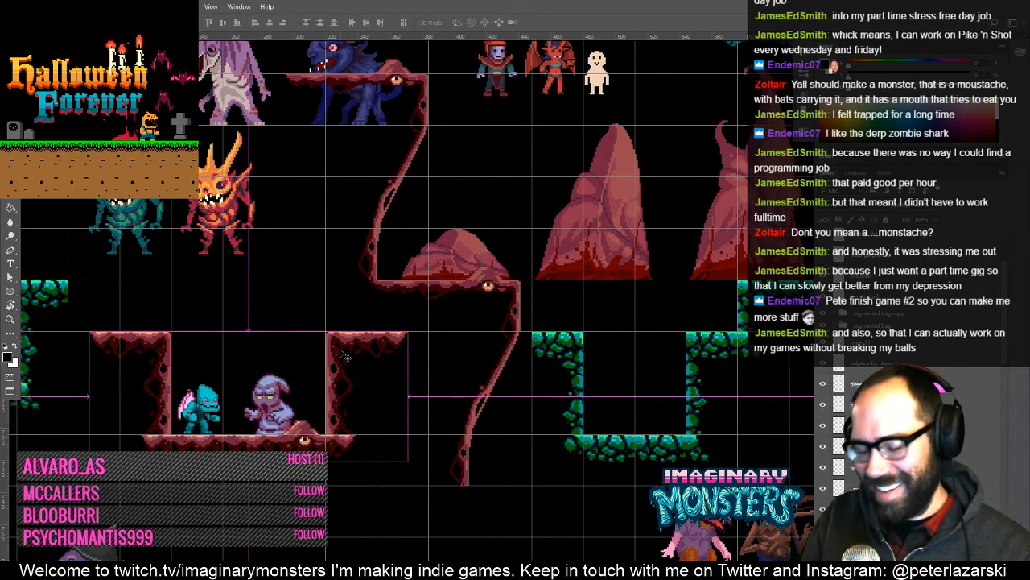
- Hide the grid and examine the red and green pit platforms alongside the surrounding monsters
key(ctrl+apostrophe)
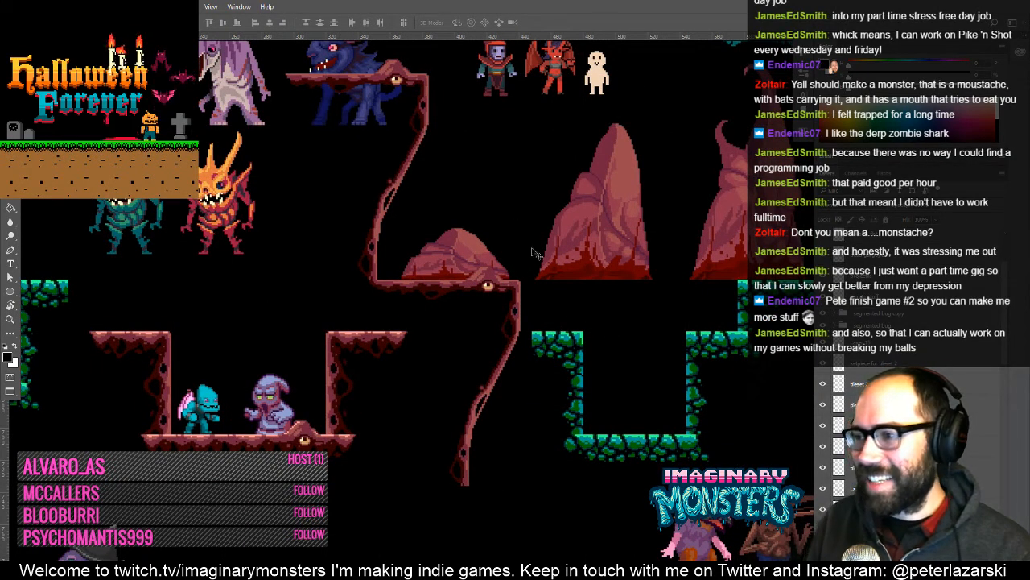
key(z)
drag(236, 354, 415, 393)
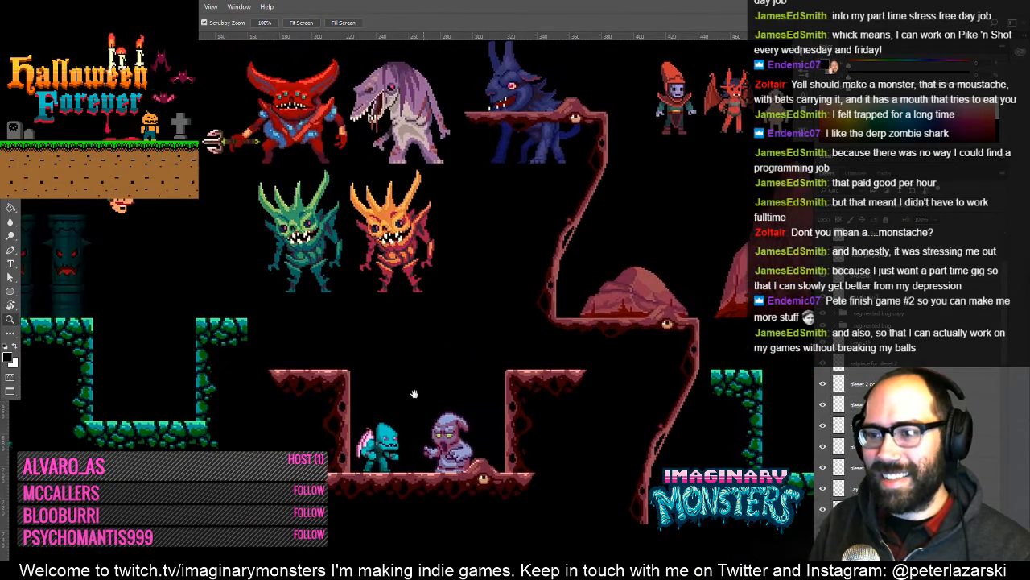
drag(456, 364, 411, 378)
drag(582, 324, 361, 426)
drag(489, 462, 445, 383)
- Duplicate the red and green pit platforms together, placing the copies directly below the originals
key(v)
key(ctrl+z)
drag(357, 404, 455, 376)
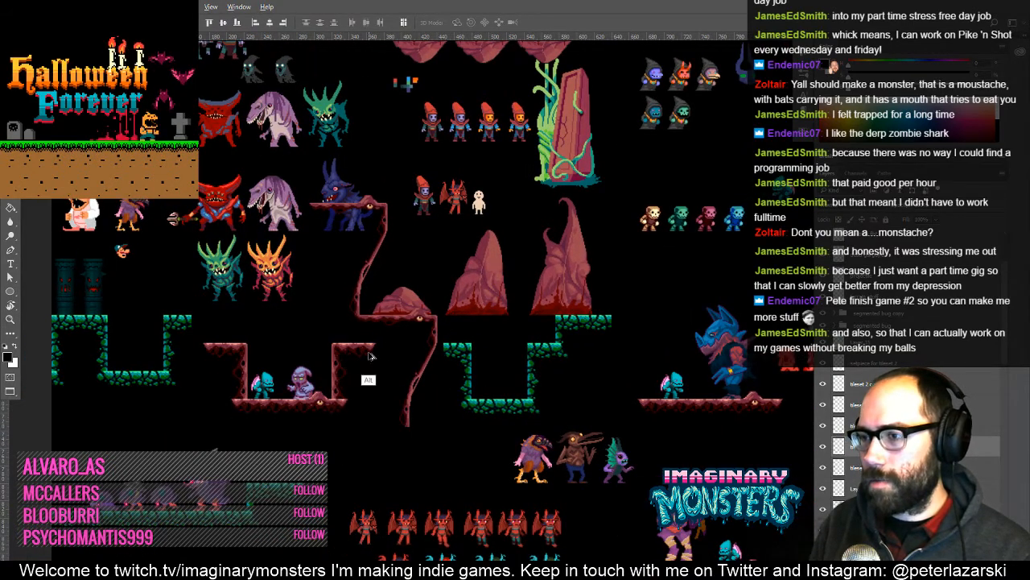
drag(364, 355, 368, 435)
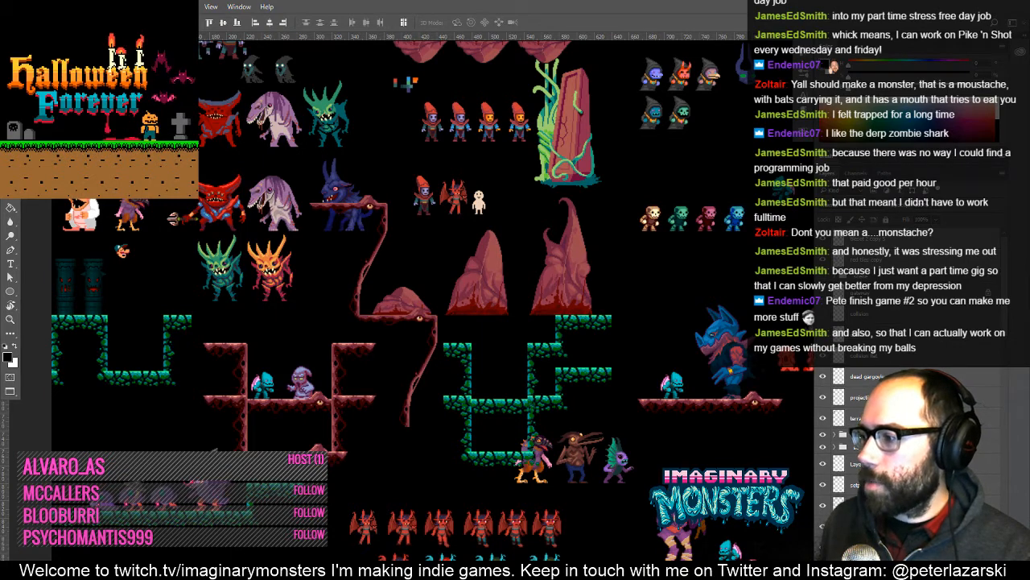
- Find the duplicated terrain's entry in the layer list and rename it
scroll(910, 354, down, 2)
scroll(857, 260, up, 2)
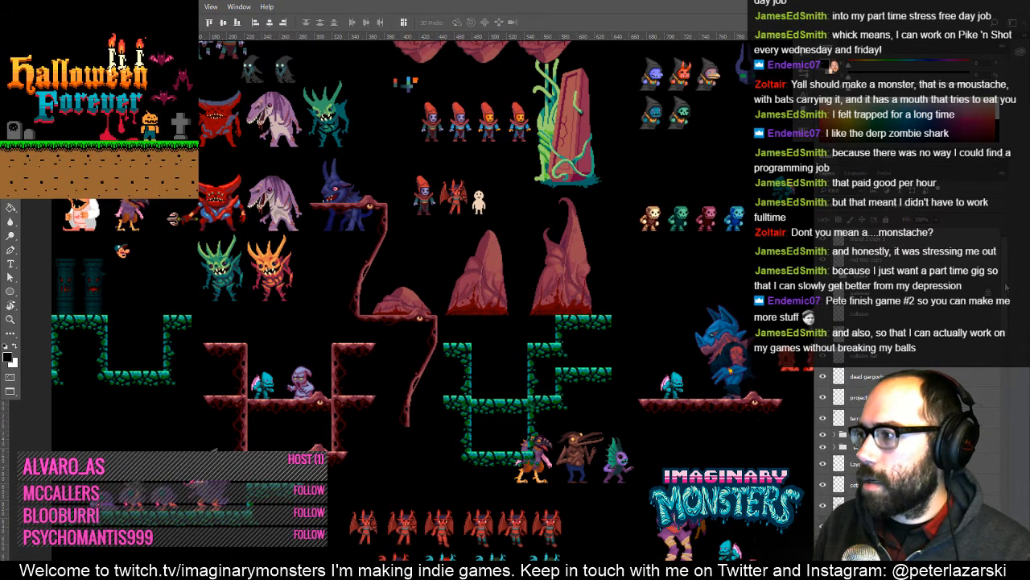
scroll(865, 434, down, 2)
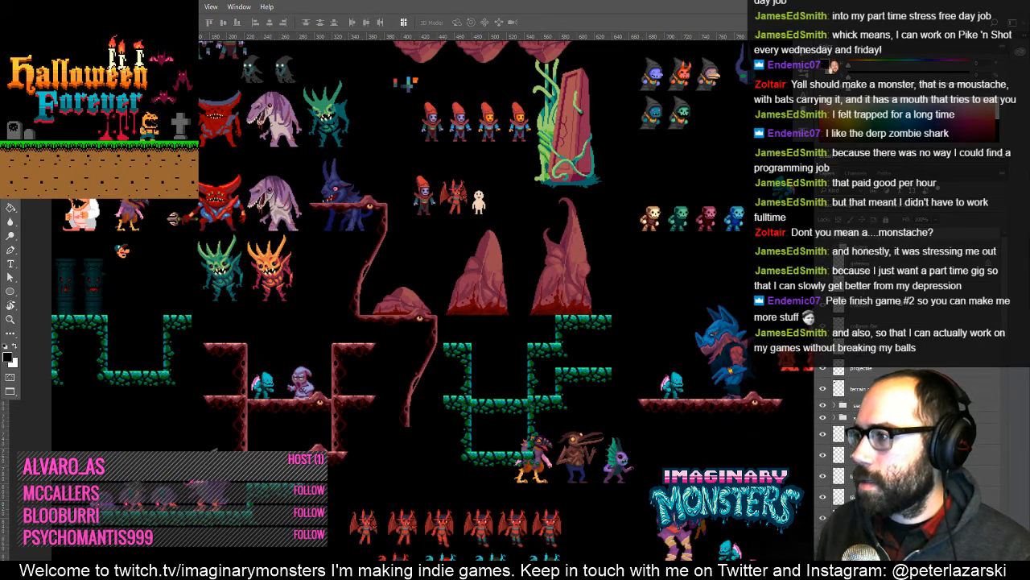
scroll(854, 435, up, 2)
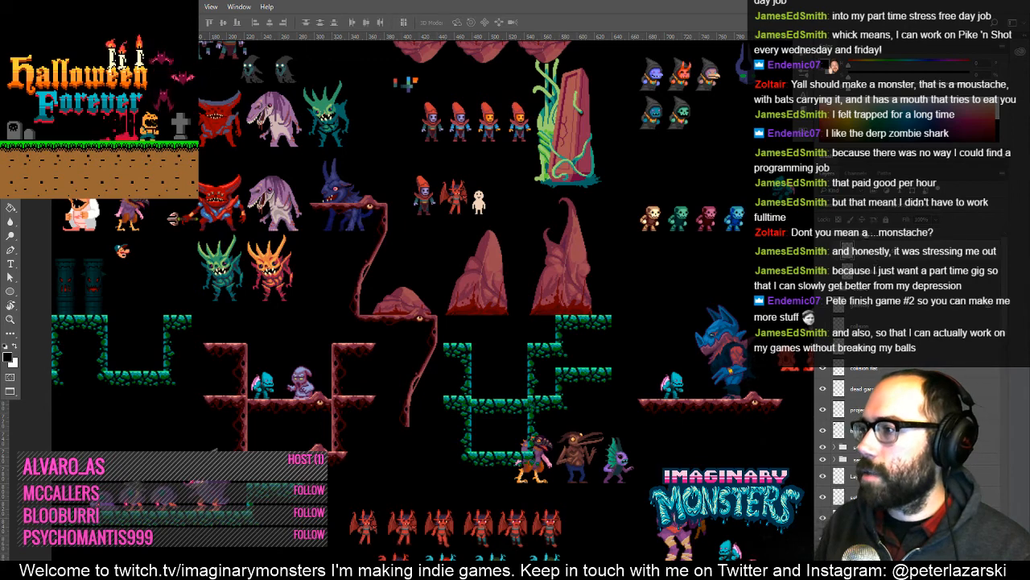
double_click(867, 237)
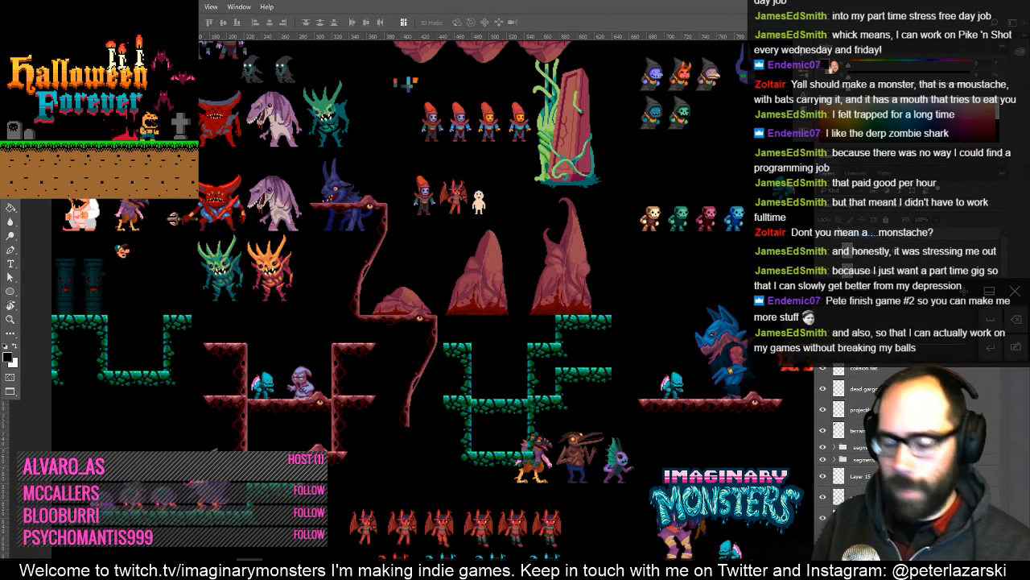
key(Return)
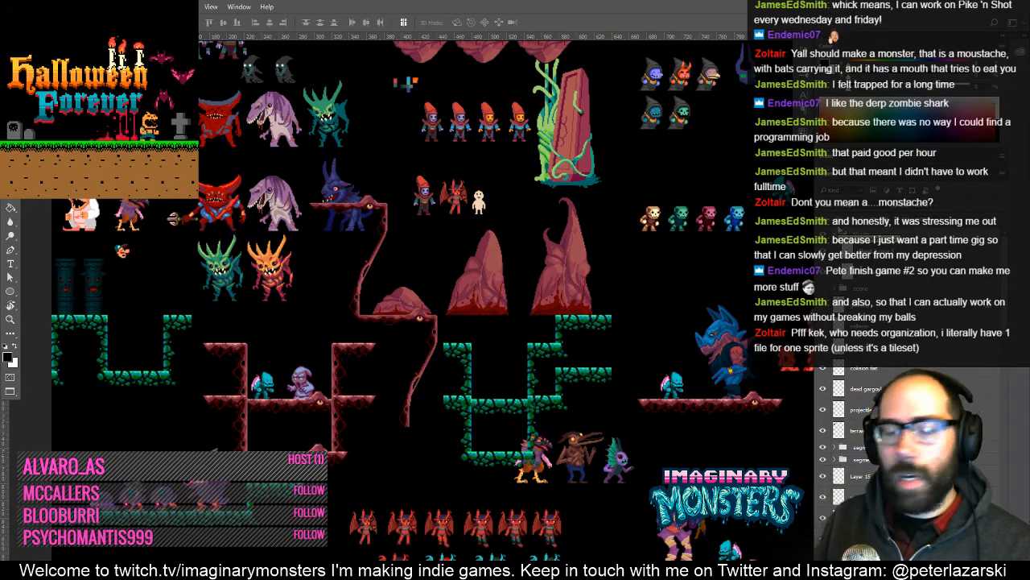
- Move the duplicated platforms down to the area below the winged demon rows and show the grid
drag(356, 360, 363, 282)
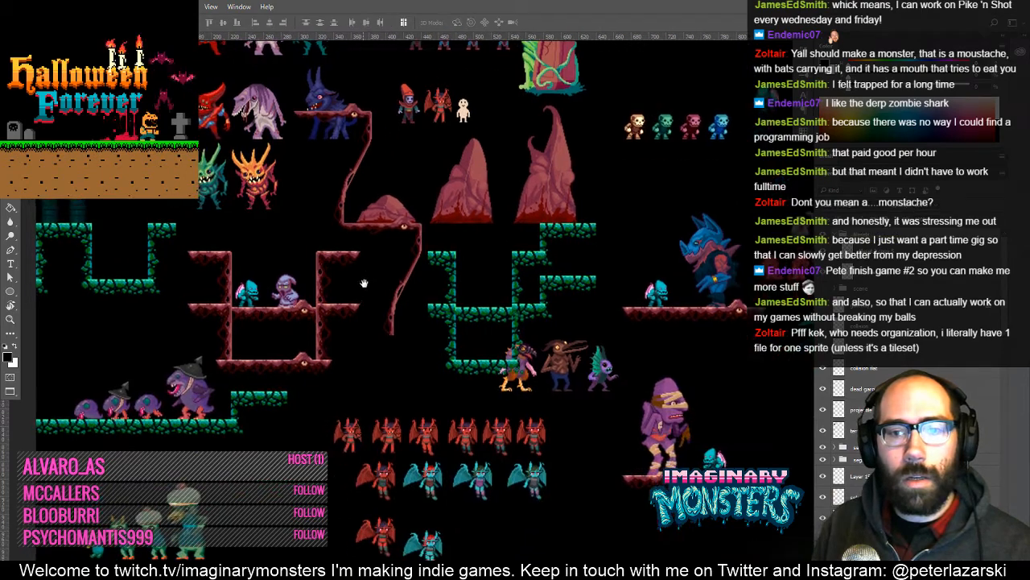
drag(395, 318, 299, 271)
drag(375, 217, 348, 421)
key(z)
key(ctrl+apostrophe)
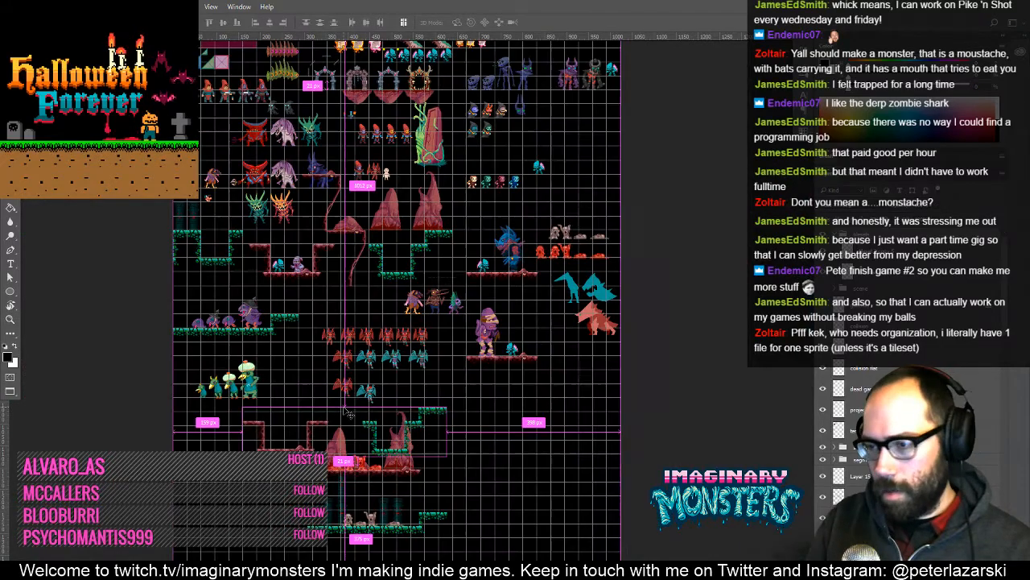
- Place the red pit copy beneath the duck-like creatures and nudge it up into line with the grid
drag(261, 432, 282, 431)
drag(282, 431, 371, 290)
drag(393, 349, 342, 321)
drag(448, 301, 376, 338)
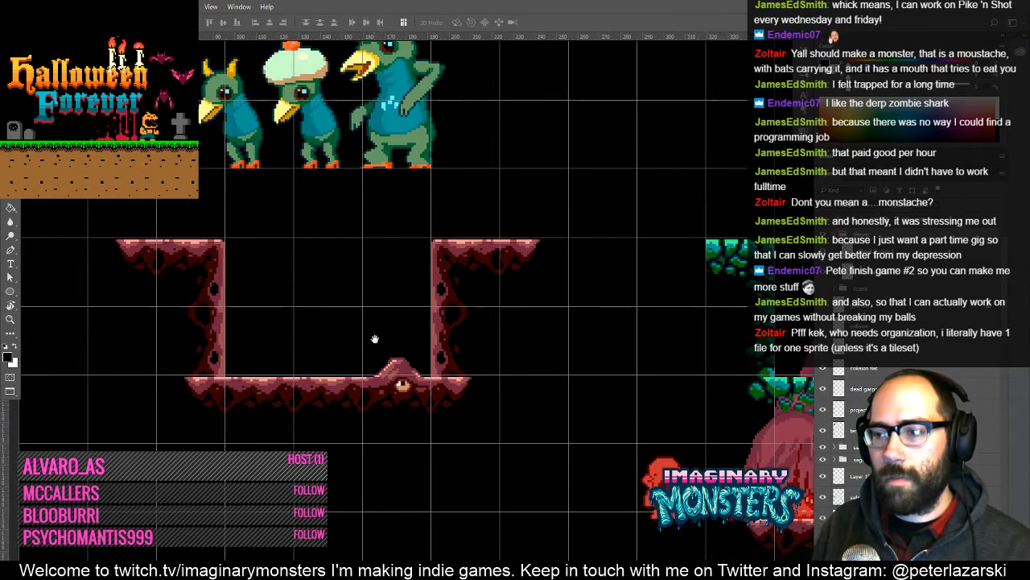
click(386, 351)
click(376, 362)
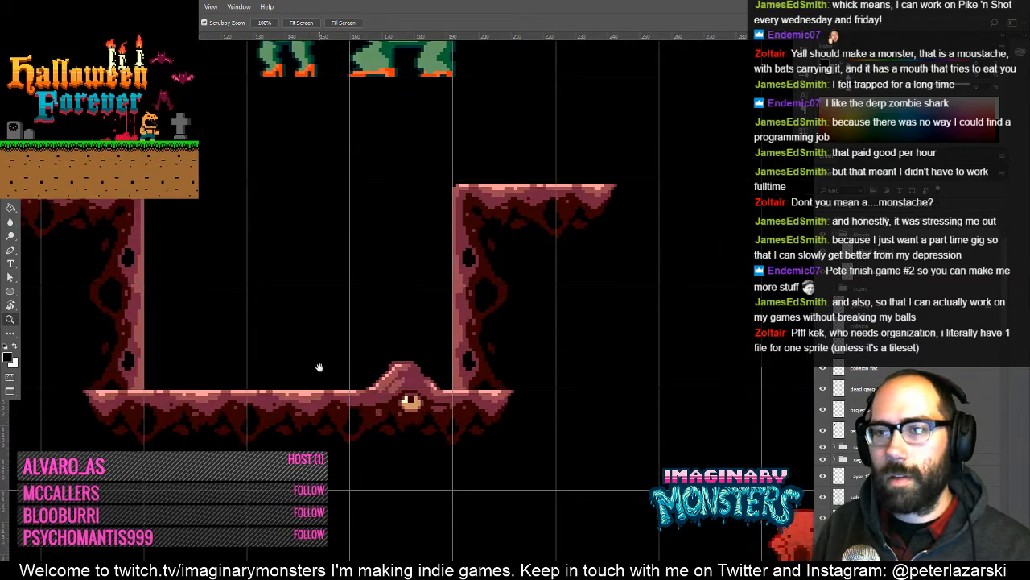
drag(276, 393, 297, 404)
key(Up)
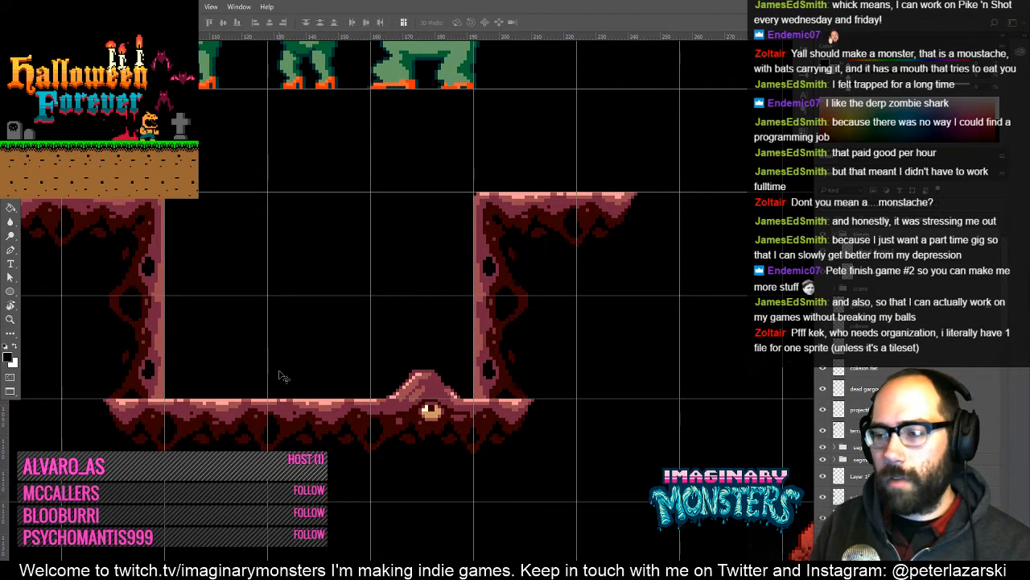
- Move the green pit copy away from the rock spires to the empty space below the red pit copy
alt+click(471, 339)
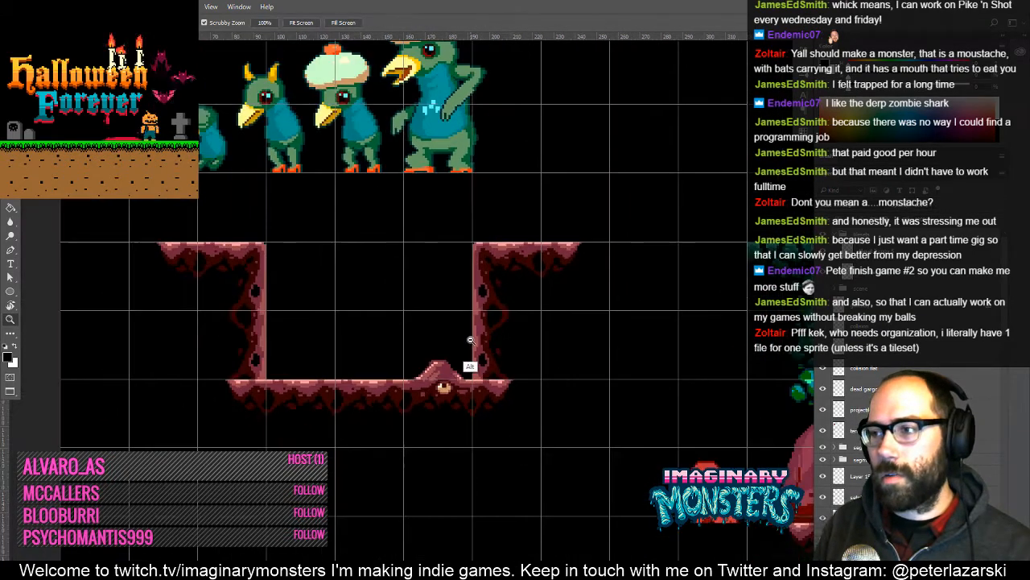
alt+click(471, 340)
drag(618, 369, 413, 369)
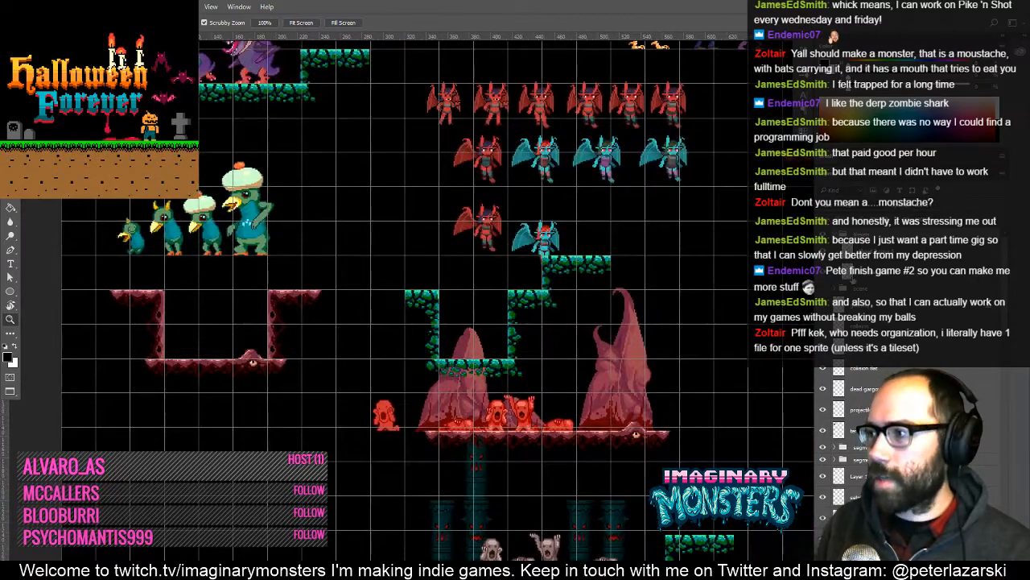
key(v)
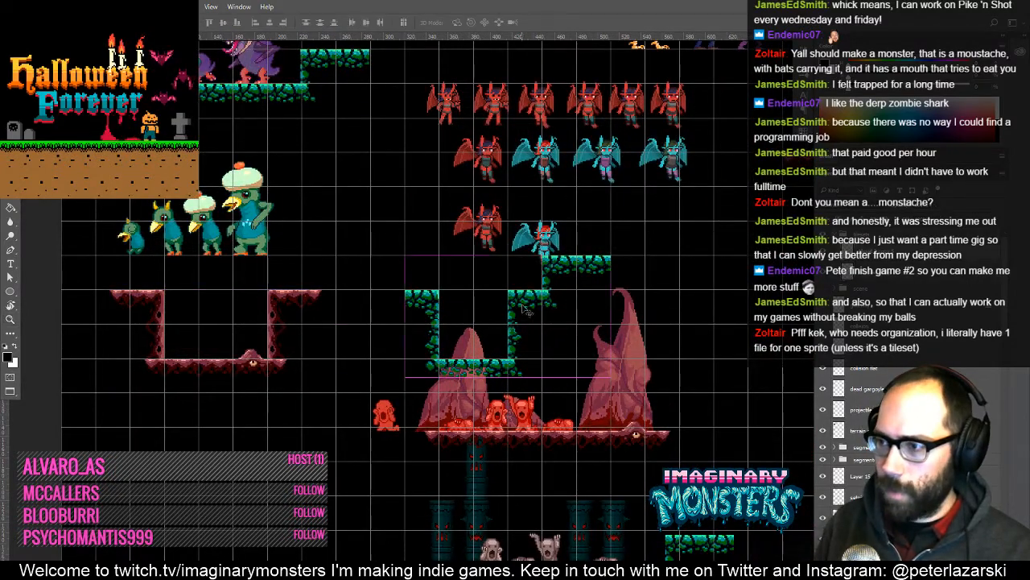
drag(500, 327, 240, 373)
- Align the green pit copy's walls and ledge tops with the grid lines
key(z)
click(362, 376)
key(v)
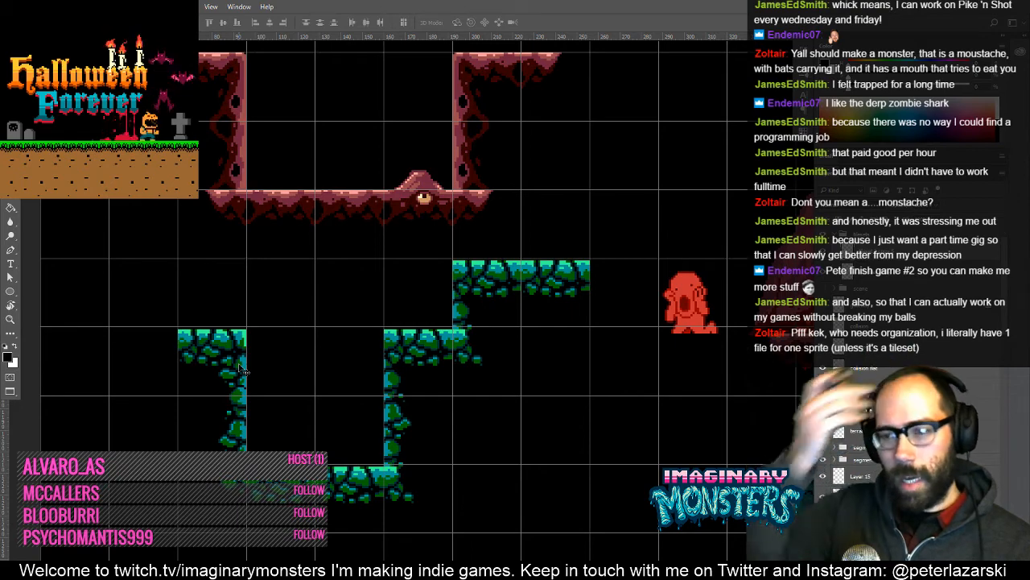
drag(238, 364, 333, 391)
key(z)
click(314, 386)
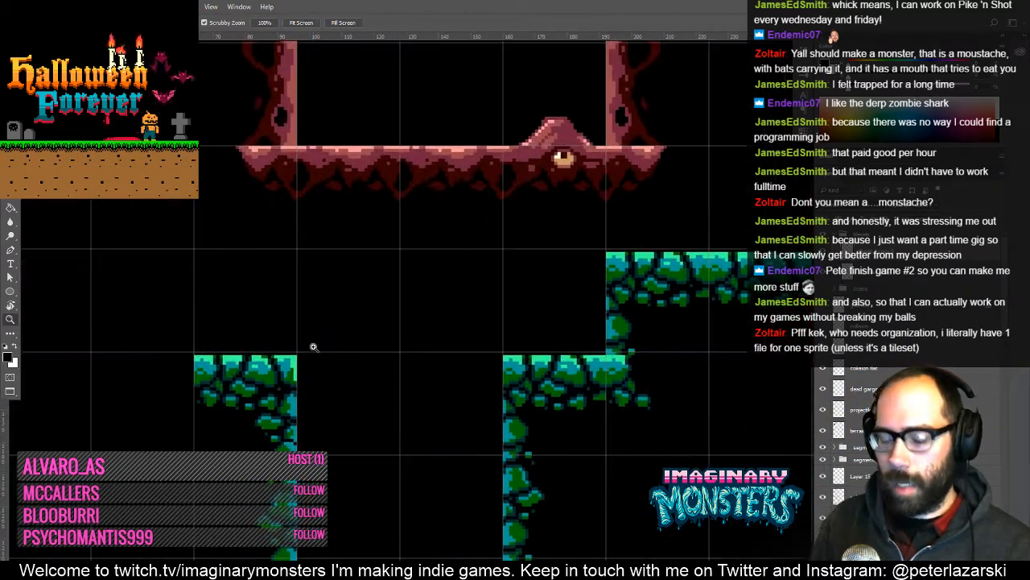
key(v)
drag(414, 350, 429, 320)
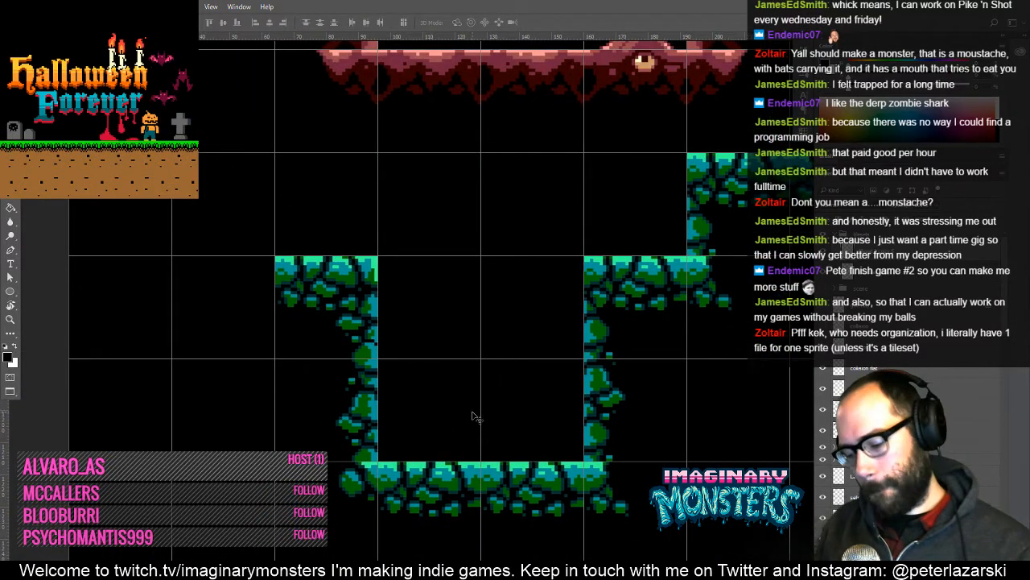
- Copy the rounded rock end from the green pit's lower-left corner onto the outer end of its left ledge
key(m)
drag(329, 464, 378, 556)
drag(384, 459, 291, 288)
key(v)
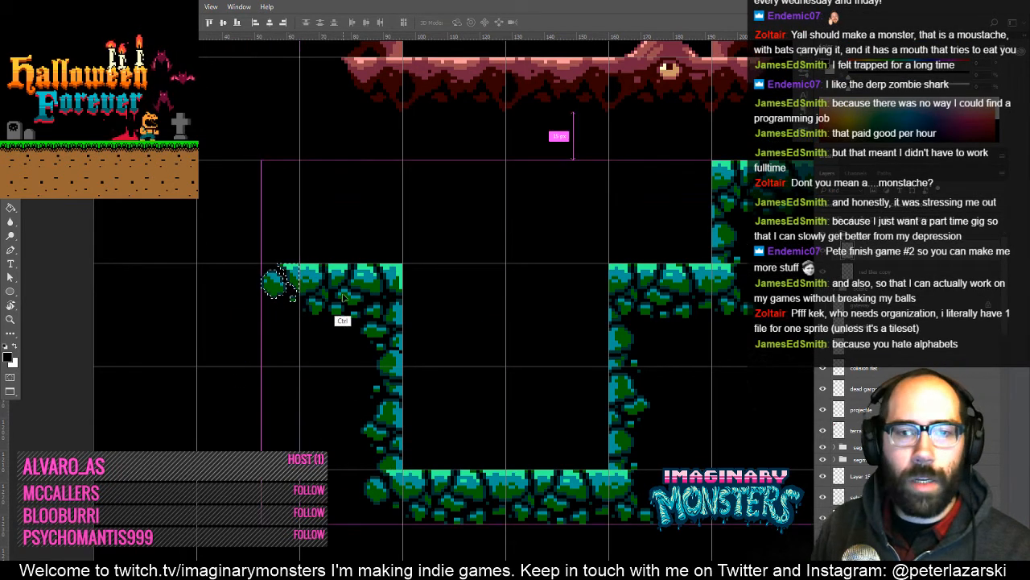
- Select the right wall and ledges of the green pit and shift them one tile to the right
drag(577, 345, 395, 424)
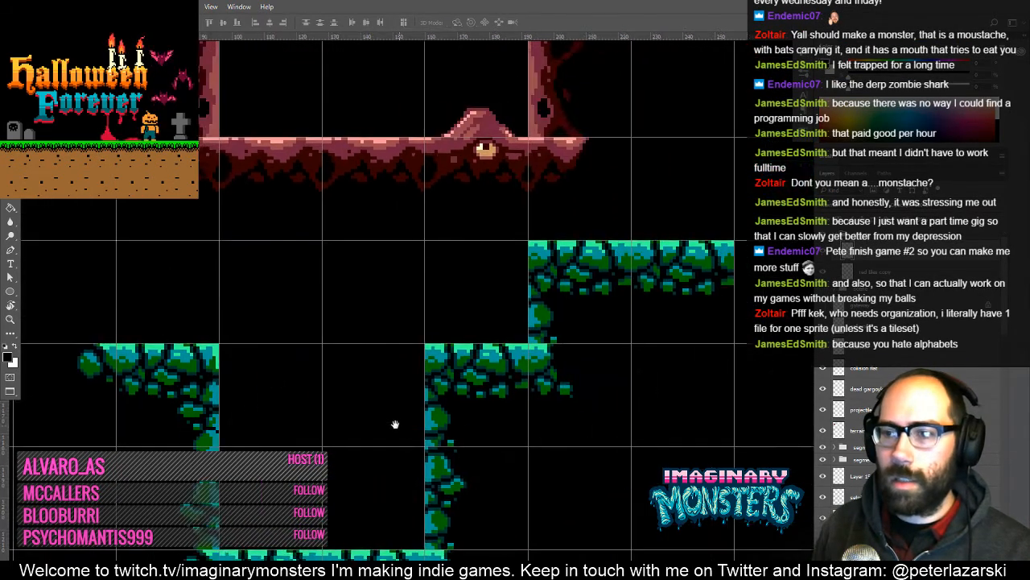
alt+click(419, 360)
alt+click(420, 384)
alt+click(387, 377)
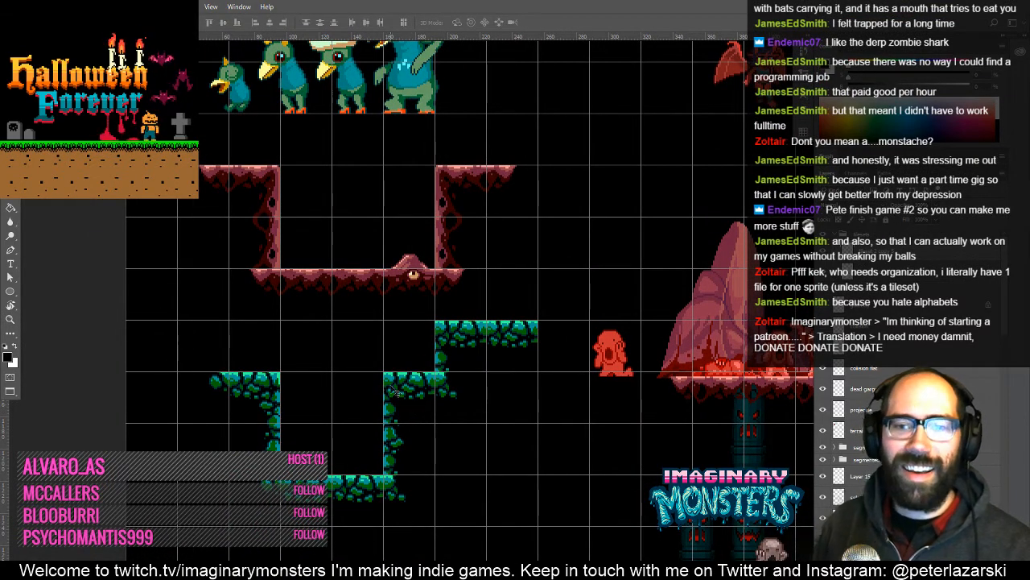
drag(427, 431, 280, 348)
ctrl+click(318, 389)
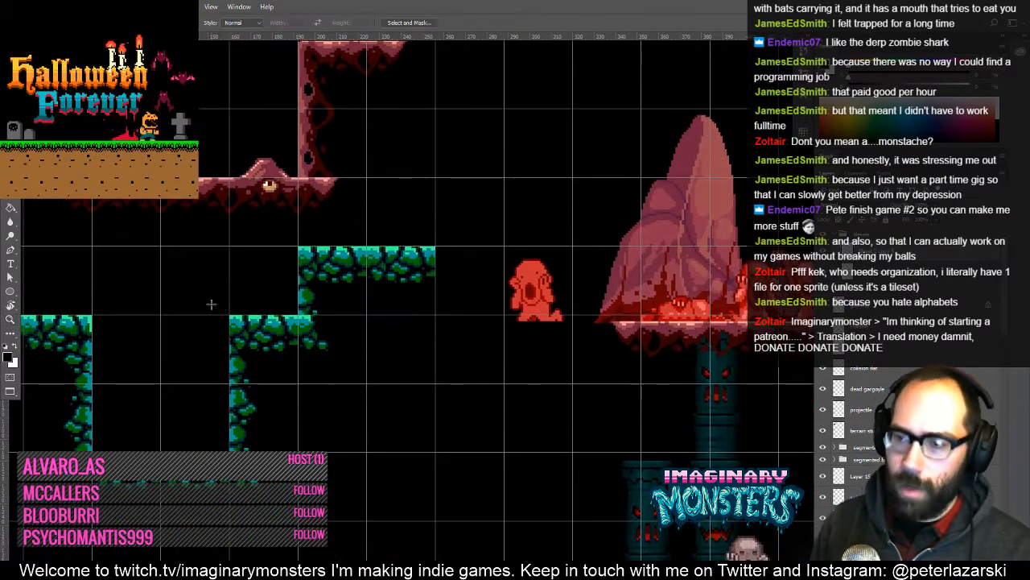
drag(187, 263, 473, 517)
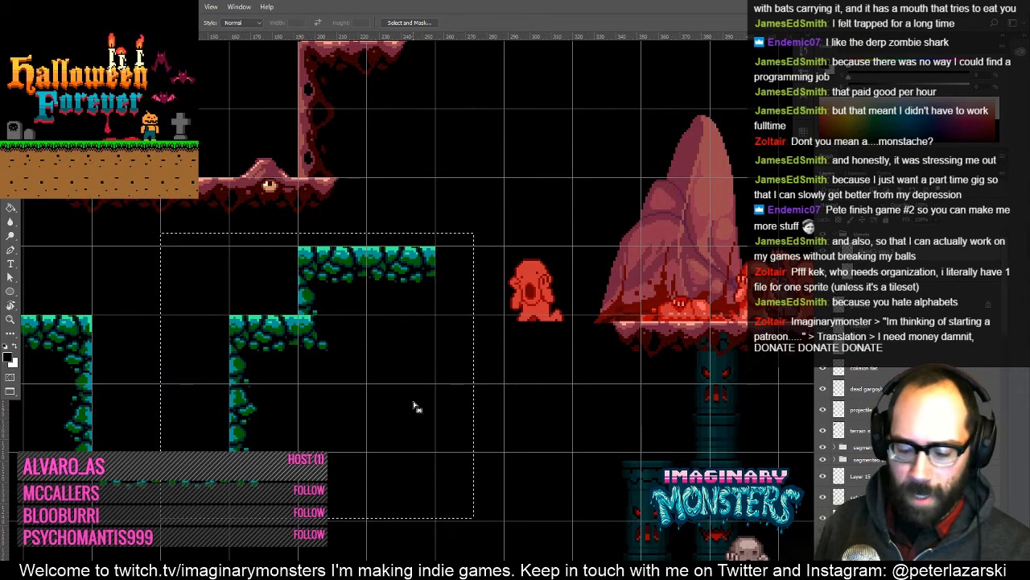
key(v)
drag(308, 320, 433, 393)
key(ctrl+d)
drag(460, 429, 489, 395)
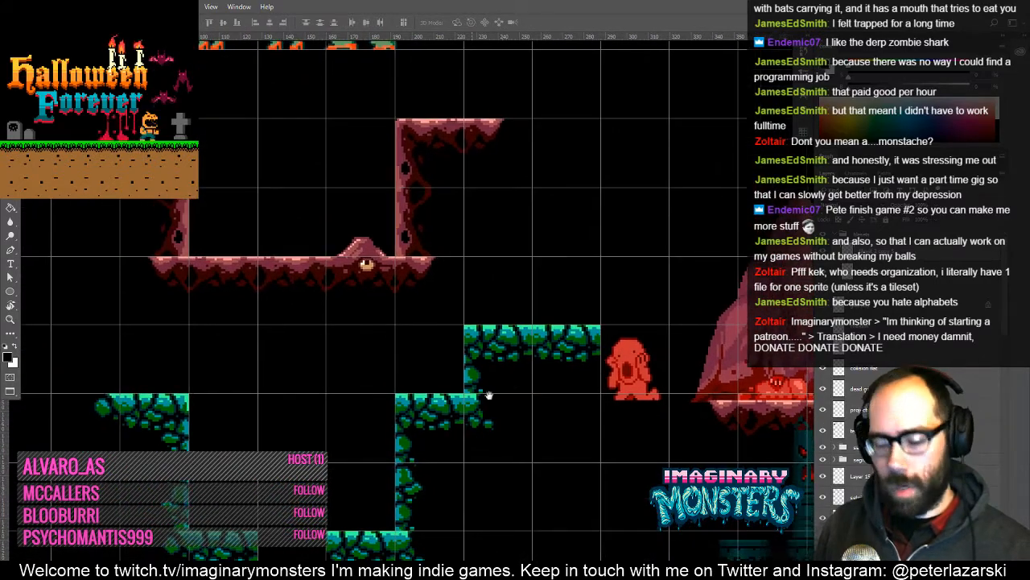
- Move the end tile of the green upper ledge into the gap in the pit's floor
key(m)
drag(628, 278, 533, 408)
key(v)
drag(575, 342, 316, 512)
drag(304, 459, 323, 375)
drag(311, 442, 354, 481)
key(v)
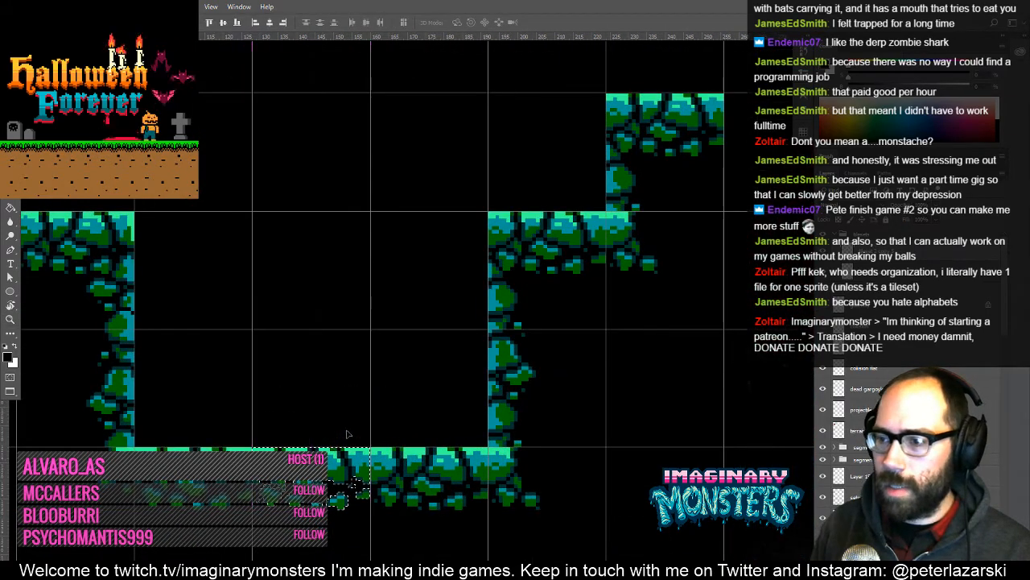
- Compare the widened green pit platform with the red one above it, checking walls and ledges against the grid
key(z)
alt+click(435, 390)
alt+click(435, 390)
alt+click(435, 390)
alt+click(435, 391)
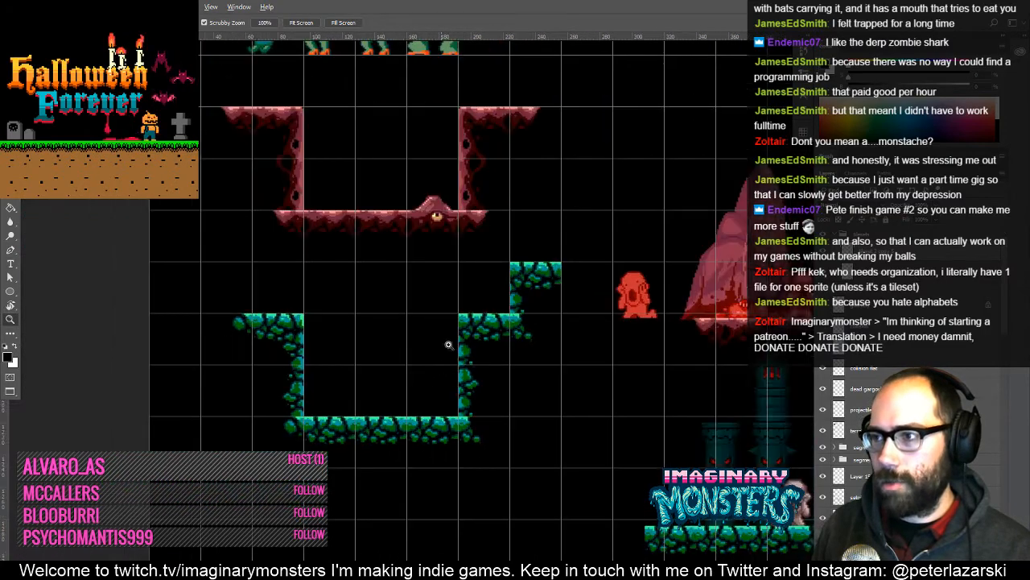
click(449, 344)
drag(461, 339, 376, 409)
drag(444, 378, 392, 371)
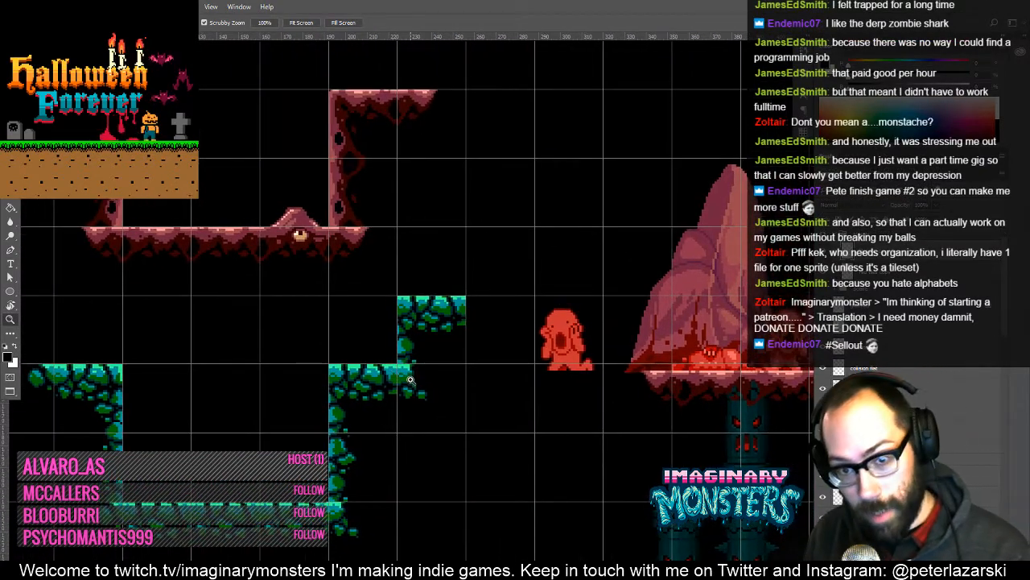
drag(386, 443, 409, 452)
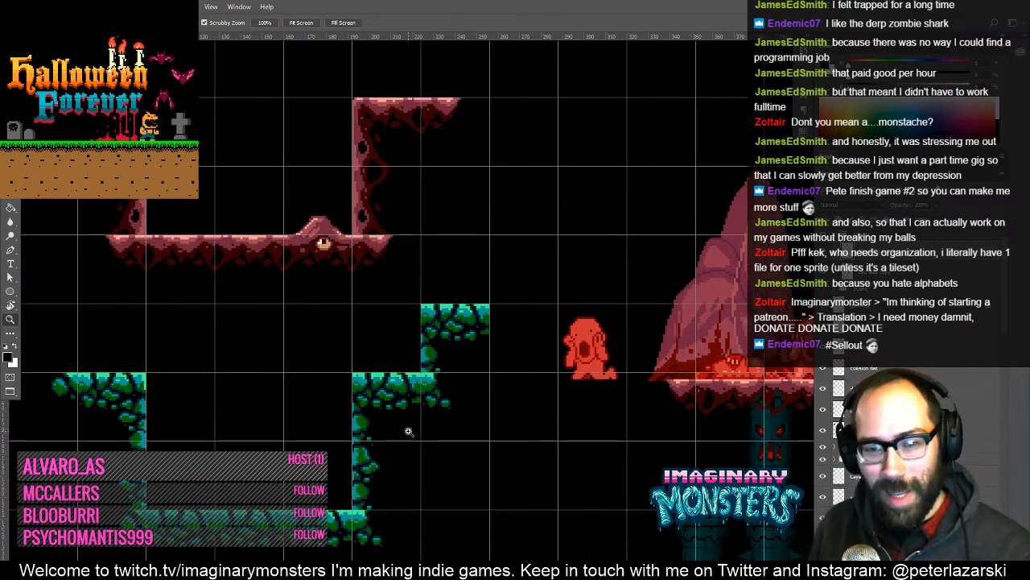
- Select the raised upper ledge and its short wall above the green pit's right ledge and delete them
drag(417, 388, 381, 401)
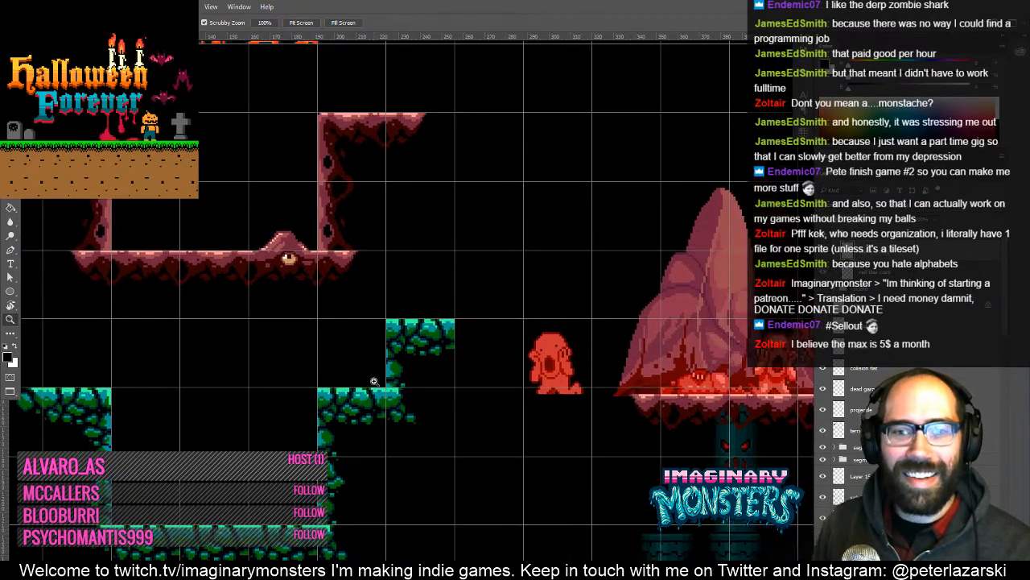
click(426, 374)
key(m)
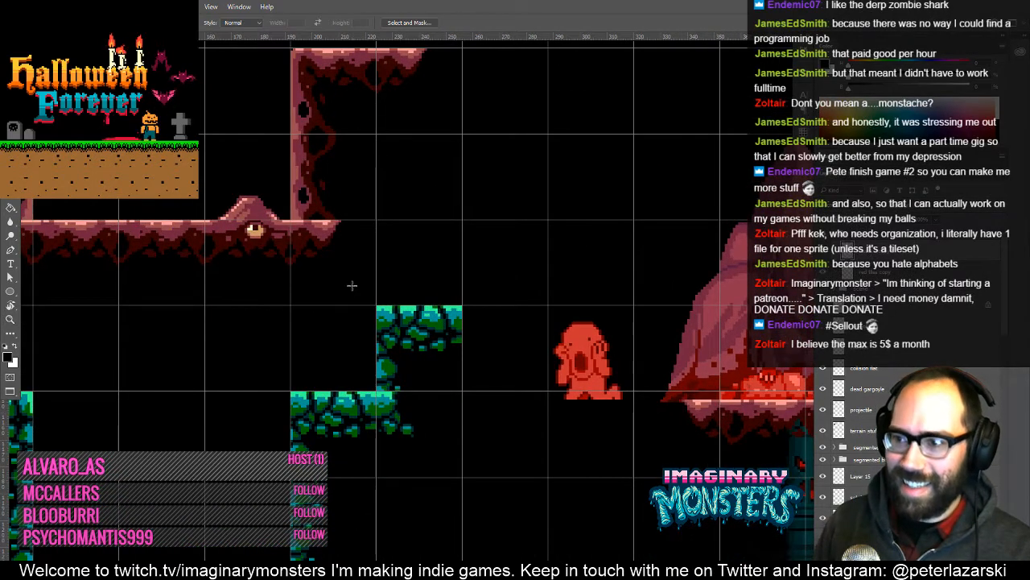
drag(352, 285, 521, 365)
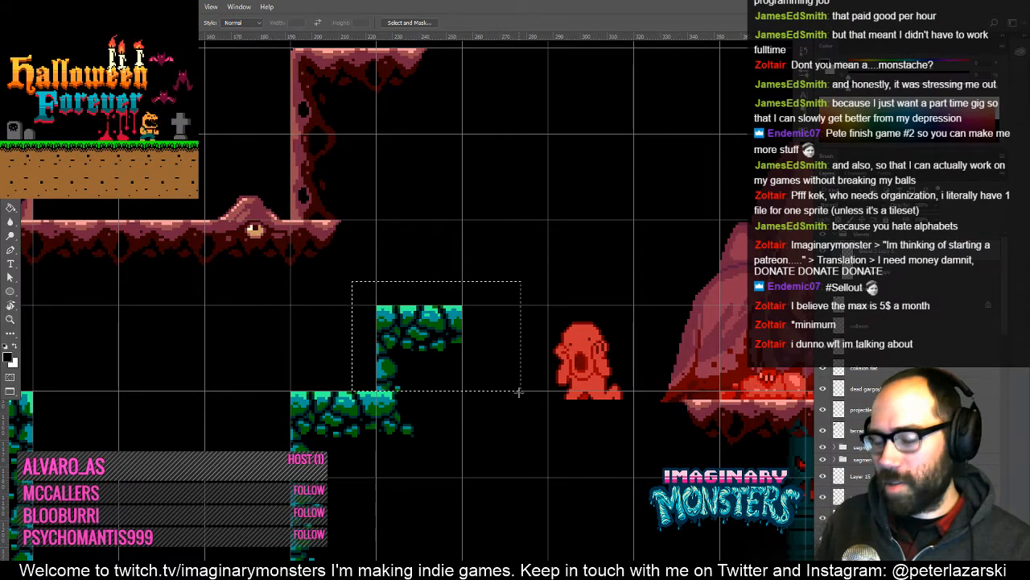
drag(459, 396, 519, 417)
alt+click(508, 413)
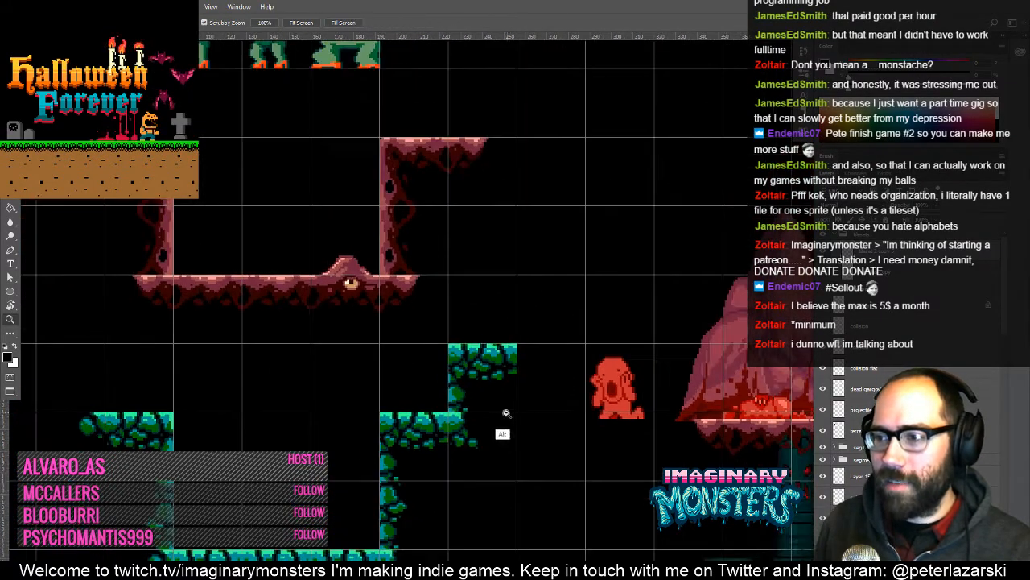
alt+click(508, 413)
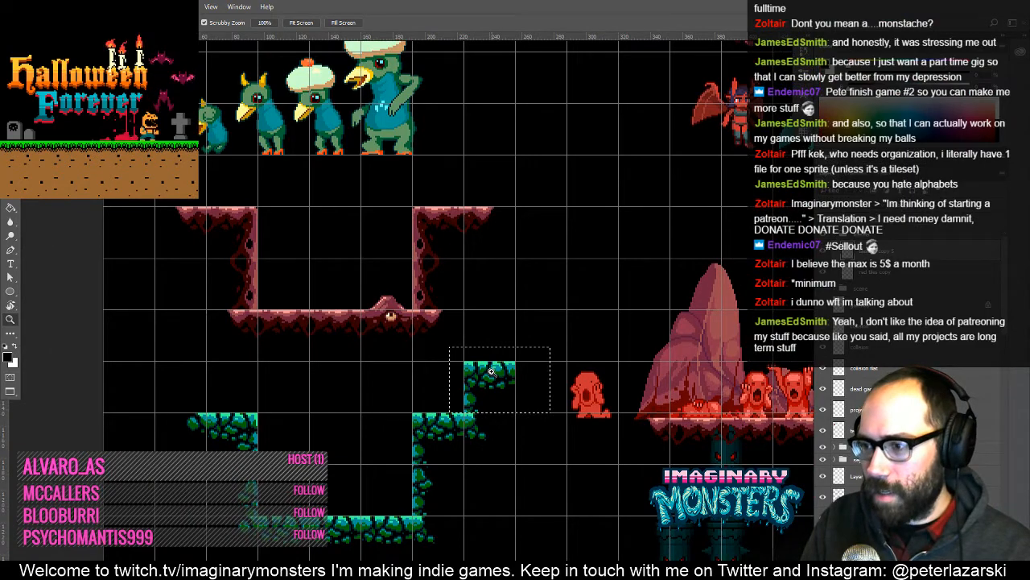
drag(487, 390, 495, 382)
key(ctrl+space)
click(465, 397)
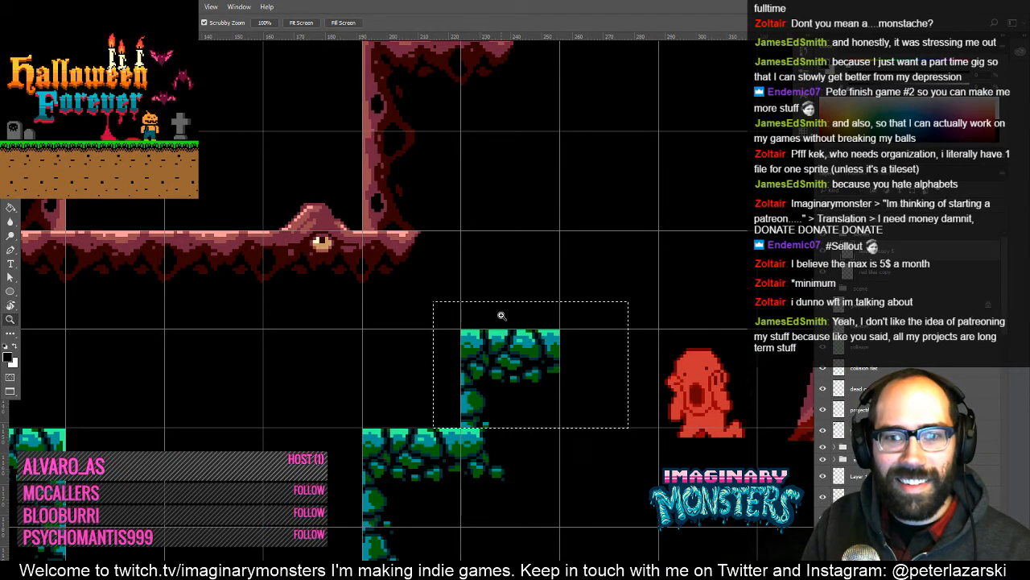
key(Delete)
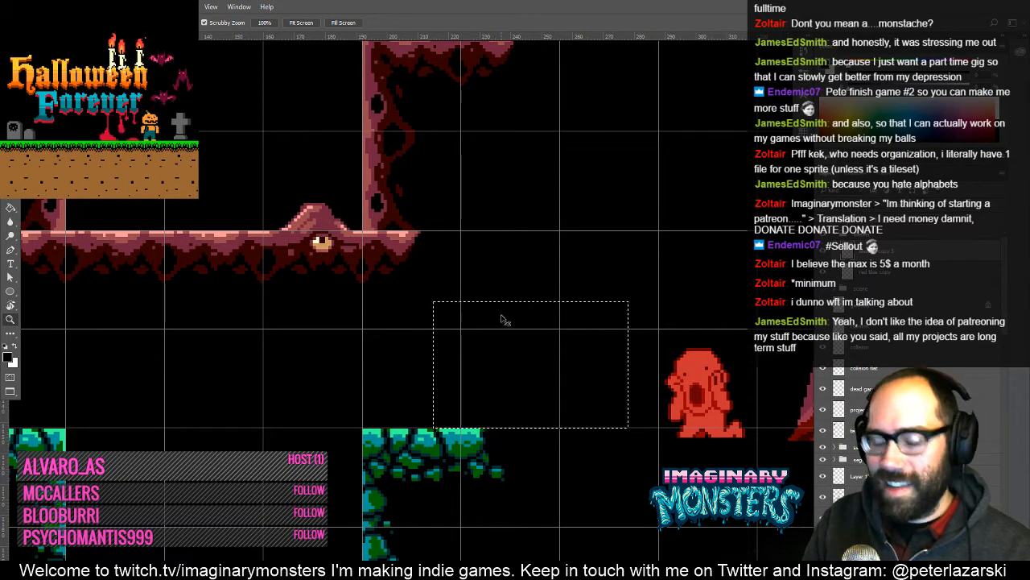
- Compare the trimmed green pit platform with the red pit platform and the nearby terrain against the tile grid
alt+click(485, 407)
alt+click(485, 411)
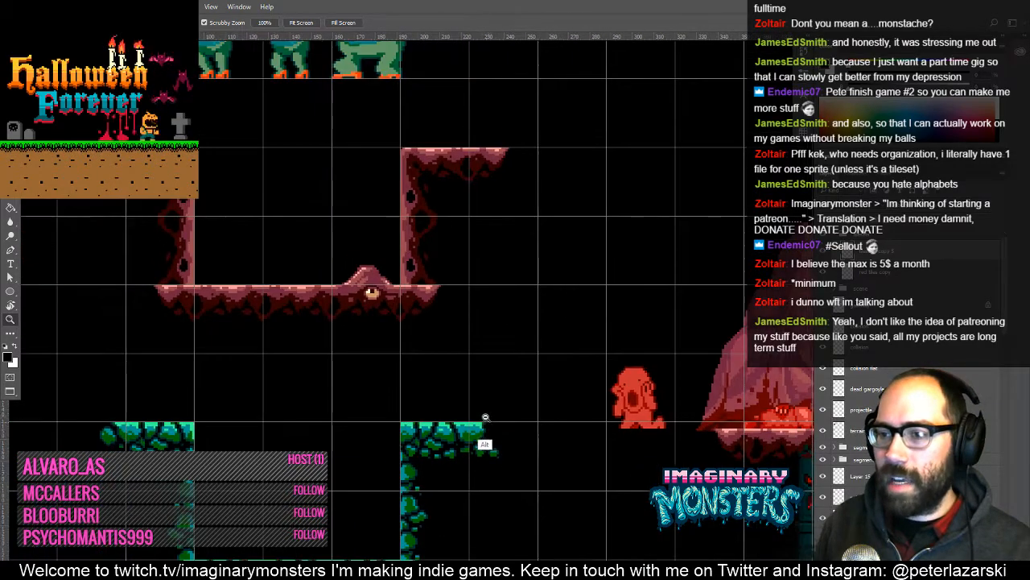
alt+click(485, 418)
drag(436, 476, 370, 420)
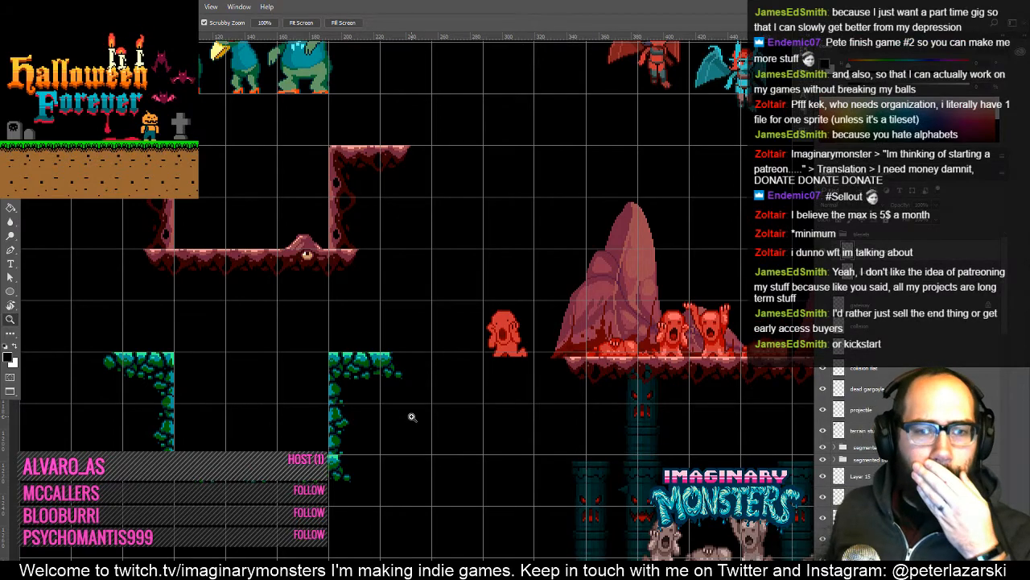
drag(414, 354, 353, 364)
mouse_move(381, 330)
mouse_down()
mouse_move(331, 351)
mouse_move(396, 346)
mouse_up()
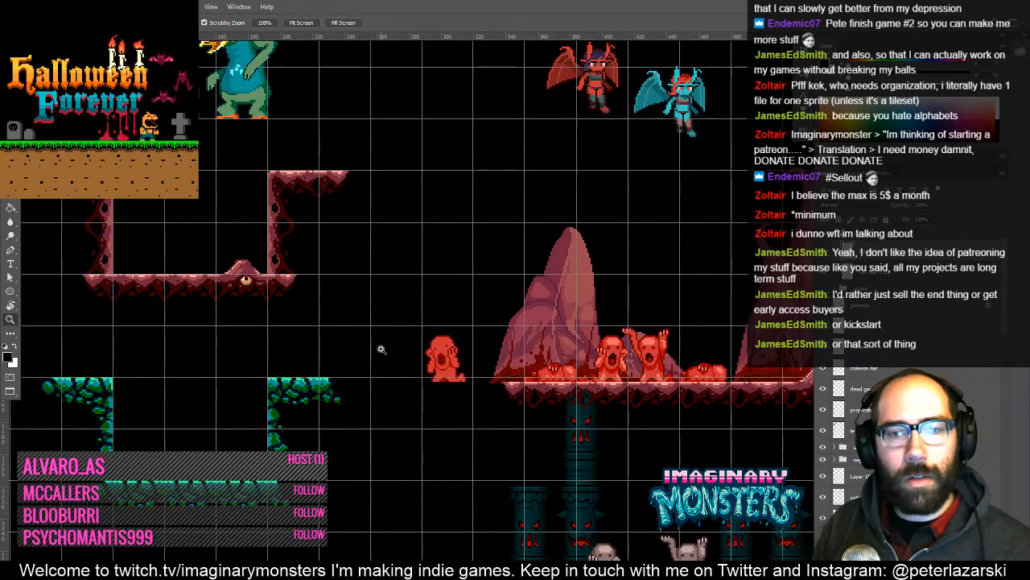
click(343, 374)
drag(322, 375, 408, 334)
ctrl+click(408, 334)
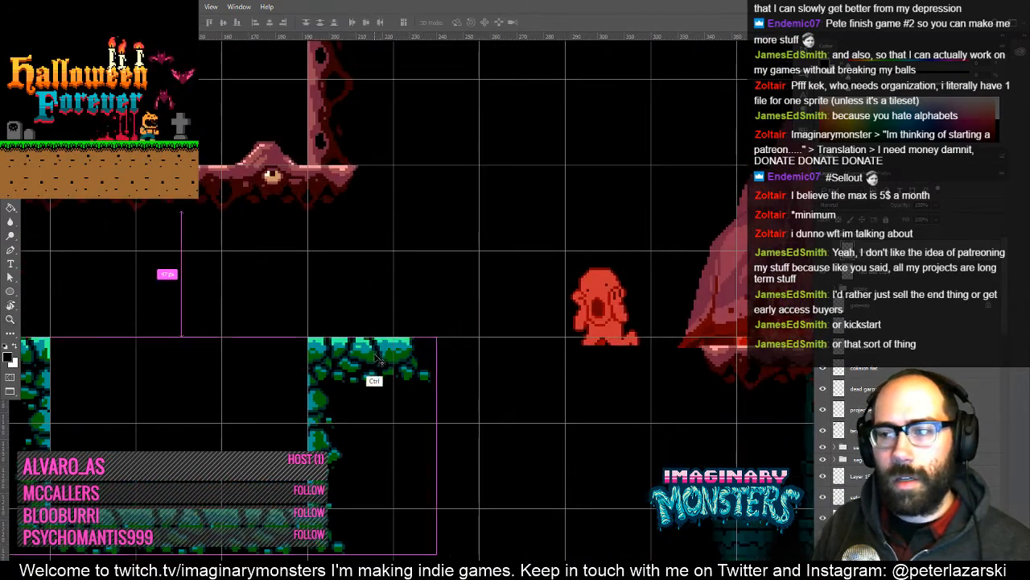
alt+click(390, 350)
alt+click(389, 349)
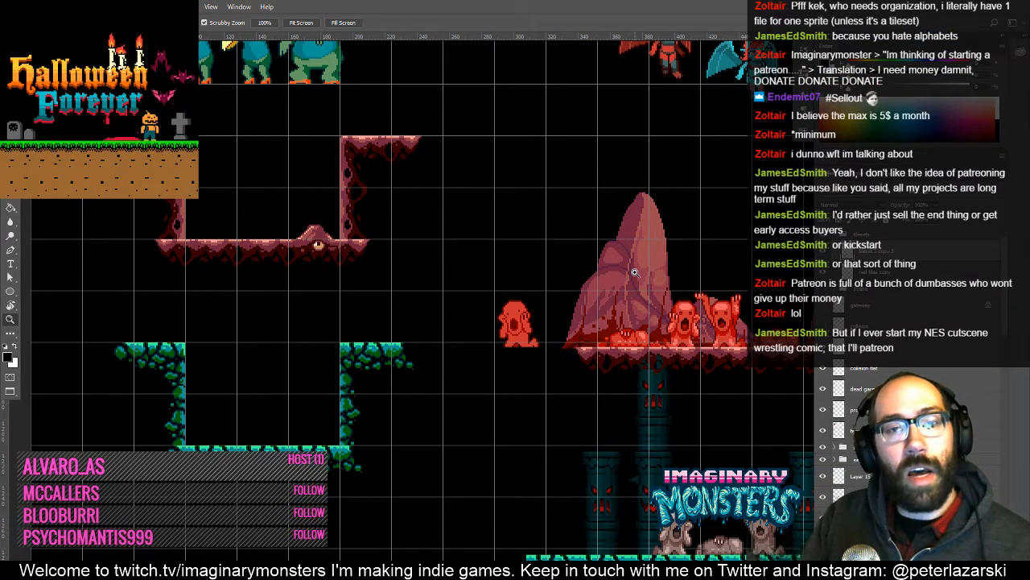
scroll(350, 343, up, 4)
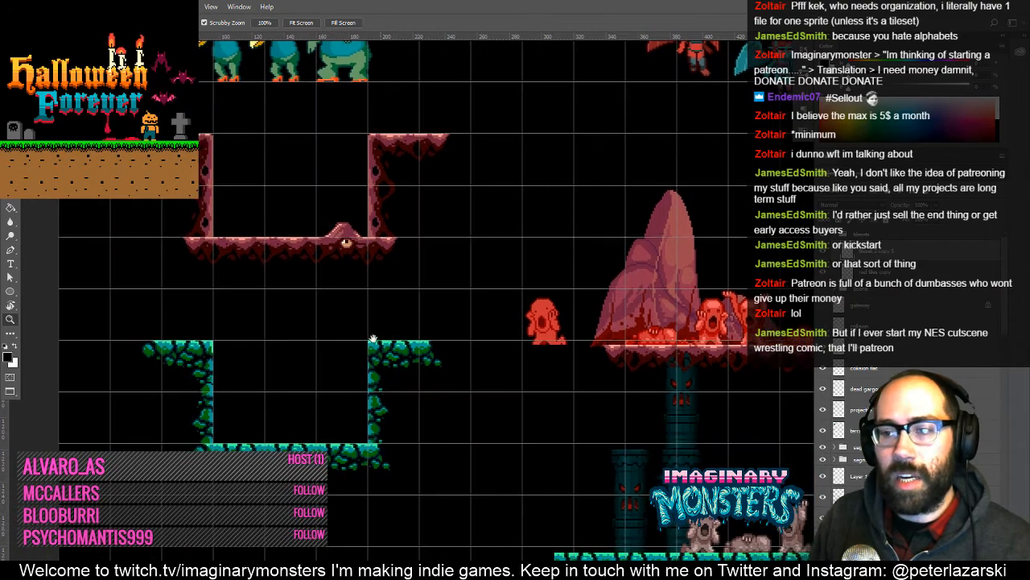
drag(373, 386, 380, 349)
alt+click(406, 346)
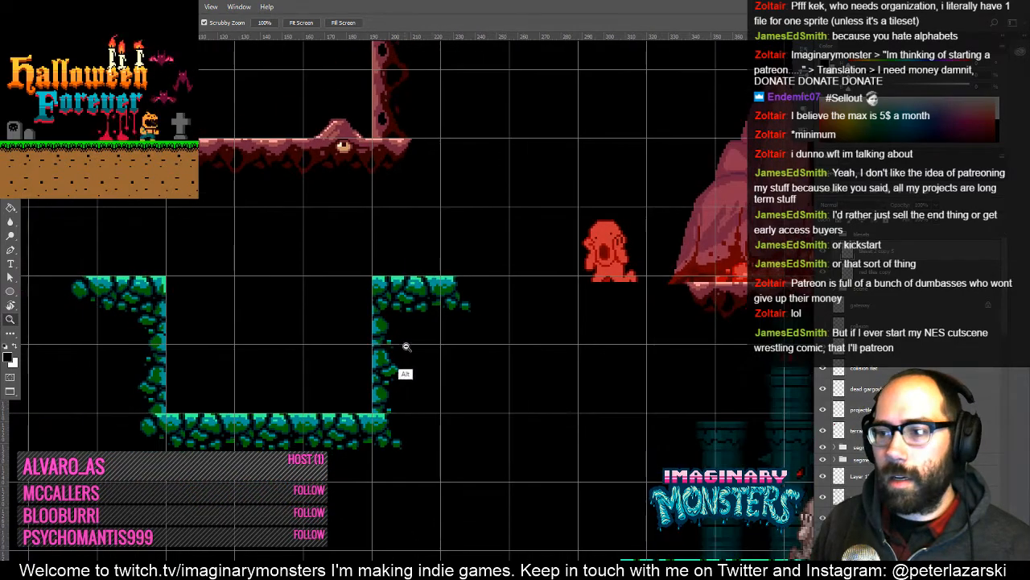
scroll(435, 332, down, 5)
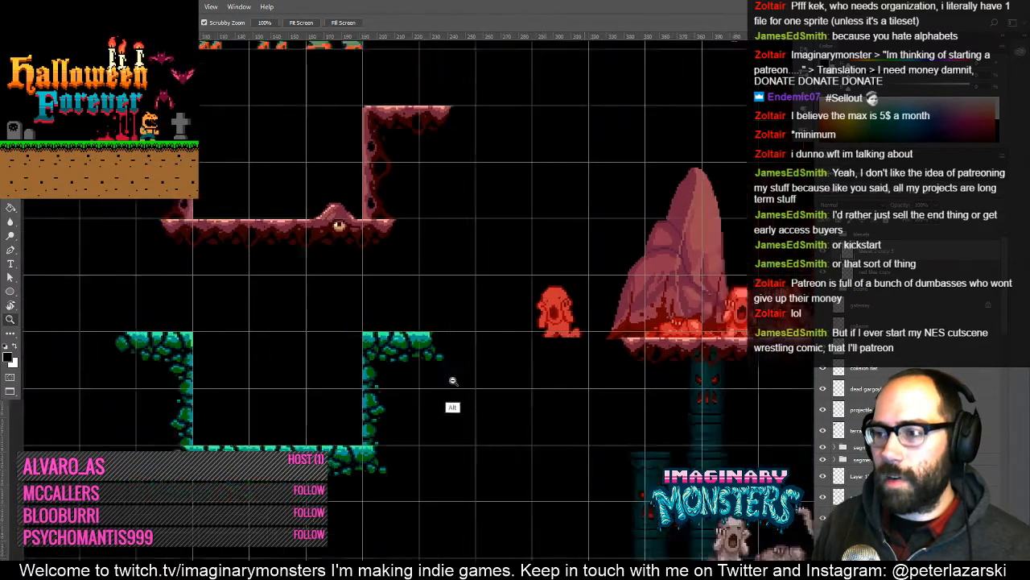
drag(390, 409, 389, 412)
drag(400, 316, 409, 373)
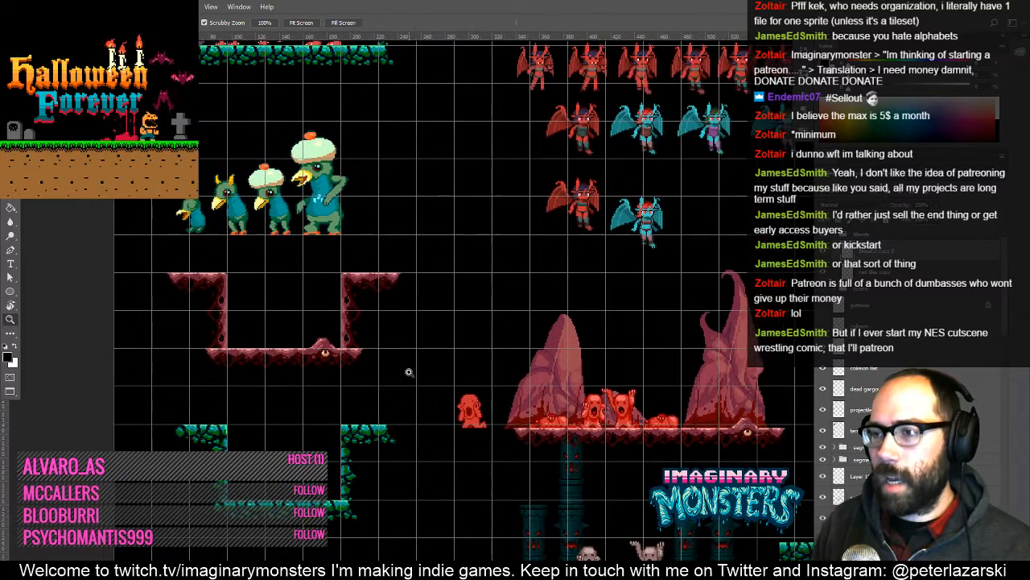
- Examine the red cliff terrain with slanted walls beside the blue horned monster elsewhere on the sprite sheet
key(v)
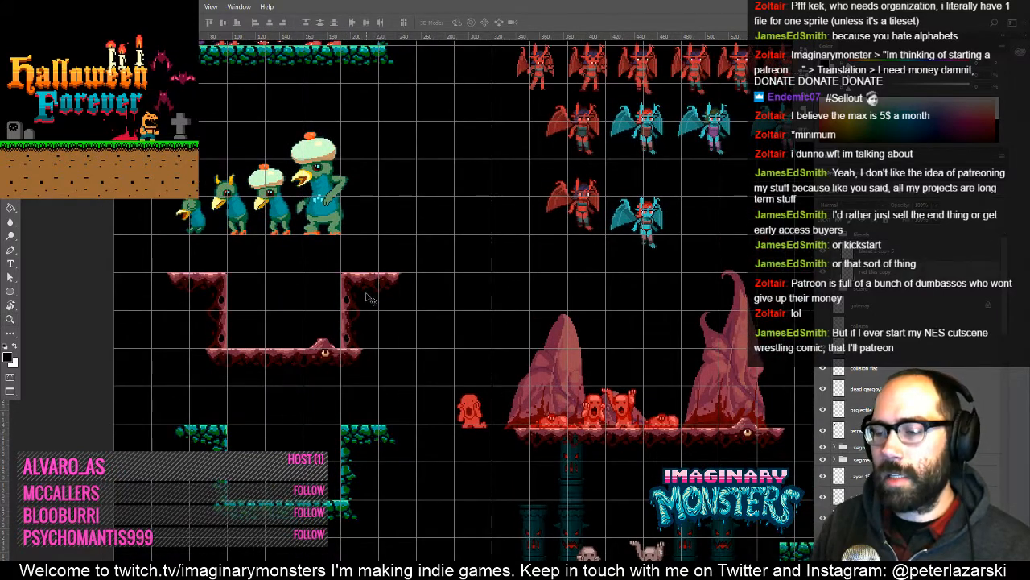
drag(563, 369, 534, 324)
key(ctrl+z)
drag(494, 362, 394, 463)
drag(646, 231, 484, 451)
drag(485, 234, 485, 423)
key(z)
alt+click(431, 279)
alt+click(432, 279)
drag(394, 299, 453, 254)
key(v)
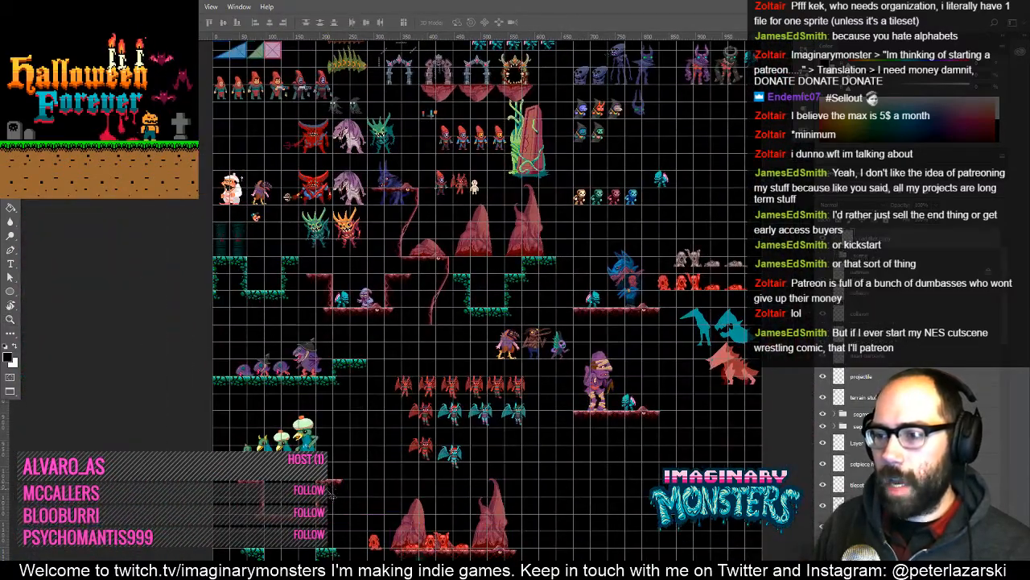
key(z)
drag(406, 243, 405, 323)
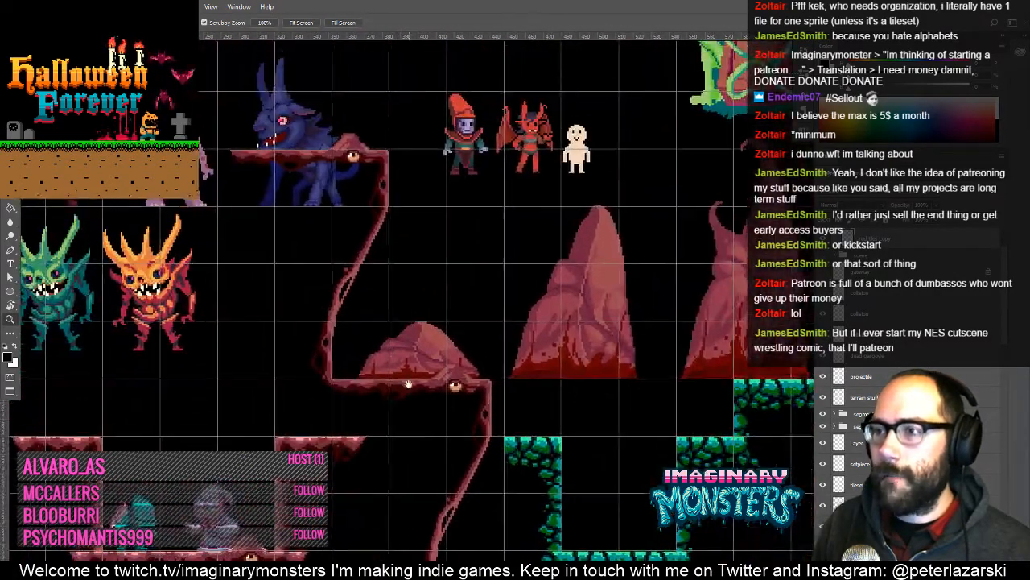
drag(408, 385, 412, 371)
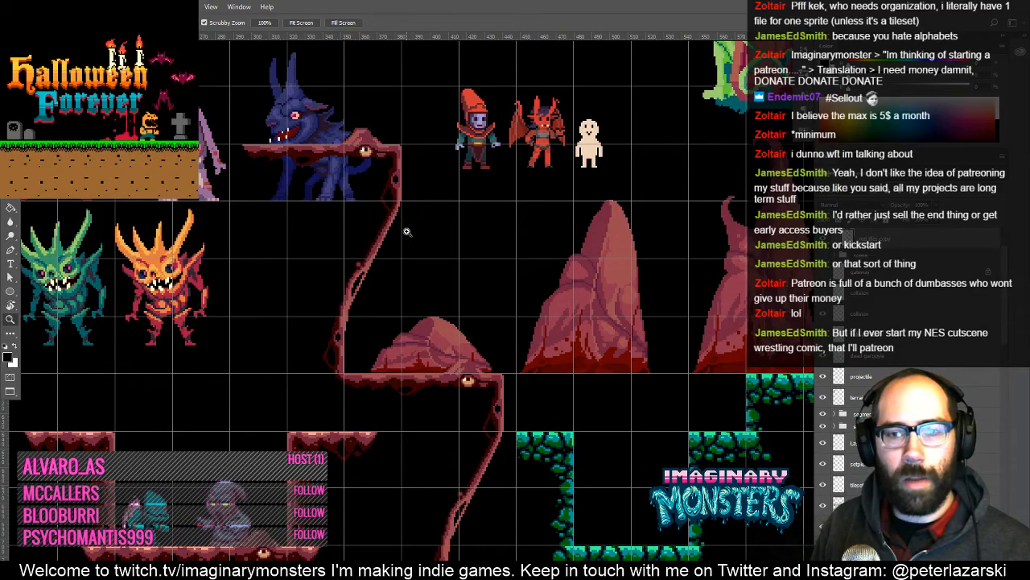
drag(414, 320, 359, 370)
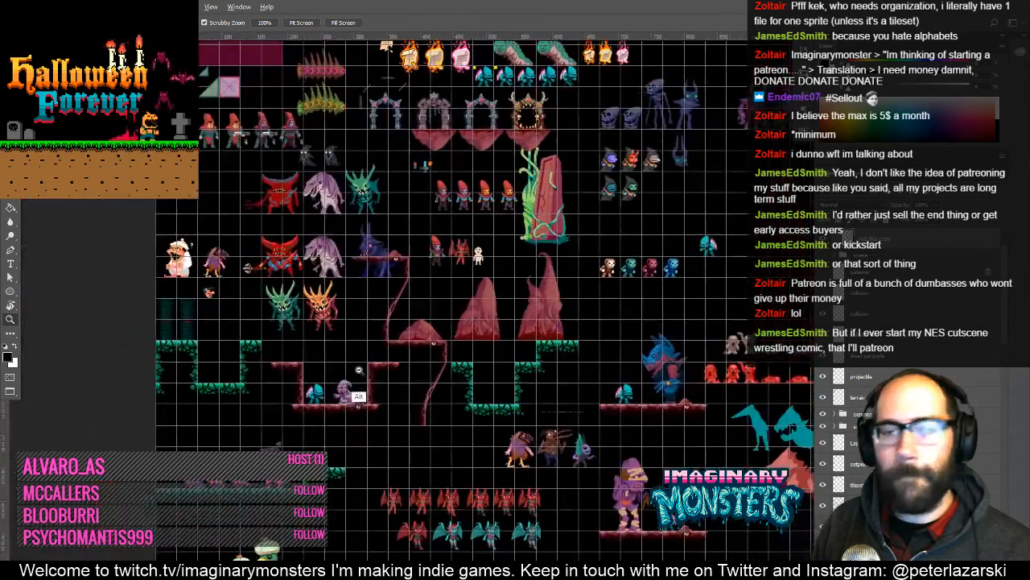
- Copy the lower tile of the red pit's right wall two tiles to the right and clear the selection
drag(365, 456, 442, 253)
drag(370, 414, 446, 278)
key(b)
drag(378, 363, 437, 352)
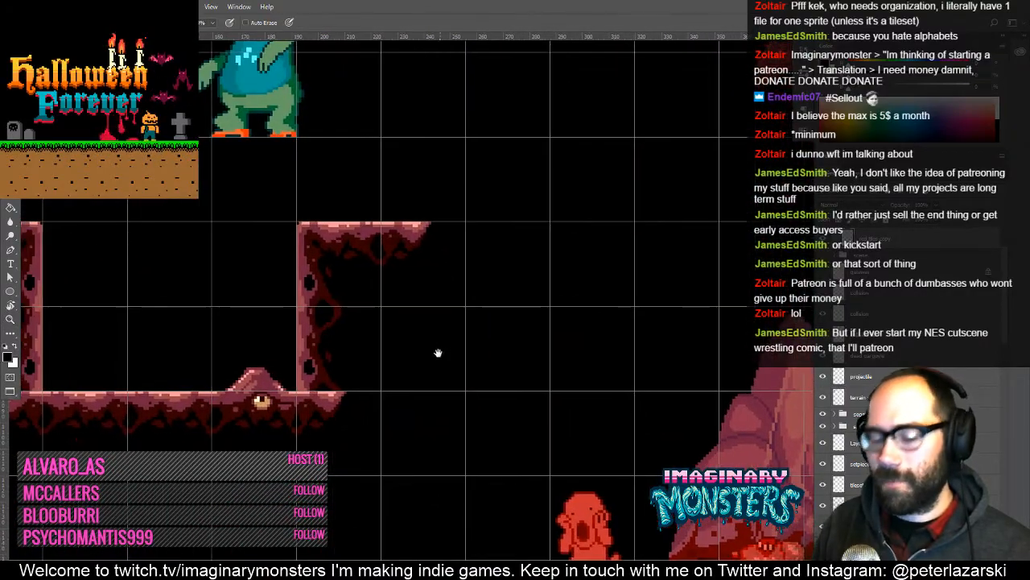
key(m)
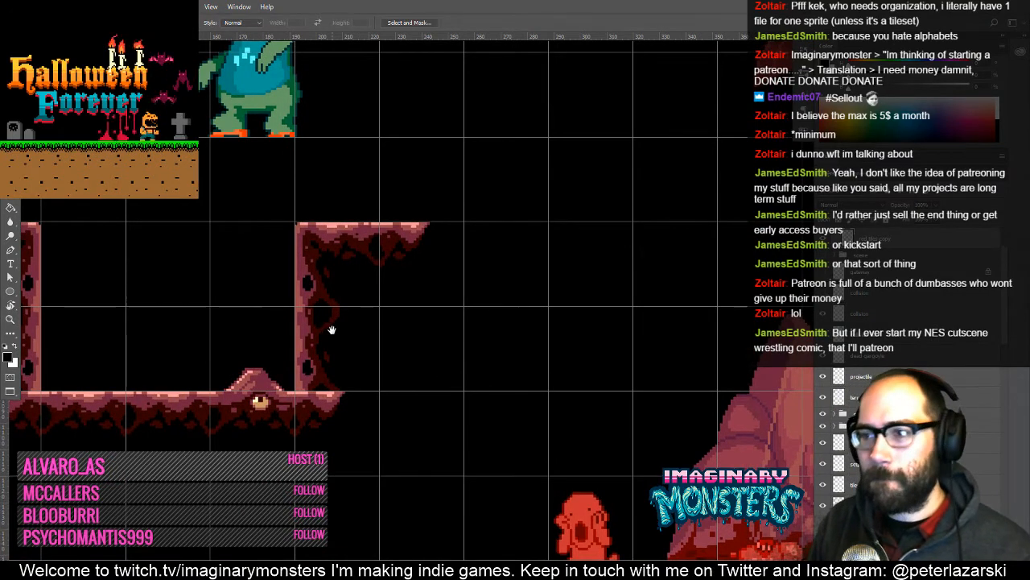
mouse_move(281, 310)
mouse_down()
mouse_move(444, 363)
mouse_move(460, 395)
mouse_move(438, 413)
mouse_move(368, 391)
mouse_up()
drag(414, 310, 374, 345)
key(v)
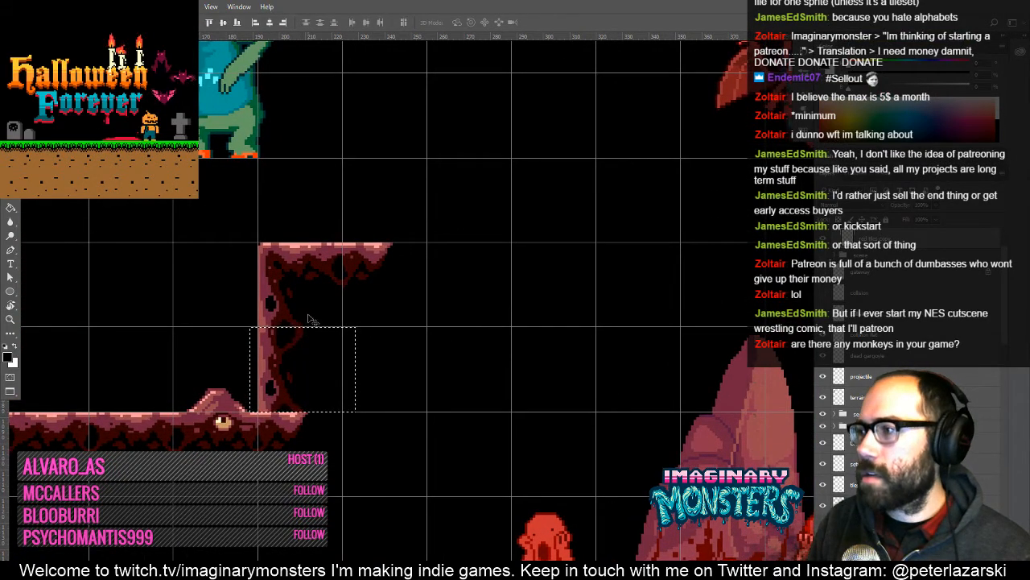
drag(265, 372, 436, 347)
key(ctrl+d)
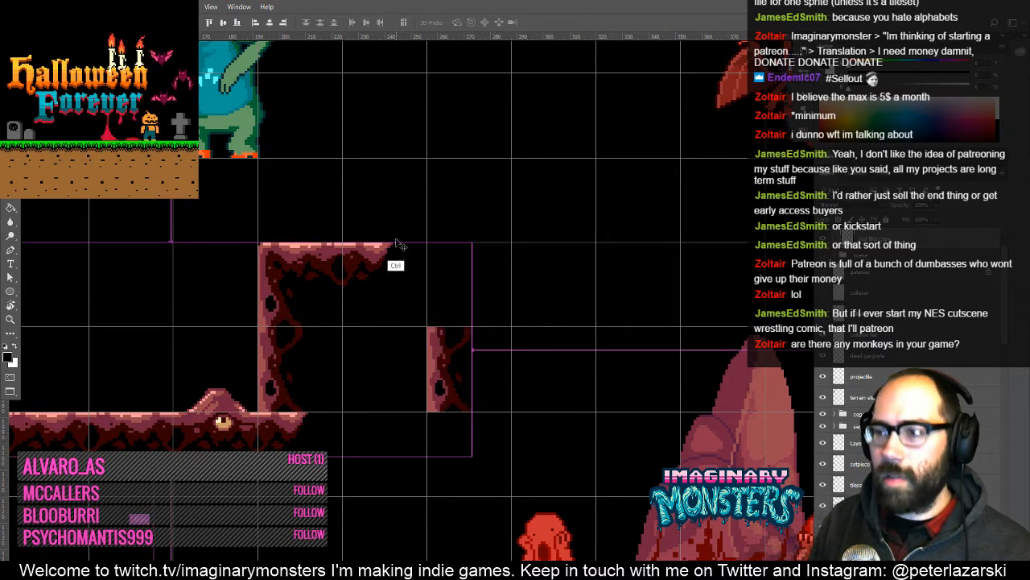
- Examine the white-robed creature with the pink hat and the neighbouring monster sprites with the grid hidden
drag(293, 214, 475, 450)
drag(209, 129, 487, 475)
drag(306, 185, 308, 463)
drag(378, 258, 357, 483)
drag(313, 193, 347, 480)
drag(325, 397, 341, 468)
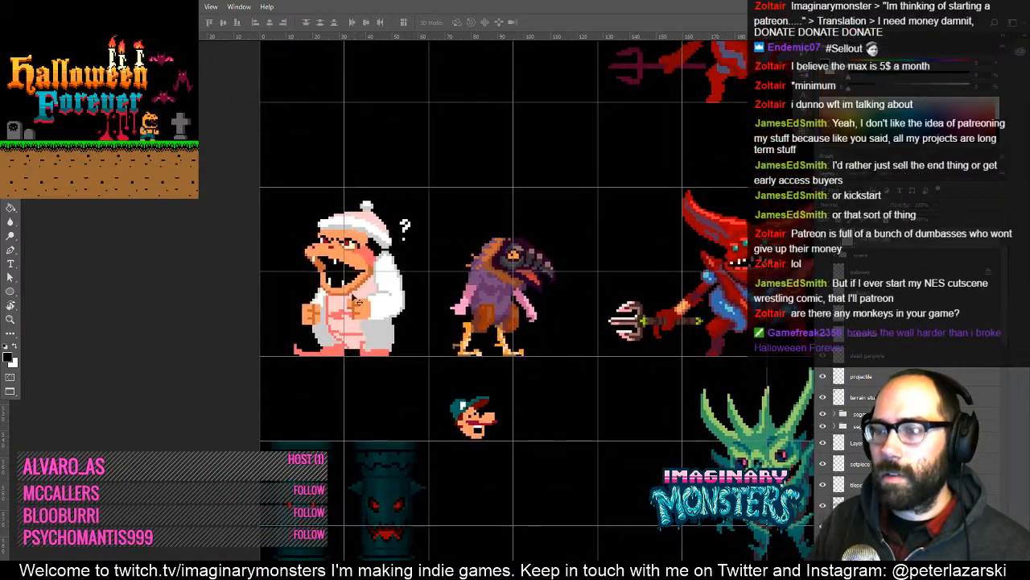
key(ctrl+apostrophe)
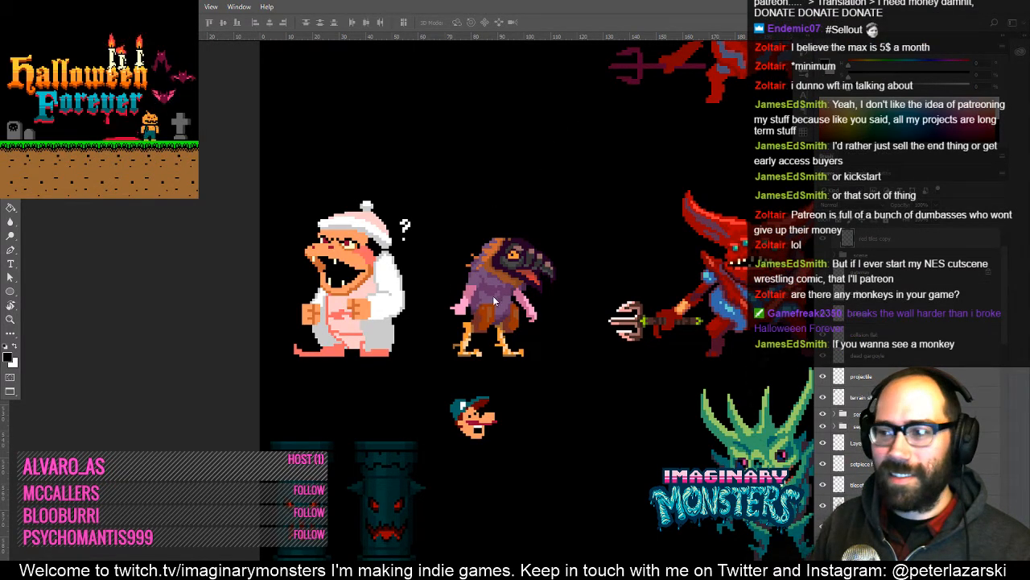
mouse_move(567, 339)
mouse_down()
mouse_move(418, 309)
mouse_move(407, 335)
mouse_up()
key(z)
drag(439, 441, 338, 403)
drag(431, 413, 326, 352)
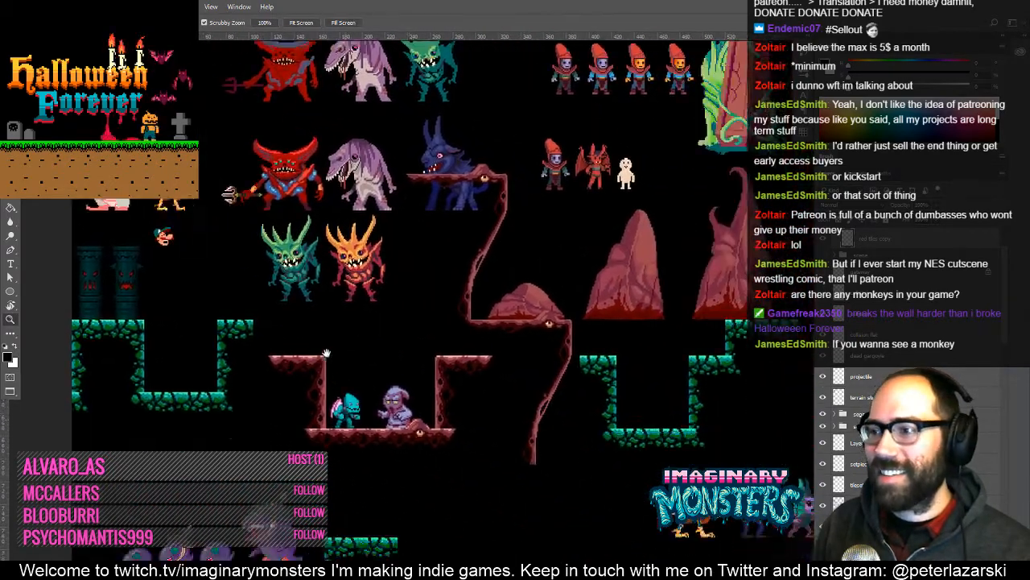
drag(488, 444, 385, 360)
drag(352, 402, 481, 308)
mouse_move(410, 352)
mouse_down()
mouse_move(437, 303)
mouse_move(460, 214)
mouse_up()
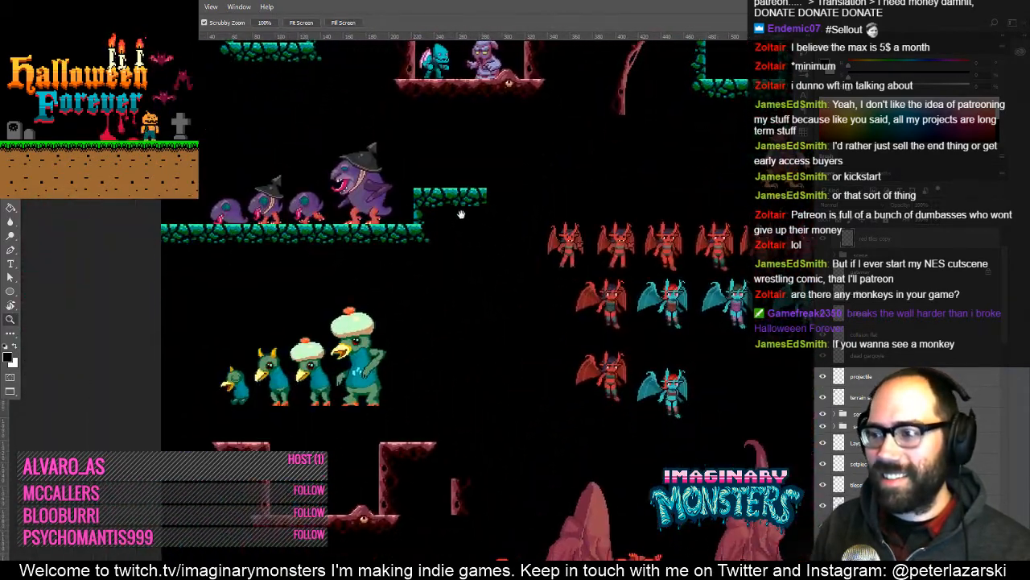
drag(443, 354, 442, 265)
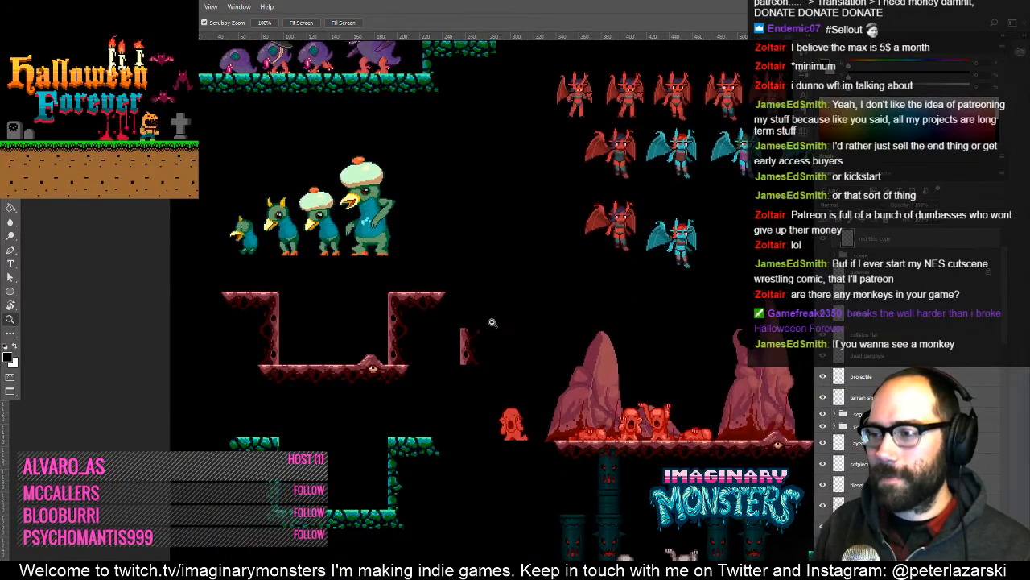
- Show the tile grid again around the copied red wall tile
click(491, 322)
click(510, 305)
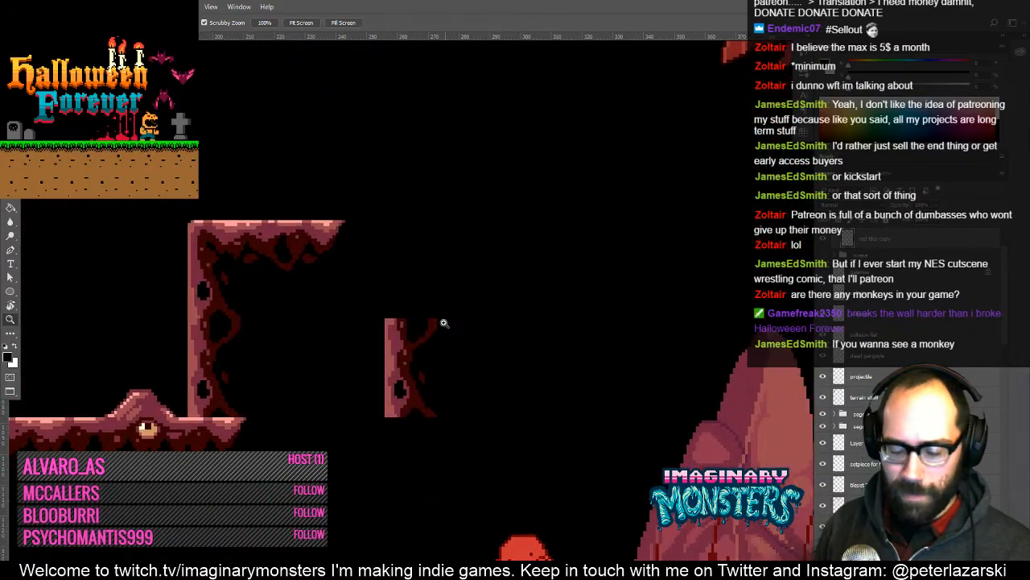
key(v)
drag(407, 354, 406, 364)
key(ctrl+z)
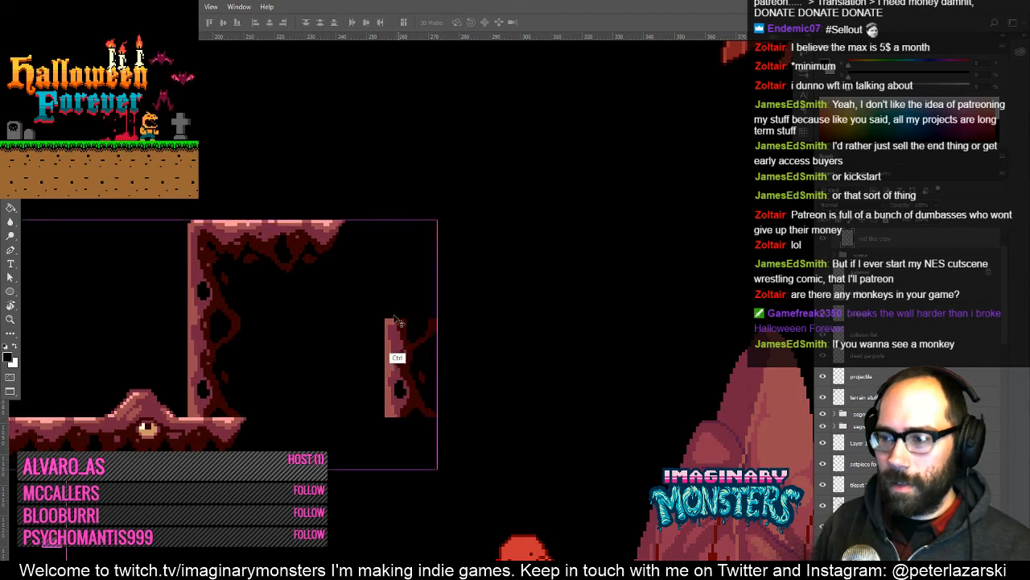
key(ctrl+apostrophe)
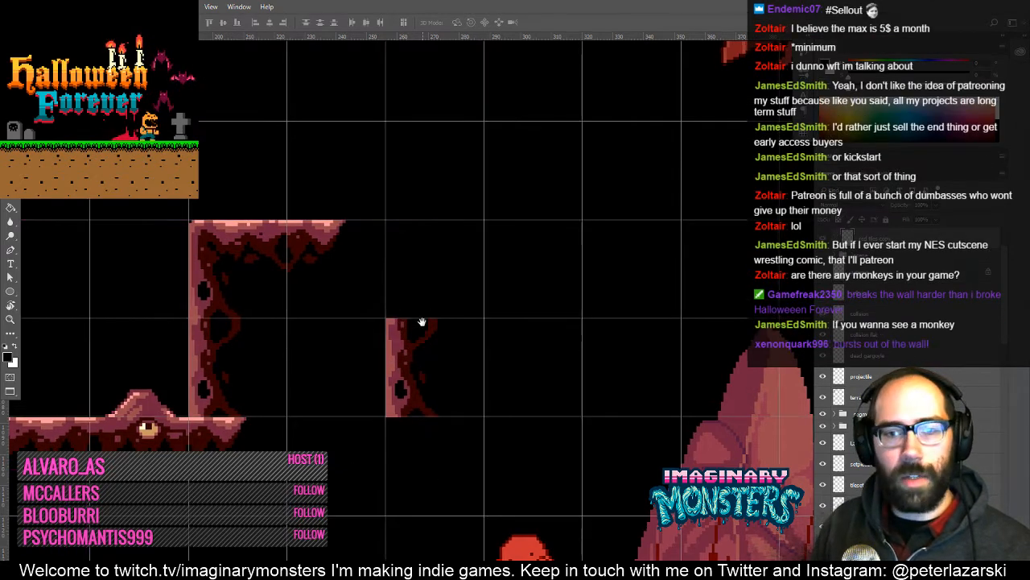
drag(422, 322, 403, 344)
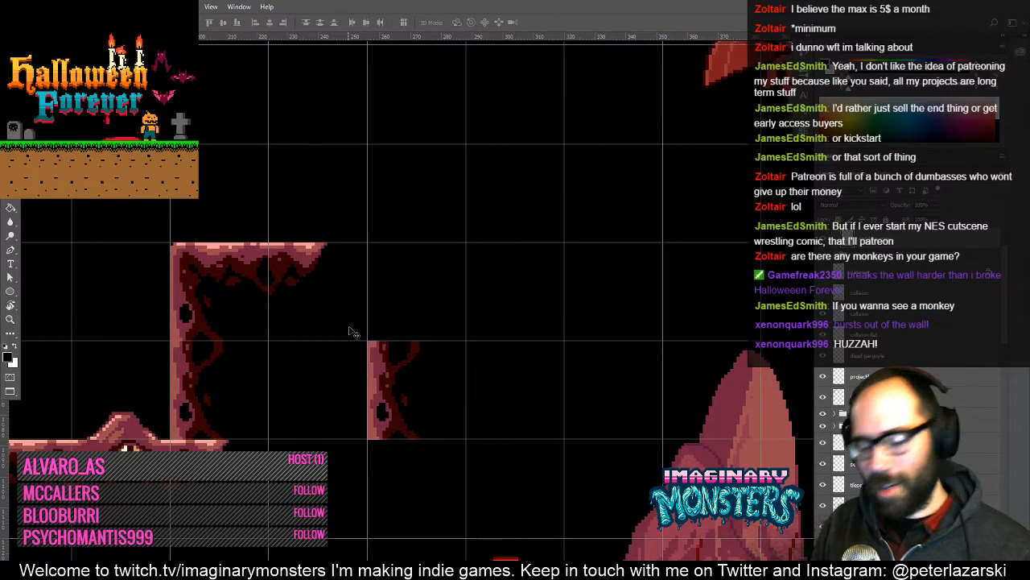
- Select the copied red wall tile and rotate it 90° counter-clockwise so its pink edge lies along the underside
key(m)
drag(356, 323, 444, 451)
drag(439, 397, 414, 410)
key(v)
drag(358, 392, 388, 382)
key(ctrl+z)
key(ctrl+r)
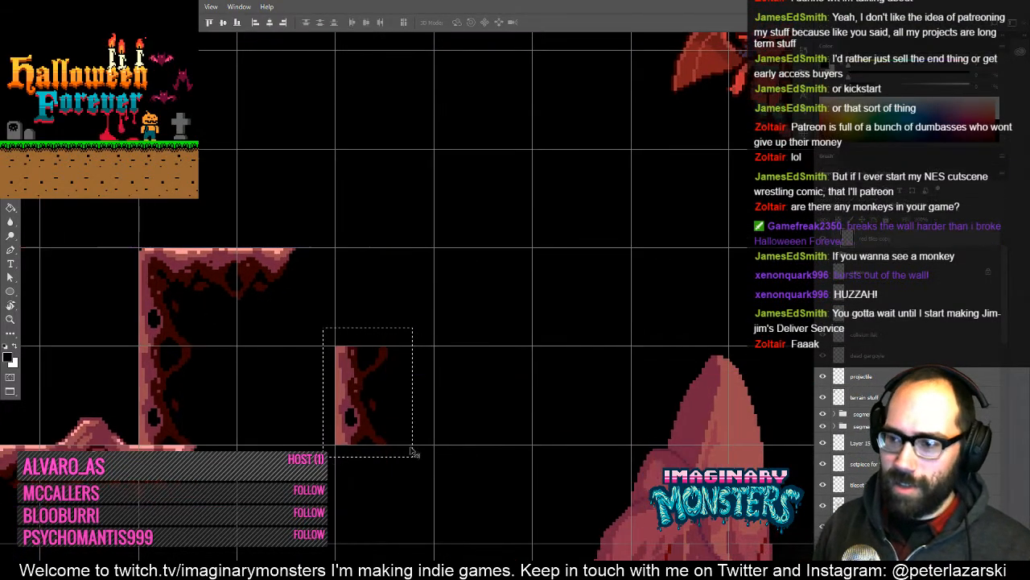
key(ctrl+z)
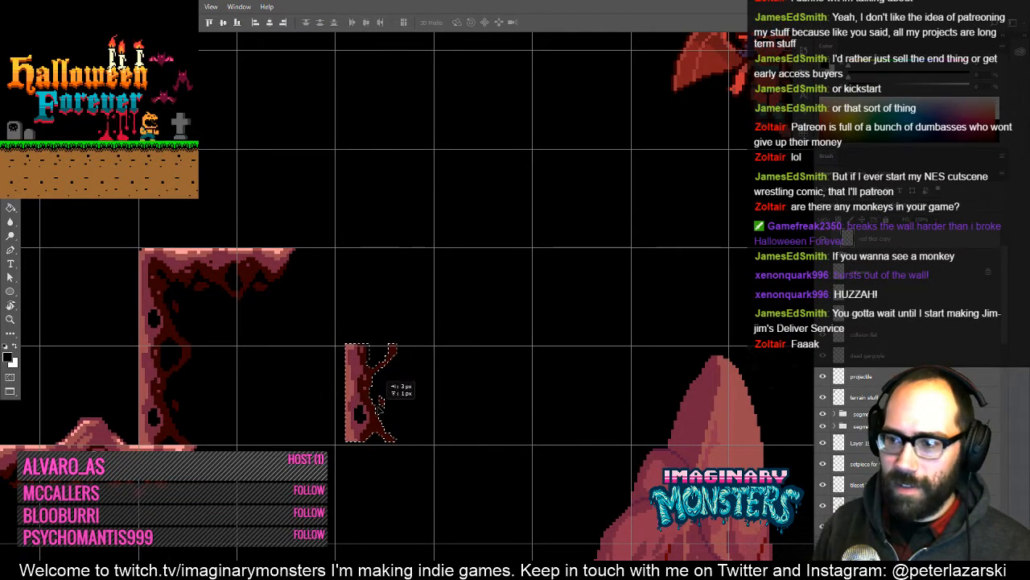
key(ctrl+t)
drag(410, 454, 425, 326)
key(Return)
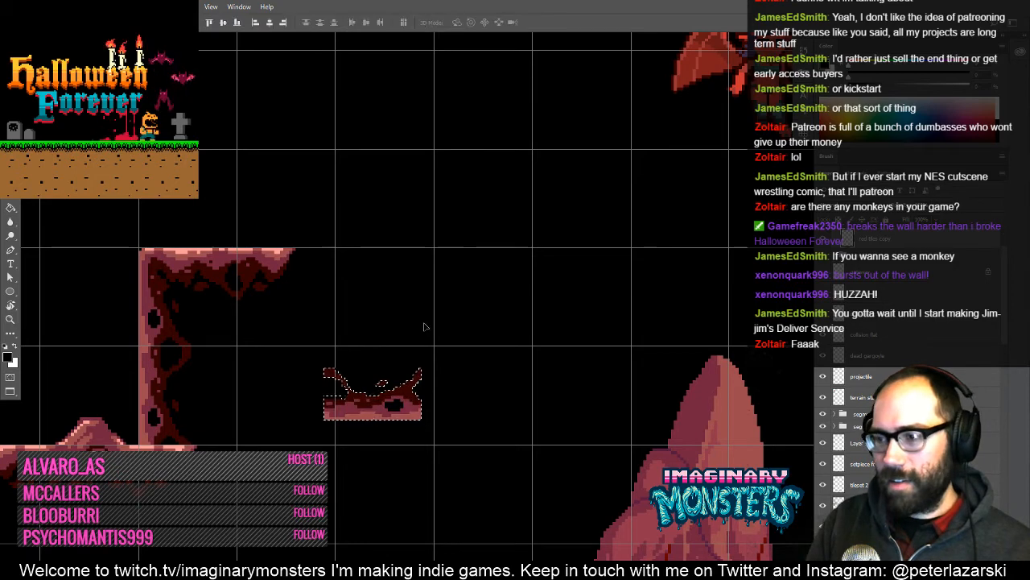
- Move the rotated wall tile into the grid cell two tiles right of the pit's right wall, flush with the lower grid line
drag(419, 364, 490, 392)
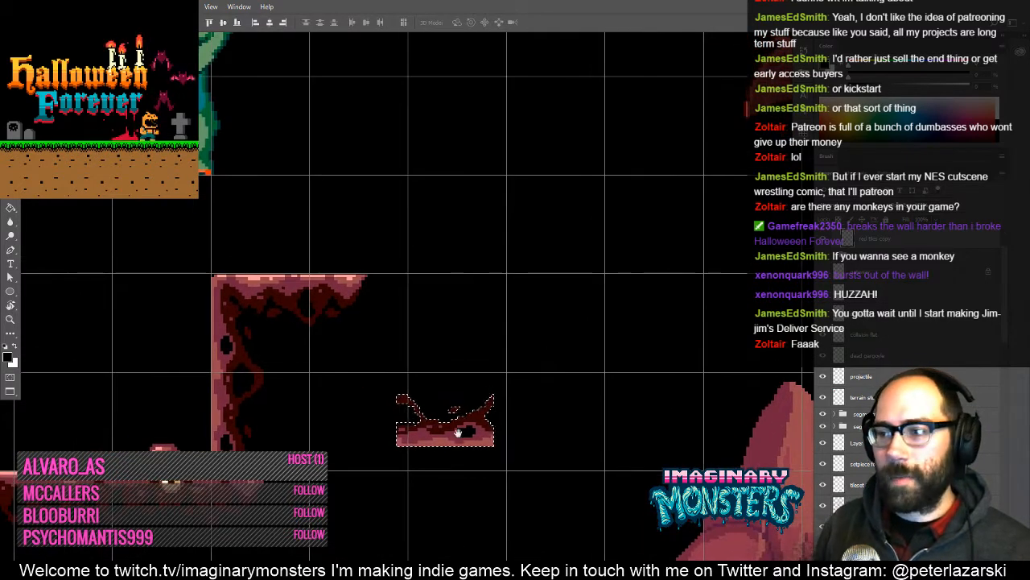
scroll(489, 391, down, 1)
key(z)
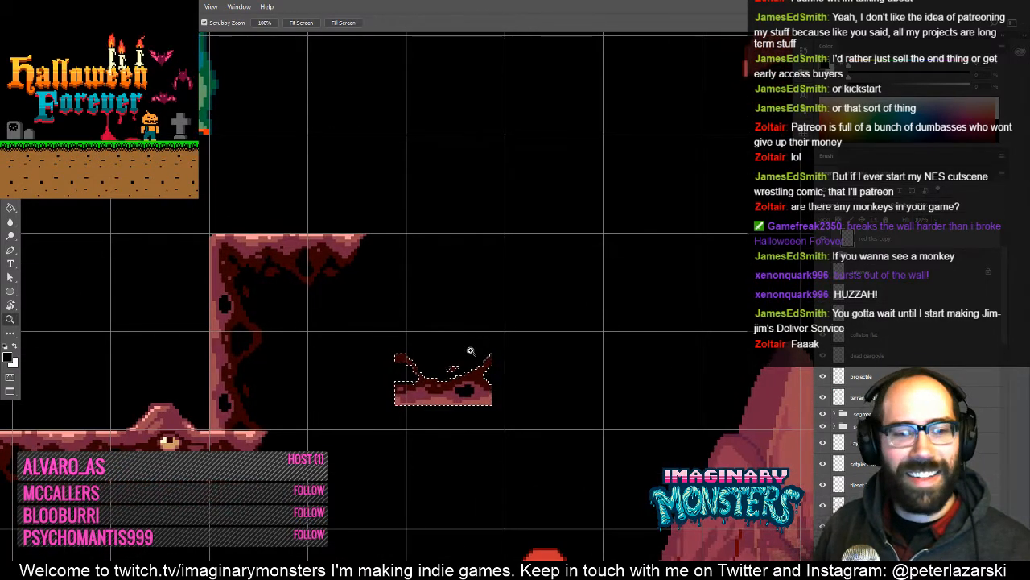
click(471, 404)
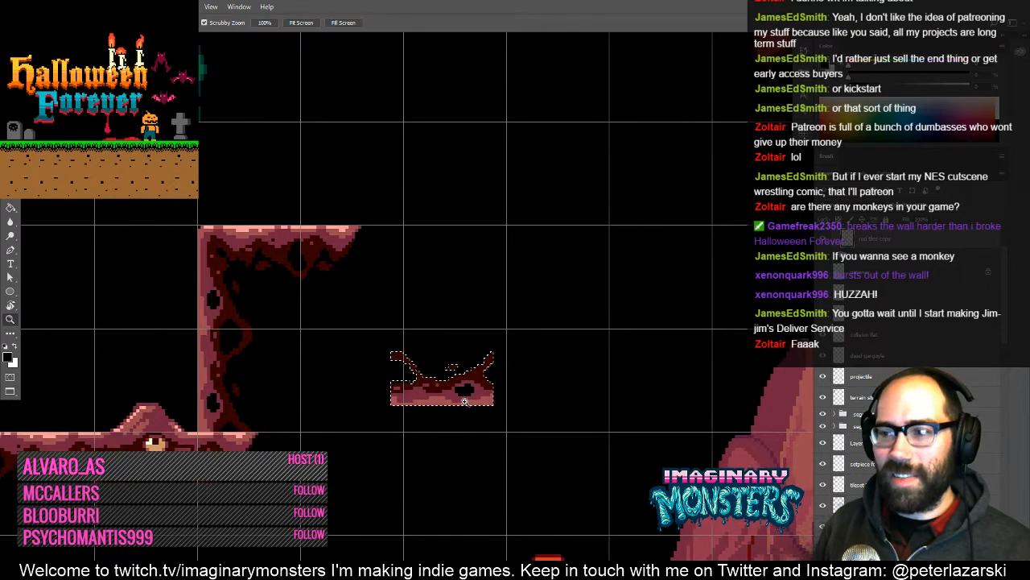
key(v)
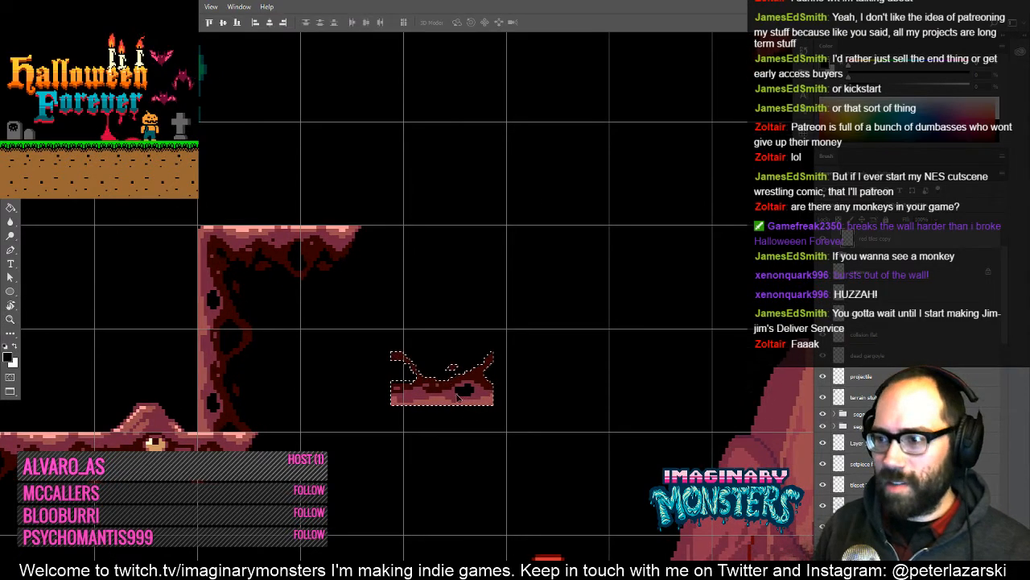
mouse_move(458, 397)
mouse_down()
mouse_move(471, 423)
mouse_move(467, 412)
mouse_move(448, 413)
mouse_move(462, 400)
mouse_up()
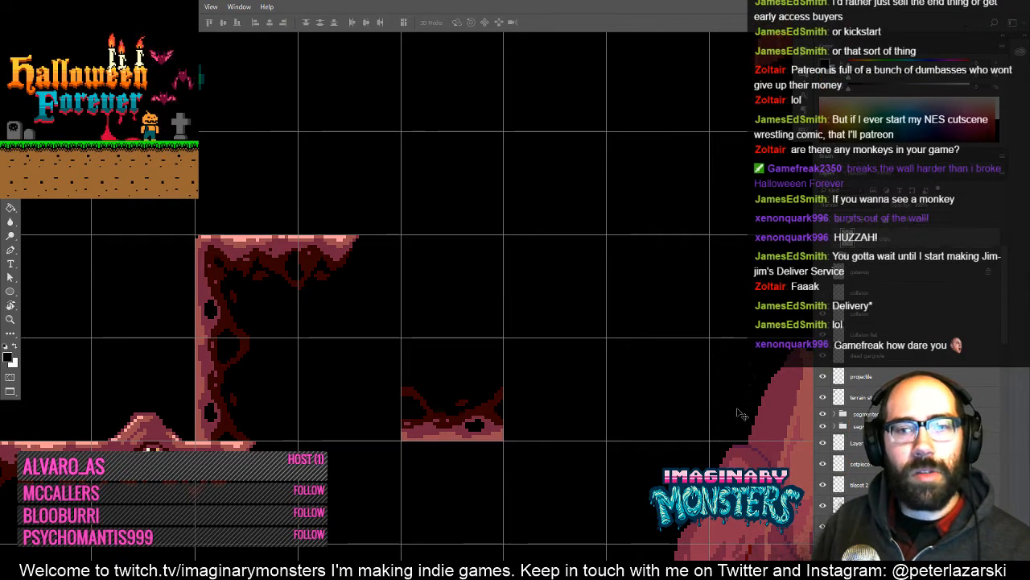
- Copy the upper corner tile of the pit's right wall diagonally down to the space beside the rotated tile
drag(195, 284, 224, 297)
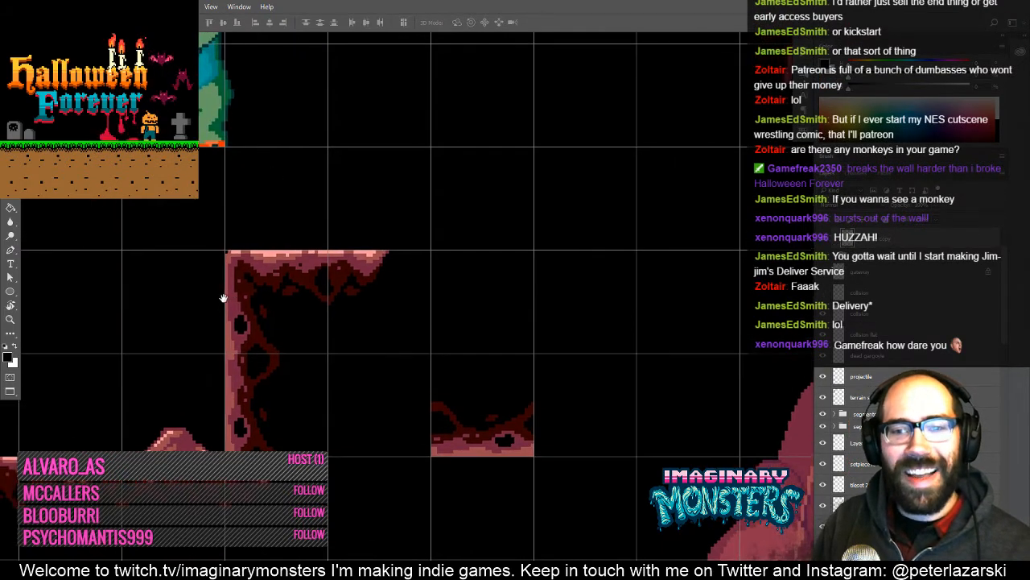
key(m)
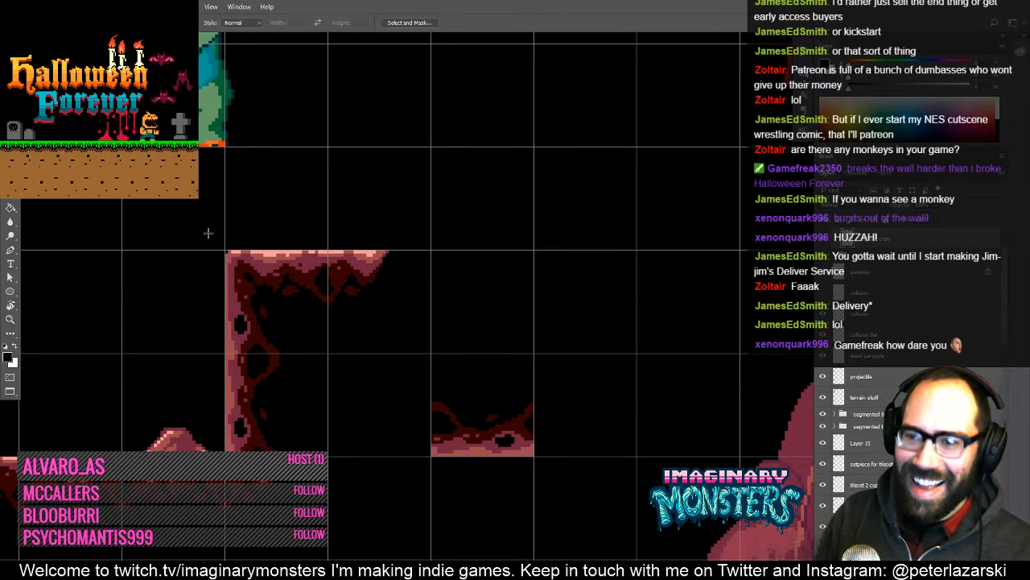
drag(208, 226, 326, 352)
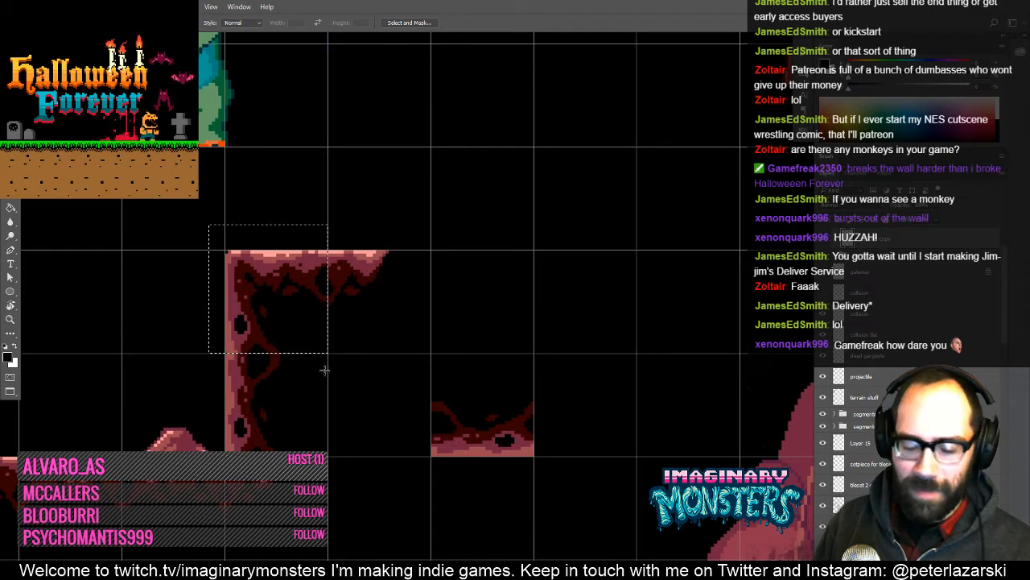
key(v)
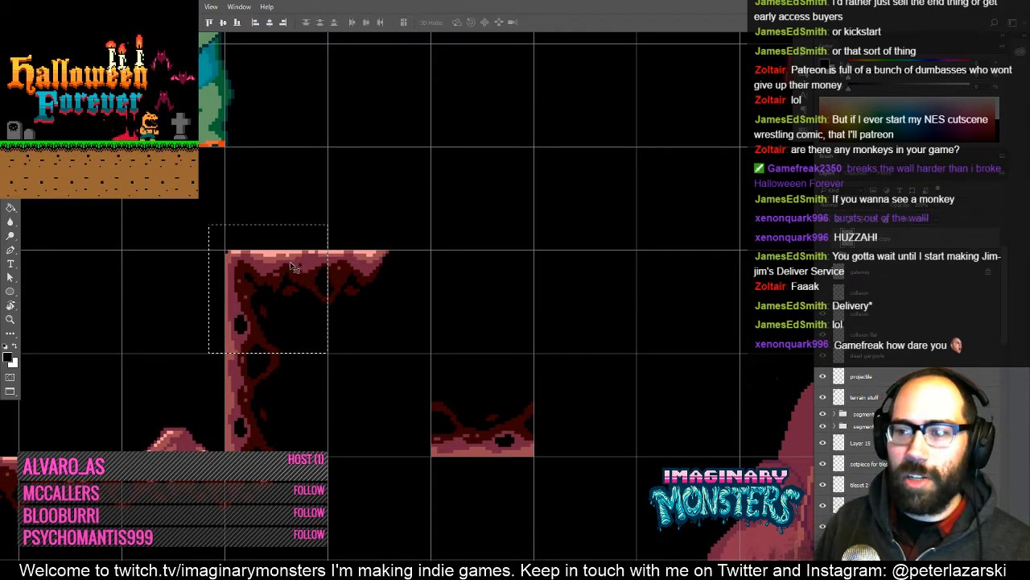
drag(284, 291, 389, 396)
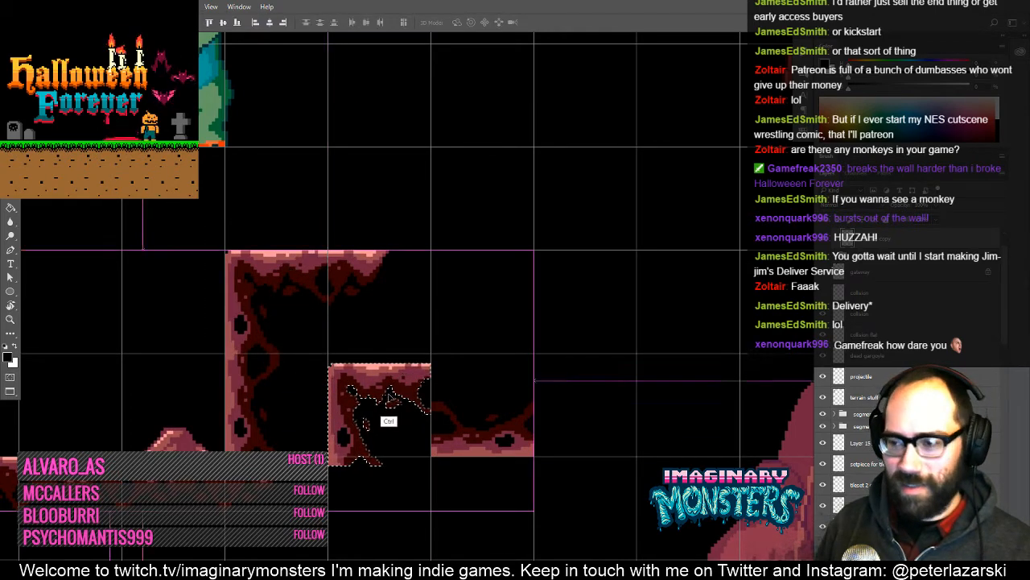
- Rotate the copied corner tile 90° counter-clockwise
key(ctrl+t)
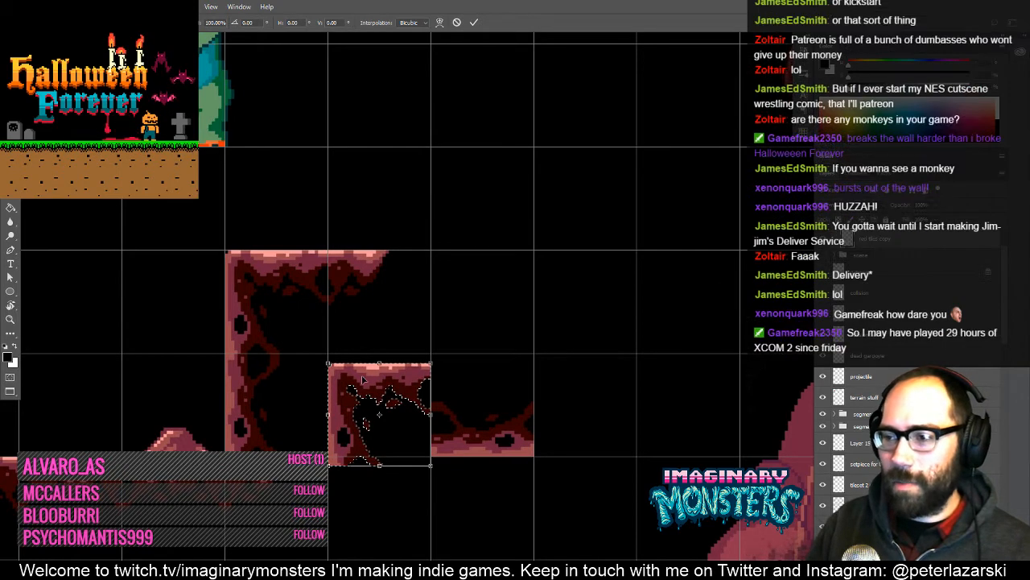
right_click(362, 378)
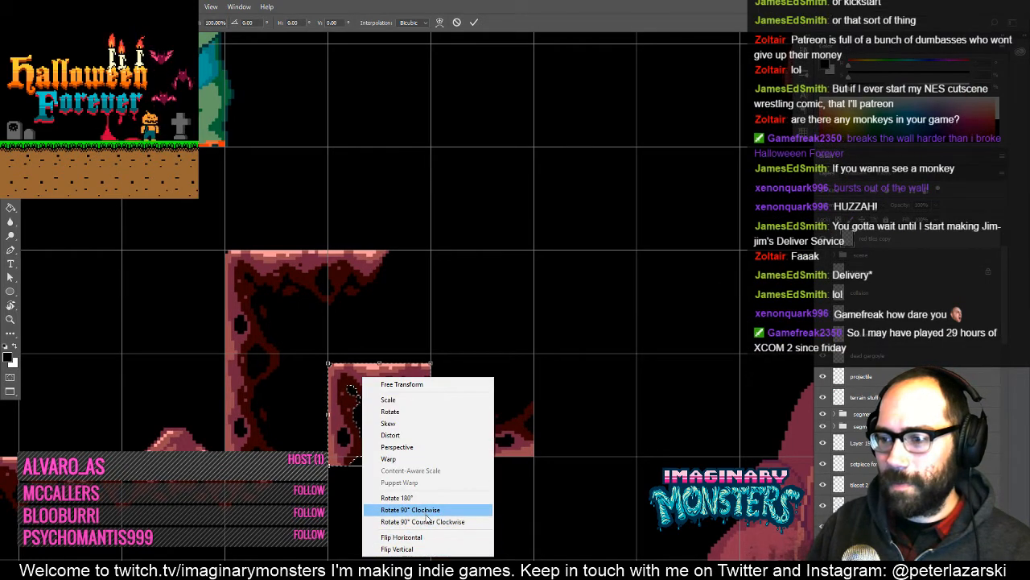
click(421, 522)
key(Return)
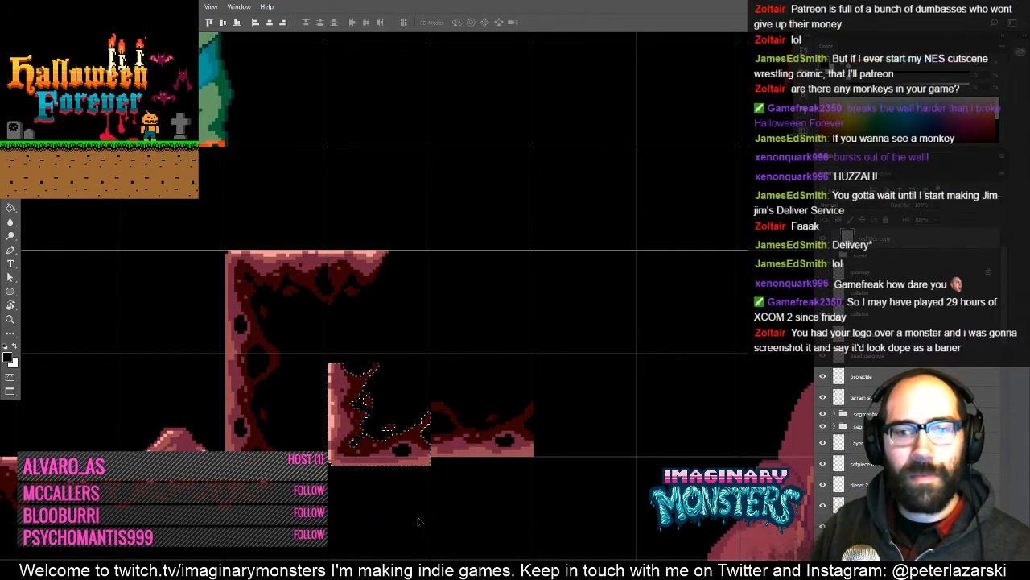
- Switch the canvas to full-screen view, align the rotated corner tile with the neighbouring tile on the grid, and clear the selection
drag(367, 357, 345, 325)
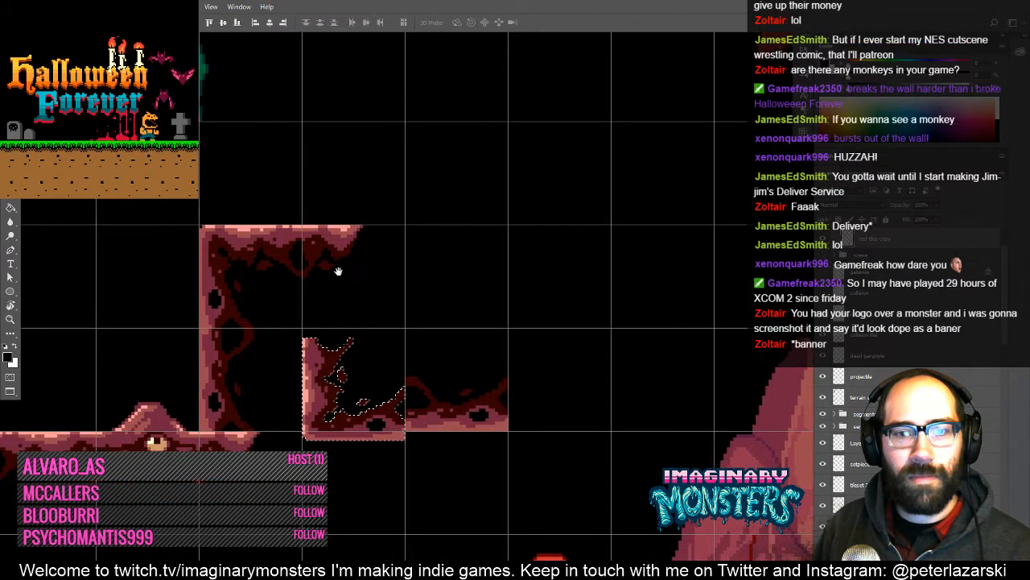
mouse_move(439, 351)
mouse_down()
mouse_move(384, 329)
mouse_move(391, 357)
mouse_up()
mouse_move(540, 421)
mouse_down()
mouse_move(397, 295)
mouse_move(492, 244)
mouse_move(381, 250)
mouse_move(394, 250)
mouse_up()
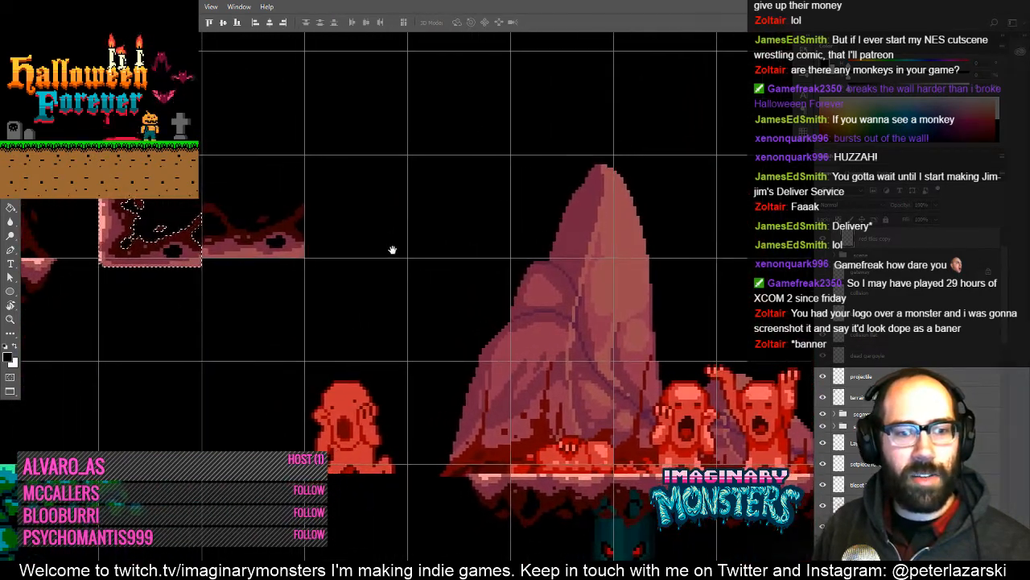
key(f)
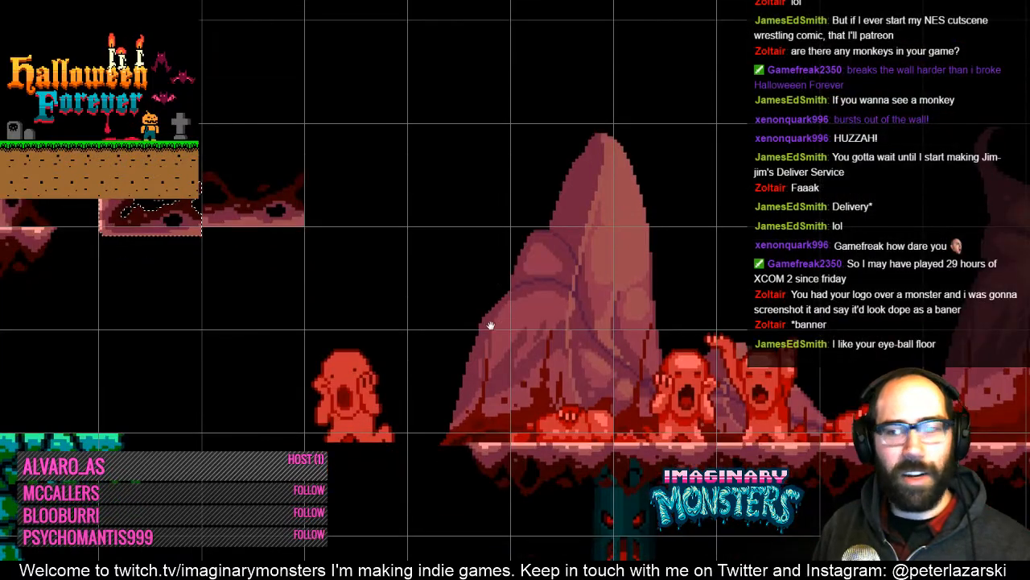
drag(541, 311, 547, 319)
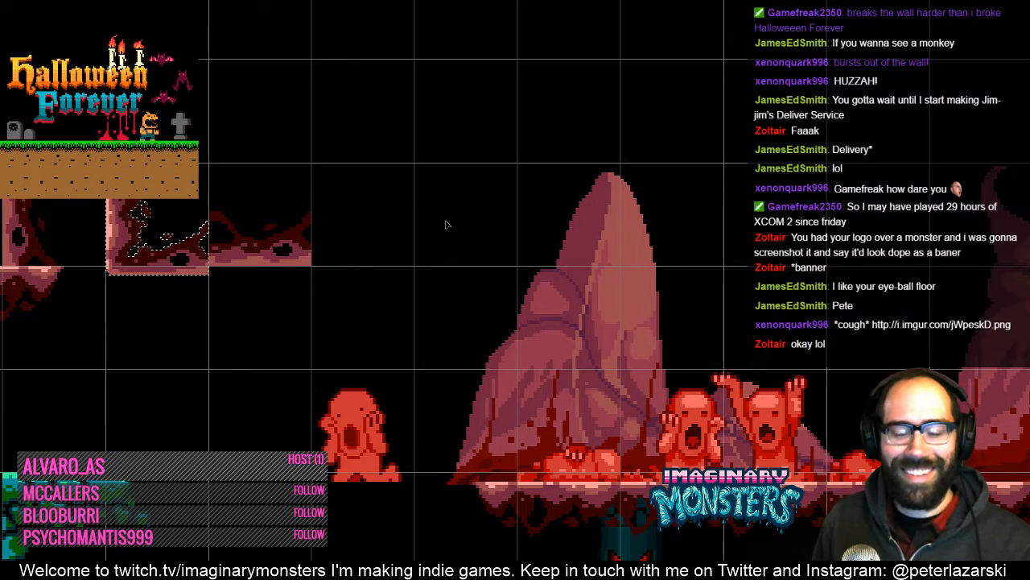
drag(231, 241, 421, 406)
ctrl+click(321, 322)
ctrl+click(322, 323)
drag(372, 428, 411, 412)
key(ctrl+d)
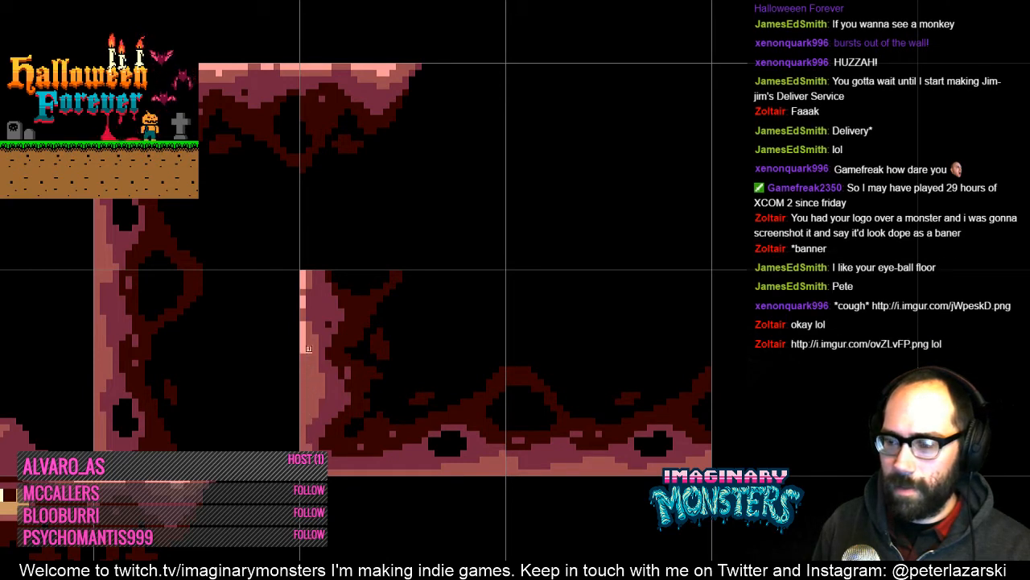
- Paint over the light highlight pixels along the new corner tile's outer vertical edge with the darker edge pink
mouse_move(304, 345)
mouse_down()
mouse_move(304, 337)
mouse_move(304, 353)
mouse_up()
shift+click(303, 283)
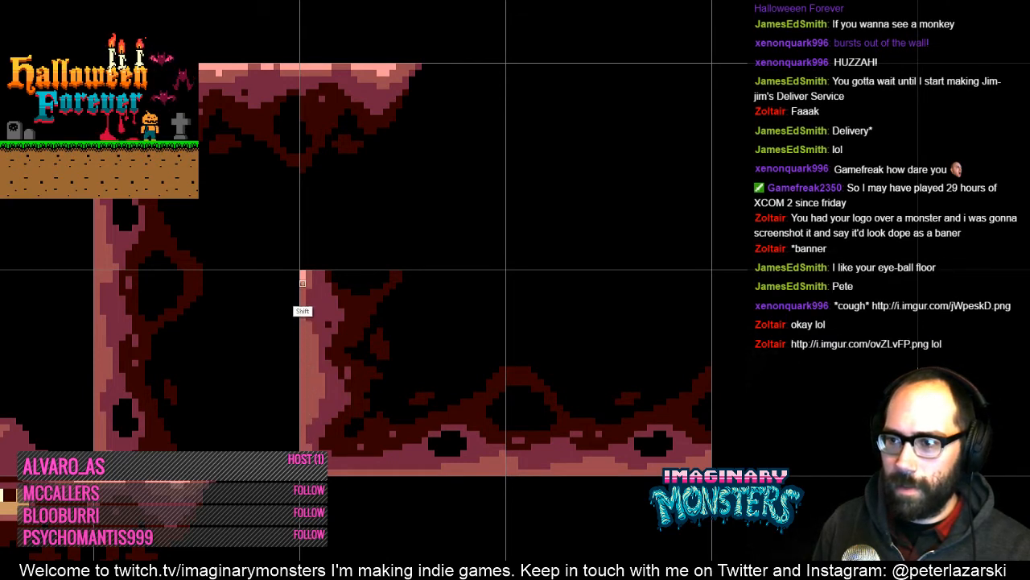
drag(303, 284, 302, 273)
drag(378, 301, 296, 333)
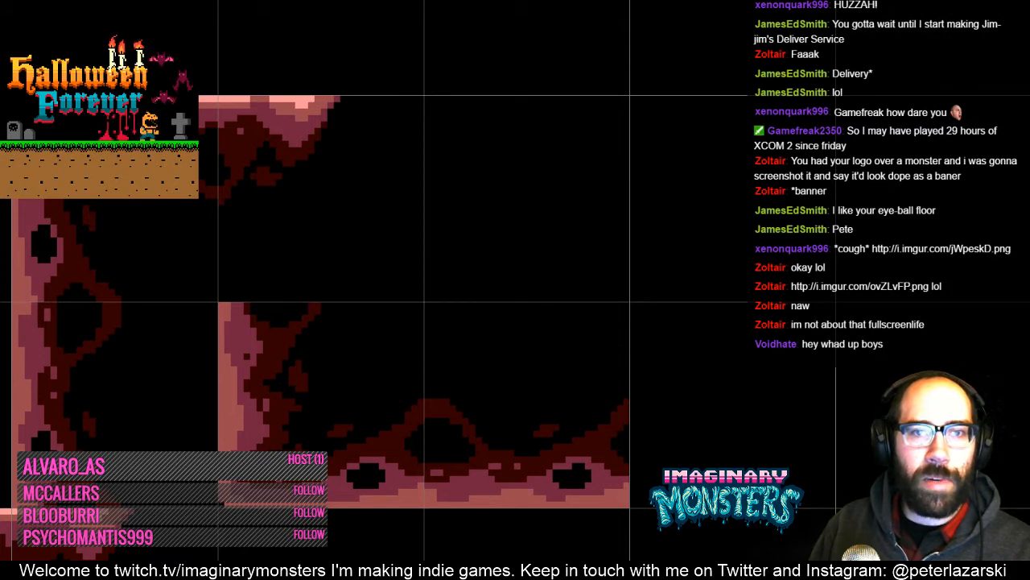
- View the jWpeskD.png image of a dark hooded creature in the browser and close its window
drag(0, 238, 562, 119)
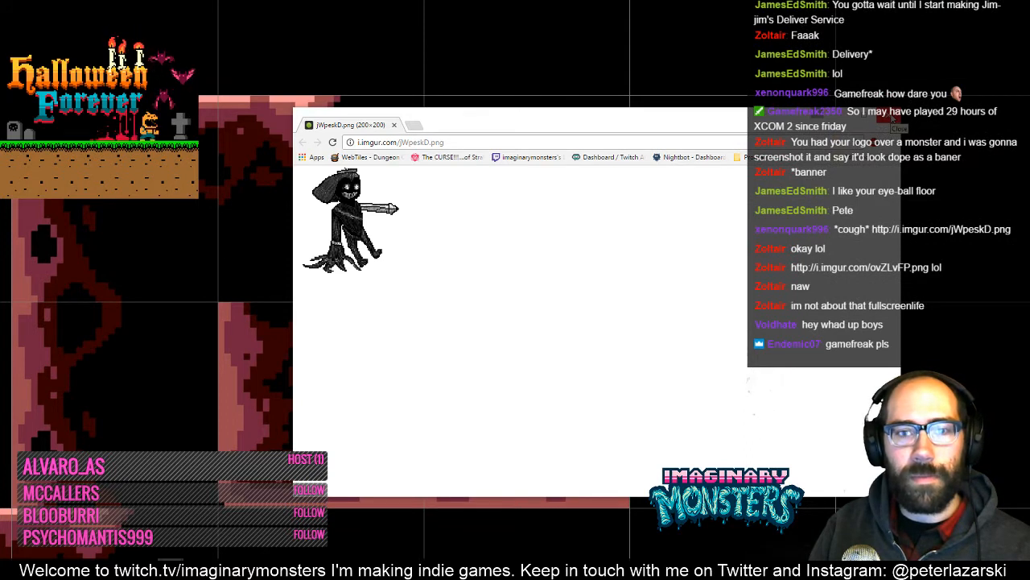
click(891, 116)
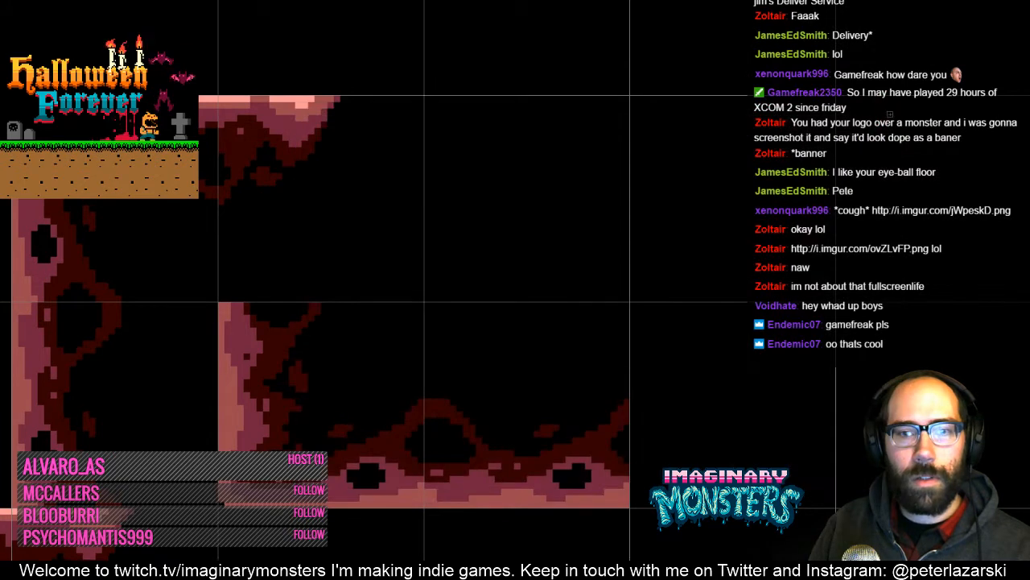
click(355, 286)
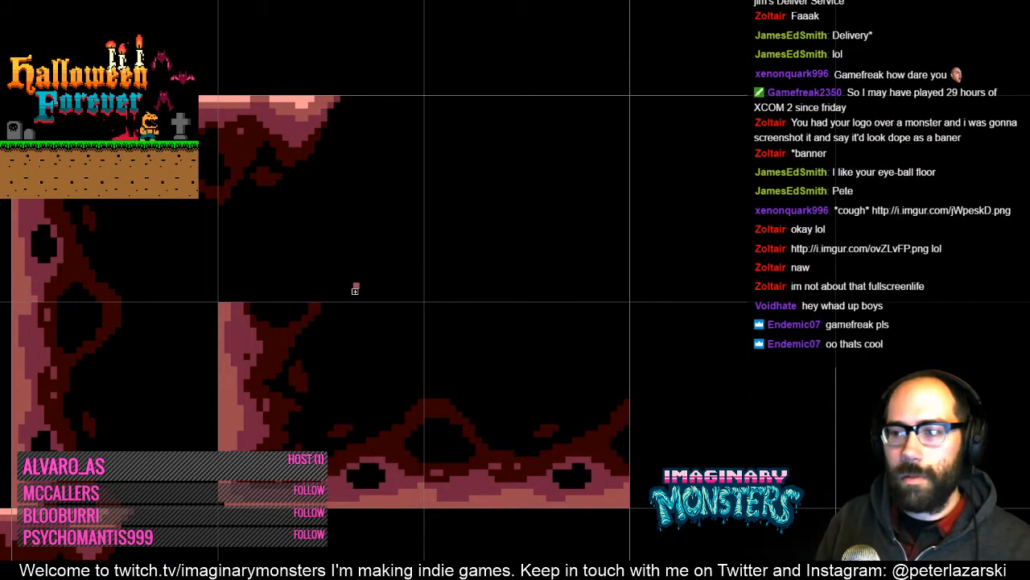
drag(377, 324, 424, 338)
key(ctrl+z)
- Move the top ledge and upper tile of the pit's right wall one tile right, directly above the new corner tile
key(z)
scroll(427, 321, down, 3)
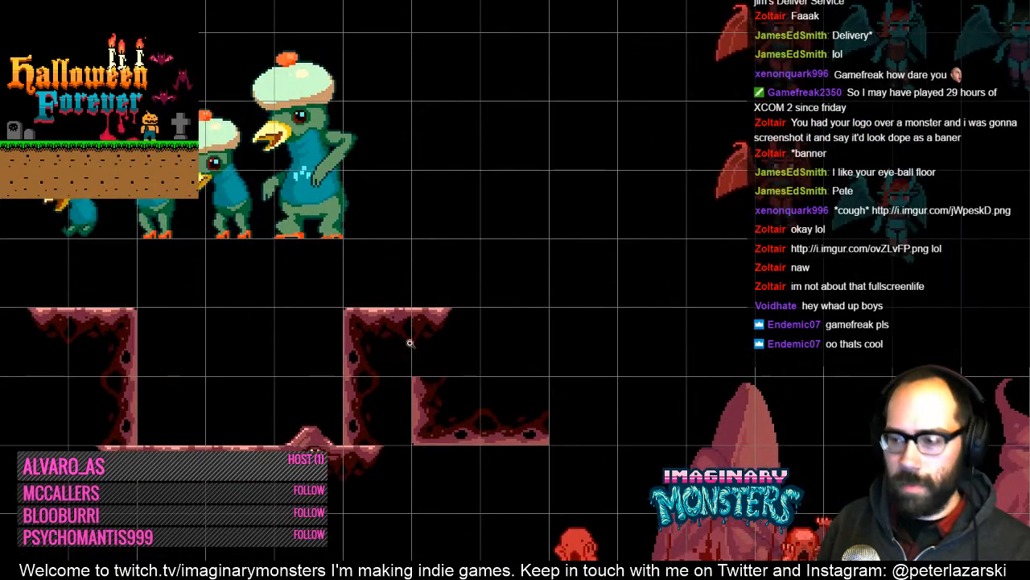
click(451, 353)
drag(440, 356, 326, 359)
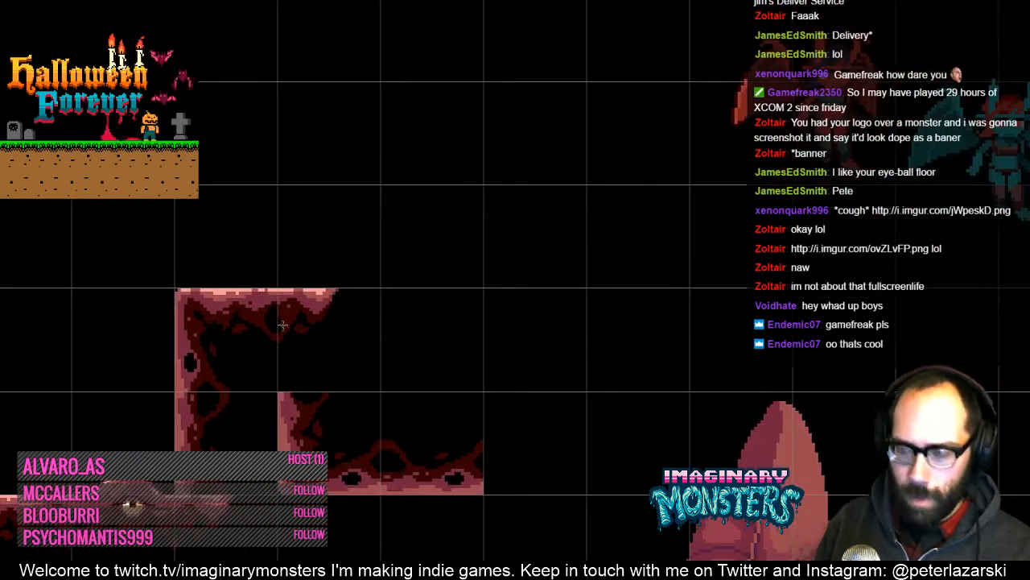
drag(145, 253, 377, 390)
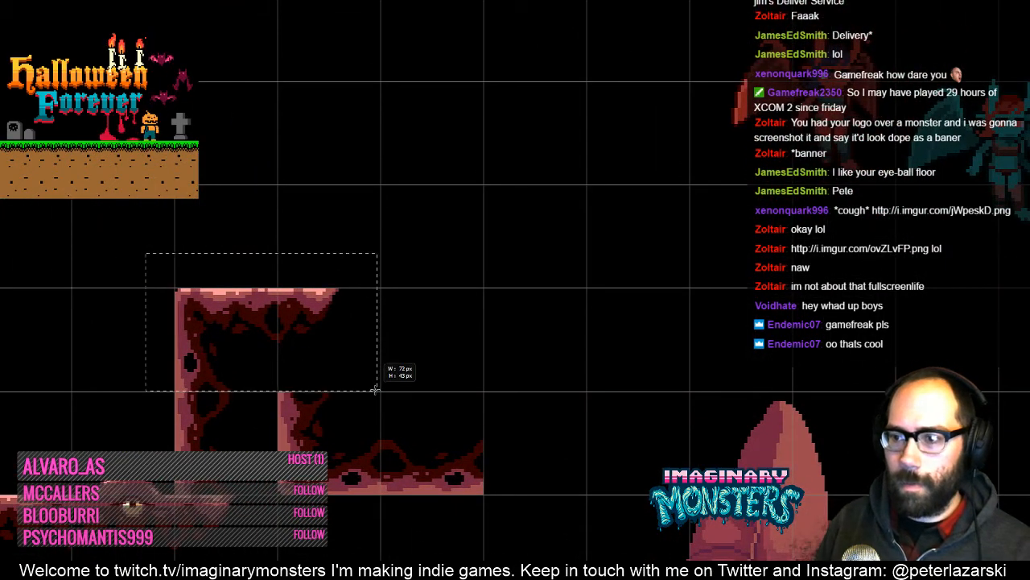
drag(238, 313, 341, 282)
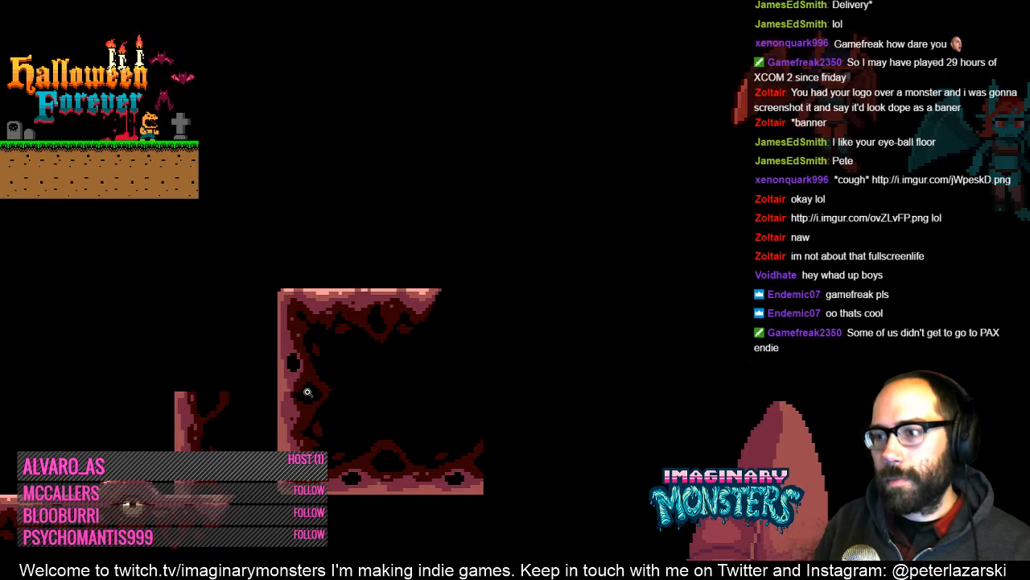
- Compare the wall section's original and moved positions by undoing and redoing the move, and clear the selection
scroll(309, 393, up, 1)
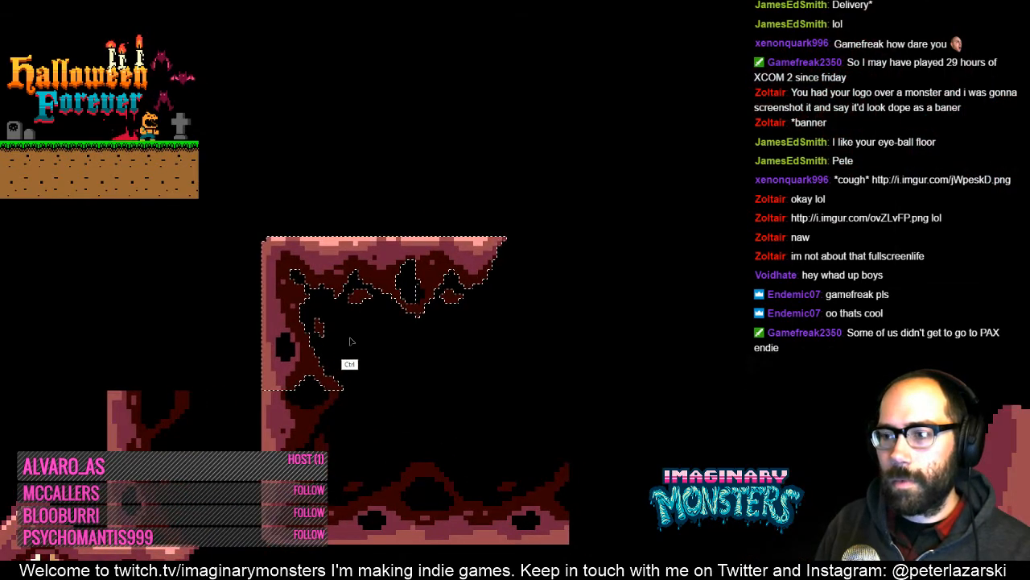
key(ctrl+z)
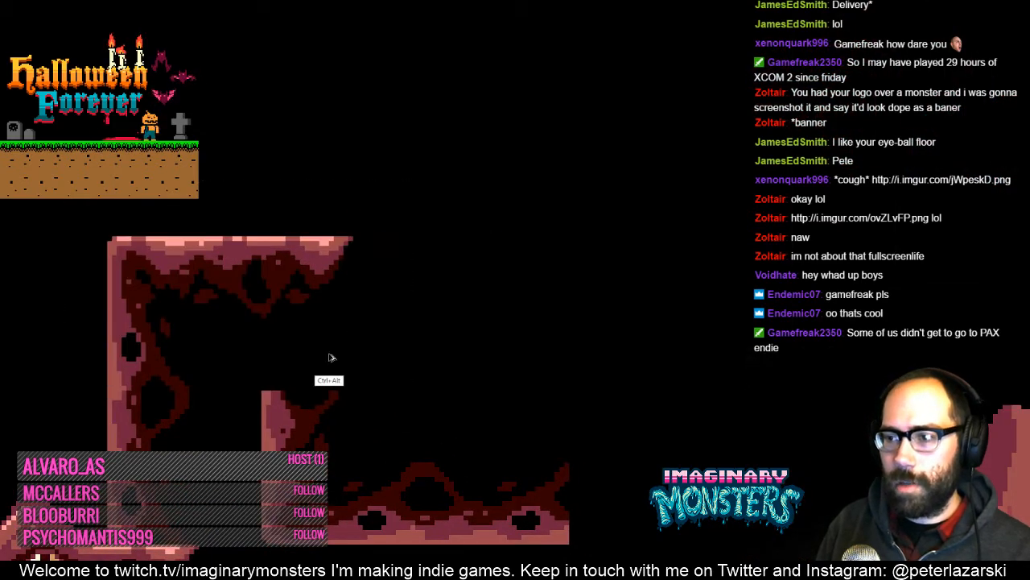
key(ctrl+y)
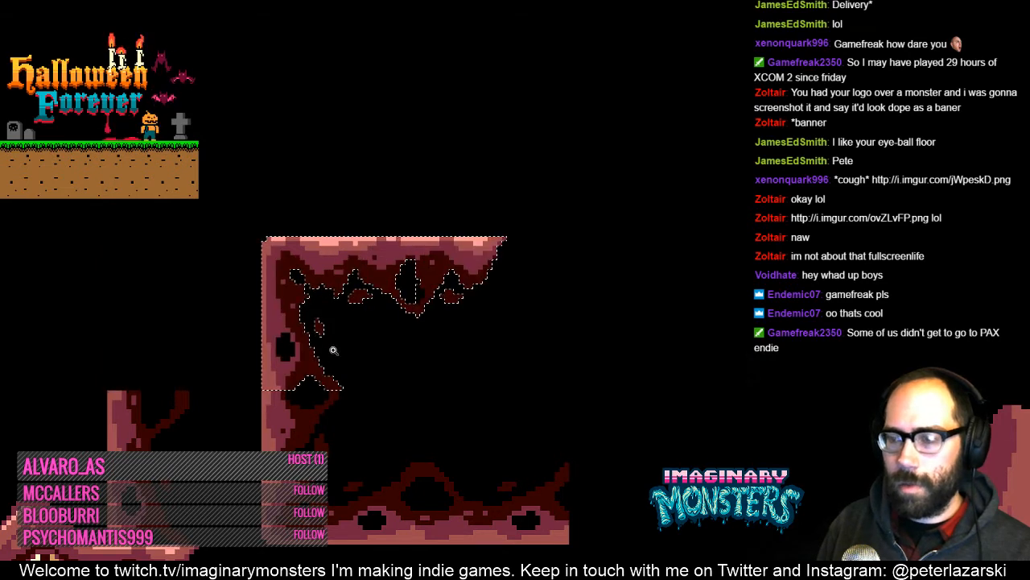
scroll(296, 395, up, 1)
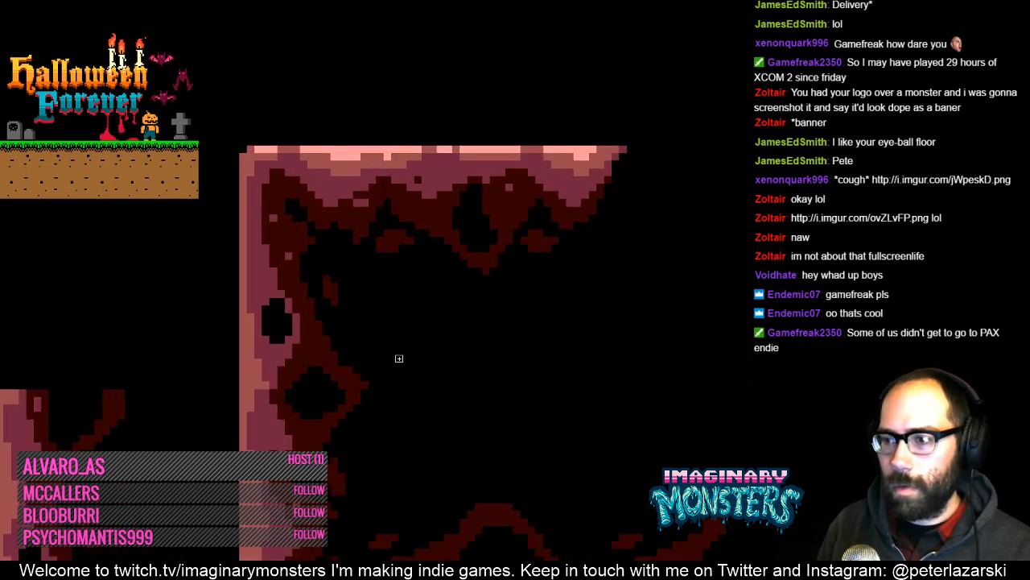
drag(364, 393, 372, 407)
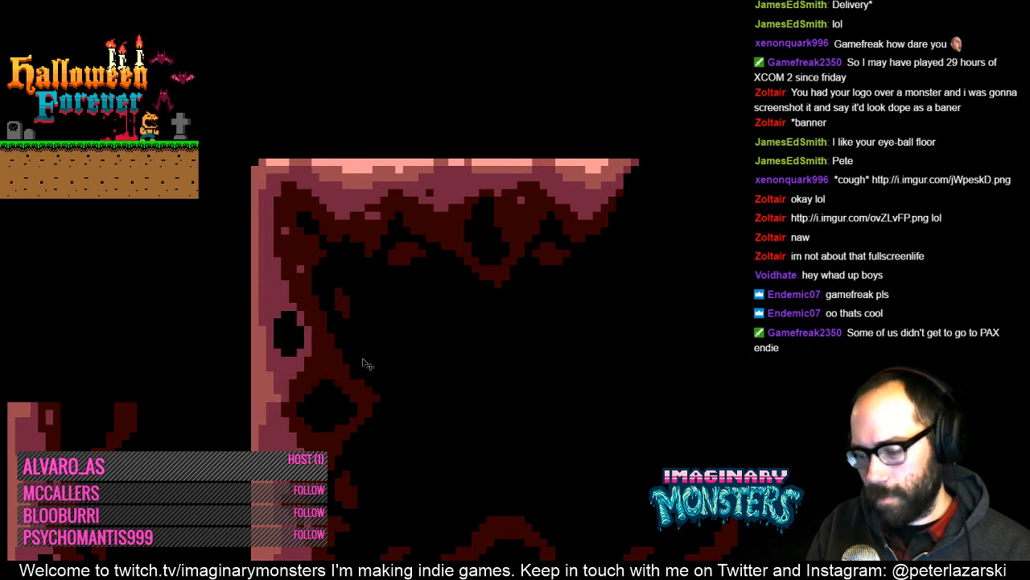
- Examine the moved red wall section and its corner tile at several zoom levels, with and without the tile grid
key(ctrl+apostrophe)
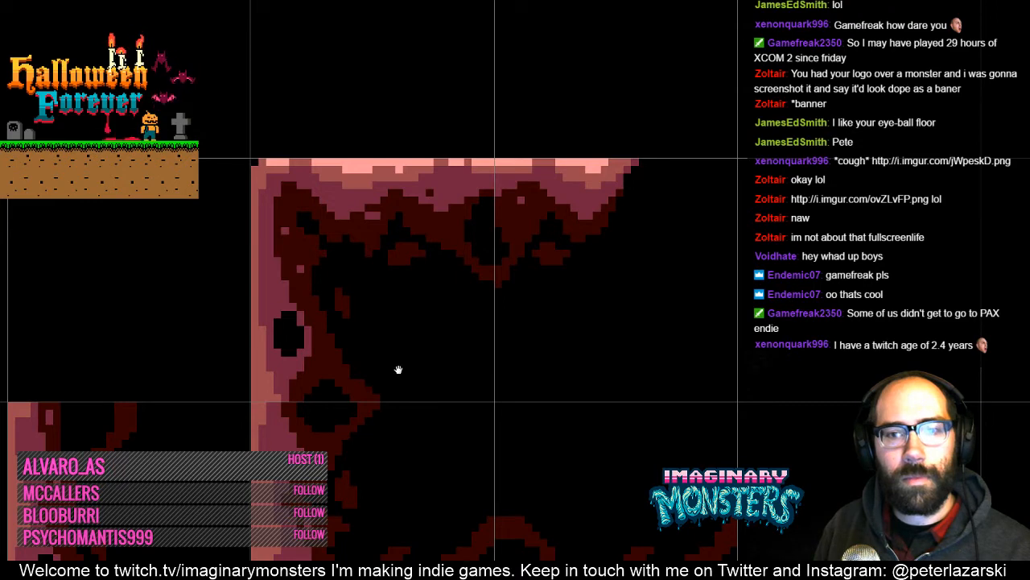
drag(399, 349, 432, 374)
alt+click(426, 362)
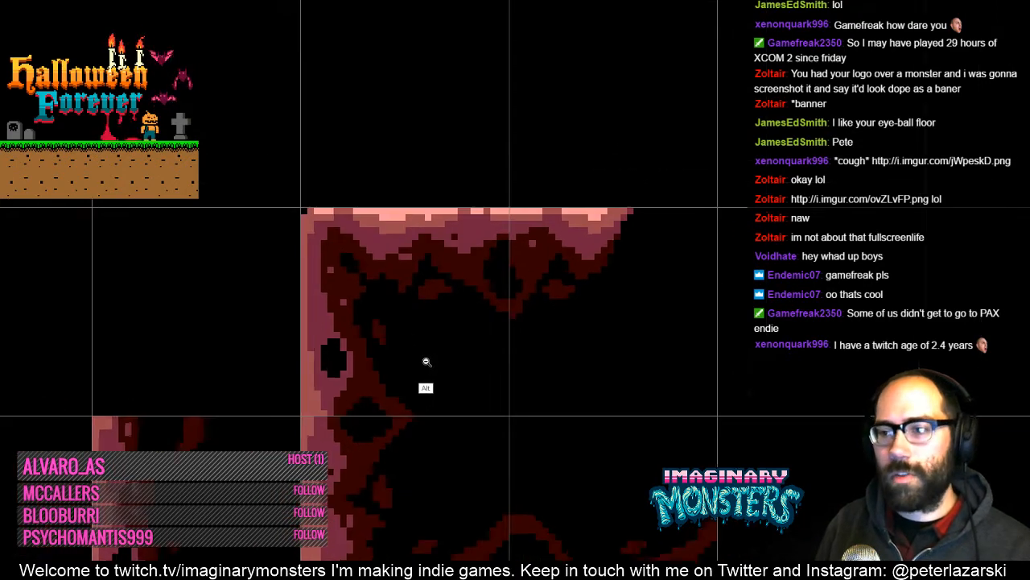
alt+click(423, 364)
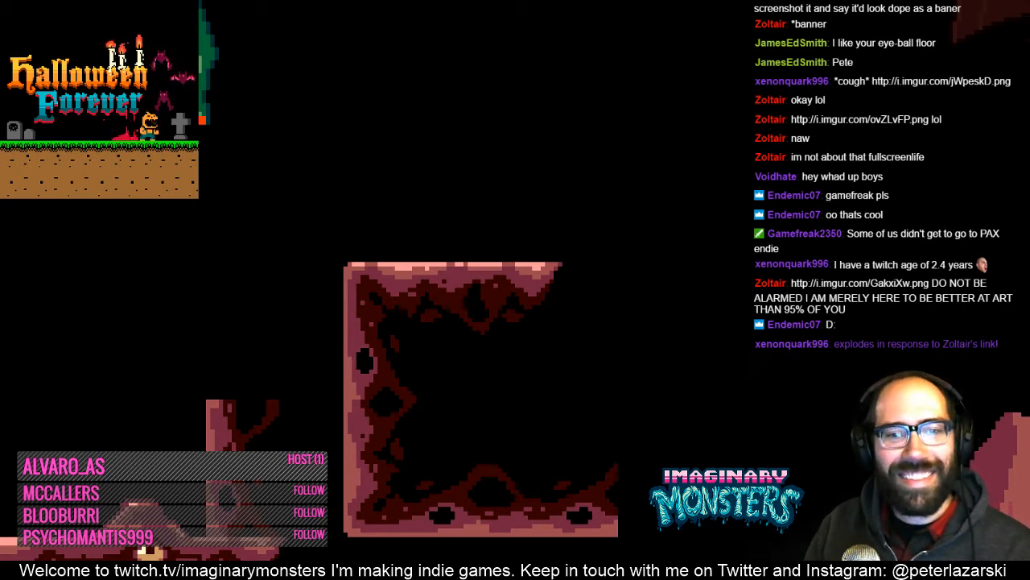
click(363, 403)
drag(325, 400, 365, 373)
drag(392, 325, 419, 297)
alt+click(428, 337)
key(ctrl+apostrophe)
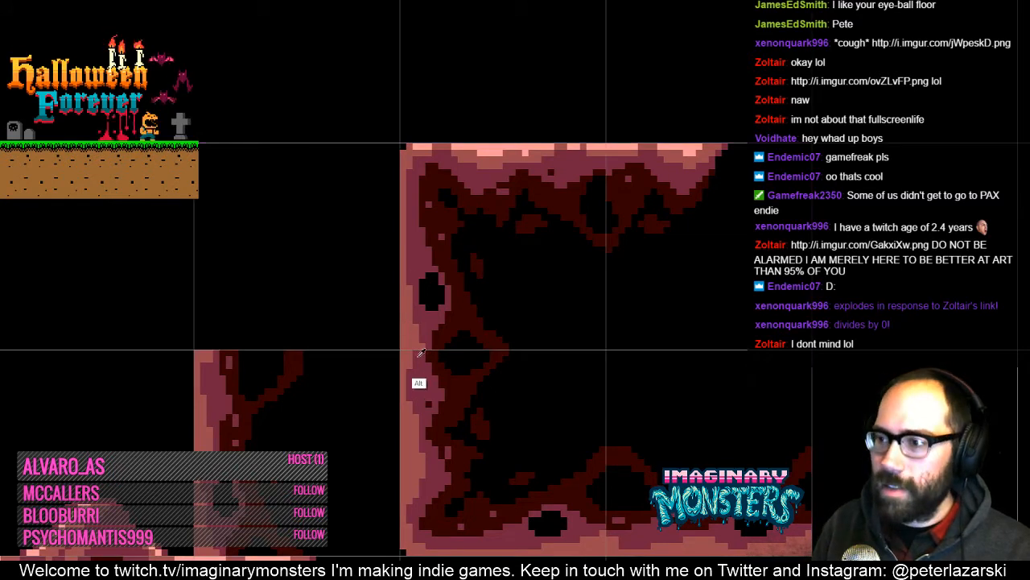
drag(424, 386, 338, 416)
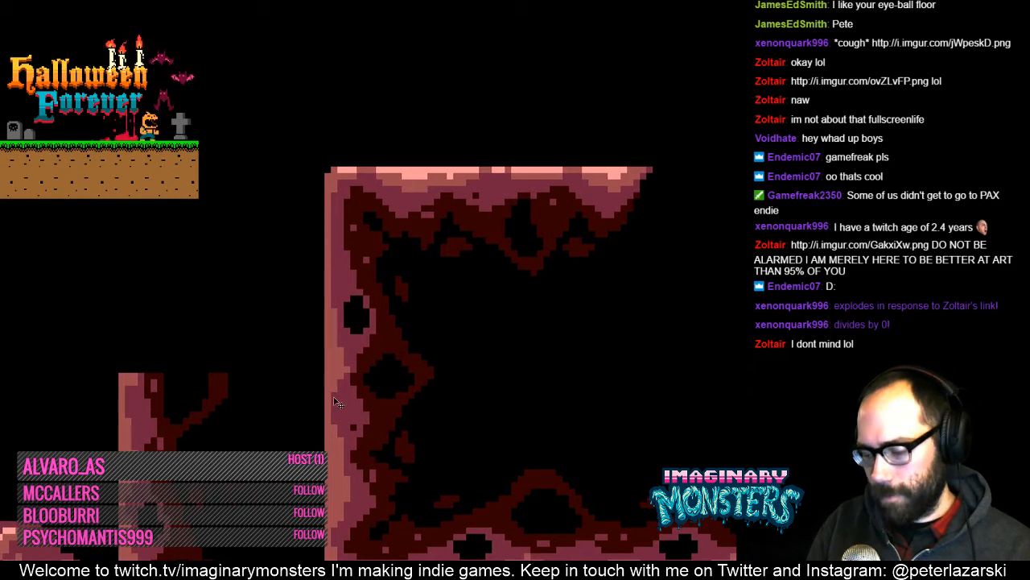
key(ctrl+apostrophe)
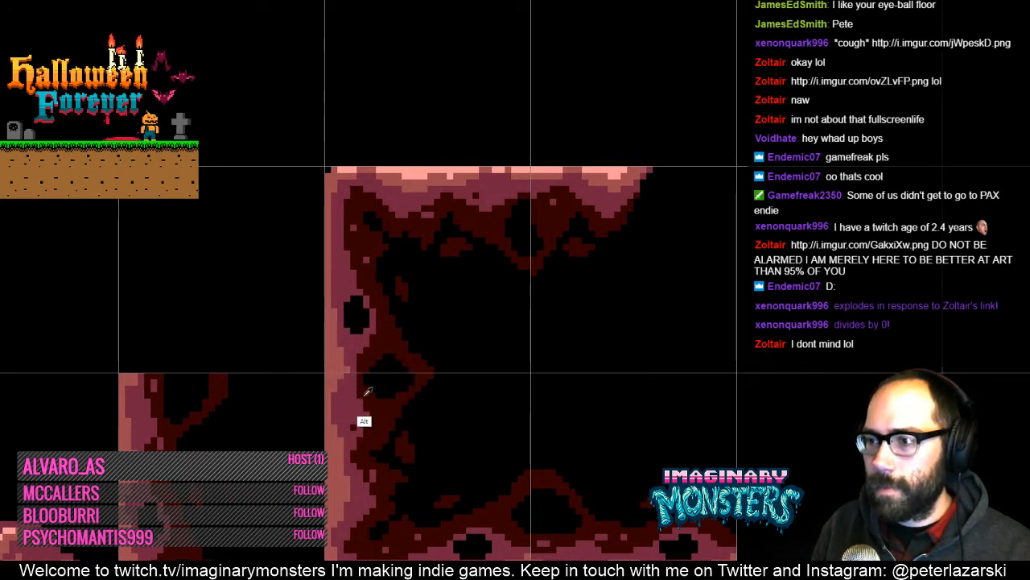
alt+click(370, 392)
mouse_move(366, 387)
mouse_down()
mouse_move(374, 412)
mouse_move(373, 359)
mouse_up()
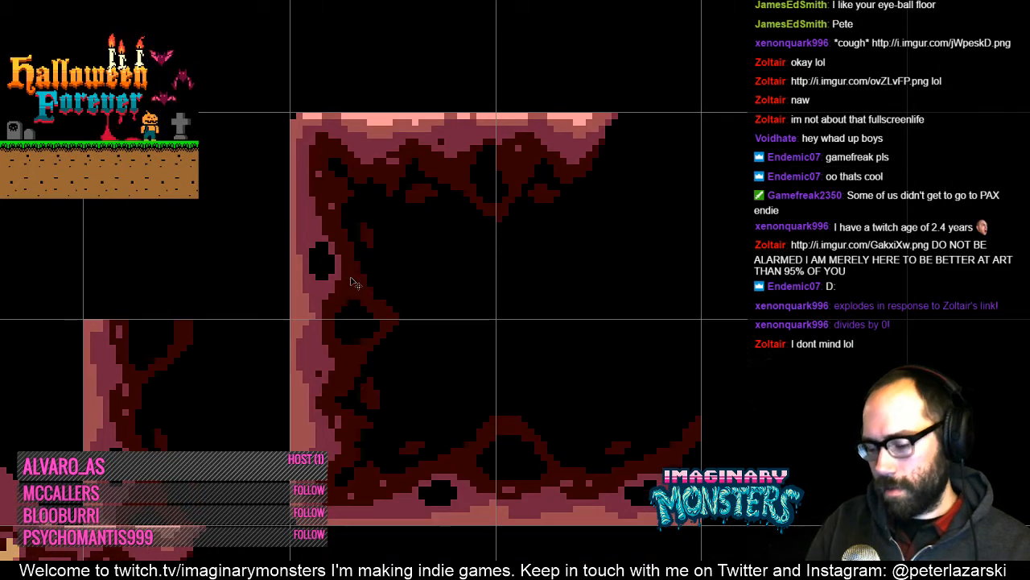
key(alt)
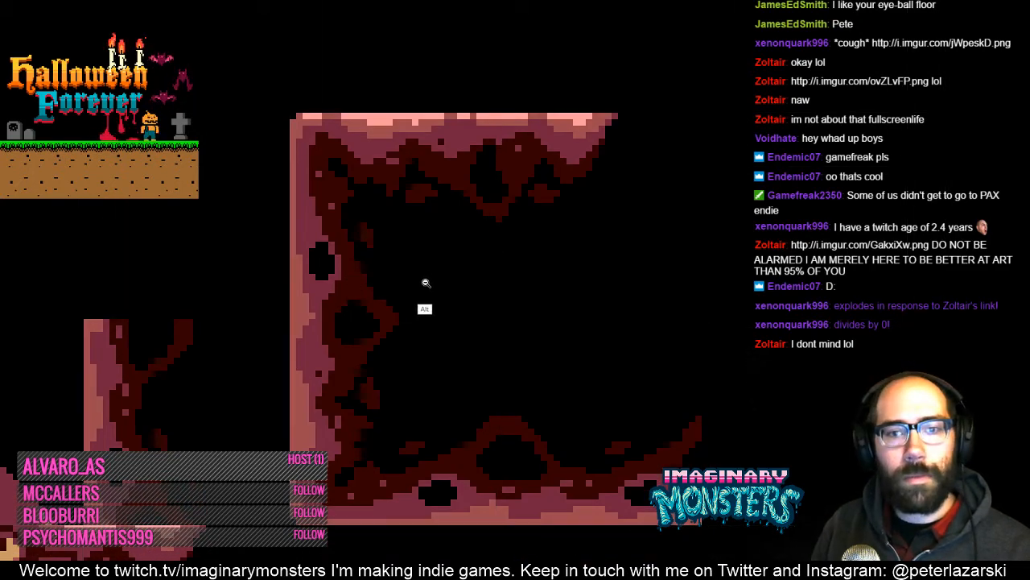
alt+click(426, 283)
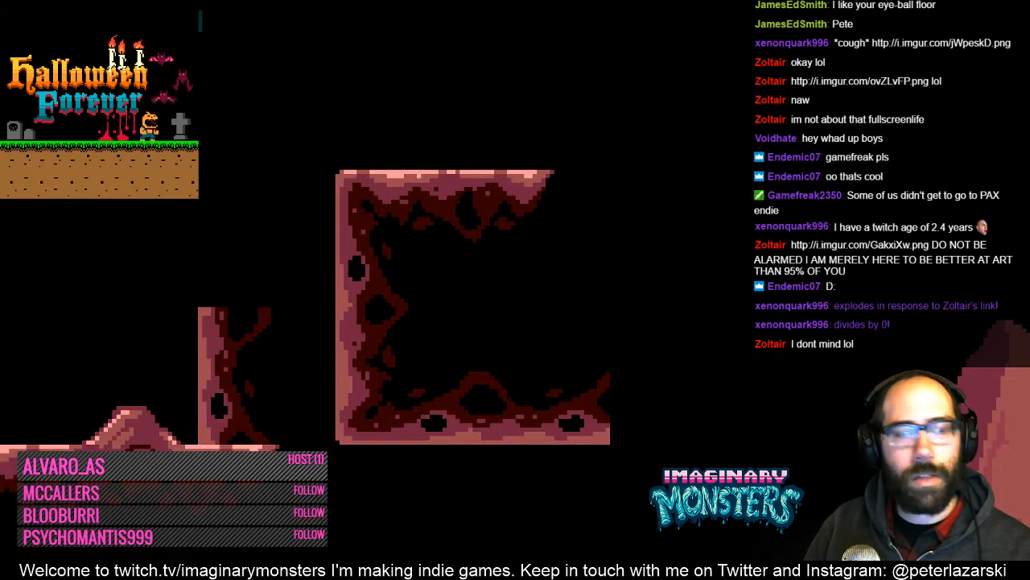
- View the GakxiXw.png image of a mushroom-roofed building in the browser and close its window
drag(0, 180, 437, 108)
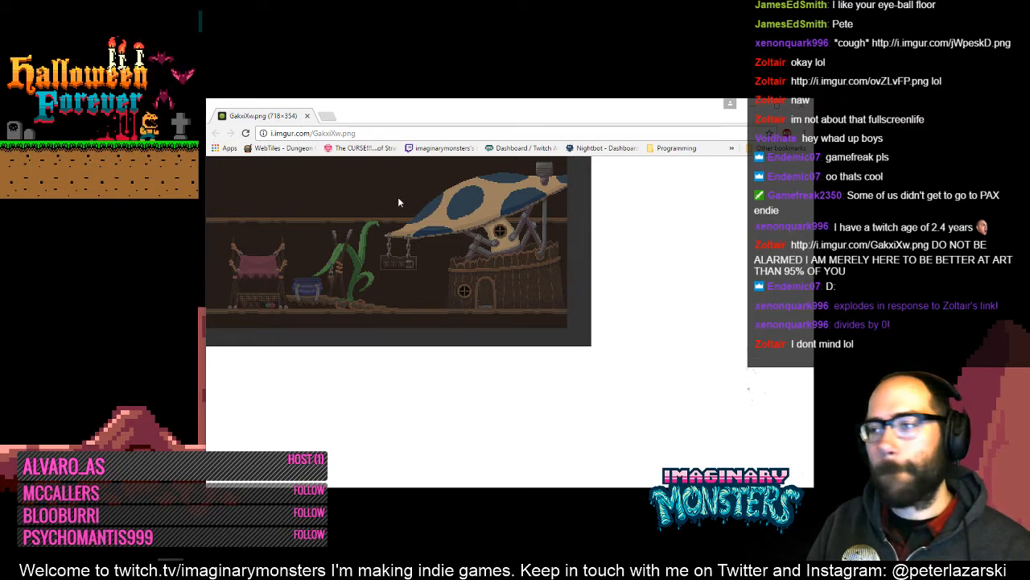
click(803, 110)
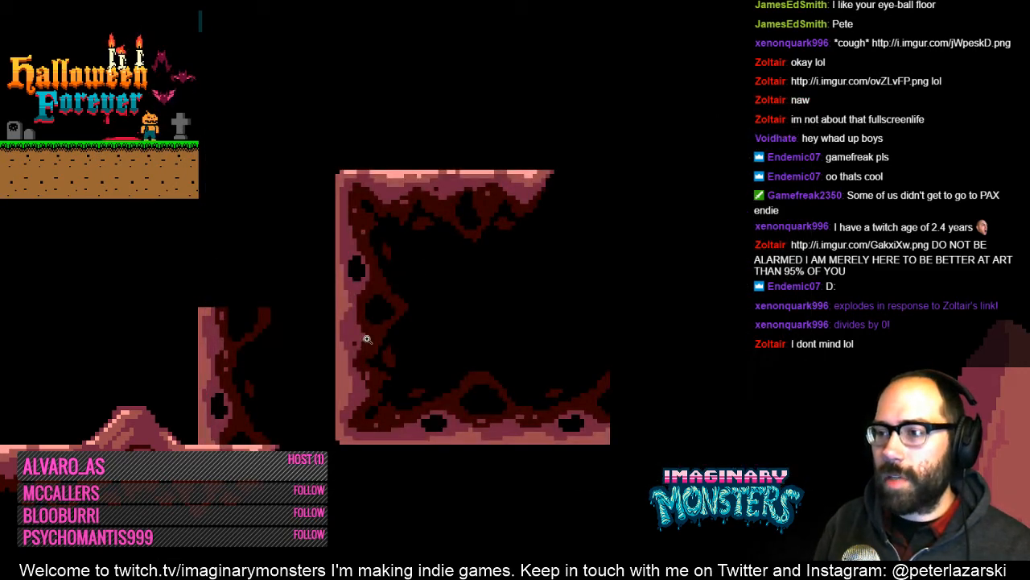
- Try to move the top ledge and upper wall tile one tile left with the grid shown, and clear the selection
drag(376, 334, 398, 401)
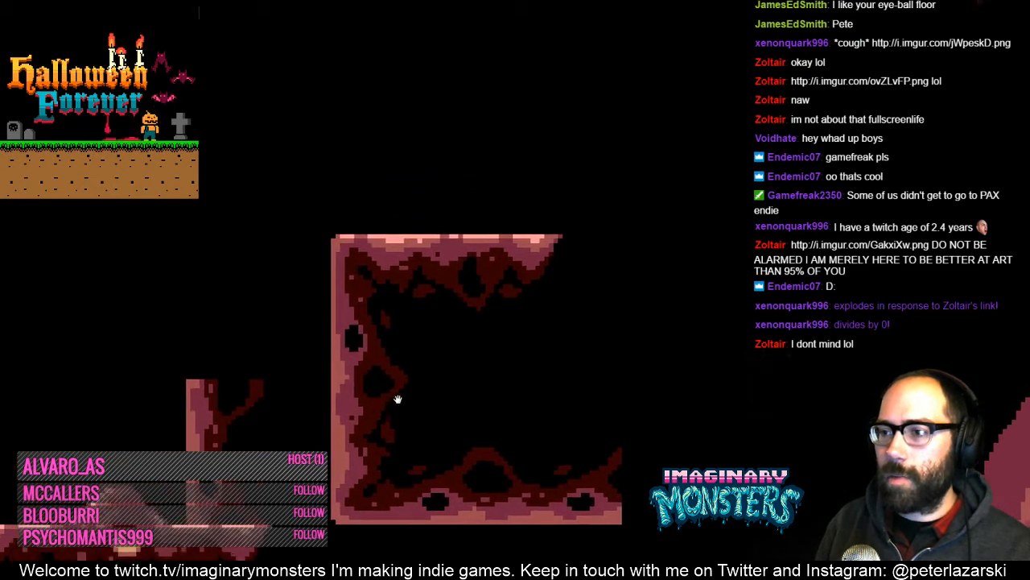
alt+click(401, 370)
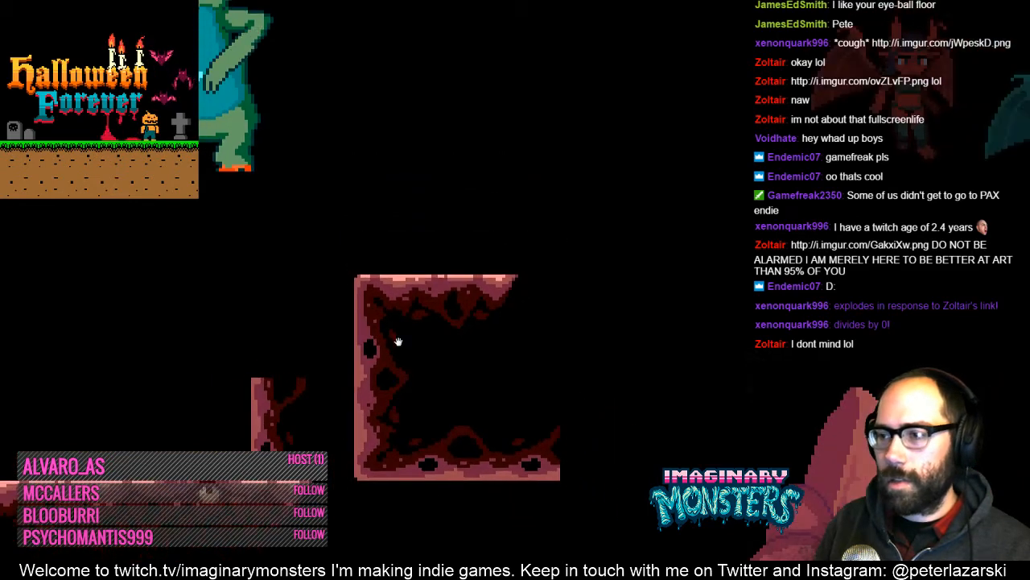
drag(404, 322, 500, 349)
key(ctrl+apostrophe)
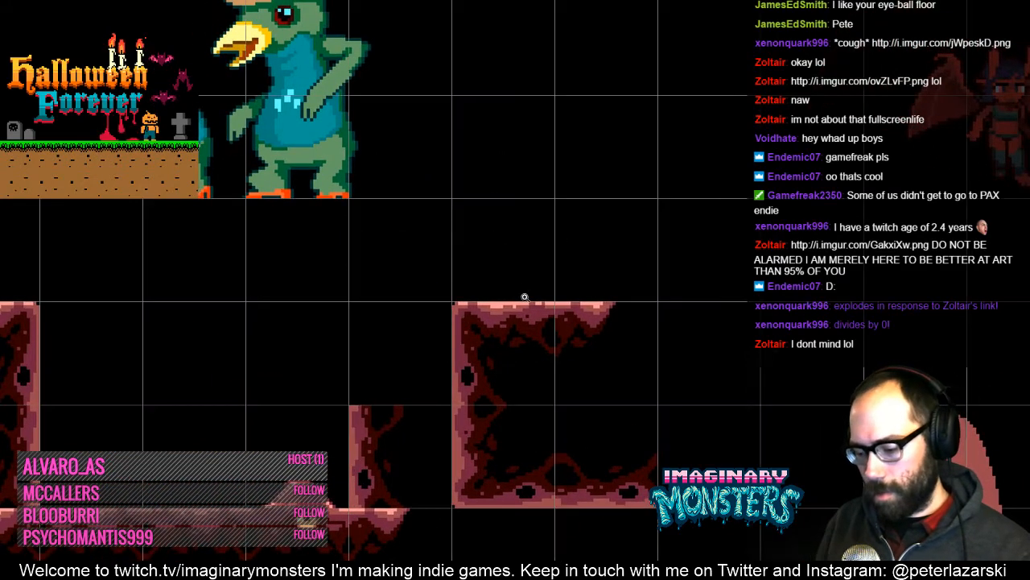
drag(425, 275, 687, 405)
click(448, 366)
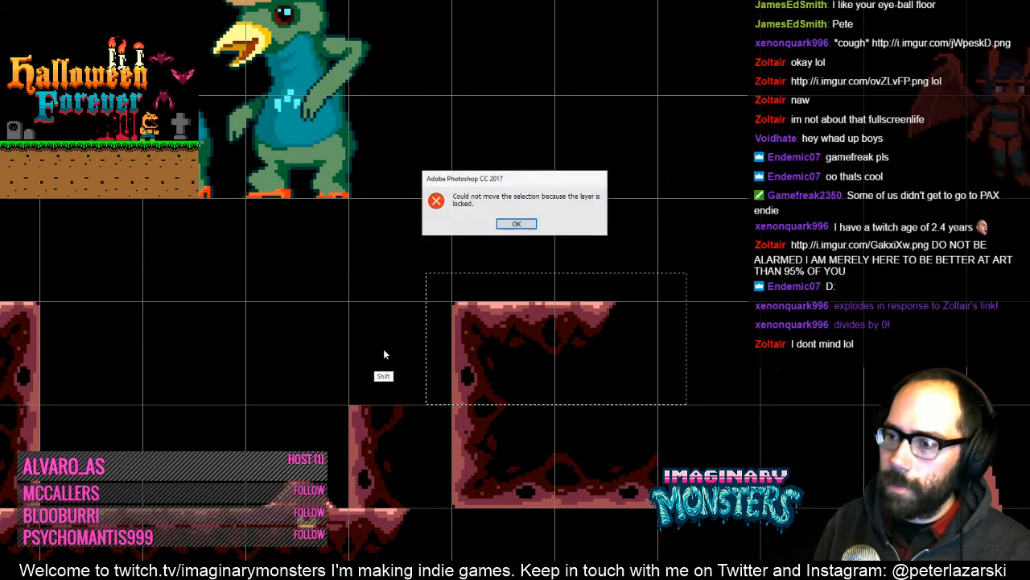
key(Return)
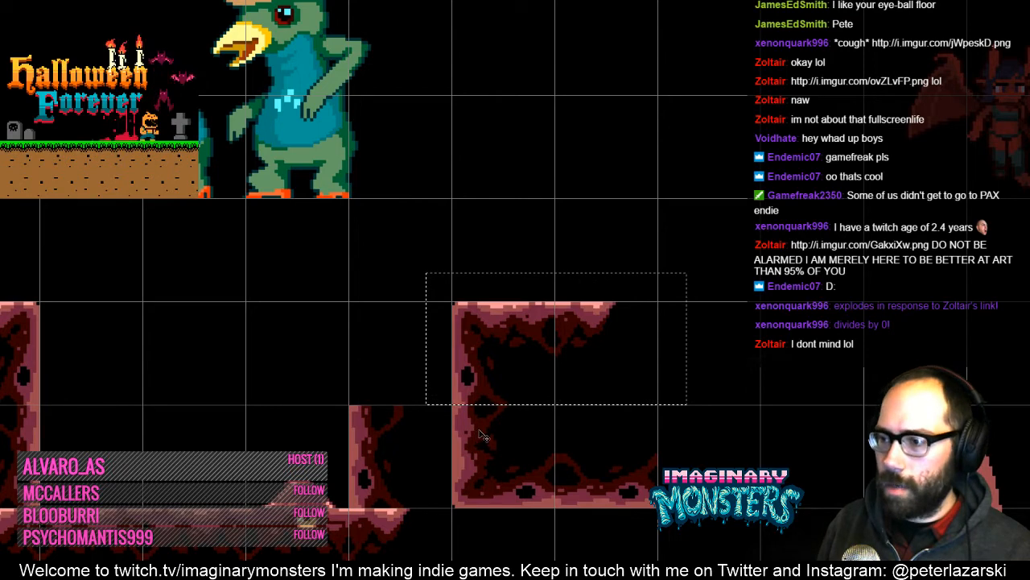
drag(479, 430, 467, 408)
key(ctrl+z)
key(ctrl+d)
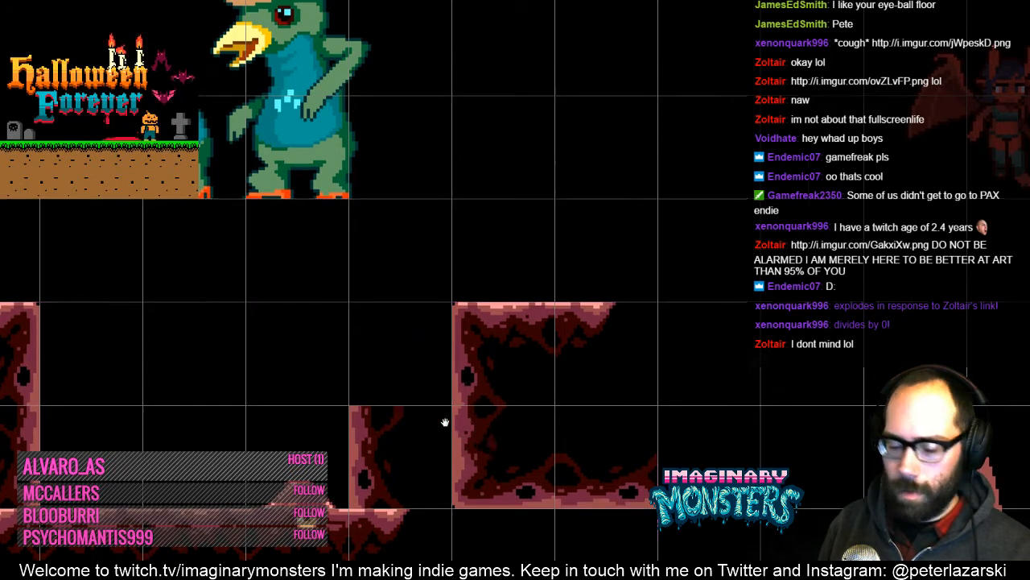
- Bring back the editing panels and pick the layer that holds the red wall tiles
drag(445, 421, 391, 402)
key(f)
drag(460, 425, 473, 396)
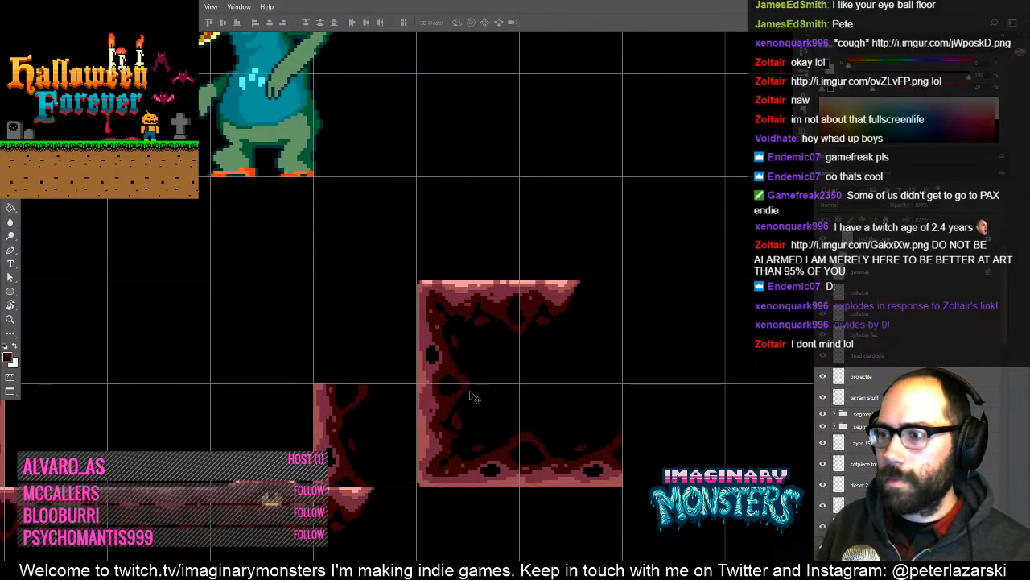
ctrl+click(441, 430)
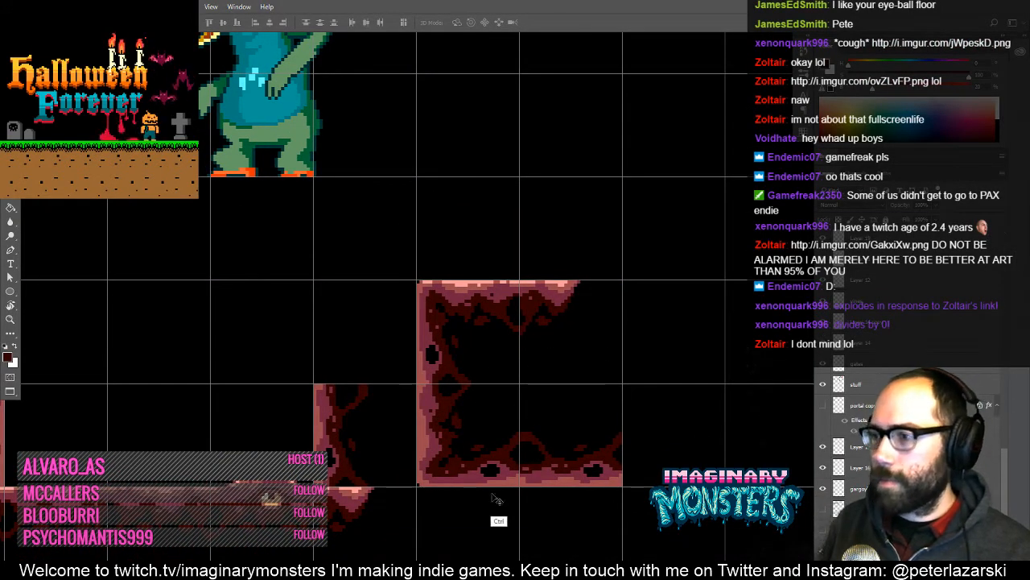
ctrl+click(431, 435)
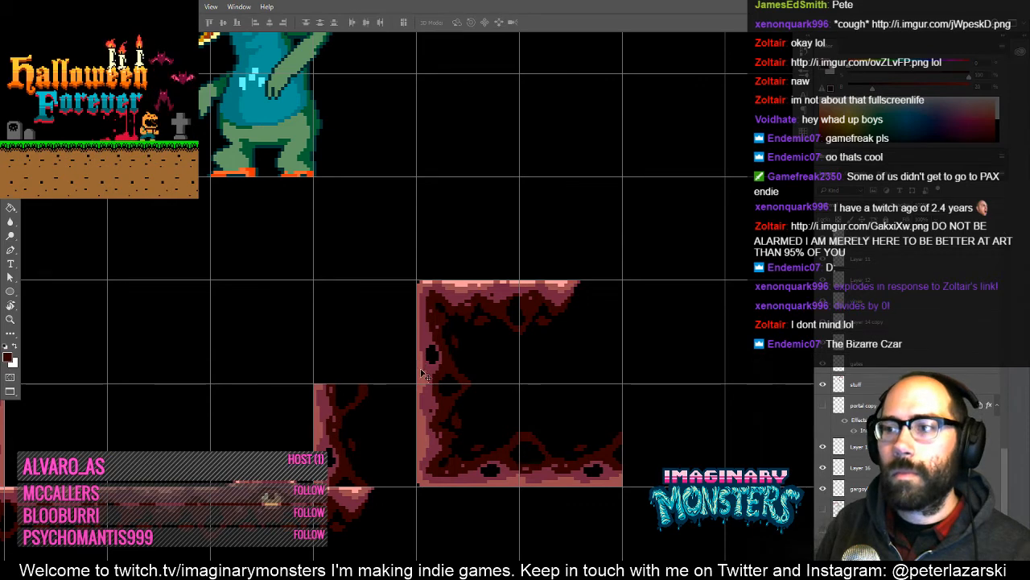
key(ctrl)
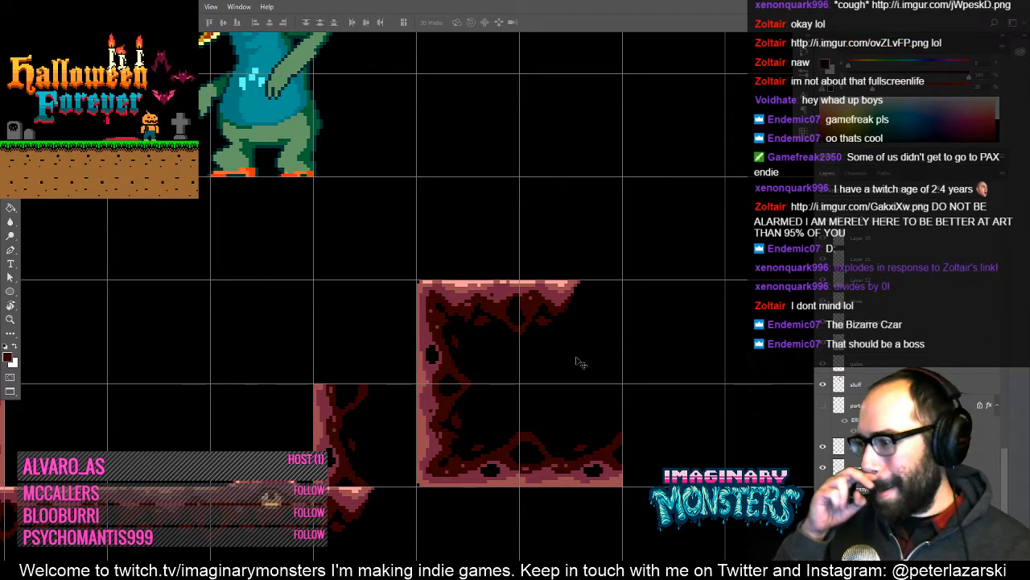
- Examine the red and green pit platforms across the whole sheet, and return to the red wall section
key(ctrl+space)
drag(715, 301, 589, 398)
drag(584, 456, 338, 218)
drag(471, 405, 431, 489)
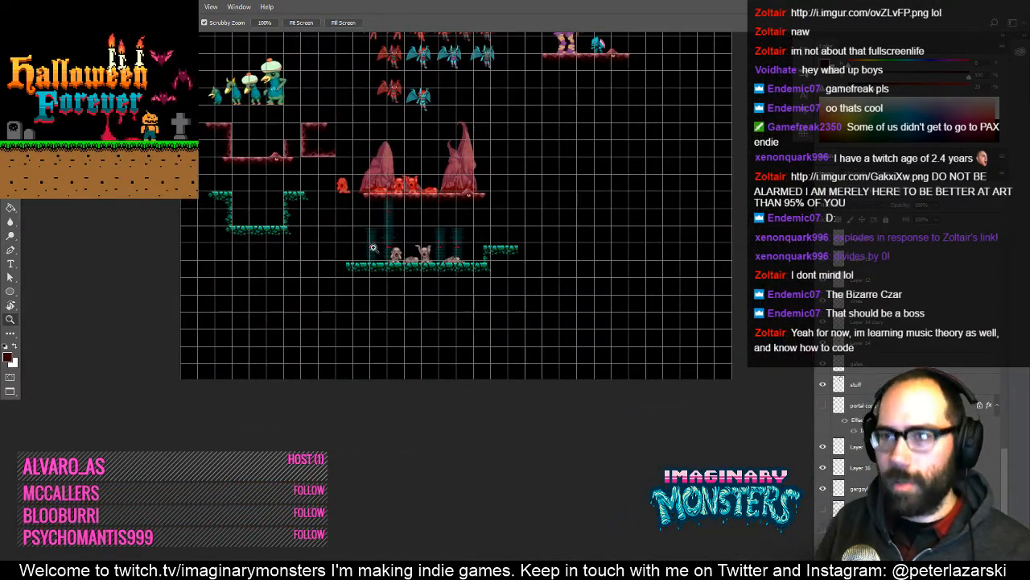
key(v)
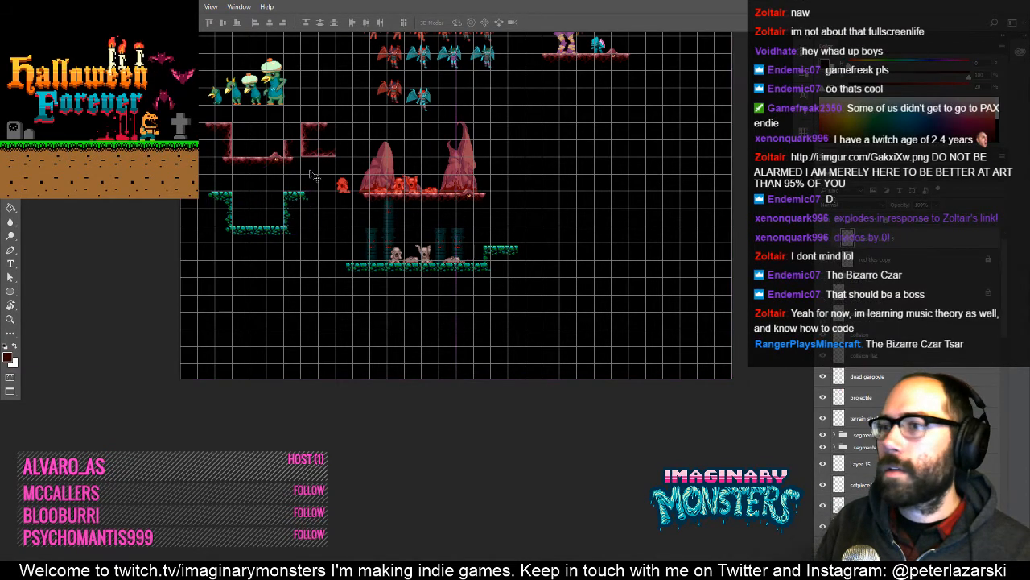
key(z)
drag(306, 155, 379, 307)
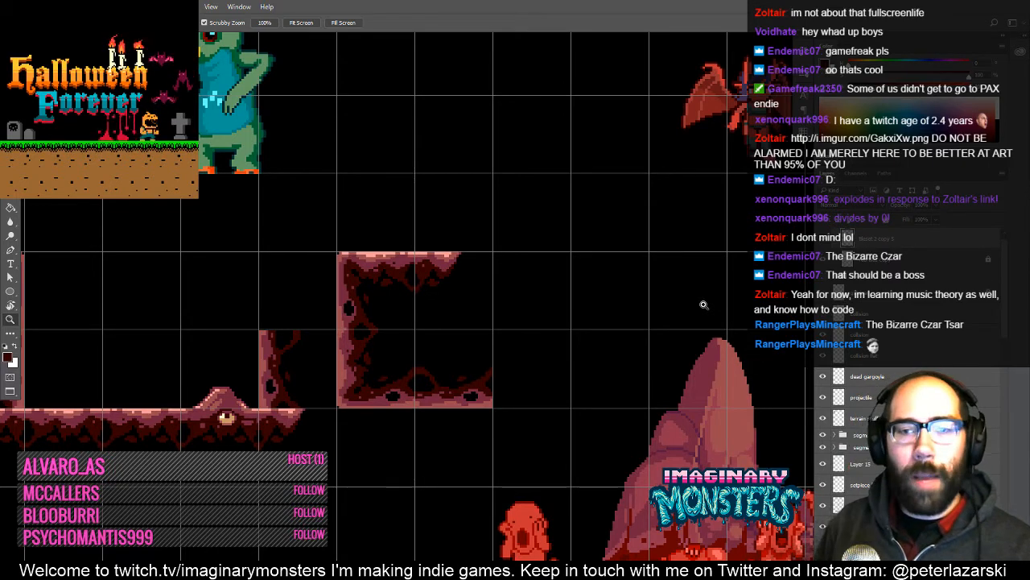
drag(368, 286, 418, 251)
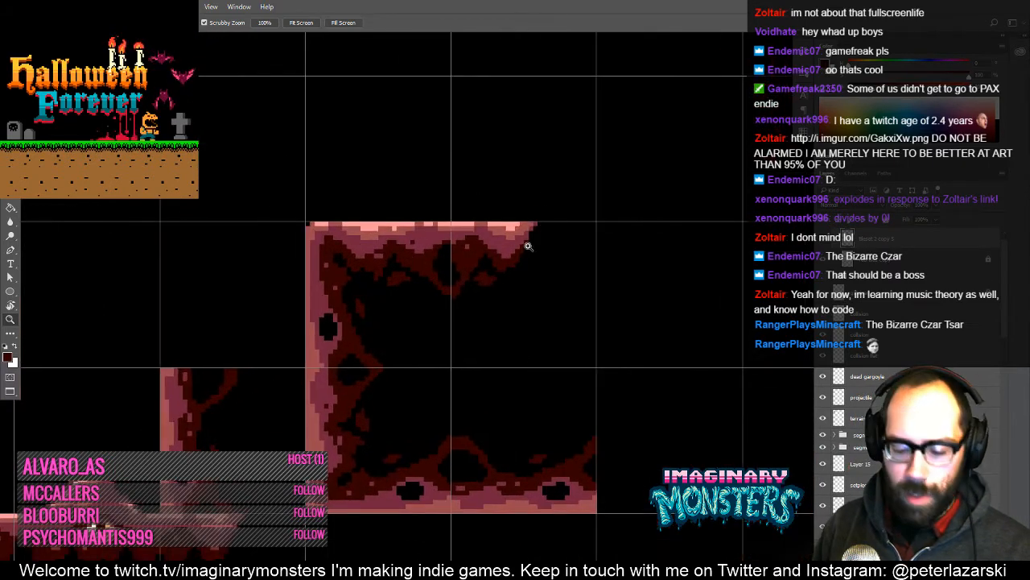
- Select the red wall's top ledge and upper tile, and try to move them one tile left
key(m)
drag(310, 230, 435, 285)
drag(387, 218, 760, 422)
key(v)
drag(546, 311, 422, 305)
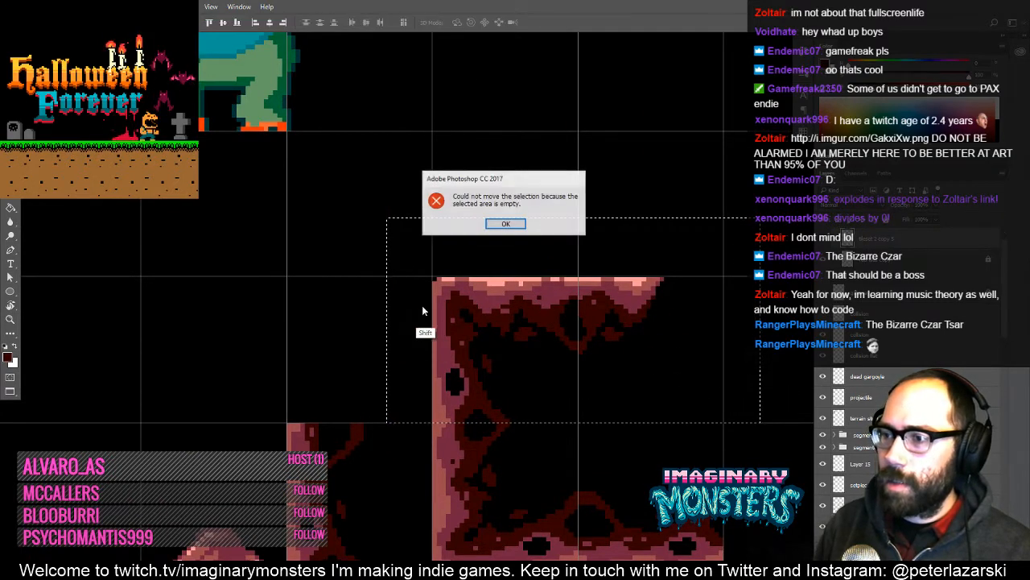
key(Return)
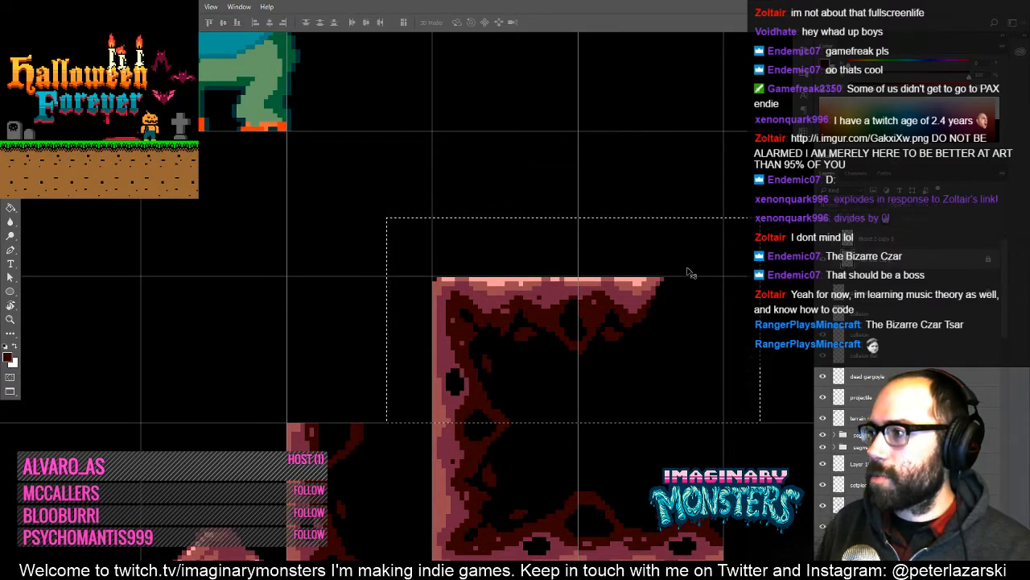
- Unlock the red tiles' layer, move the selected ledge and upper wall tile one tile left, and clear the selection
click(887, 221)
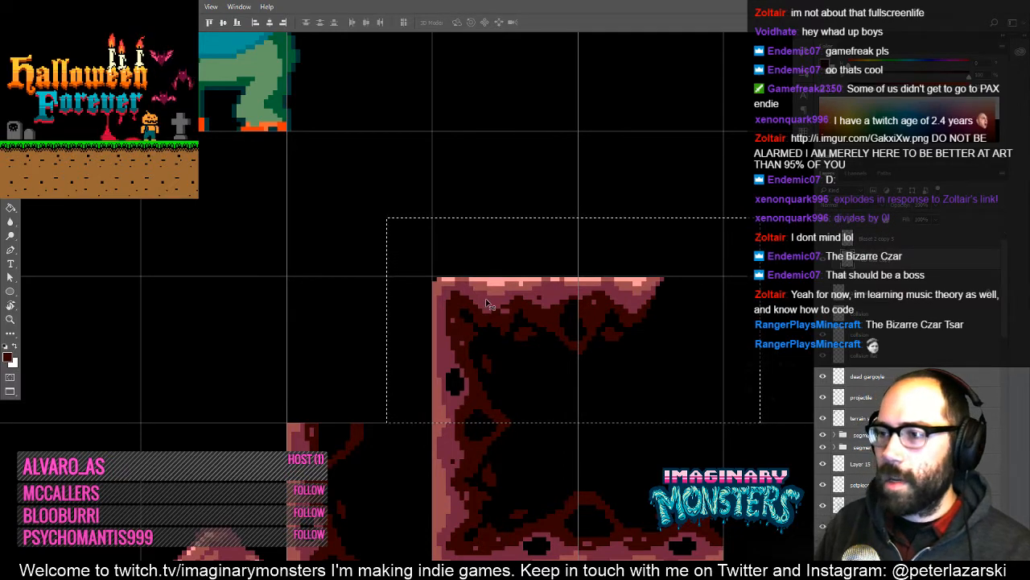
drag(453, 335, 342, 310)
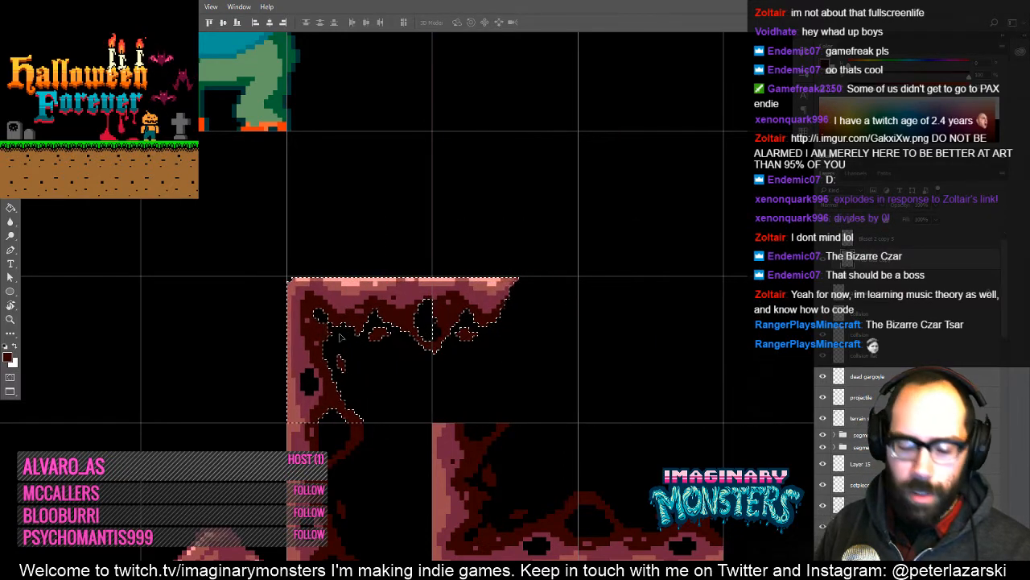
key(ctrl+d)
- Examine the restored right wall, the separate corner tile and the whole red pit, with and without the grid
drag(384, 356, 402, 316)
key(ctrl+h)
key(z)
alt+click(409, 369)
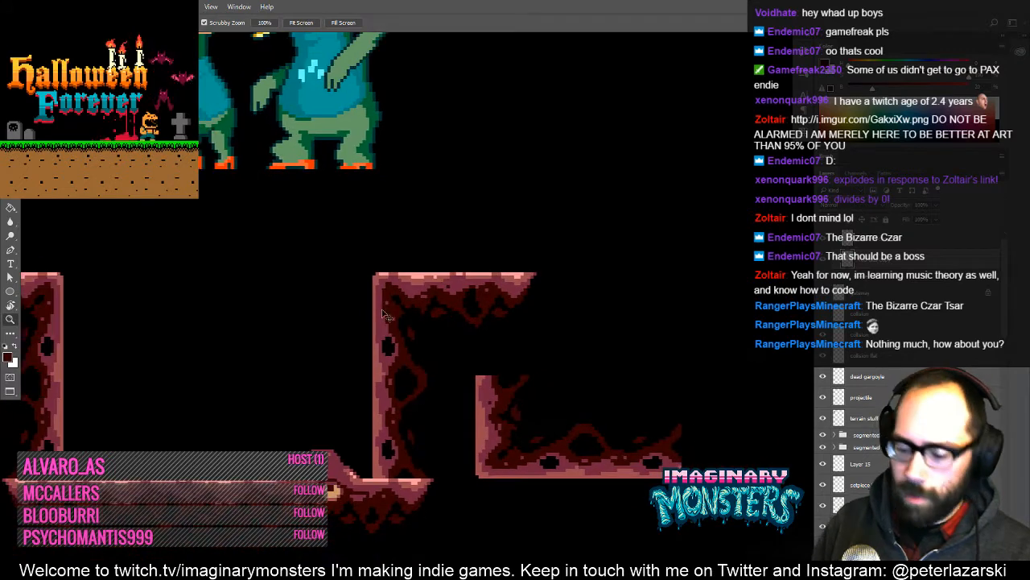
key(ctrl+h)
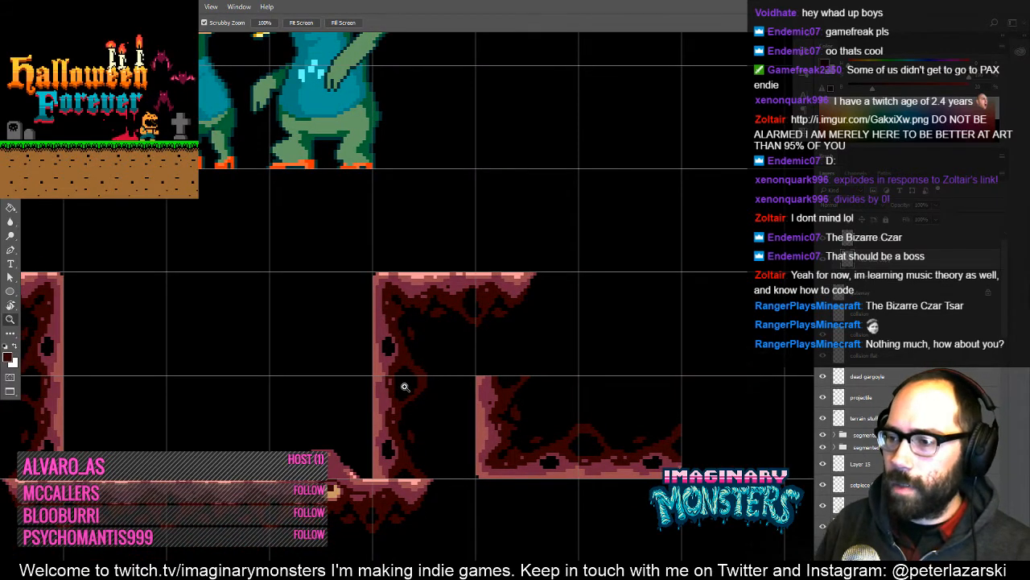
mouse_move(396, 392)
mouse_down()
mouse_move(418, 392)
mouse_move(375, 410)
mouse_move(336, 410)
mouse_move(401, 374)
mouse_move(416, 383)
mouse_move(407, 370)
mouse_up()
drag(431, 416, 390, 410)
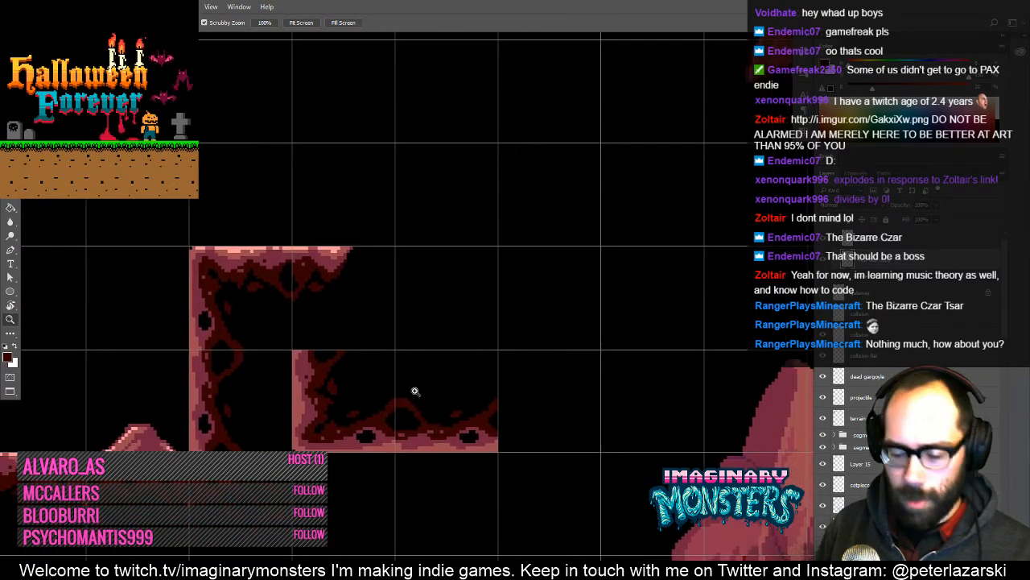
key(m)
drag(278, 369, 534, 396)
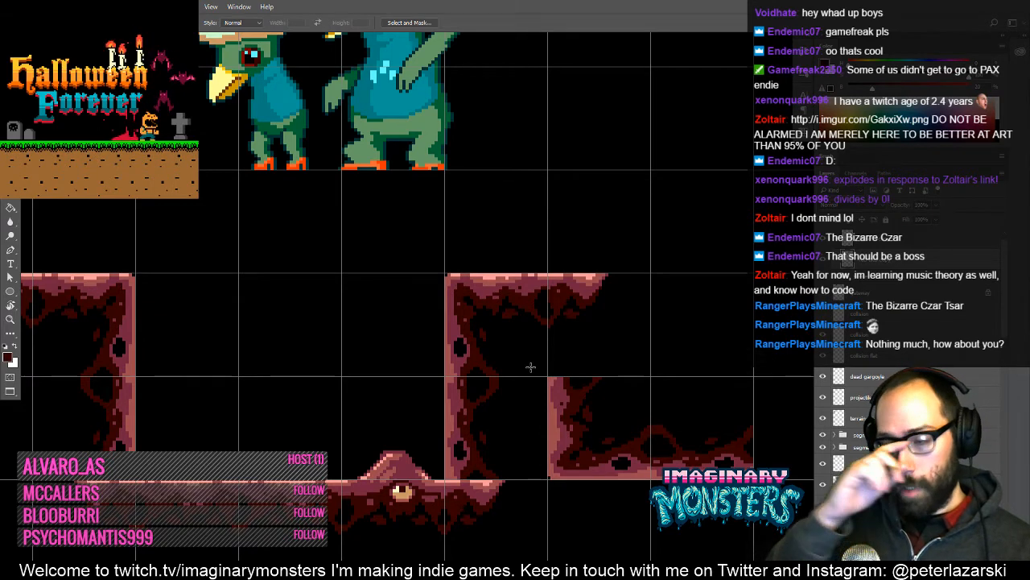
drag(575, 439, 470, 428)
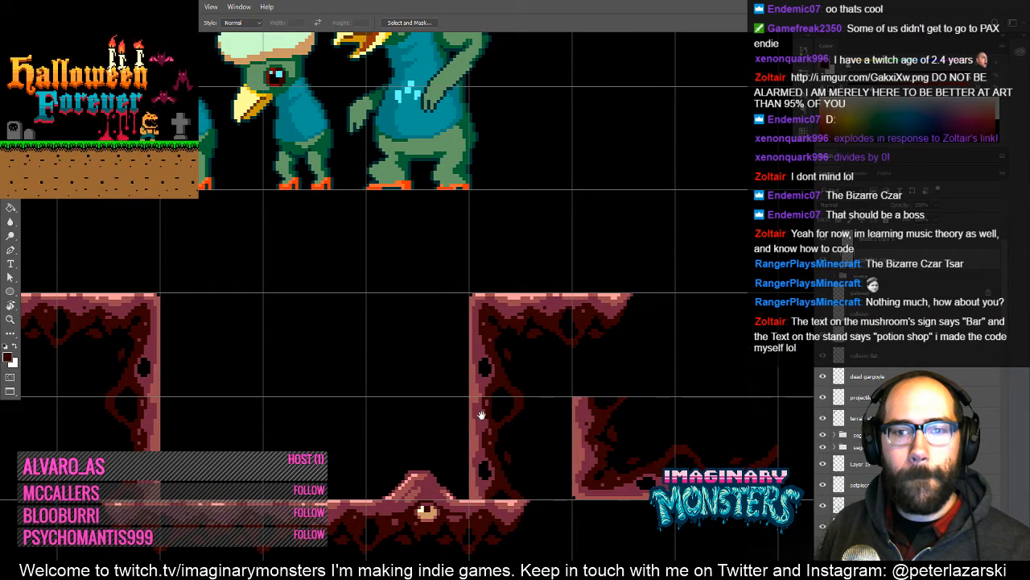
drag(474, 424, 479, 414)
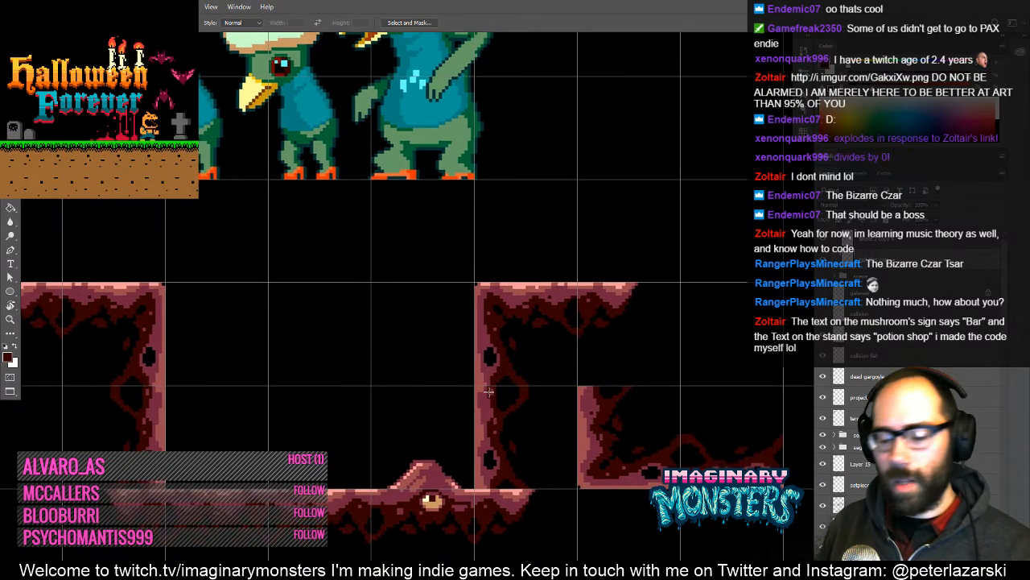
- Copy the upper corner tile of the red pit's left wall onto the right end of the separate red floor piece
drag(188, 232, 89, 386)
drag(241, 364, 221, 357)
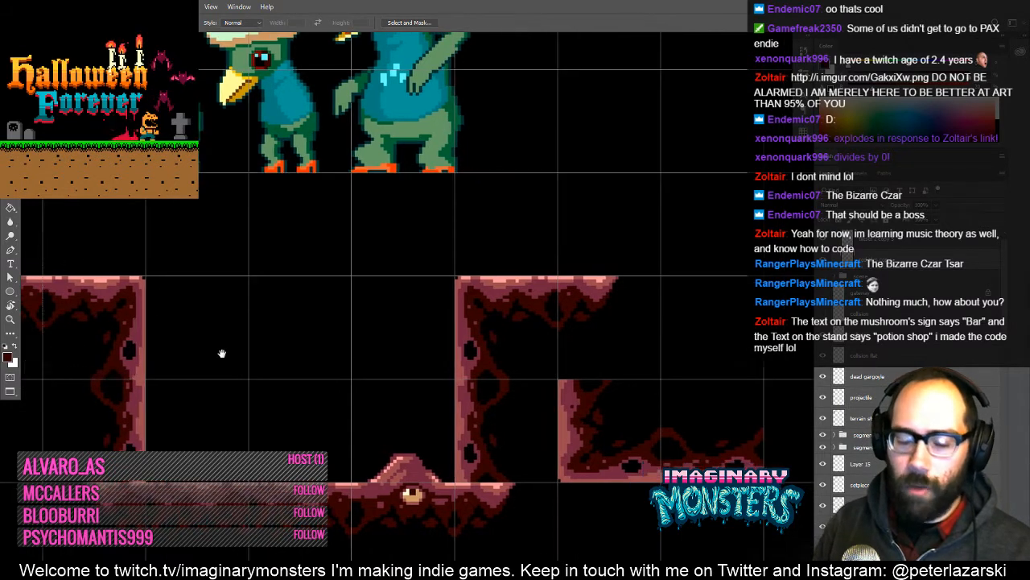
key(v)
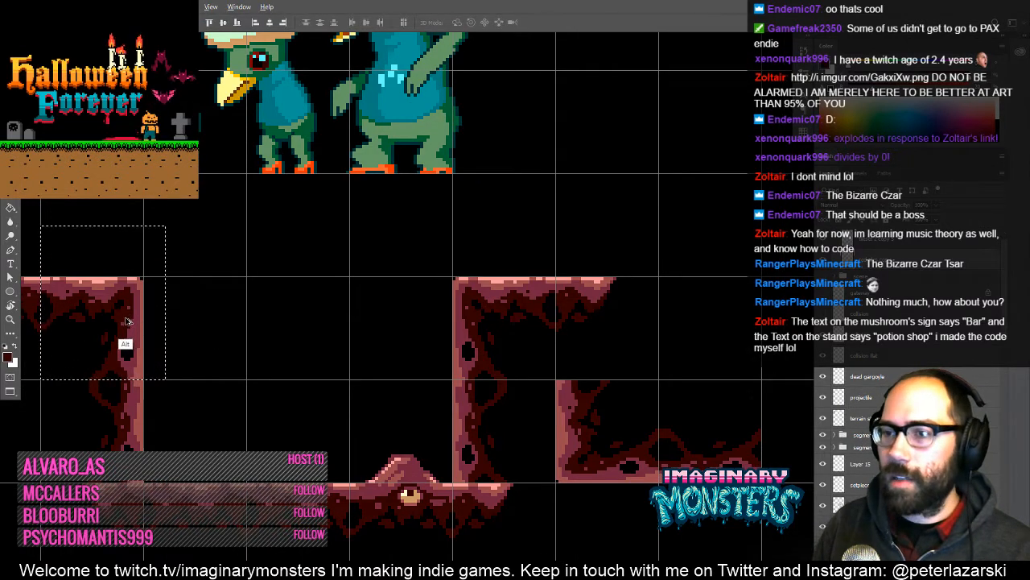
drag(127, 321, 525, 435)
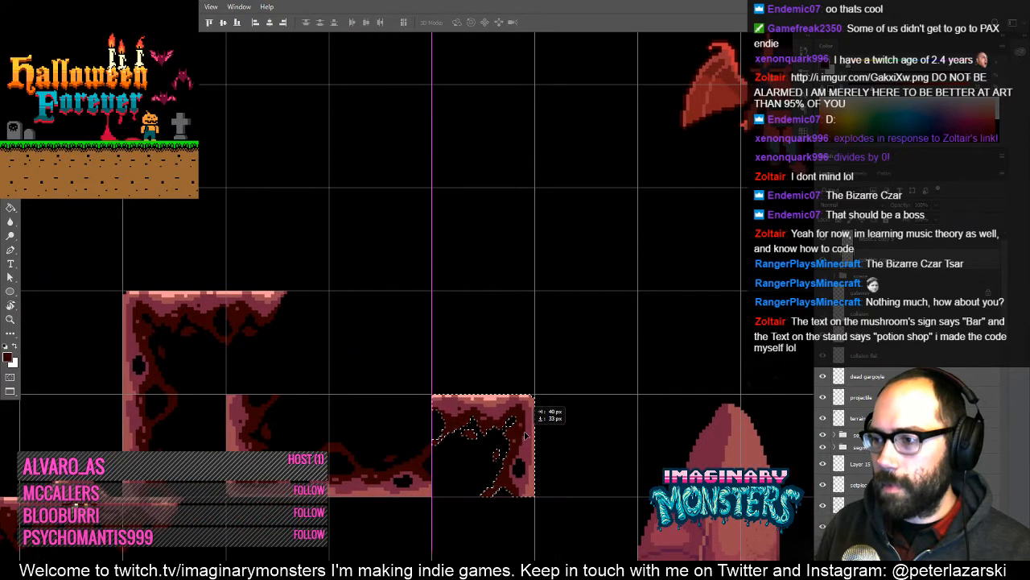
- Rotate the copied red corner tile 90° clockwise, apply the transform, and clear the selection
key(ctrl+t)
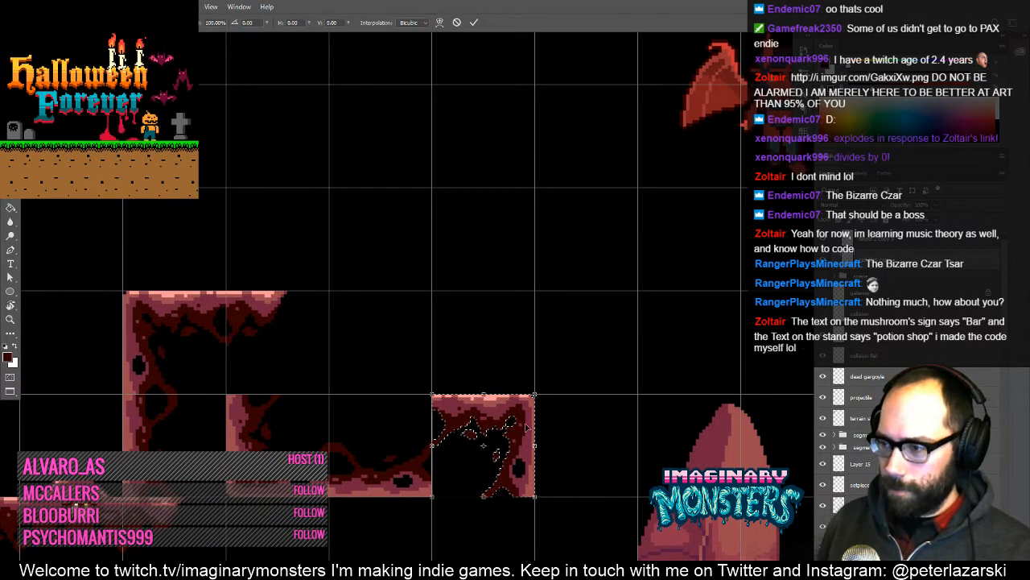
right_click(512, 427)
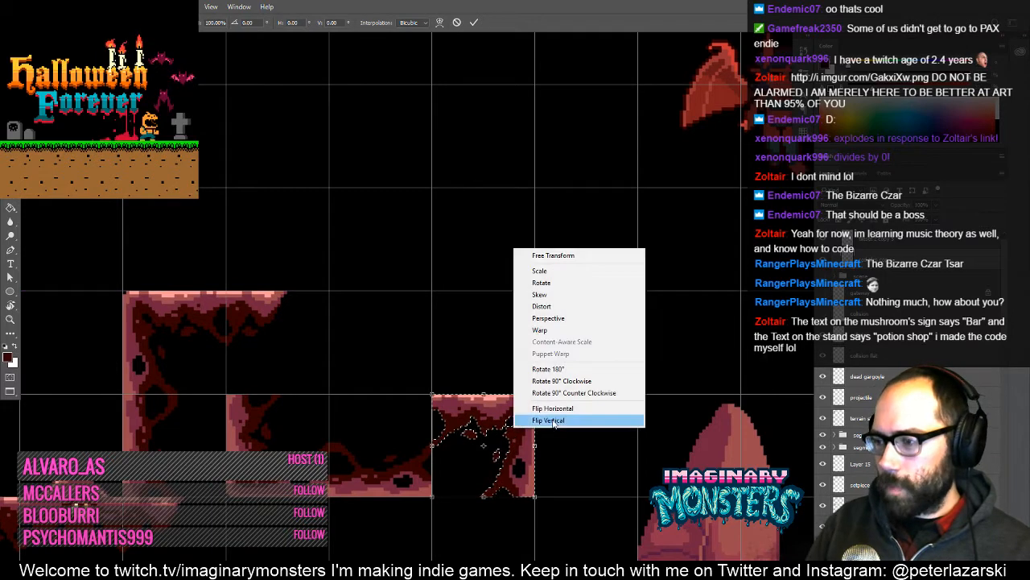
click(576, 381)
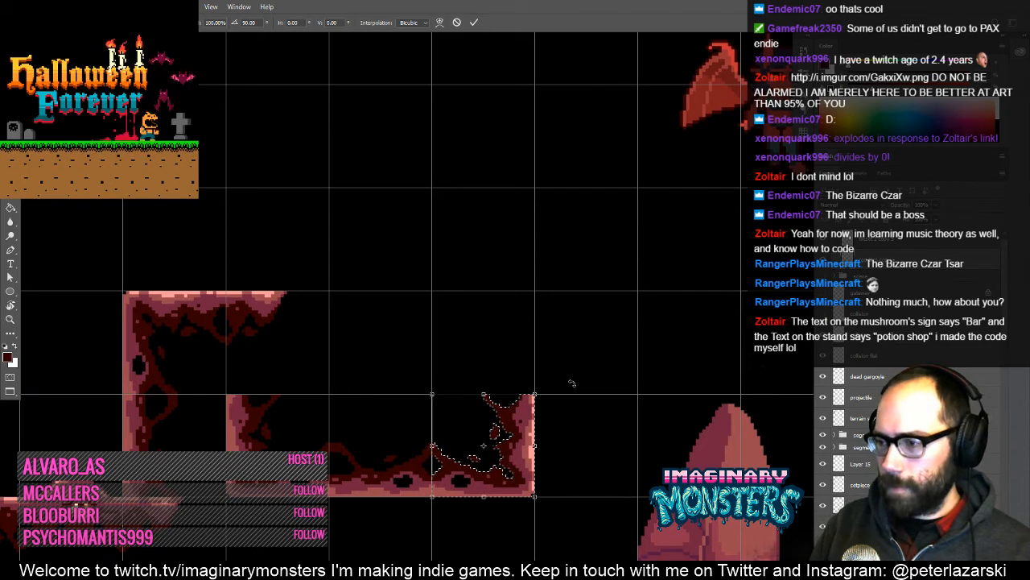
key(Return)
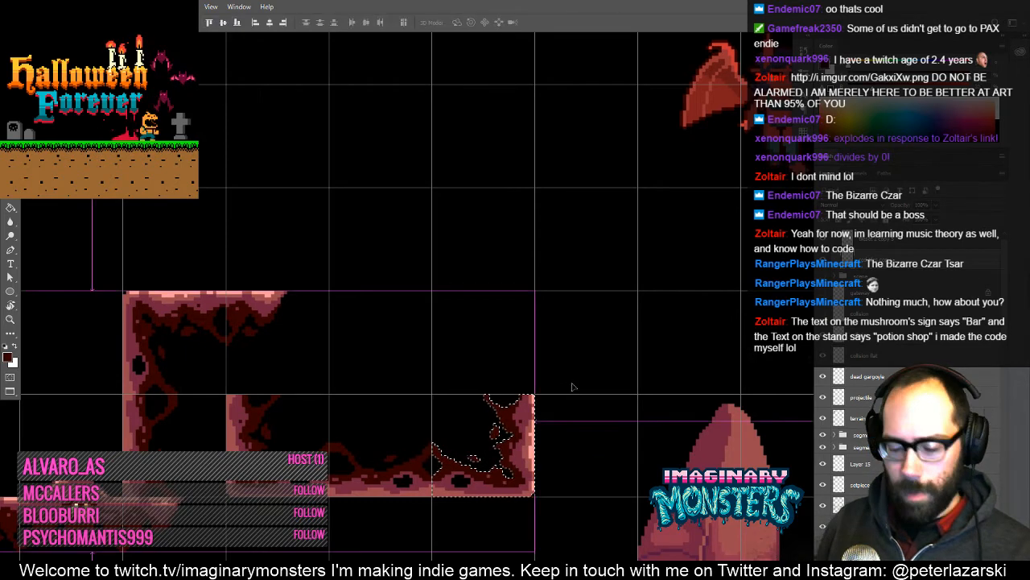
key(ctrl+f)
text(z)
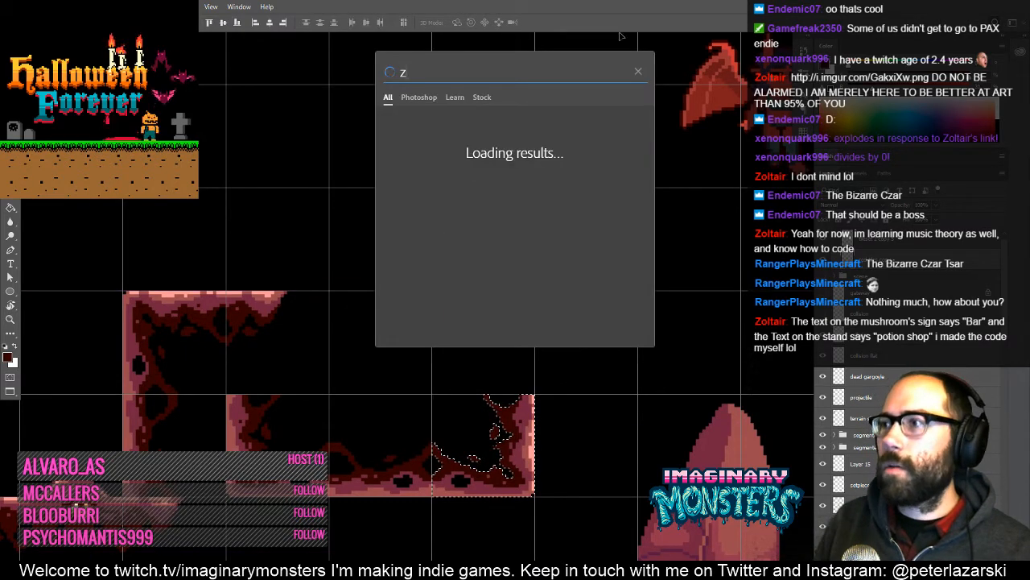
click(638, 71)
key(ctrl+d)
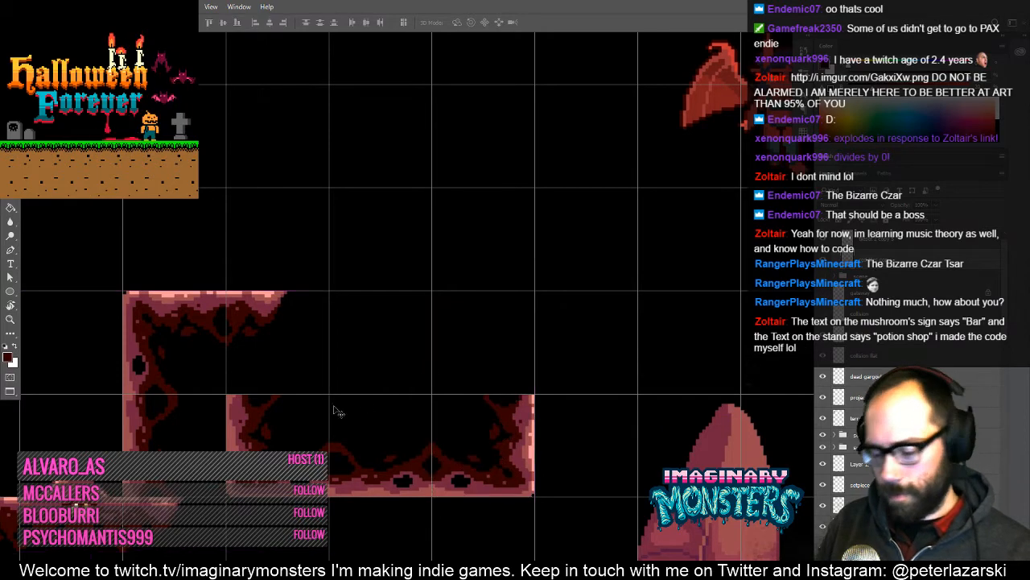
- Select both end corner tiles of the separate red floor piece, flip them horizontally together, and clear the selection
key(m)
drag(223, 377, 328, 543)
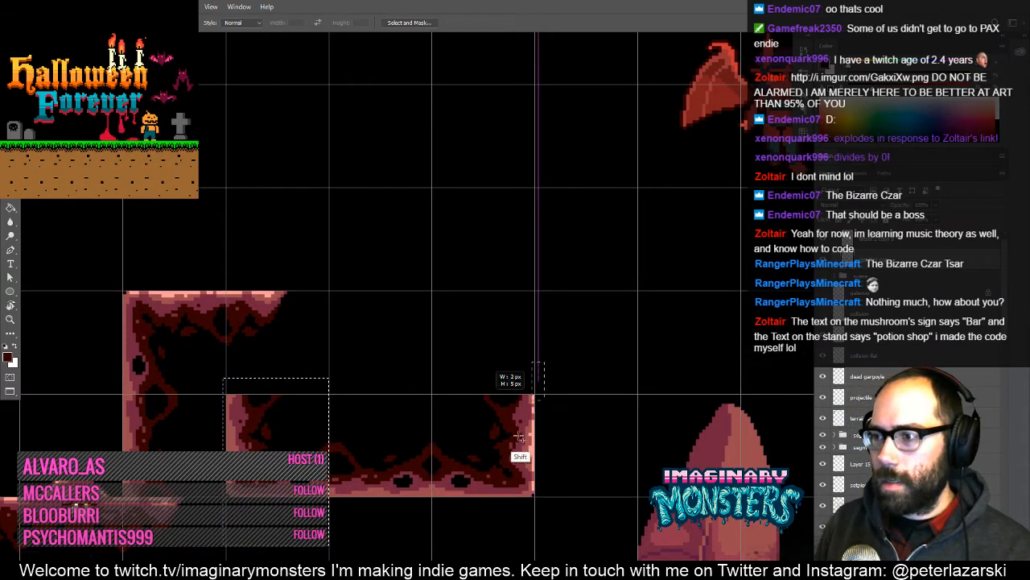
drag(544, 362, 432, 520)
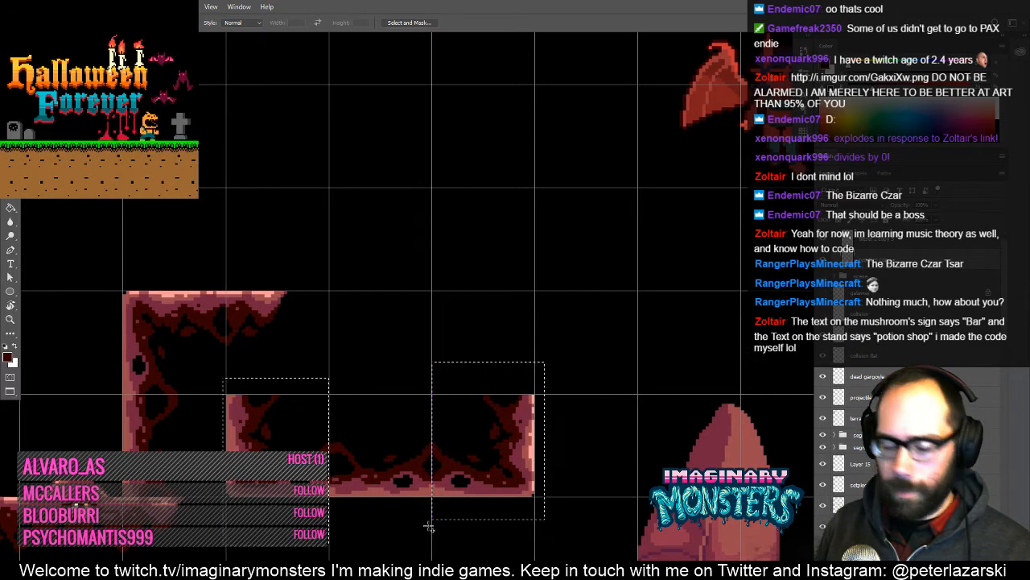
key(v)
key(Right)
key(Left)
key(ctrl+t)
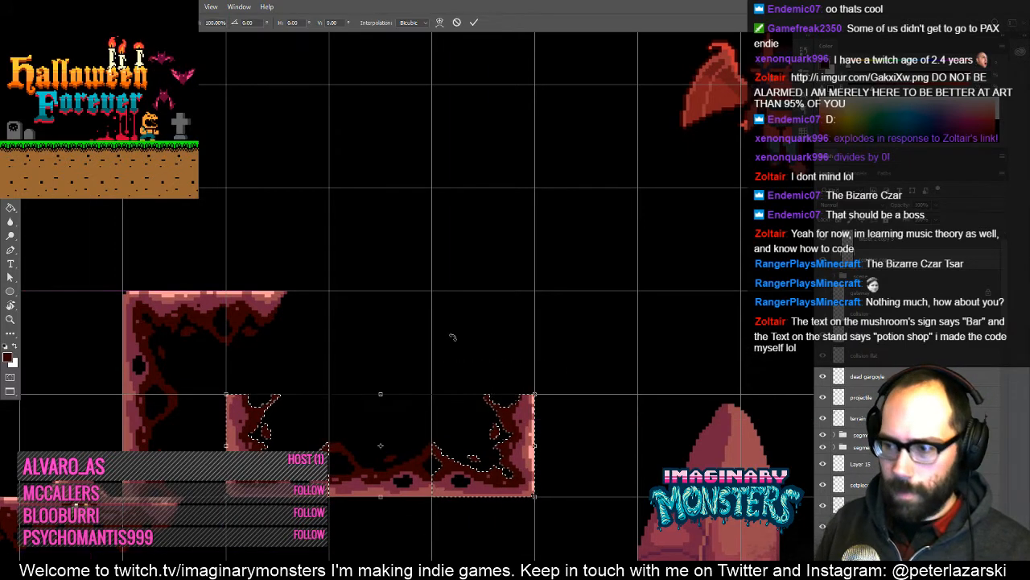
right_click(533, 267)
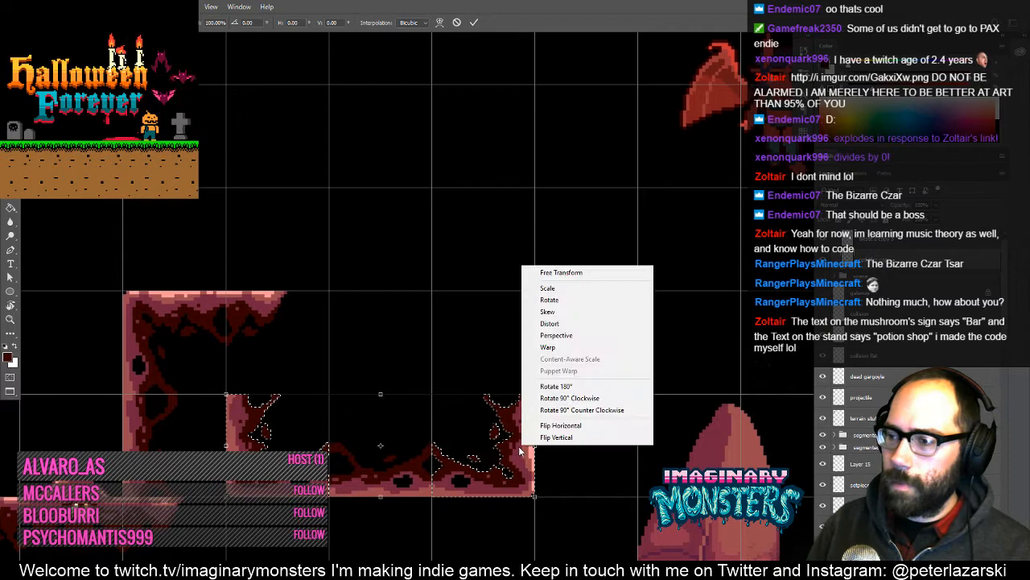
click(565, 425)
key(Return)
key(ctrl+d)
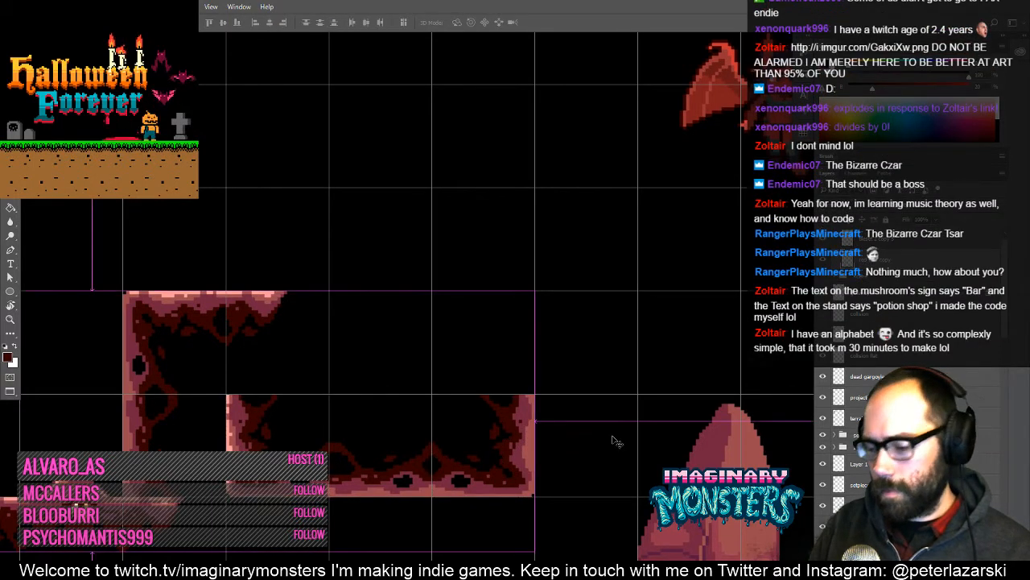
- With the grid hidden, move the right wall's top ledge and upper tile one tile right, above the floor piece's left corner, and deselect
key(ctrl+apostrophe)
drag(451, 430, 425, 437)
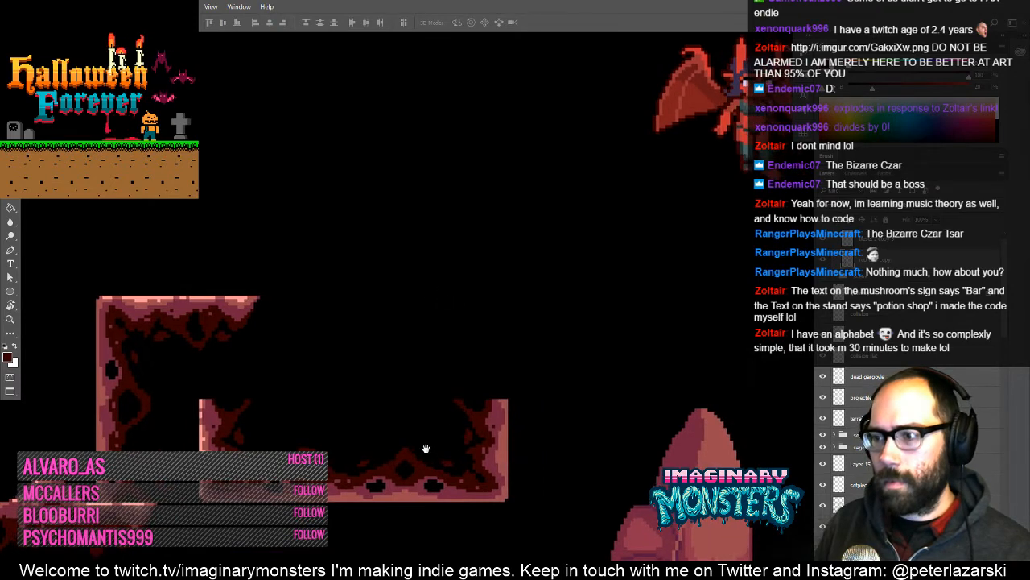
key(z)
alt+click(451, 456)
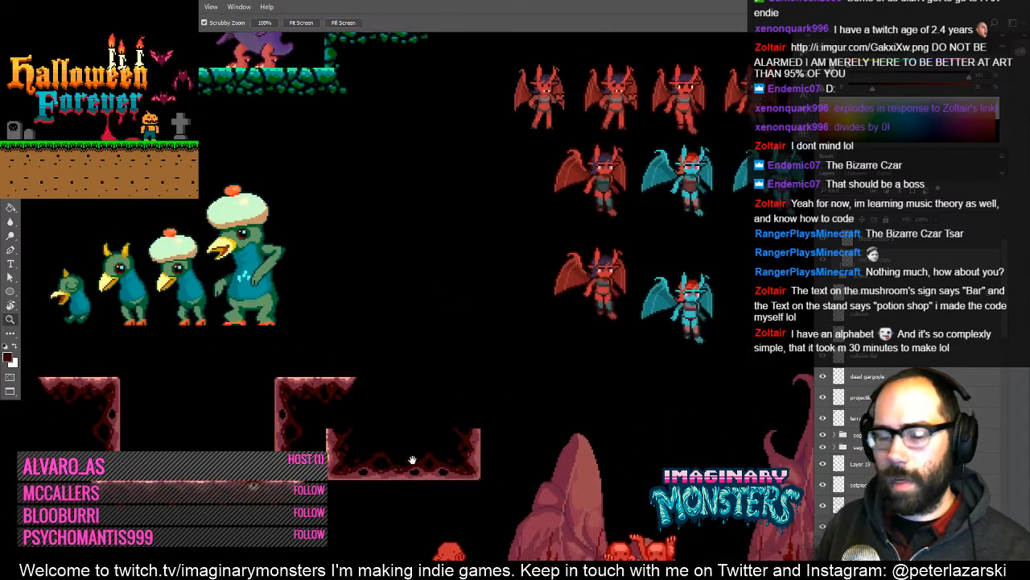
mouse_move(377, 415)
mouse_down()
mouse_move(353, 428)
mouse_move(356, 443)
mouse_move(328, 440)
mouse_move(341, 421)
mouse_move(360, 419)
mouse_up()
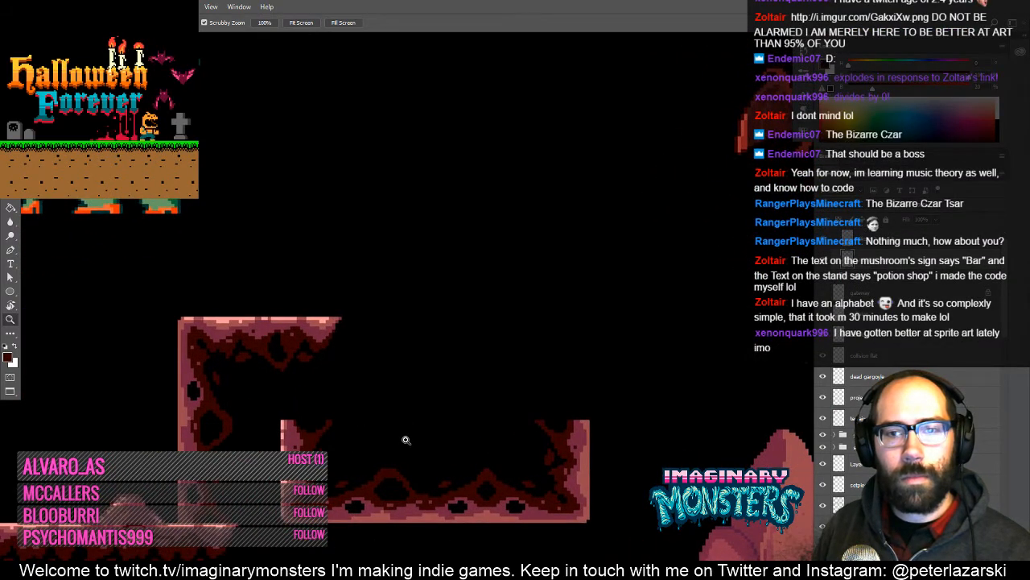
key(m)
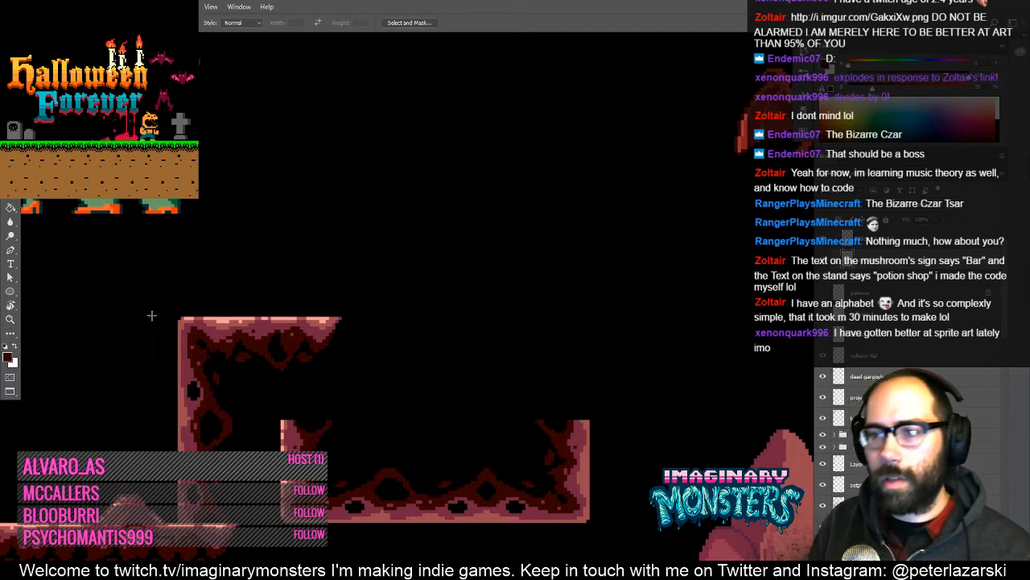
drag(146, 294, 425, 418)
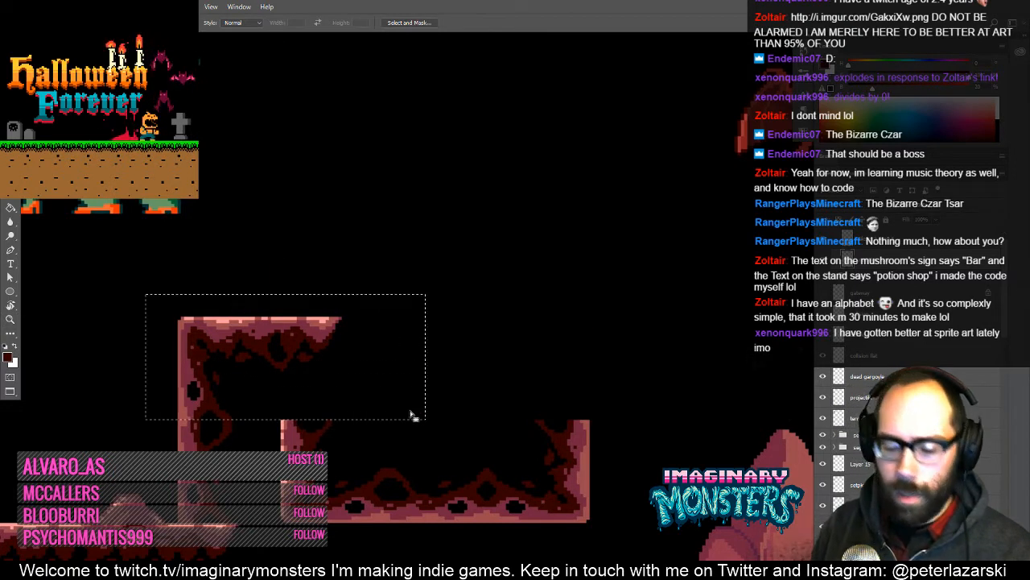
key(v)
drag(200, 342, 302, 342)
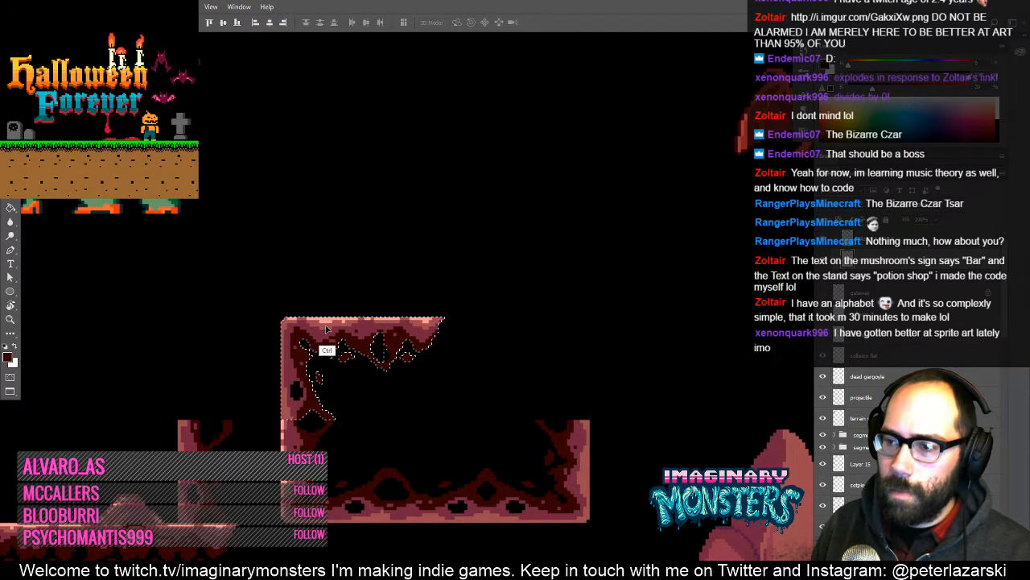
key(ctrl+d)
- Examine the seam between the moved upper wall tile and the floor piece's left corner, with and without the grid
key(z)
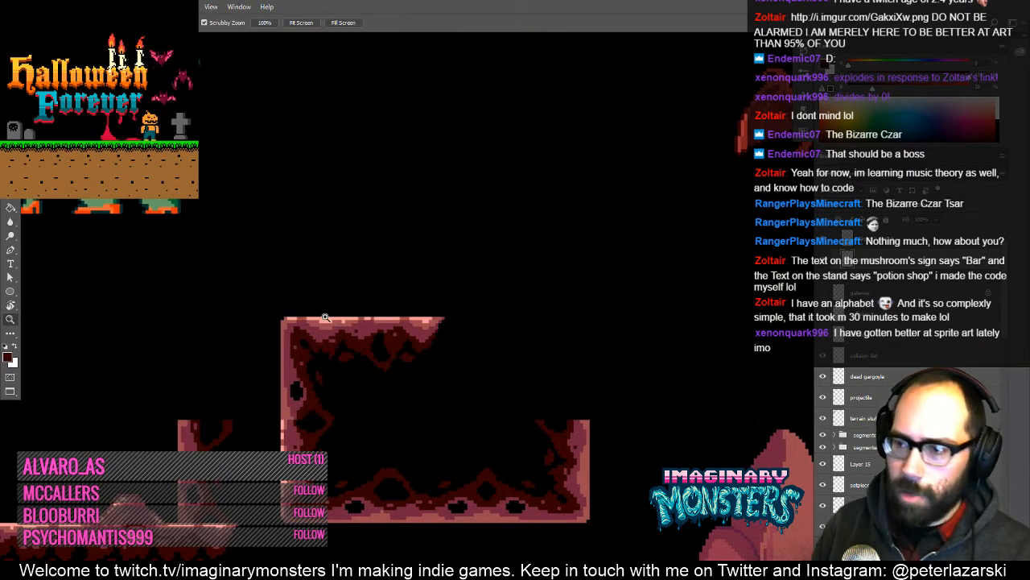
drag(329, 432, 314, 434)
key(b)
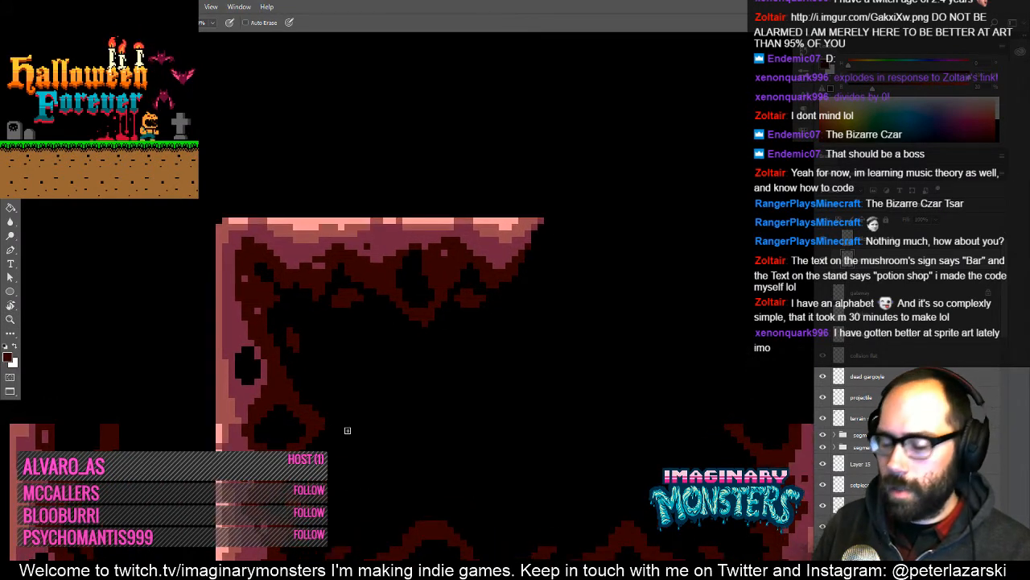
key(ctrl+apostrophe)
drag(543, 380, 386, 381)
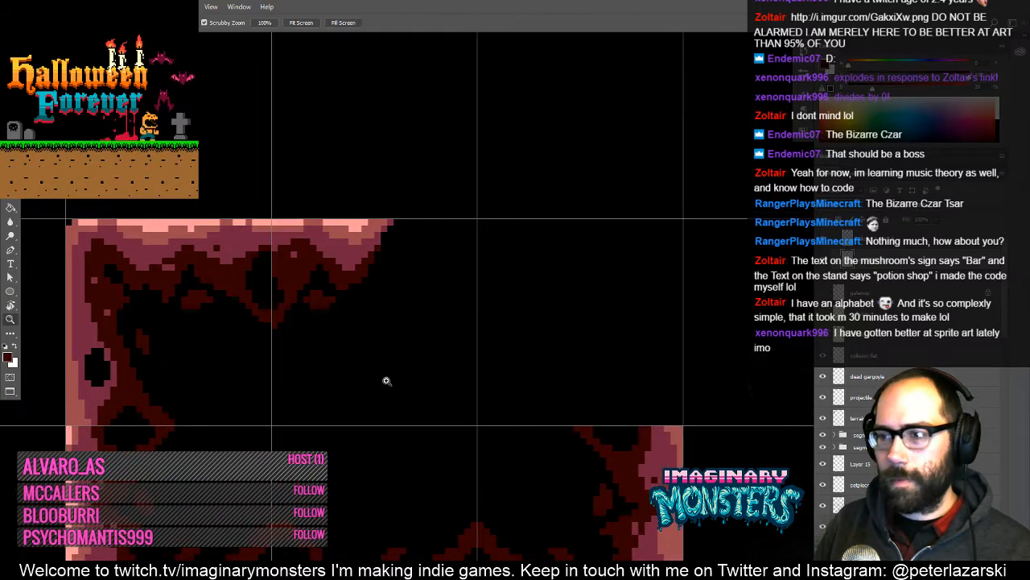
alt+click(388, 381)
alt+click(394, 384)
click(398, 377)
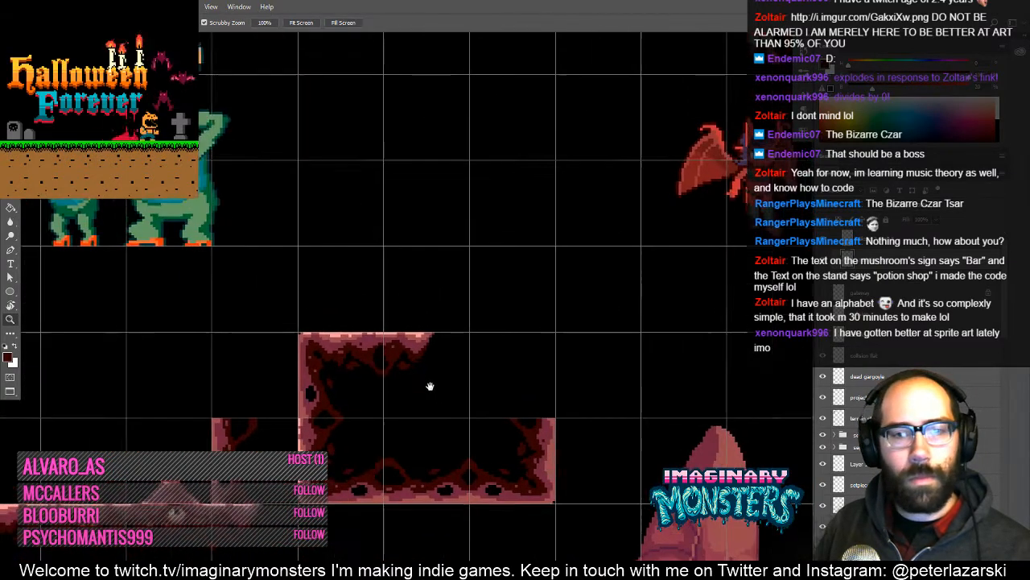
- Paint over the bright highlight pixels on the outer edge of the floor piece's left corner tile with the wall's darker pink
key(m)
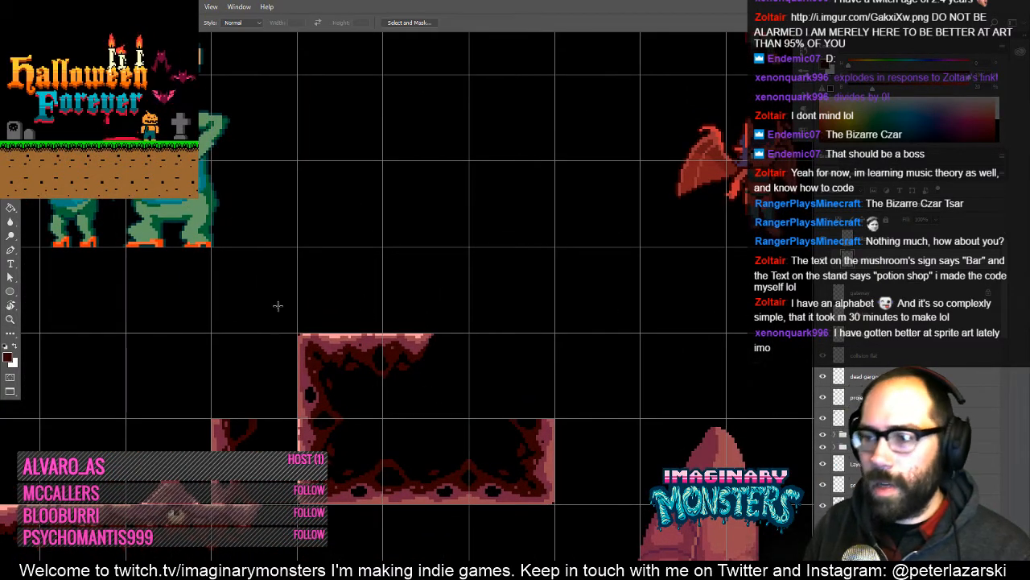
drag(278, 306, 494, 418)
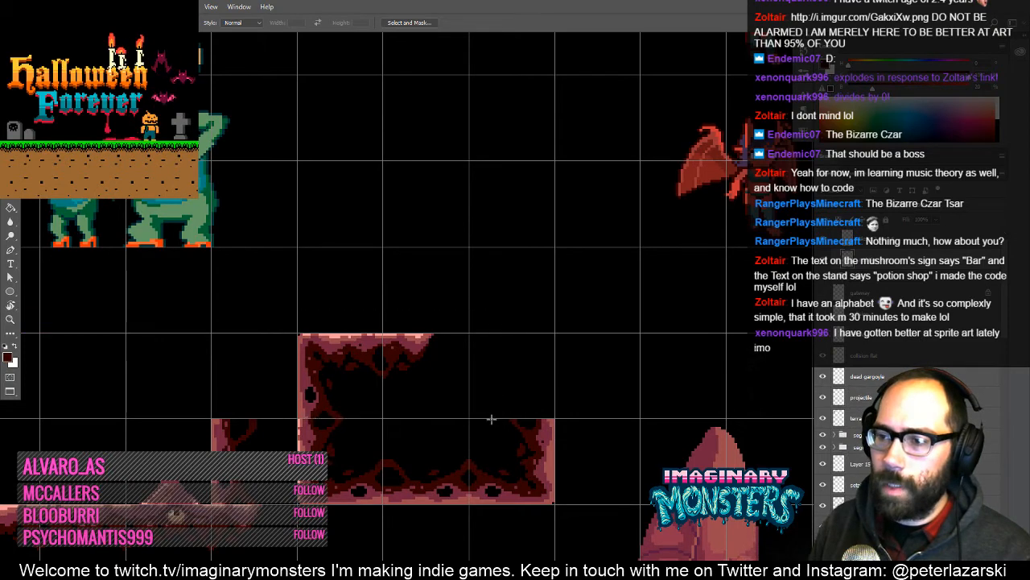
key(z)
click(311, 451)
key(b)
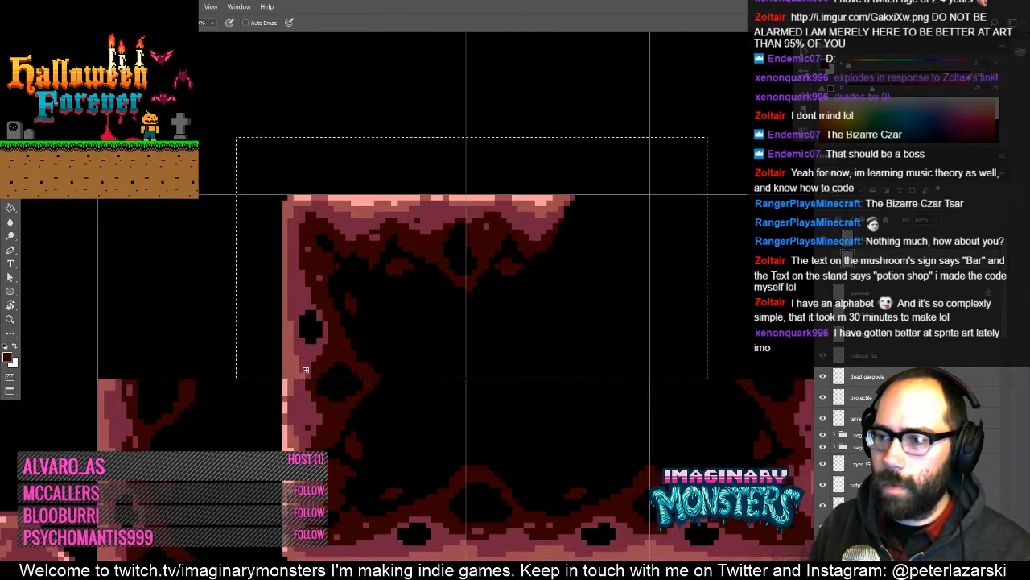
key(ctrl+d)
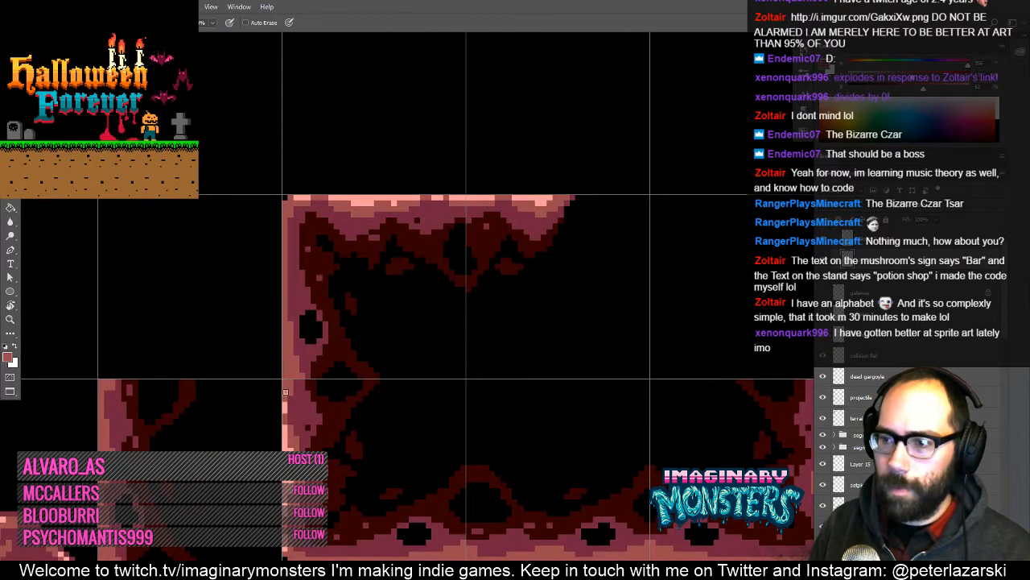
scroll(290, 438, down, 1)
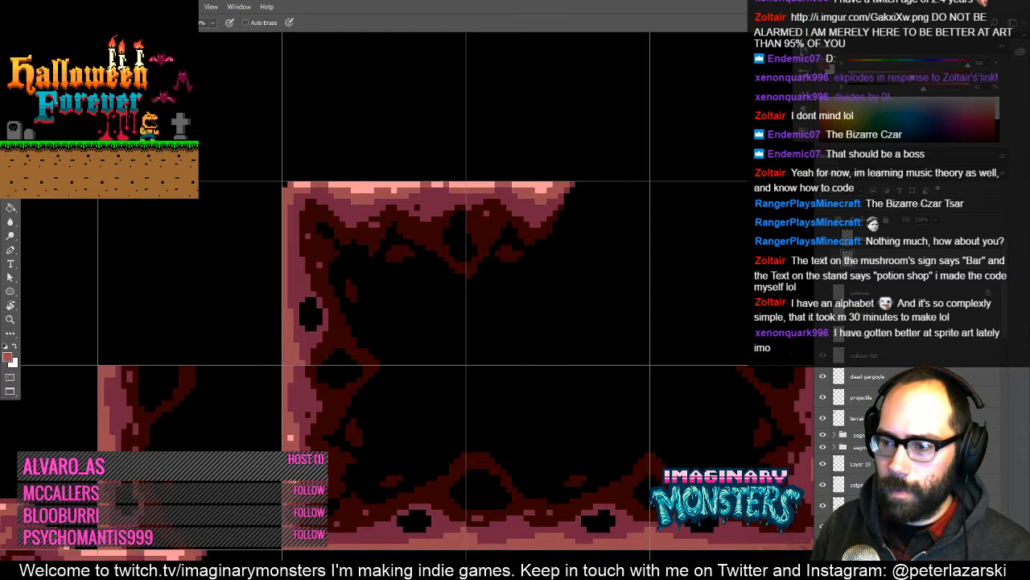
key(e)
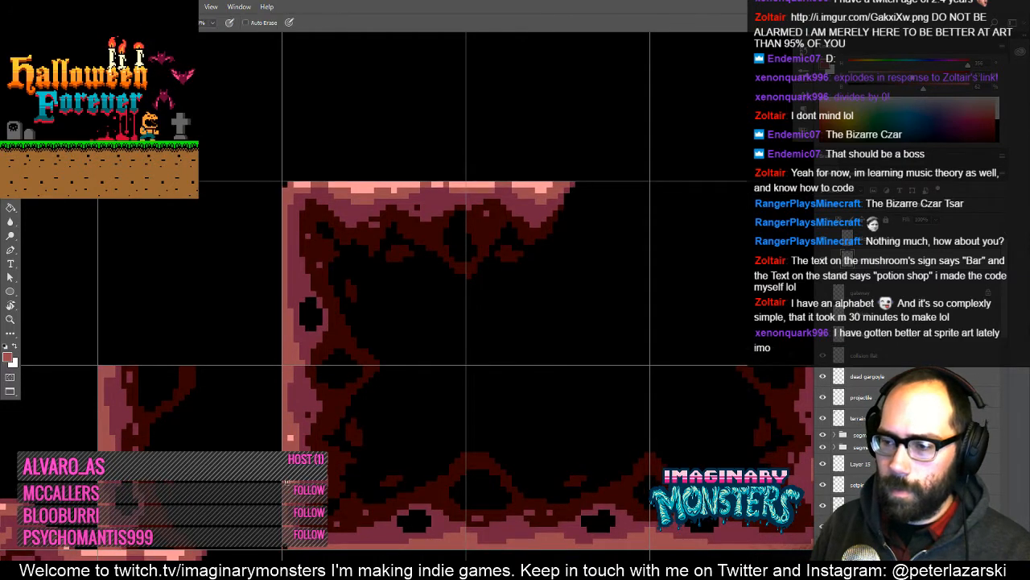
- Move the red top ledge and upper wall tile one tile left, back onto the right wall, and clear the selection
key(z)
alt+click(366, 384)
alt+click(365, 384)
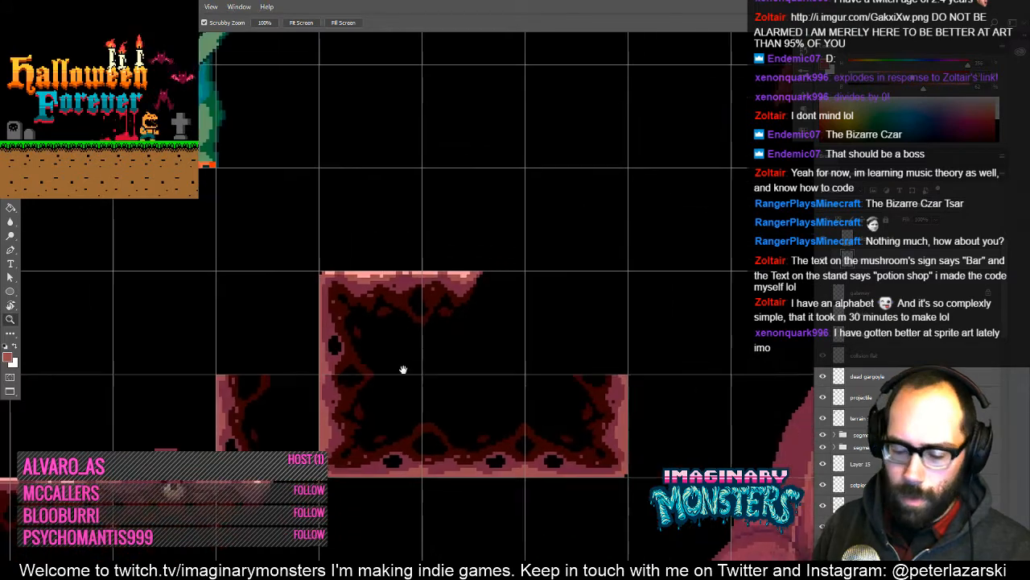
drag(402, 368, 388, 409)
key(m)
drag(278, 274, 514, 414)
key(v)
drag(347, 341, 243, 343)
key(ctrl+d)
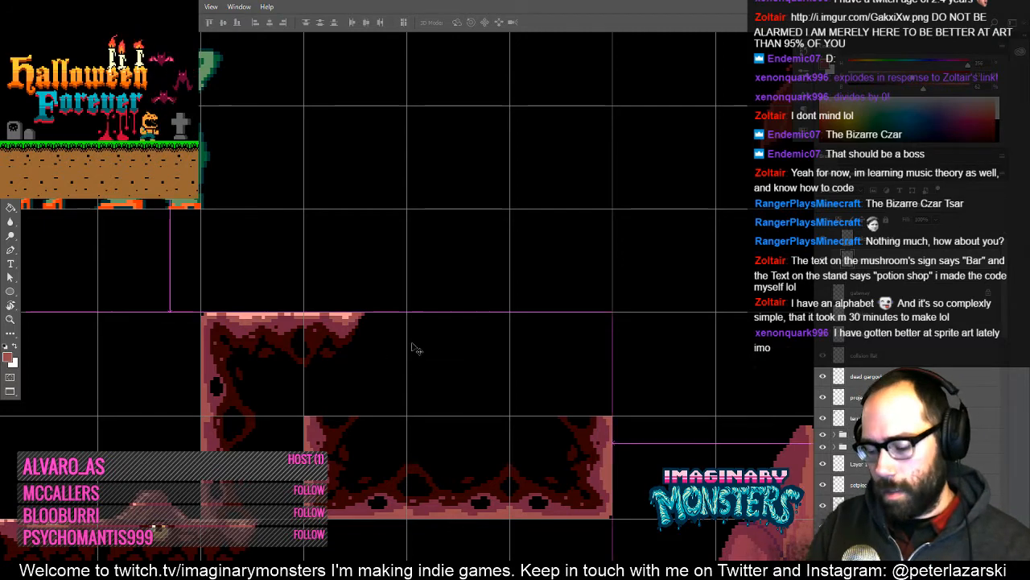
- Examine the red pit and the separate floor piece beside it without the grid, and show the grid again
key(ctrl+apostrophe)
drag(426, 394, 451, 367)
scroll(528, 345, down, 2)
key(v)
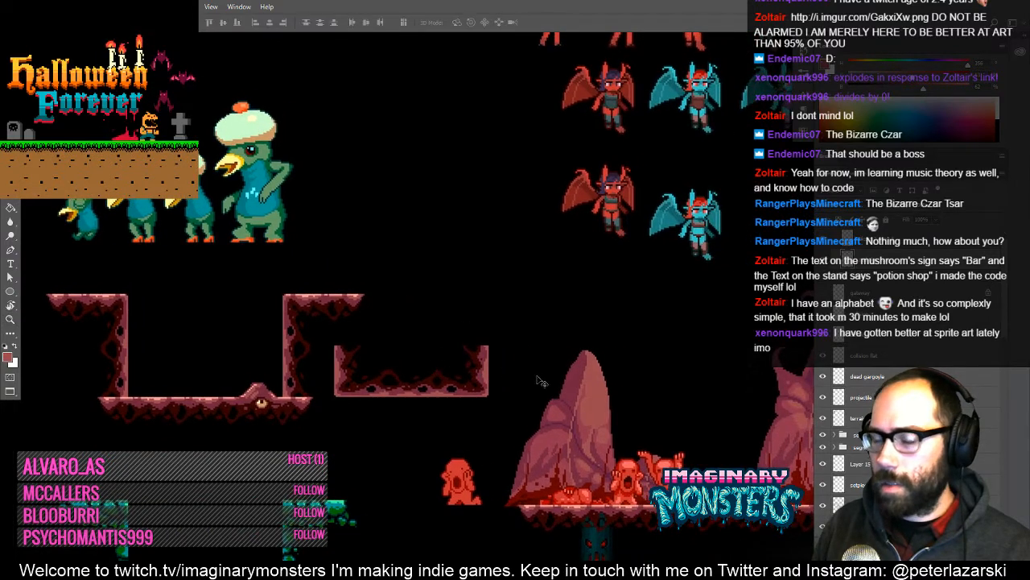
drag(474, 367, 471, 414)
key(z)
click(430, 380)
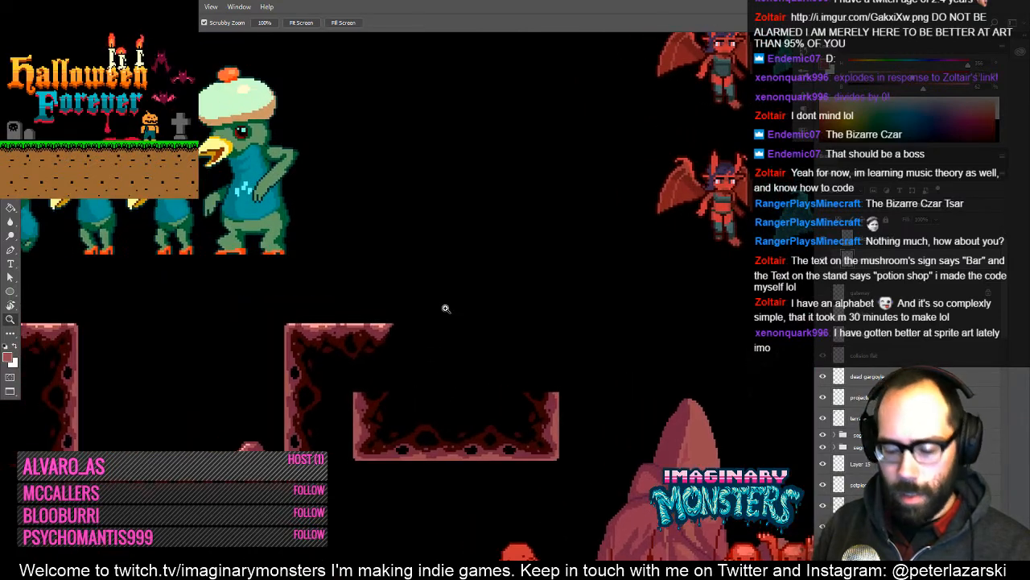
key(ctrl+apostrophe)
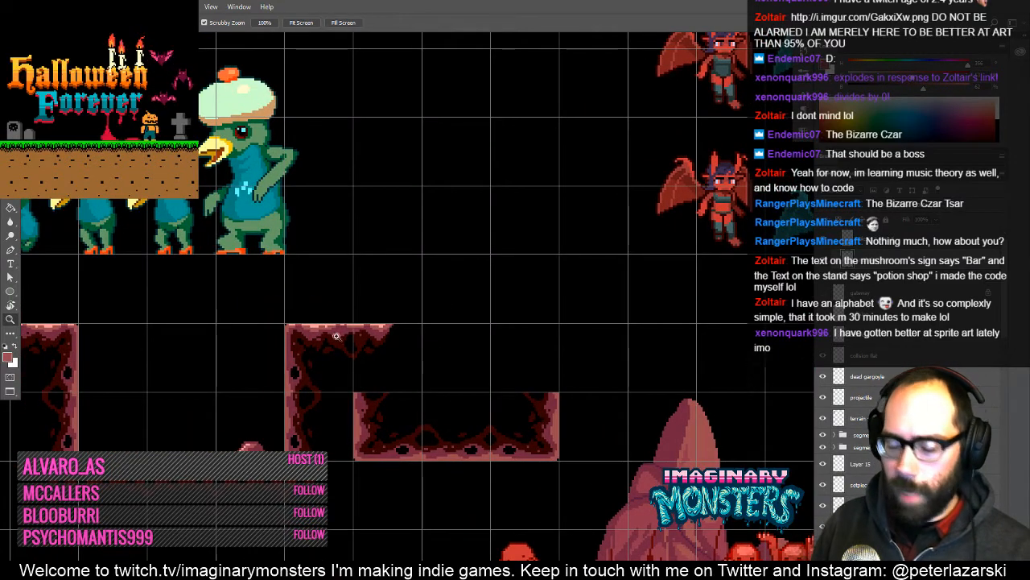
- Move the red top ledge with its upper wall tile one tile right and one tile up, above the separate floor piece, and clear the selection
key(m)
drag(270, 308, 408, 392)
key(v)
key(z)
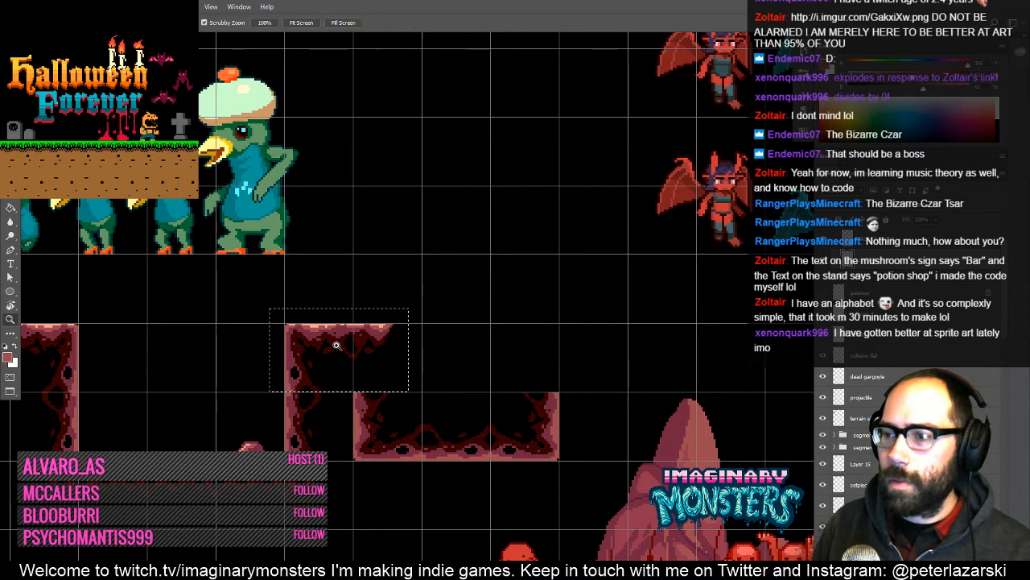
drag(327, 358, 469, 212)
key(v)
scroll(451, 257, up, 2)
key(ctrl+d)
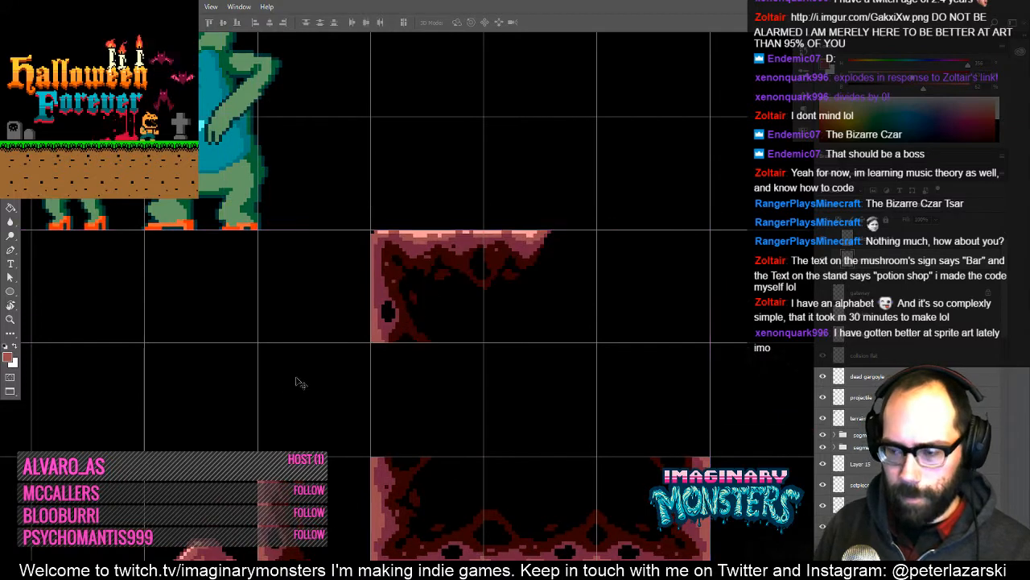
- Move the remaining lower wall tile into the gap between the top ledge and the floor piece's left corner, and clear the selection
key(m)
drag(258, 445, 348, 555)
key(v)
drag(282, 506, 396, 389)
key(ctrl+d)
- Move the other pit side's top corner and wall tiles onto the floor piece's right end as its right wall, and clear the selection
drag(296, 415, 474, 346)
key(z)
drag(392, 367, 419, 358)
key(v)
key(m)
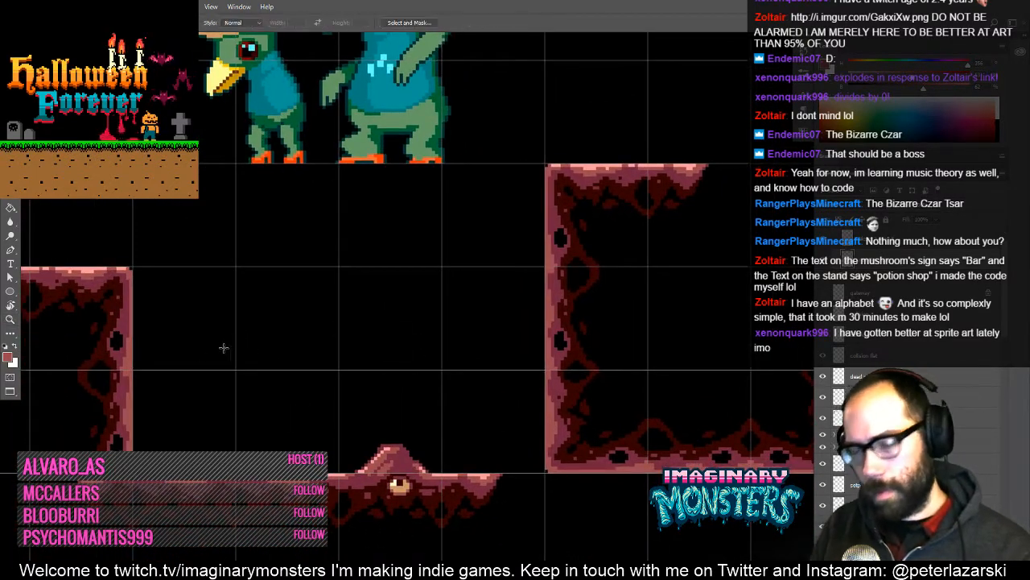
drag(211, 349, 320, 325)
drag(252, 217, 134, 449)
key(v)
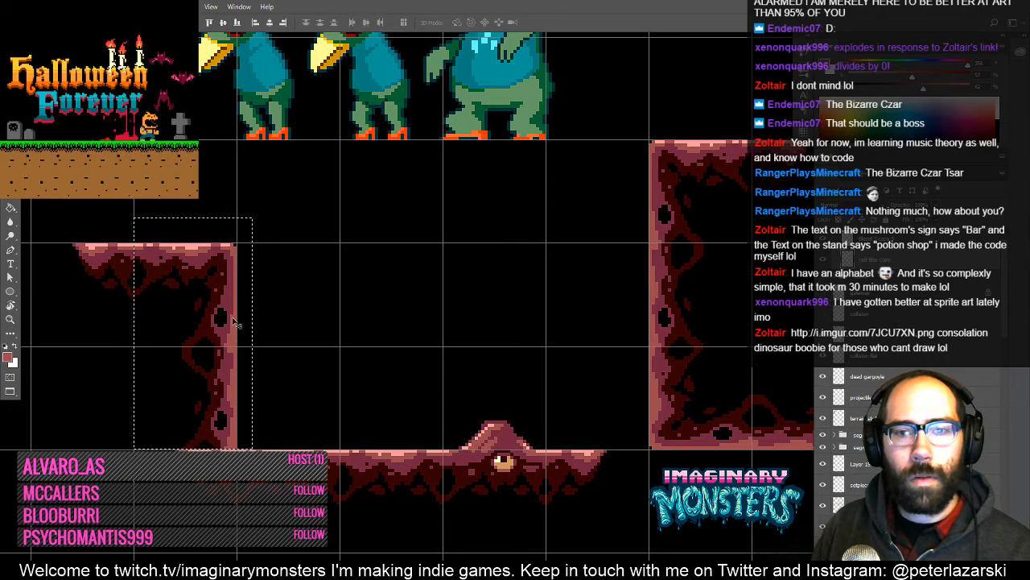
drag(234, 322, 688, 325)
key(ctrl+d)
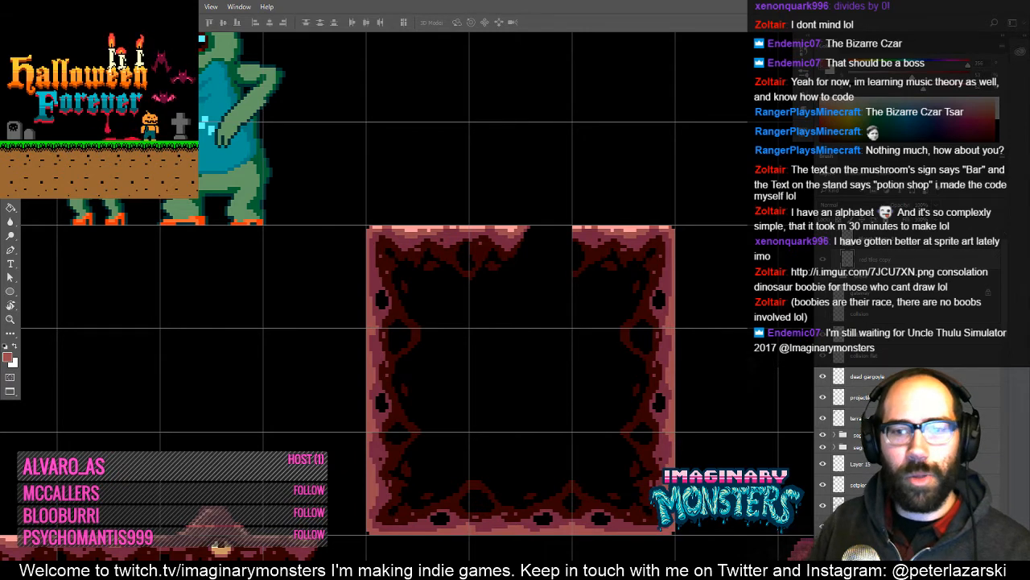
- Move the tapered ledge end from the frame's top edge back onto the leftover ledge piece to its left, and clear the selection
drag(377, 334, 383, 283)
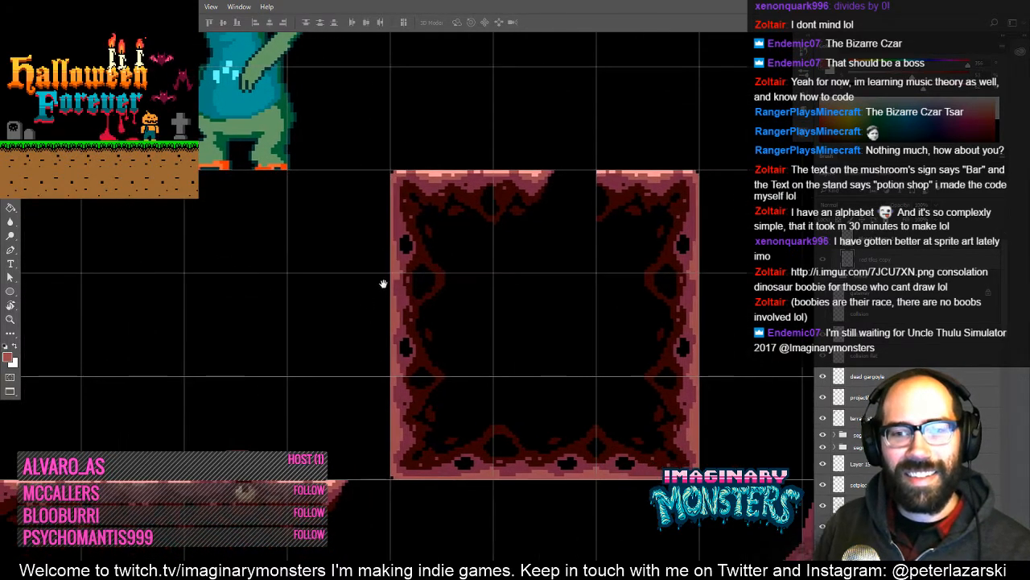
key(z)
alt+click(483, 294)
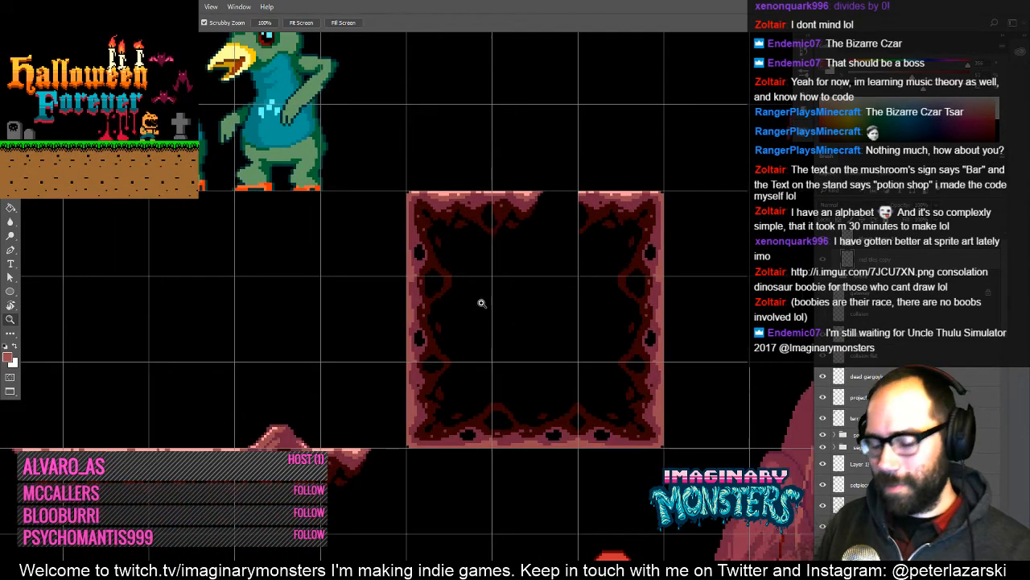
drag(510, 254, 424, 292)
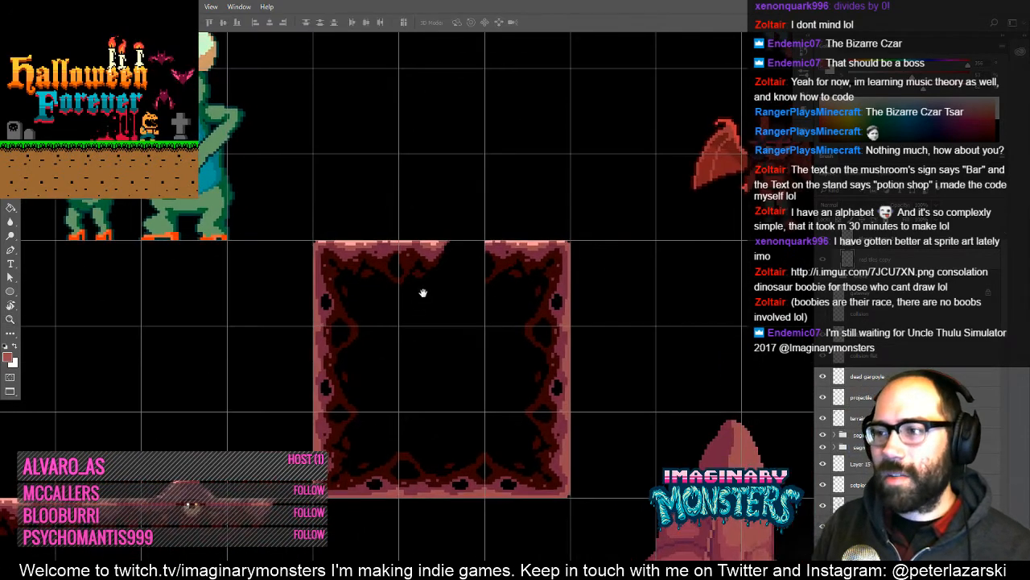
key(z)
click(453, 248)
key(m)
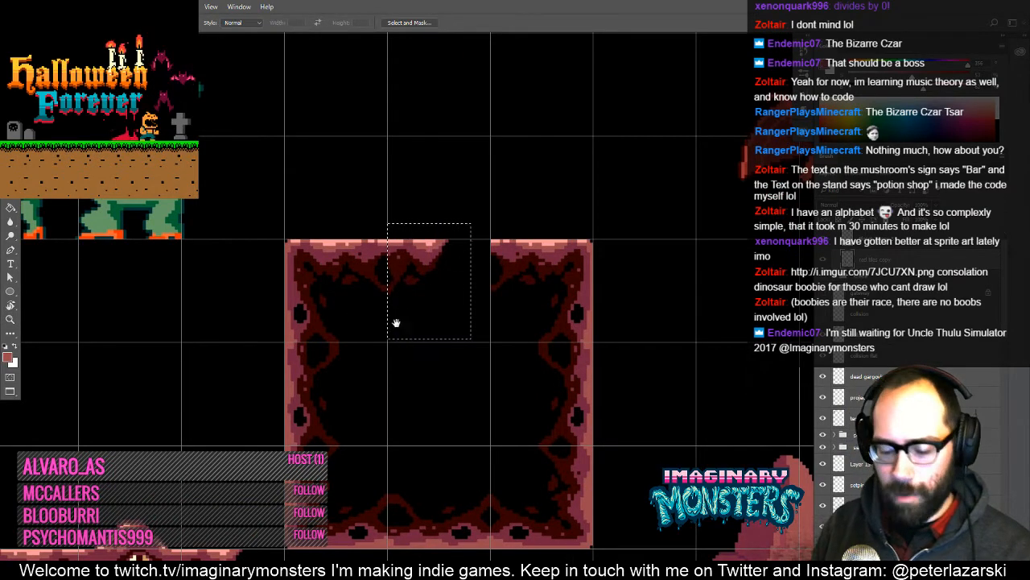
mouse_move(409, 319)
mouse_down()
mouse_move(465, 322)
mouse_move(527, 226)
mouse_up()
key(v)
mouse_move(481, 258)
mouse_down()
mouse_move(364, 325)
mouse_move(194, 388)
mouse_move(430, 356)
mouse_move(201, 350)
mouse_move(109, 325)
mouse_up()
key(ctrl+d)
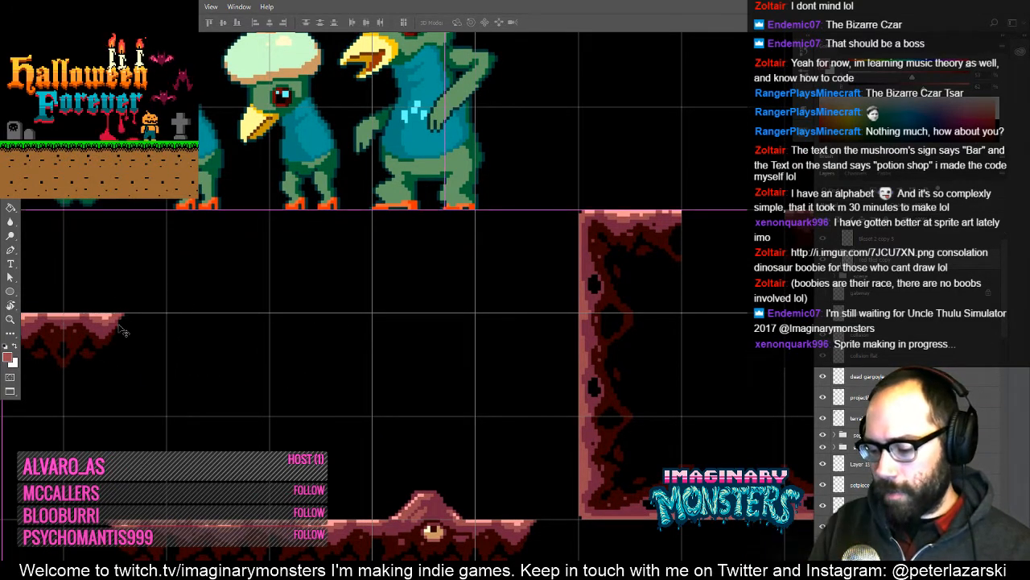
- Move a middle ledge tile from the eye platform into the gap in the frame's top edge, and hide the grid to check it
key(ctrl+apostrophe)
drag(357, 451, 282, 433)
key(ctrl+apostrophe)
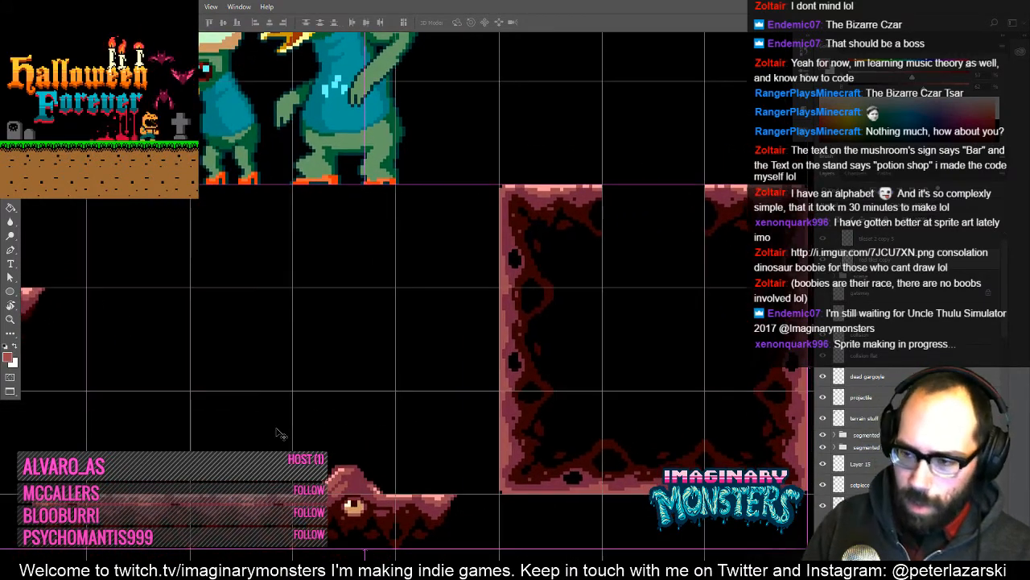
drag(214, 443, 272, 355)
key(m)
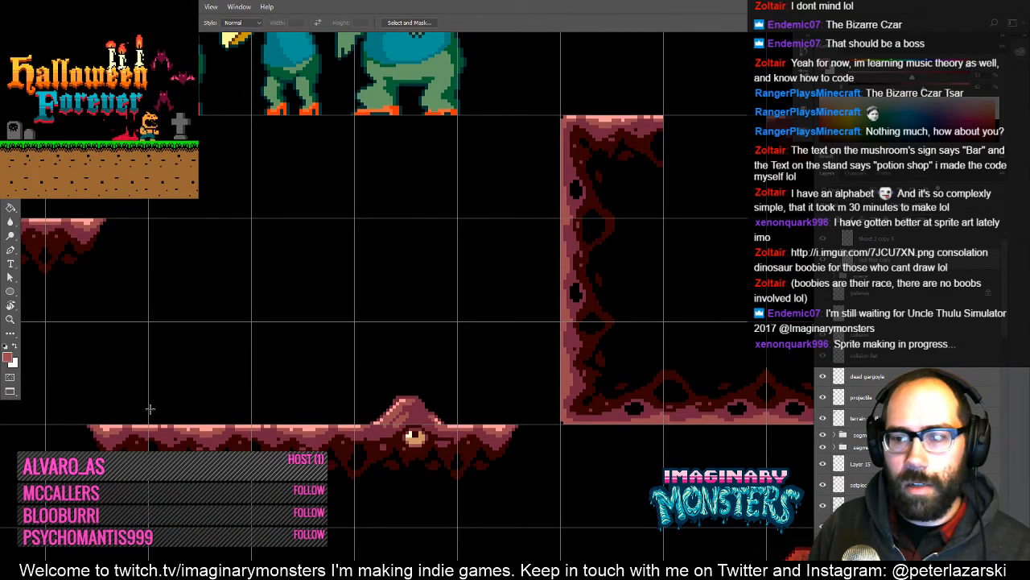
drag(150, 409, 251, 527)
key(v)
drag(226, 465, 451, 276)
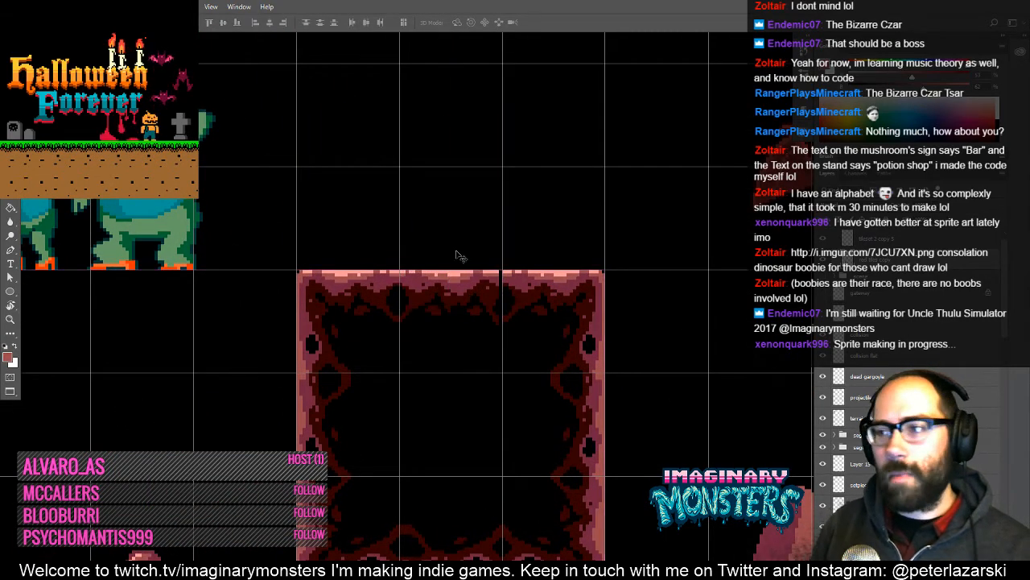
key(z)
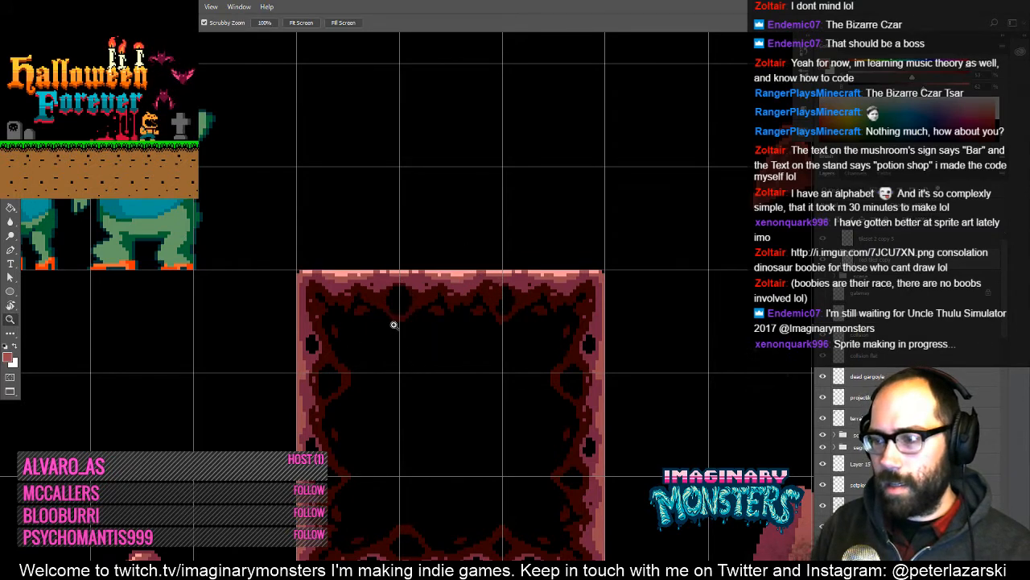
key(ctrl+apostrophe)
alt+click(431, 376)
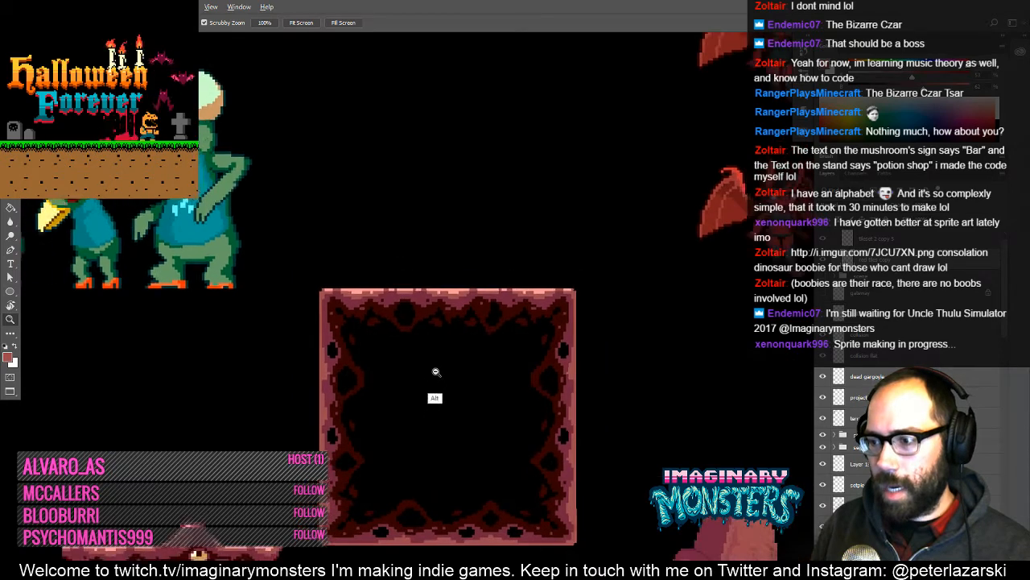
drag(381, 413, 445, 364)
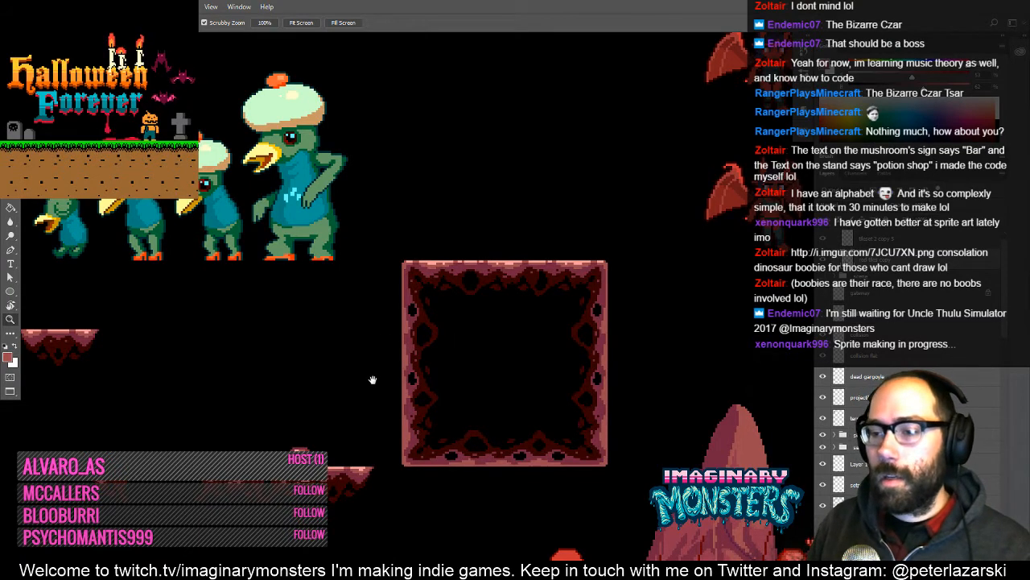
- Move the eye platform's detached left end one tile right to rejoin the platform, and show the grid again
drag(373, 379, 460, 349)
key(m)
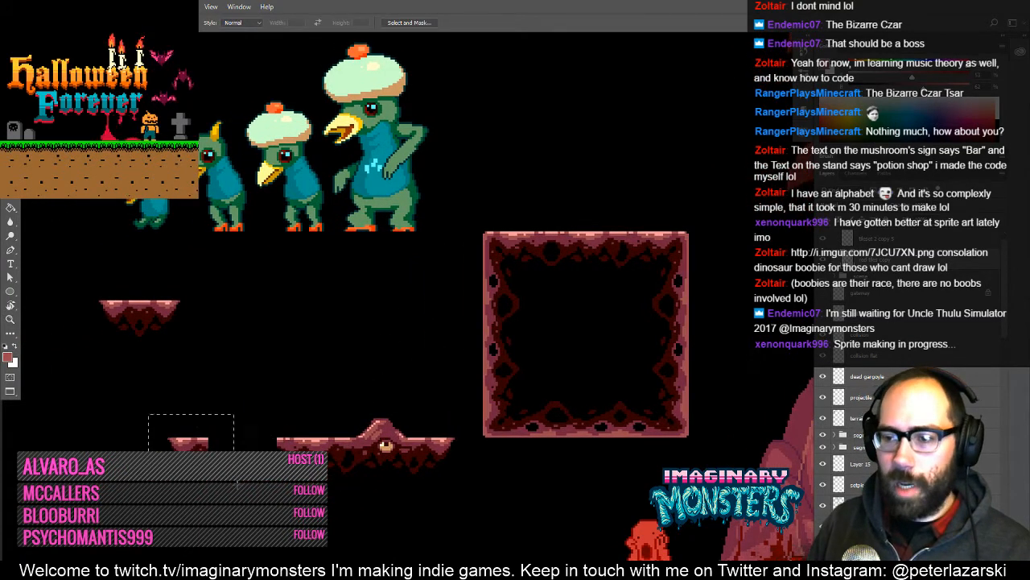
drag(237, 485, 248, 498)
key(z)
drag(225, 455, 257, 409)
key(v)
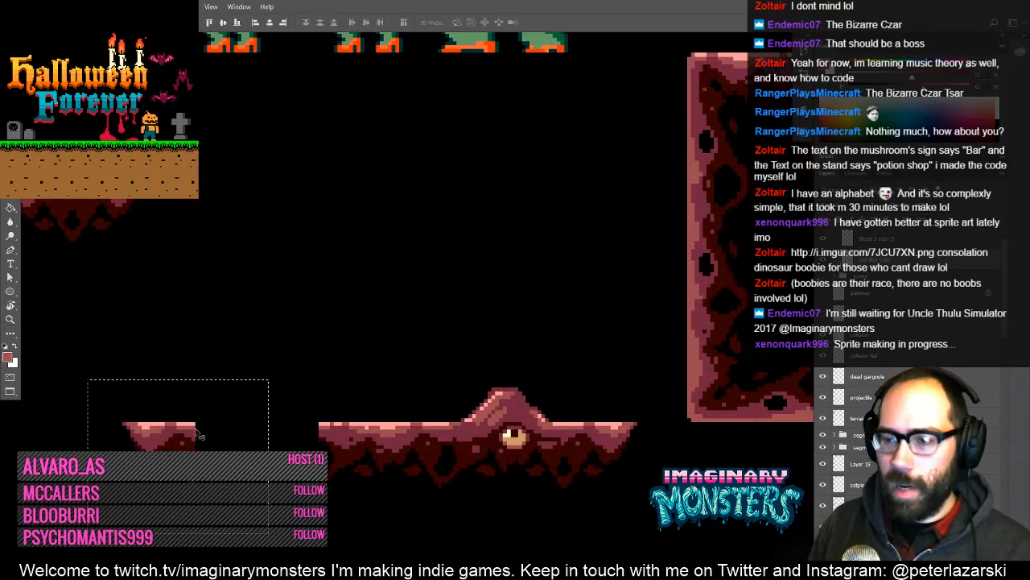
drag(199, 435, 304, 445)
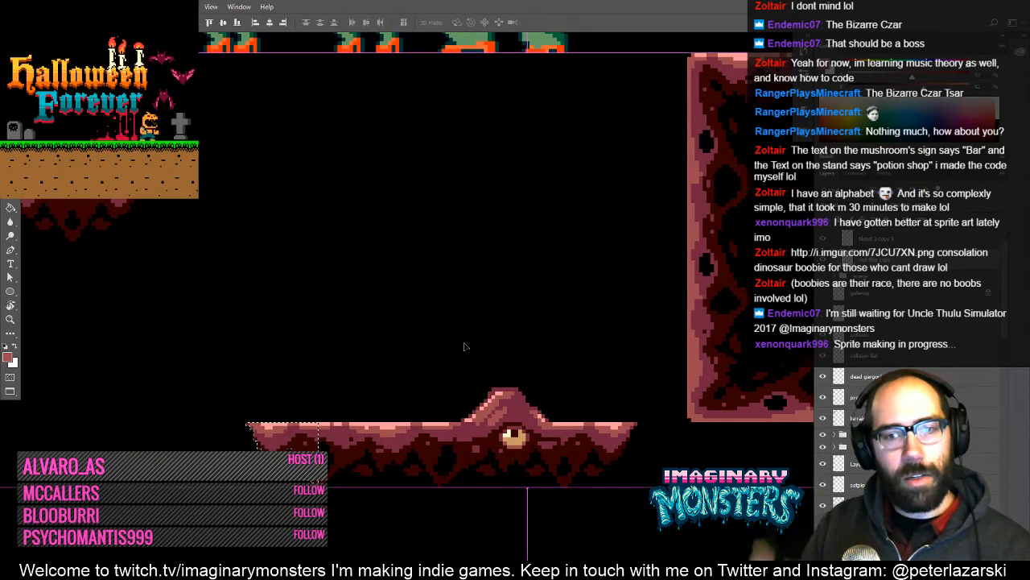
drag(361, 420, 298, 447)
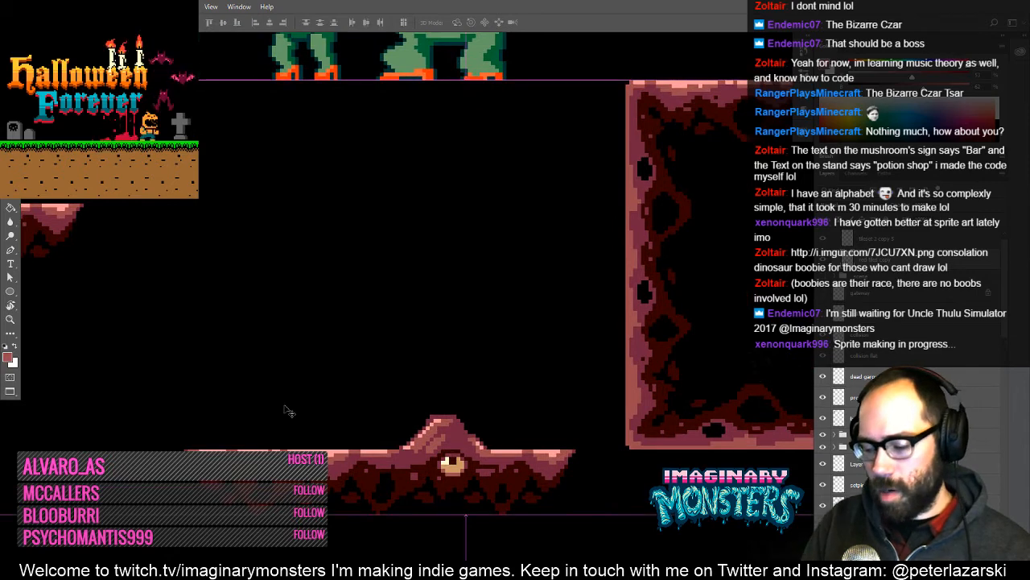
key(ctrl+apostrophe)
key(z)
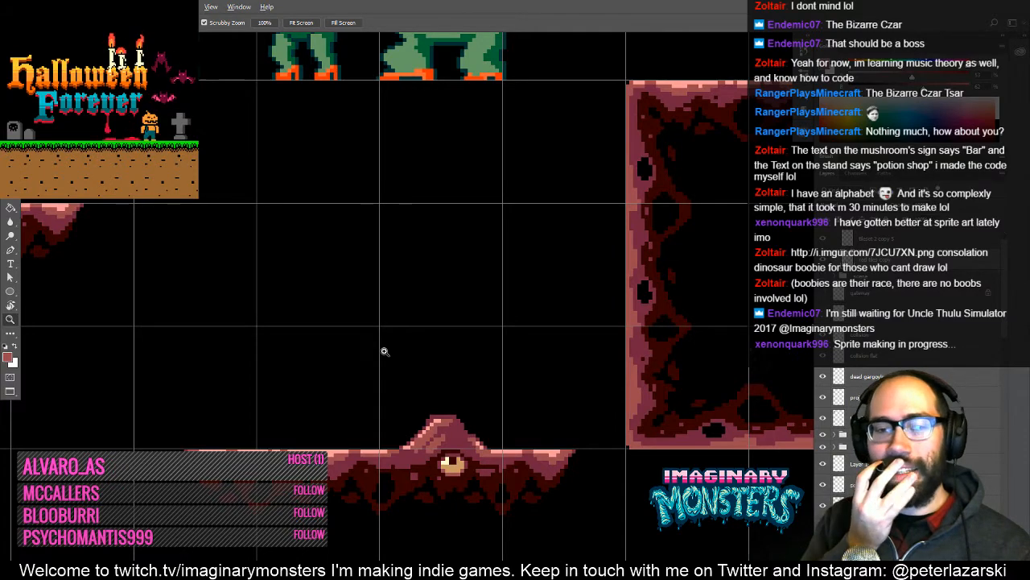
alt+click(447, 349)
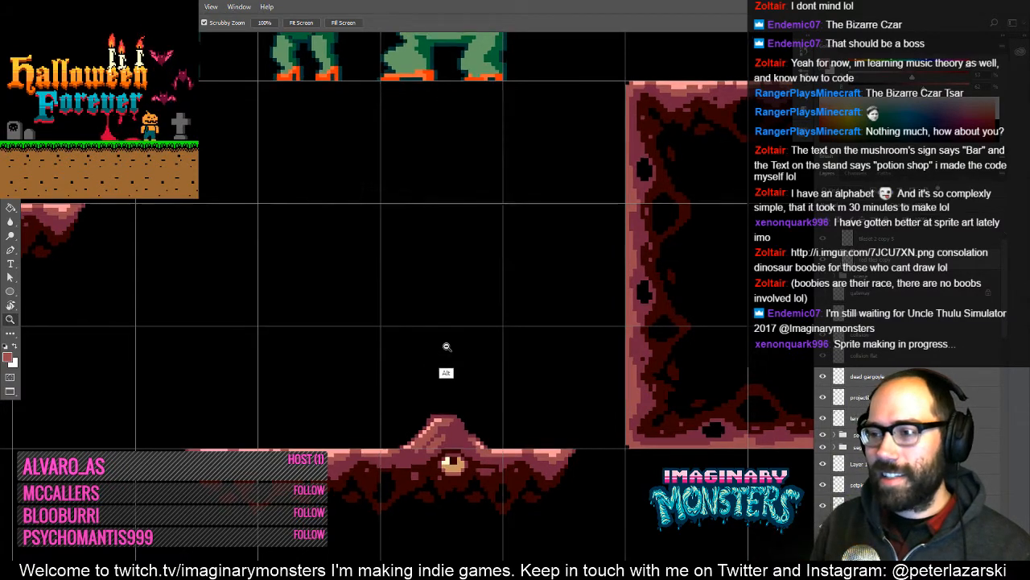
alt+click(446, 354)
alt+click(444, 360)
alt+click(443, 360)
drag(447, 376, 337, 414)
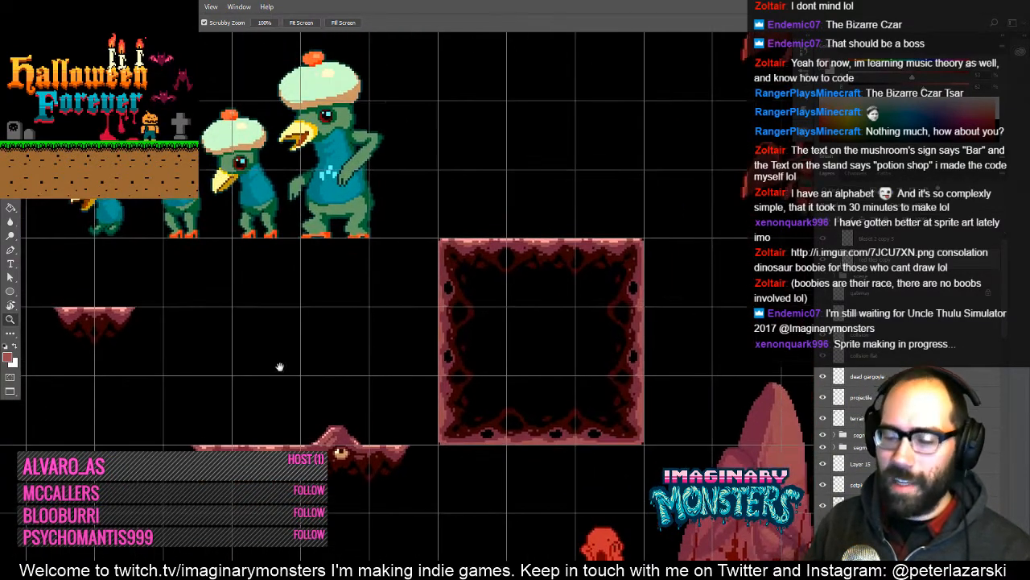
key(m)
drag(169, 420, 417, 500)
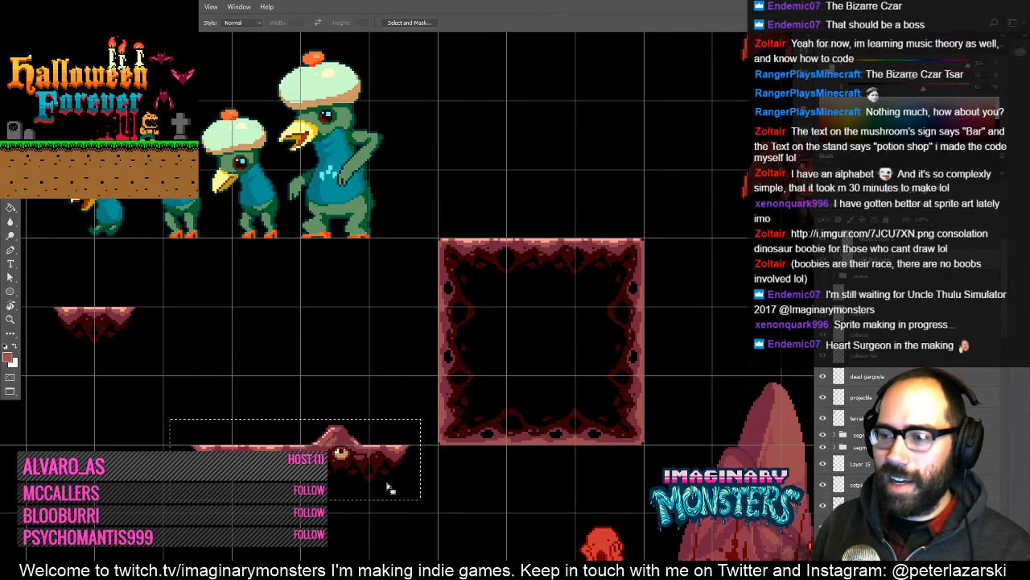
drag(308, 425, 330, 436)
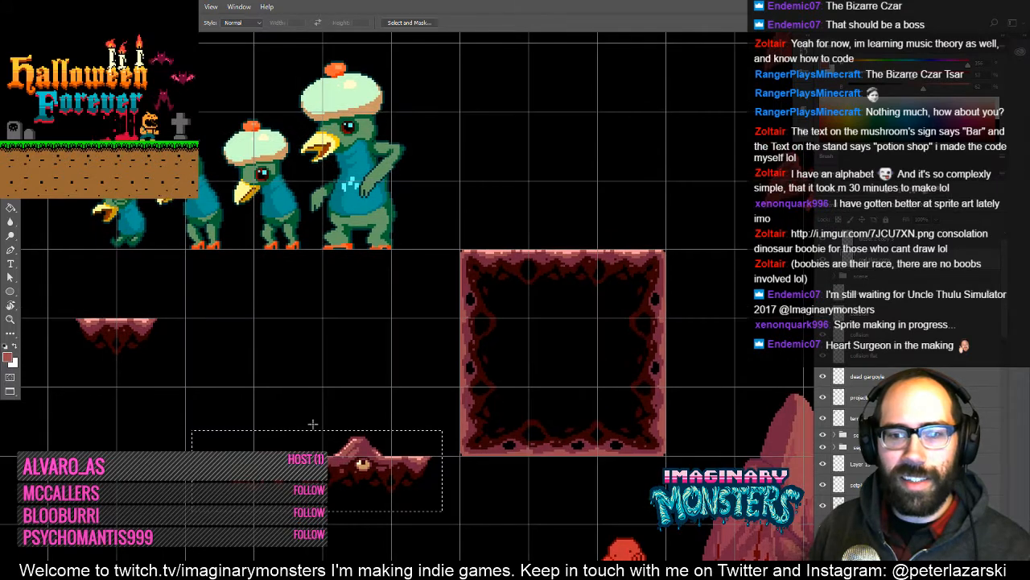
key(z)
click(259, 449)
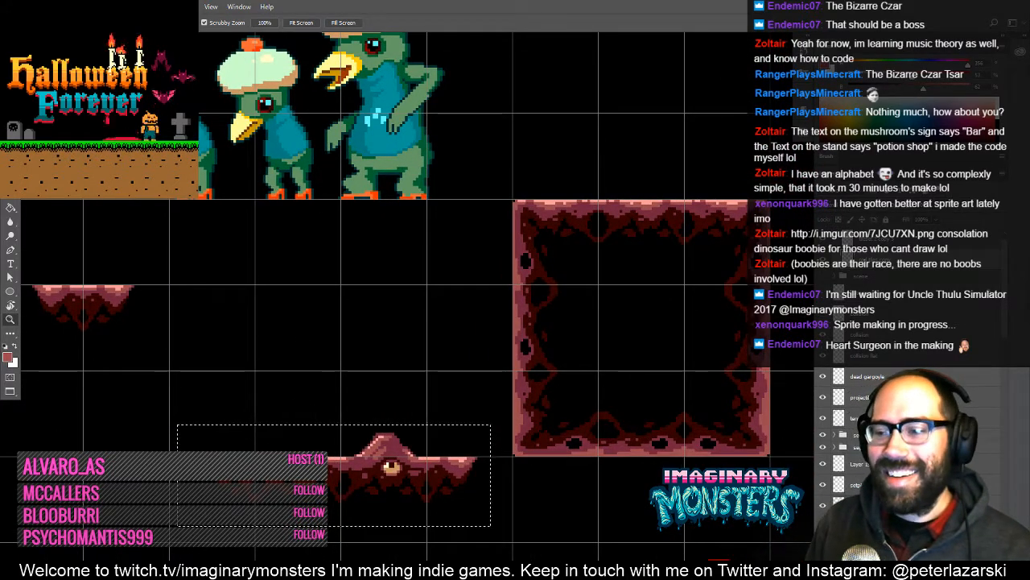
drag(295, 450, 288, 427)
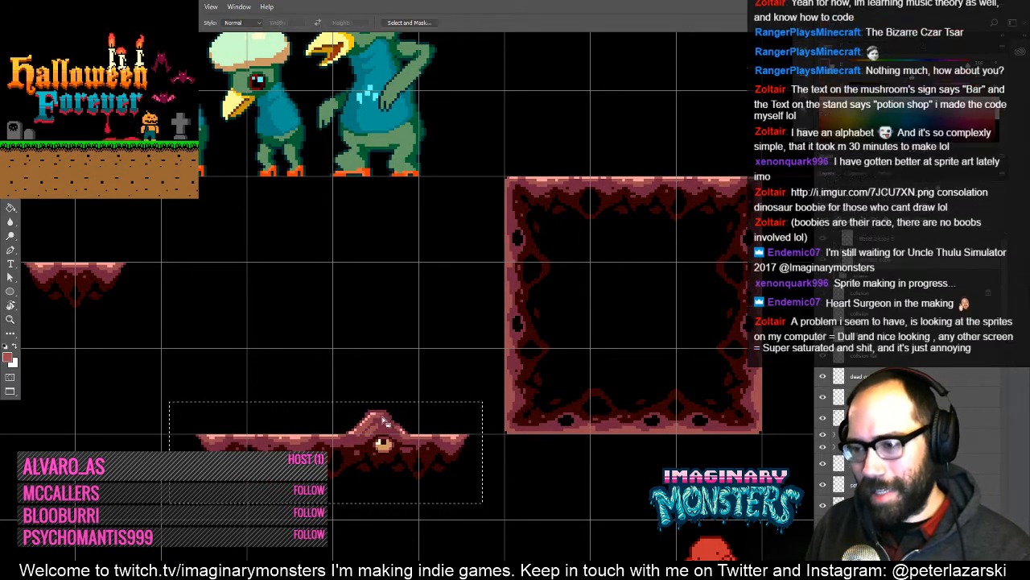
- Select the eye mound tile in the platform, move it one tile straight up, and clear the selection
click(380, 408)
key(m)
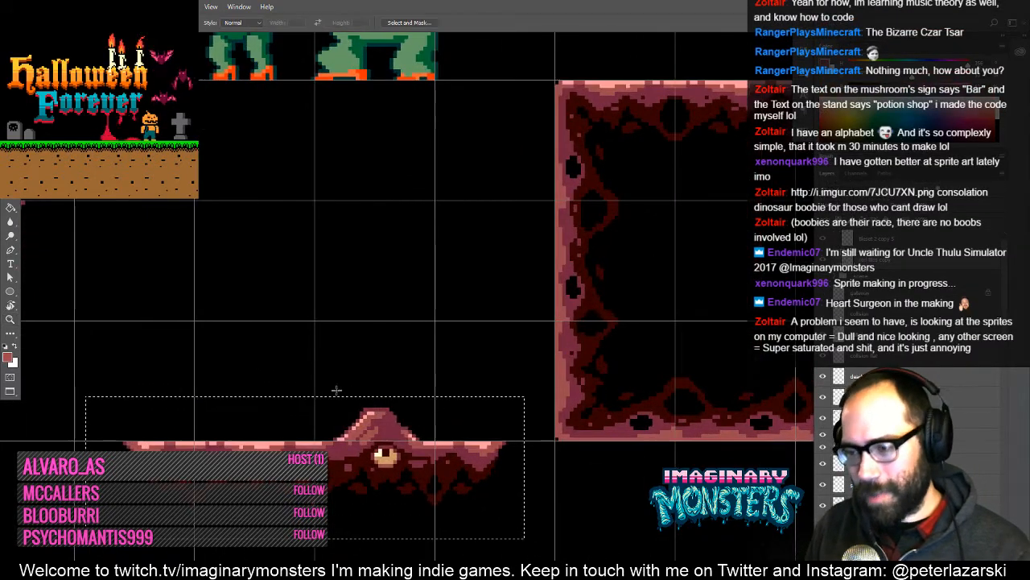
drag(315, 377, 435, 546)
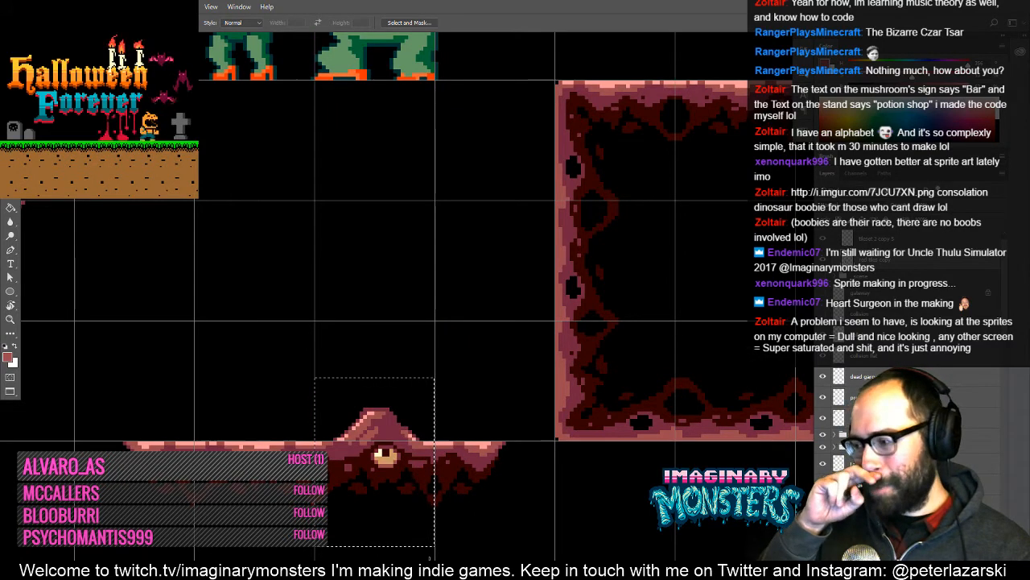
drag(365, 397, 384, 412)
key(v)
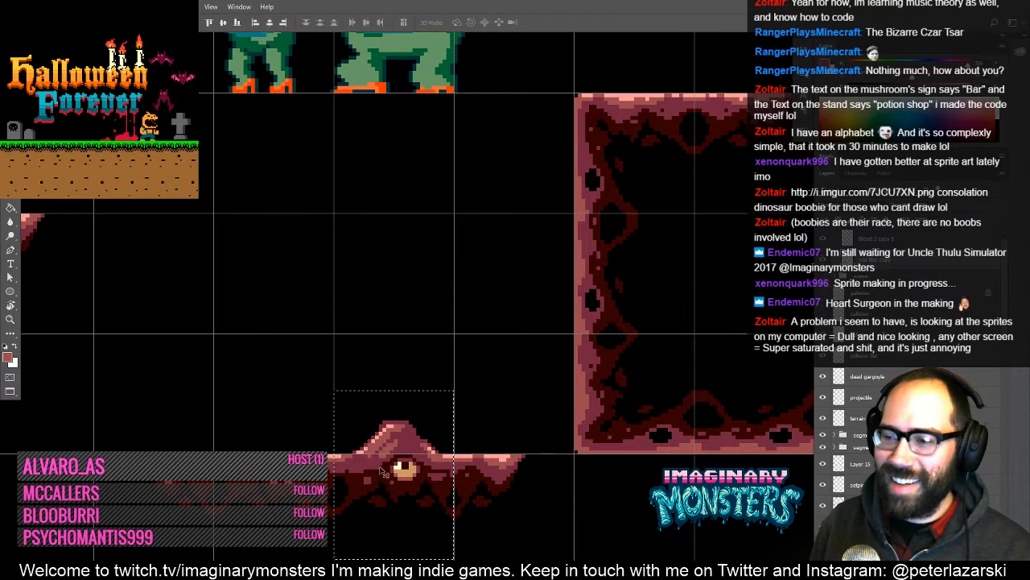
drag(383, 471, 389, 348)
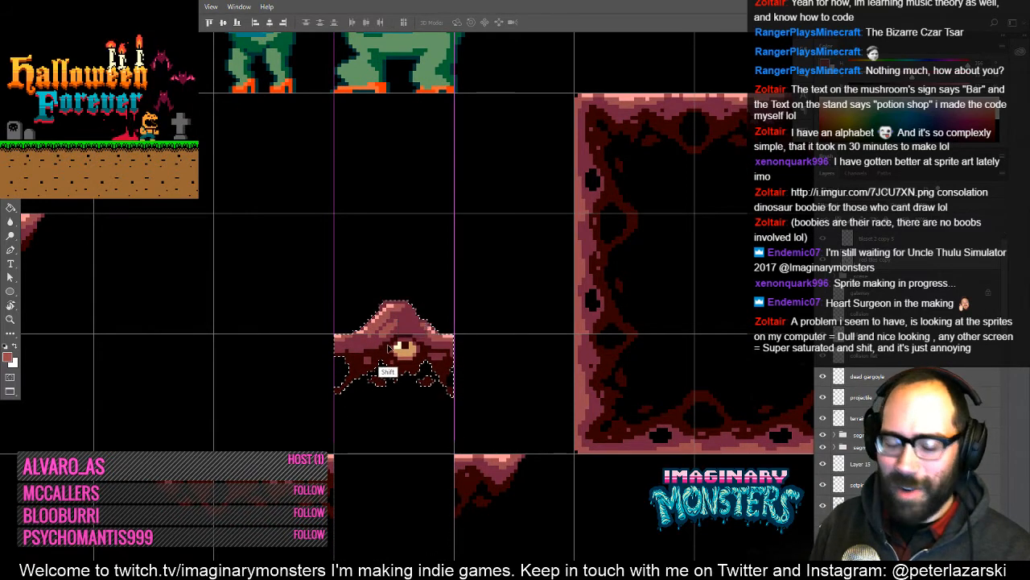
key(ctrl+d)
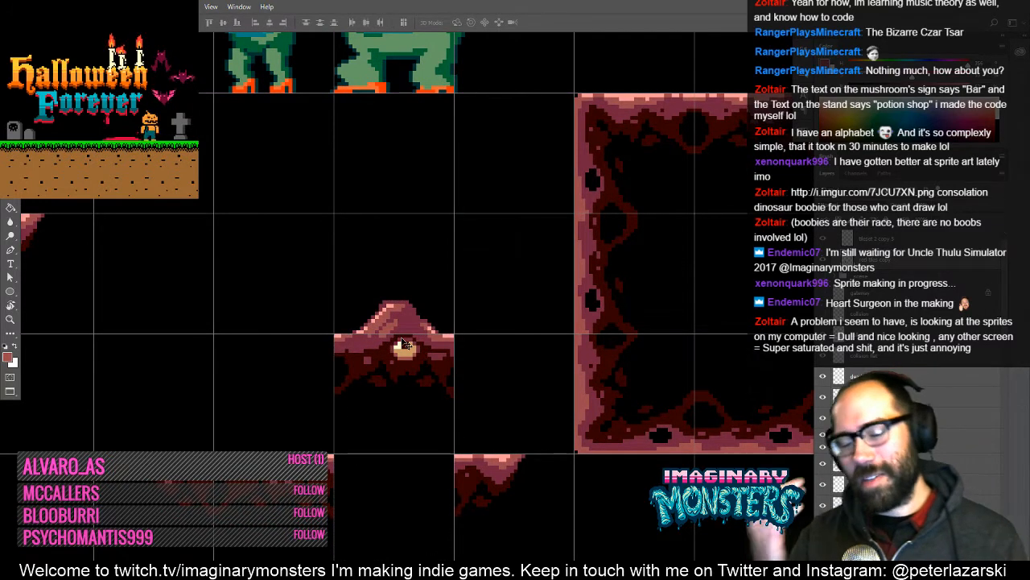
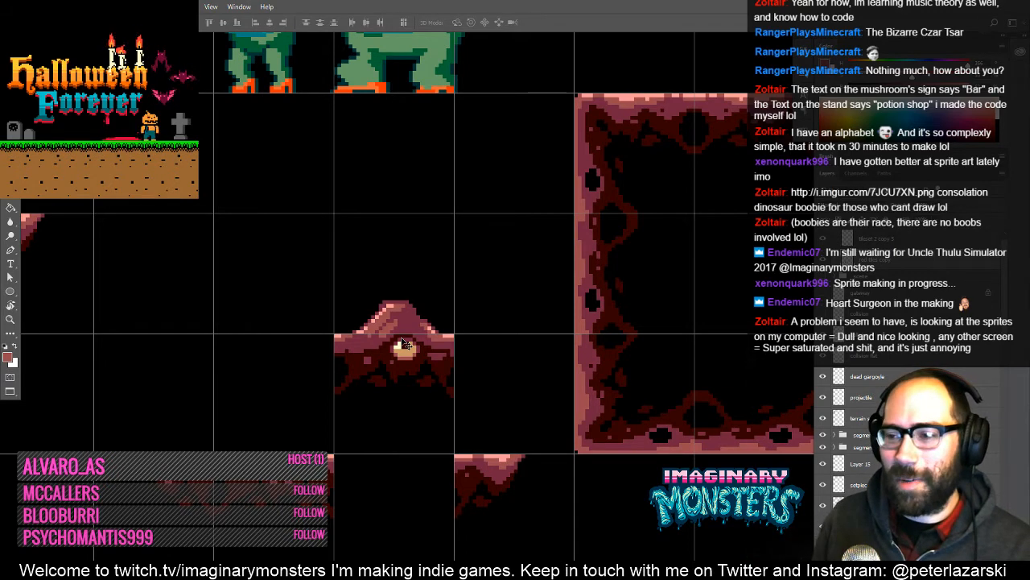
drag(417, 323, 471, 343)
key(ctrl+space)
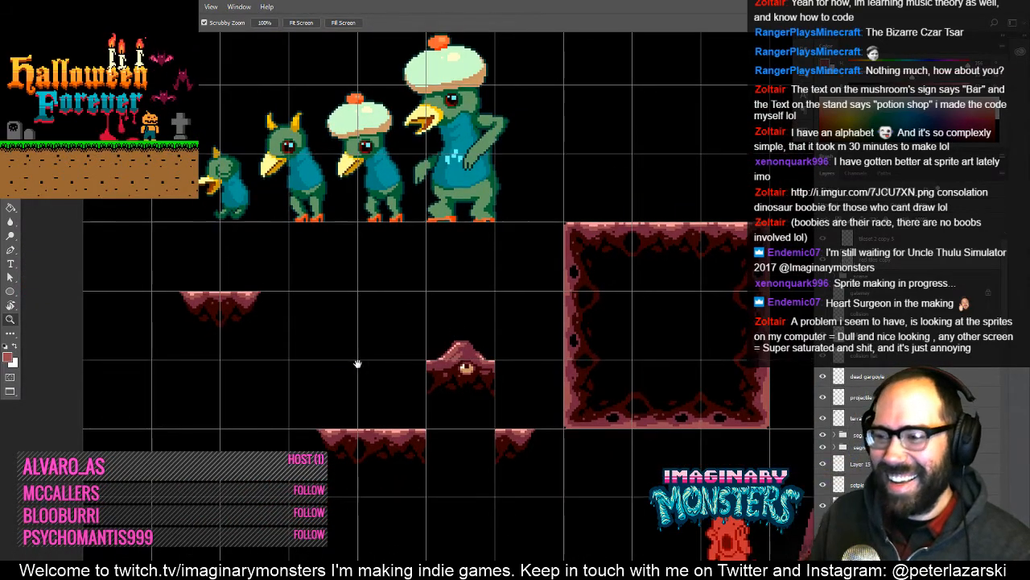
key(space)
drag(401, 362, 327, 368)
key(m)
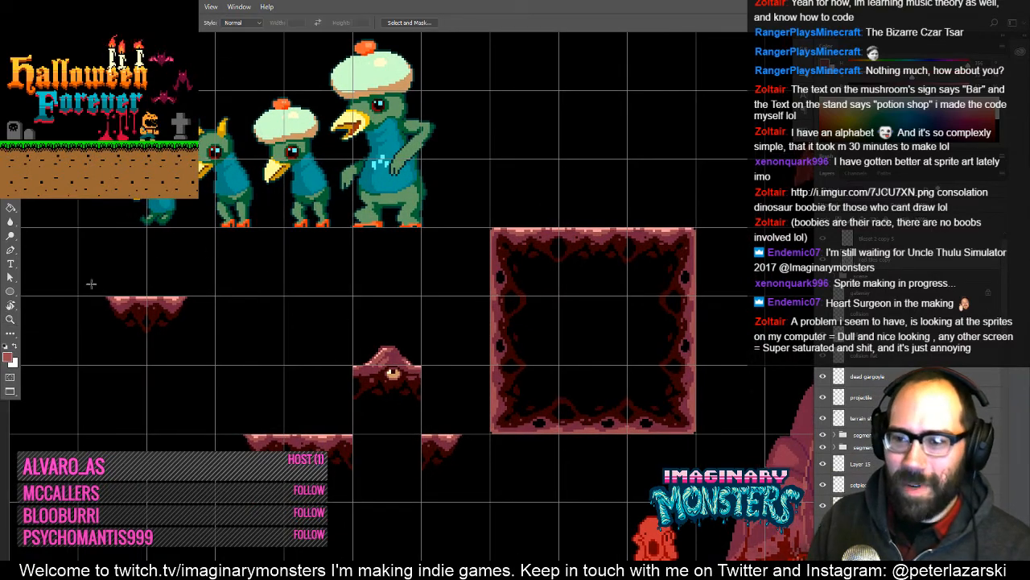
drag(91, 280, 240, 379)
key(z)
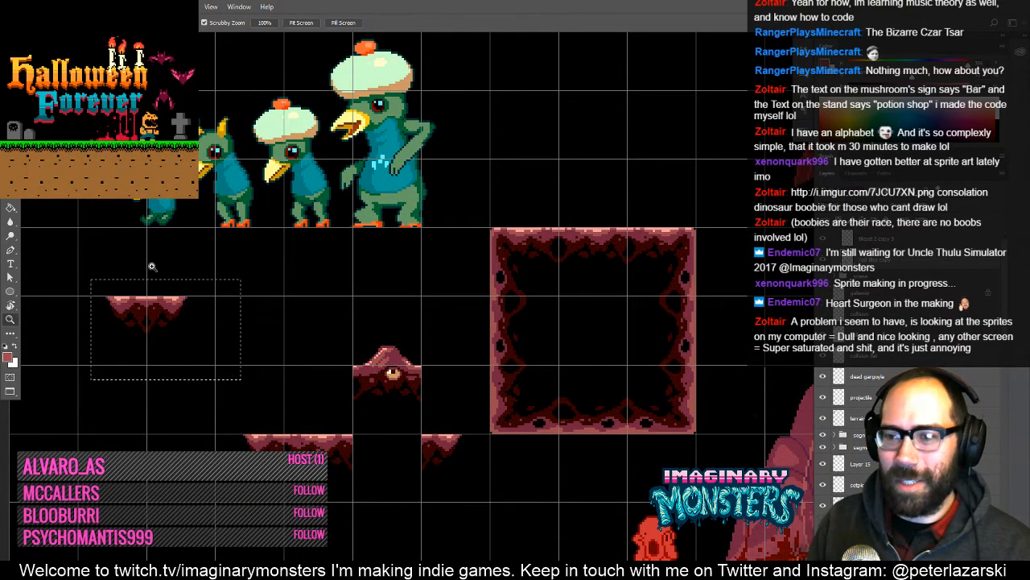
key(ctrl+d)
- Pick bright green from the swatches and paint a small square marker at a grid corner, above and to the left of the small ledge
click(153, 268)
key(space)
drag(179, 301, 316, 352)
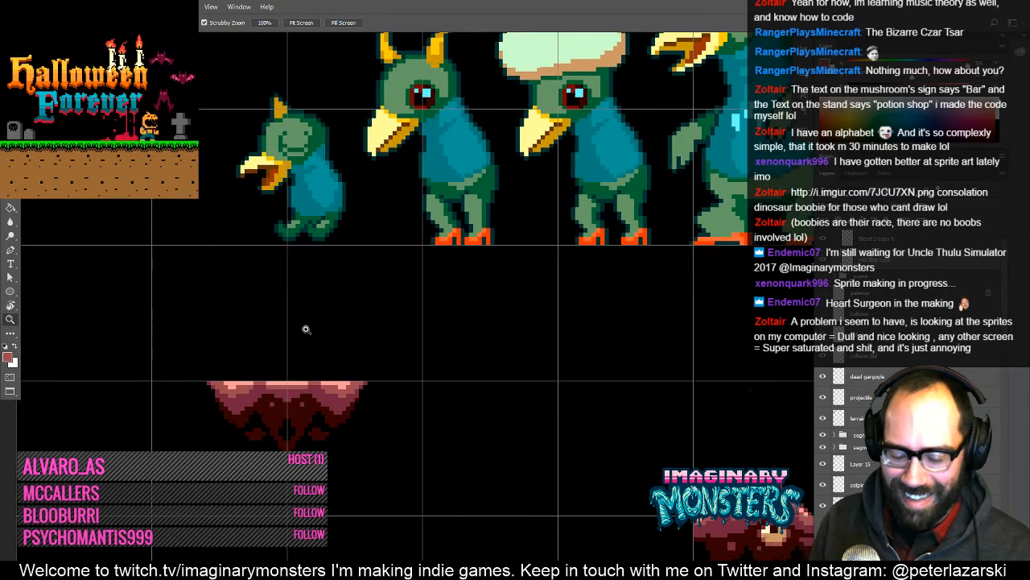
key(b)
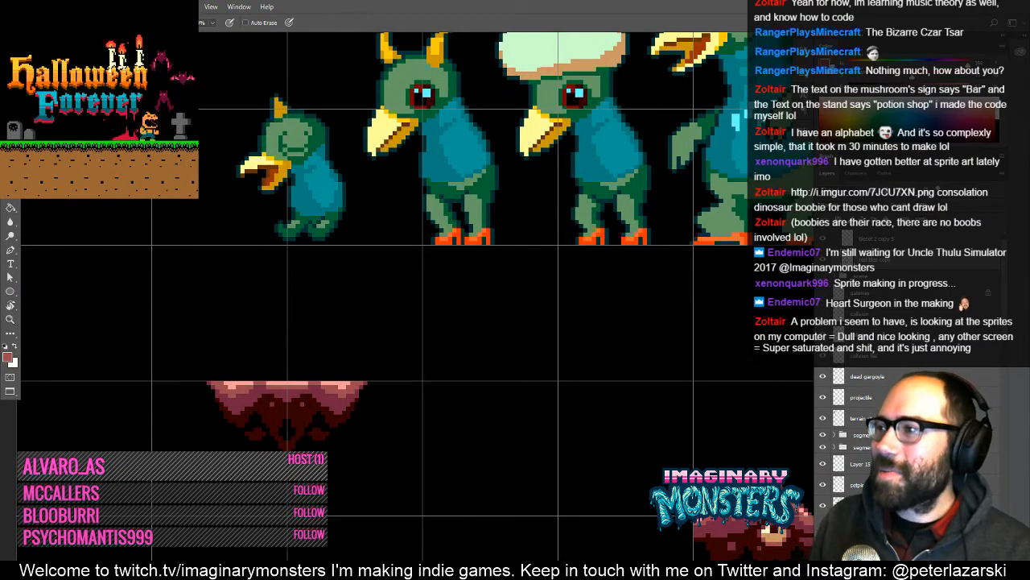
click(803, 128)
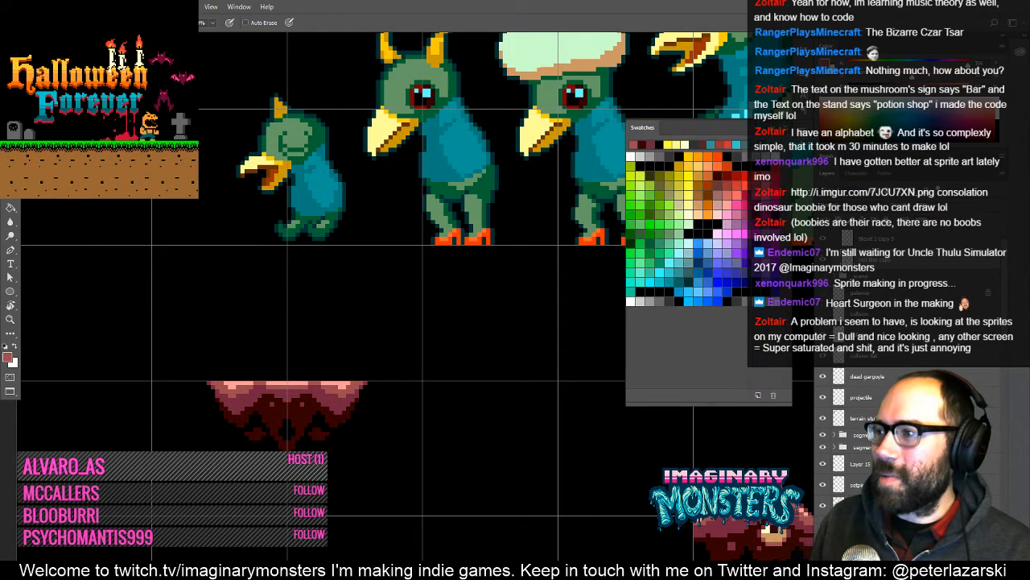
click(666, 206)
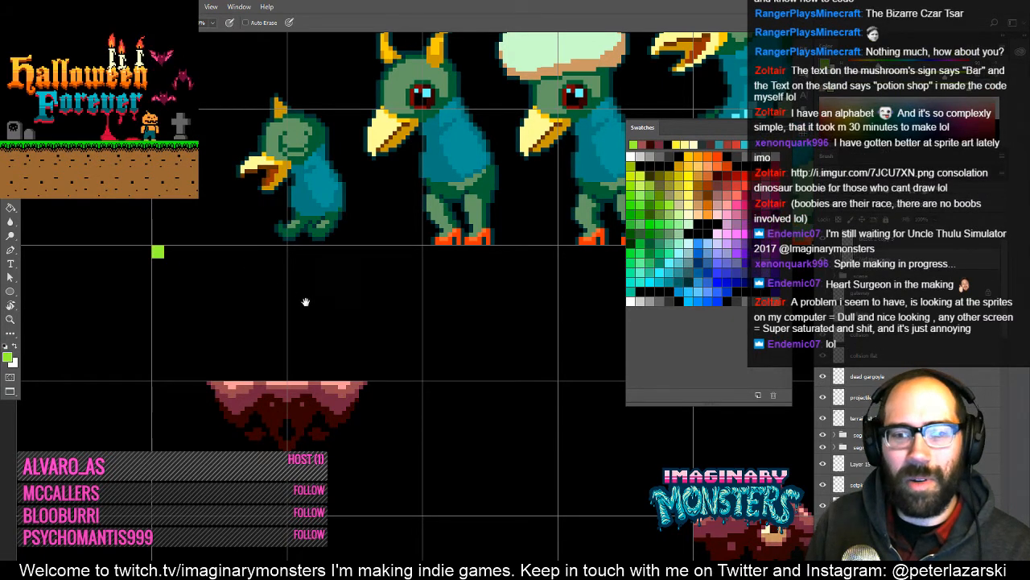
drag(305, 302, 191, 313)
key(m)
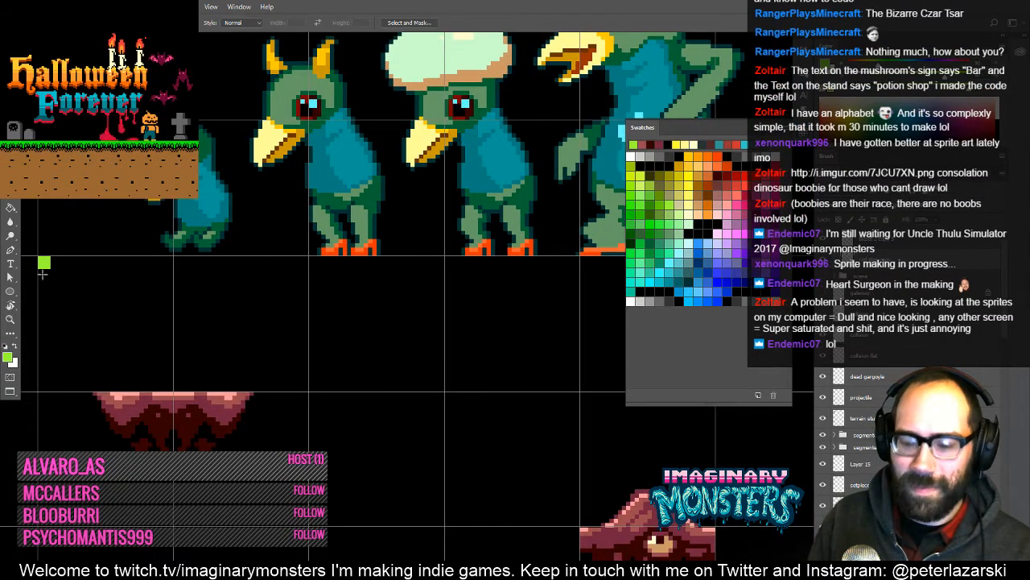
key(b)
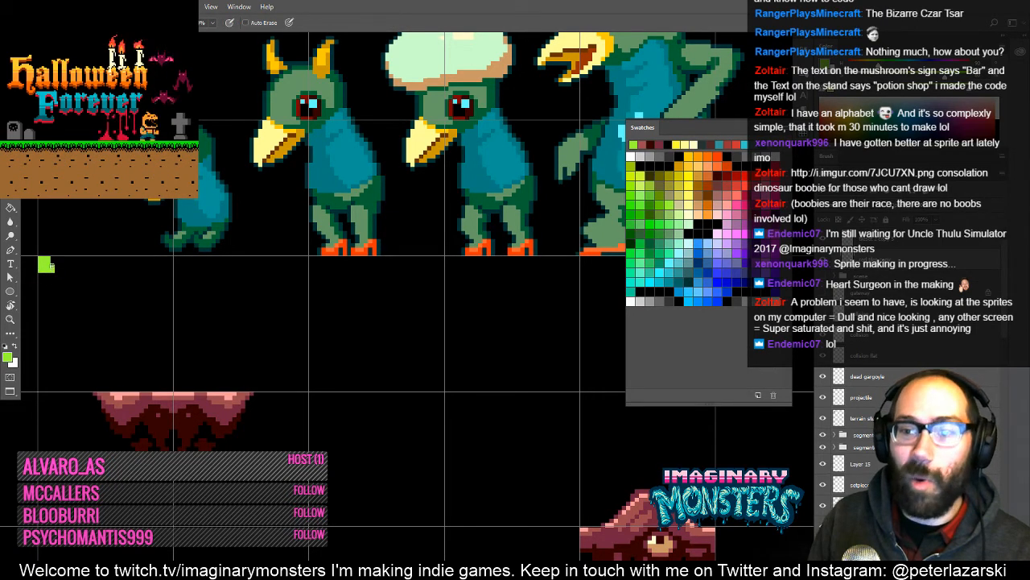
- Select the small ledge together with the green marker, move them two tiles right and one tile down, level with the eye platform, and deselect
key(z)
alt+click(115, 278)
alt+click(115, 279)
alt+click(115, 279)
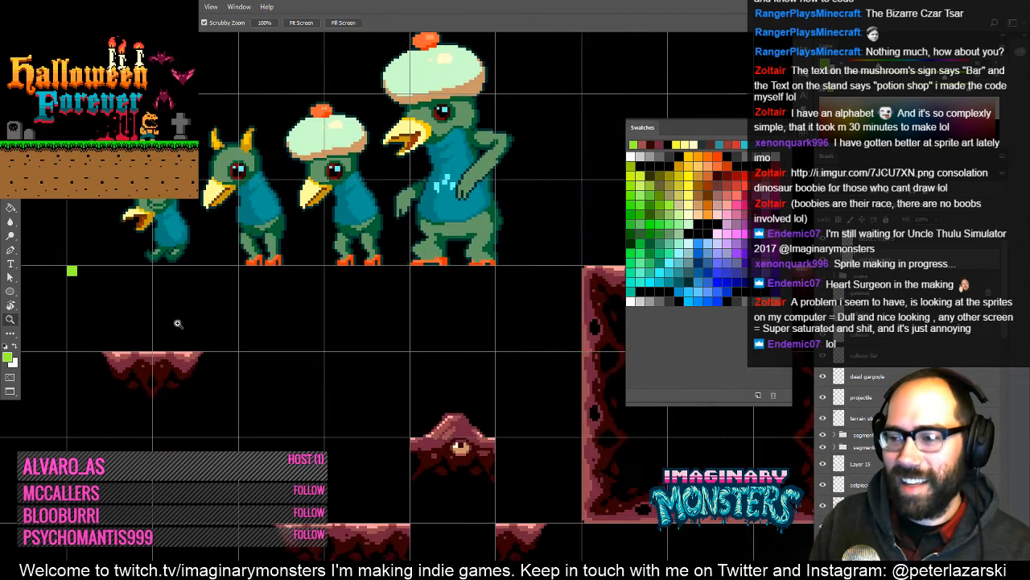
drag(278, 366, 260, 334)
key(m)
drag(39, 220, 222, 392)
key(v)
drag(175, 317, 333, 412)
key(ctrl+d)
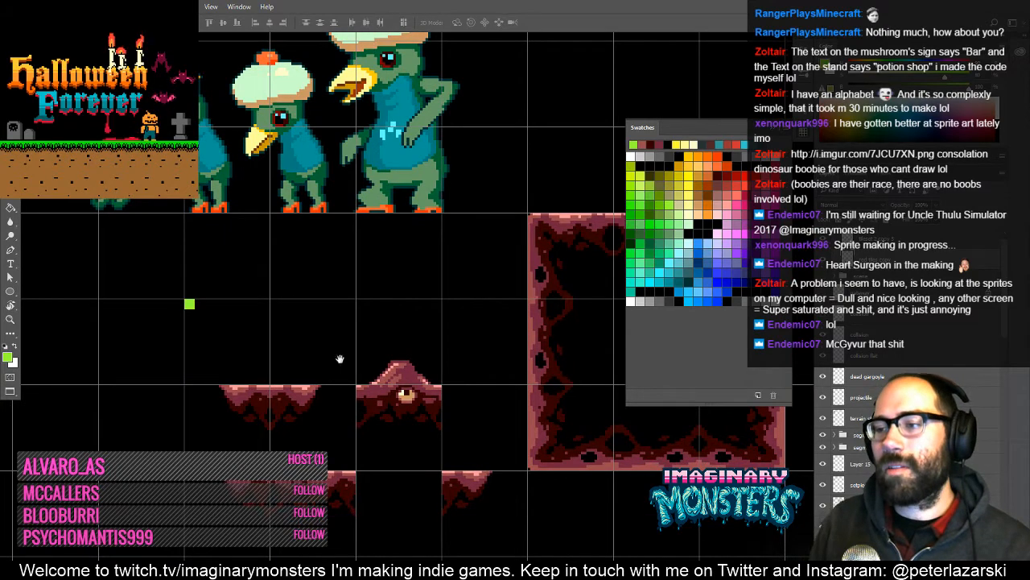
- Select the leftover platform pieces in the row below the small ledge and eye platform, hide the grid, and delete them
drag(296, 357, 232, 322)
drag(390, 379, 346, 384)
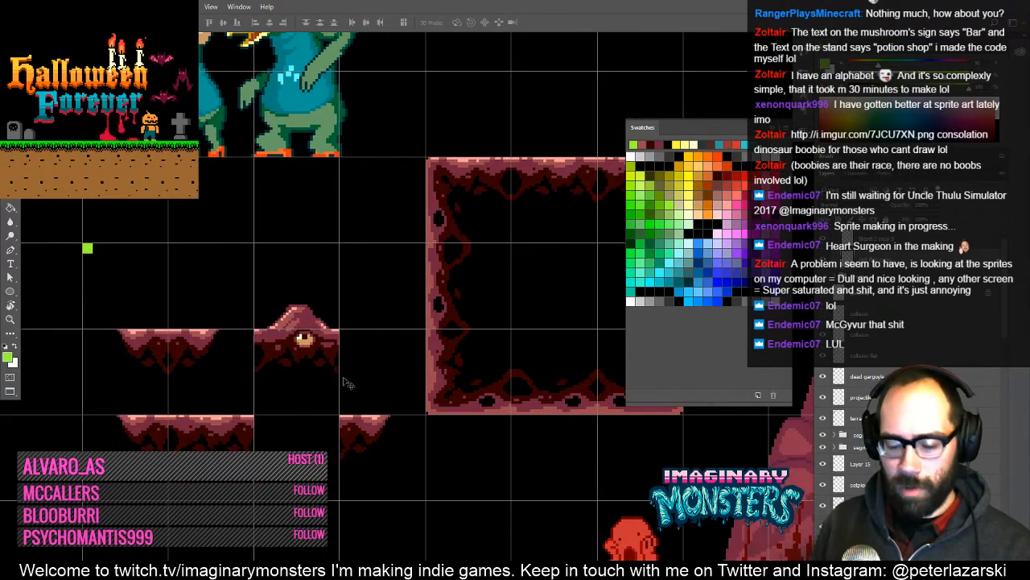
key(m)
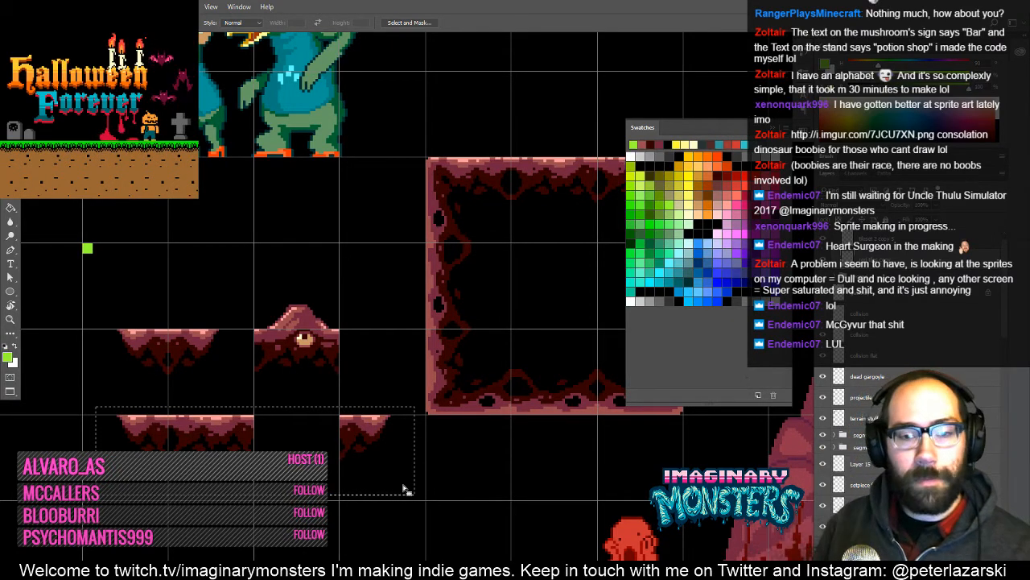
drag(386, 377, 413, 338)
key(ctrl+apostrophe)
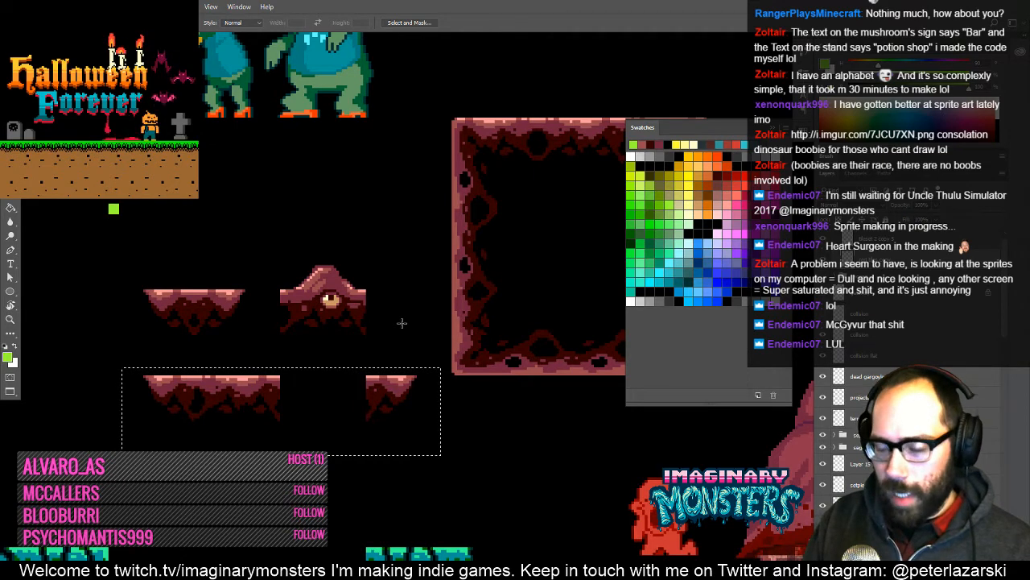
key(Delete)
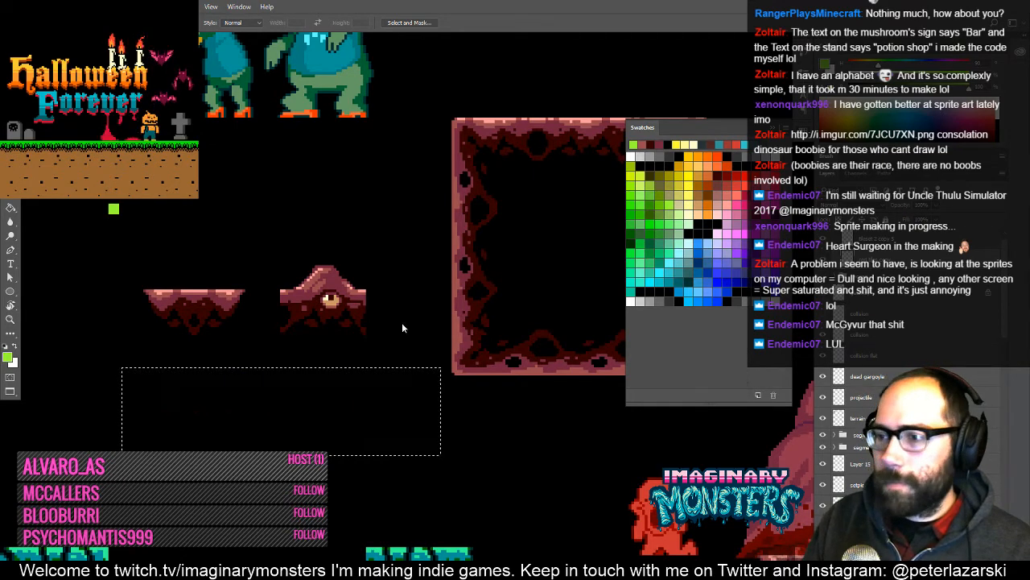
- Undo the deletion of the leftover platform row to compare, delete the pieces again, and clear the selection
drag(457, 262, 306, 334)
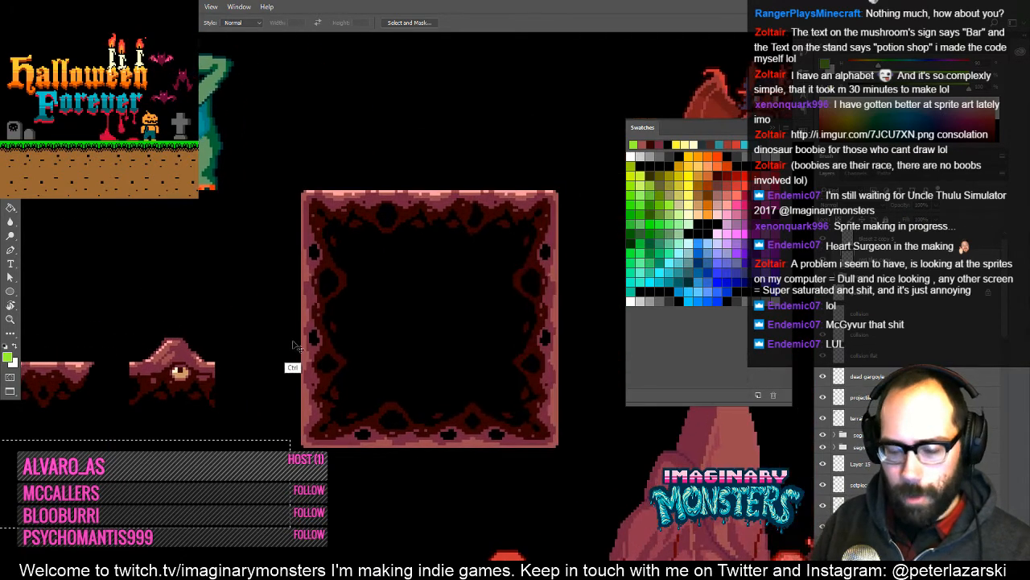
key(ctrl+alt+z)
drag(281, 388, 352, 398)
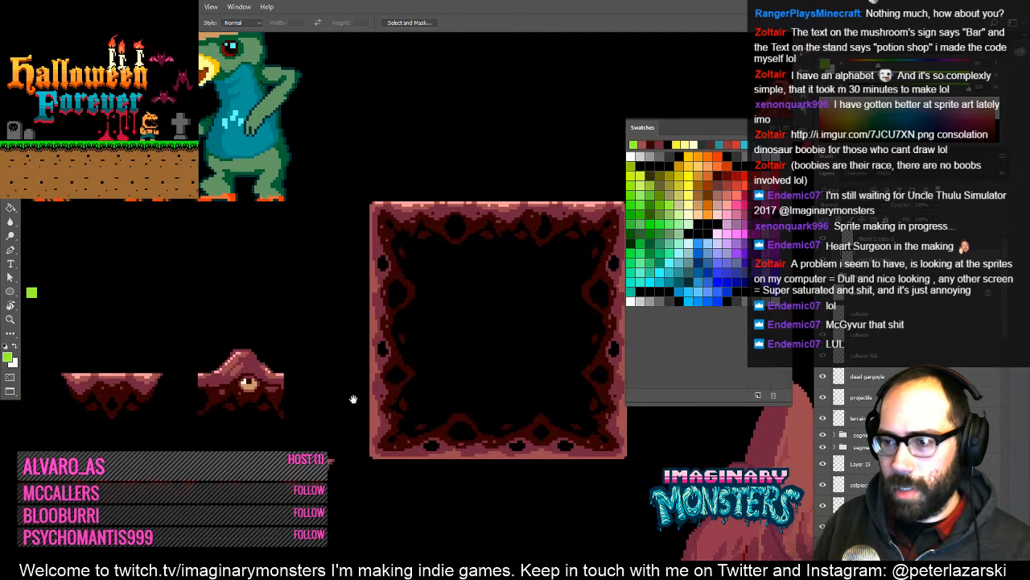
drag(440, 452, 414, 414)
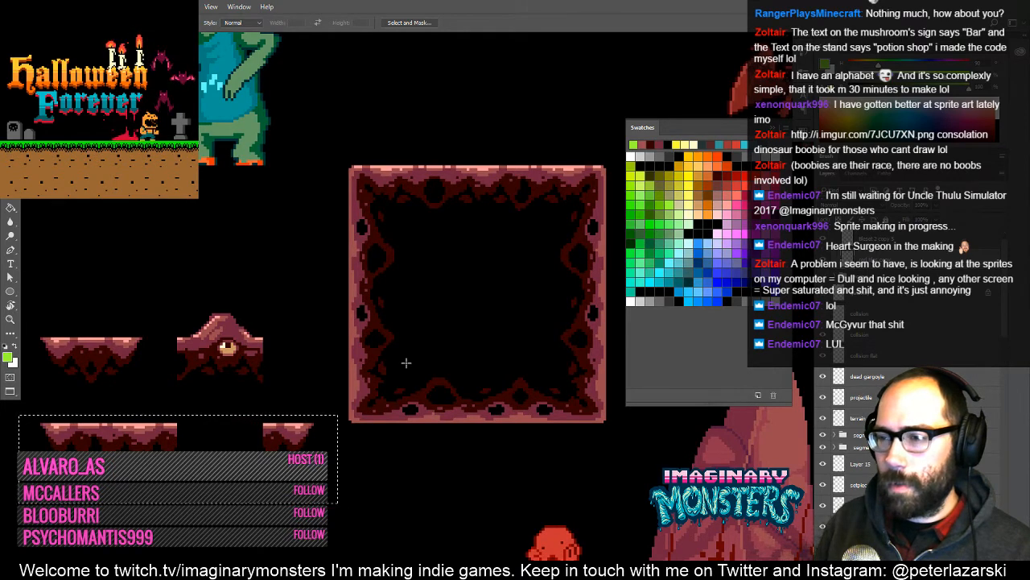
drag(407, 360, 424, 401)
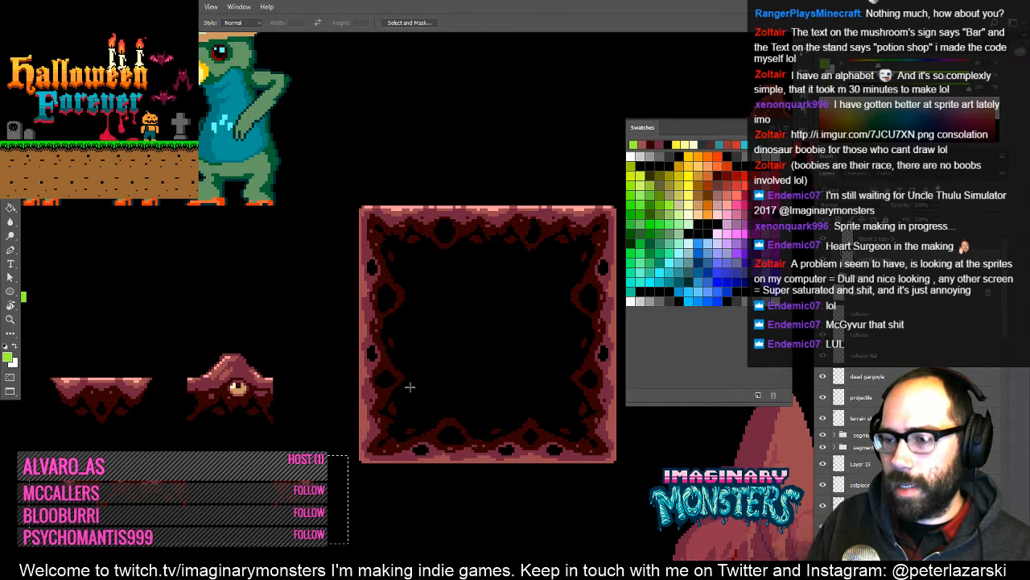
drag(306, 362, 423, 400)
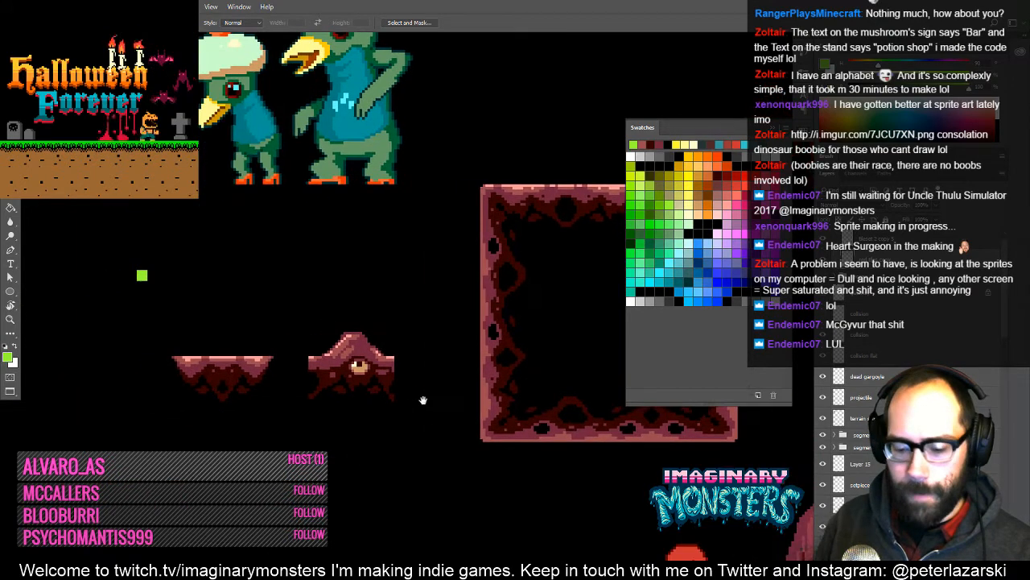
key(ctrl+d)
- Examine the closed frame and the two remaining platform pieces against the surrounding sprites on the sheet
drag(378, 373, 480, 364)
key(ctrl+minus)
key(ctrl+minus)
key(ctrl+minus)
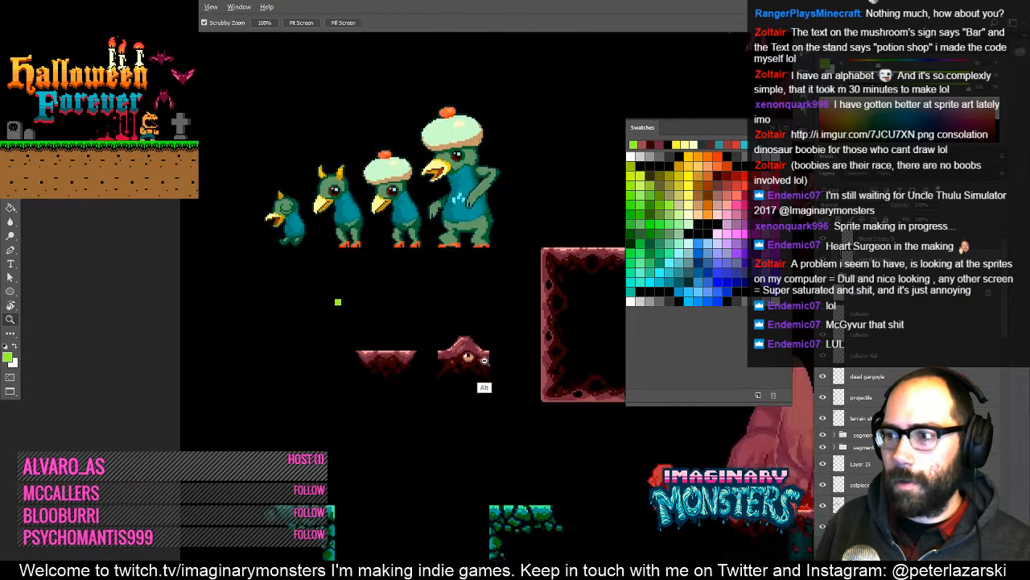
key(v)
drag(526, 331, 464, 387)
key(ctrl+z)
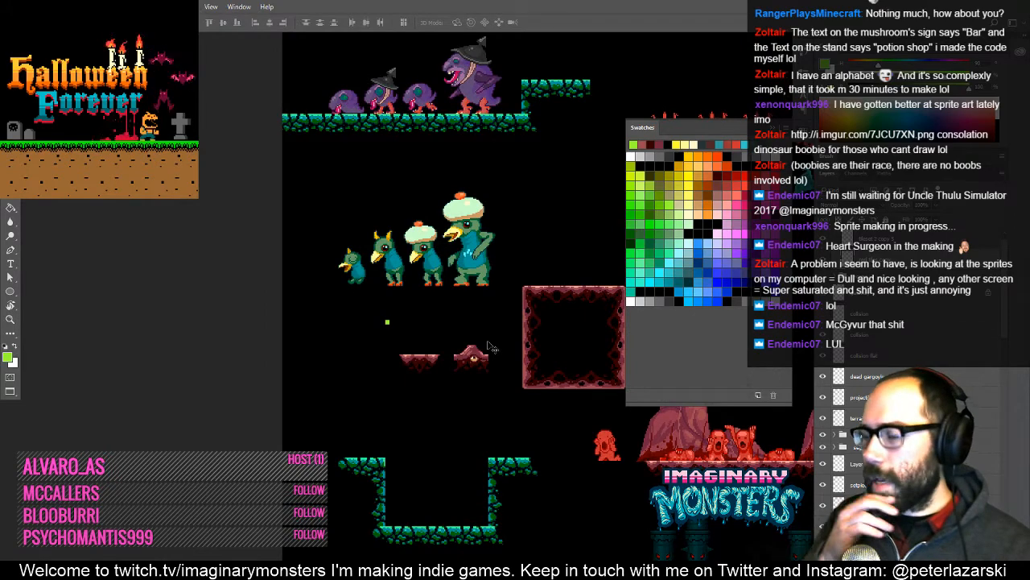
key(z)
drag(558, 346, 458, 372)
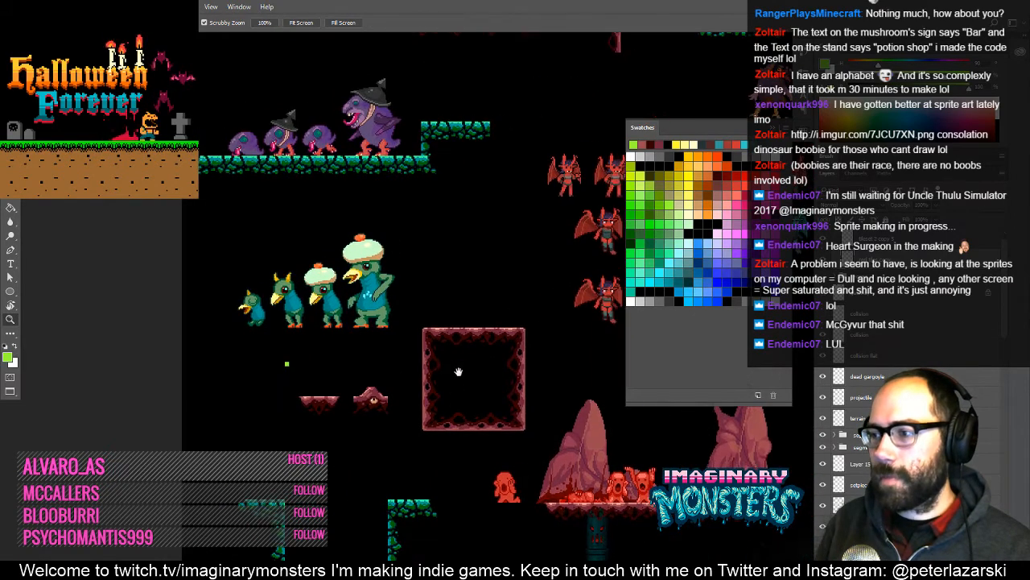
click(510, 352)
click(513, 356)
click(513, 356)
drag(400, 407, 507, 364)
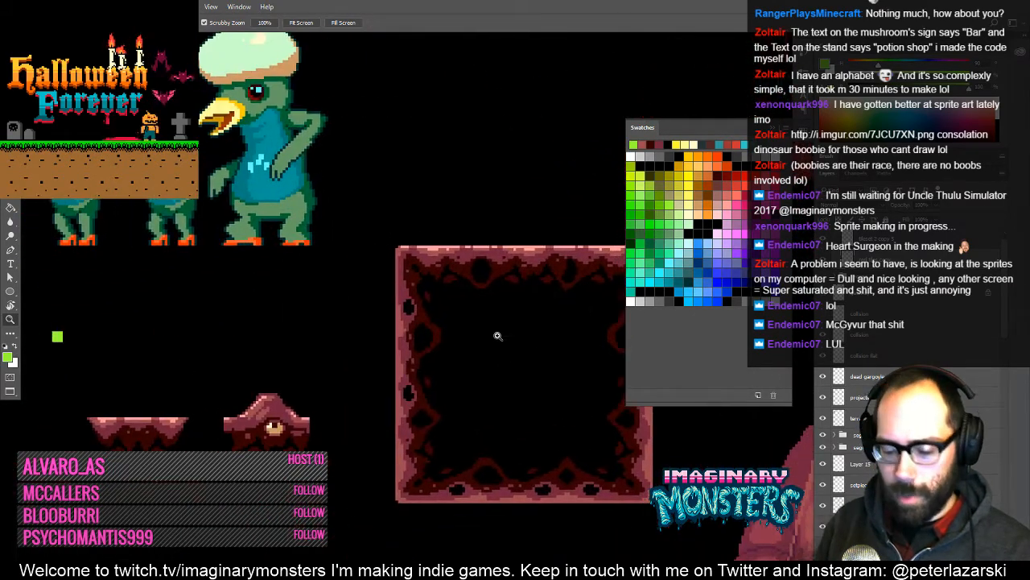
- Show the grid, select the closed frame, move it seven tiles left so its outer edge meets the green marker, and deselect
key(m)
drag(180, 361, 317, 356)
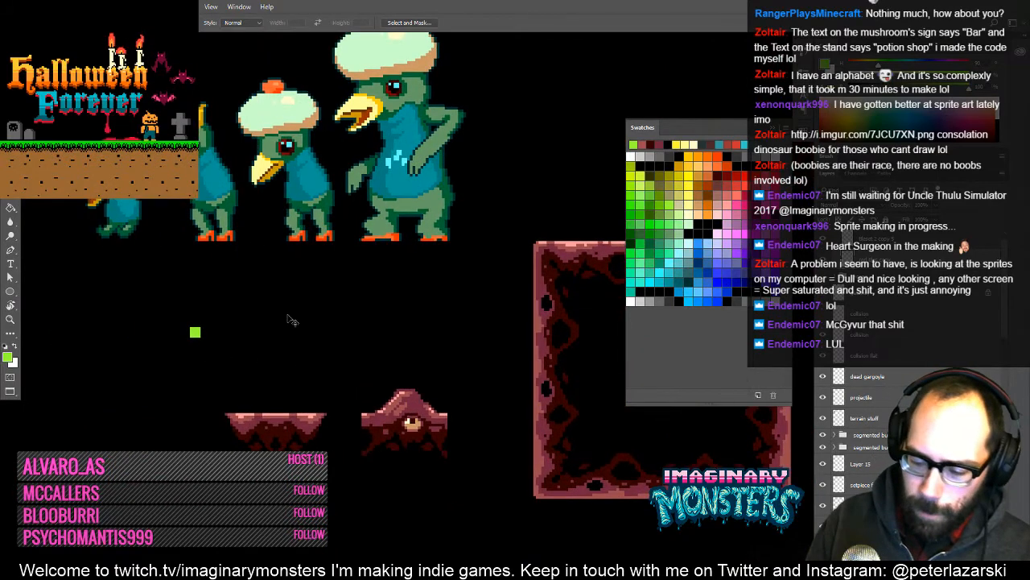
key(ctrl+apostrophe)
drag(151, 303, 805, 418)
key(ctrl+d)
drag(770, 476, 493, 489)
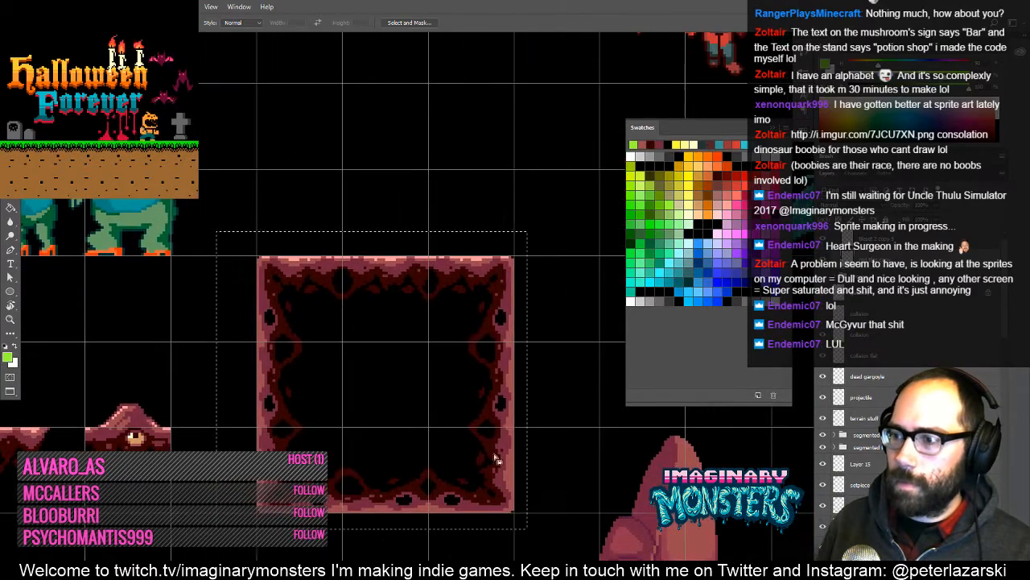
key(v)
drag(509, 423, 184, 440)
drag(259, 434, 598, 417)
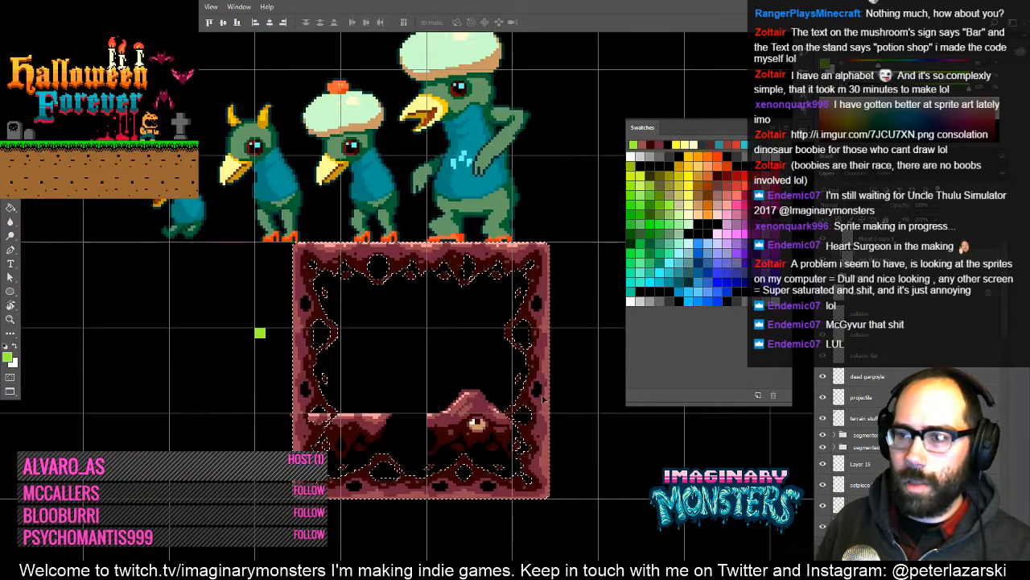
drag(486, 445, 258, 446)
drag(264, 382, 389, 390)
key(ctrl+d)
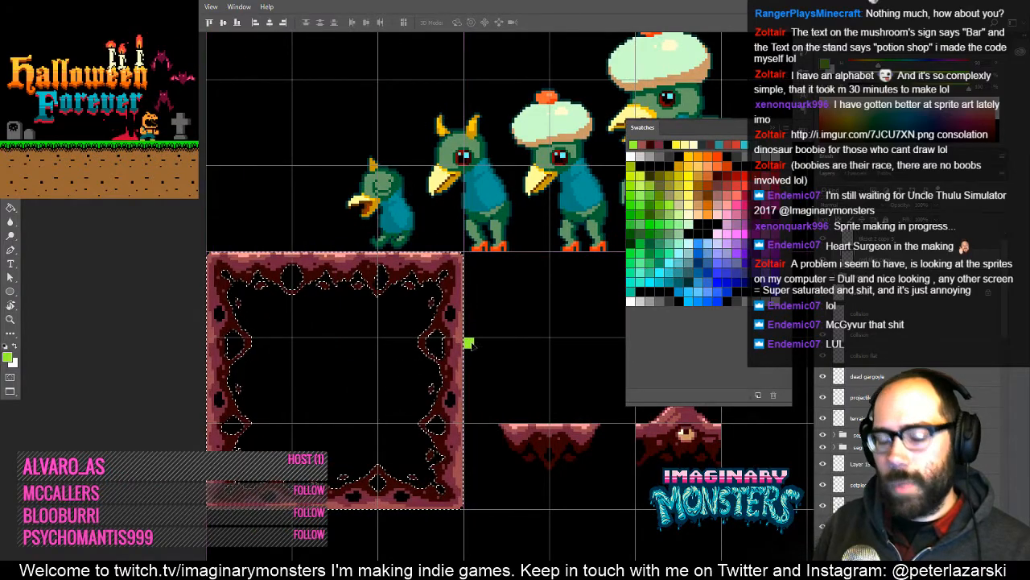
- Select the green marker and move it one tile up, beside the frame's top-right corner, and clear the selection
drag(548, 352, 345, 369)
key(m)
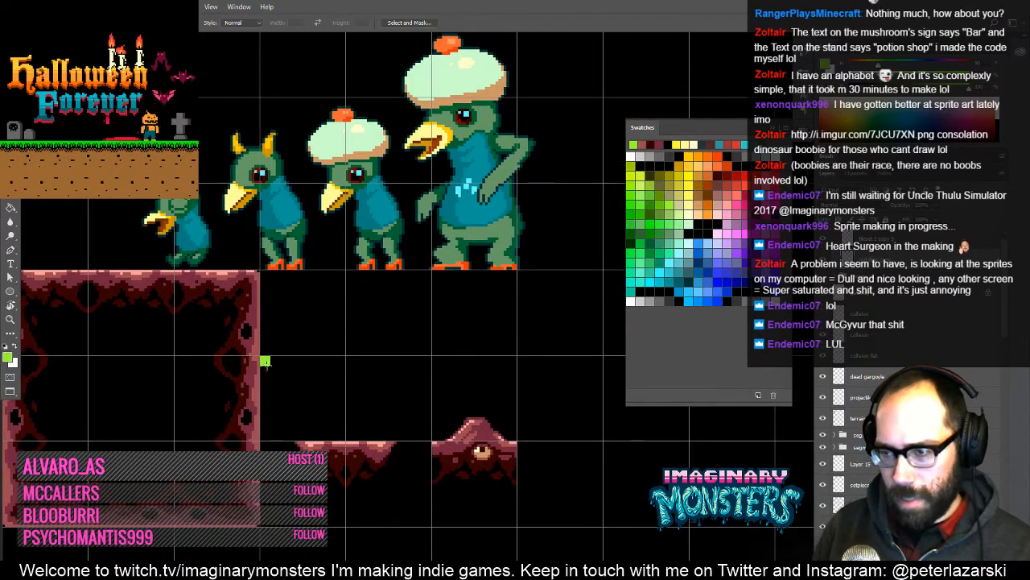
drag(262, 348, 305, 400)
key(v)
drag(266, 364, 395, 512)
key(ctrl+d)
- Select the small ledge, move it two tiles straight up, level with the frame's top edge, and clear the selection
key(m)
key(v)
mouse_move(358, 456)
mouse_down()
mouse_move(353, 300)
mouse_move(364, 292)
mouse_up()
key(ctrl+d)
- Erase the green marker beside the frame's top-right corner and hide the grid
drag(295, 297, 306, 338)
ctrl+click(267, 311)
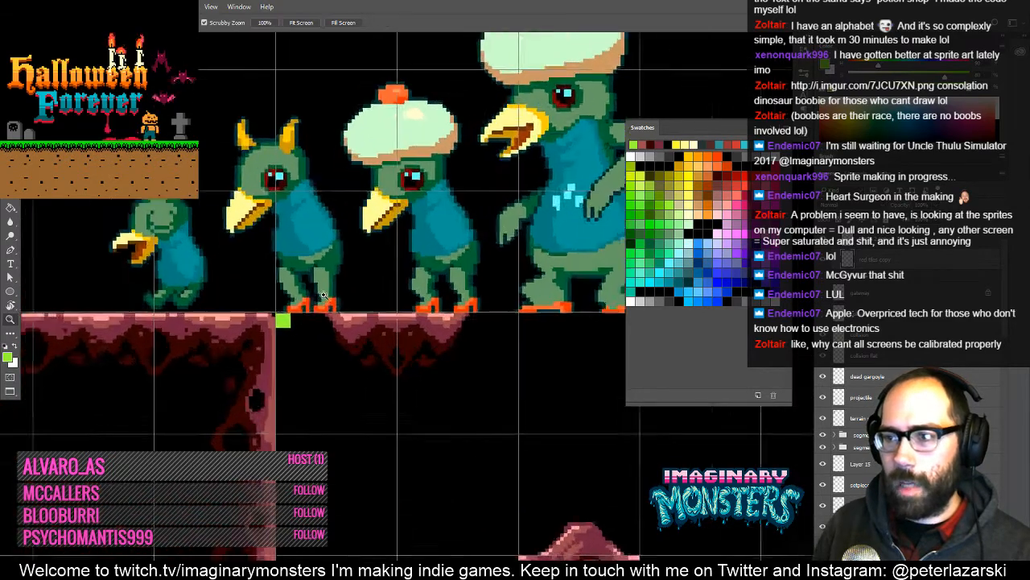
key(e)
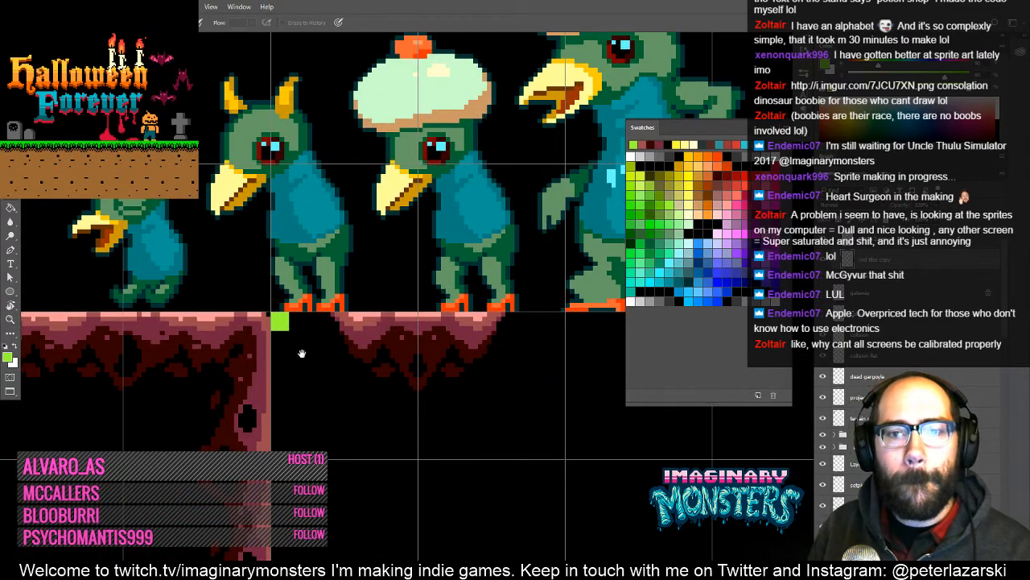
drag(302, 353, 295, 360)
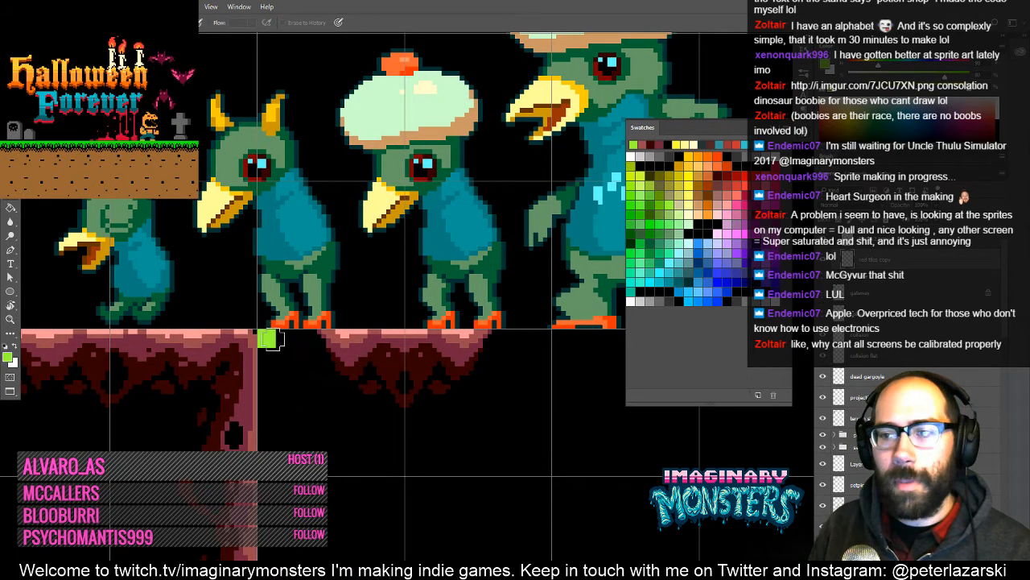
drag(268, 333, 273, 355)
key(z)
drag(325, 397, 298, 366)
key(ctrl+h)
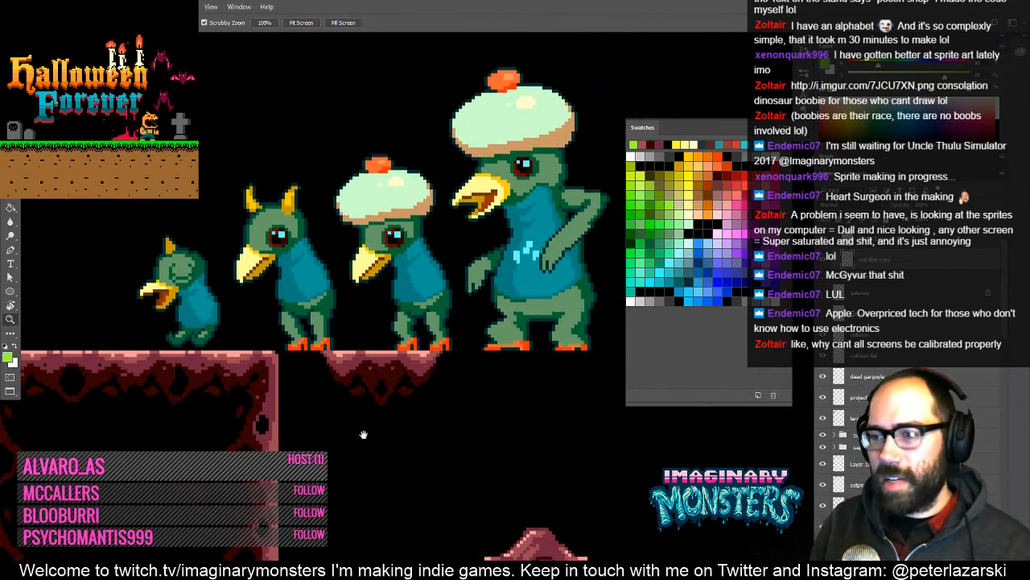
- Shift all the red platform tiles together about a third of a tile right, keeping them level beneath the bird sprites
drag(422, 478, 355, 359)
alt+click(358, 339)
click(355, 320)
drag(335, 322, 312, 384)
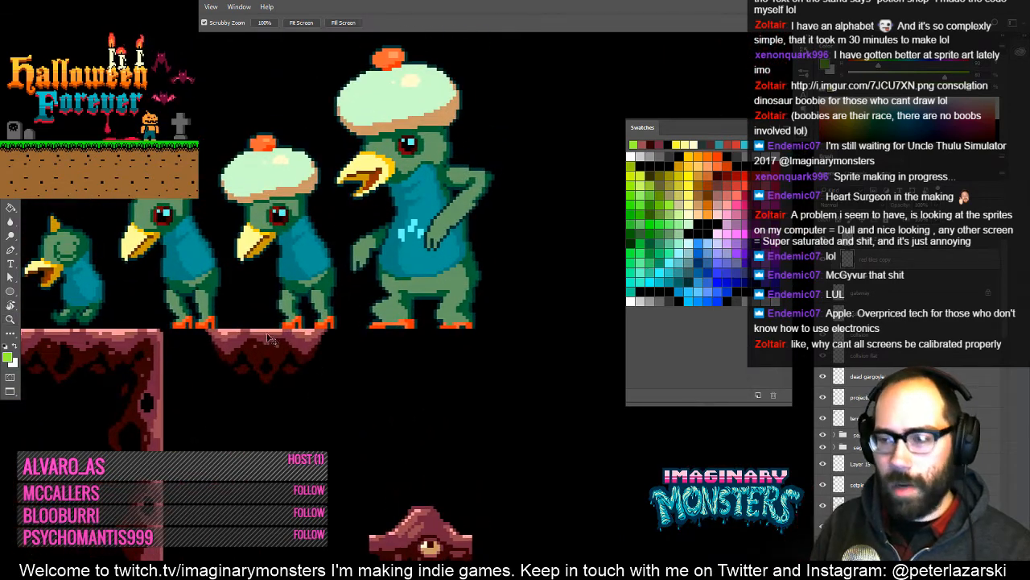
key(v)
drag(297, 343, 339, 342)
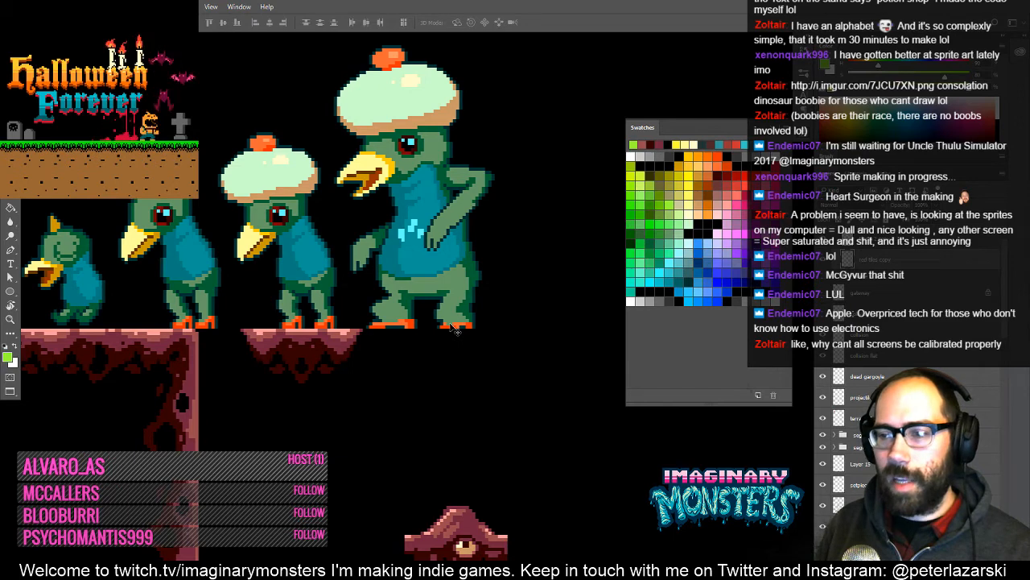
drag(325, 336, 462, 412)
key(ctrl+z)
drag(384, 413, 476, 329)
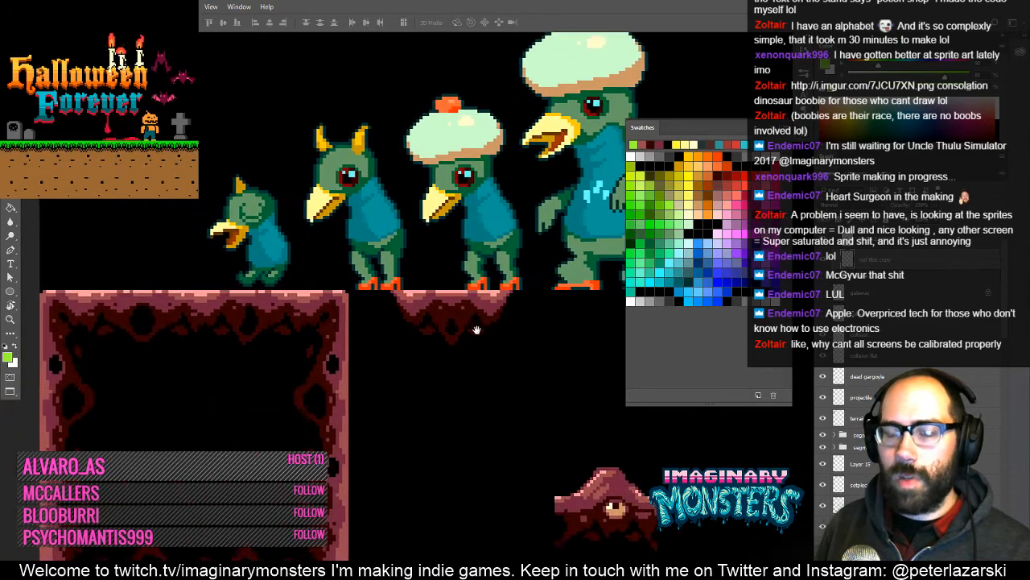
key(z)
alt+click(507, 389)
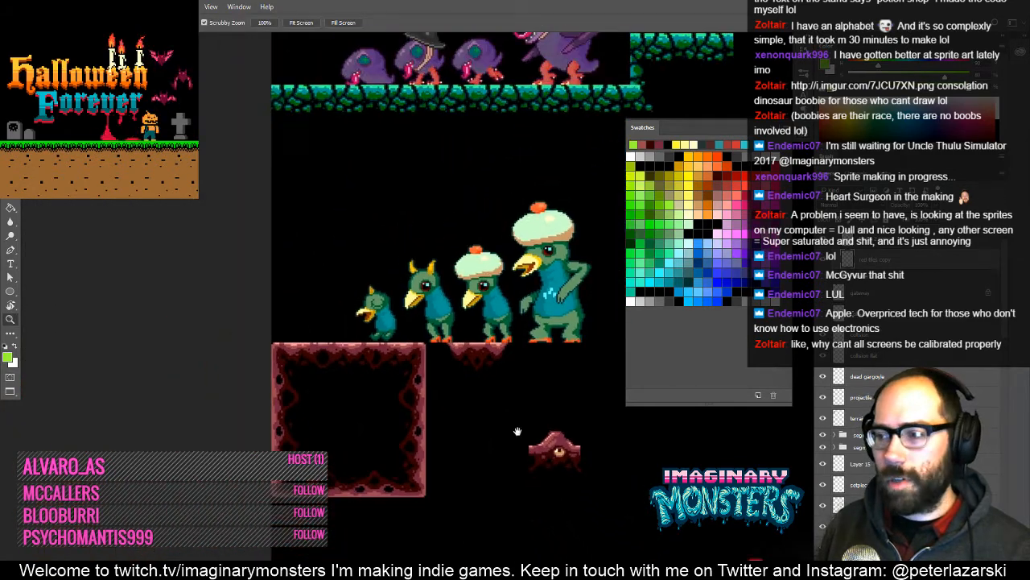
drag(518, 430, 345, 426)
click(396, 442)
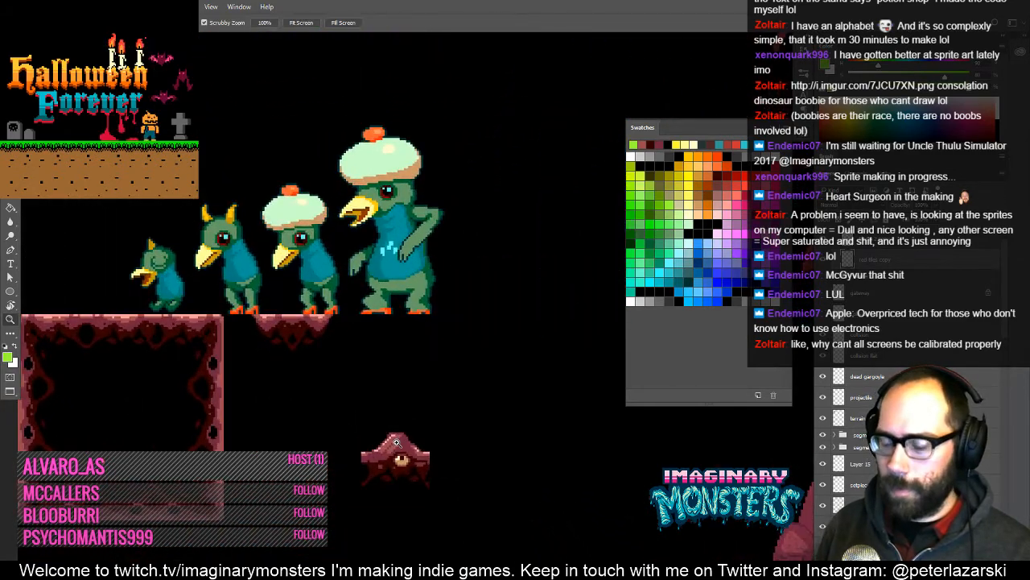
- Show the grid, then move the red eye mound tile two tiles left and one tile up, against the frame's right side
key(ctrl+apostrophe)
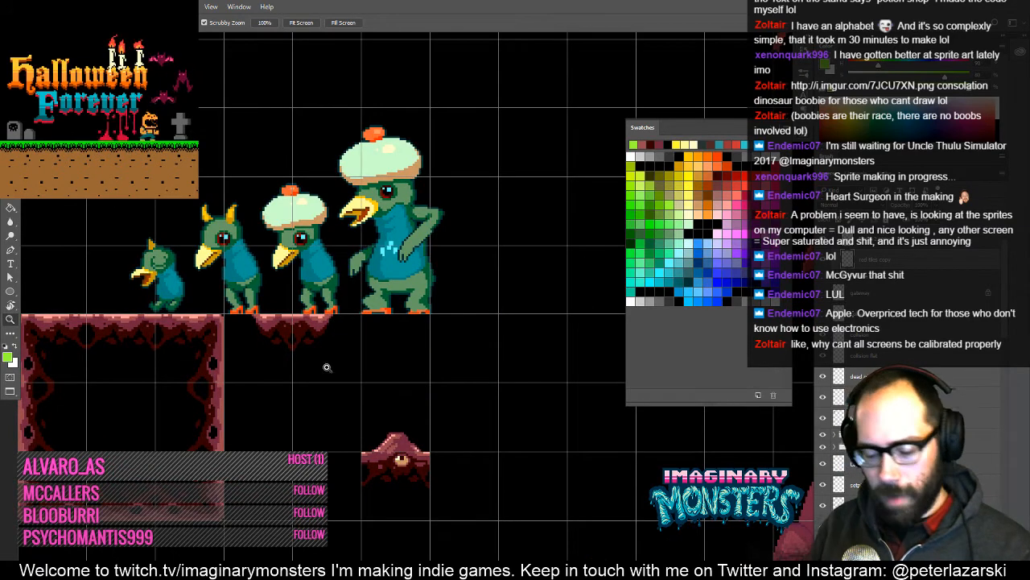
key(m)
drag(351, 417, 479, 498)
drag(438, 496, 320, 495)
key(v)
drag(253, 499, 252, 443)
key(ctrl+d)
- Duplicate the eye mound tile one tile to the right so the copy sits flush against the original
key(z)
click(262, 386)
drag(256, 394, 308, 410)
key(v)
key(ctrl+d)
key(z)
click(259, 389)
click(258, 390)
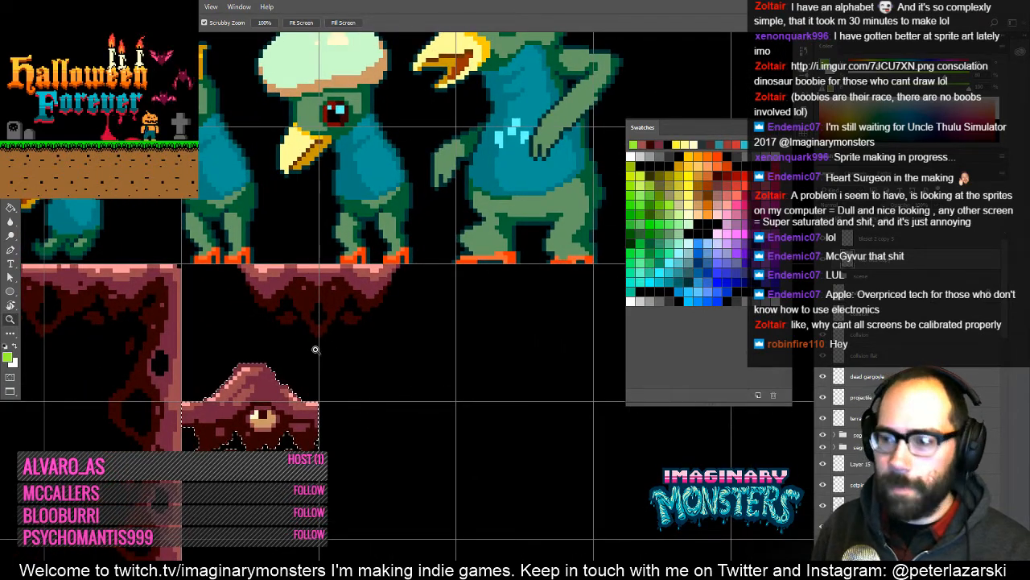
key(v)
drag(250, 408, 405, 407)
key(z)
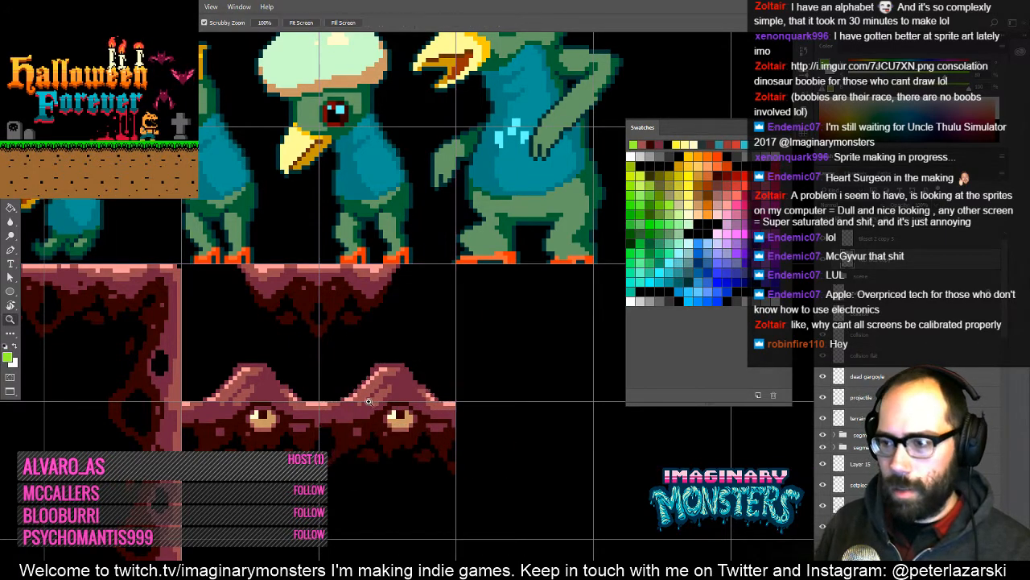
- Erase the peak of the copied mound to make it lower and flatter than the original
click(373, 402)
key(b)
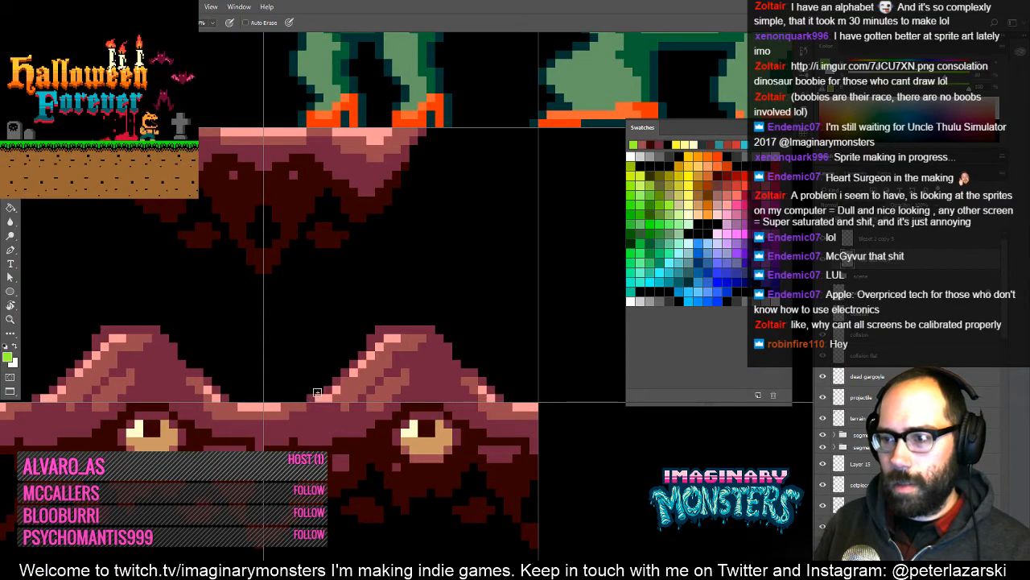
alt+click(326, 391)
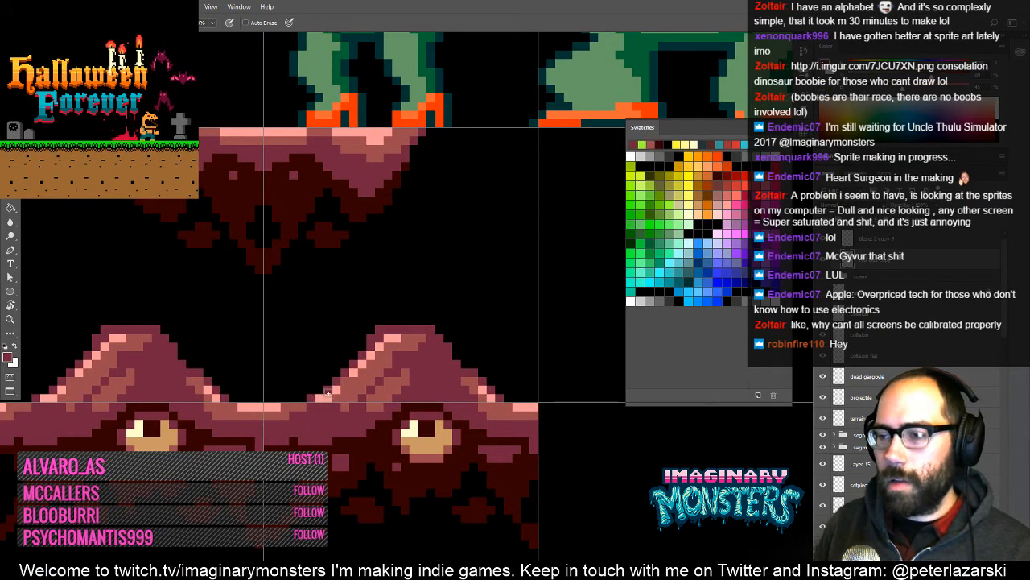
key(e)
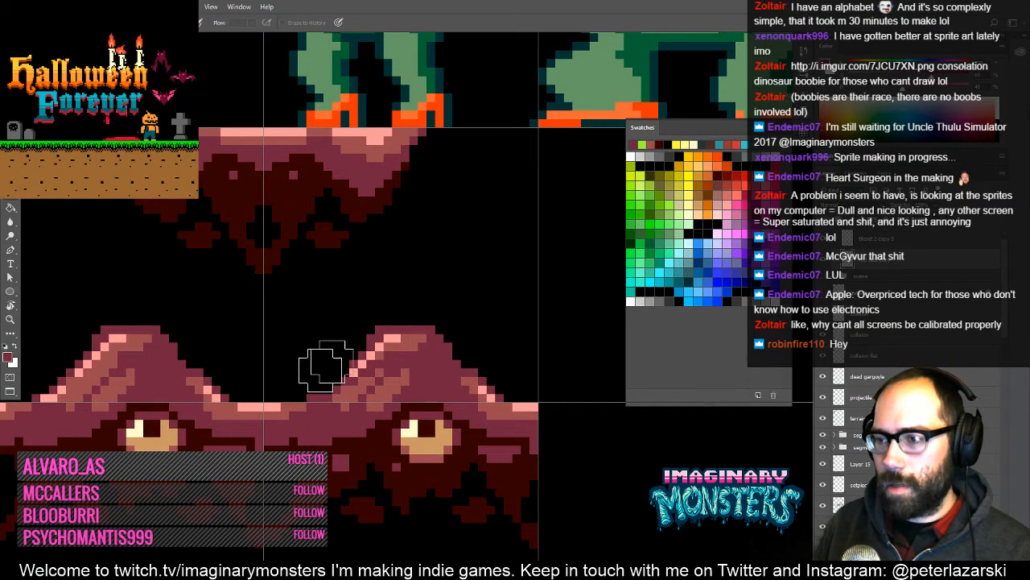
mouse_move(335, 351)
mouse_down()
mouse_move(395, 320)
mouse_move(343, 348)
mouse_move(375, 335)
mouse_move(483, 343)
mouse_up()
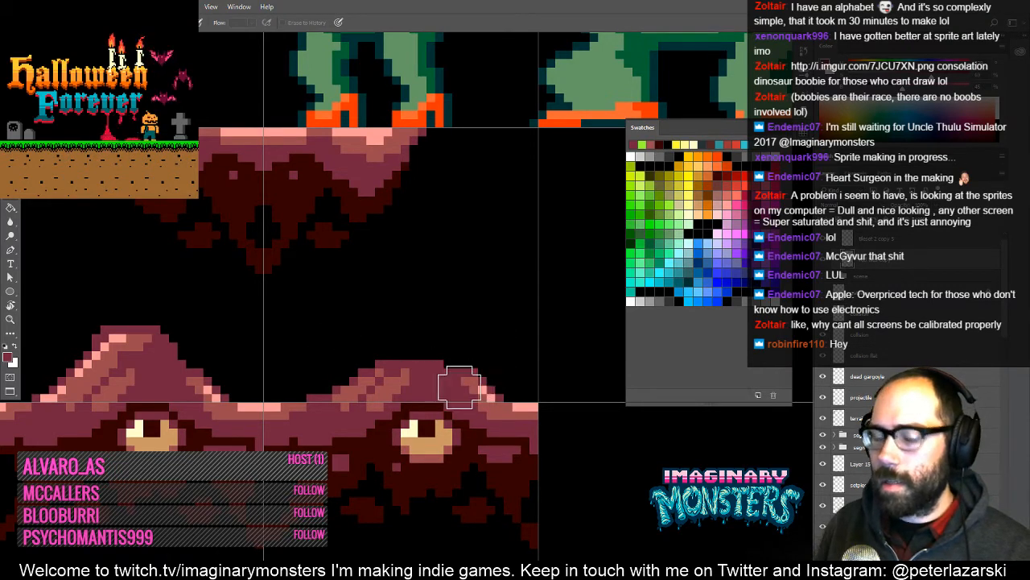
- Paint reddish eyelid pixels over the upper and lower parts of the copied mound's eye to make it half-closed
key(b)
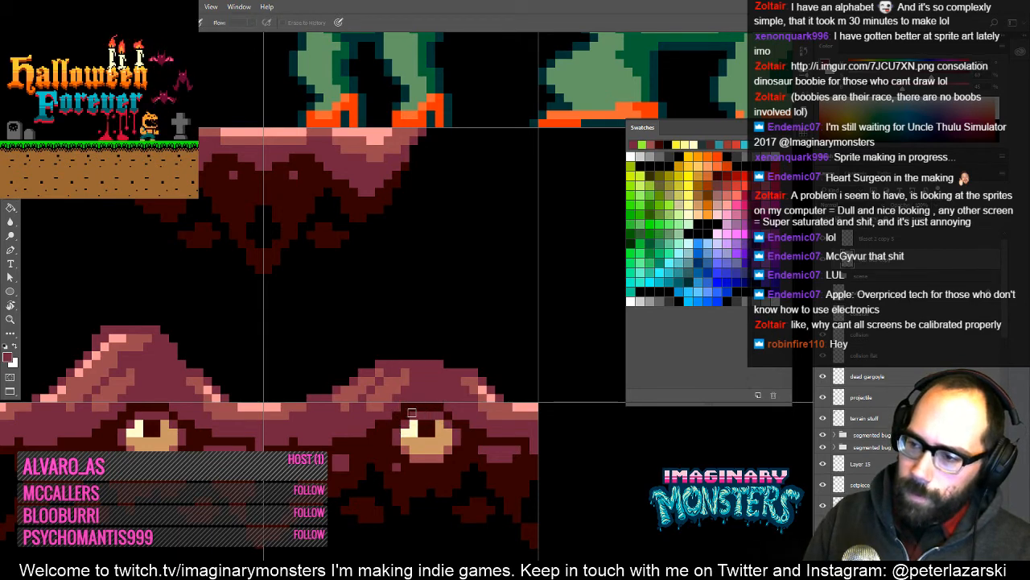
drag(411, 421, 442, 422)
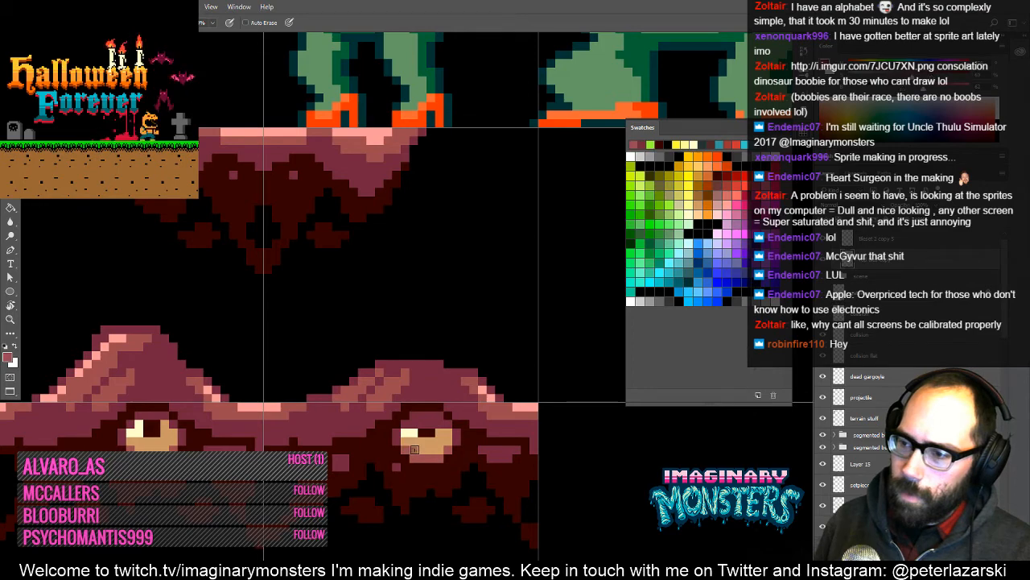
click(405, 443)
click(448, 443)
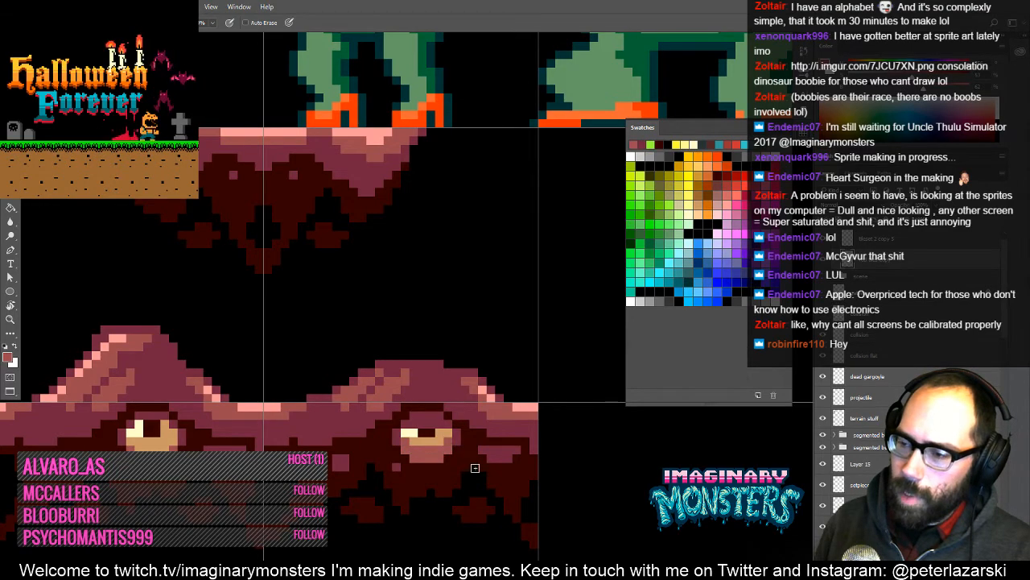
- Examine the two eye mounds together with the frame and bird sprites at a wider view
key(z)
alt+click(489, 448)
alt+click(490, 448)
alt+click(490, 448)
alt+click(490, 448)
alt+click(490, 449)
drag(508, 456, 392, 450)
key(b)
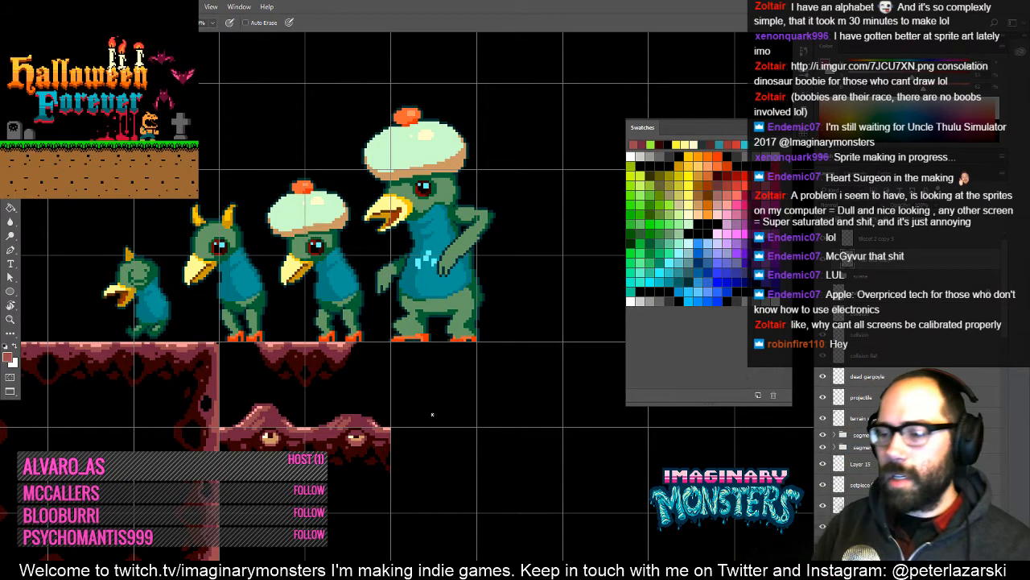
- Lasso the right-hand mound with its half-closed eye, nudge it two pixels left, and clear the selection
mouse_move(377, 439)
mouse_down()
mouse_move(329, 394)
mouse_move(411, 425)
mouse_up()
click(369, 410)
click(369, 409)
mouse_move(271, 355)
mouse_down()
mouse_move(308, 317)
mouse_move(397, 344)
mouse_move(351, 420)
mouse_up()
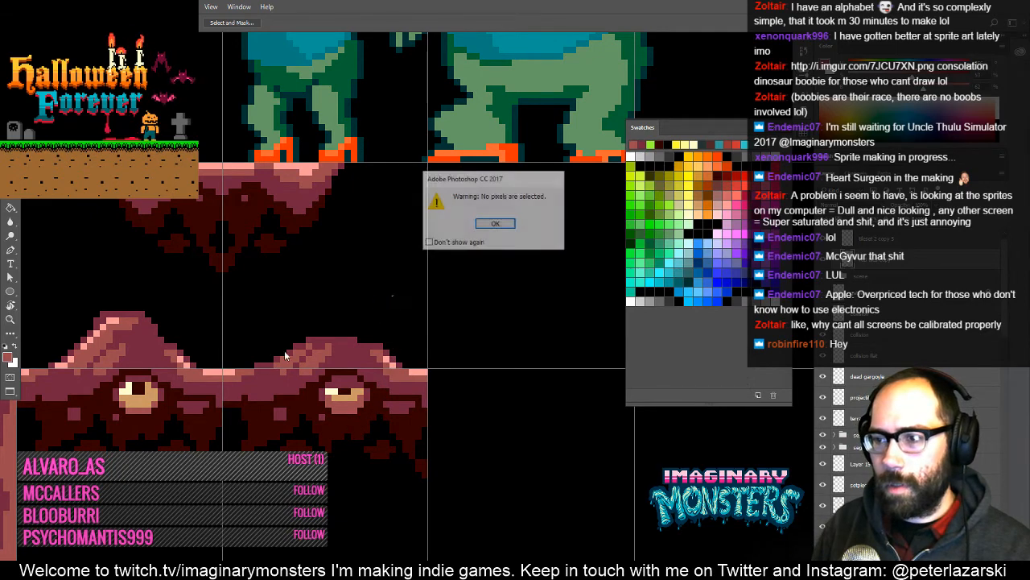
key(Return)
mouse_move(267, 367)
mouse_down()
mouse_move(338, 297)
mouse_move(403, 343)
mouse_move(389, 410)
mouse_move(338, 468)
mouse_move(270, 372)
mouse_up()
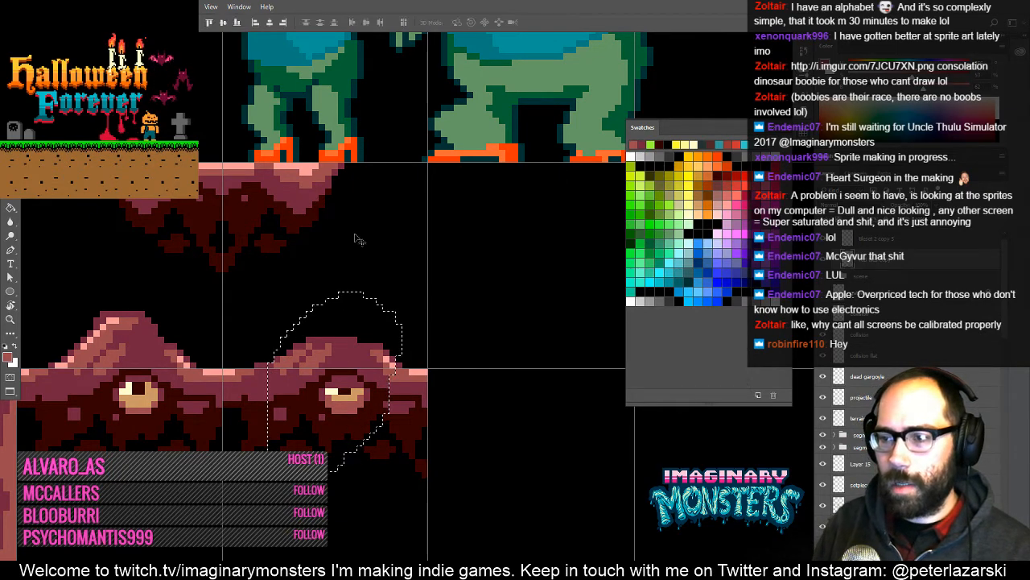
key(v)
key(Left)
key(Left)
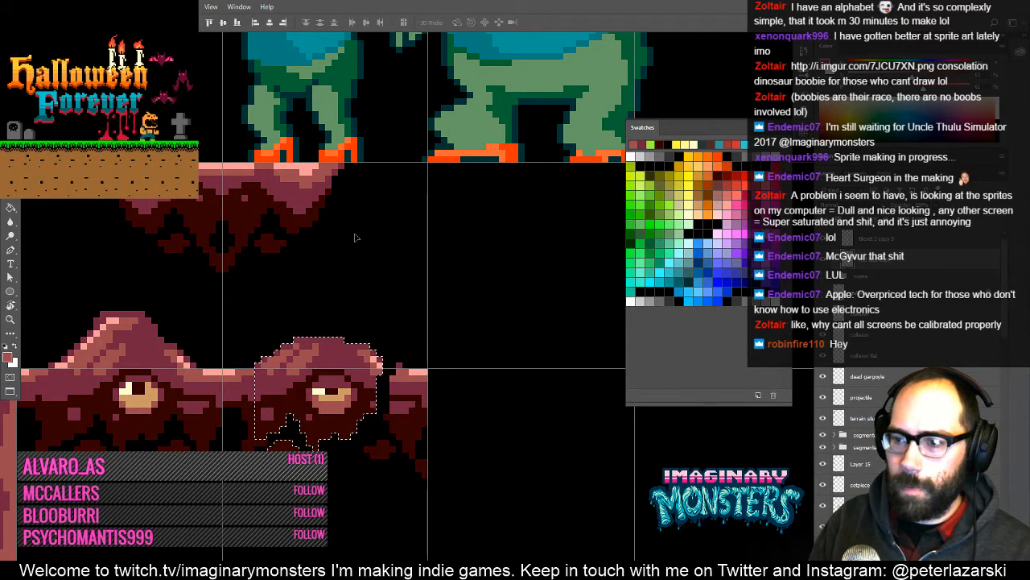
key(b)
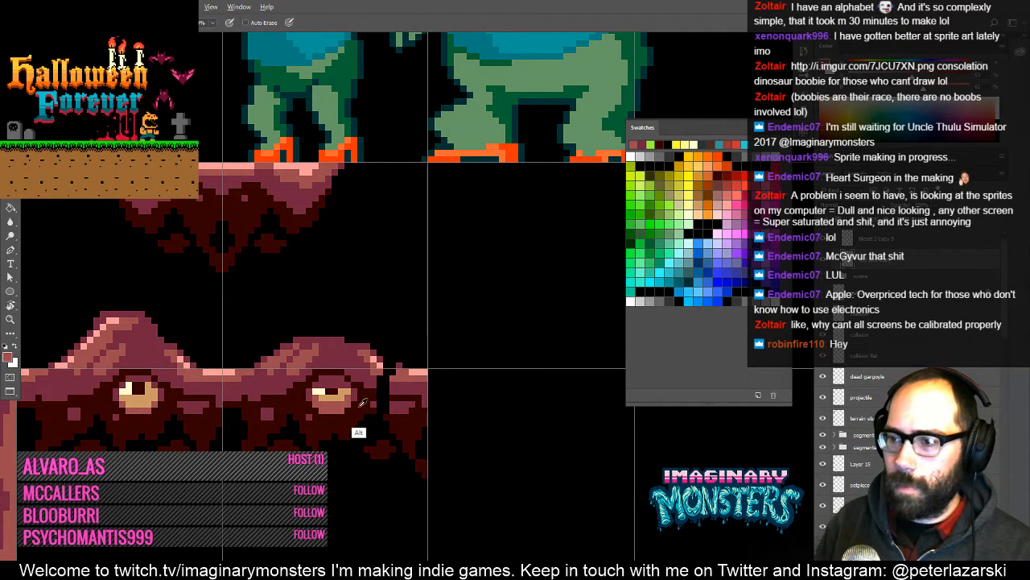
key(ctrl+d)
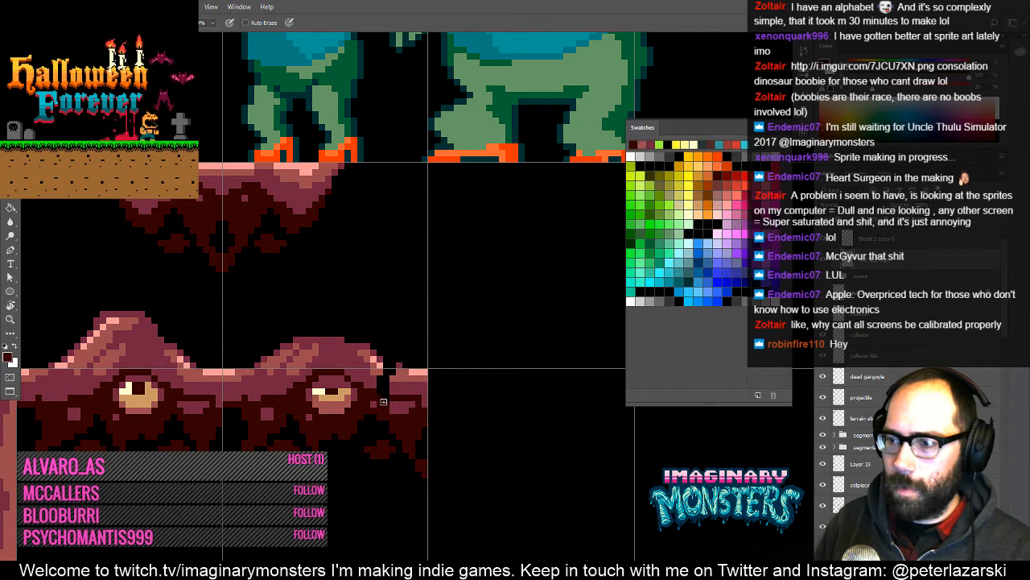
- Fill the gap beside the shifted mound with the platform's dark red and maroon colors, rejoining it to the tile's right end
click(392, 404)
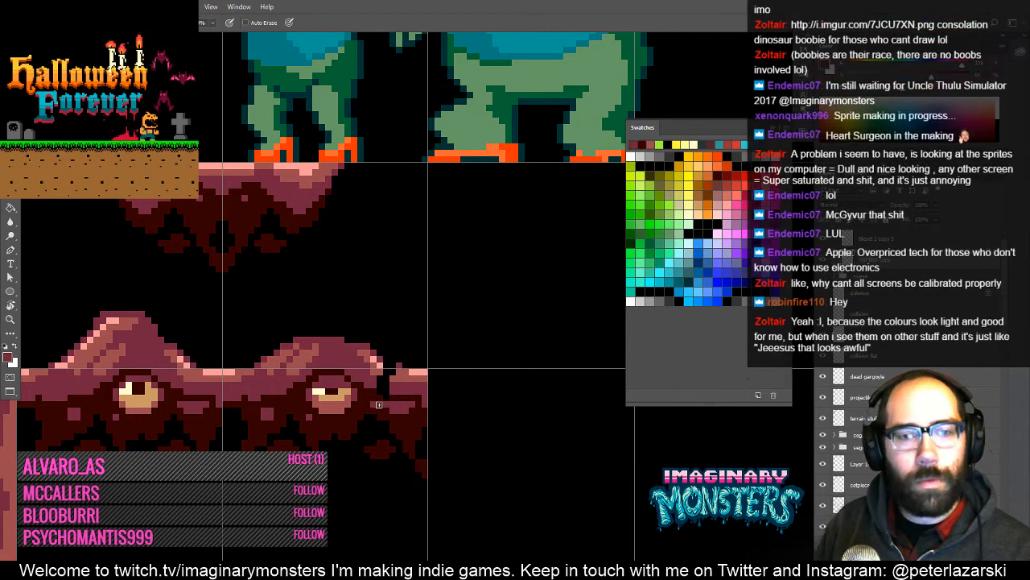
mouse_move(379, 405)
mouse_down()
mouse_move(357, 428)
mouse_move(378, 411)
mouse_up()
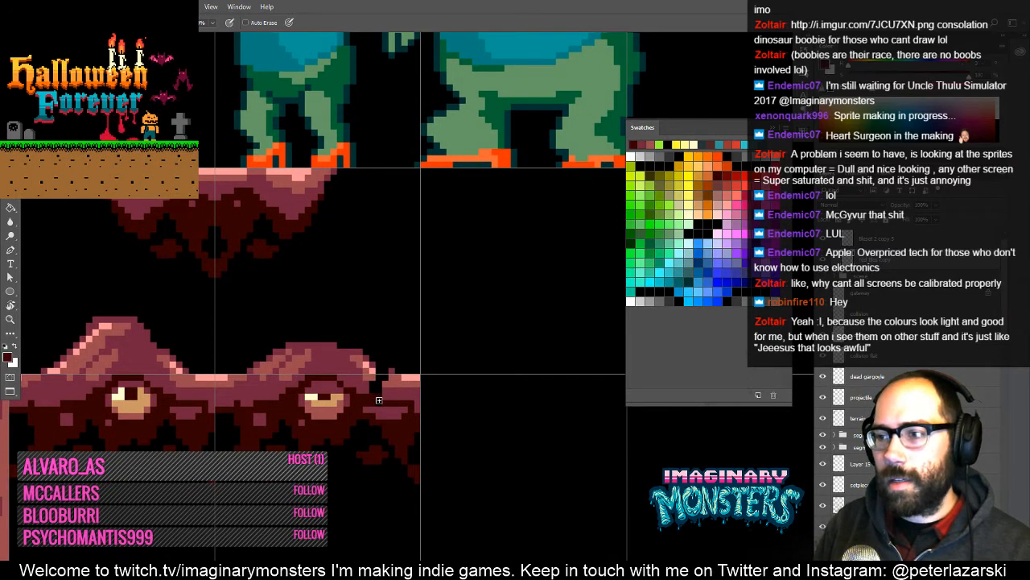
drag(388, 388, 392, 404)
alt+click(398, 395)
alt+click(367, 394)
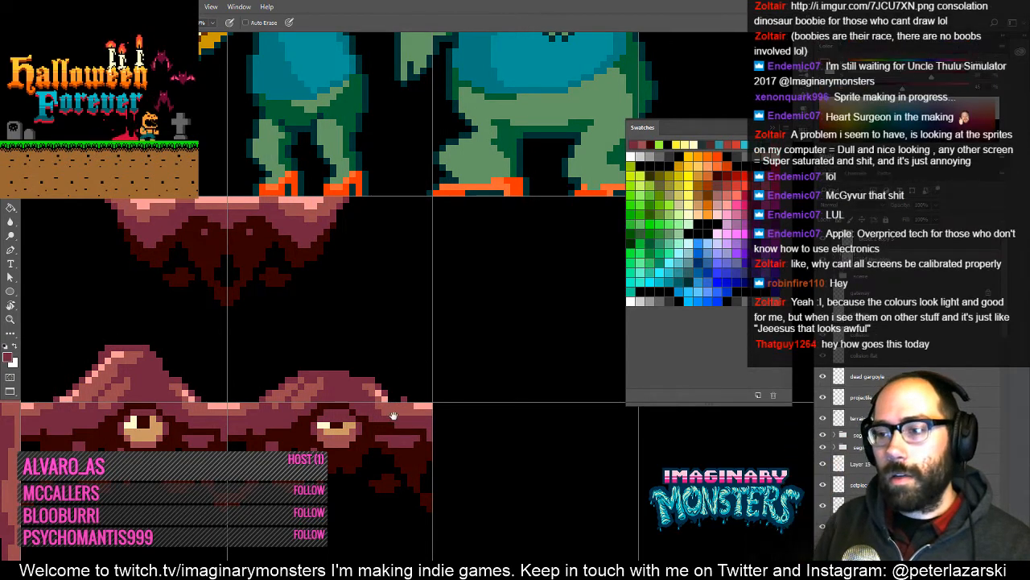
drag(393, 416, 417, 413)
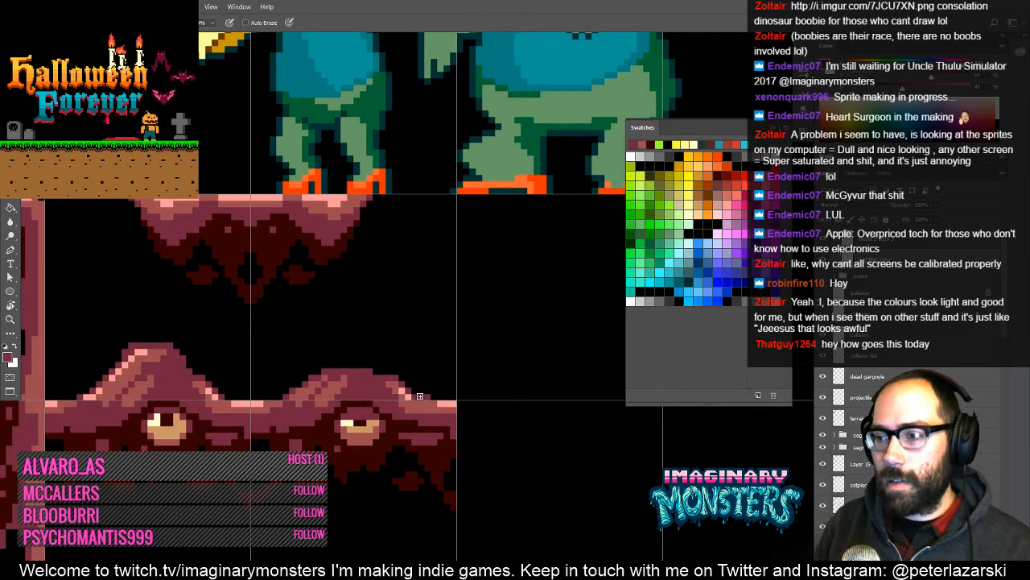
- Trim edge pixels around the right-hand mound's crest and paint lighter red shading on its right slope
key(e)
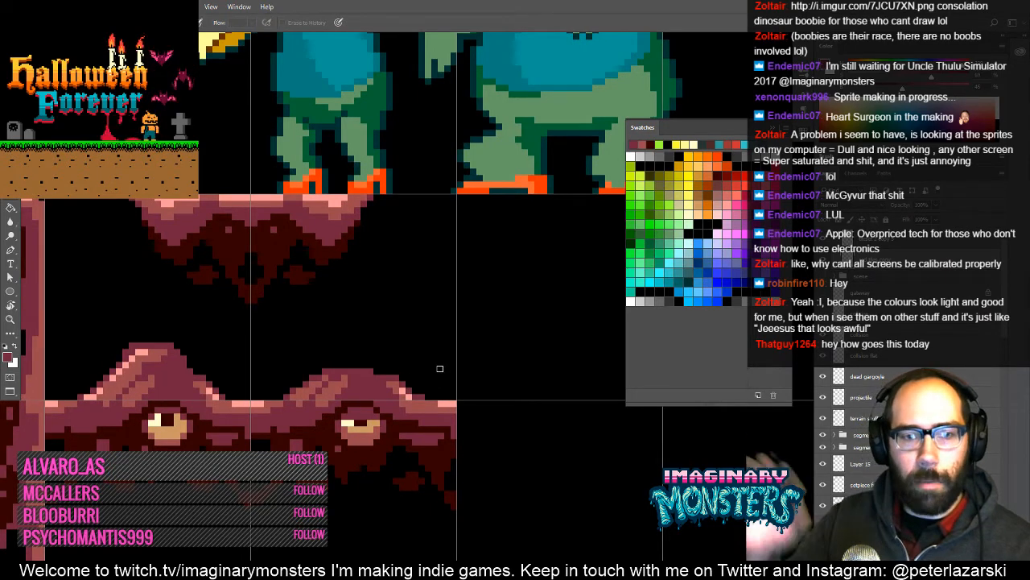
drag(380, 375, 406, 373)
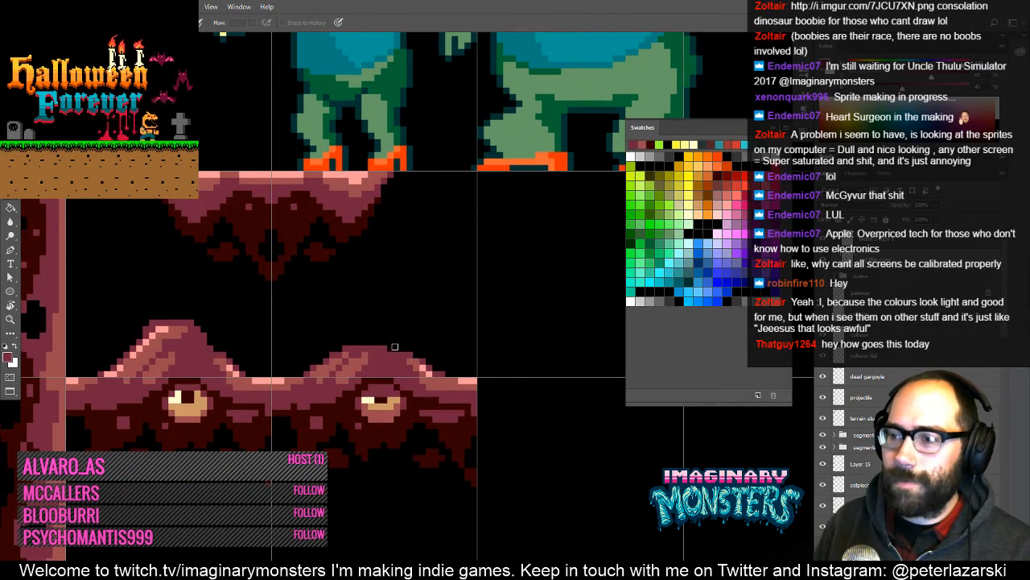
drag(407, 349, 404, 338)
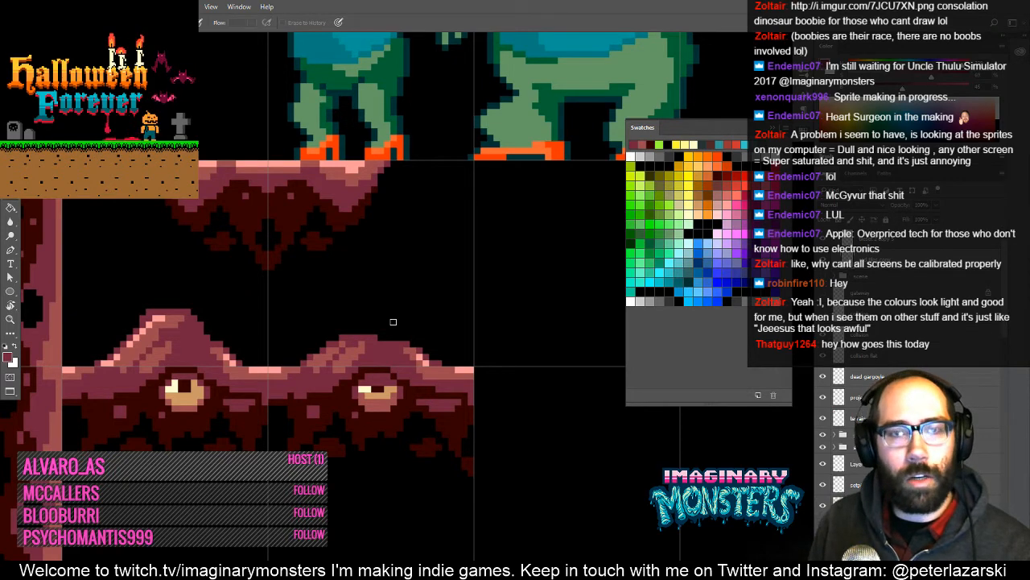
mouse_move(433, 324)
mouse_down()
mouse_move(439, 313)
mouse_move(469, 341)
mouse_up()
key(b)
alt+click(375, 352)
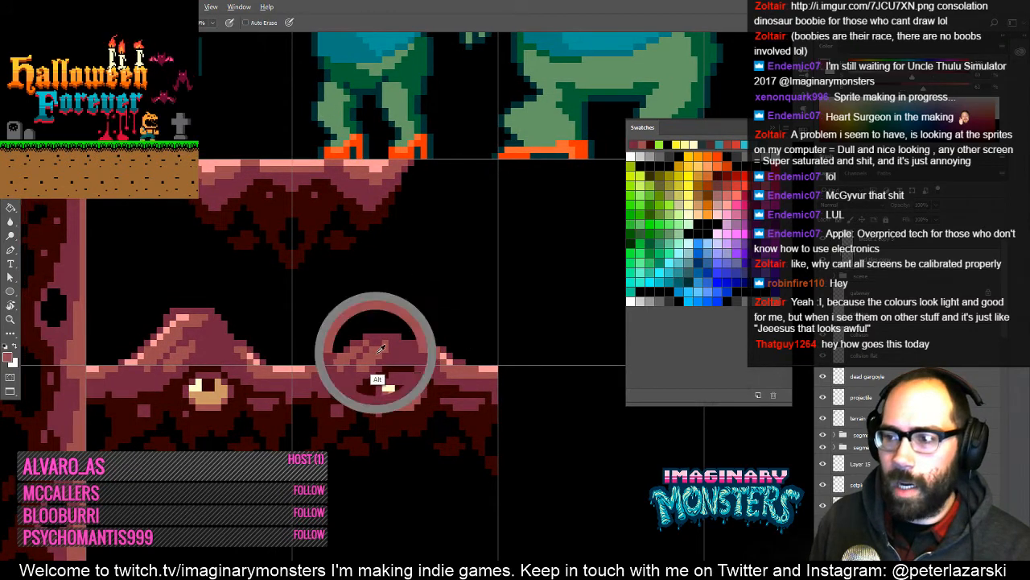
mouse_move(416, 347)
mouse_down()
mouse_move(396, 343)
mouse_move(419, 365)
mouse_move(408, 362)
mouse_up()
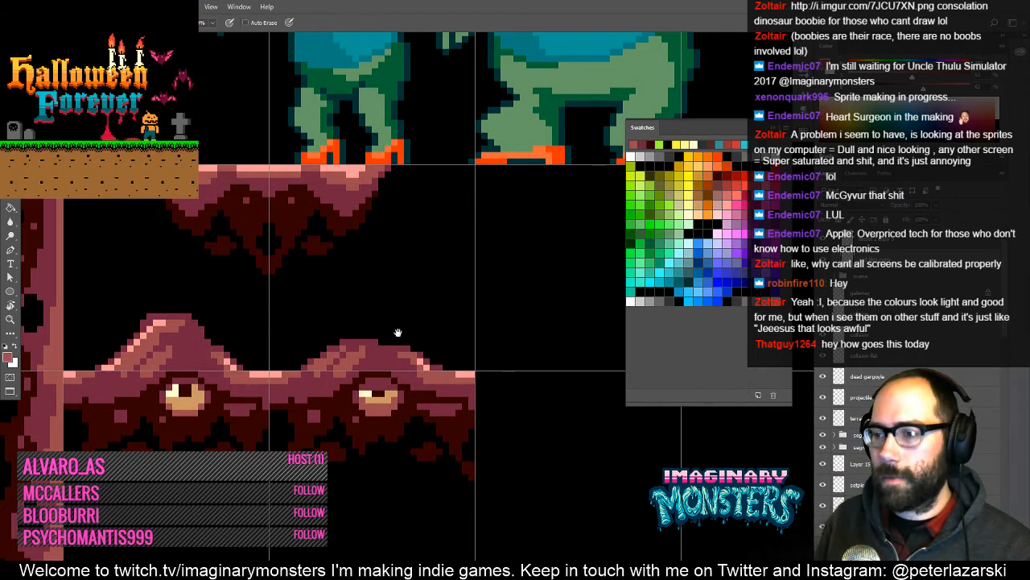
drag(398, 332, 441, 316)
- Paint a small tan eyeball with a dark pupil just below and left of the half-closed eye
key(z)
click(388, 395)
key(b)
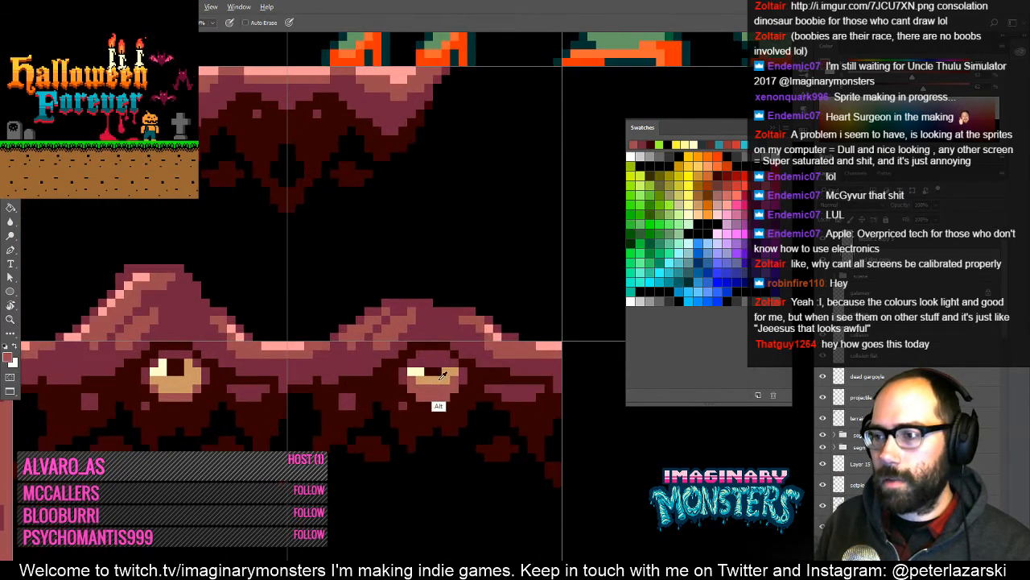
alt+click(440, 379)
mouse_move(354, 432)
mouse_down()
mouse_move(418, 379)
mouse_move(409, 372)
mouse_move(429, 347)
mouse_move(423, 360)
mouse_move(419, 353)
mouse_move(441, 365)
mouse_move(432, 376)
mouse_move(454, 346)
mouse_move(436, 383)
mouse_move(471, 340)
mouse_move(411, 395)
mouse_up()
- Add a cream highlight, a maroon upper rim and reddish shading underneath to the small new eye
alt+click(472, 340)
alt+click(464, 338)
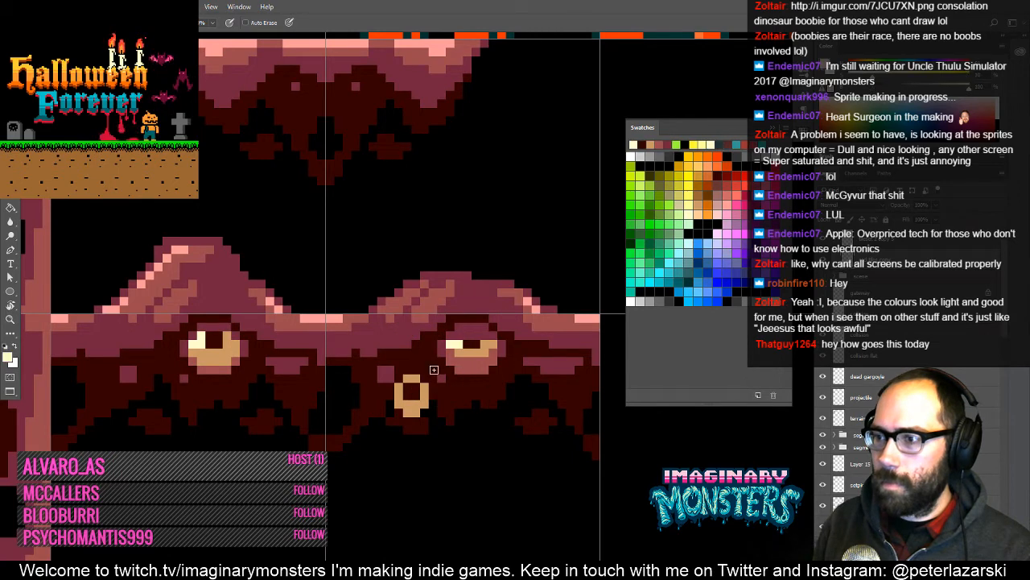
alt+click(391, 376)
mouse_move(399, 378)
mouse_down()
mouse_move(425, 369)
mouse_move(426, 380)
mouse_up()
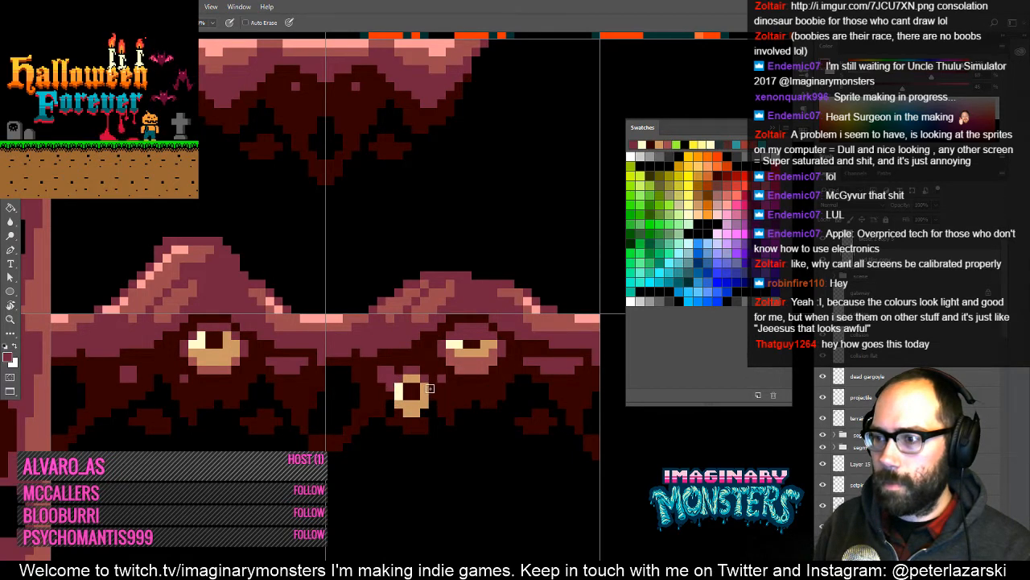
alt+click(417, 365)
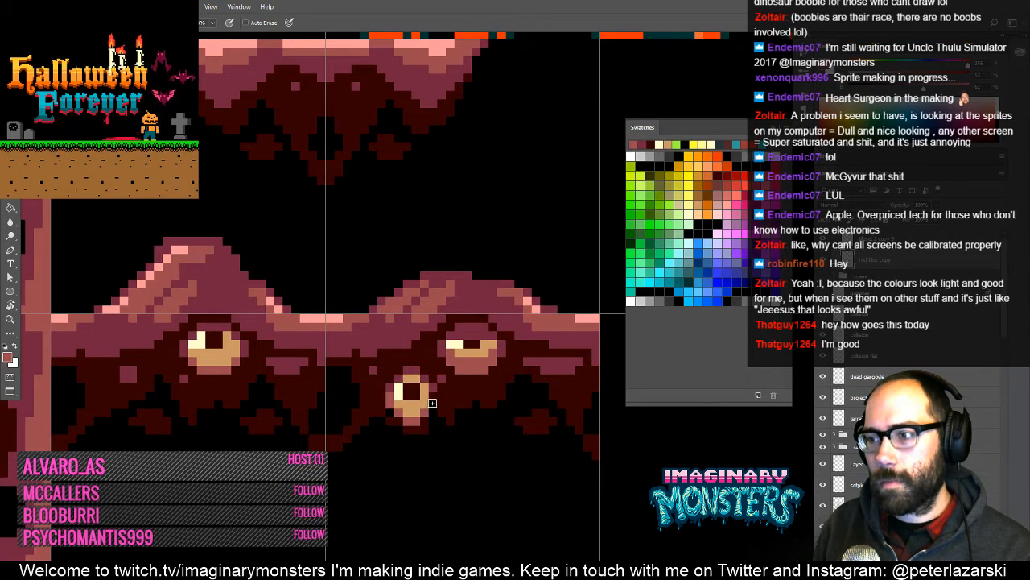
- Examine the three-eyed platform beside the frame and beneath the bird sprites with the grid hidden
key(z)
alt+click(427, 407)
alt+click(408, 409)
drag(447, 333, 360, 345)
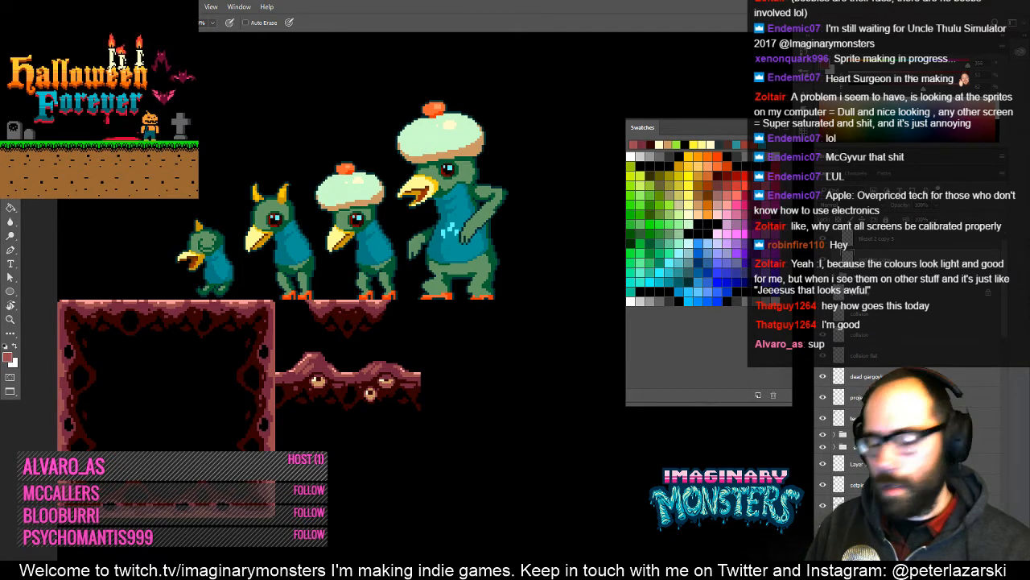
drag(409, 346, 392, 350)
key(z)
click(391, 349)
key(e)
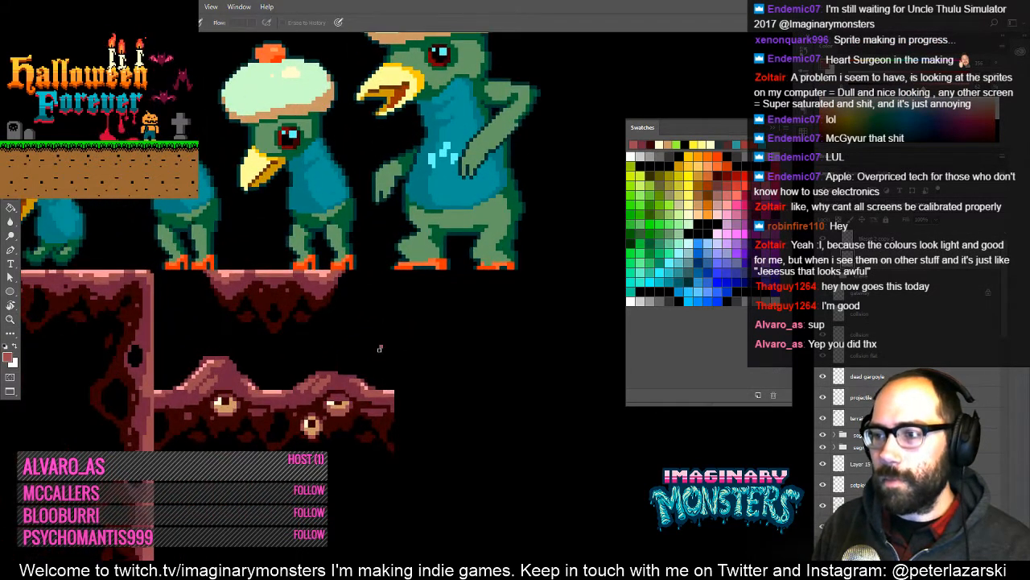
drag(415, 391, 445, 367)
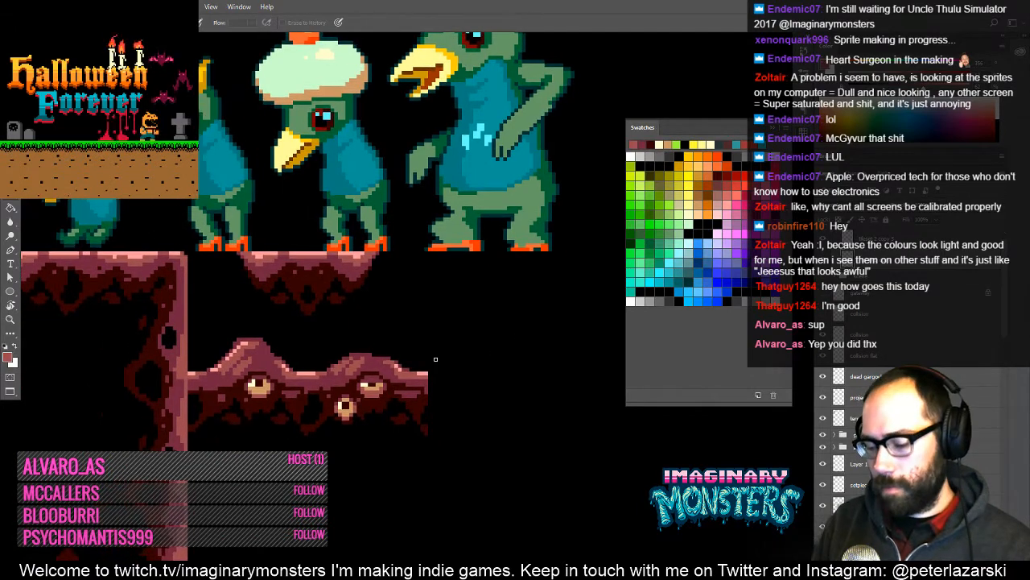
- Check the three-eyed platform's placement against the grid, then hide the grid and review the whole tile set
key(ctrl+apostrophe)
mouse_move(442, 435)
mouse_down()
mouse_move(458, 454)
mouse_move(443, 469)
mouse_move(585, 403)
mouse_move(437, 438)
mouse_move(425, 458)
mouse_up()
key(z)
alt+click(587, 404)
alt+click(596, 412)
alt+click(597, 413)
key(e)
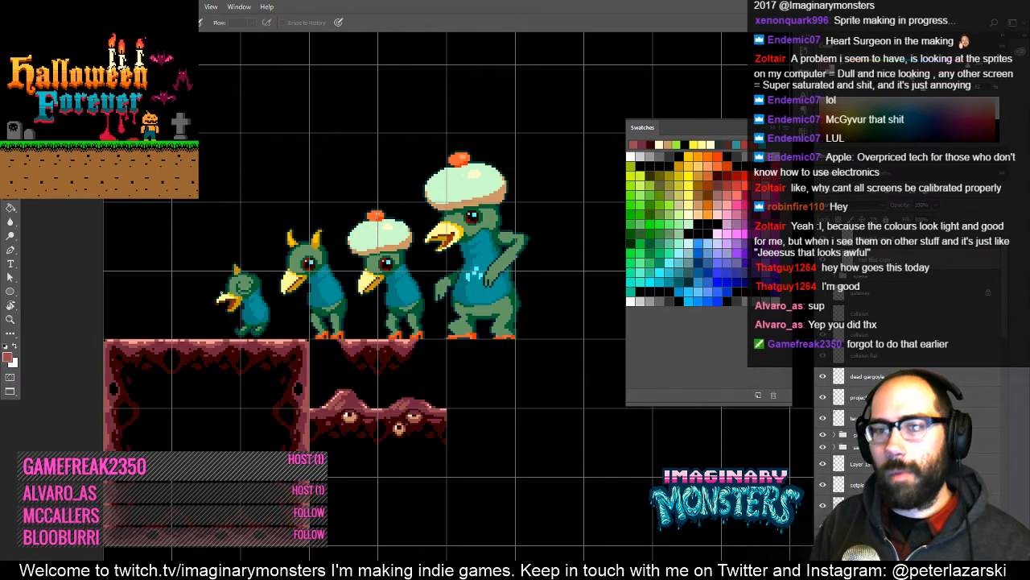
drag(352, 270, 300, 202)
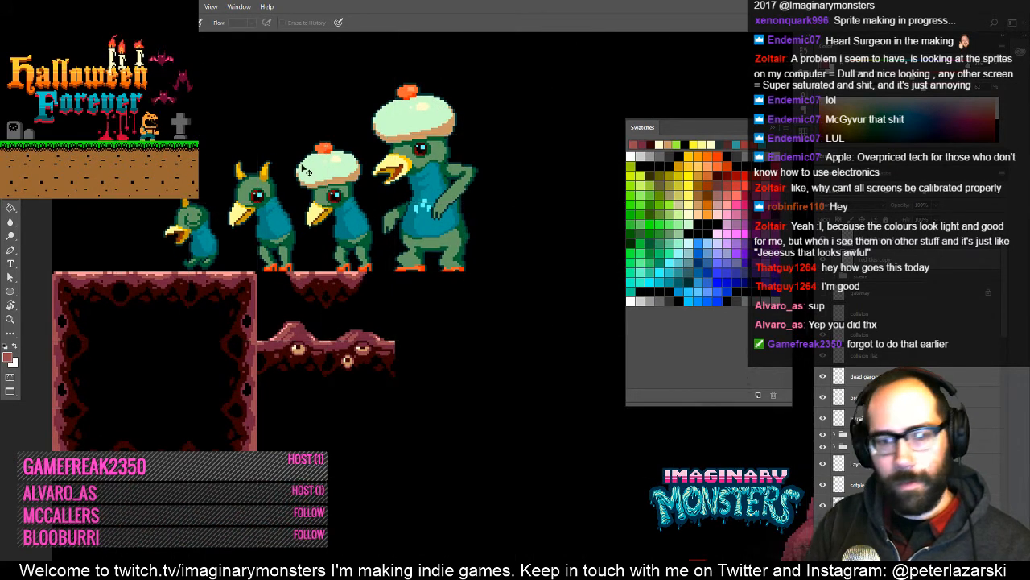
drag(393, 347, 371, 413)
key(z)
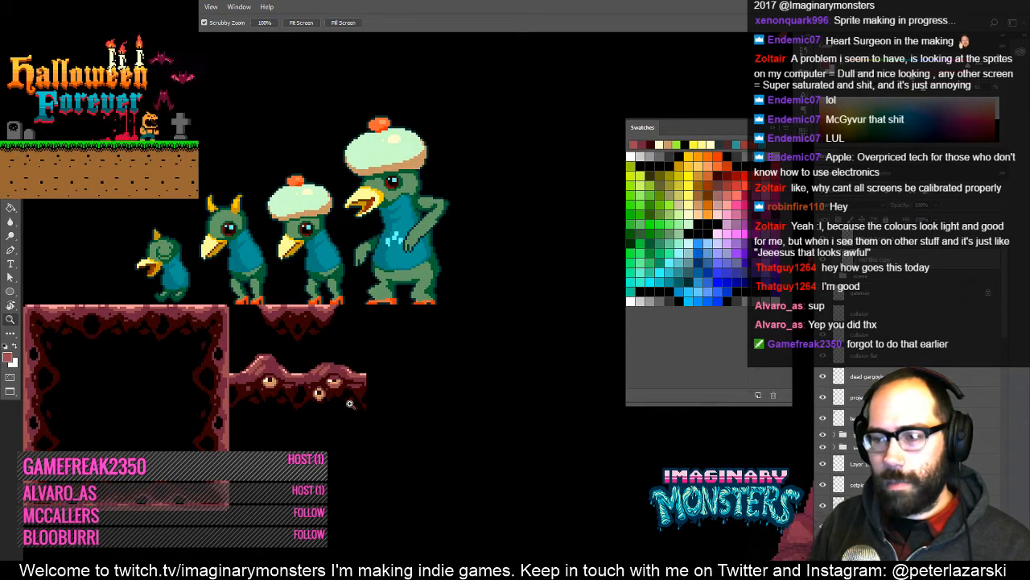
- Copy one tile section of the cave frame's top edge and place it flush against the right end of the eyed ground strip
drag(378, 393, 364, 357)
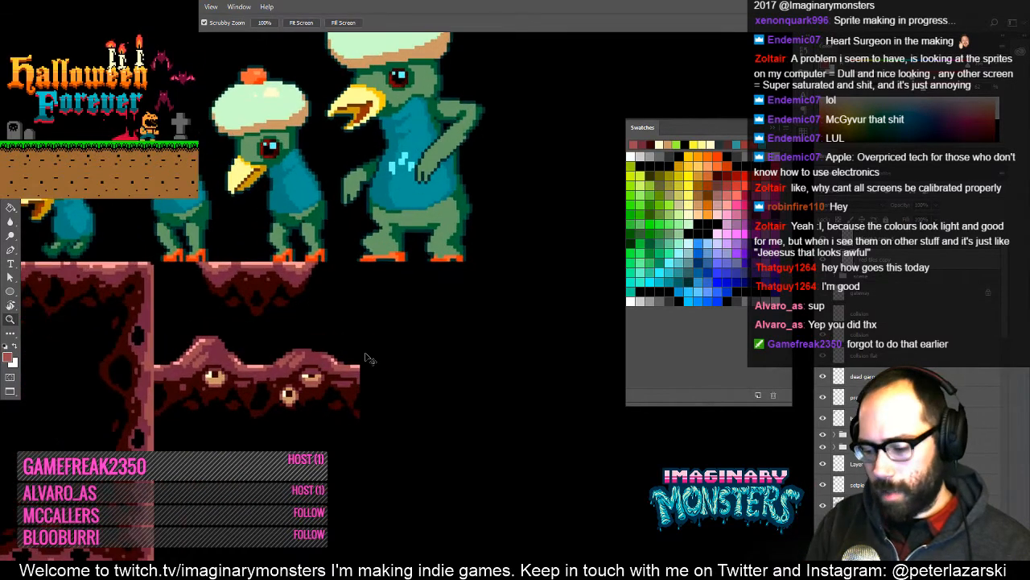
drag(468, 400, 598, 411)
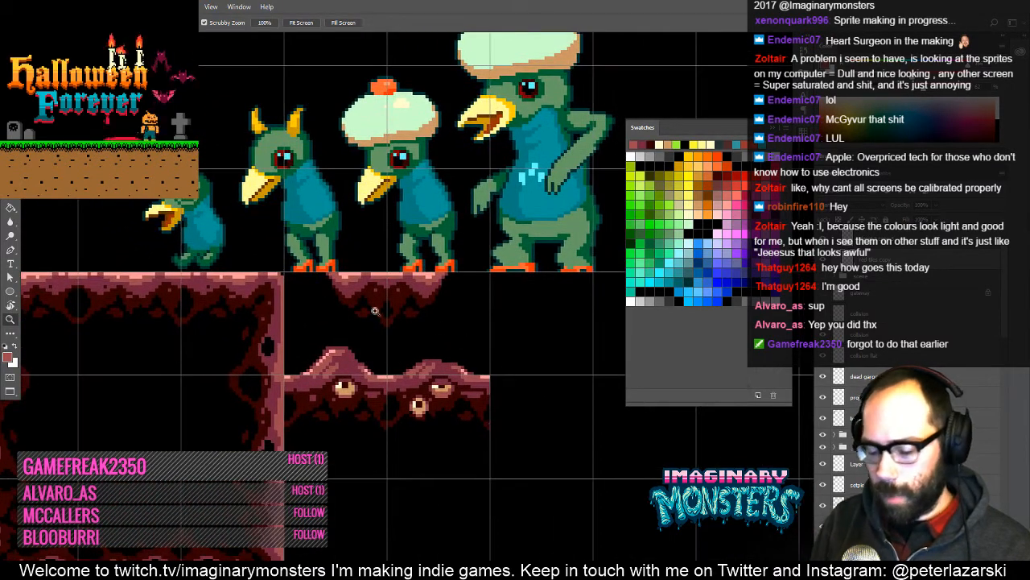
key(m)
drag(79, 241, 181, 384)
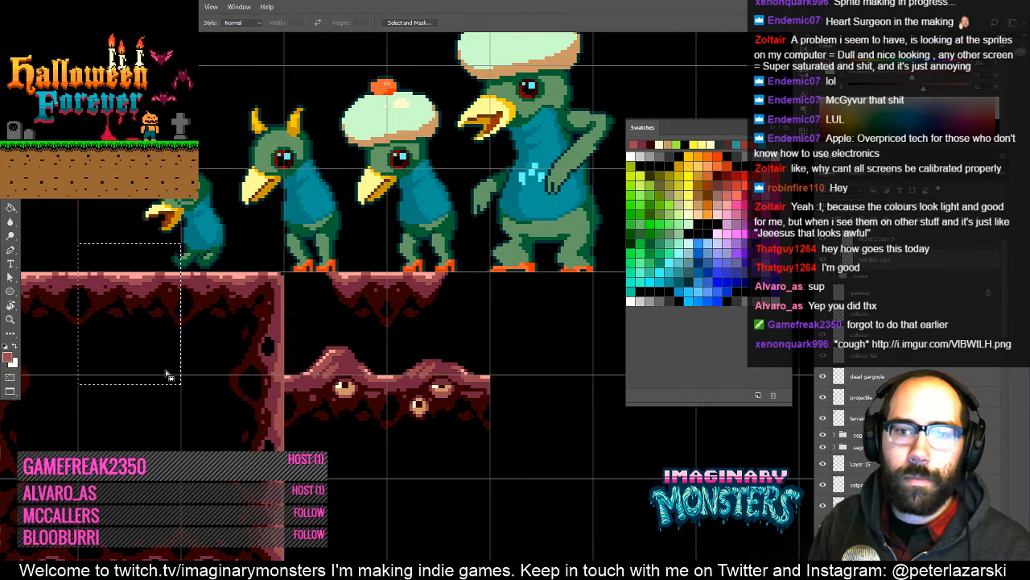
drag(157, 340, 581, 420)
key(v)
drag(565, 407, 390, 391)
key(z)
click(431, 413)
key(v)
key(ctrl+d)
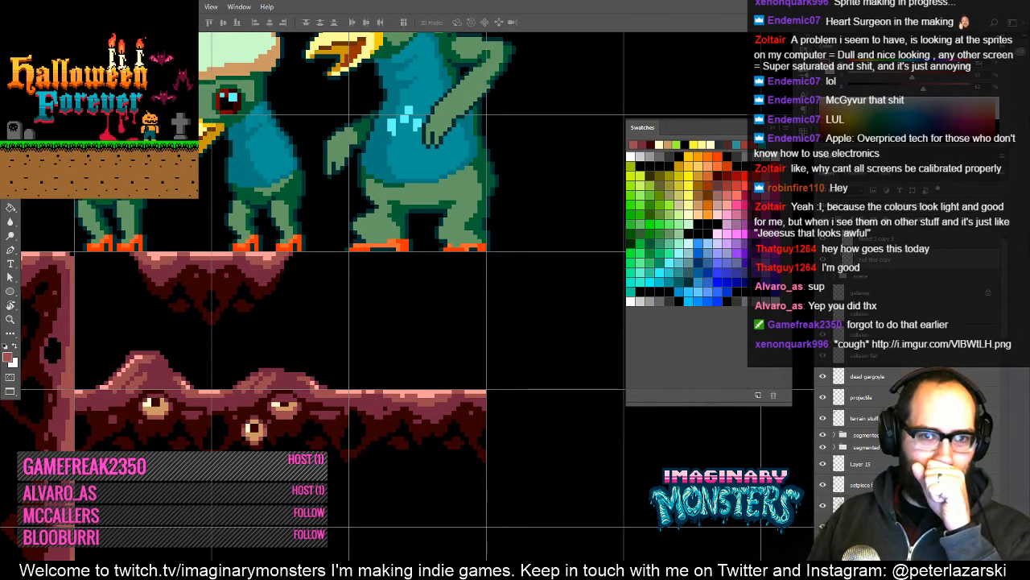
- Switch to the browser, inspect the linked gunman sprite at several magnifications, and return to the sprite artwork
drag(0, 161, 517, 179)
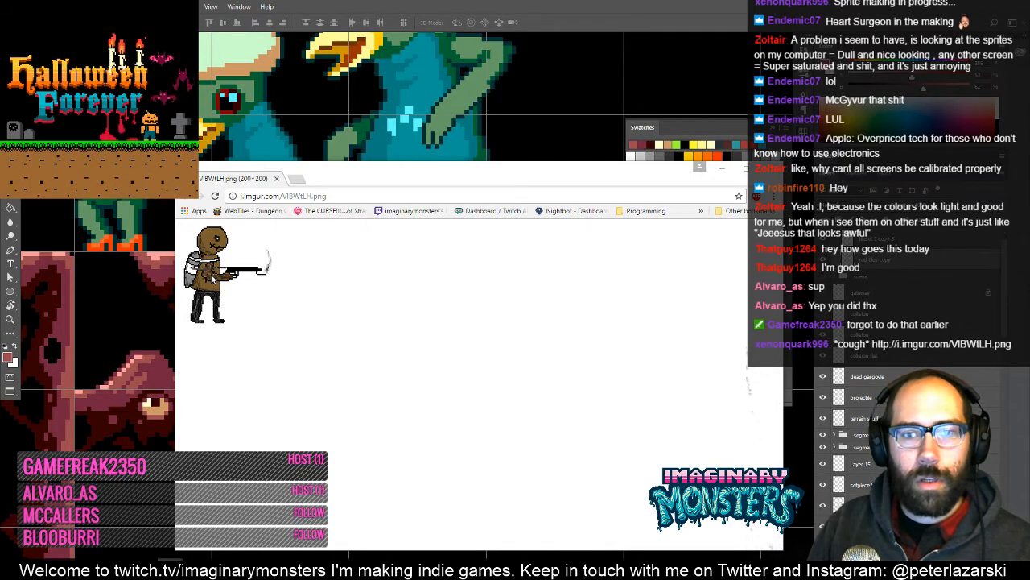
key(ctrl+plus)
key(ctrl+plus)
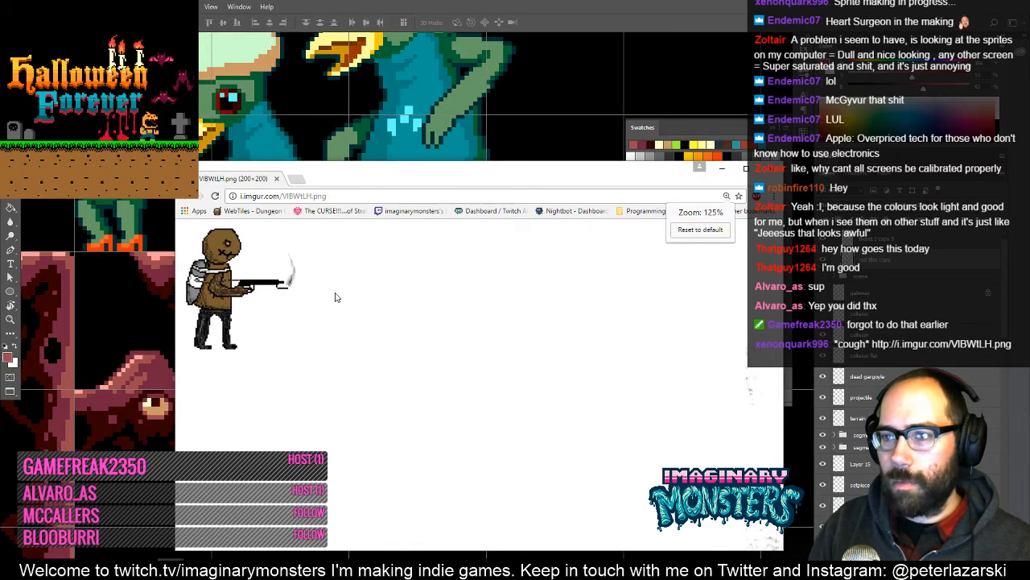
key(ctrl+plus)
key(ctrl+plus)
key(ctrl+plus)
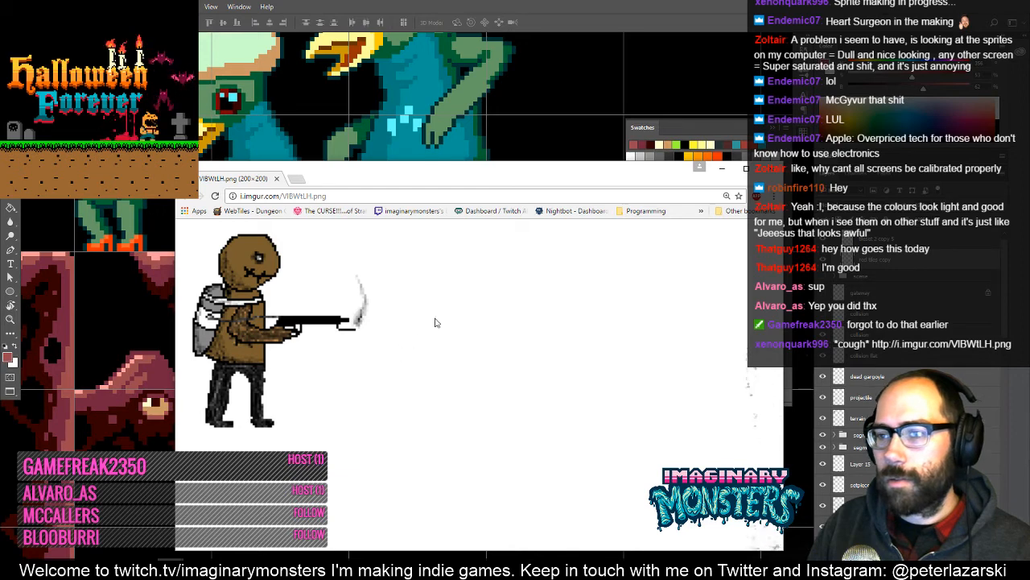
key(ctrl+minus)
key(ctrl+minus)
key(ctrl+minus)
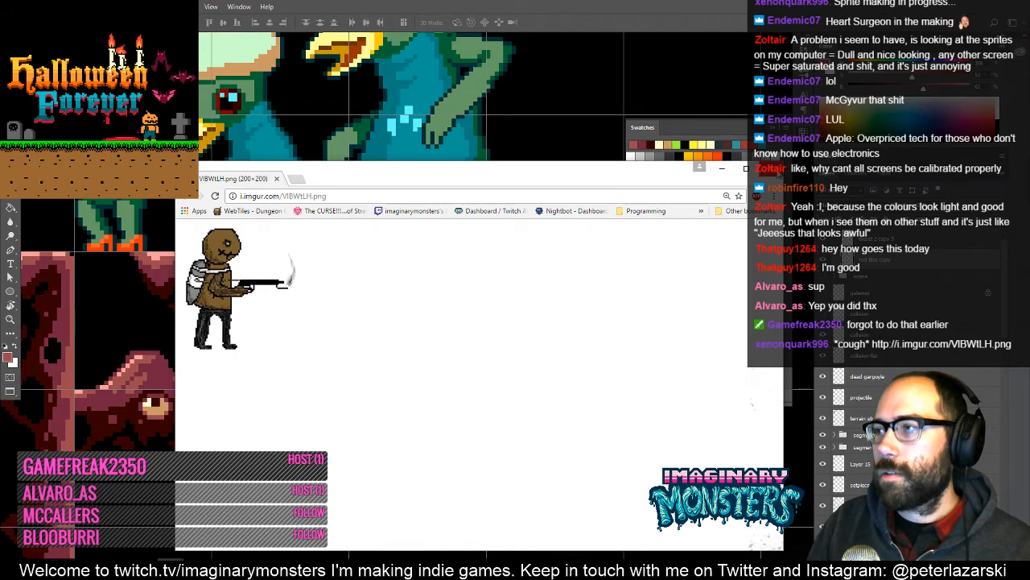
click(776, 171)
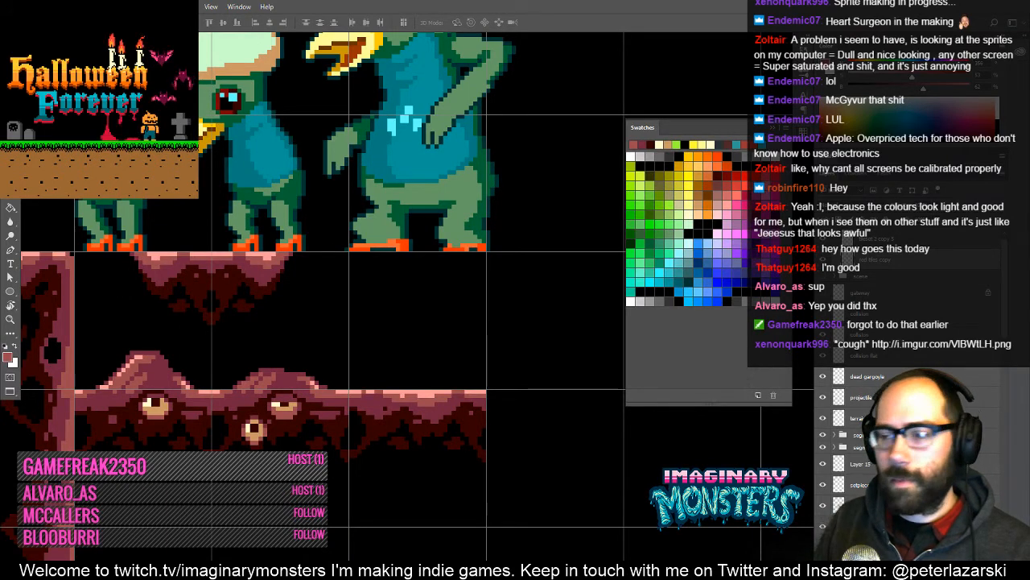
- Paint a tall, narrow tan spike on the newly added ground tile, using the tan sampled from the eyes
mouse_move(492, 353)
mouse_down()
mouse_move(453, 384)
mouse_move(591, 404)
mouse_move(522, 395)
mouse_move(383, 400)
mouse_move(387, 374)
mouse_up()
key(b)
alt+click(236, 438)
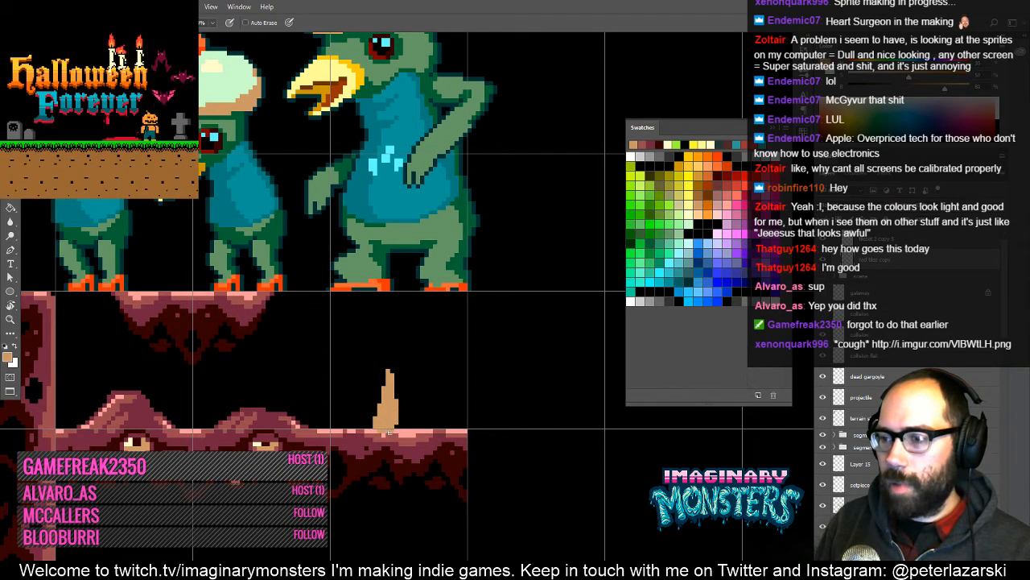
key(z)
click(401, 422)
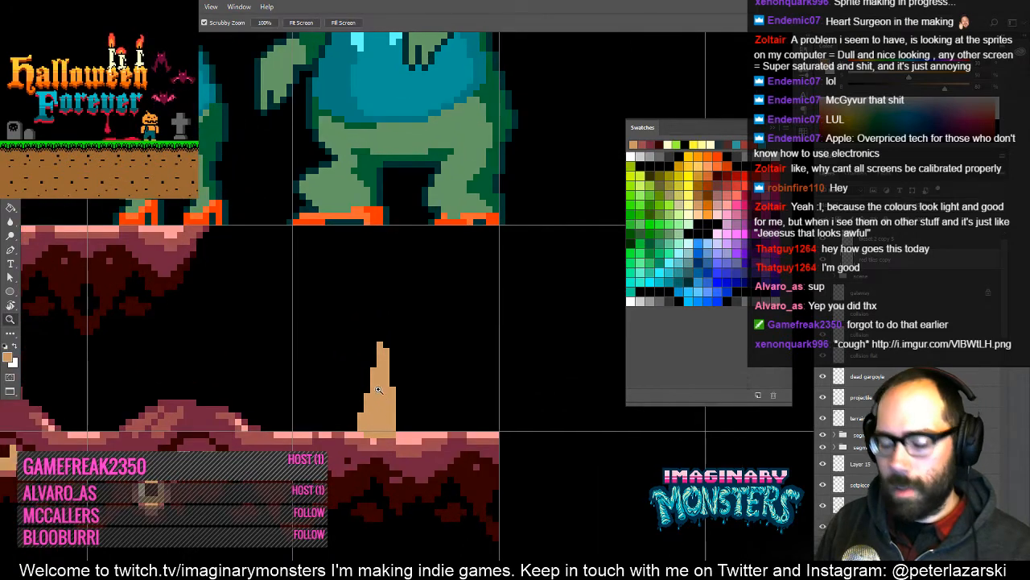
key(b)
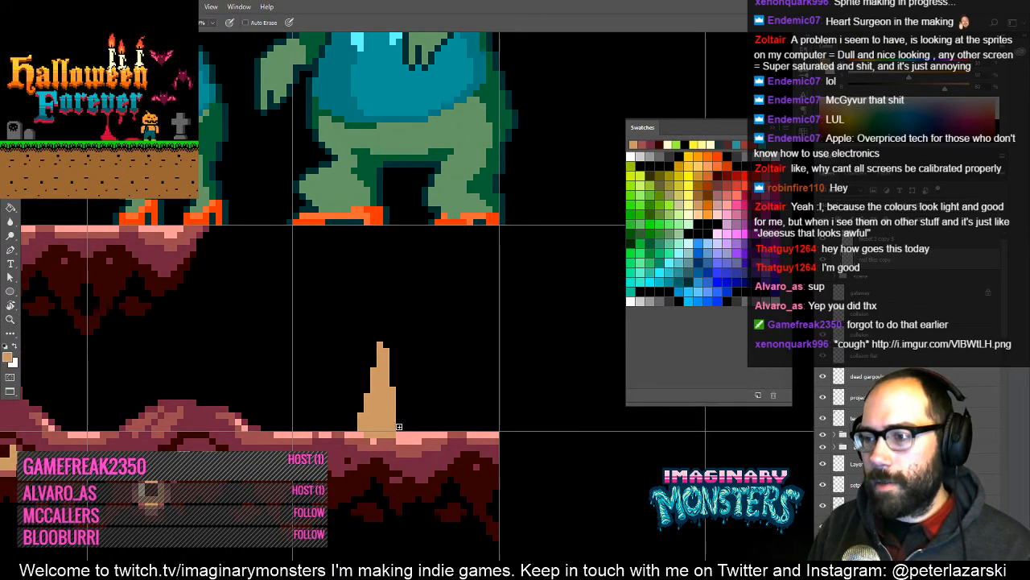
drag(378, 390, 387, 376)
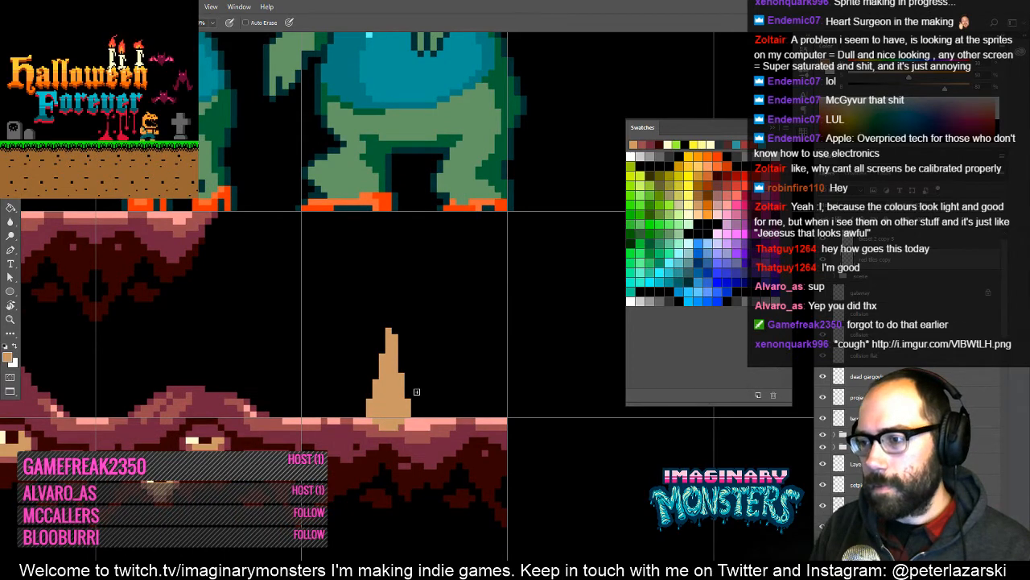
- Paint maroon flesh pixels rising against the left side of the tan spike's base
drag(413, 422, 462, 424)
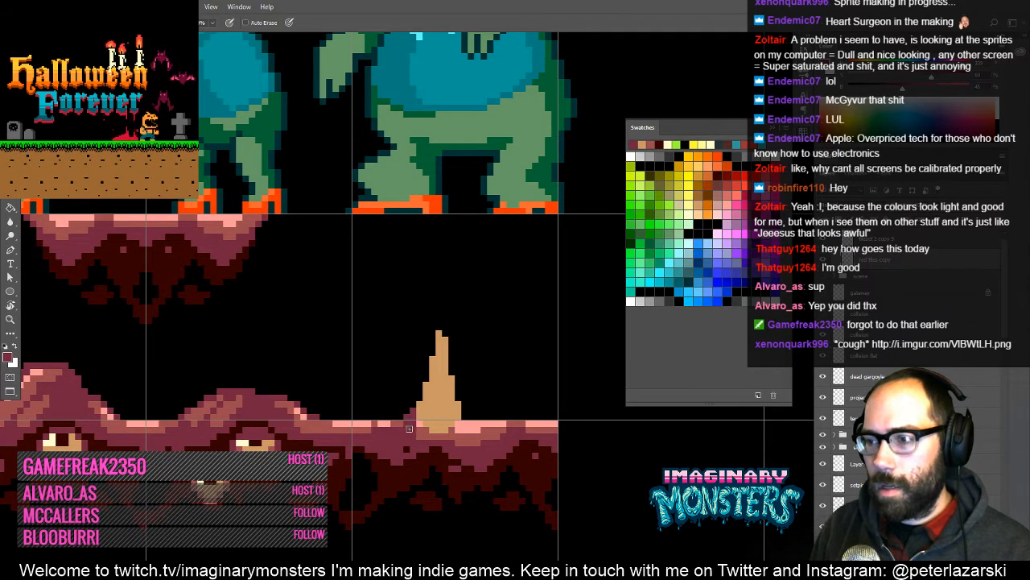
key(z)
drag(414, 393, 435, 401)
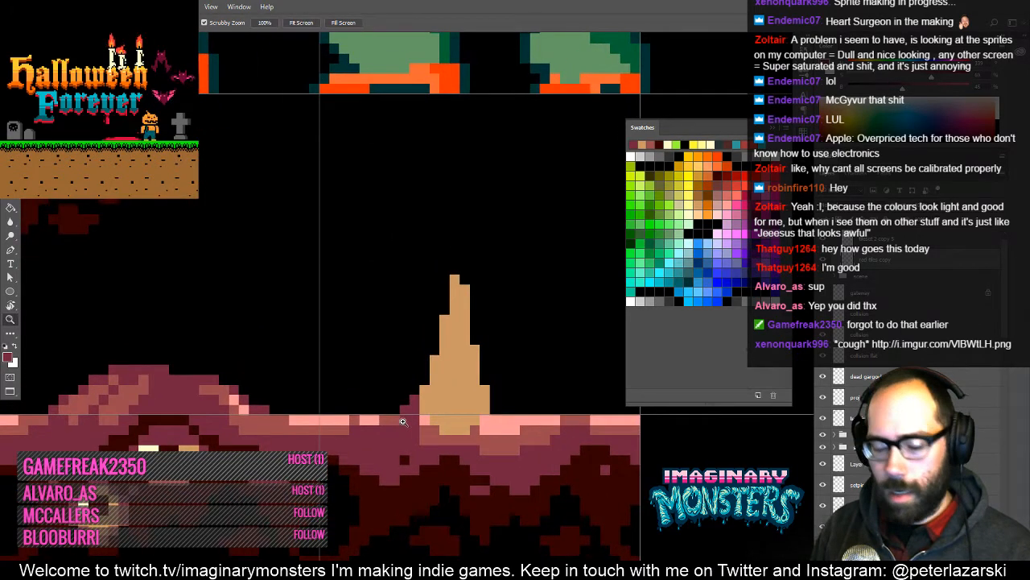
key(w)
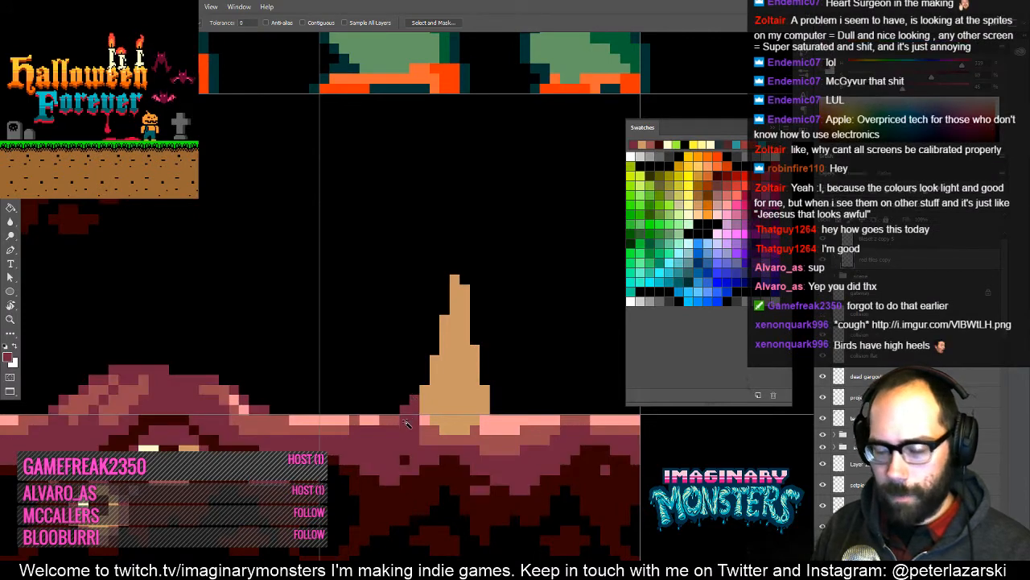
key(b)
drag(421, 419, 429, 441)
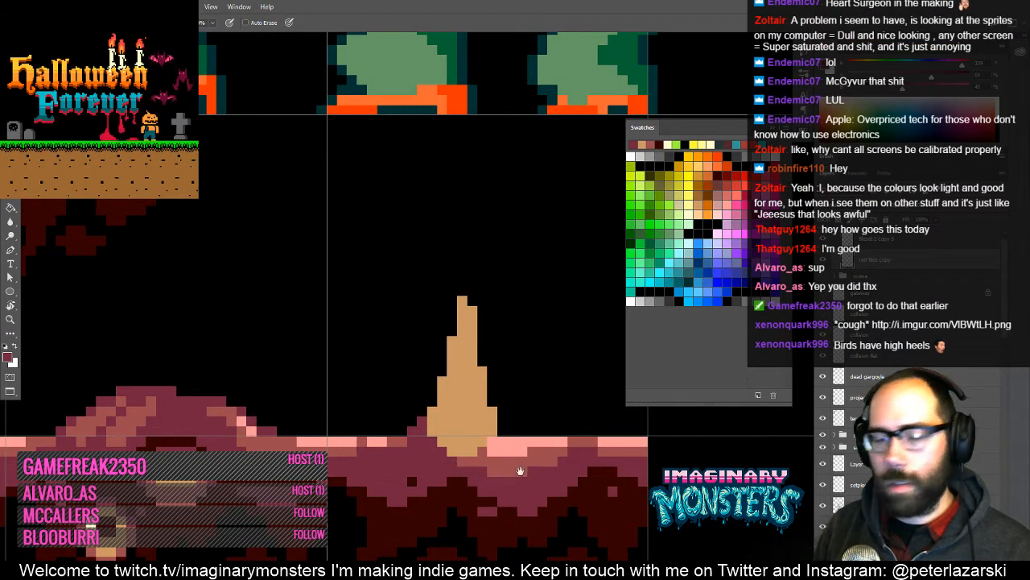
drag(492, 465, 434, 510)
- Examine the bird sprites' orange feet up close and compare the characters with the terrain below
key(z)
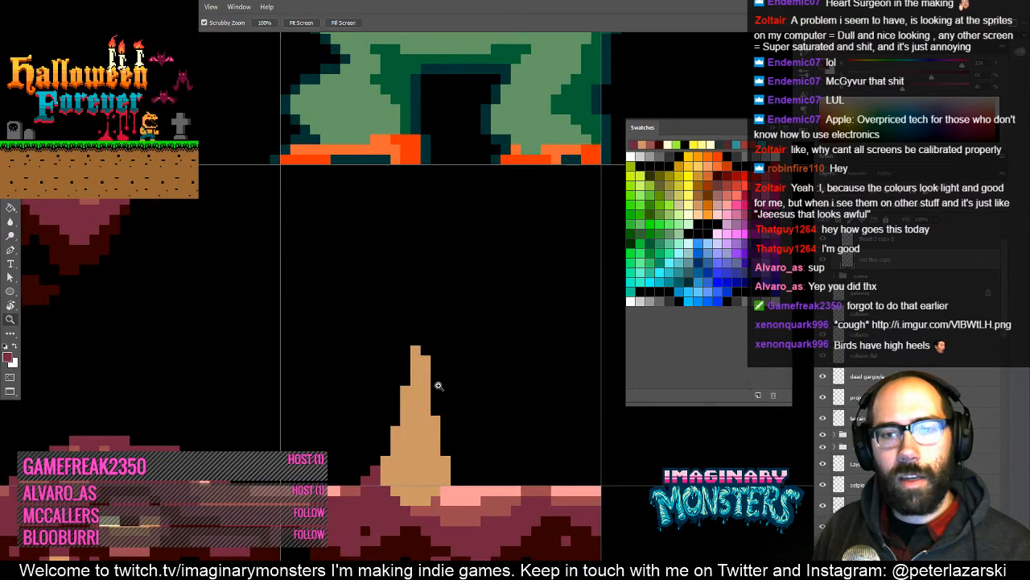
drag(461, 341, 416, 430)
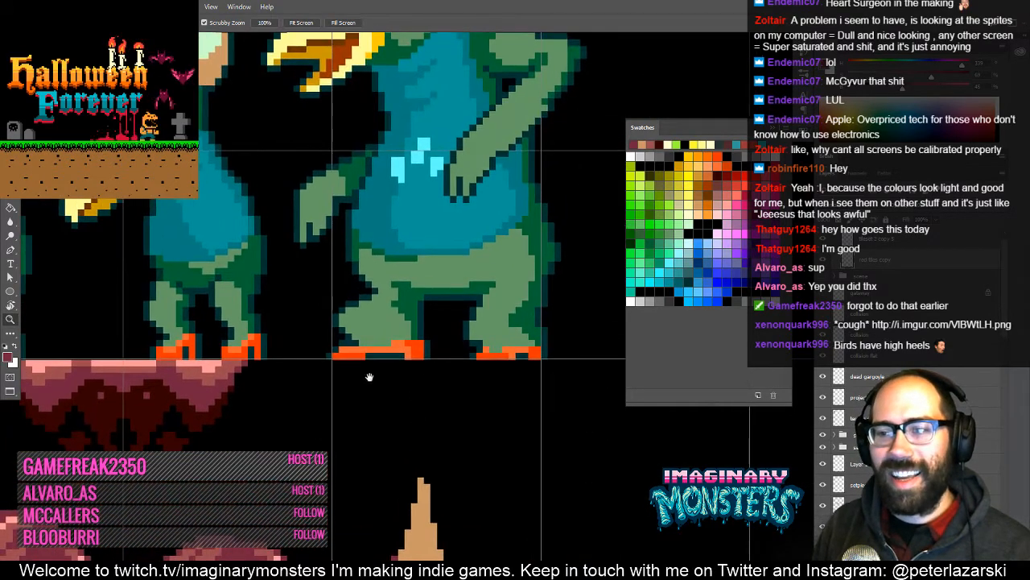
drag(370, 376, 516, 343)
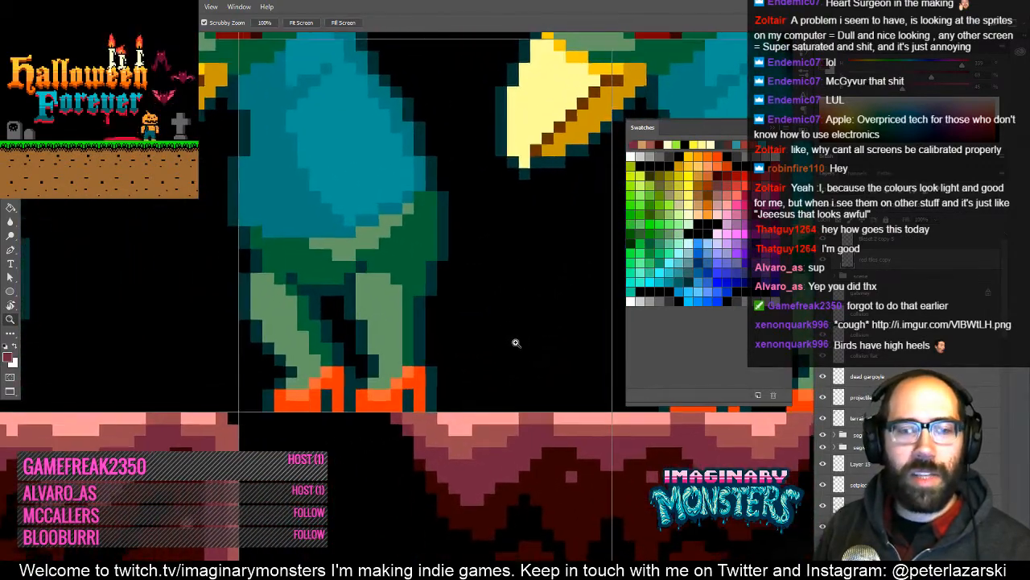
drag(462, 384, 485, 388)
drag(603, 354, 488, 385)
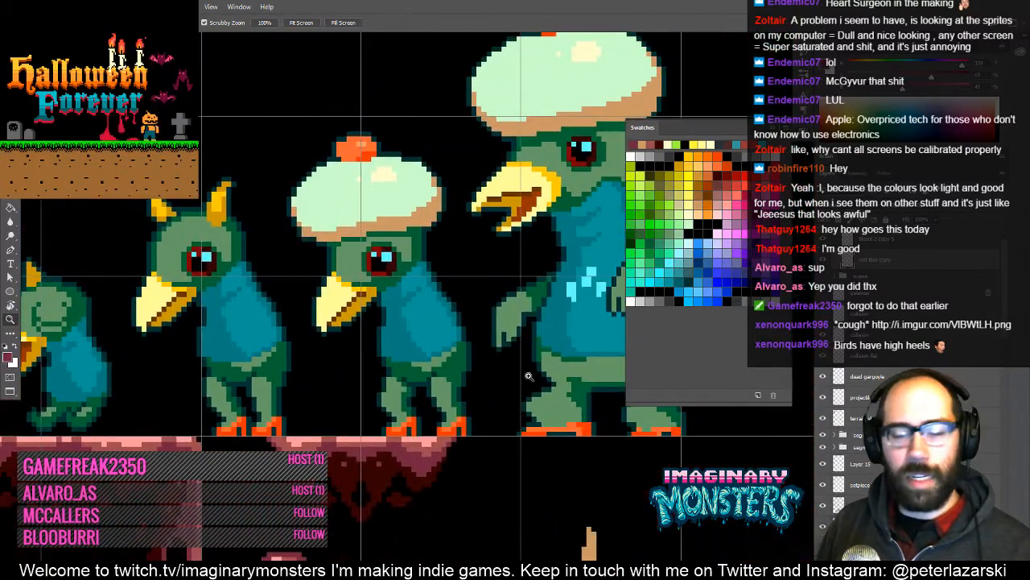
drag(456, 552, 391, 316)
drag(429, 432, 444, 473)
mouse_move(455, 301)
mouse_down()
mouse_move(444, 404)
mouse_move(419, 391)
mouse_move(437, 379)
mouse_move(409, 406)
mouse_move(456, 444)
mouse_move(446, 436)
mouse_up()
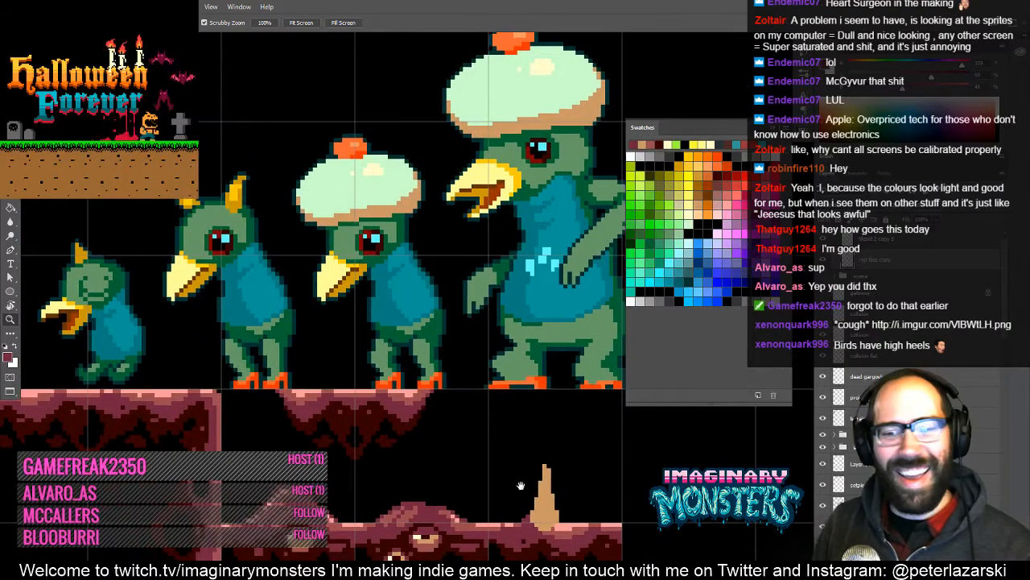
mouse_move(520, 485)
mouse_down()
mouse_move(493, 429)
mouse_move(422, 426)
mouse_up()
drag(485, 471, 443, 431)
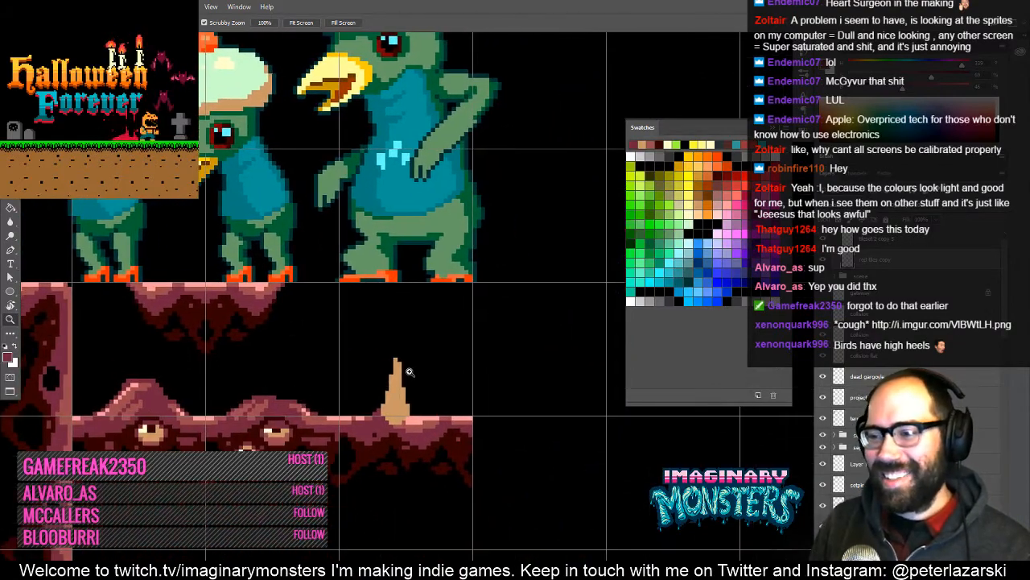
- Review the row of bird sprites from the smallest to the largest, along with the platform and the tan spike
ctrl+click(409, 376)
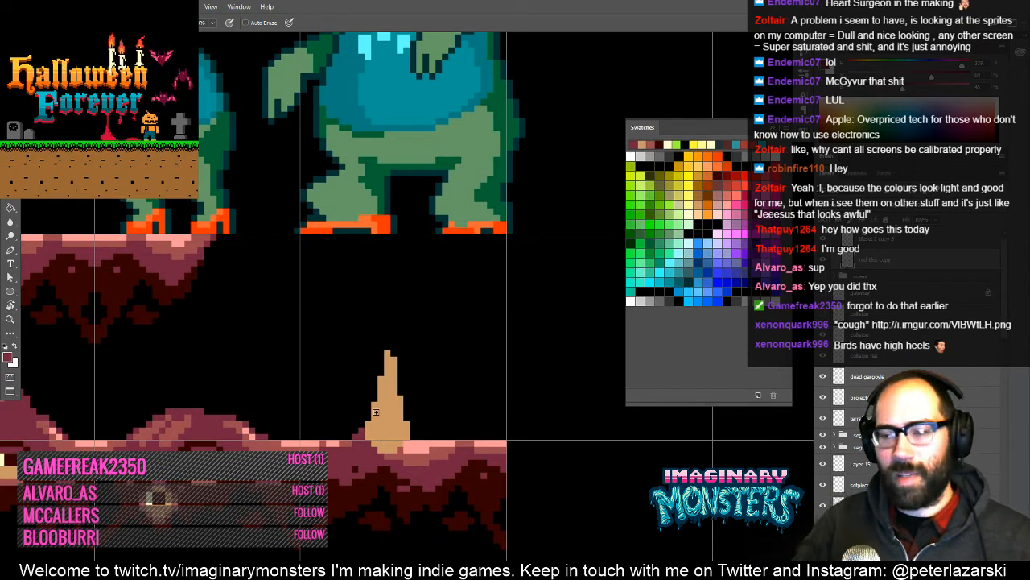
mouse_move(375, 402)
mouse_down()
mouse_move(333, 408)
mouse_move(364, 402)
mouse_move(584, 442)
mouse_up()
key(z)
drag(292, 398, 564, 483)
mouse_move(259, 387)
mouse_down()
mouse_move(375, 421)
mouse_move(427, 451)
mouse_up()
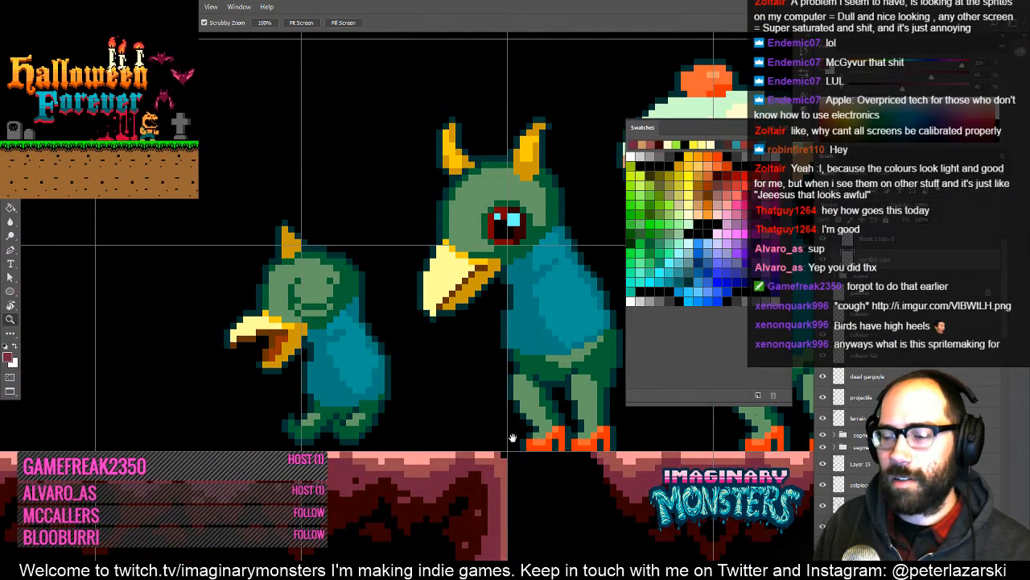
drag(634, 442, 392, 427)
drag(438, 474, 293, 390)
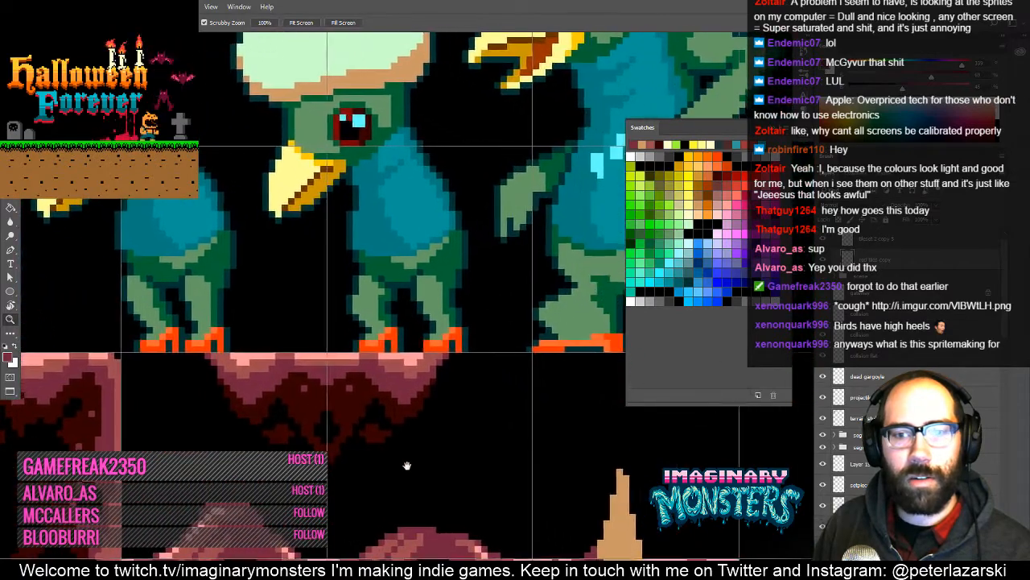
mouse_move(417, 470)
mouse_down()
mouse_move(341, 422)
mouse_move(326, 435)
mouse_up()
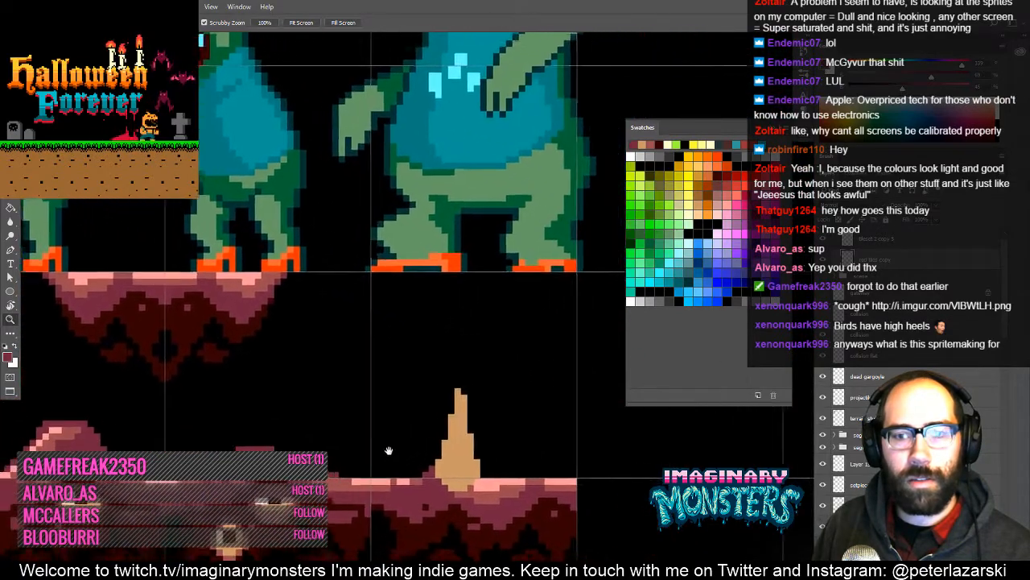
drag(400, 452, 328, 425)
mouse_move(414, 424)
mouse_down()
mouse_move(359, 420)
mouse_move(332, 387)
mouse_up()
- Sample the spike's tan and thicken the spike with extra pixels along its right side
scroll(338, 393, up, 1)
key(b)
alt+click(324, 399)
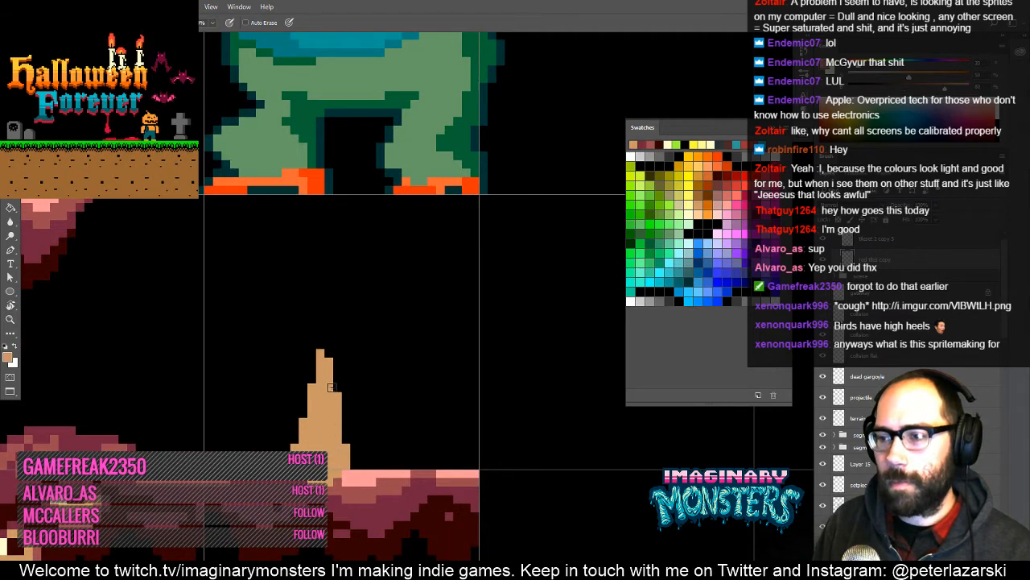
click(336, 389)
mouse_move(341, 447)
mouse_down()
mouse_move(351, 430)
mouse_move(591, 430)
mouse_move(523, 437)
mouse_move(432, 416)
mouse_up()
click(352, 421)
- Paint sampled maroon flesh over the spike's lower right edge, sloping down onto the ground surface
alt+click(436, 500)
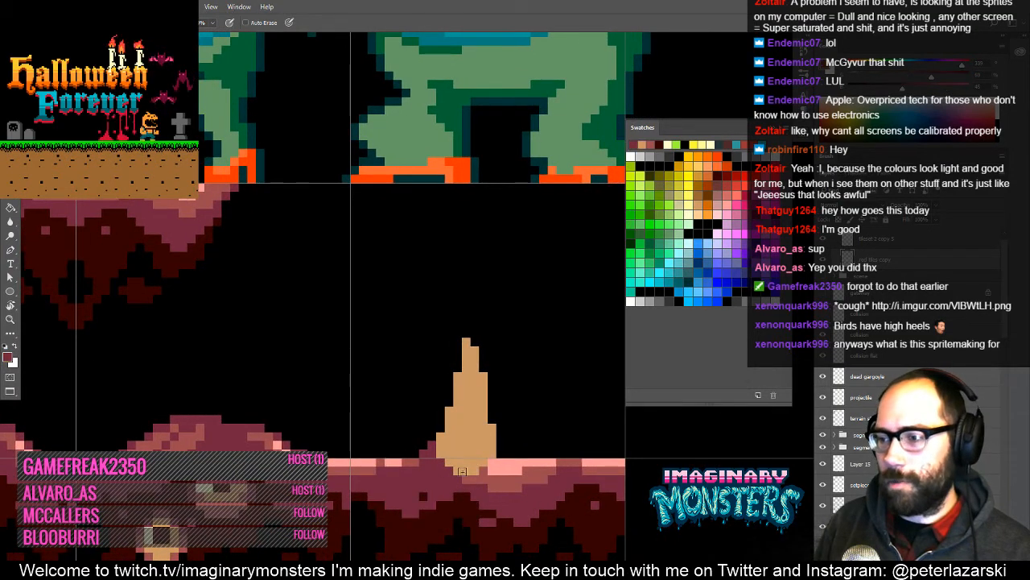
mouse_move(466, 471)
mouse_down()
mouse_move(491, 454)
mouse_move(471, 463)
mouse_move(481, 441)
mouse_move(500, 468)
mouse_up()
alt+click(456, 458)
click(458, 462)
alt+click(509, 468)
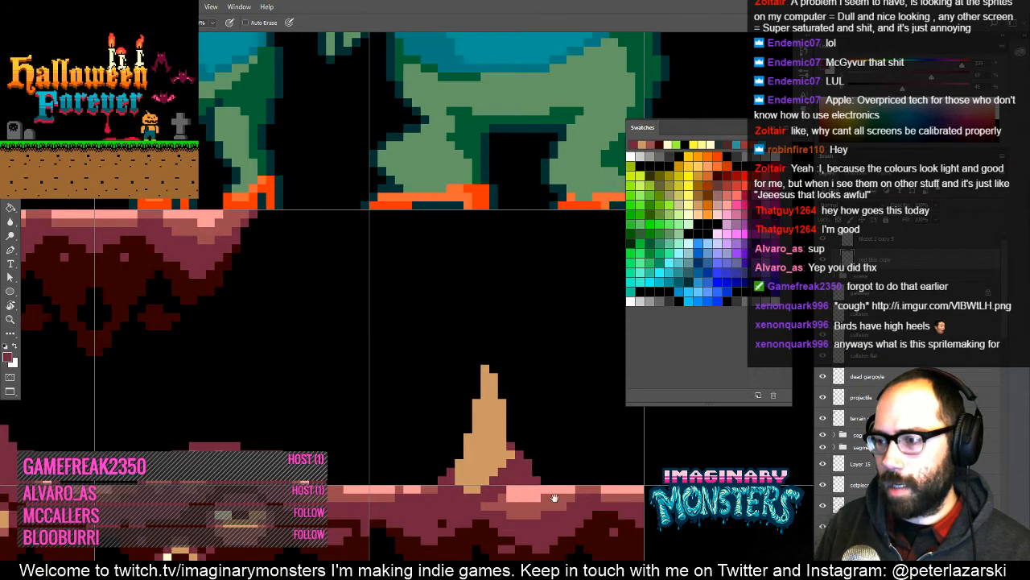
- Erase the spike's pointed upper part to leave a short, flat-topped stump
mouse_move(525, 483)
mouse_down()
mouse_move(486, 465)
mouse_move(632, 467)
mouse_move(409, 476)
mouse_move(364, 419)
mouse_up()
mouse_move(411, 366)
mouse_down()
mouse_move(339, 425)
mouse_move(376, 403)
mouse_move(363, 415)
mouse_move(444, 416)
mouse_move(407, 355)
mouse_move(384, 341)
mouse_move(412, 368)
mouse_up()
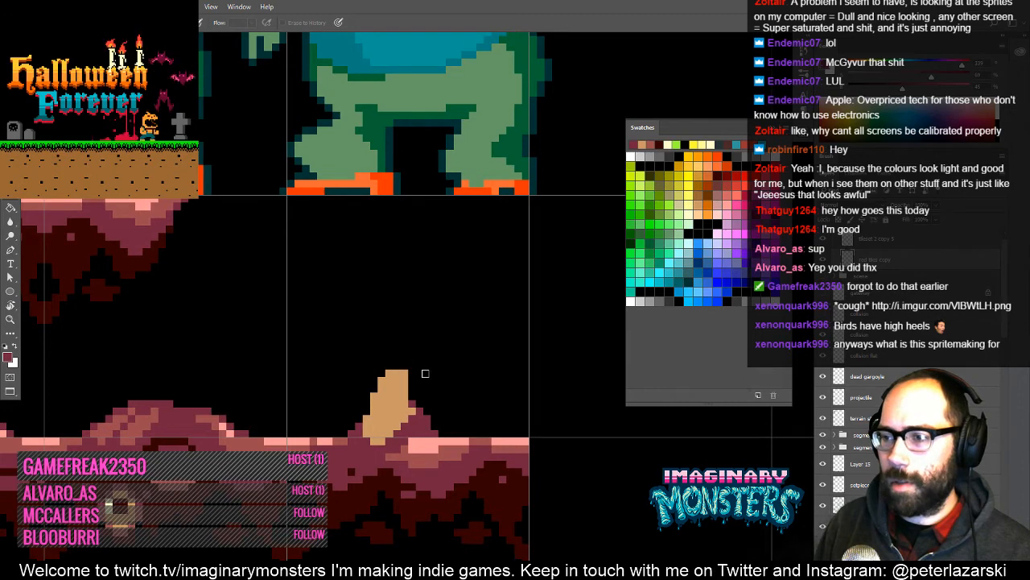
mouse_move(474, 411)
mouse_down()
mouse_move(488, 458)
mouse_move(407, 434)
mouse_up()
- Paint a second, smaller tan stub on the flesh just right of the first stump, using its sampled tan
key(b)
alt+click(328, 428)
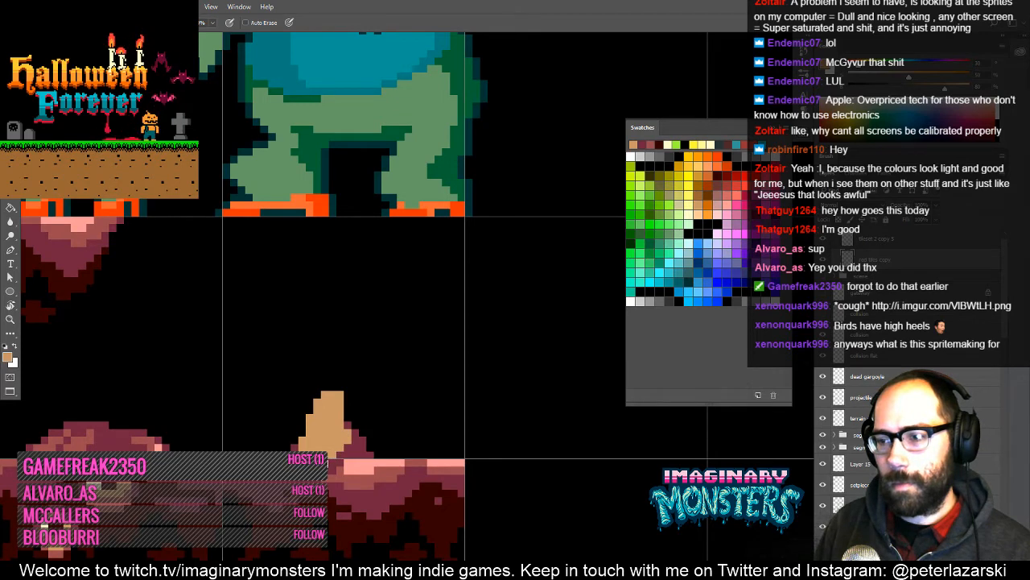
drag(378, 481, 329, 490)
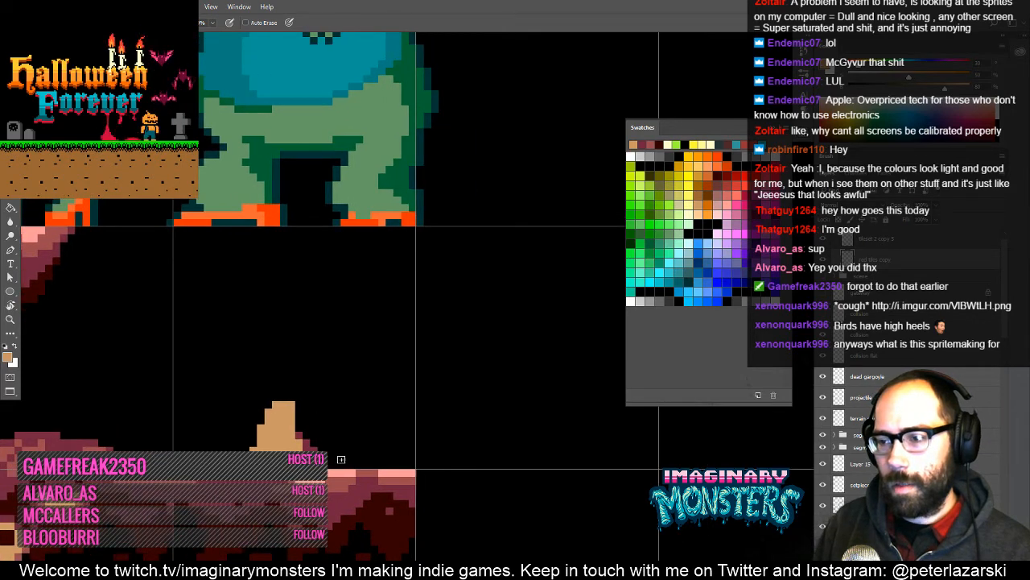
alt+click(328, 488)
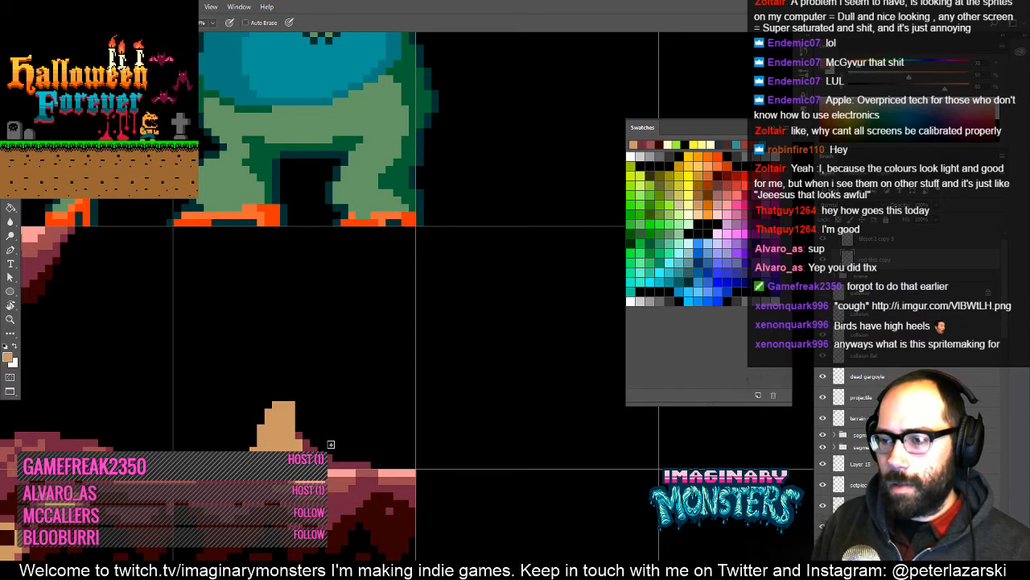
alt+click(326, 442)
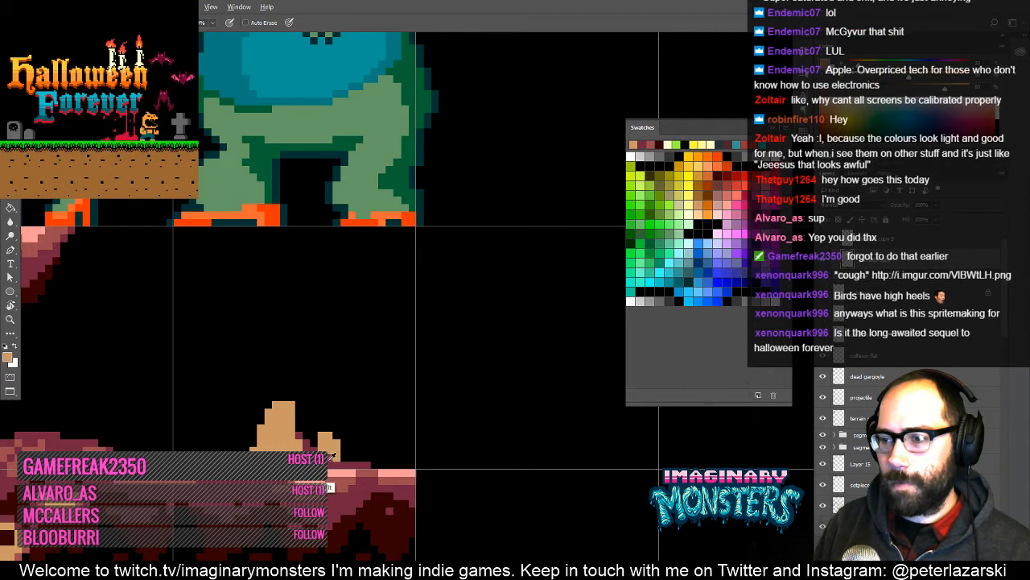
- Paint sampled maroon and lighter red flesh around the bases of the two tan stumps
alt+click(329, 487)
drag(309, 442, 397, 457)
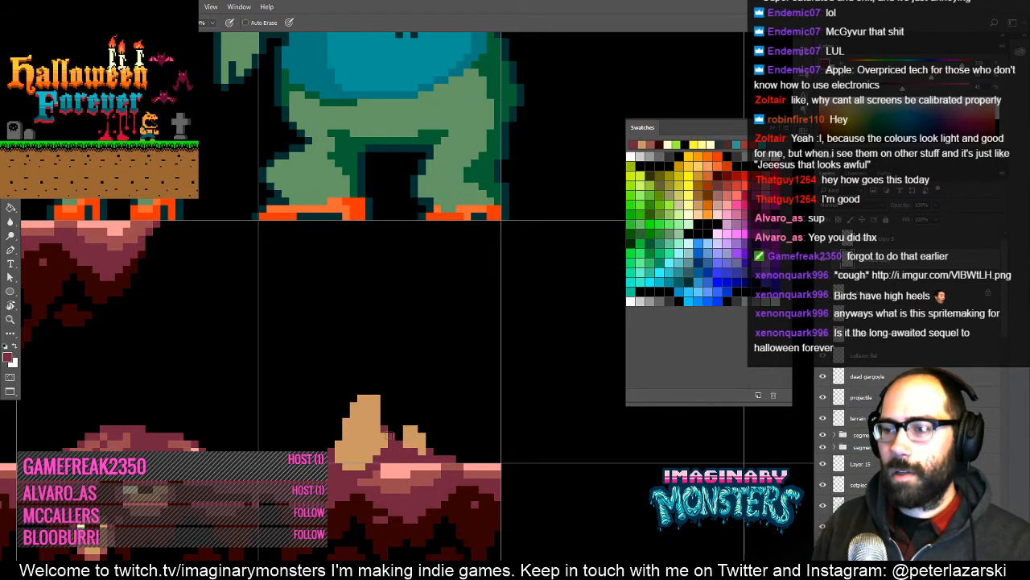
drag(369, 430, 386, 355)
alt+click(406, 410)
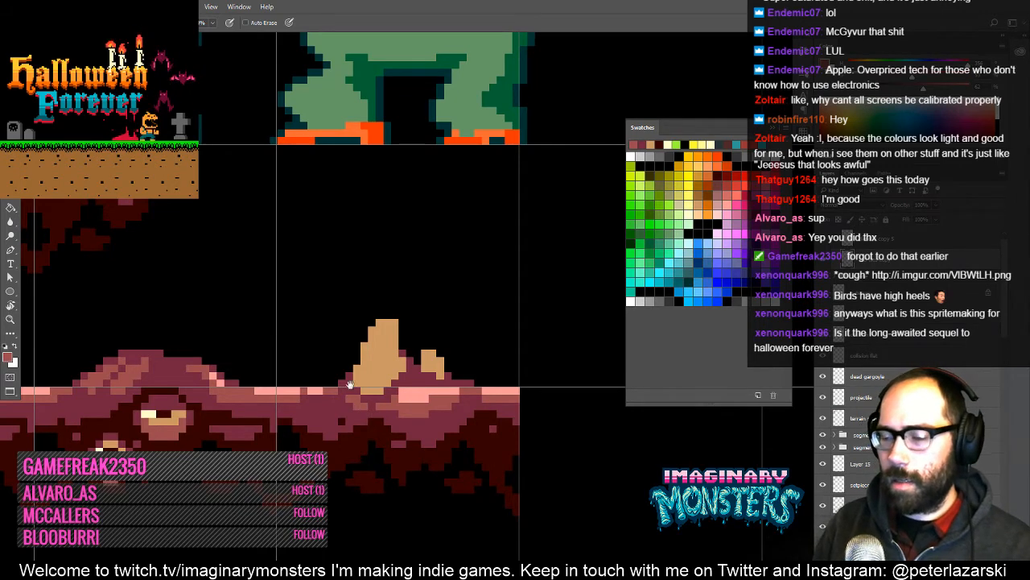
drag(350, 385, 384, 403)
drag(292, 413, 364, 421)
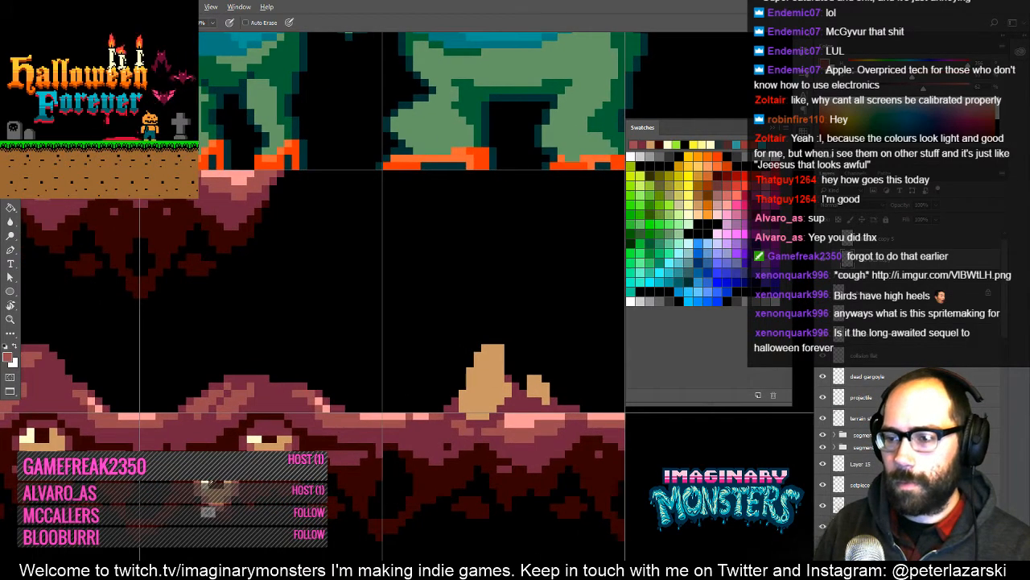
- Add cream highlight pixels to the upper left of both tan stumps, using the cream sampled from the existing artwork
alt+click(206, 510)
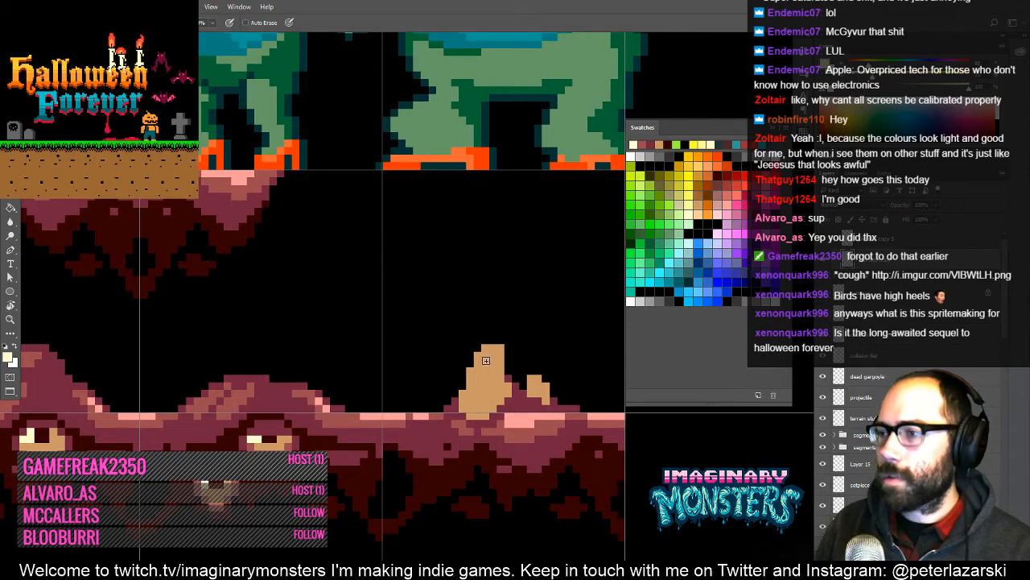
drag(485, 360, 487, 364)
drag(484, 407, 317, 378)
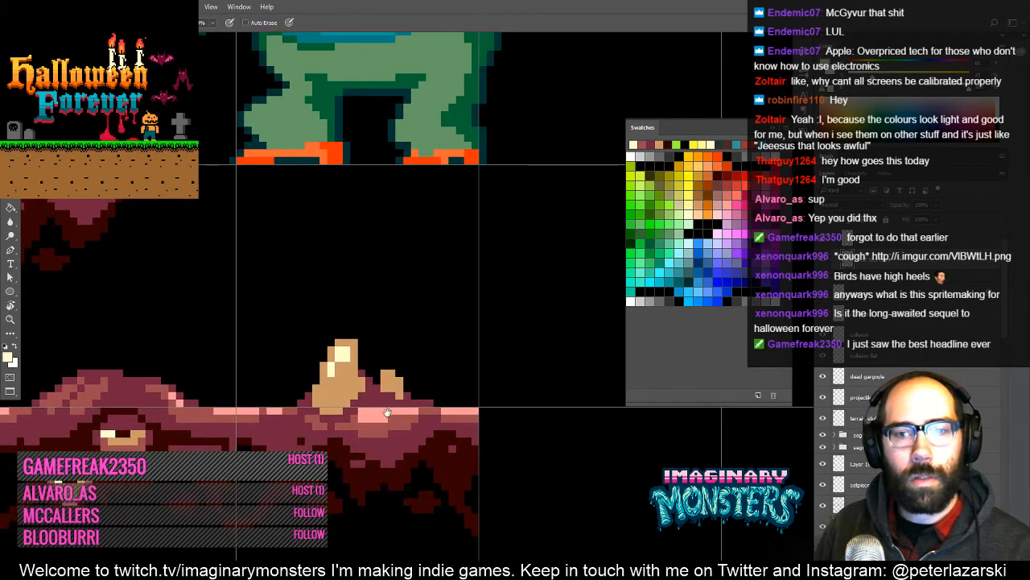
drag(387, 412, 374, 407)
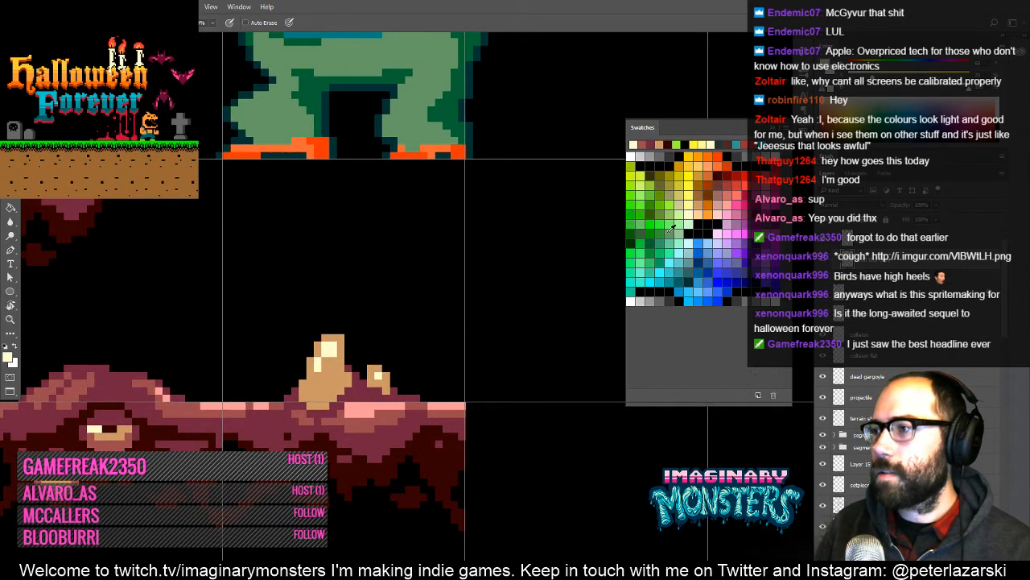
- Pick the golden #CC9933 swatch and paint shading along the base of the taller stump
click(697, 198)
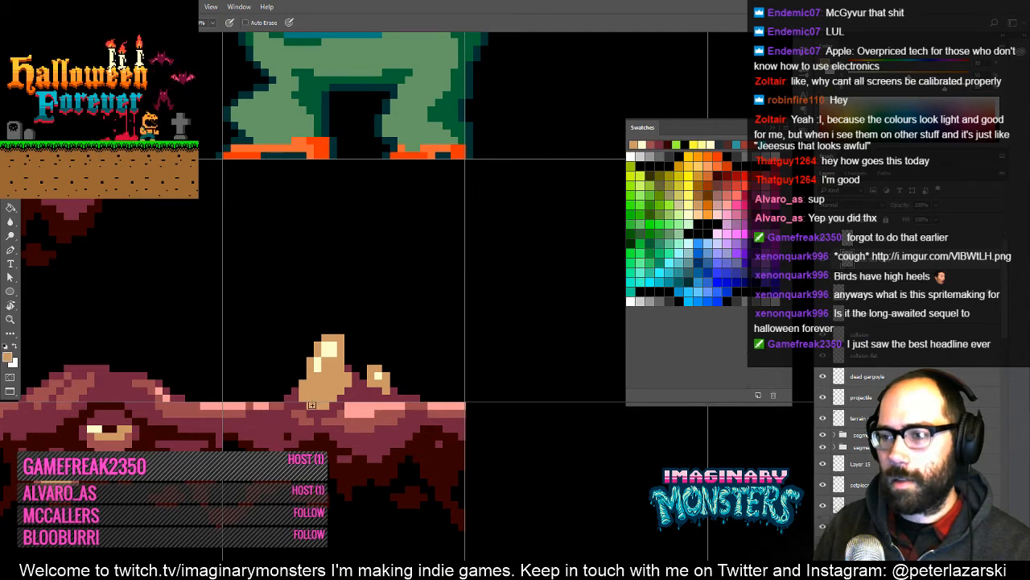
double_click(701, 183)
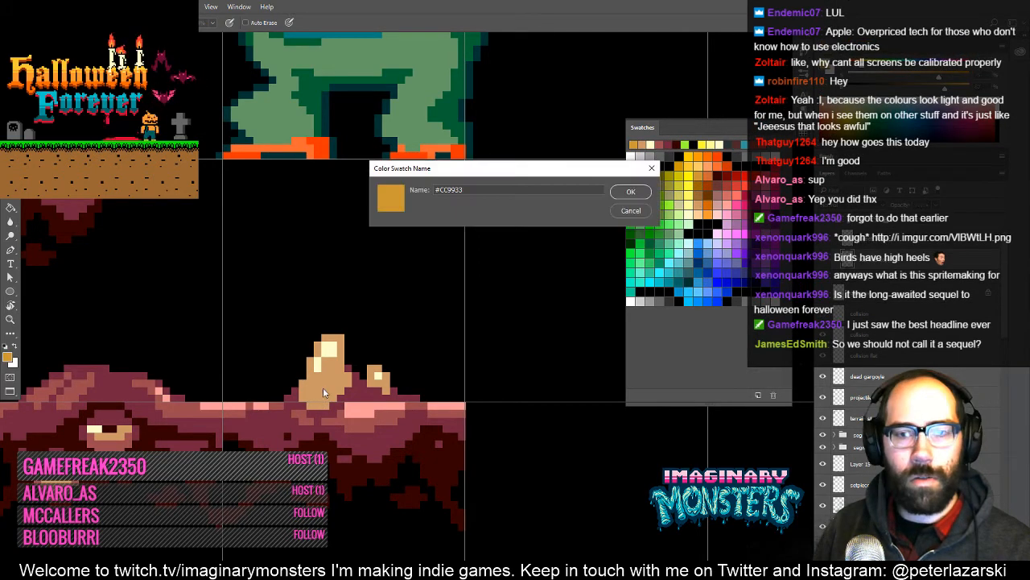
key(Return)
drag(368, 414, 330, 392)
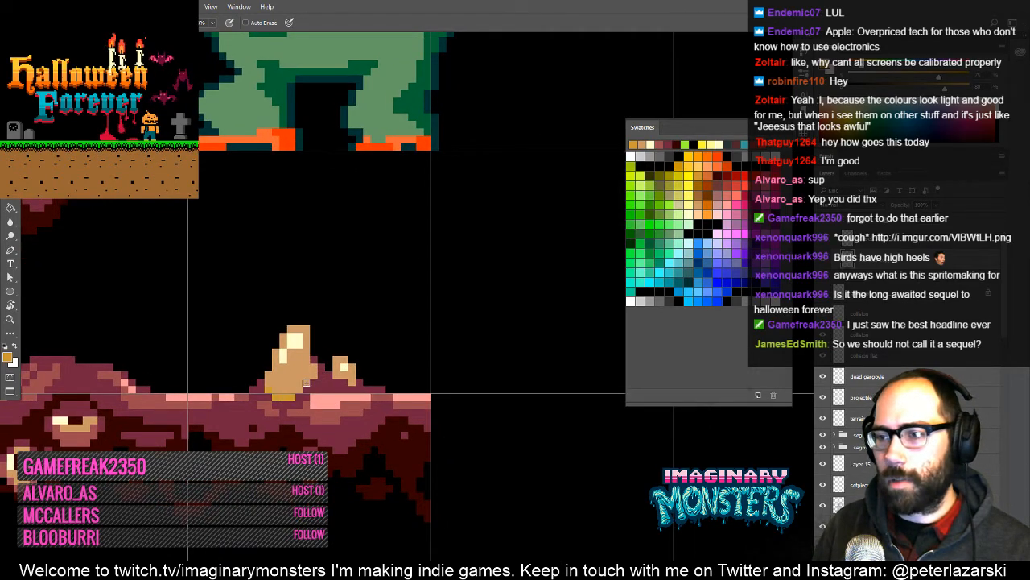
- Deepen the shading on the taller stump's base and lower right edge with a darker brown swatch
click(698, 184)
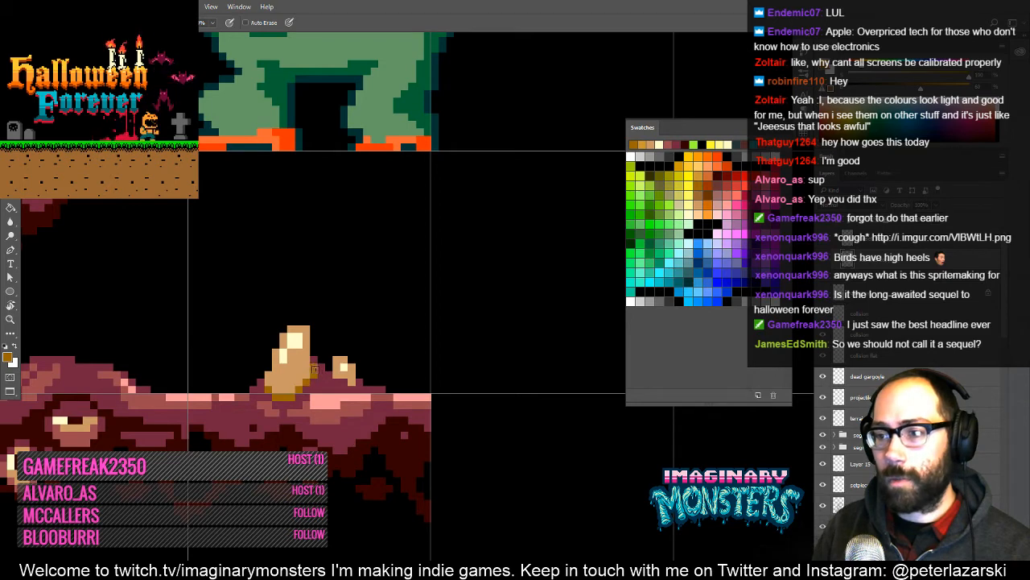
double_click(703, 202)
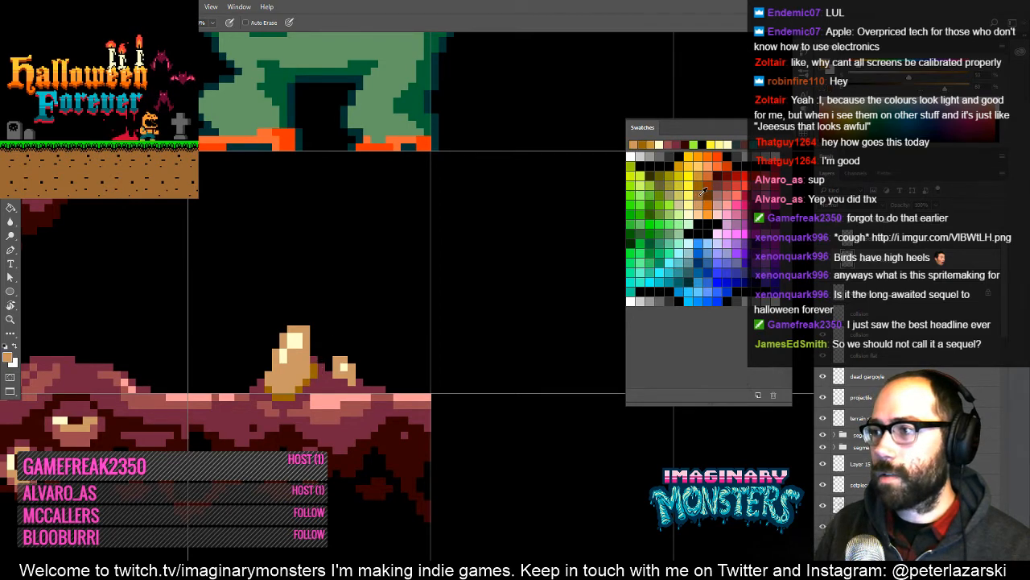
key(Escape)
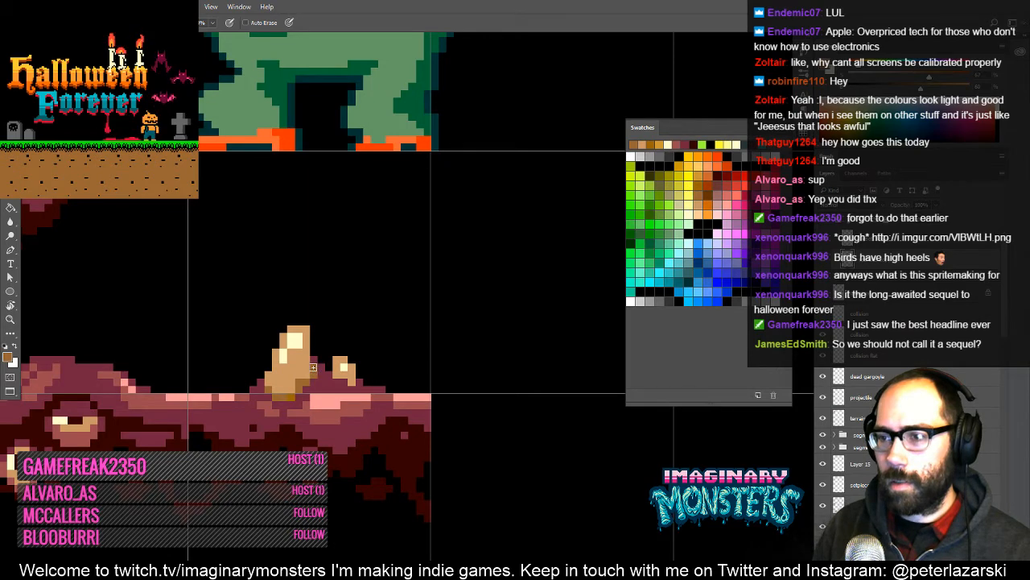
ctrl+click(297, 394)
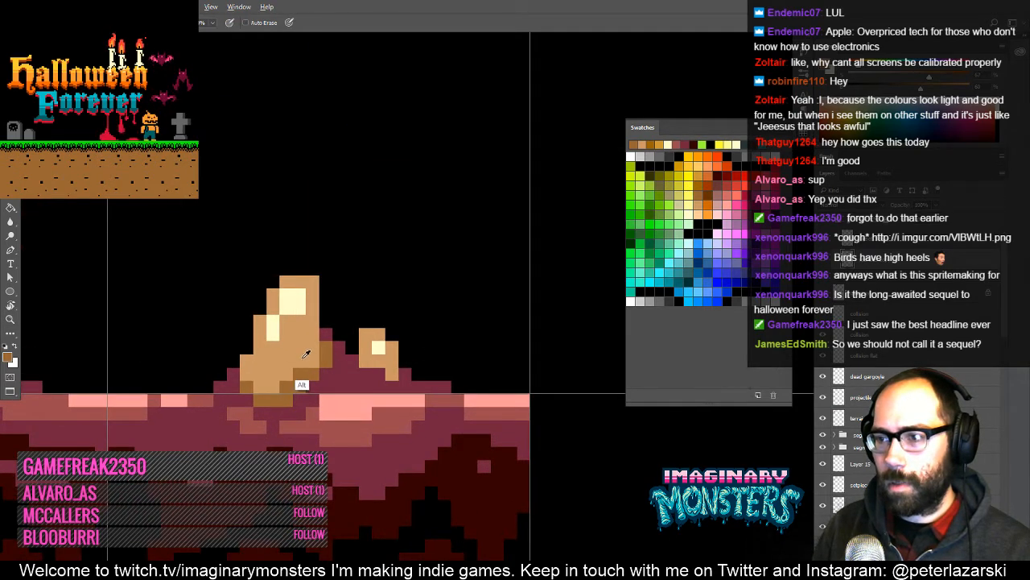
- Shade the lower edge of the smaller stub with the brown sampled from the taller stump
alt+click(305, 355)
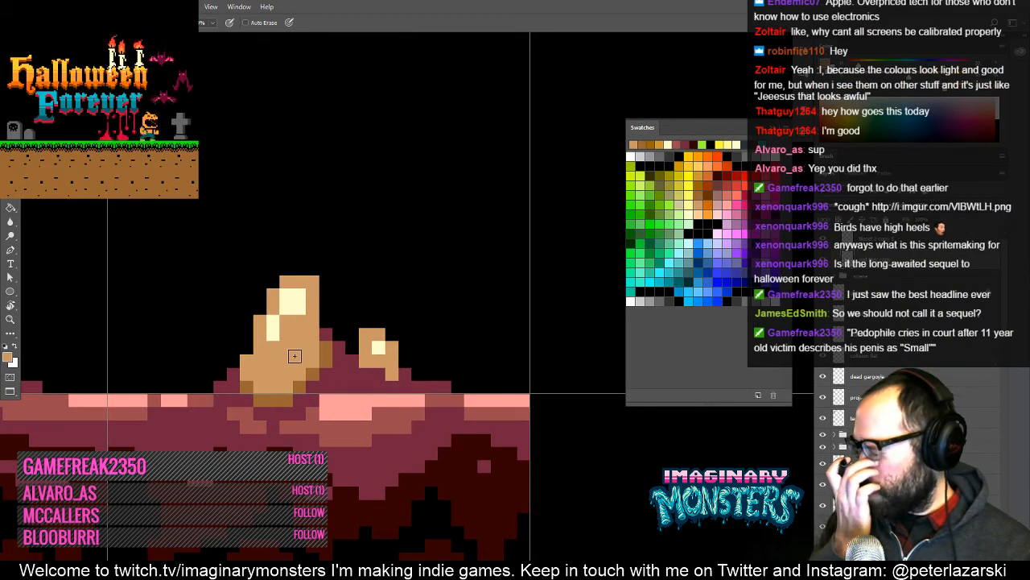
scroll(362, 354, down, 2)
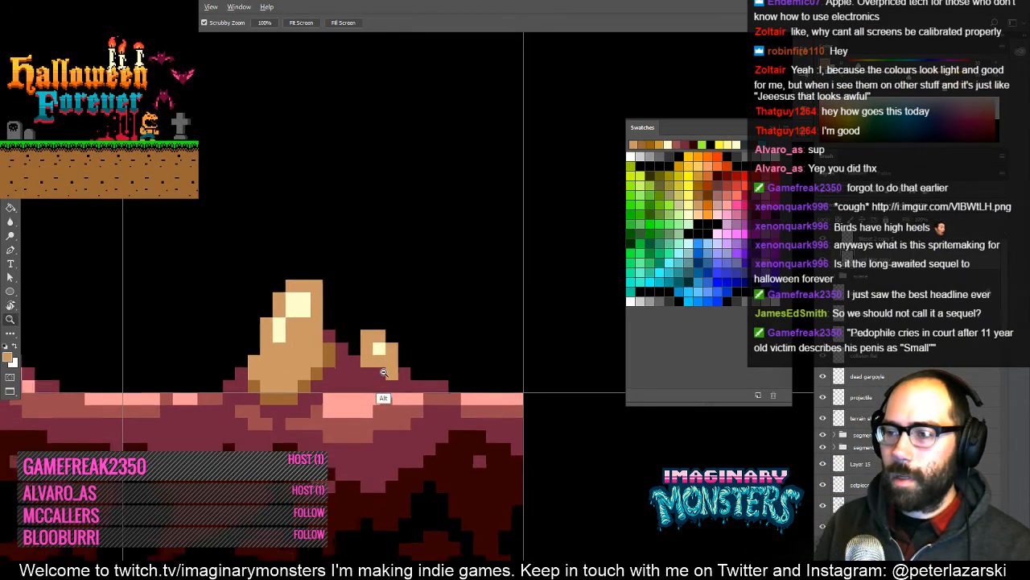
alt+click(351, 355)
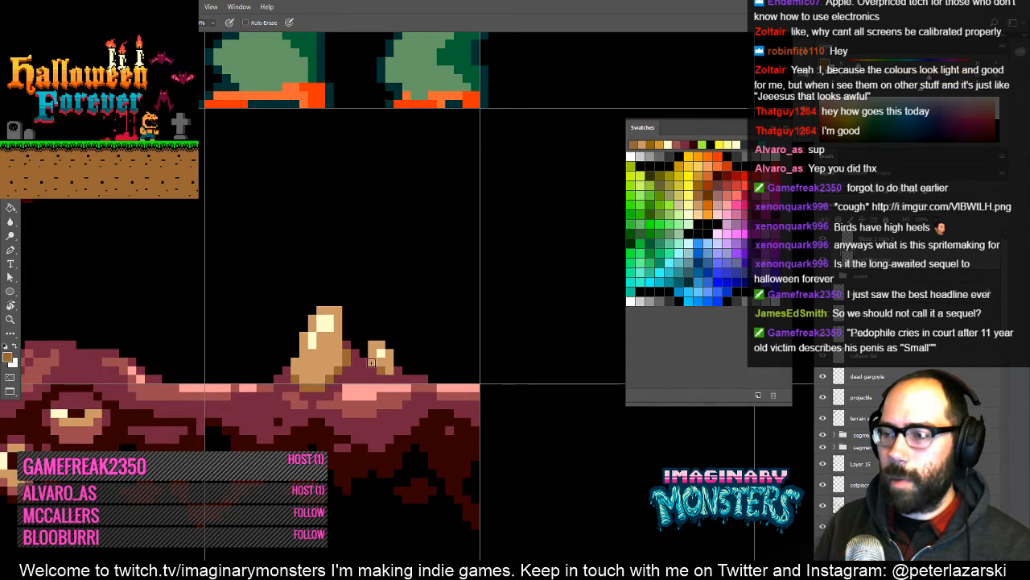
- Examine the shaded growths against the rest of the ground tileset and the characters with the guides hidden, then show the guides again
key(z)
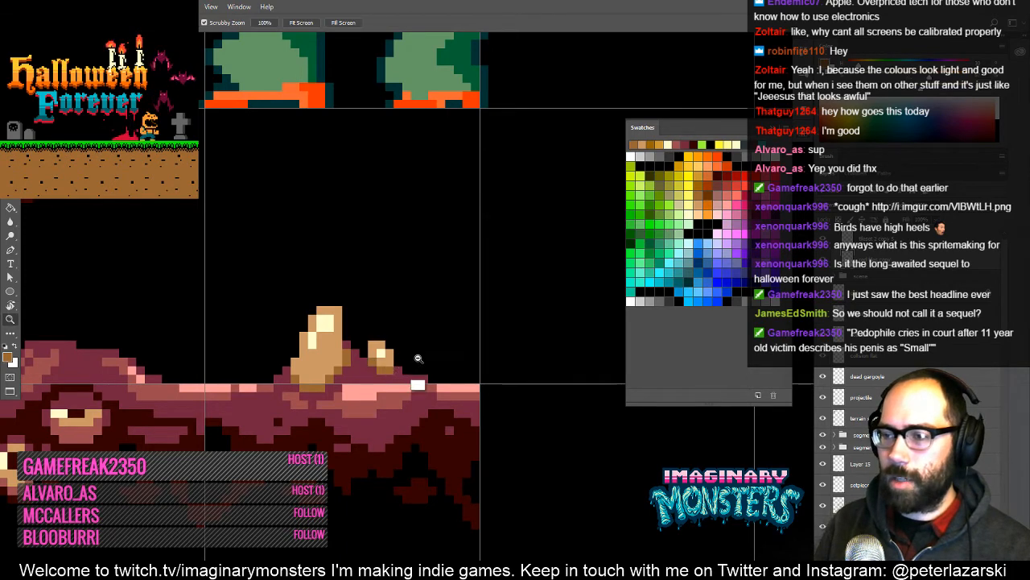
alt+click(415, 384)
alt+click(402, 388)
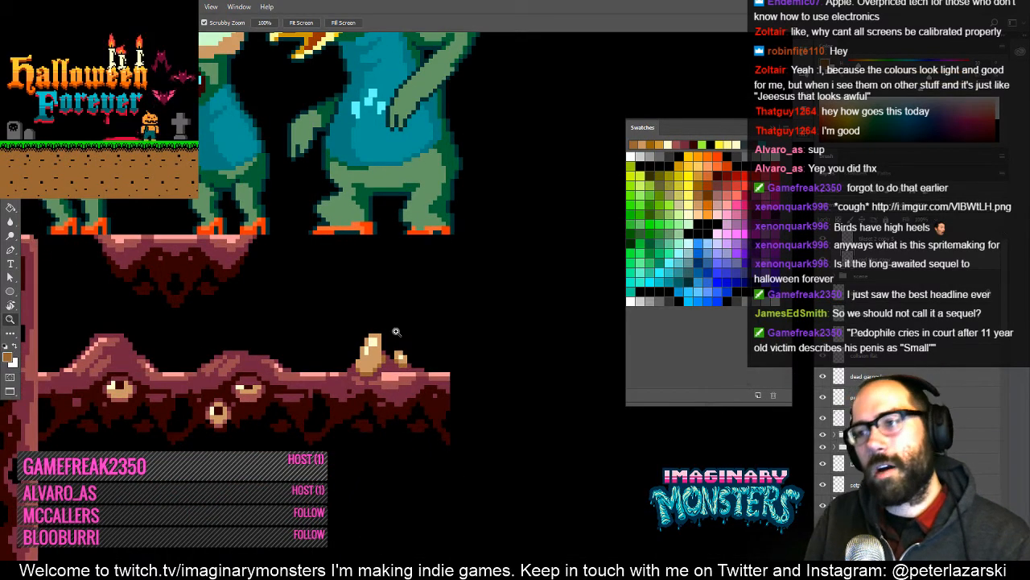
drag(402, 356, 369, 358)
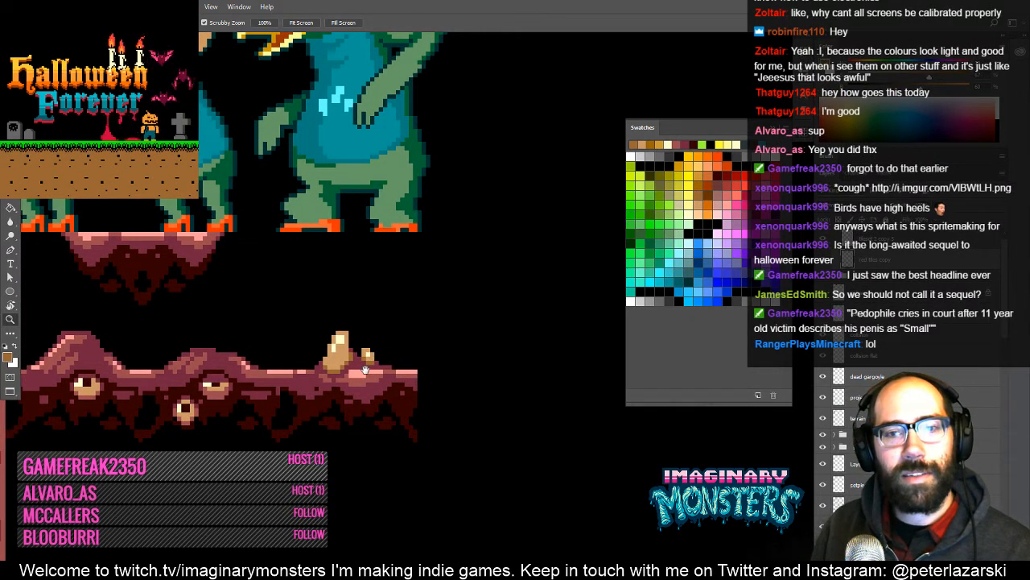
drag(405, 388, 372, 376)
key(b)
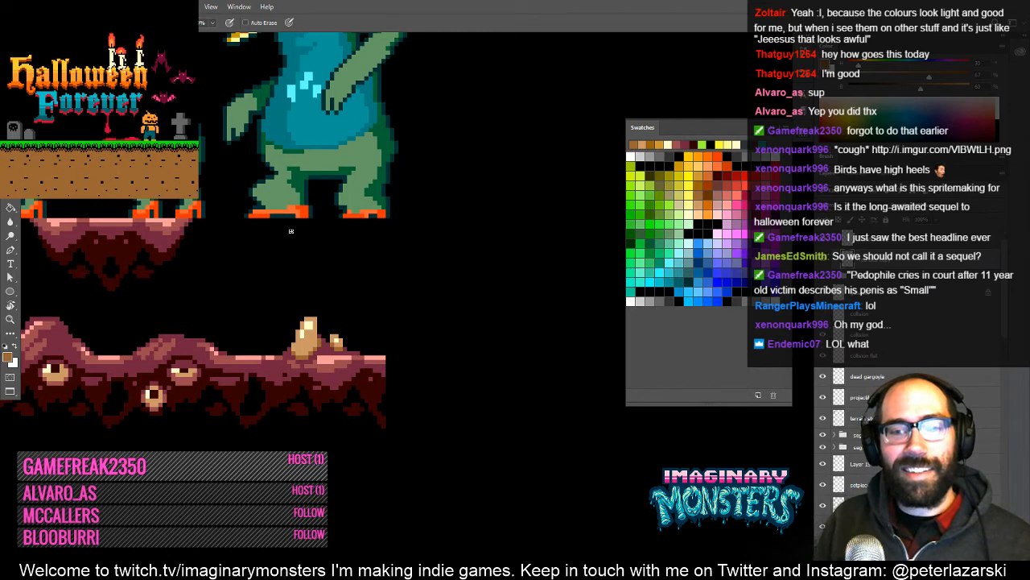
drag(324, 322, 395, 340)
key(z)
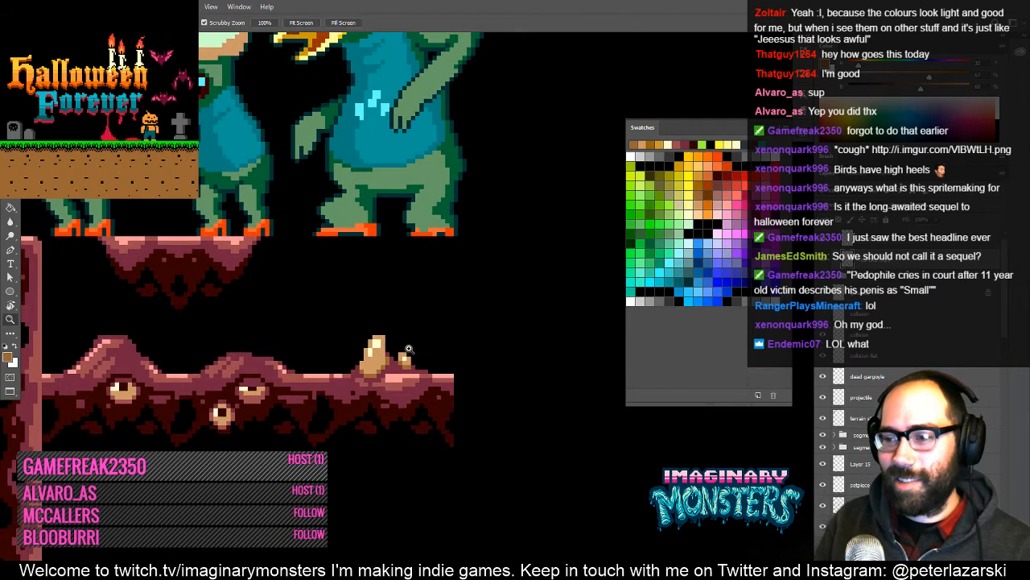
click(411, 354)
click(411, 353)
click(378, 354)
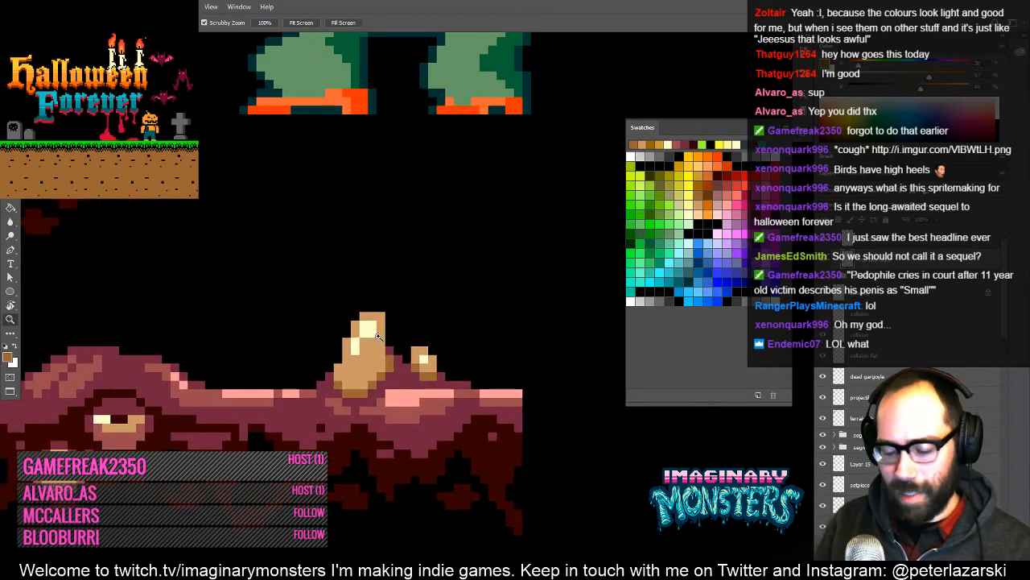
key(ctrl+h)
- Paint sampled red tones on the flesh around the stumps and reshape the pink highlight below the smaller stub
key(b)
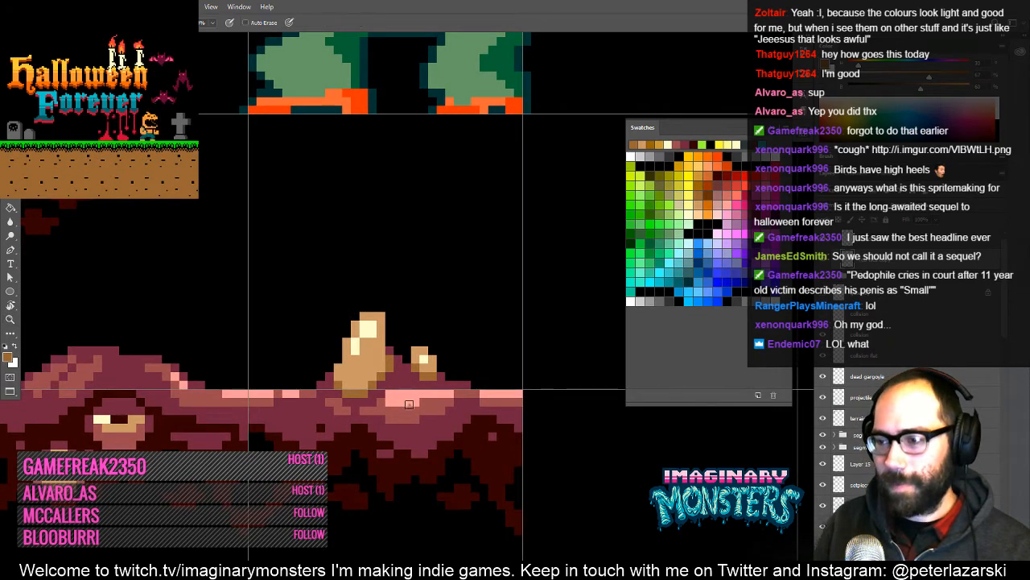
drag(398, 409, 424, 406)
alt+click(407, 396)
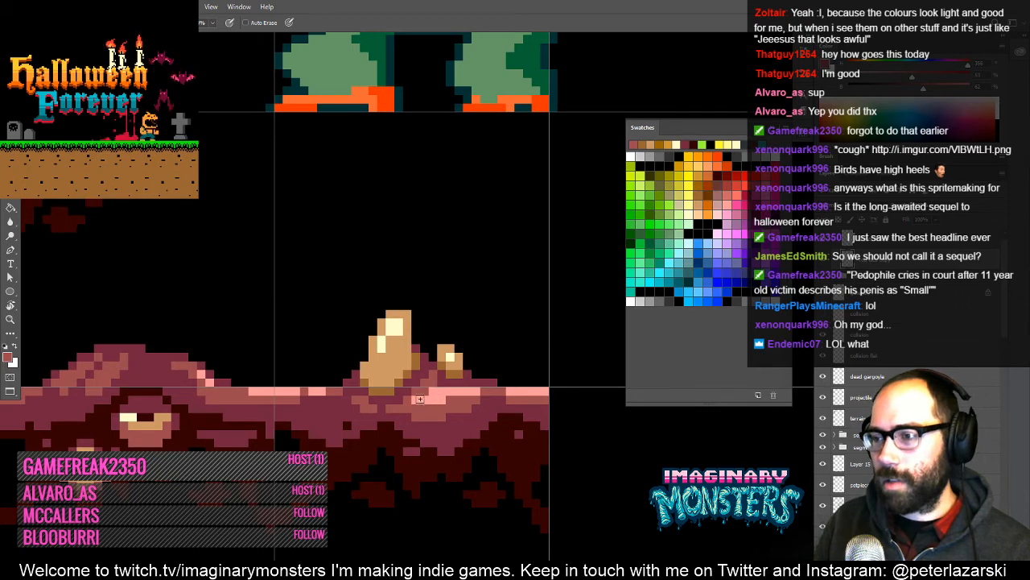
mouse_move(388, 400)
mouse_down()
mouse_move(411, 407)
mouse_move(387, 410)
mouse_move(414, 402)
mouse_move(439, 422)
mouse_move(384, 415)
mouse_move(402, 414)
mouse_up()
drag(338, 416, 414, 405)
drag(395, 371, 341, 390)
- Paint a third short tan stub in the ground surface left of the taller stump and erase its upper left corner
alt+click(376, 420)
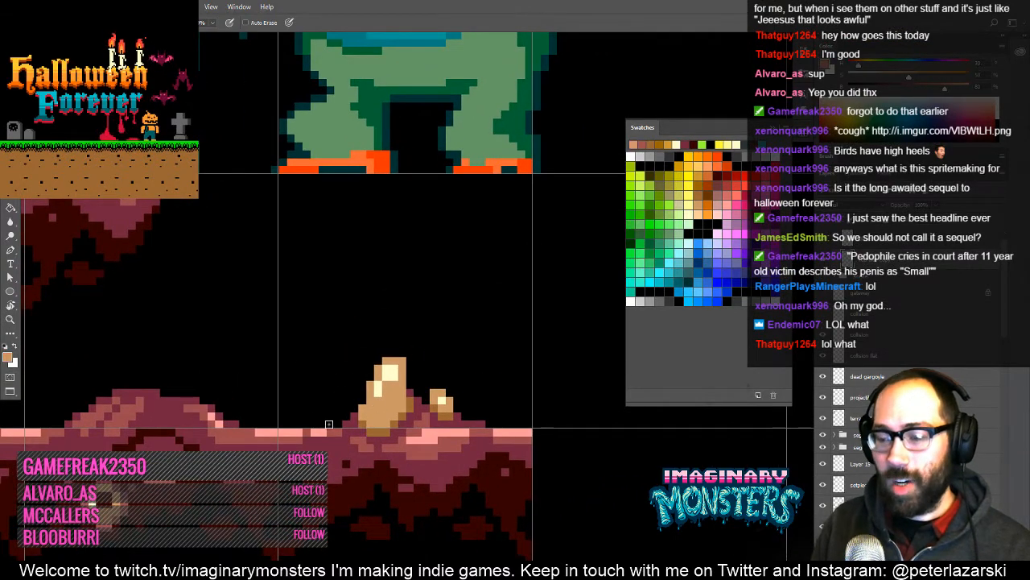
key(e)
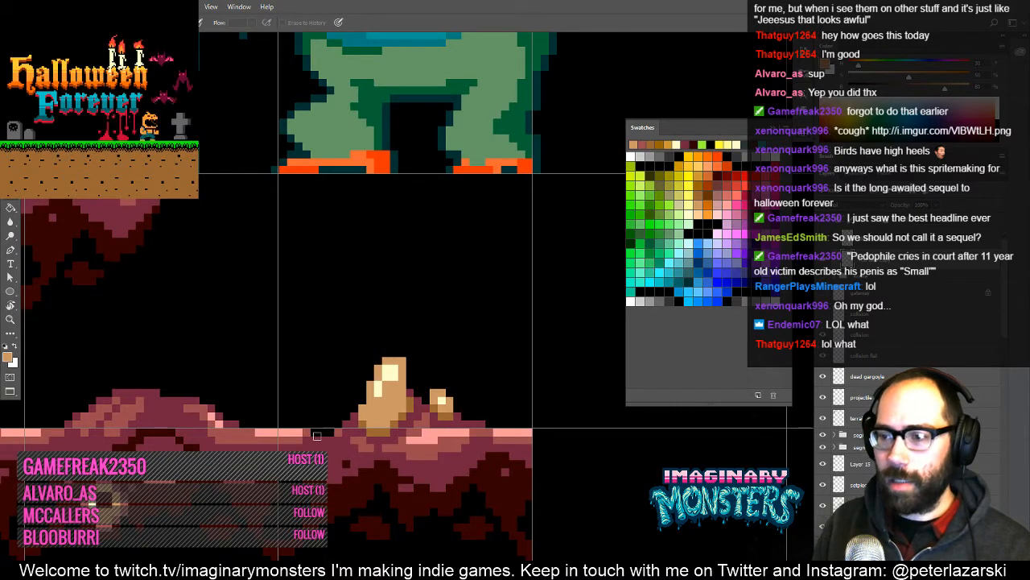
key(b)
click(317, 427)
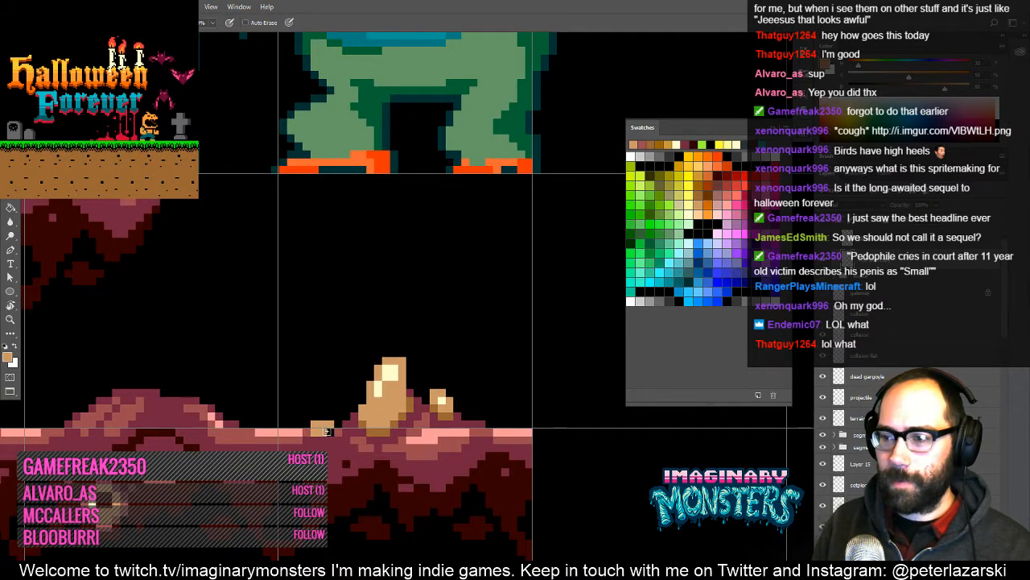
drag(326, 432, 322, 408)
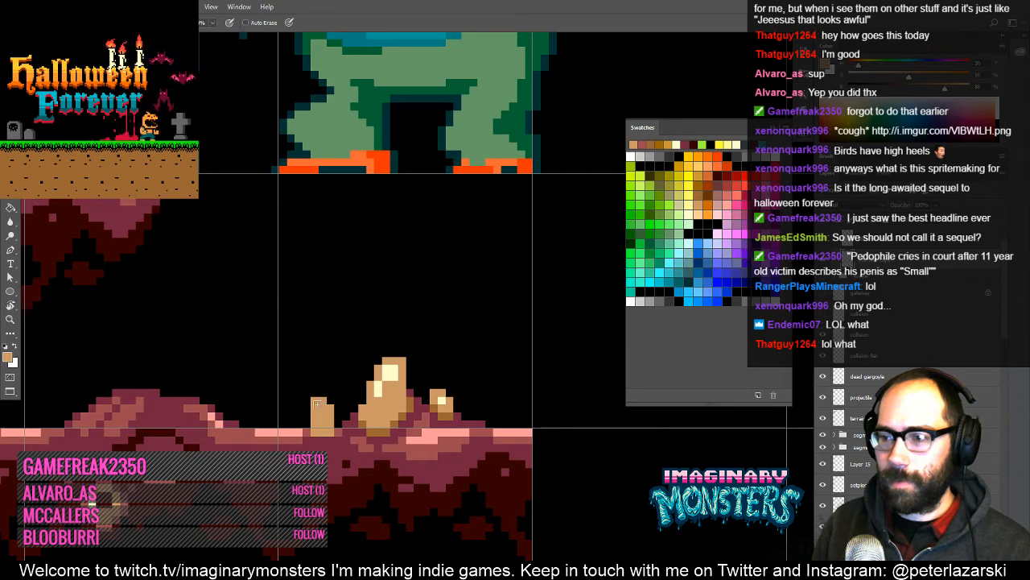
key(e)
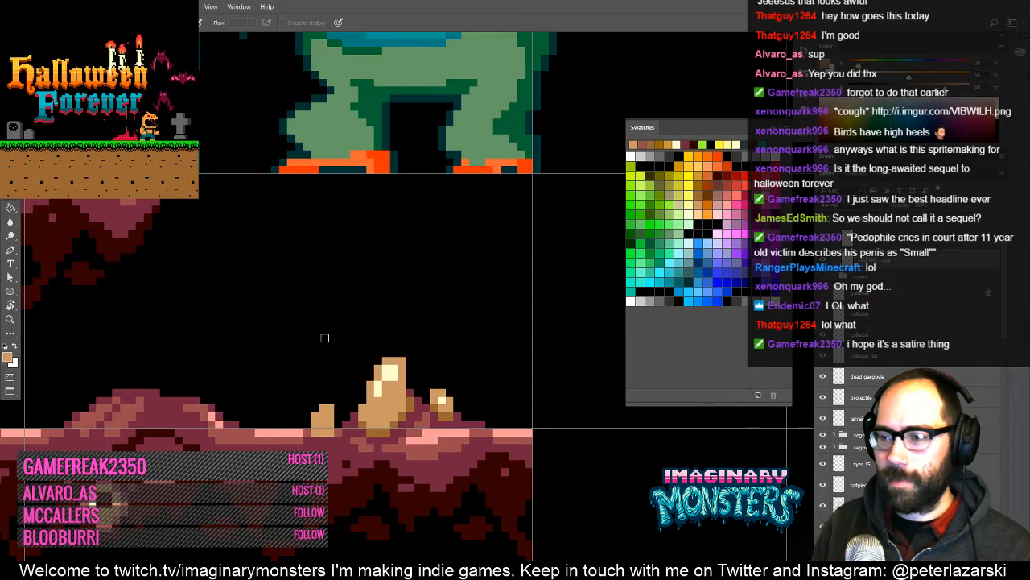
- Shade the third stub's base in brown and add sampled maroon flesh along its left side
key(b)
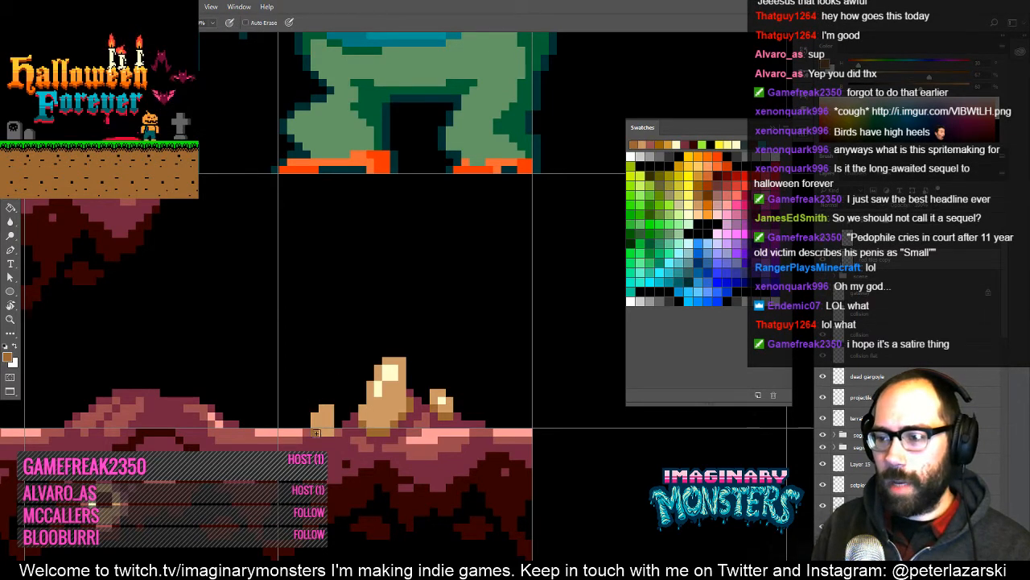
drag(324, 441, 331, 439)
alt+click(331, 455)
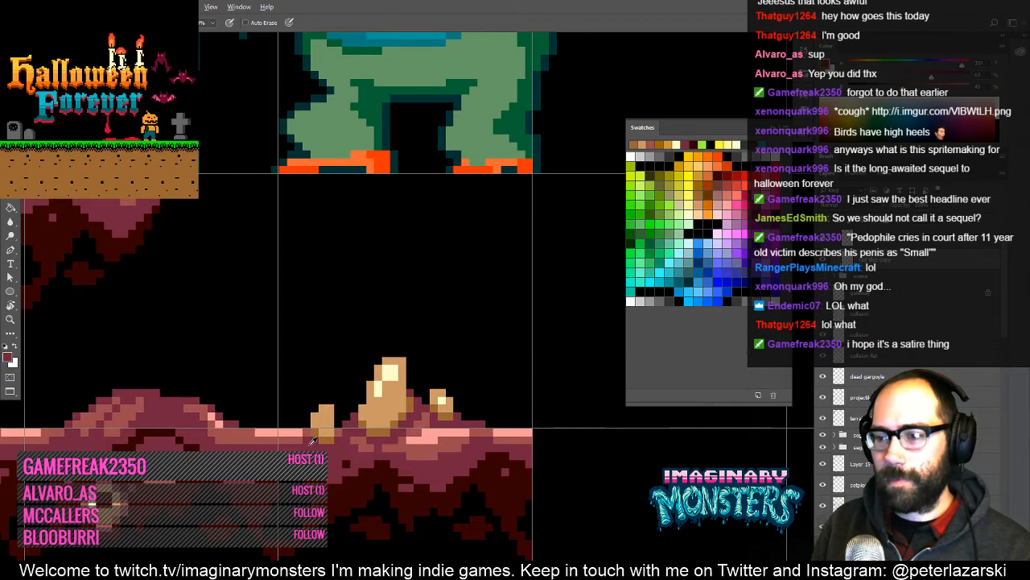
click(306, 426)
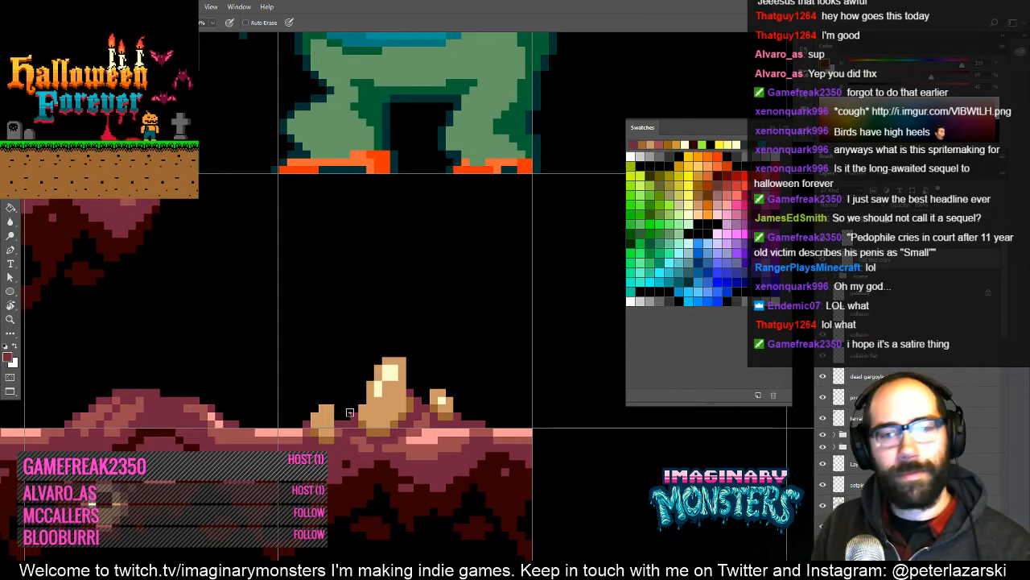
- Fill in maroon and lighter red flesh between the third stub and the taller stump and around the stub's base
drag(344, 412, 369, 406)
drag(343, 446, 316, 439)
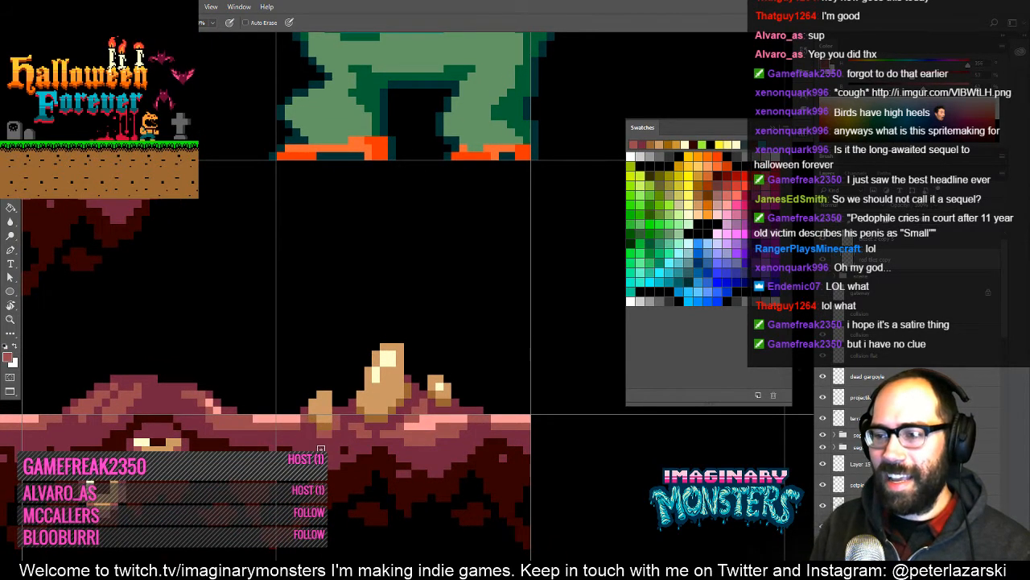
drag(314, 430, 288, 433)
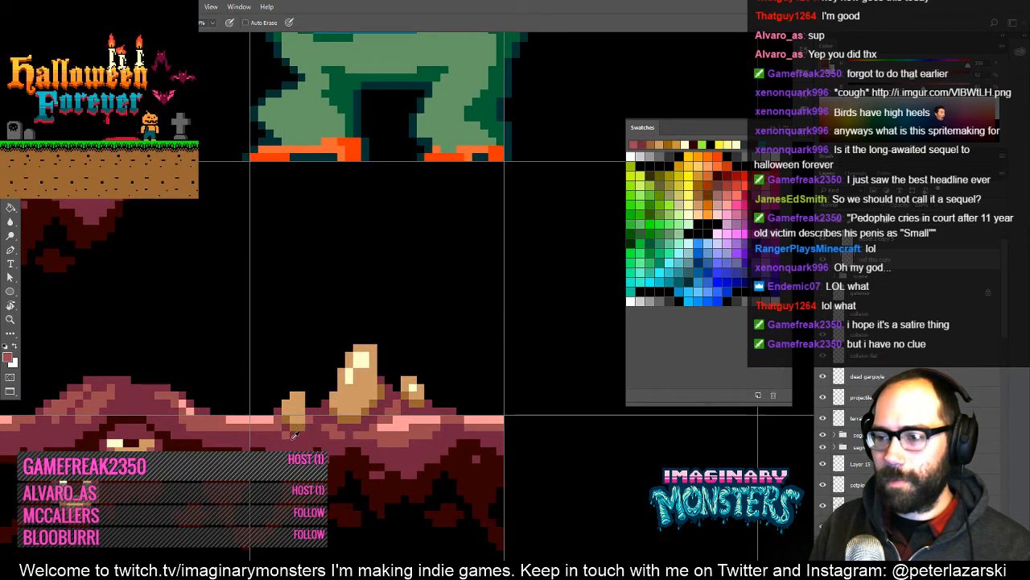
mouse_move(343, 411)
mouse_down()
mouse_move(318, 431)
mouse_move(278, 437)
mouse_up()
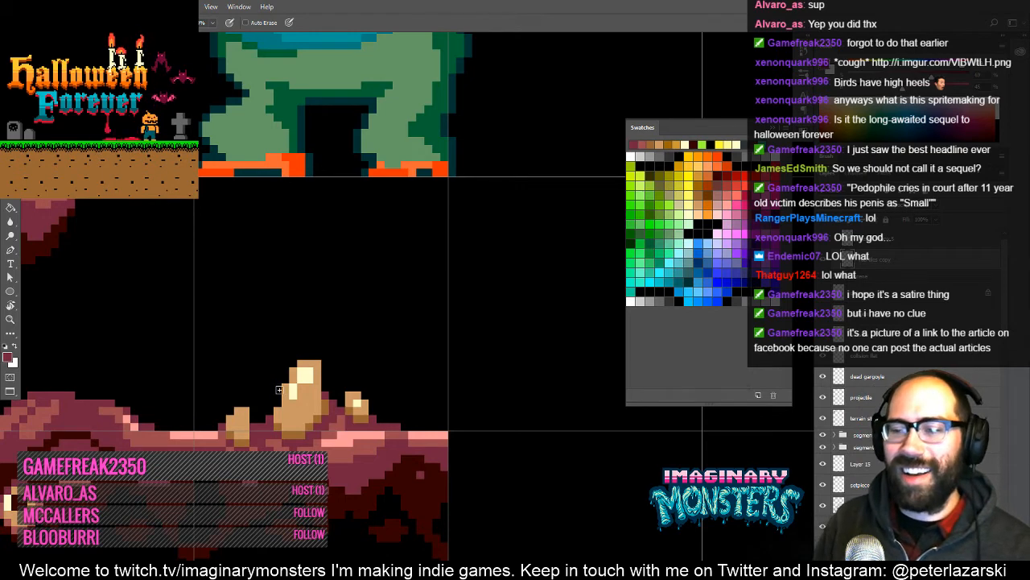
- Add a sampled cream highlight along the left side of the third tan stub
alt+click(304, 375)
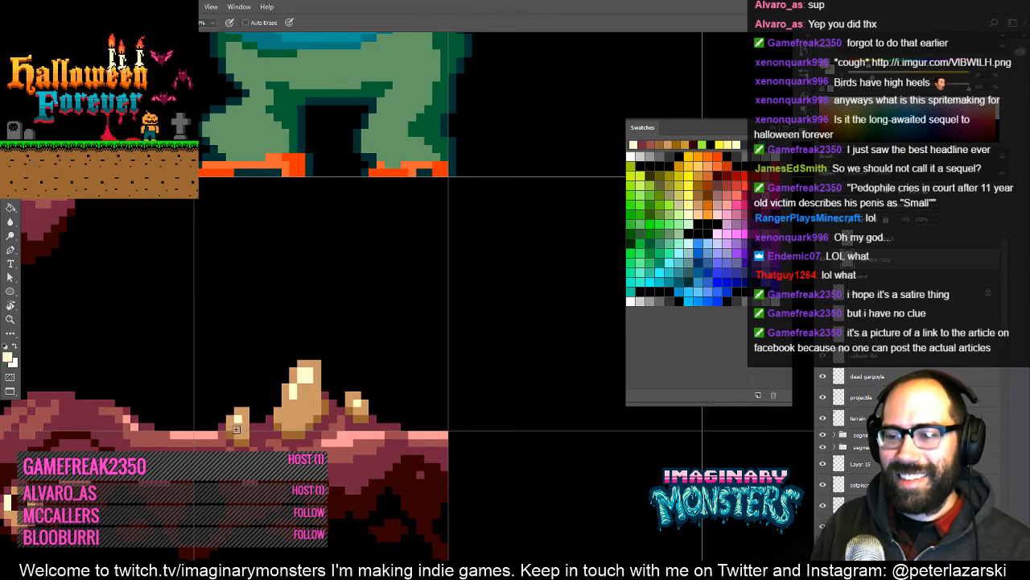
alt+click(237, 417)
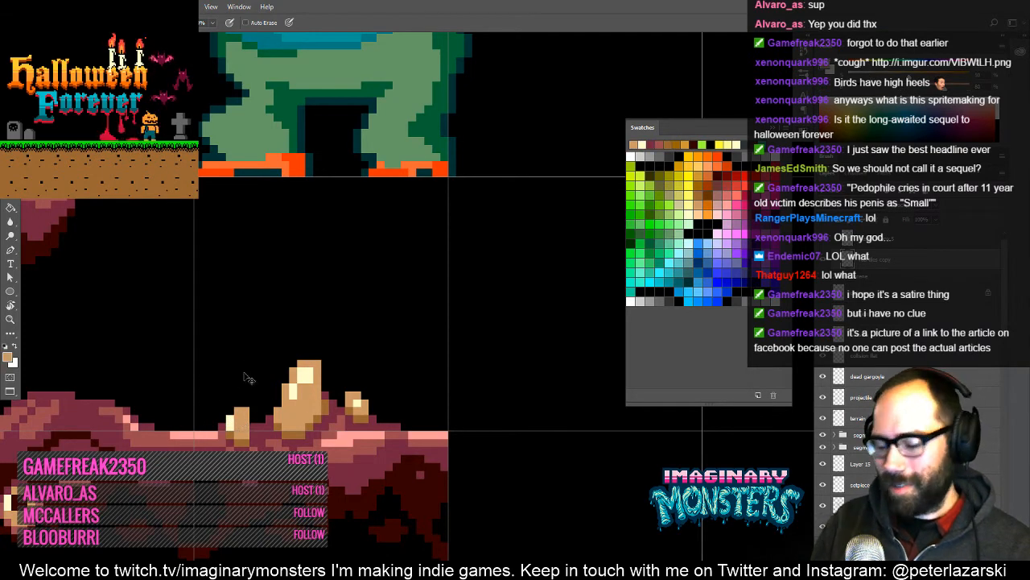
key(z)
alt+click(333, 420)
alt+click(332, 420)
alt+click(314, 431)
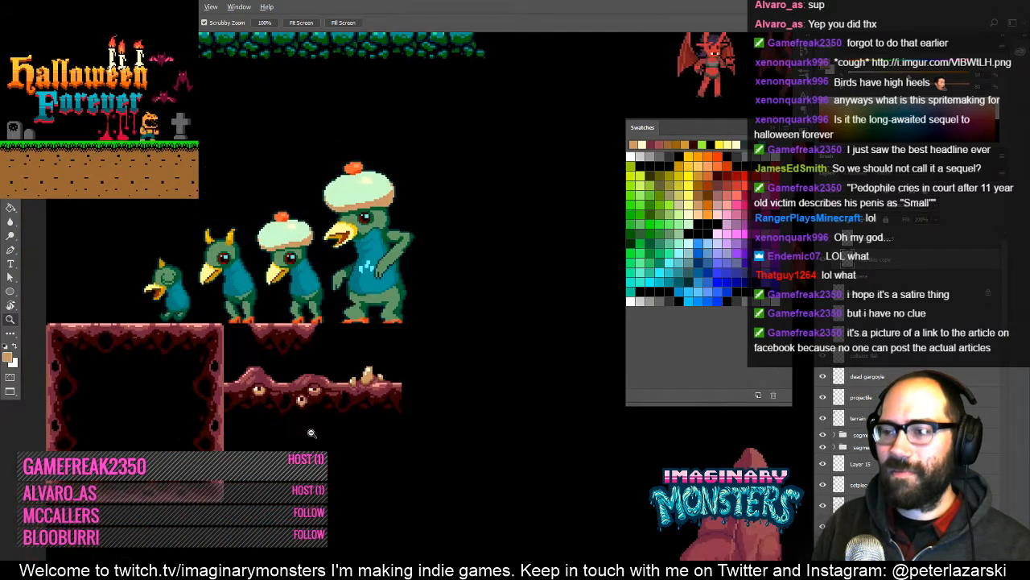
drag(335, 423, 375, 469)
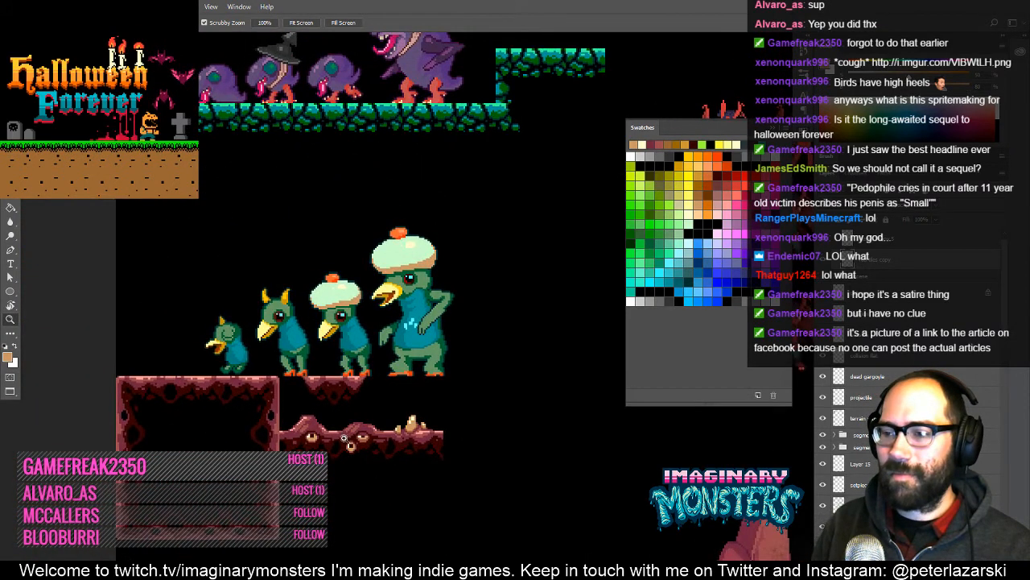
- Duplicate the small stub from beside the tall stump onto the right slope of the neighboring eye mound
click(373, 426)
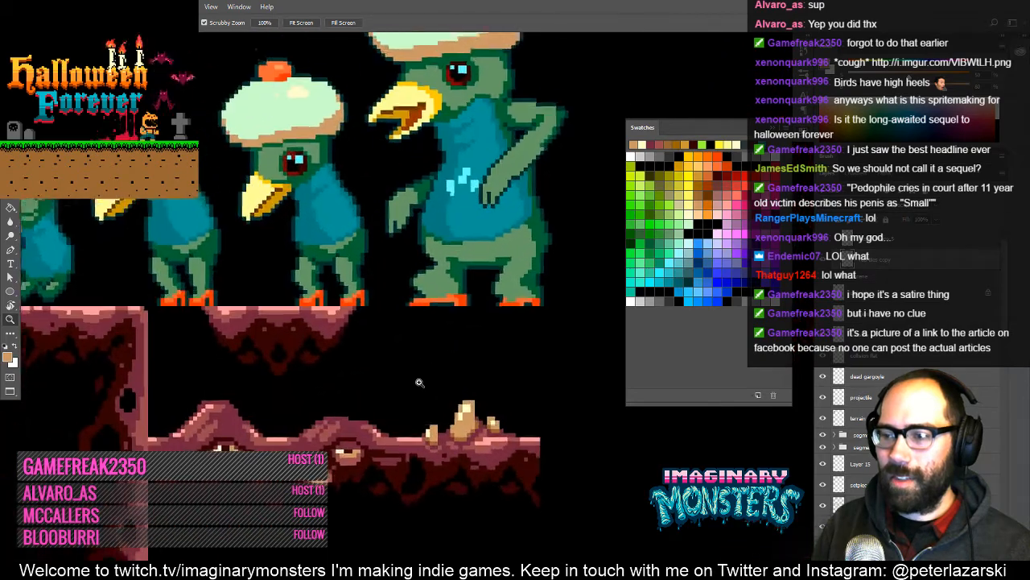
drag(446, 299, 423, 286)
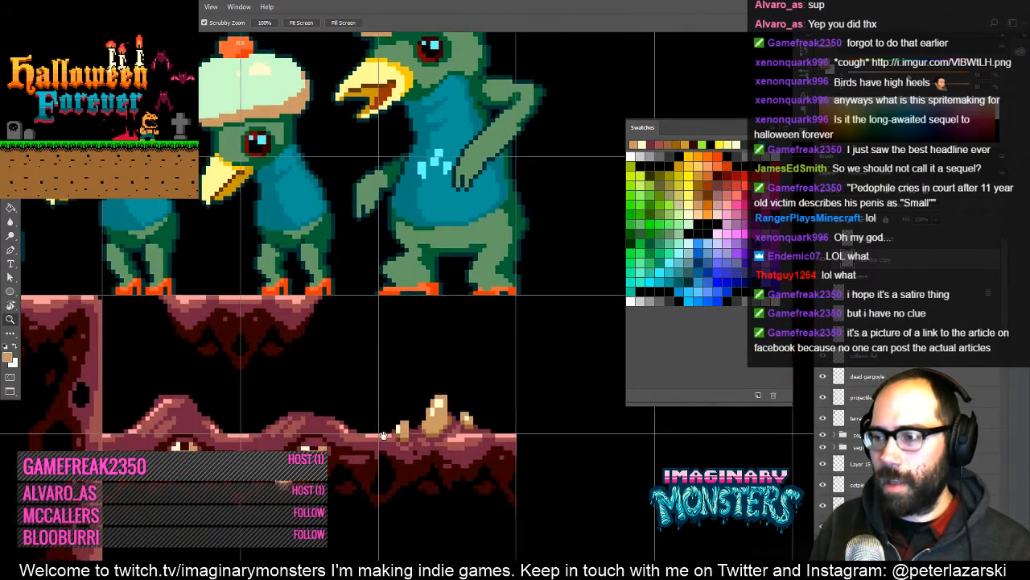
click(479, 402)
click(478, 403)
key(l)
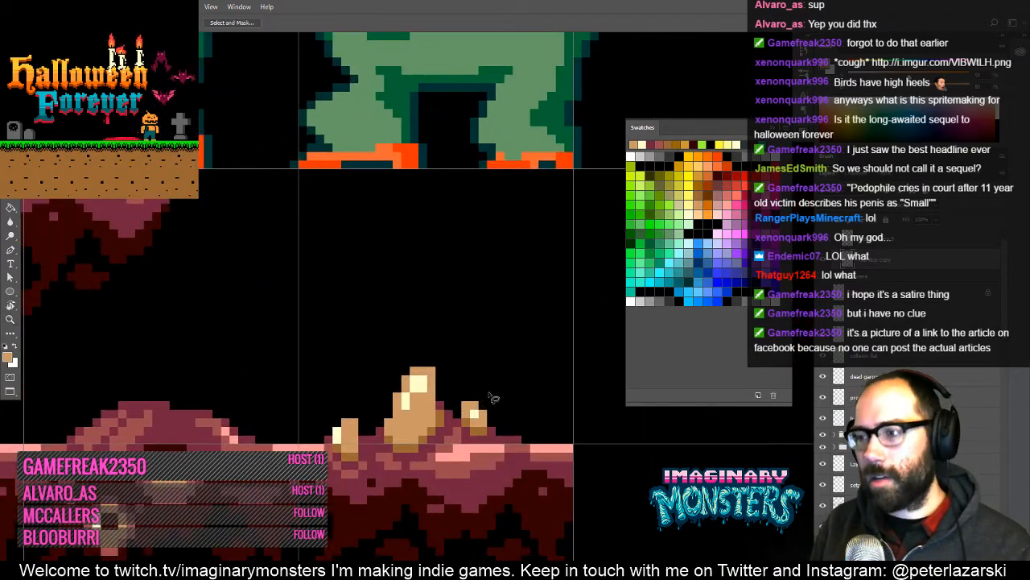
mouse_move(498, 394)
mouse_down()
mouse_move(449, 410)
mouse_move(464, 446)
mouse_move(496, 454)
mouse_move(508, 415)
mouse_up()
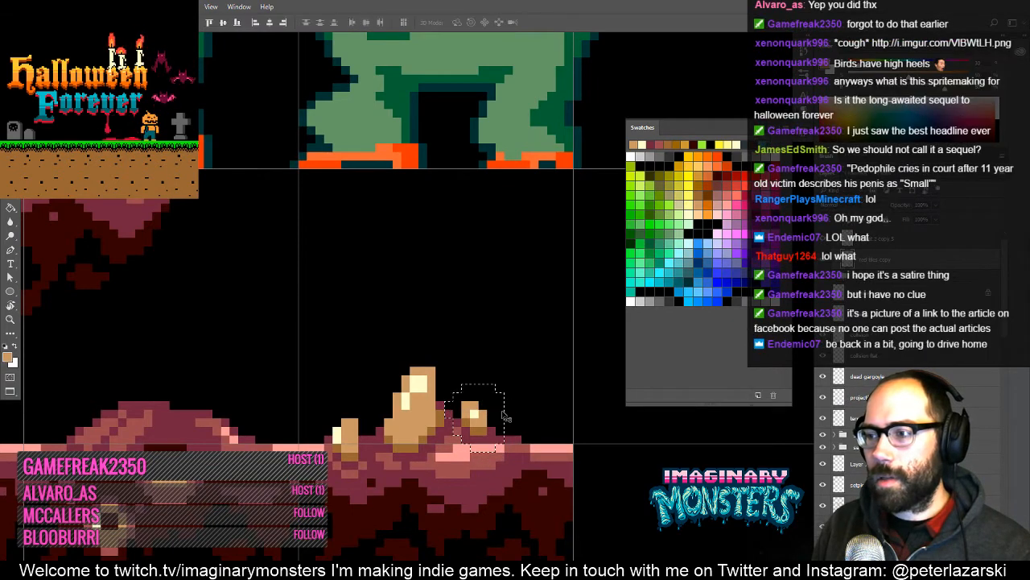
mouse_move(491, 456)
mouse_down()
mouse_move(302, 456)
mouse_move(267, 423)
mouse_up()
key(z)
key(ctrl+apostrophe)
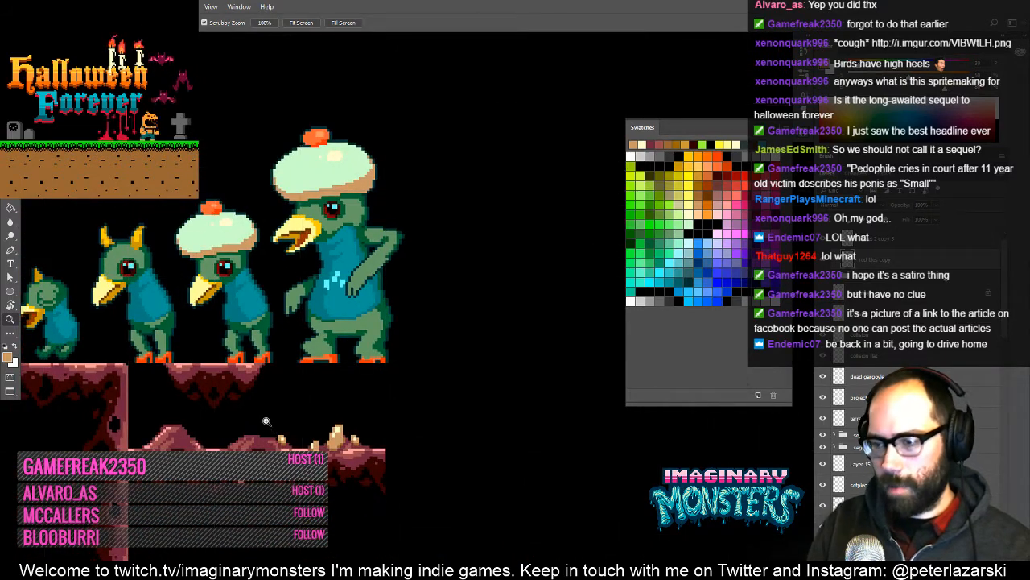
mouse_move(417, 446)
mouse_down()
mouse_move(470, 461)
mouse_move(415, 449)
mouse_move(405, 430)
mouse_up()
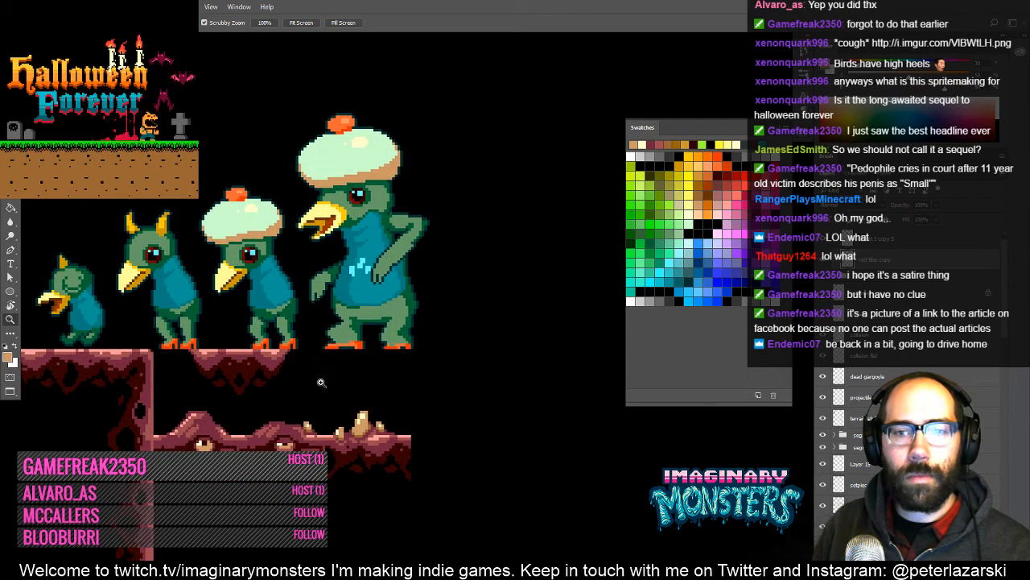
- Touch up the flesh at the base of the duplicated stub with sampled red and pink tones
click(305, 435)
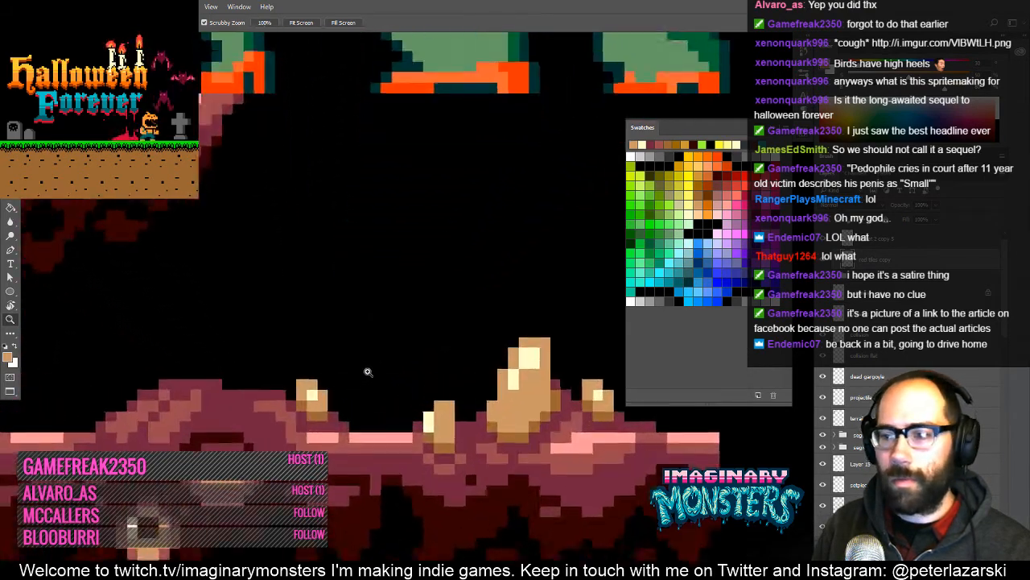
key(b)
key(z)
alt+click(346, 445)
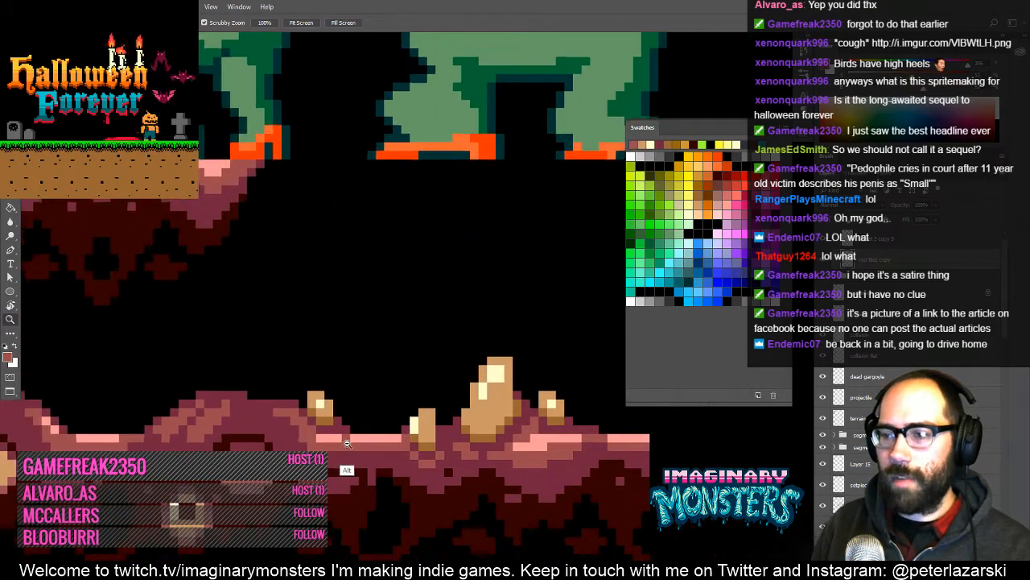
alt+click(346, 445)
alt+click(346, 446)
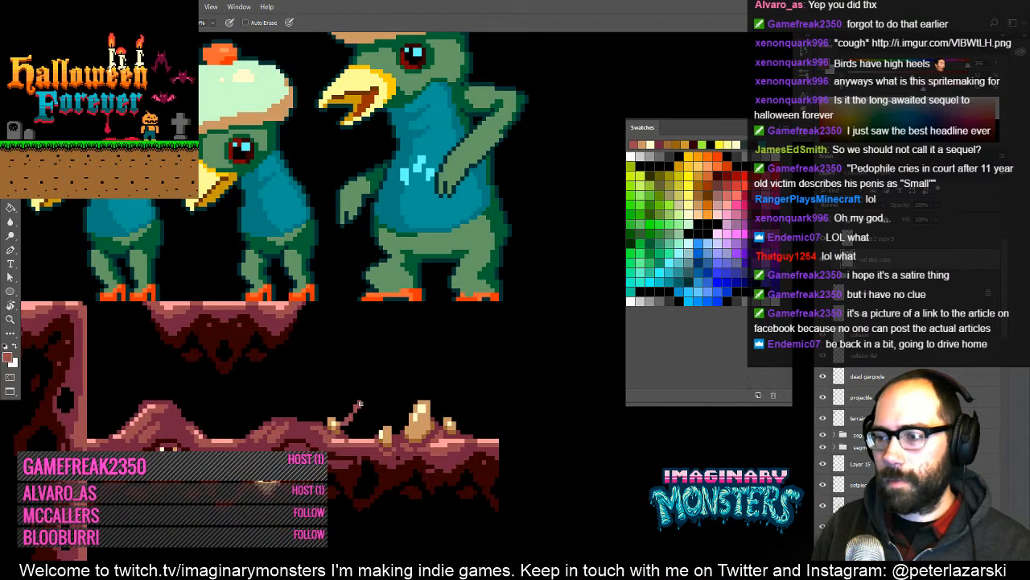
click(337, 435)
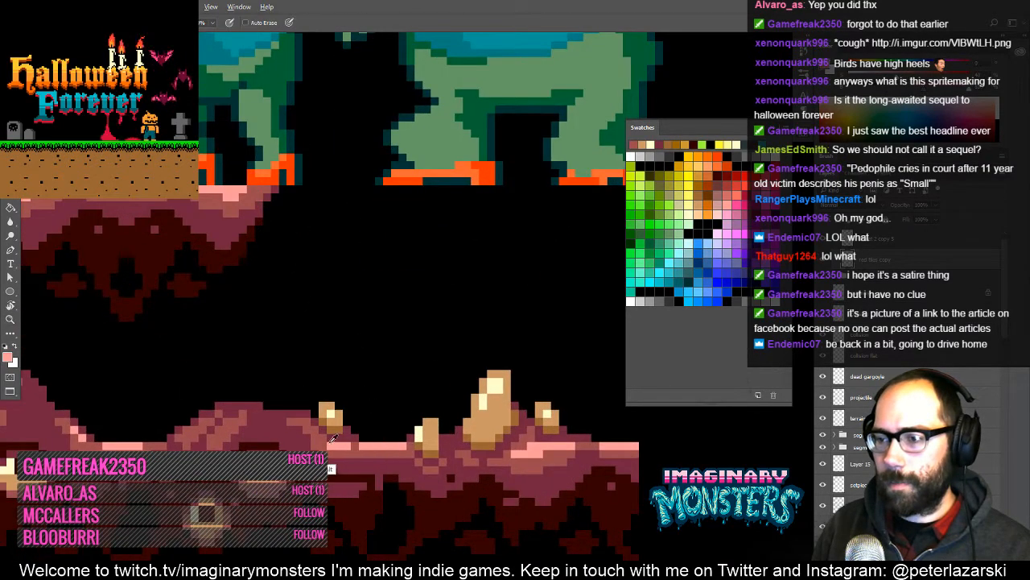
- Examine the ground strip with its tan growths in the context of the whole sprite sheet
alt+click(370, 436)
alt+click(372, 435)
alt+click(372, 435)
alt+click(371, 436)
alt+click(371, 435)
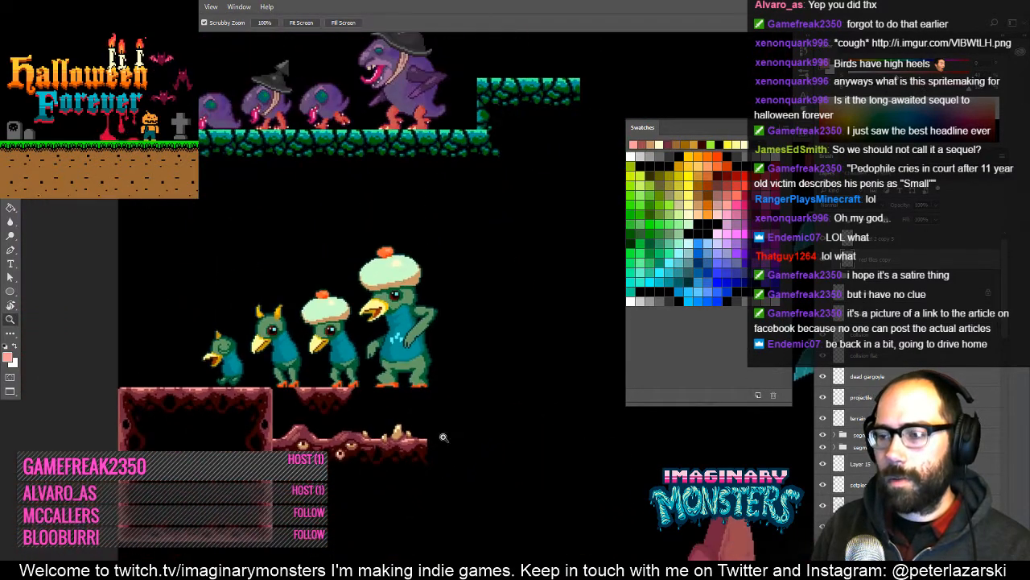
drag(444, 437, 173, 338)
alt+click(389, 362)
alt+click(389, 362)
alt+click(389, 362)
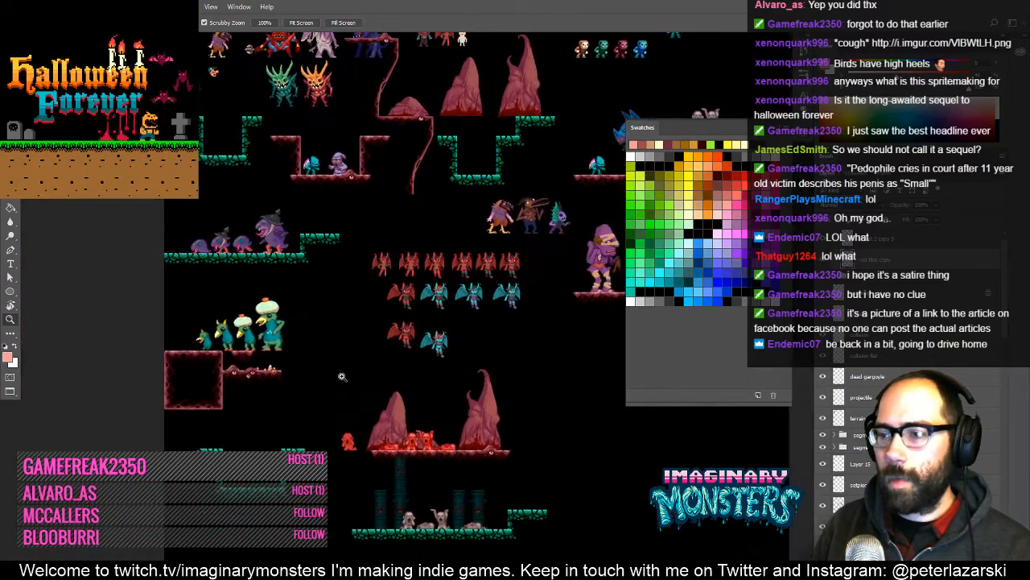
drag(343, 375, 374, 425)
- Move the layer with the fleshy rock formations down beside the new ground strip and bring it to the front
key(v)
ctrl+click(471, 174)
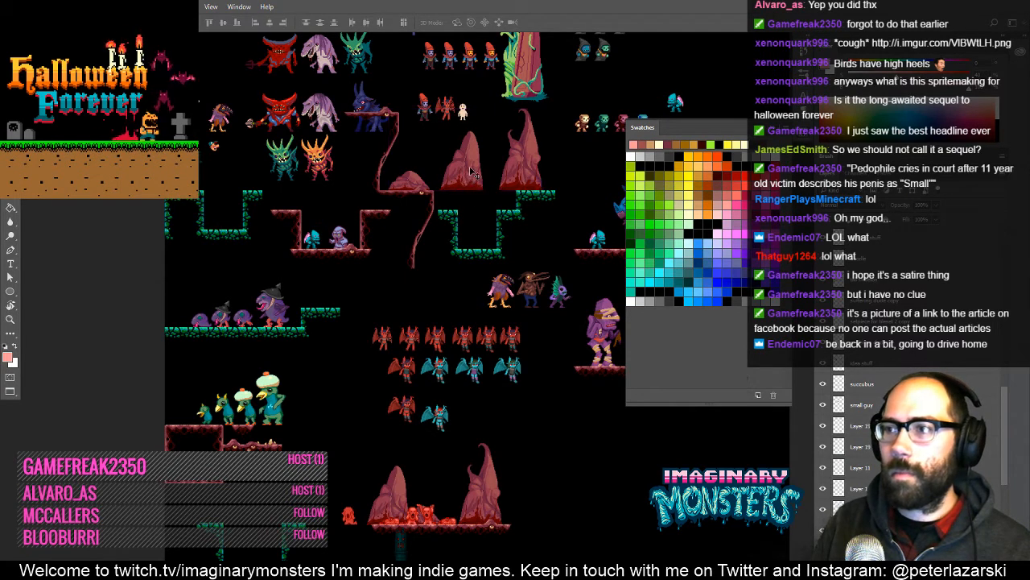
drag(471, 169, 397, 380)
drag(450, 260, 408, 350)
key(ctrl+alt+z)
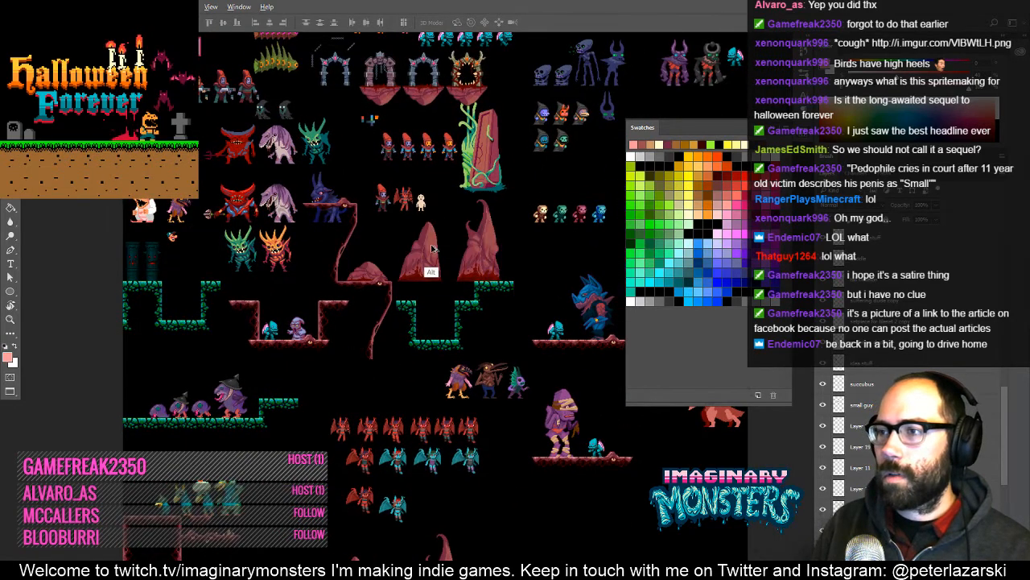
drag(435, 253, 328, 435)
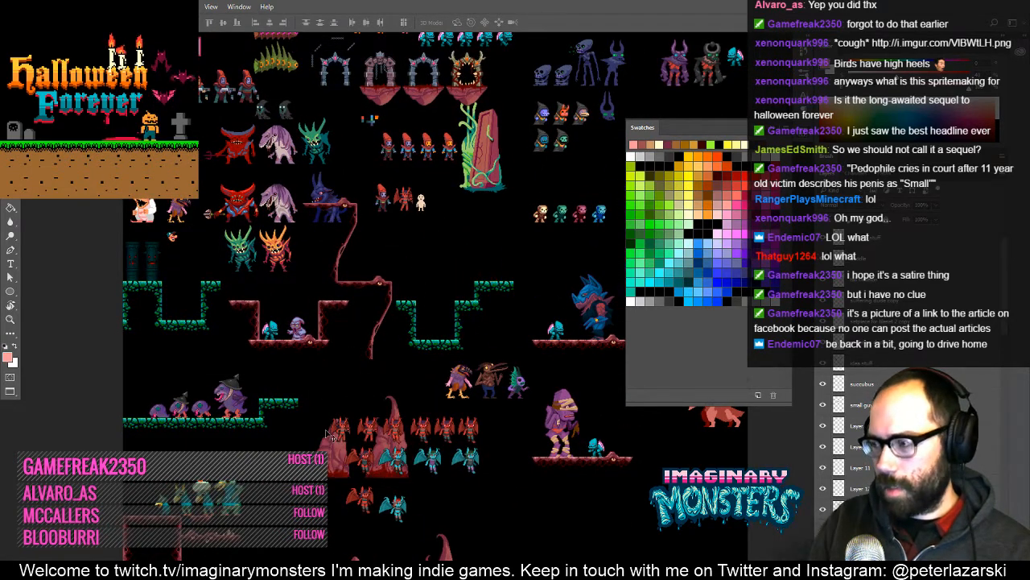
key(ctrl+shift+bracketright)
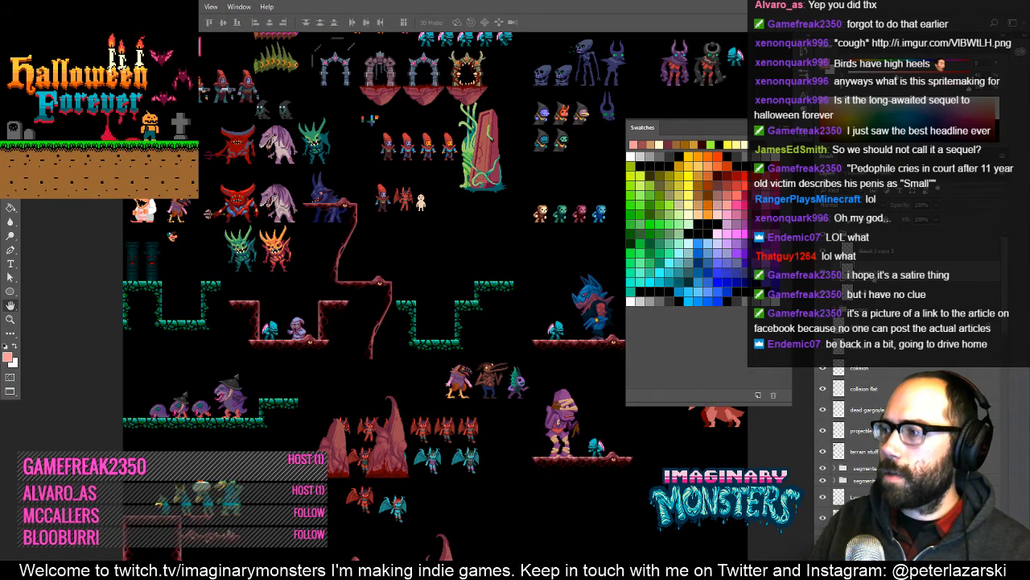
double_click(875, 280)
key(Escape)
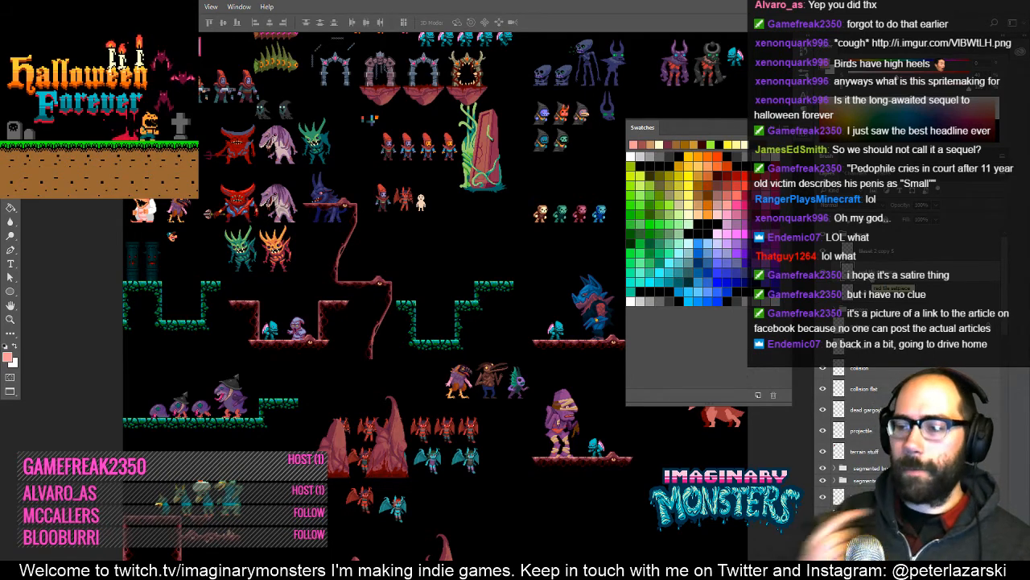
- Examine the moved rock formations beside the ground strip and the nearby demon sprites against the grid
key(z)
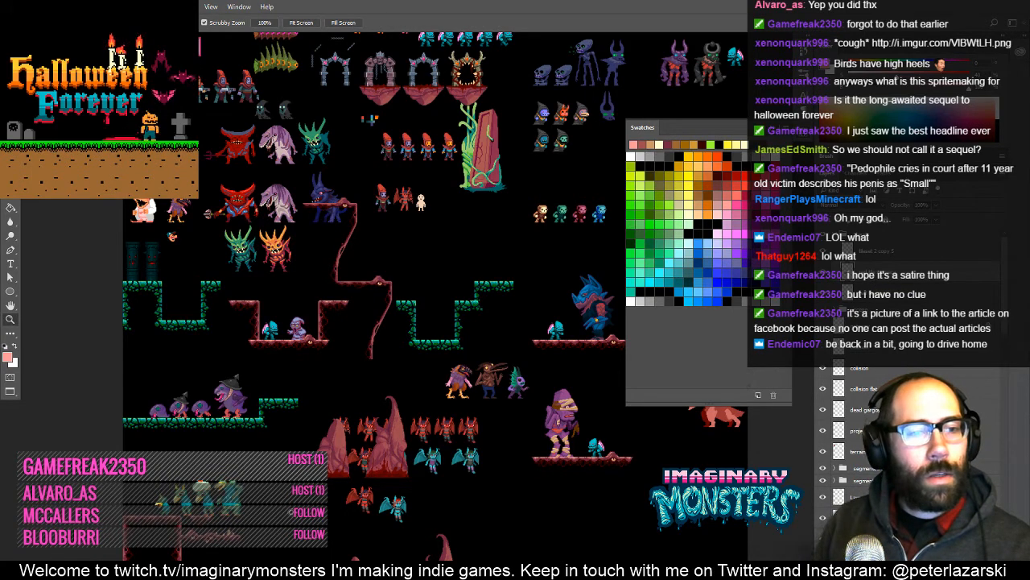
drag(291, 513, 355, 430)
key(z)
click(330, 428)
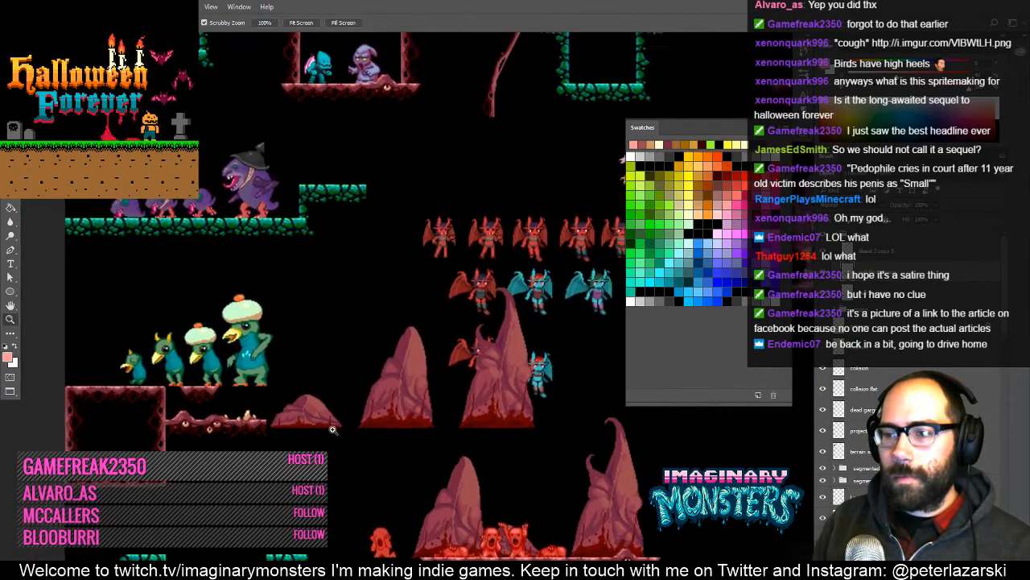
click(333, 433)
key(ctrl+apostrophe)
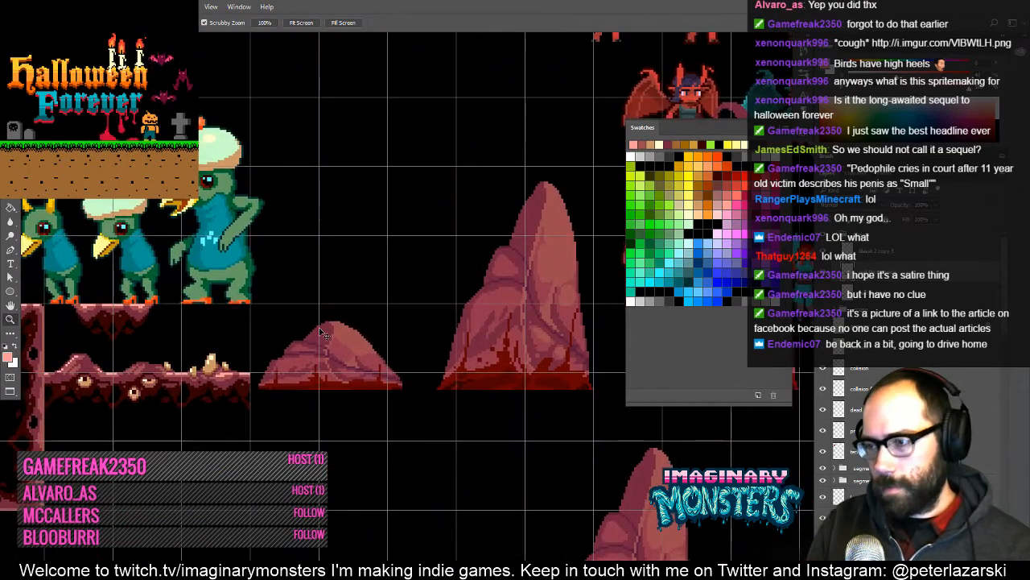
alt+click(455, 364)
alt+click(457, 370)
drag(459, 379, 322, 369)
drag(511, 323, 315, 358)
- Select the winged demons' layer and paint a small light green square just left of the first red demon
key(v)
ctrl+click(353, 327)
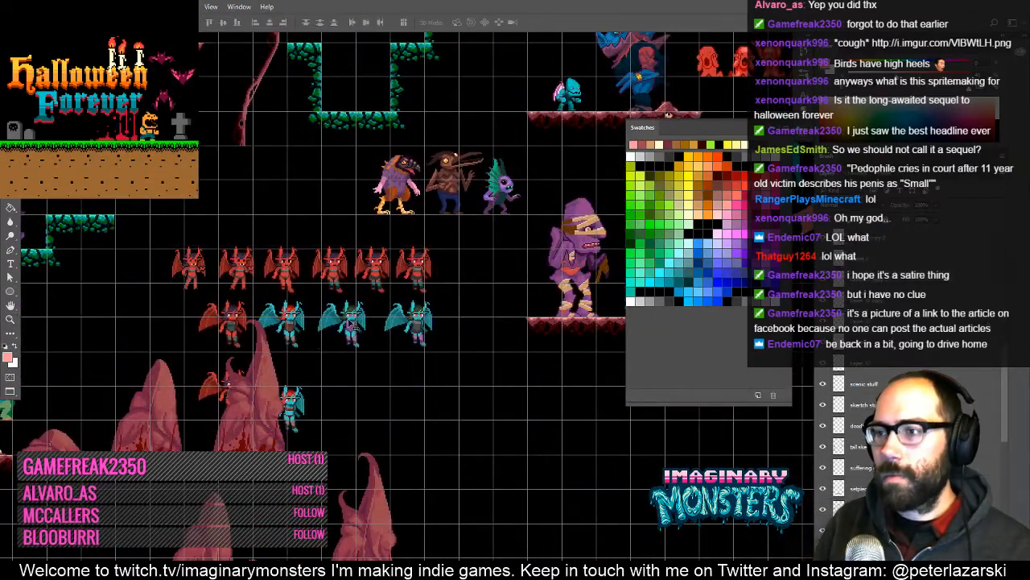
drag(354, 325, 375, 336)
key(ctrl+z)
key(z)
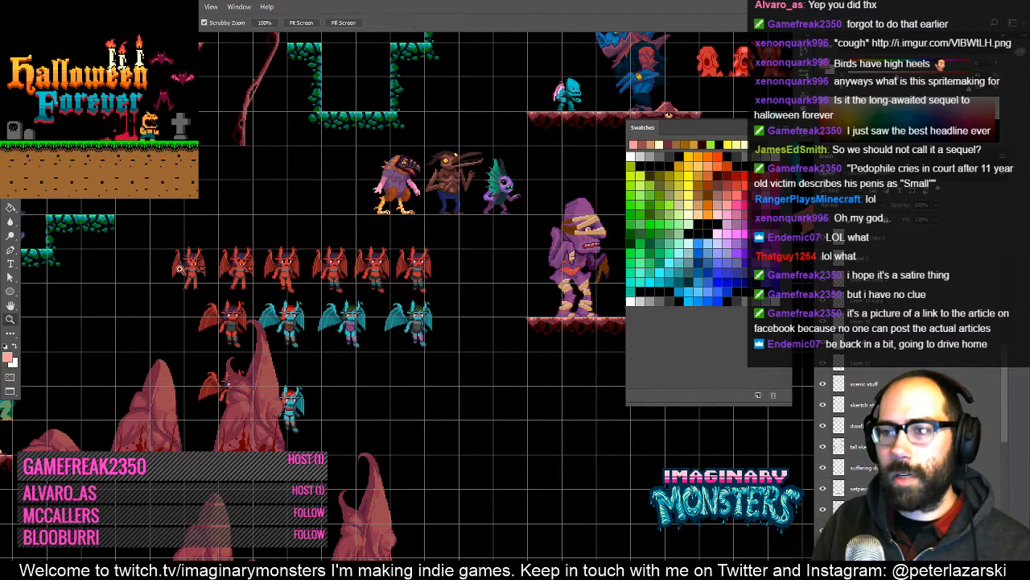
click(176, 264)
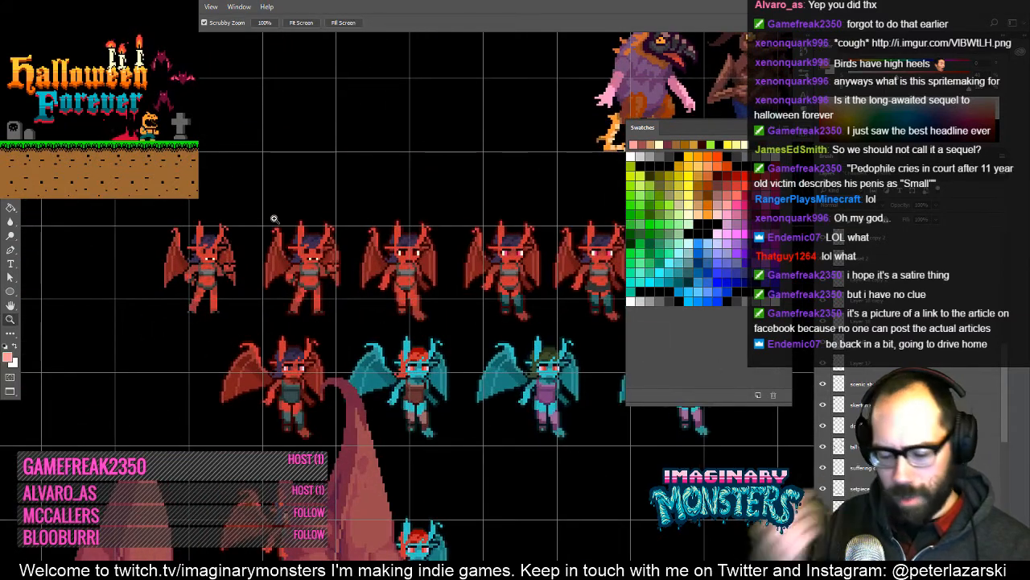
key(b)
drag(192, 369, 356, 392)
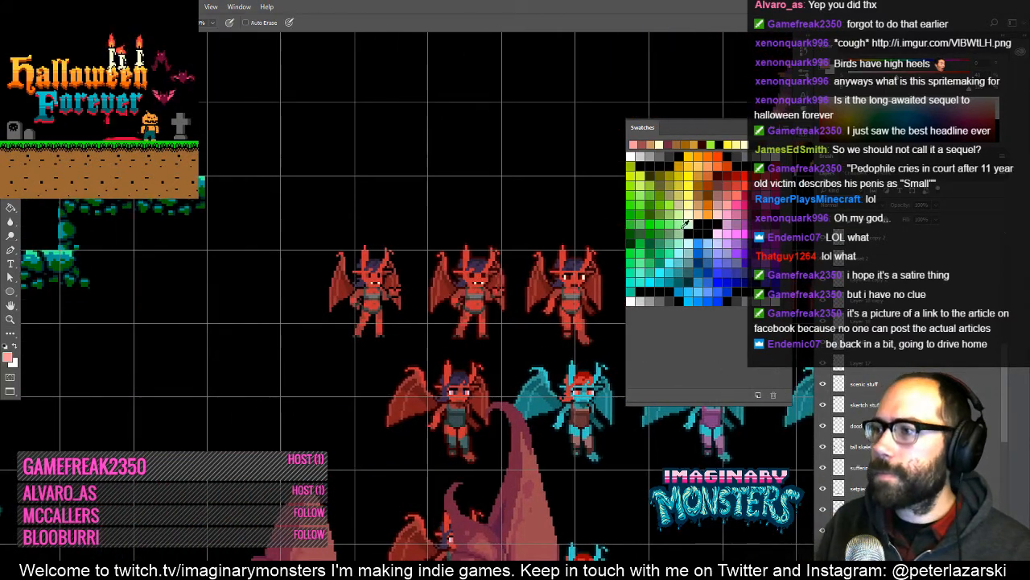
click(685, 222)
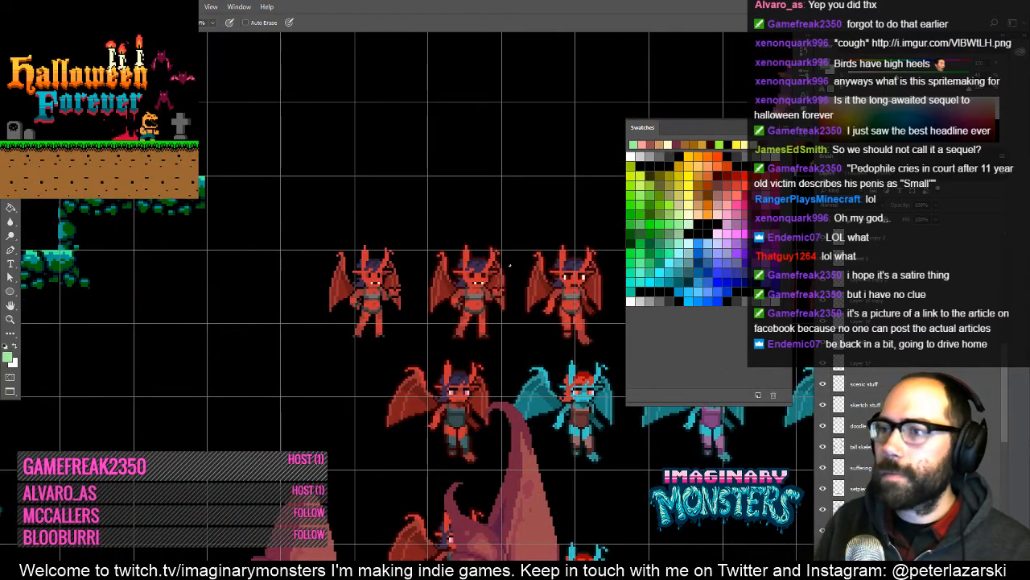
click(285, 256)
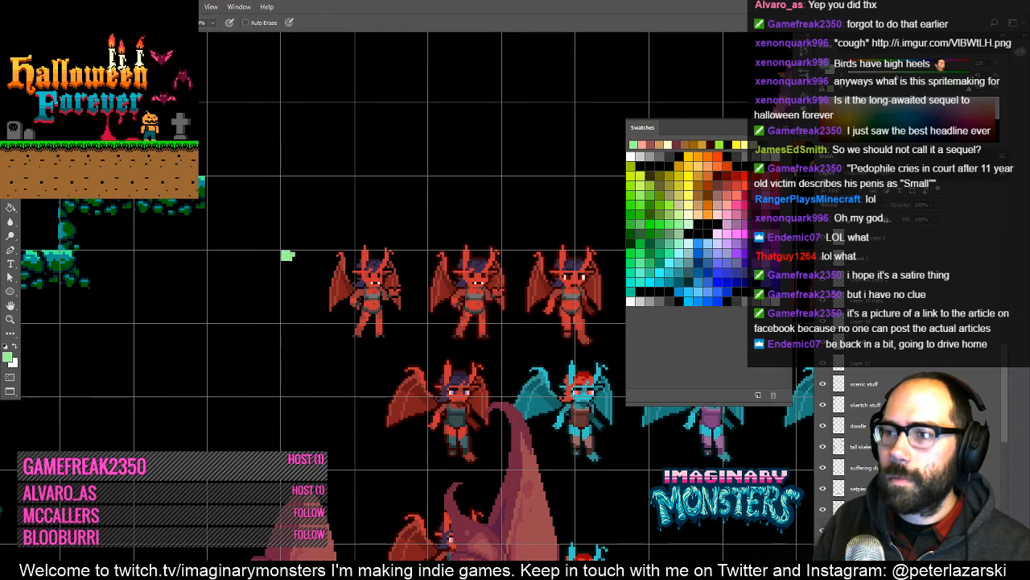
key(e)
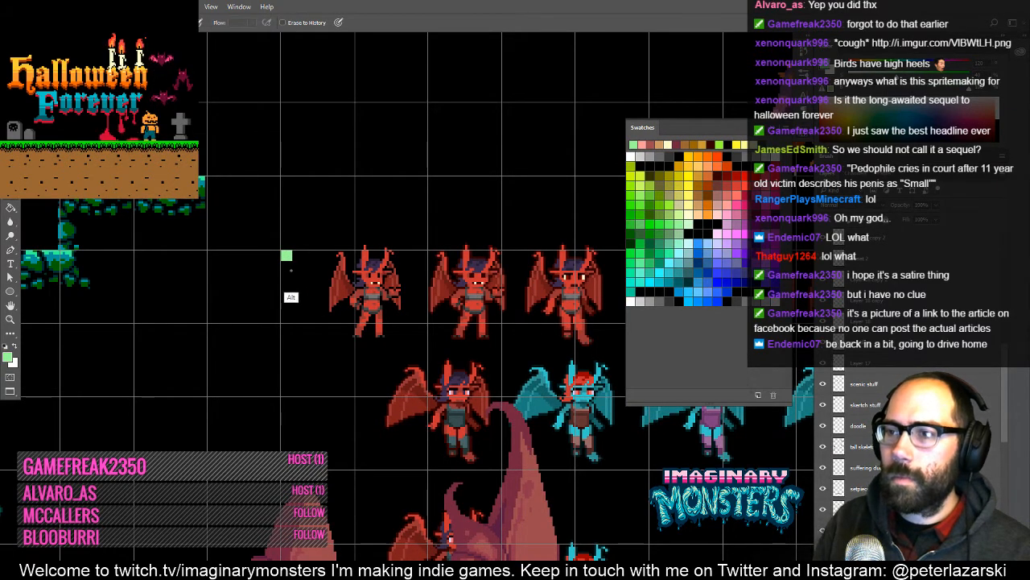
- Examine the green square and the surrounding demon sprites close up and from afar, with and without the grid
key(ctrl+space)
drag(307, 272, 287, 288)
mouse_move(433, 342)
mouse_down()
mouse_move(272, 297)
mouse_move(483, 391)
mouse_move(207, 271)
mouse_up()
alt+click(361, 348)
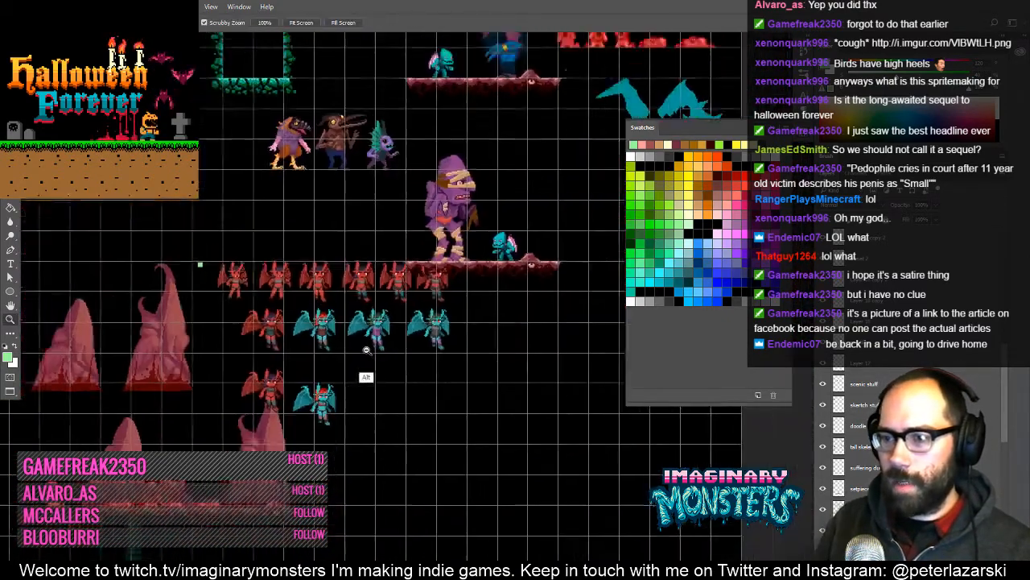
alt+click(366, 350)
drag(402, 376, 286, 373)
drag(253, 326, 322, 287)
key(ctrl+space)
drag(267, 318, 272, 313)
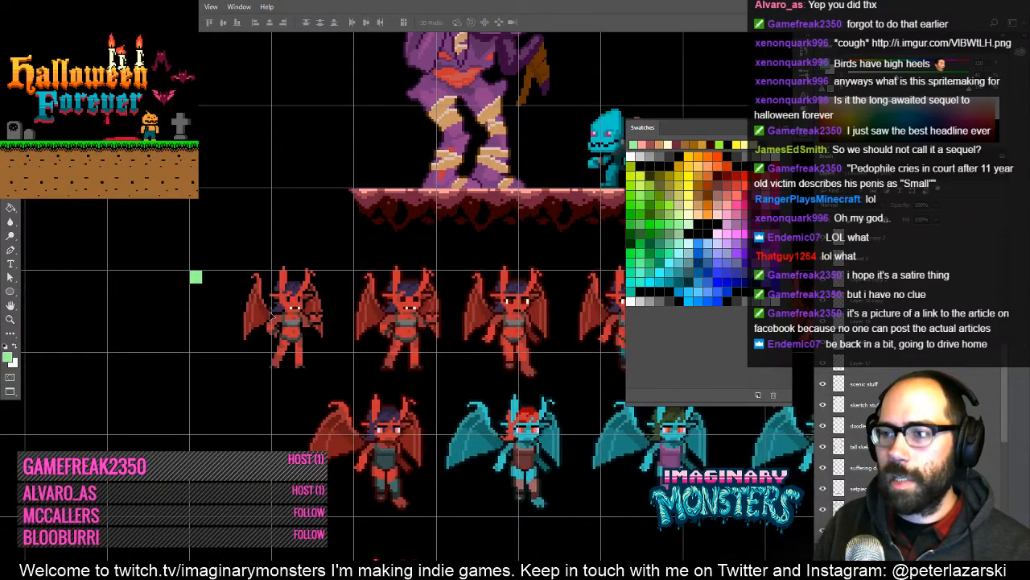
key(ctrl+space)
drag(351, 295, 384, 356)
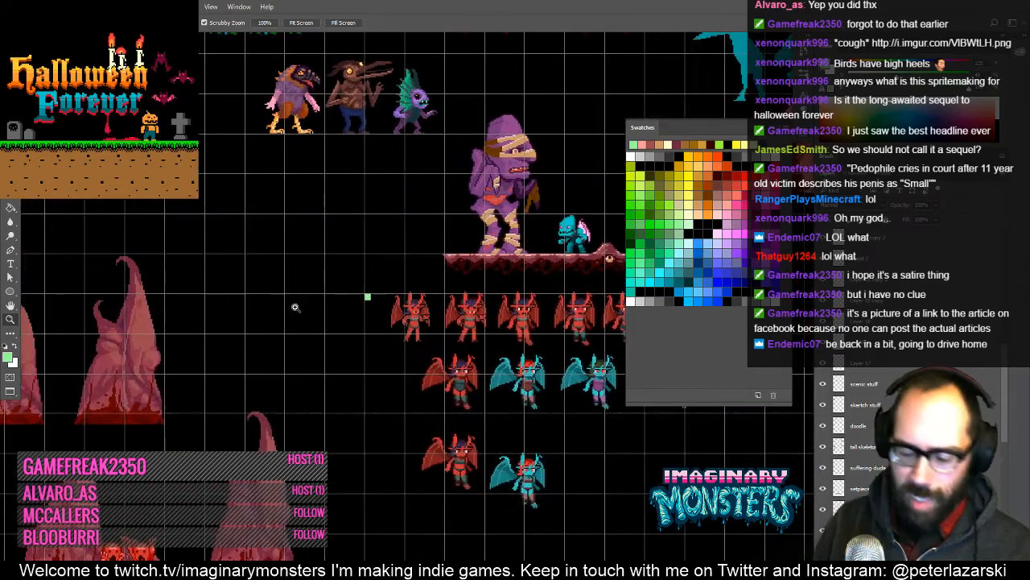
key(ctrl+h)
drag(258, 416, 282, 384)
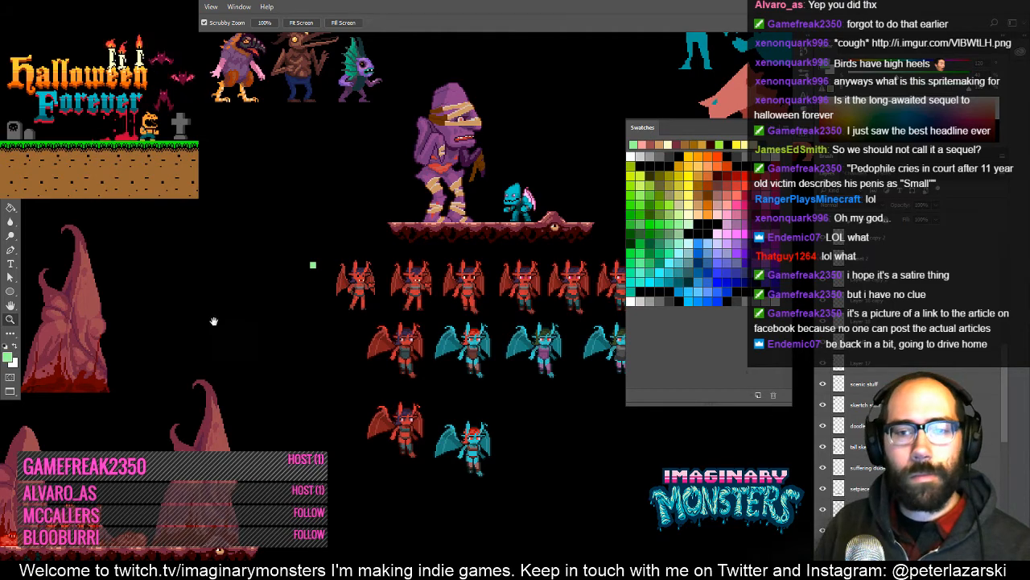
- Show the grid and nudge the rock formations' layer up one pixel so their bases sit on the horizontal grid line
drag(215, 322, 412, 334)
drag(149, 356, 409, 371)
drag(330, 388, 401, 372)
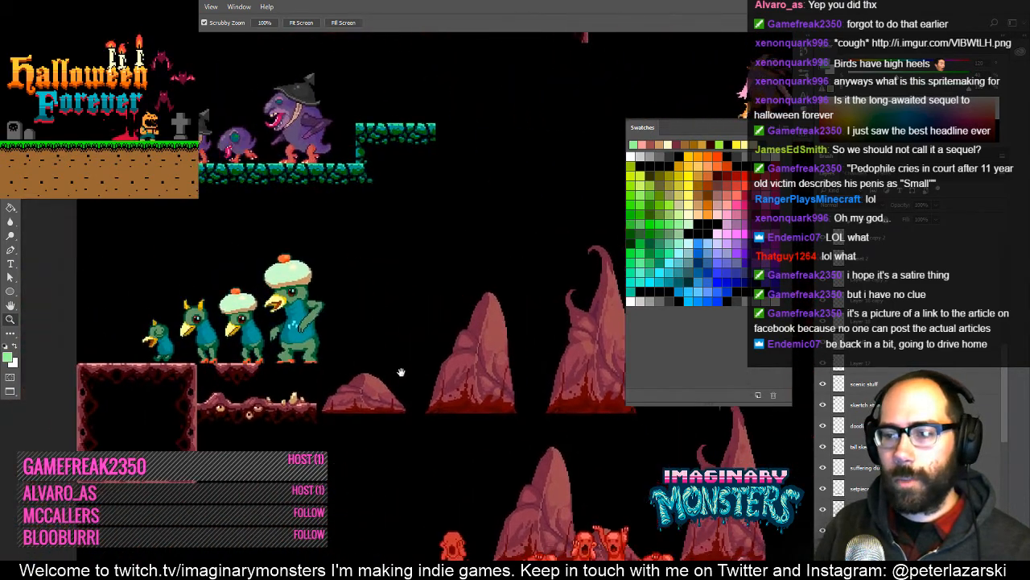
click(301, 408)
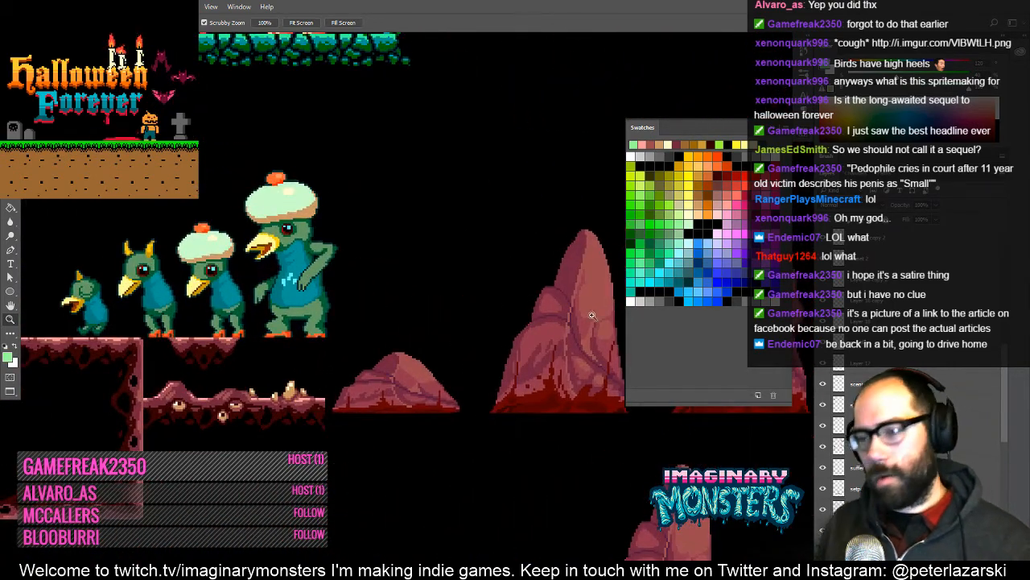
drag(350, 410, 422, 439)
click(326, 416)
ctrl+click(371, 408)
key(ctrl+apostrophe)
key(ctrl+space)
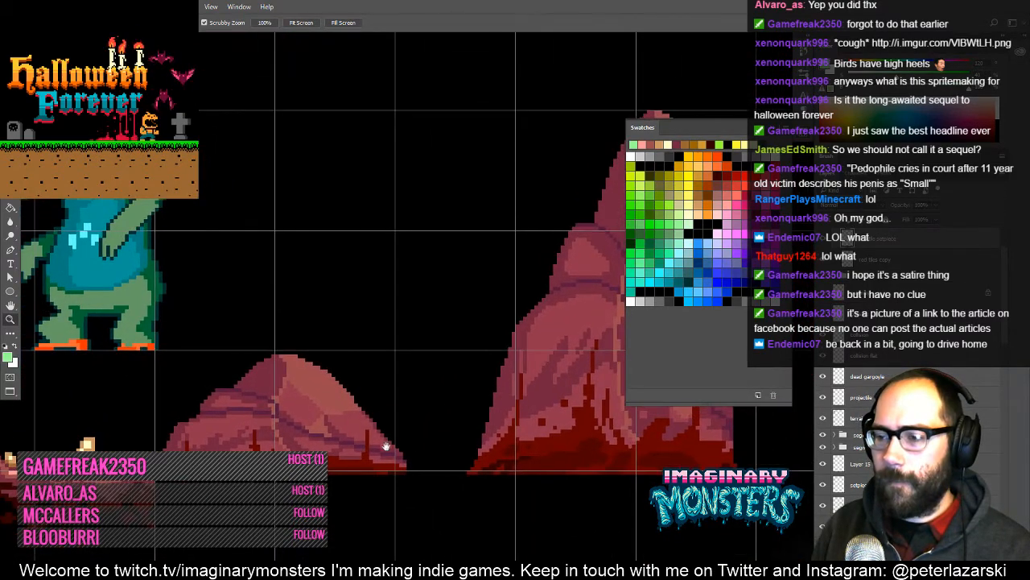
key(Up)
key(z)
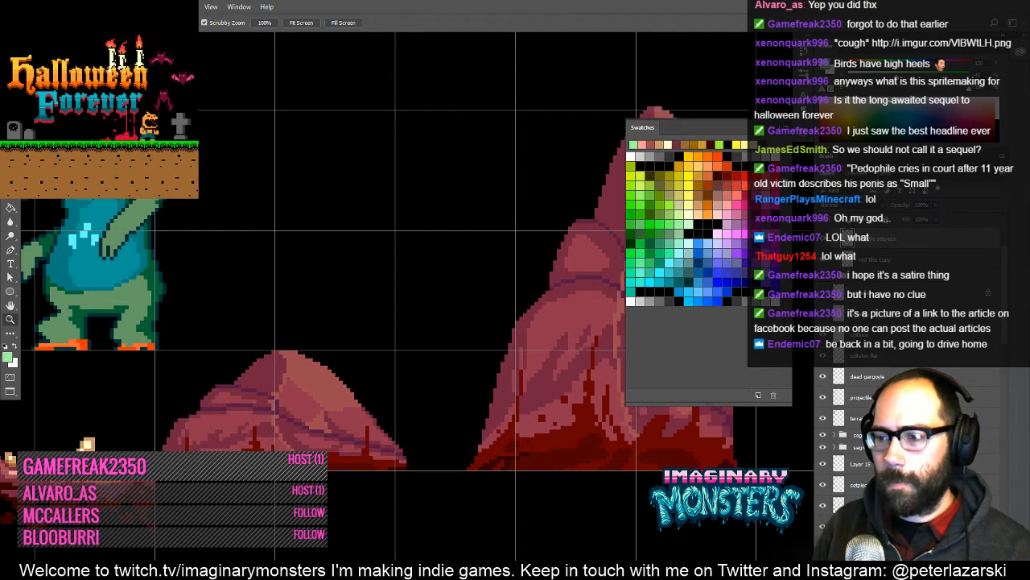
- Select the tall horned rock and nudge it a few pixels right so its base ends at the vertical grid line, leaving nothing selected
drag(301, 475, 333, 445)
drag(435, 427, 224, 456)
drag(522, 396, 303, 416)
drag(399, 418, 299, 420)
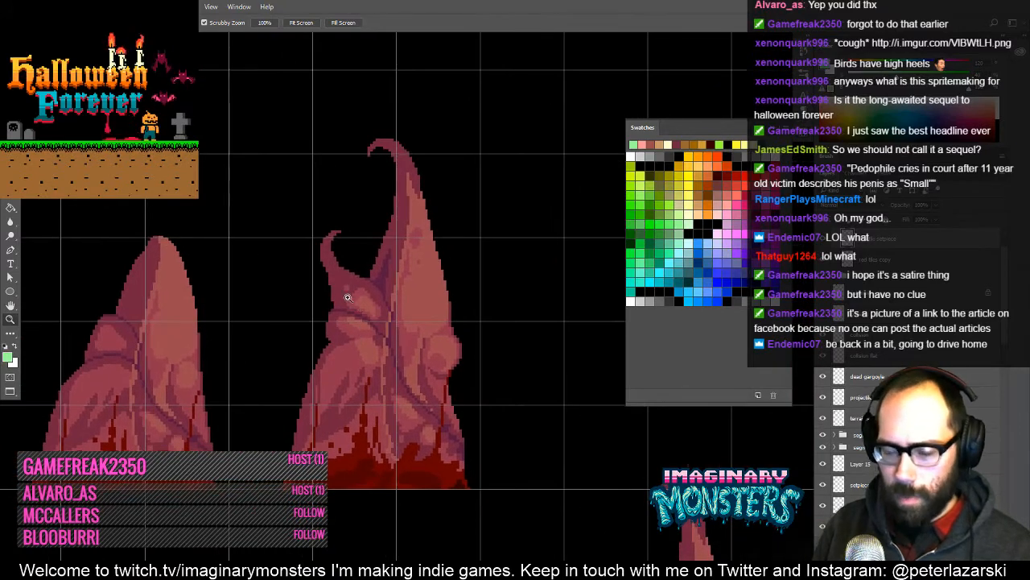
key(m)
drag(264, 105, 518, 511)
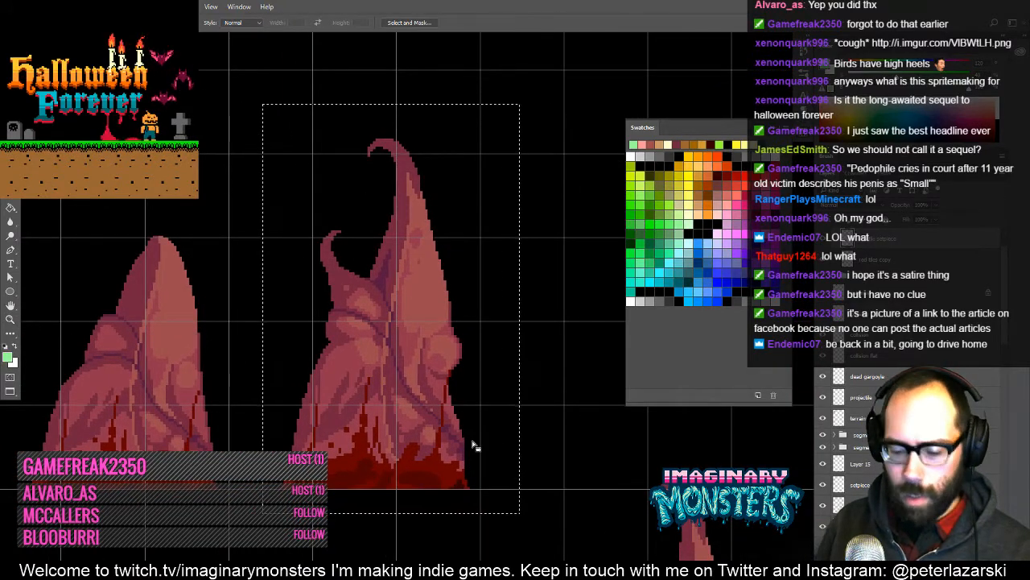
key(v)
key(Right)
key(Right)
key(Right)
key(Right)
key(Right)
key(Left)
key(Left)
key(Left)
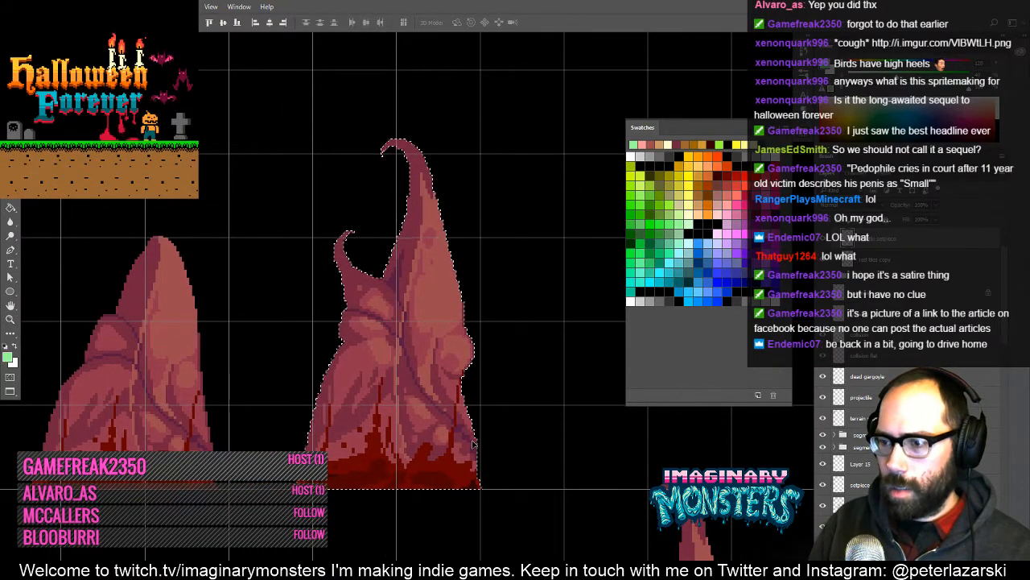
key(Right)
key(Right)
key(Right)
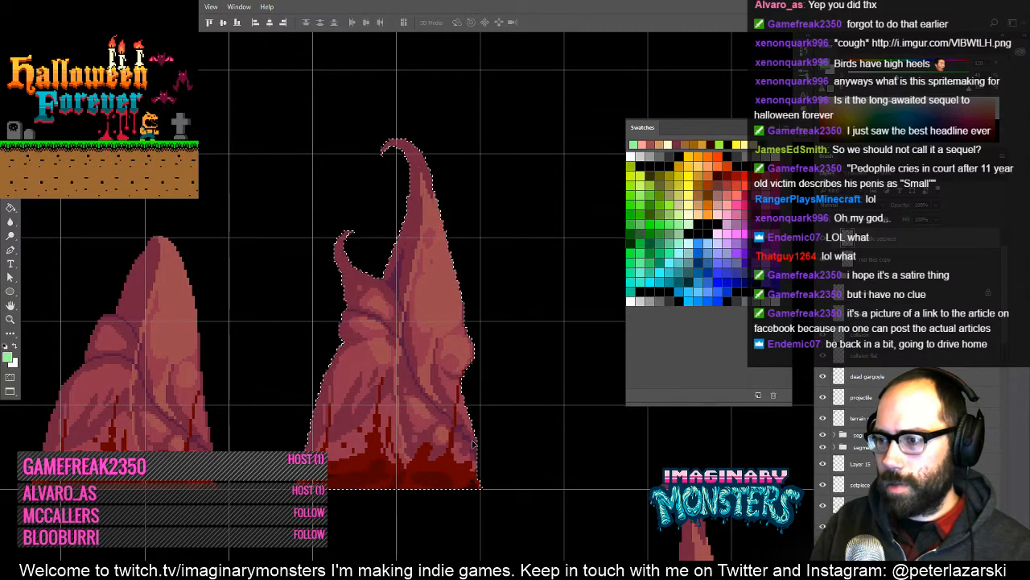
key(Left)
key(ctrl+d)
- Duplicate the rock formations' layer to the ledges area higher on the sheet and restack the copy one level above the very back
drag(420, 408, 695, 385)
mouse_move(344, 415)
mouse_down()
mouse_move(513, 401)
mouse_move(357, 421)
mouse_up()
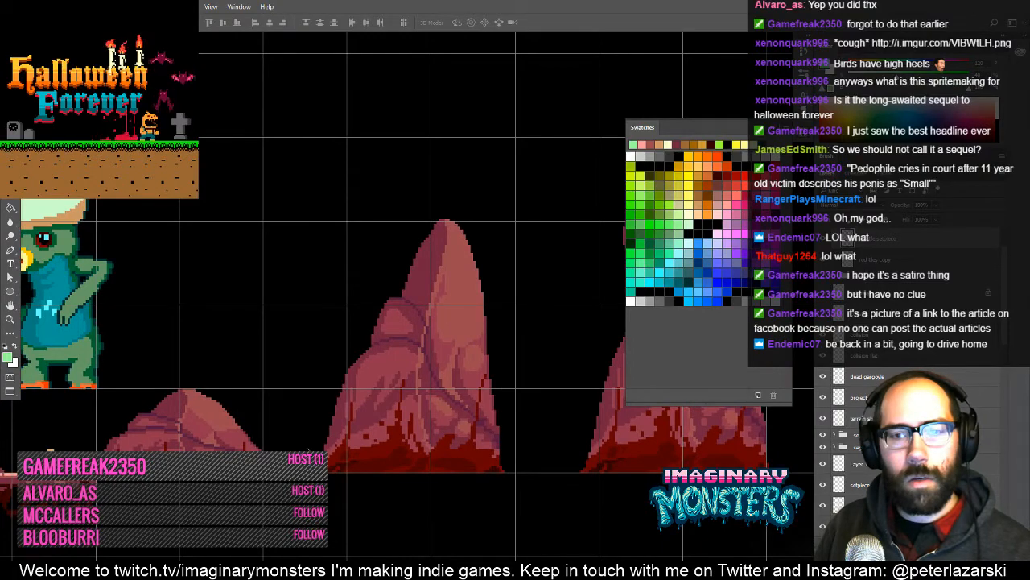
key(z)
drag(501, 395, 535, 376)
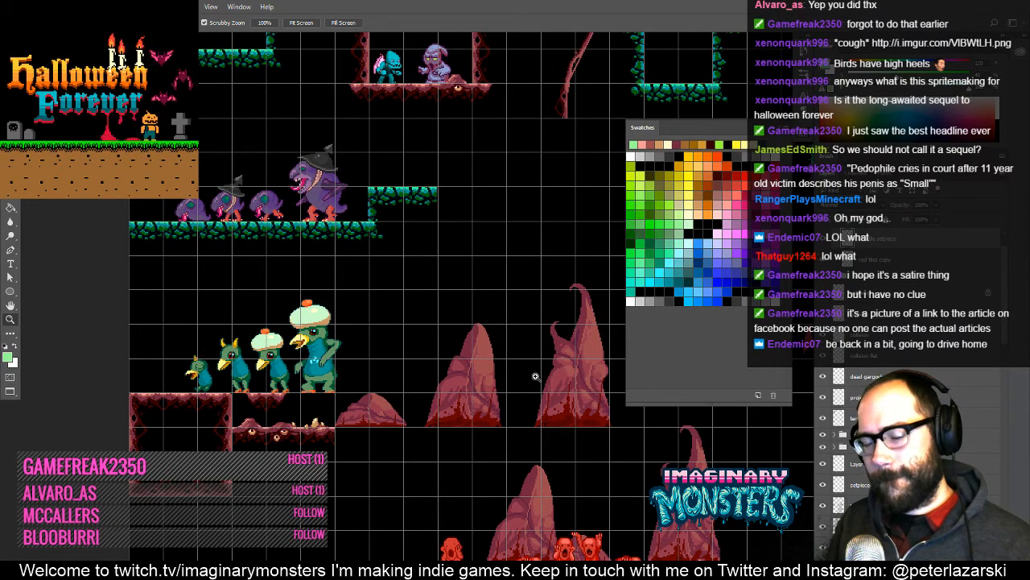
key(v)
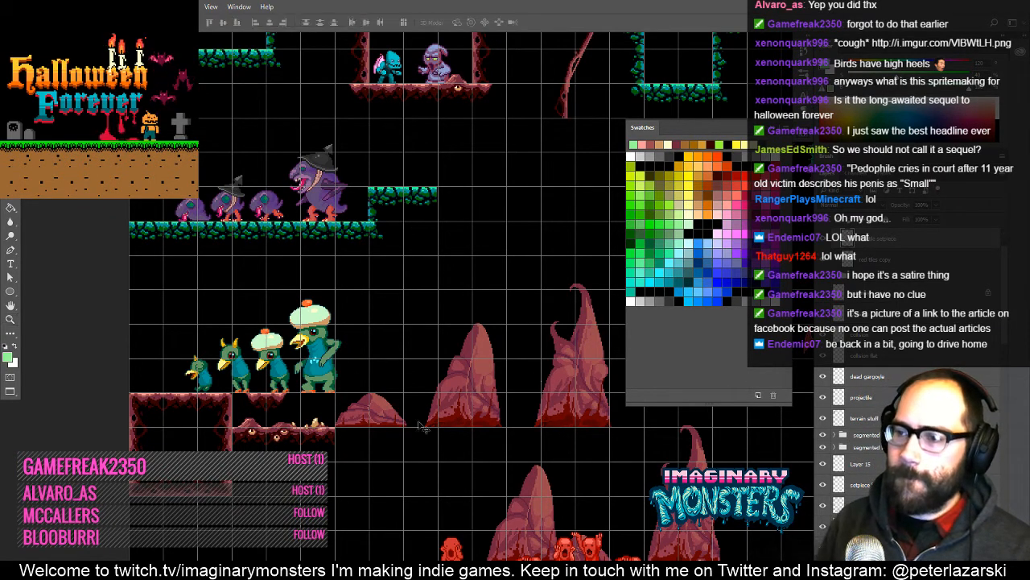
drag(516, 294, 340, 482)
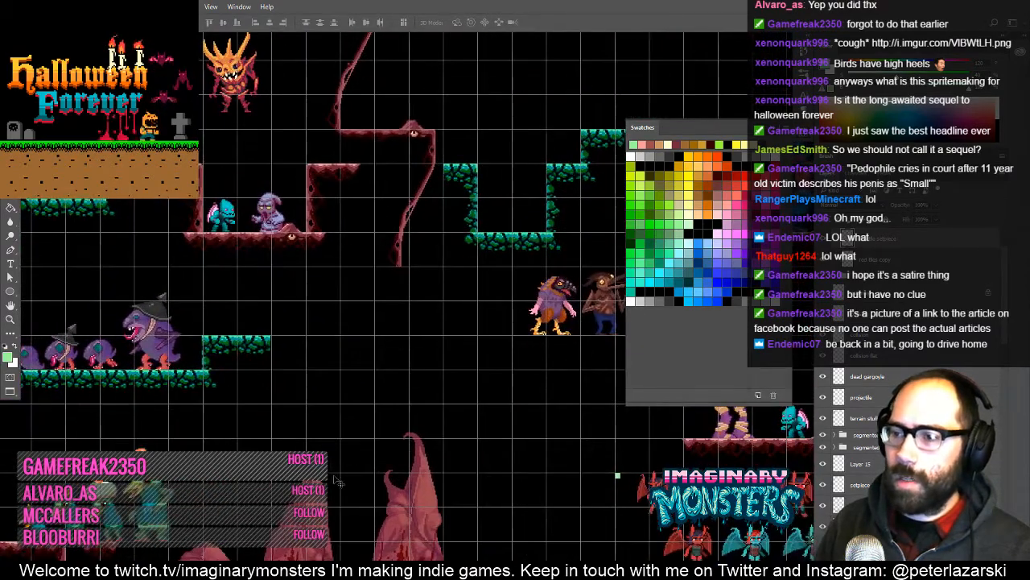
drag(307, 547, 478, 171)
drag(440, 190, 337, 396)
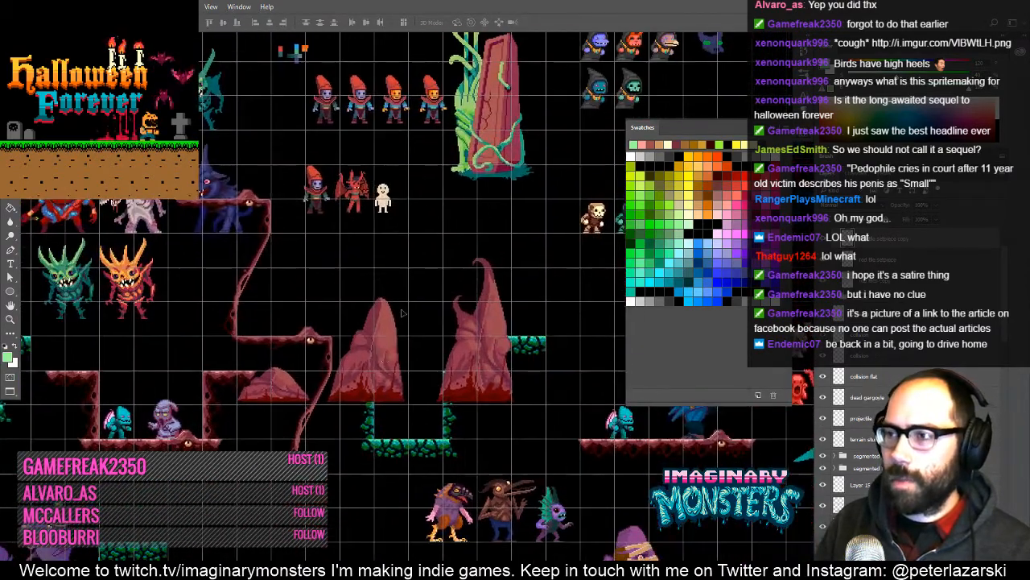
drag(382, 351, 412, 282)
key(ctrl+shift+[)
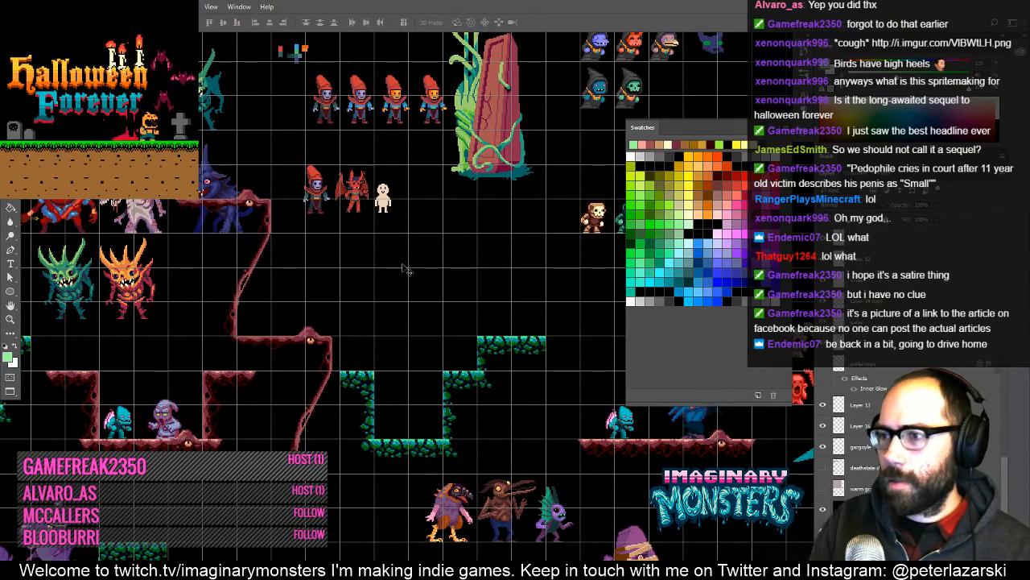
key(ctrl+])
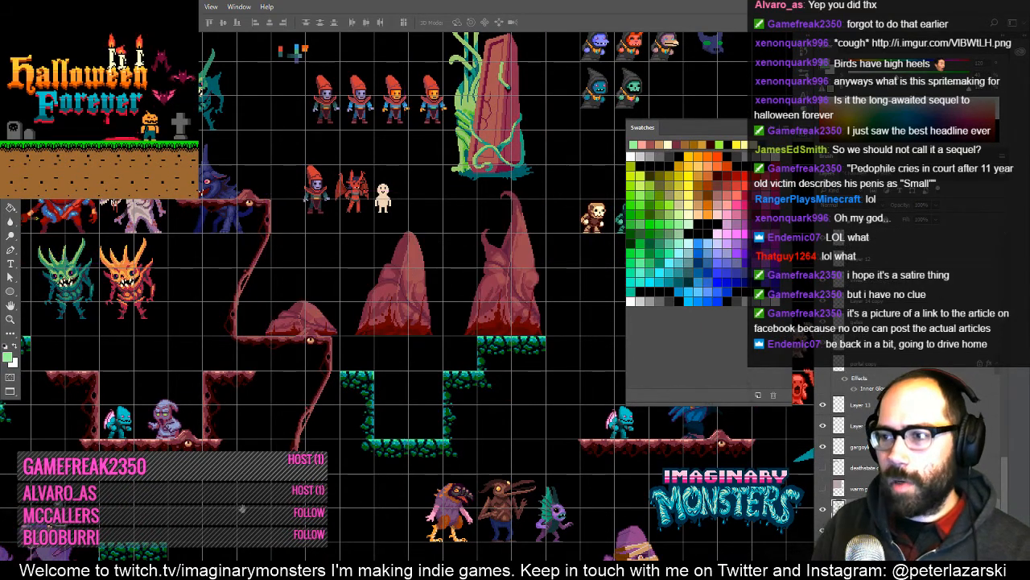
- Reselect the original rock formations' layer at the small mound beside the ground strip
drag(242, 509, 325, 422)
key(z)
drag(396, 339, 445, 276)
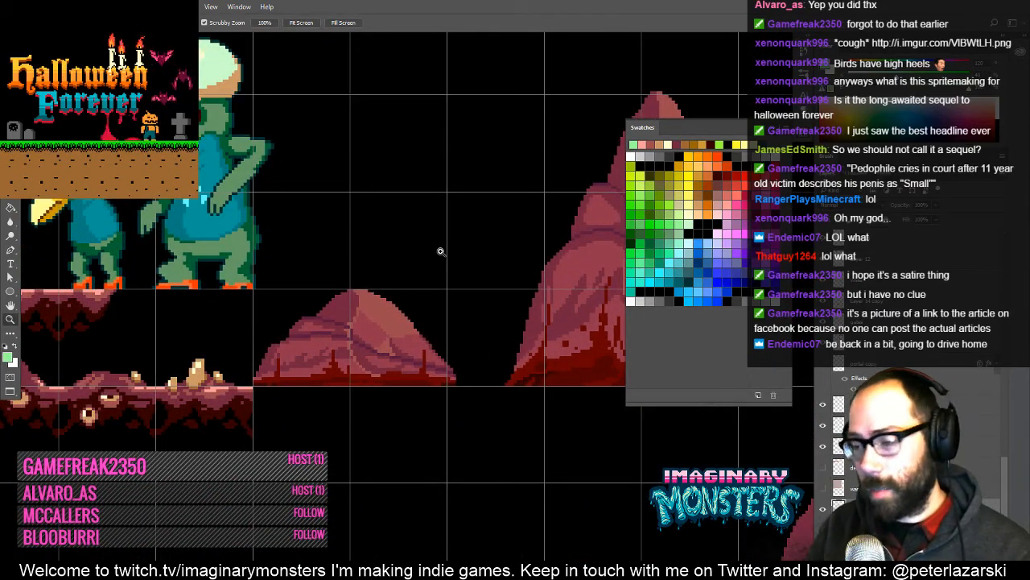
drag(440, 372, 459, 381)
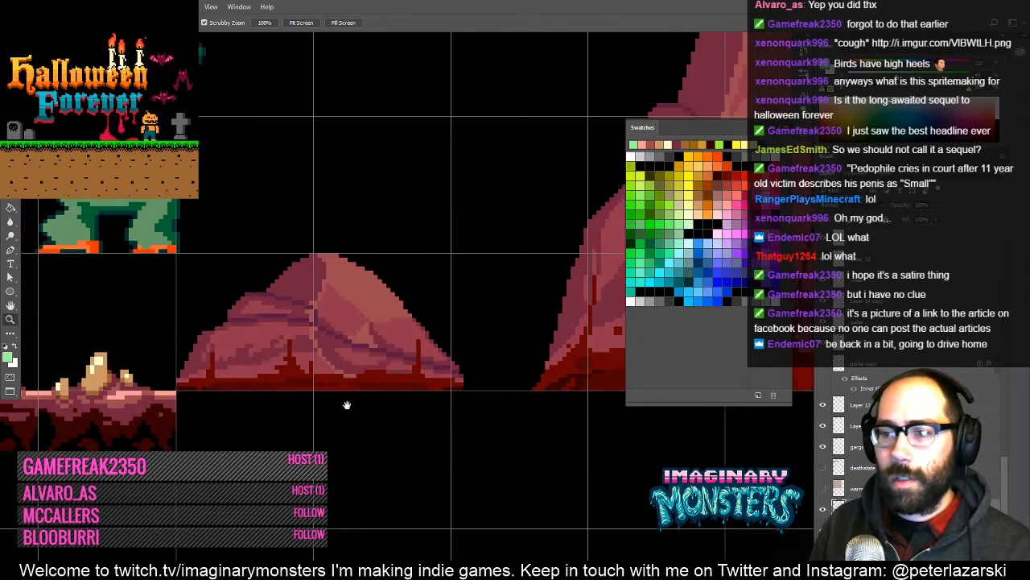
drag(347, 400, 453, 402)
drag(279, 377, 322, 430)
key(ctrl)
key(b)
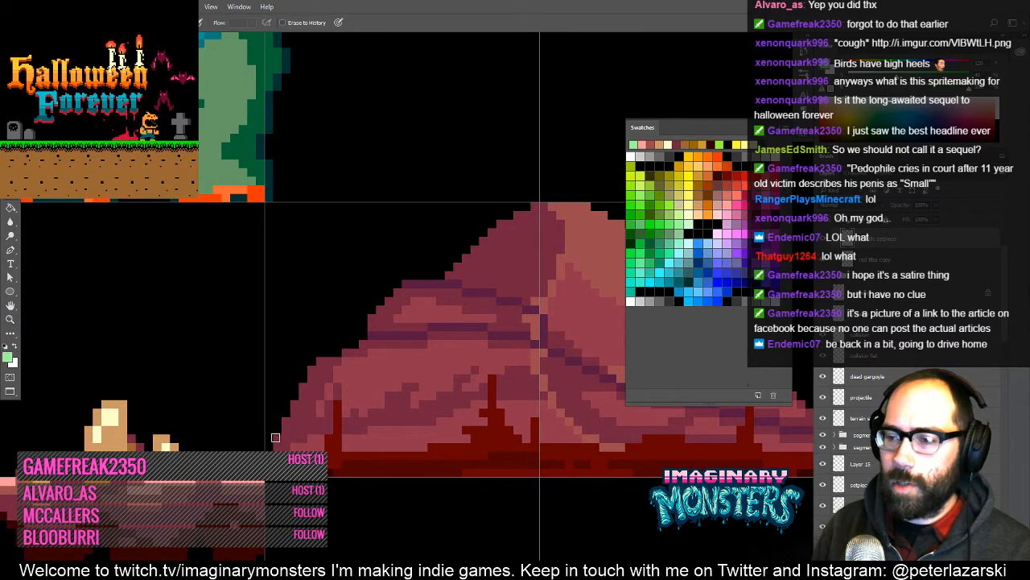
- Examine both edges of the small mound against the vertical grid lines
key(z)
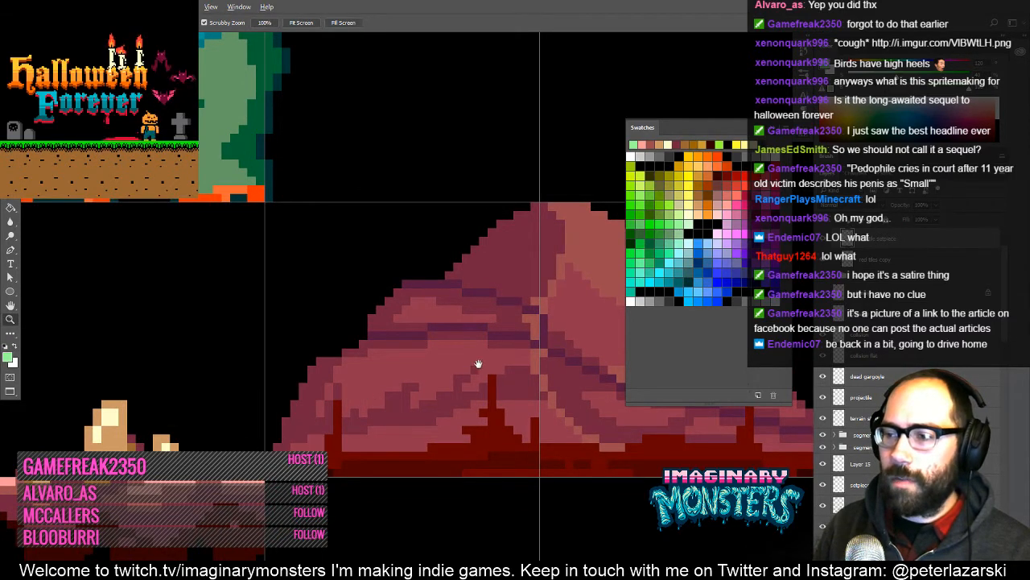
drag(478, 364, 297, 413)
alt+click(449, 360)
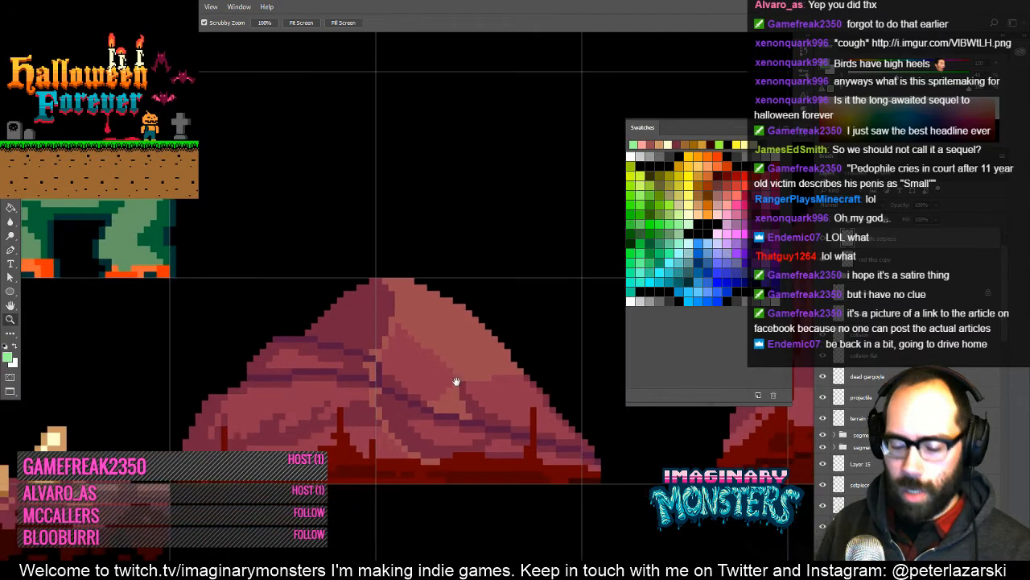
drag(456, 381, 413, 353)
click(547, 429)
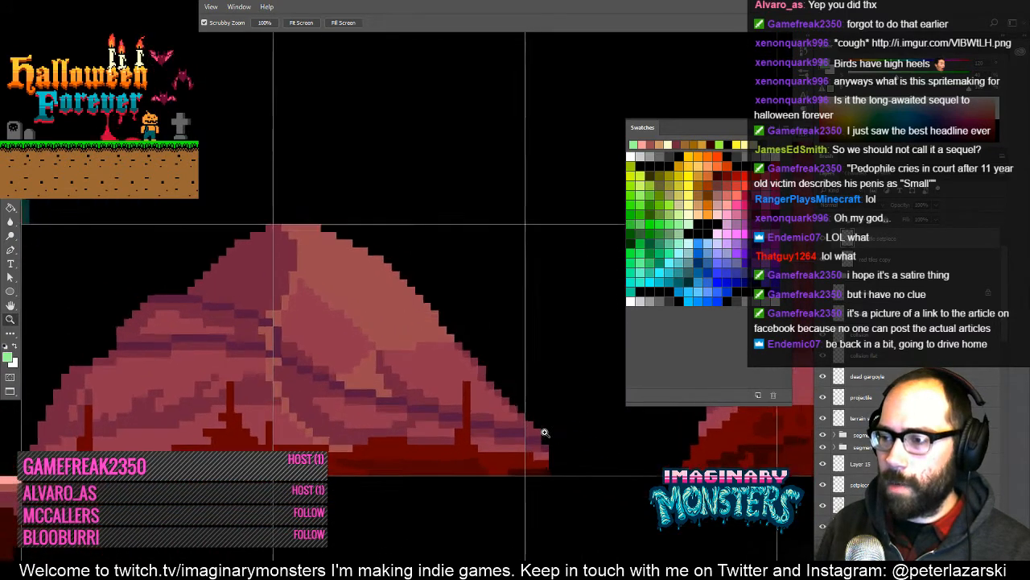
drag(547, 431, 535, 423)
alt+click(491, 423)
alt+click(490, 430)
drag(447, 433, 466, 440)
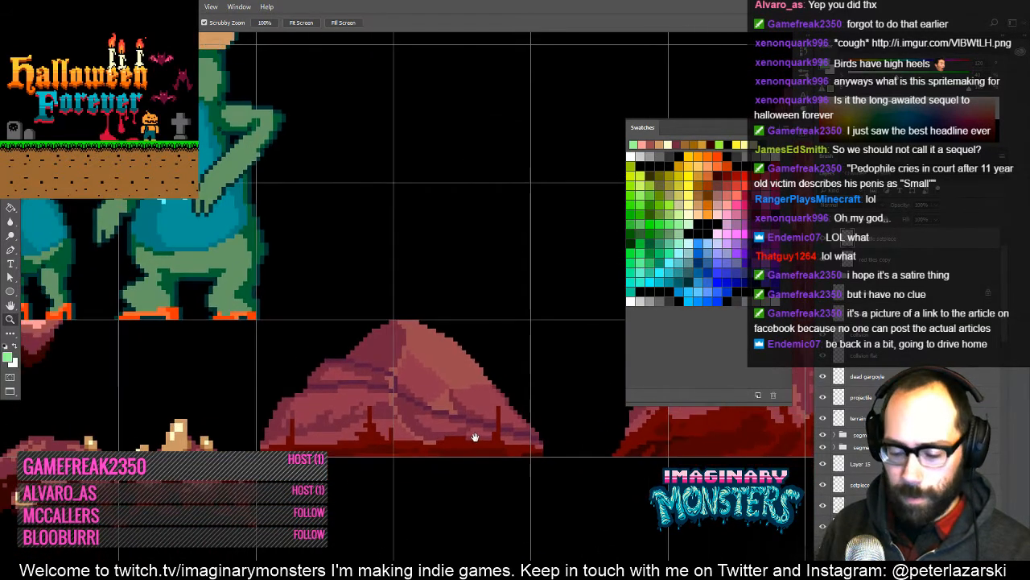
- Select the small mound and shift it one pixel left toward the vertical grid line, leaving nothing selected
key(z)
click(420, 427)
key(v)
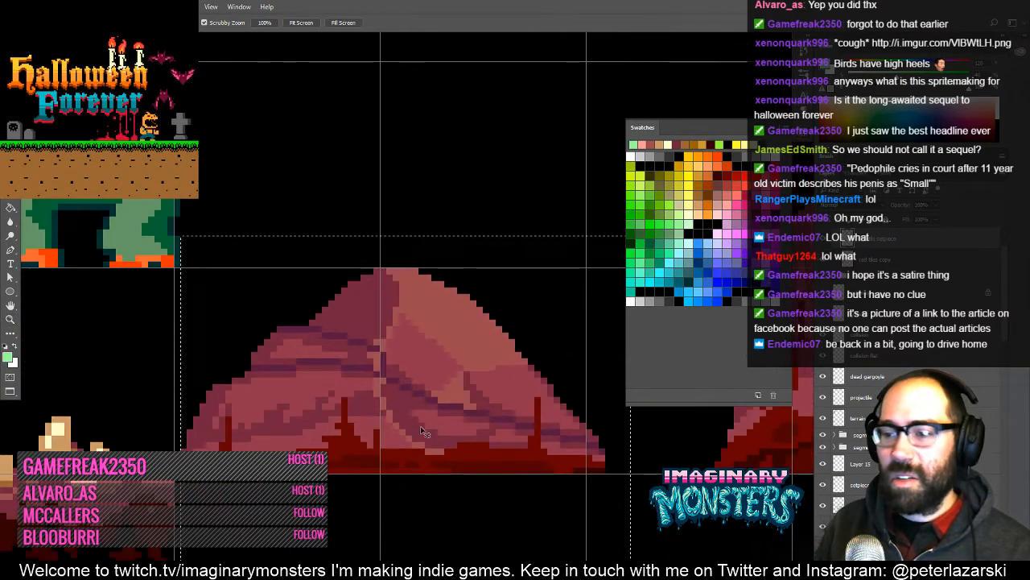
drag(406, 398, 407, 400)
key(ctrl+d)
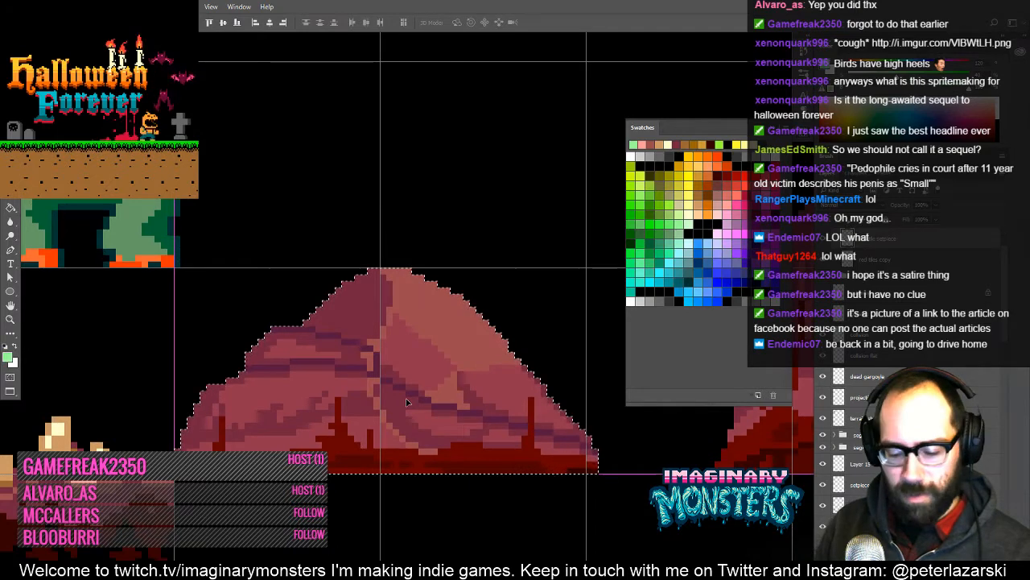
- Narrow the small mound's right-hand part with Free Transform and Nearest Neighbor interpolation so its edge meets the vertical grid line
drag(533, 427, 471, 422)
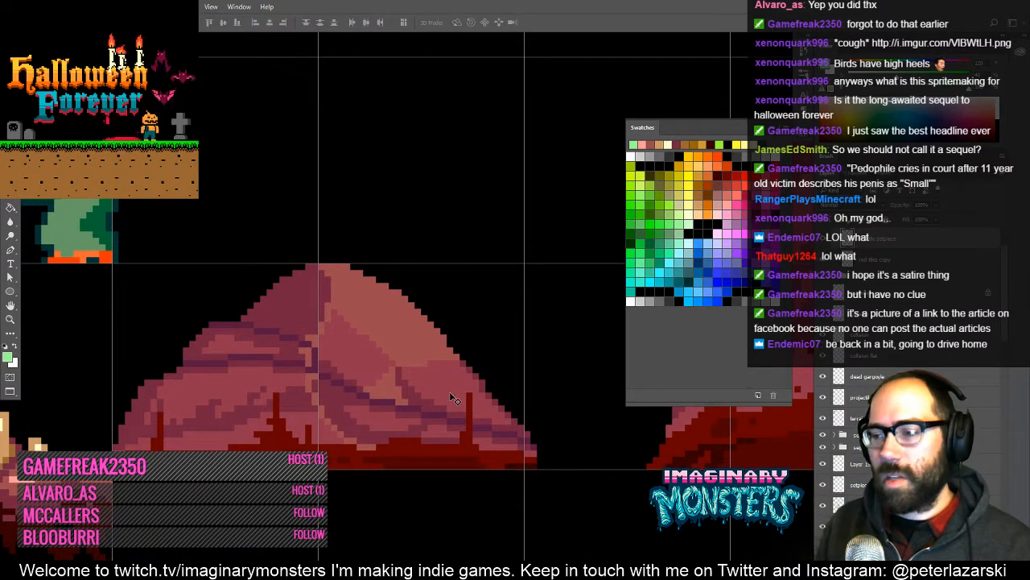
key(z)
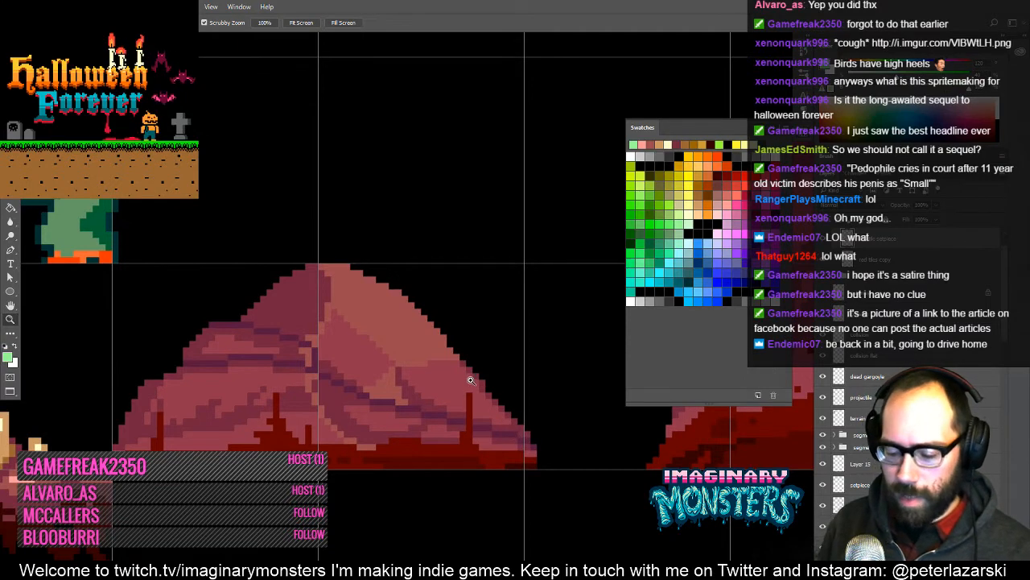
key(m)
drag(424, 296, 582, 511)
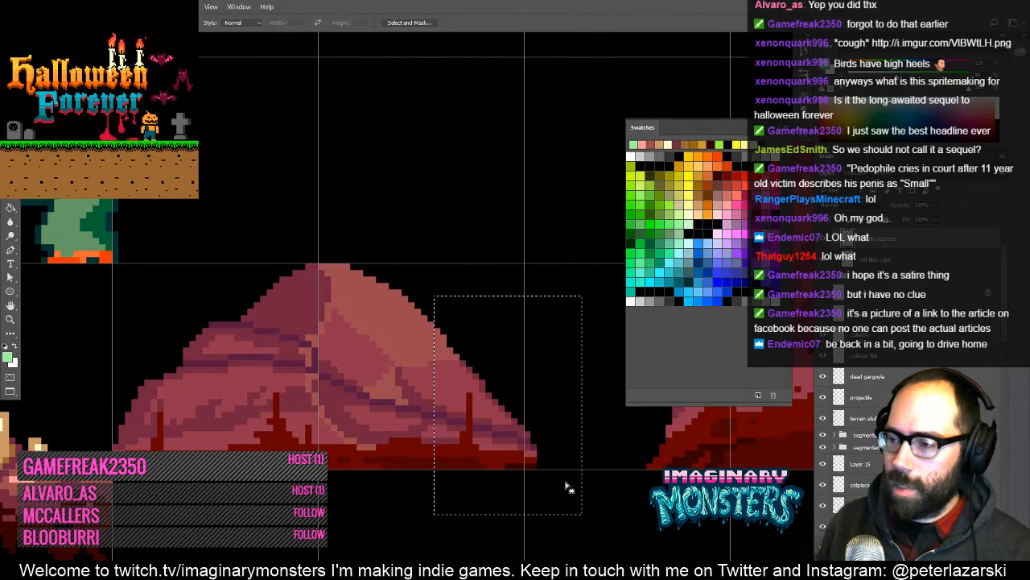
drag(550, 454, 510, 469)
key(ctrl+t)
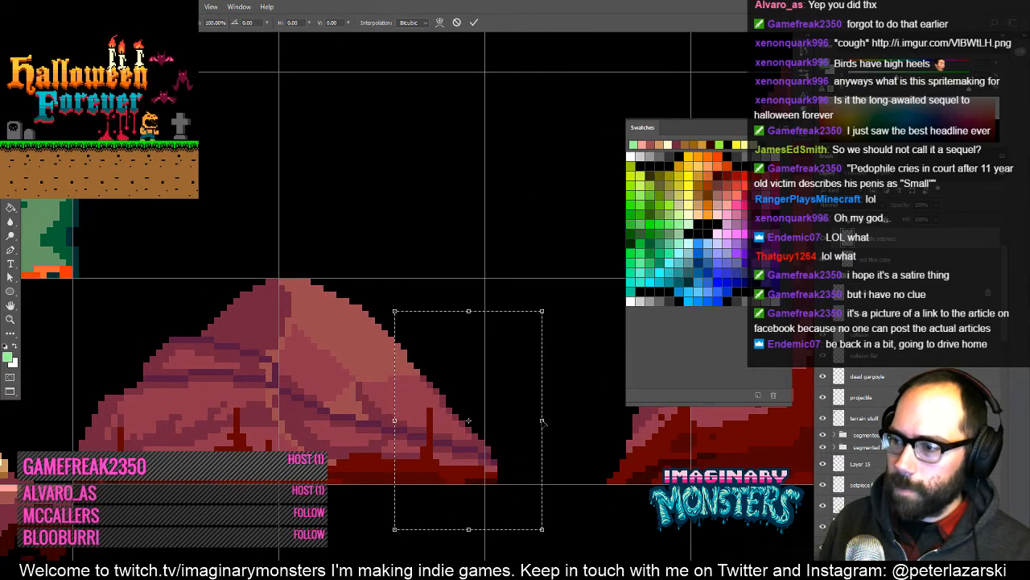
click(420, 22)
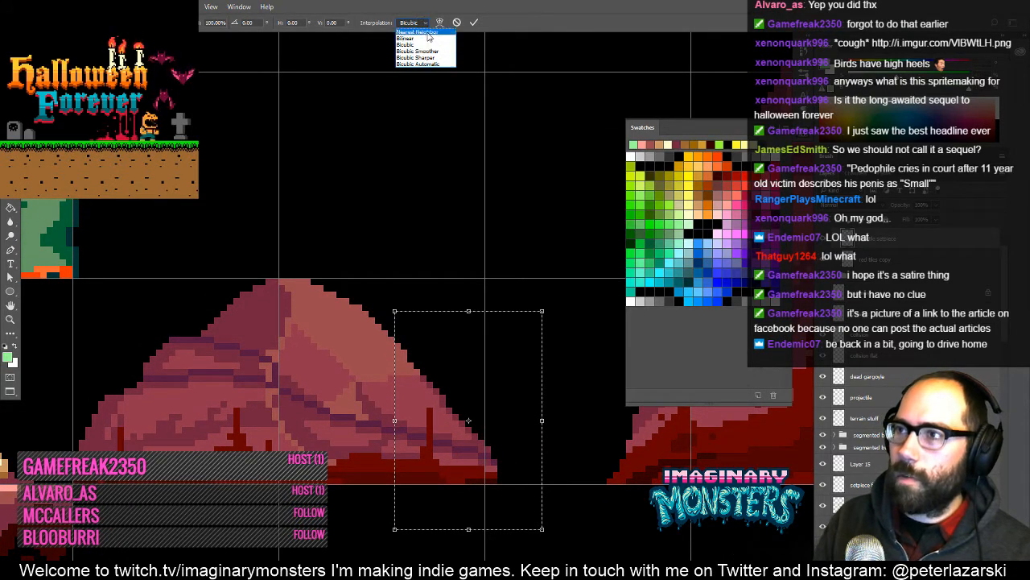
click(428, 32)
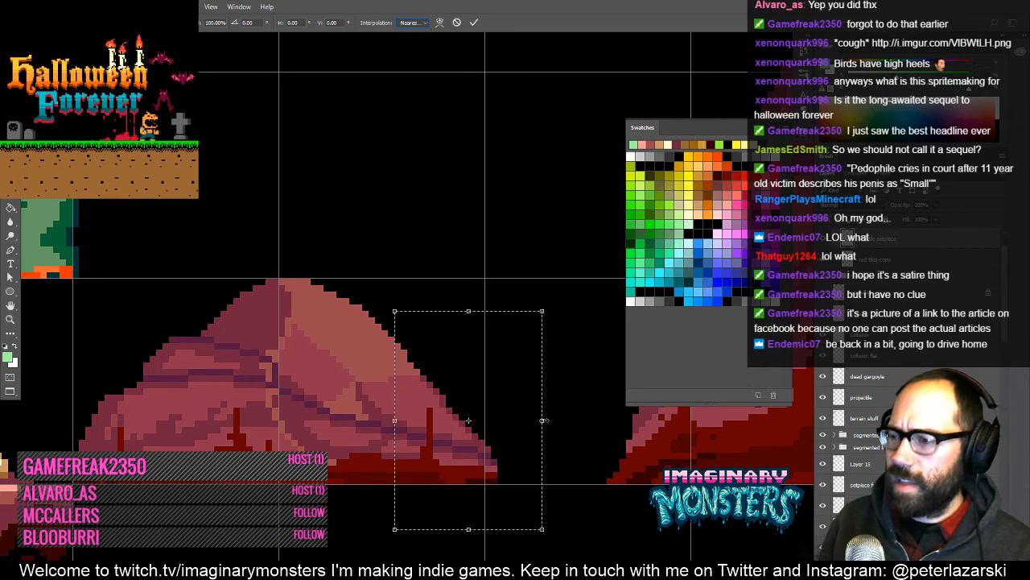
drag(543, 419, 522, 420)
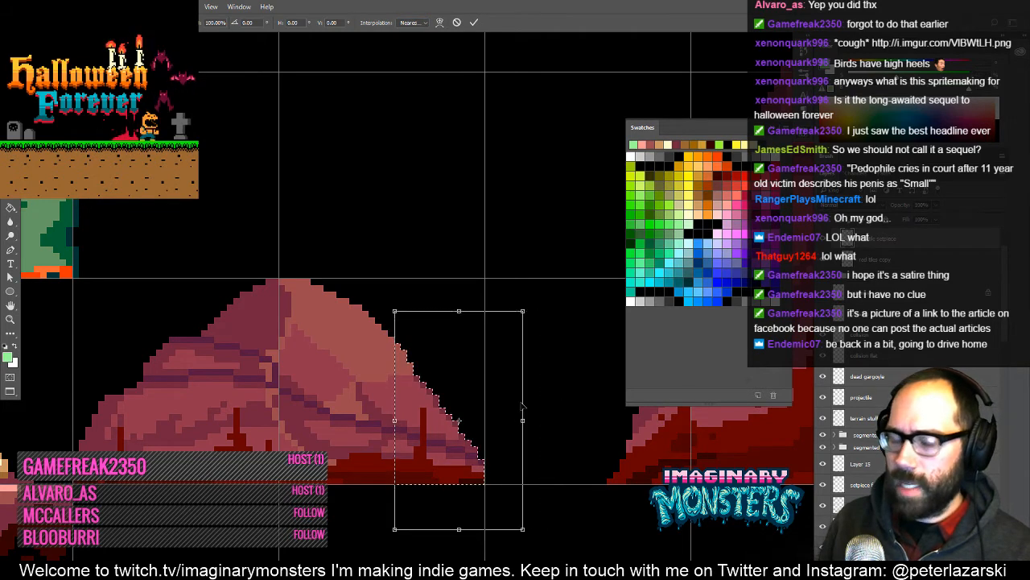
key(Return)
key(ctrl+d)
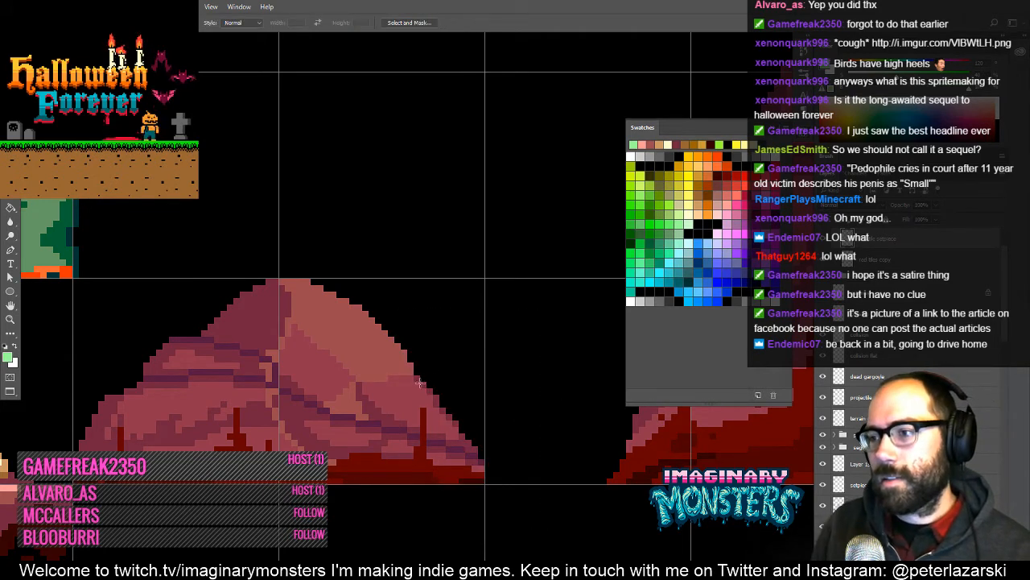
- Sample the dark outline colour and retouch the small mound's right slope, checking the shape with the grid hidden and restored
key(z)
click(441, 395)
key(b)
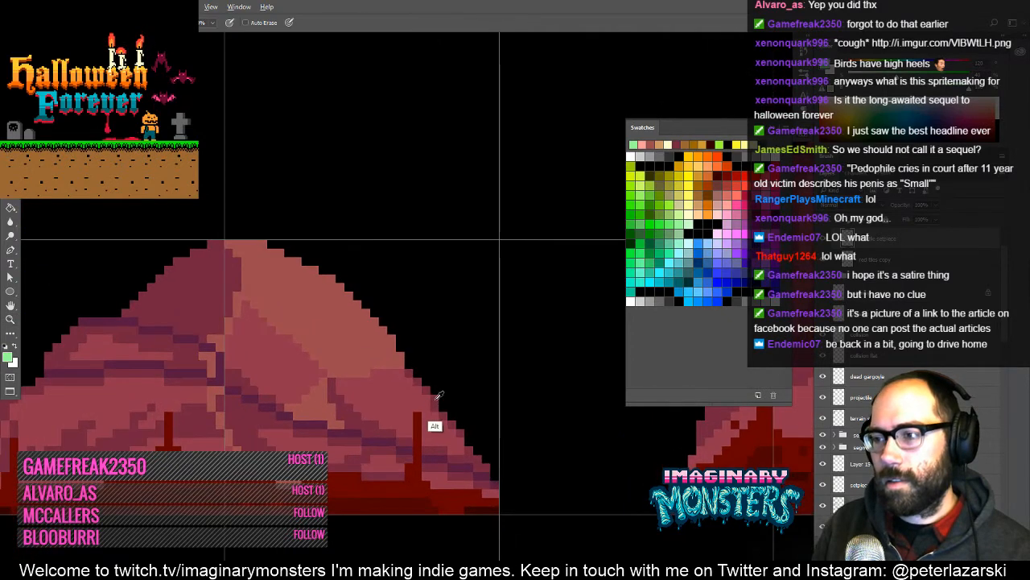
alt+click(429, 401)
key(e)
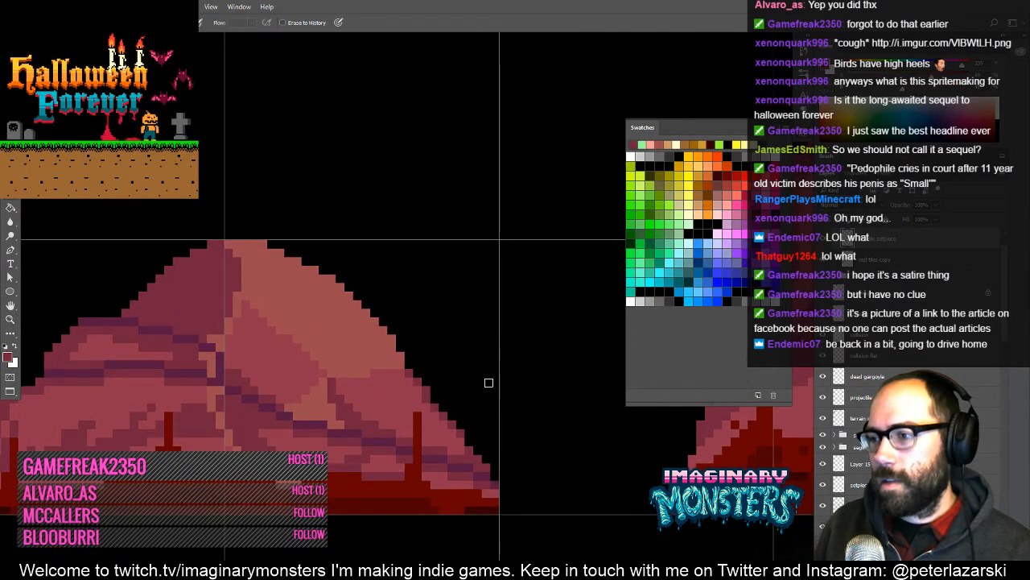
key(b)
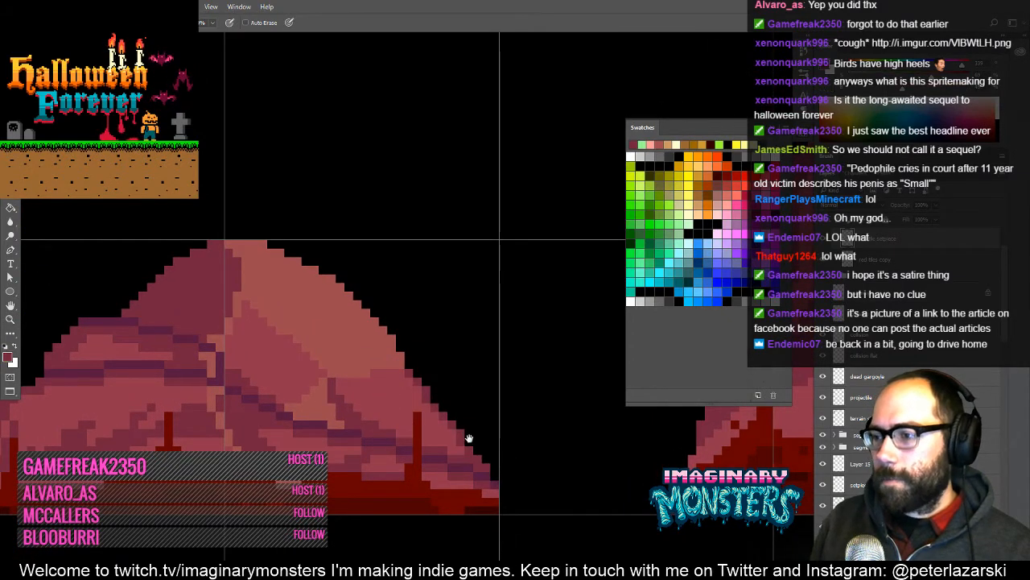
alt+click(470, 438)
alt+click(509, 470)
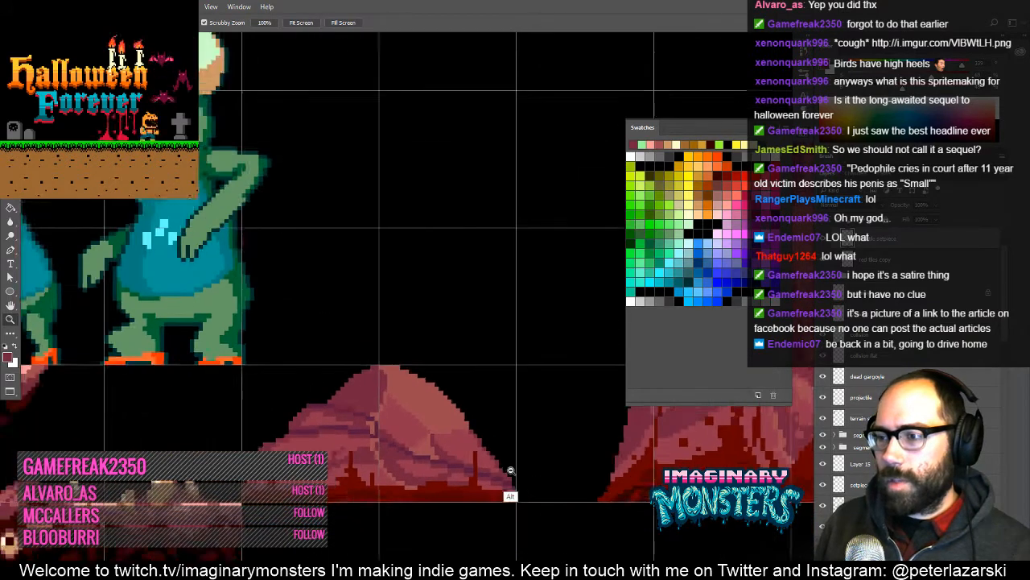
alt+click(510, 470)
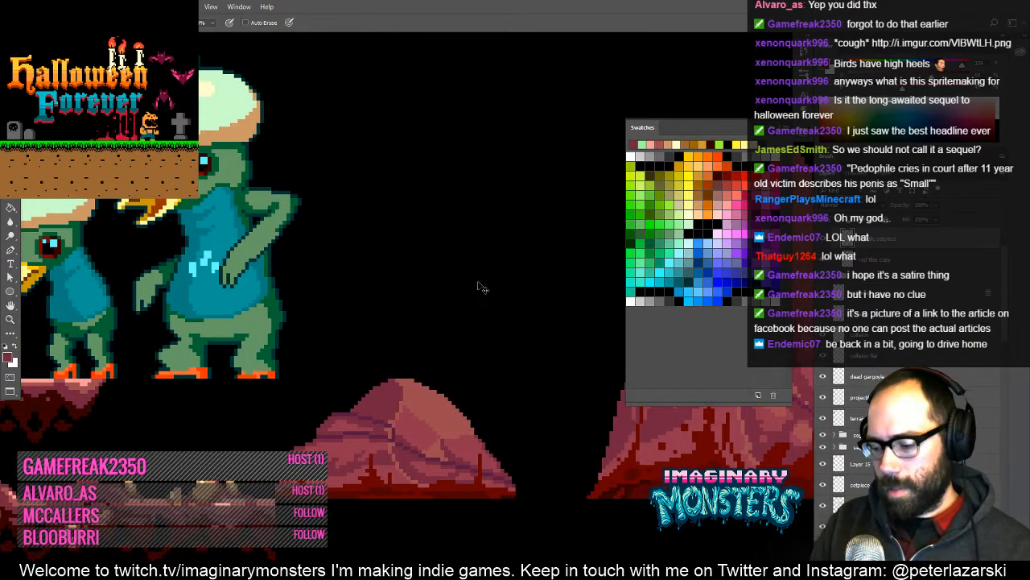
key(ctrl+apostrophe)
- Select the whole tall rock formation and shift it about 25 px right toward the vertical grid line, leaving nothing selected
drag(496, 440, 285, 344)
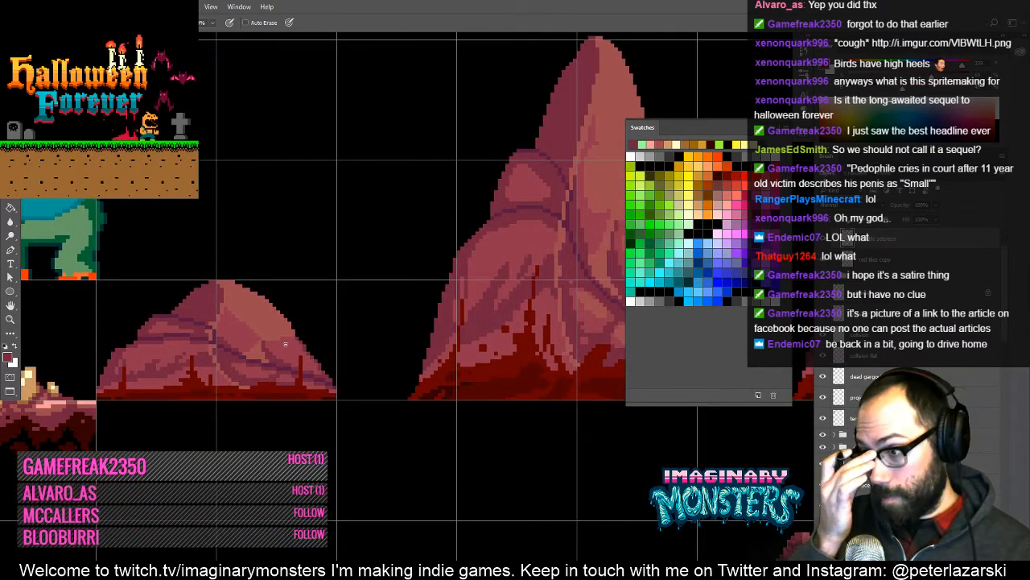
drag(379, 359, 241, 472)
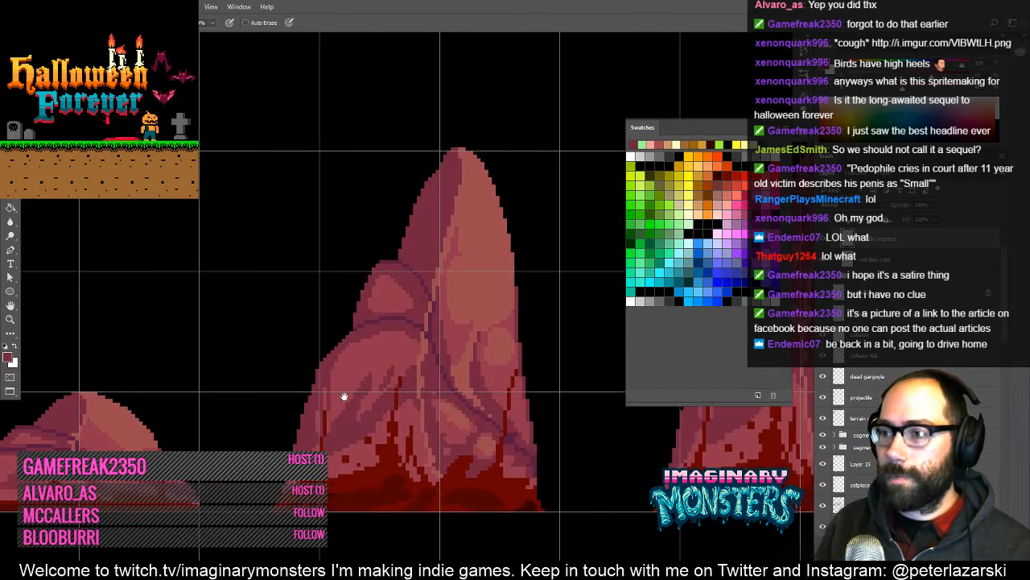
key(m)
mouse_move(248, 145)
mouse_down()
mouse_move(370, 234)
mouse_move(564, 496)
mouse_move(567, 537)
mouse_up()
key(v)
drag(458, 430, 486, 406)
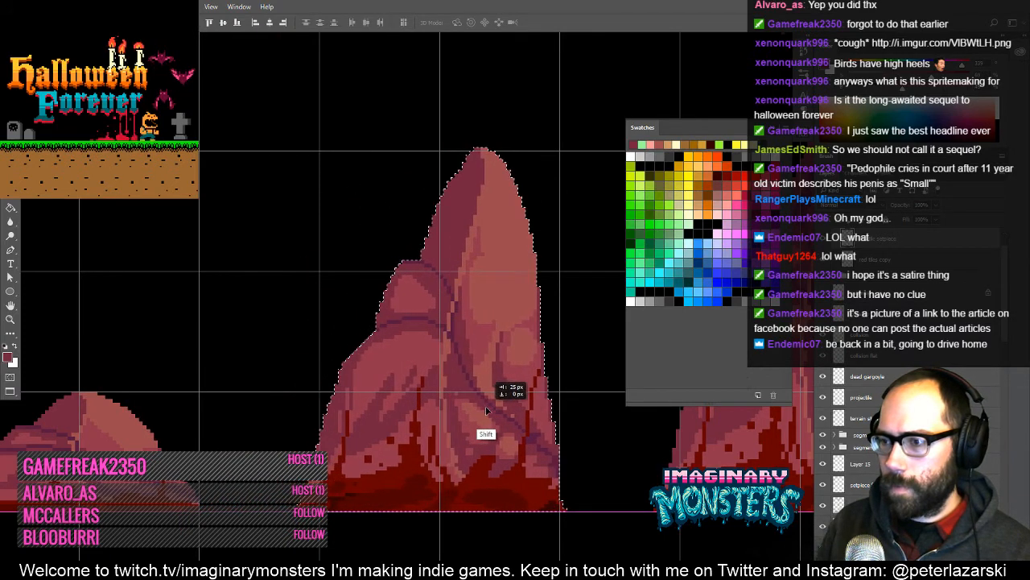
key(ctrl+d)
- Lasso the lower-left flank of the tall rock and move it slightly right to narrow the base
key(l)
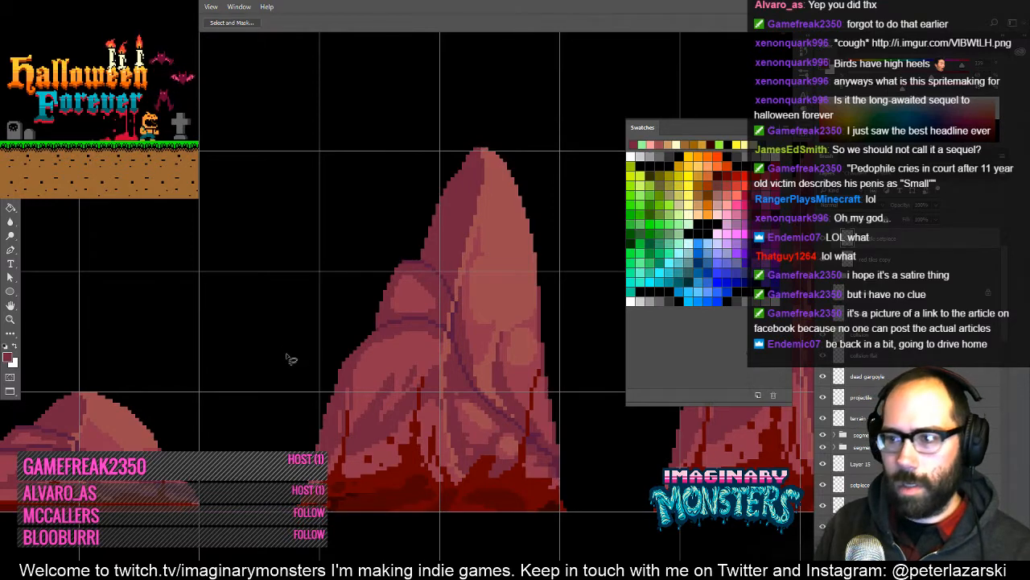
drag(260, 420, 320, 343)
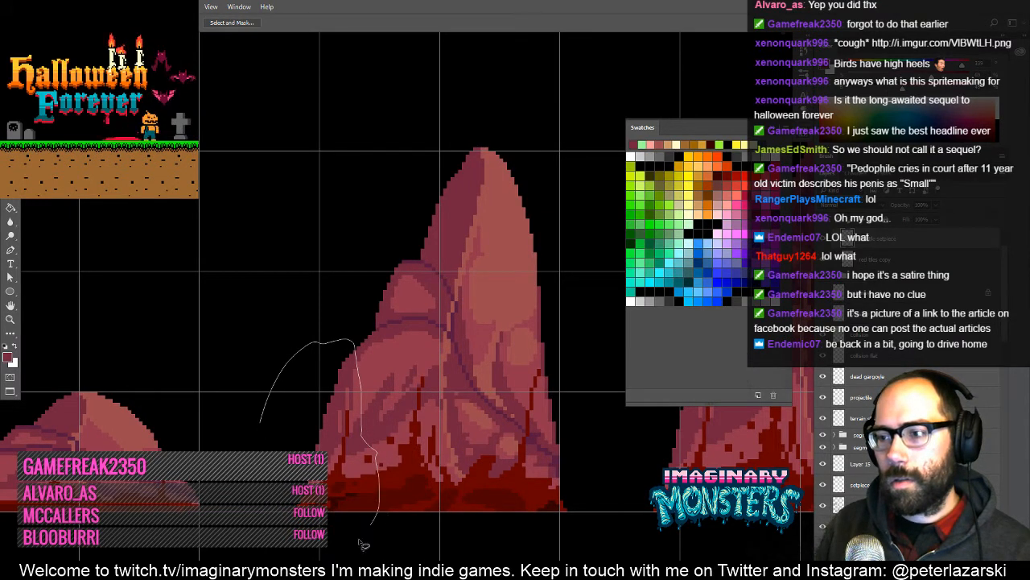
drag(360, 542, 275, 542)
key(v)
drag(342, 435, 350, 435)
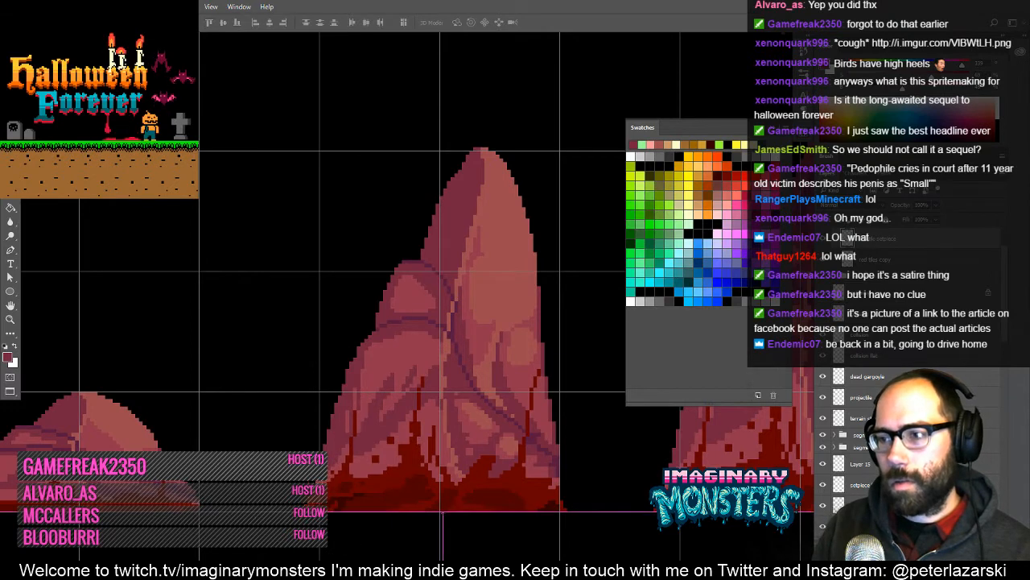
- Smooth the stepped outline on the tall rock's left shoulder with dark pixels where the moved flank joins
key(b)
scroll(363, 370, up, 2)
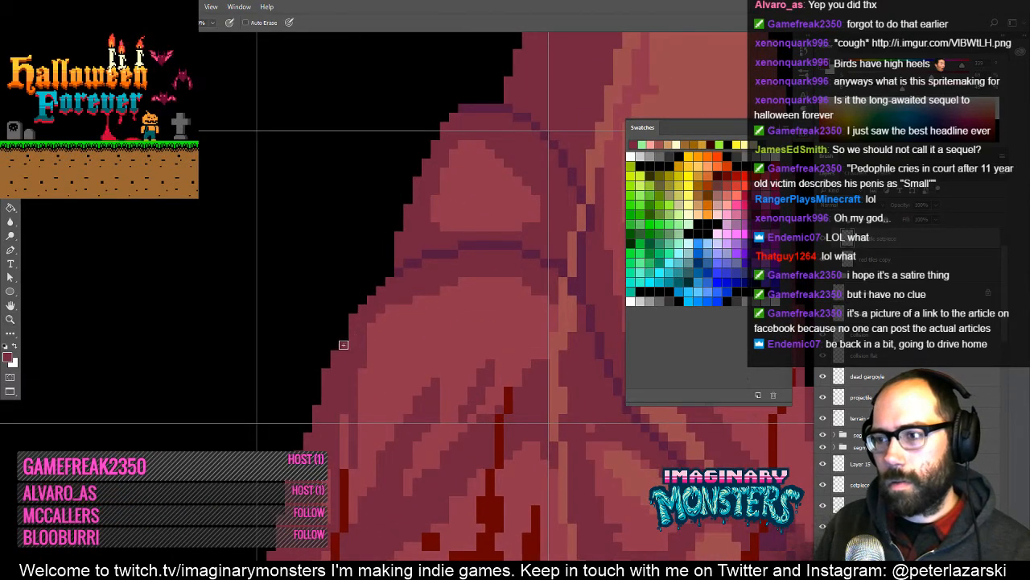
key(ctrl+space)
mouse_move(344, 345)
mouse_down()
mouse_move(344, 327)
mouse_move(356, 368)
mouse_up()
click(337, 344)
key(ctrl+space)
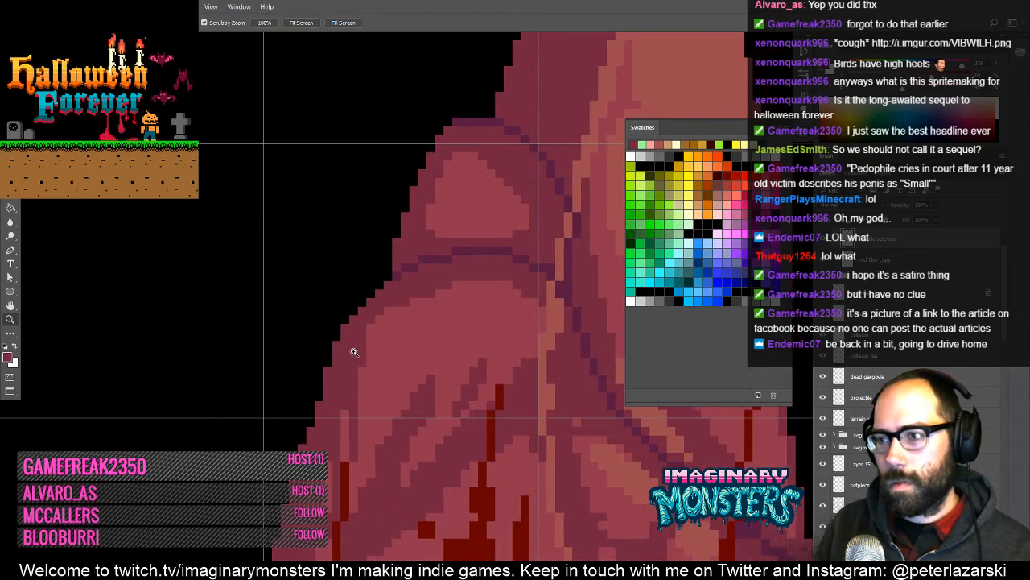
scroll(353, 352, down, 3)
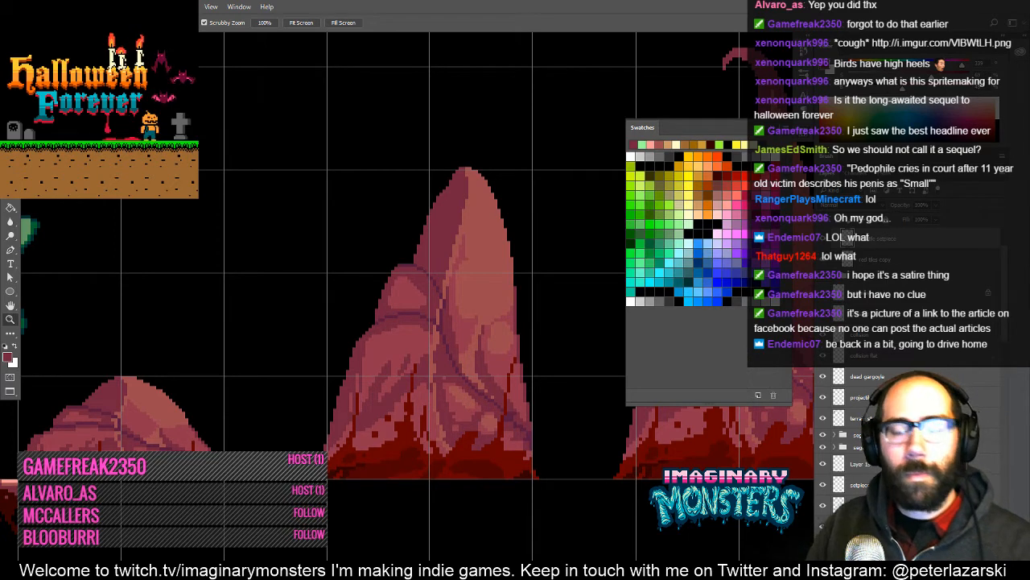
- Lasso the tall rock's tip and lower it to meet the horizontal grid line, leaving nothing selected
drag(364, 185, 404, 190)
drag(441, 288, 335, 280)
key(l)
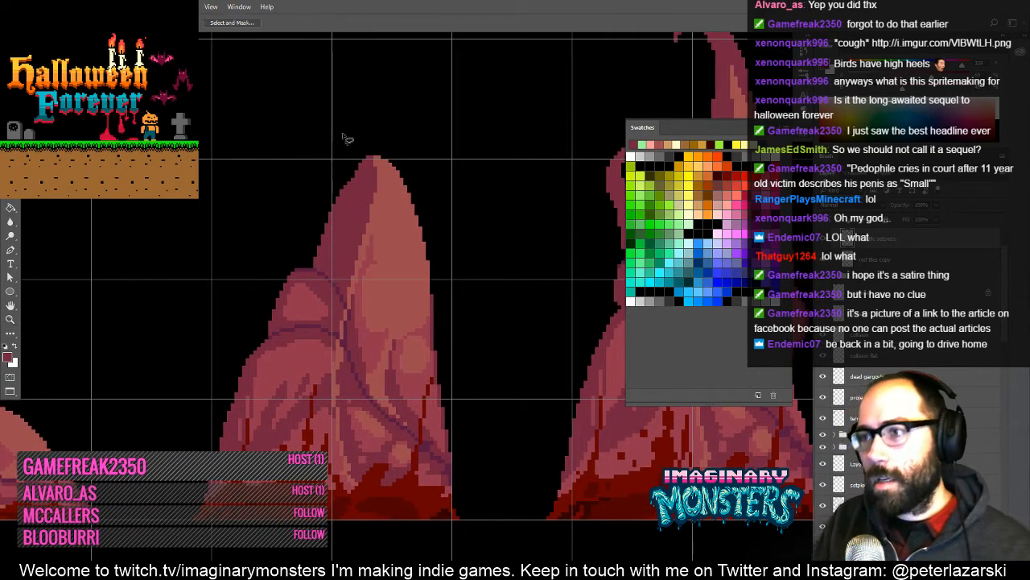
mouse_move(406, 140)
mouse_down()
mouse_move(320, 181)
mouse_move(335, 190)
mouse_move(423, 187)
mouse_move(455, 145)
mouse_up()
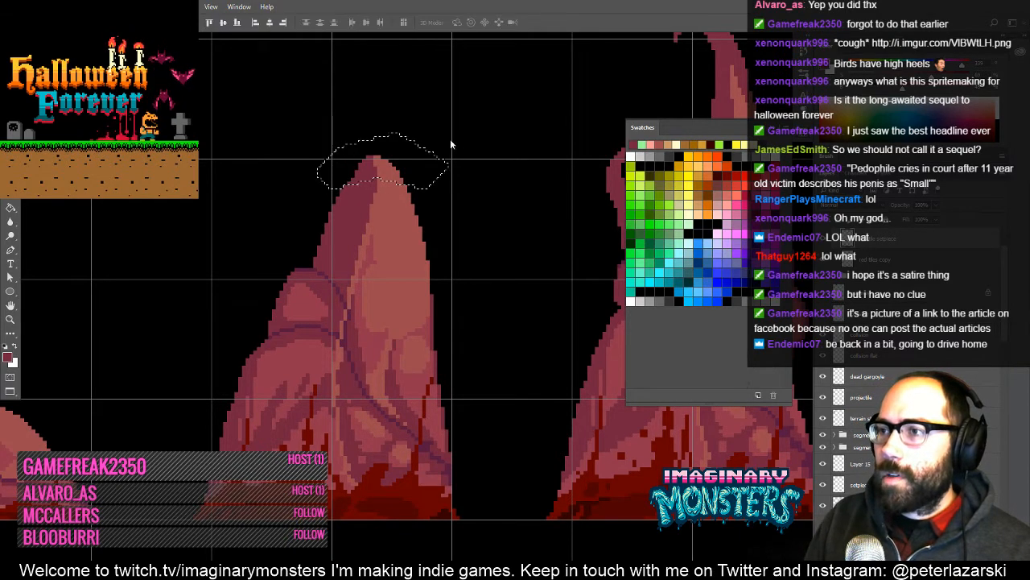
key(ctrl+d)
- Clean up the outline around the tall rock's tip with the eraser and pencil
key(z)
click(360, 194)
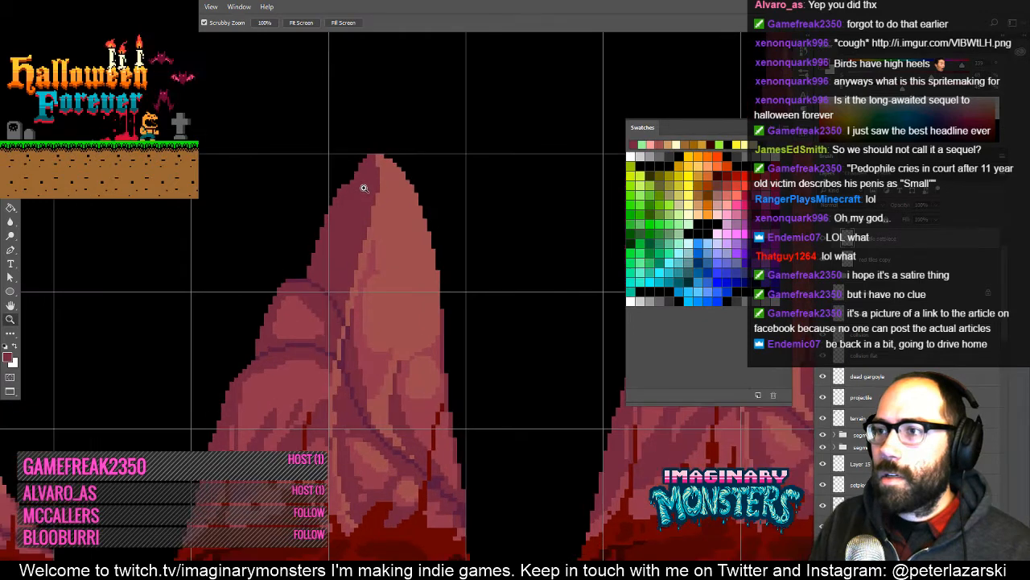
click(363, 190)
drag(347, 223, 322, 272)
key(e)
key(b)
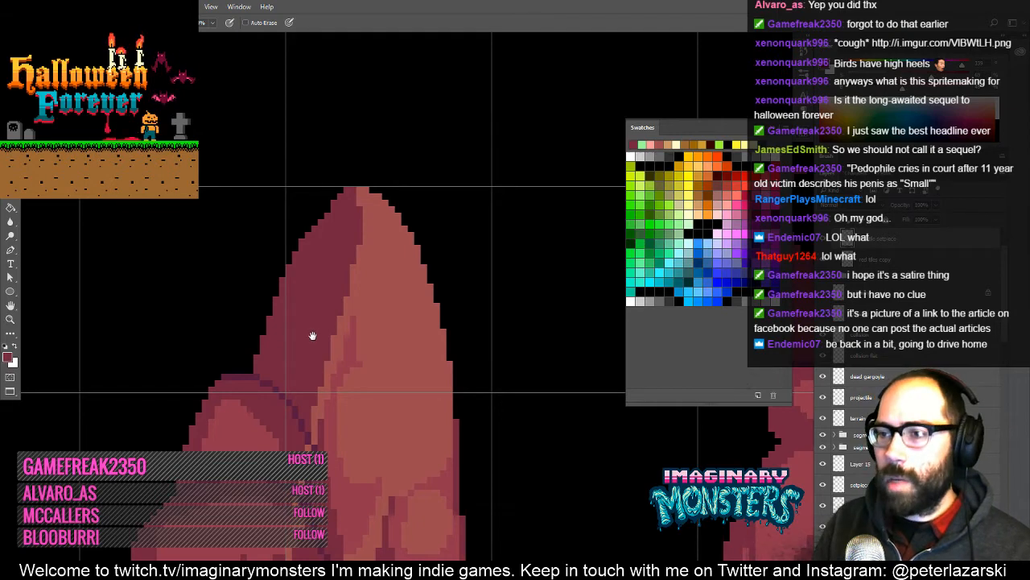
- Examine the tall rock's tip, base and side edges against the surrounding grid lines
drag(313, 335, 376, 258)
key(z)
alt+click(426, 294)
alt+click(422, 299)
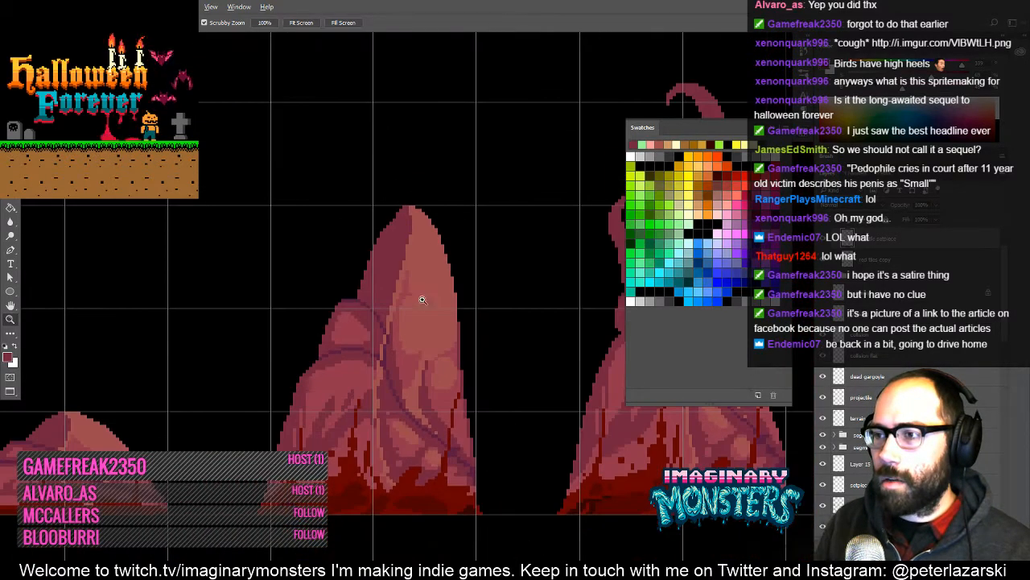
drag(417, 317, 394, 288)
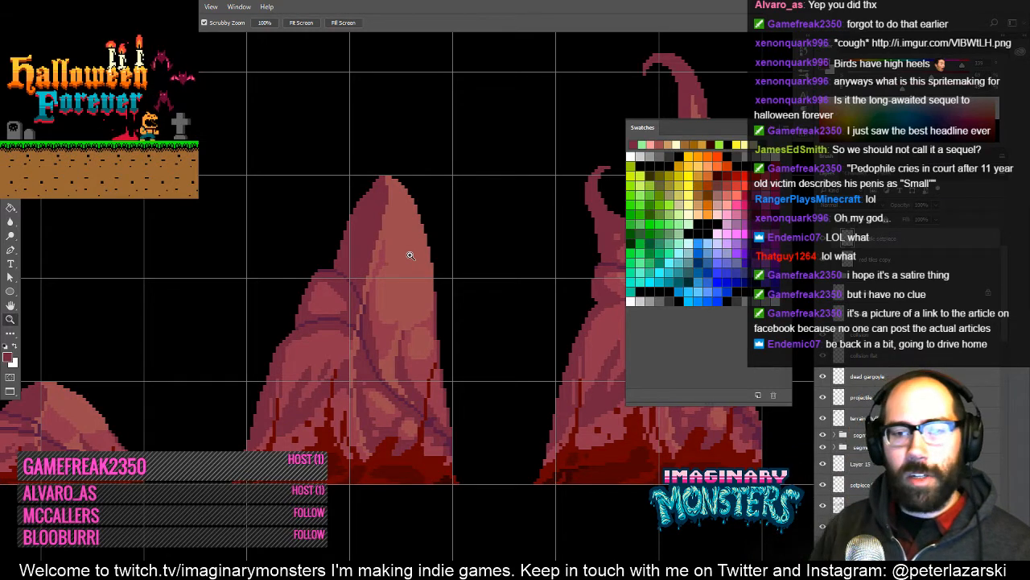
drag(375, 416, 391, 400)
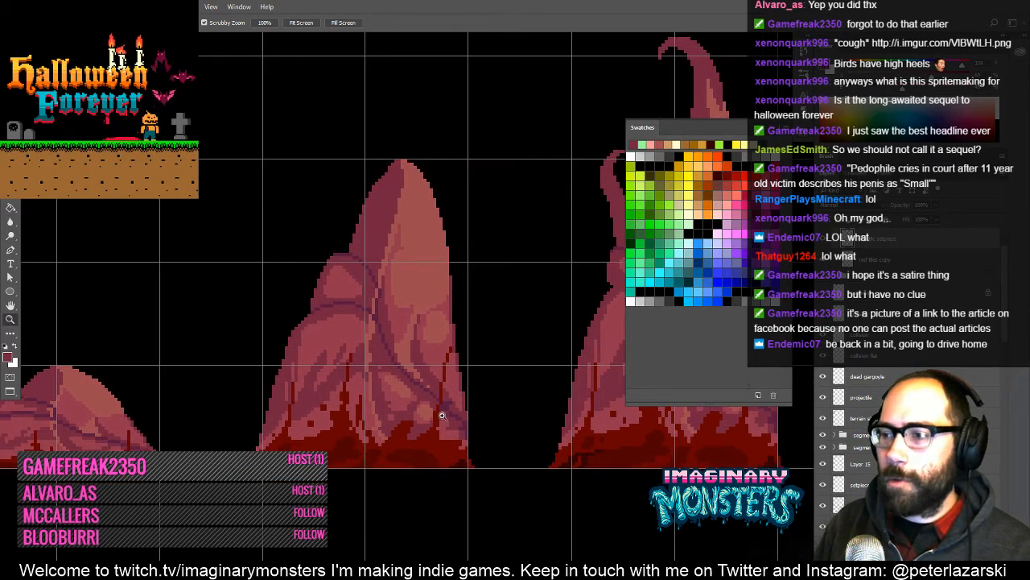
click(455, 430)
click(455, 430)
click(394, 450)
drag(386, 452, 407, 471)
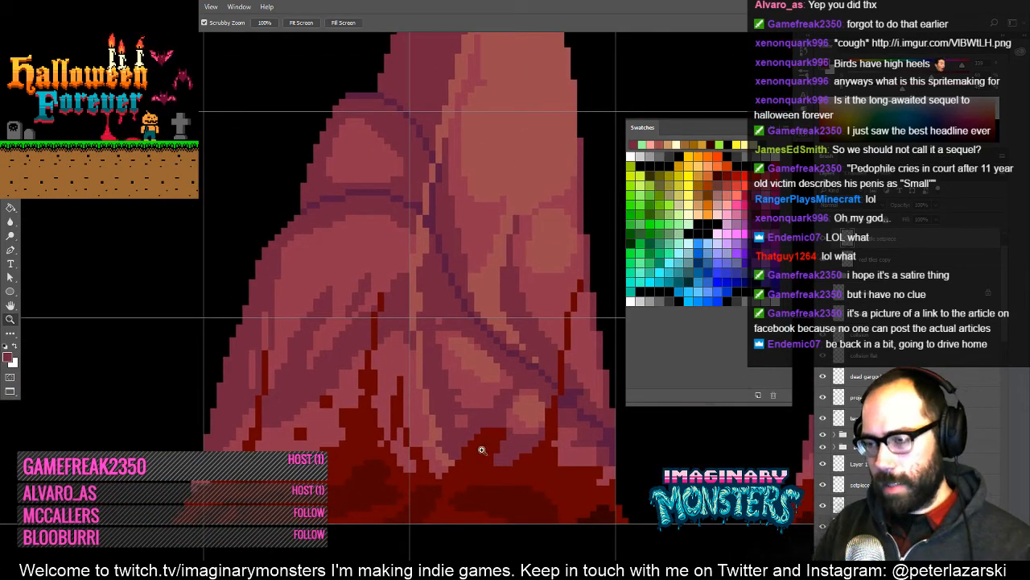
alt+click(471, 333)
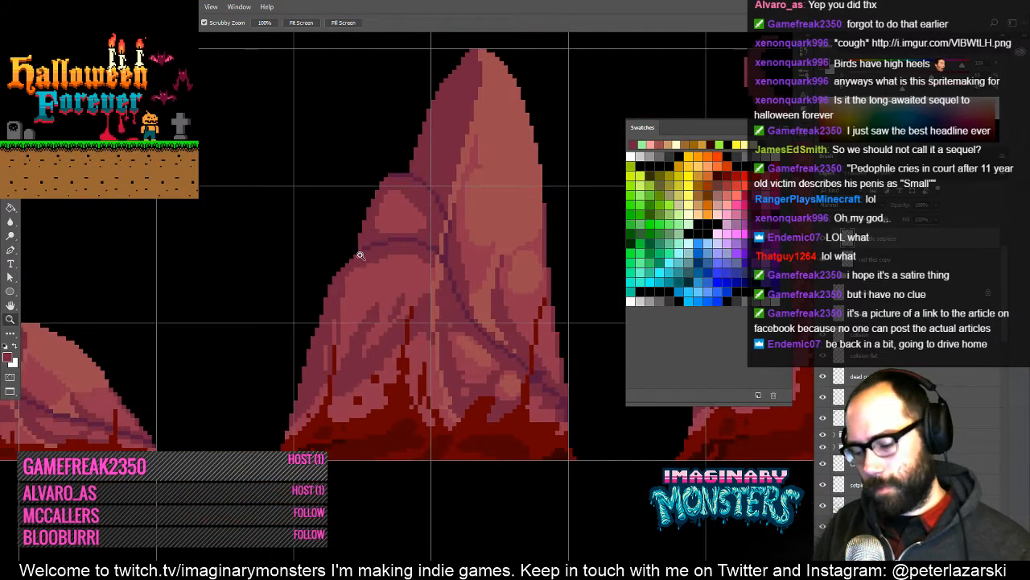
drag(322, 175, 304, 283)
drag(234, 107, 602, 561)
key(v)
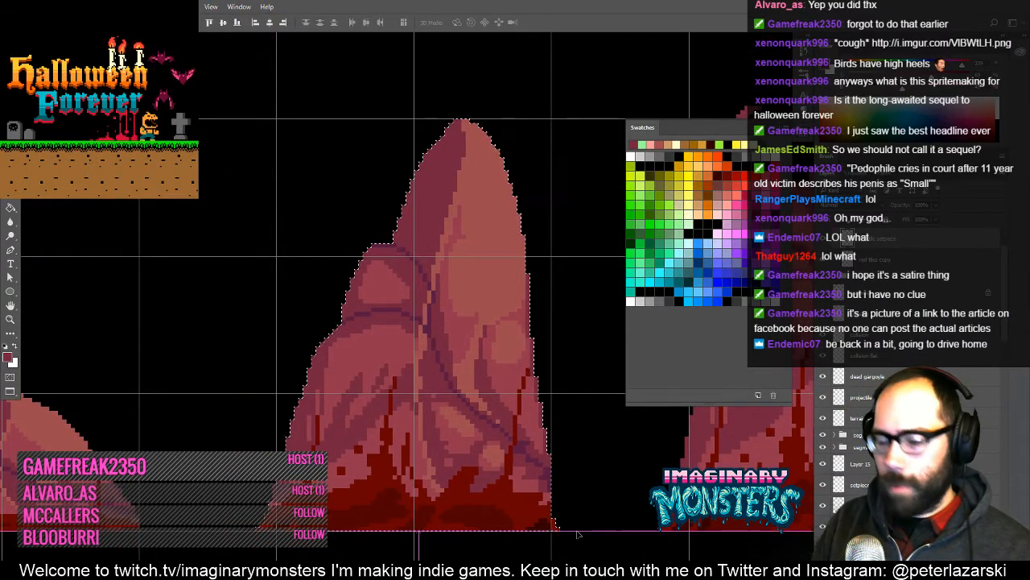
key(ctrl+t)
drag(255, 325, 277, 325)
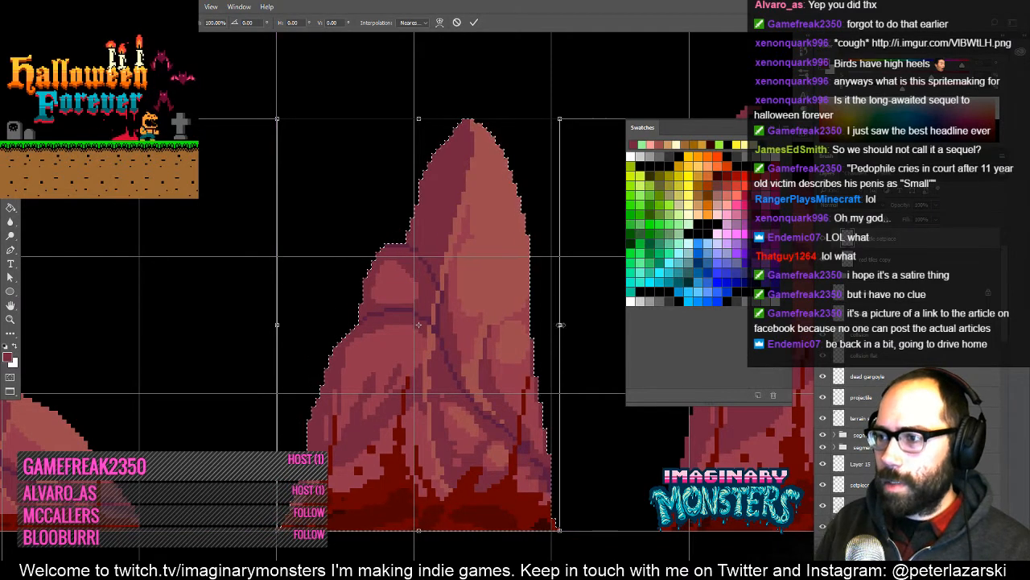
drag(559, 325, 552, 327)
key(Escape)
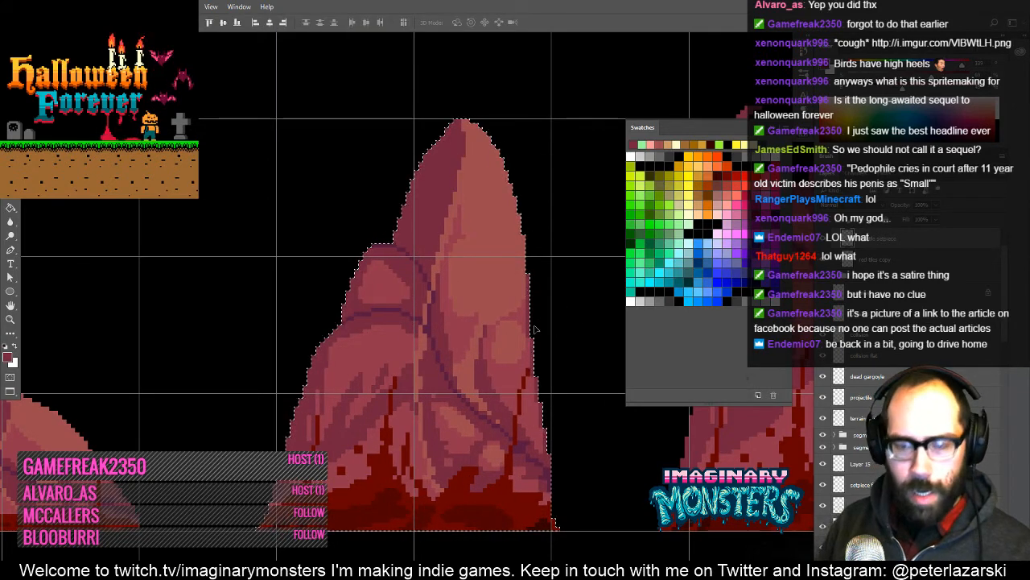
key(ctrl+d)
- Erase the pixels of the tall rock's right foot that stick out past the vertical grid line
drag(430, 454, 324, 412)
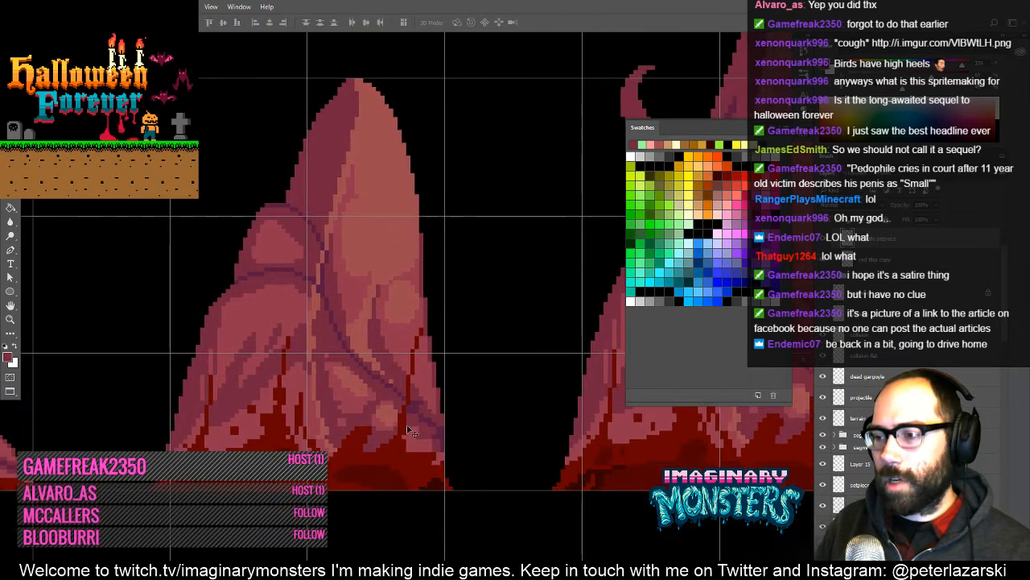
key(z)
click(457, 480)
key(e)
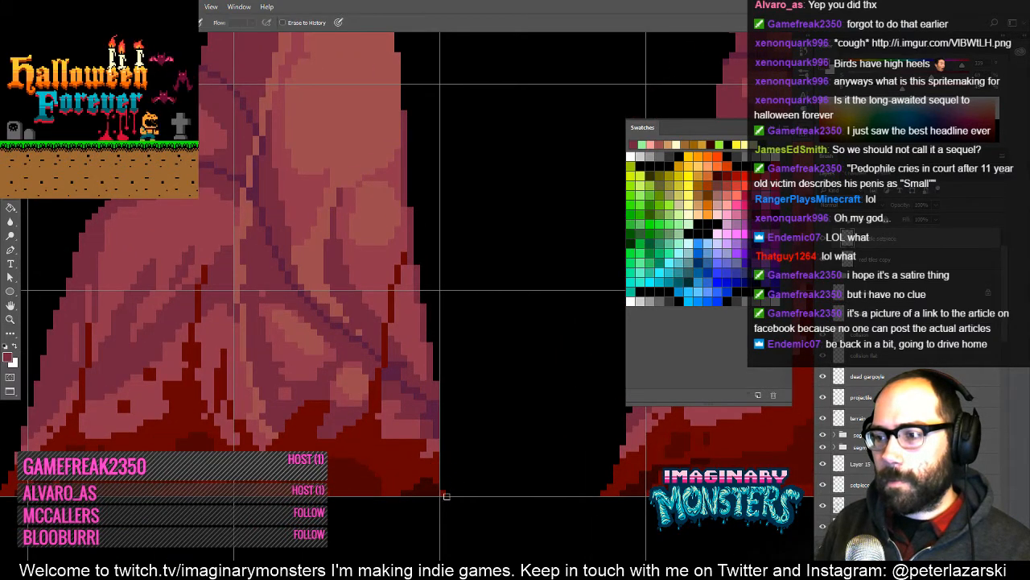
key(b)
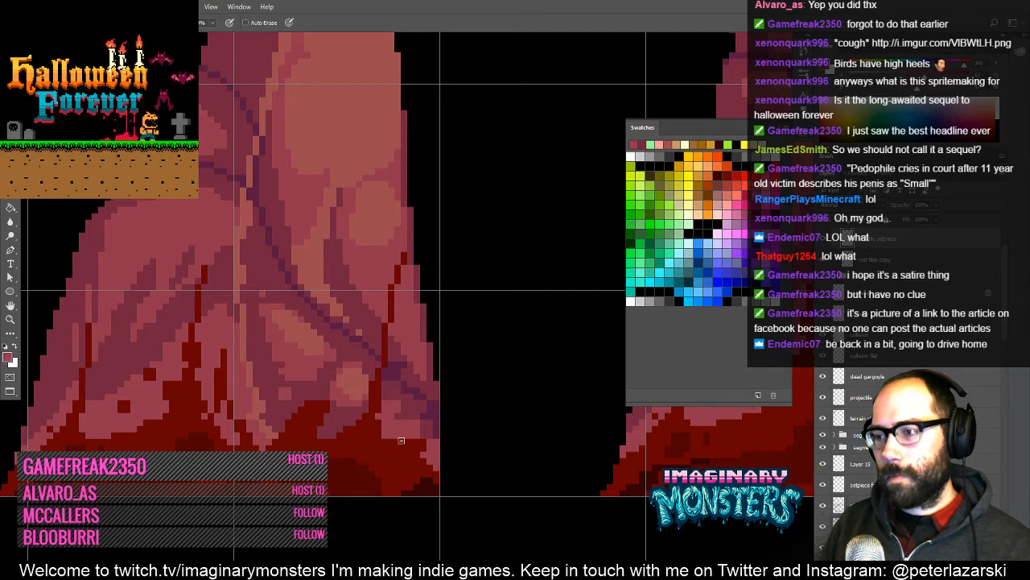
- Inspect the tall rock's base and full silhouette with the grid hidden and shown again
drag(382, 457, 559, 462)
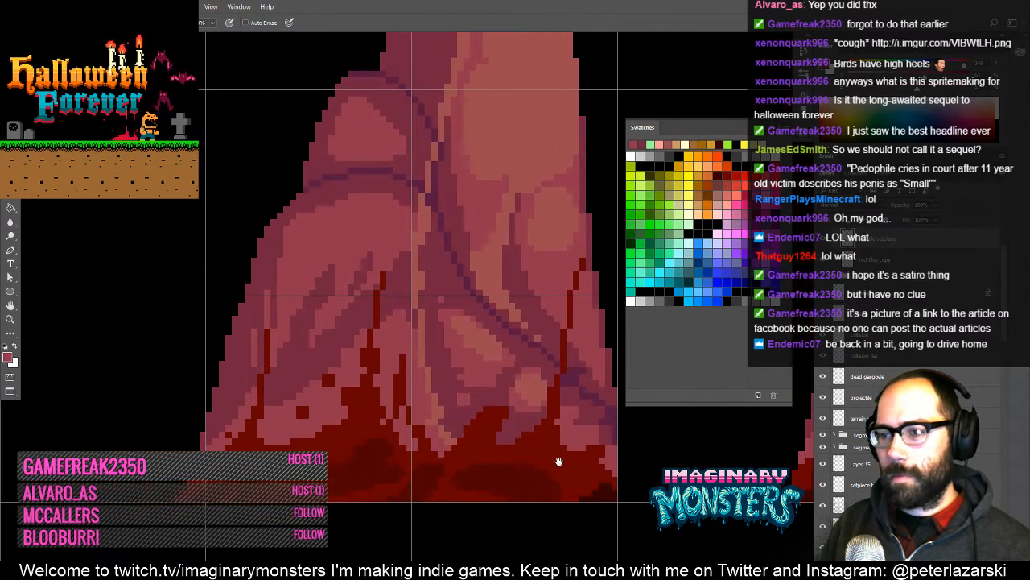
drag(414, 452, 442, 470)
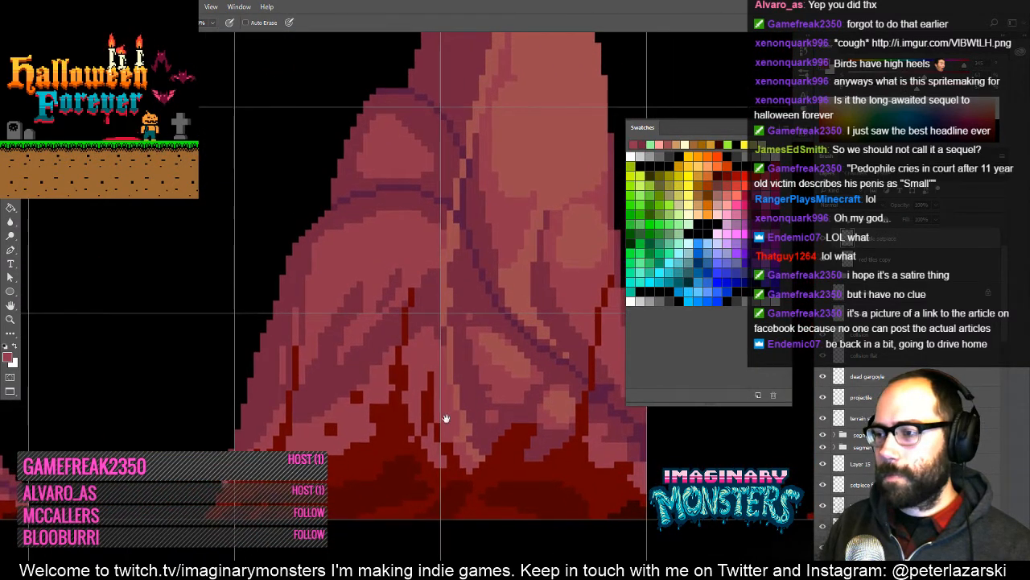
drag(475, 436, 430, 456)
drag(489, 440, 485, 379)
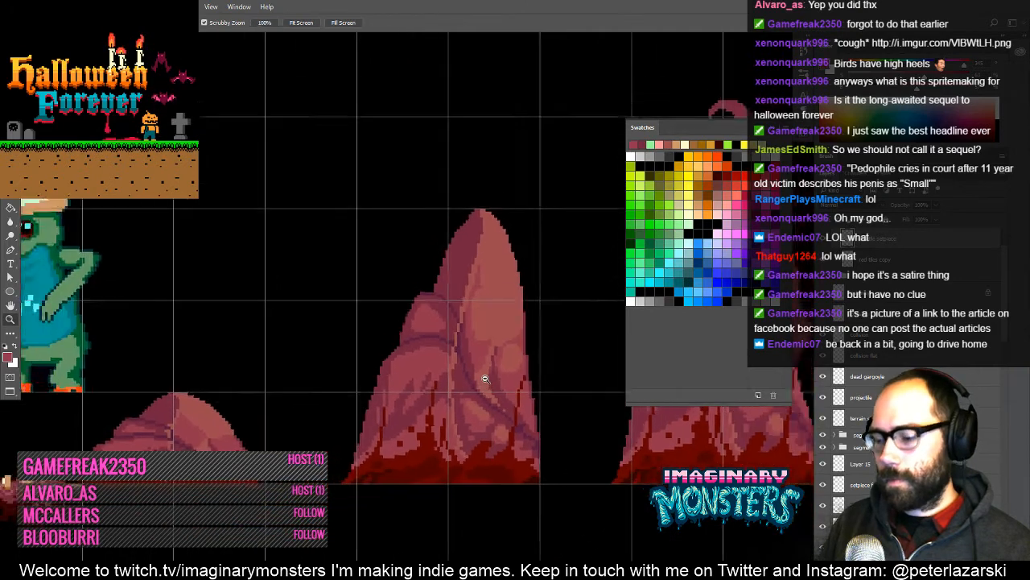
key(ctrl+apostrophe)
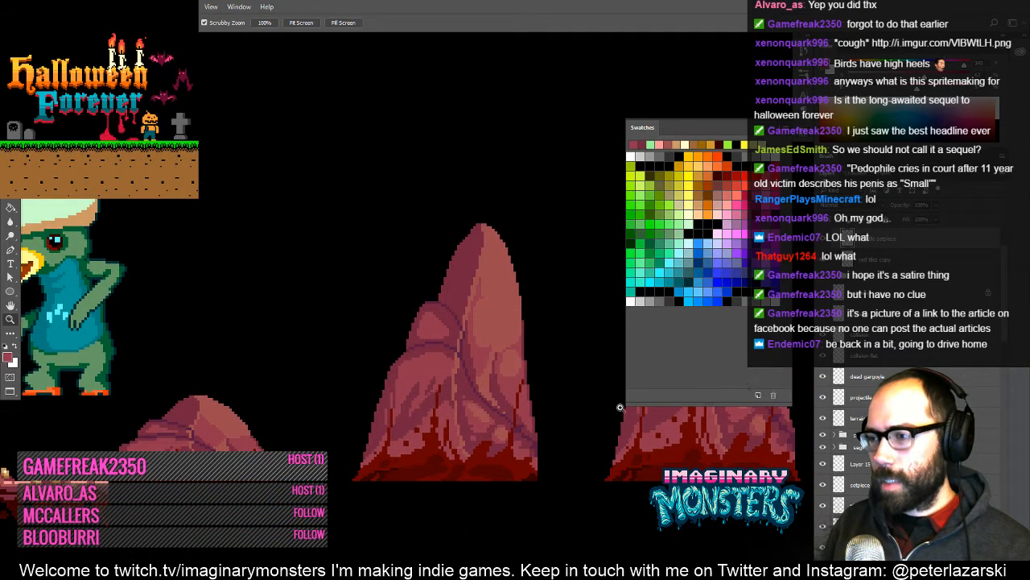
key(ctrl+apostrophe)
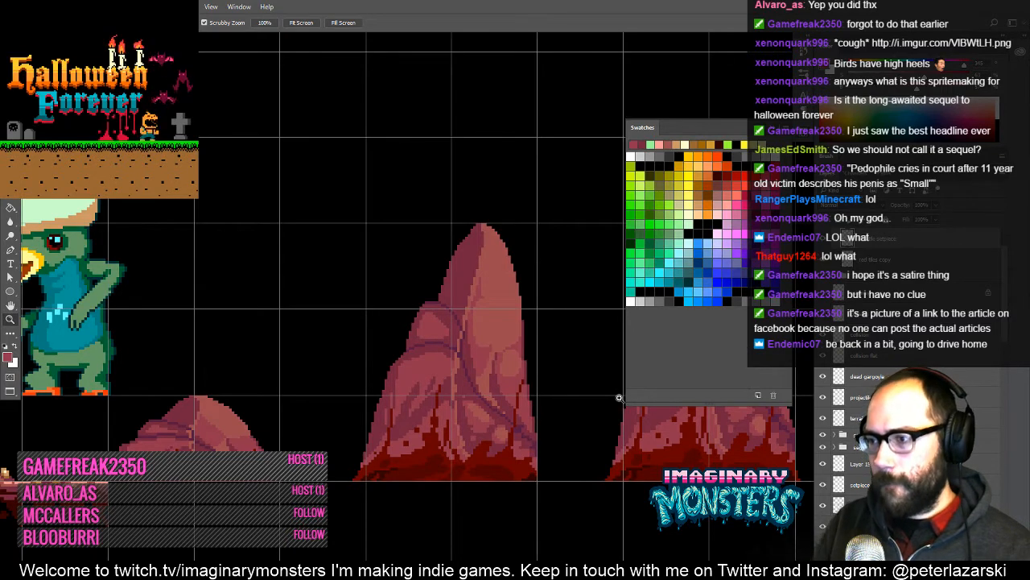
key(b)
key(z)
key(ctrl+z)
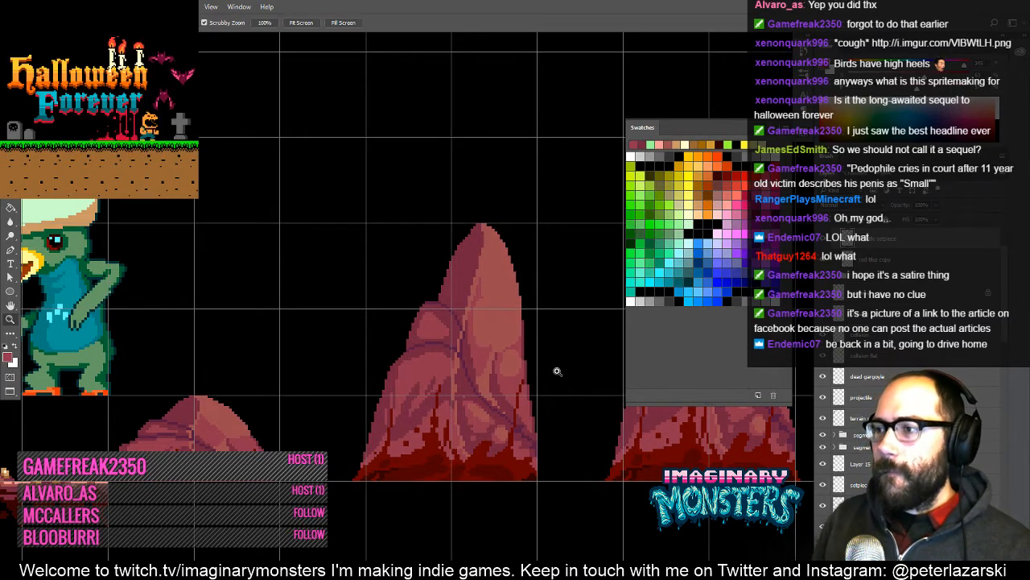
- Lasso the right-hand strip of the tall rock from tip to foot, nudge it one pixel left and deselect it
click(555, 371)
drag(546, 403, 423, 376)
key(l)
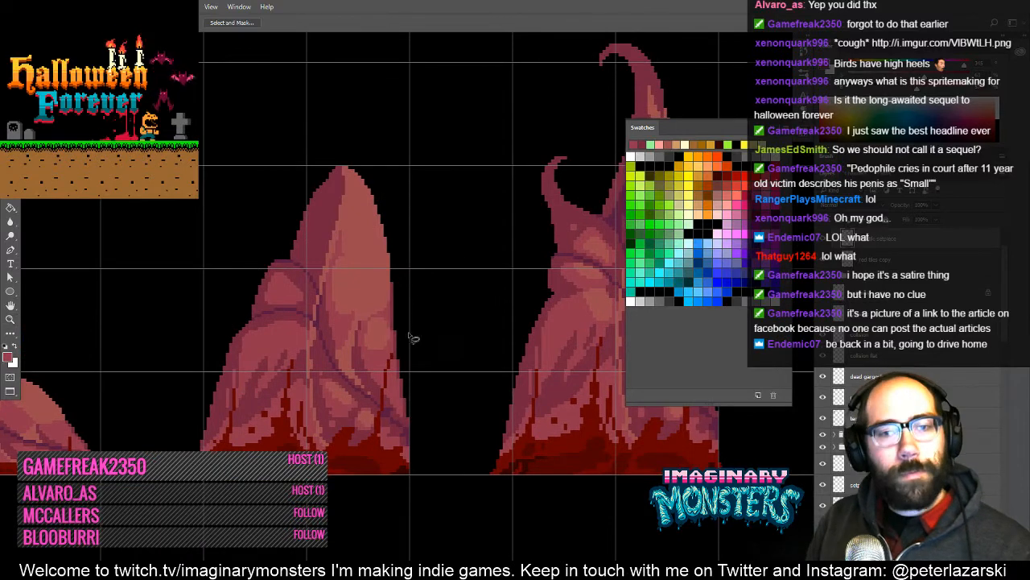
drag(448, 336, 423, 239)
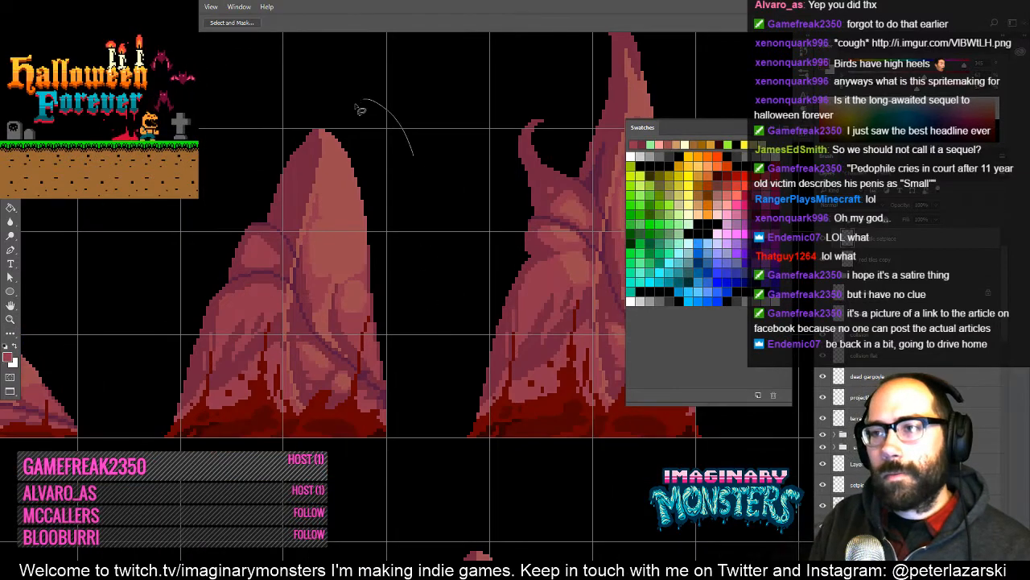
mouse_move(360, 110)
mouse_down()
mouse_move(342, 197)
mouse_move(351, 265)
mouse_up()
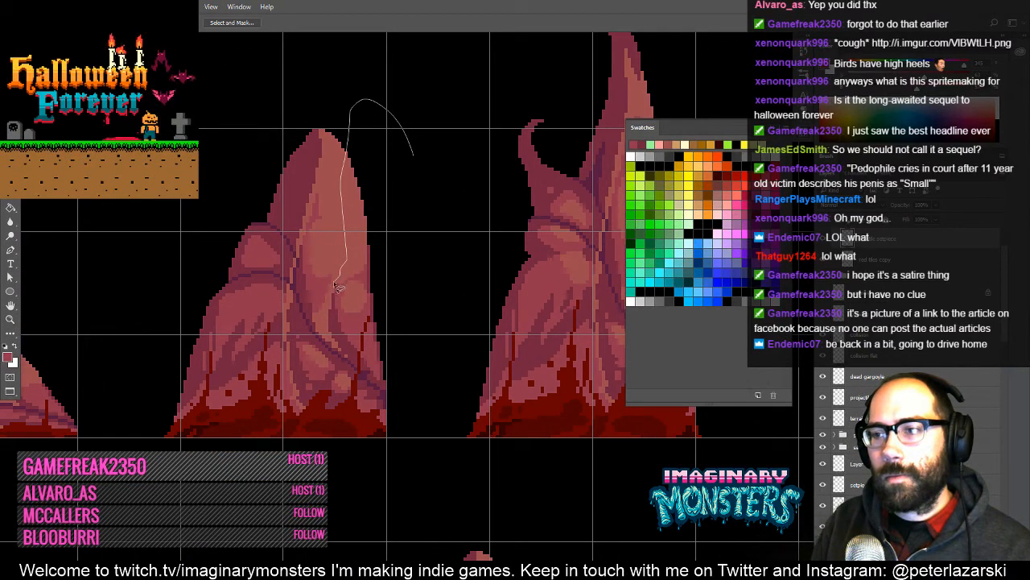
mouse_move(334, 362)
mouse_down()
mouse_move(342, 439)
mouse_move(418, 460)
mouse_move(415, 161)
mouse_up()
key(v)
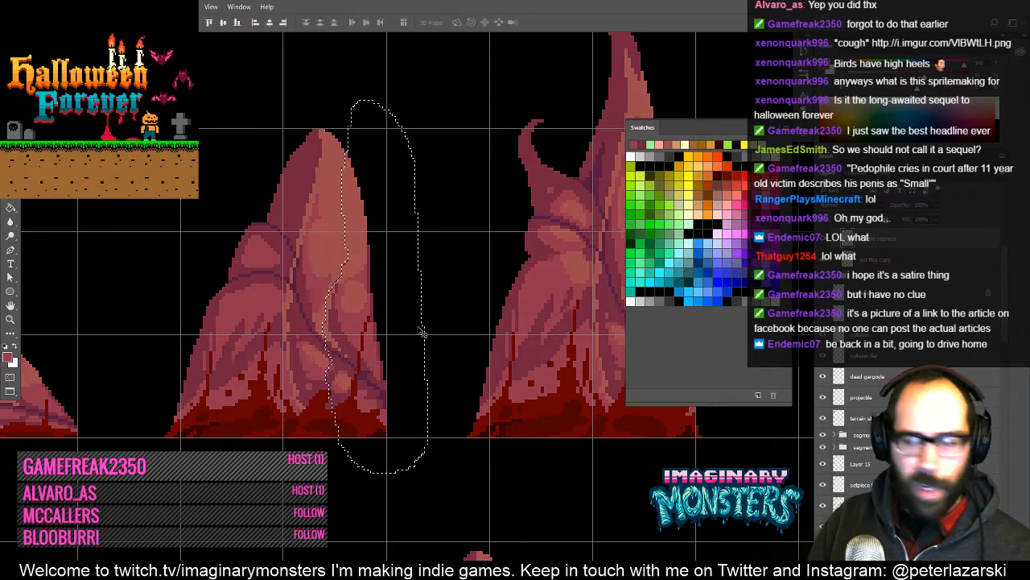
key(Left)
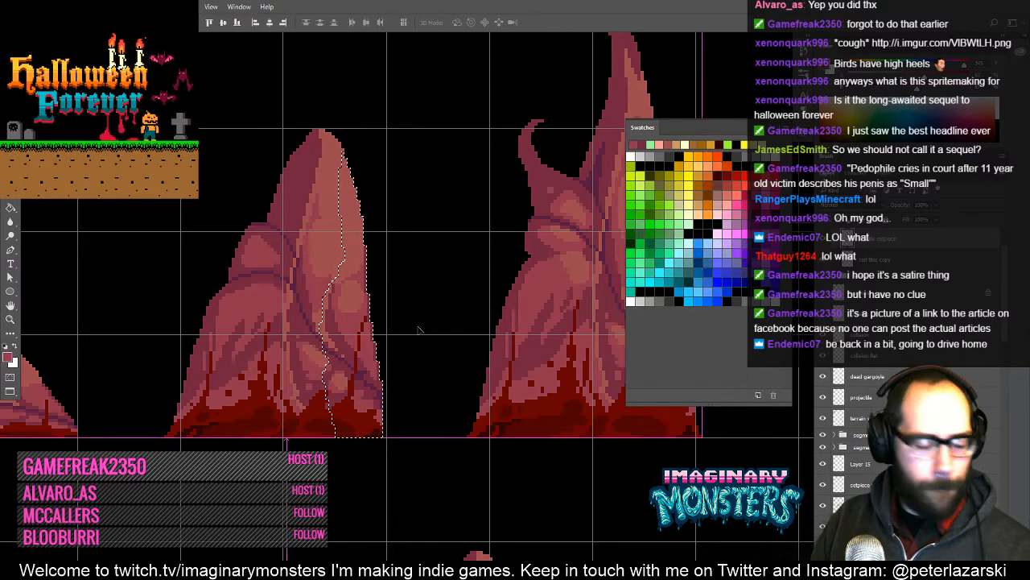
key(ctrl+d)
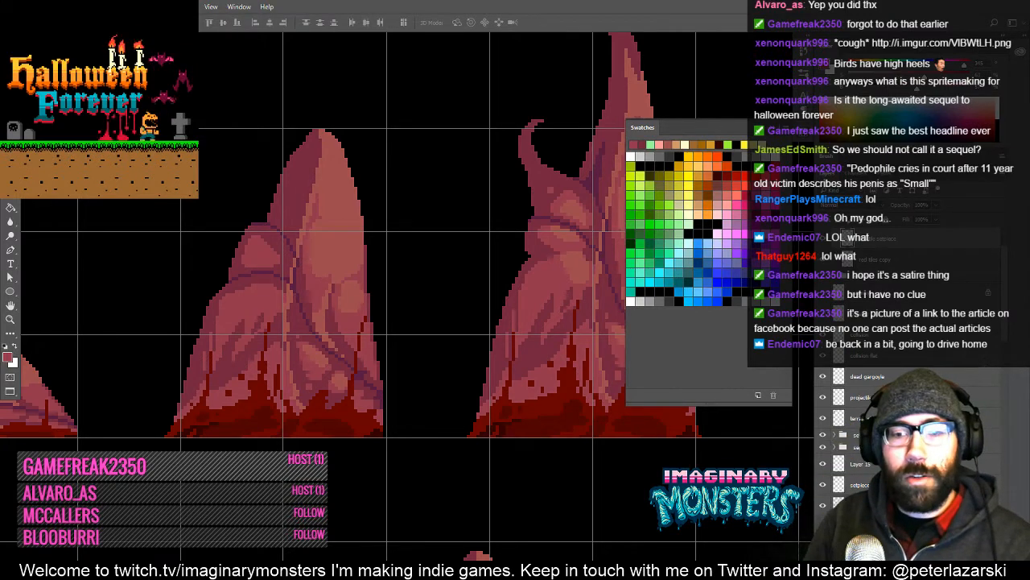
key(f)
key(f)
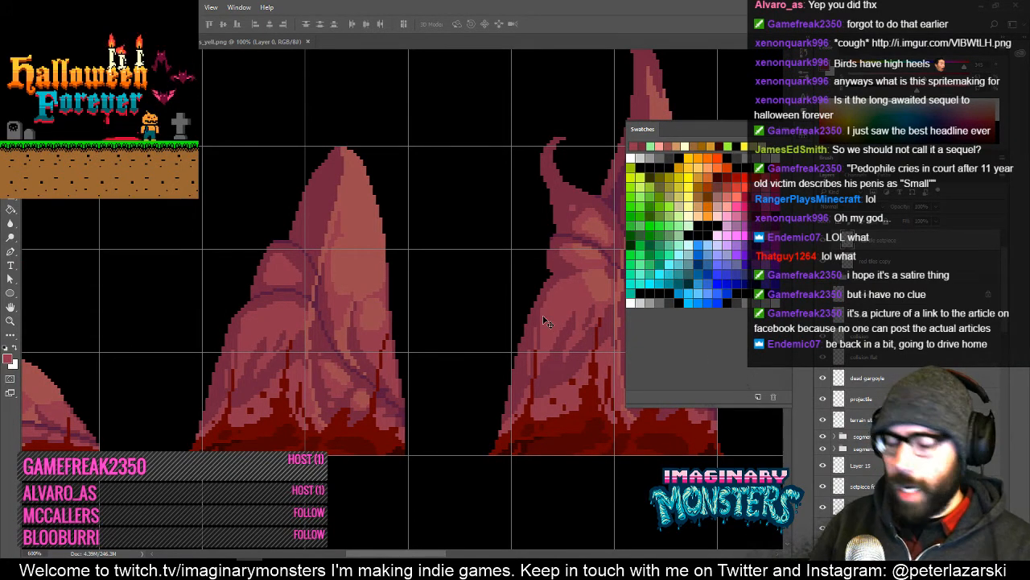
key(f)
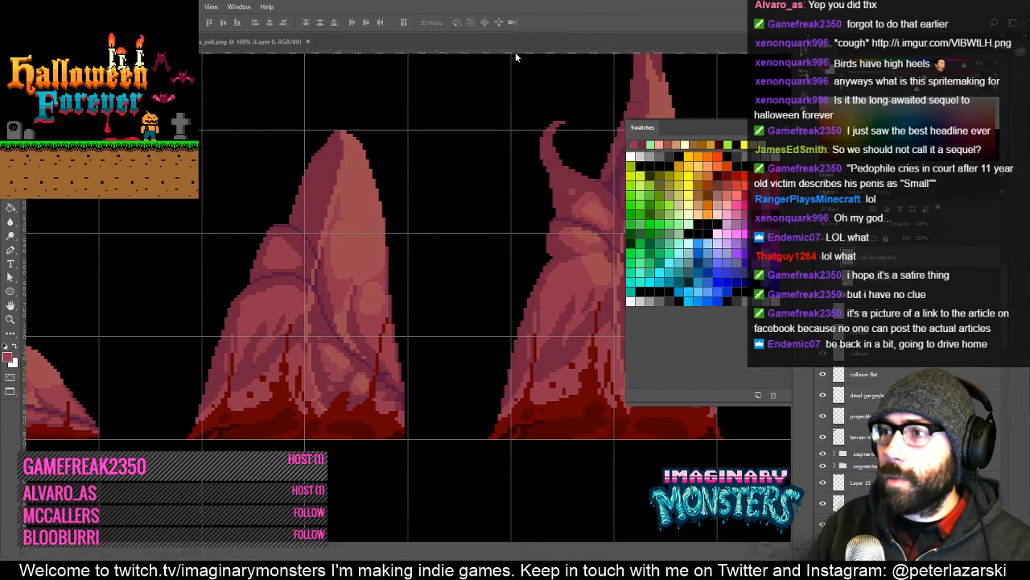
- Lasso the whole tall rock, nudge it one pixel left and clear the selection
drag(312, 341, 425, 361)
key(z)
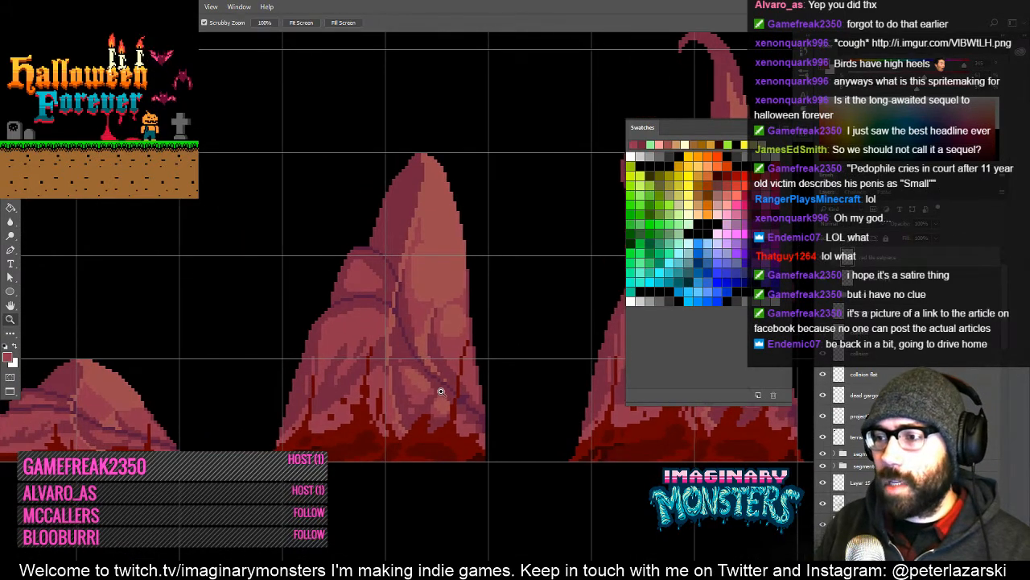
click(441, 391)
mouse_move(446, 395)
mouse_down()
mouse_move(409, 385)
mouse_move(375, 395)
mouse_move(375, 386)
mouse_up()
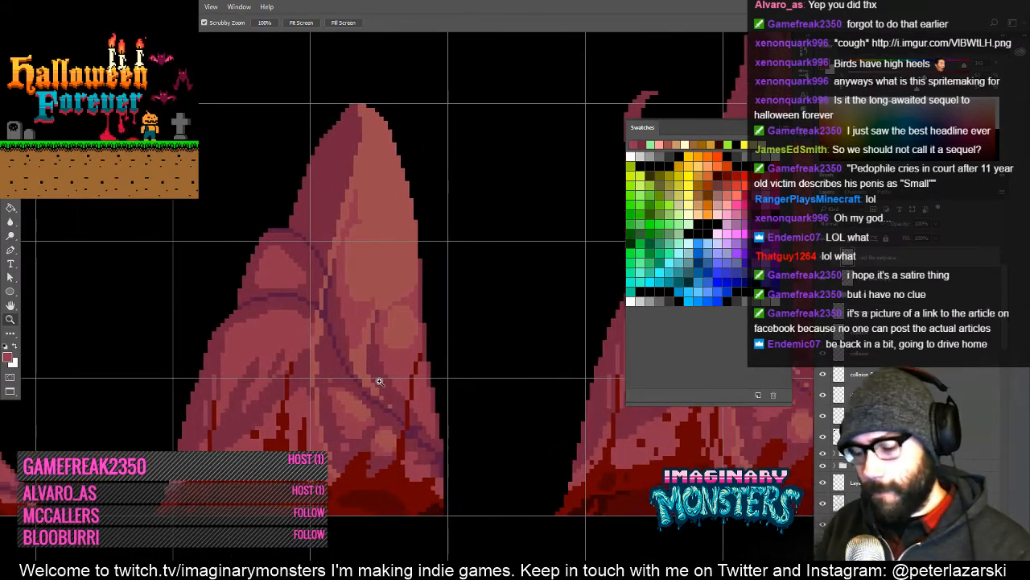
key(l)
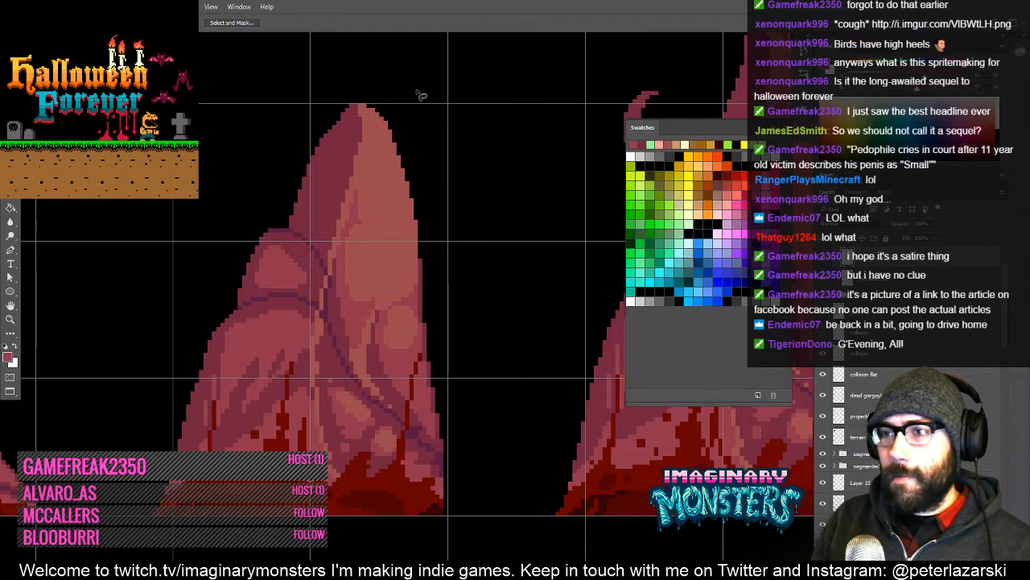
mouse_move(421, 126)
mouse_down()
mouse_move(384, 61)
mouse_move(244, 127)
mouse_move(184, 310)
mouse_move(196, 426)
mouse_move(224, 510)
mouse_move(317, 546)
mouse_move(481, 510)
mouse_move(520, 288)
mouse_move(501, 211)
mouse_up()
key(v)
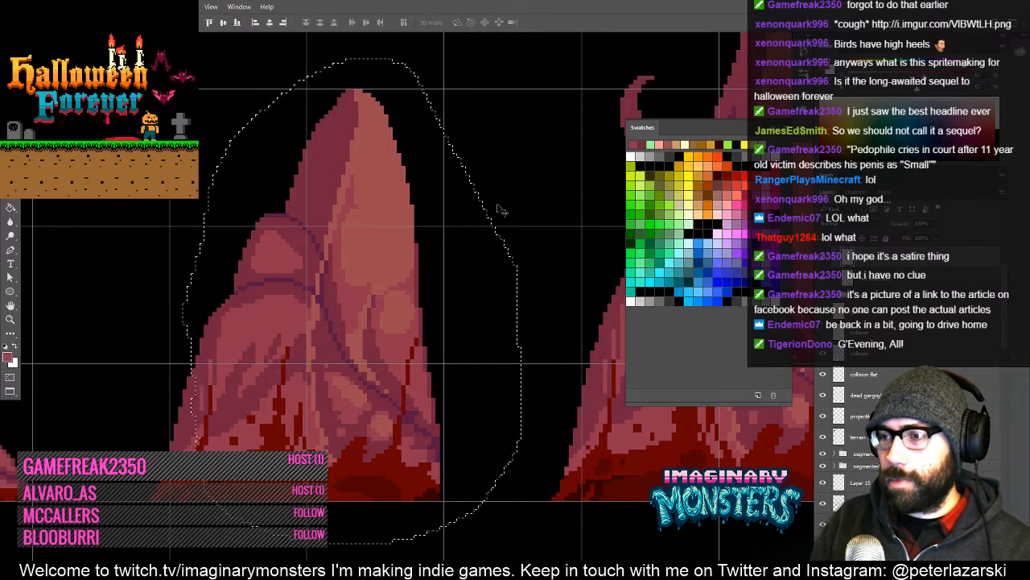
key(Left)
key(ctrl+d)
- Examine the neighbouring horned rock's base and side edges against the grid lines
drag(535, 412, 159, 395)
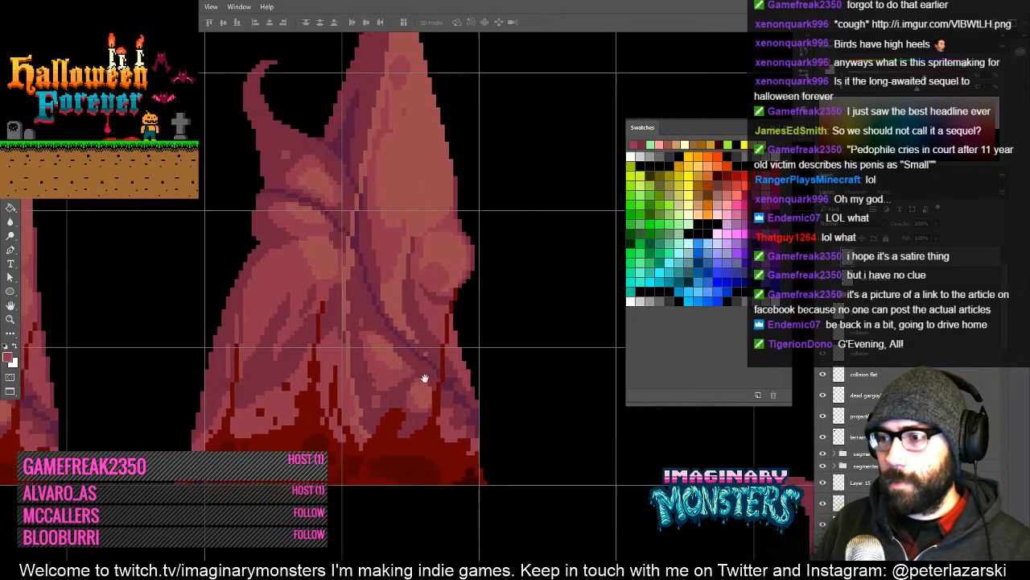
drag(426, 378, 431, 376)
key(l)
mouse_move(483, 459)
mouse_down()
mouse_move(506, 483)
mouse_move(465, 472)
mouse_move(515, 485)
mouse_move(482, 475)
mouse_move(56, 491)
mouse_up()
key(v)
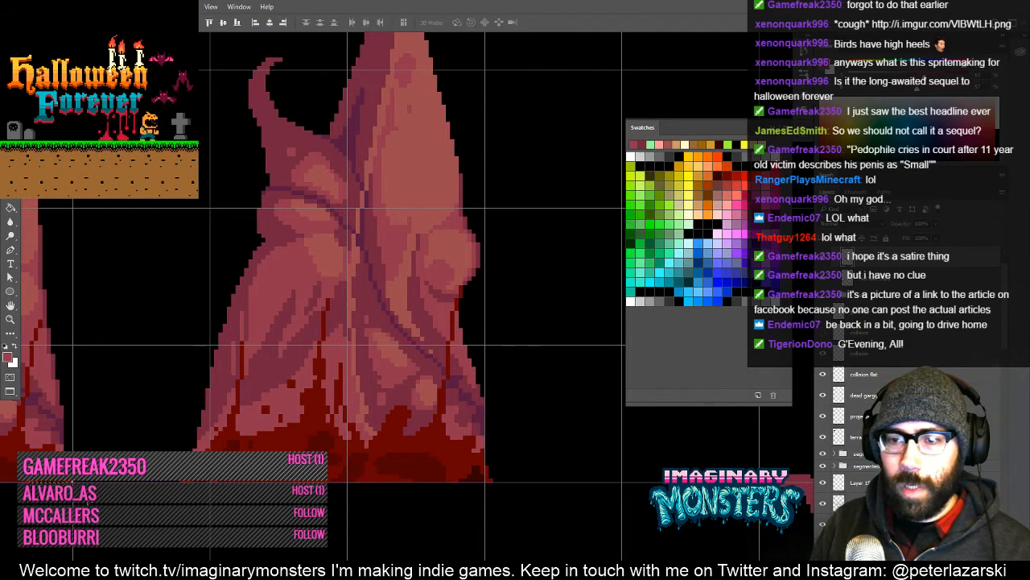
drag(56, 424, 332, 402)
- Extend the tall rock's right foot to the vertical grid line with pencil pixels in the dark red sampled from its base
key(z)
key(b)
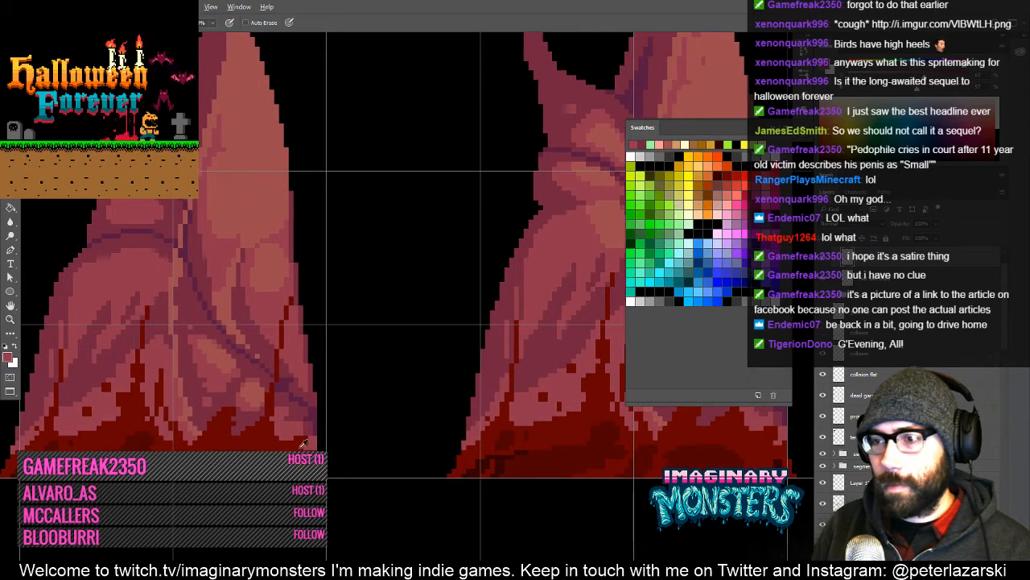
mouse_move(333, 442)
mouse_down()
mouse_move(395, 460)
mouse_move(379, 439)
mouse_up()
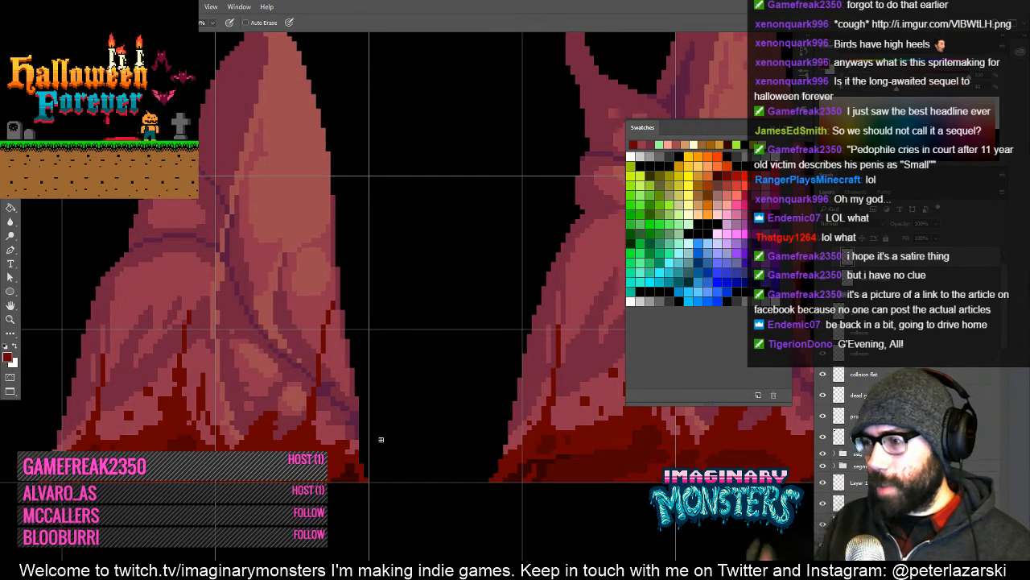
drag(432, 412, 456, 424)
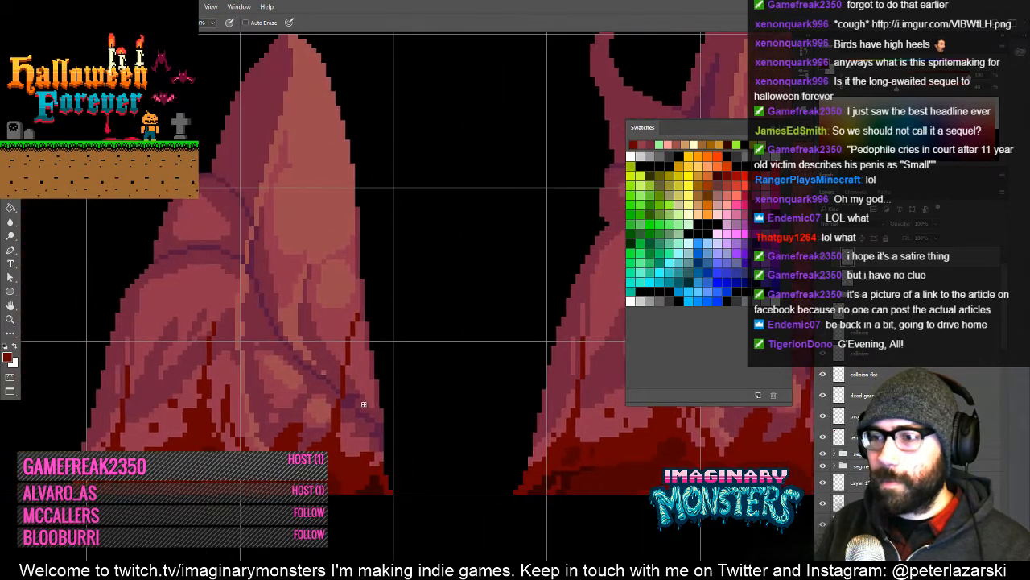
key(z)
drag(335, 447, 454, 441)
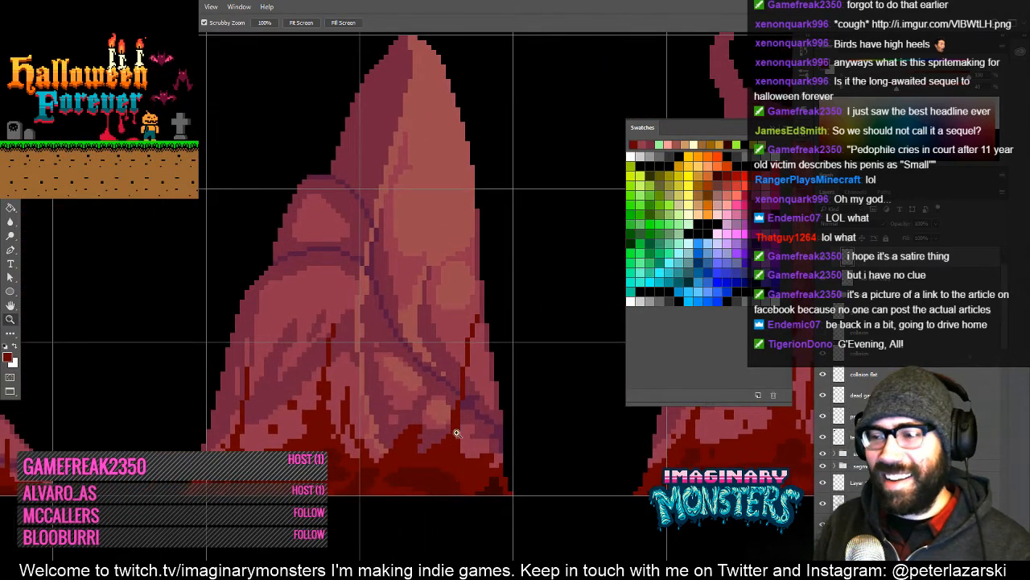
key(b)
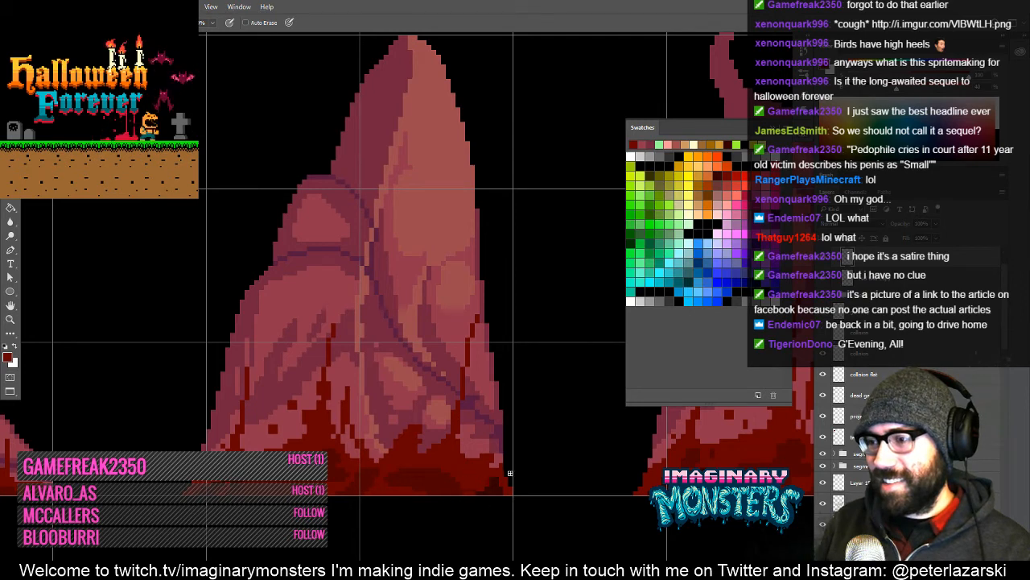
key(space)
drag(523, 488, 510, 505)
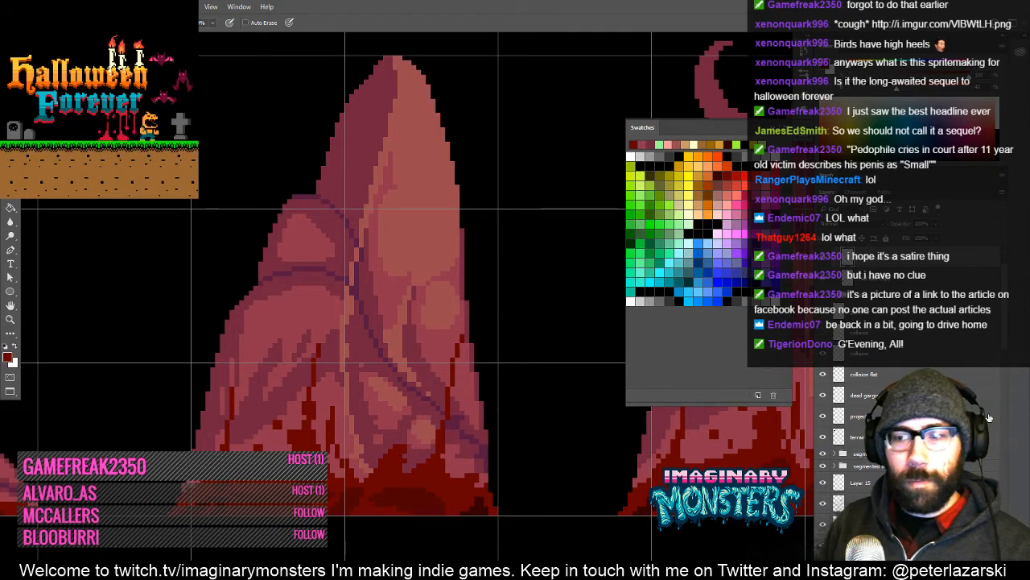
- Lasso the tall rock's lower left foot, shift it right to inside the vertical grid line and deselect it
drag(250, 442, 354, 402)
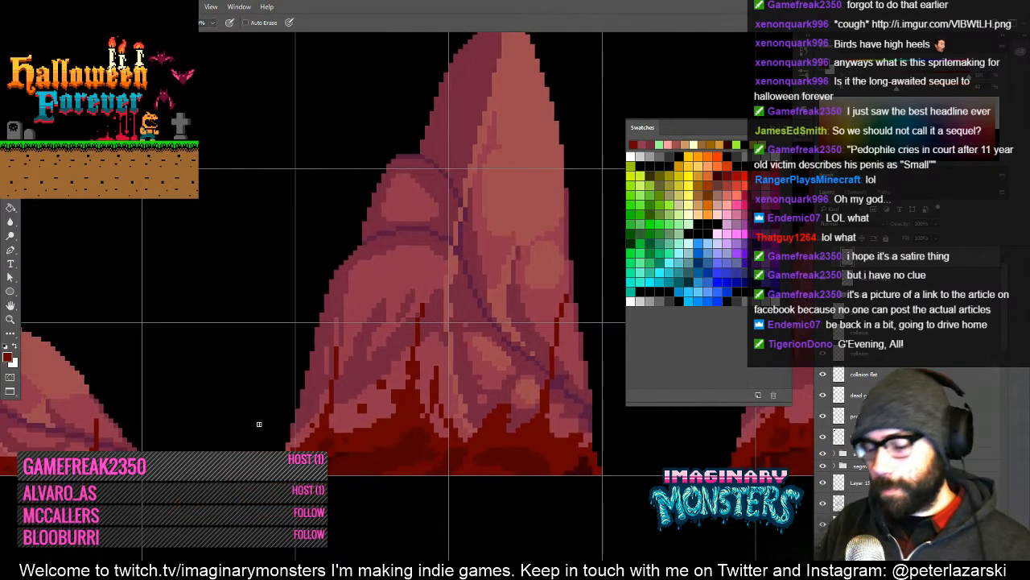
key(l)
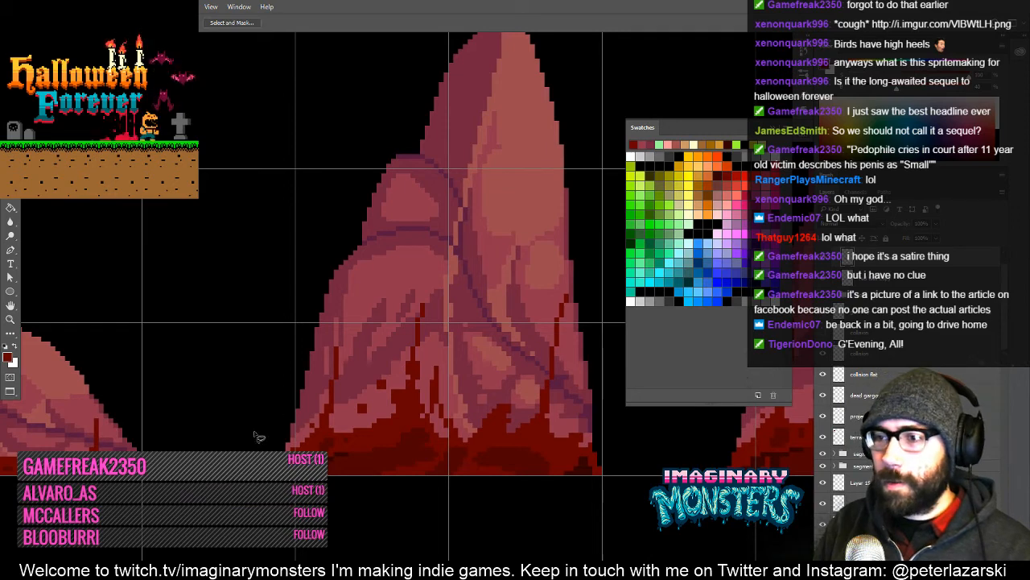
mouse_move(258, 429)
mouse_down()
mouse_move(308, 363)
mouse_move(321, 382)
mouse_move(315, 436)
mouse_move(353, 434)
mouse_move(372, 455)
mouse_move(328, 512)
mouse_move(221, 487)
mouse_up()
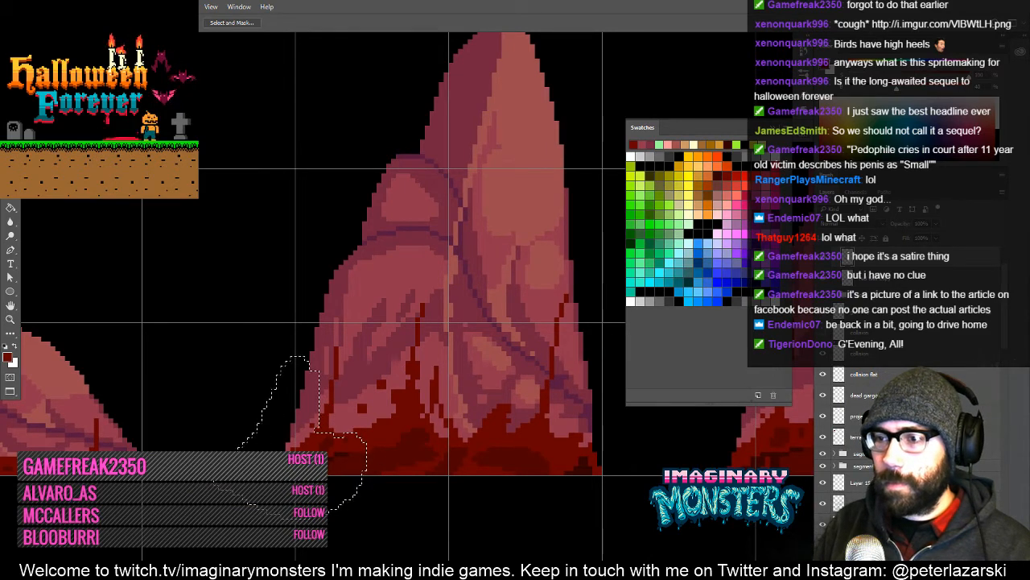
key(v)
key(Right)
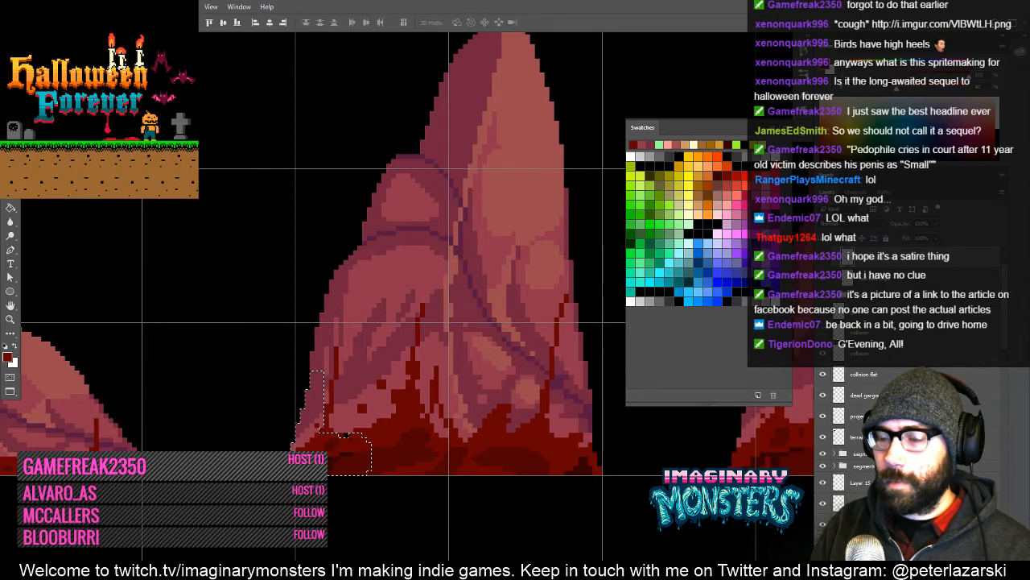
key(Left)
key(l)
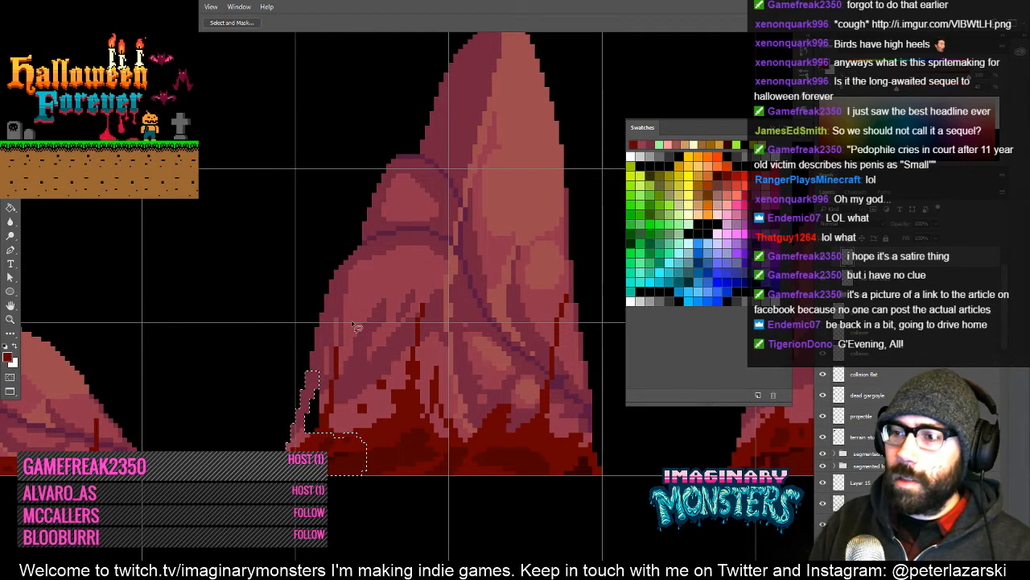
key(v)
key(ctrl+d)
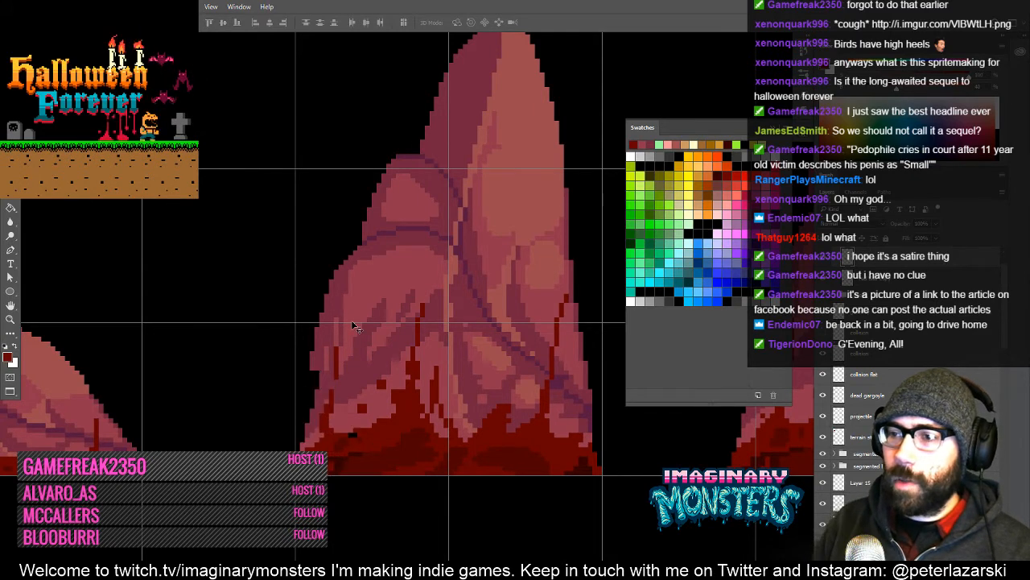
- Fill the black gap in the blood at the tall rock's left foot with dark red pencil pixels
key(b)
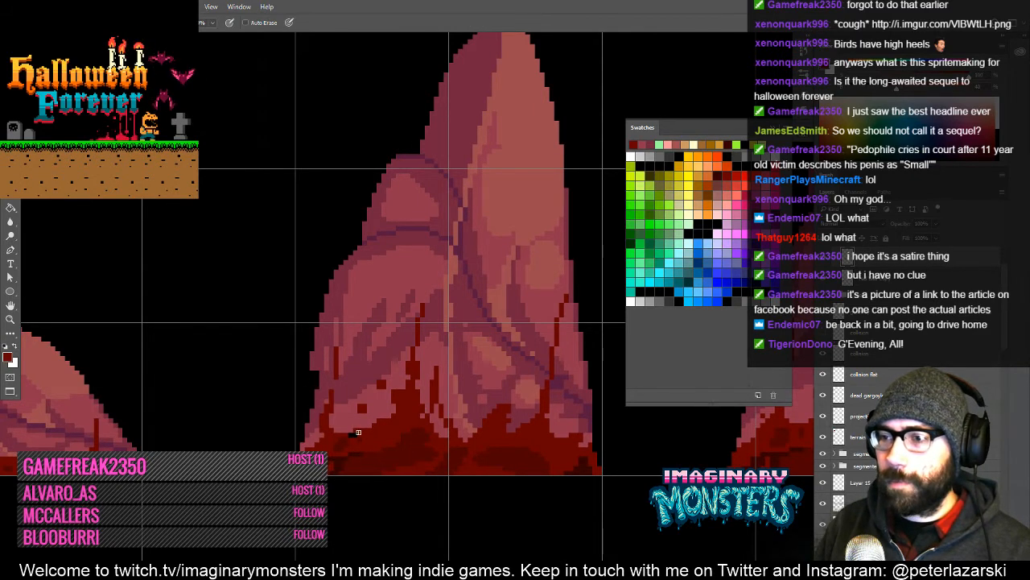
drag(354, 420, 356, 439)
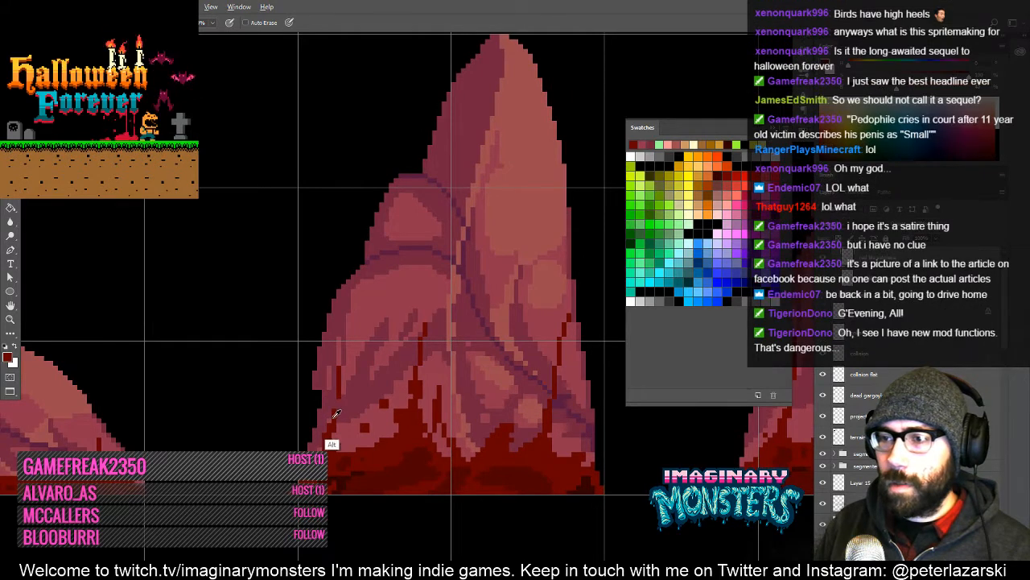
mouse_move(361, 356)
mouse_down()
mouse_move(354, 391)
mouse_move(331, 395)
mouse_up()
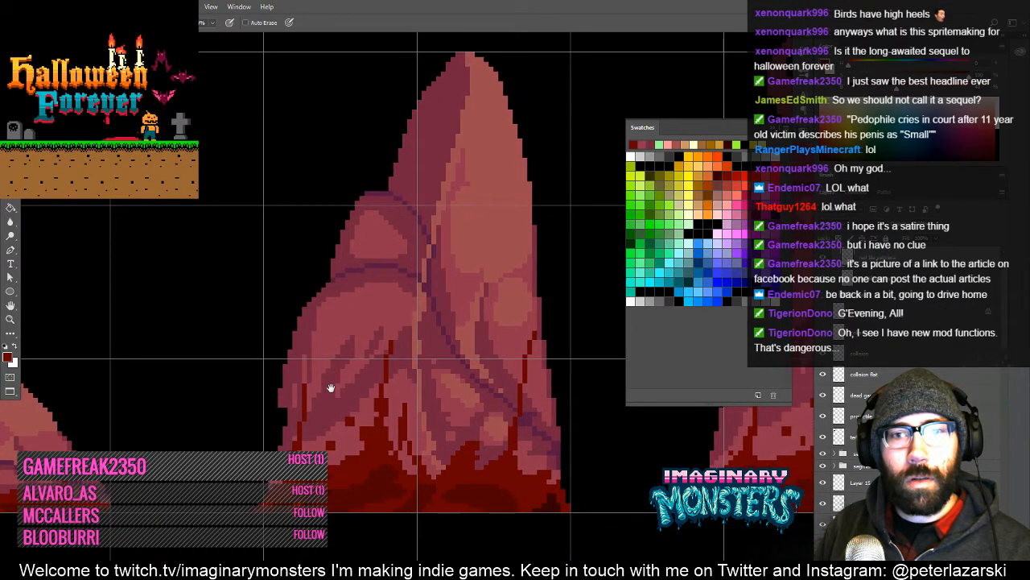
- Smooth the tall rock's lower left outline by erasing protruding pixels and adding pencil pixels in the shade sampled from its edge
key(z)
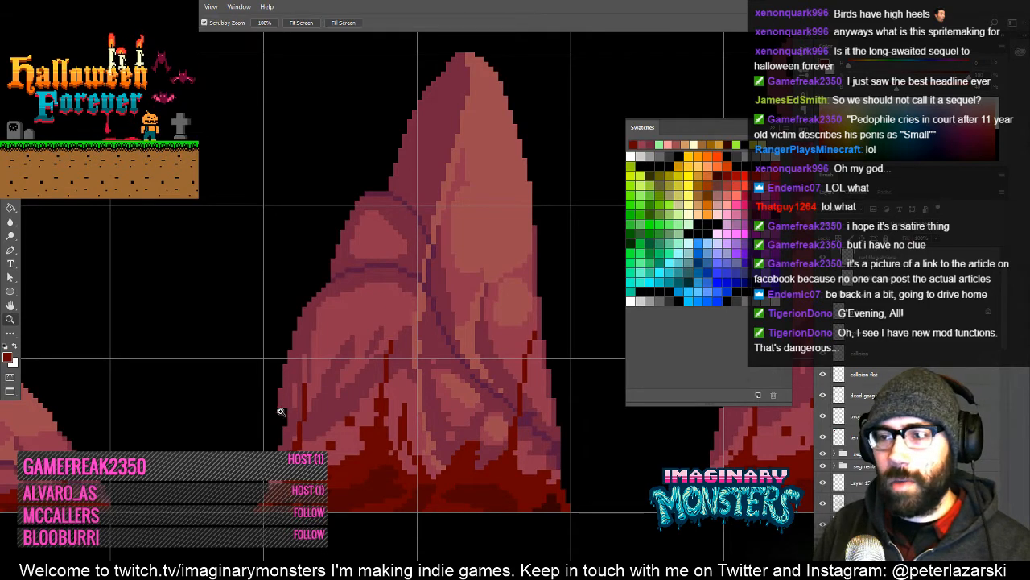
click(278, 406)
key(b)
alt+click(293, 431)
drag(288, 411, 286, 434)
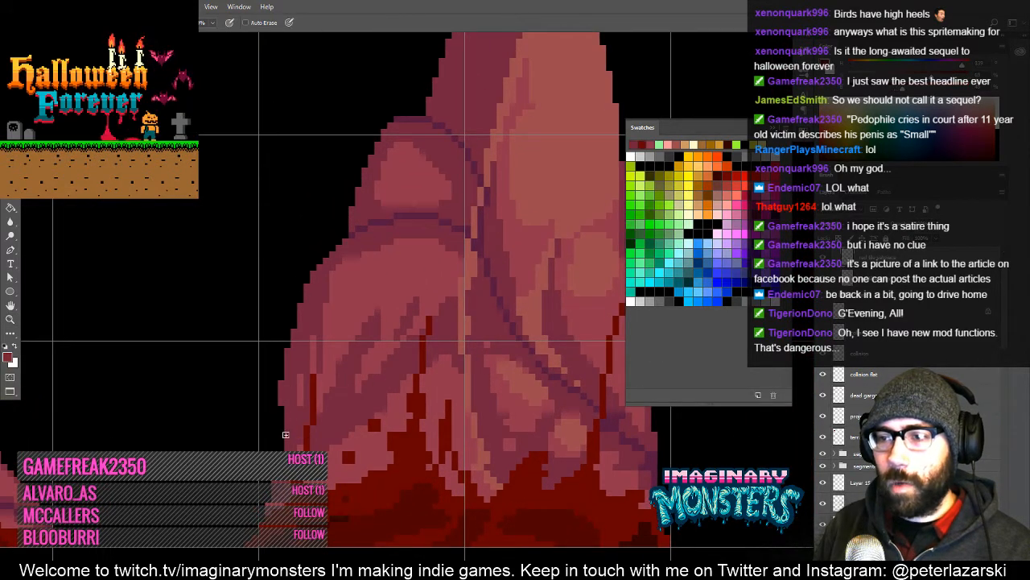
key(e)
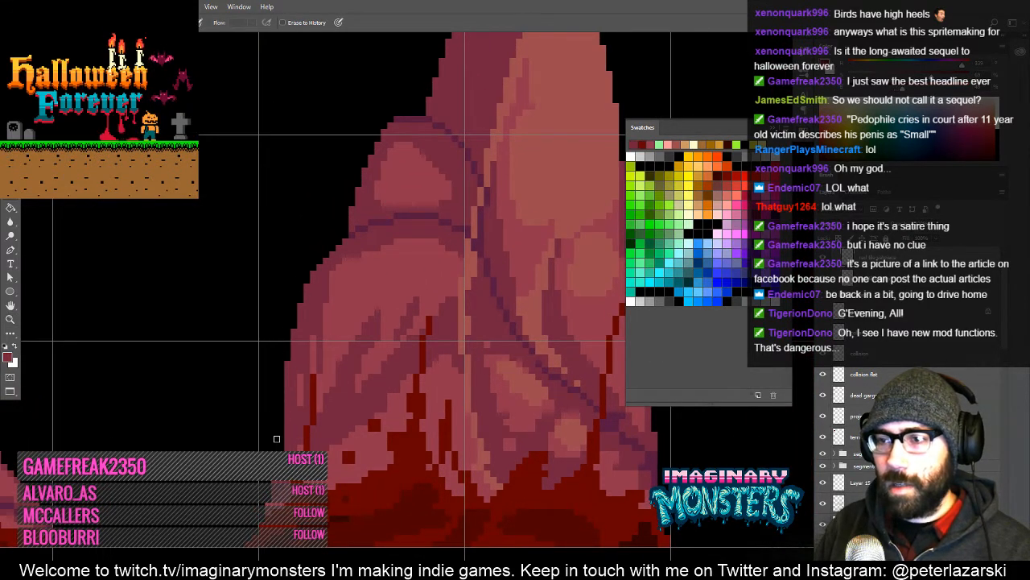
key(b)
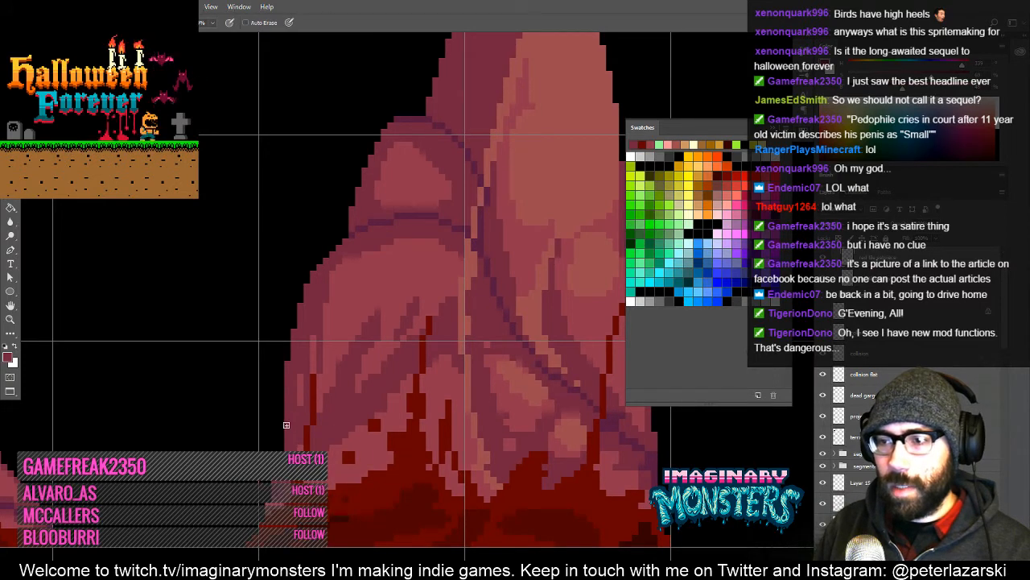
mouse_move(284, 427)
mouse_down()
mouse_move(287, 356)
mouse_move(297, 428)
mouse_move(279, 451)
mouse_up()
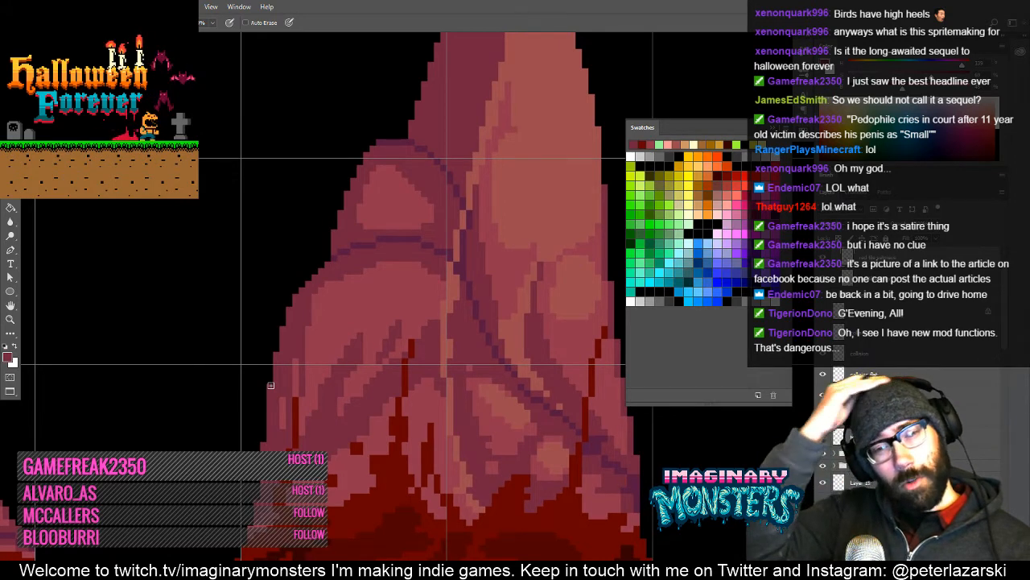
drag(306, 493, 271, 412)
key(e)
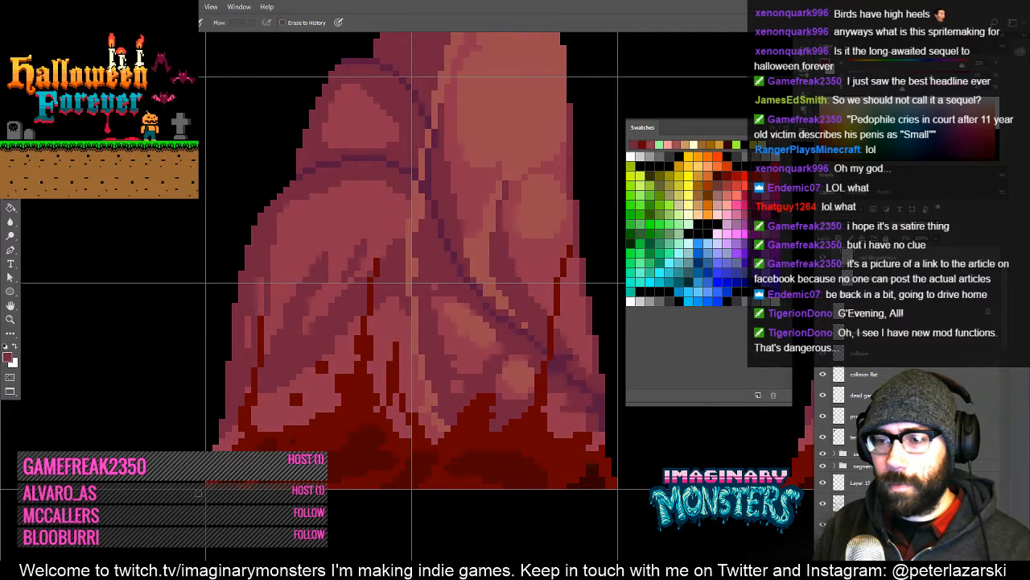
key(b)
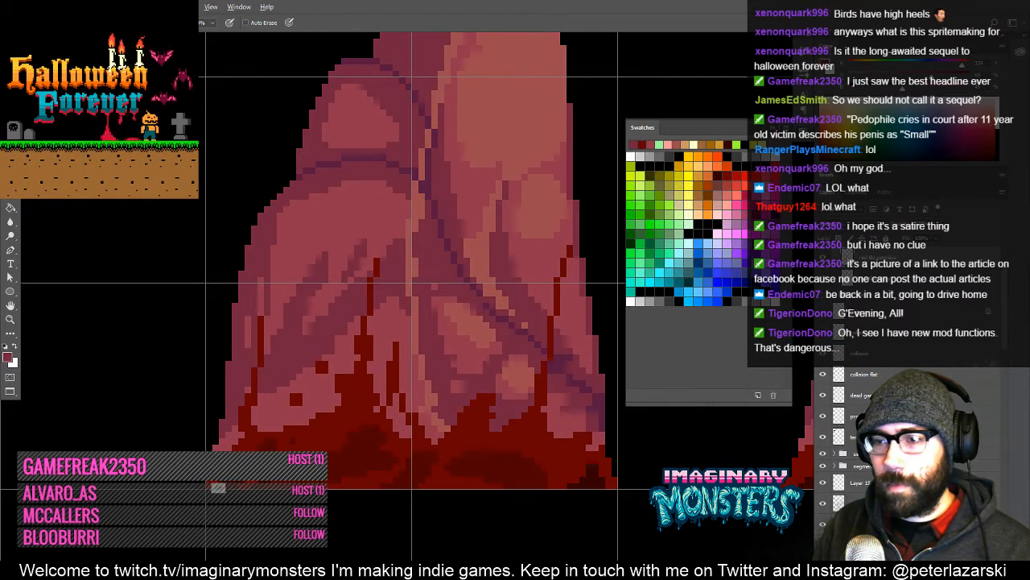
- Hide the grid and examine the reshaped tall rock beside the small mound and the horned rock
key(z)
alt+click(282, 473)
alt+click(282, 473)
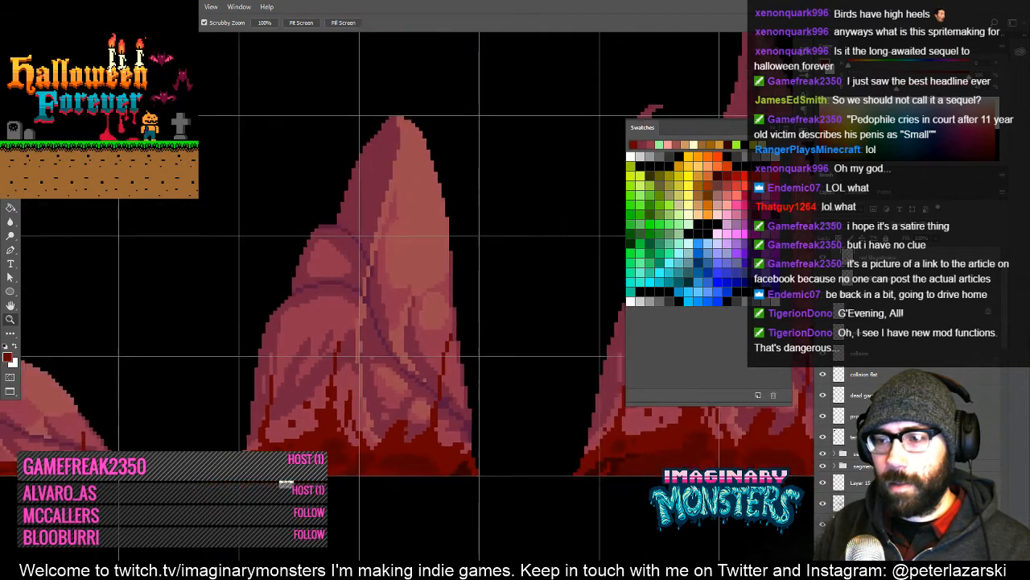
alt+click(282, 474)
alt+click(282, 473)
drag(319, 431, 245, 430)
key(ctrl+apostrophe)
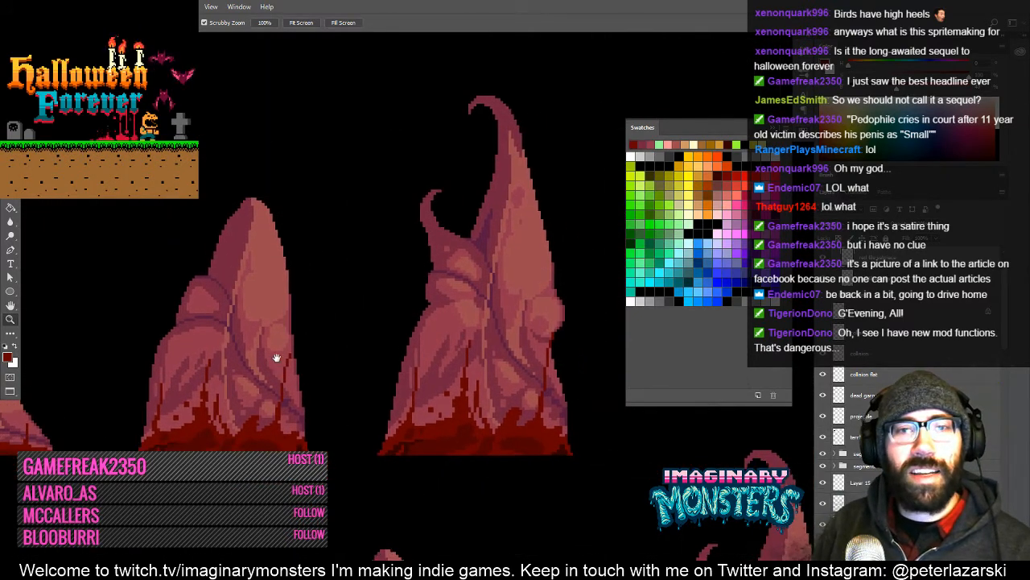
drag(266, 405, 327, 401)
key(b)
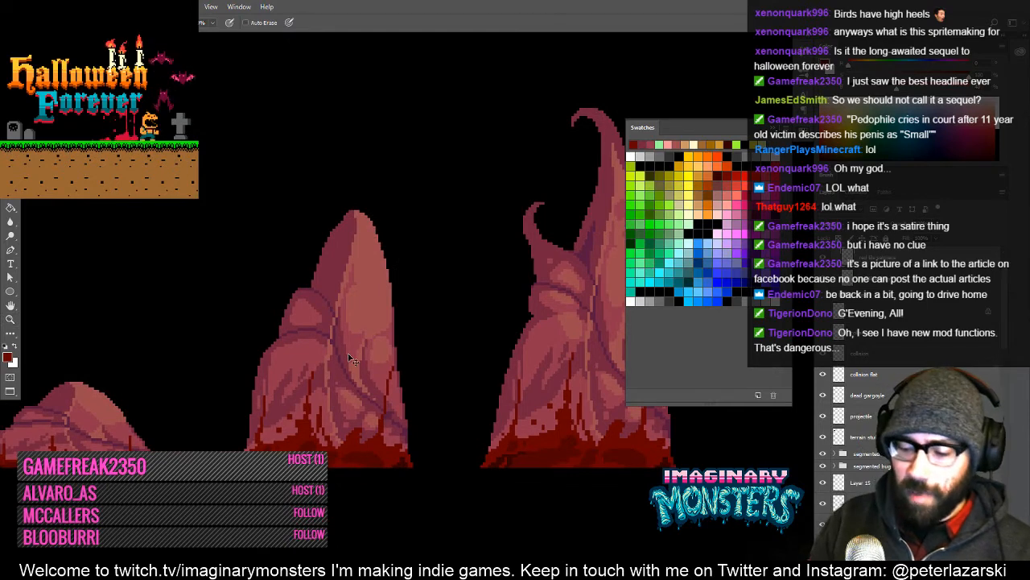
- Show the grid again, select the tall rock, move it one grid cell left beside the small mound and deselect it
key(ctrl+apostrophe)
key(m)
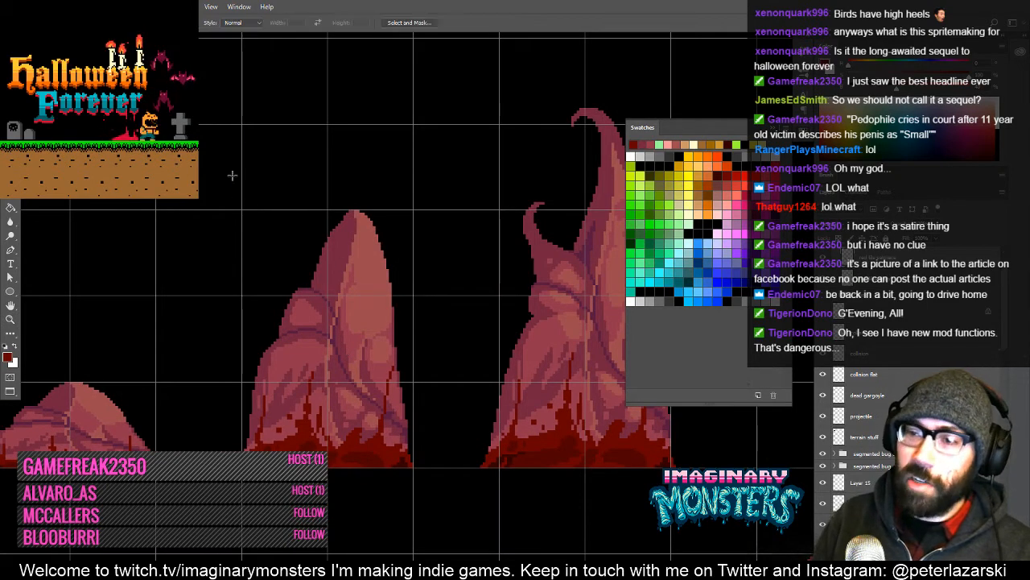
mouse_move(232, 175)
mouse_down()
mouse_move(471, 479)
mouse_move(442, 499)
mouse_up()
key(v)
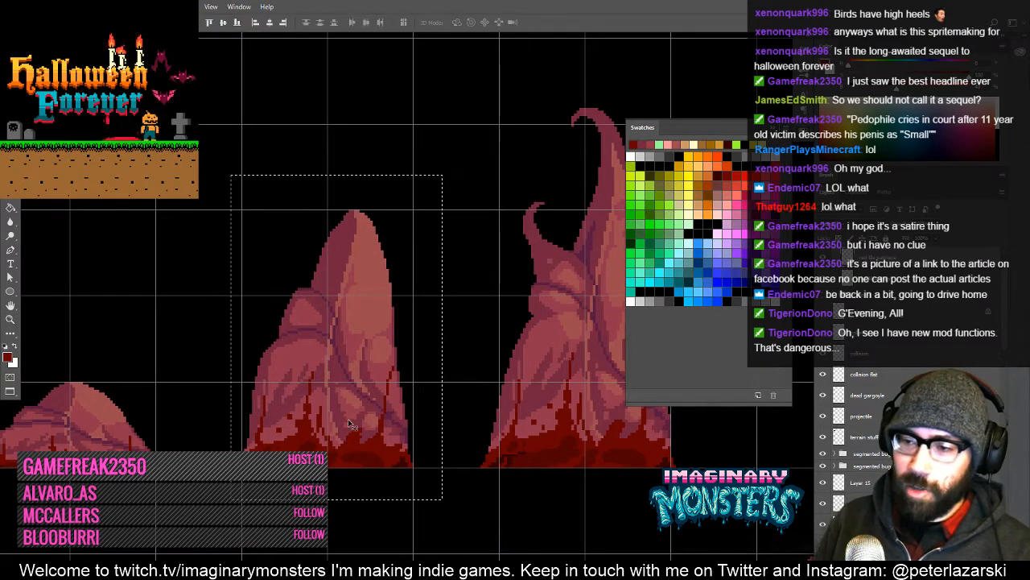
drag(349, 424, 259, 433)
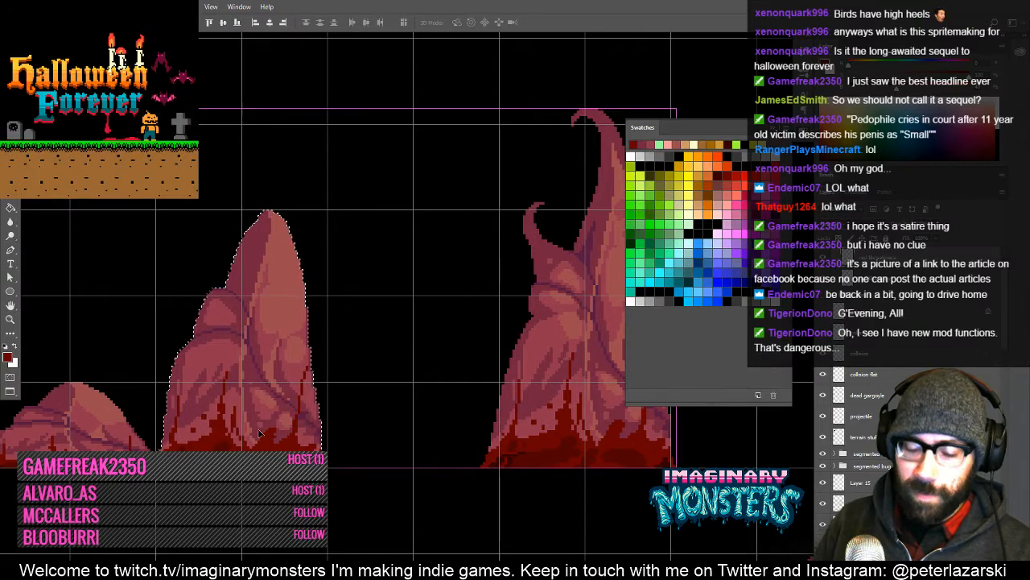
key(ctrl+d)
key(z)
mouse_move(155, 448)
mouse_down()
mouse_move(198, 408)
mouse_move(168, 437)
mouse_up()
drag(299, 374, 253, 394)
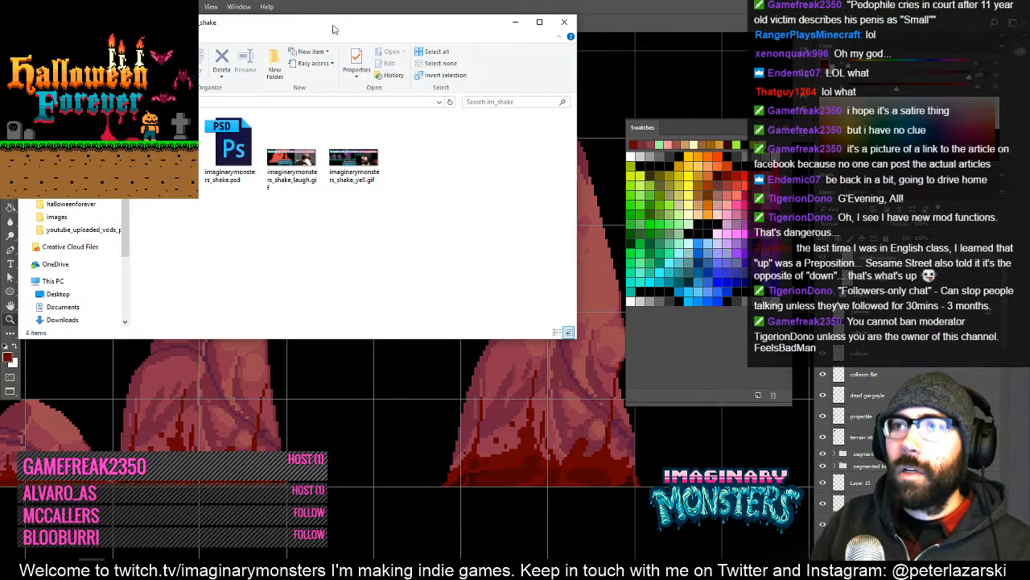
drag(333, 28, 2, 254)
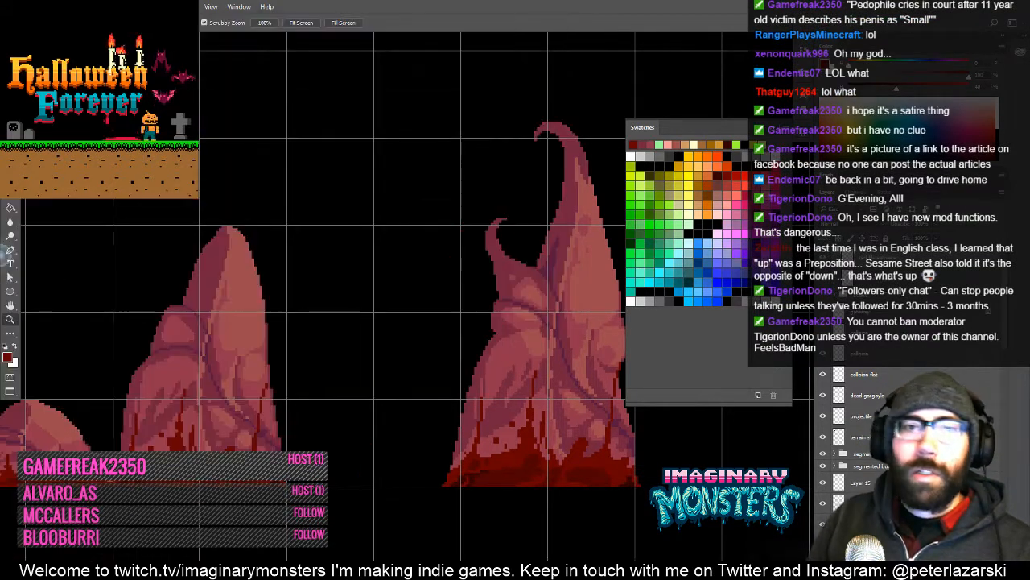
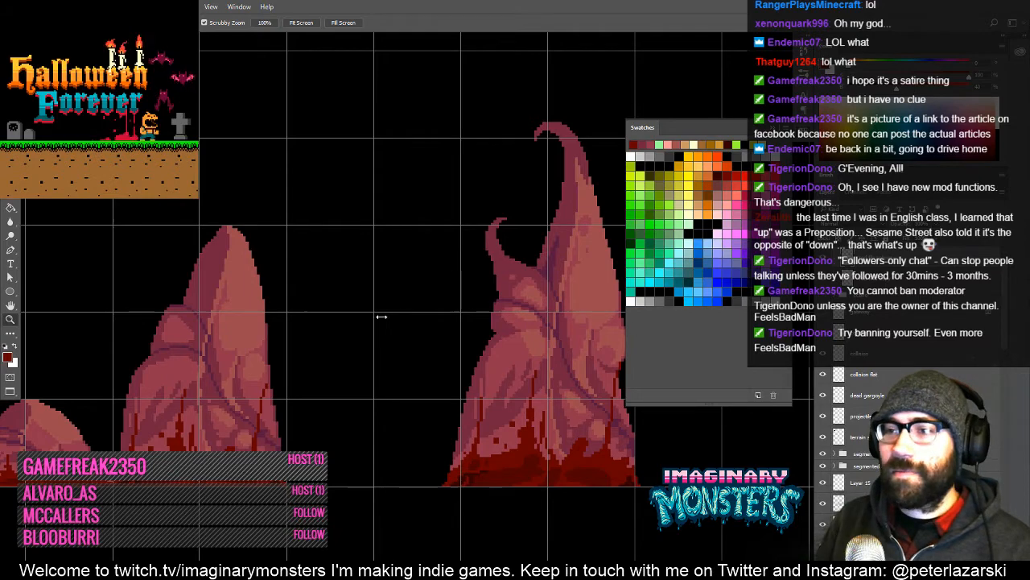
drag(380, 330, 411, 344)
mouse_move(412, 347)
mouse_down()
mouse_move(342, 368)
mouse_move(408, 363)
mouse_move(393, 351)
mouse_up()
- Try moving the selected horned rock left toward the tall rock, and undo the move
alt+click(359, 368)
alt+click(359, 368)
alt+click(361, 368)
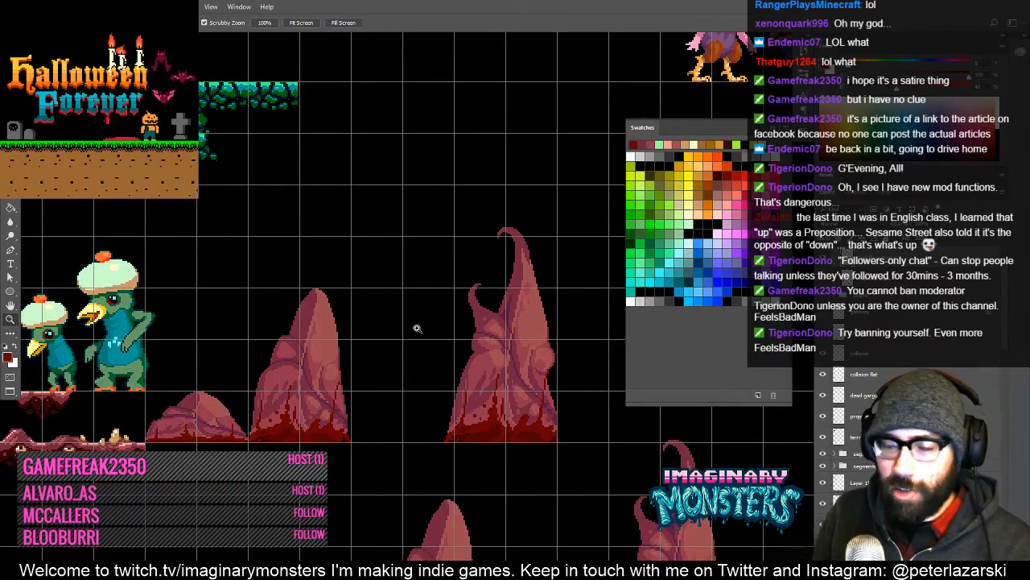
drag(409, 387, 336, 386)
click(443, 373)
key(m)
drag(476, 332, 548, 492)
key(v)
drag(467, 439, 371, 447)
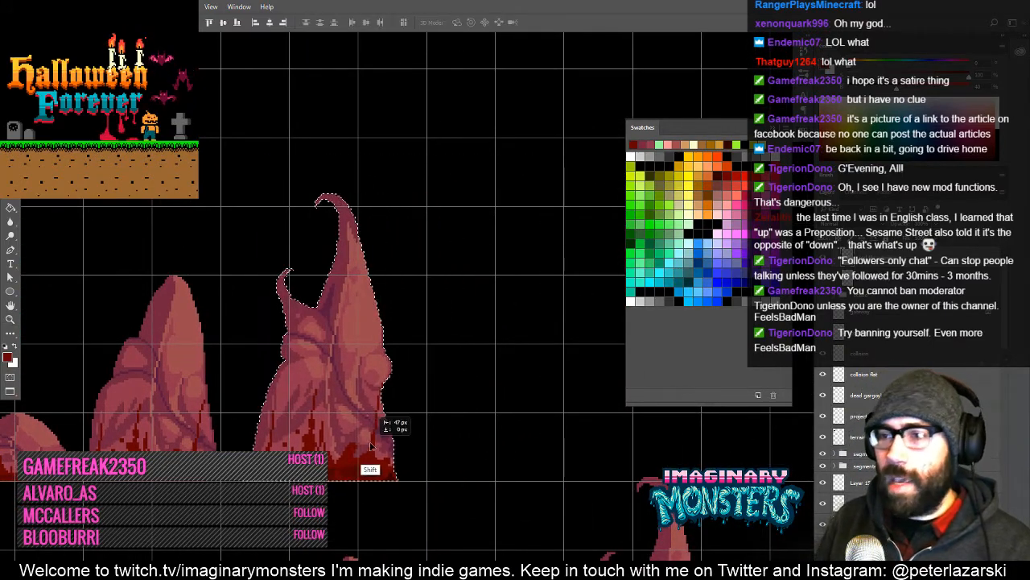
key(ctrl+z)
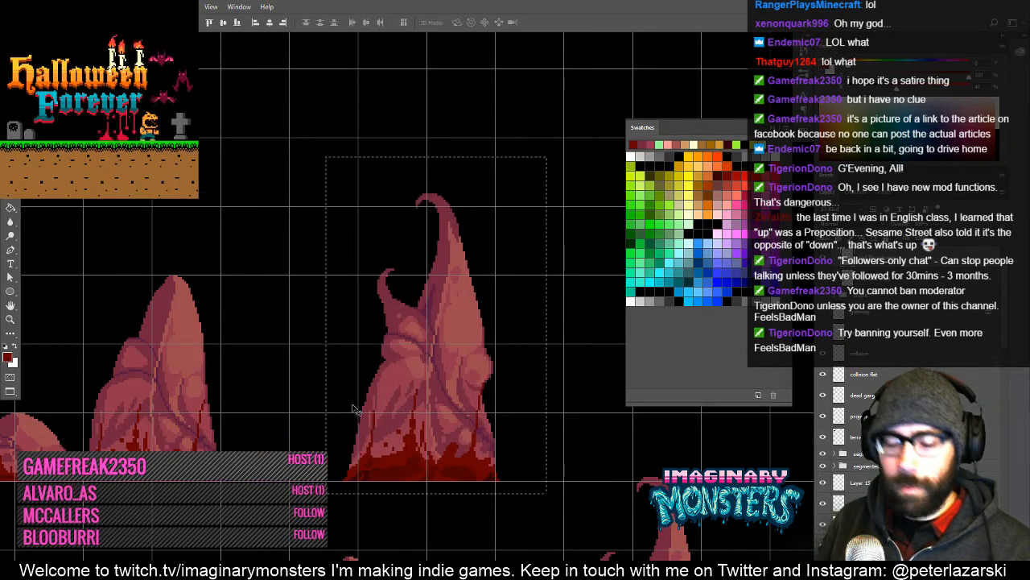
key(m)
drag(83, 417, 240, 521)
key(v)
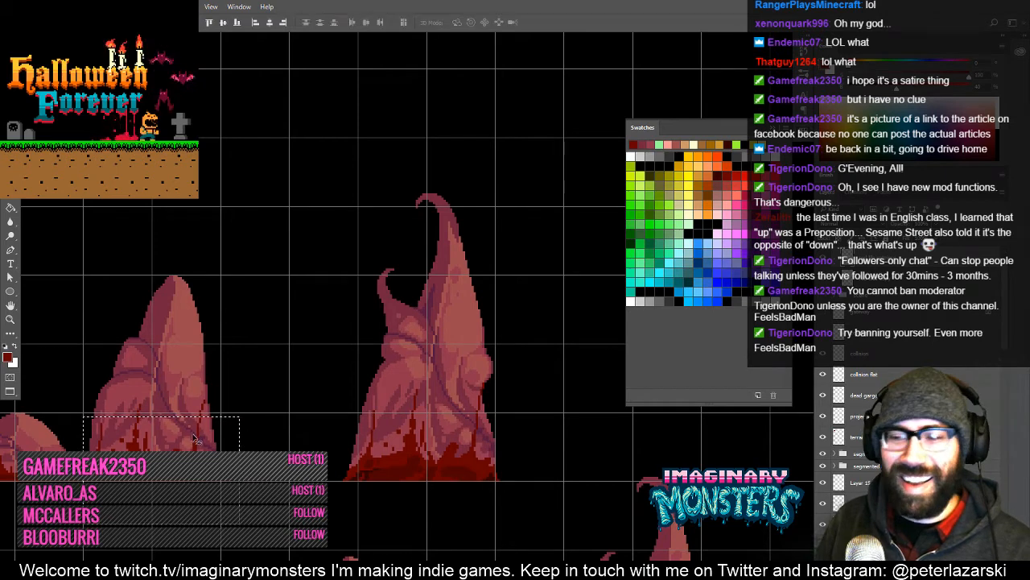
- Select the horned rock, move it right until its left foot meets a vertical grid line, and deselect it
key(m)
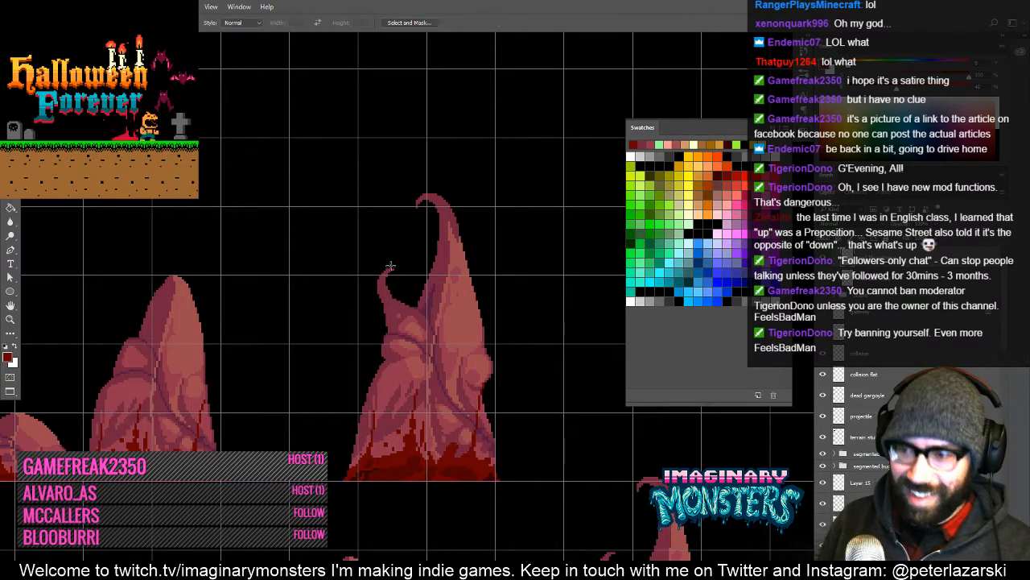
drag(324, 191, 552, 493)
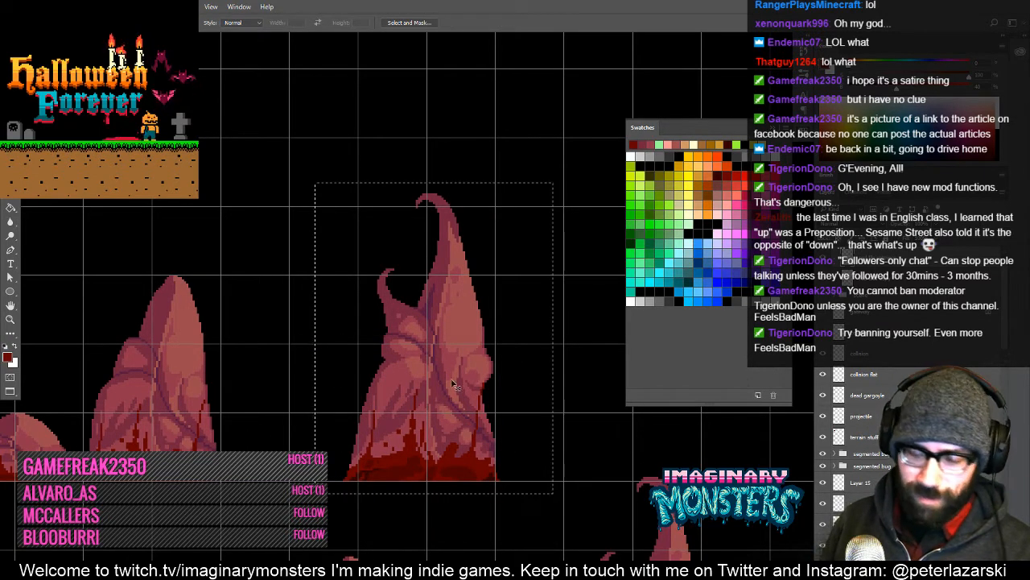
drag(454, 387, 538, 395)
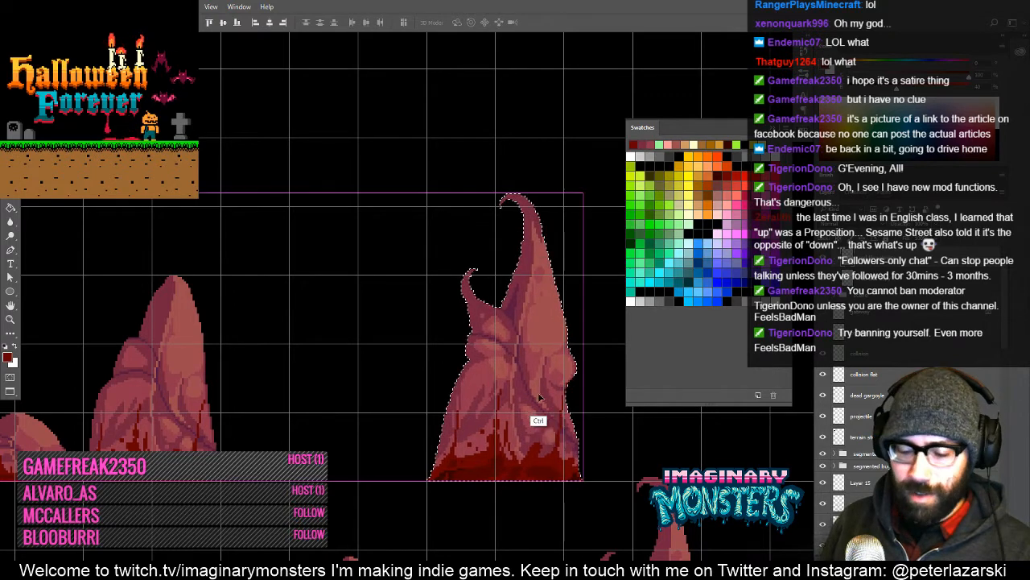
key(ctrl+d)
- Duplicate the tall rock's lower section two grid cells to the right, on the same baseline, and deselect the copy
drag(356, 423, 310, 391)
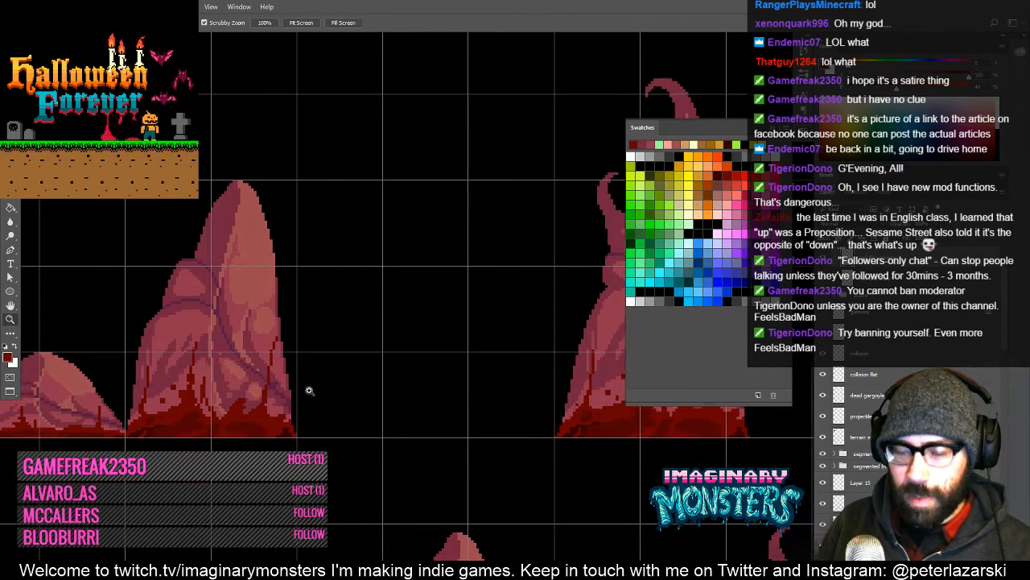
key(m)
drag(229, 442, 317, 445)
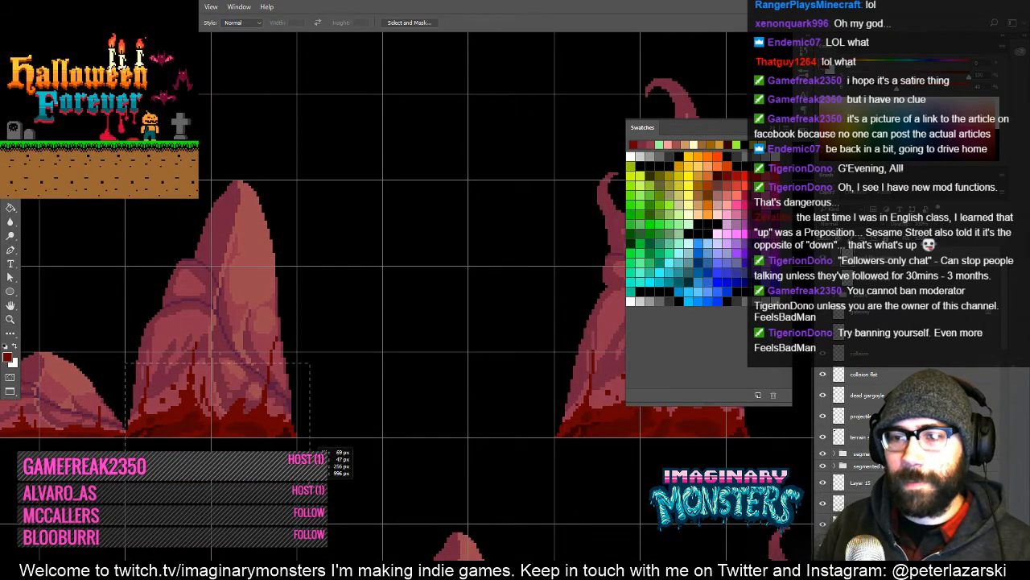
key(v)
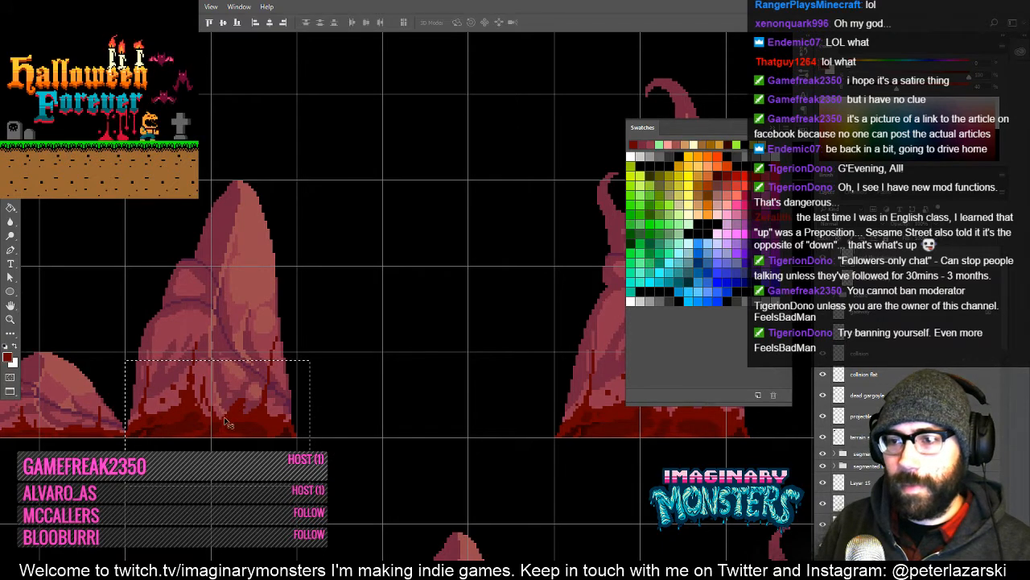
drag(228, 422, 400, 421)
key(ctrl+d)
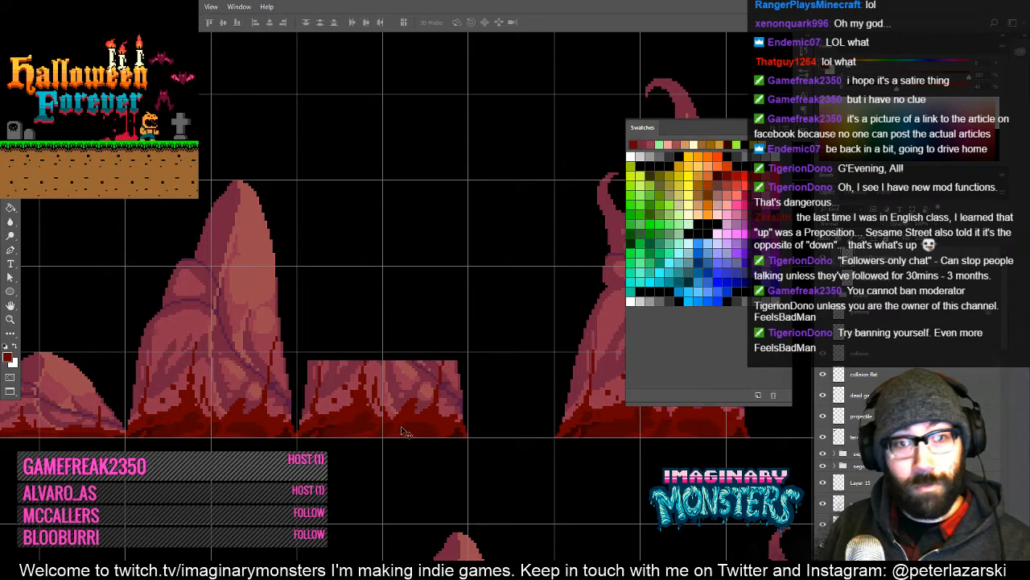
- Try moving the horned rock's upper section left onto the duplicated base, leaving its own base in place
scroll(428, 370, right, 4)
scroll(427, 371, up, 2)
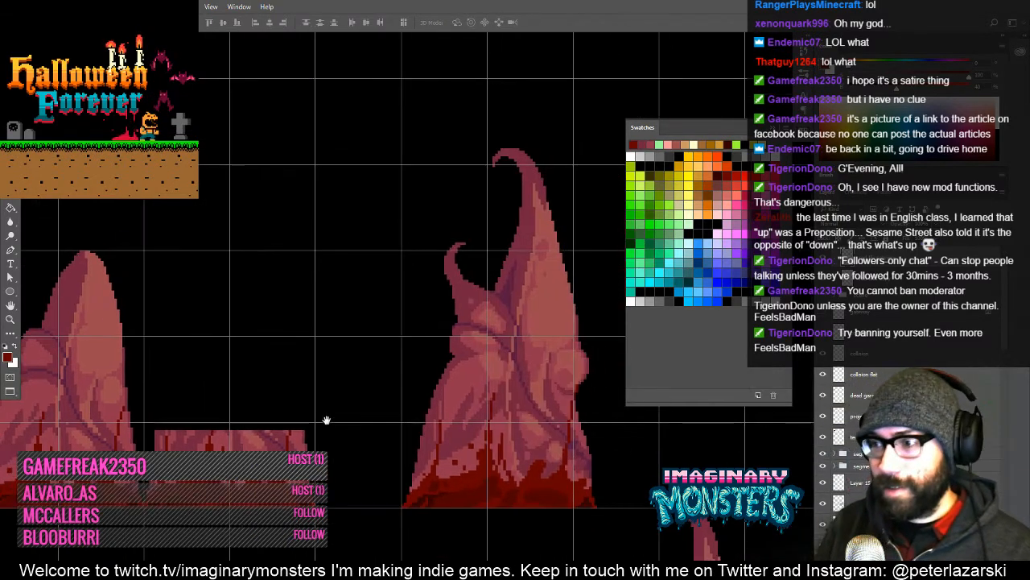
key(m)
drag(458, 208, 632, 429)
drag(577, 413, 295, 360)
key(v)
key(ctrl+d)
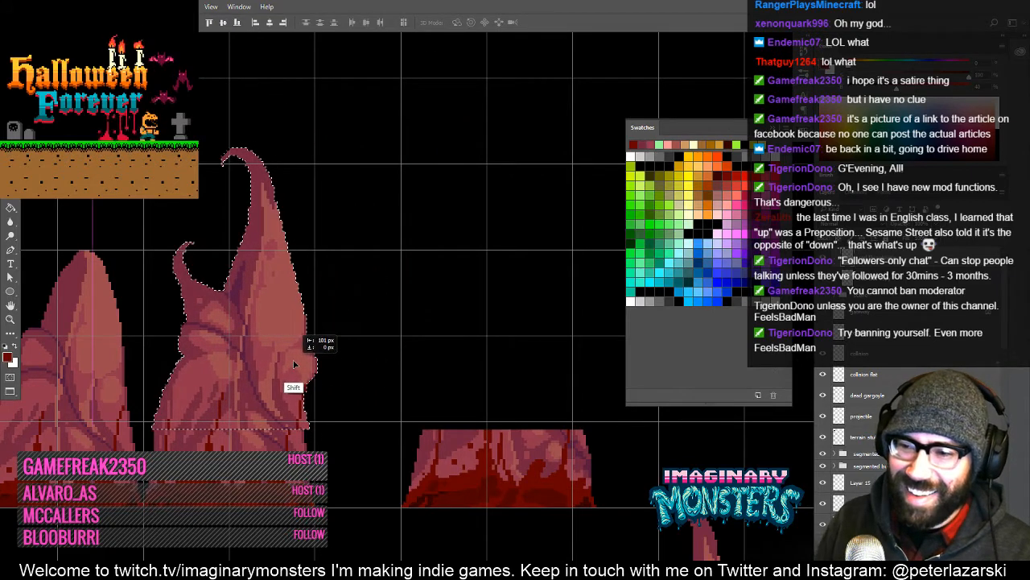
- Try nudging the horned upper section left to fit the duplicated base, and deselect it
key(z)
click(326, 363)
click(326, 363)
drag(302, 399, 389, 385)
key(v)
key(ctrl+z)
key(Left)
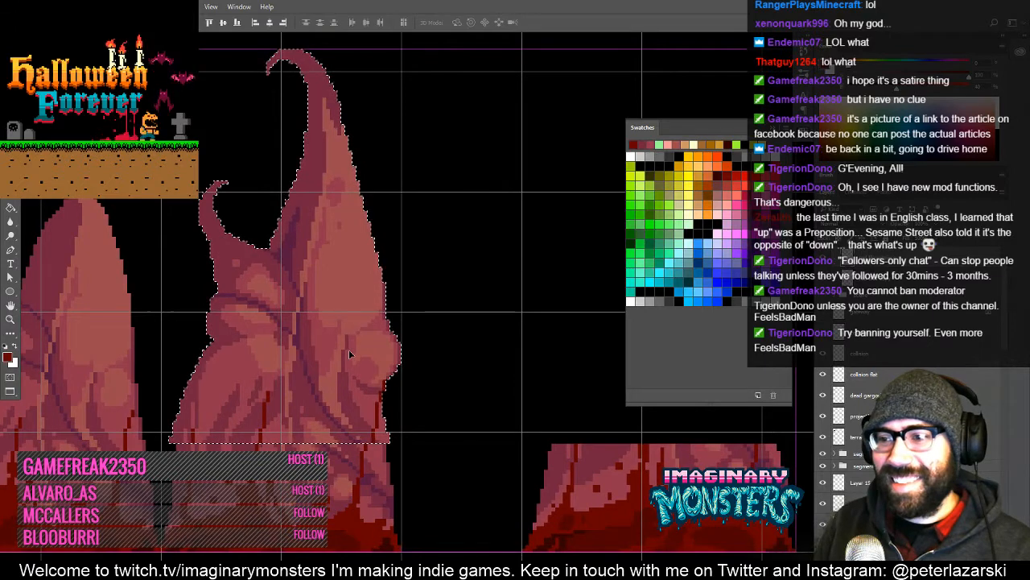
key(ctrl+d)
drag(443, 450, 451, 426)
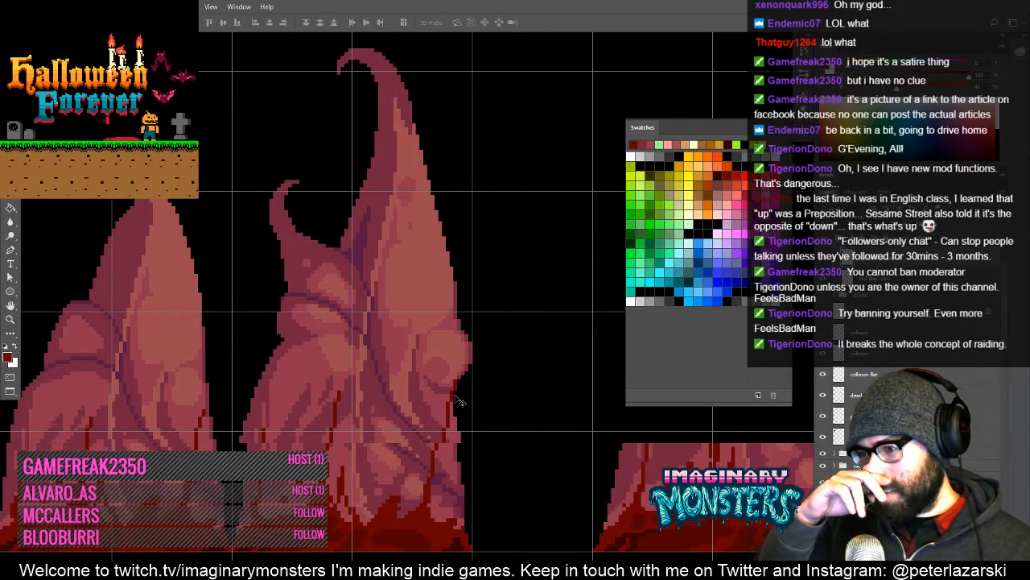
- Undo the nudge and the move of the horned rock's upper section
key(ctrl+alt+z)
key(ctrl+alt+z)
key(ctrl+alt+z)
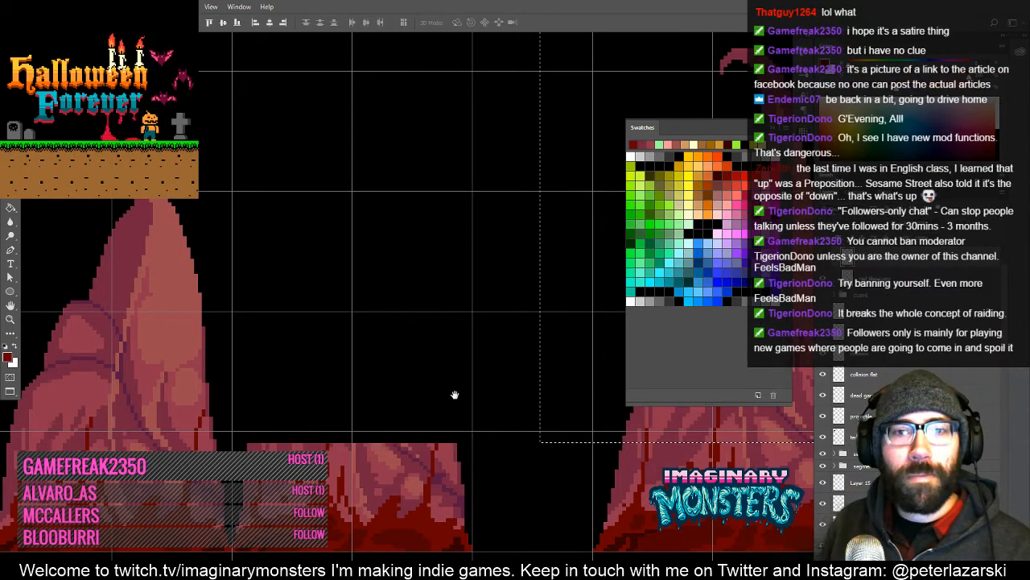
- Try placing the lower strip of the duplicated base over the horned rock's base
drag(373, 439, 235, 374)
drag(340, 394, 242, 398)
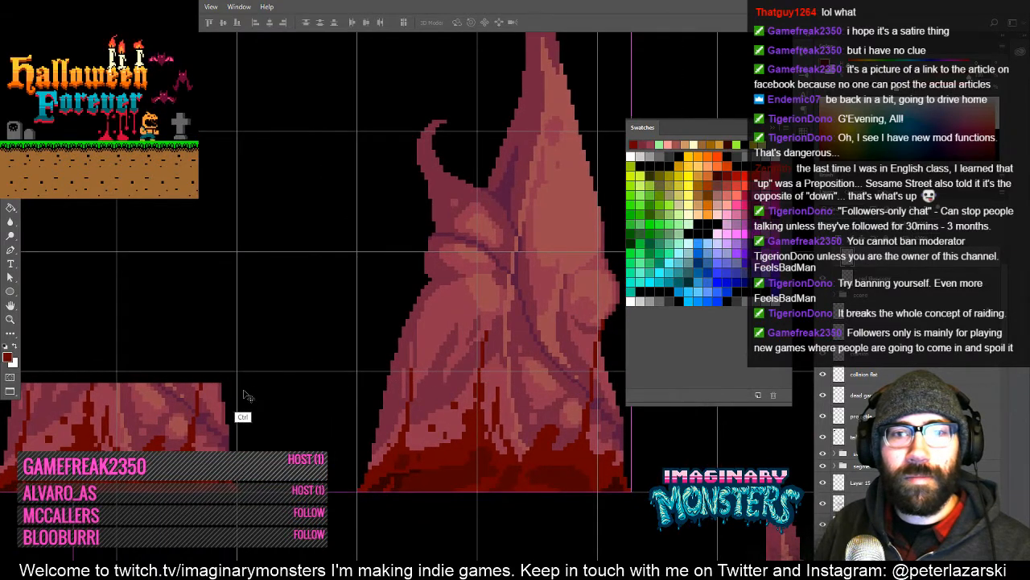
drag(346, 435, 319, 445)
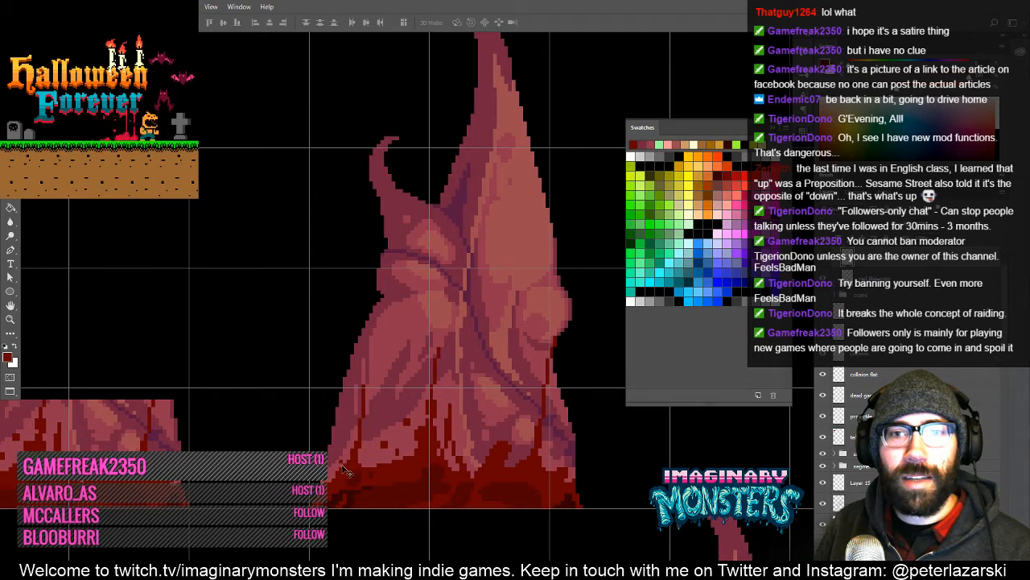
key(m)
drag(346, 435, 406, 409)
drag(121, 434, 208, 434)
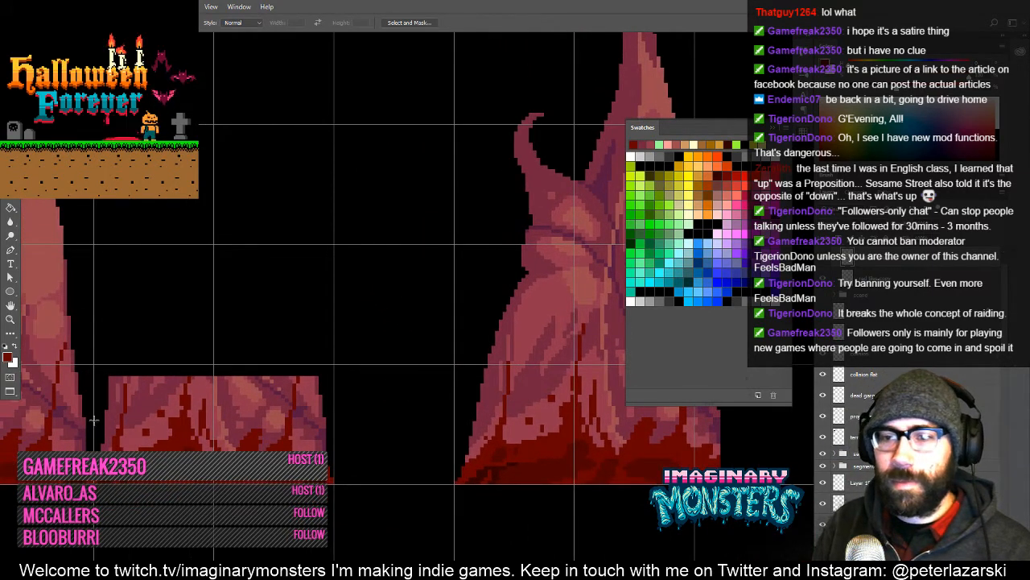
drag(127, 443, 364, 549)
drag(221, 432, 498, 460)
key(v)
key(ctrl+z)
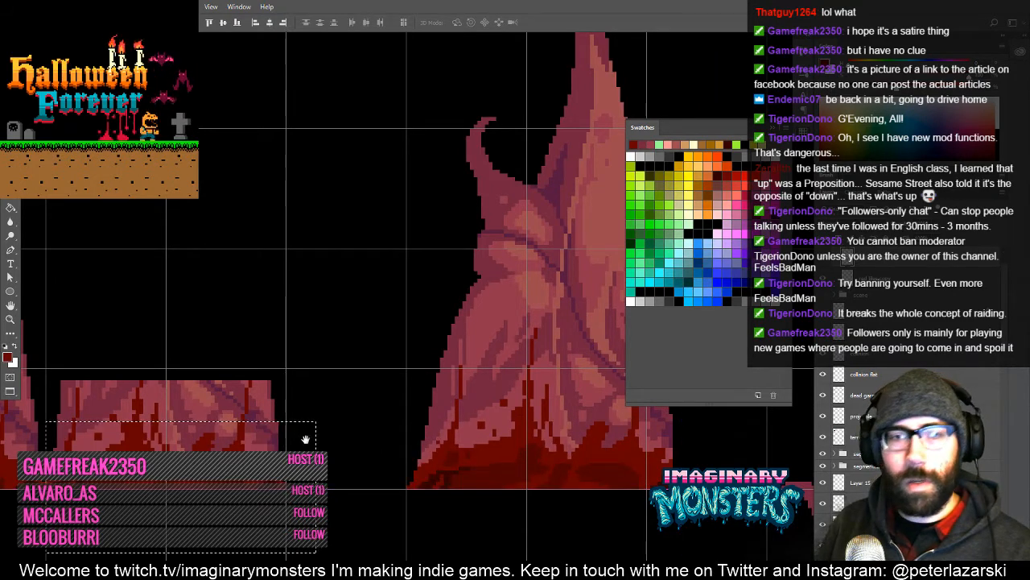
- Delete the upper strip of the duplicated base, keeping only its lower blood-covered part
drag(312, 416, 325, 440)
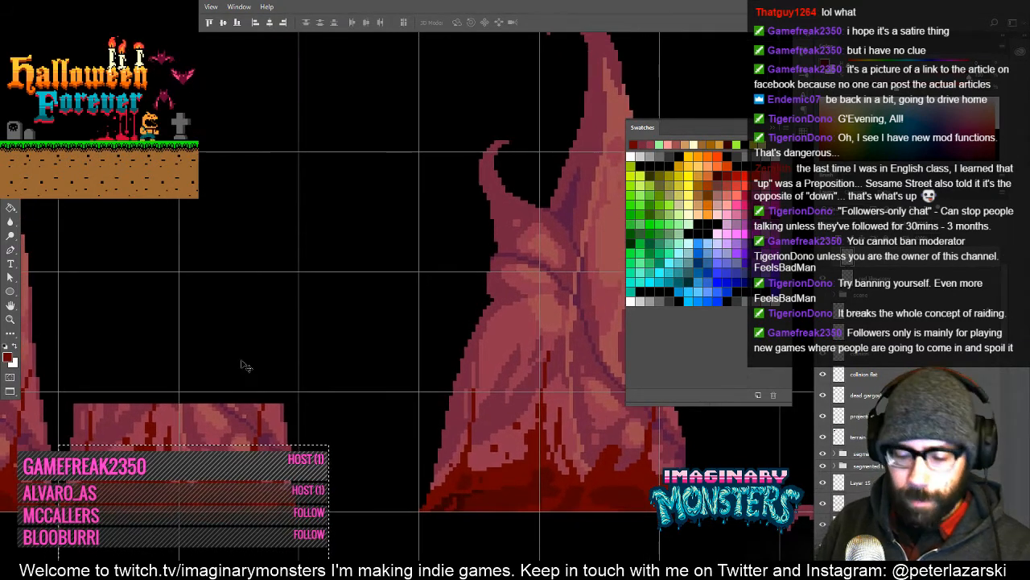
key(m)
drag(91, 374, 354, 436)
key(Delete)
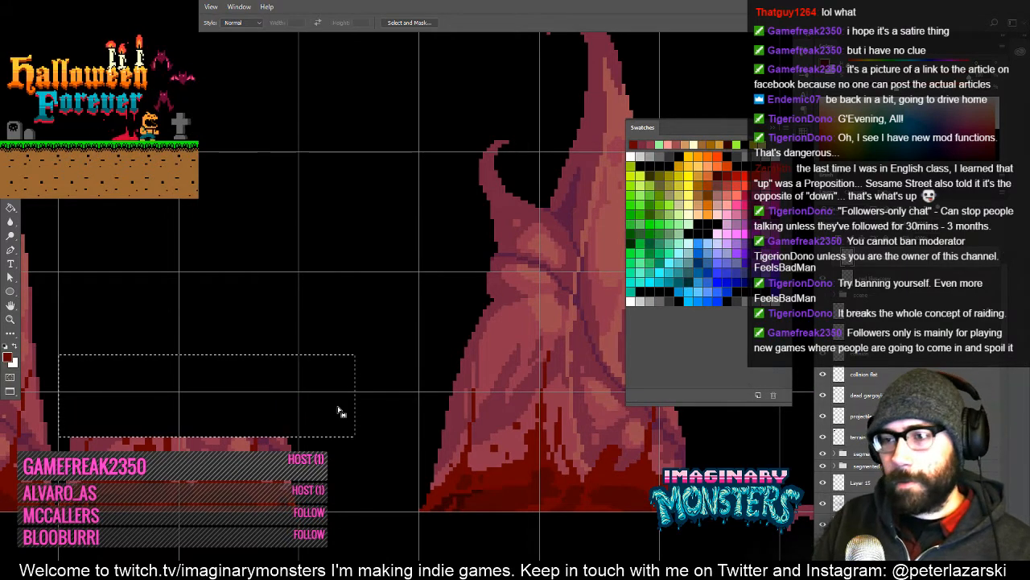
- Try fitting the horned rock's upper section onto the trimmed base copy, and return it to its own base
scroll(476, 394, right, 2)
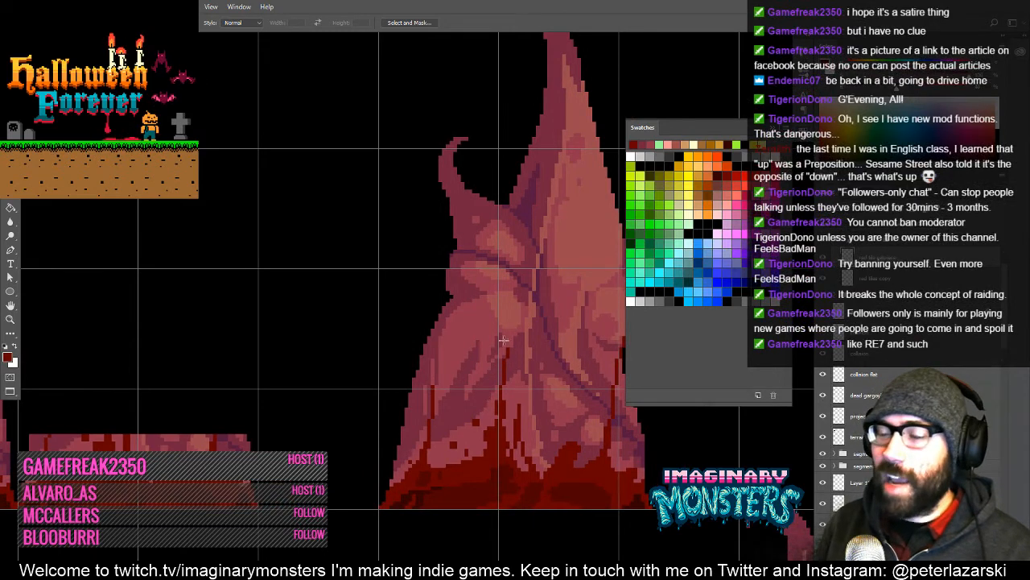
alt+click(467, 331)
drag(469, 351, 458, 389)
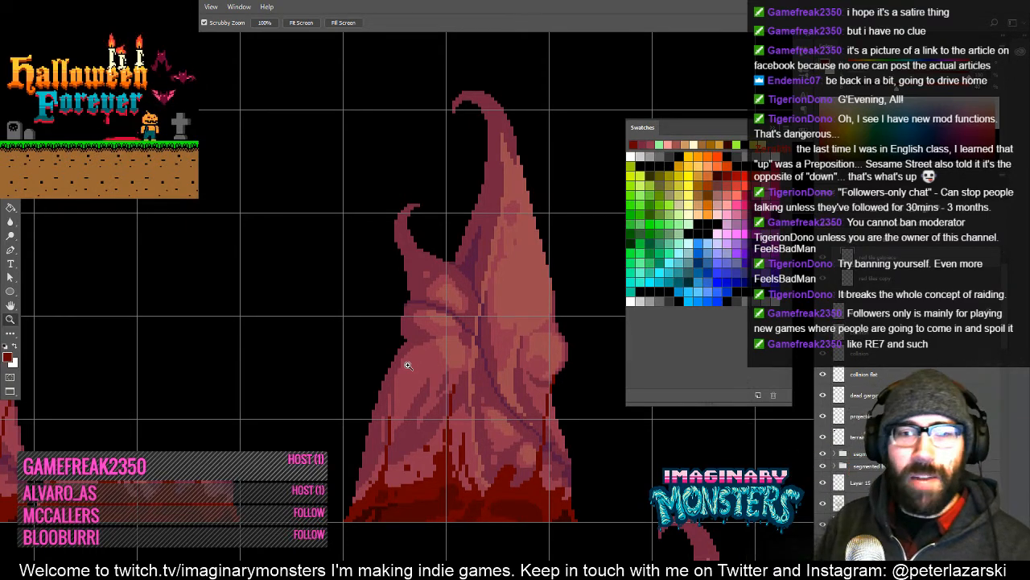
drag(378, 404, 442, 395)
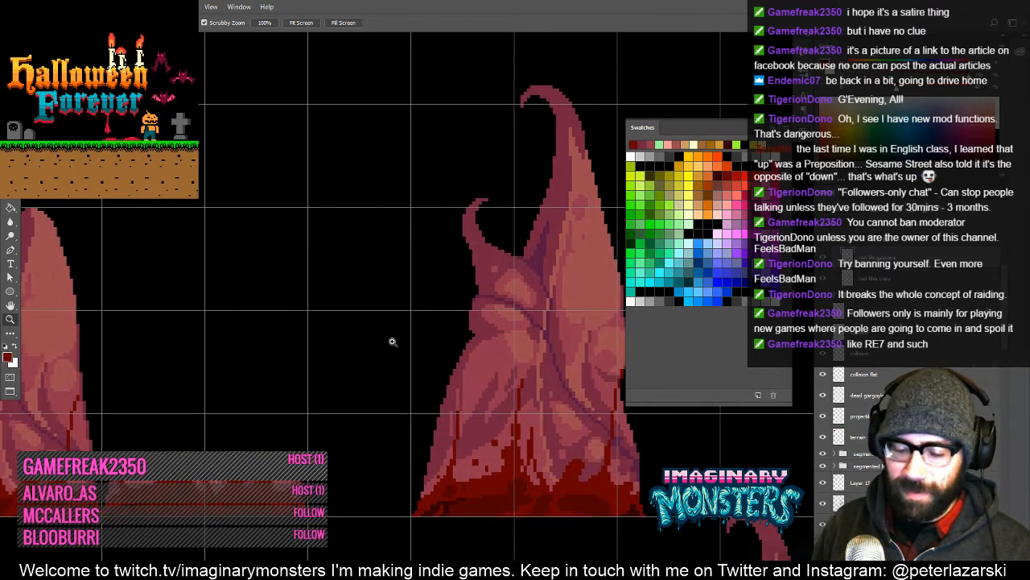
drag(119, 50, 665, 452)
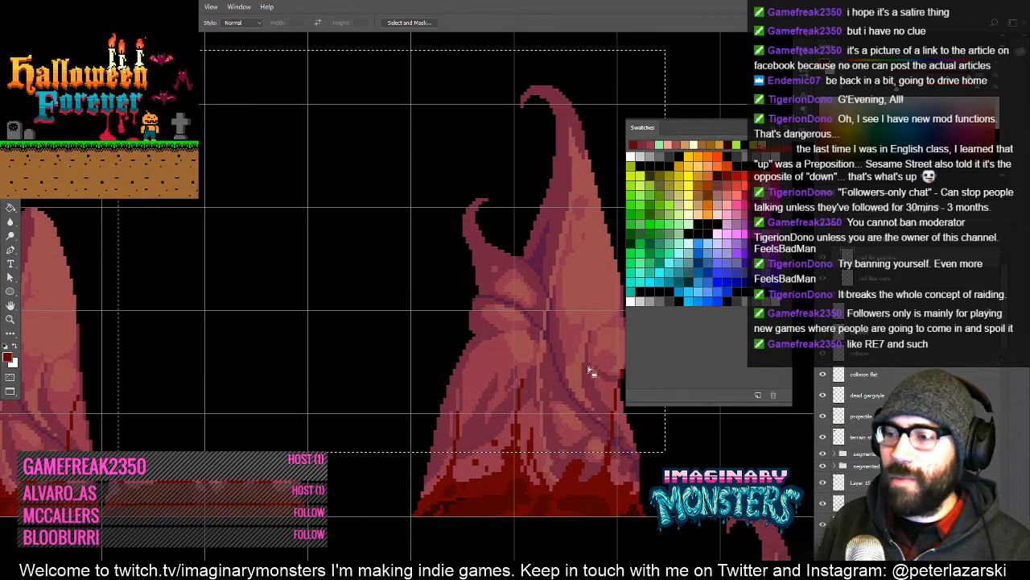
drag(593, 371, 317, 414)
key(v)
key(z)
key(ctrl+d)
alt+click(373, 428)
alt+click(376, 432)
alt+click(376, 433)
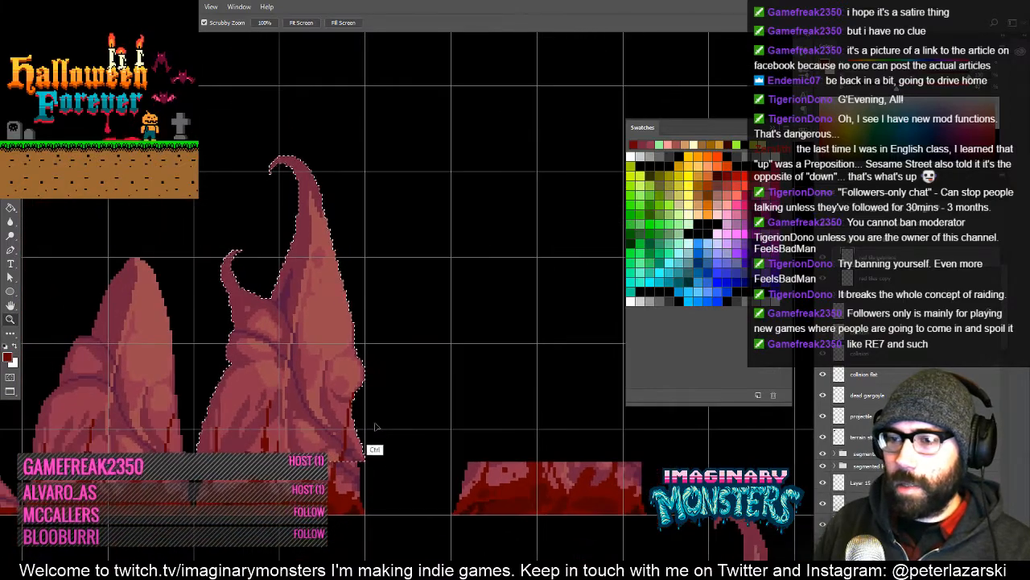
drag(380, 421, 646, 420)
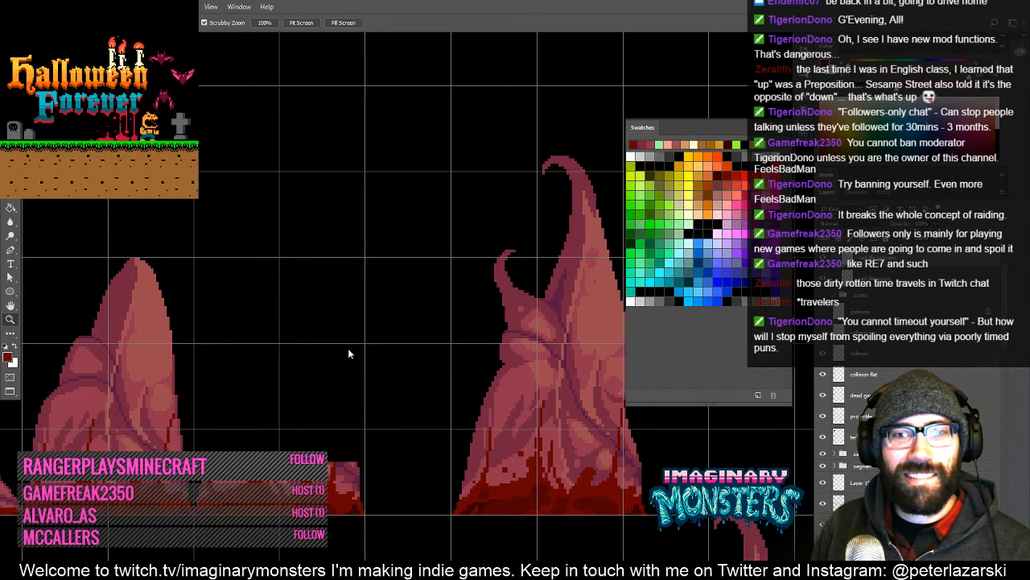
- Select the whole horned rock, nudge it left until its base is centred across two grid columns, and deselect it
scroll(356, 380, up, 1)
drag(412, 419, 308, 389)
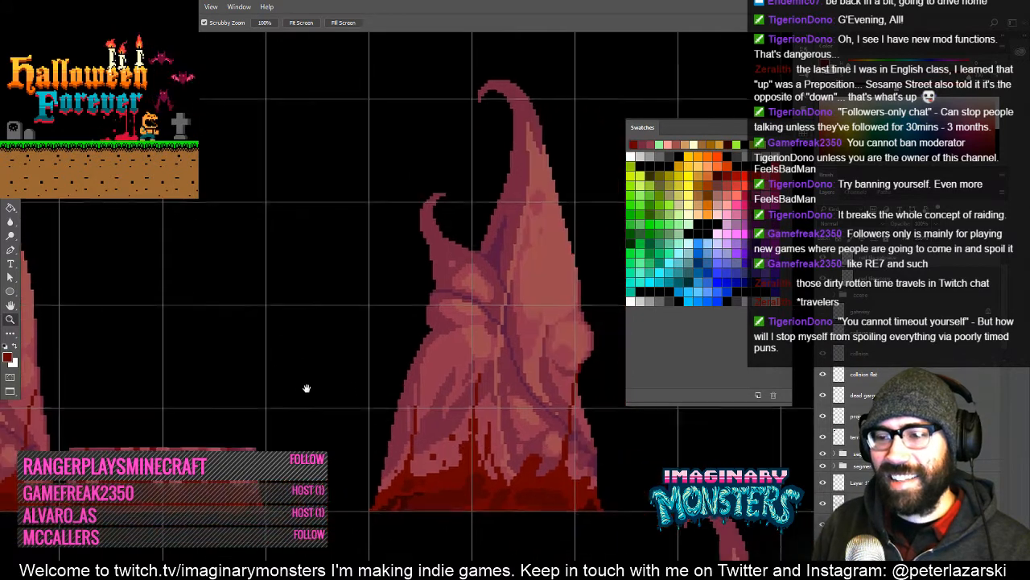
drag(439, 441, 388, 448)
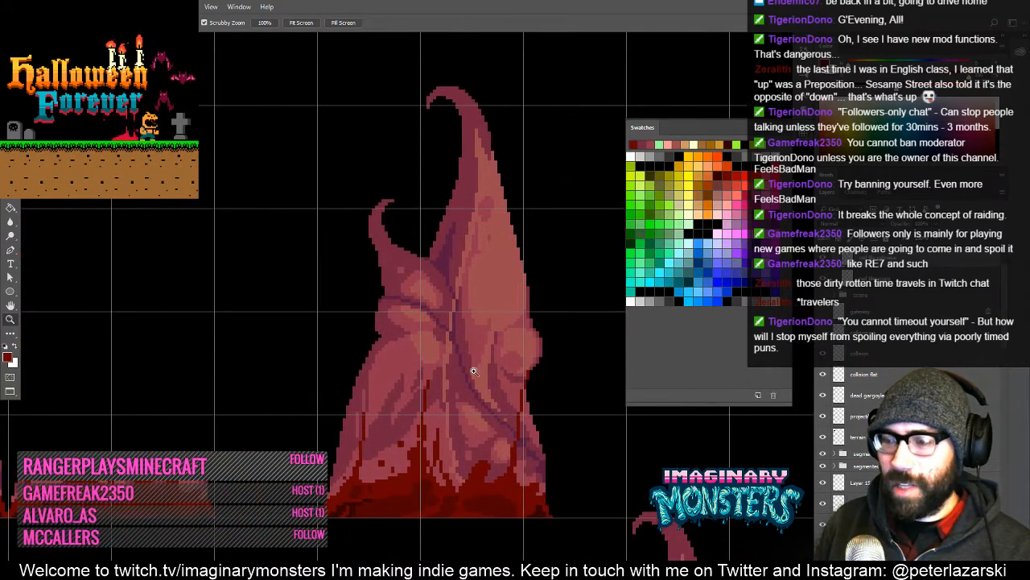
key(m)
drag(379, 159, 590, 519)
key(v)
key(shift+Left)
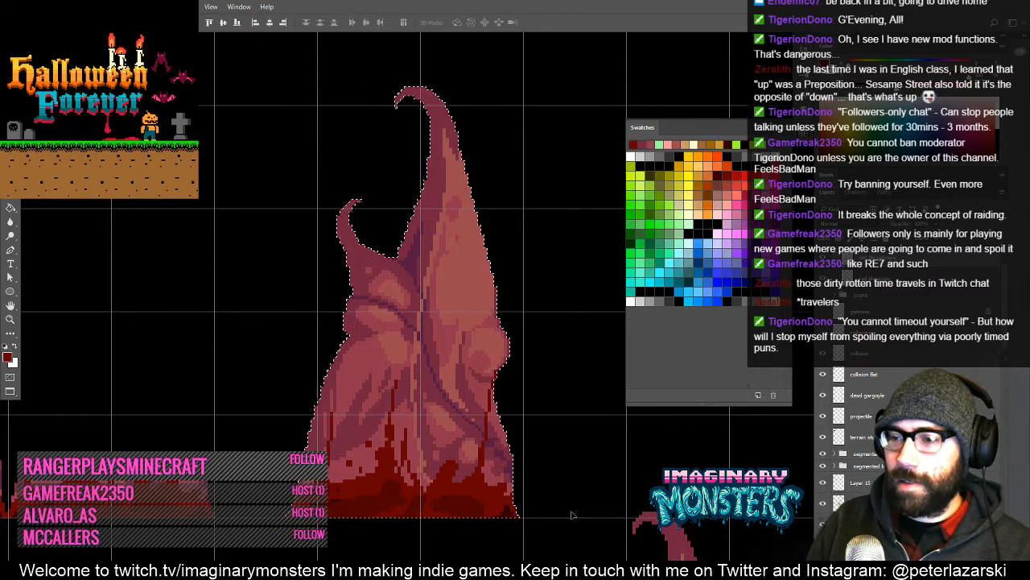
key(shift+Right)
key(Left)
key(Left)
key(Left)
key(Left)
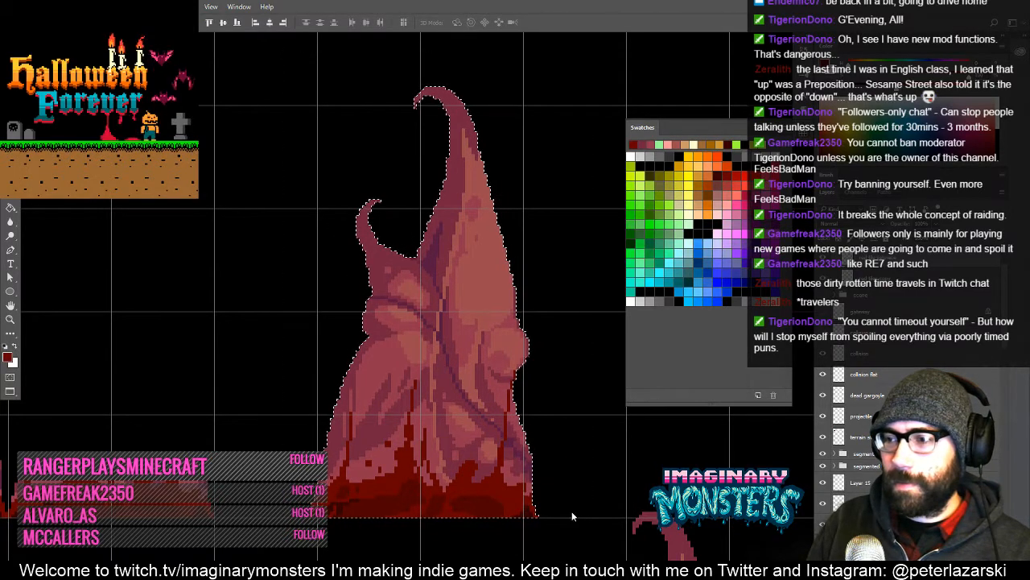
key(Left)
key(Left)
key(Left)
key(Left)
key(Left)
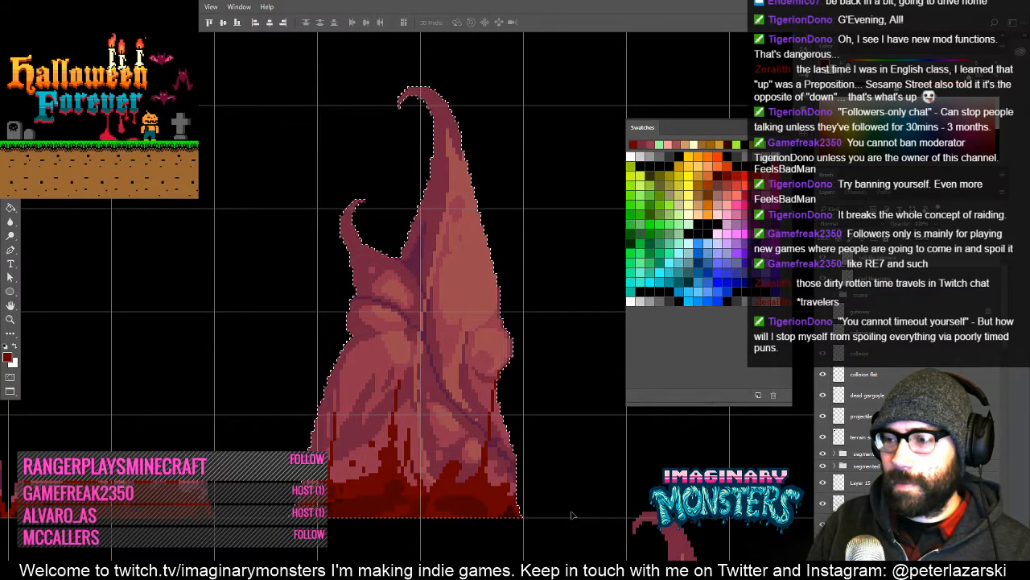
key(Right)
key(Right)
key(Right)
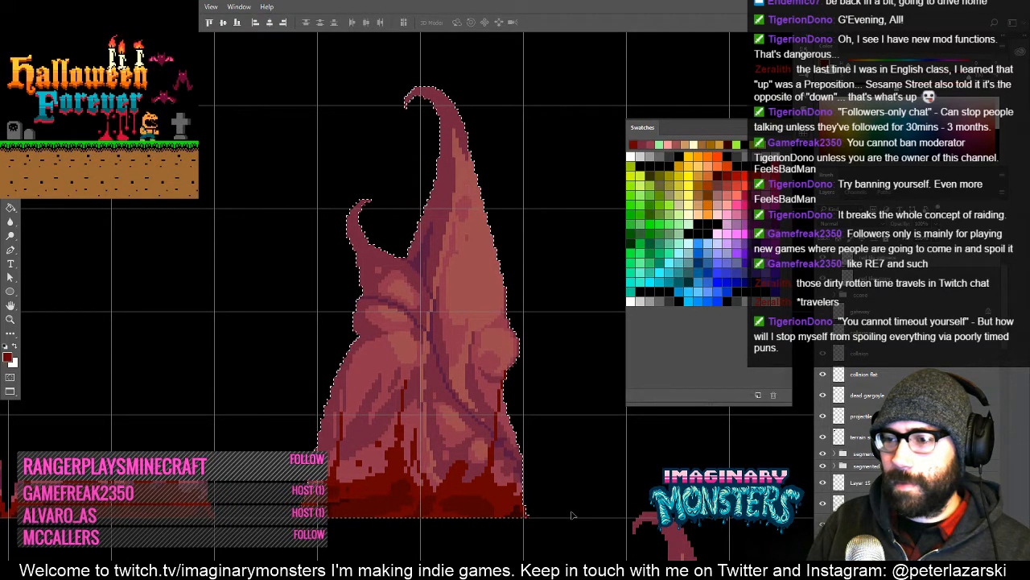
key(ctrl+d)
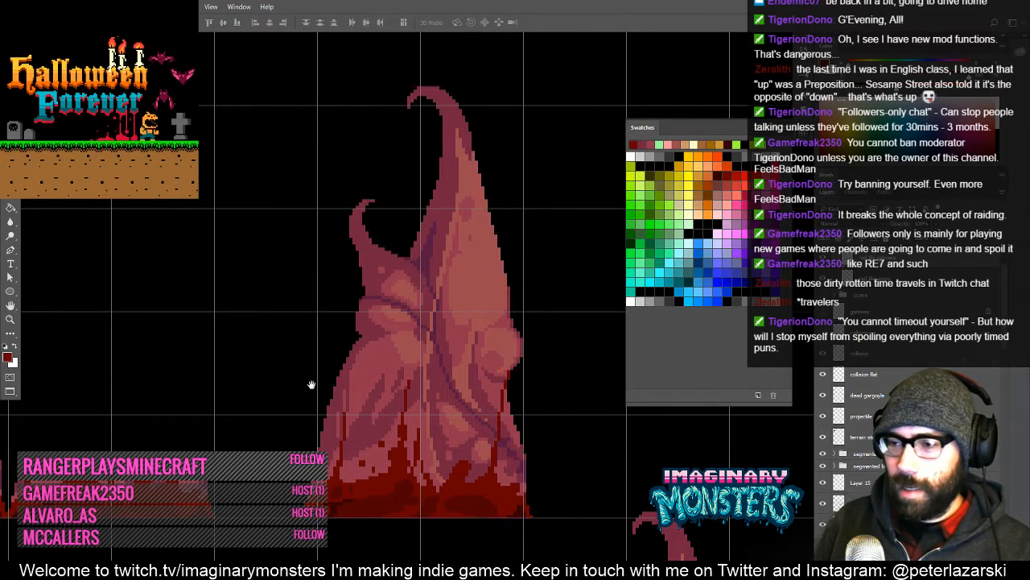
- Remove the trimmed base copy from between the tall rock and the horned rock
drag(311, 475, 427, 441)
scroll(362, 472, down, 5)
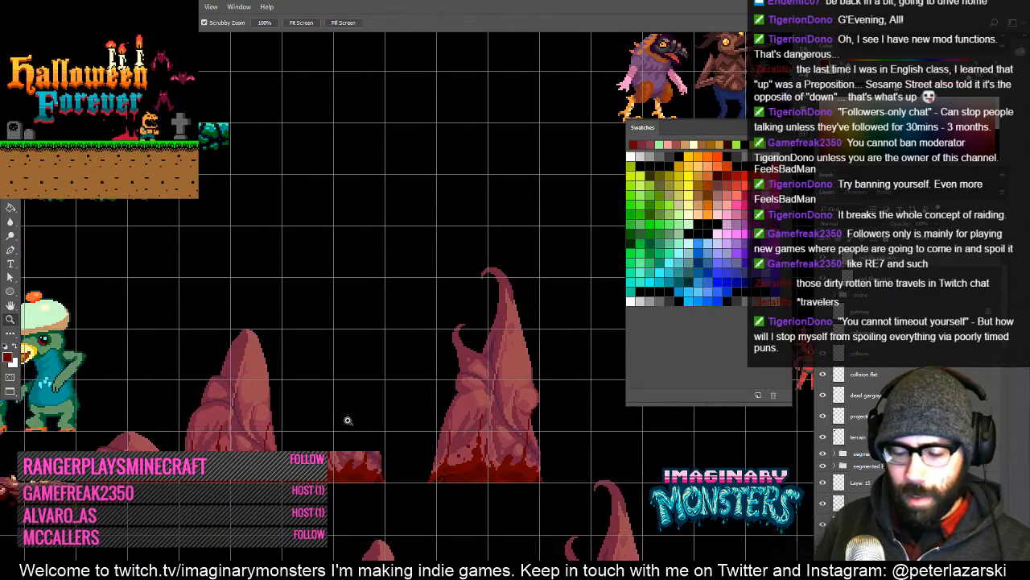
key(m)
drag(393, 398, 280, 512)
key(ctrl+x)
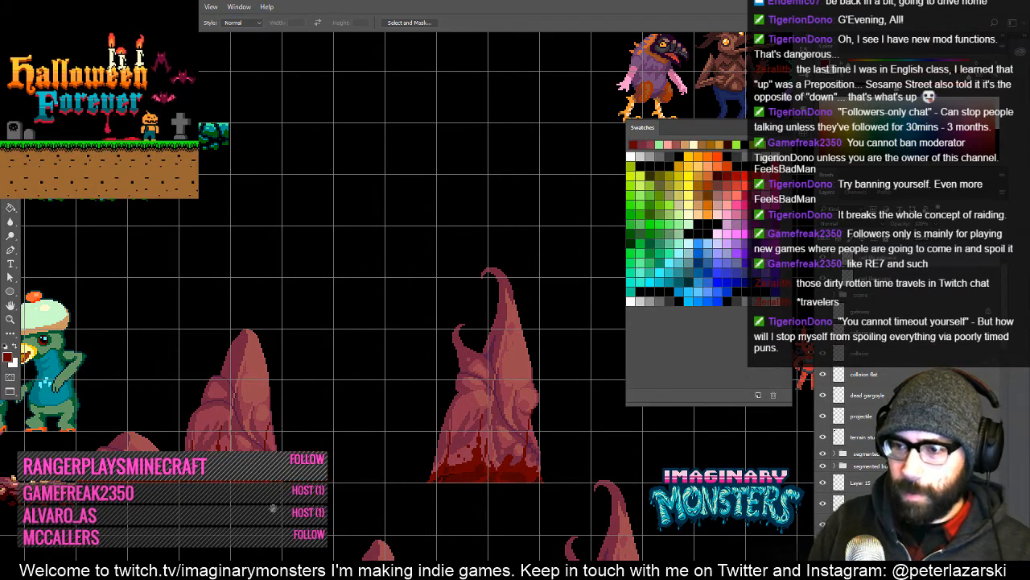
key(ctrl+v)
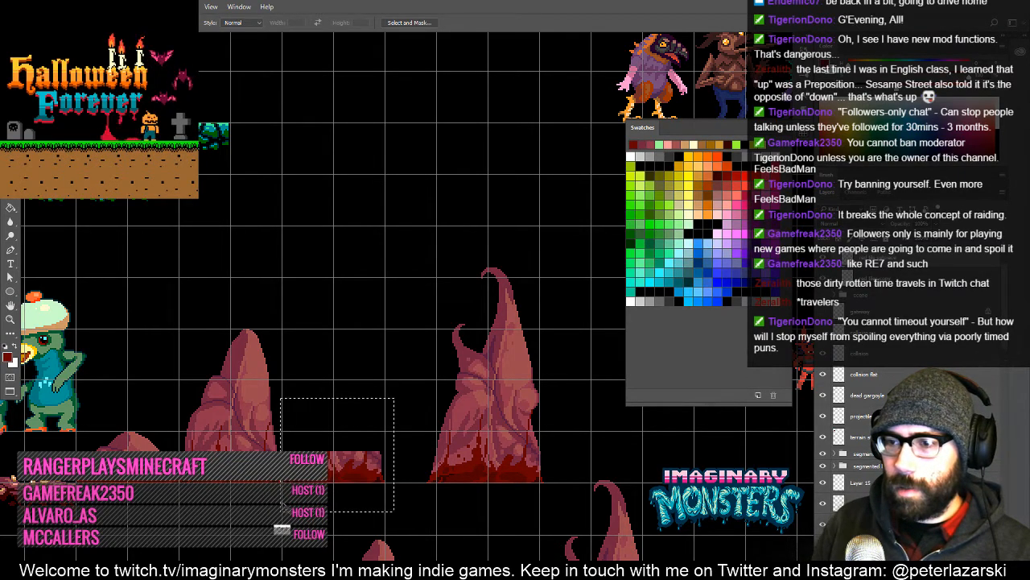
key(z)
drag(287, 484, 366, 382)
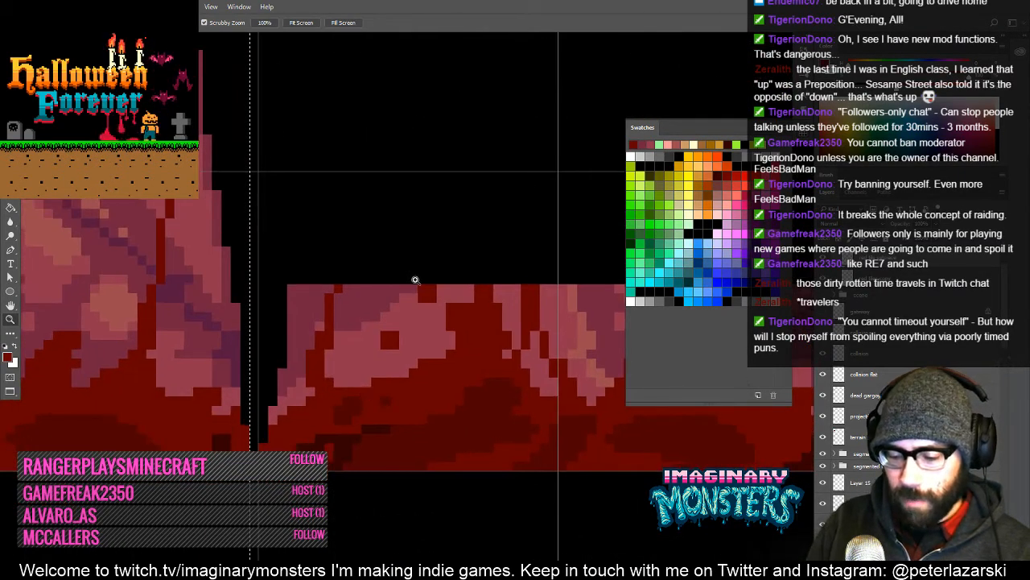
key(m)
key(ctrl+x)
key(z)
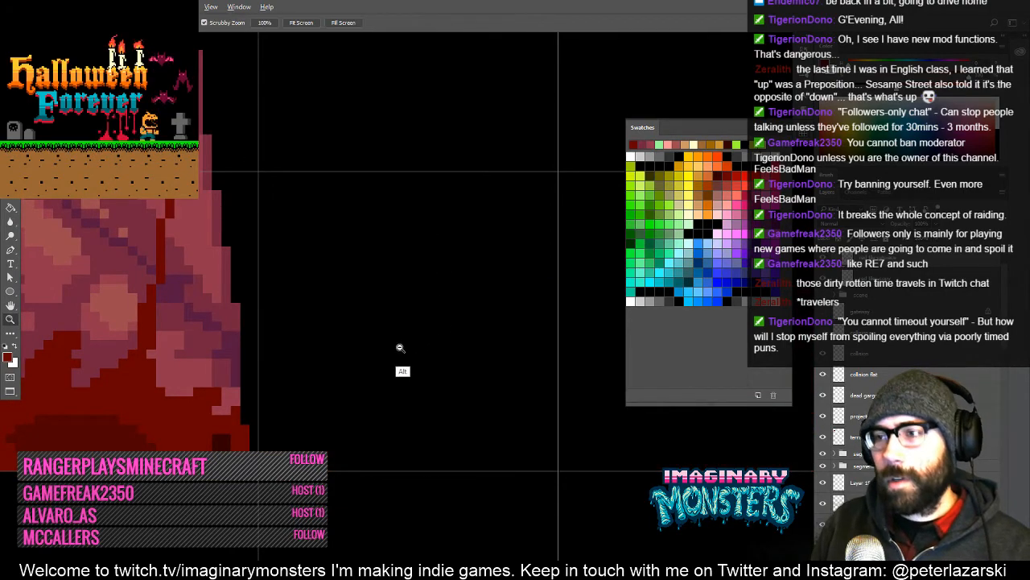
- Duplicate the small mound straight down by one grid cell, directly beneath the original
drag(400, 349, 310, 428)
drag(441, 424, 423, 501)
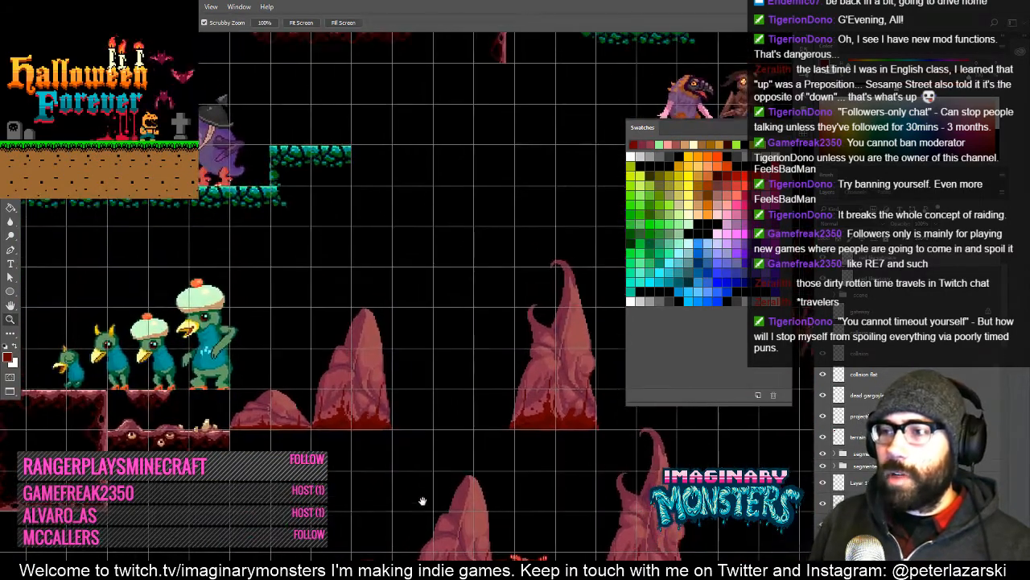
drag(438, 402, 457, 412)
click(281, 430)
click(289, 432)
click(281, 427)
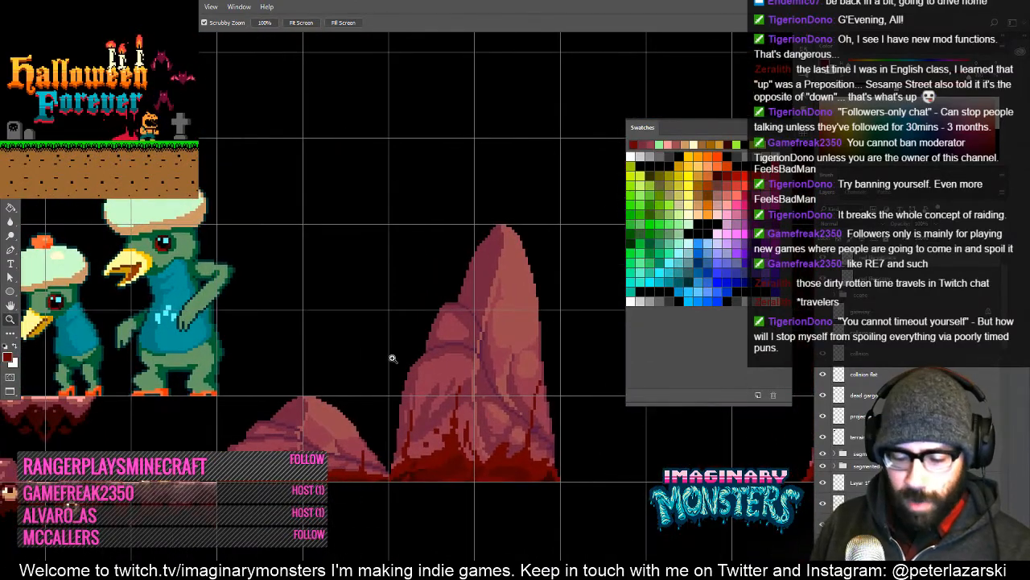
key(m)
drag(229, 390, 386, 307)
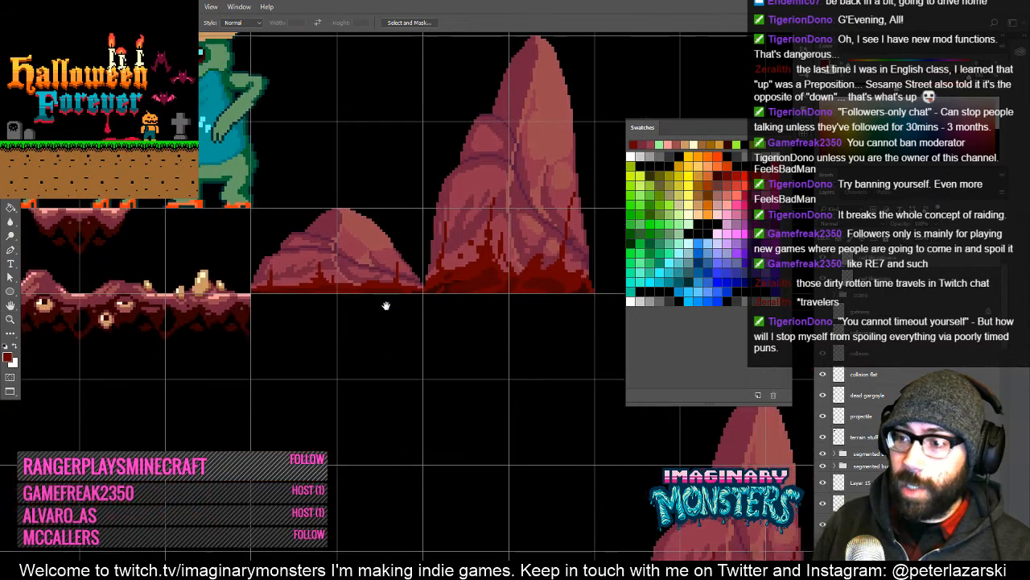
key(v)
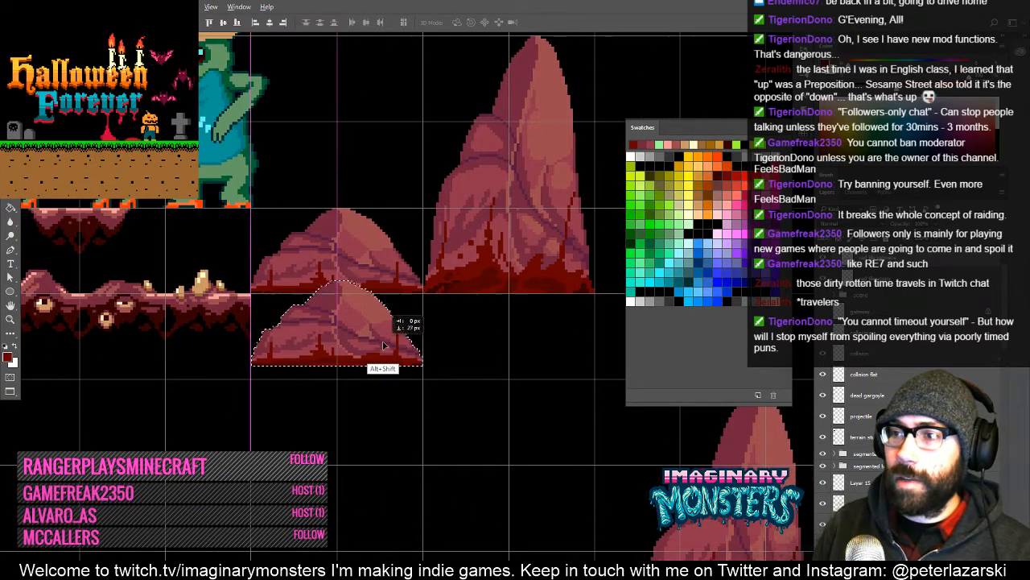
key(z)
click(363, 334)
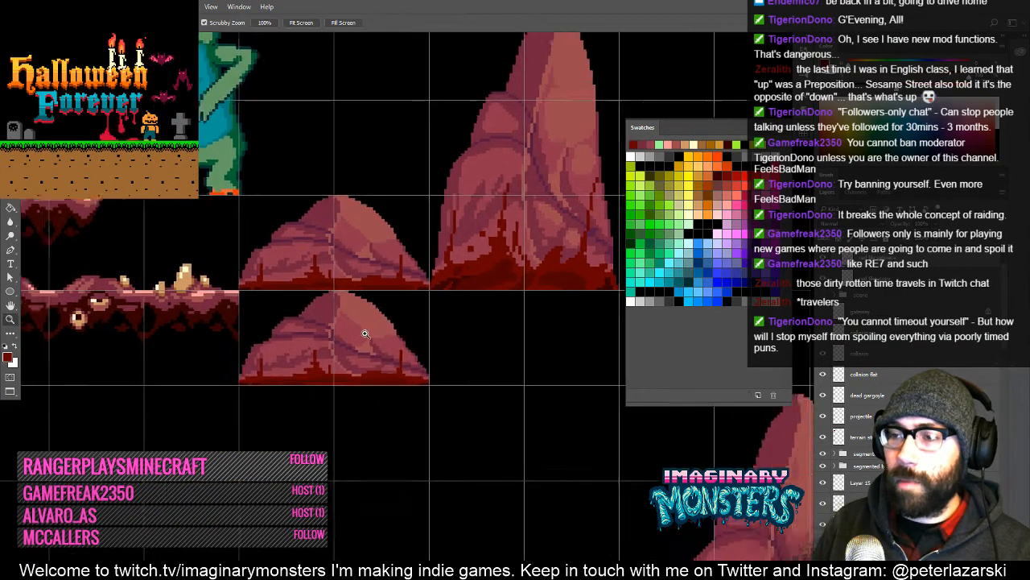
click(359, 331)
drag(357, 329, 370, 373)
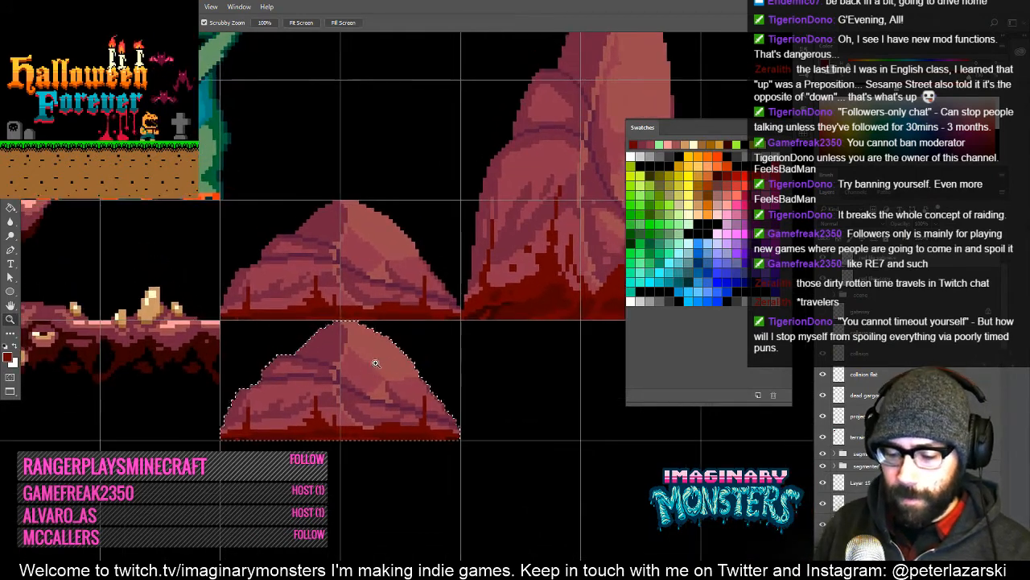
- Select the top rows of the mound copy, adjust its peak slightly downward, and clear the selection
key(m)
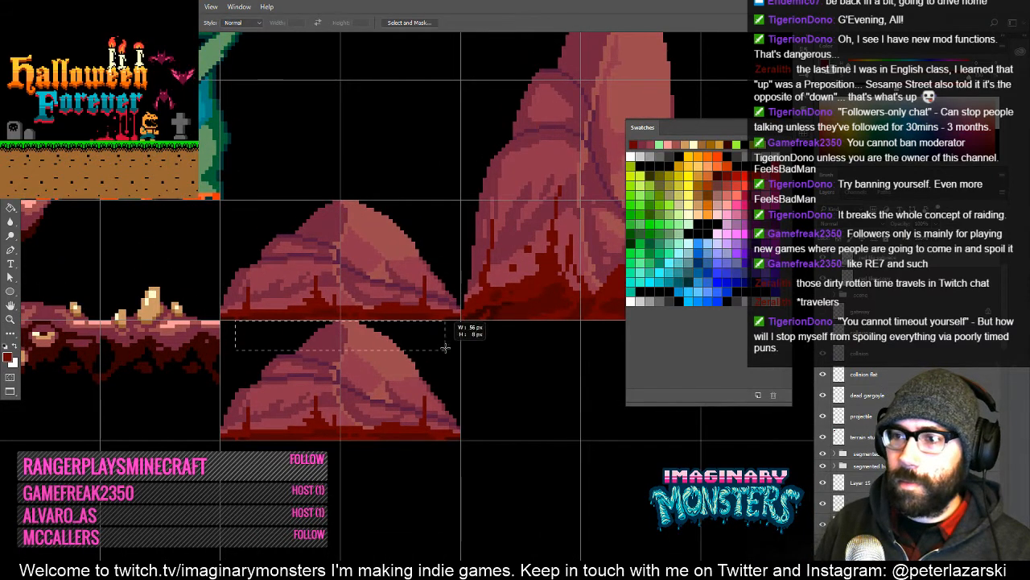
drag(445, 348, 456, 348)
key(v)
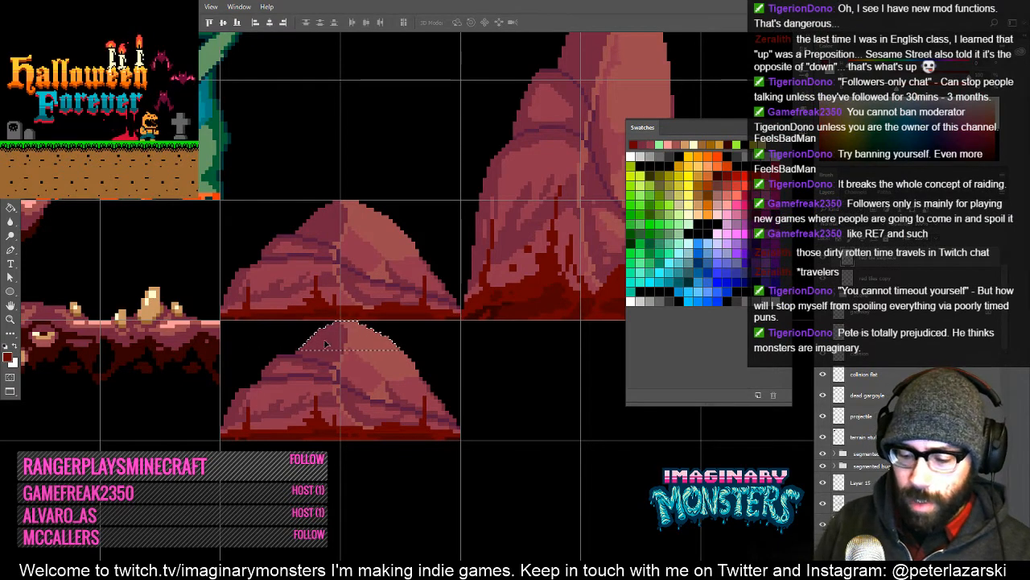
key(m)
drag(427, 339, 454, 337)
key(v)
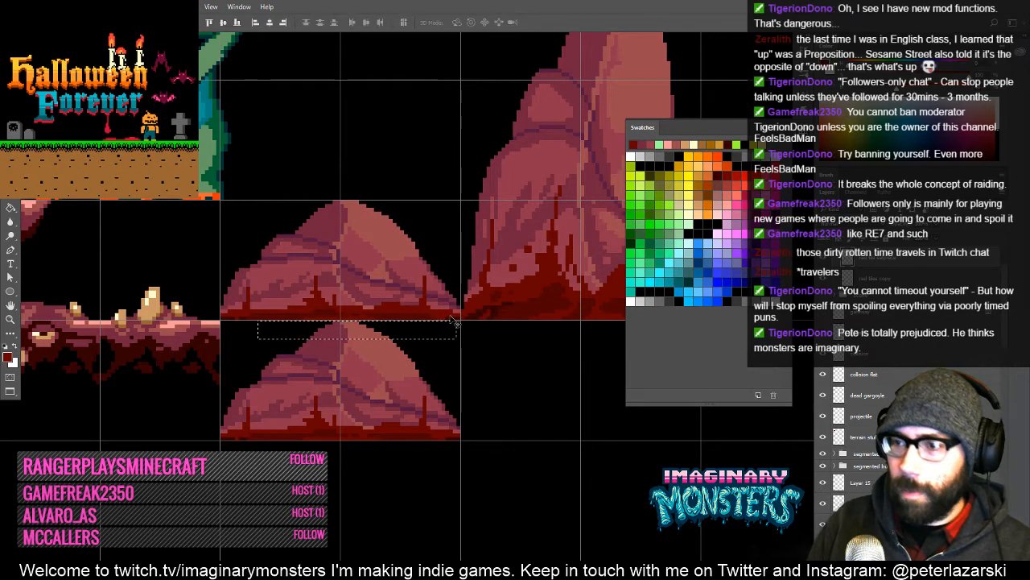
key(ctrl+d)
- Touch up the upper outline of the mound copy with the Eraser
key(z)
mouse_move(391, 357)
mouse_down()
mouse_move(398, 326)
mouse_move(377, 385)
mouse_move(336, 420)
mouse_move(477, 422)
mouse_up()
key(e)
shift+click(387, 431)
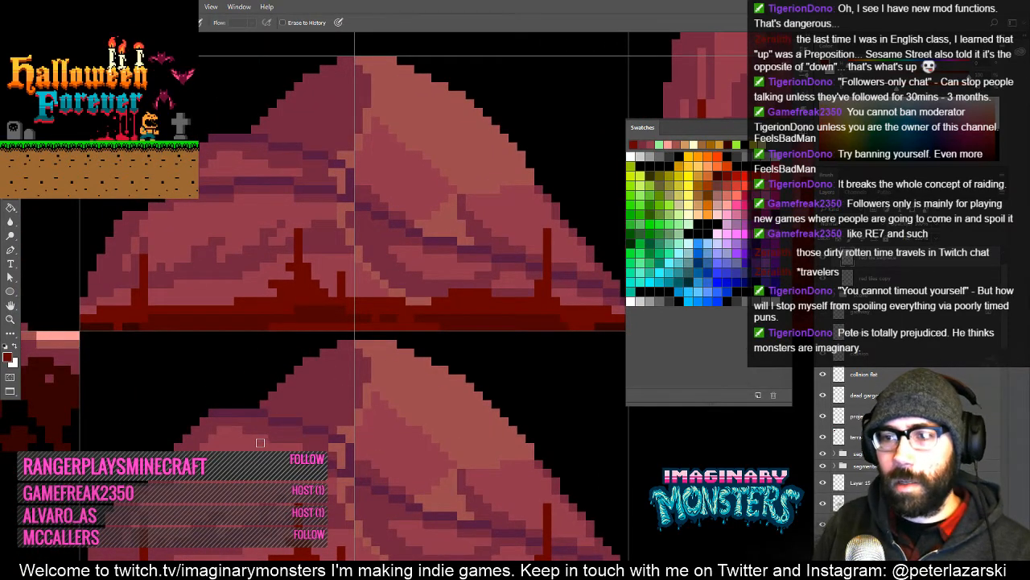
key(z)
alt+click(326, 407)
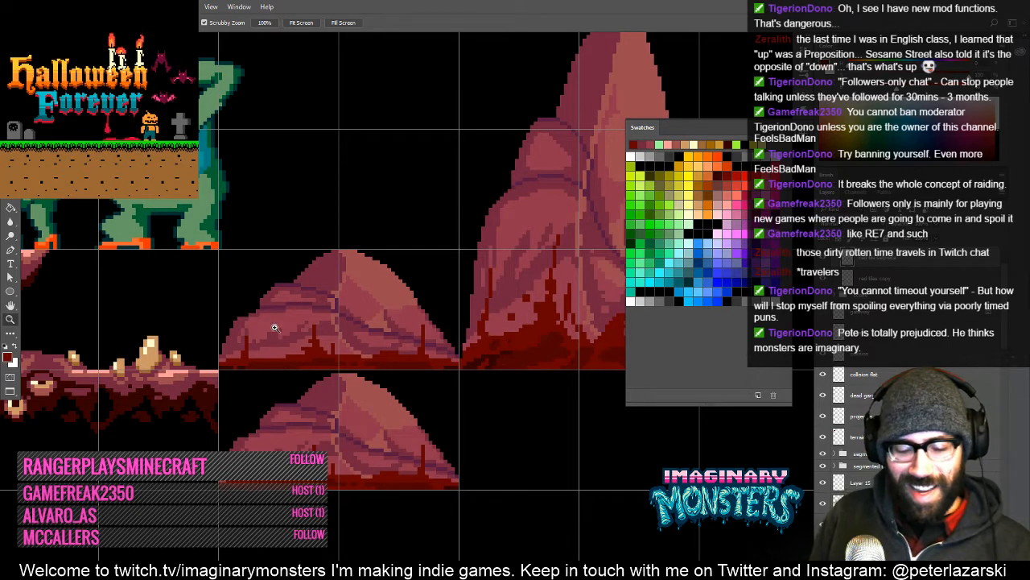
- Try to duplicate the tallest bone spike of the ground tile using a Lasso selection
key(e)
key(ctrl+z)
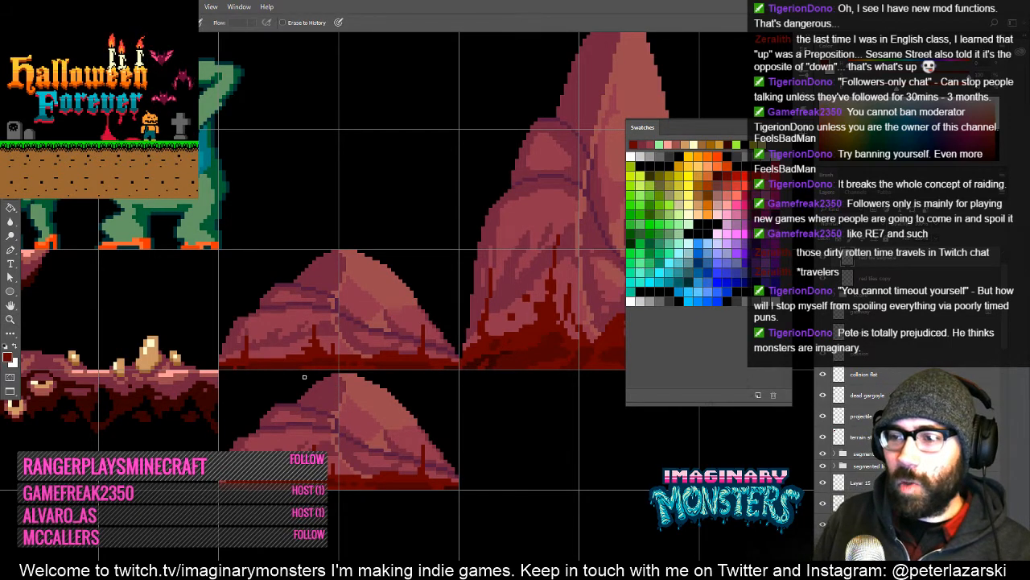
key(z)
drag(219, 381, 232, 377)
key(l)
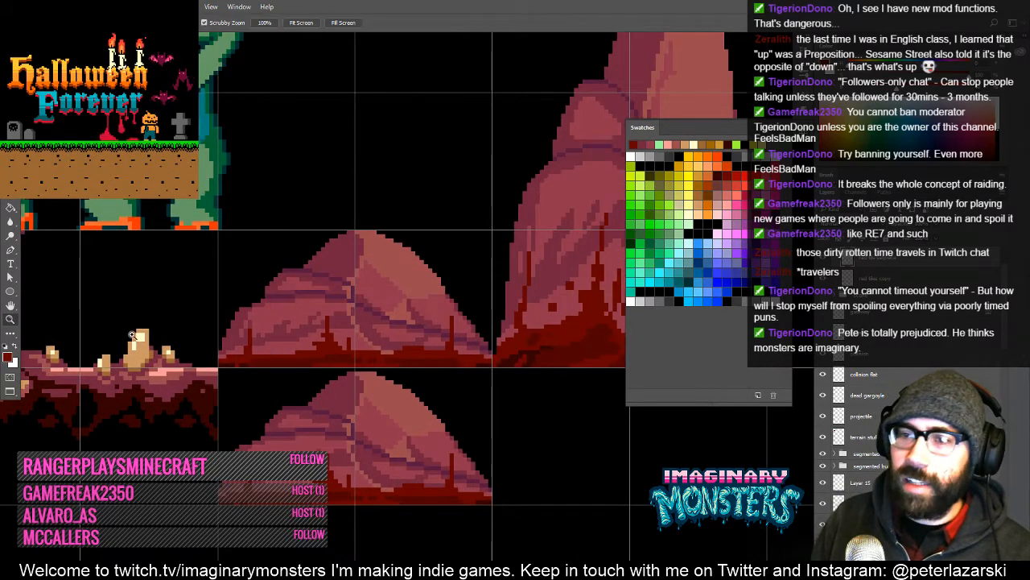
key(ctrl+plus)
mouse_move(151, 326)
mouse_down()
mouse_move(188, 301)
mouse_move(134, 355)
mouse_up()
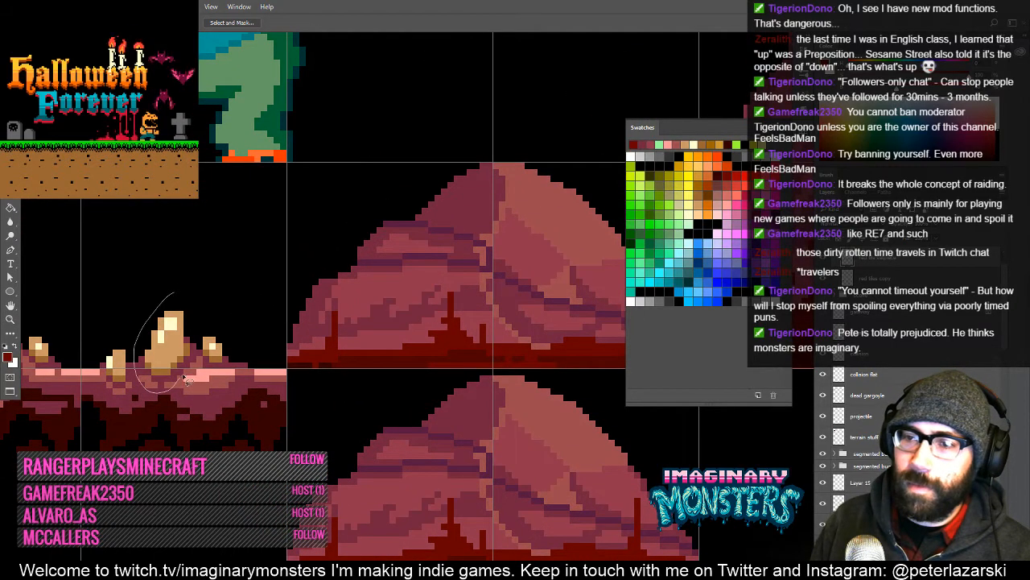
drag(199, 330, 201, 328)
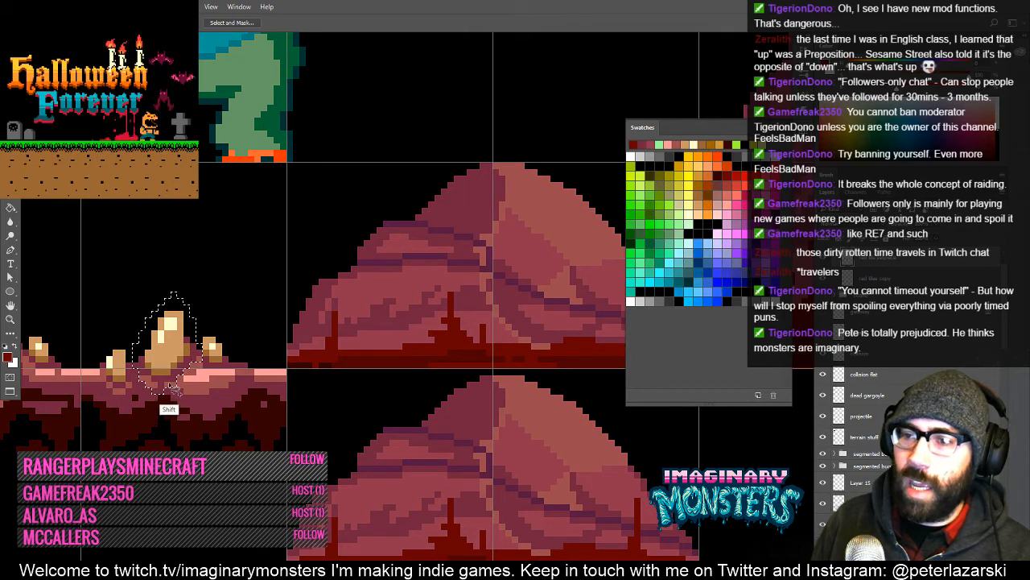
key(v)
drag(172, 382, 333, 407)
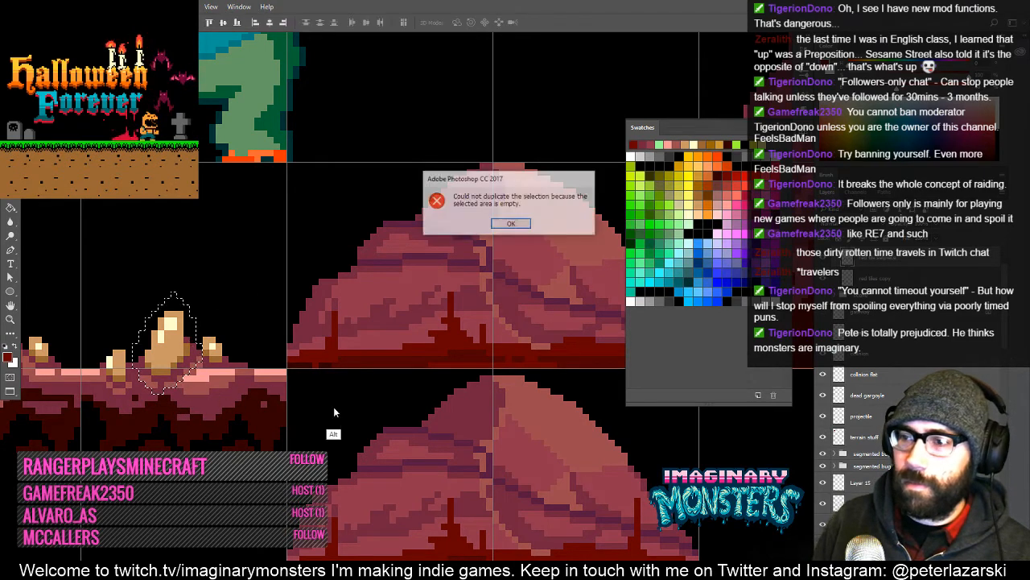
key(Return)
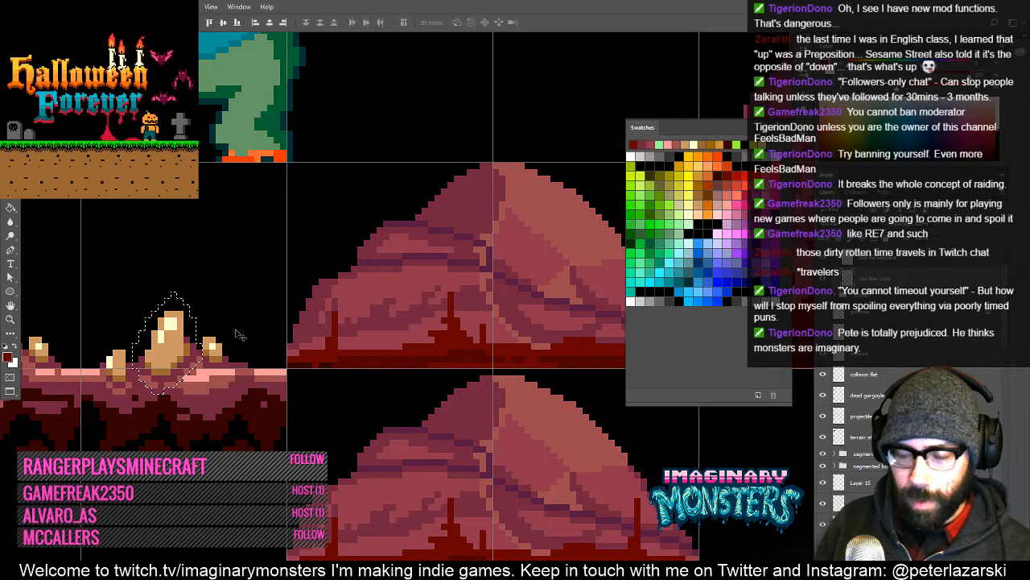
- Lasso the three-spike bone cluster on the ground tile, duplicate it and place the copy just above the original
key(m)
drag(108, 287, 211, 298)
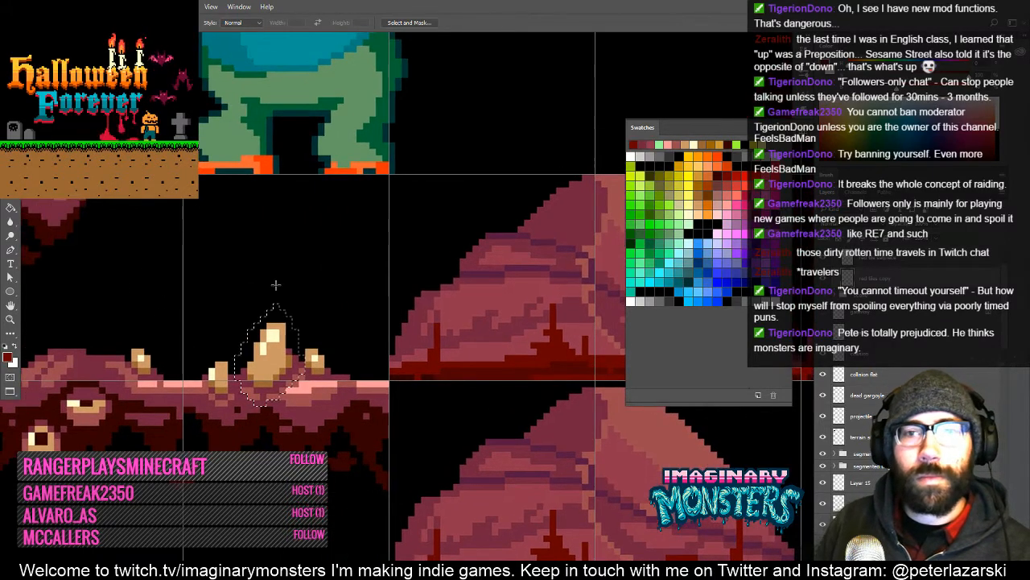
key(l)
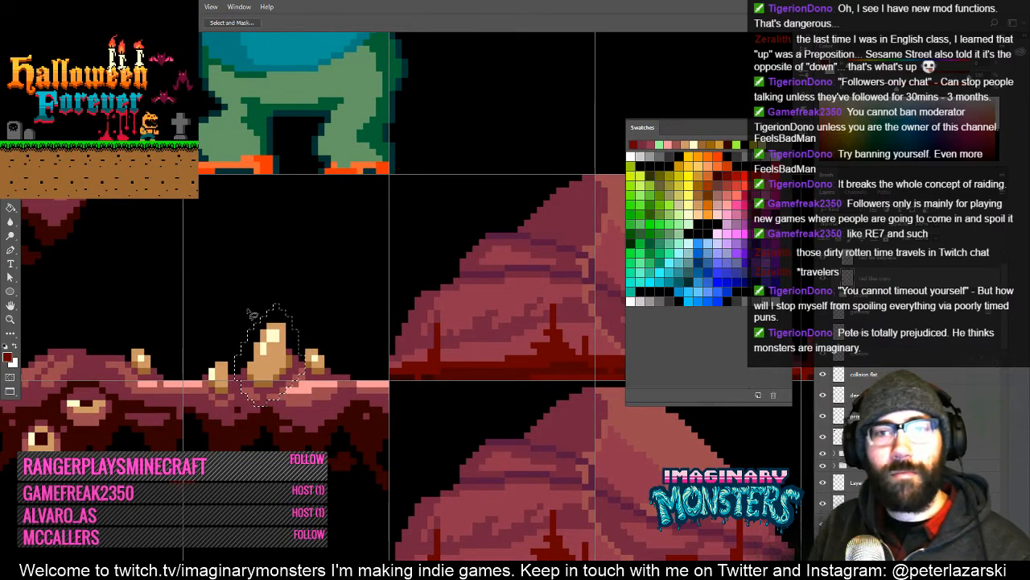
mouse_move(267, 276)
mouse_down()
mouse_move(204, 372)
mouse_move(291, 407)
mouse_move(321, 259)
mouse_up()
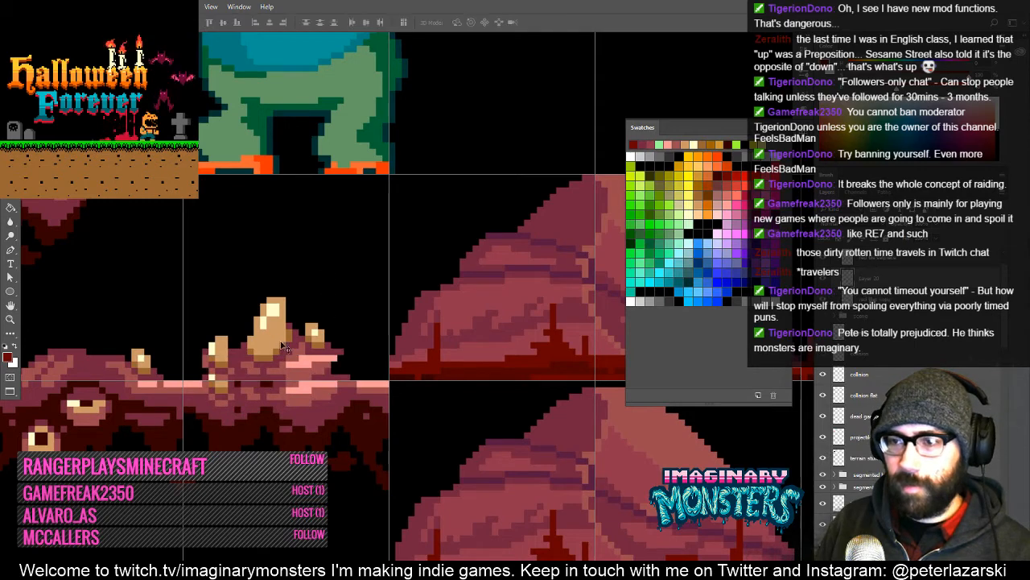
mouse_move(283, 372)
mouse_down()
mouse_move(495, 443)
mouse_move(346, 425)
mouse_move(419, 420)
mouse_move(224, 247)
mouse_move(198, 245)
mouse_up()
key(ctrl+])
- Lasso the small outer-left spike of the duplicated cluster, move it onto the mound copy's upper left slope and deselect it
key(l)
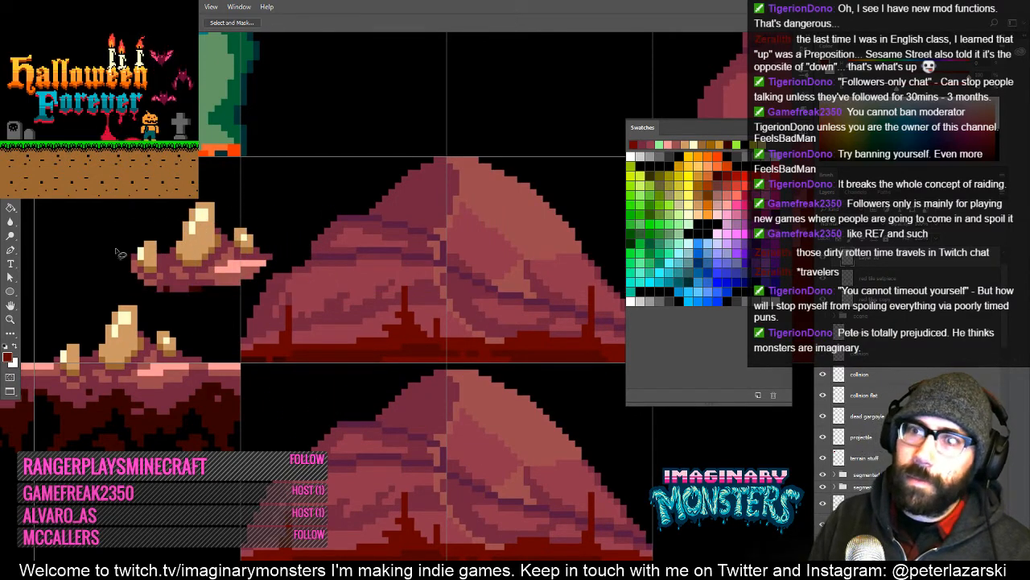
mouse_move(121, 251)
mouse_down()
mouse_move(149, 222)
mouse_move(179, 266)
mouse_up()
mouse_move(158, 300)
mouse_down()
mouse_move(118, 243)
mouse_move(187, 306)
mouse_move(186, 260)
mouse_move(181, 304)
mouse_move(365, 432)
mouse_move(355, 403)
mouse_move(365, 415)
mouse_move(287, 408)
mouse_up()
key(v)
key(e)
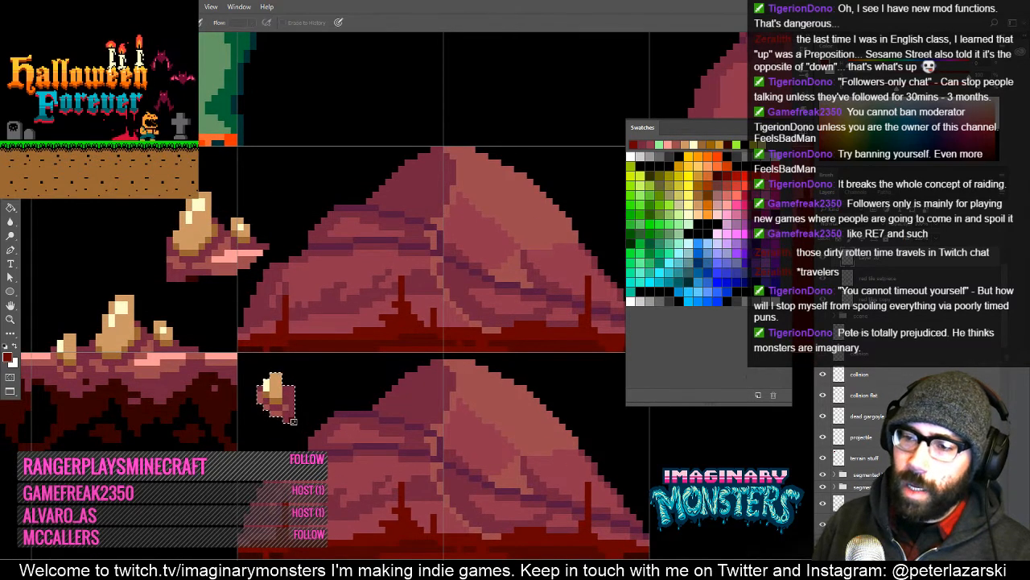
key(v)
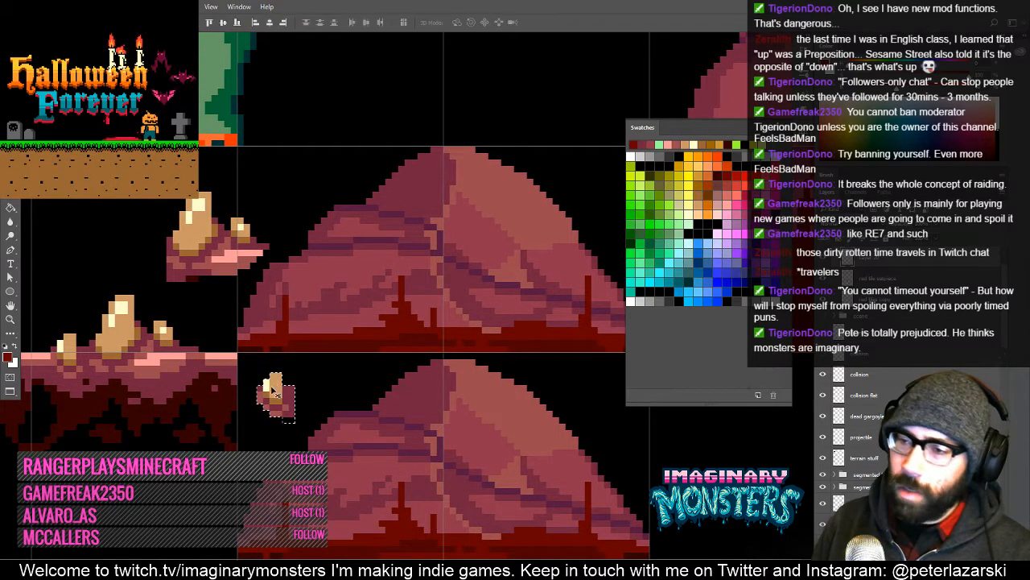
mouse_move(278, 394)
mouse_down()
mouse_move(359, 414)
mouse_move(342, 417)
mouse_move(354, 425)
mouse_move(347, 436)
mouse_up()
key(ctrl+d)
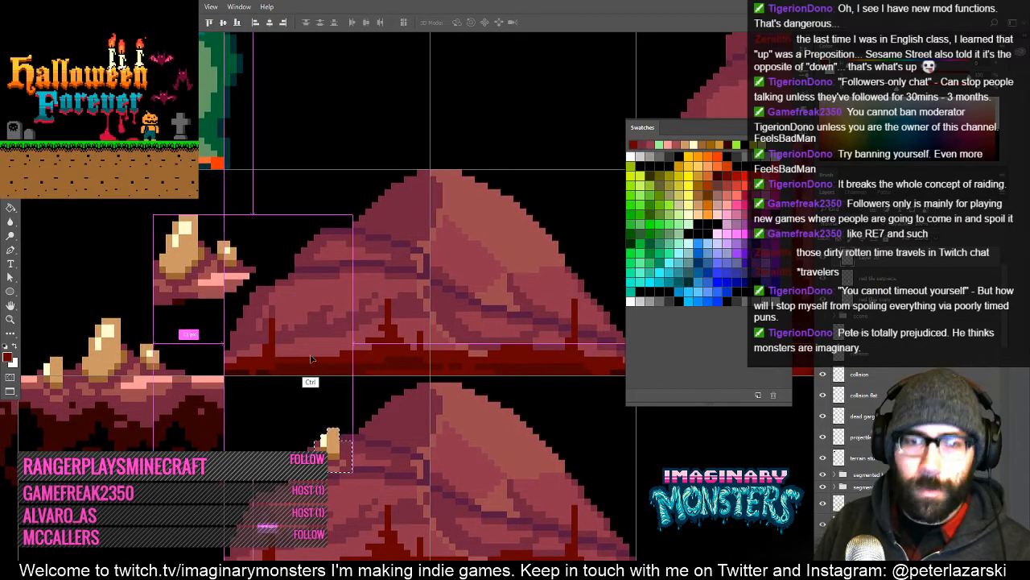
- Blend the base of the small bone spike into the mound copy using sampled flesh colours
key(l)
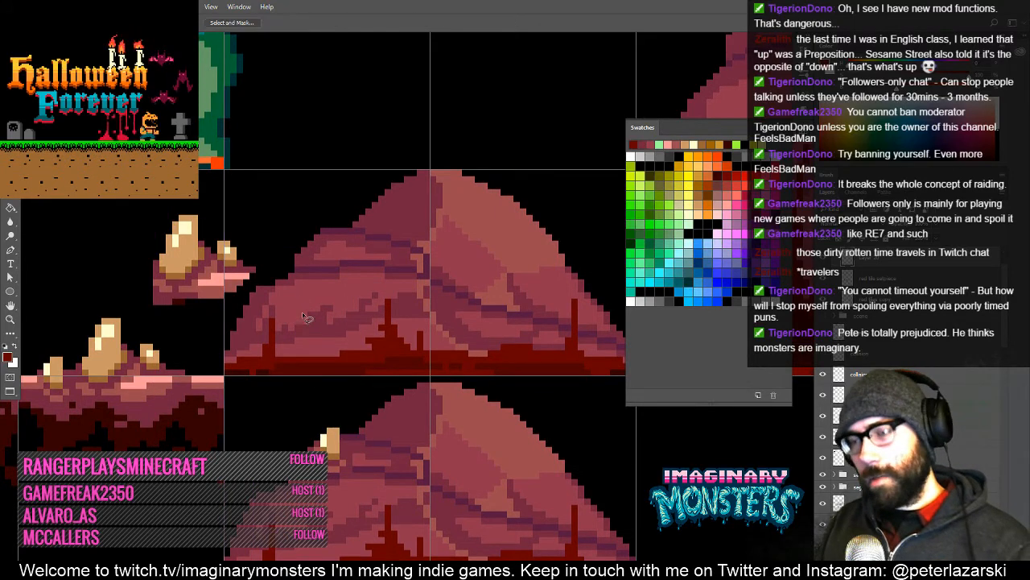
drag(325, 386, 331, 373)
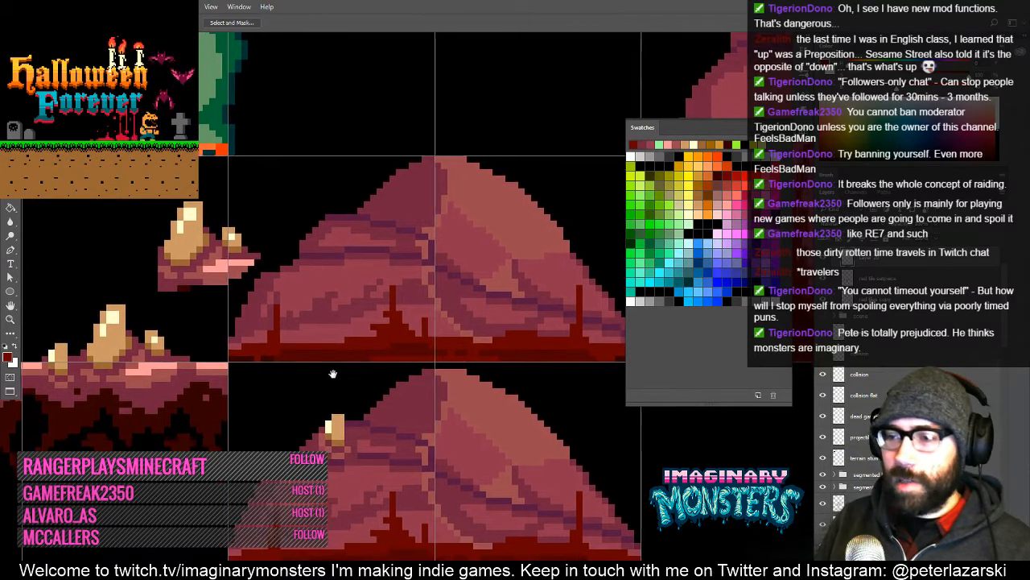
key(b)
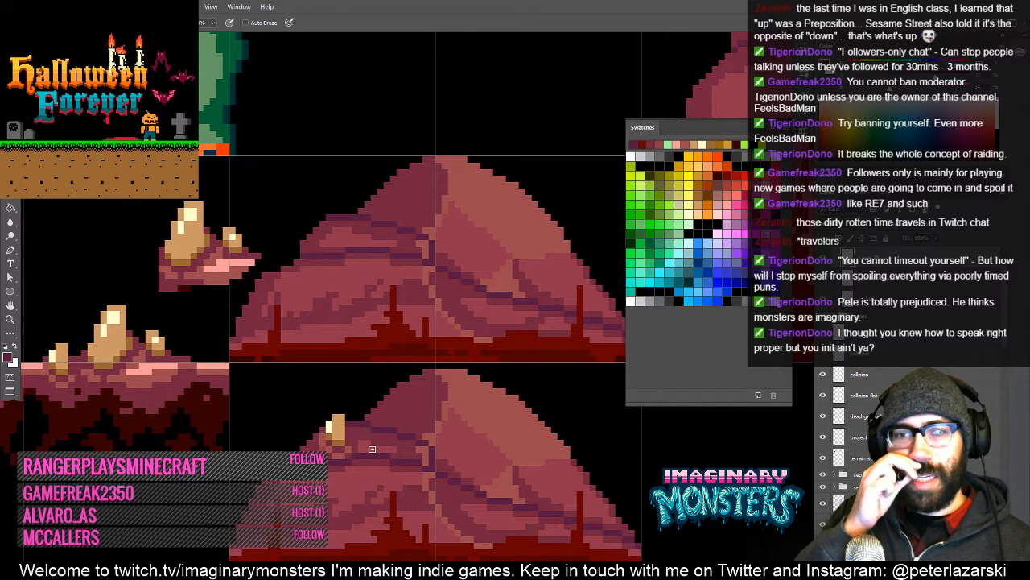
mouse_move(315, 336)
mouse_down()
mouse_move(318, 346)
mouse_move(314, 335)
mouse_up()
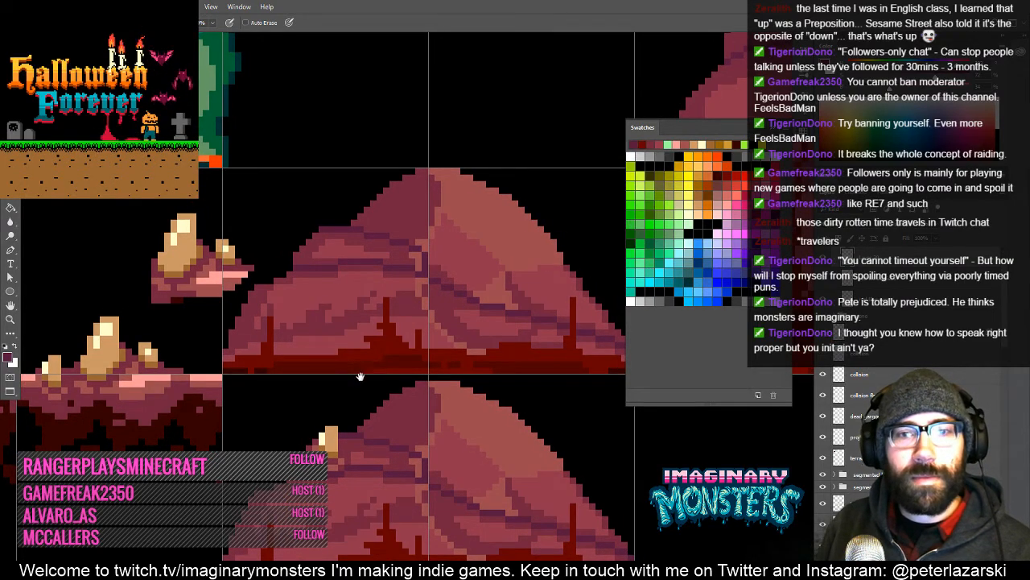
drag(337, 364, 343, 338)
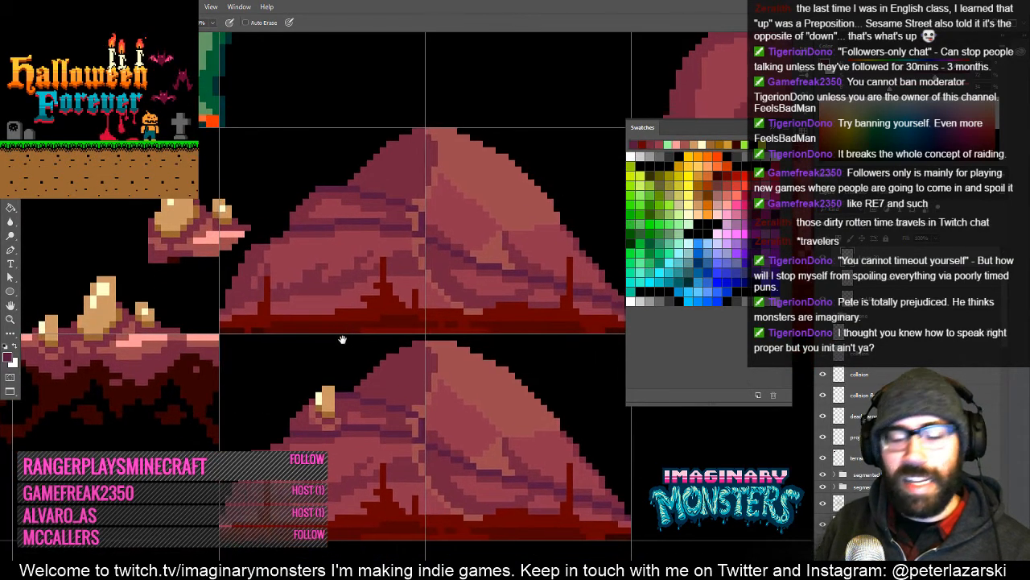
- Lasso the tallest spike of the duplicated cluster and move it uphill of the small spike on the mound copy
key(l)
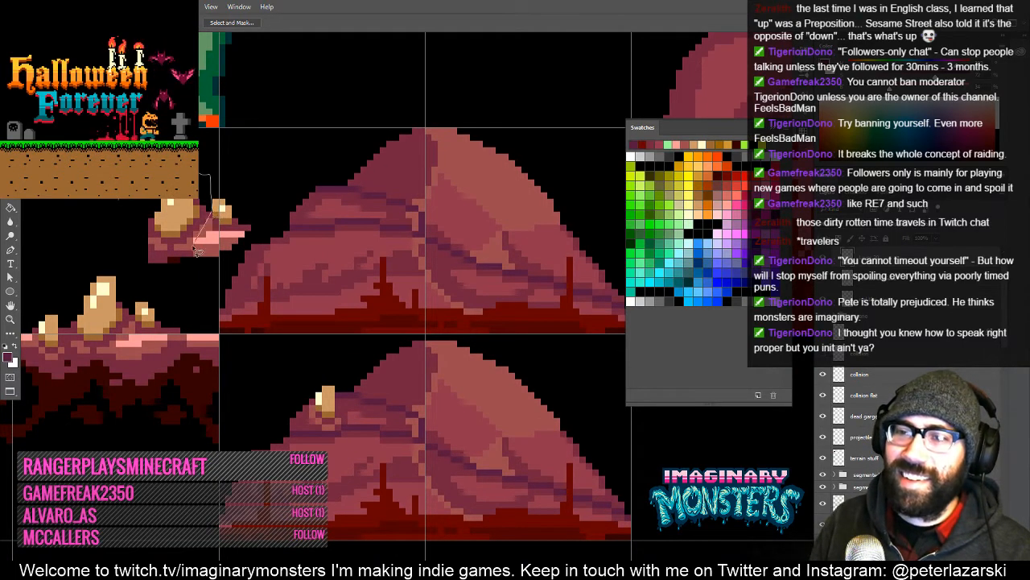
mouse_move(194, 247)
mouse_down()
mouse_move(110, 236)
mouse_move(118, 201)
mouse_move(244, 310)
mouse_move(392, 400)
mouse_move(357, 412)
mouse_up()
key(v)
key(ctrl+d)
- Erase the surplus flesh pixels around the base of the tall spike on the mound copy
key(e)
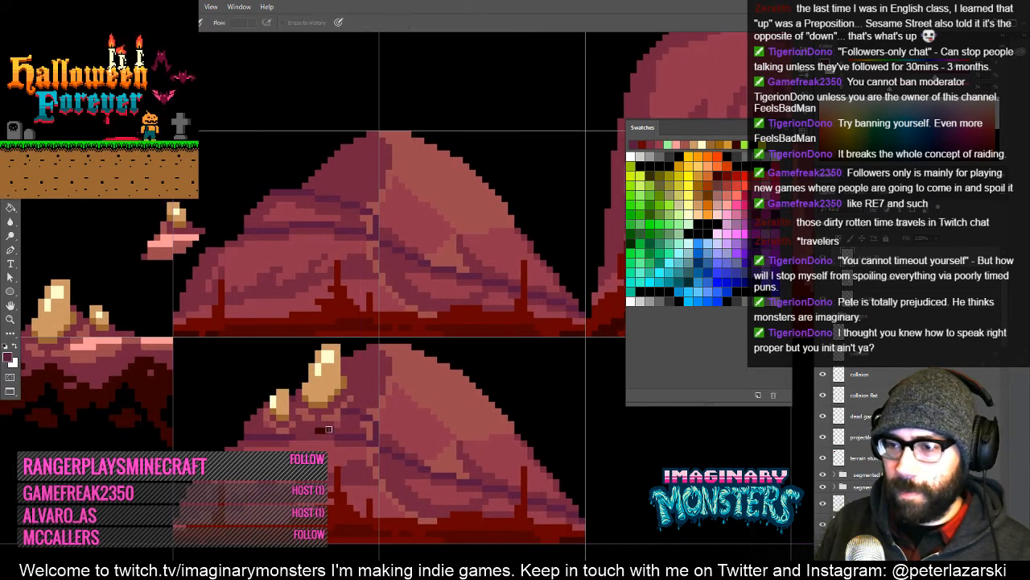
drag(360, 435, 390, 463)
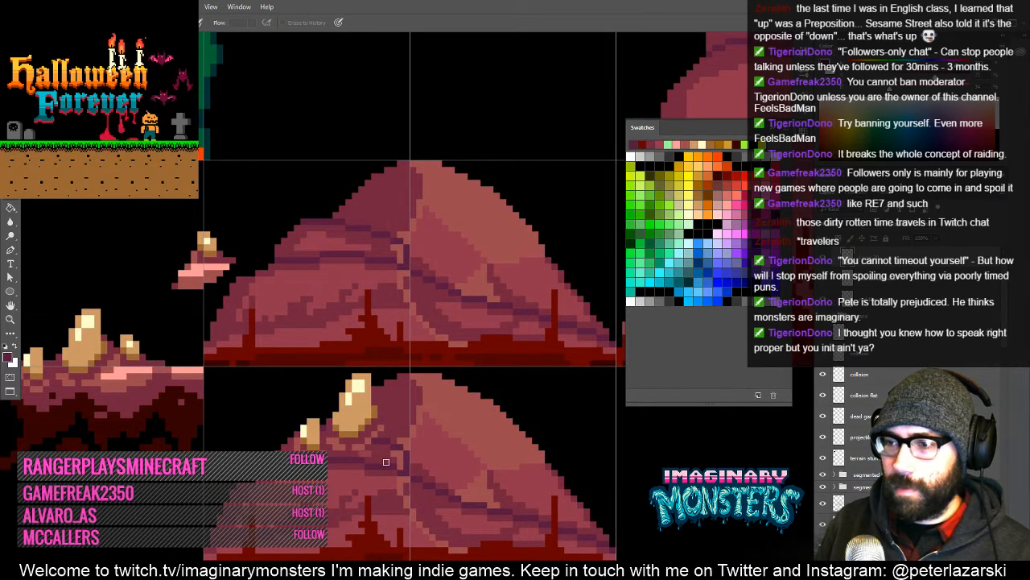
drag(386, 462, 345, 453)
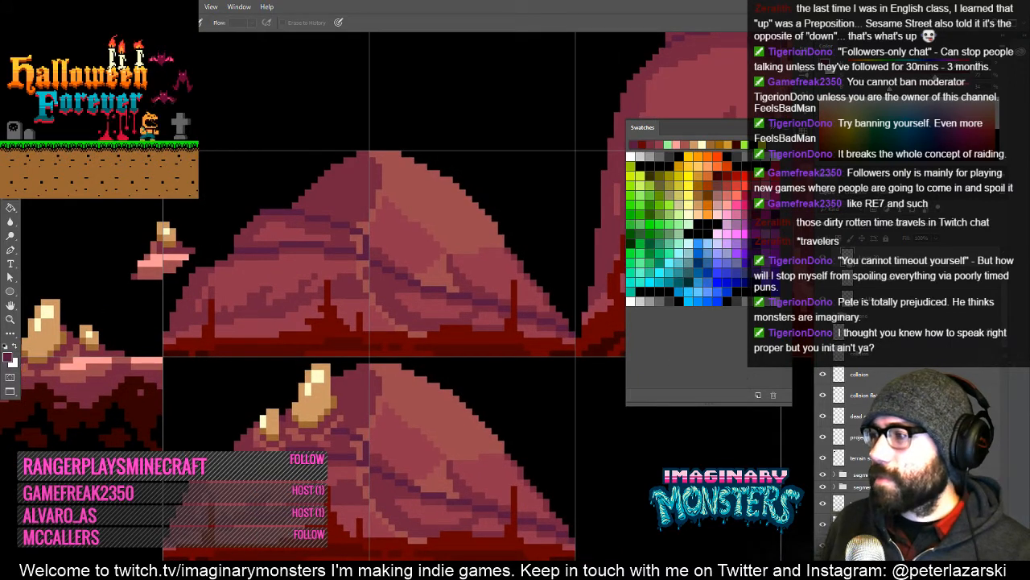
- Pencil flesh shading around the tall spike's base, using colours sampled from the mound copy's central crease
key(b)
scroll(346, 410, up, 1)
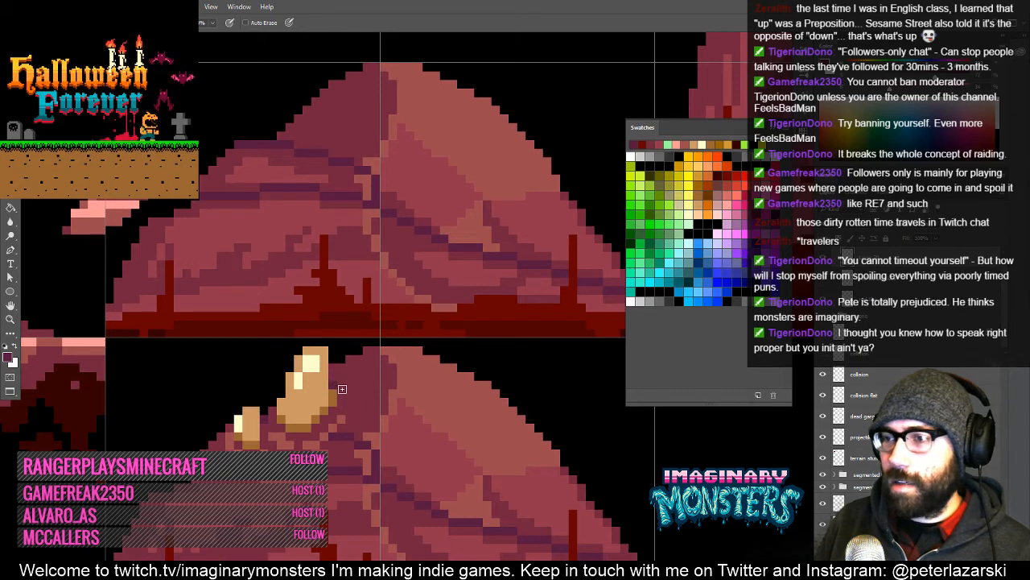
key(e)
click(345, 441)
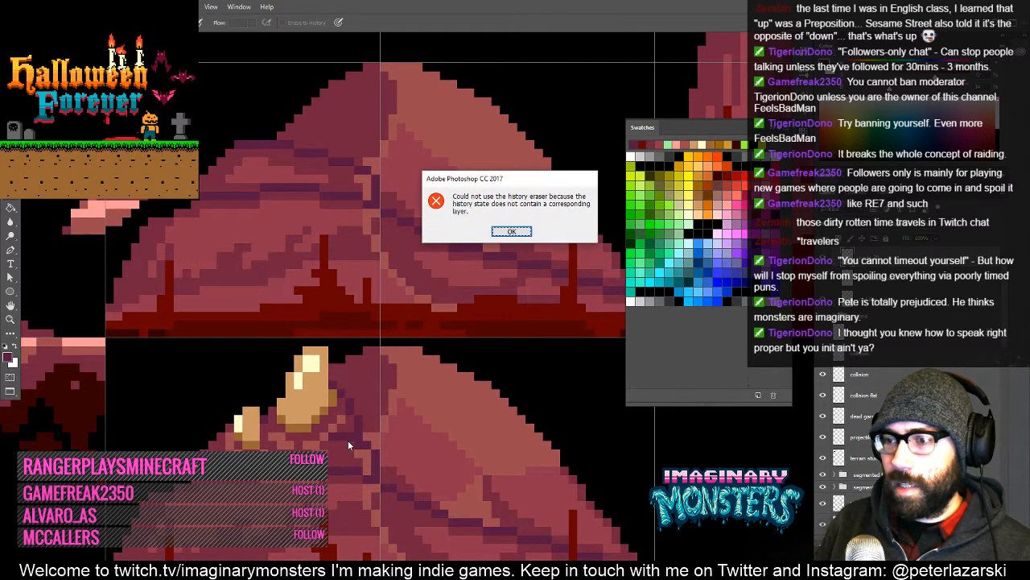
key(Return)
key(b)
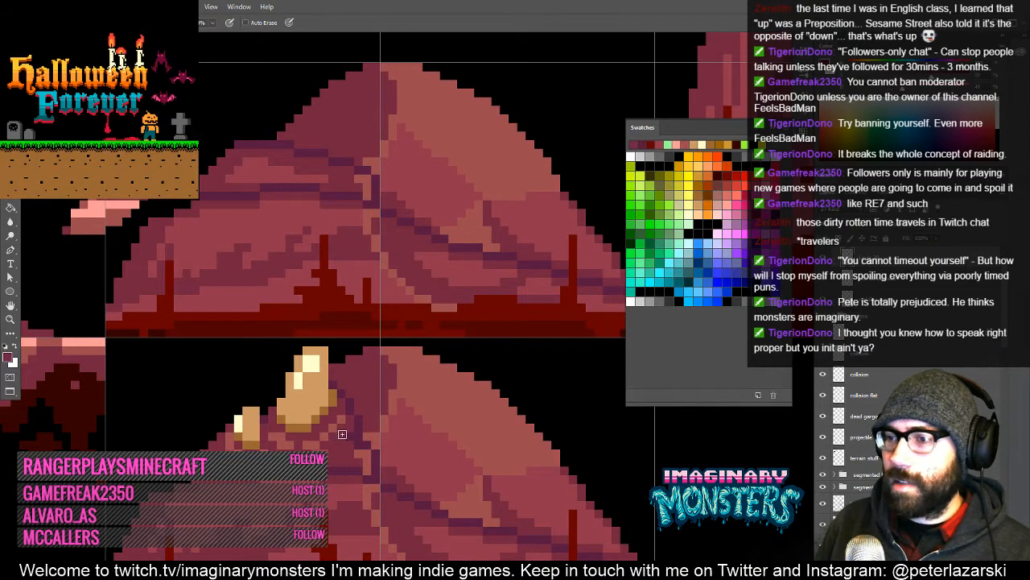
alt+click(367, 461)
click(360, 449)
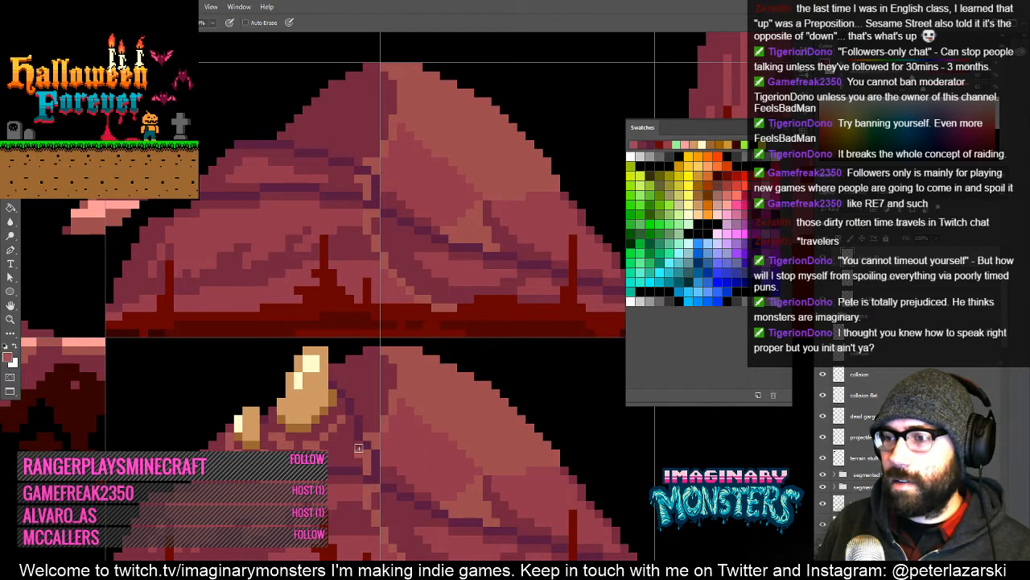
- Lasso the last remaining spike of the duplicated cluster and move it to the mound copy's left slope, below the other two
key(z)
alt+click(400, 434)
alt+click(400, 433)
alt+click(399, 433)
alt+click(400, 433)
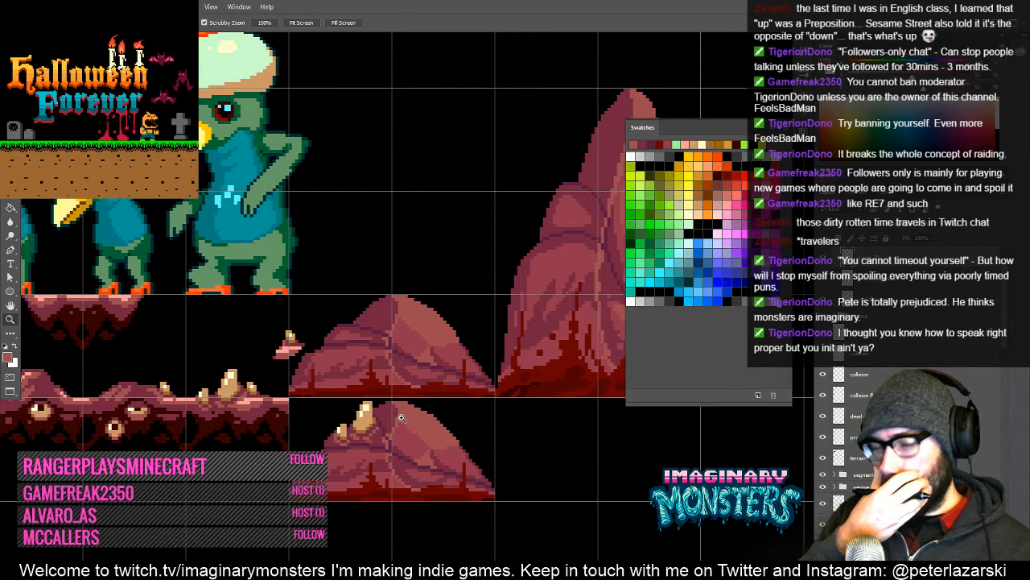
drag(300, 382, 265, 358)
click(301, 316)
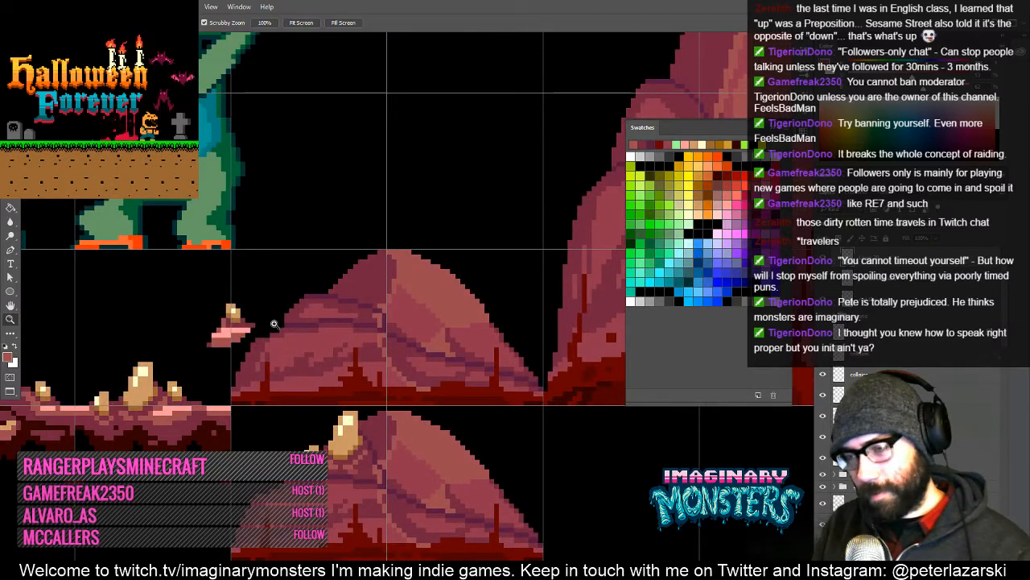
key(l)
mouse_move(184, 314)
mouse_down()
mouse_move(270, 310)
mouse_move(241, 347)
mouse_move(201, 295)
mouse_up()
mouse_move(276, 356)
mouse_down()
mouse_move(179, 329)
mouse_move(194, 302)
mouse_move(441, 471)
mouse_move(388, 434)
mouse_move(428, 427)
mouse_move(166, 438)
mouse_move(154, 452)
mouse_move(291, 435)
mouse_move(340, 407)
mouse_move(376, 427)
mouse_move(371, 449)
mouse_up()
key(v)
key(ctrl+d)
key(ctrl+d)
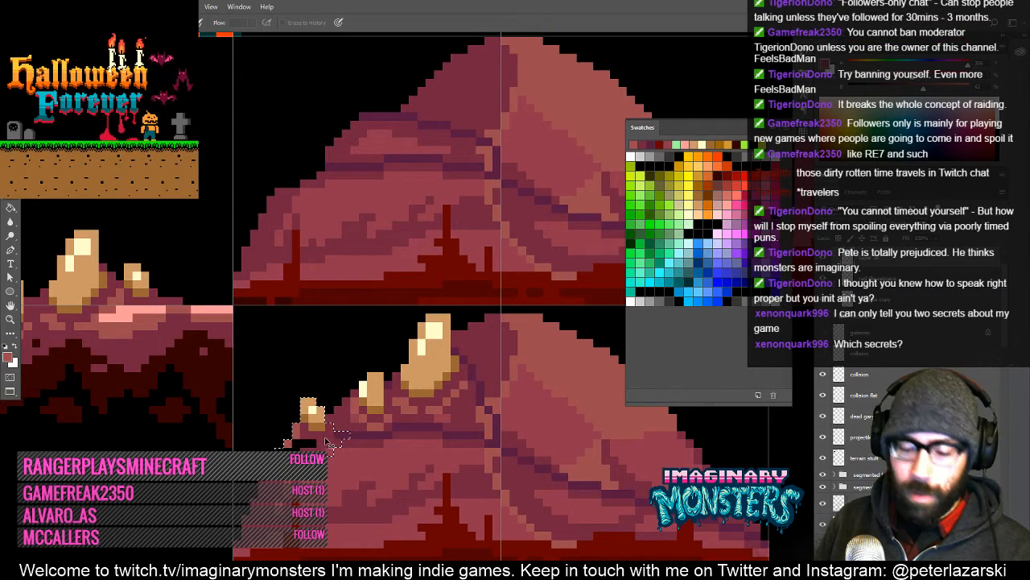
- Blend the lowest spike's base into the mound copy's left slope with the Pencil and sampled flesh colours
key(b)
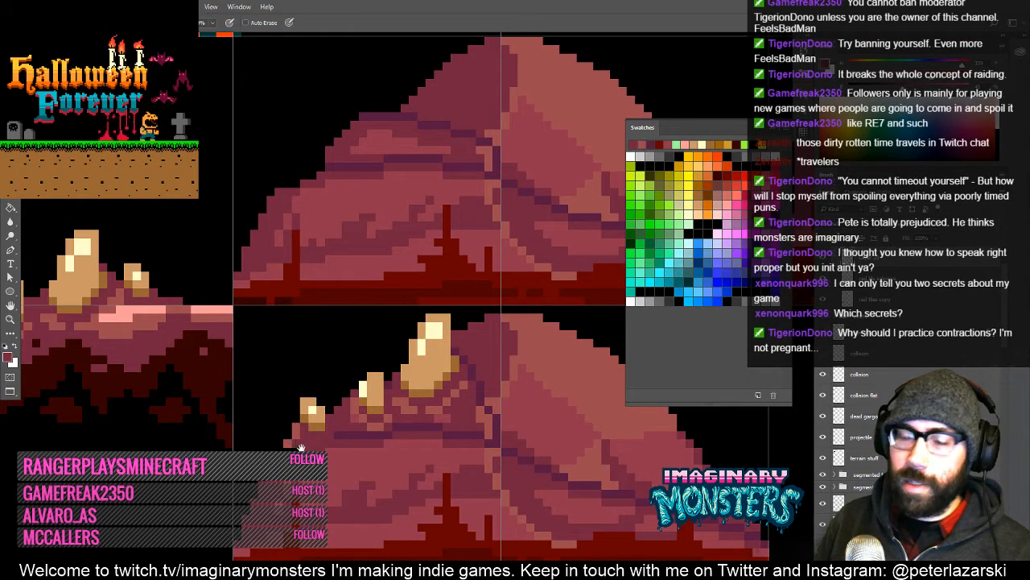
mouse_move(301, 447)
mouse_down()
mouse_move(338, 434)
mouse_move(317, 444)
mouse_up()
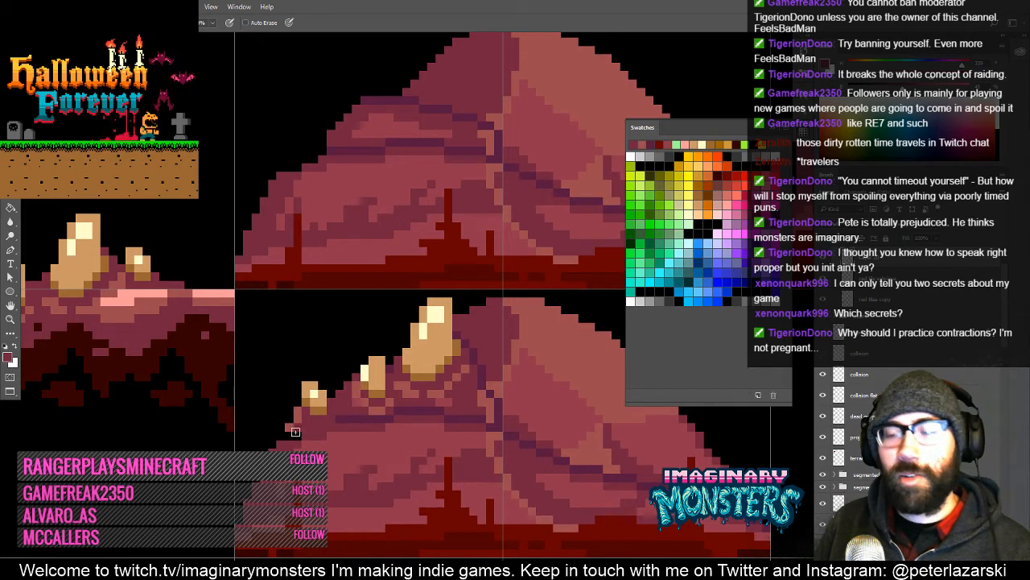
drag(295, 449, 272, 449)
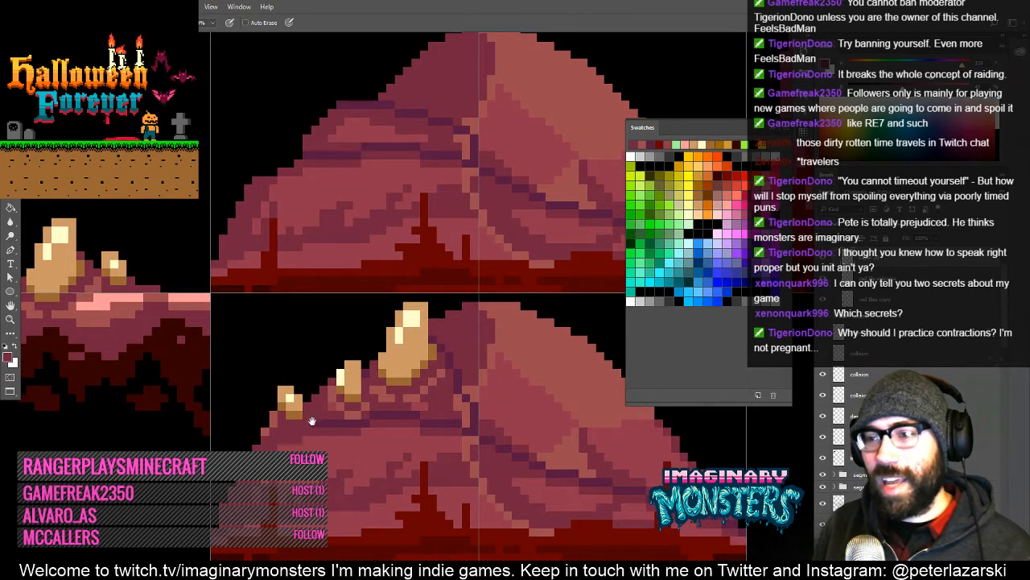
drag(312, 421, 329, 430)
alt+click(339, 431)
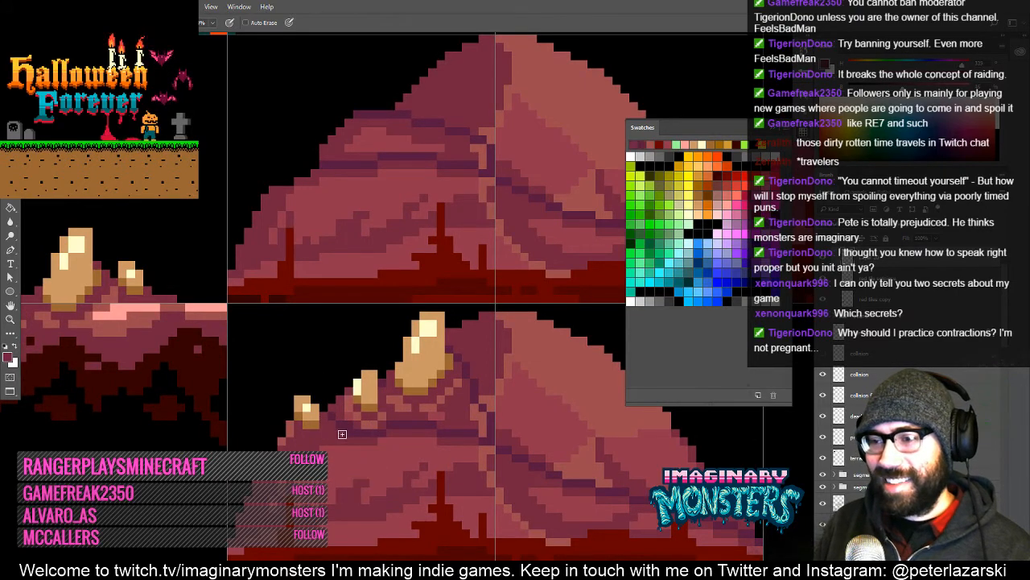
mouse_move(363, 456)
mouse_down()
mouse_move(347, 452)
mouse_move(352, 467)
mouse_up()
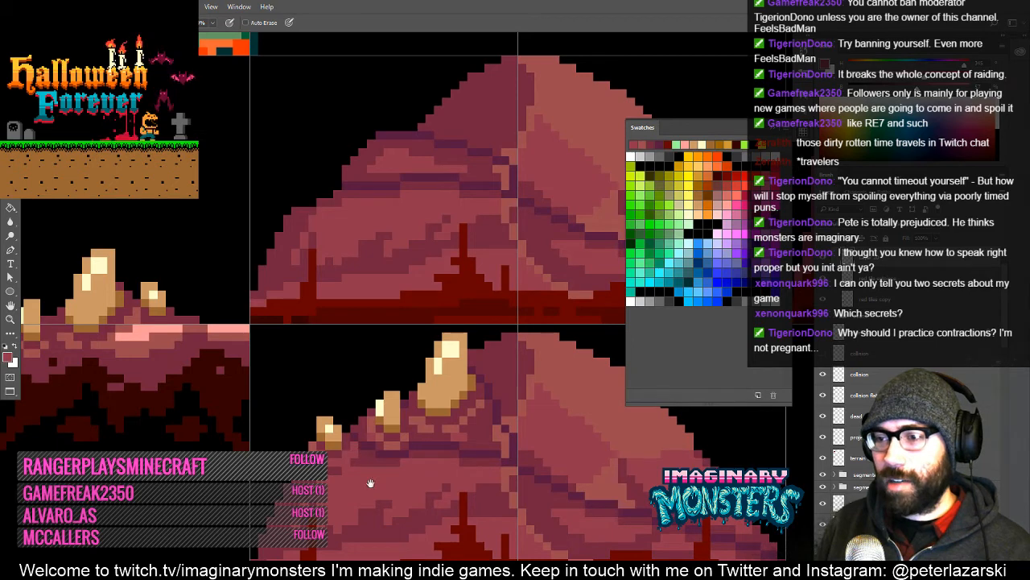
drag(370, 483, 382, 483)
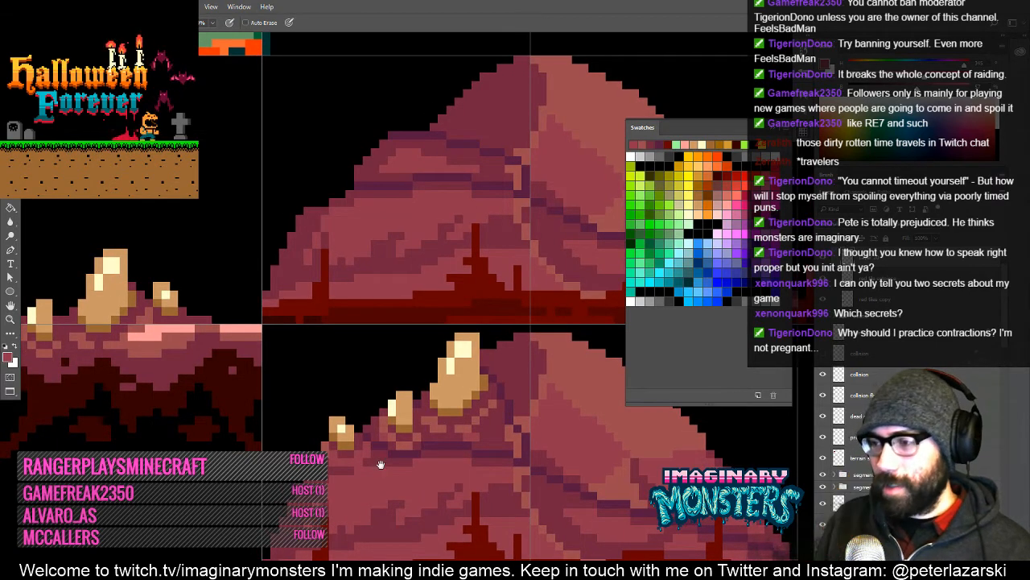
- Check the bone spikes on the mound copy by briefly hiding the mound layer and viewing the mound among the neighbouring tiles
drag(441, 427, 394, 426)
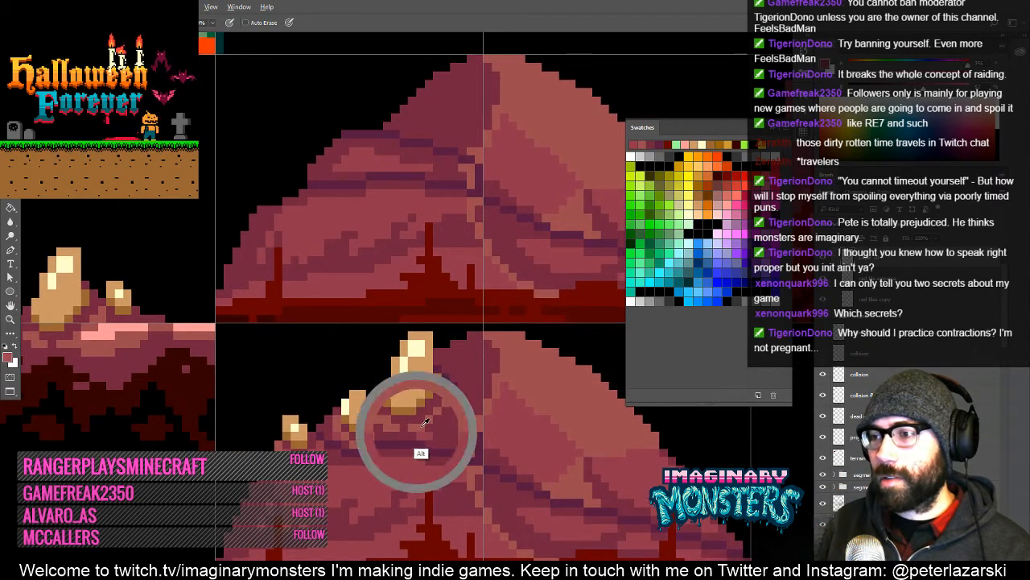
drag(493, 402, 452, 395)
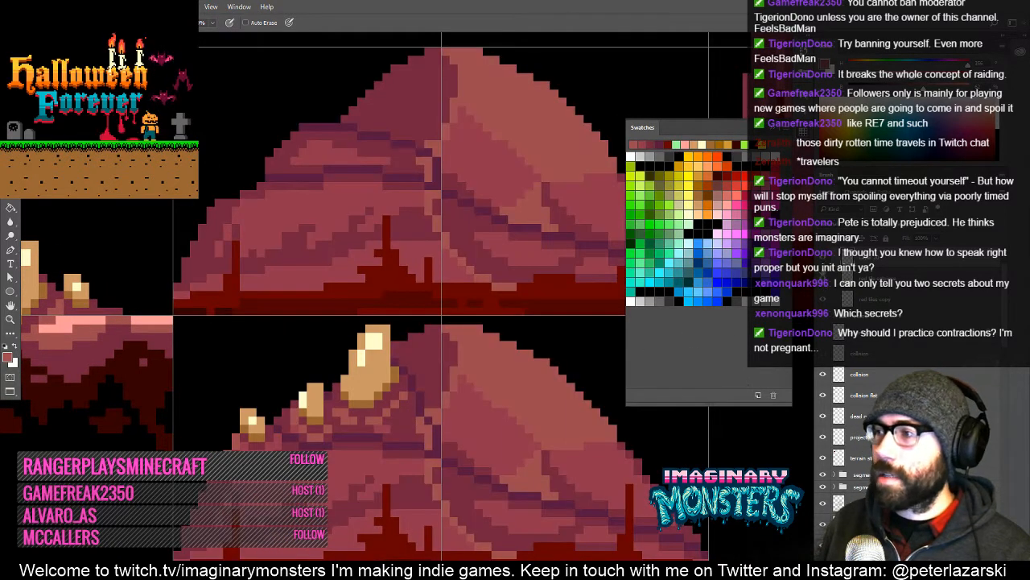
click(823, 259)
click(823, 259)
click(822, 278)
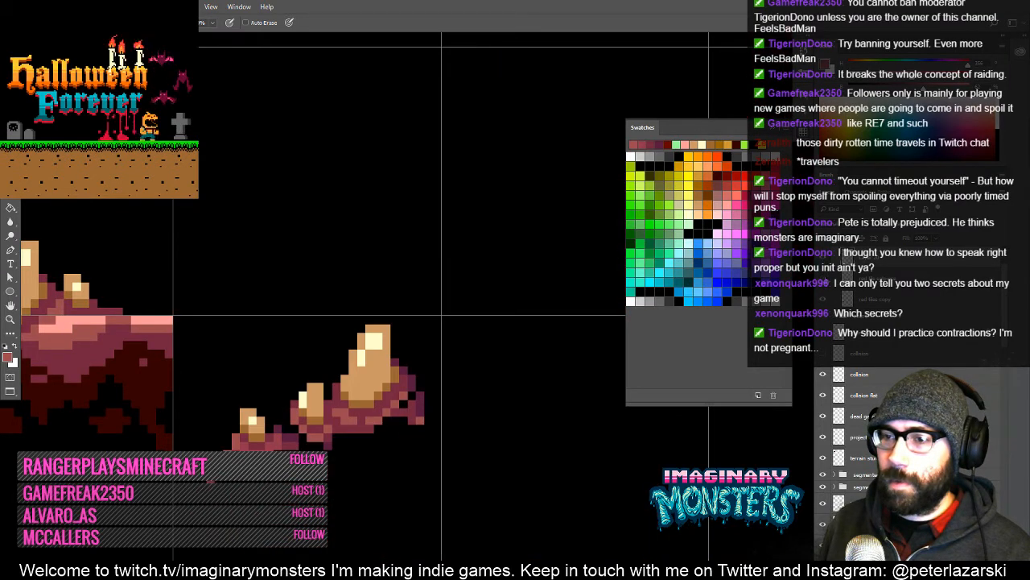
click(822, 277)
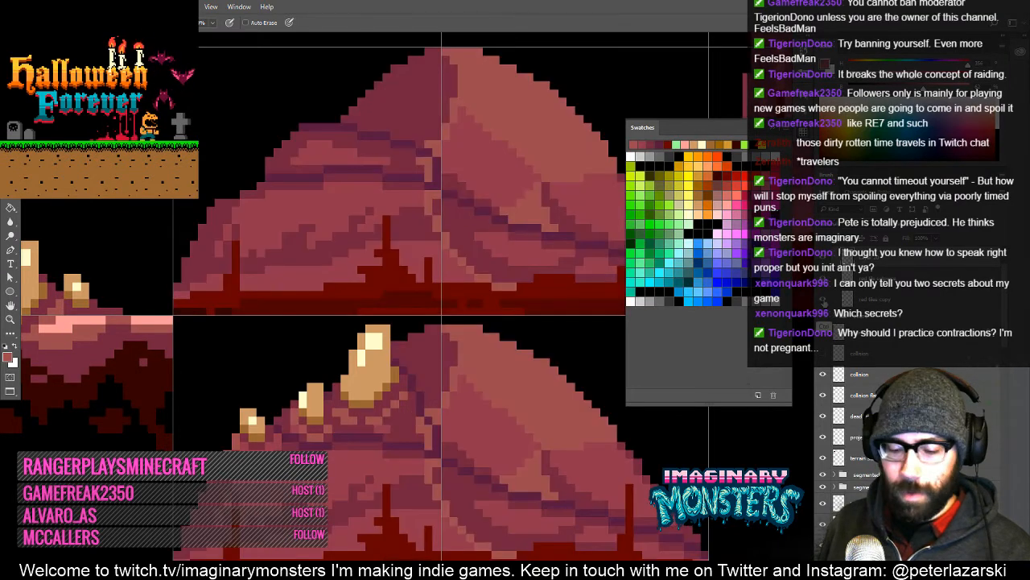
key(z)
alt+click(450, 414)
alt+click(450, 414)
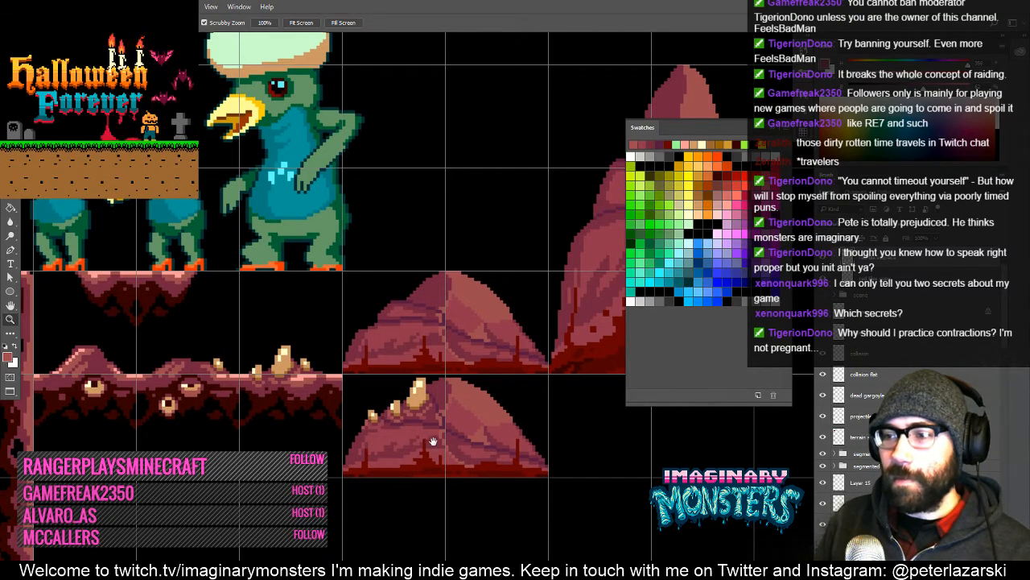
- Lasso the half-closed eye under the ground strip's low bump and duplicate it onto a new layer
drag(433, 441, 458, 406)
click(439, 409)
mouse_move(404, 433)
mouse_down()
mouse_move(411, 422)
mouse_move(425, 441)
mouse_up()
key(l)
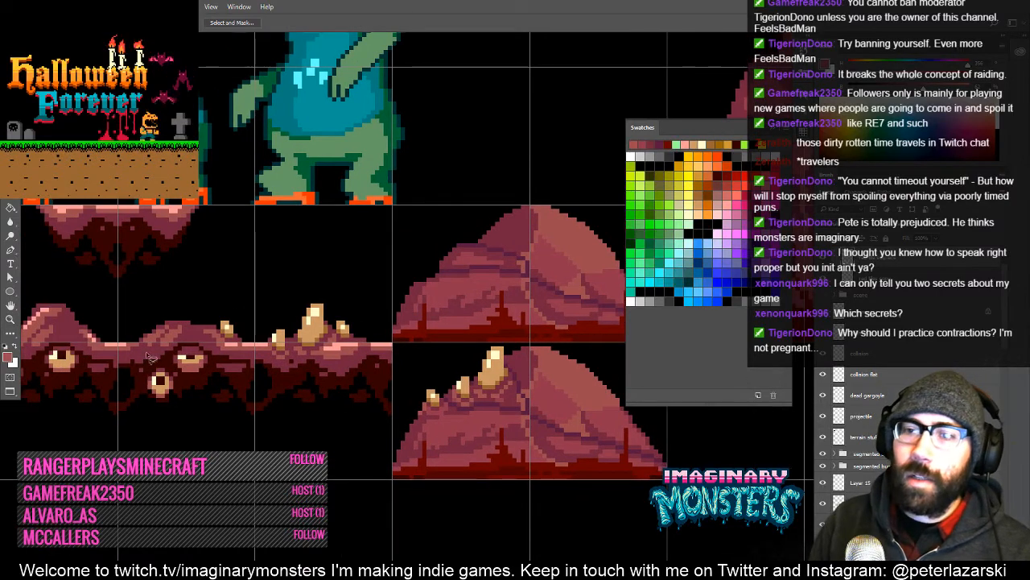
drag(129, 359, 181, 360)
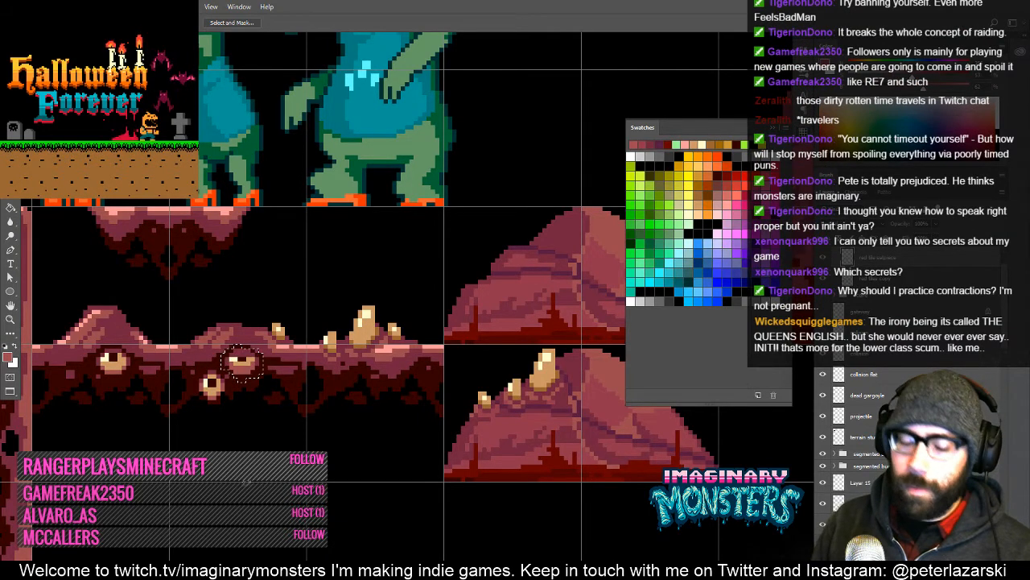
key(ctrl+j)
- Move the duplicated eye onto the lower right slope of the spiked mound copy
key(v)
drag(254, 361, 434, 432)
drag(485, 389, 302, 392)
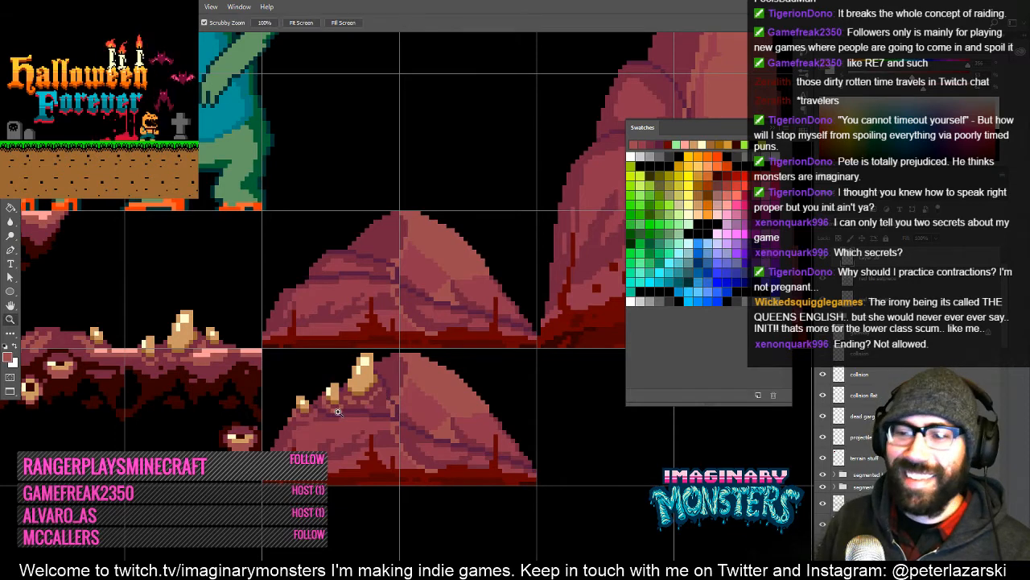
scroll(277, 429, up, 2)
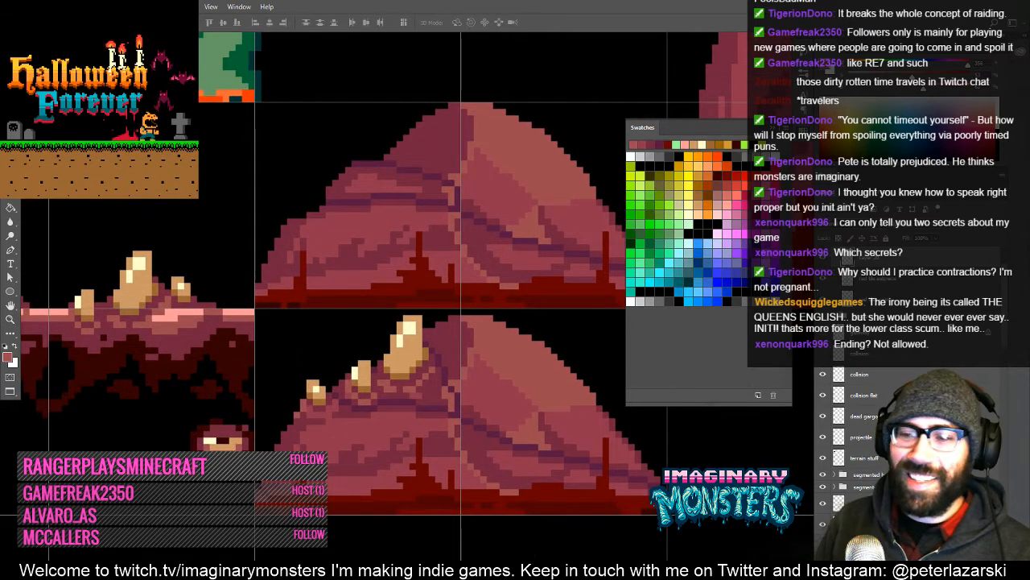
drag(230, 443, 413, 411)
- Erase the dark outline surrounding the duplicated eye on the mound copy
key(z)
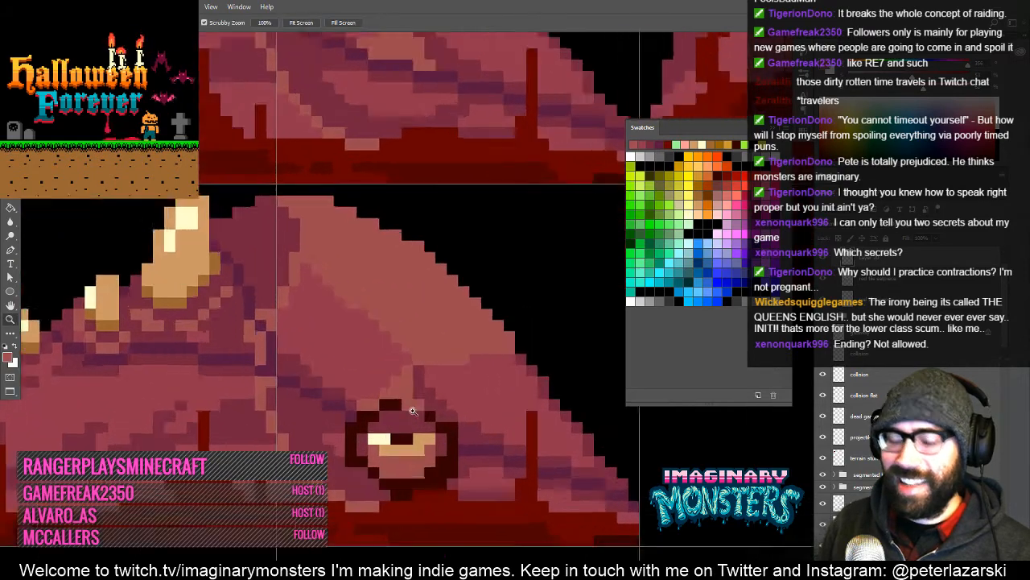
alt+click(416, 408)
key(e)
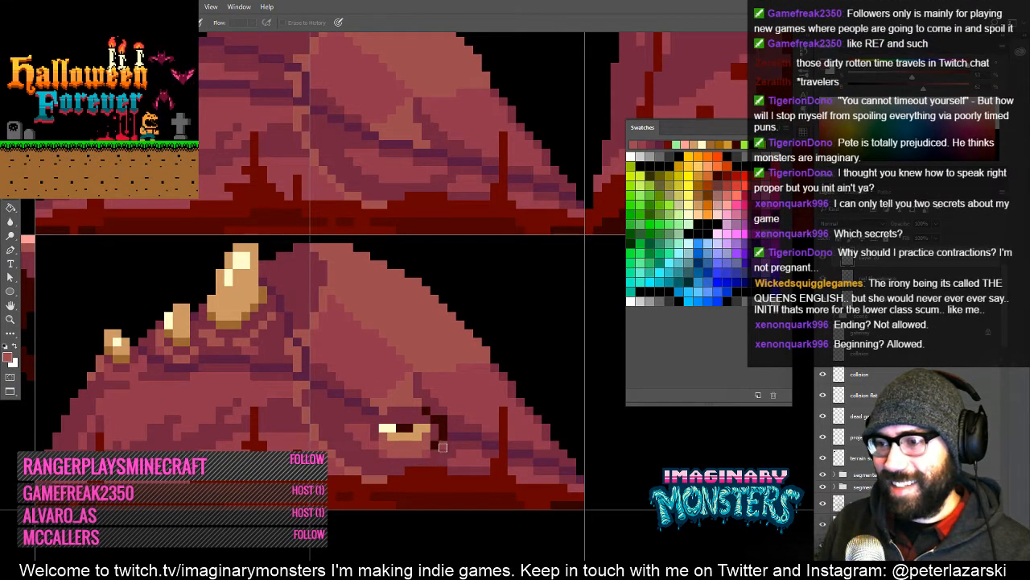
click(428, 412)
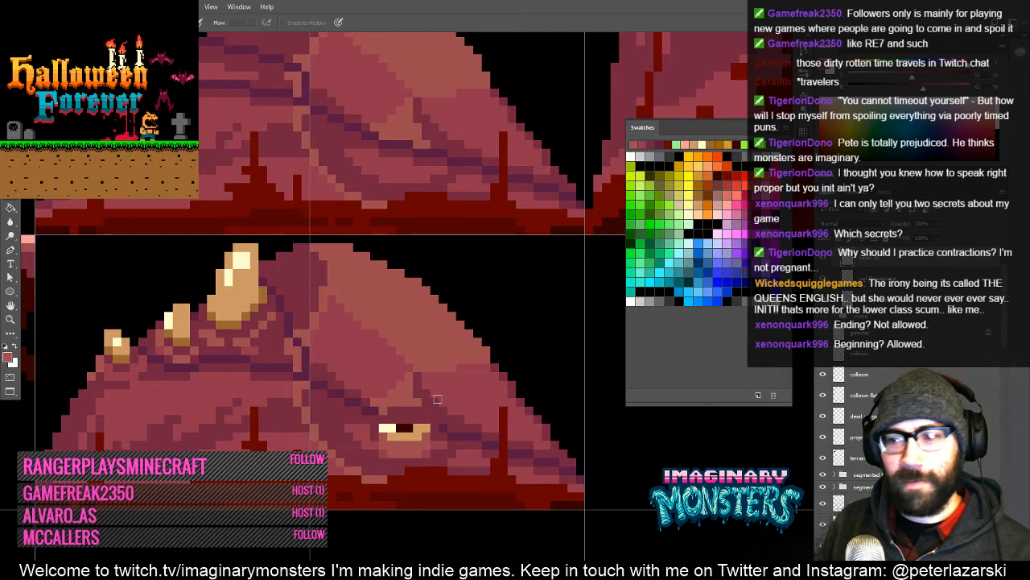
- Touch up the skin around the small eye on the lower mound with a sampled maroon
drag(436, 396, 424, 420)
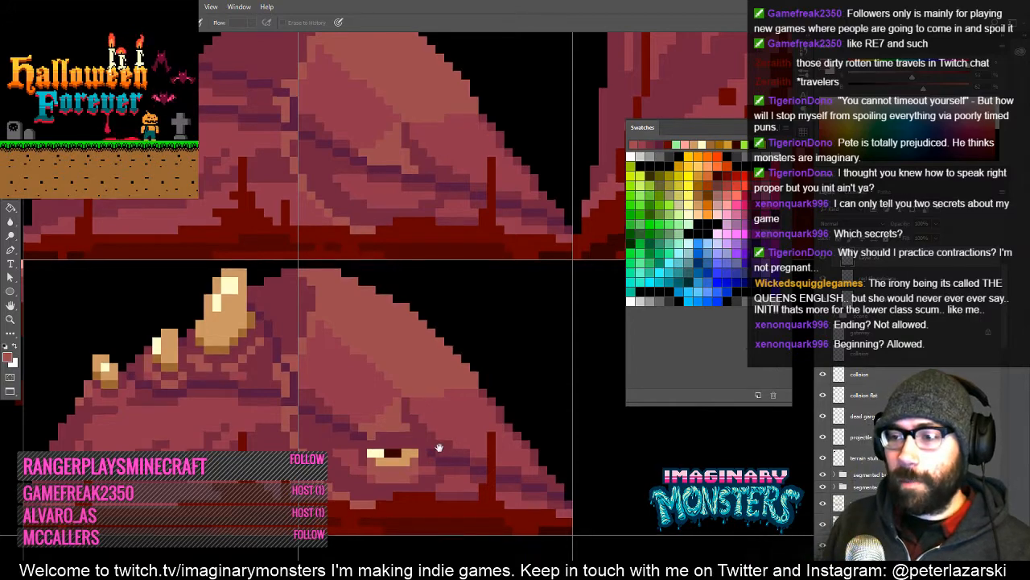
drag(441, 445, 421, 428)
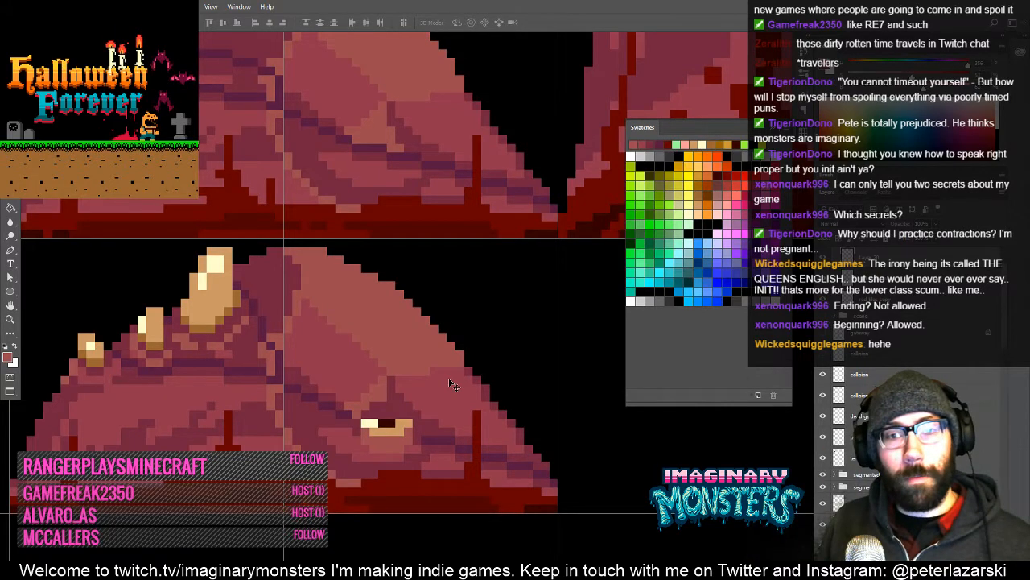
mouse_move(372, 435)
mouse_down()
mouse_move(368, 390)
mouse_move(313, 387)
mouse_move(323, 394)
mouse_up()
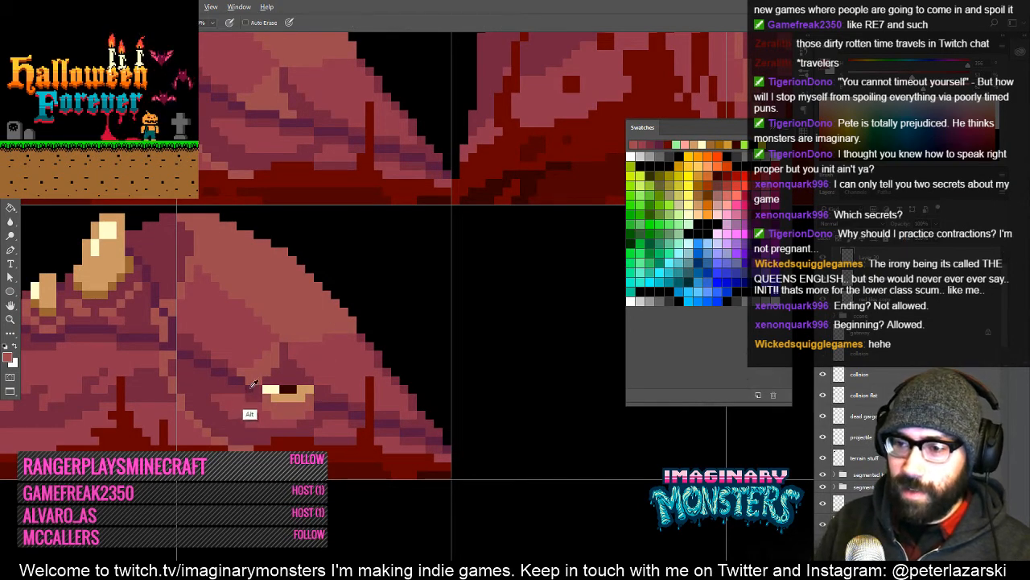
drag(371, 429, 353, 448)
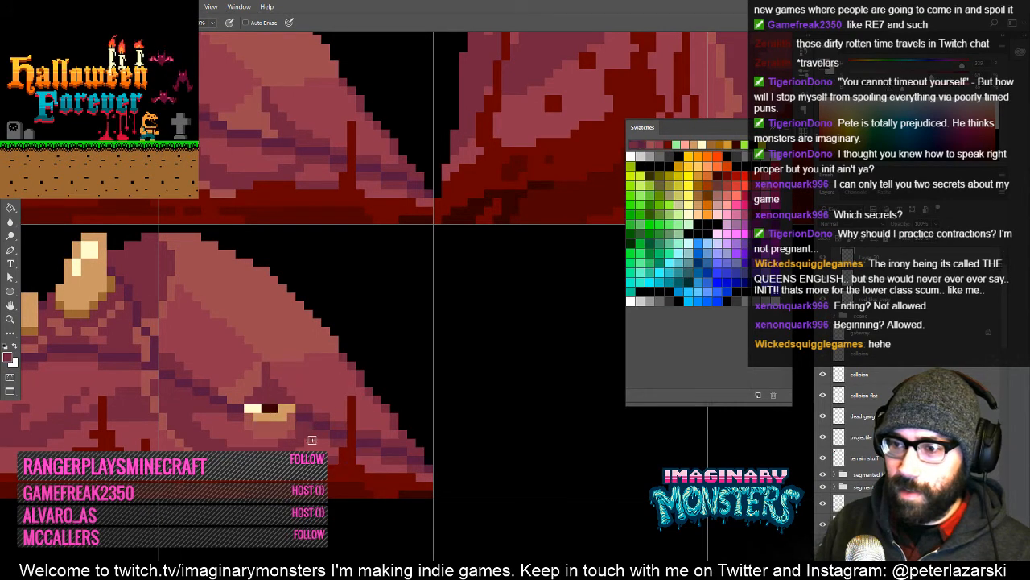
alt+click(295, 431)
drag(295, 431, 382, 465)
drag(407, 423, 337, 429)
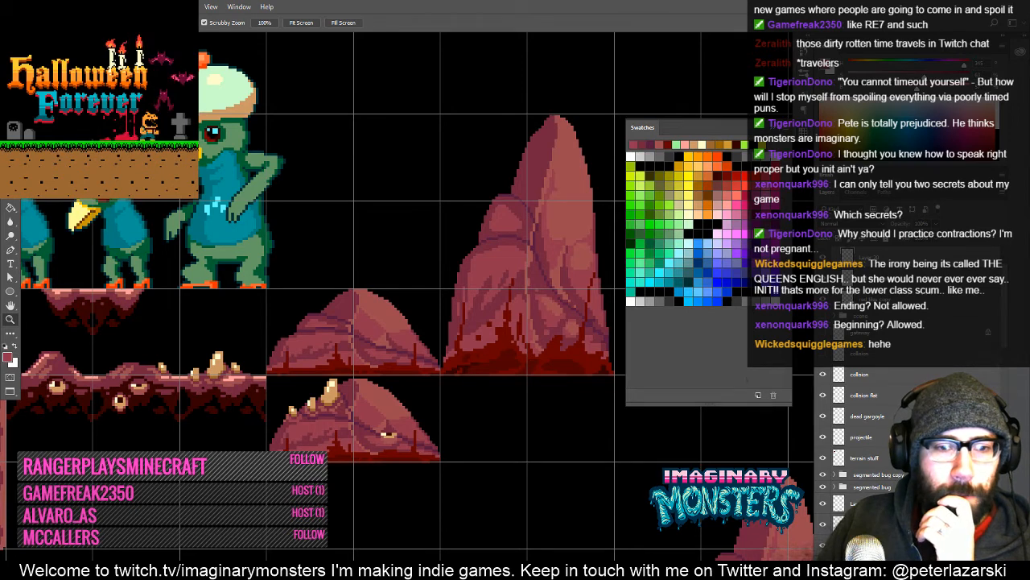
- Lasso the small eye, duplicate it into the empty area beside the lower mound, and enlarge the copy
key(b)
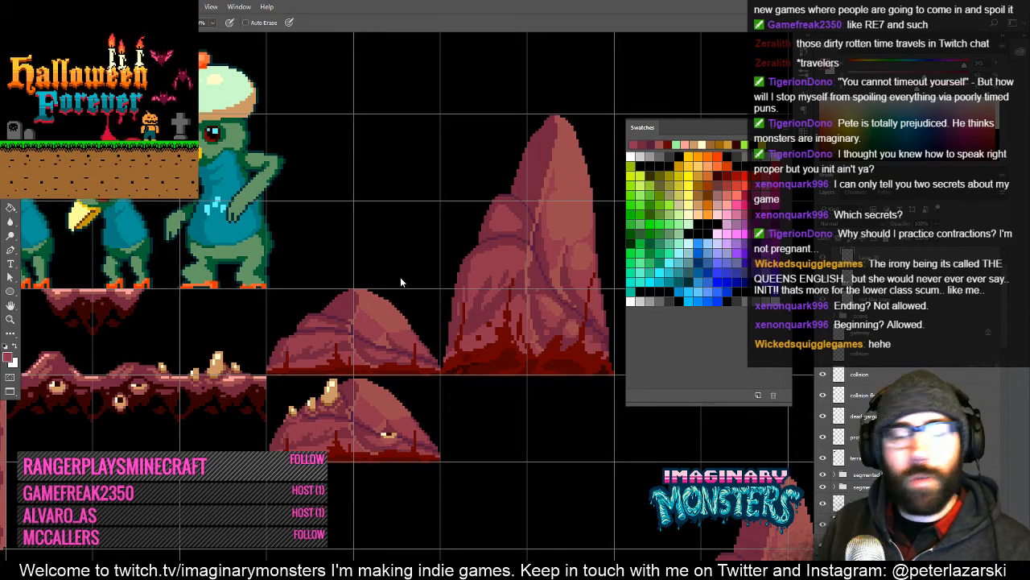
key(z)
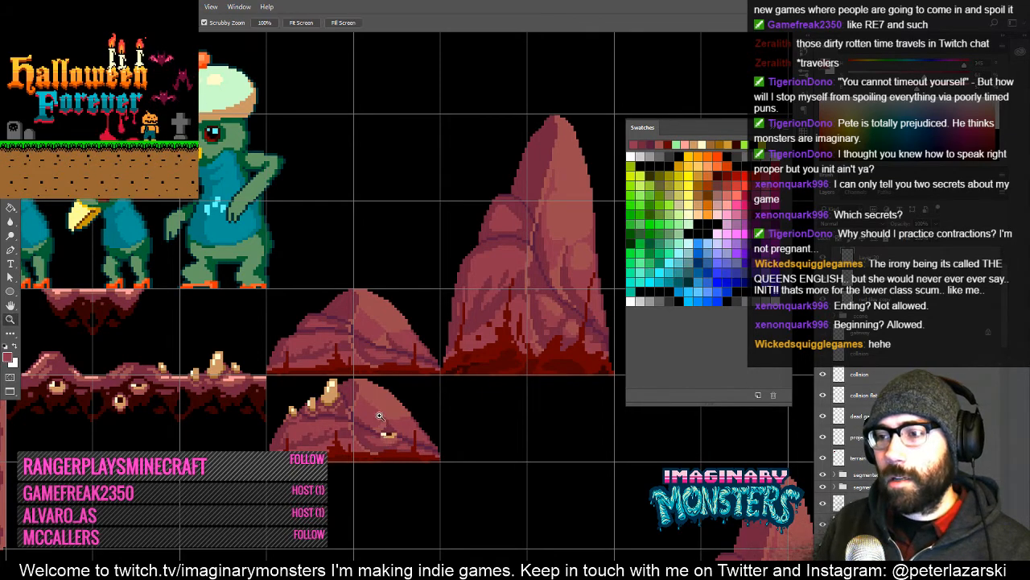
drag(397, 424, 406, 434)
click(400, 429)
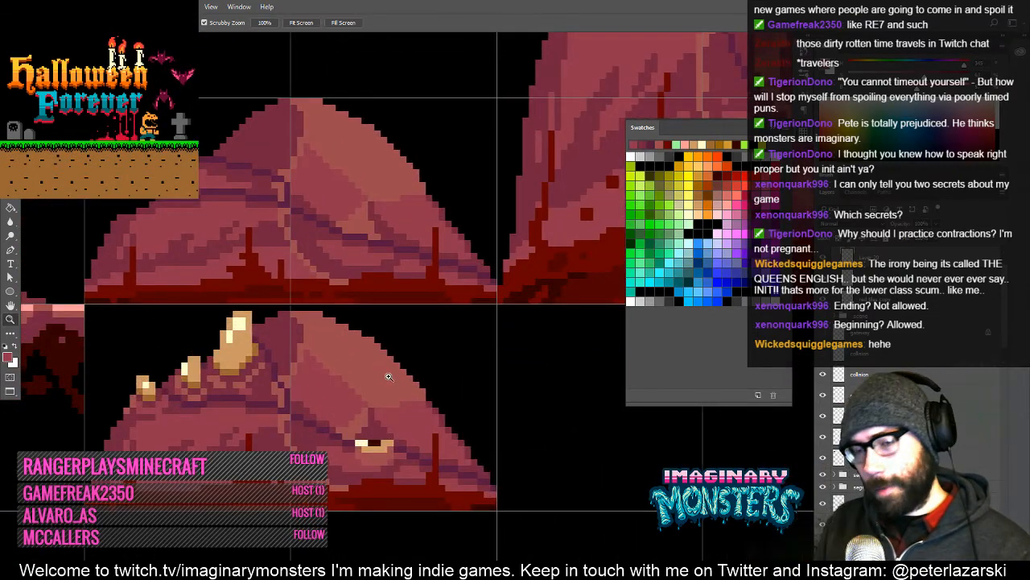
key(l)
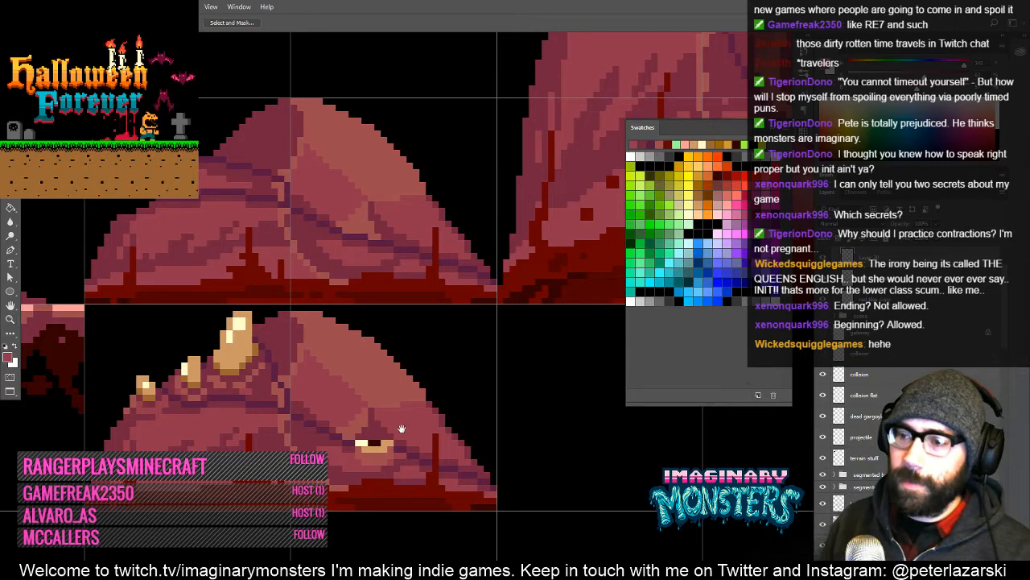
mouse_move(402, 429)
mouse_down()
mouse_move(356, 402)
mouse_move(408, 412)
mouse_move(363, 388)
mouse_move(352, 395)
mouse_up()
key(ctrl+z)
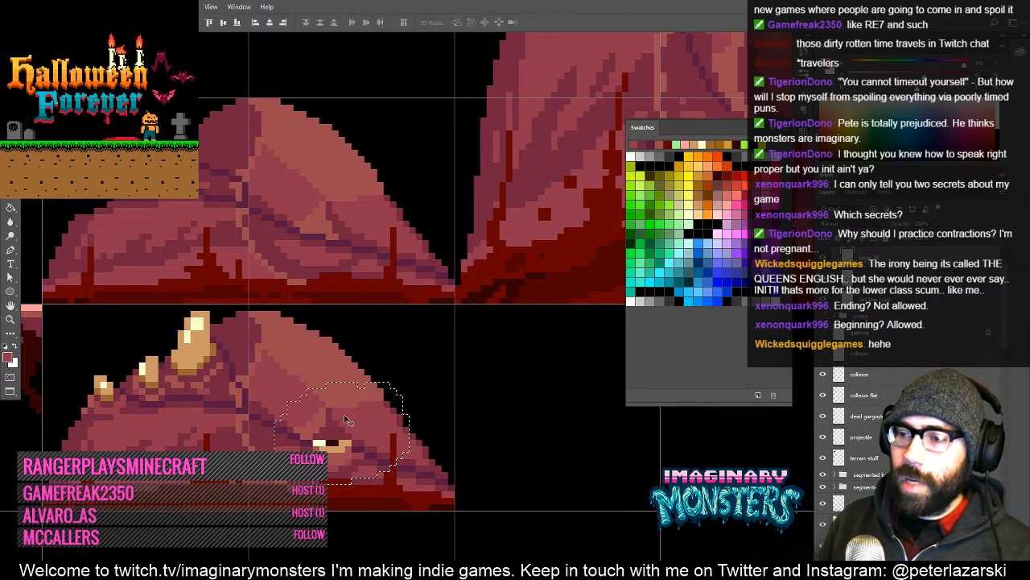
mouse_move(338, 442)
mouse_down()
mouse_move(299, 377)
mouse_move(364, 333)
mouse_move(394, 348)
mouse_move(522, 360)
mouse_up()
key(ctrl+t)
key(Return)
key(ctrl+d)
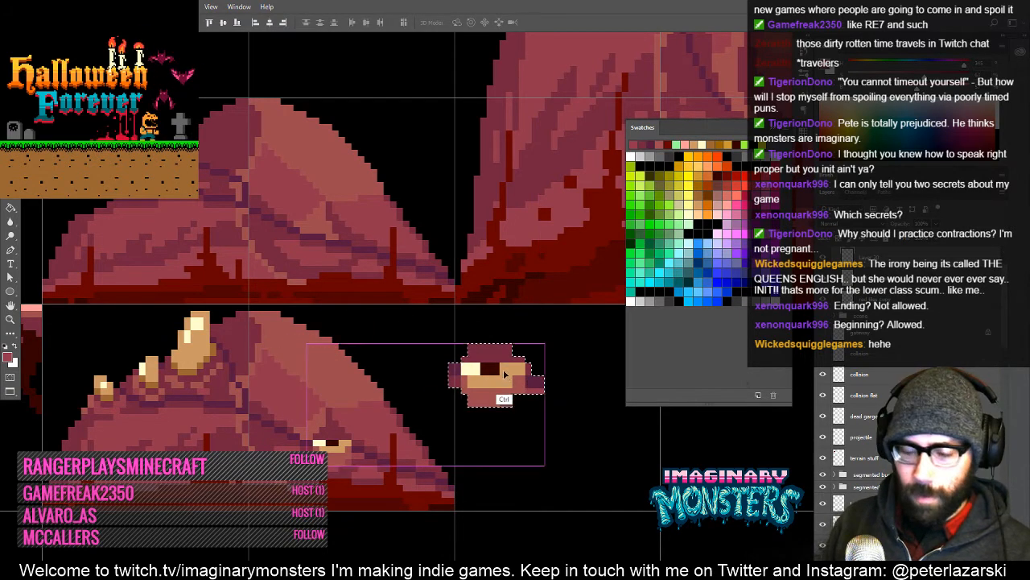
- Fill in the outer end of the enlarged eye with the tan sampled from it
key(z)
click(488, 387)
key(b)
mouse_move(466, 382)
mouse_down()
mouse_move(404, 413)
mouse_move(410, 440)
mouse_move(370, 399)
mouse_up()
alt+click(405, 410)
click(393, 407)
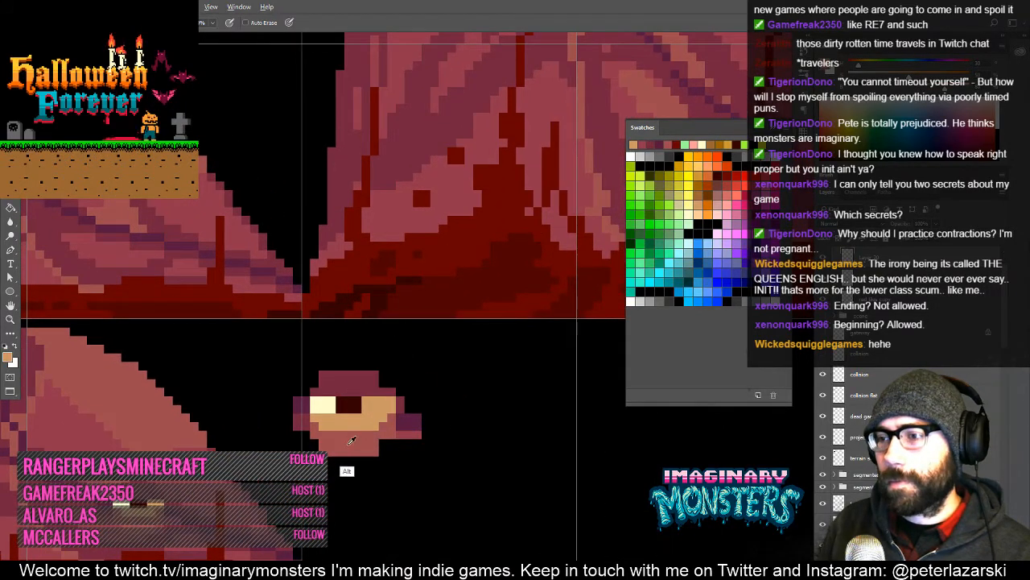
- Erase the stray skin pixels around the enlarged eye and round off its upper lid
key(e)
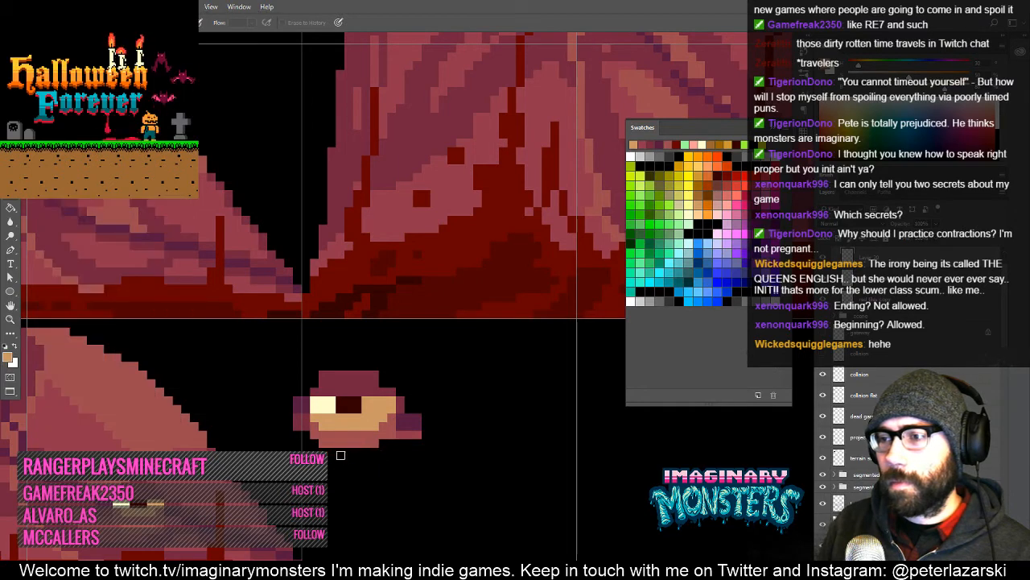
mouse_move(421, 436)
mouse_down()
mouse_move(392, 439)
mouse_move(410, 417)
mouse_up()
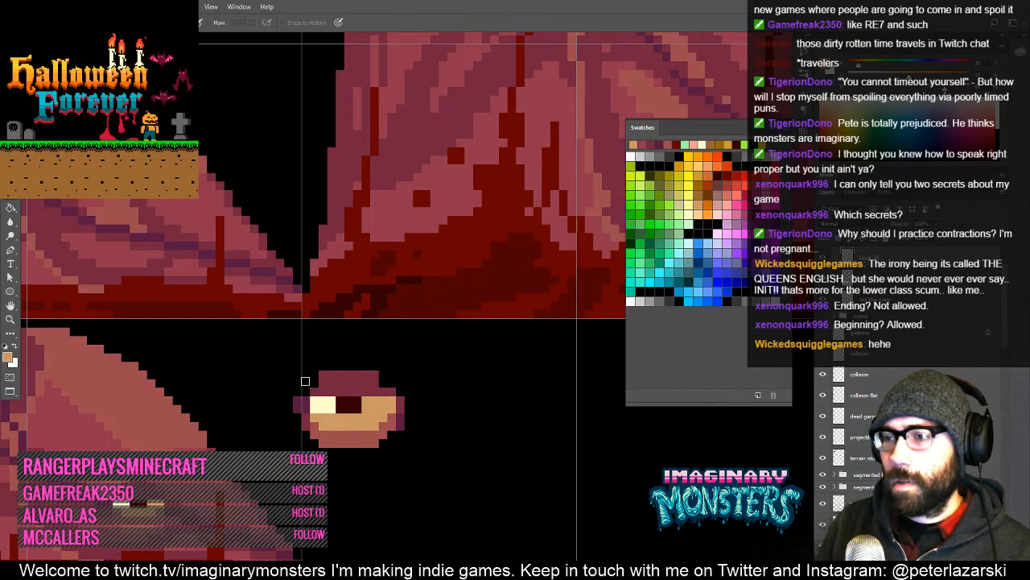
key(b)
alt+click(326, 384)
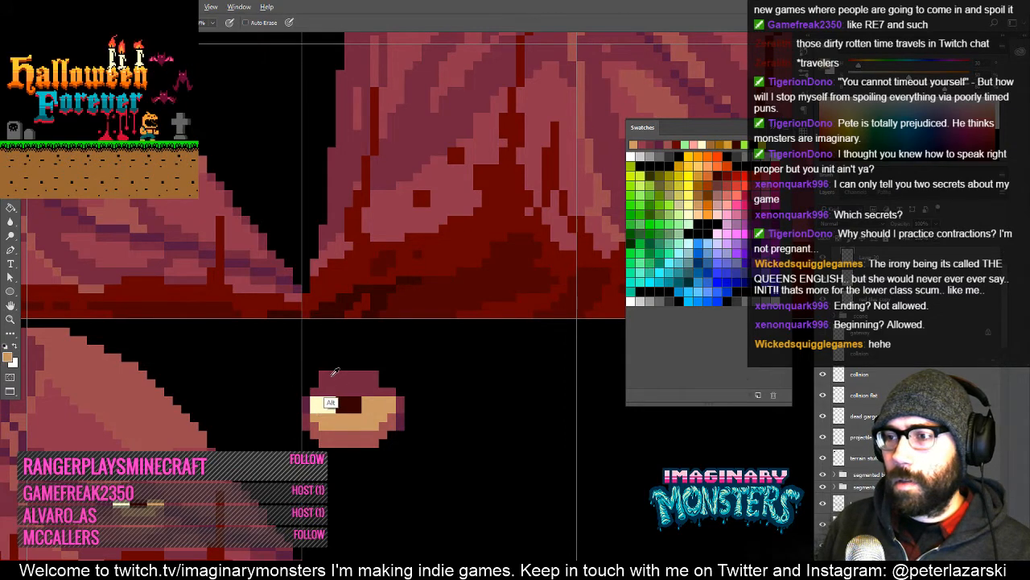
key(e)
key(b)
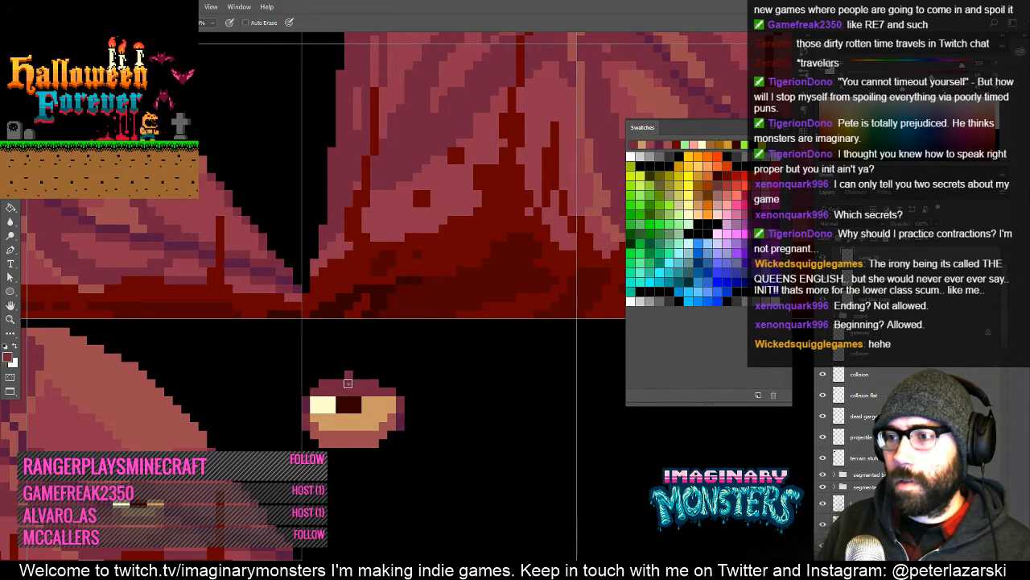
- Round the corners of the enlarged eye and narrow its white highlight with sampled tan
mouse_move(428, 405)
mouse_down()
mouse_move(442, 429)
mouse_move(453, 407)
mouse_move(434, 406)
mouse_up()
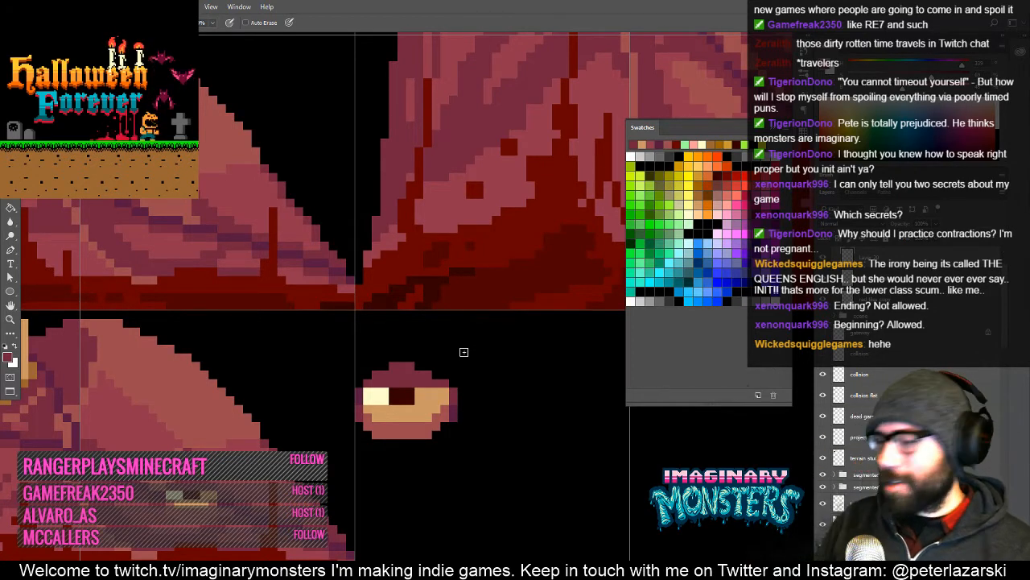
drag(403, 331, 445, 321)
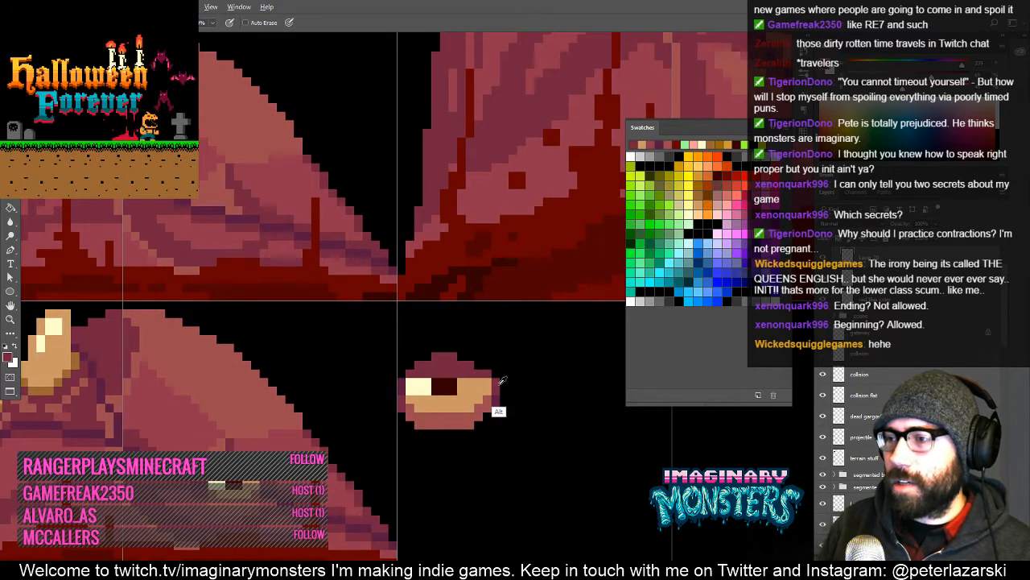
drag(479, 365, 513, 360)
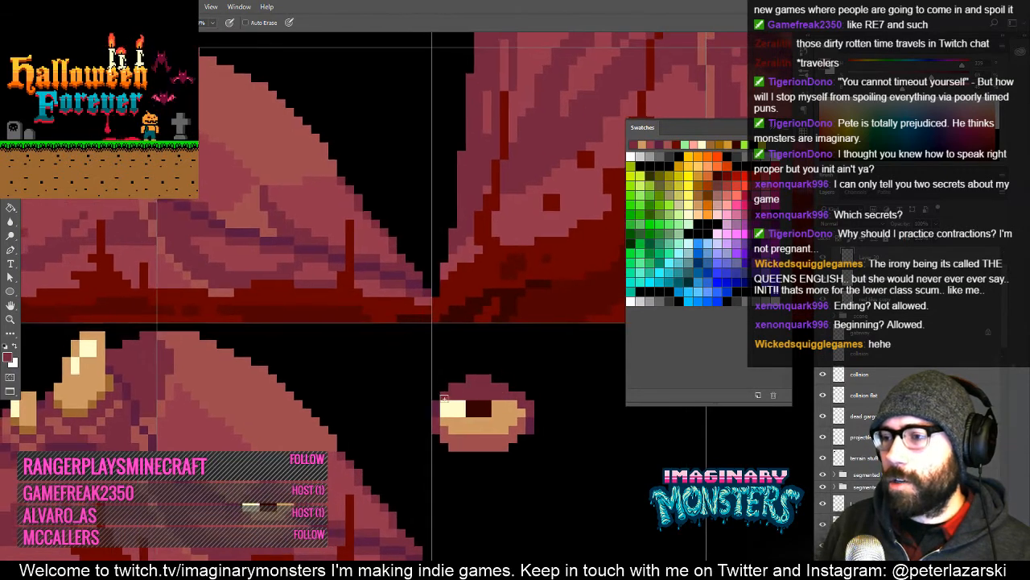
alt+click(450, 419)
drag(446, 415, 446, 403)
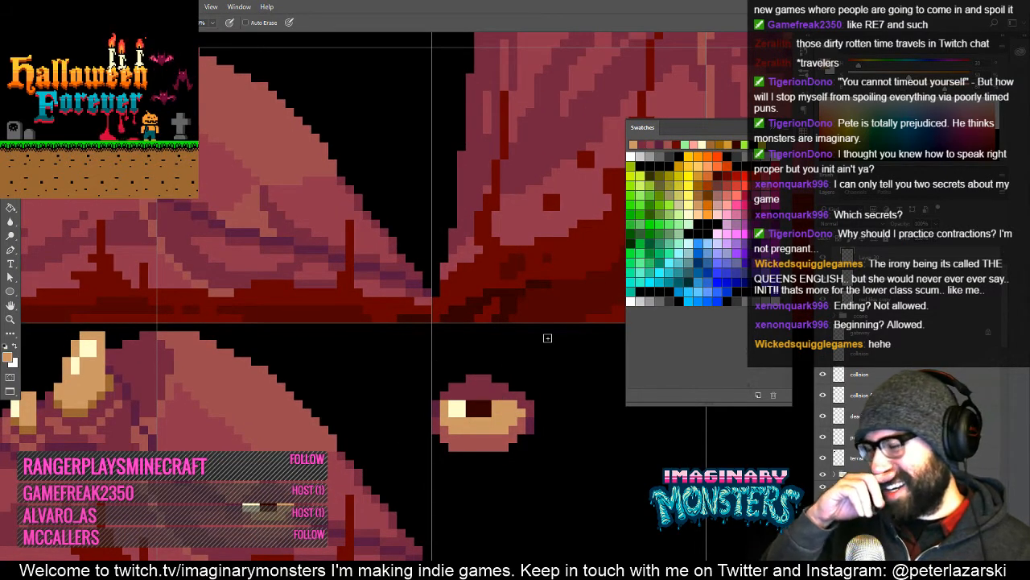
- Select the enlarged eye with the marquee and move it onto the lower mound above the small eye
key(m)
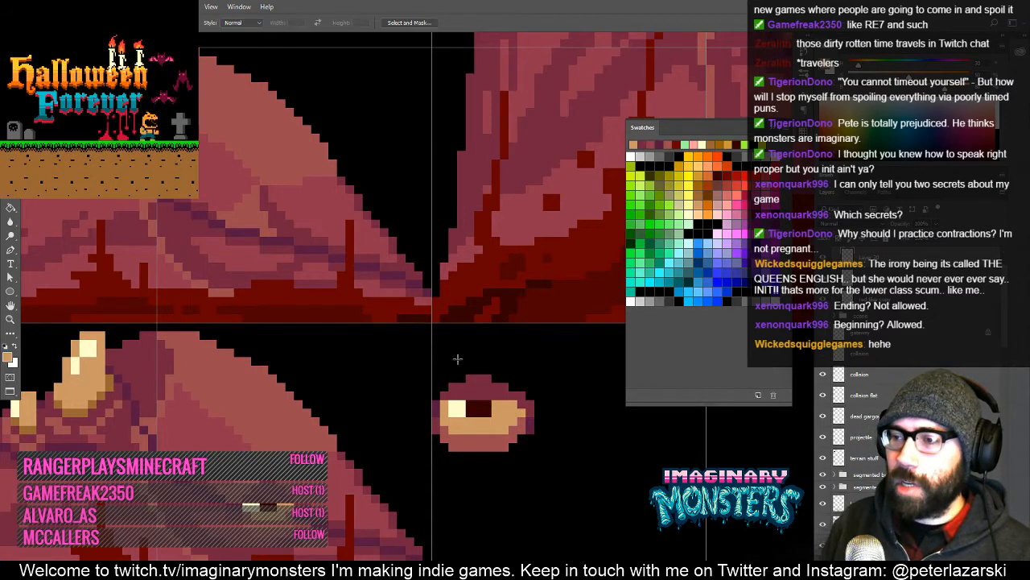
drag(443, 355, 467, 336)
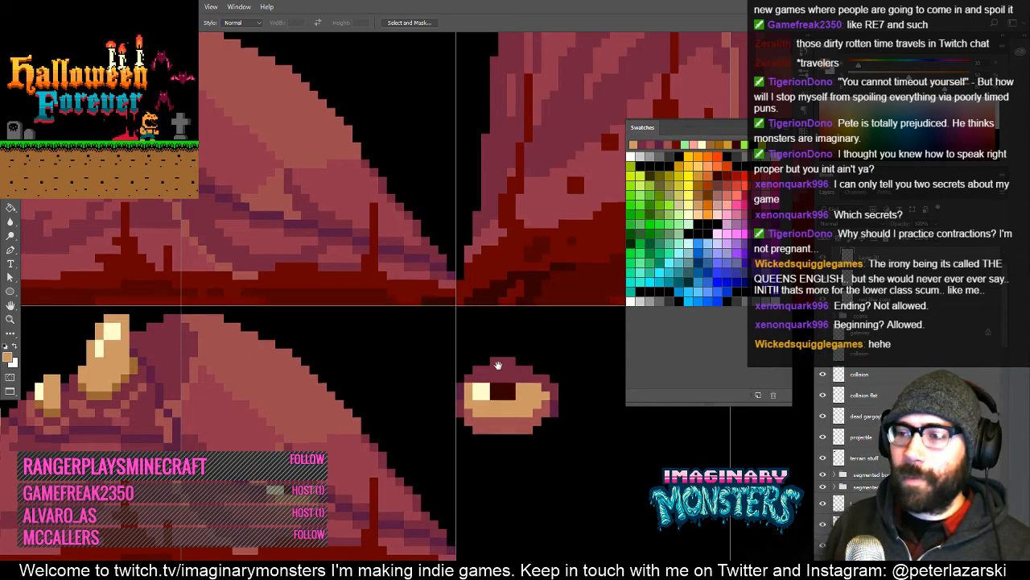
mouse_move(451, 318)
mouse_down()
mouse_move(419, 304)
mouse_move(561, 436)
mouse_up()
drag(514, 396, 298, 402)
key(v)
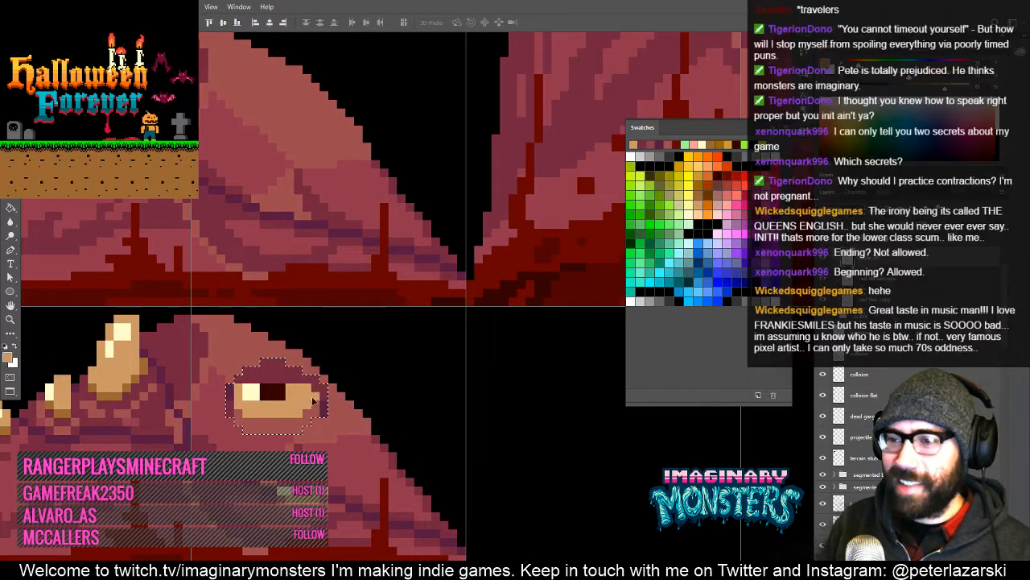
drag(367, 398, 466, 378)
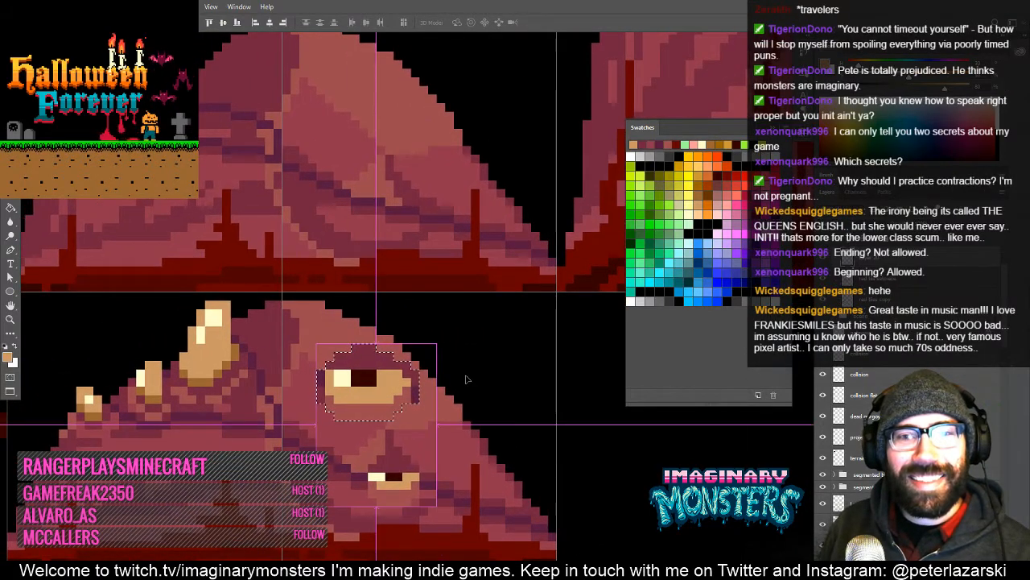
key(ctrl+d)
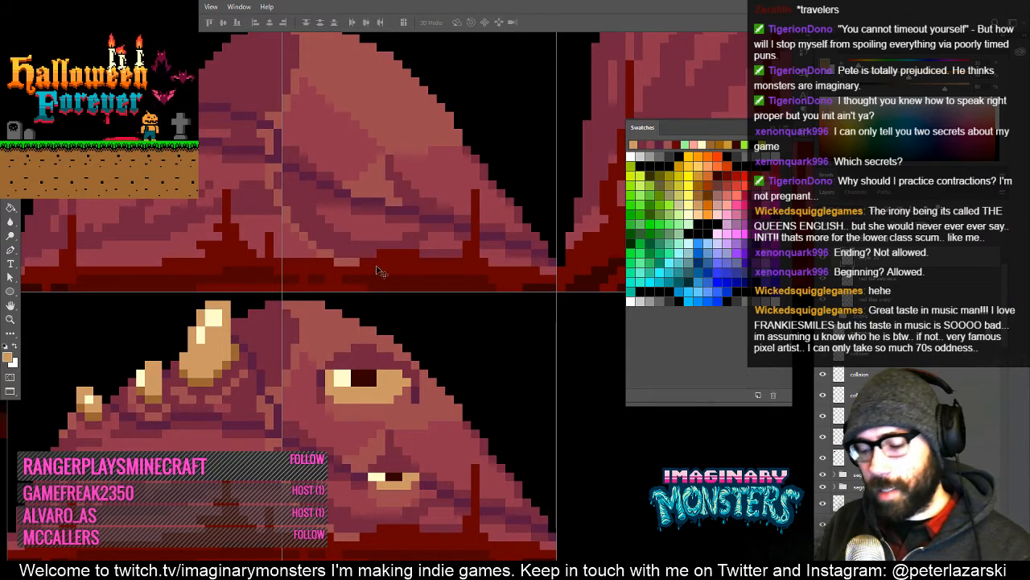
- Lasso most of the large eye, leaving out its inner edge, and shift that part outward to widen the eye
key(l)
mouse_move(406, 324)
mouse_down()
mouse_move(342, 335)
mouse_move(334, 375)
mouse_move(353, 432)
mouse_move(457, 420)
mouse_move(483, 342)
mouse_up()
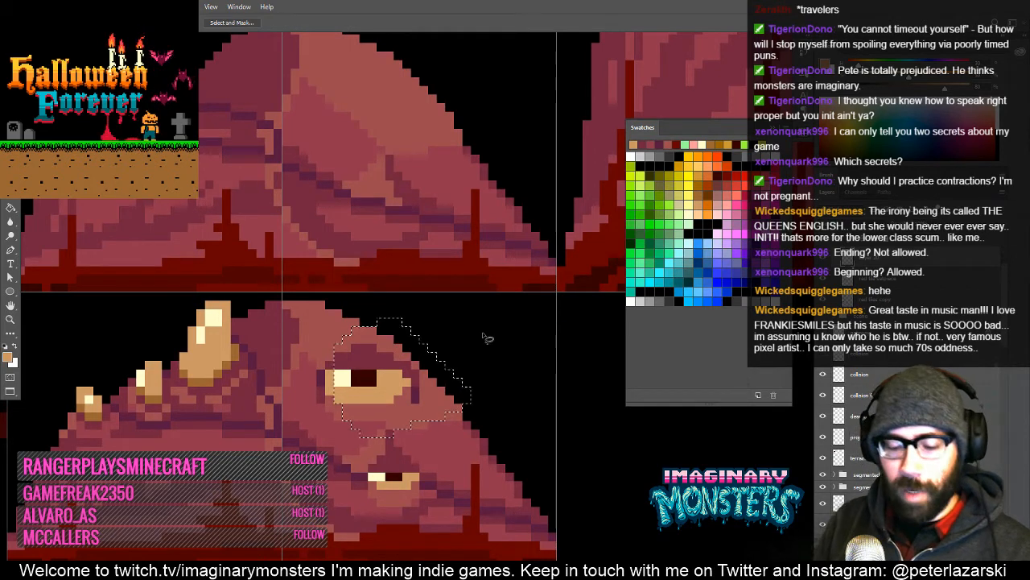
key(v)
key(ctrl+d)
key(b)
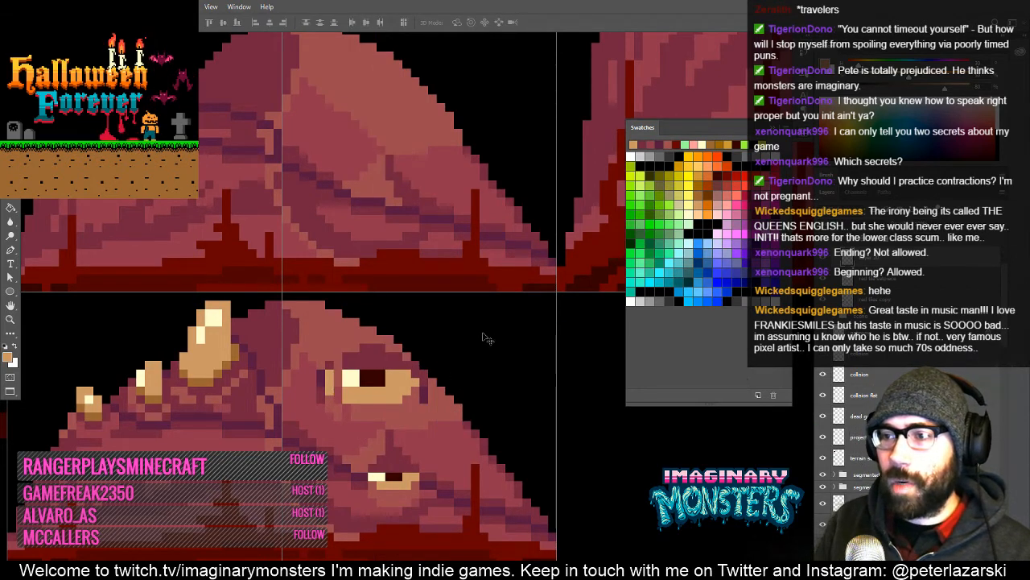
- Fill the gap in the widened eye with sampled maroon and tan, and blend its edge into the skin
alt+click(345, 361)
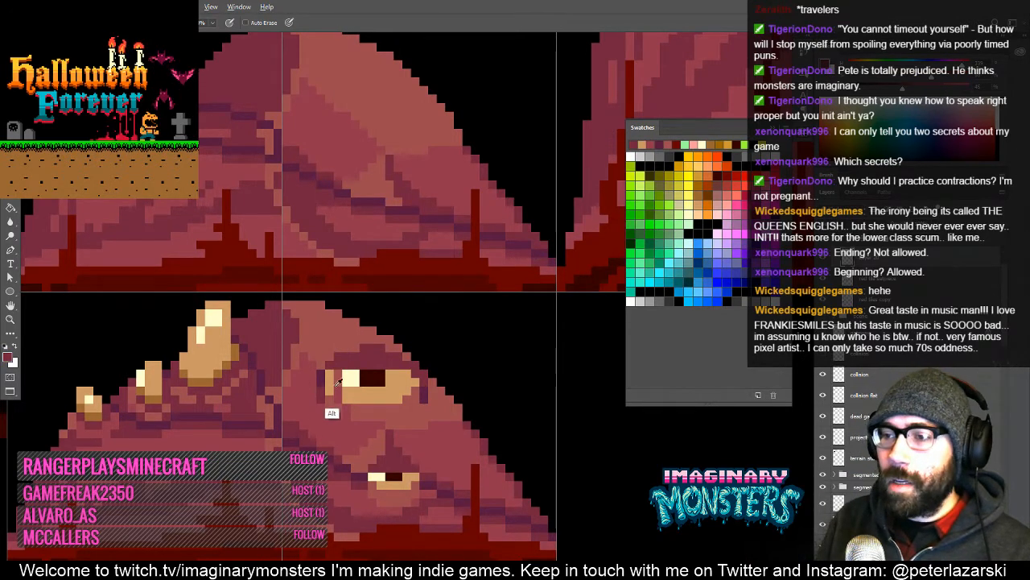
alt+click(344, 420)
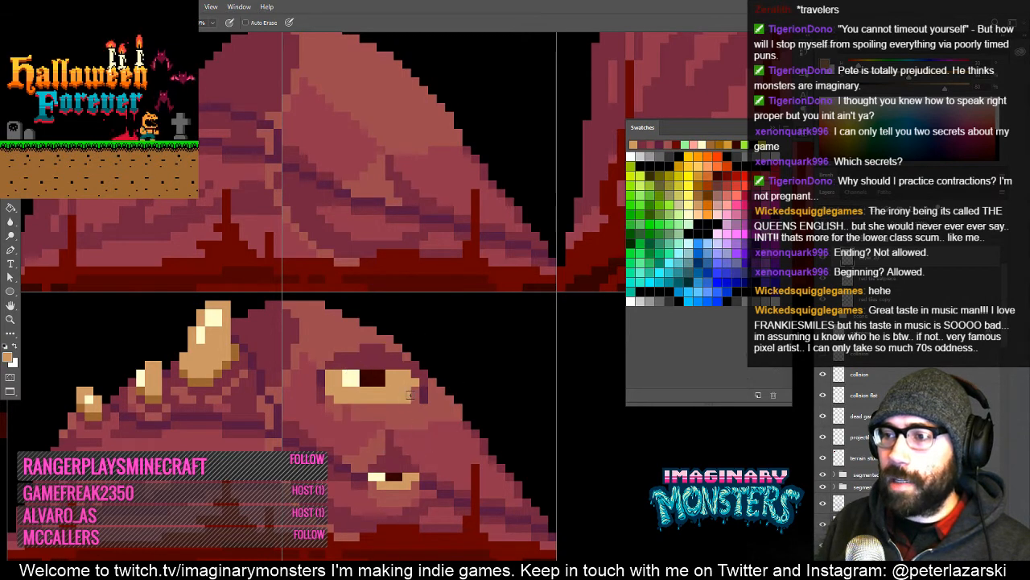
drag(439, 402, 454, 391)
mouse_move(377, 395)
mouse_down()
mouse_move(333, 411)
mouse_move(364, 409)
mouse_move(354, 416)
mouse_up()
alt+click(344, 407)
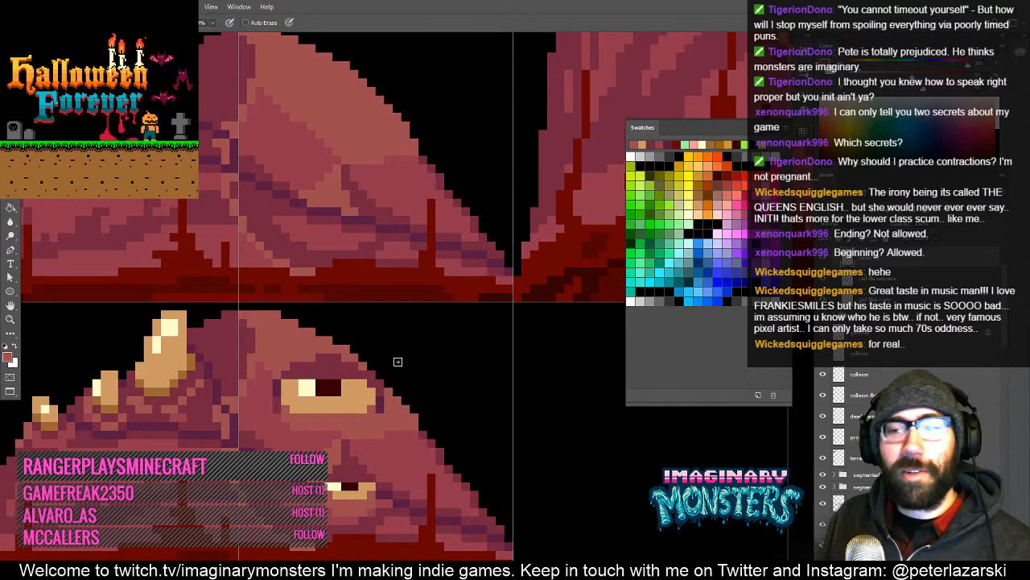
- Reshape the upper lid of the large eye with the sampled maroon
key(z)
click(321, 378)
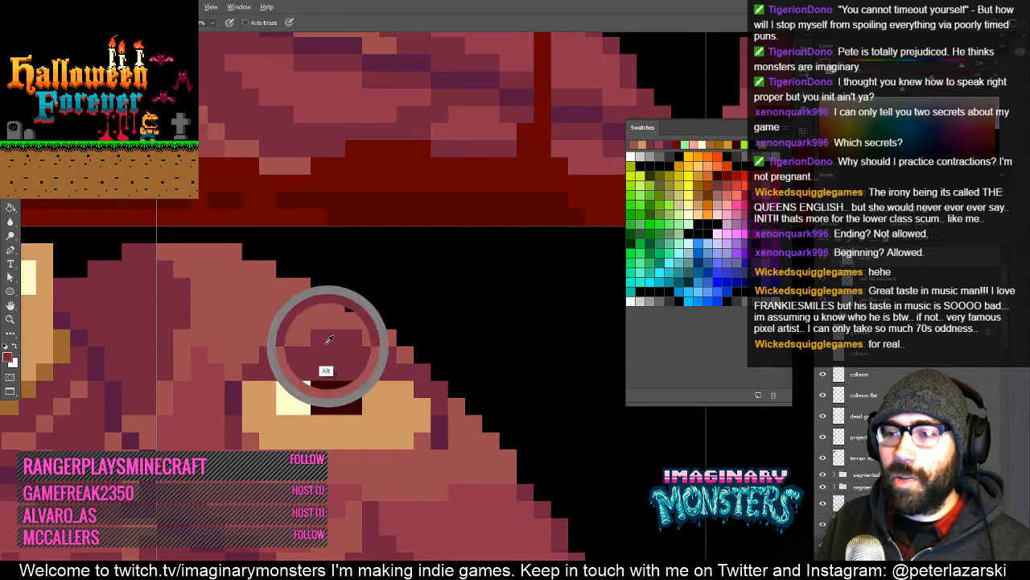
drag(313, 340, 367, 371)
key(z)
alt+click(462, 418)
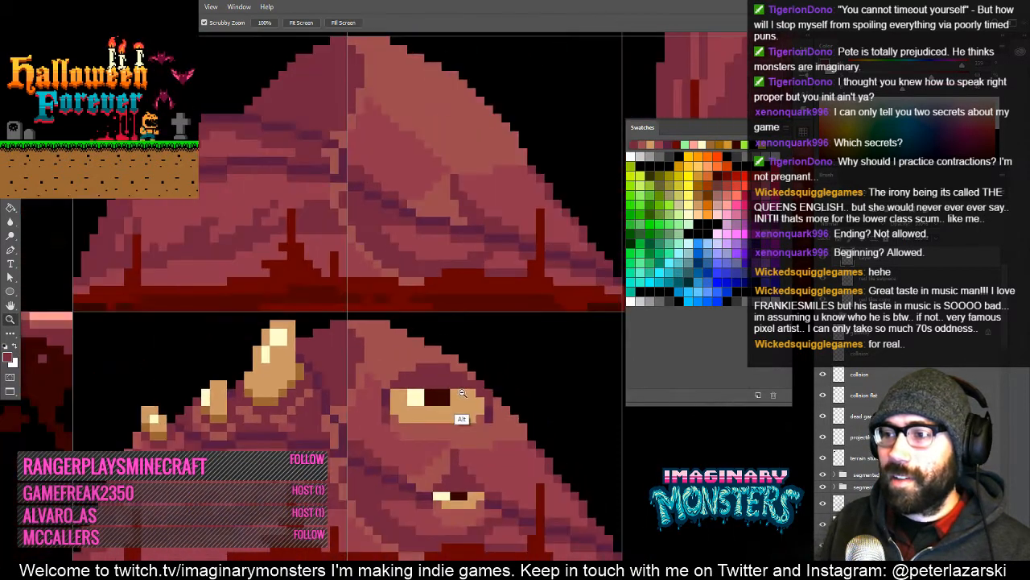
alt+click(462, 418)
mouse_move(471, 405)
mouse_down()
mouse_move(408, 397)
mouse_move(422, 395)
mouse_up()
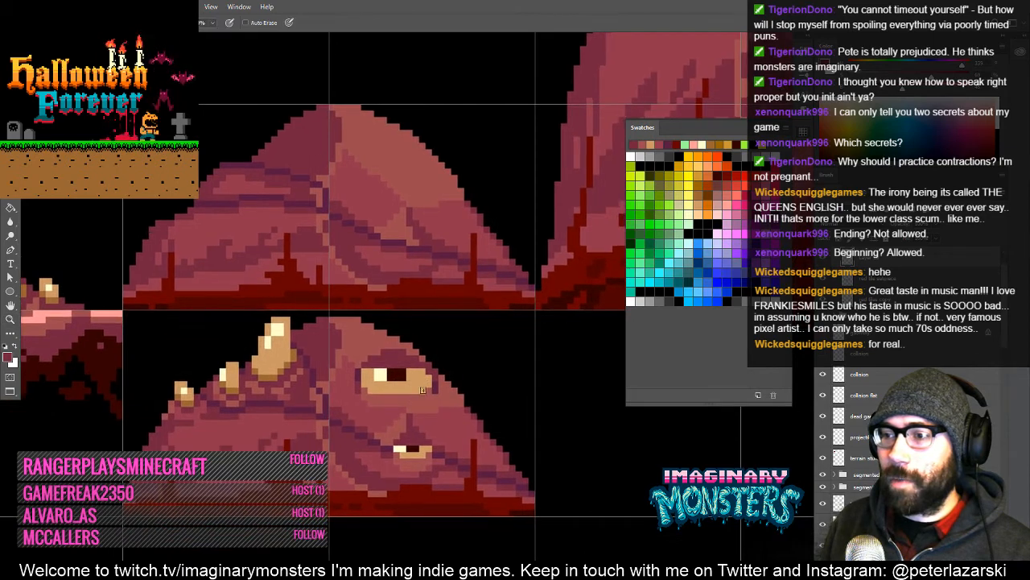
- Toggle the visibility of the eye layer to compare the lower mound with and without the eyes
click(823, 259)
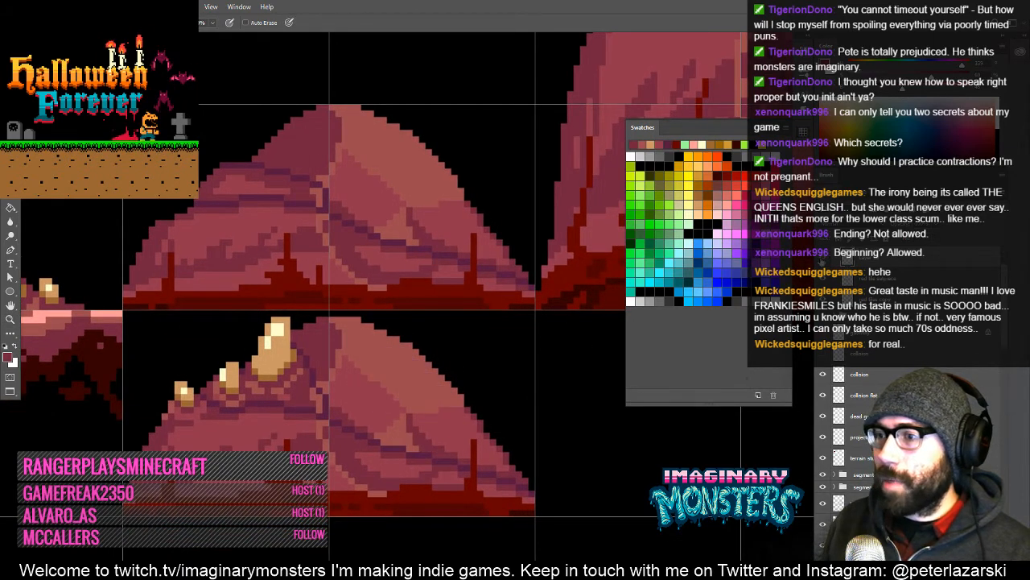
click(823, 259)
click(823, 259)
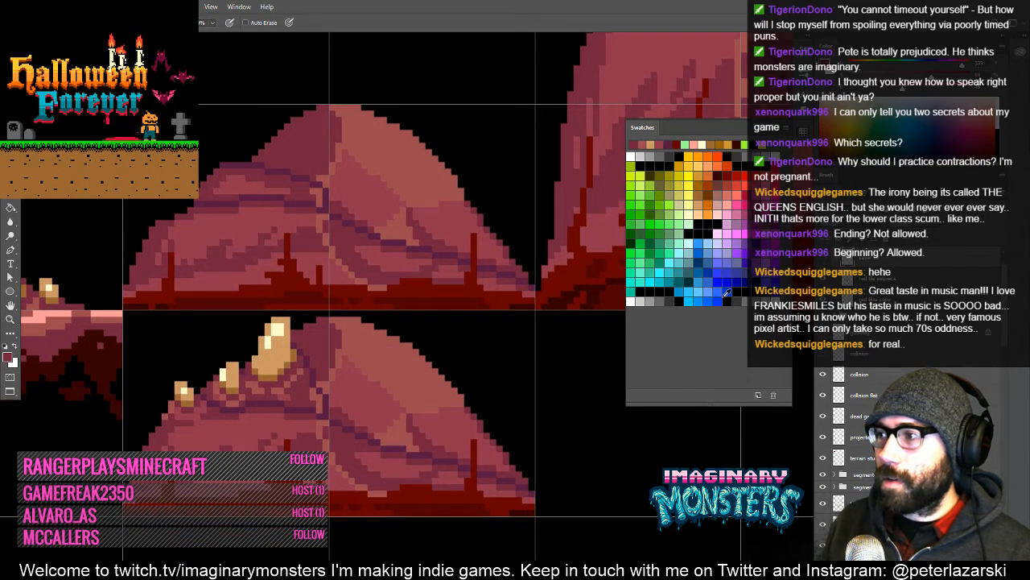
- Show the eye layer again and retouch the skin above the small eye with a sampled skin tone
click(823, 260)
drag(449, 422, 422, 428)
key(z)
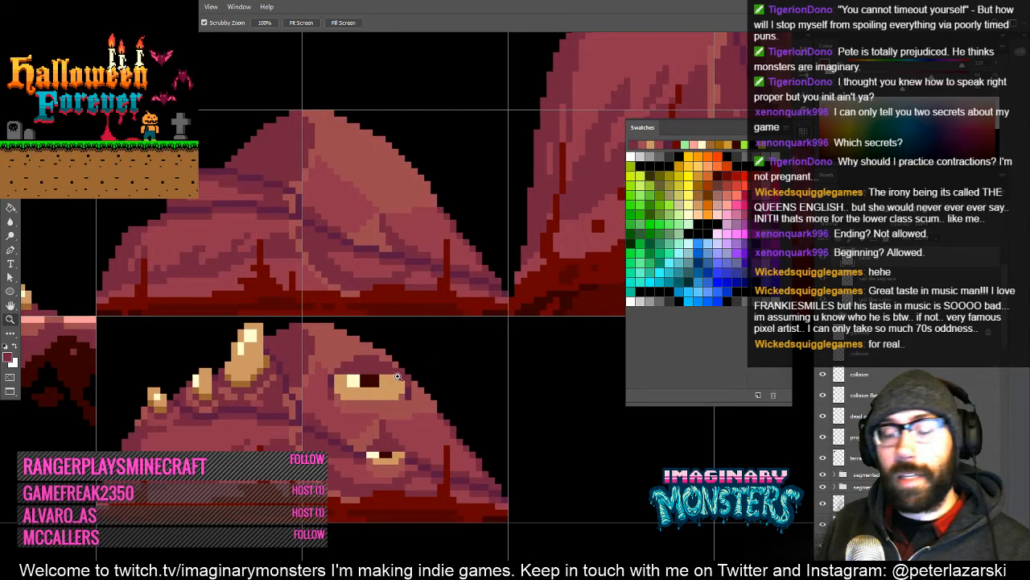
click(389, 436)
key(b)
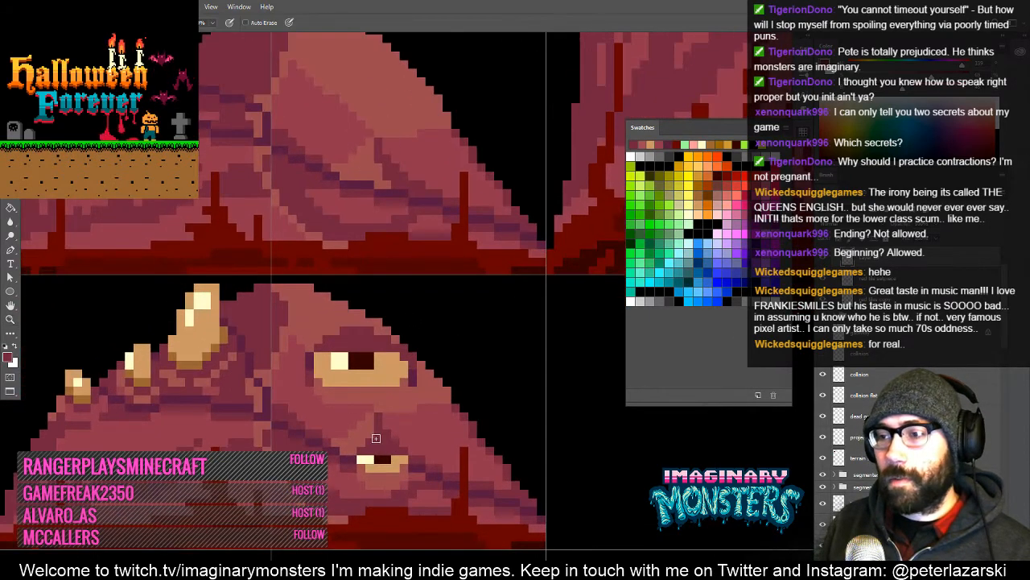
alt+click(364, 439)
drag(369, 443, 387, 444)
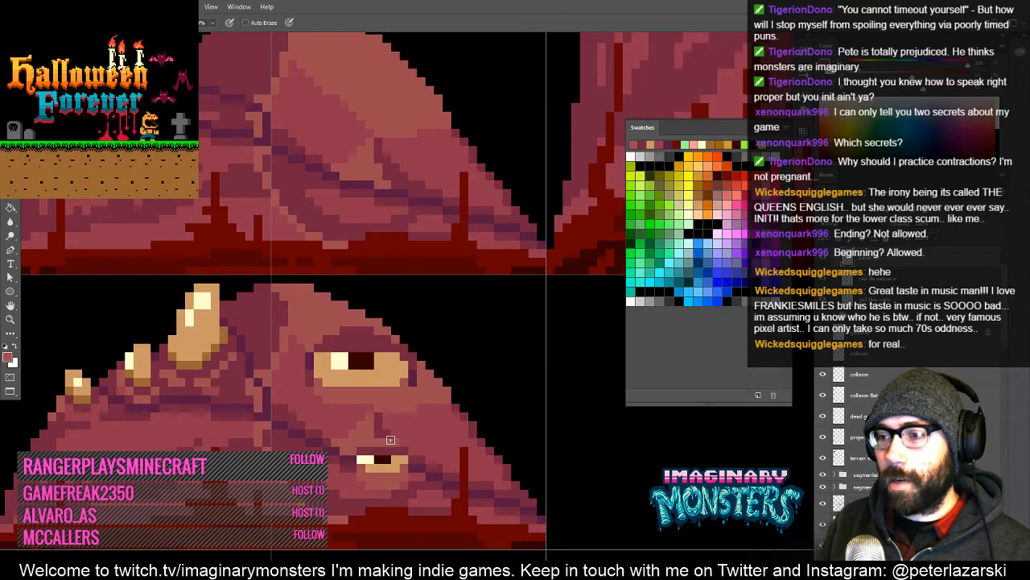
mouse_move(354, 340)
mouse_down()
mouse_move(359, 372)
mouse_move(313, 413)
mouse_up()
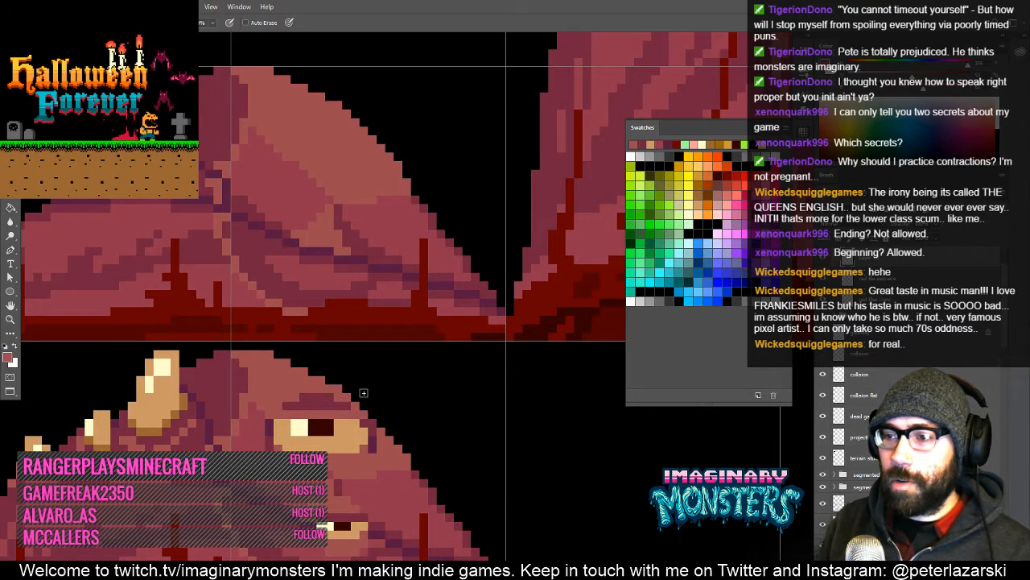
drag(375, 480, 442, 437)
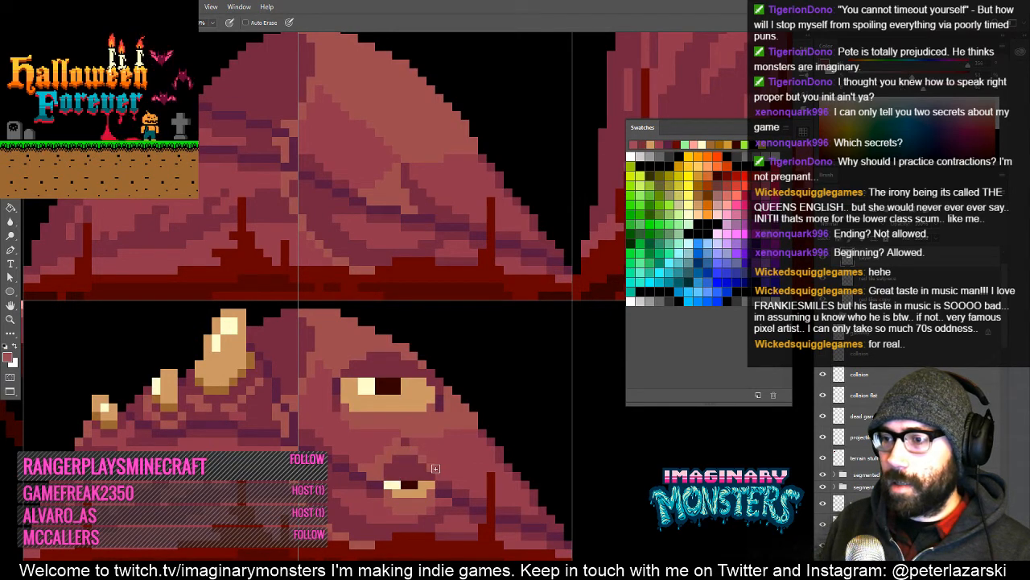
- Examine the two eyes on the lower mound from afar and up close, comparing them with the plain mounds
key(z)
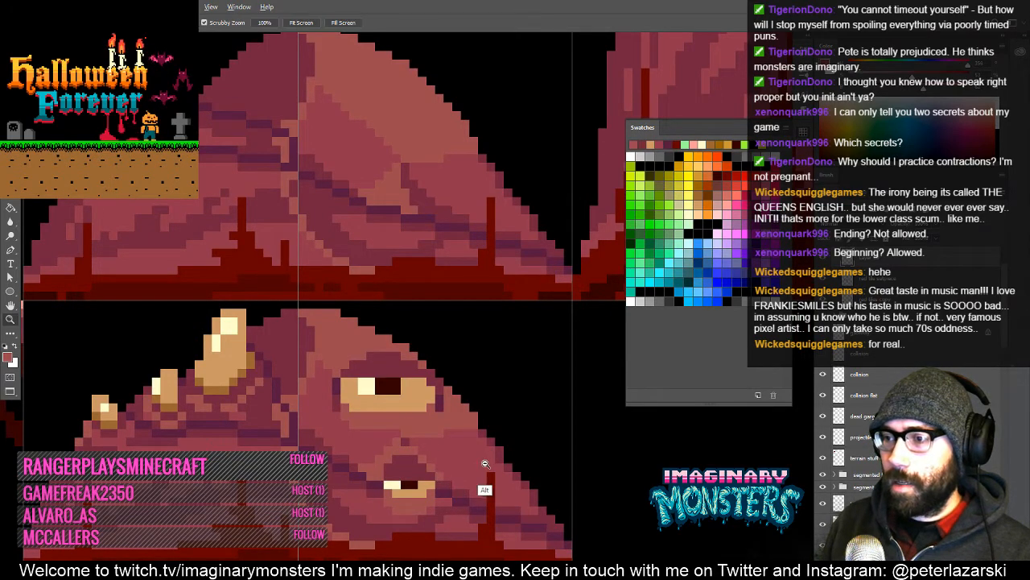
alt+click(486, 464)
alt+click(486, 463)
alt+click(488, 463)
drag(492, 440, 434, 459)
key(v)
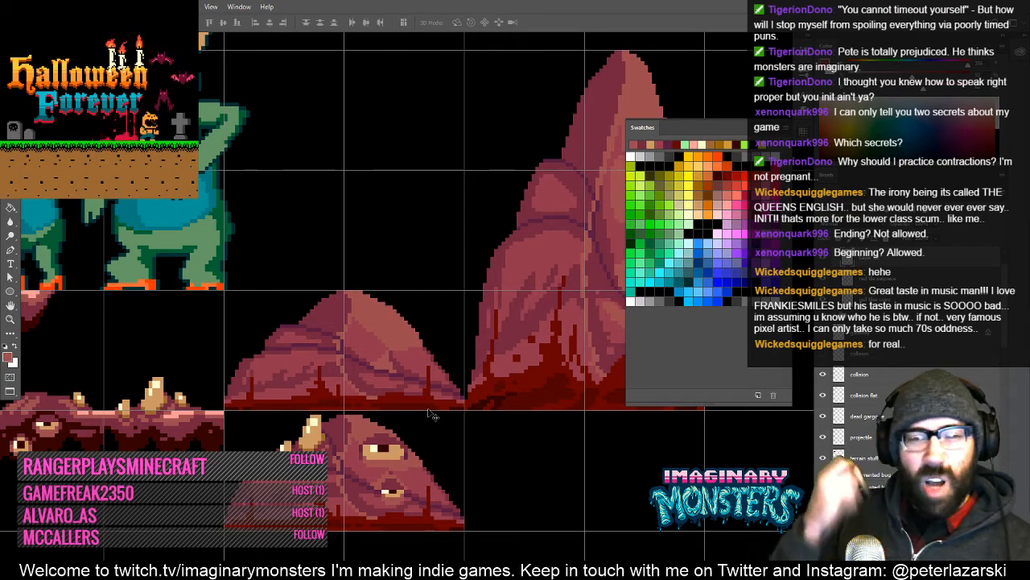
key(z)
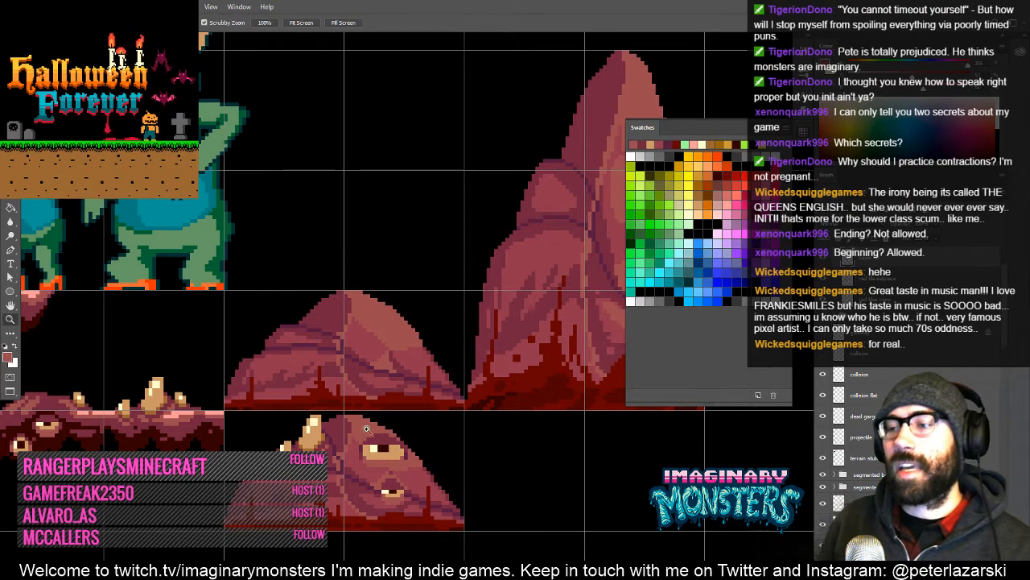
click(409, 472)
click(409, 471)
drag(399, 483, 393, 461)
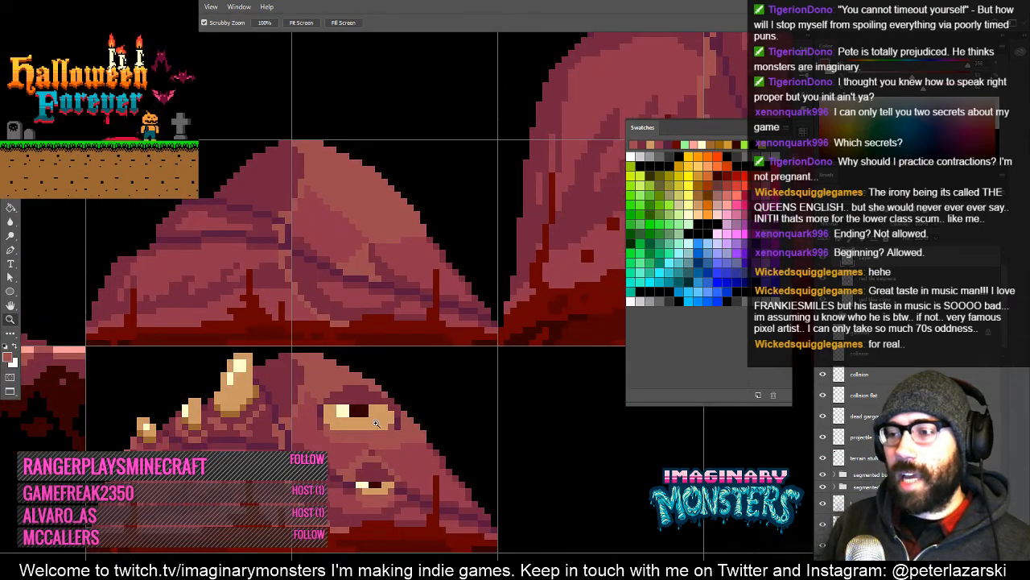
key(b)
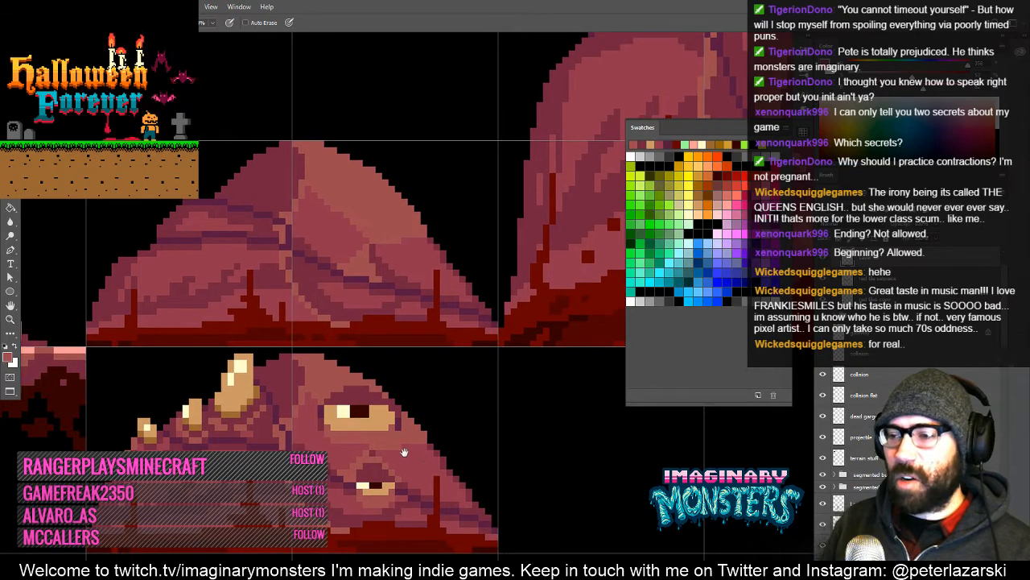
drag(373, 419, 392, 423)
key(z)
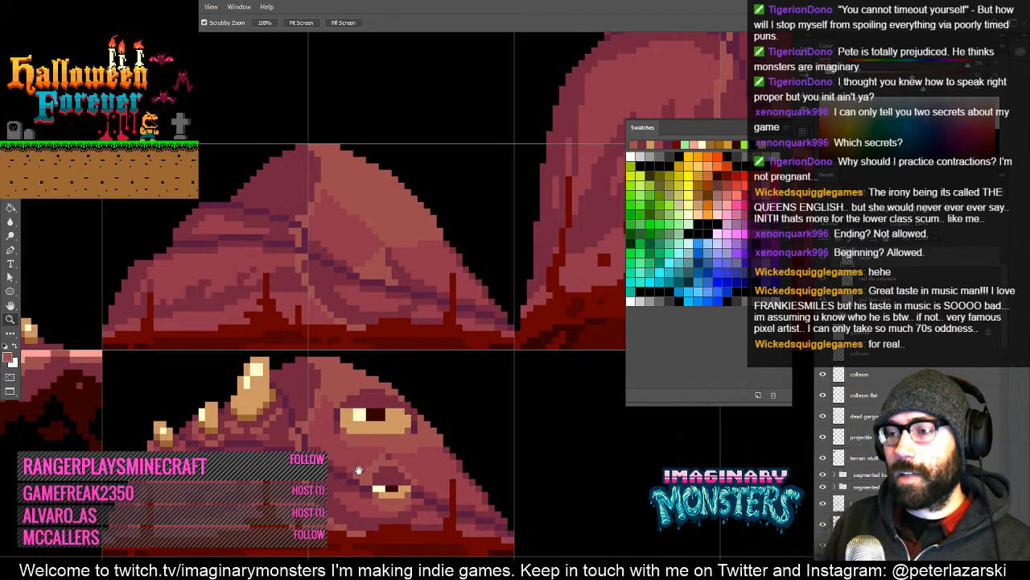
drag(376, 460, 388, 443)
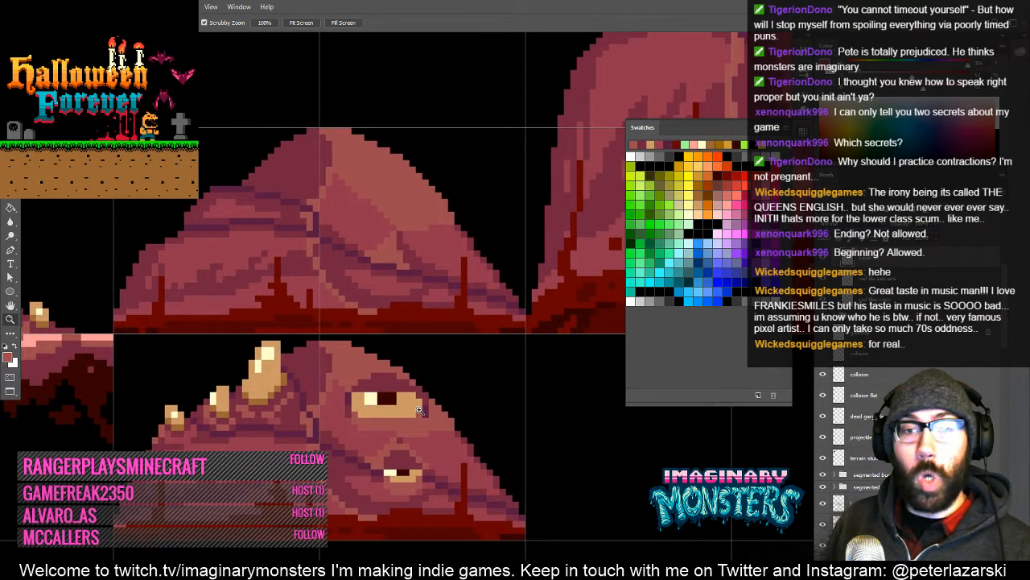
click(443, 456)
mouse_move(442, 449)
mouse_down()
mouse_move(469, 427)
mouse_move(412, 438)
mouse_up()
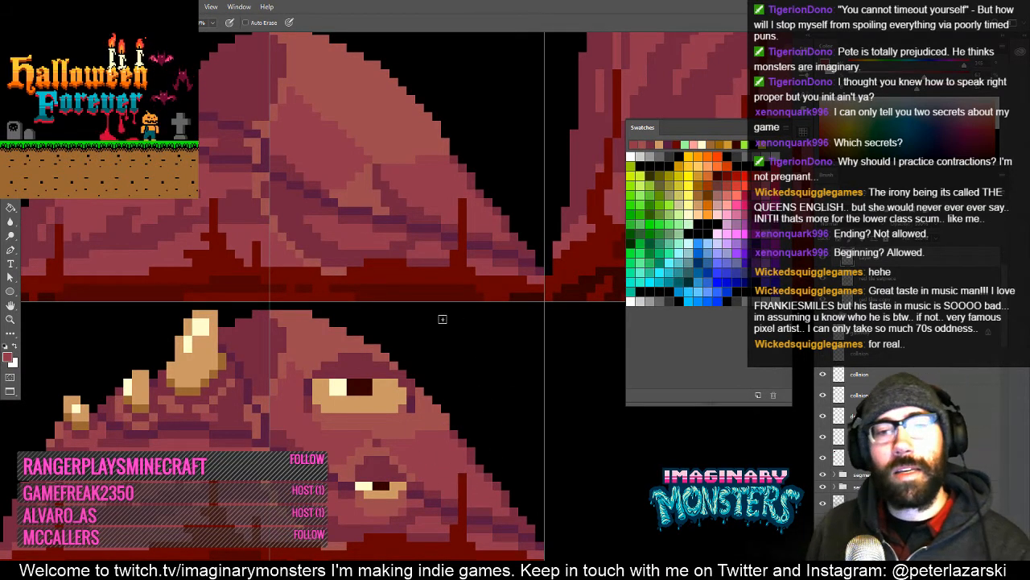
- Hide the guides around the mound variants
key(z)
alt+click(495, 385)
alt+click(512, 390)
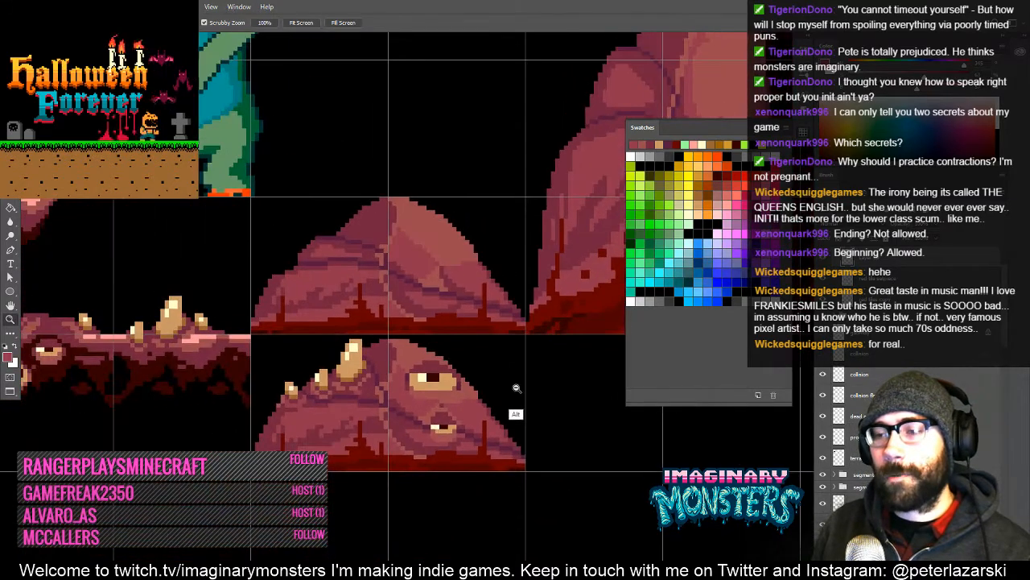
drag(511, 390, 466, 448)
key(ctrl+h)
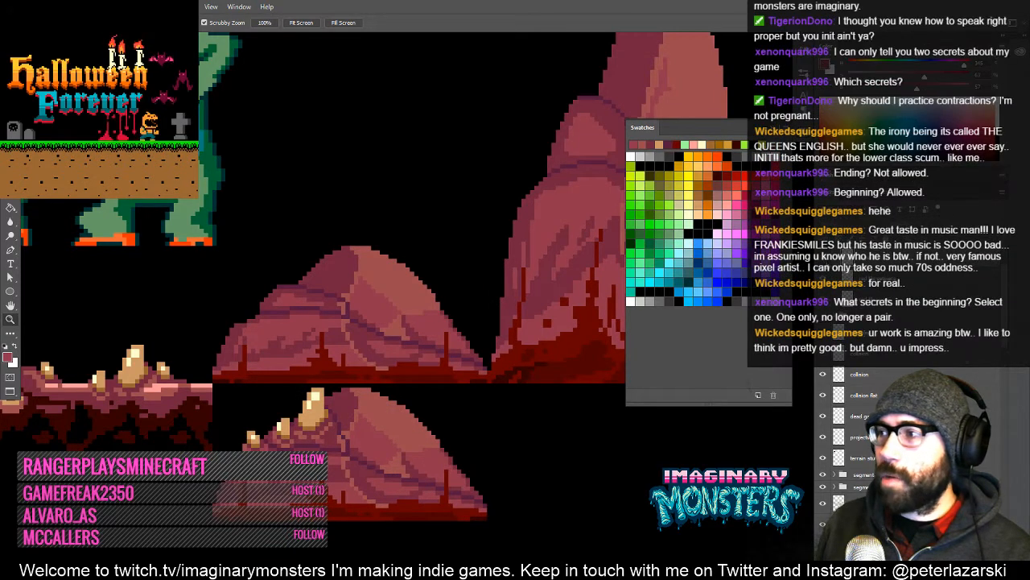
- Inspect the eyed mound up close without guides, and compare it with the neighbouring mounds
click(431, 483)
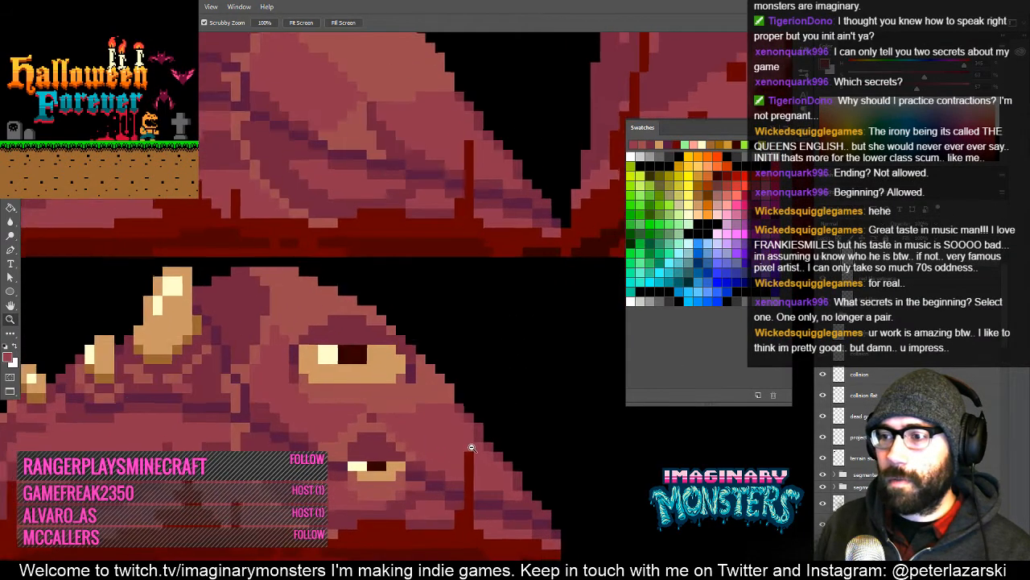
click(432, 483)
key(b)
key(z)
alt+click(464, 507)
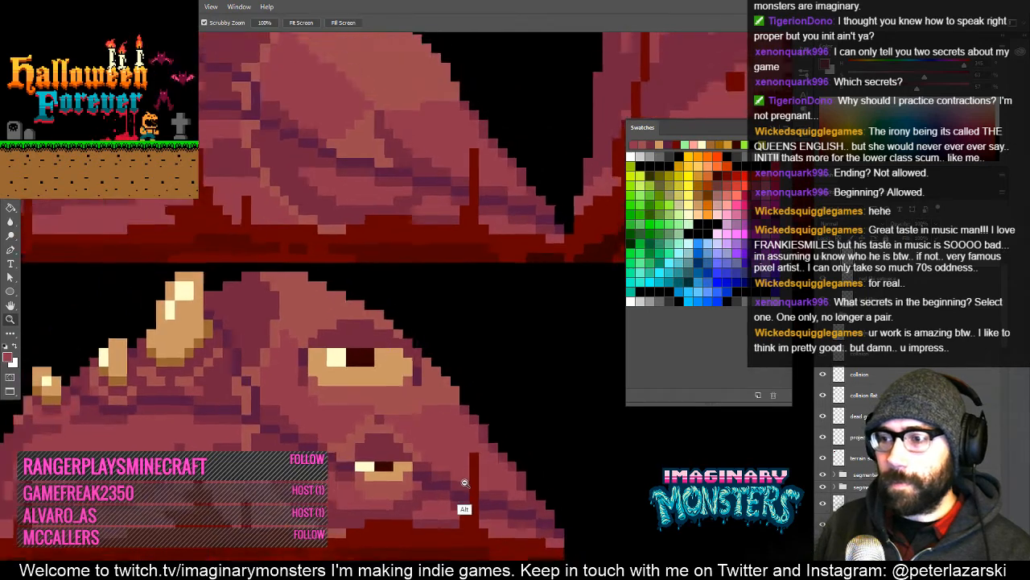
alt+click(465, 499)
alt+click(466, 493)
alt+click(469, 493)
drag(514, 467, 446, 498)
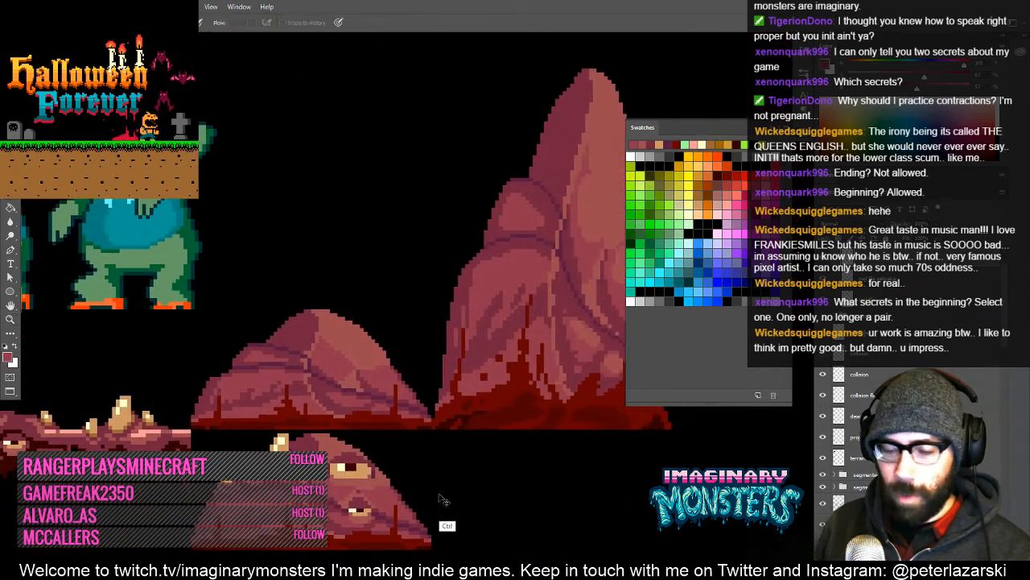
- Look over the sprite sheet from the mounds up past the bird and demon sprites to the winged gargoyle frames
key(b)
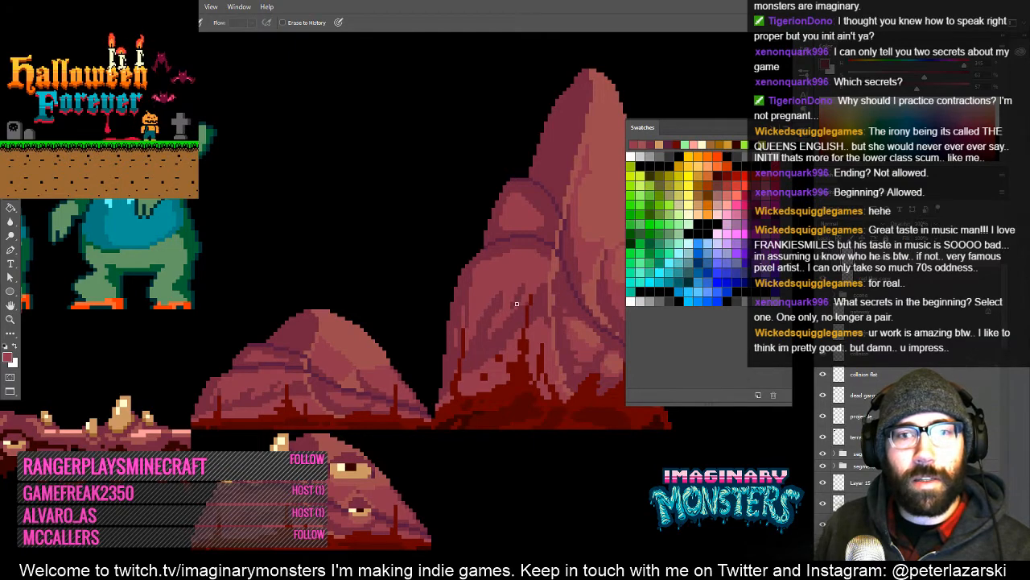
drag(469, 354, 548, 369)
key(z)
alt+click(558, 368)
alt+click(562, 367)
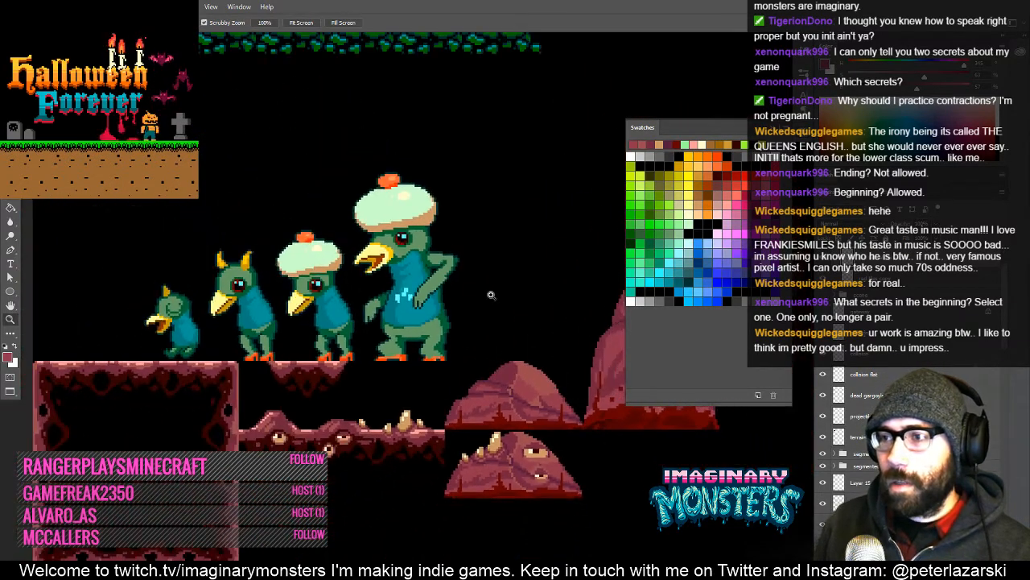
drag(435, 185, 475, 491)
drag(527, 317, 423, 455)
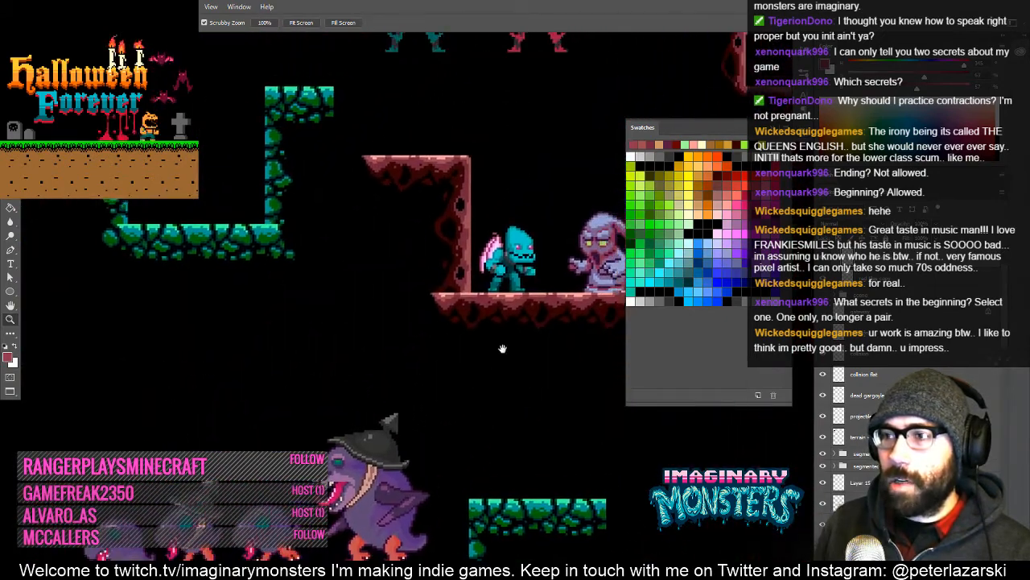
drag(504, 349, 390, 483)
drag(462, 289, 490, 481)
drag(436, 308, 545, 467)
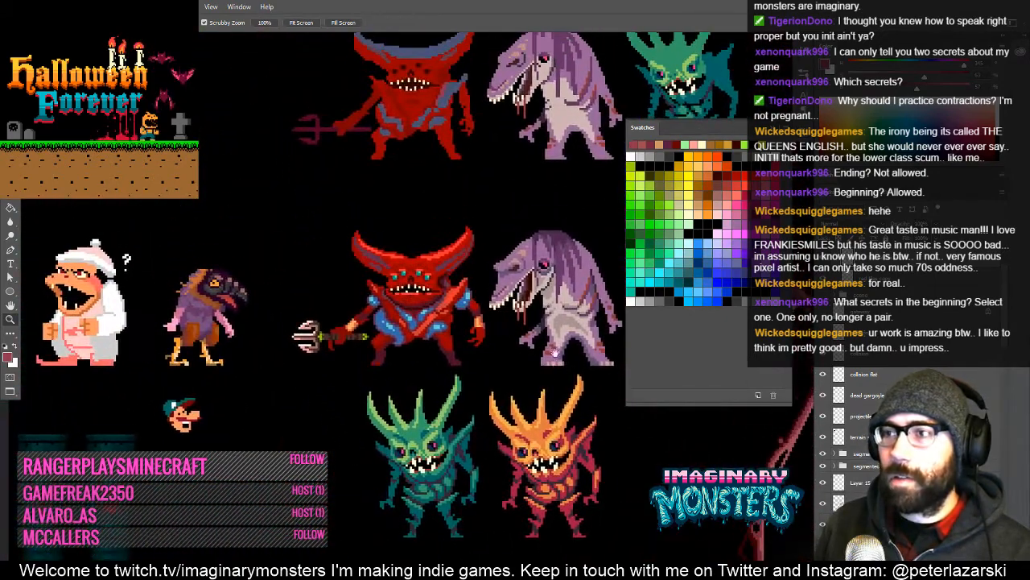
mouse_move(522, 323)
mouse_down()
mouse_move(515, 341)
mouse_move(409, 396)
mouse_up()
drag(527, 276, 408, 387)
drag(428, 280, 432, 430)
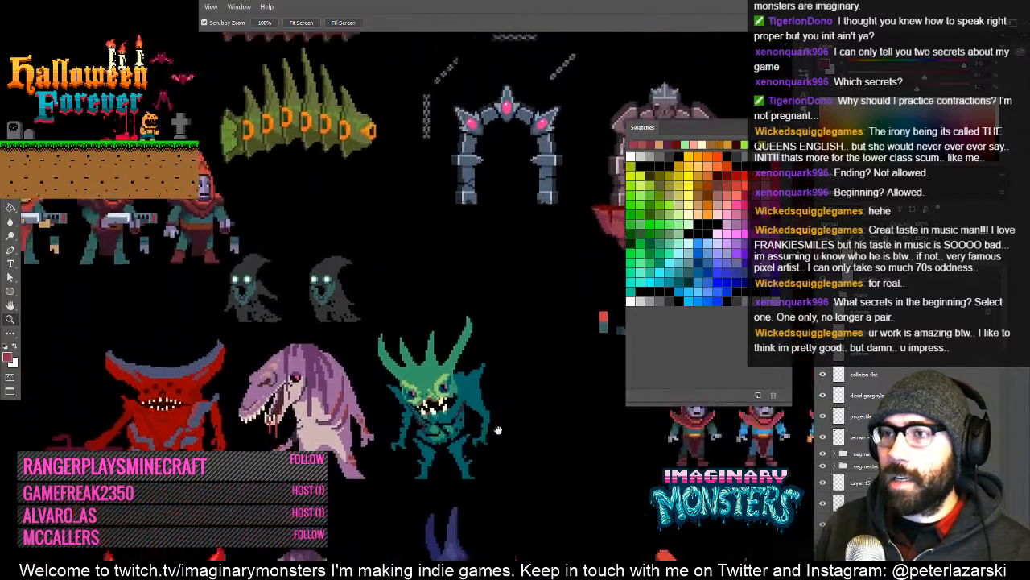
mouse_move(369, 263)
mouse_down()
mouse_move(446, 352)
mouse_move(516, 461)
mouse_up()
drag(394, 234, 536, 457)
mouse_move(486, 342)
mouse_down()
mouse_move(552, 435)
mouse_move(535, 446)
mouse_up()
key(e)
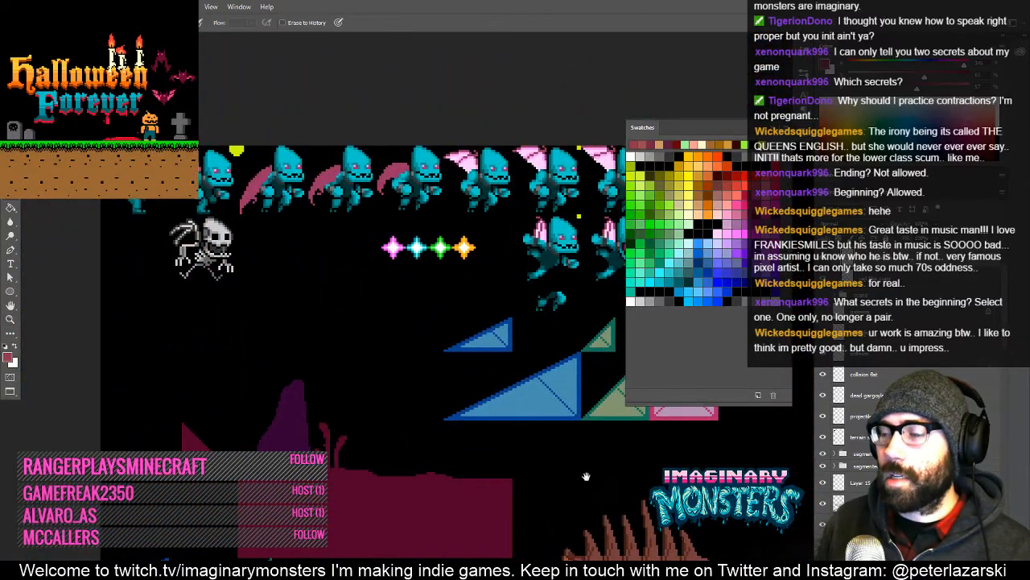
- Look across the upper part of the sprite sheet, from the gargoyle frames to the red screaming creatures
drag(587, 476, 388, 421)
drag(628, 460, 293, 387)
drag(549, 464, 384, 433)
drag(649, 410, 501, 494)
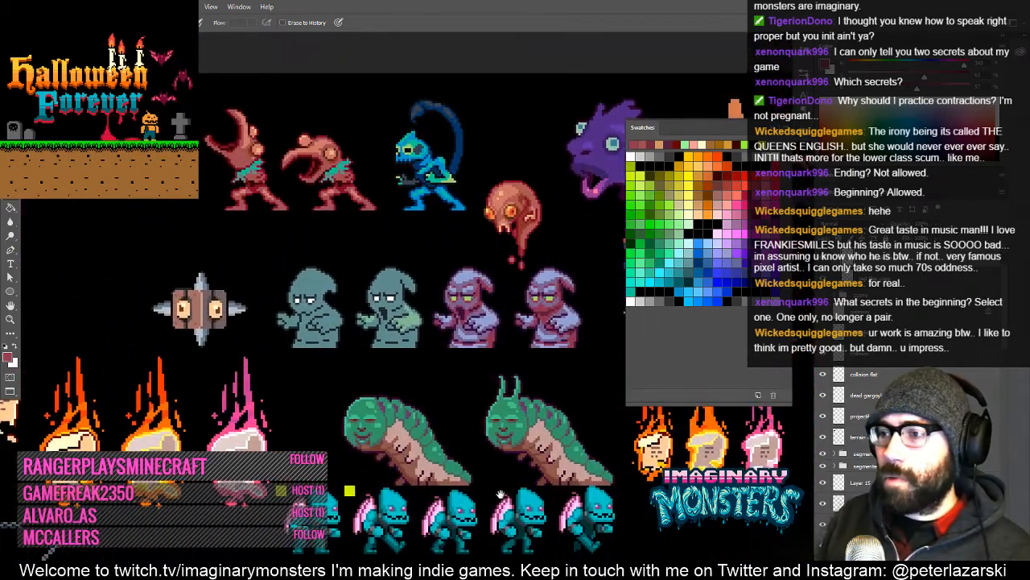
drag(800, 450, 546, 411)
drag(570, 453, 419, 349)
drag(582, 522, 441, 421)
mouse_move(481, 290)
mouse_down()
mouse_move(443, 393)
mouse_move(443, 485)
mouse_move(385, 484)
mouse_up()
drag(491, 465, 365, 488)
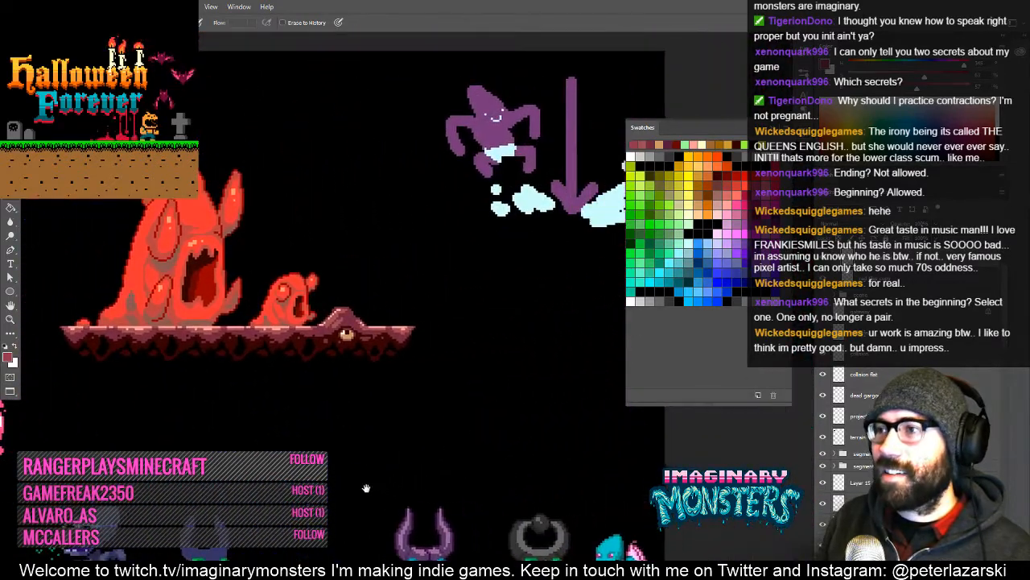
- Look down the sprite sheet past the bandaged purple giant and winged demon rows to the horned flesh spires
drag(332, 530, 448, 240)
drag(417, 471, 477, 314)
drag(425, 402, 483, 242)
drag(414, 405, 503, 242)
mouse_move(438, 368)
mouse_down()
mouse_move(519, 266)
mouse_move(483, 242)
mouse_move(451, 266)
mouse_move(475, 282)
mouse_move(493, 199)
mouse_up()
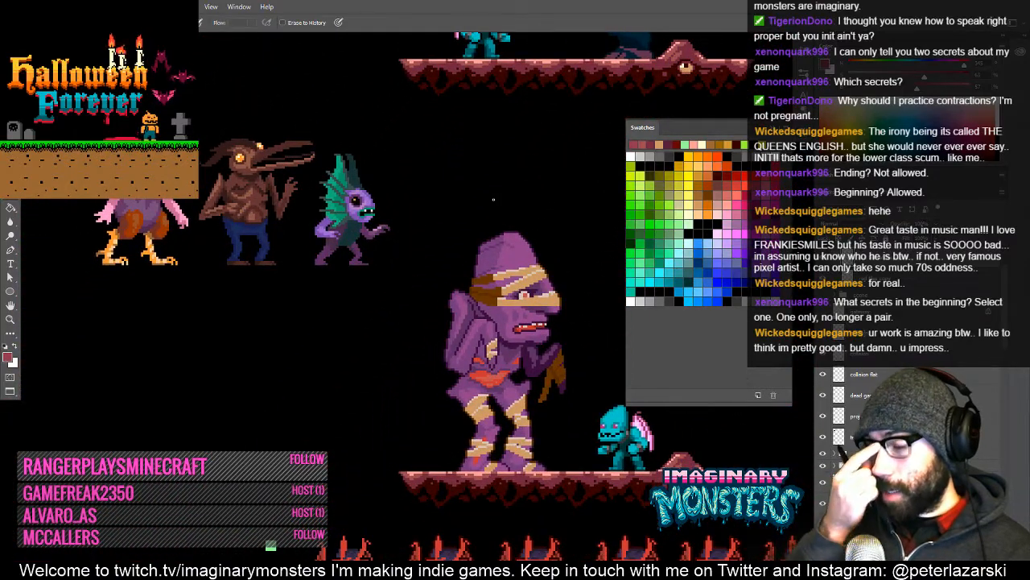
drag(471, 457, 258, 241)
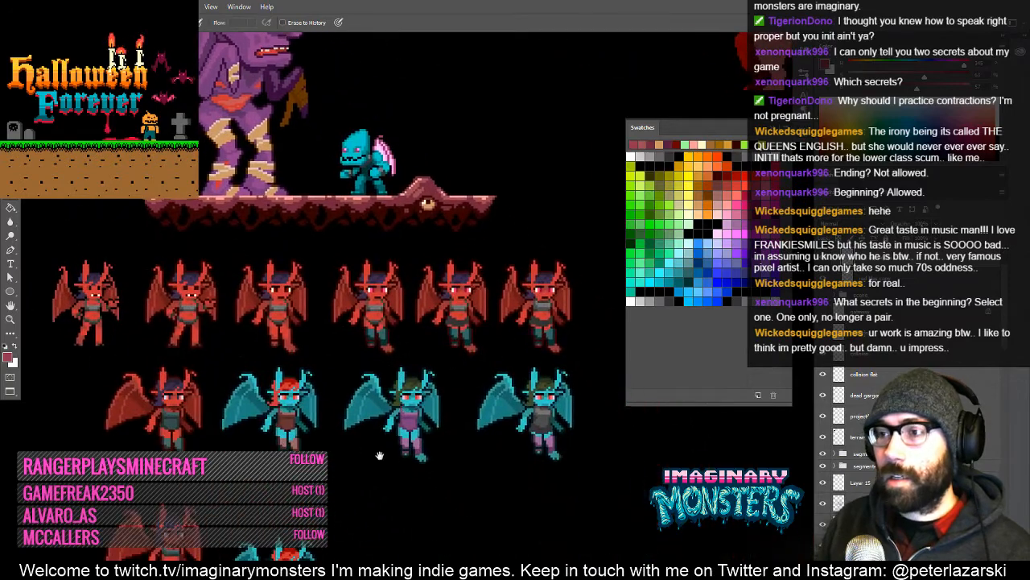
drag(378, 483, 429, 364)
drag(367, 441, 453, 362)
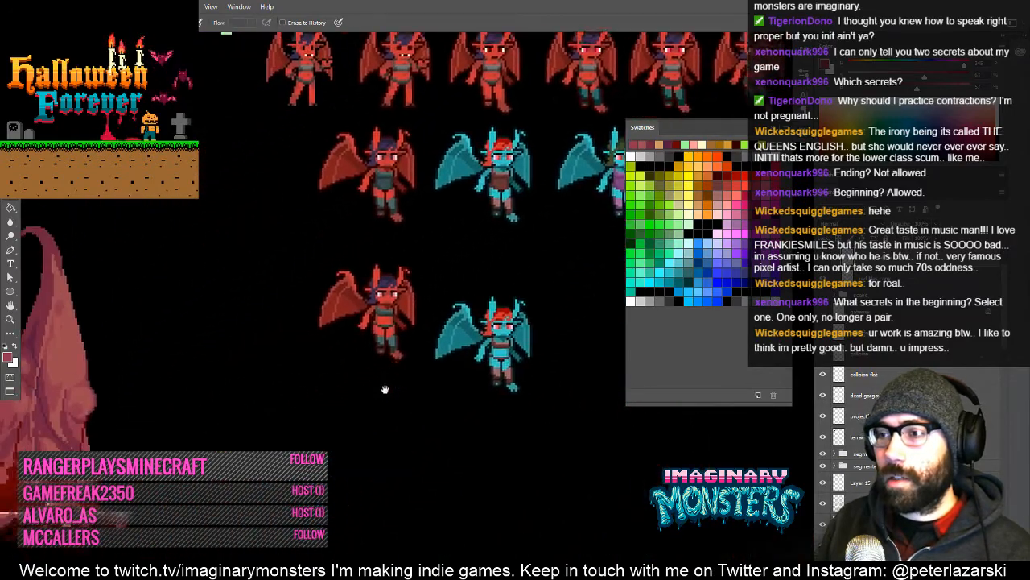
mouse_move(366, 397)
mouse_down()
mouse_move(491, 413)
mouse_move(469, 400)
mouse_up()
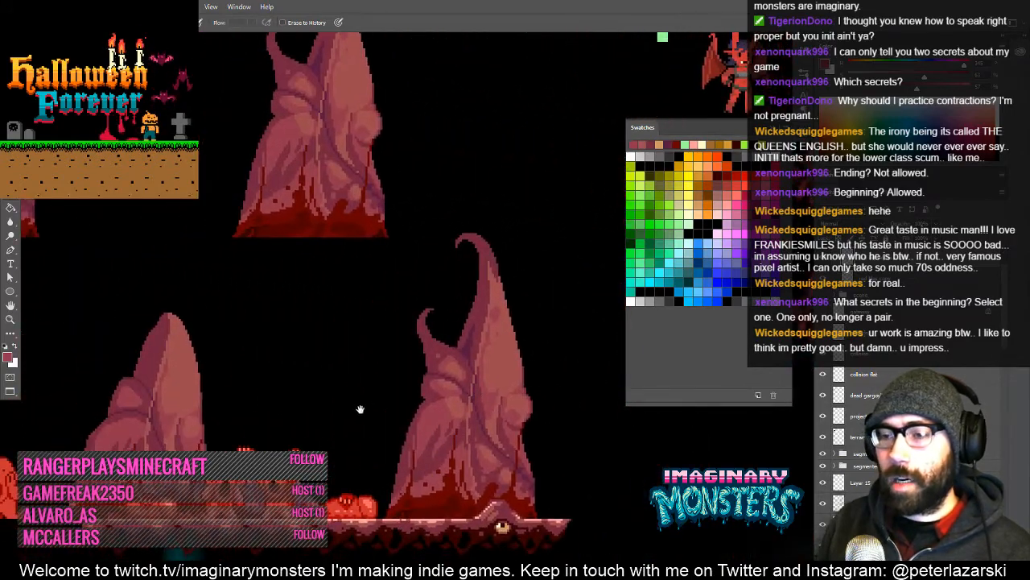
- Look over the fleshy and pillared platform scenes, and return to the mounds to view them within the wider sheet
drag(362, 408, 430, 329)
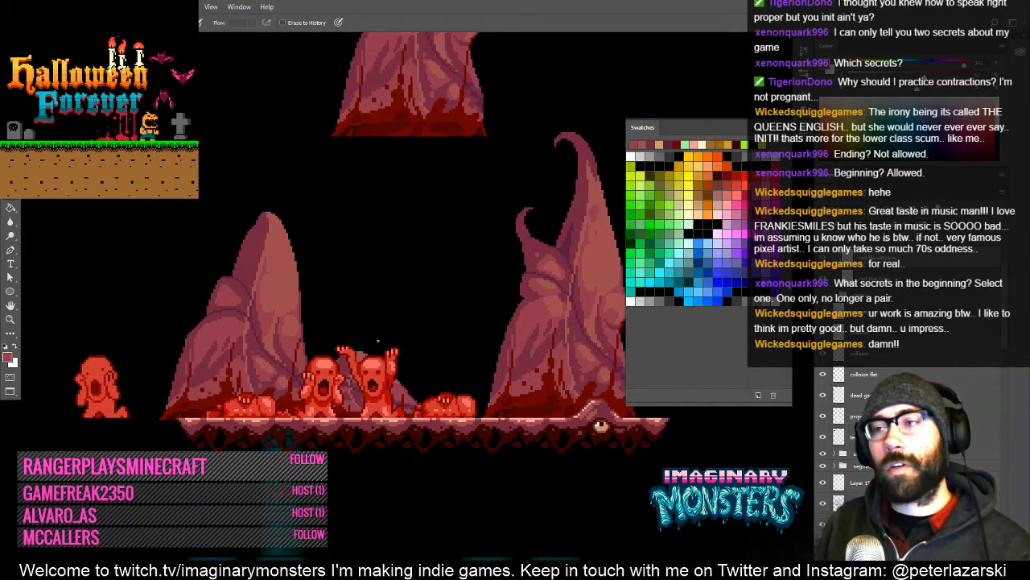
drag(337, 402, 448, 332)
mouse_move(228, 457)
mouse_down()
mouse_move(416, 353)
mouse_move(415, 220)
mouse_up()
drag(366, 269, 239, 320)
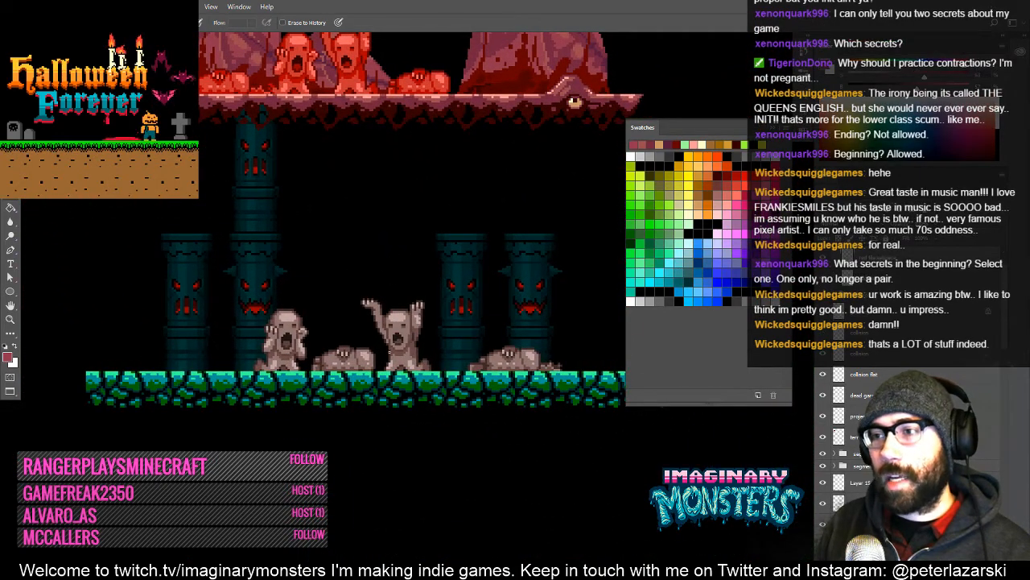
drag(352, 287, 458, 347)
drag(266, 286, 381, 334)
drag(262, 306, 379, 347)
drag(274, 278, 402, 359)
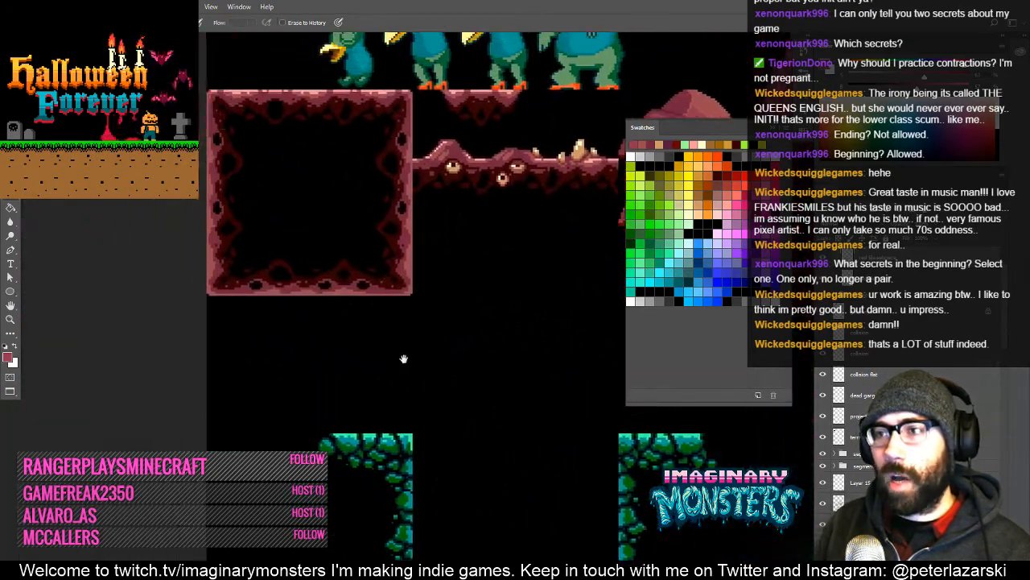
drag(434, 262, 276, 464)
drag(483, 409, 383, 410)
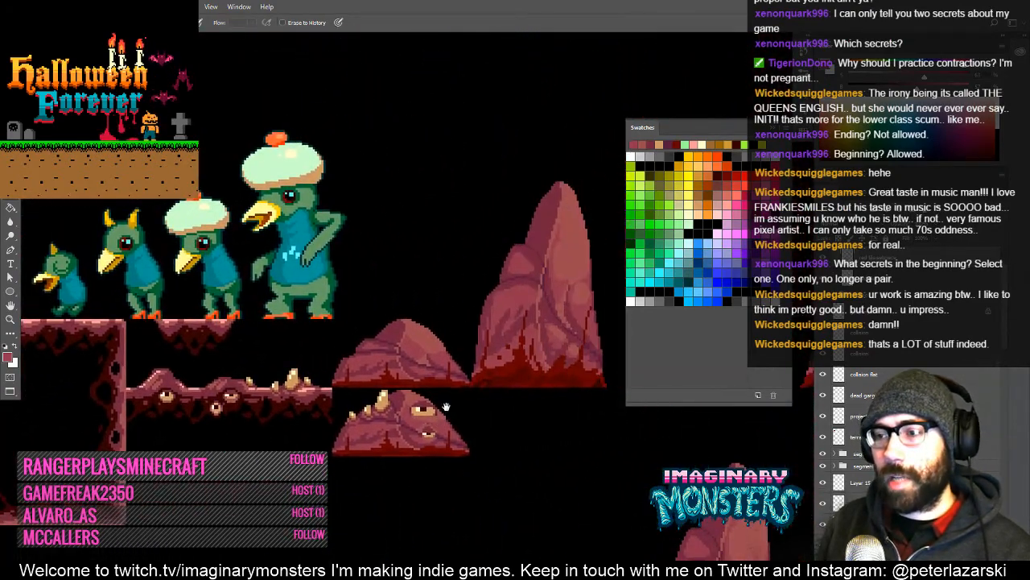
key(z)
alt+click(466, 405)
alt+click(467, 405)
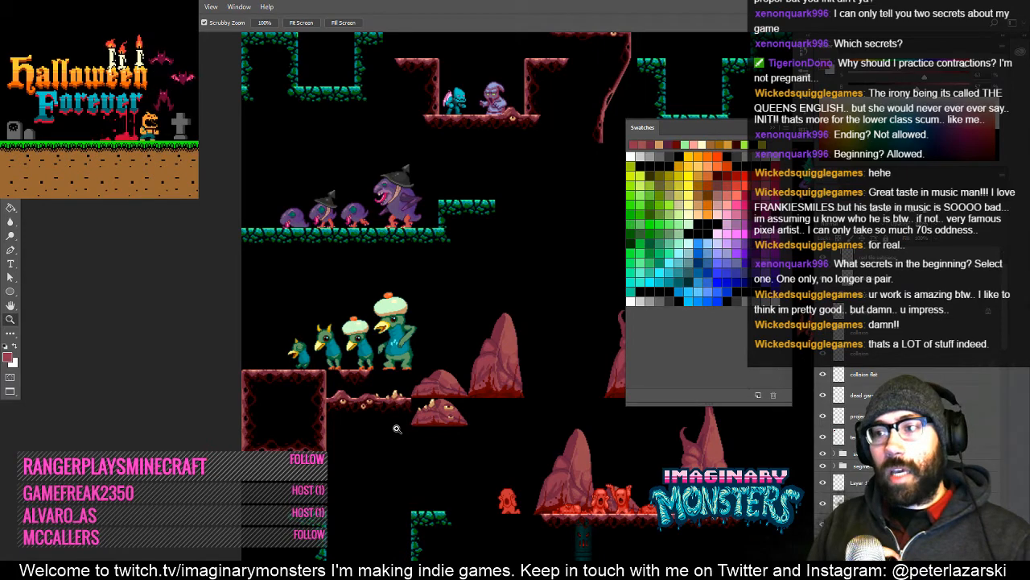
- Examine the tall flesh spires, the small mounds and the bloody platform of red screaming creatures up close
click(476, 395)
click(483, 400)
drag(504, 387, 435, 428)
drag(483, 507, 456, 492)
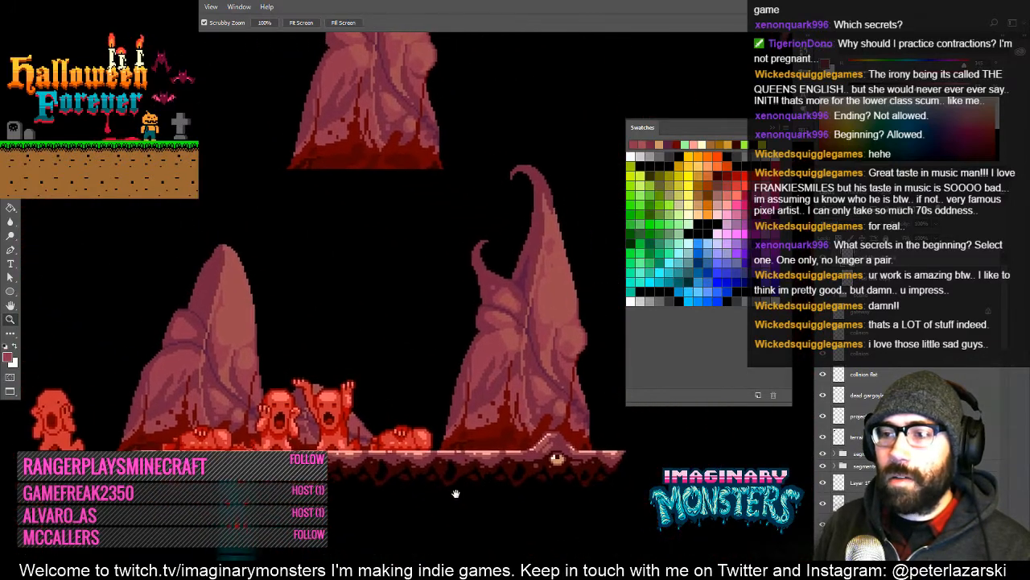
drag(377, 439, 413, 438)
mouse_move(422, 374)
mouse_down()
mouse_move(454, 390)
mouse_move(457, 362)
mouse_up()
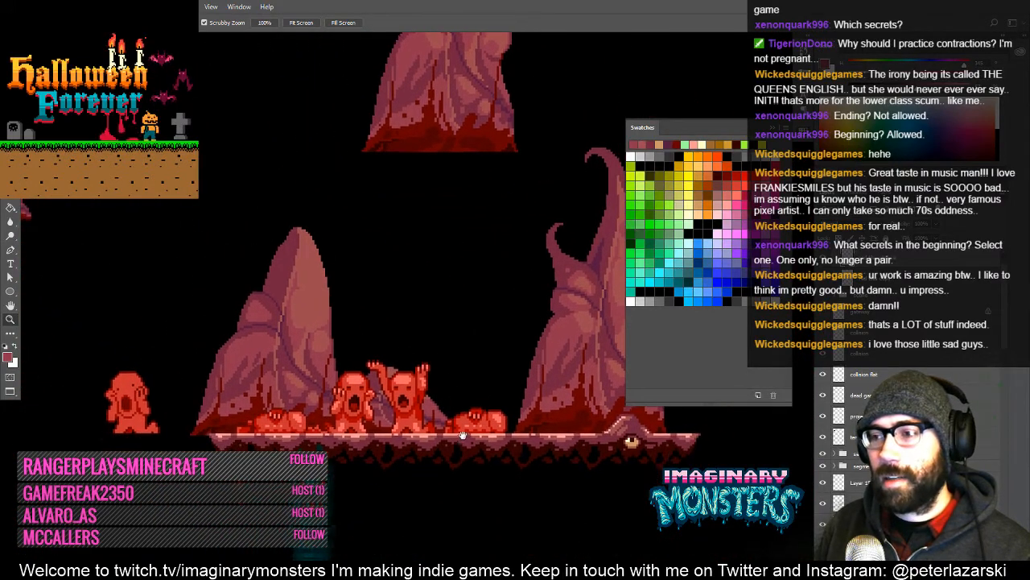
drag(463, 433, 475, 395)
drag(409, 351, 528, 488)
drag(380, 345, 448, 415)
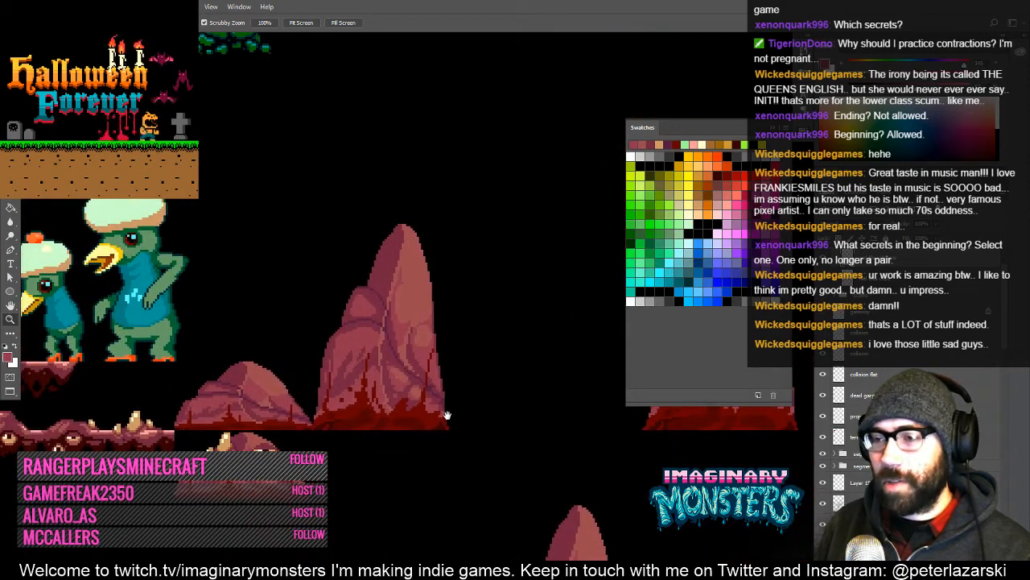
click(379, 357)
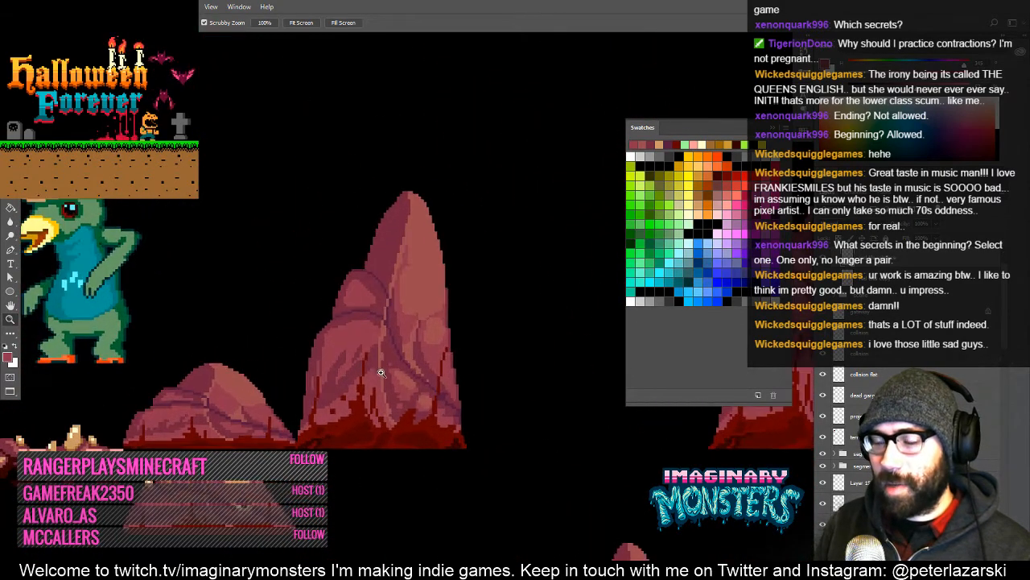
drag(489, 511, 320, 359)
drag(494, 531, 355, 396)
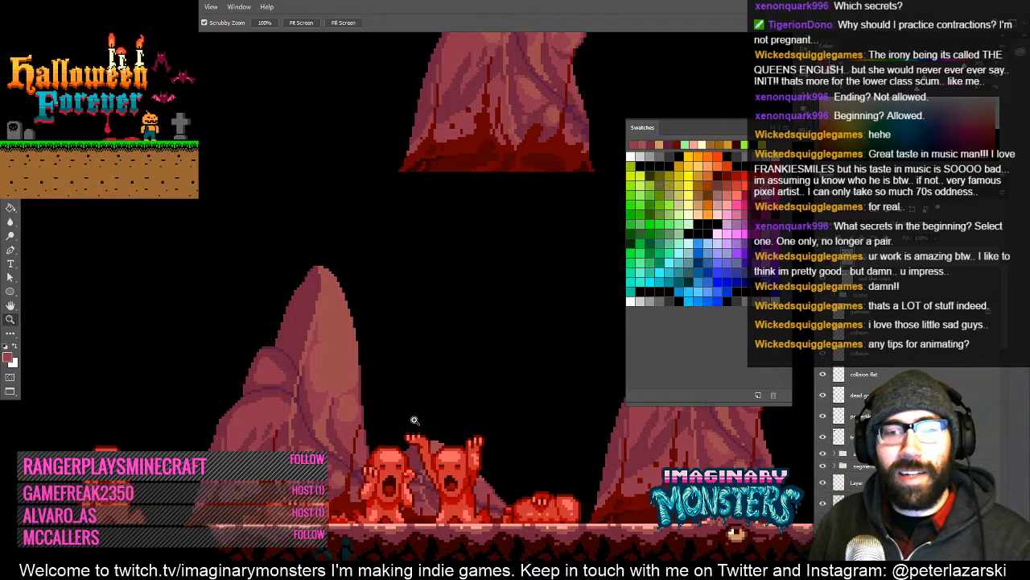
drag(343, 366, 429, 357)
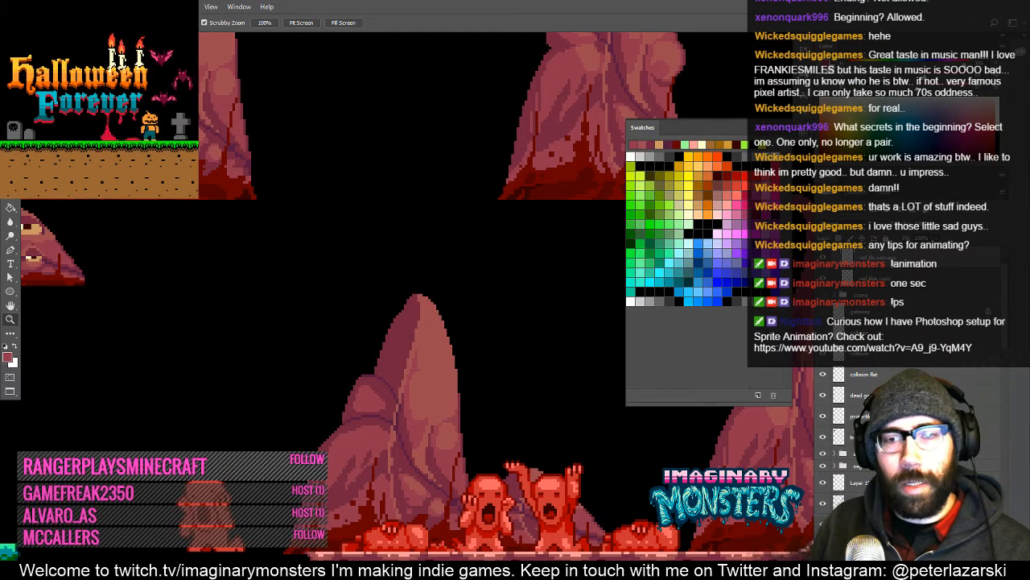
click(409, 255)
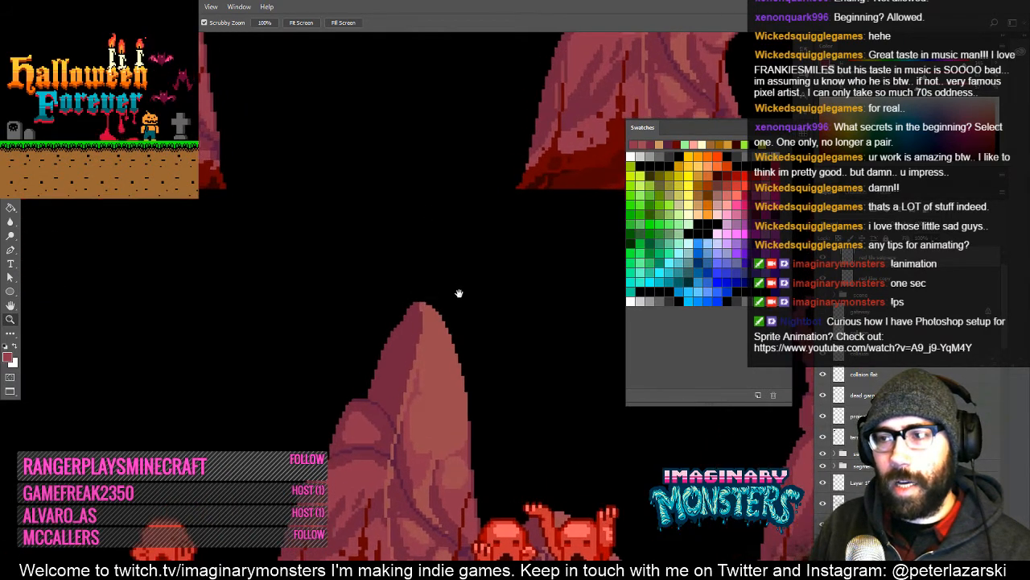
- Look down the whole sprite sheet from its top rows to the fleshy scenes, and return to the small eyed mound for a closer view
drag(458, 292, 395, 354)
alt+click(391, 302)
alt+click(393, 303)
alt+click(395, 304)
alt+click(393, 303)
alt+click(395, 354)
drag(444, 283, 340, 407)
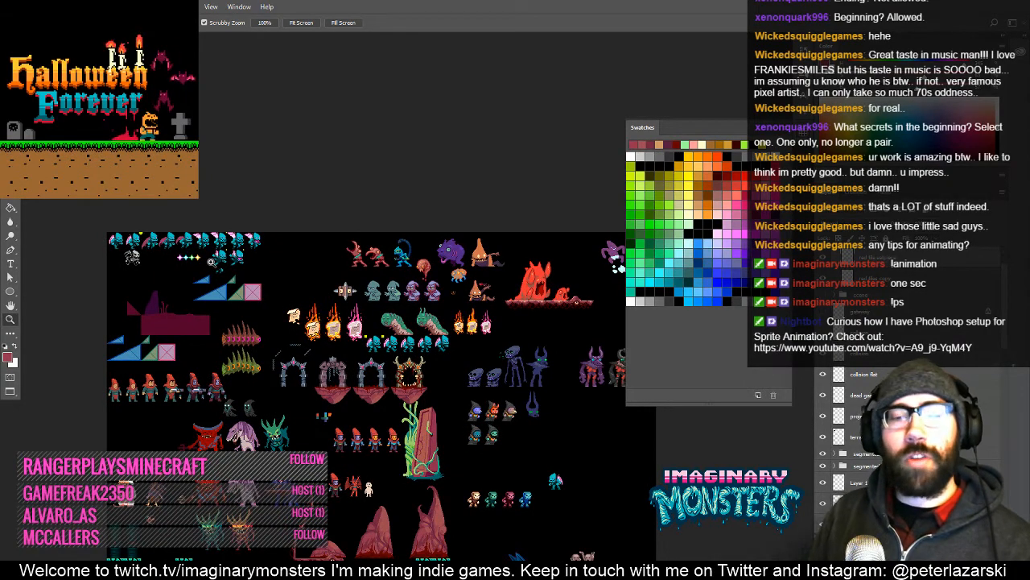
drag(403, 502, 383, 317)
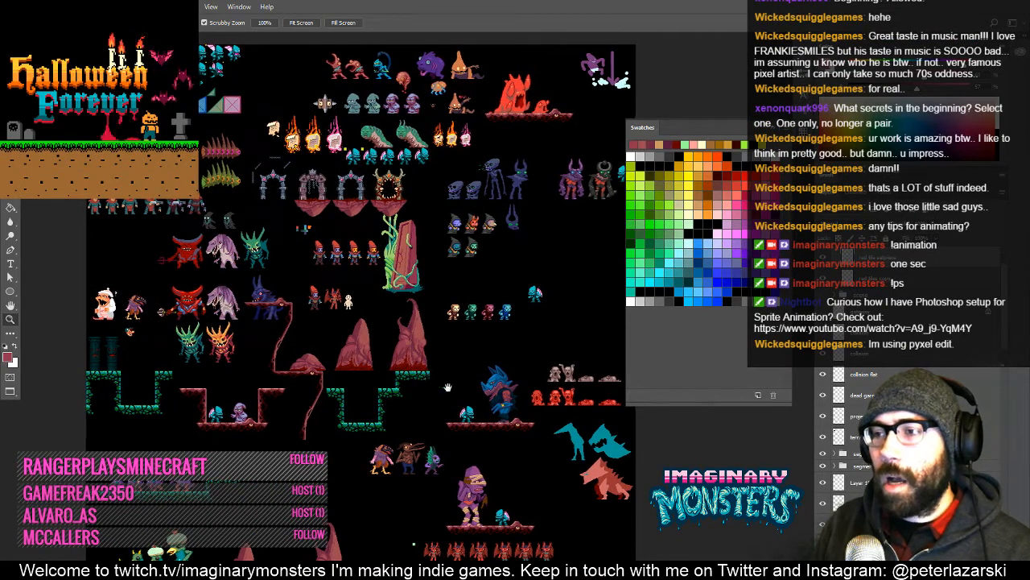
drag(420, 384, 453, 312)
drag(412, 362, 435, 295)
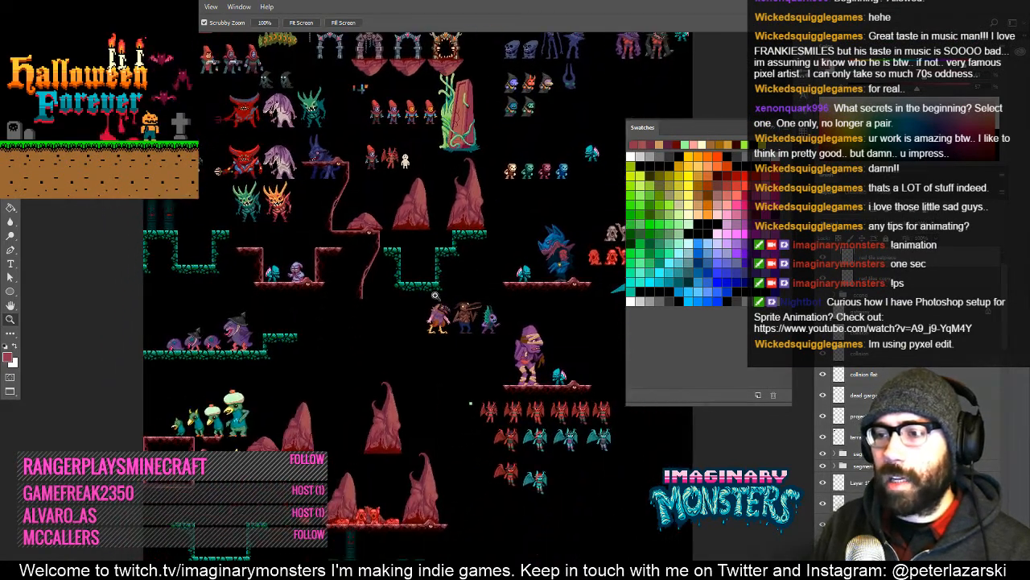
drag(355, 494, 340, 388)
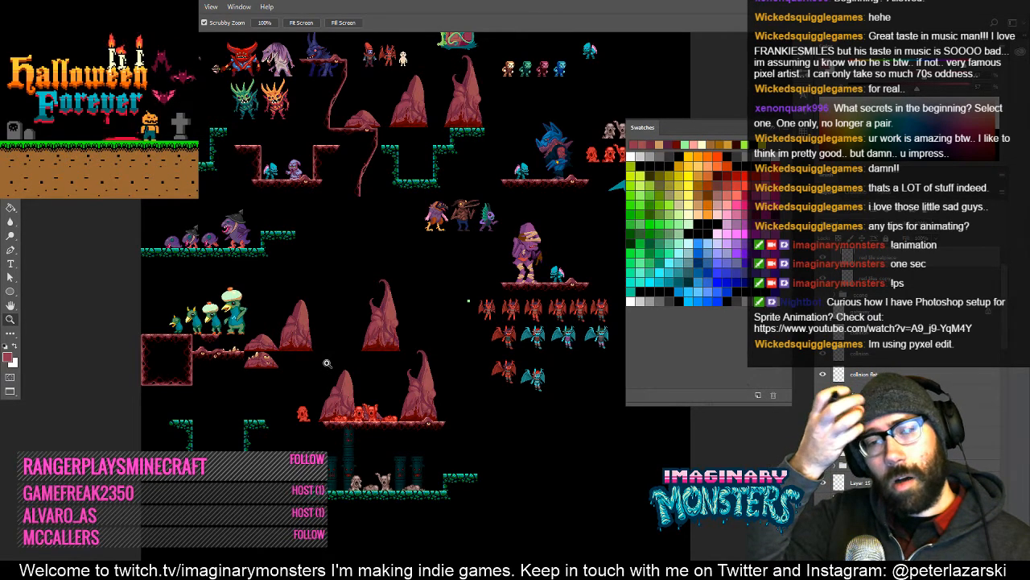
click(275, 360)
click(275, 360)
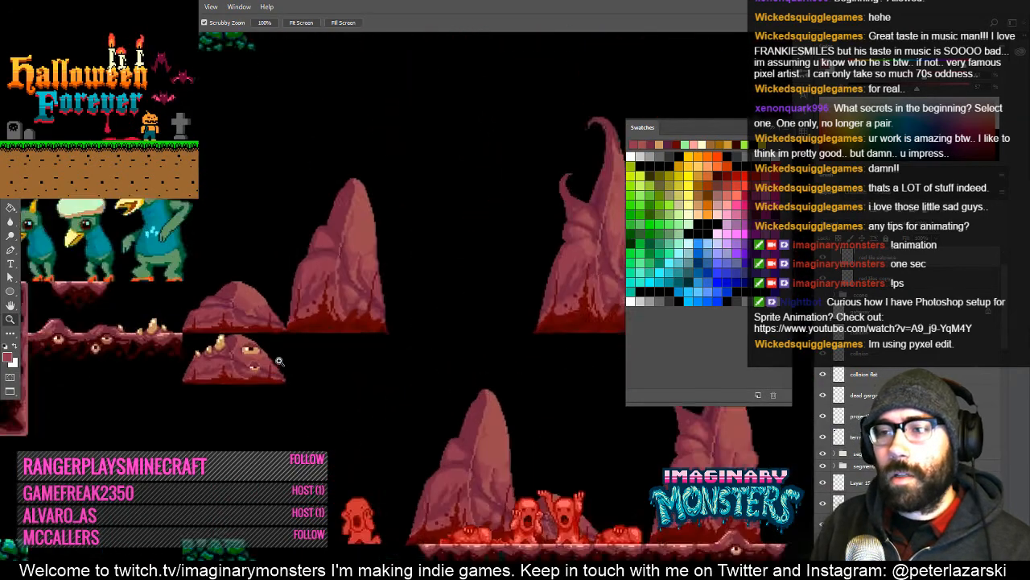
click(275, 361)
drag(296, 352, 383, 406)
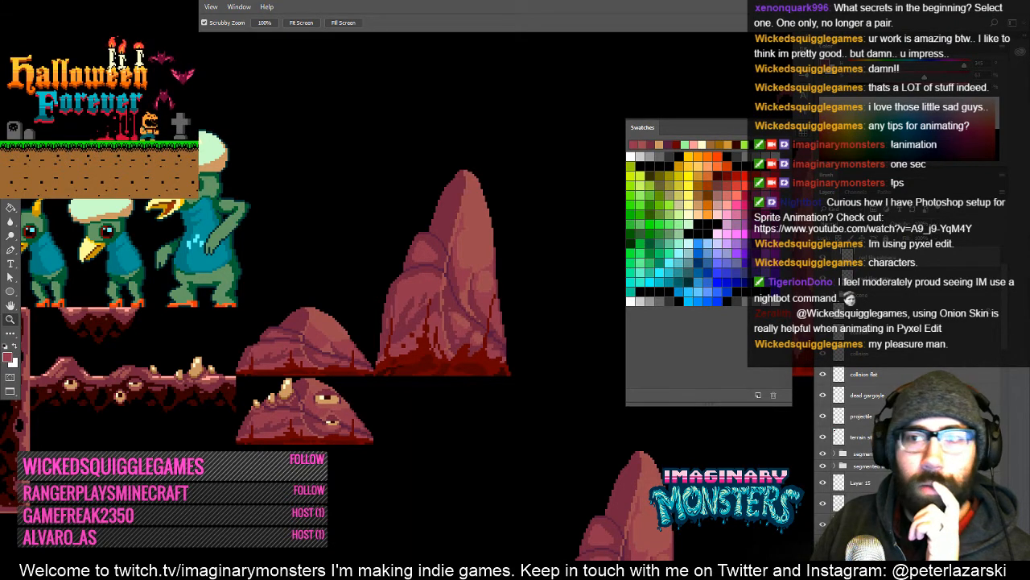
- Switch to the hf_entities_bigskull01.psd document and enlarge the rows of skull frames
key(ctrl+Tab)
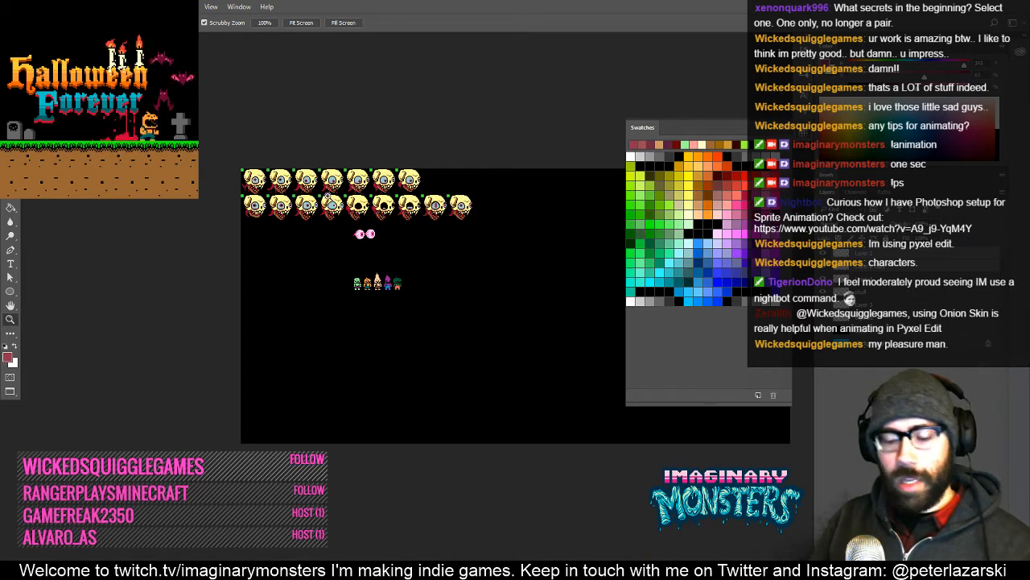
drag(319, 158, 358, 223)
click(365, 254)
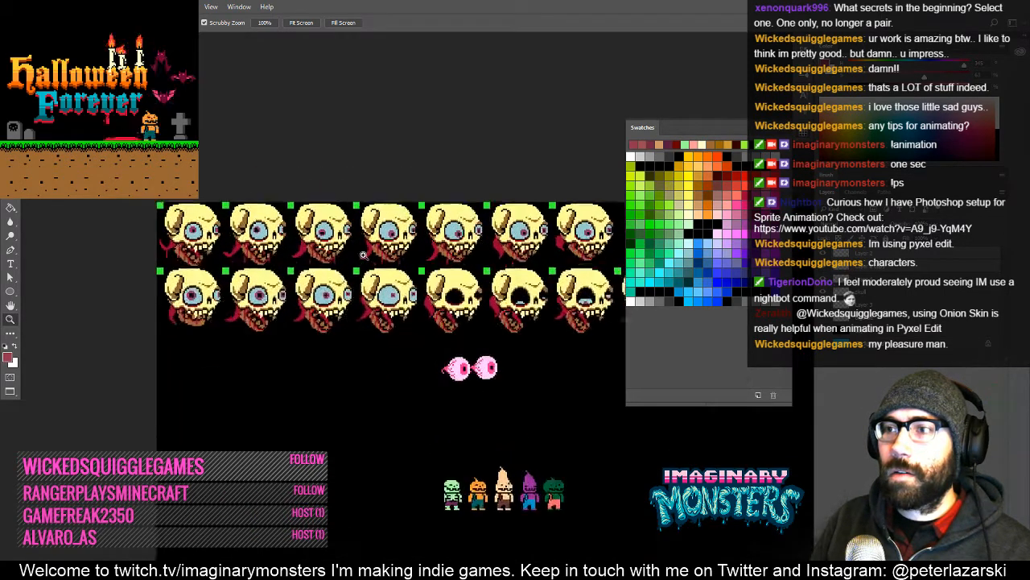
click(364, 253)
- Show the animation Timeline and set its playhead to the first frame, with both skull rows in view
click(239, 6)
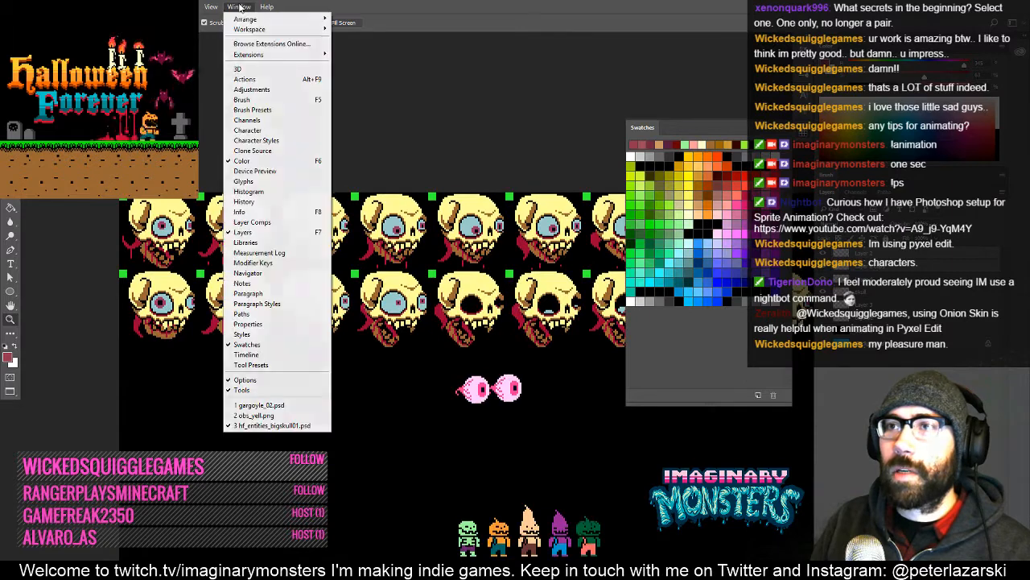
click(251, 355)
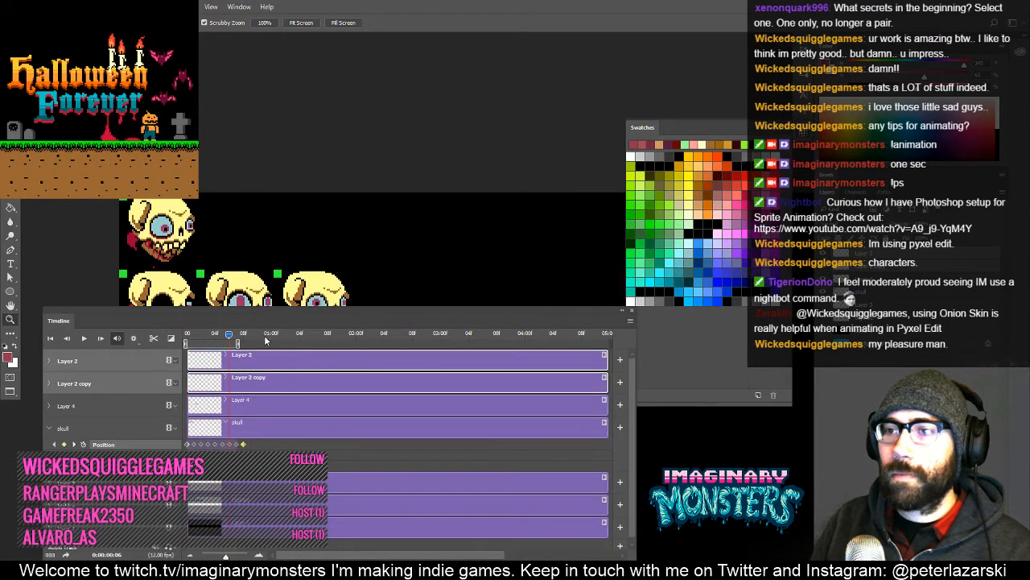
drag(234, 336, 179, 335)
drag(224, 241, 282, 184)
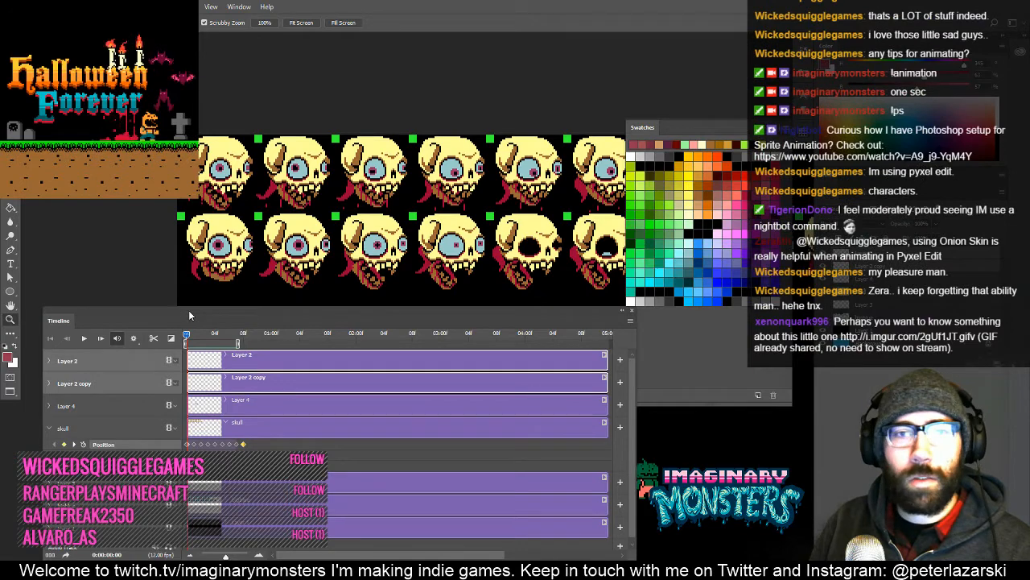
- Shorten the Timeline and move it lower so that it no longer covers the skull frames
drag(188, 310, 185, 330)
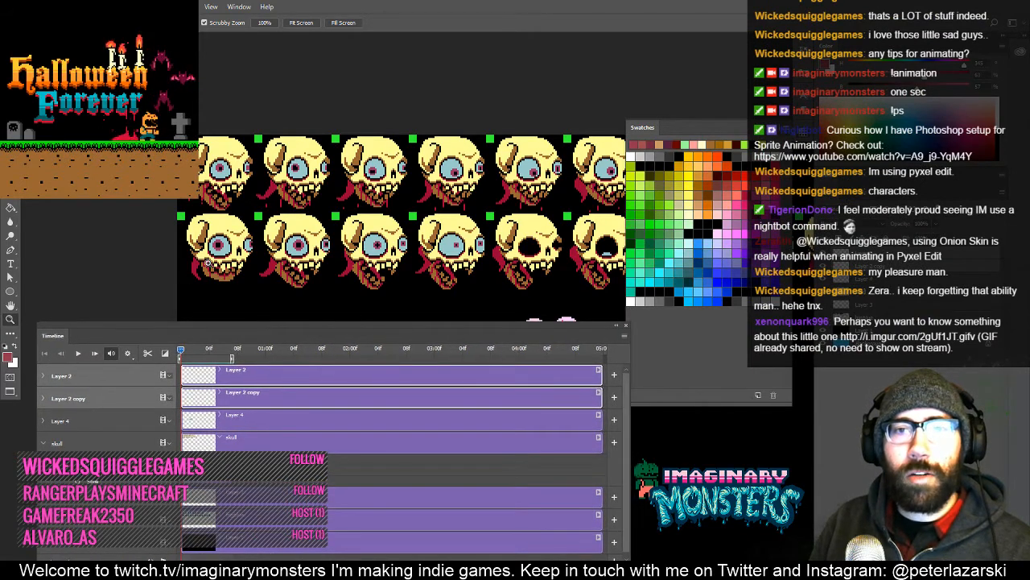
scroll(293, 210, up, 2)
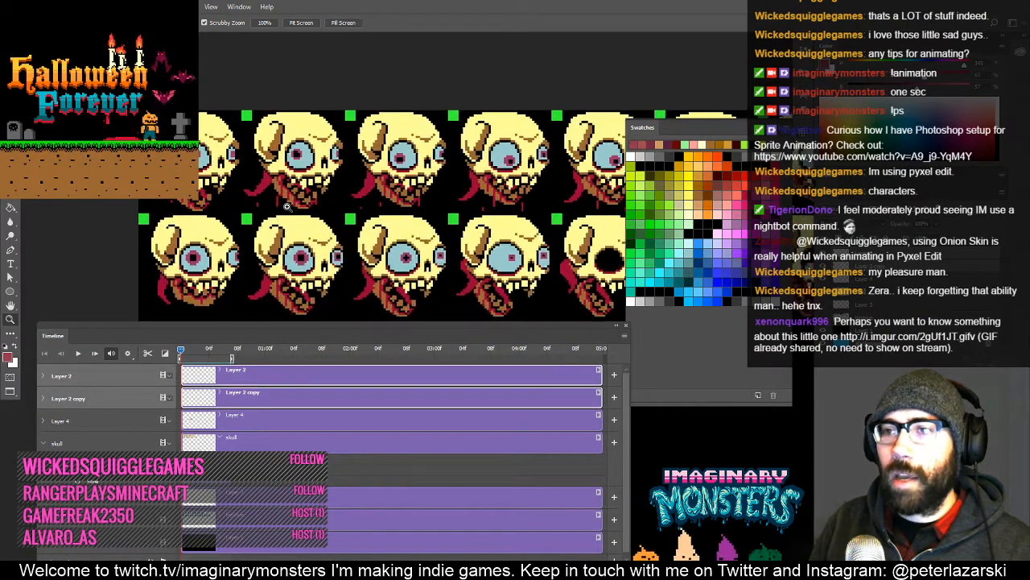
scroll(232, 320, up, 1)
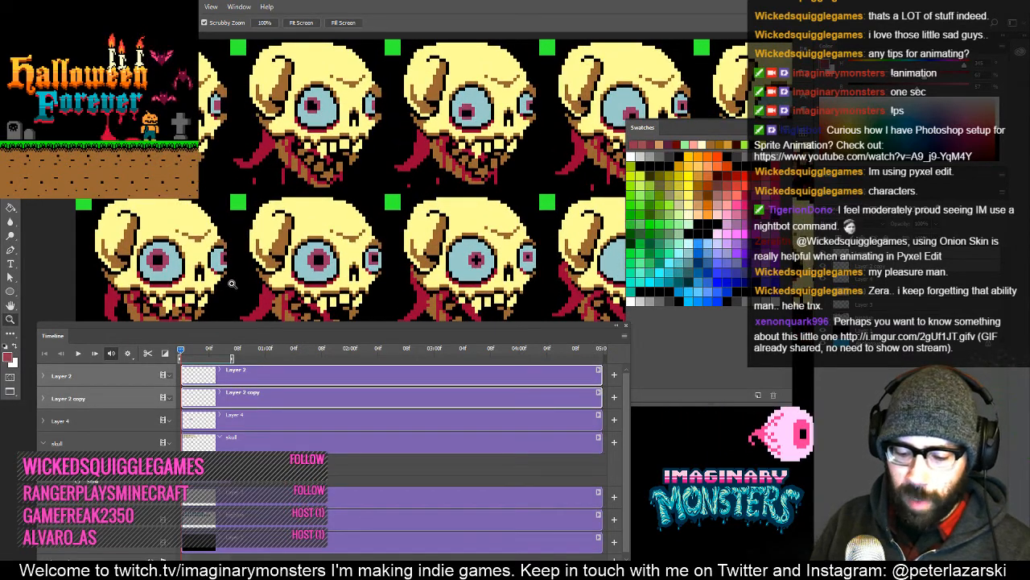
key(b)
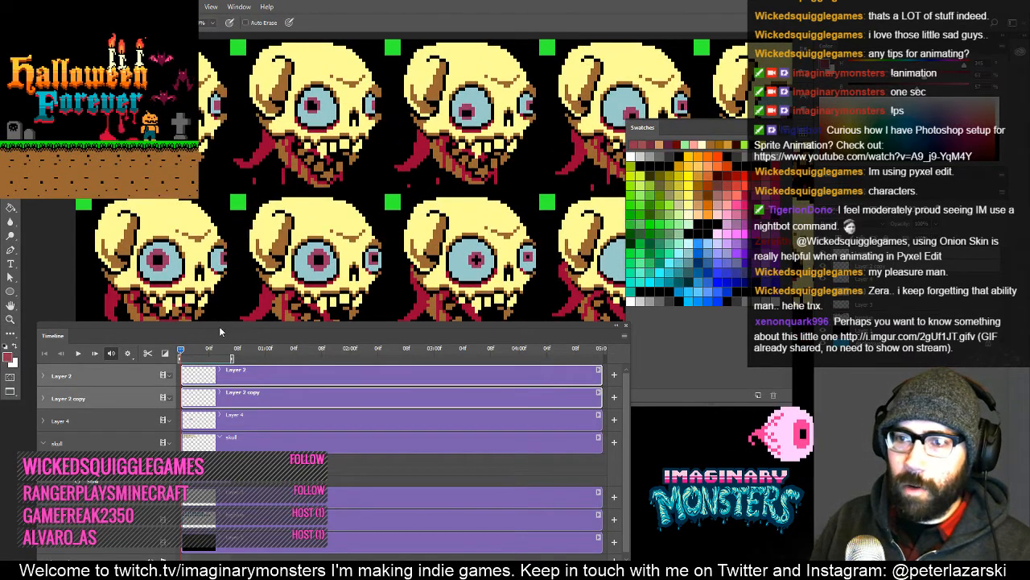
drag(630, 570, 633, 495)
drag(476, 337, 476, 399)
- Examine both rows of skull frames, comparing the eye and jaw poses up close
key(z)
alt+click(513, 334)
alt+click(514, 333)
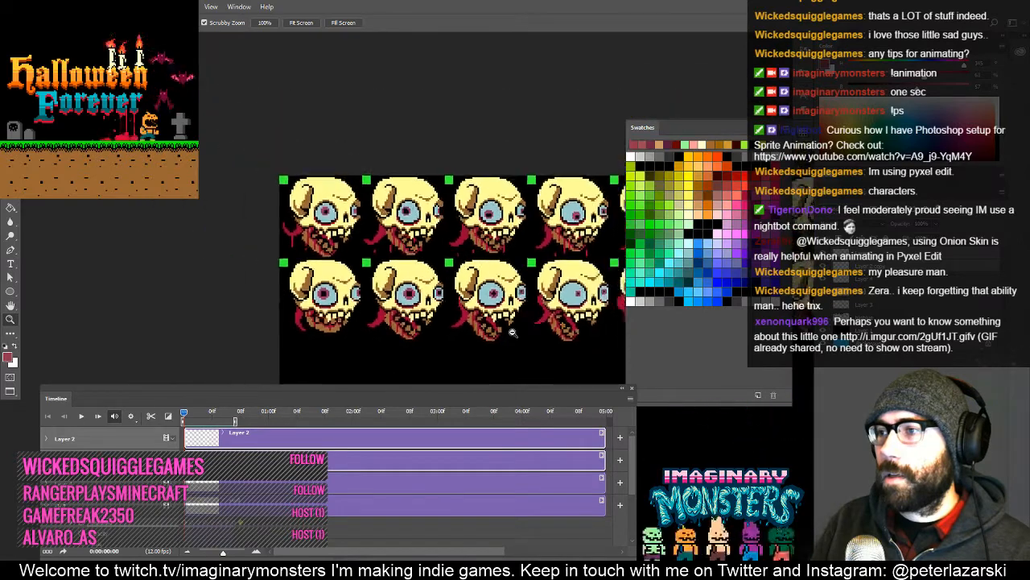
drag(606, 317, 420, 296)
mouse_move(186, 413)
mouse_down()
mouse_move(235, 413)
mouse_move(185, 413)
mouse_up()
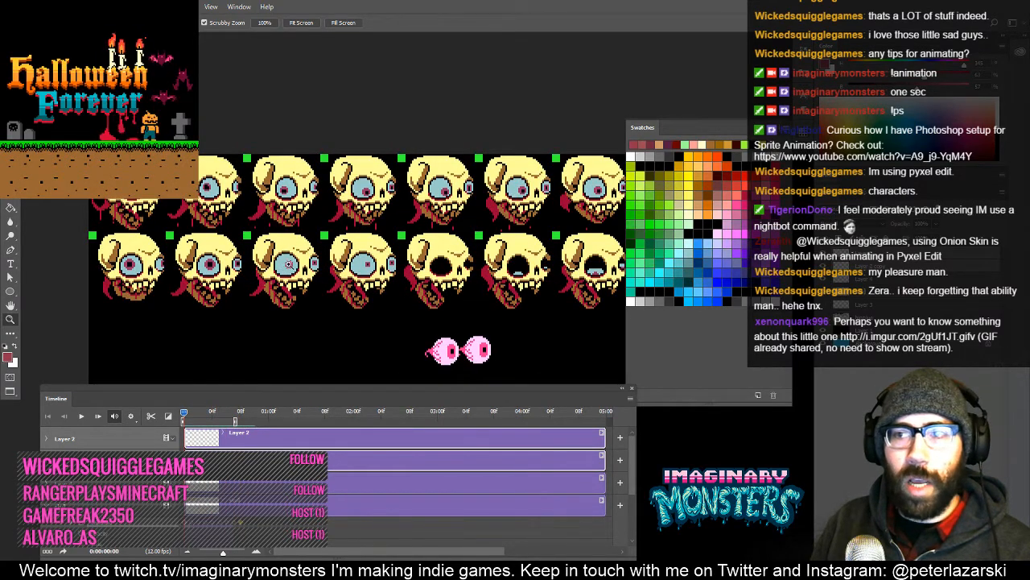
scroll(287, 272, up, 1)
scroll(286, 272, up, 1)
drag(254, 304, 303, 302)
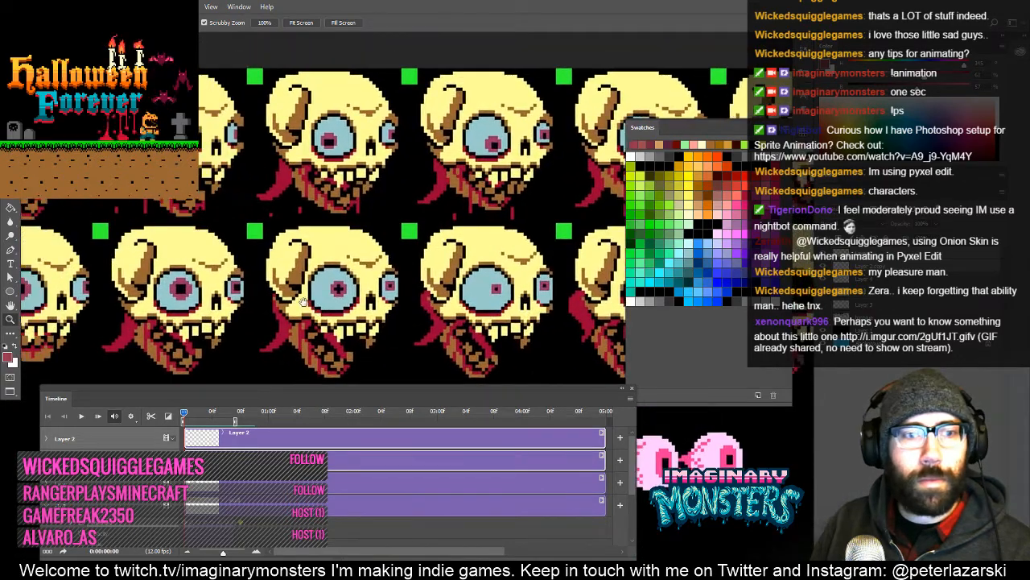
- Hide the Swatches palette to clear the view of the skull frames, keeping the Timeline shown
key(Tab)
scroll(429, 313, down, 1)
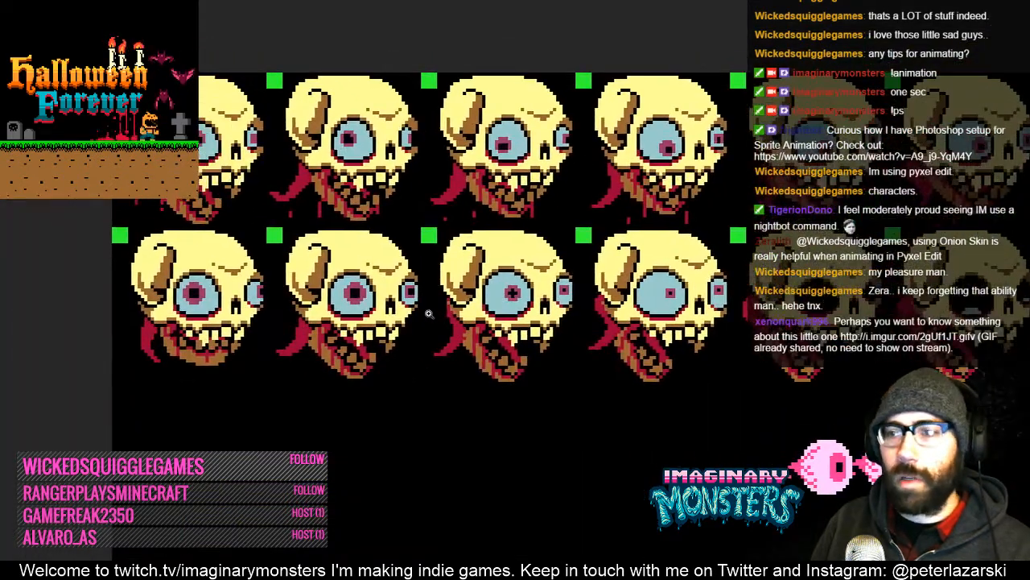
key(Tab)
click(641, 129)
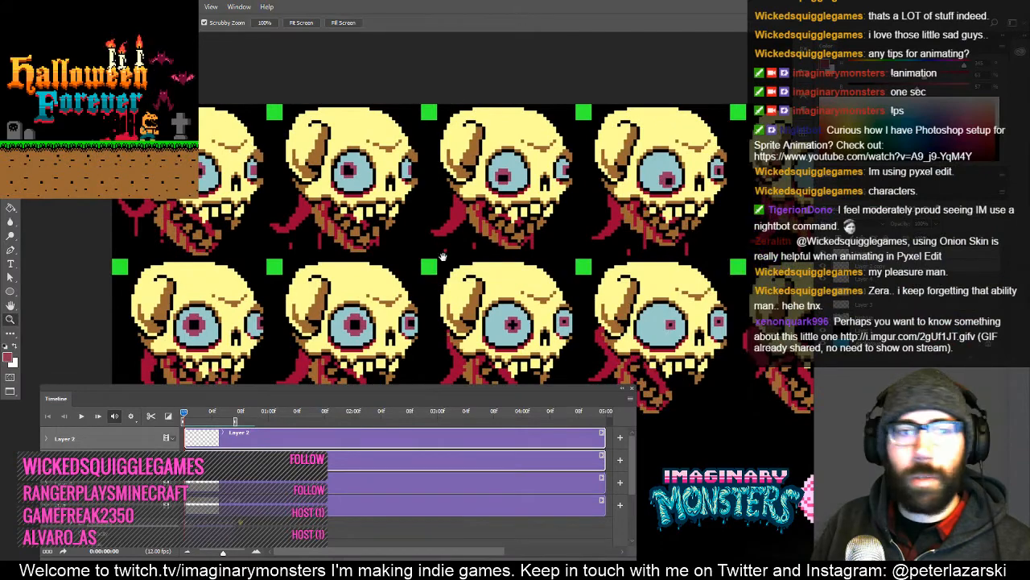
drag(449, 236, 483, 185)
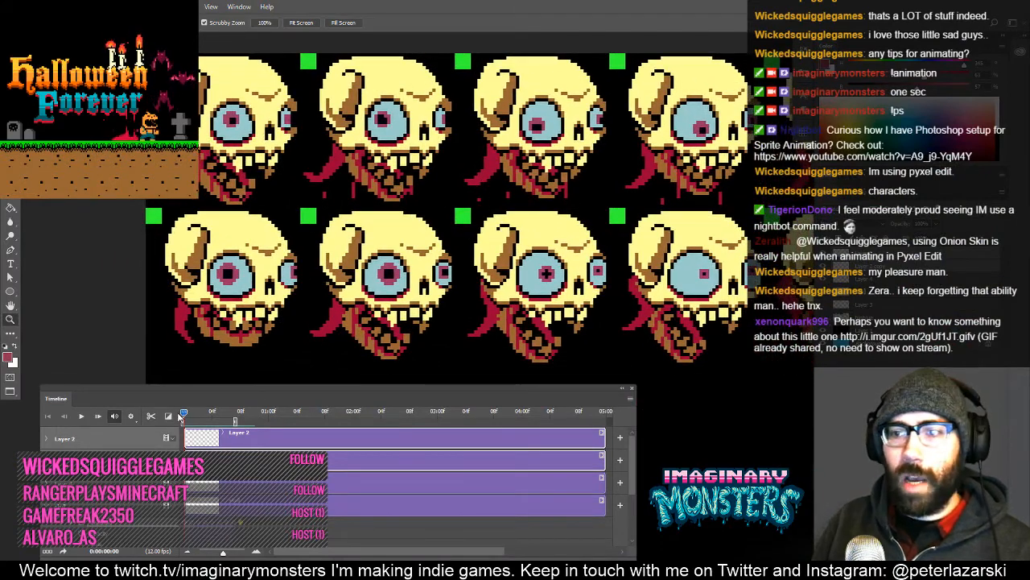
- Turn on loop playback for the Timeline and preview the skull animation from the first frame
mouse_move(184, 413)
mouse_down()
mouse_move(267, 412)
mouse_move(170, 412)
mouse_up()
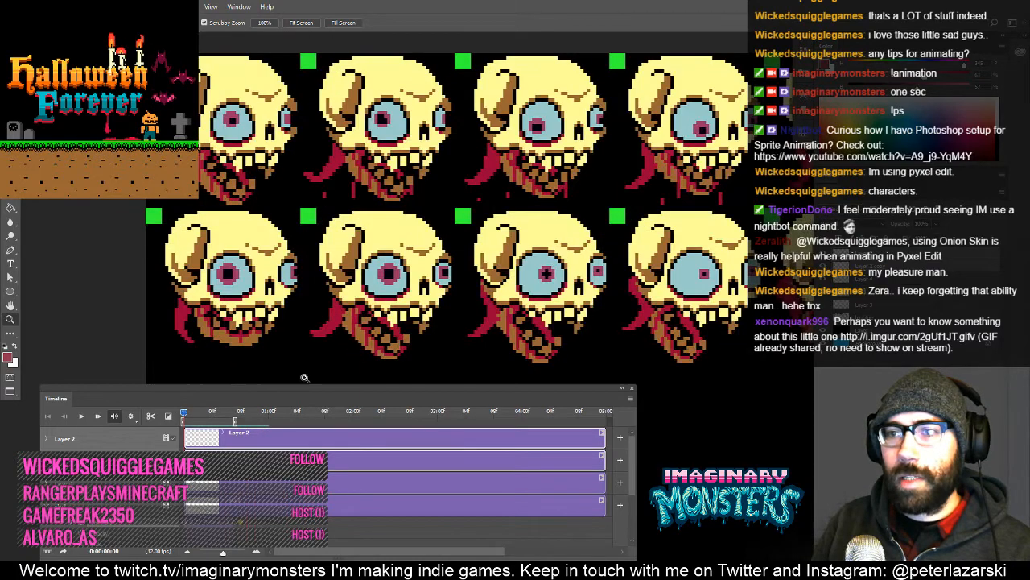
key(space)
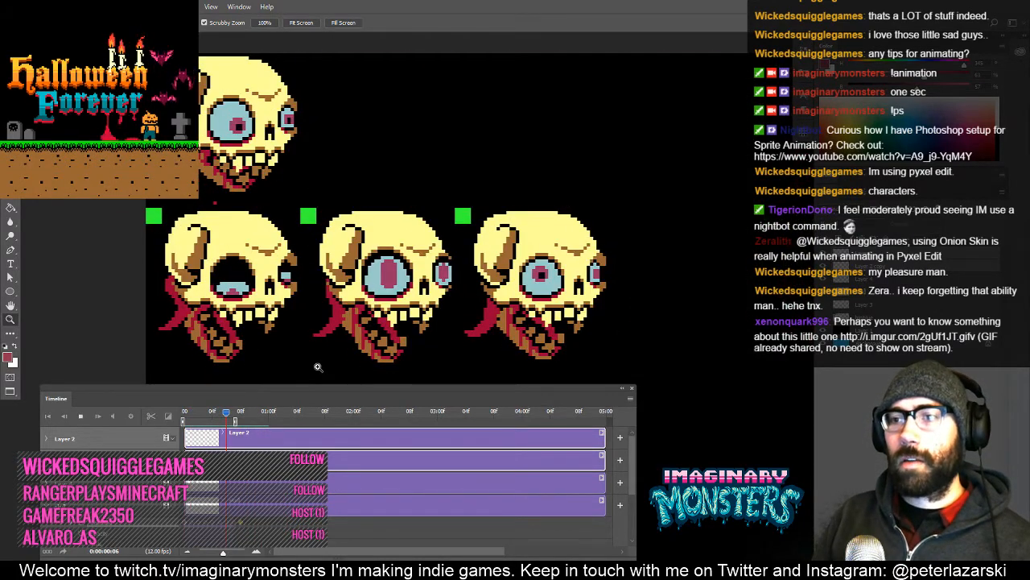
click(632, 400)
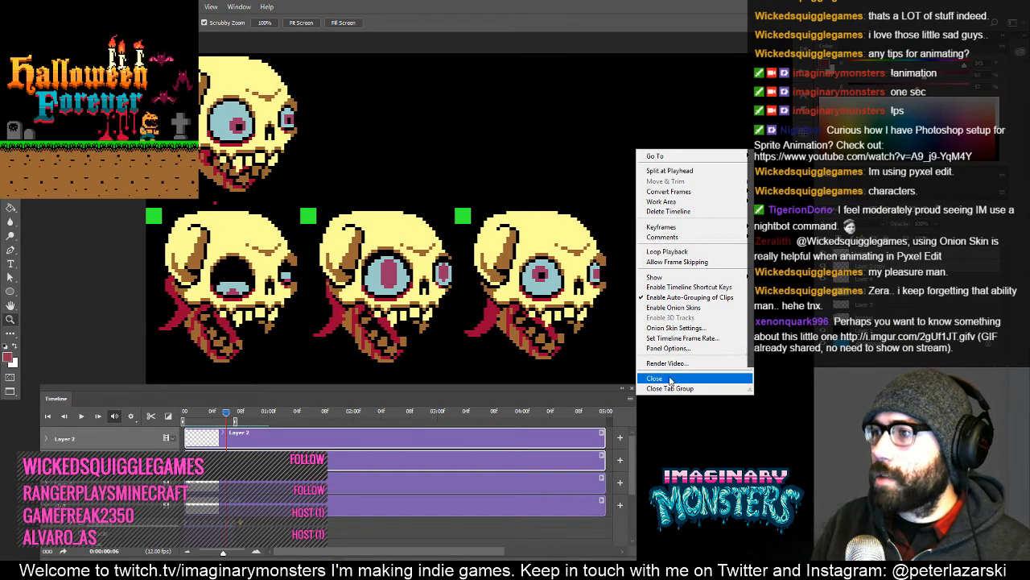
click(667, 251)
key(space)
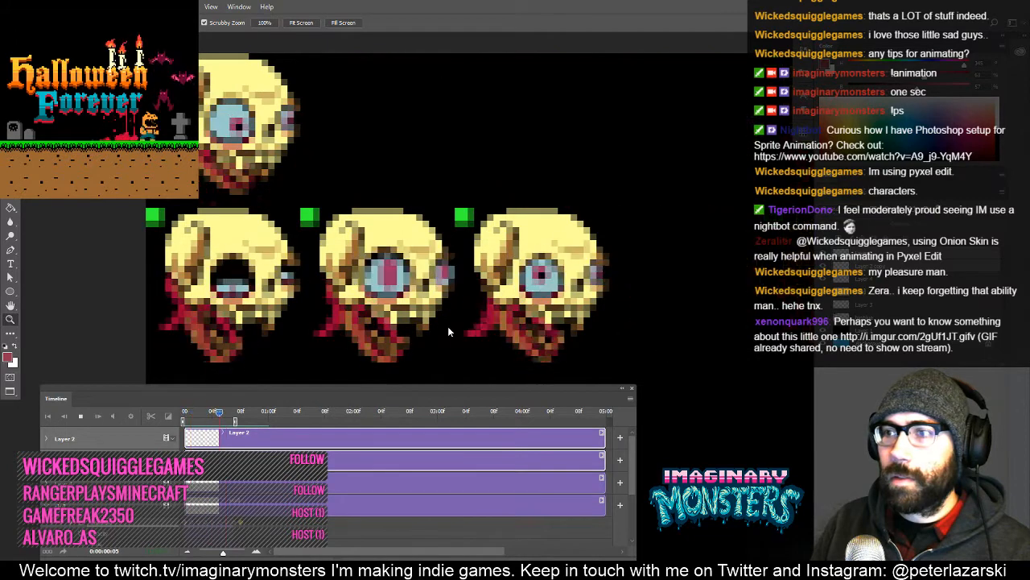
key(space)
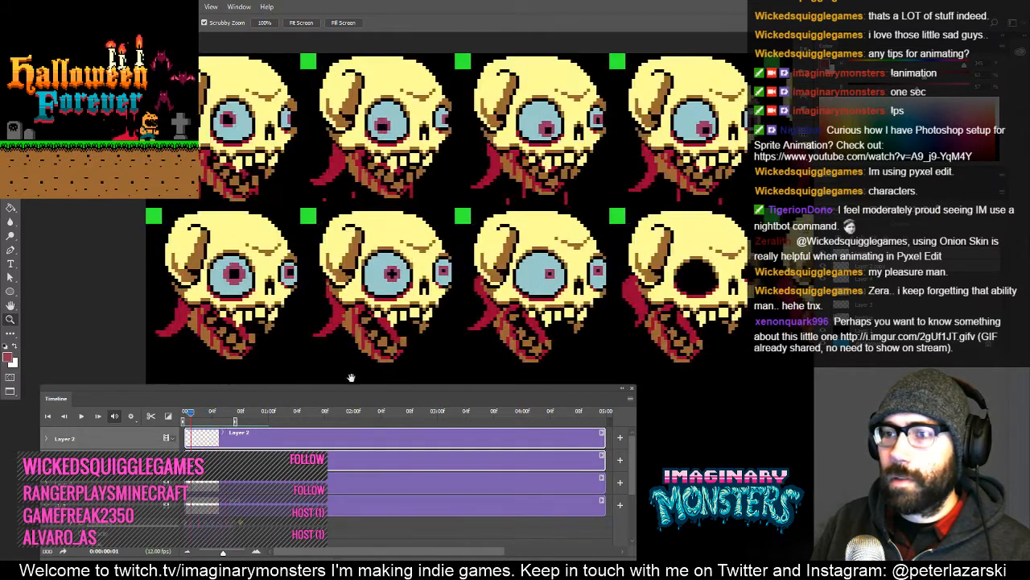
- Return the playhead to the first frame and scrub it forward to 0:00:00:05 to view the shifted skull frames
click(184, 414)
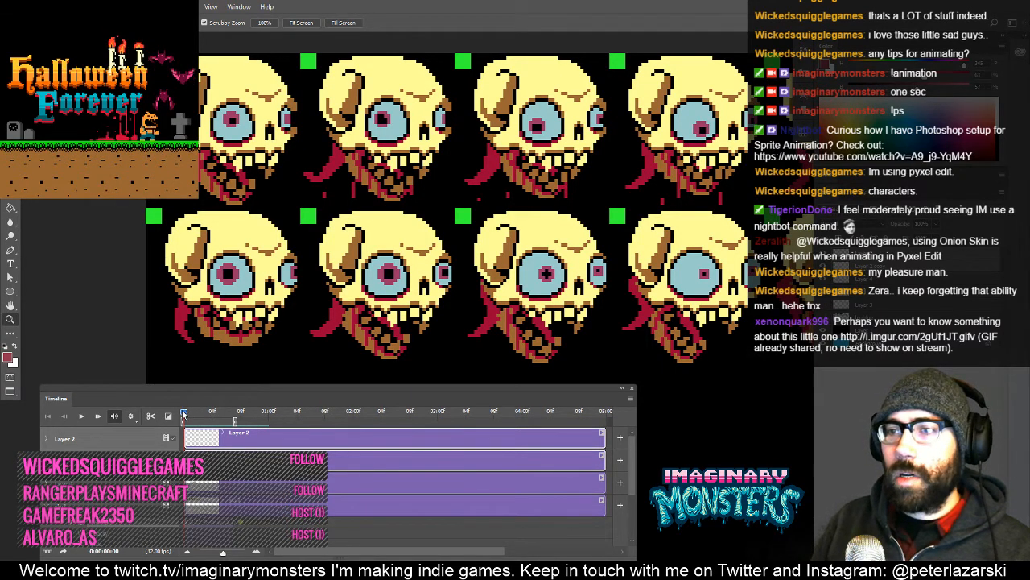
mouse_move(185, 414)
mouse_down()
mouse_move(221, 414)
mouse_move(188, 414)
mouse_up()
click(218, 411)
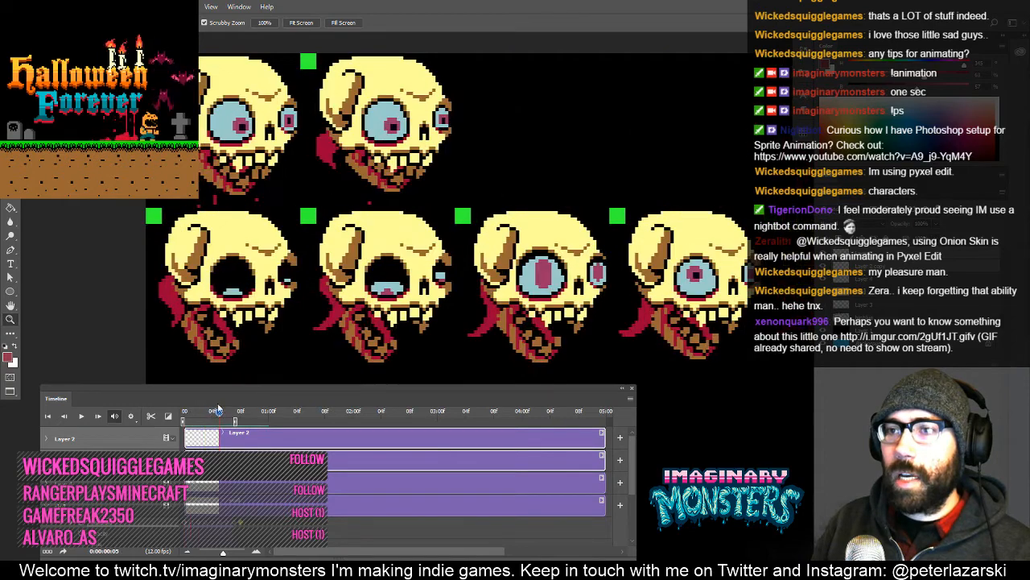
- Return the playhead to the first frame and examine the lower row of skull frames, comparing the empty-socket and eye poses
drag(215, 413, 185, 415)
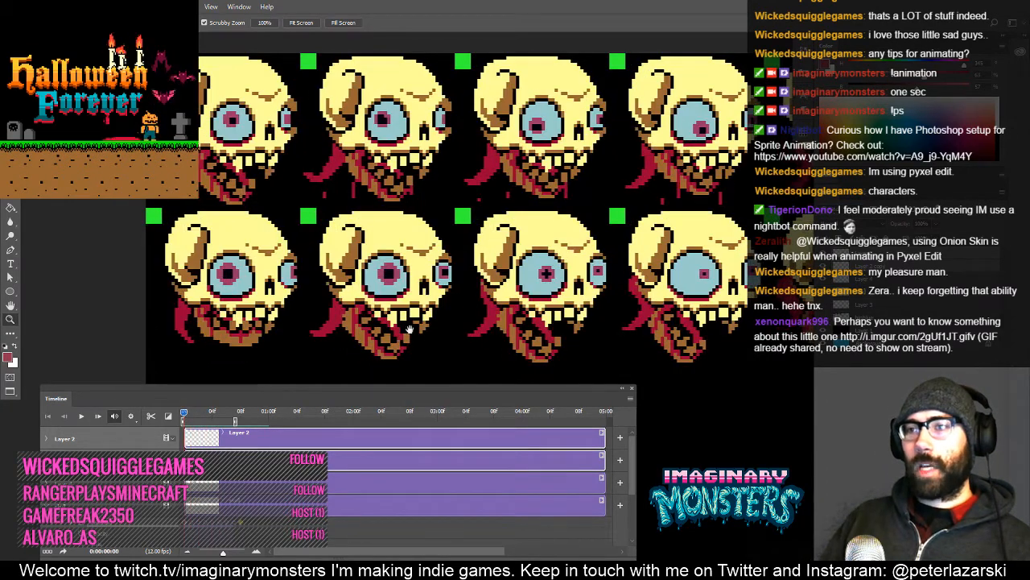
drag(463, 291, 343, 308)
drag(757, 240, 257, 246)
drag(399, 267, 212, 223)
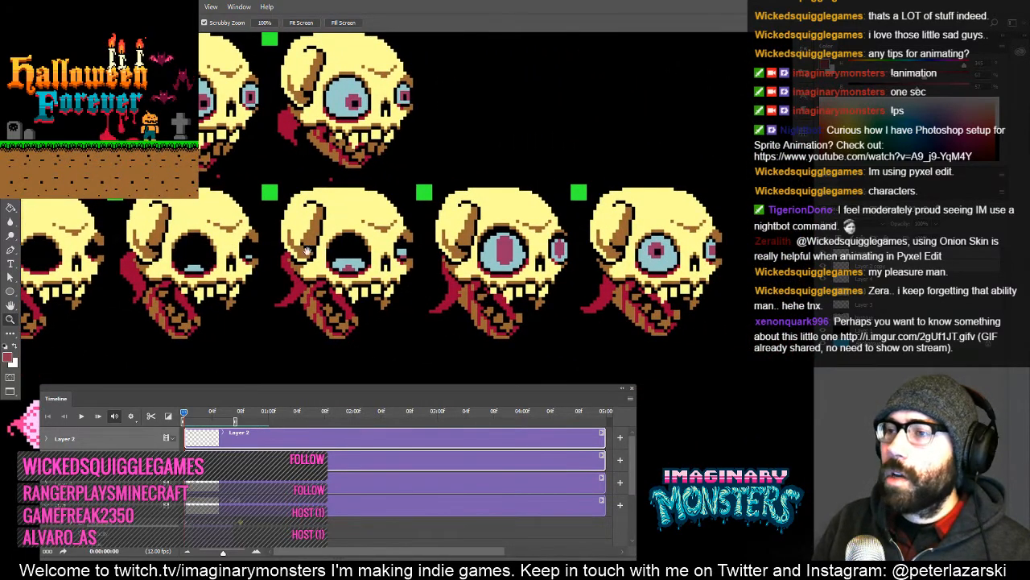
drag(402, 253, 328, 235)
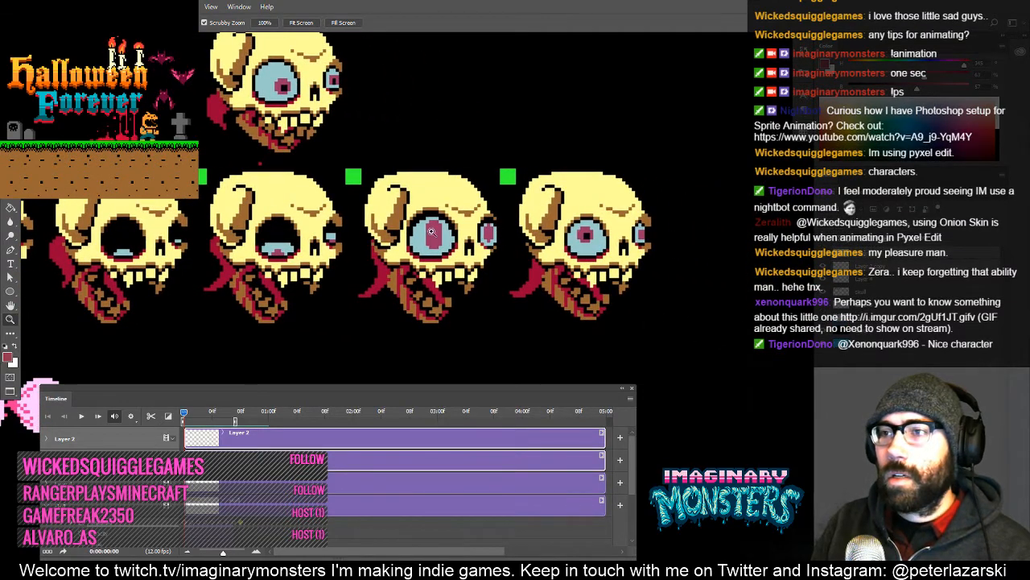
drag(256, 242, 441, 242)
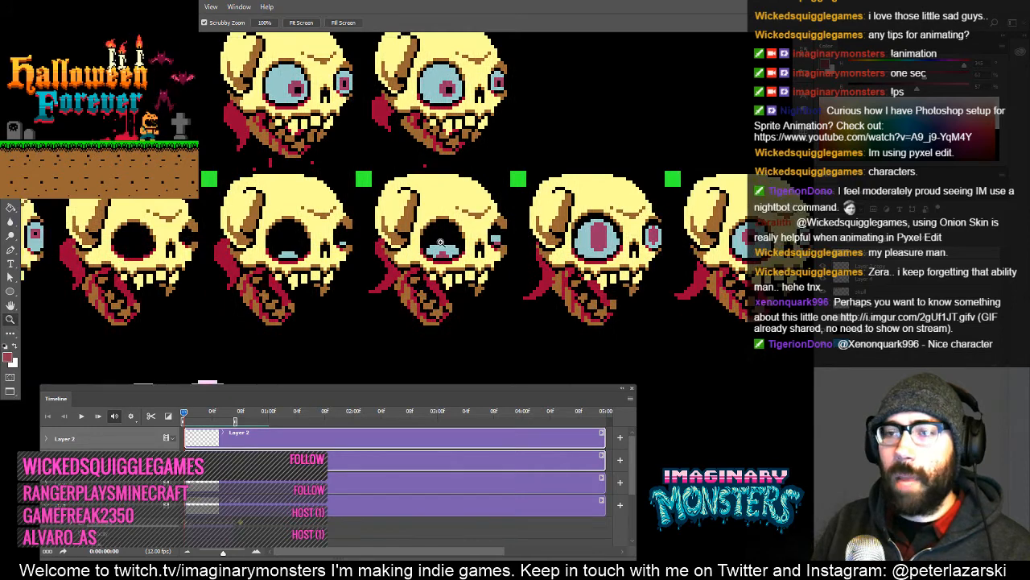
drag(230, 359, 211, 362)
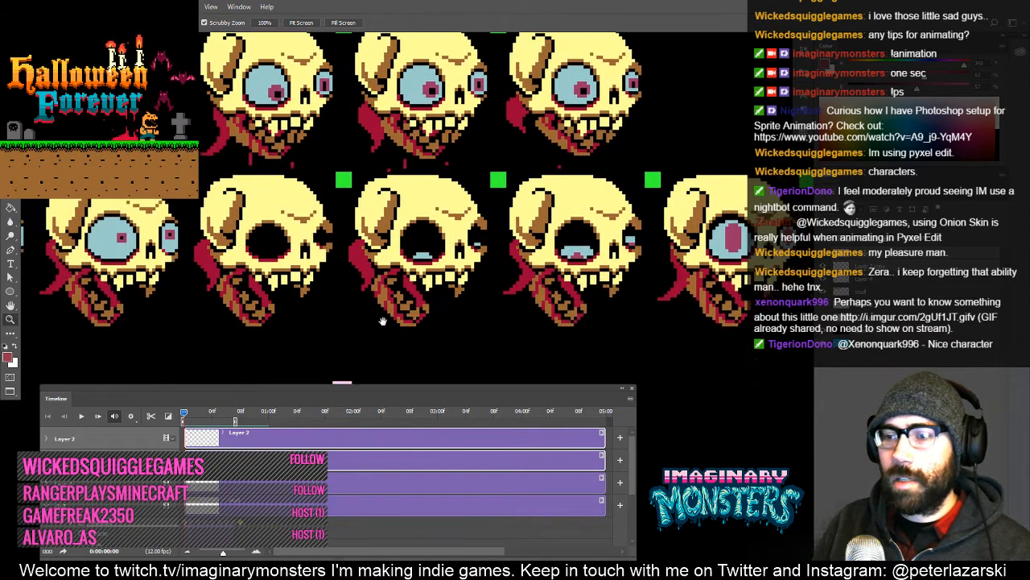
- Enable the Timeline shortcut keys and step the skull animation frame by frame, forward to 0:00:00:04 and back
click(633, 398)
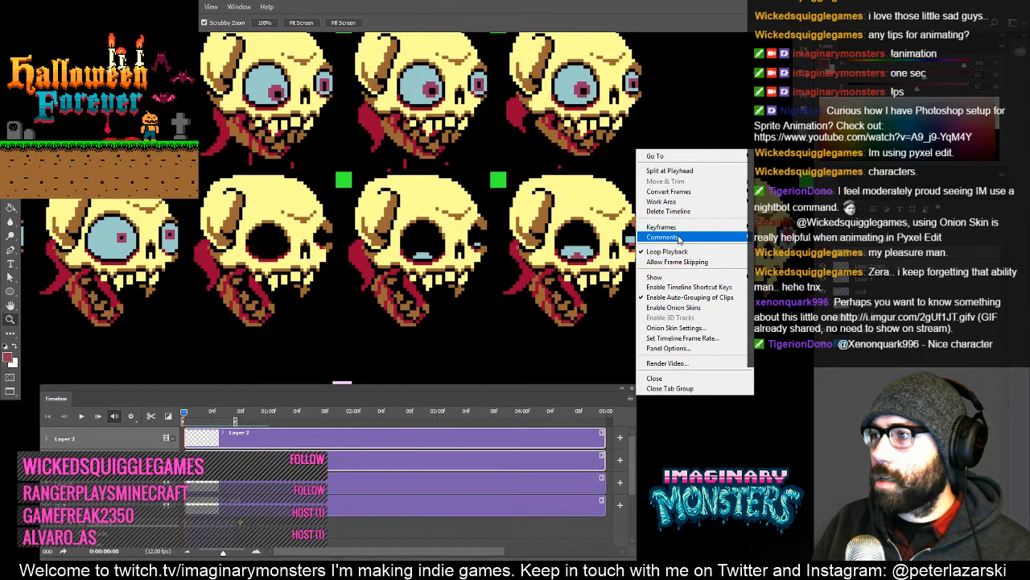
click(709, 288)
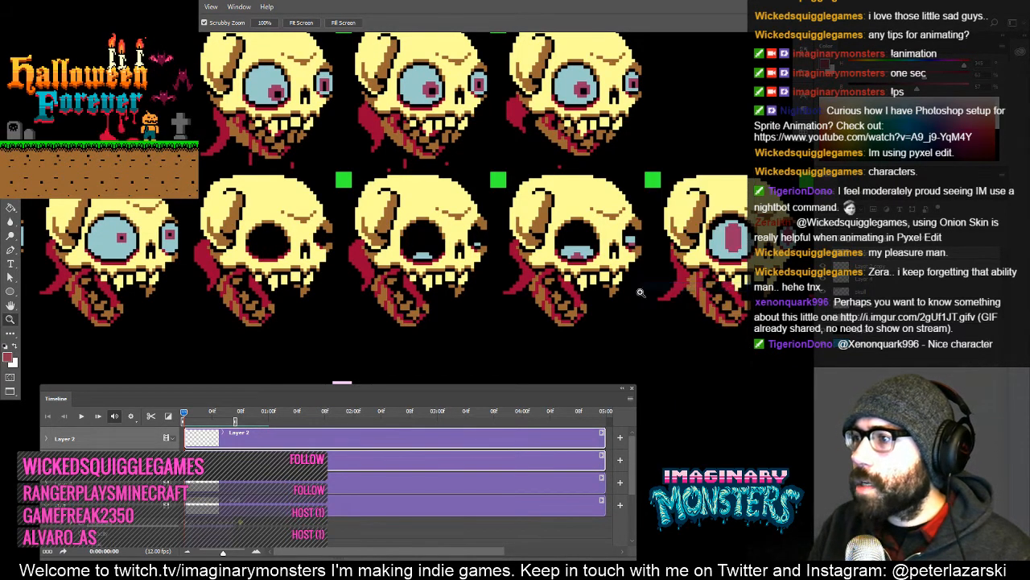
drag(335, 270, 446, 282)
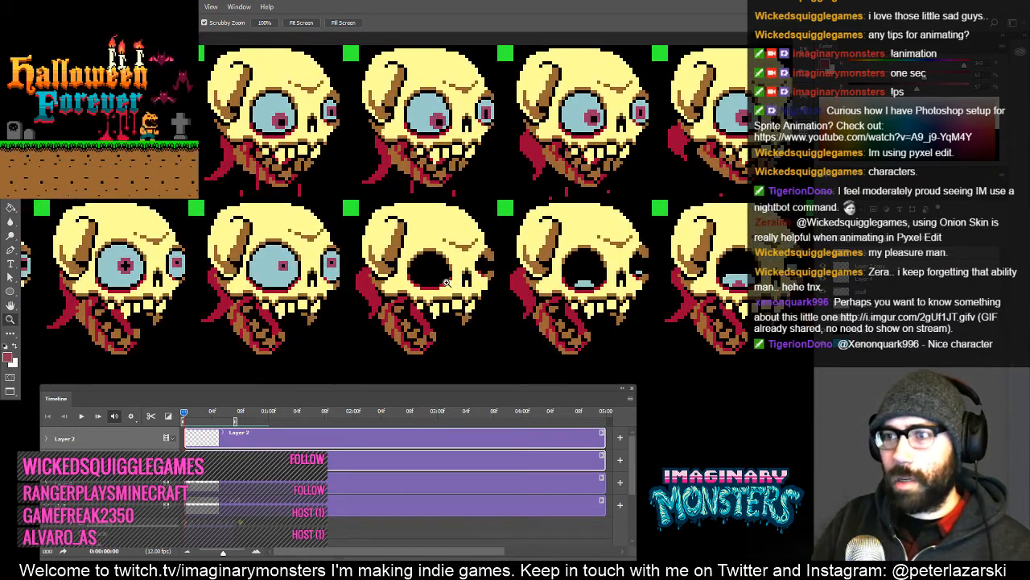
key(Right)
key(Right)
key(Right)
key(Right)
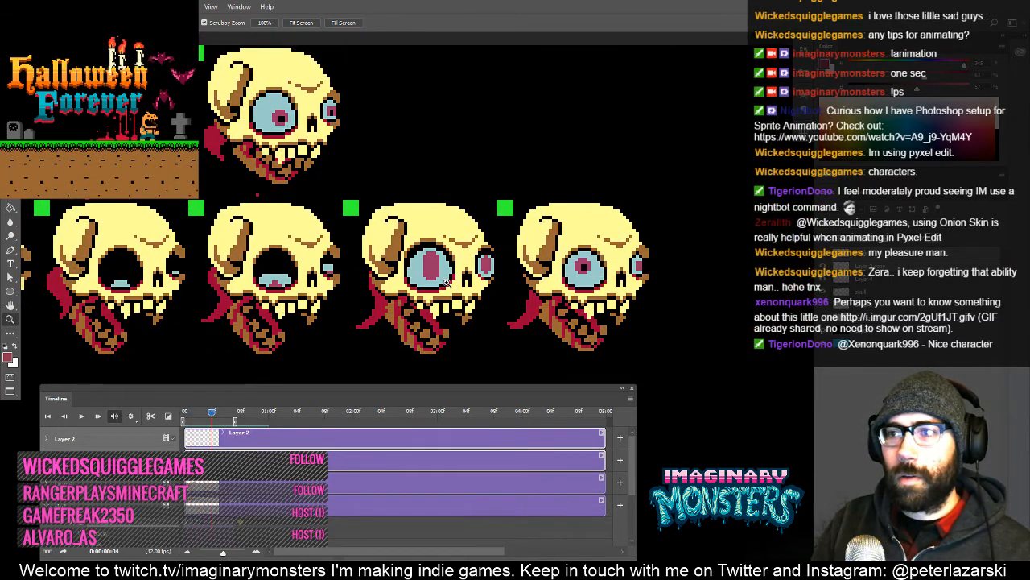
key(Left)
key(Left)
key(Left)
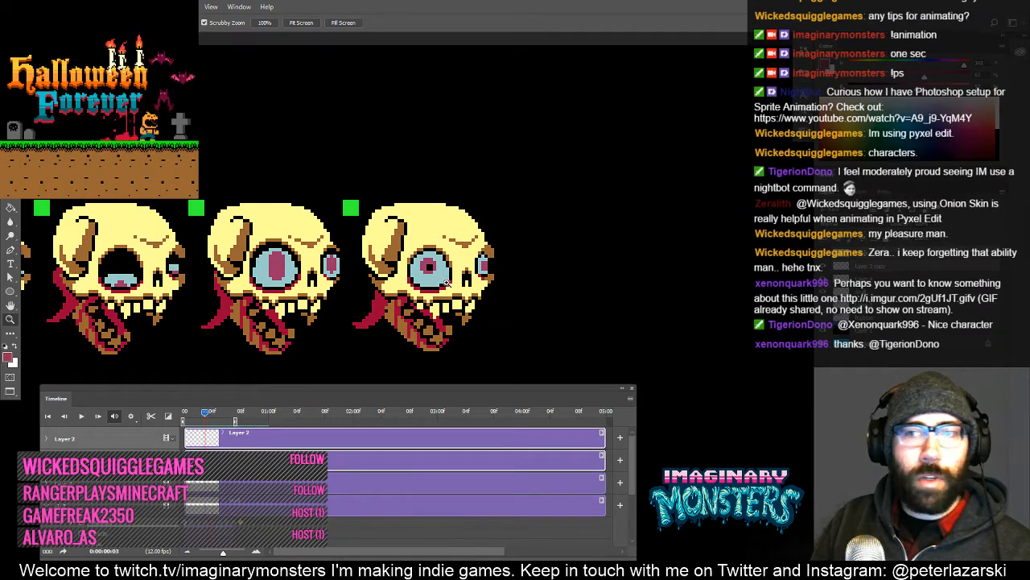
- Step back and forth through the skull frames on the Timeline, ending at 0:00:00:06, to compare neighbouring poses in place
drag(180, 222, 475, 214)
drag(346, 236, 314, 249)
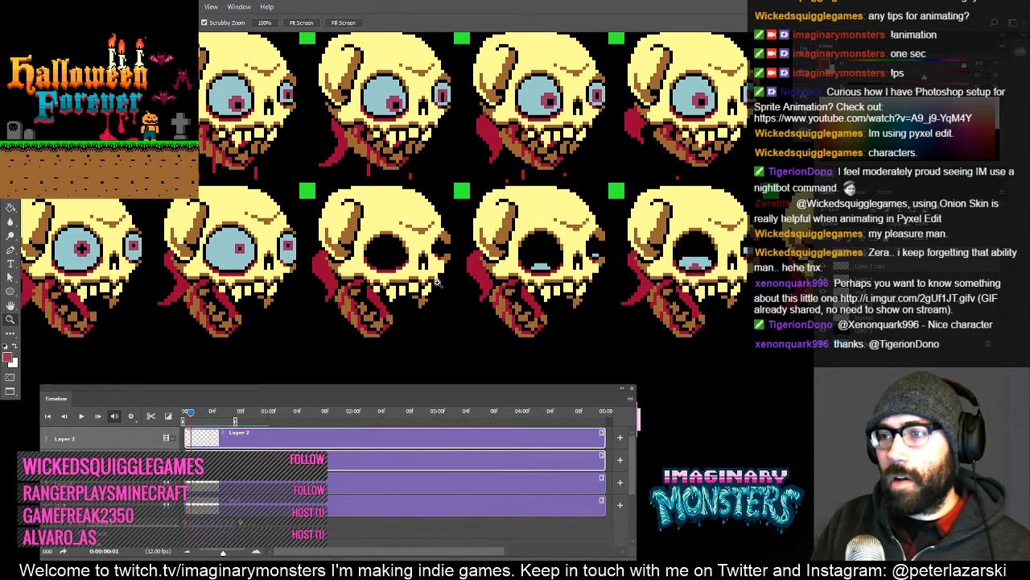
key(Right)
key(Right)
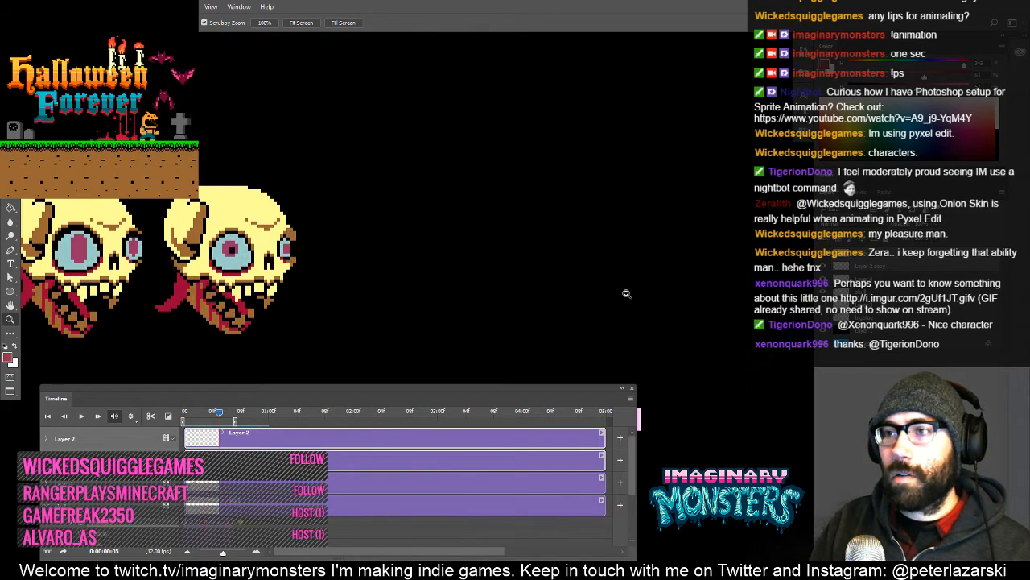
key(Right)
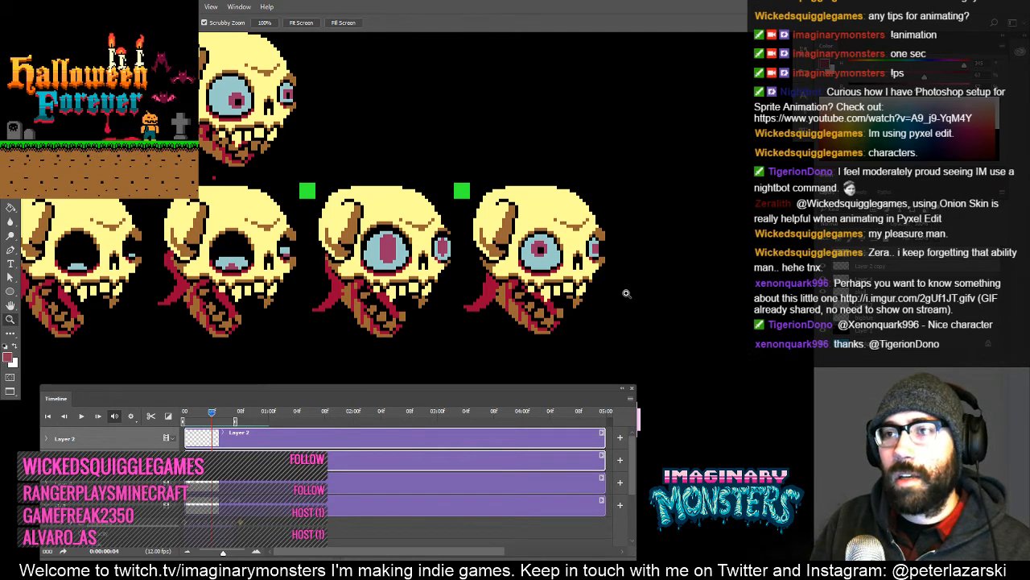
key(Right)
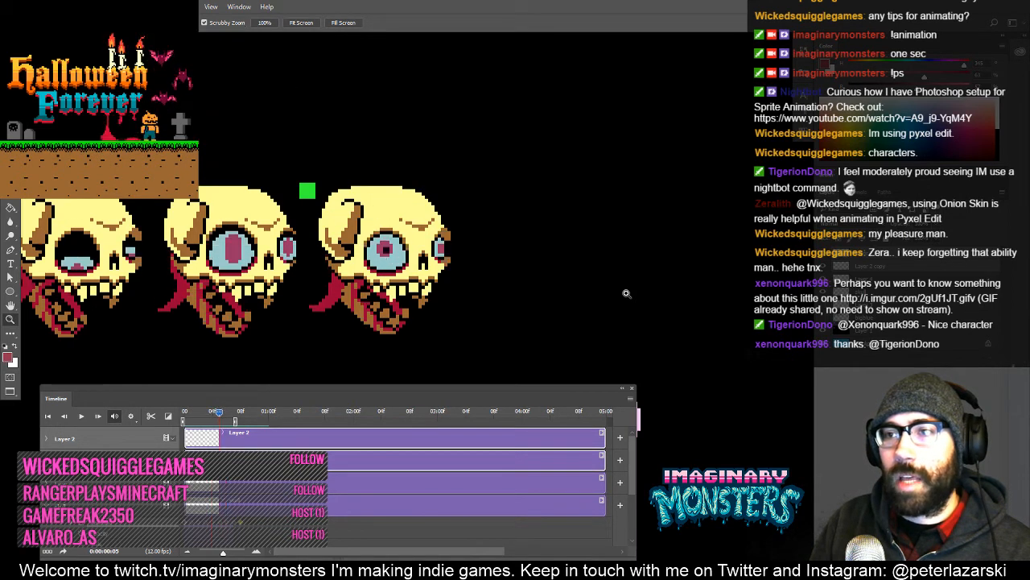
key(Right)
key(Left)
key(Left)
key(Left)
key(Right)
key(Right)
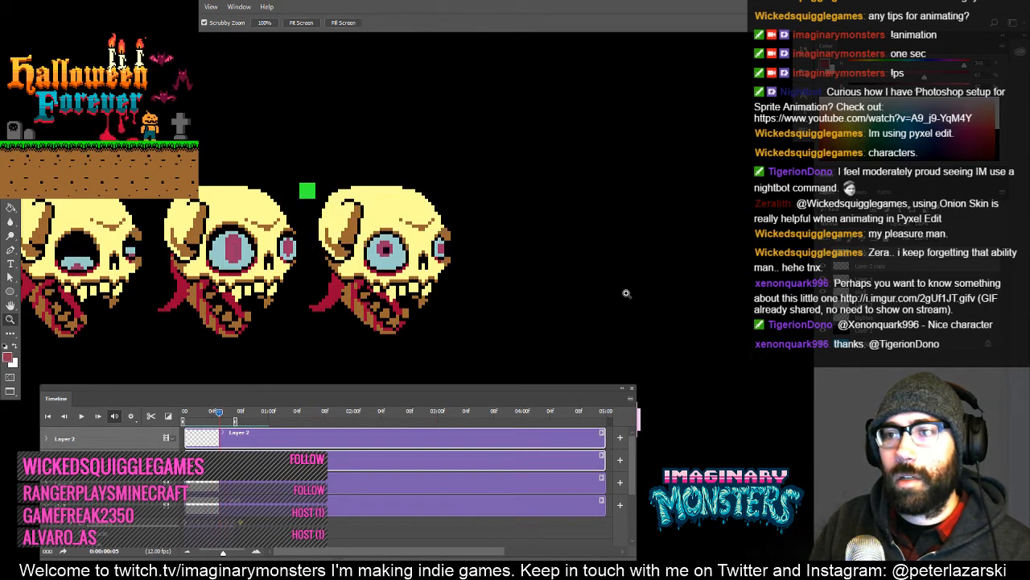
key(Right)
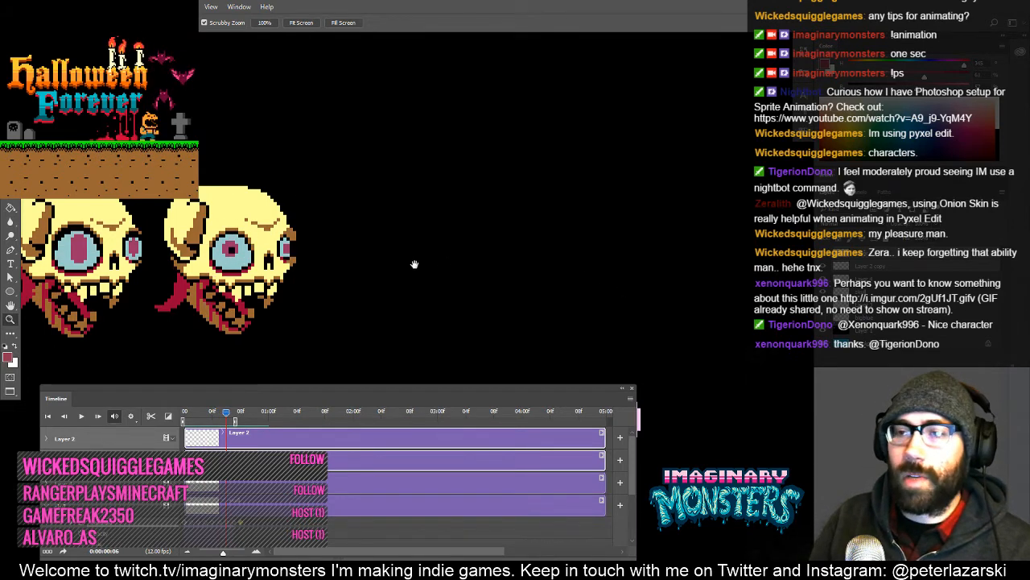
- Close the big skull document hf_entities_bigskull01.psd, saving its changes
drag(415, 264, 490, 232)
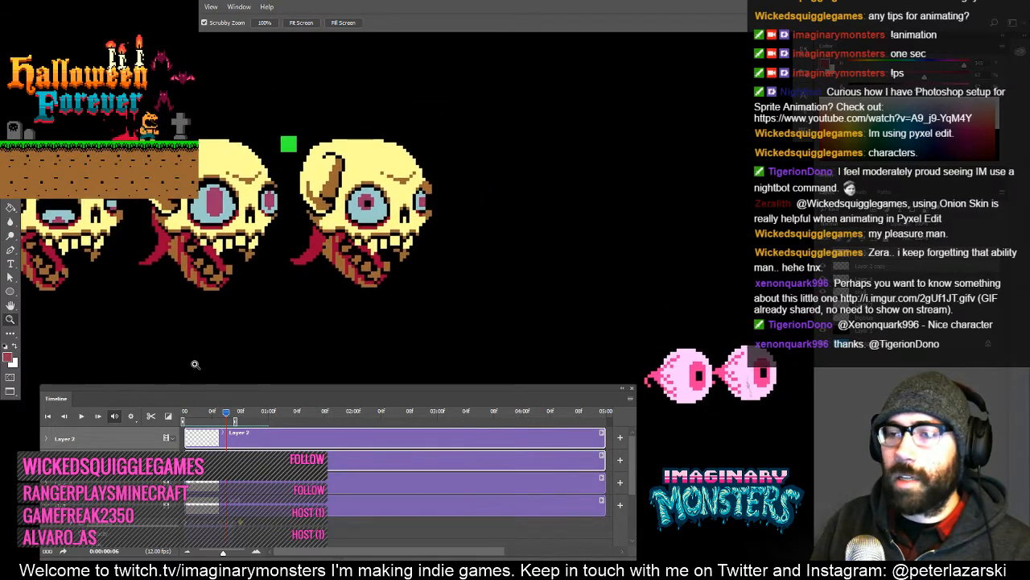
key(ctrl+w)
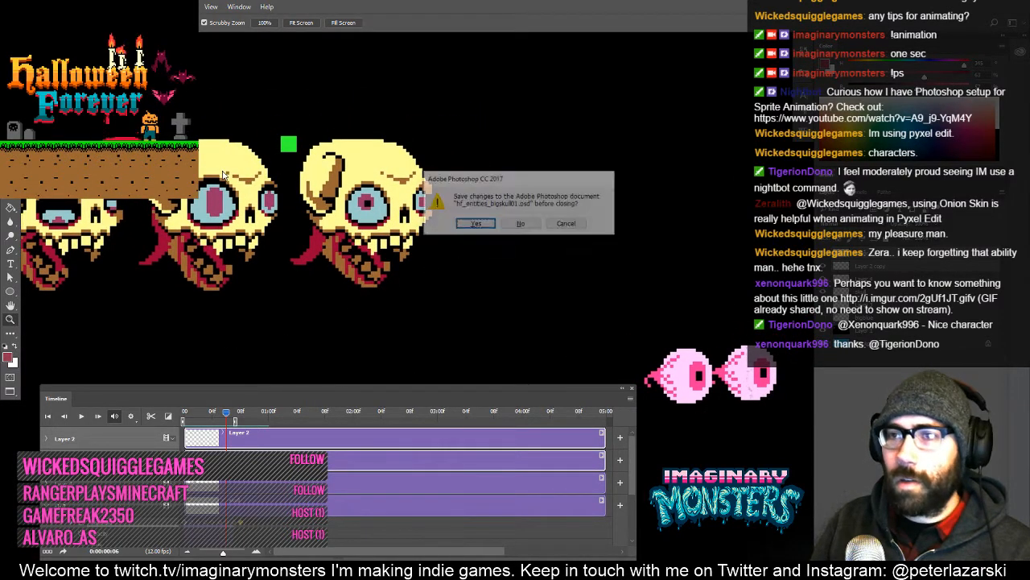
click(483, 225)
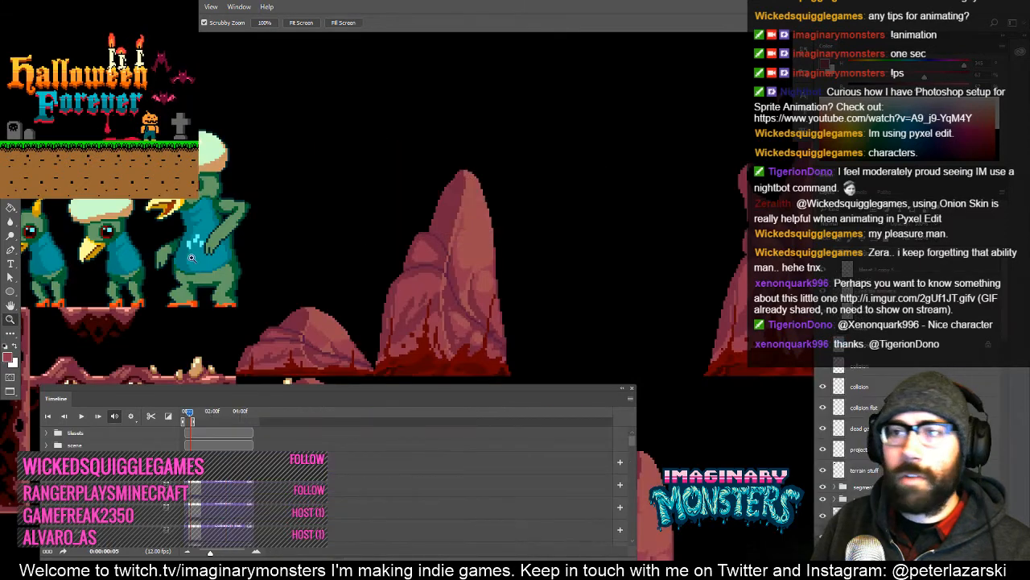
- Switch to the crowned frog sprite document and view its row of crouching frames up close
drag(266, 240, 390, 241)
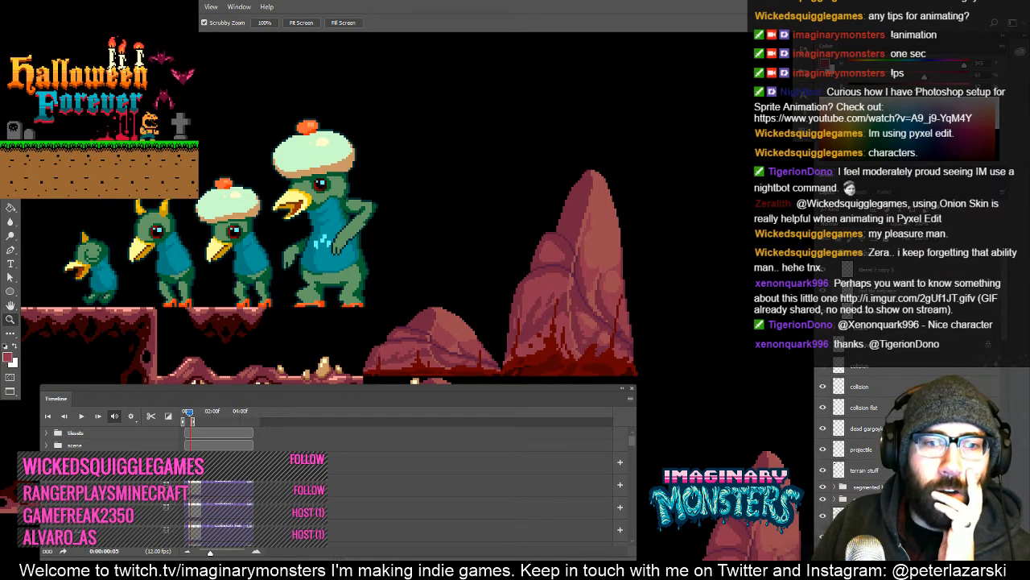
key(ctrl+Tab)
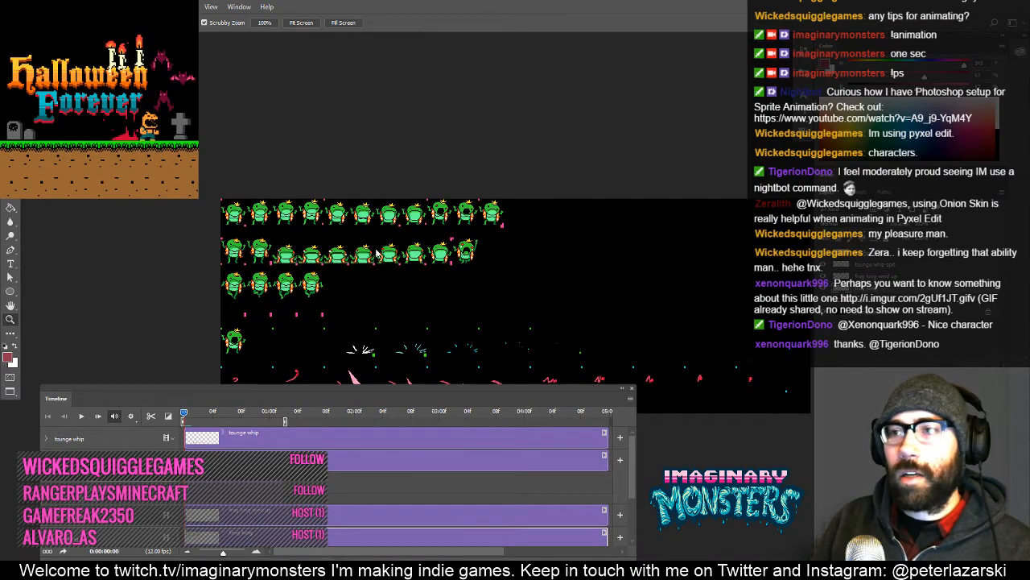
click(332, 257)
click(331, 256)
click(331, 257)
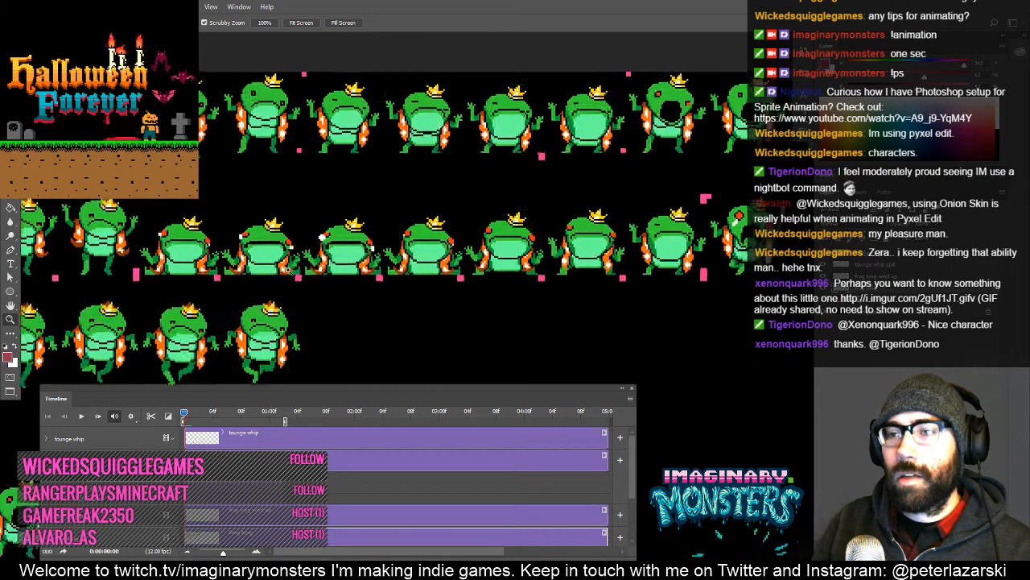
drag(218, 260, 418, 272)
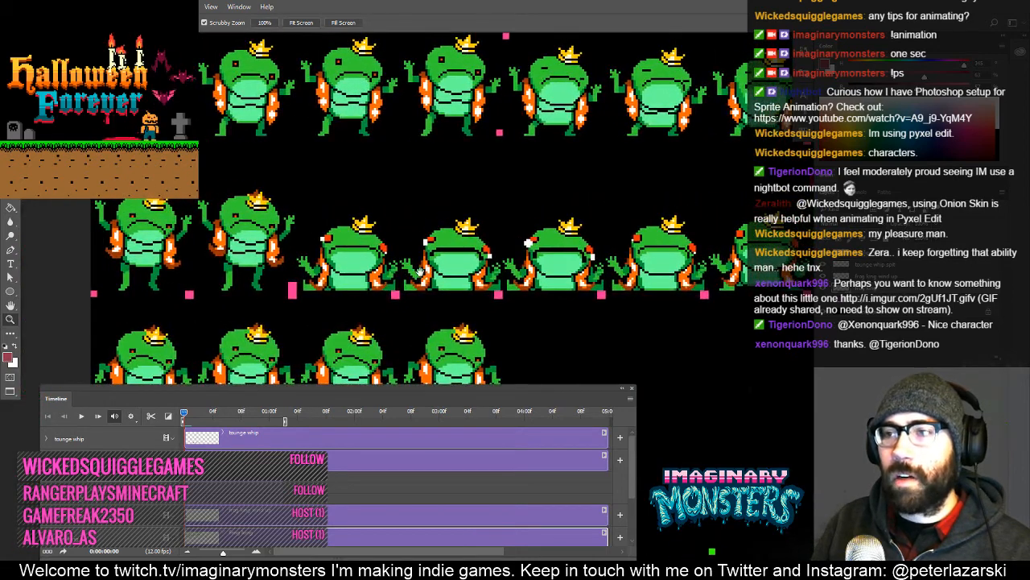
click(374, 268)
drag(328, 278, 355, 274)
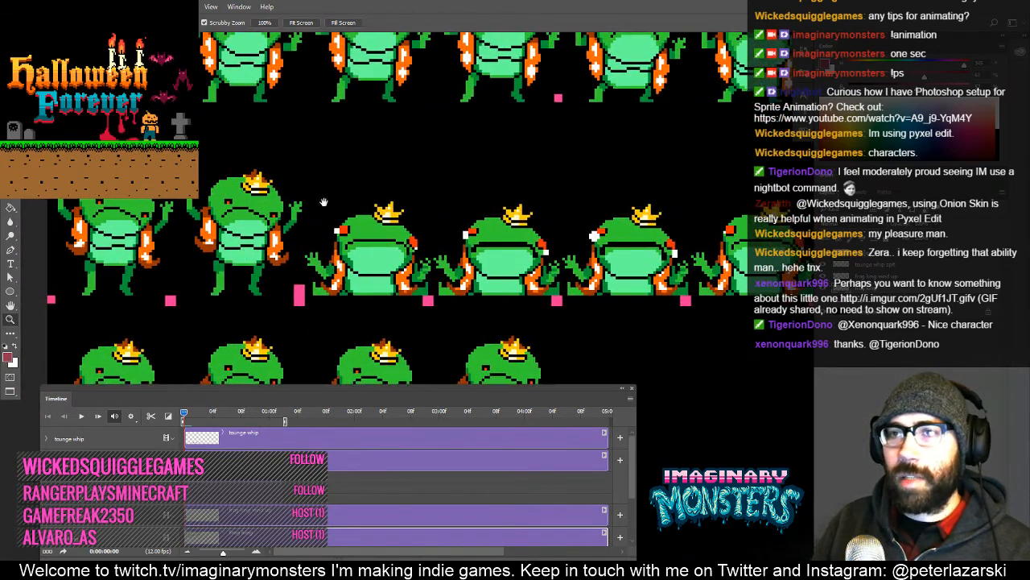
- Examine the frog's top row through its open-mouthed frames, and return to the standing and crouching poses in the second row
drag(324, 202, 305, 304)
drag(150, 239, 240, 267)
drag(457, 222, 267, 215)
drag(504, 201, 278, 212)
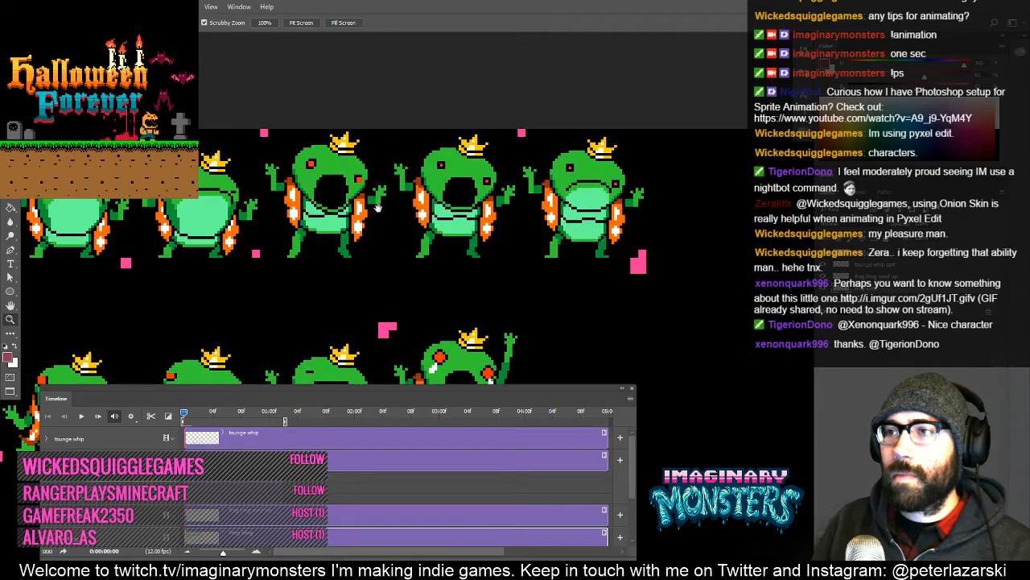
drag(250, 247, 556, 143)
drag(178, 237, 531, 198)
drag(347, 210, 512, 204)
drag(329, 215, 374, 194)
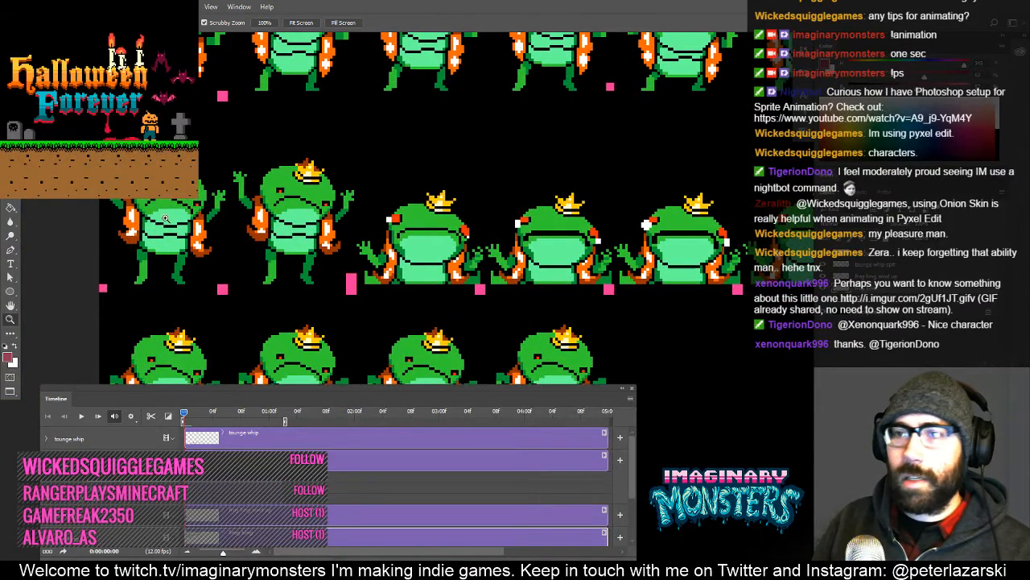
- Advance the frog animation to 0:00:00:01, return to the first frame, and examine how the crouching poses progress
key(Right)
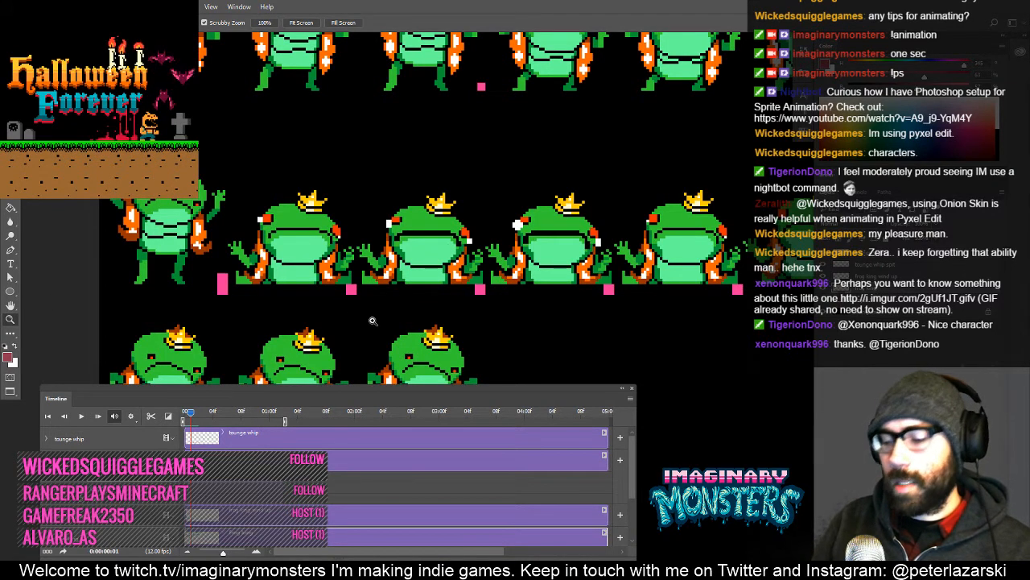
key(space)
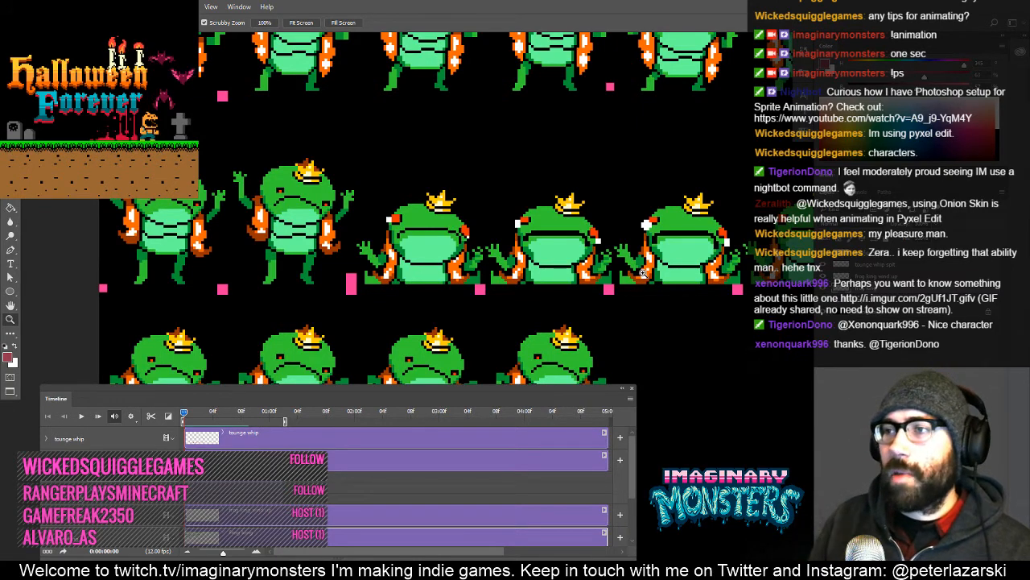
drag(706, 257, 508, 268)
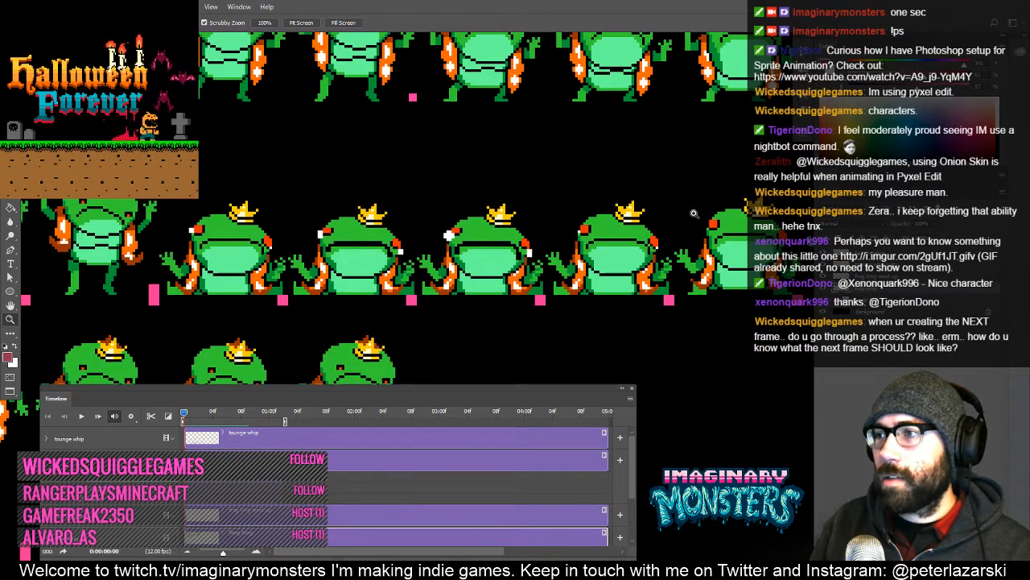
drag(727, 216, 610, 239)
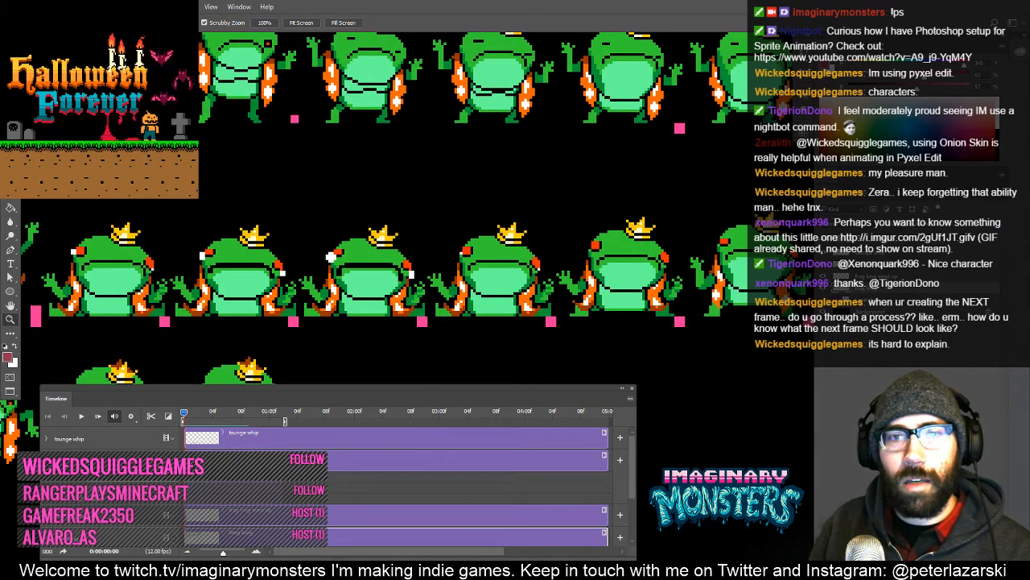
drag(280, 286, 315, 277)
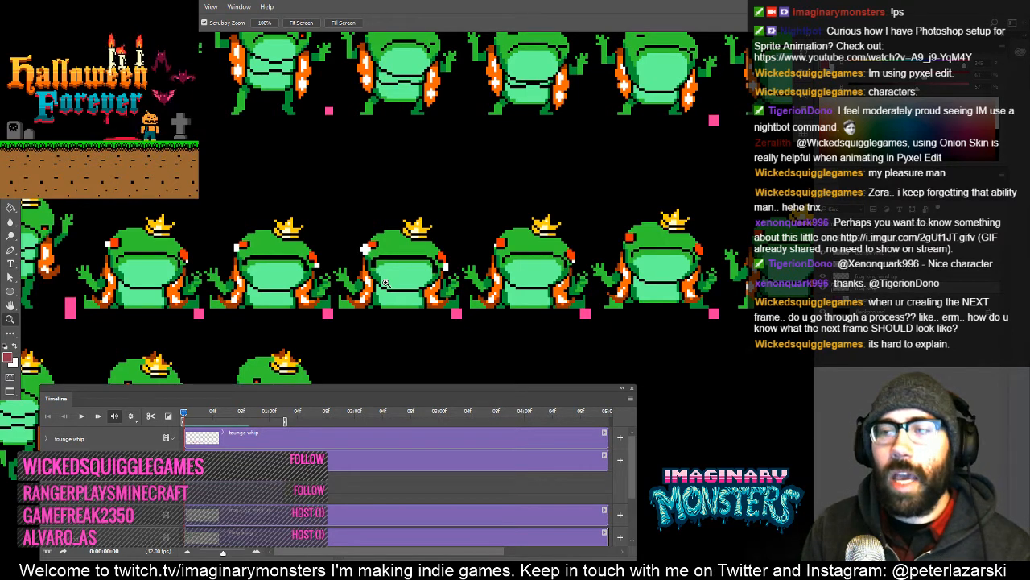
- Examine the tongue whip and spark effect frames below the frog rows, comparing them with the open-mouthed frog
drag(335, 291, 351, 120)
drag(351, 316, 356, 141)
drag(524, 187, 472, 188)
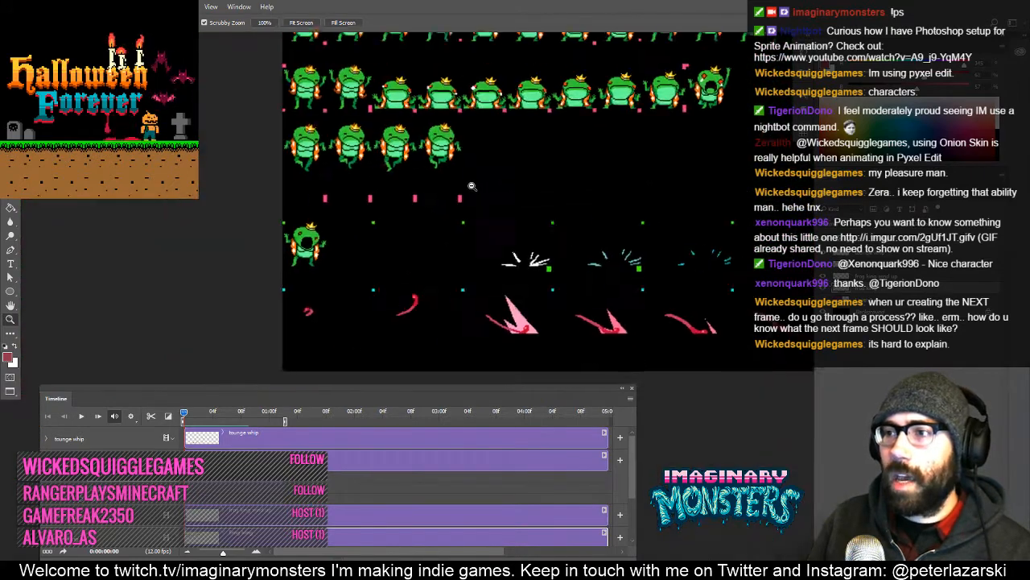
drag(545, 198, 214, 199)
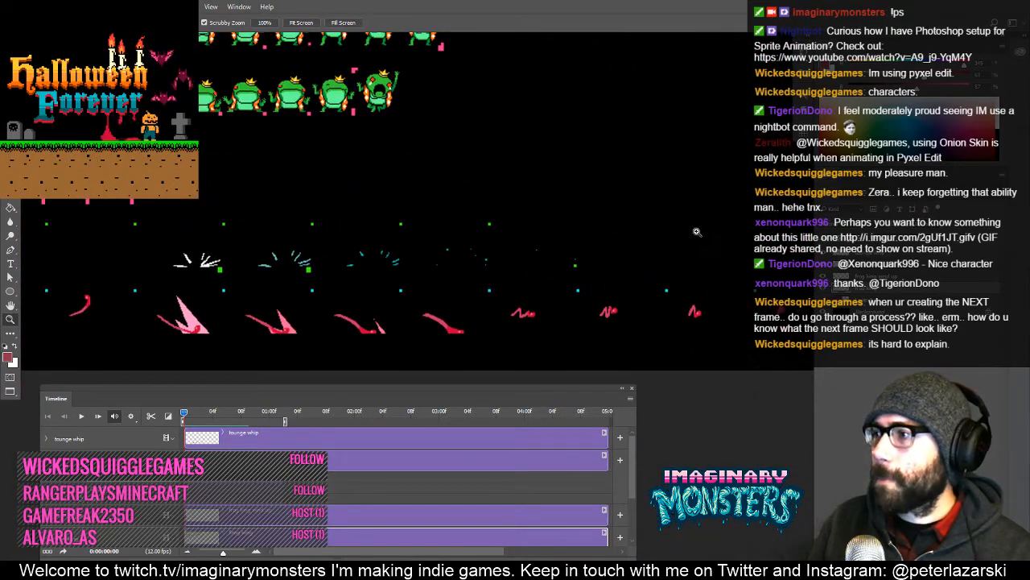
drag(484, 288, 461, 279)
drag(160, 274, 286, 274)
drag(298, 263, 392, 279)
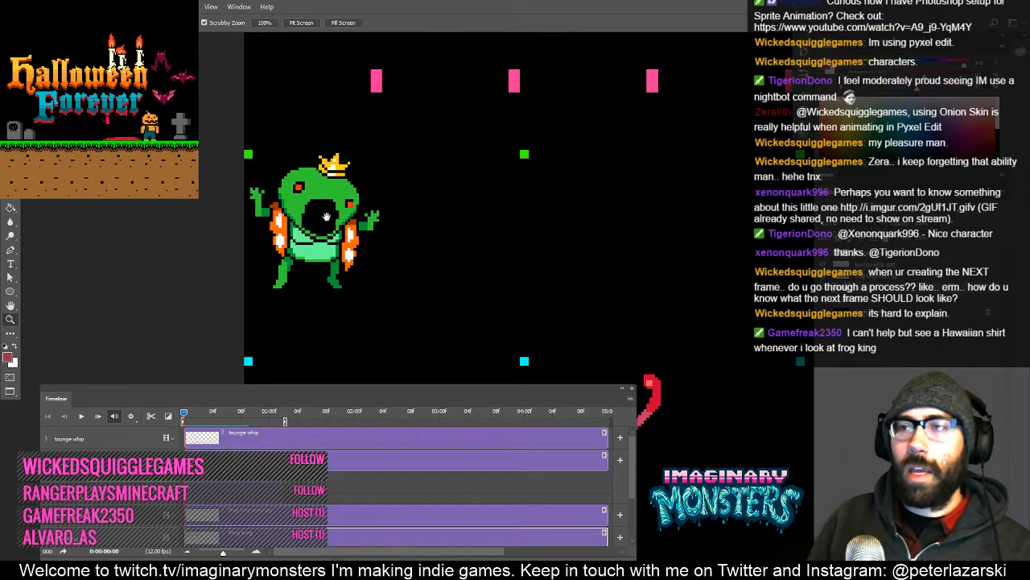
drag(331, 298, 216, 192)
drag(248, 286, 240, 217)
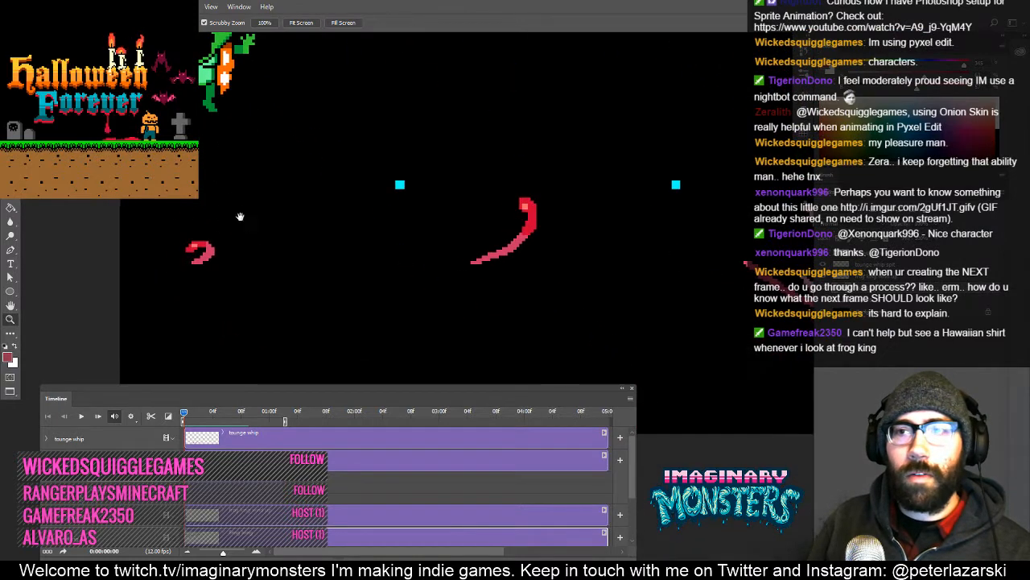
- Play the tongue whip animation and step back frame by frame to its first frame
key(space)
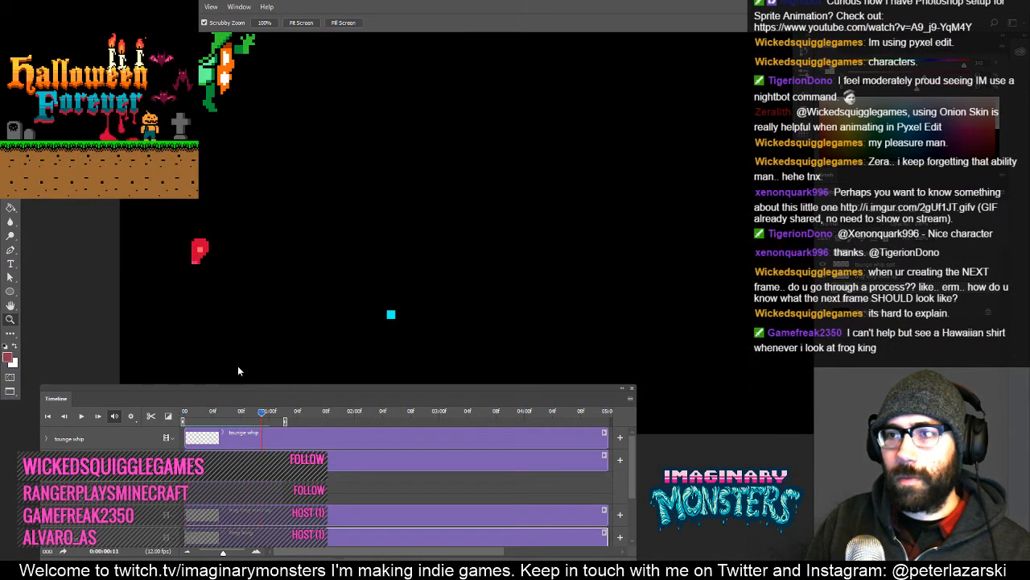
key(Left)
key(Left)
key(Left)
key(Left)
key(Left)
key(Left)
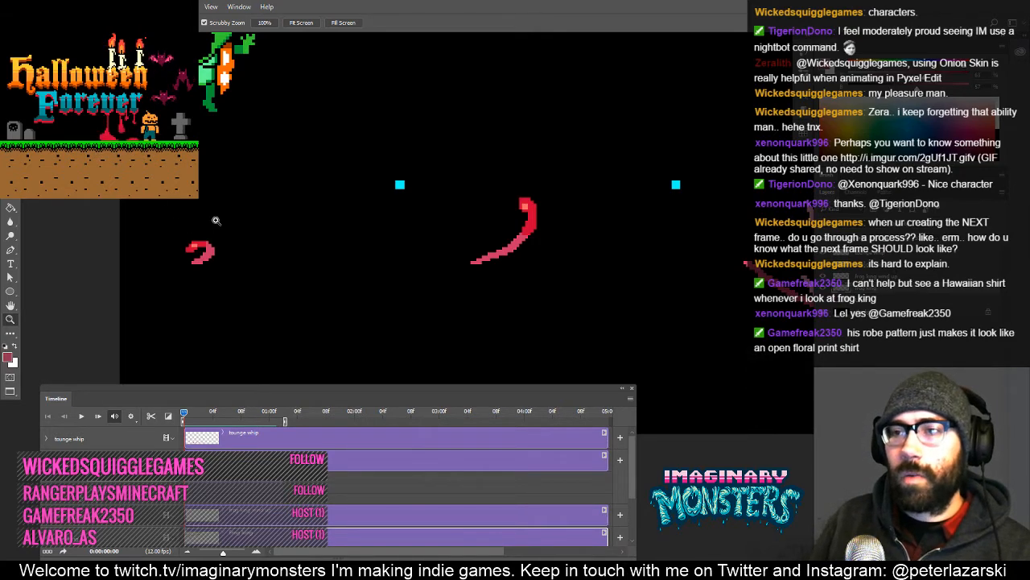
key(space)
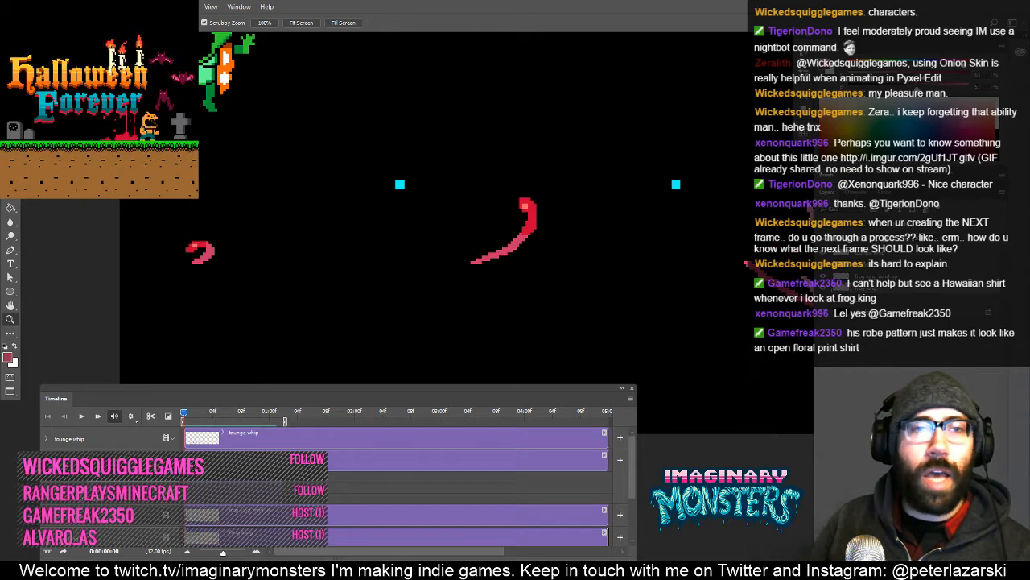
- Switch to the browser and examine the numbered Frog King Boss keyframe sketch on imaginarymonsters.com, moving the window away when finished
drag(0, 148, 590, 53)
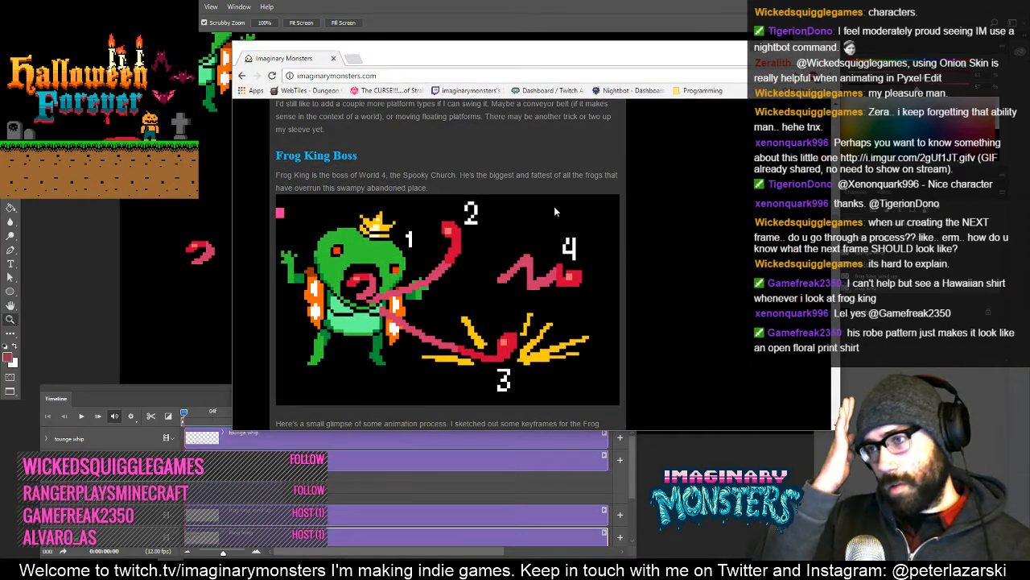
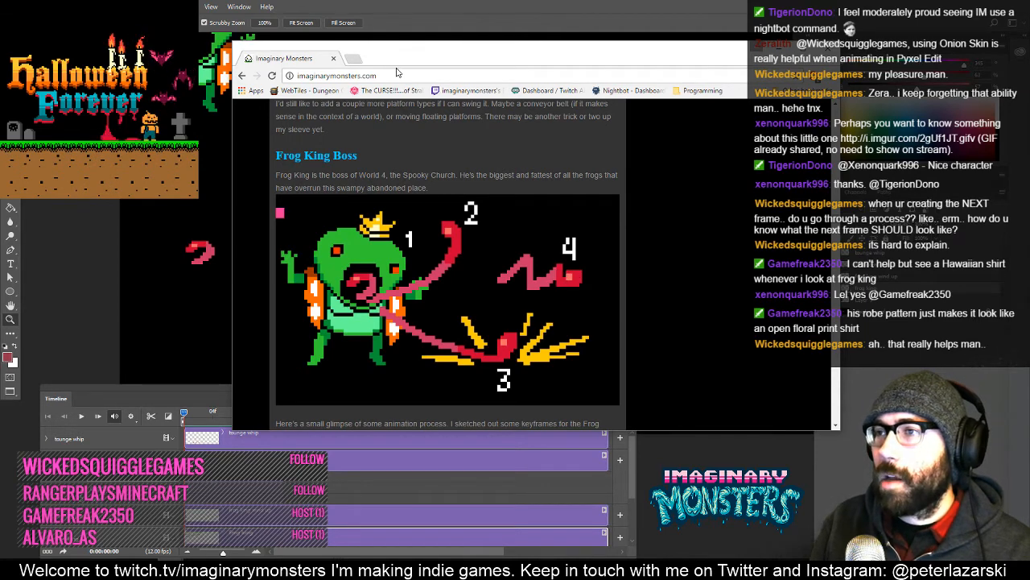
drag(414, 59, 368, 76)
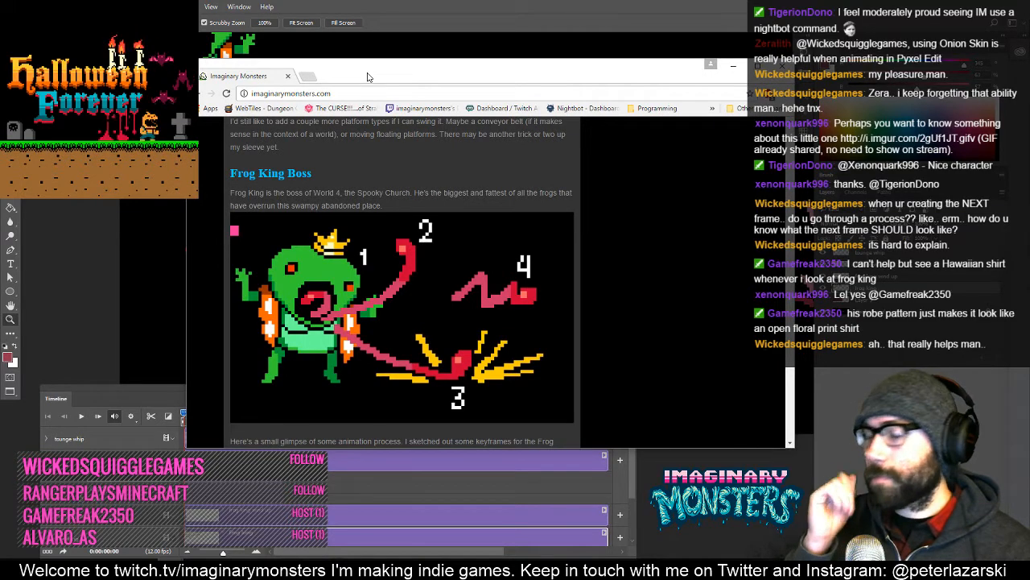
drag(406, 71, 0, 104)
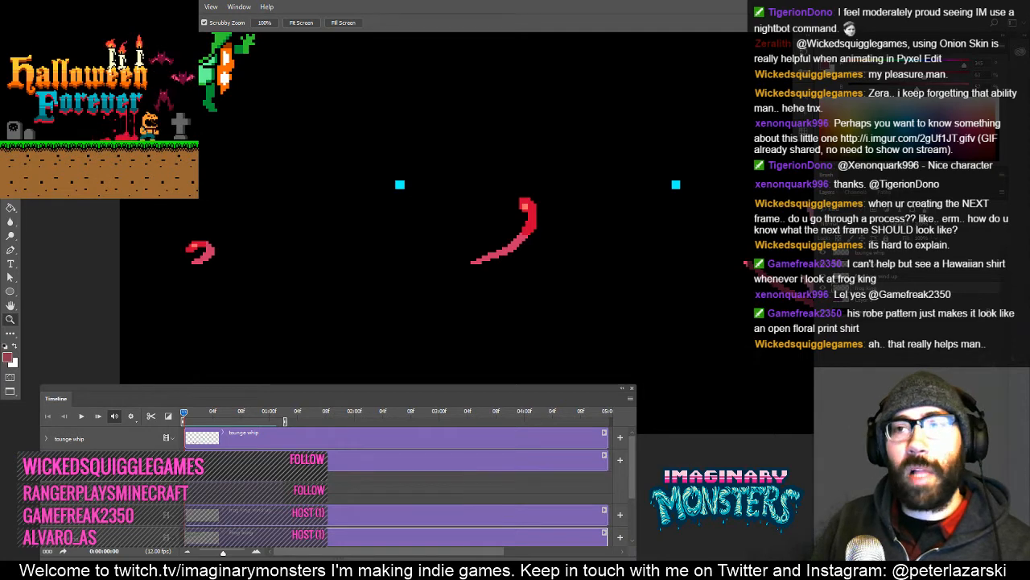
- Review the frog and effect frames, and close hf_entities_frogking01.psd without saving its changes
drag(116, 151, 103, 272)
alt+click(273, 200)
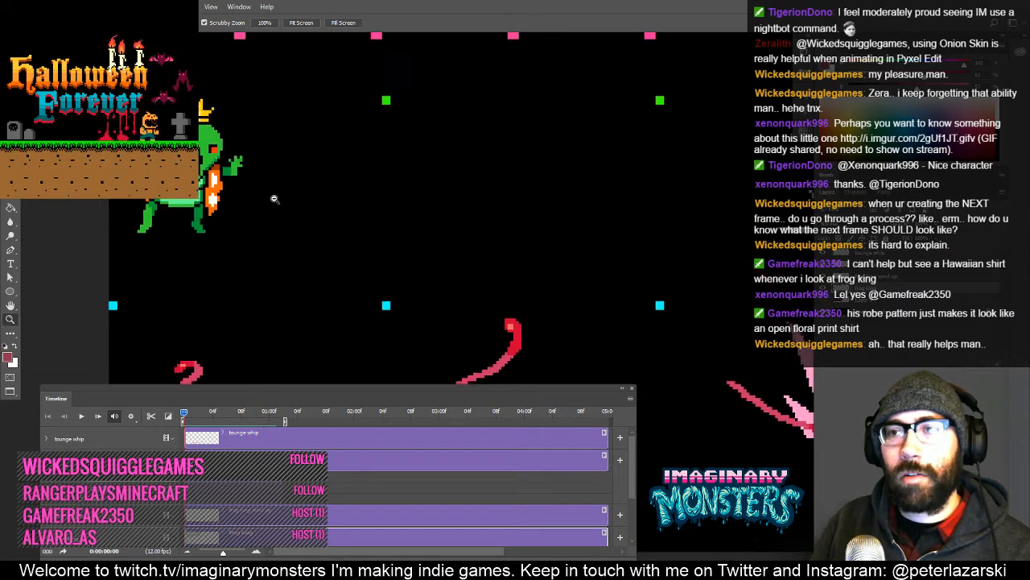
alt+click(337, 181)
drag(437, 150, 333, 259)
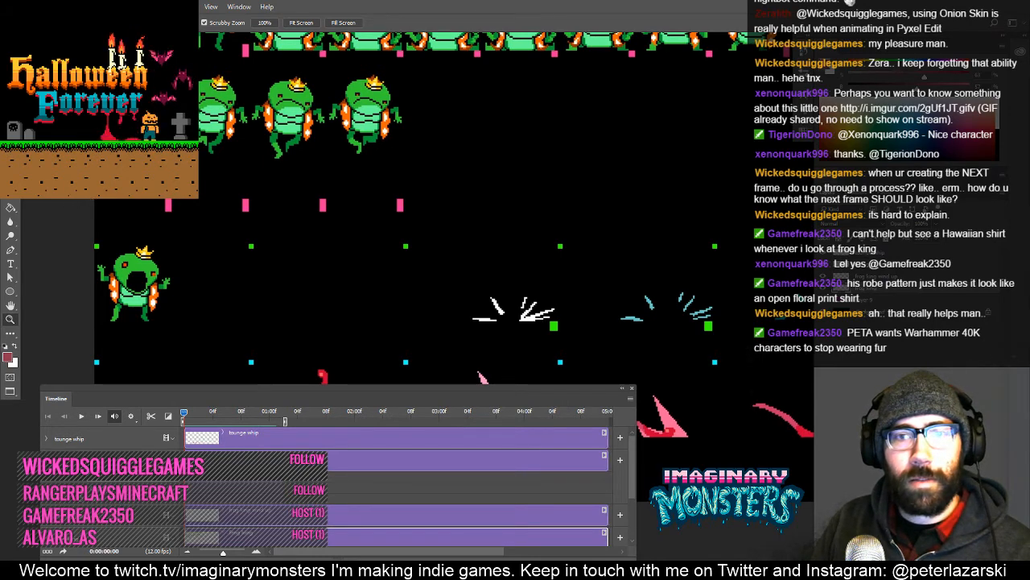
drag(386, 282, 459, 281)
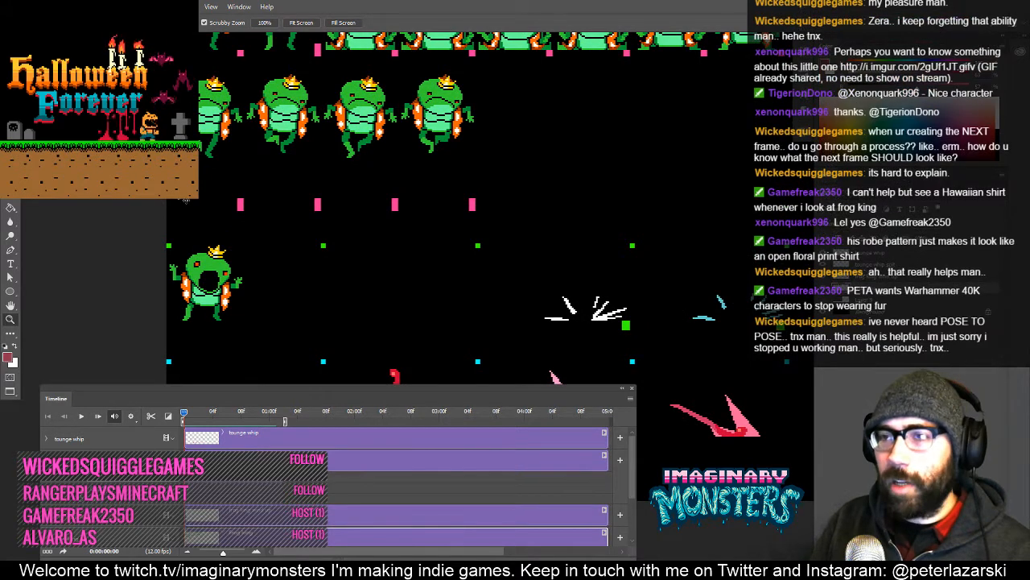
key(ctrl+w)
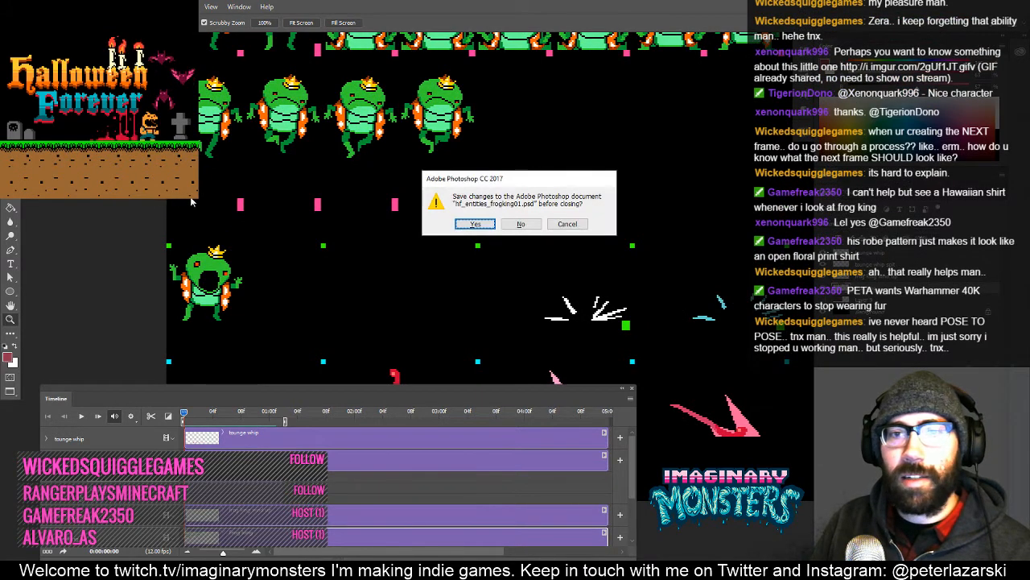
click(520, 223)
- Move the playhead to 0:00:00:10 in the bird and terrain document, and enlarge the Timeline with a magnified time scale
drag(383, 223, 492, 166)
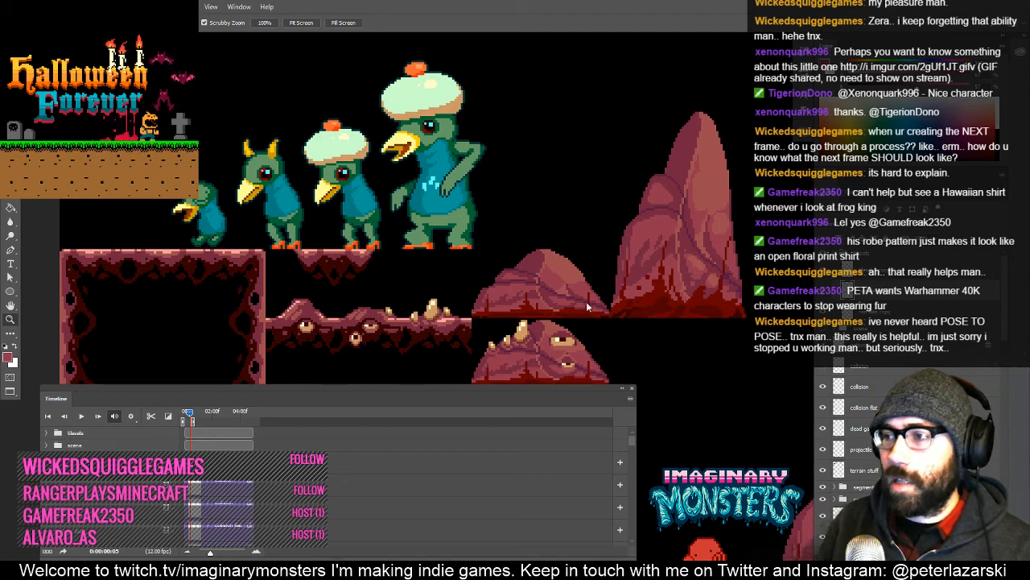
mouse_move(191, 413)
mouse_down()
mouse_move(168, 420)
mouse_move(195, 418)
mouse_up()
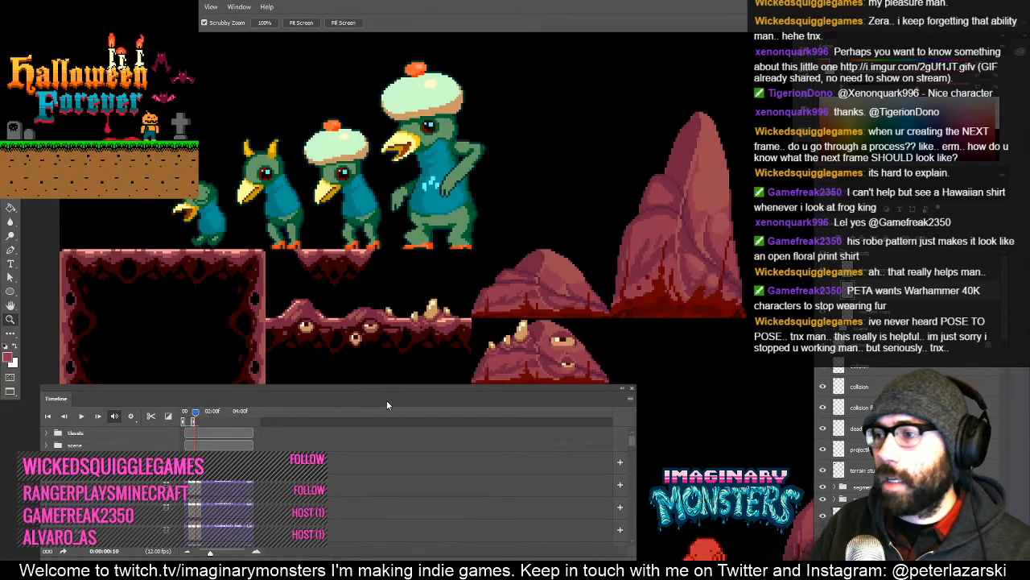
key(v)
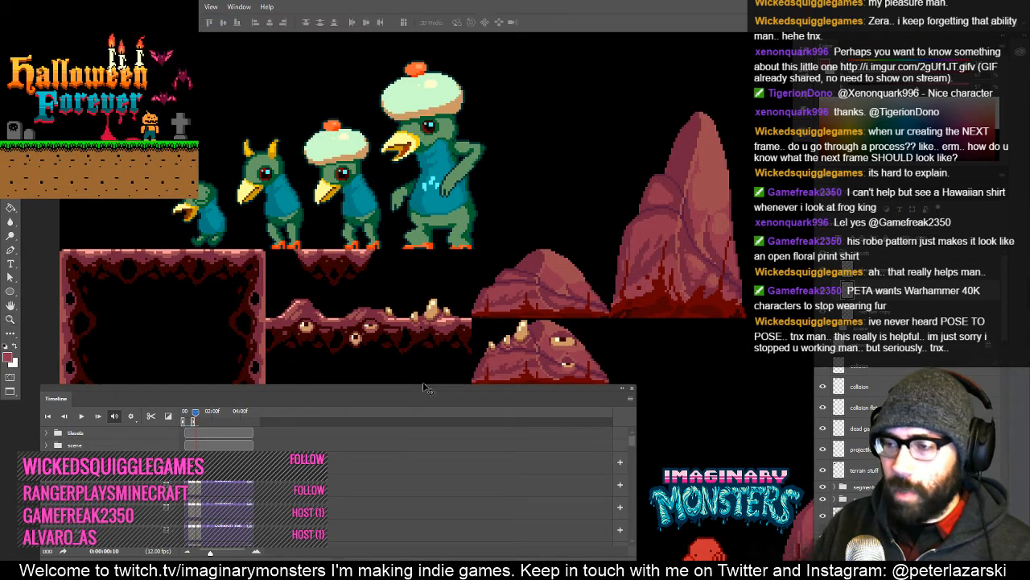
drag(424, 392, 406, 185)
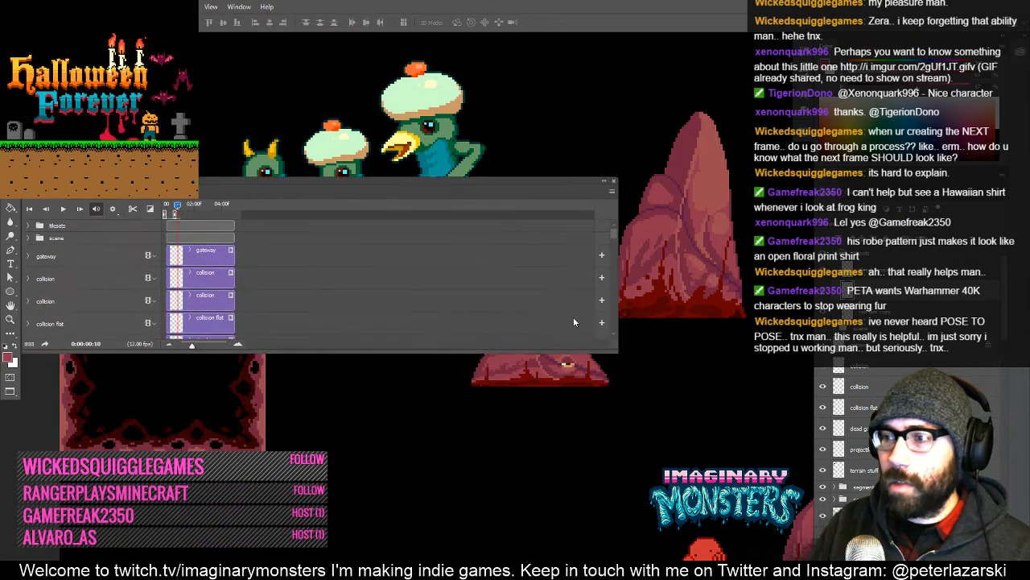
drag(610, 351, 609, 556)
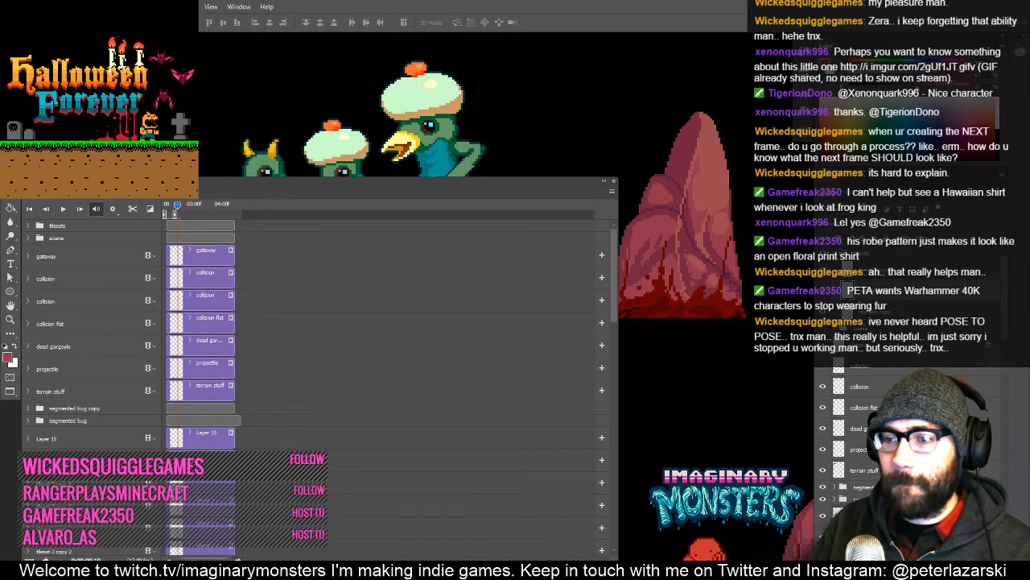
click(238, 562)
click(237, 561)
click(237, 562)
click(238, 561)
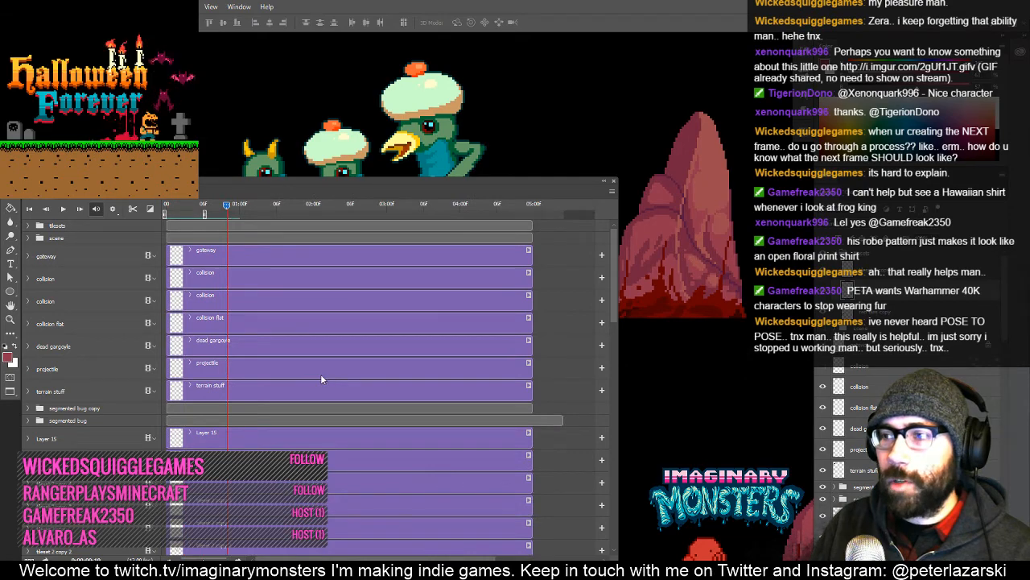
- Shift the suffering dude copy, suffering dude and succubus clips to start at 00, aligned with the other layers' clips
scroll(320, 378, down, 15)
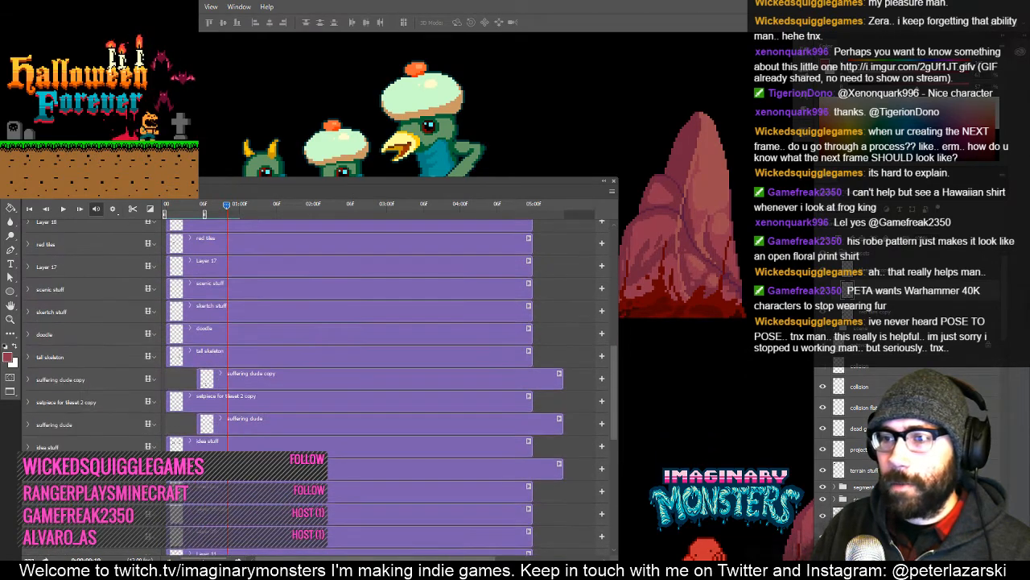
drag(231, 382, 199, 382)
drag(224, 421, 193, 422)
drag(225, 467, 194, 467)
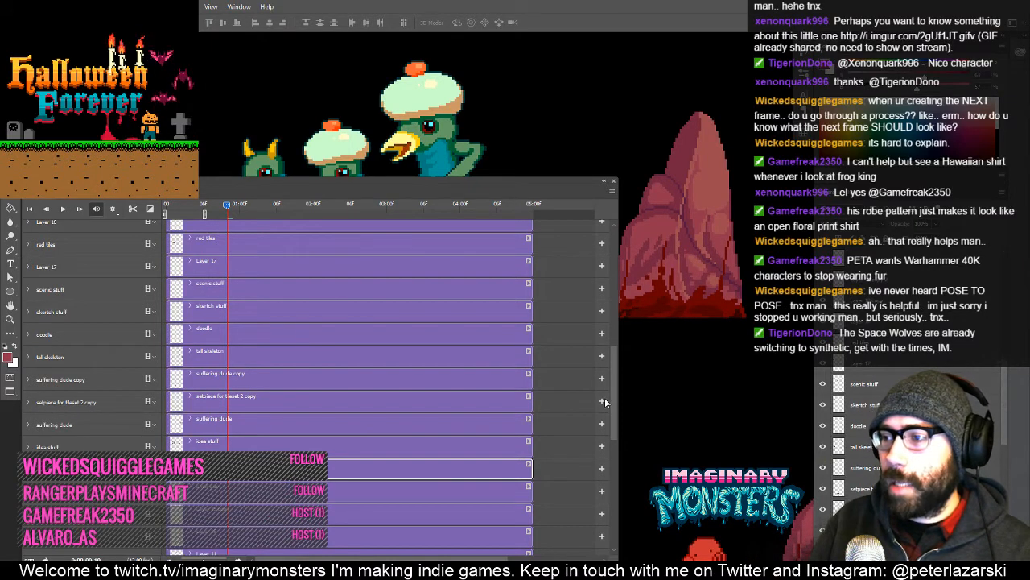
scroll(614, 438, down, 5)
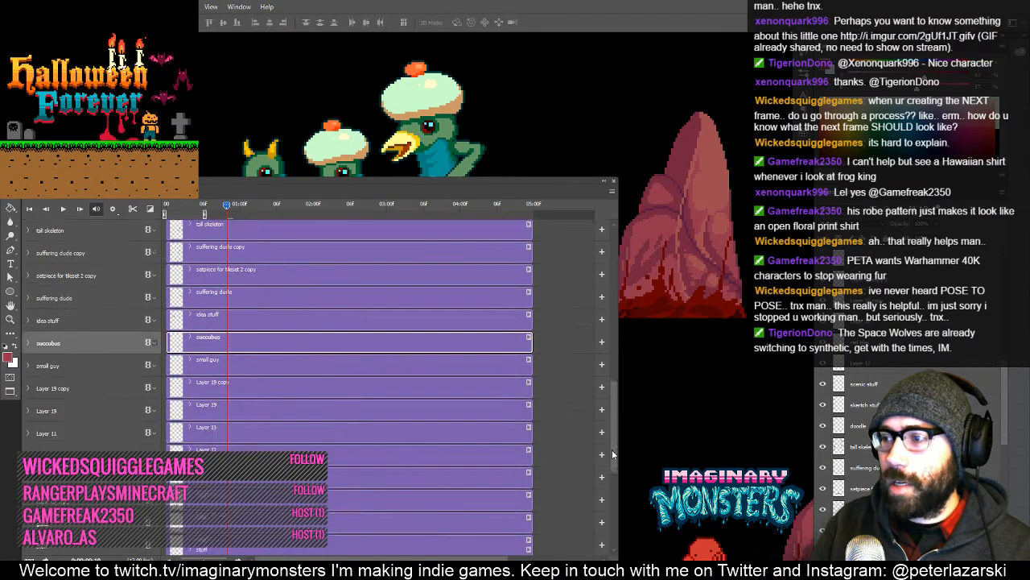
scroll(590, 322, up, 10)
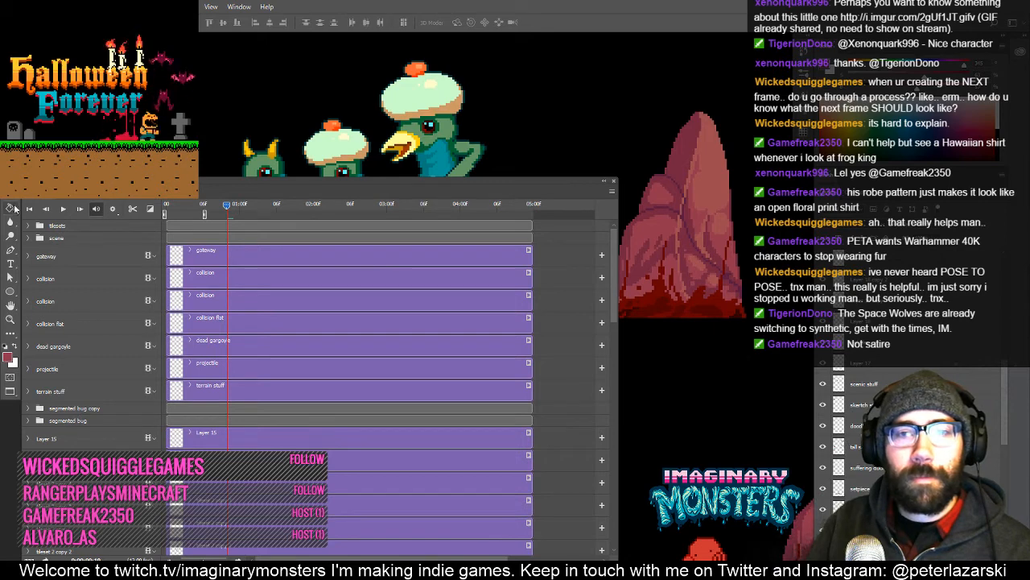
- Close the Timeline panel to free the canvas
drag(322, 181, 349, 184)
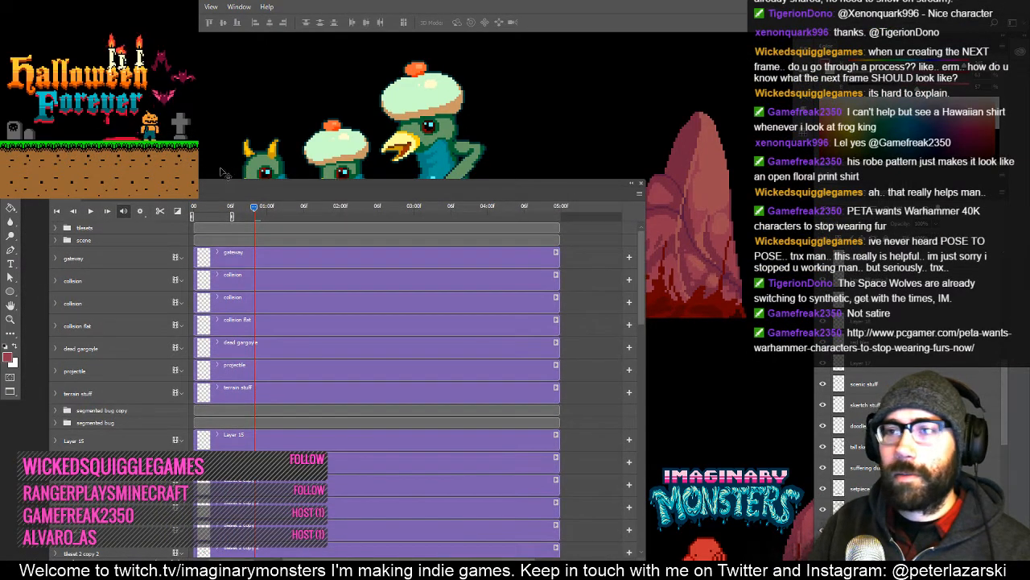
drag(198, 186, 204, 171)
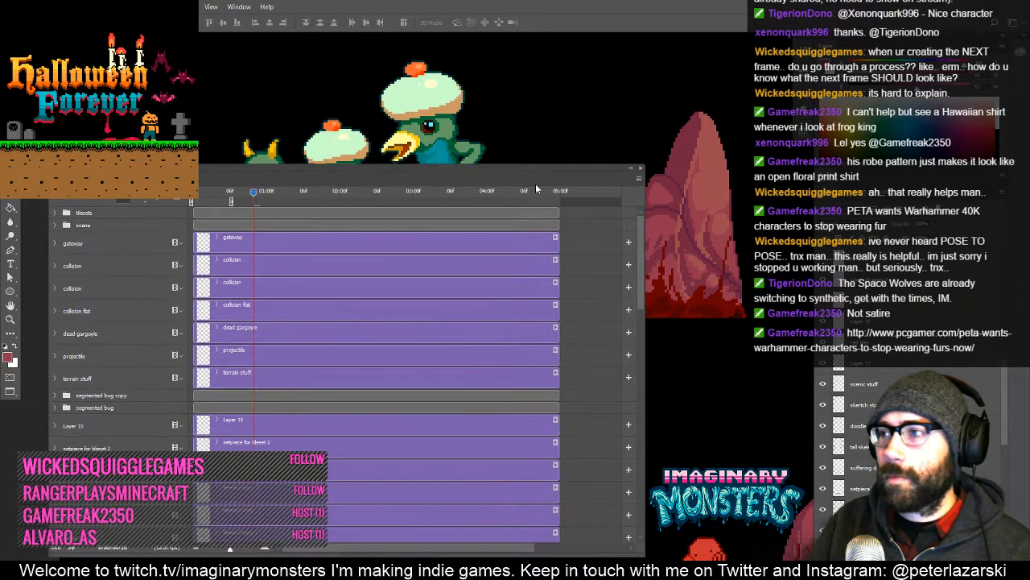
click(640, 167)
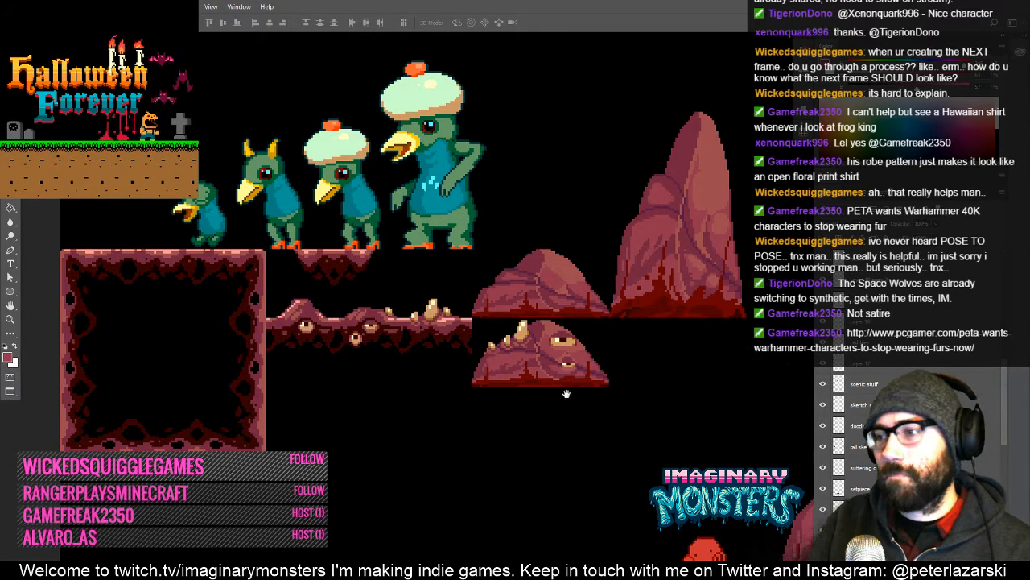
- Show the grid and marquee-select the tall red rock spire beside the small mounds
drag(568, 396, 495, 390)
key(ctrl+')
key(z)
click(443, 376)
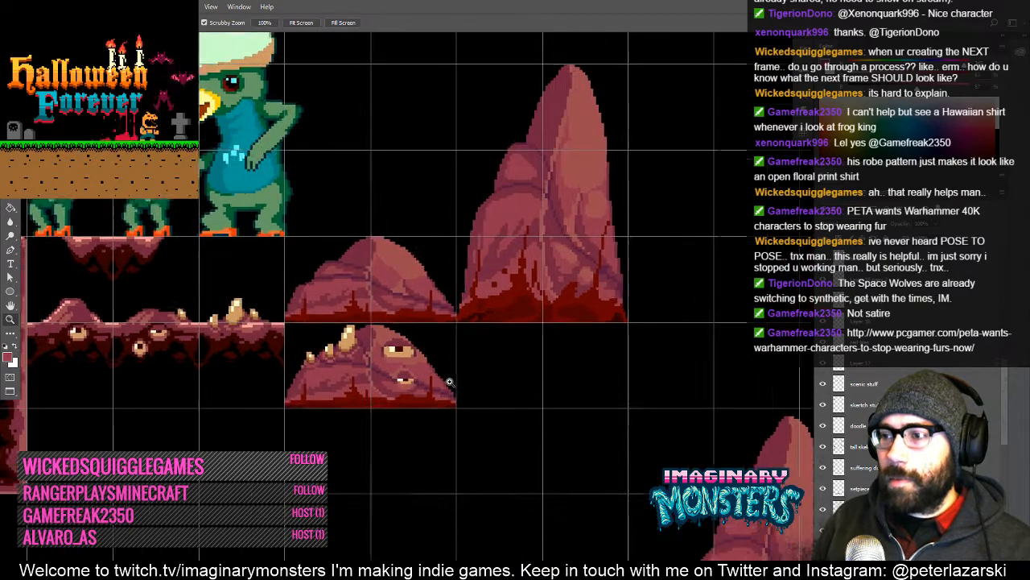
drag(555, 294, 449, 375)
alt+click(482, 377)
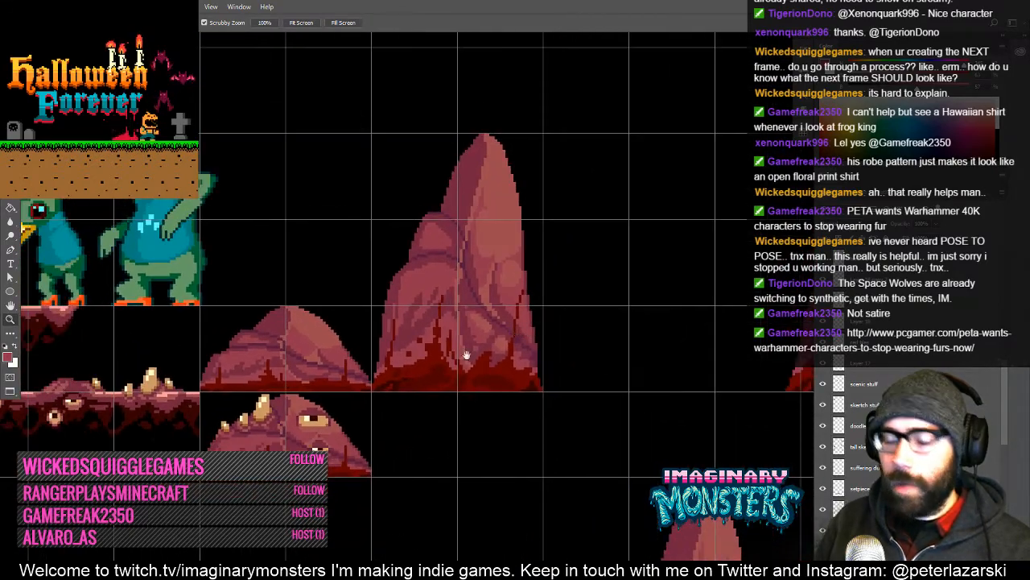
drag(519, 300, 429, 341)
key(m)
drag(328, 379, 401, 398)
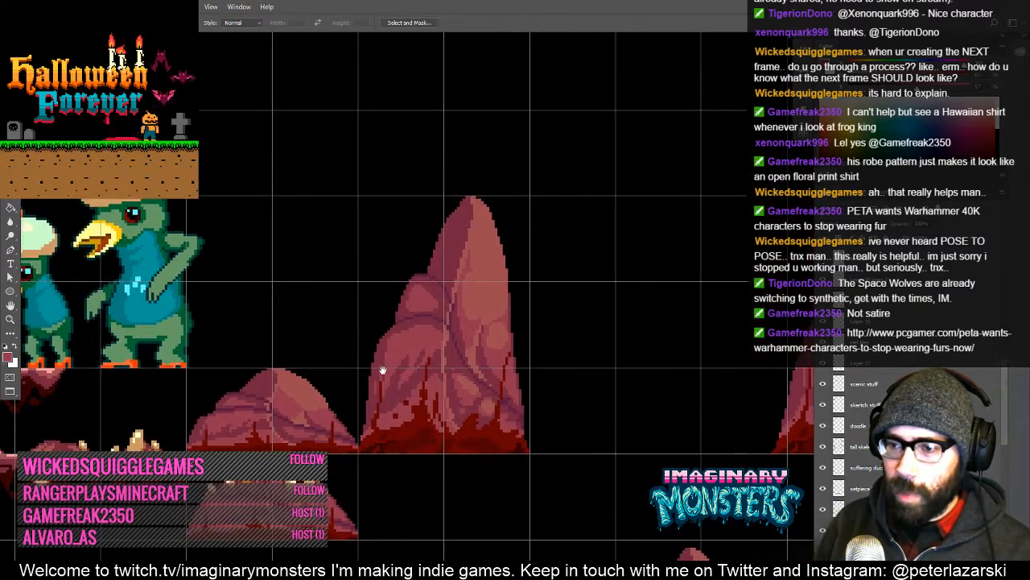
drag(463, 353, 398, 377)
drag(479, 167, 291, 496)
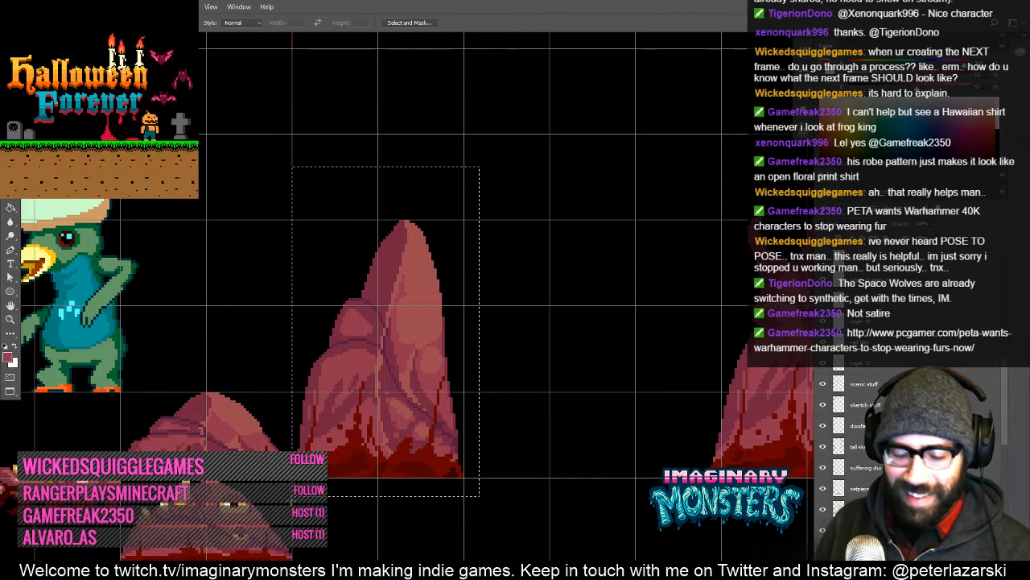
- Duplicate the selected rock spire two grid cells to its right on the same baseline, and deselect it
key(v)
click(349, 425)
click(538, 437)
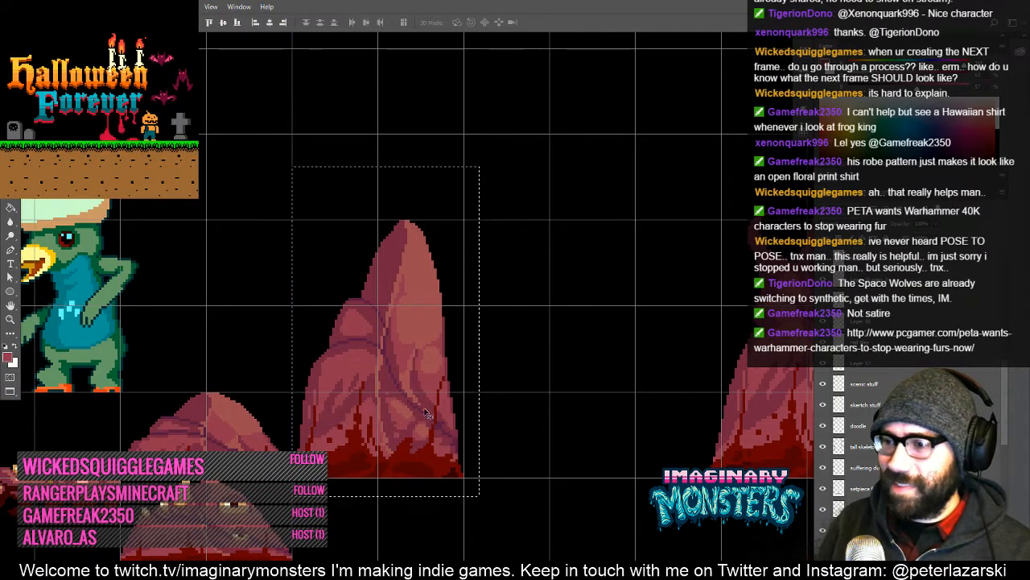
ctrl+click(228, 433)
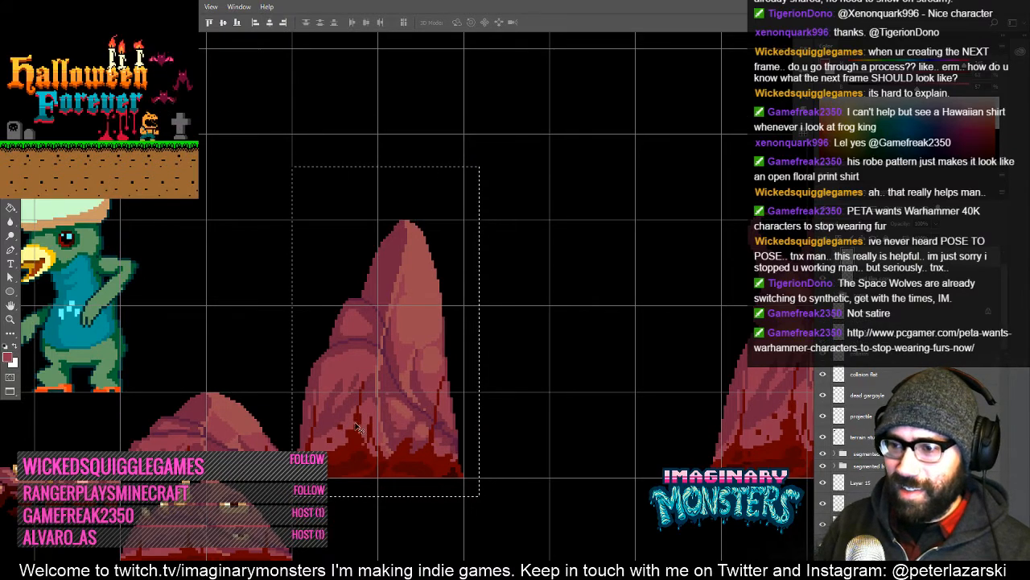
drag(351, 427, 523, 444)
key(ctrl+d)
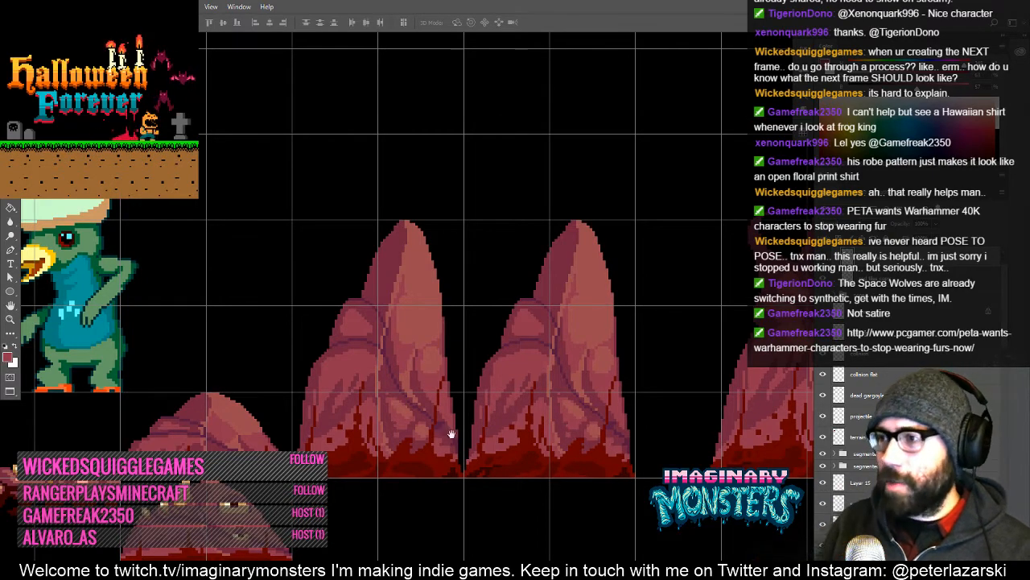
- Compare the paired spires with the neighbouring mounds, and hide the grid for an overview of the scene
mouse_move(456, 436)
mouse_down()
mouse_move(521, 450)
mouse_move(455, 445)
mouse_up()
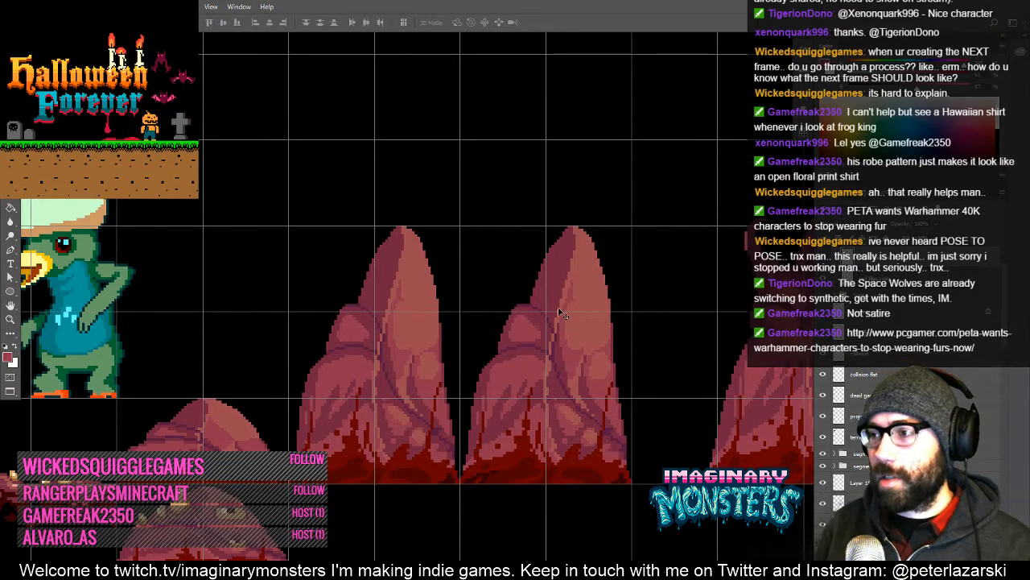
drag(532, 354, 532, 242)
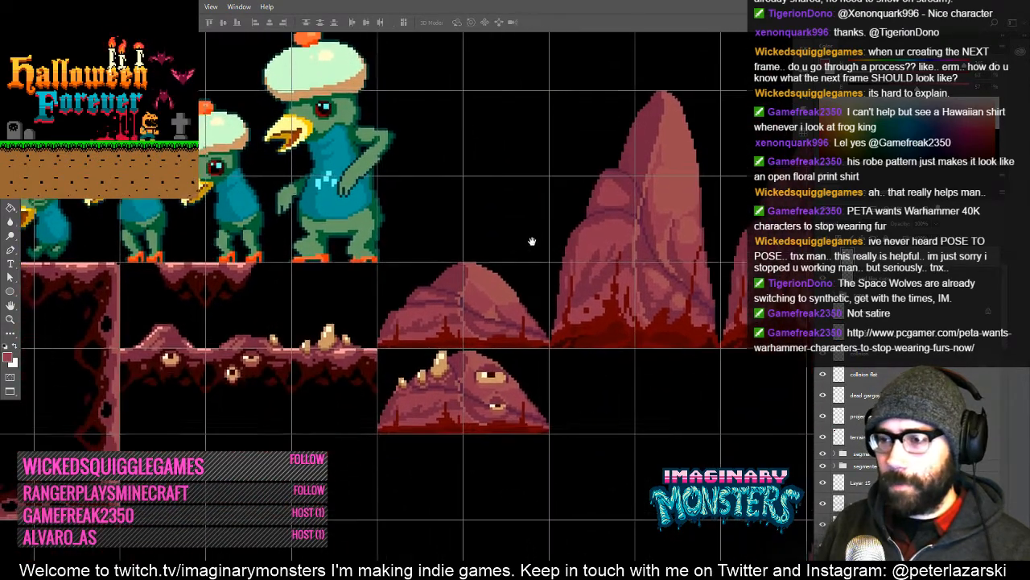
drag(485, 321, 522, 239)
key(z)
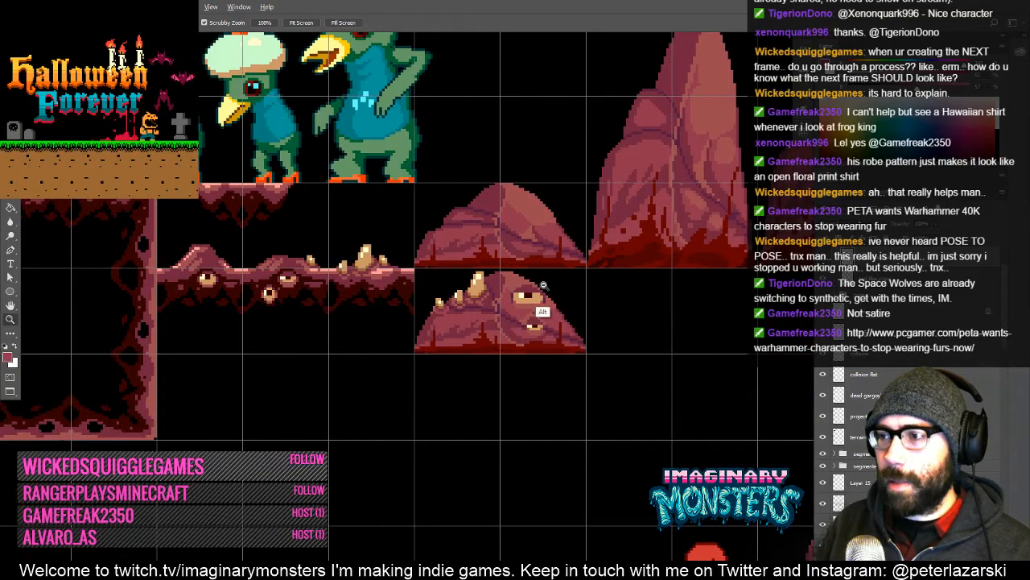
drag(544, 286, 488, 268)
key(ctrl+apostrophe)
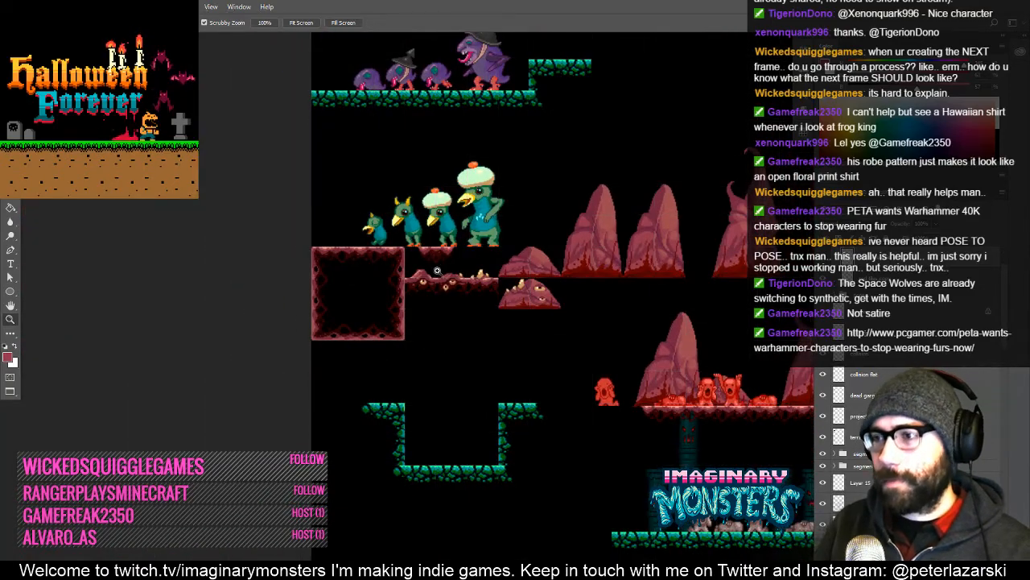
- With the grid shown, marquee-select the middle left wall tile of the red rock frame and duplicate it below and right of the frame
drag(480, 319, 518, 396)
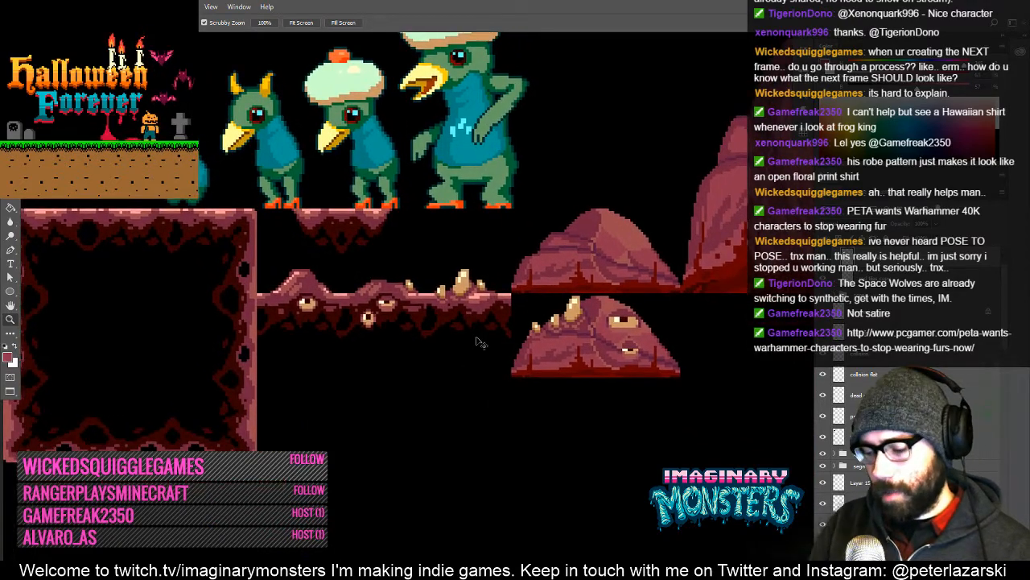
key(ctrl+apostrophe)
drag(442, 419, 532, 411)
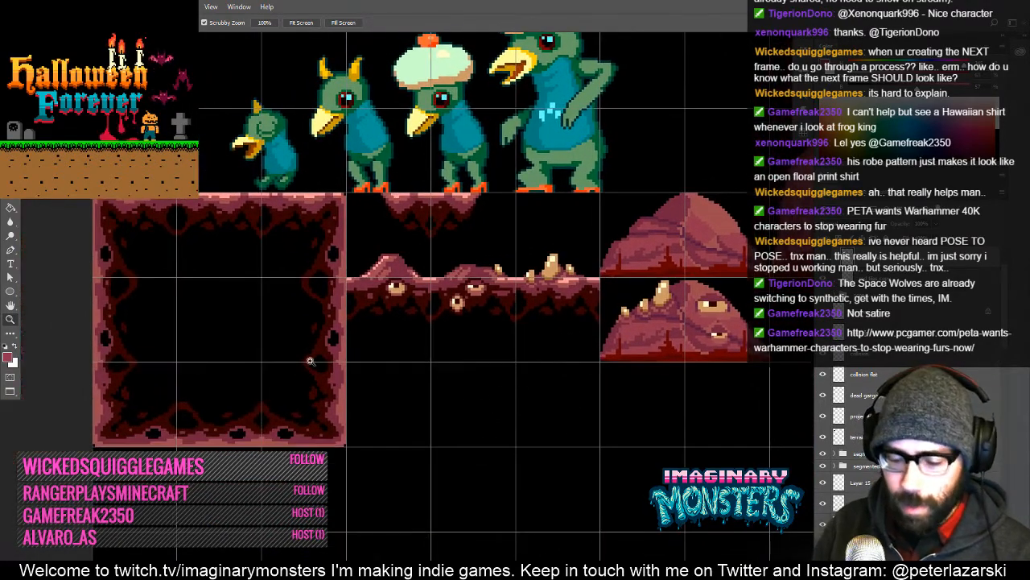
key(m)
drag(94, 278, 214, 361)
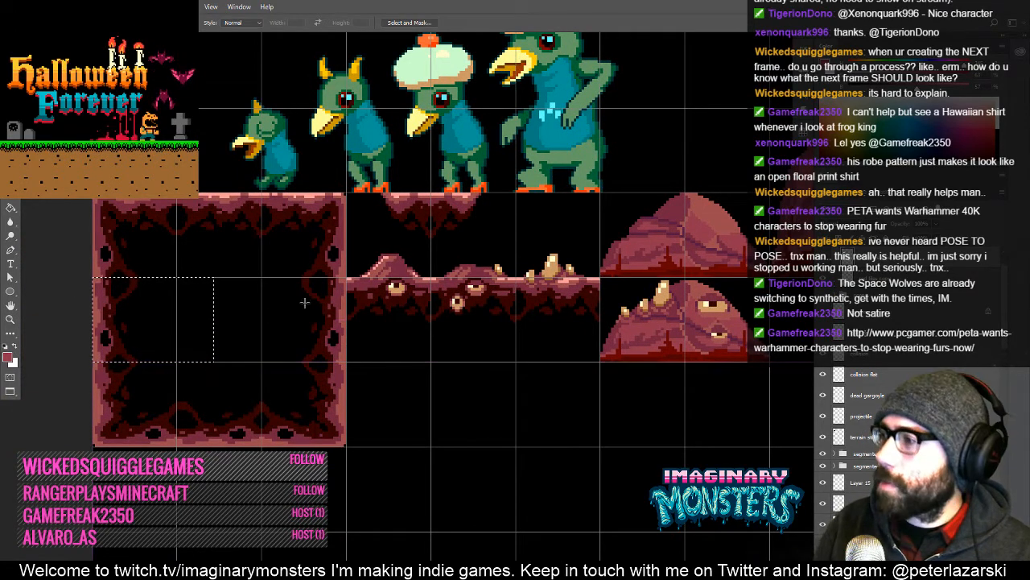
key(v)
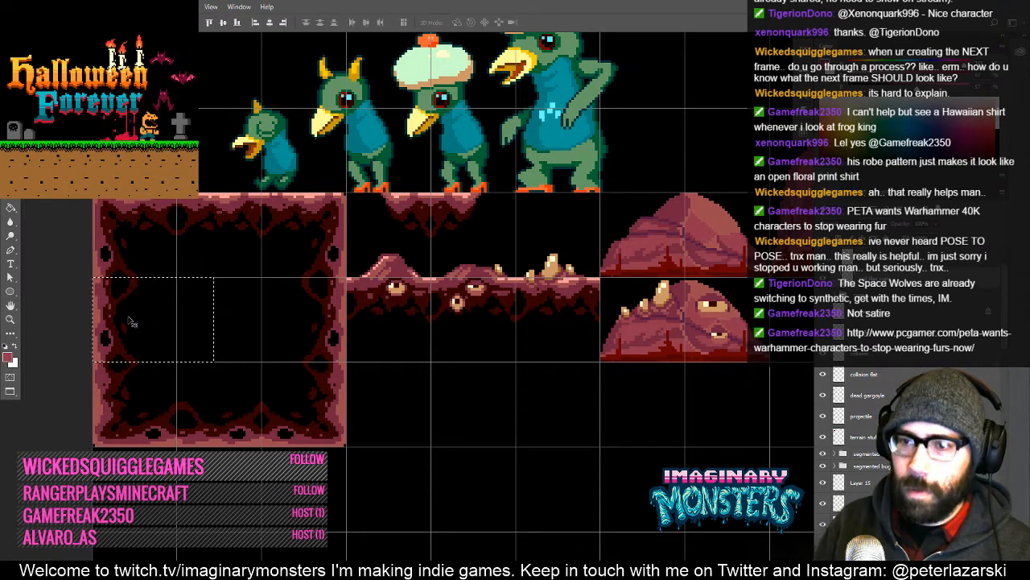
drag(112, 328, 451, 483)
- Try to move the frame's middle right wall tile up against the copied left wall piece, and undo the move
key(m)
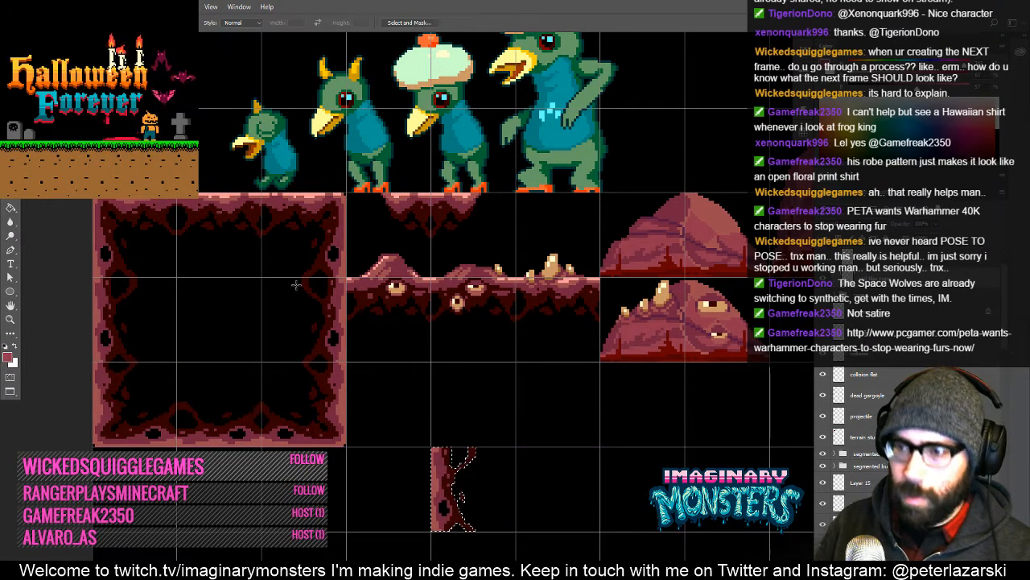
drag(254, 282, 505, 502)
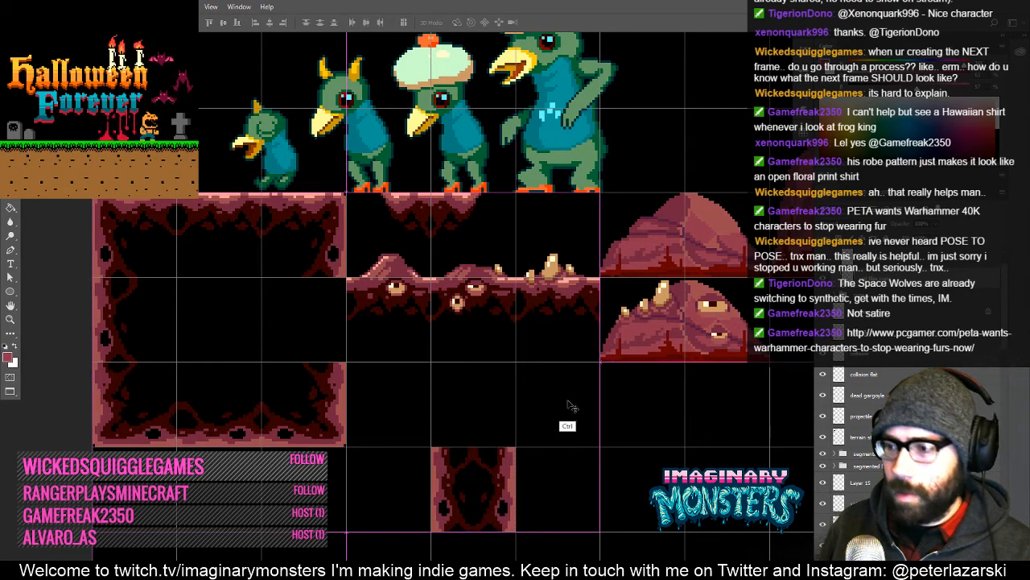
key(z)
alt+click(566, 467)
alt+click(567, 468)
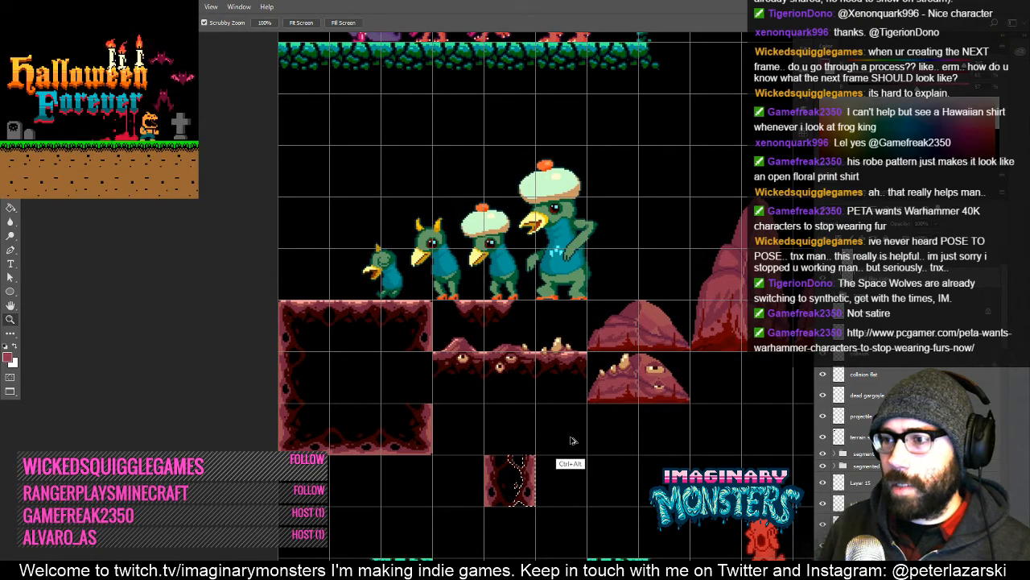
key(ctrl+alt+z)
key(ctrl+alt+z)
- Examine the red and green terrain platforms, walls and pits across the scene as reference for the new column piece
drag(567, 426, 489, 442)
drag(556, 355, 455, 467)
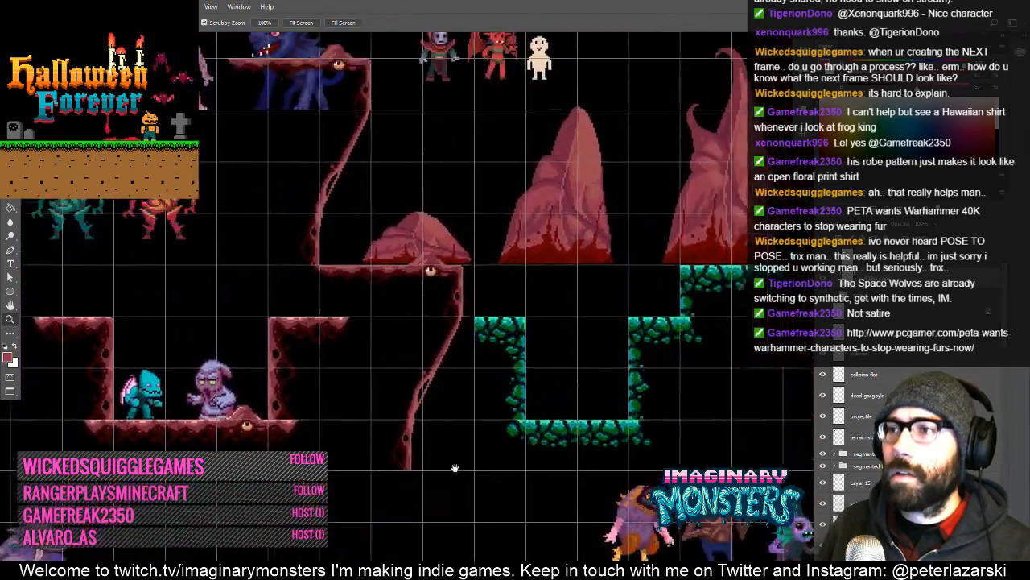
drag(543, 435, 194, 409)
drag(456, 388, 699, 419)
drag(382, 506, 472, 349)
drag(391, 435, 442, 393)
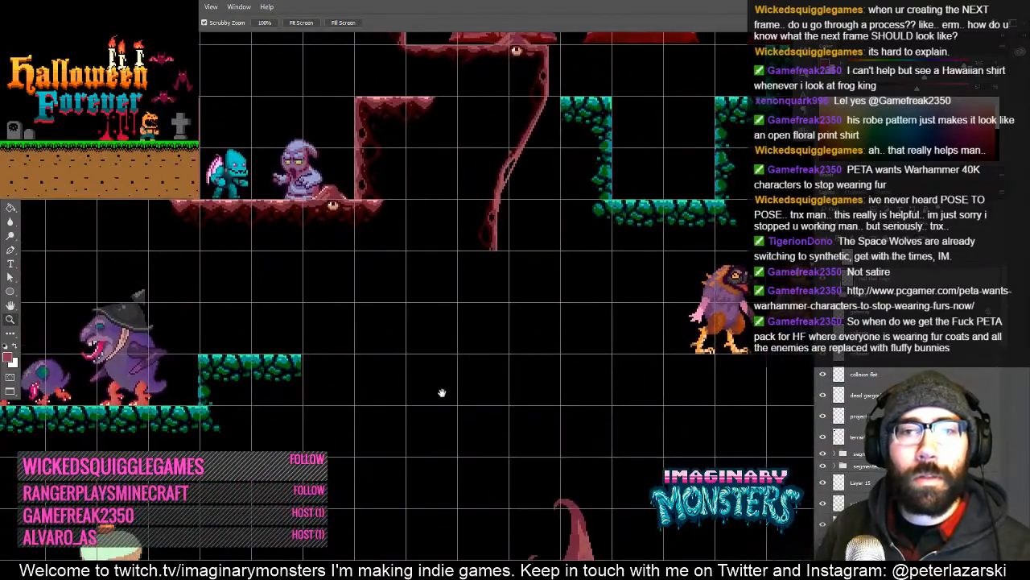
drag(367, 459, 444, 375)
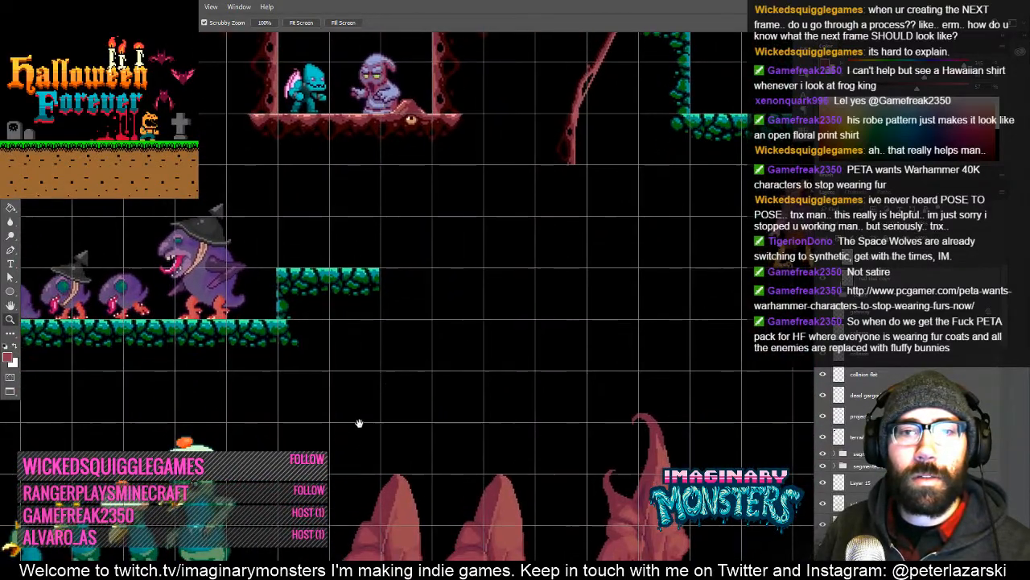
drag(390, 465, 551, 275)
drag(416, 423, 466, 275)
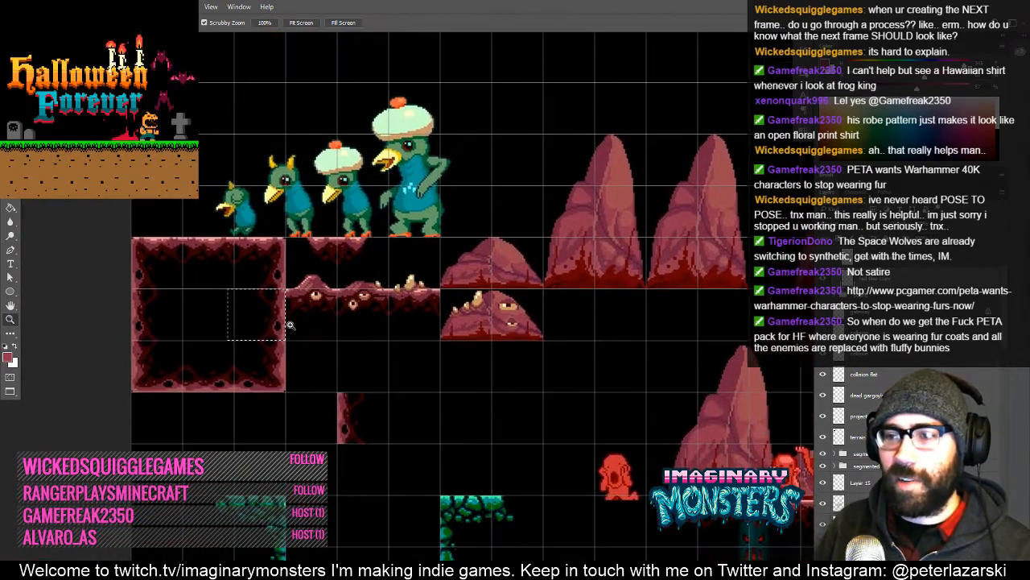
- Duplicate the selected right wall tile of the rock frame beside the copied left wall piece, on the same grid row
click(290, 324)
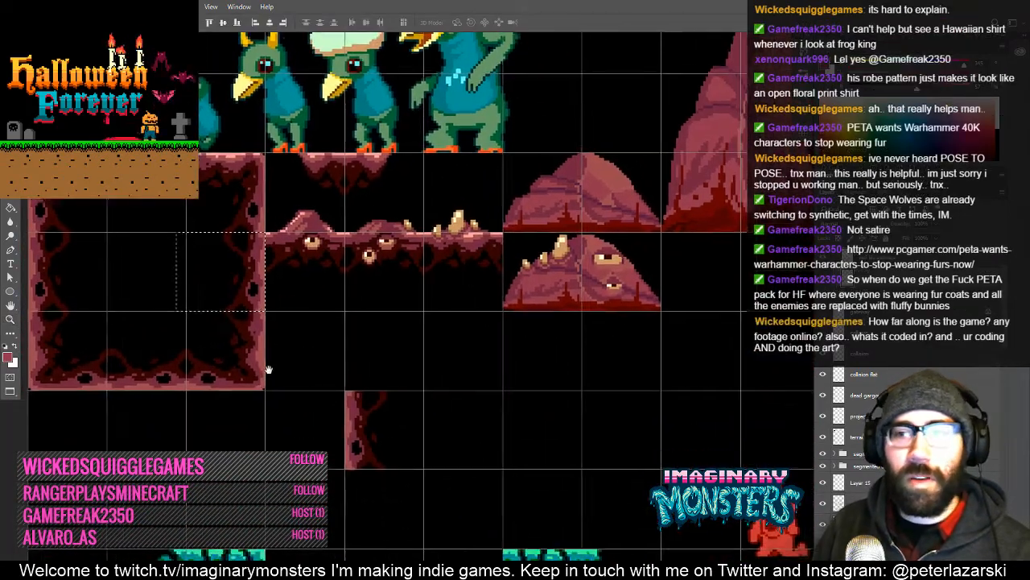
drag(252, 270, 442, 388)
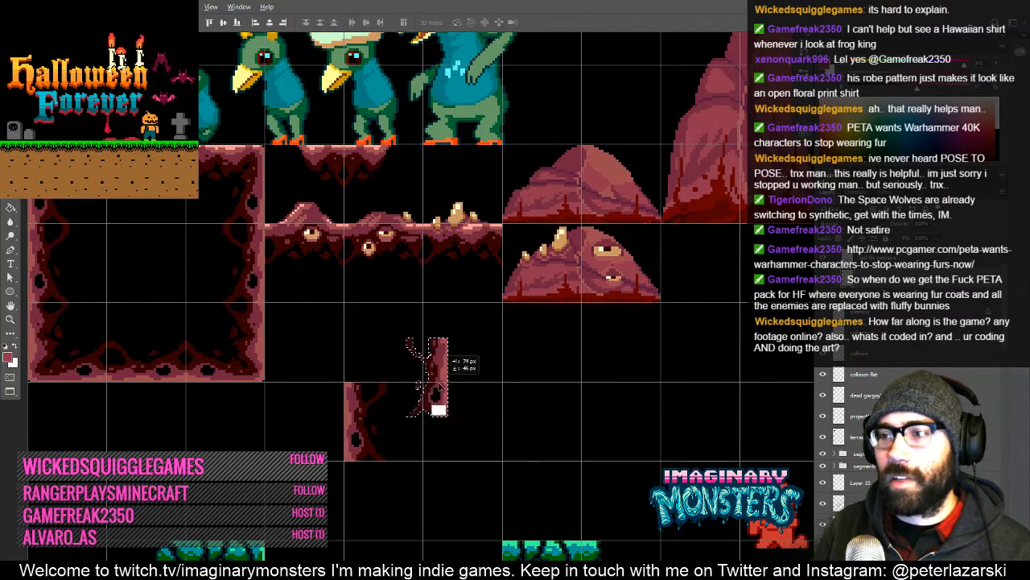
drag(428, 424, 428, 424)
- Shift the copied right wall piece inward until both walls form a column one grid cell wide, and deselect it
key(z)
click(418, 402)
click(419, 402)
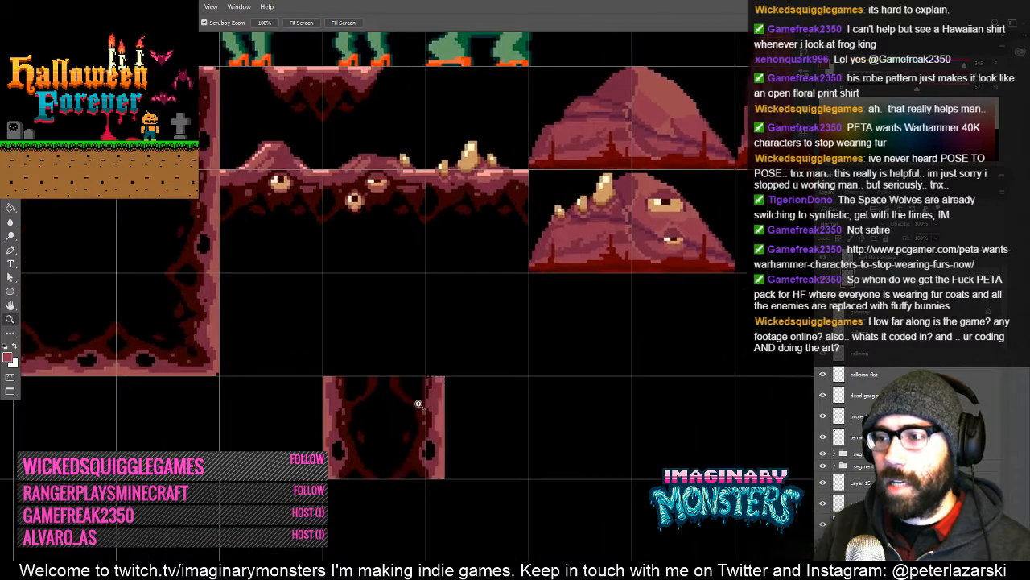
click(419, 404)
key(v)
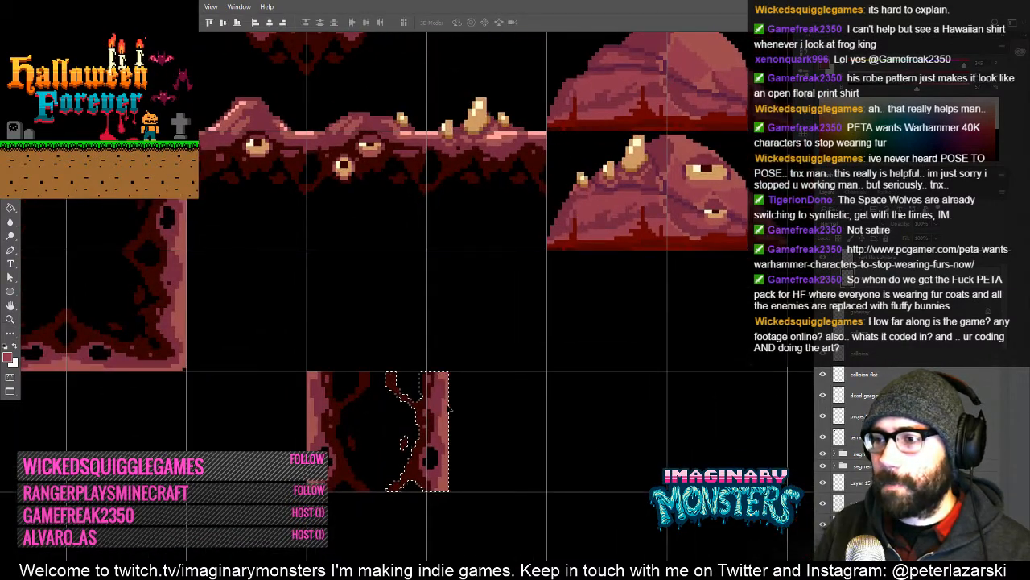
drag(444, 414, 423, 415)
key(ctrl+d)
- Duplicate the whole rock column tile 32 px straight up to test the tiling, deselect it, and hide the grid
drag(455, 383, 464, 420)
key(m)
drag(282, 390, 484, 546)
key(v)
drag(421, 491, 431, 346)
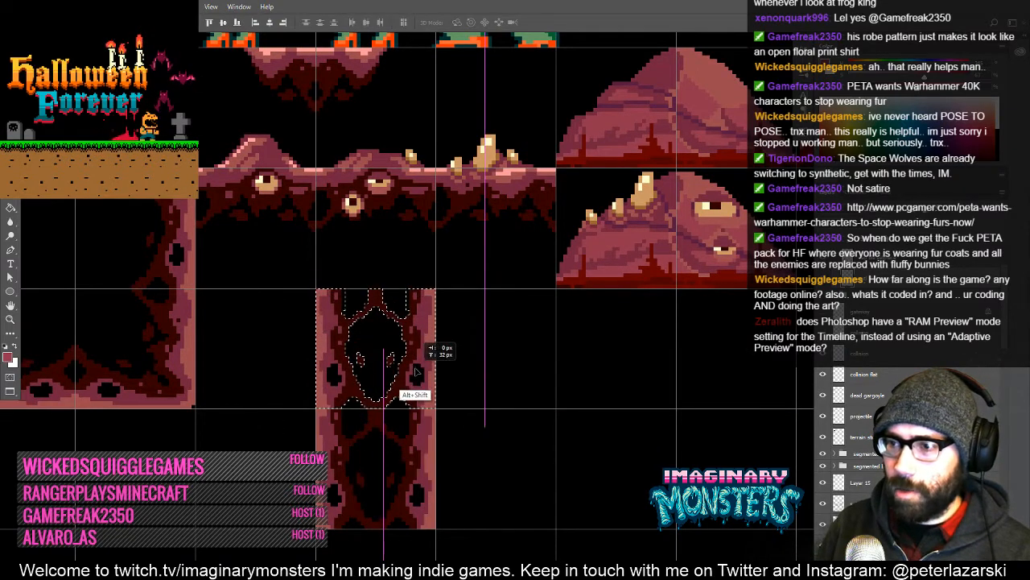
key(ctrl+d)
key(ctrl+h)
- Check the stacked column against the surrounding scene, and undo the upper duplicate
key(z)
alt+click(419, 409)
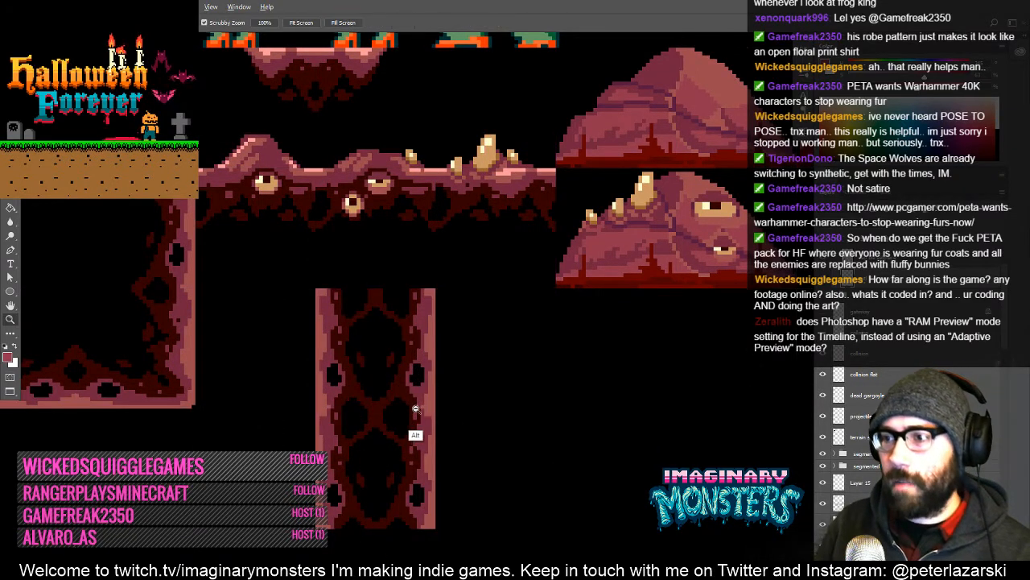
alt+click(420, 411)
alt+click(421, 411)
alt+click(422, 412)
alt+click(422, 411)
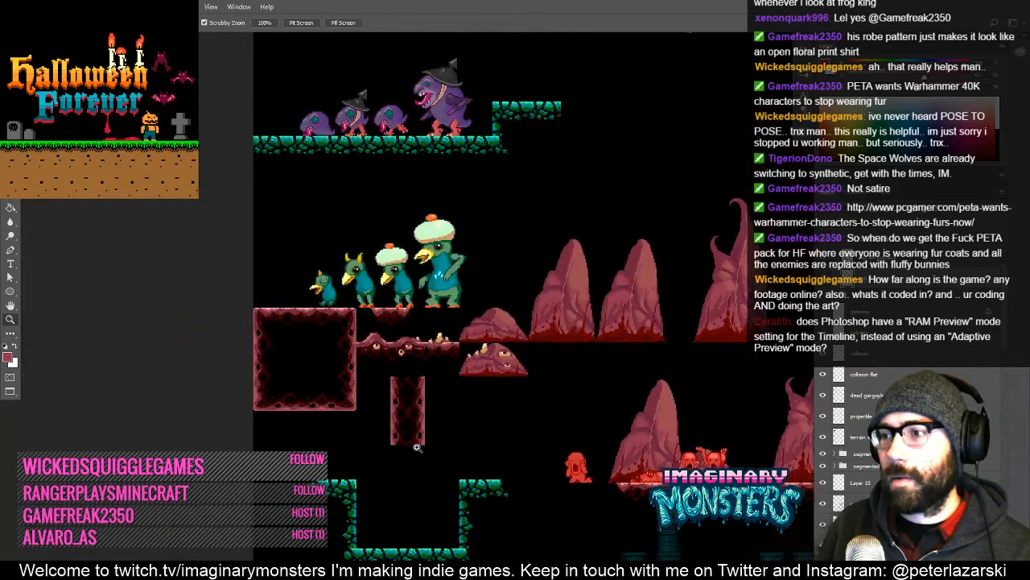
key(ctrl+alt+z)
key(ctrl+alt+z)
- With the grid shown, erase the stray red fleck inside the column tile's hollow and pick its dark red for the Pencil
drag(409, 435, 483, 432)
key(e)
key(ctrl+d)
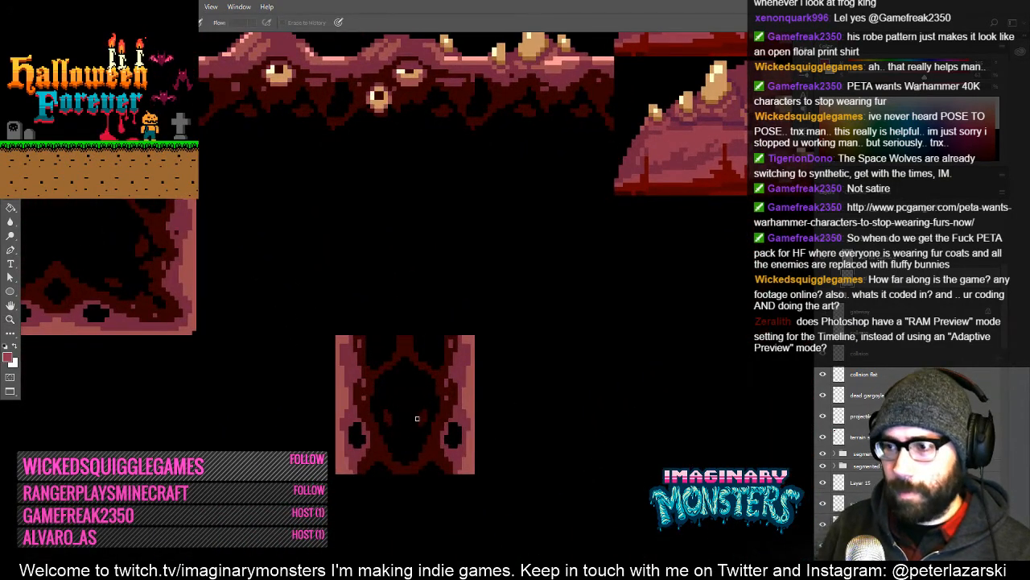
key(ctrl+apostrophe)
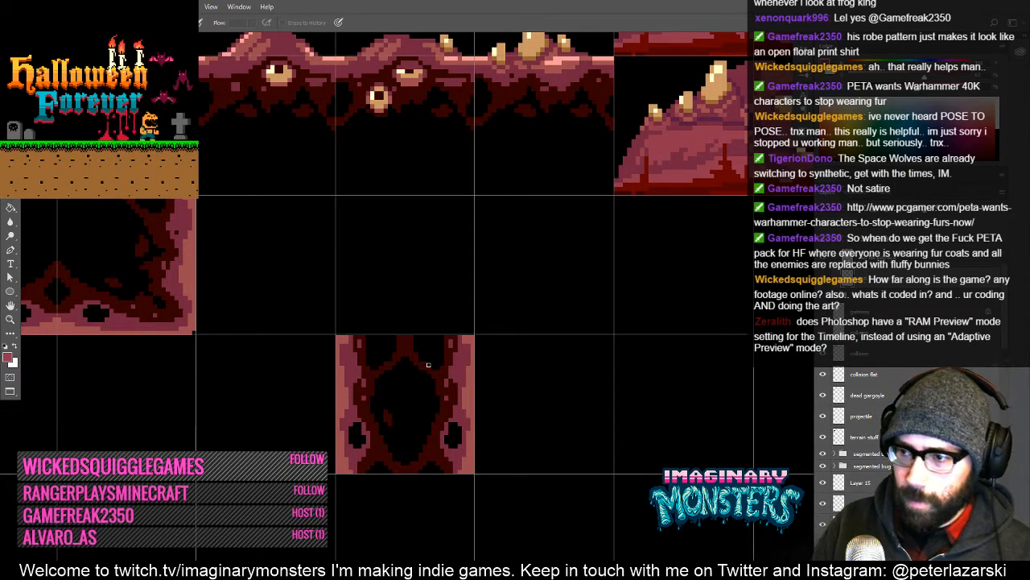
key(b)
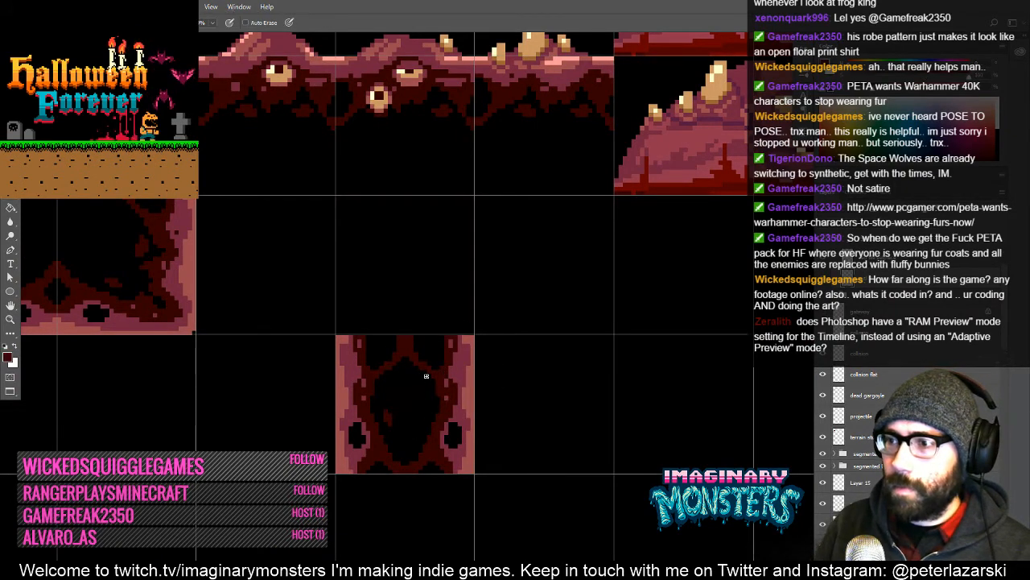
key(z)
mouse_move(454, 377)
alt+mouse_down()
mouse_move(474, 411)
mouse_move(406, 435)
alt+mouse_up()
key(b)
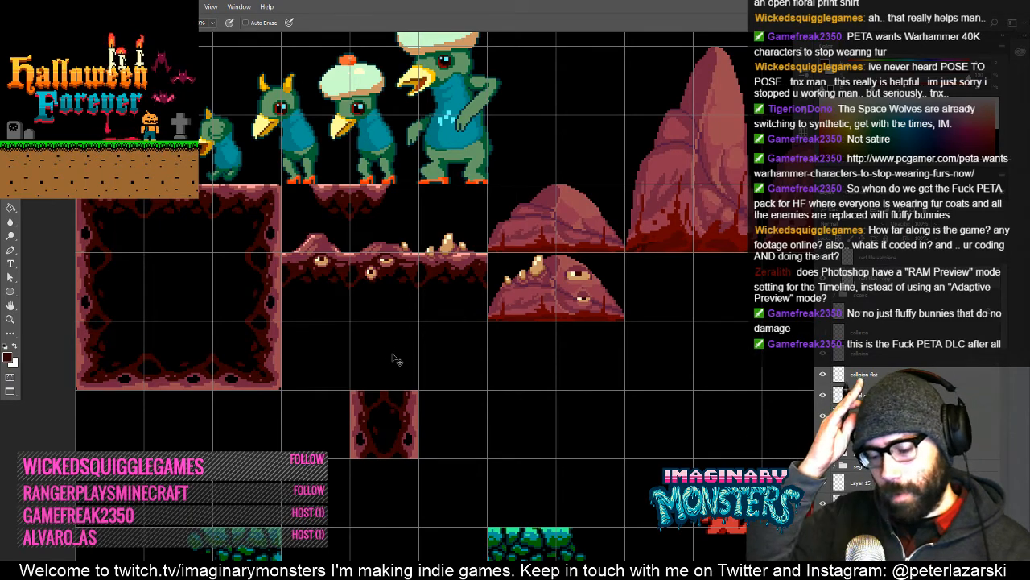
- Marquee-select the top-left corner tile of the rock frame, duplicate it above the column about half a cell to its left, and deselect it
drag(415, 323, 409, 370)
key(z)
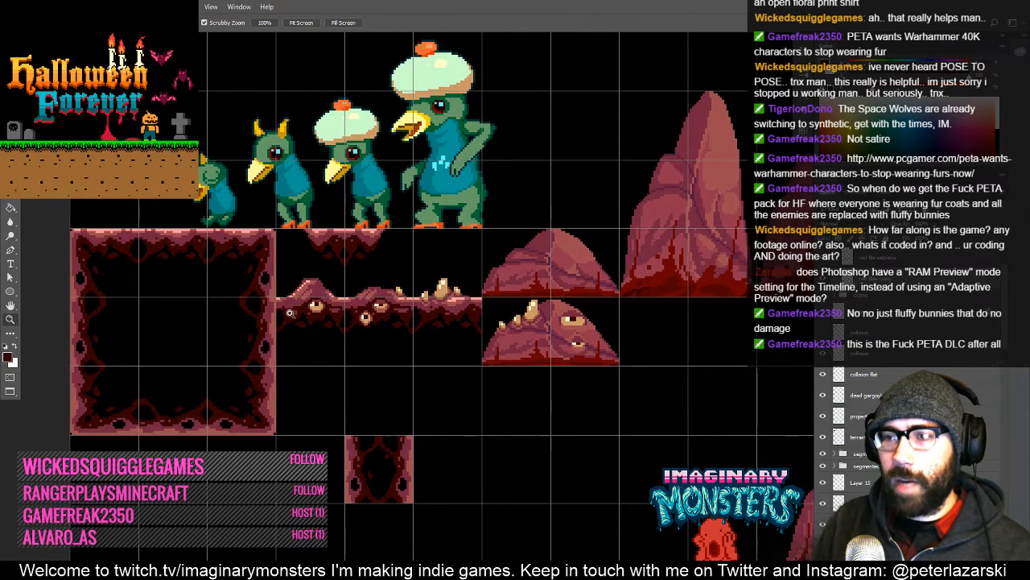
click(284, 299)
key(m)
drag(95, 211, 180, 213)
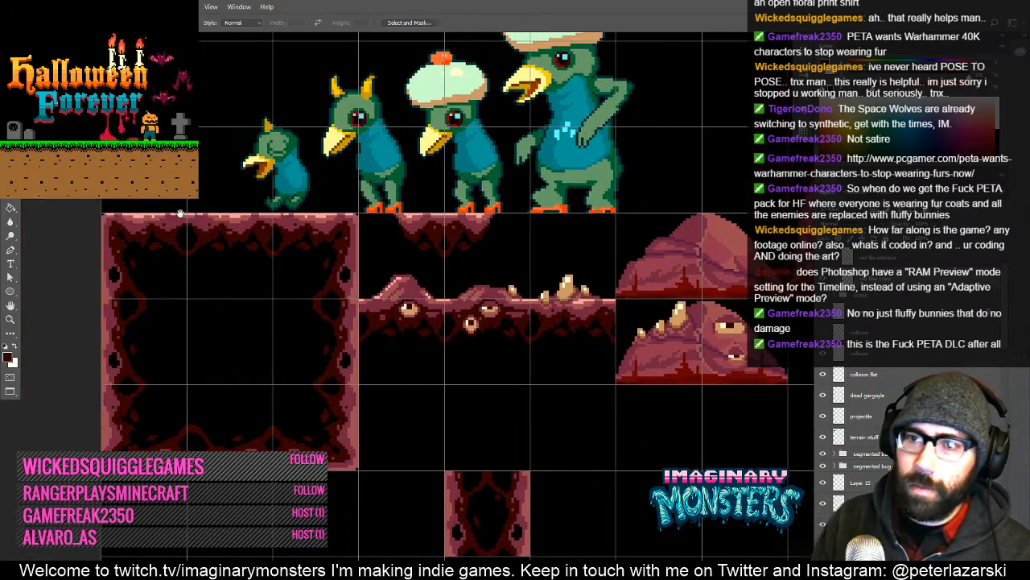
mouse_move(101, 191)
mouse_down()
mouse_move(154, 275)
mouse_move(187, 297)
mouse_up()
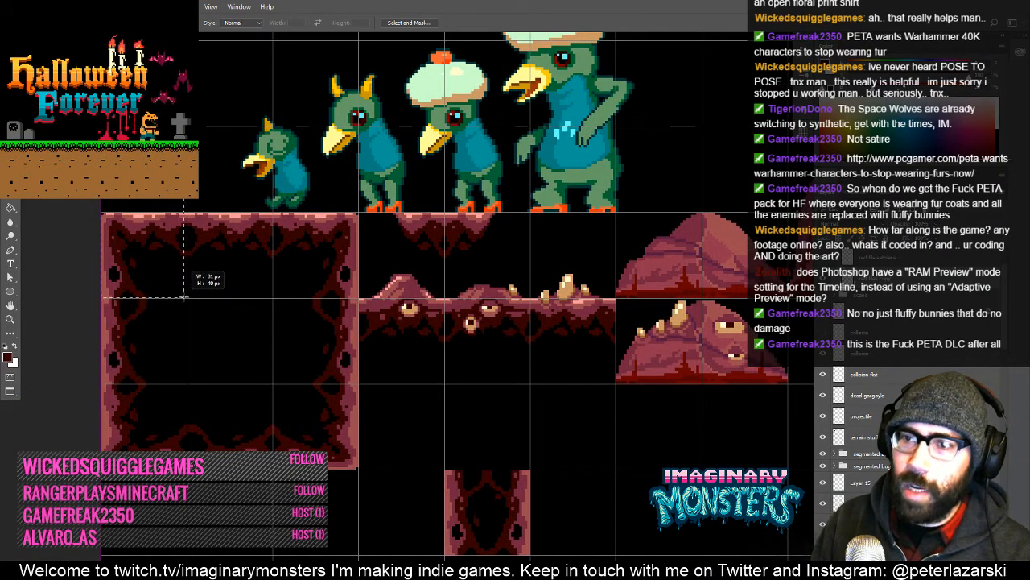
key(v)
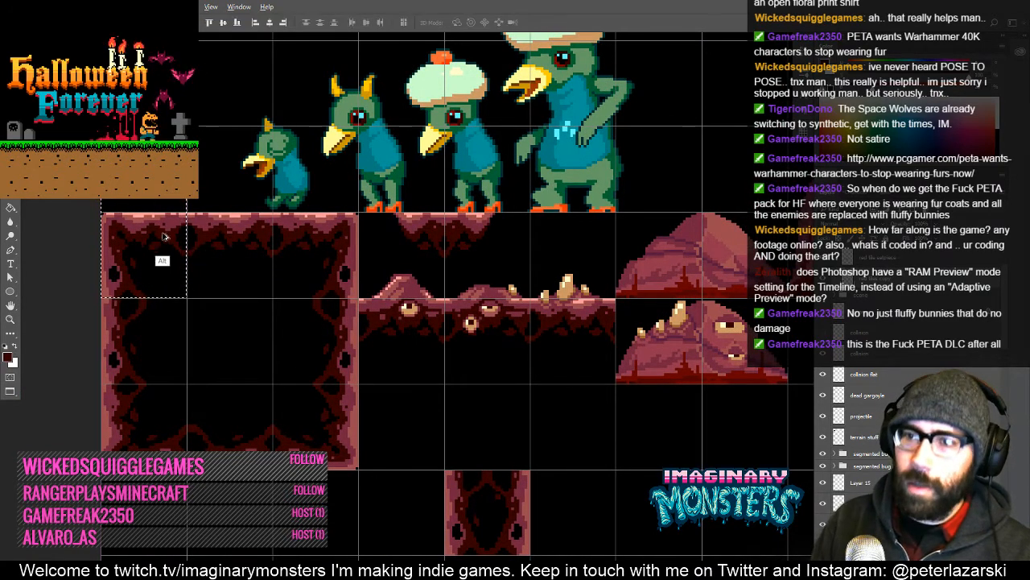
drag(192, 270, 458, 420)
key(ctrl+d)
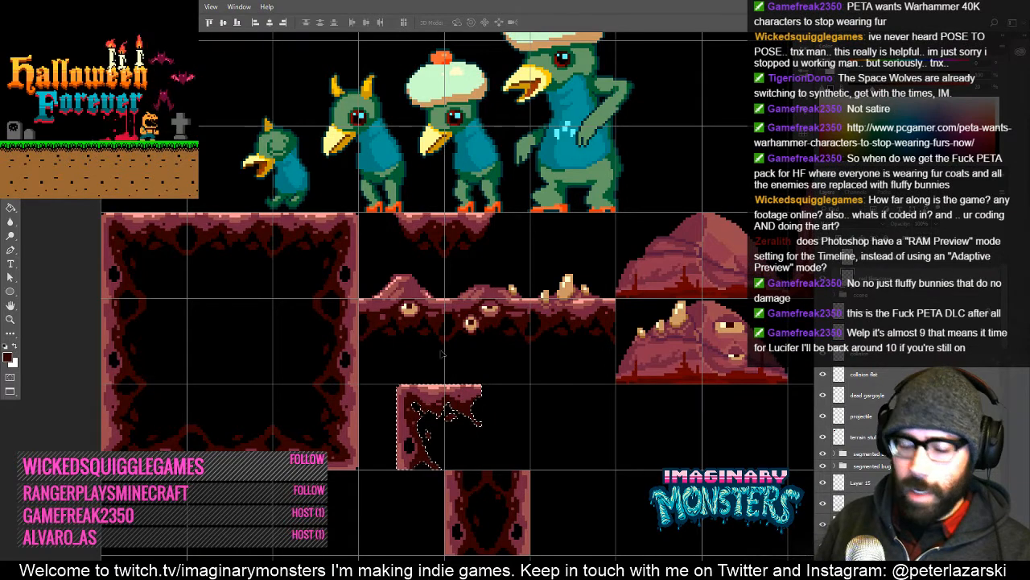
- Duplicate the frame's top-right corner tile beside the copied left corner to outline a cap over the column, and deselect it
key(m)
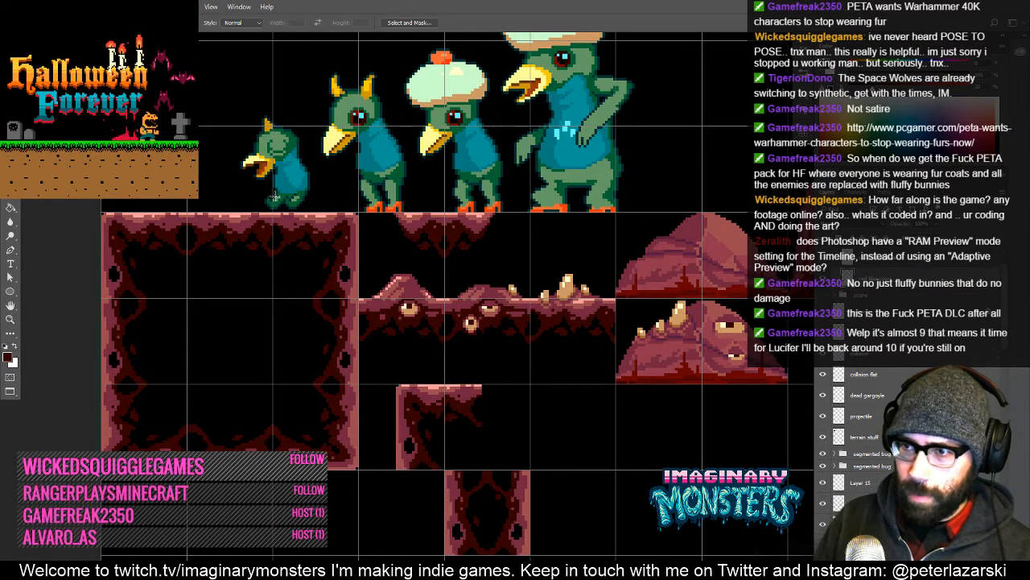
drag(275, 196, 575, 448)
key(v)
key(ctrl+d)
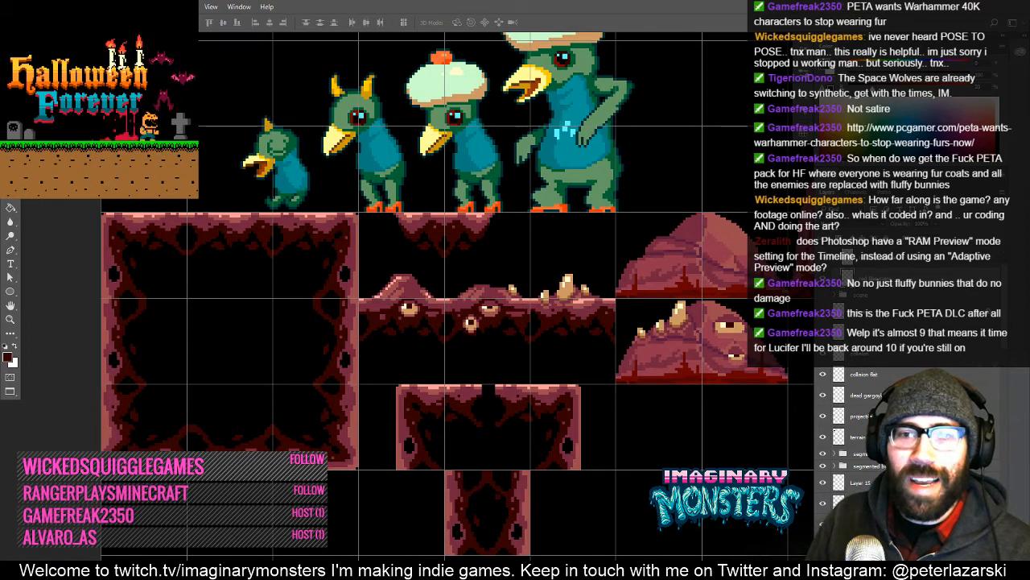
- Look through the program's commands and General preferences for a Timeline preview setting, and return to the Move tool
click(29, 6)
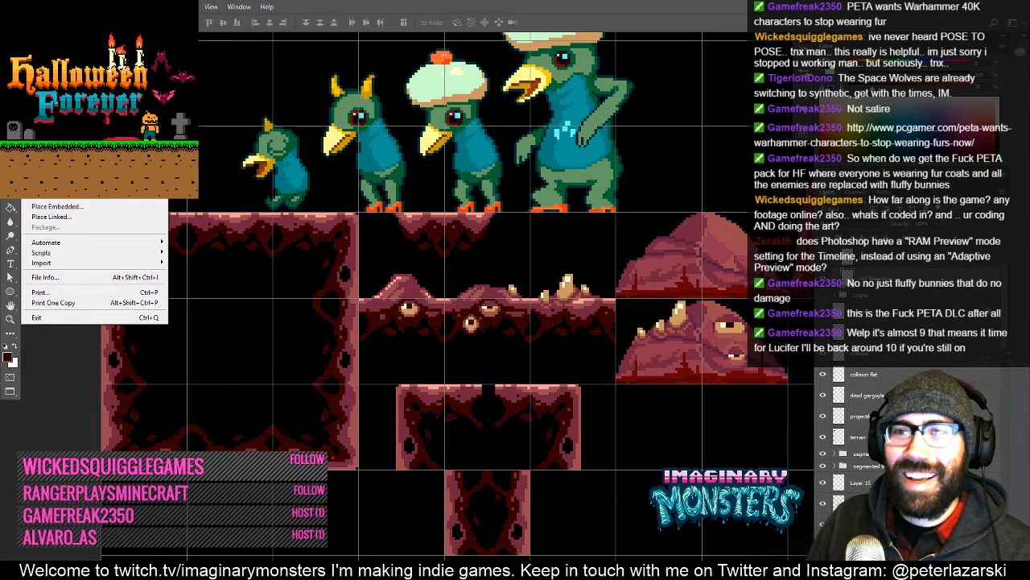
click(29, 7)
click(53, 6)
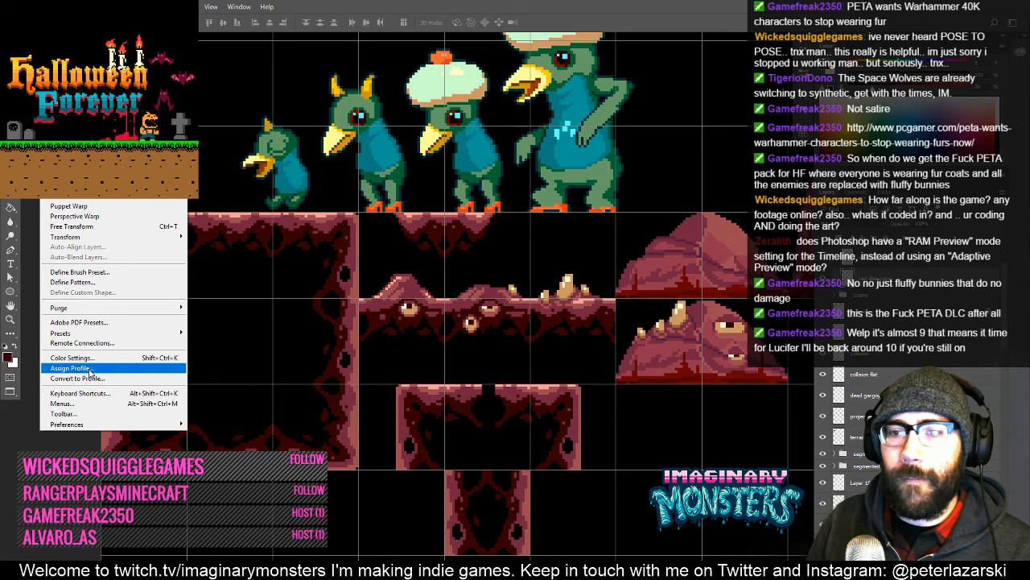
mouse_move(80, 424)
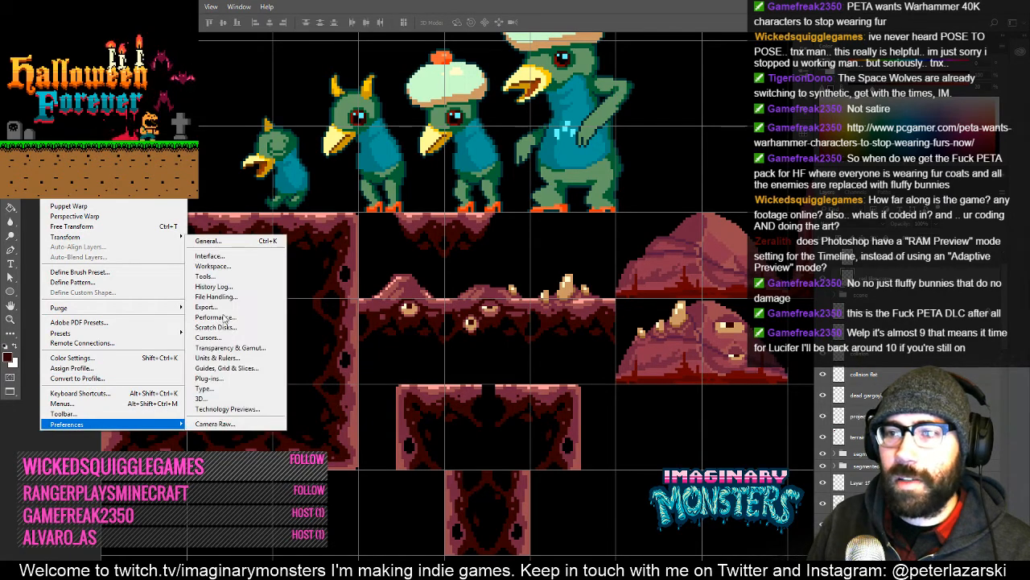
click(219, 241)
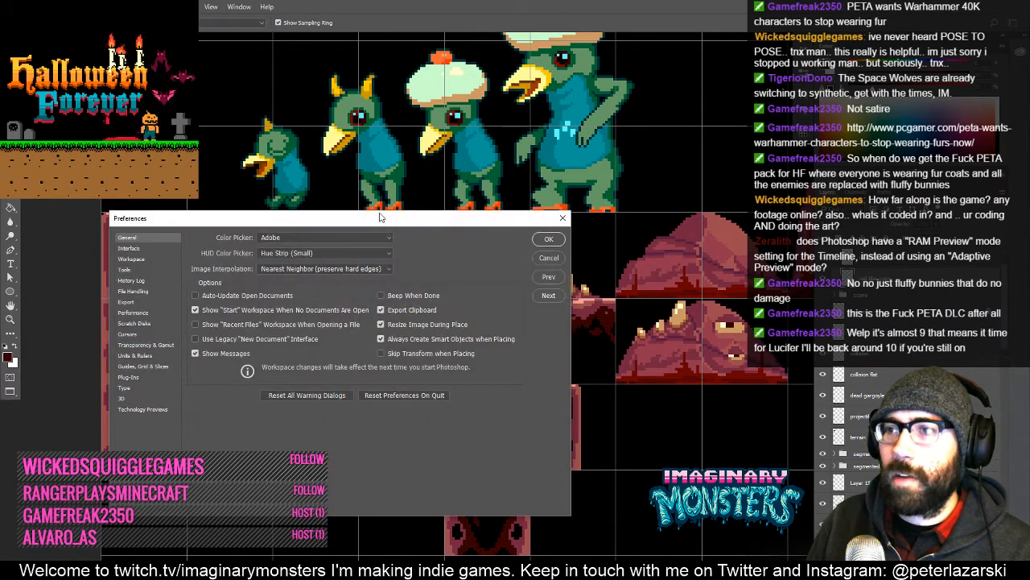
drag(382, 222, 0, 257)
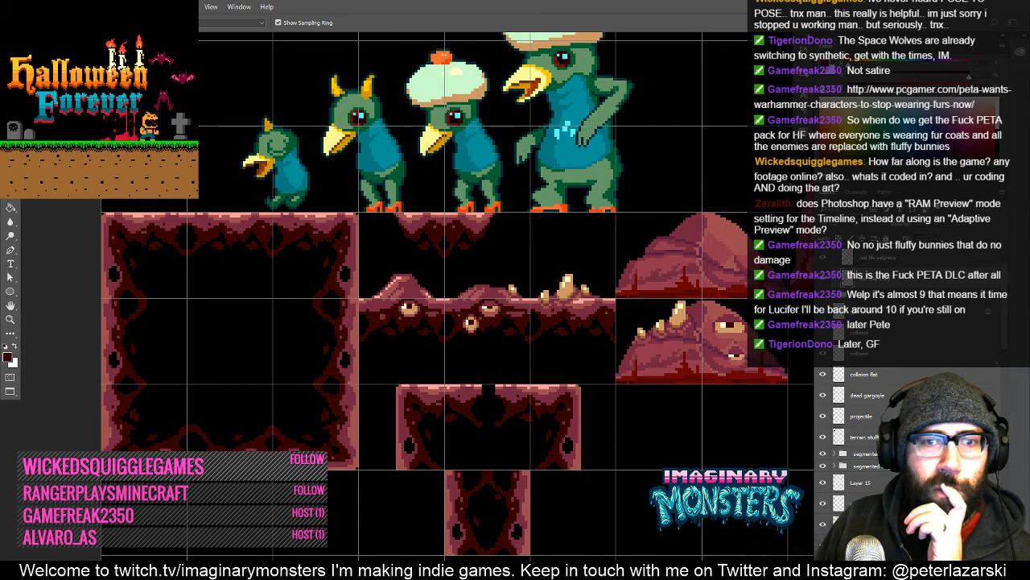
key(v)
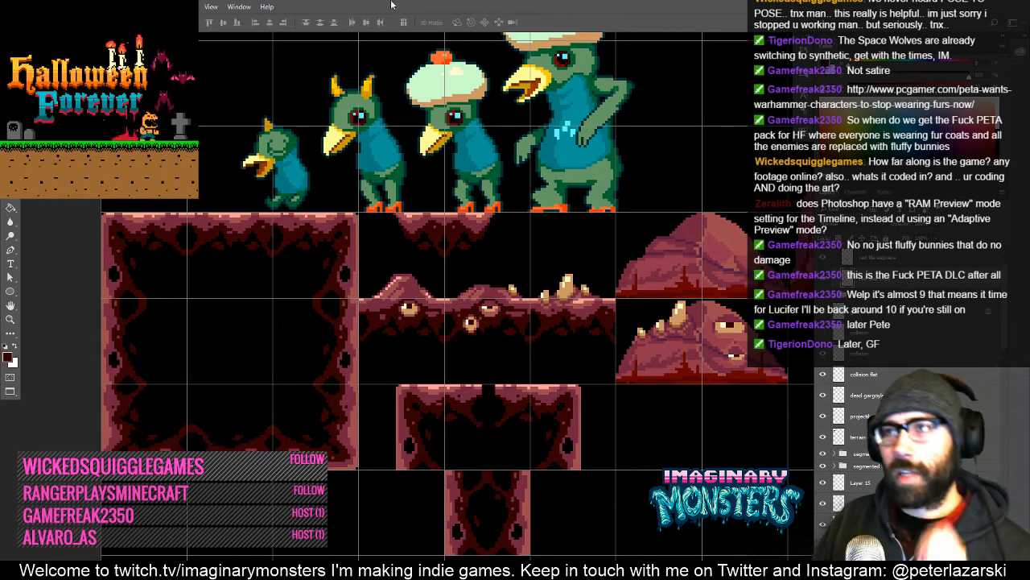
- Show the Timeline as a short strip over the lower canvas and advance its playhead to about 1.5 seconds
click(240, 7)
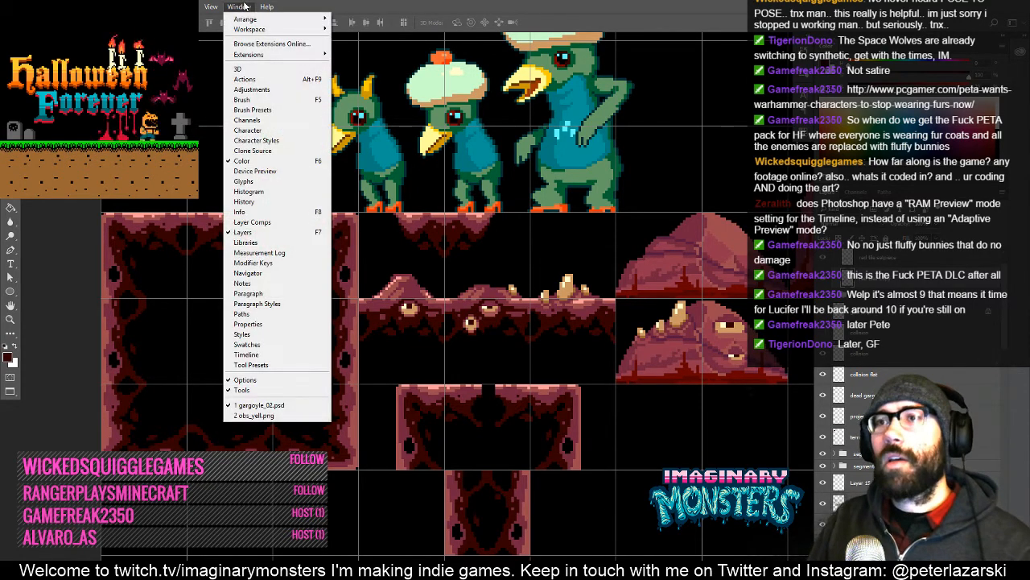
click(246, 355)
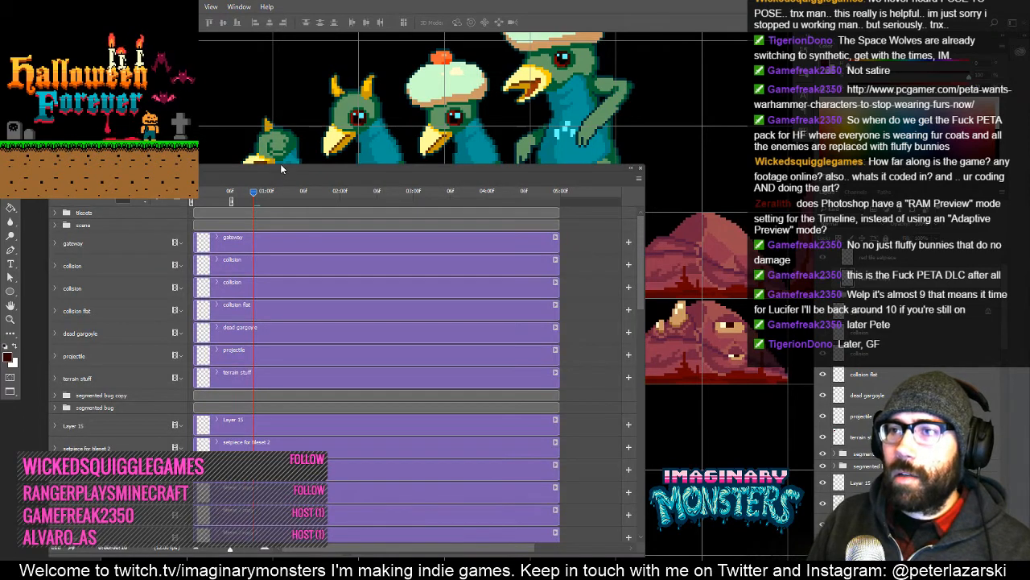
drag(283, 168, 282, 107)
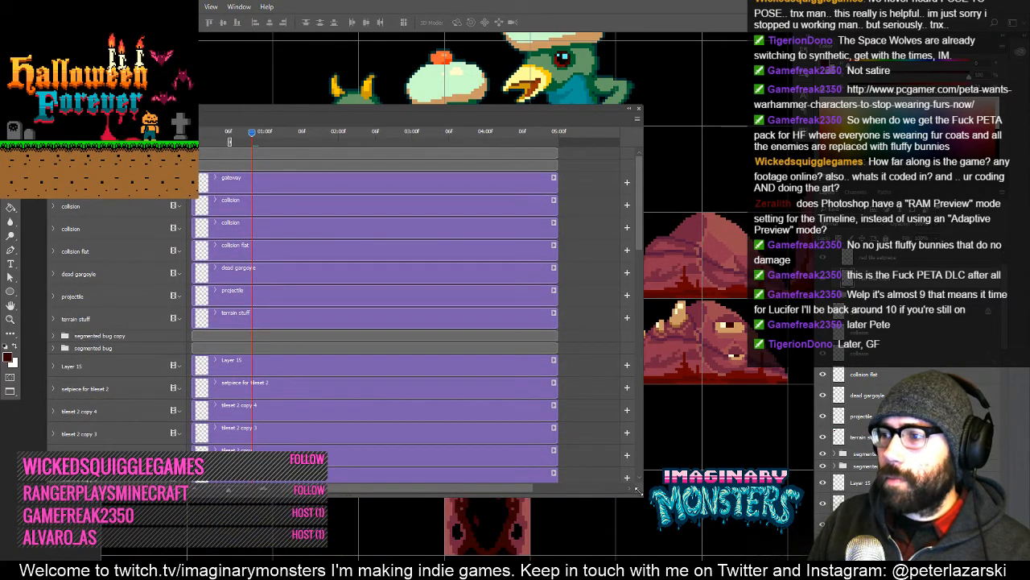
drag(637, 494, 679, 278)
drag(541, 108, 541, 374)
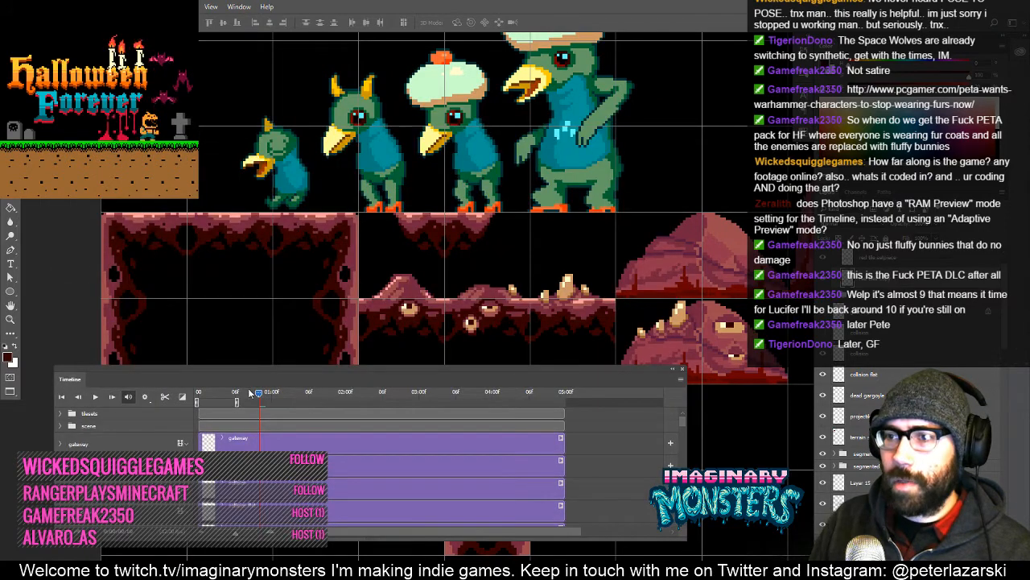
drag(240, 396, 303, 397)
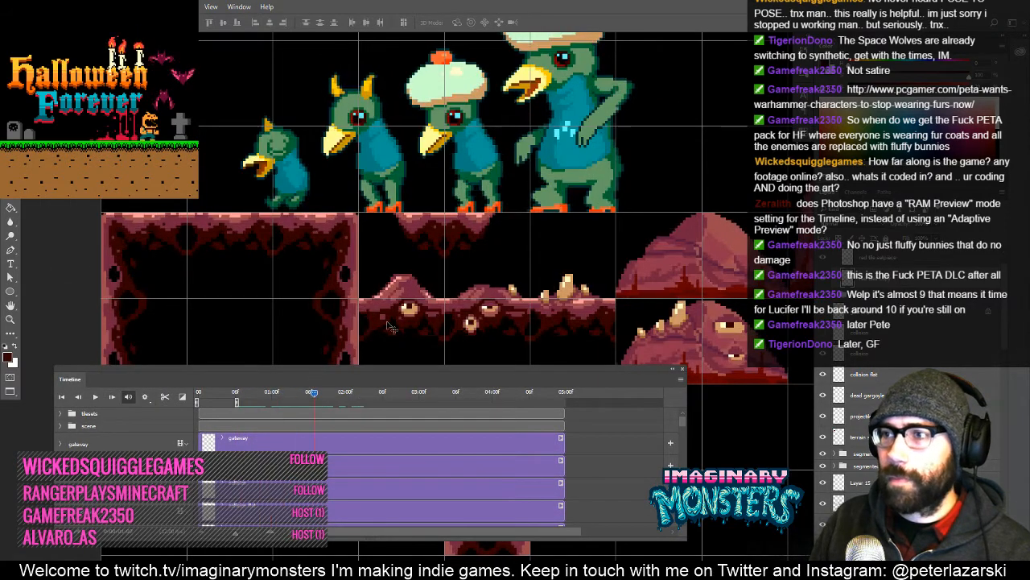
- Examine the surrounding characters and terrain pieces, and return to the red rock frame tiles
drag(424, 298, 334, 235)
alt+click(386, 236)
alt+click(394, 239)
alt+click(439, 256)
alt+click(467, 282)
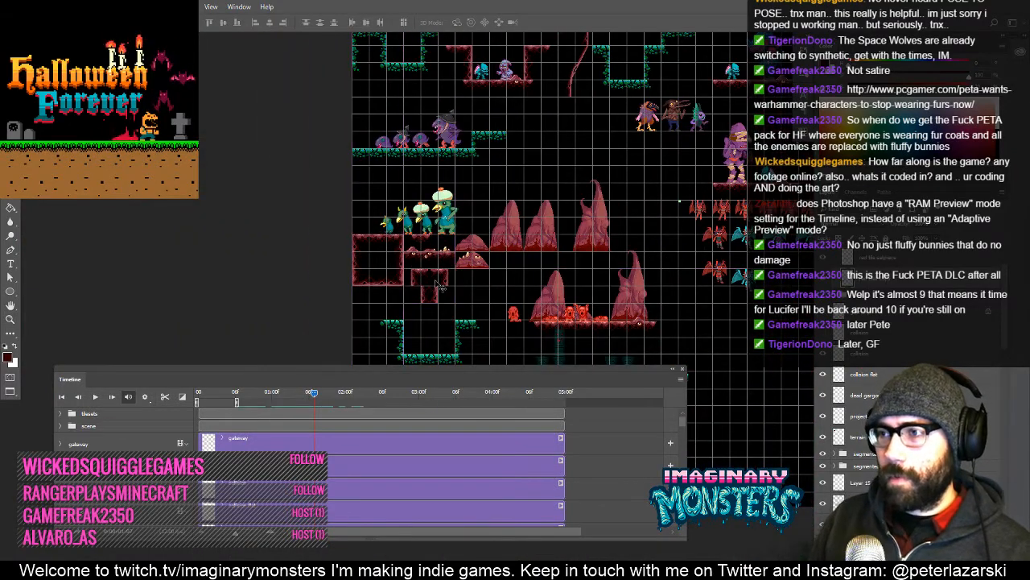
click(430, 273)
click(430, 273)
click(432, 273)
drag(435, 273, 400, 304)
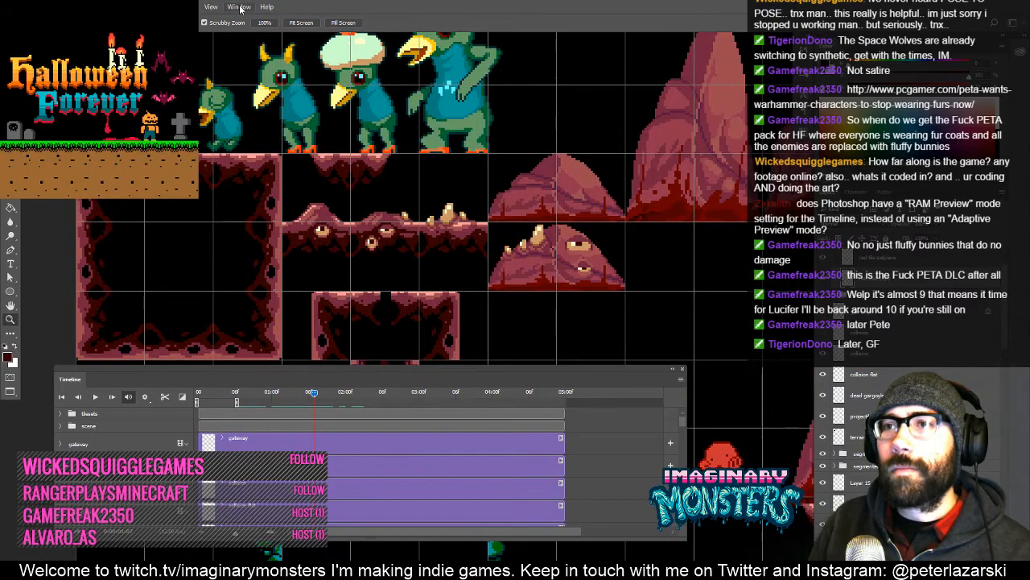
- Look through the Timeline's commands and Animation Panel Options for a RAM preview setting, cancelling the options dialog
click(214, 7)
mouse_move(235, 6)
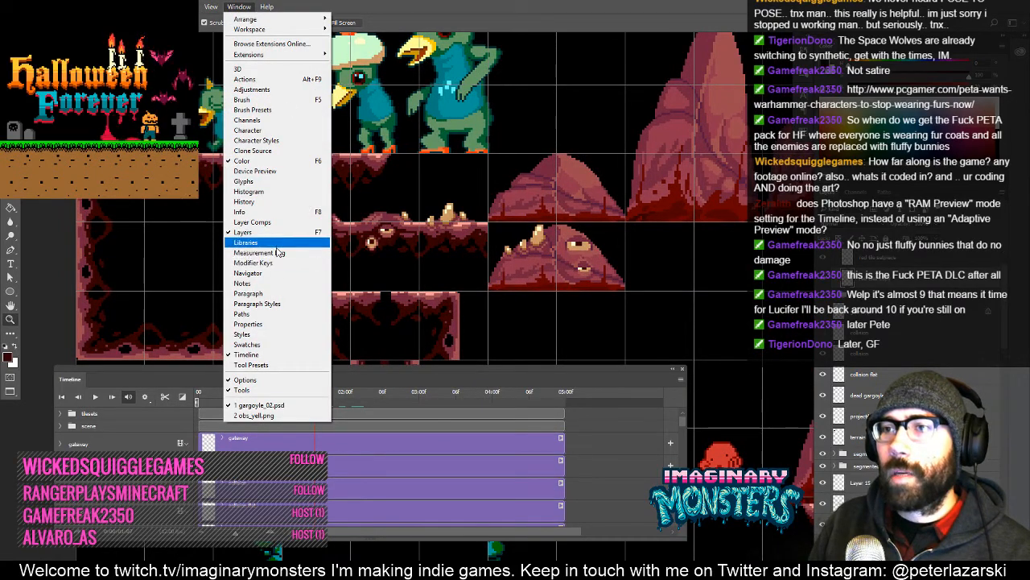
click(628, 372)
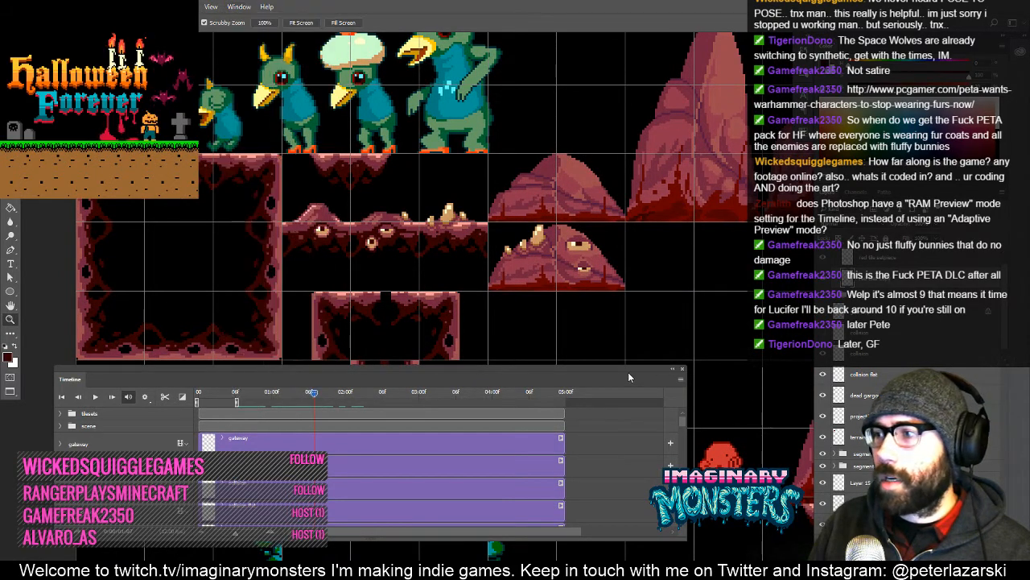
click(682, 380)
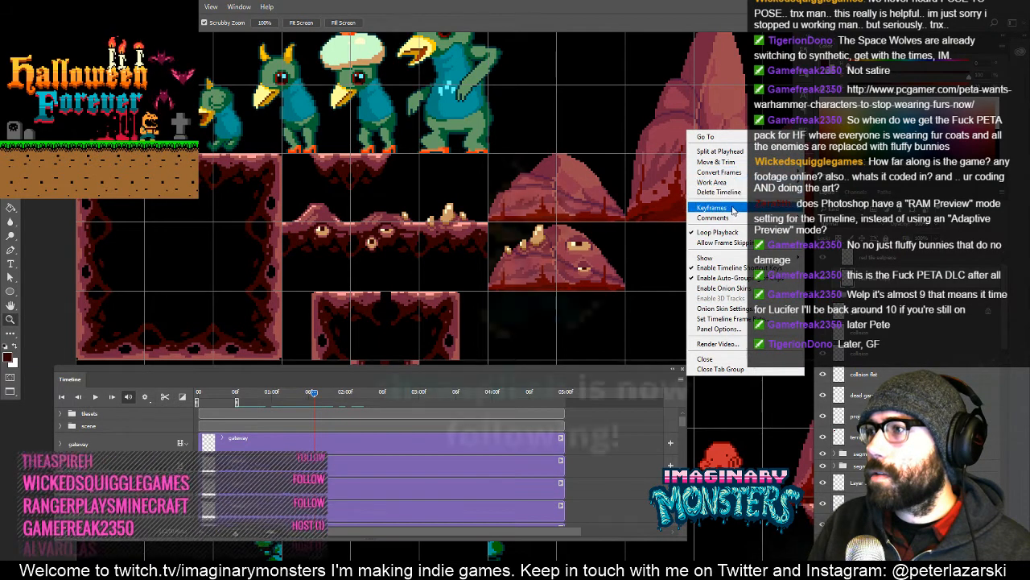
mouse_move(734, 209)
click(504, 215)
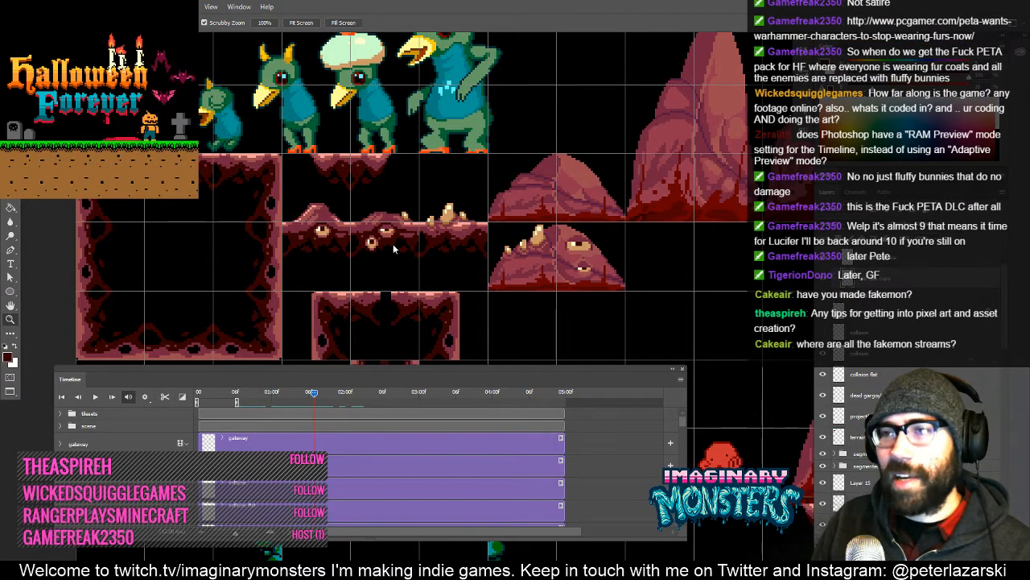
drag(467, 176, 402, 269)
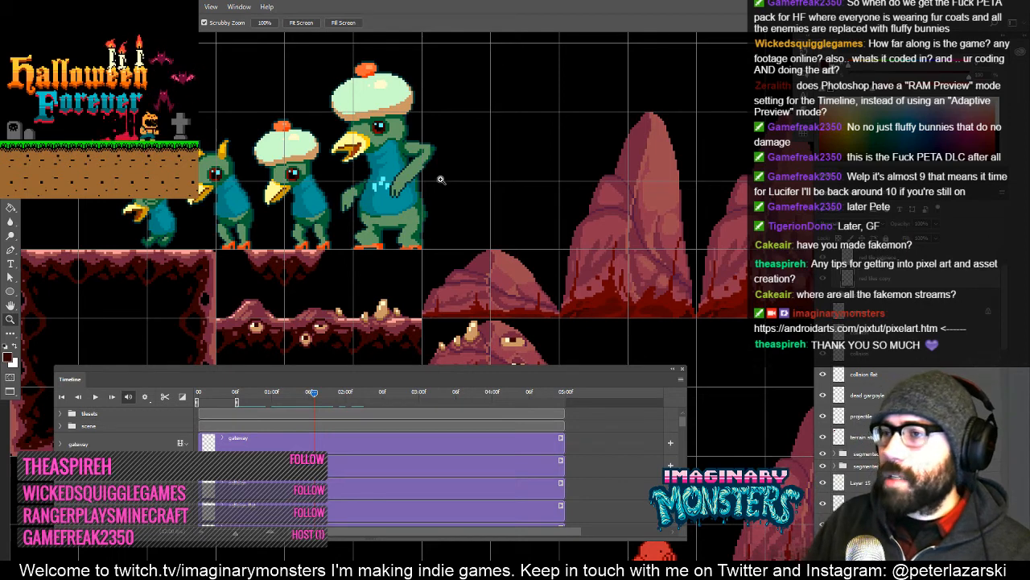
click(682, 379)
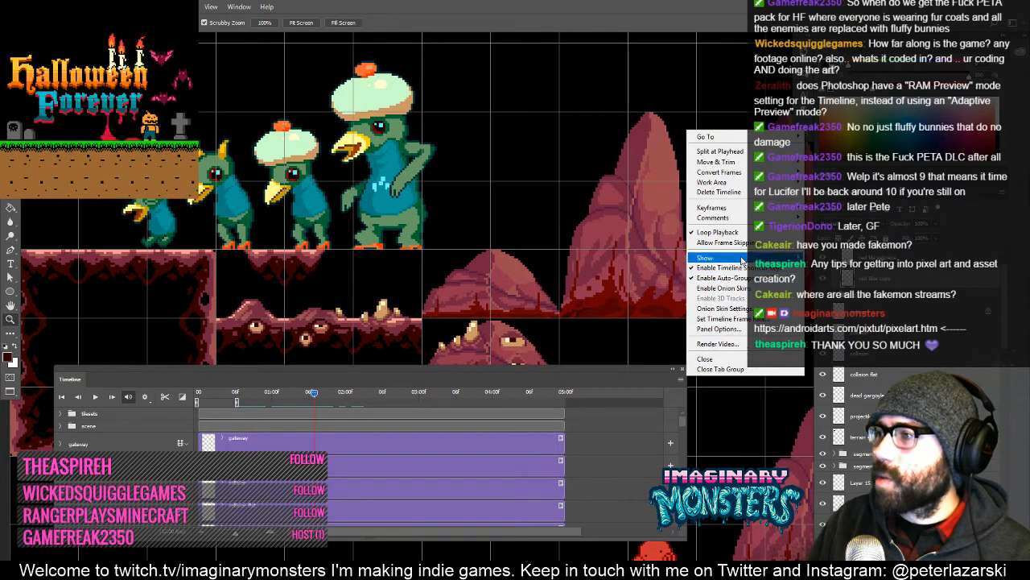
click(719, 329)
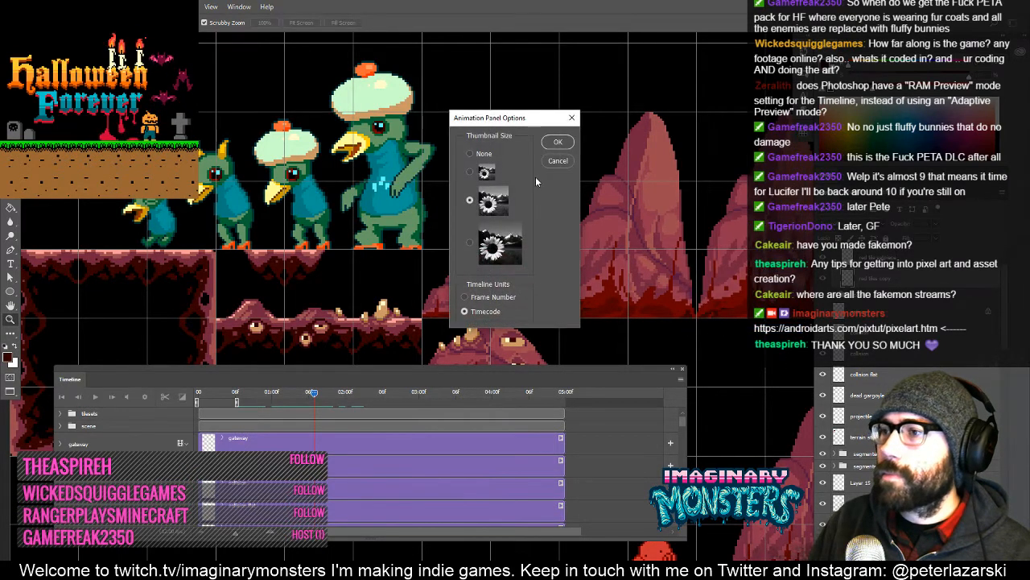
click(558, 161)
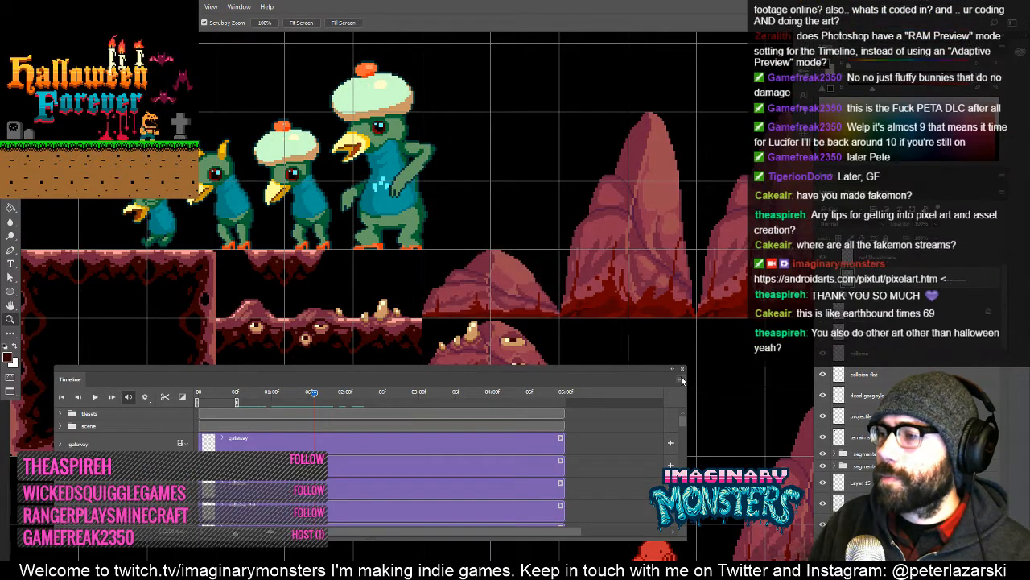
click(681, 376)
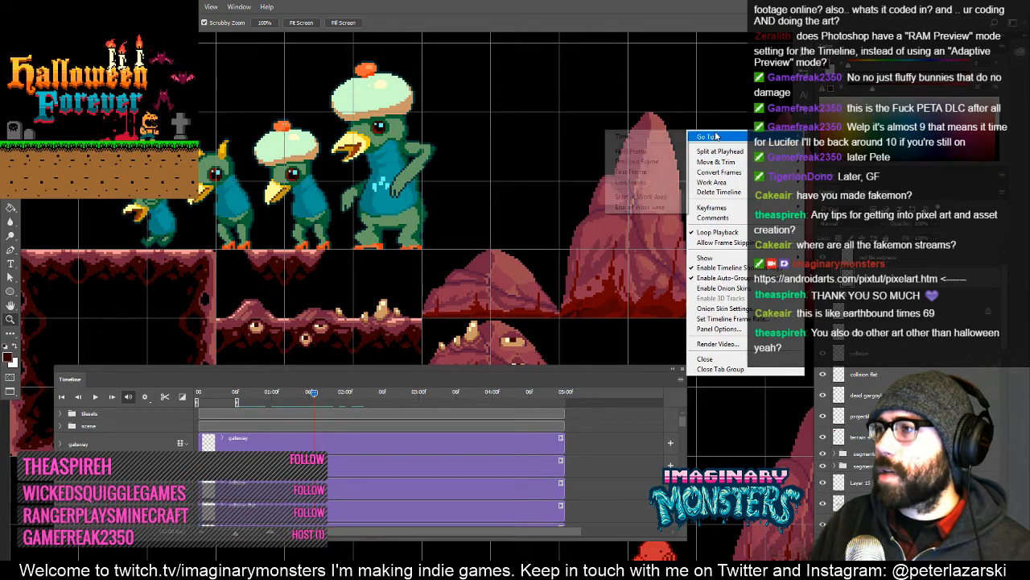
click(865, 401)
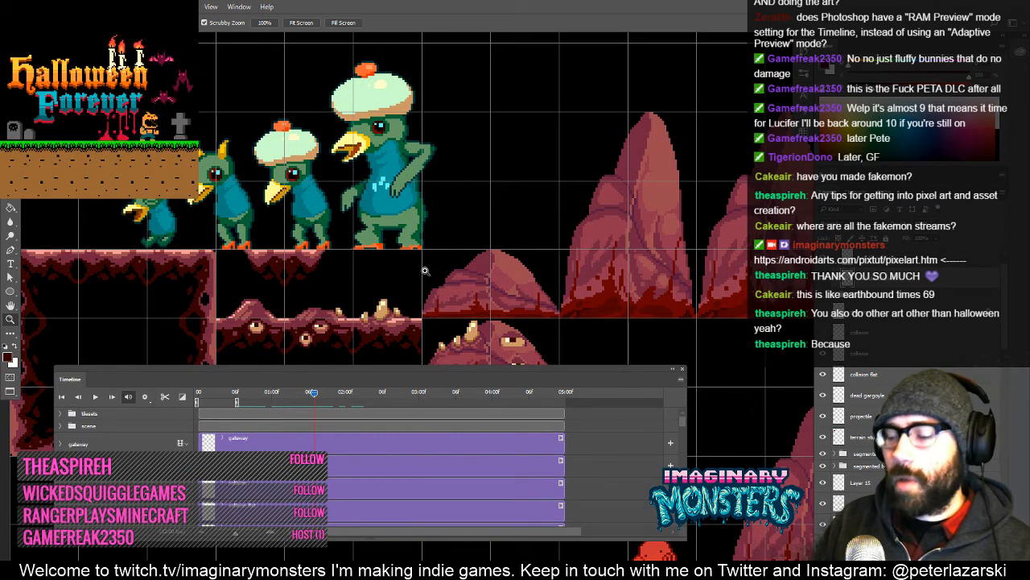
- Inspect the column and its cap with the grid hidden, and show the grid again
key(ctrl+apostrophe)
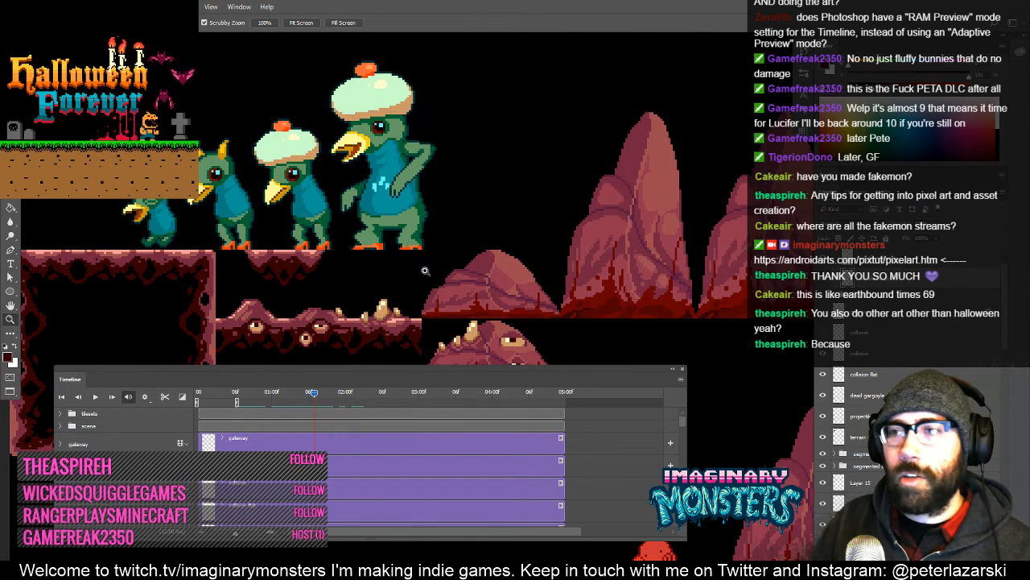
drag(462, 256, 499, 239)
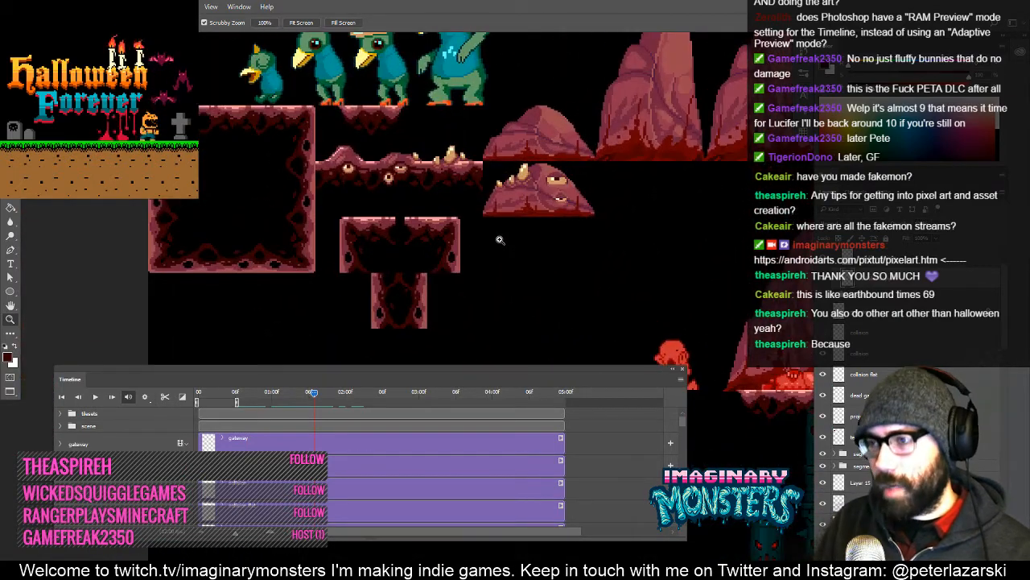
click(398, 263)
drag(411, 259, 424, 287)
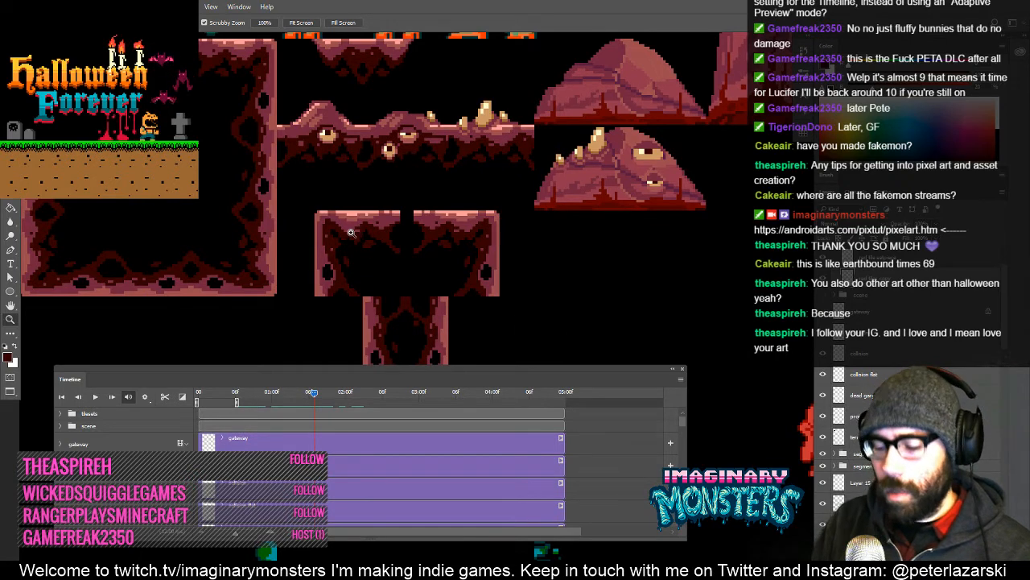
key(ctrl+apostrophe)
drag(372, 285, 320, 288)
- Marquee-select the uneven middle strip between the cap's two corner pieces, delete it, and deselect
key(m)
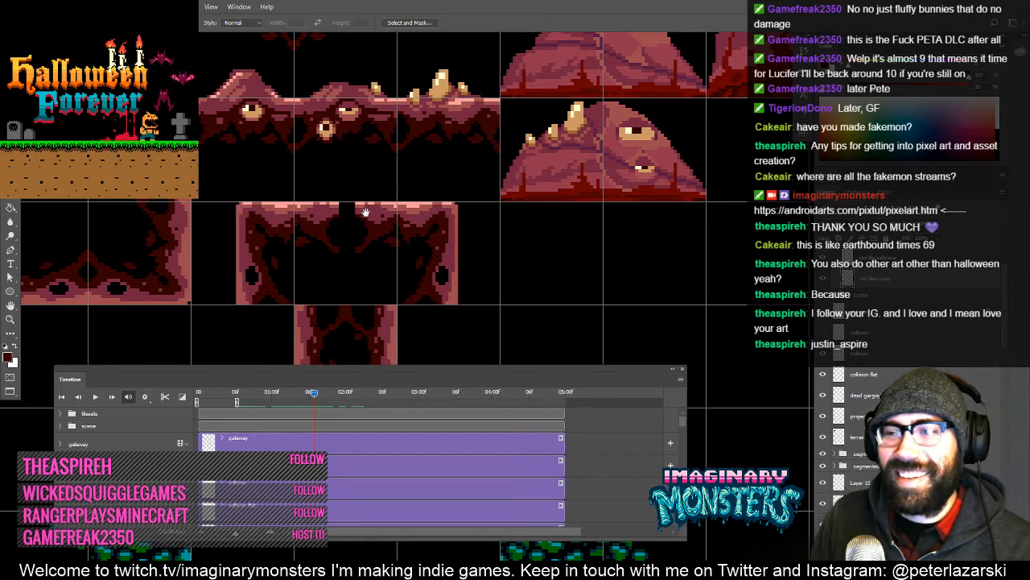
drag(354, 190, 333, 209)
ctrl+click(334, 240)
drag(325, 259, 314, 230)
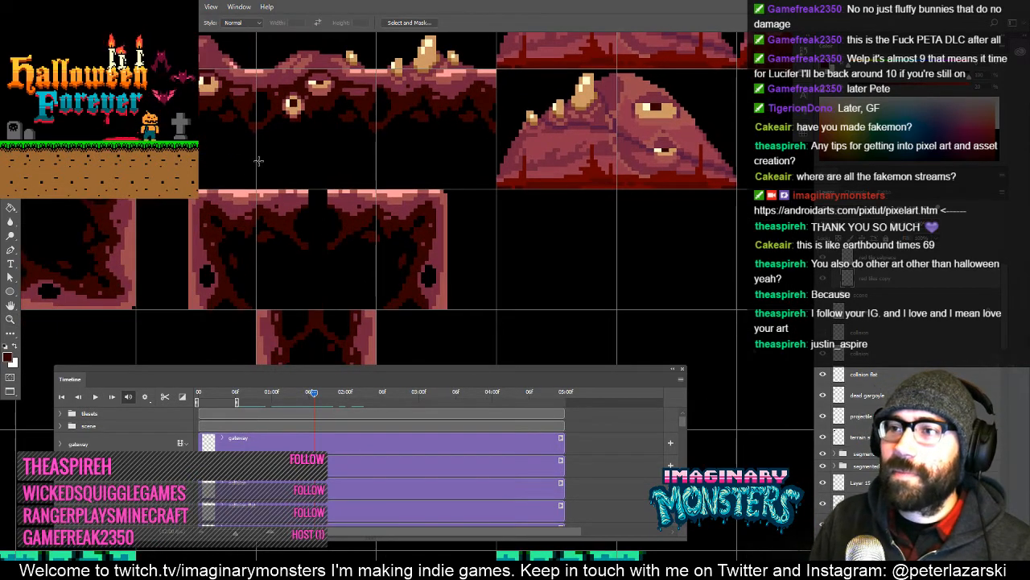
drag(256, 159, 327, 290)
click(306, 280)
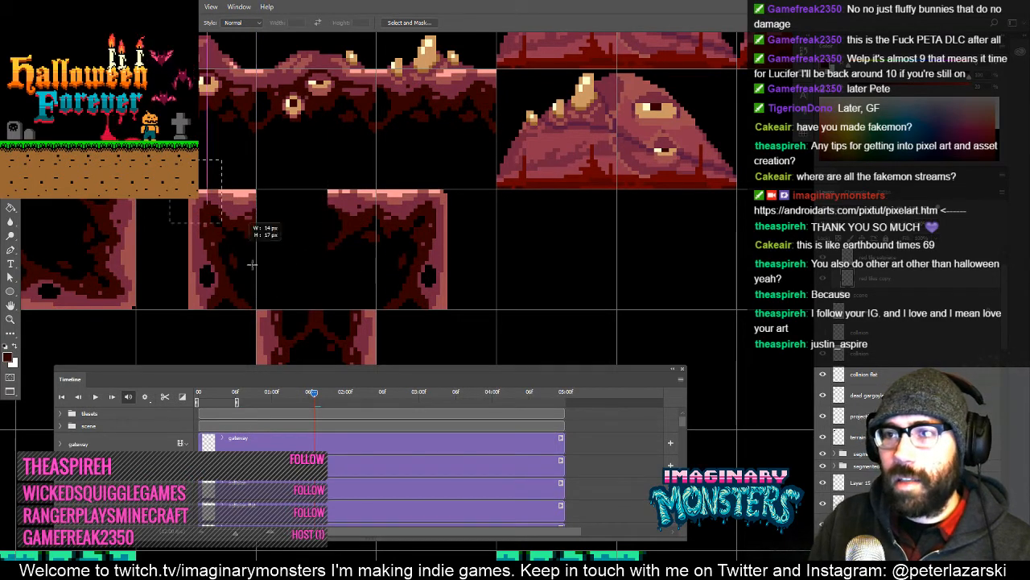
- Marquee-select the cap's left corner piece, move it right to line up with the column's left edge, and deselect it
drag(265, 309, 170, 161)
key(v)
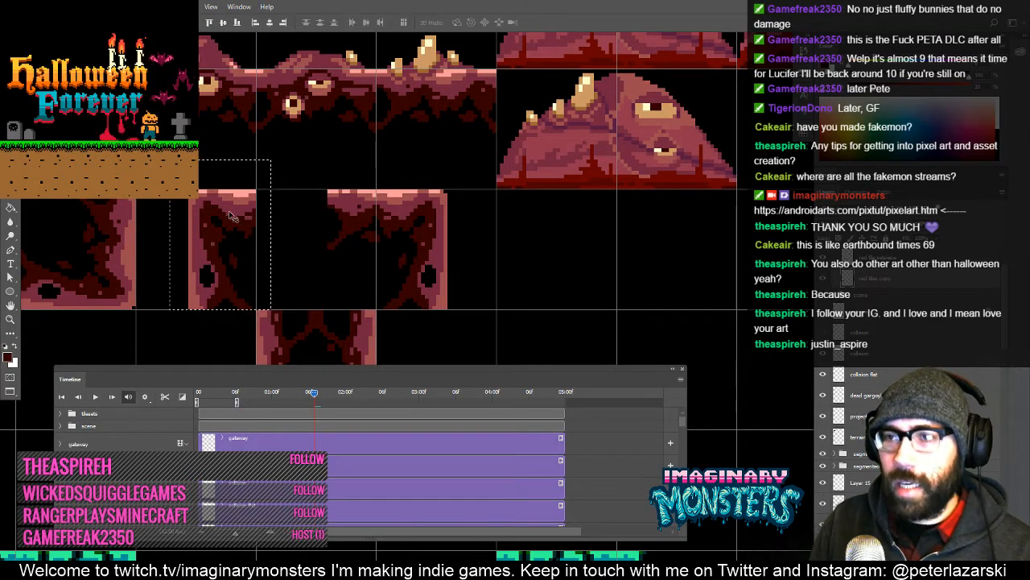
drag(233, 209, 300, 209)
drag(385, 258, 357, 271)
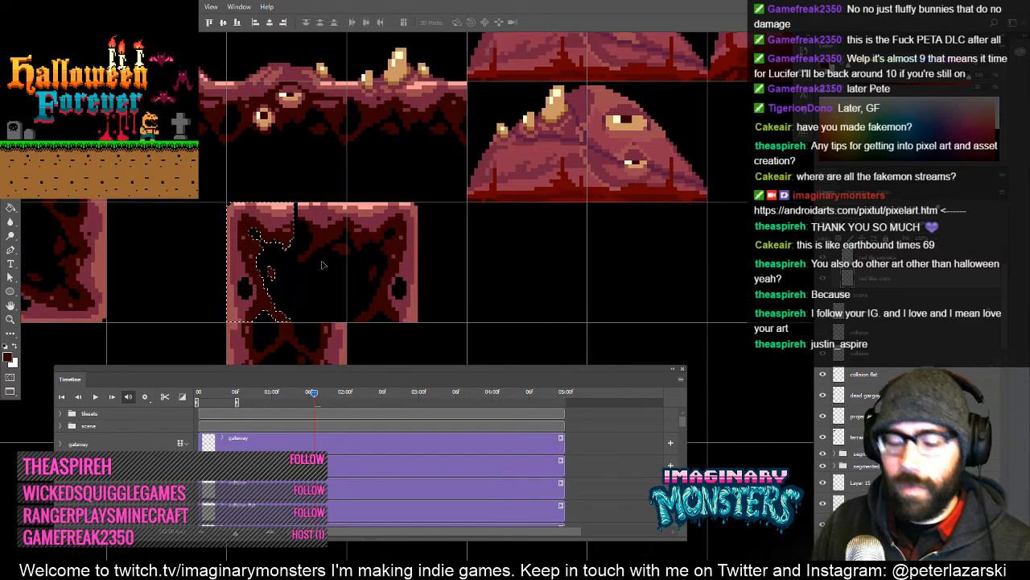
key(ctrl+d)
- Switch to the Eraser and enlarge its brush by three steps
drag(399, 316, 365, 289)
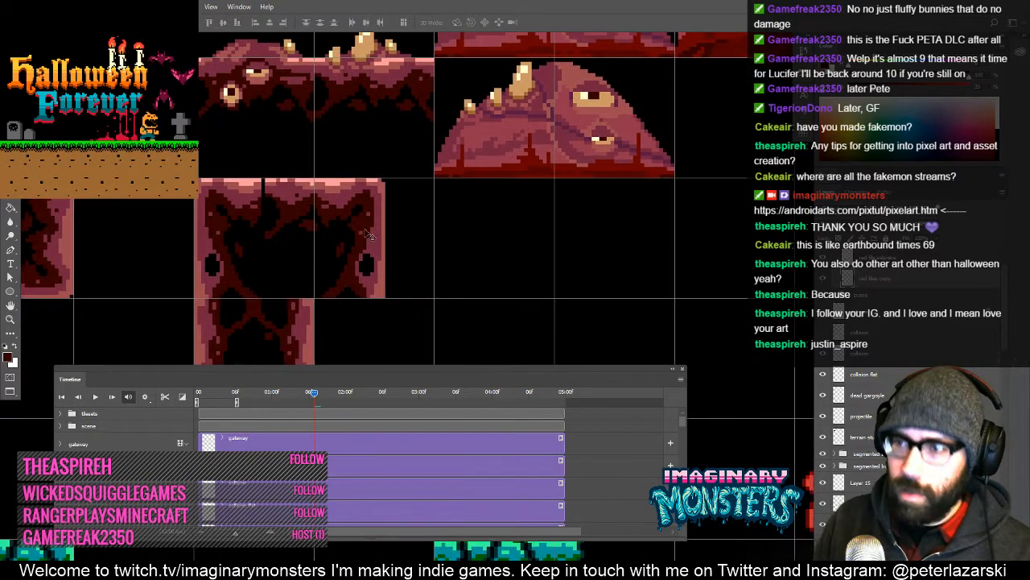
key(e)
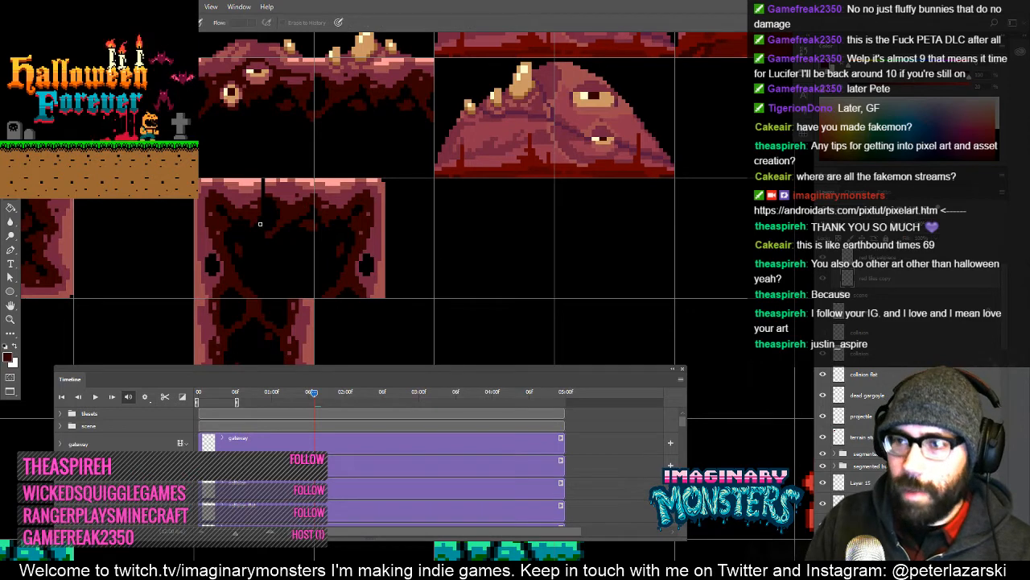
key(bracketright)
key(bracketright)
key(bracketright)
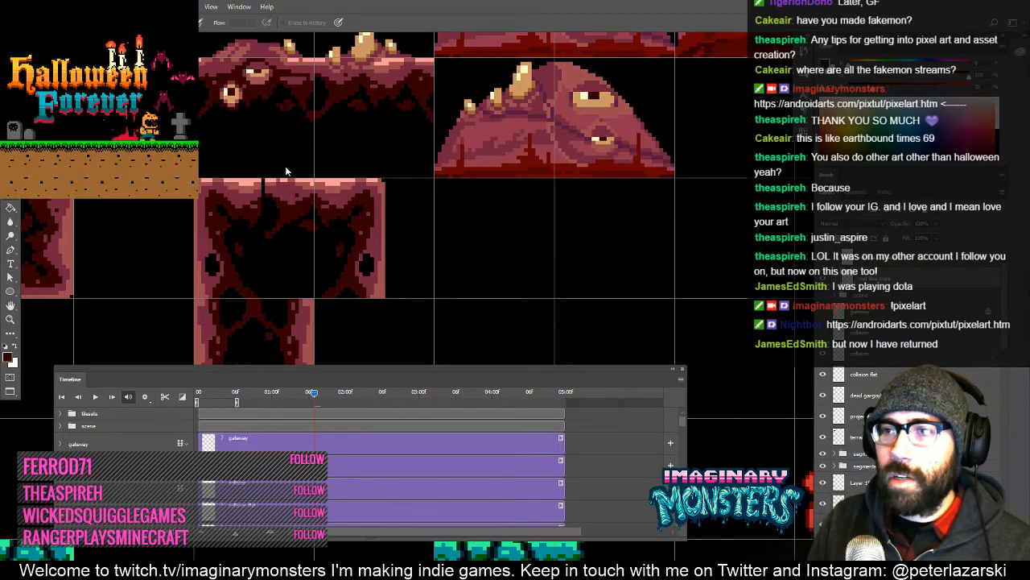
- Clear the inner strip of the cap's right corner piece and marquee-select the rest of that piece
drag(299, 169, 329, 137)
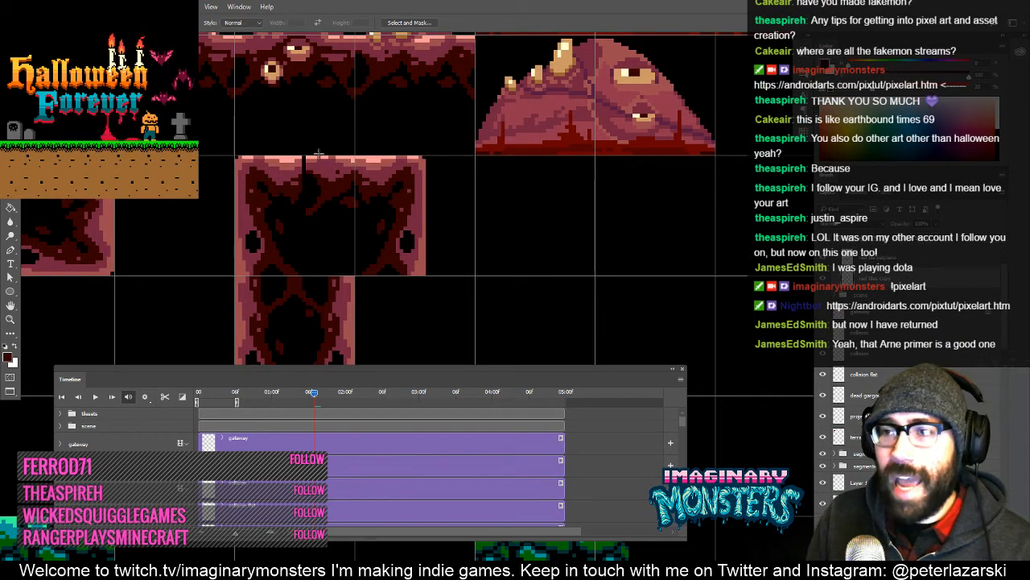
mouse_move(313, 157)
mouse_down()
mouse_move(321, 203)
mouse_move(335, 169)
mouse_move(339, 212)
mouse_move(339, 155)
mouse_move(340, 218)
mouse_move(364, 155)
mouse_move(445, 243)
mouse_move(448, 276)
mouse_up()
key(m)
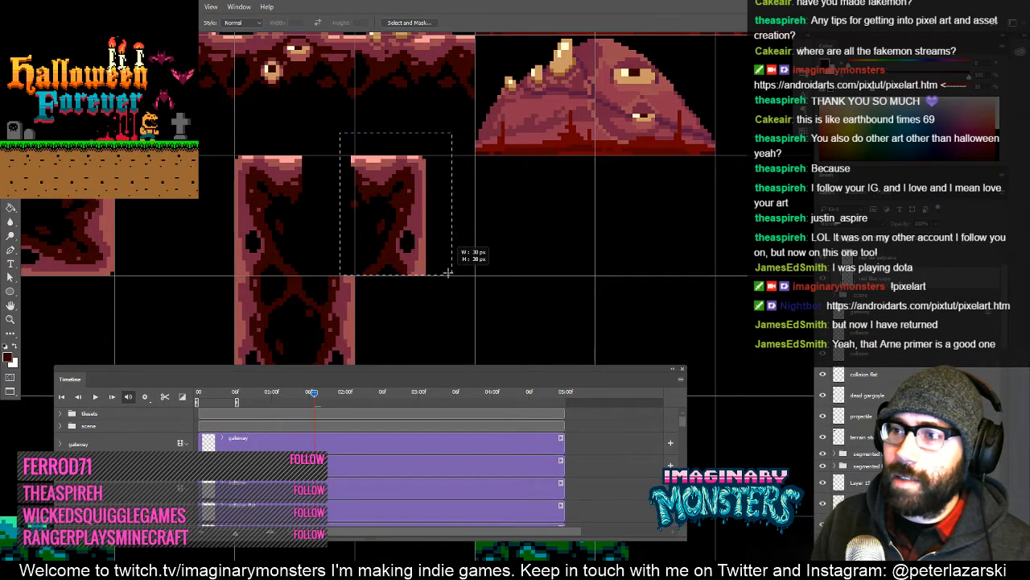
- Try to move the cap's right corner piece left over the column, undo the move, and deselect the piece
key(v)
drag(420, 214, 343, 205)
key(ctrl+z)
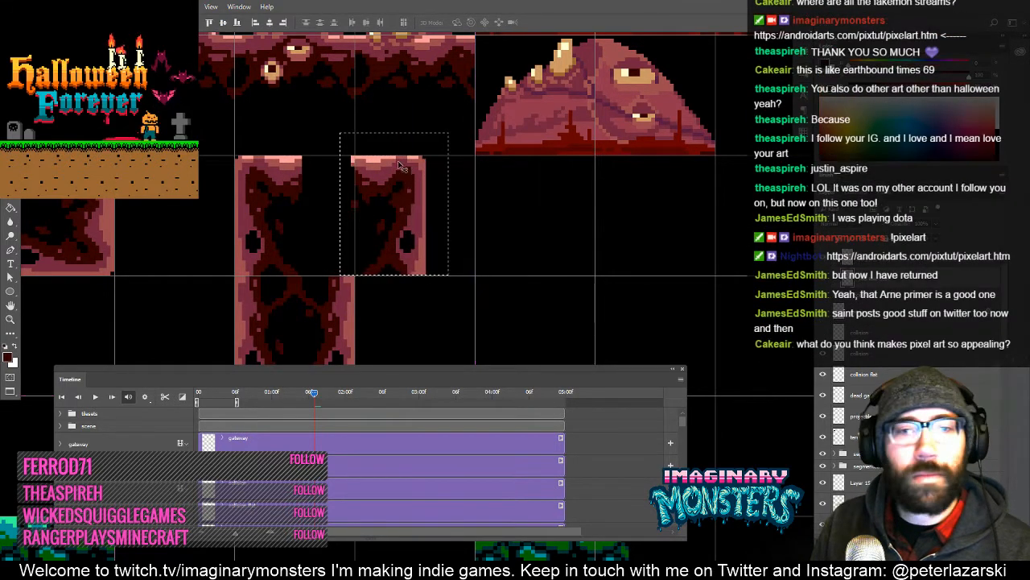
drag(409, 209, 365, 210)
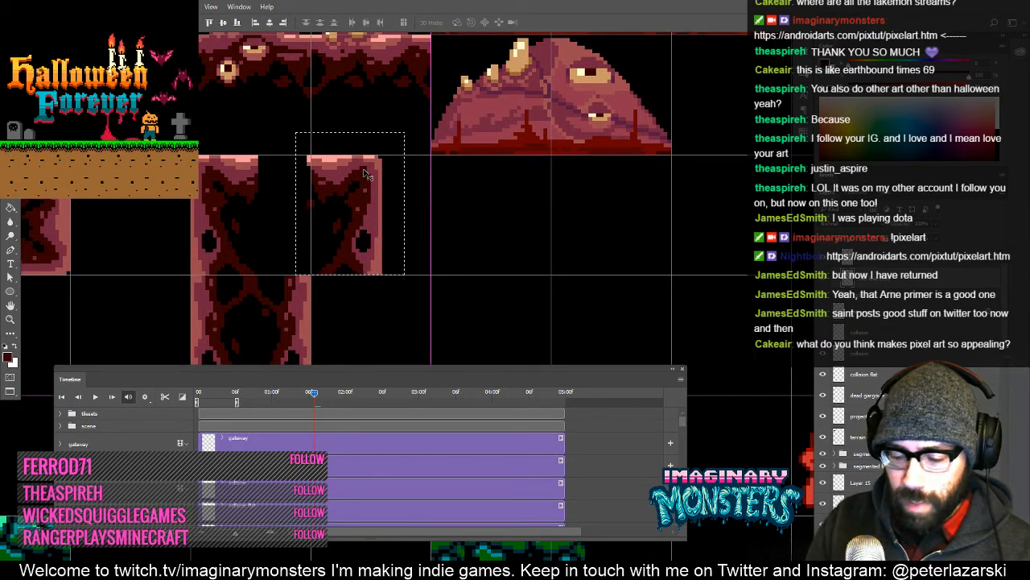
key(ctrl+d)
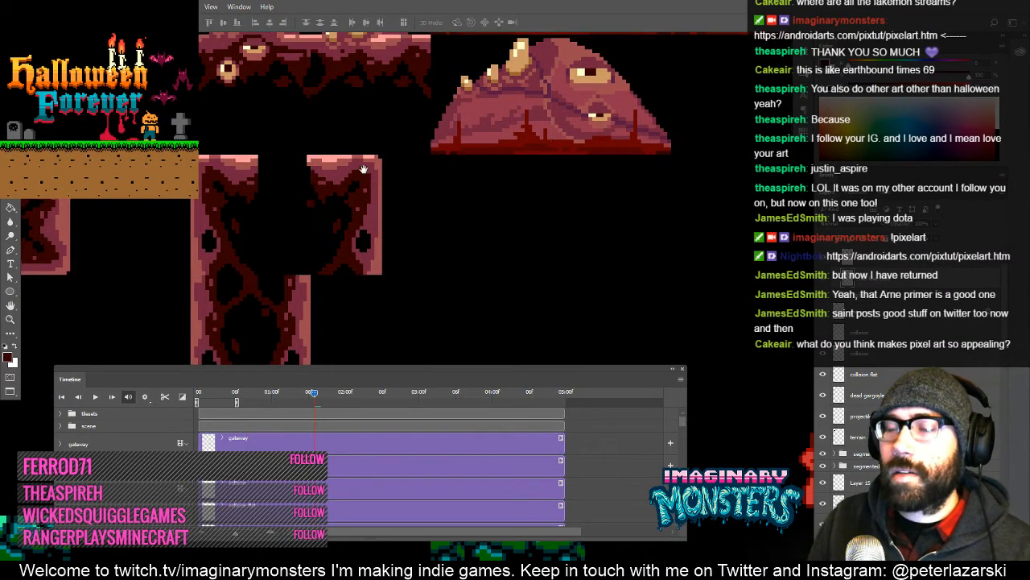
- Erase more of the inner side of the cap's right corner piece, then marquee-select it, move it left to the column's right edge, and deselect
drag(331, 290, 419, 289)
key(e)
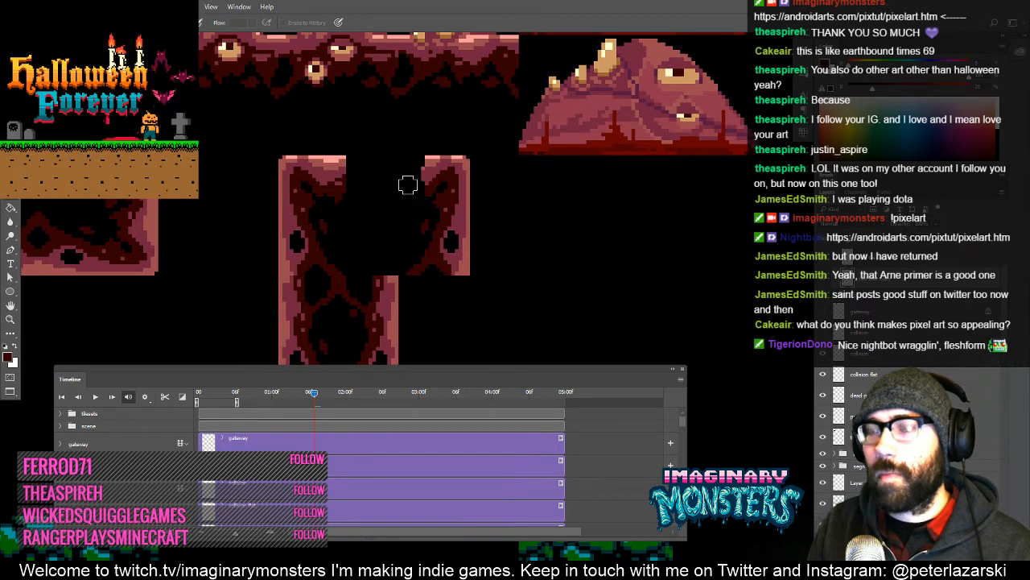
key(m)
mouse_move(392, 132)
mouse_down()
mouse_move(480, 252)
mouse_move(480, 270)
mouse_move(388, 266)
mouse_up()
key(v)
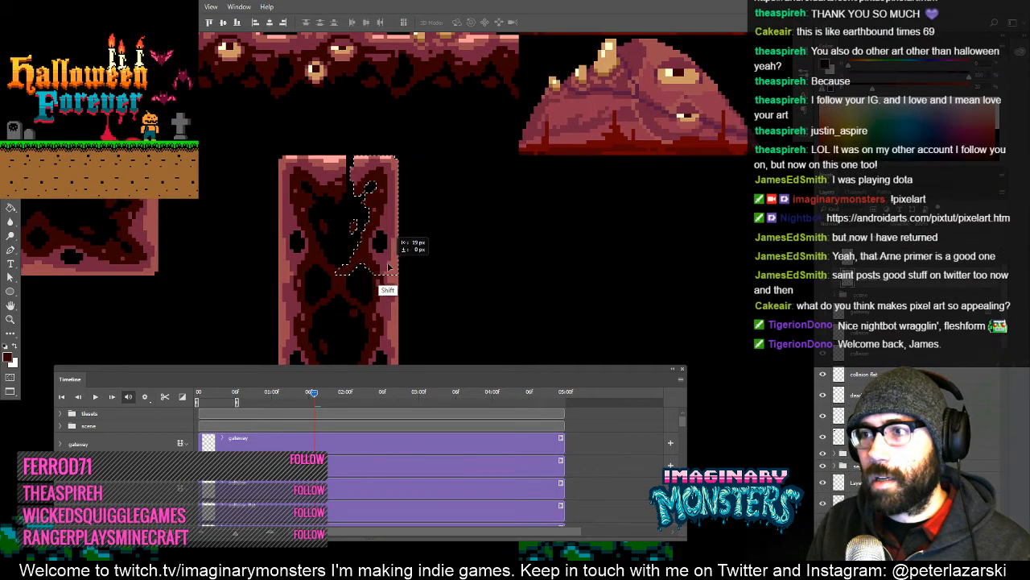
key(ctrl+d)
- Fill the narrow gap between the cap's two corner pieces with the Pencil, using rock colours sampled from the adjoining pixels
key(z)
click(349, 243)
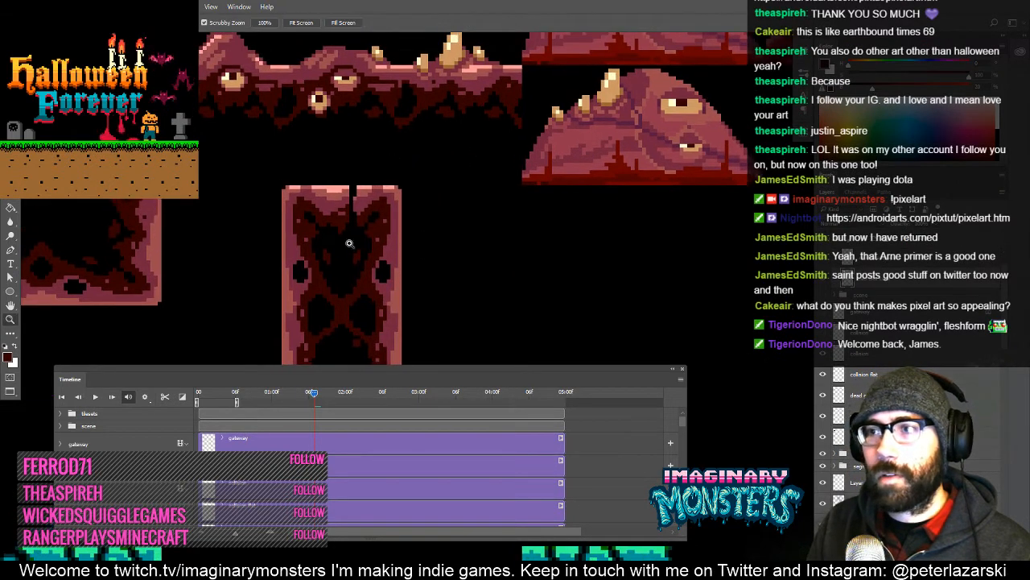
click(349, 243)
key(e)
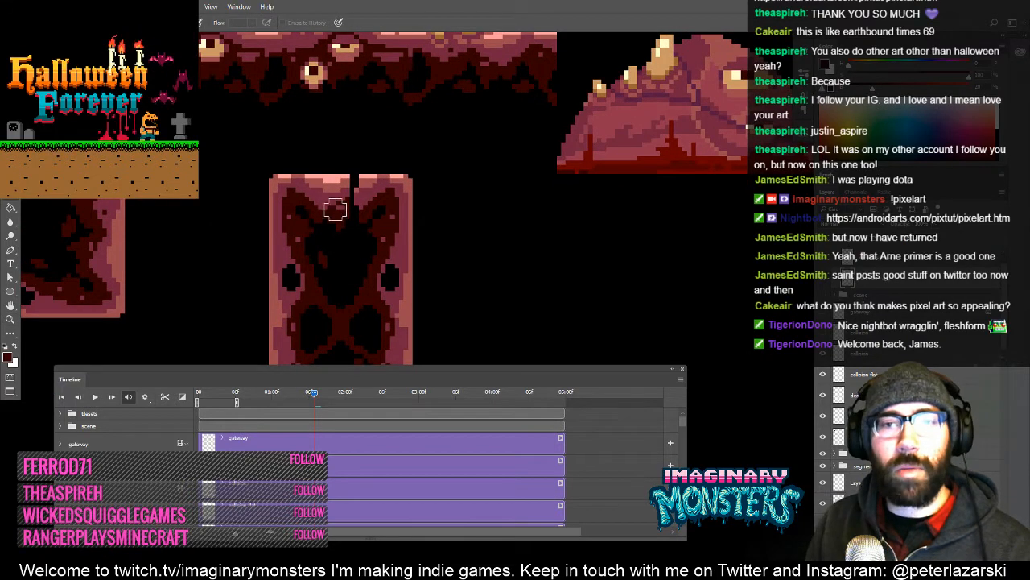
key(z)
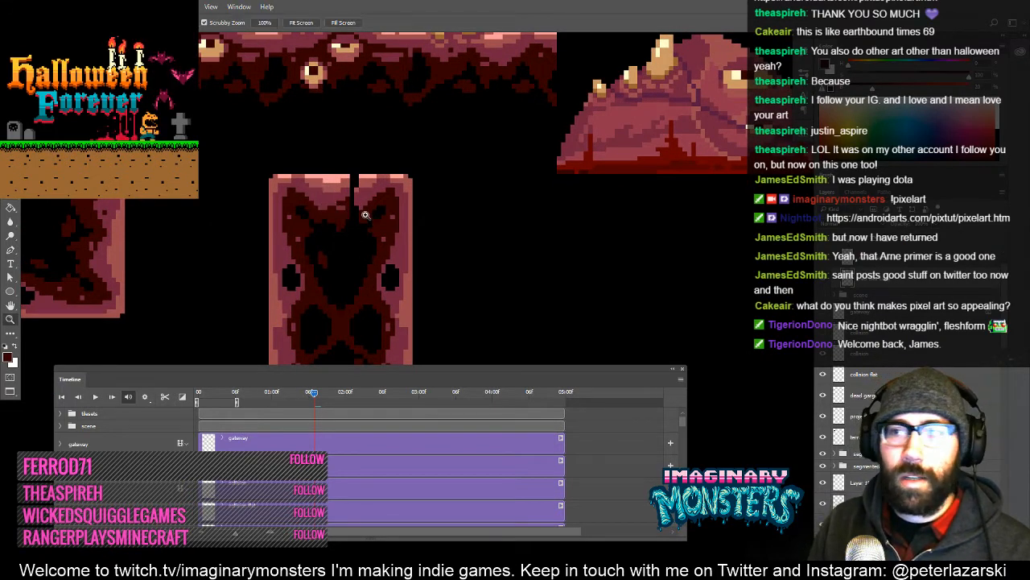
click(365, 205)
key(b)
mouse_move(362, 182)
mouse_down()
mouse_move(366, 268)
mouse_move(350, 258)
mouse_move(362, 298)
mouse_up()
alt+click(369, 260)
alt+click(361, 279)
alt+click(373, 297)
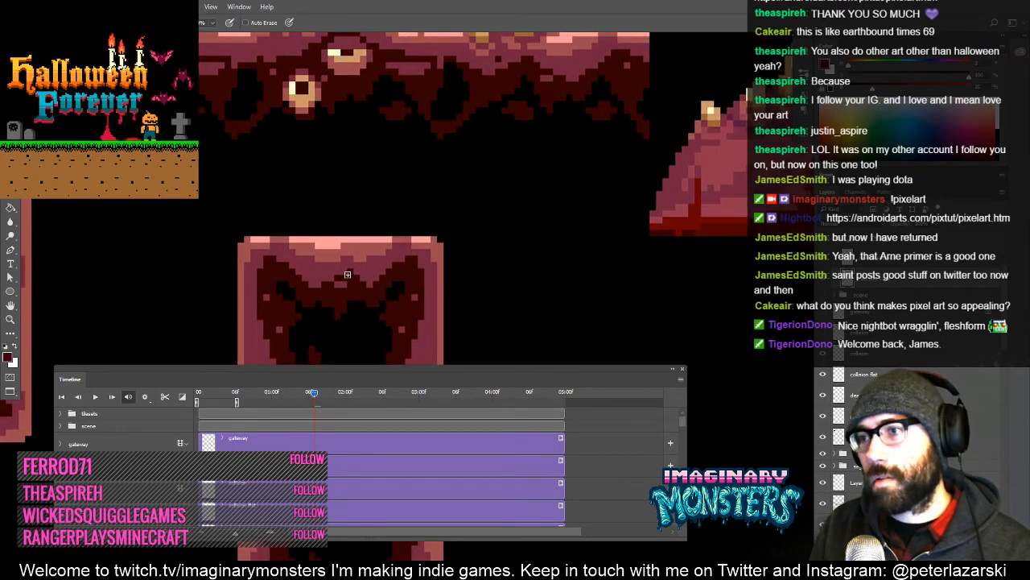
- Examine the joined cap and the column's upper hollow for seams and stray pixels
key(z)
alt+click(371, 317)
alt+click(371, 318)
alt+click(370, 317)
alt+click(370, 321)
drag(362, 332, 345, 232)
drag(373, 267, 376, 221)
mouse_move(338, 183)
mouse_down()
mouse_move(357, 175)
mouse_move(351, 223)
mouse_move(368, 209)
mouse_up()
key(e)
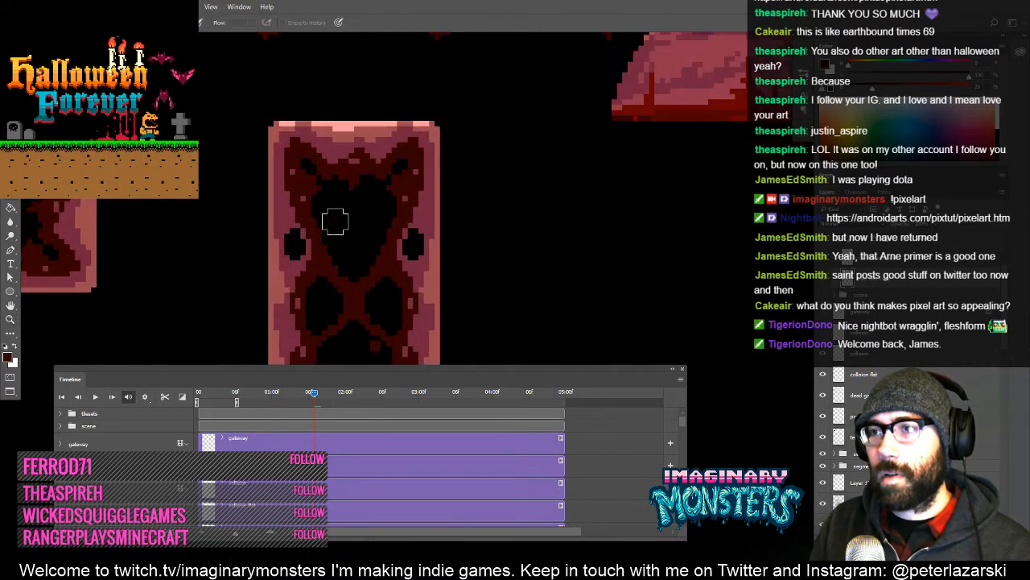
drag(342, 265, 355, 269)
key(b)
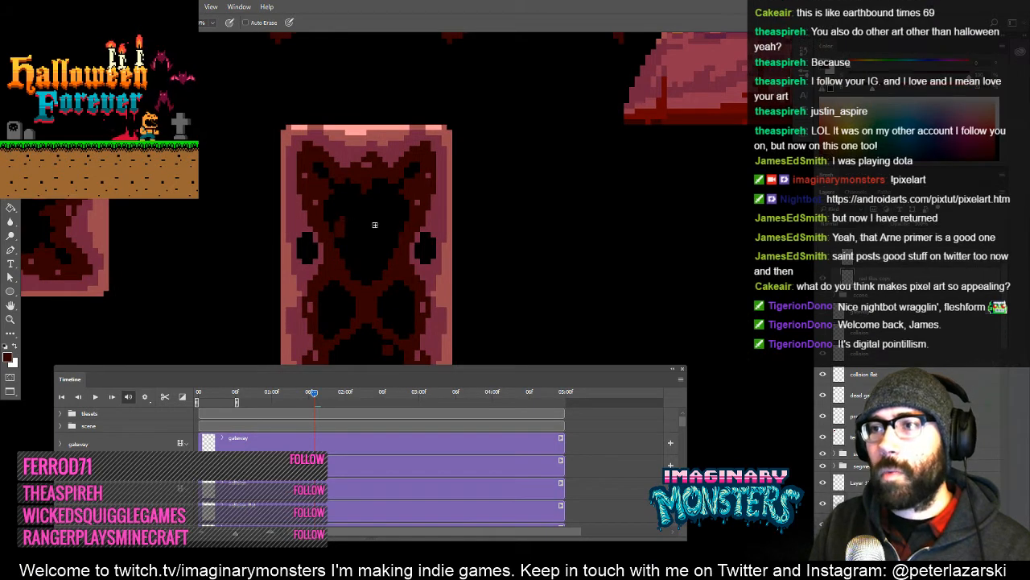
drag(349, 312, 343, 263)
key(z)
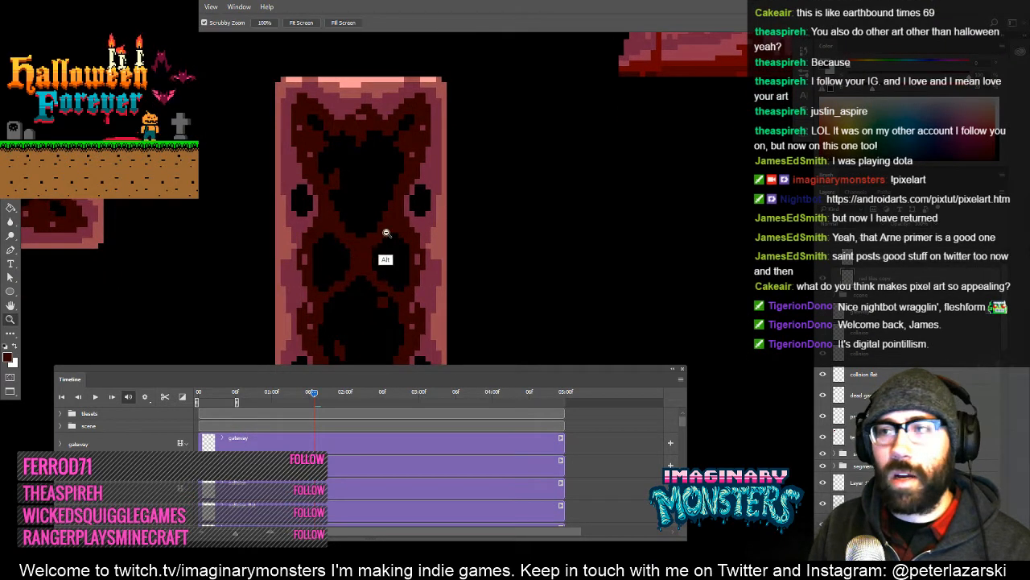
alt+click(387, 232)
alt+click(387, 232)
mouse_move(380, 303)
mouse_down()
mouse_move(346, 288)
mouse_move(336, 269)
mouse_move(358, 257)
mouse_up()
click(345, 284)
click(345, 284)
key(l)
key(v)
key(ctrl+;)
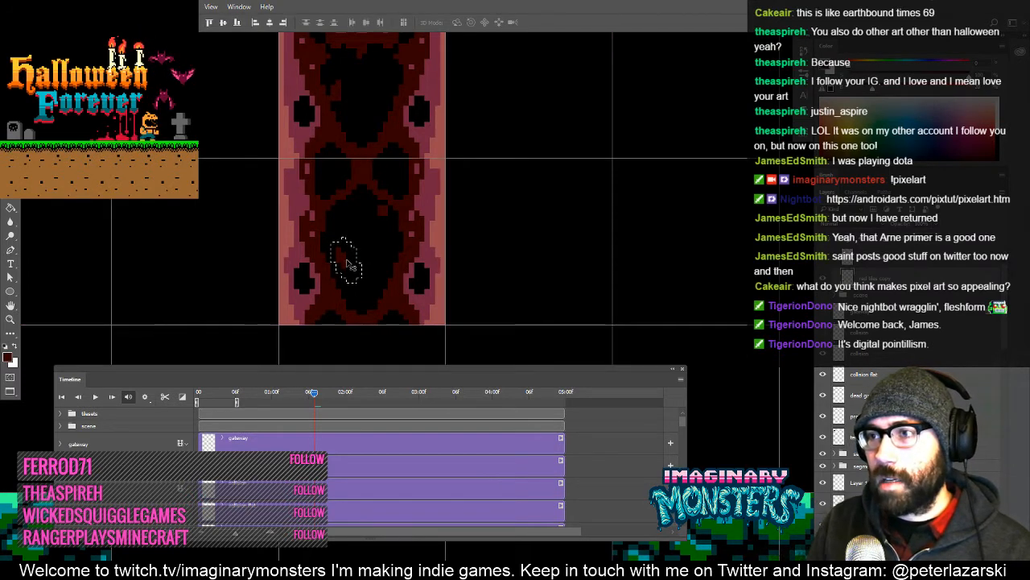
key(ctrl+d)
key(z)
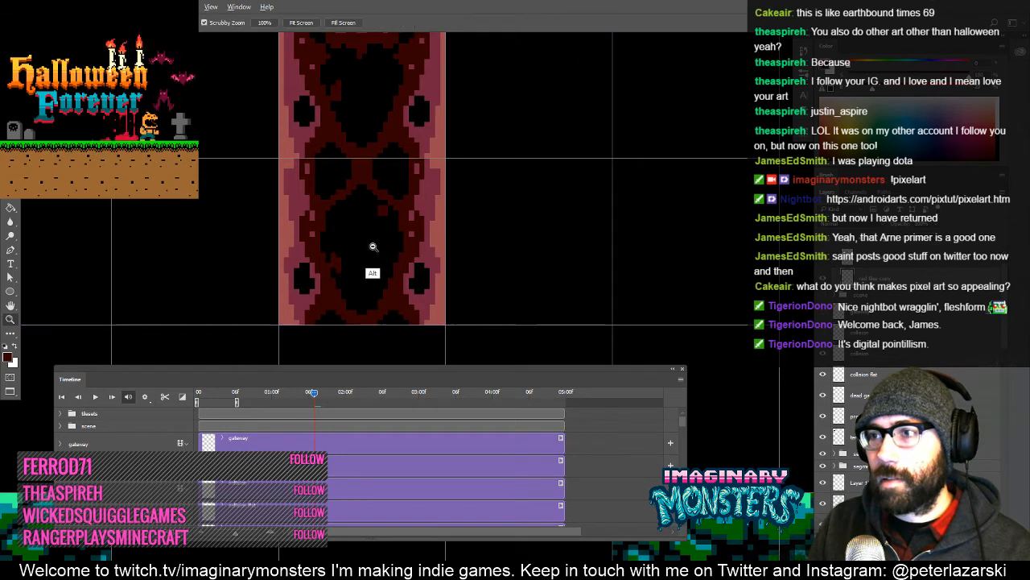
alt+click(373, 246)
alt+click(368, 233)
key(ctrl+;)
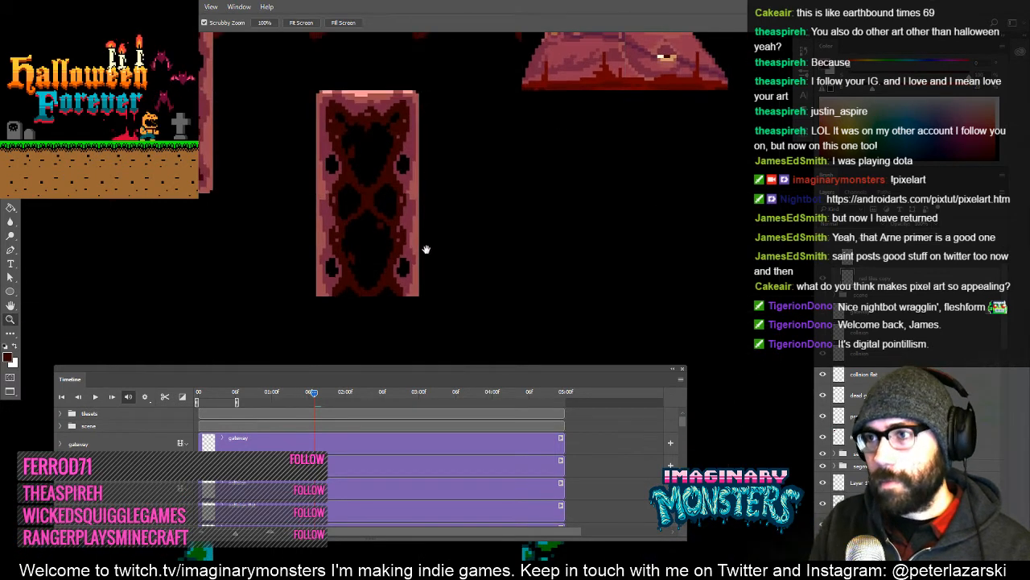
- Examine the capped column up close and alongside the neighbouring terrain, hills and bird characters
drag(426, 249, 396, 259)
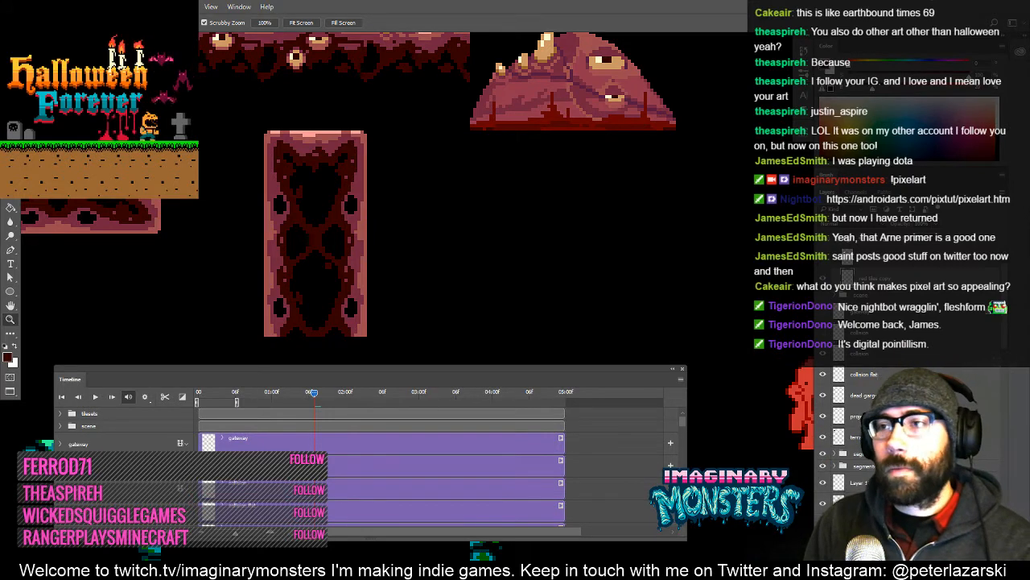
drag(349, 219, 373, 205)
drag(388, 244, 392, 145)
click(368, 189)
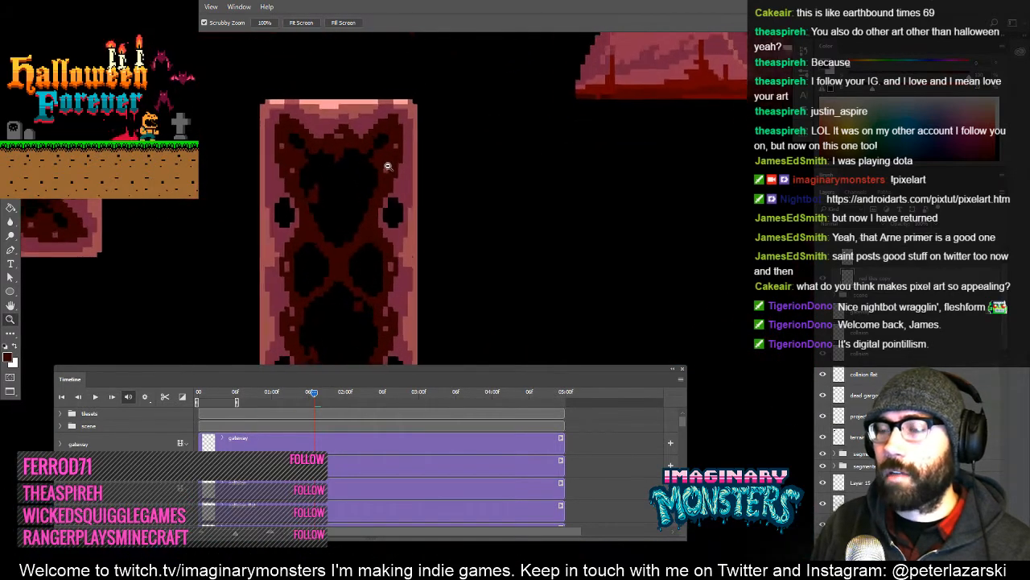
key(b)
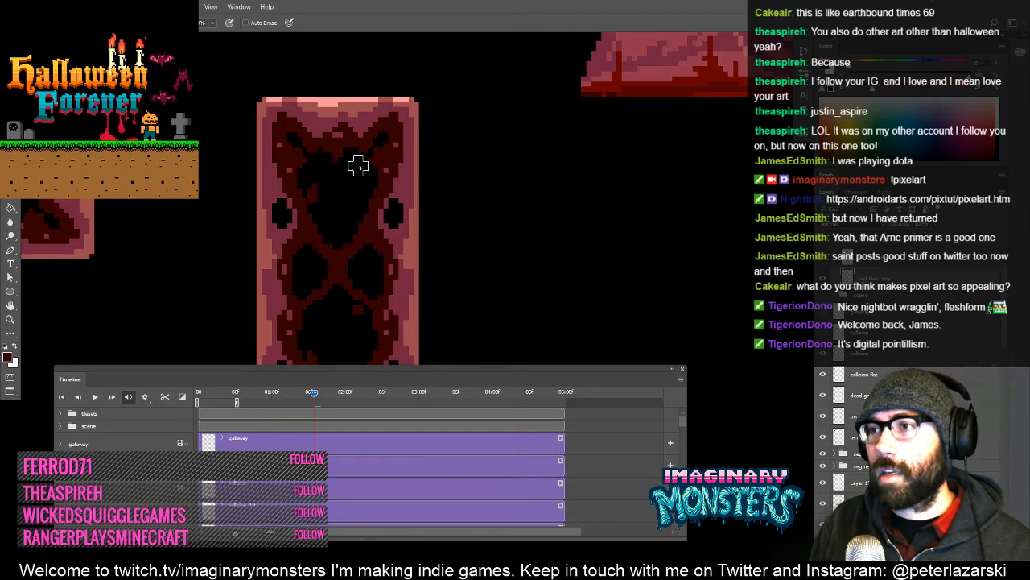
key(z)
alt+click(400, 254)
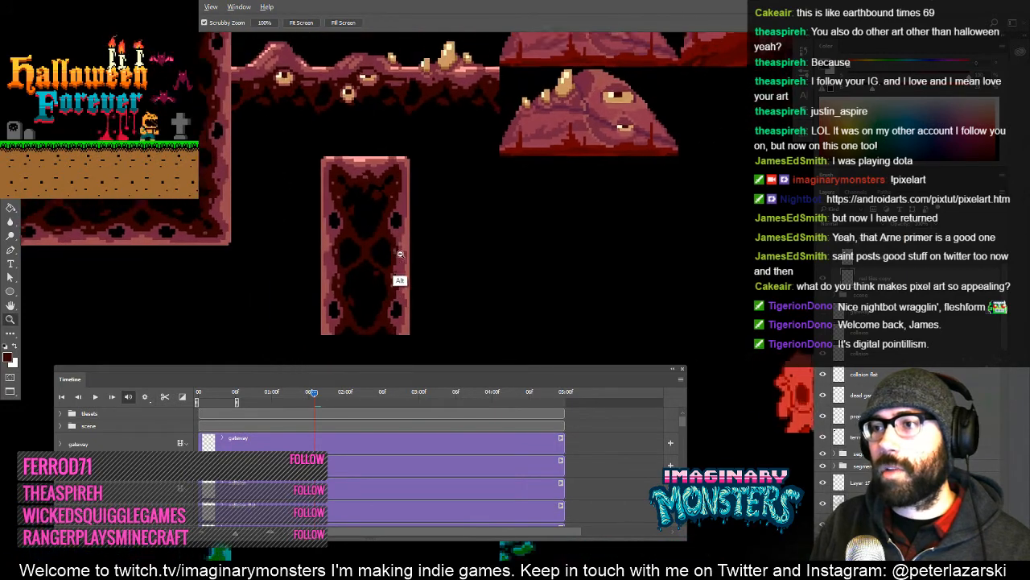
drag(395, 320, 346, 330)
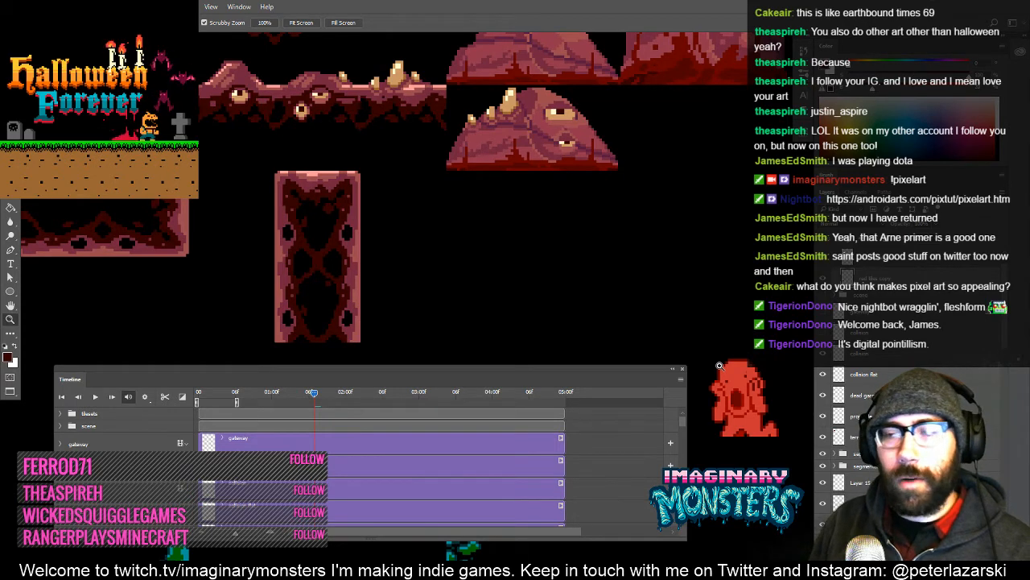
drag(360, 251, 418, 255)
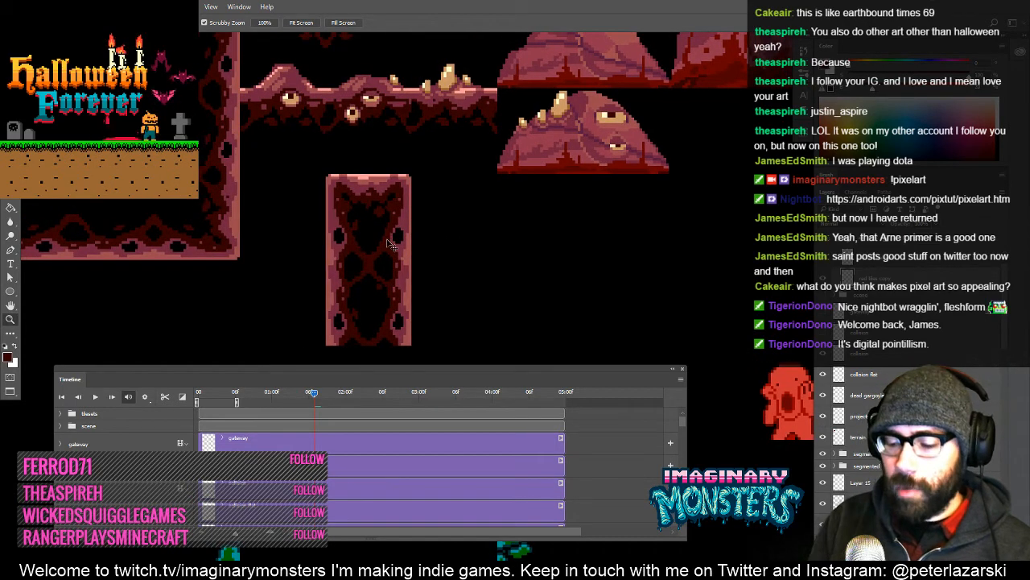
alt+click(438, 229)
alt+click(438, 230)
drag(424, 215, 389, 270)
key(ctrl+z)
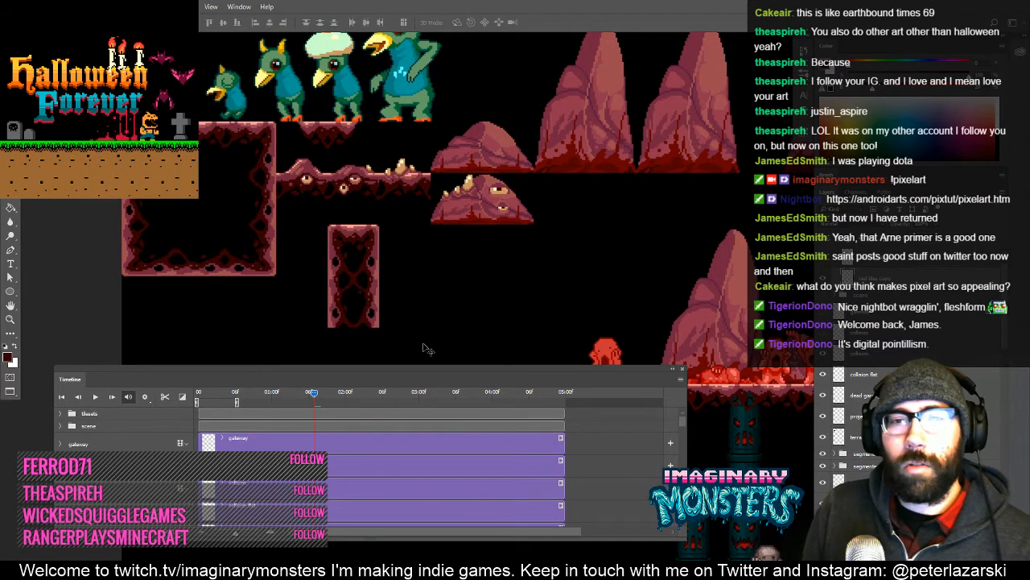
drag(428, 288, 360, 280)
- Marquee-select the whole column, move it onto the top of the rock frame beside the smallest bird, and deselect it
key(z)
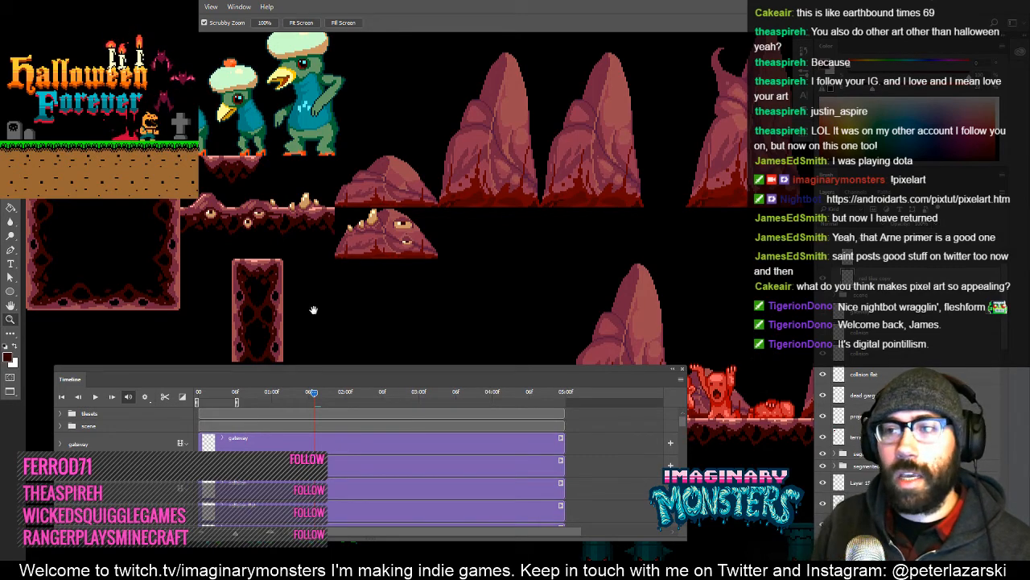
drag(314, 310, 358, 254)
click(353, 240)
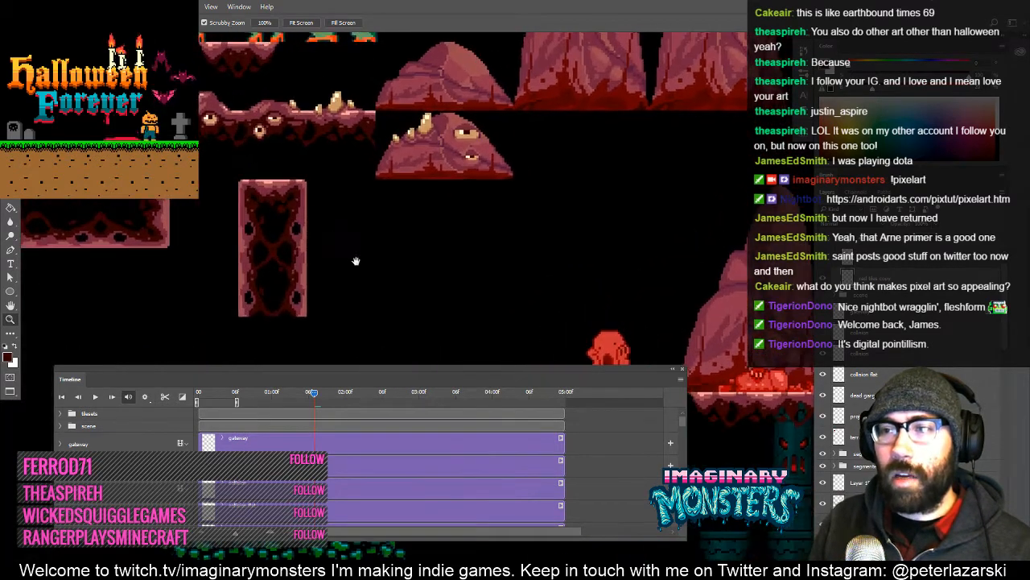
drag(323, 203, 378, 261)
mouse_move(281, 242)
mouse_down()
mouse_move(288, 197)
mouse_move(378, 285)
mouse_move(398, 340)
mouse_up()
mouse_move(355, 294)
mouse_down()
mouse_move(413, 339)
mouse_move(227, 131)
mouse_up()
key(v)
drag(226, 131, 255, 228)
key(ctrl+d)
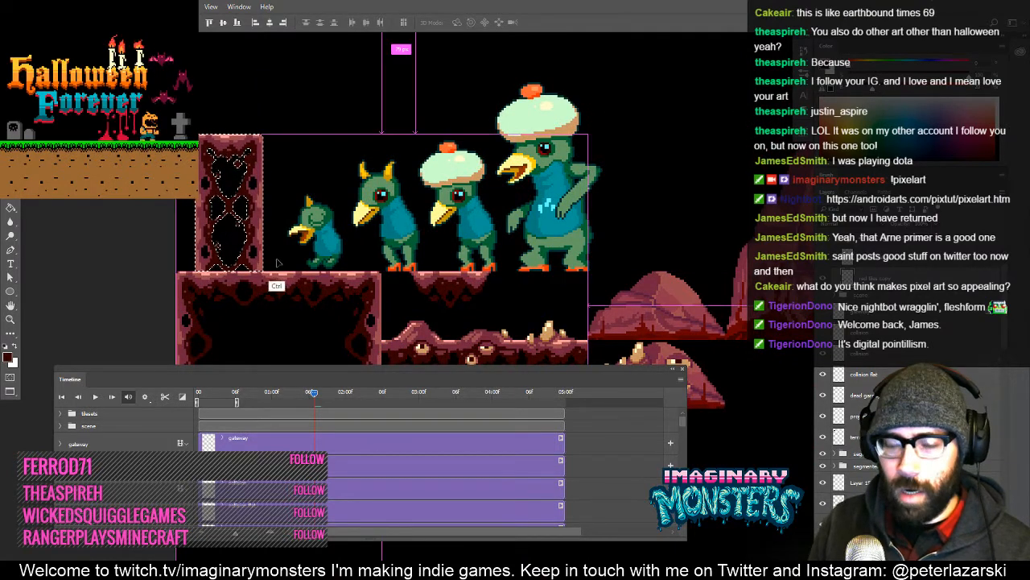
- Return the column to its former place below the eyed terrain strip
drag(409, 310, 318, 240)
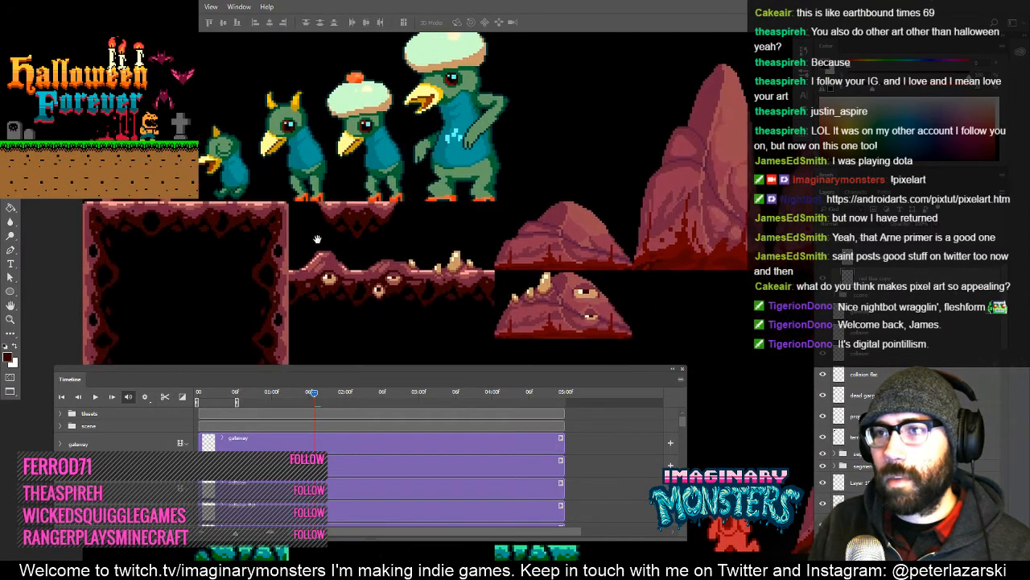
right_click(317, 271)
click(329, 277)
right_click(356, 324)
click(372, 330)
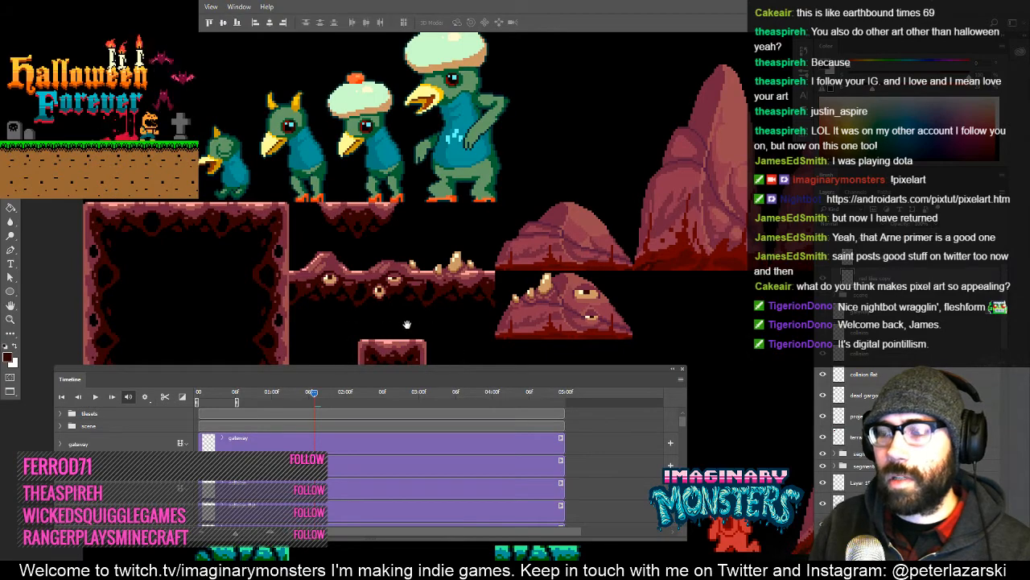
- Show the grid to check the column's alignment with its cells, and hide the grid again
drag(409, 322, 360, 256)
drag(335, 320, 335, 230)
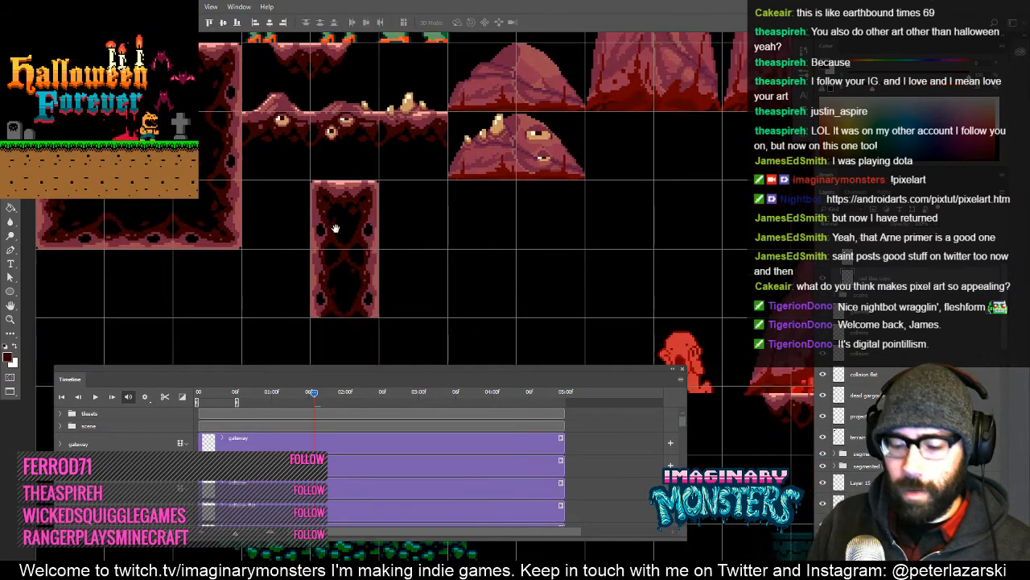
drag(384, 285, 371, 302)
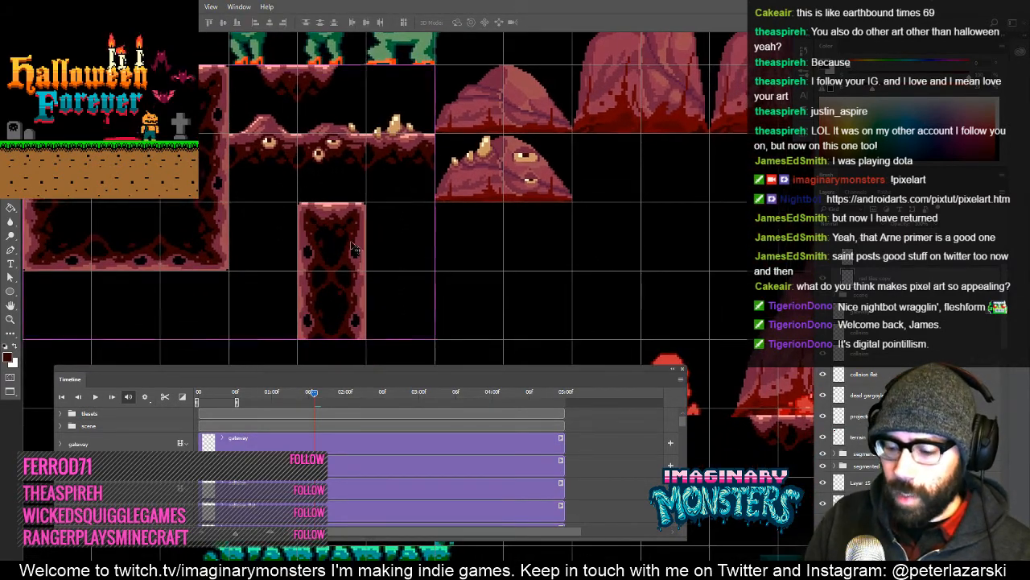
key(ctrl+apostrophe)
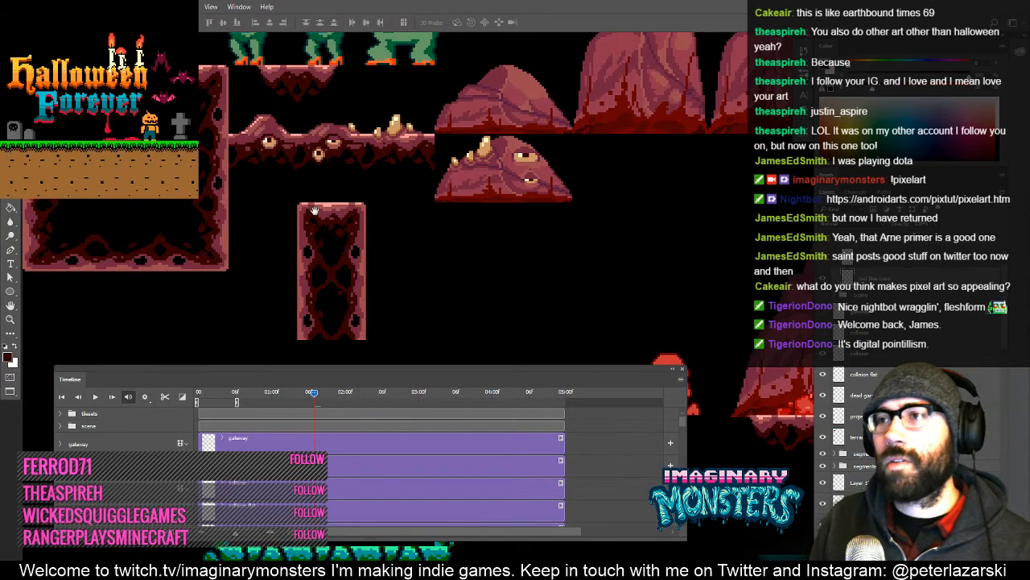
drag(319, 232, 350, 227)
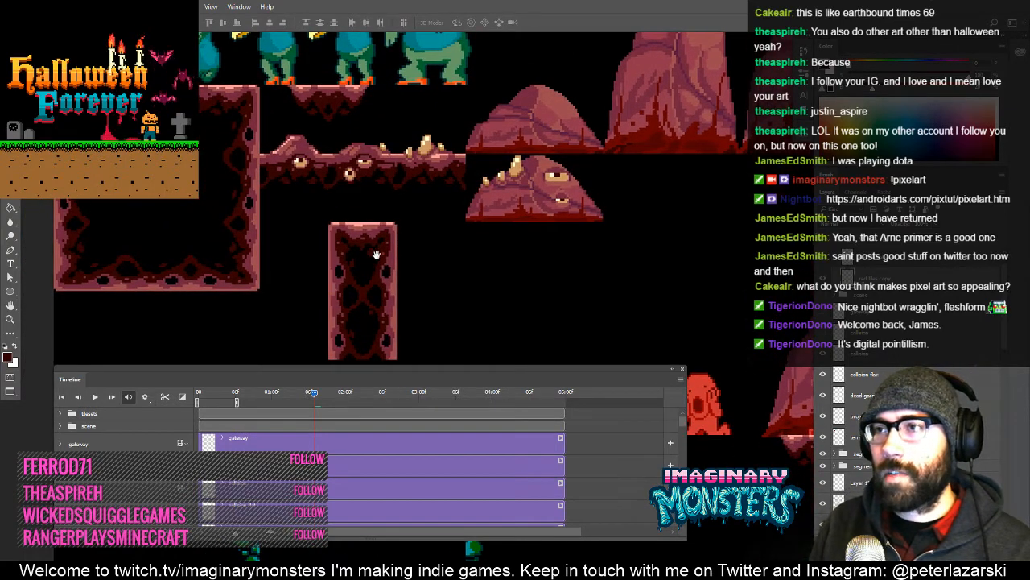
drag(372, 264, 347, 221)
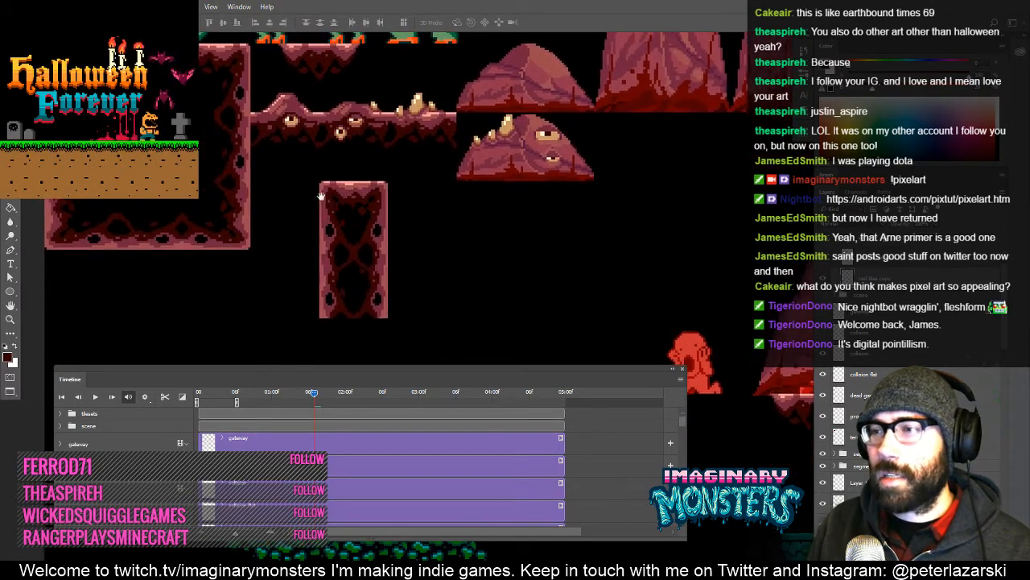
- Show the grid, marquee-select the rock frame's lower-left corner tile, and place it in the empty area below the frame
key(ctrl+apostrophe)
key(z)
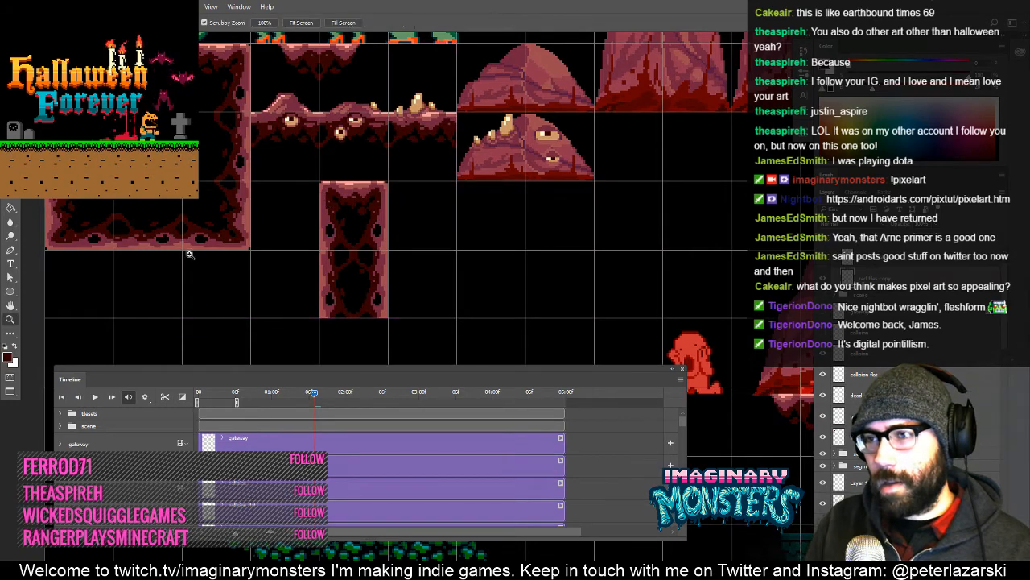
click(134, 278)
drag(165, 285, 218, 185)
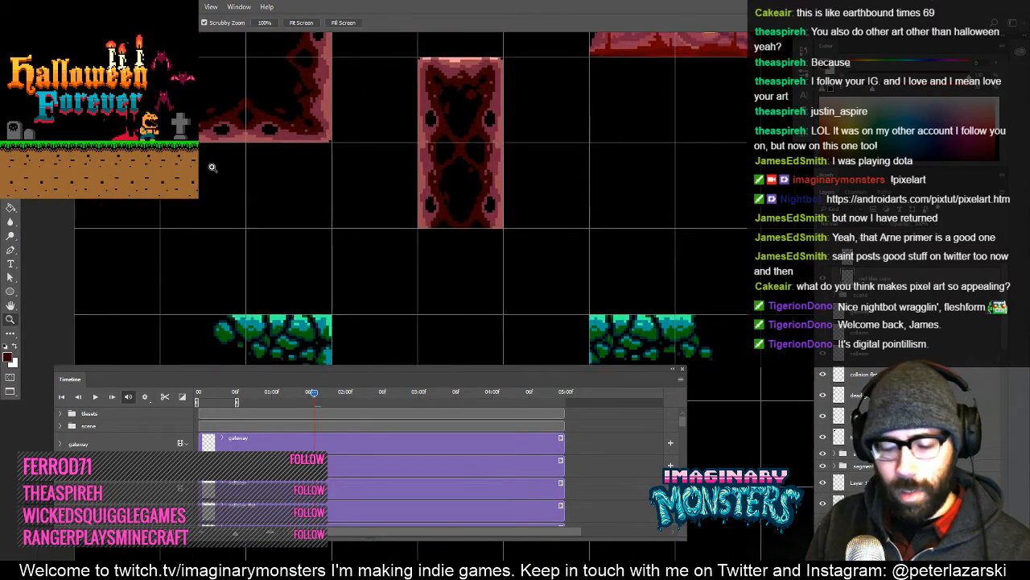
key(m)
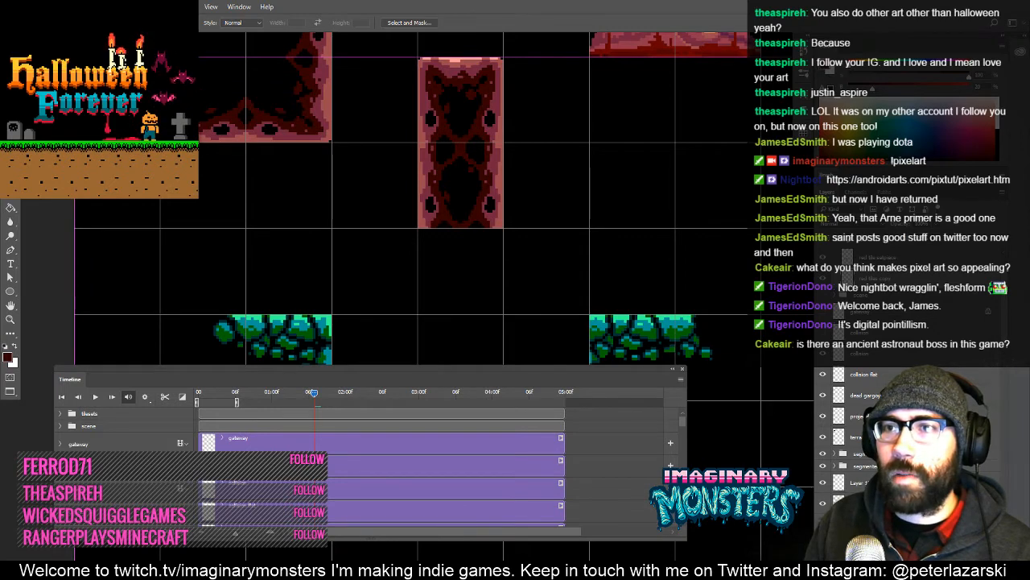
key(v)
drag(179, 149, 388, 259)
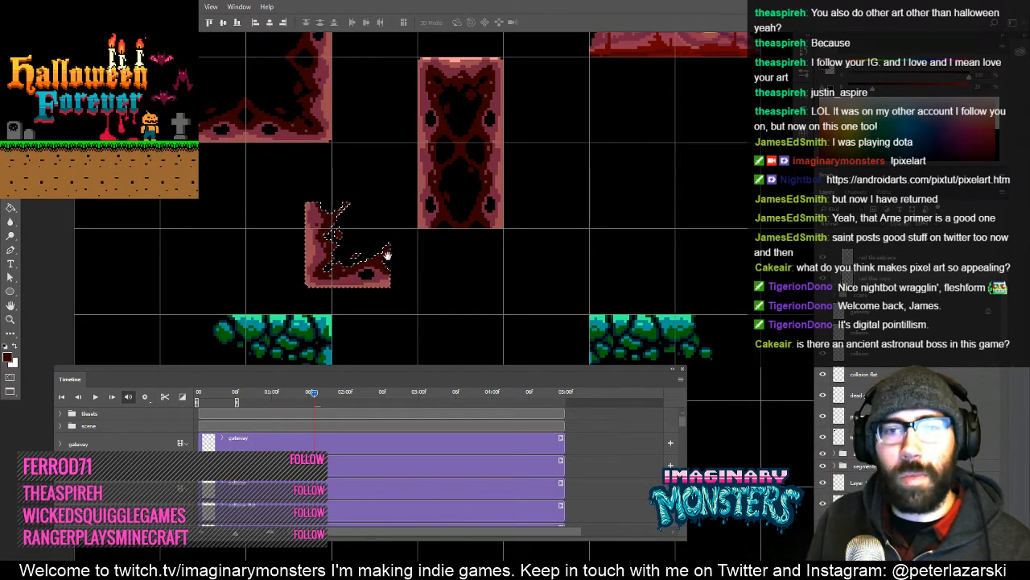
key(ctrl+d)
- Marquee-select the rock frame's lower-right corner tile, place a copy in the empty area beside the lower-left corner piece, and deselect it
drag(291, 222, 253, 249)
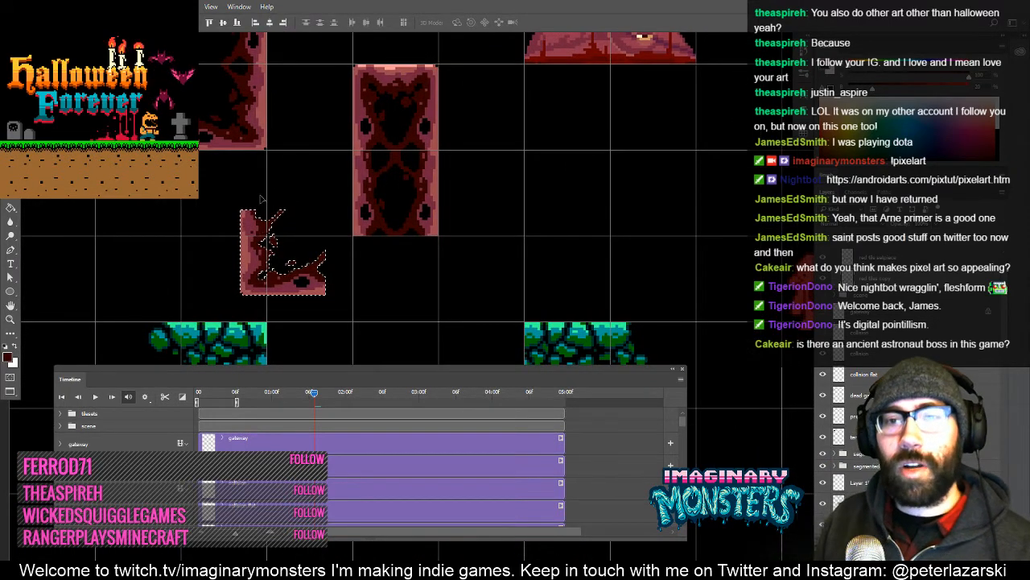
key(z)
key(m)
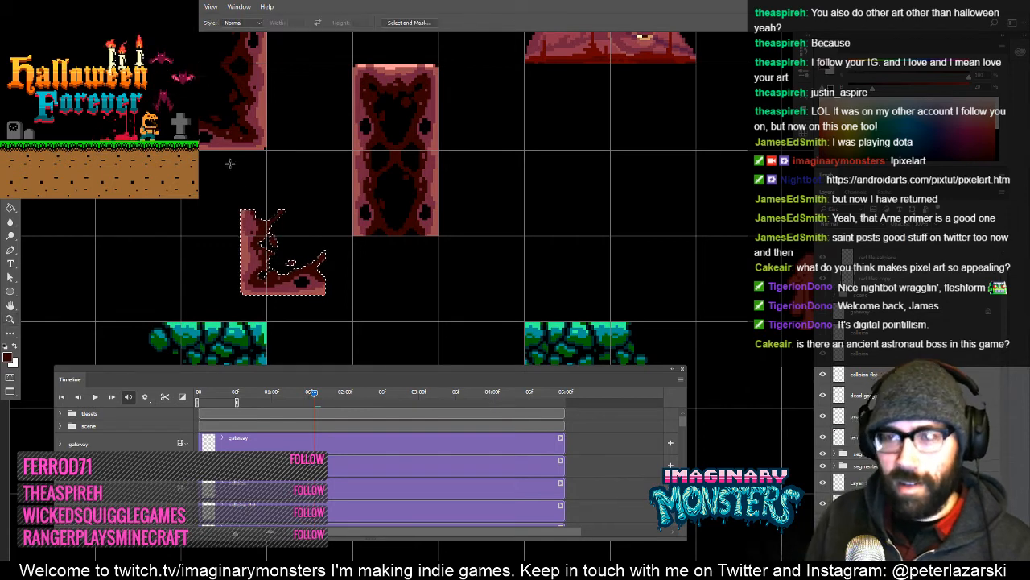
key(ctrl+d)
drag(181, 64, 278, 154)
key(space)
drag(278, 162, 257, 205)
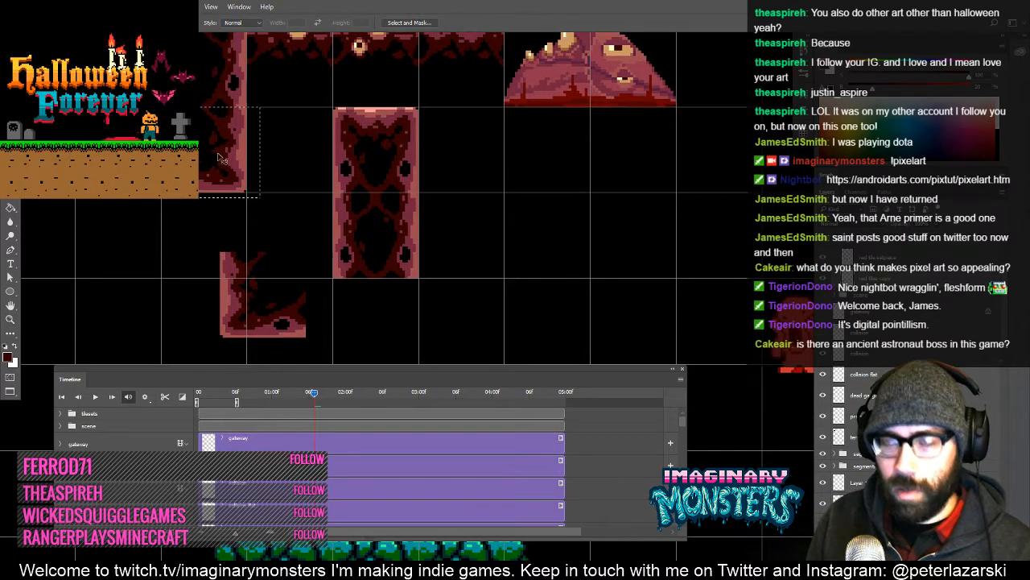
key(v)
alt+drag(240, 169, 542, 328)
key(space)
drag(397, 286, 376, 227)
key(ctrl+d)
key(z)
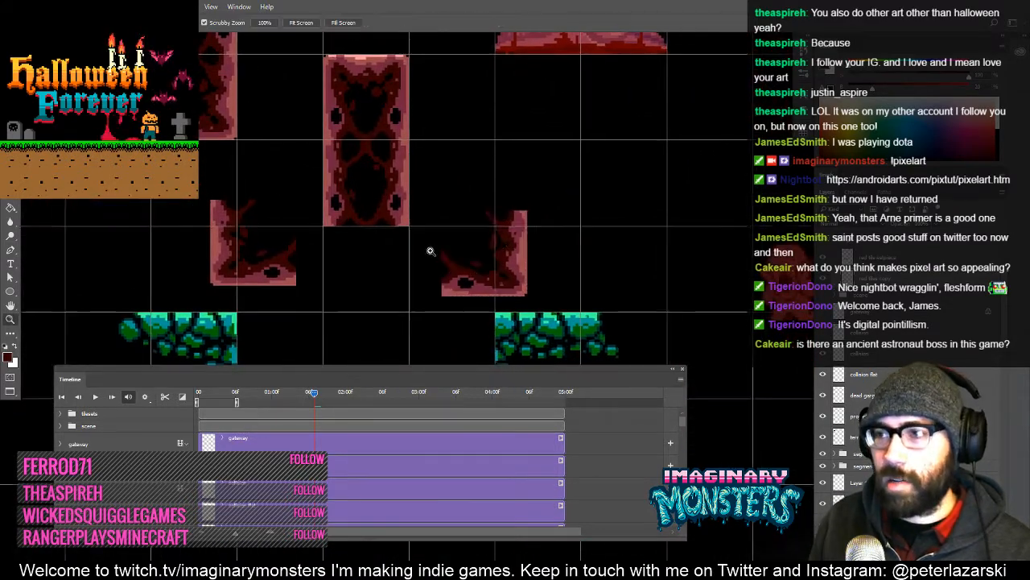
- Move the lower-right corner piece directly beneath the column so its outer edge lines up with the column's right side
drag(430, 251, 467, 264)
key(space)
drag(467, 264, 413, 237)
key(v)
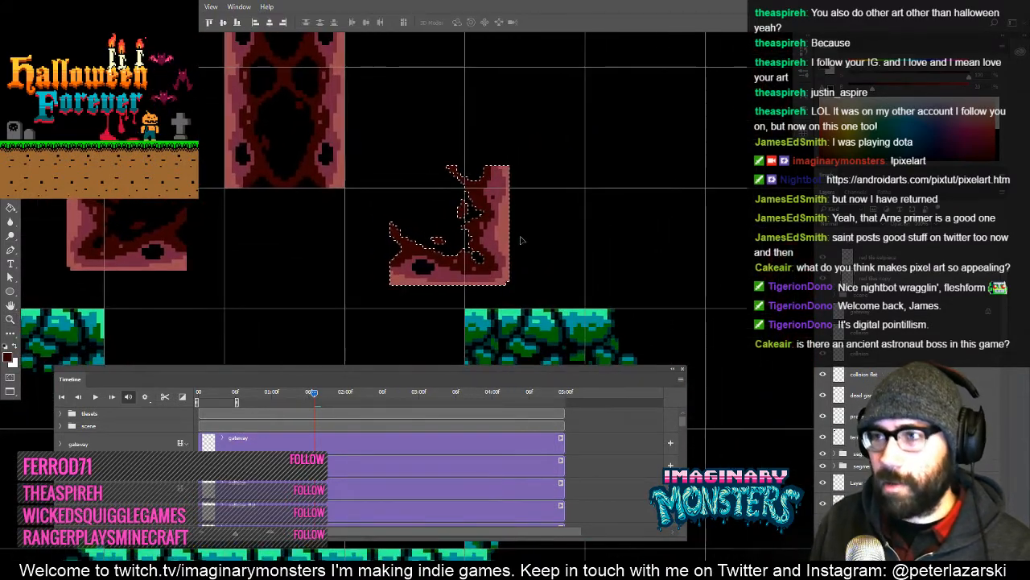
drag(513, 230, 385, 216)
key(space)
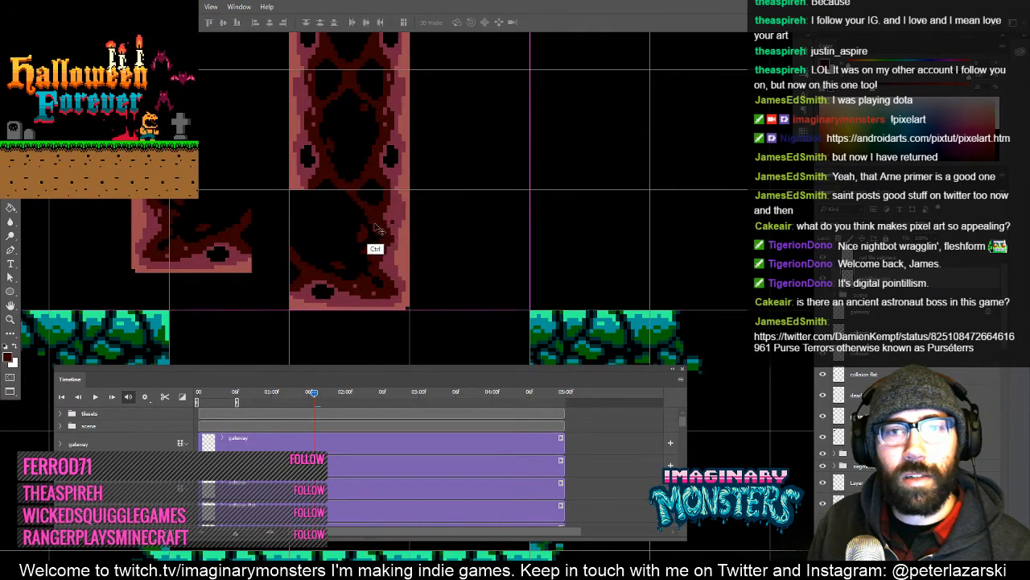
- Erase the left end of the corner piece under the column to make room for its left-hand counterpart
key(space)
mouse_move(362, 250)
mouse_down()
mouse_move(391, 219)
mouse_move(328, 267)
mouse_up()
key(ctrl+space)
key(e)
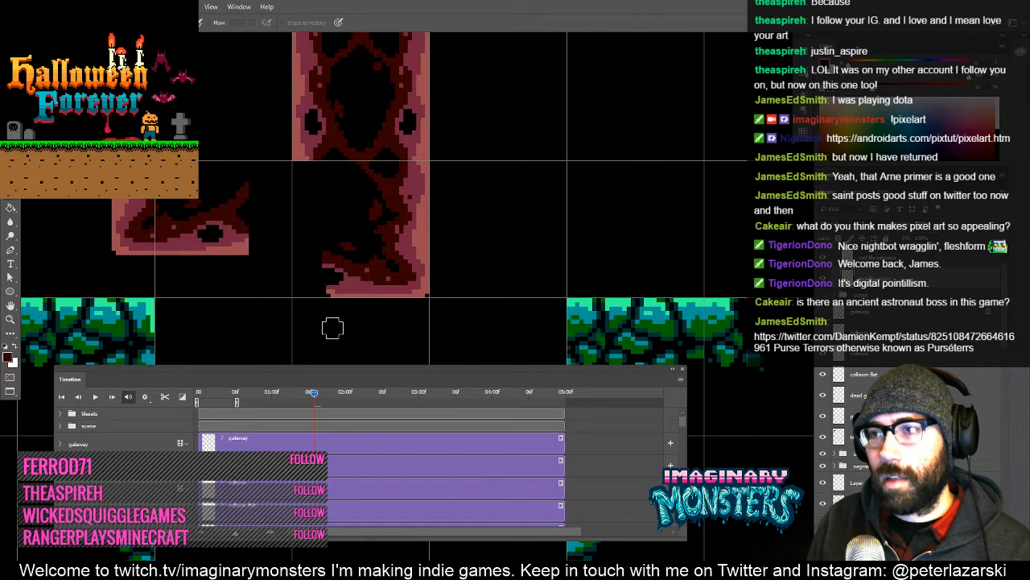
drag(336, 281, 331, 278)
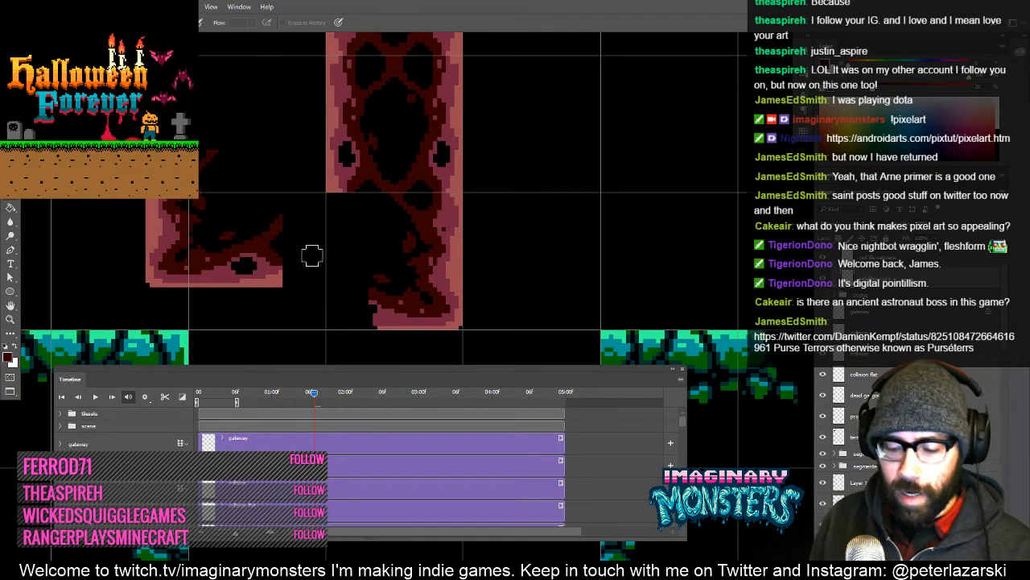
- Marquee-select most of the loose lower-left corner piece and fit it under the column's left side to close the bottom
key(l)
key(m)
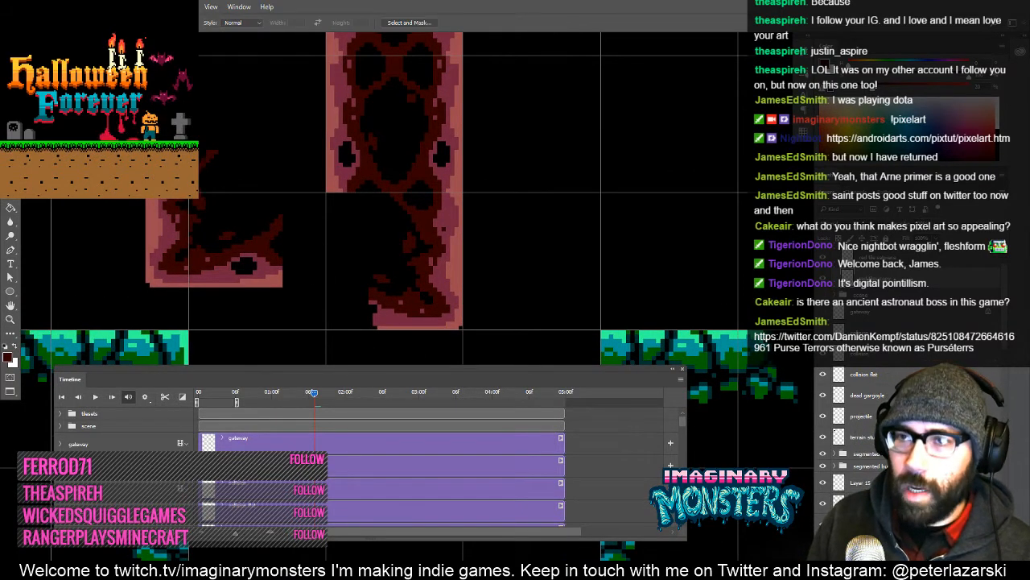
drag(128, 128, 435, 321)
key(v)
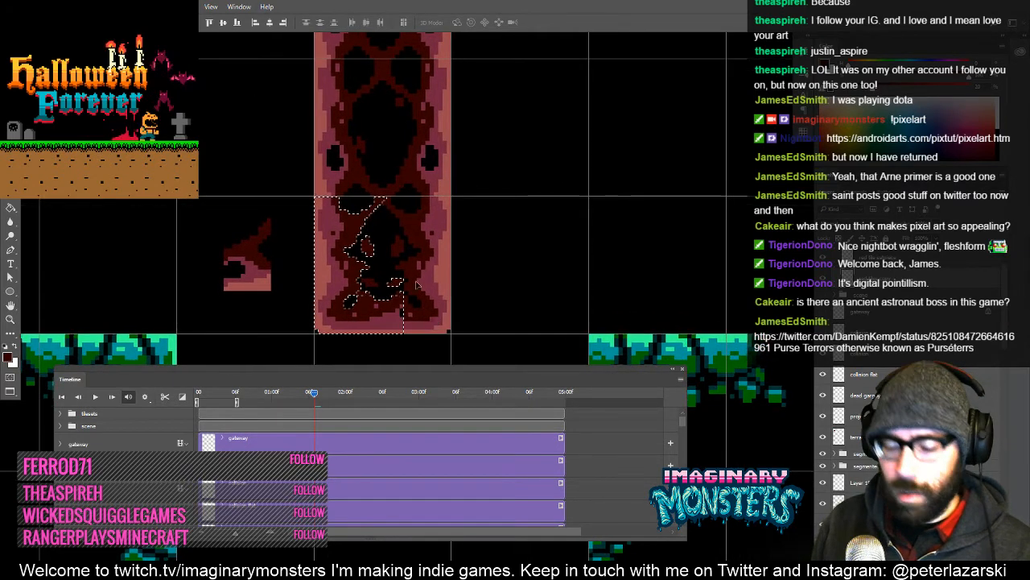
drag(401, 243, 390, 258)
key(e)
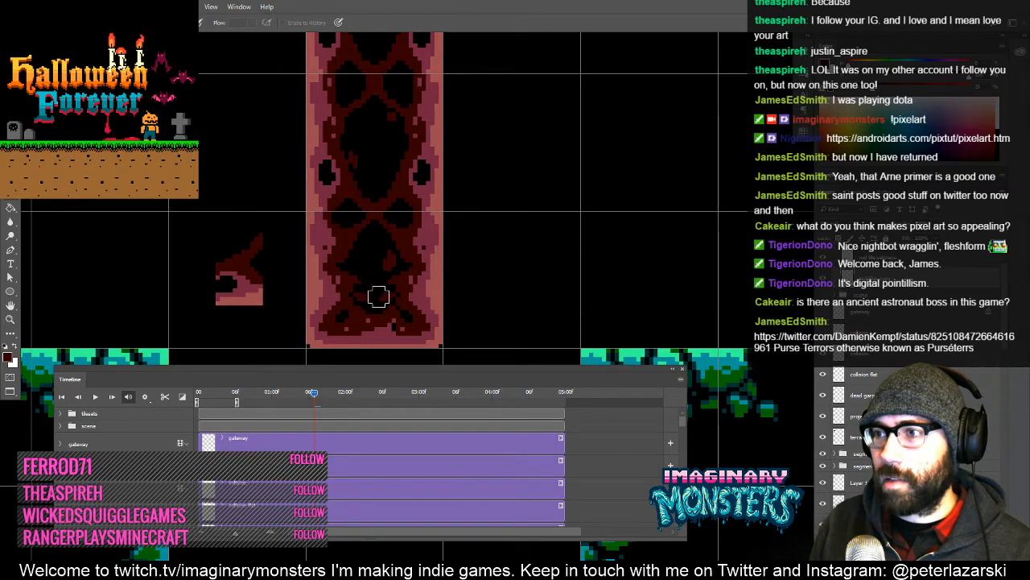
- Marquee-select the leftover corner fragment beside the column and delete it
key(z)
alt+click(476, 261)
alt+click(477, 262)
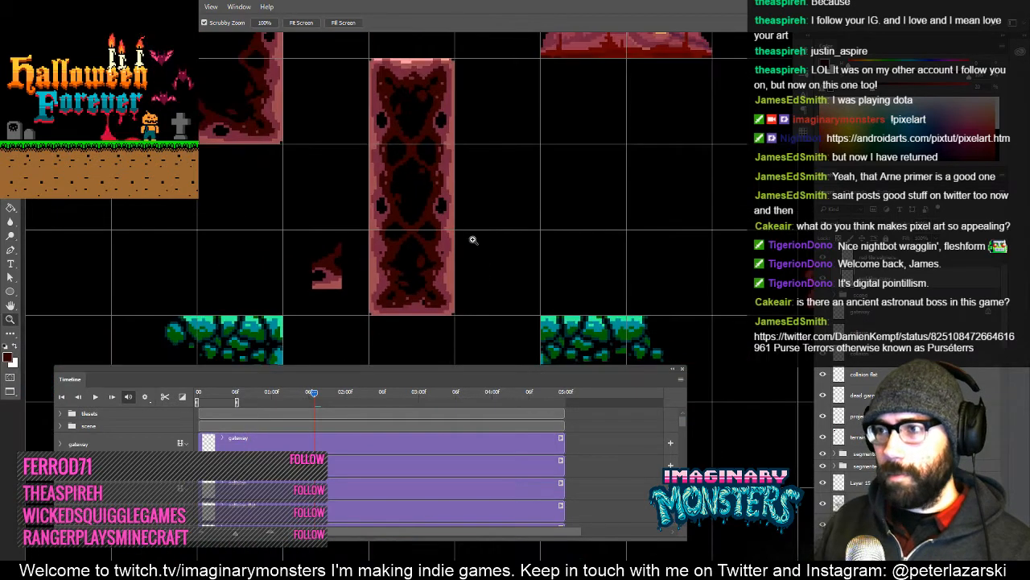
drag(463, 223, 454, 243)
key(e)
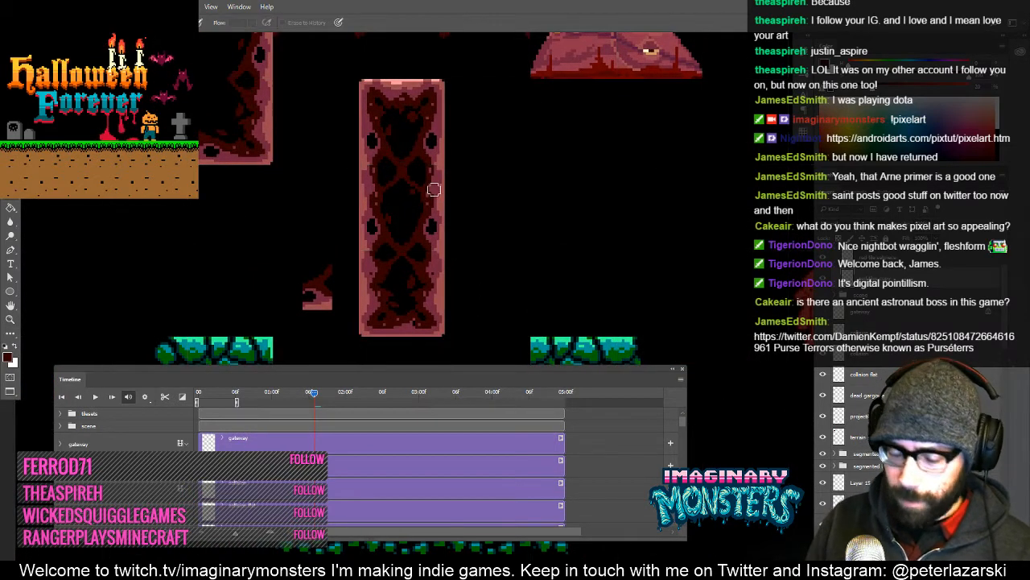
key(m)
drag(284, 240, 335, 326)
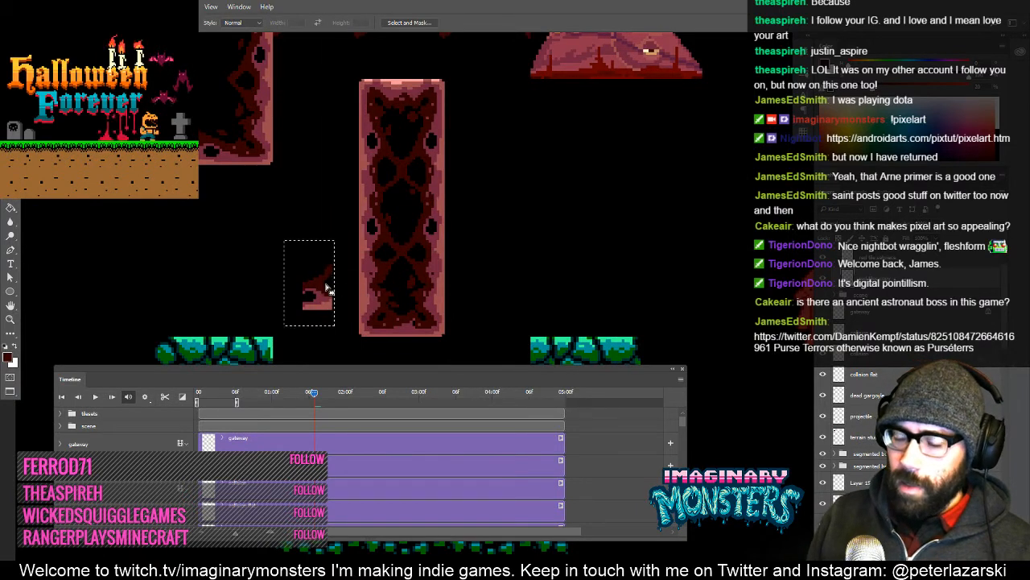
key(Delete)
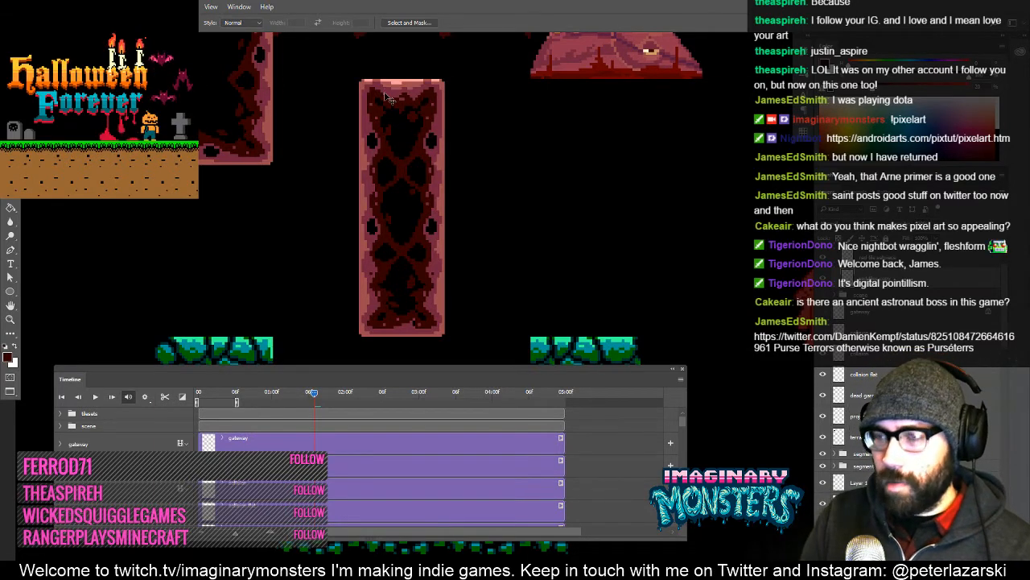
- Check the completed column against the grid, the rock frame and the surrounding scenery
key(ctrl+apostrophe)
drag(285, 211, 369, 301)
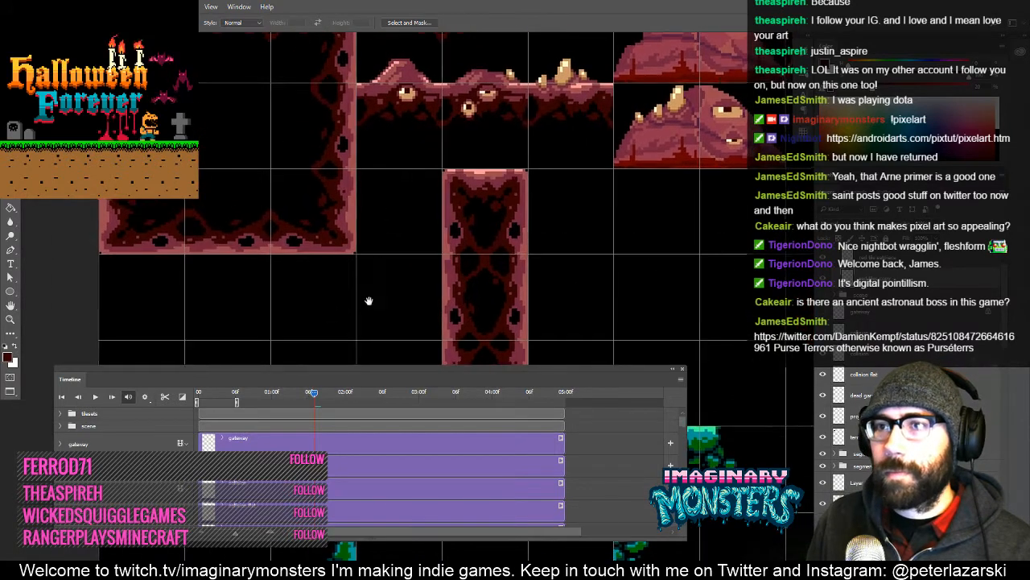
drag(376, 235, 391, 225)
key(b)
alt+click(372, 255)
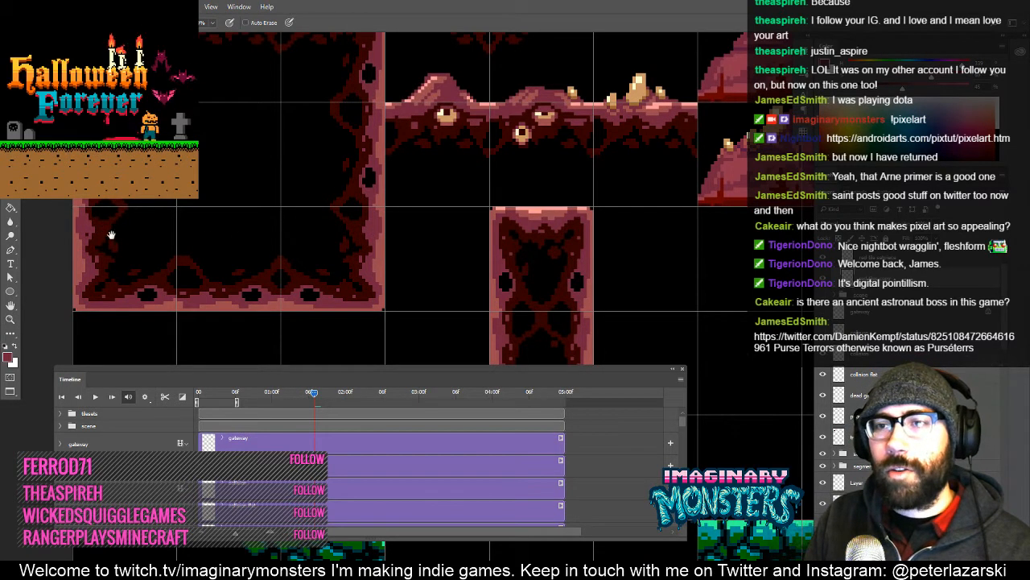
drag(191, 259, 270, 259)
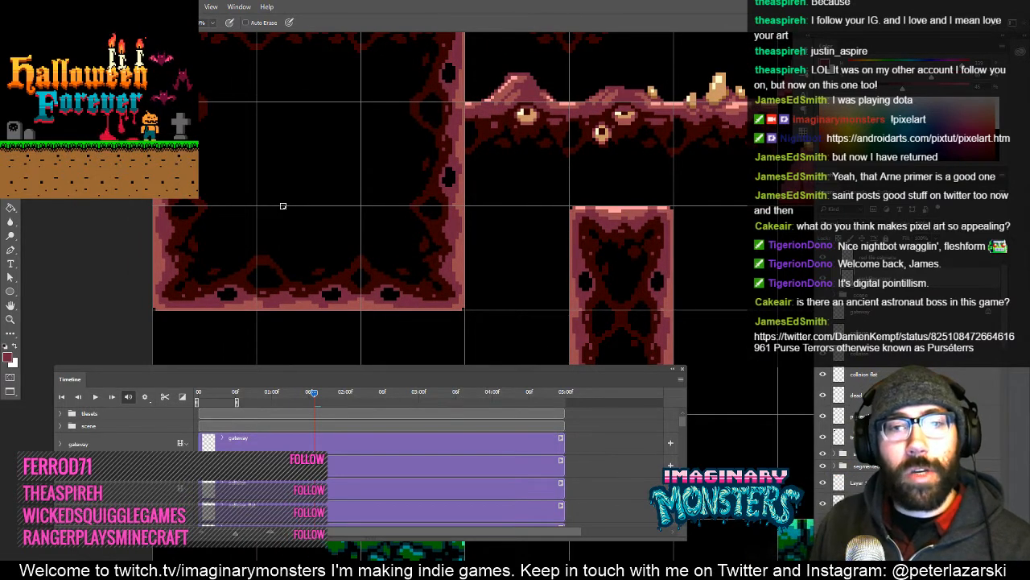
scroll(499, 258, down, 3)
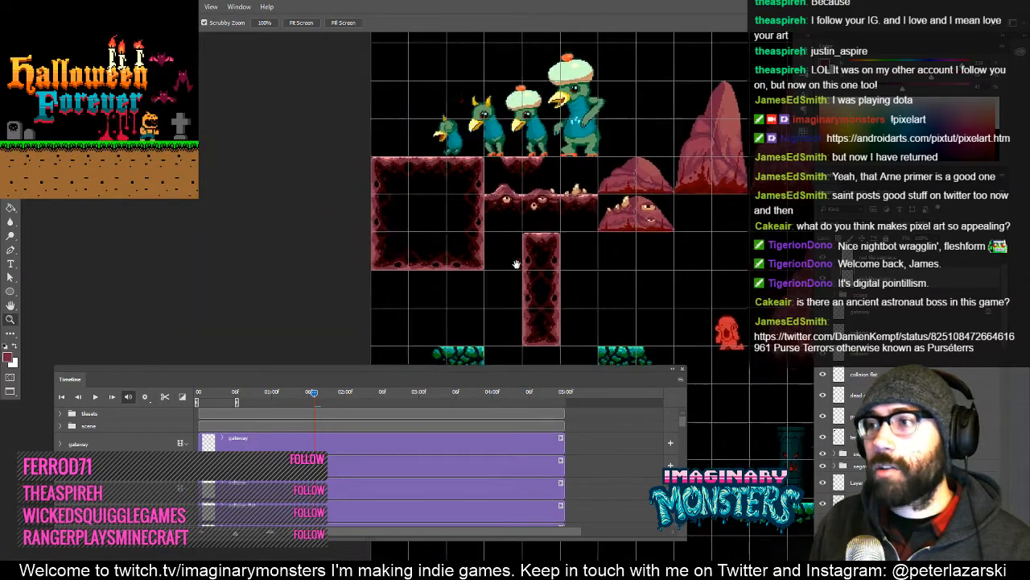
drag(516, 264, 354, 191)
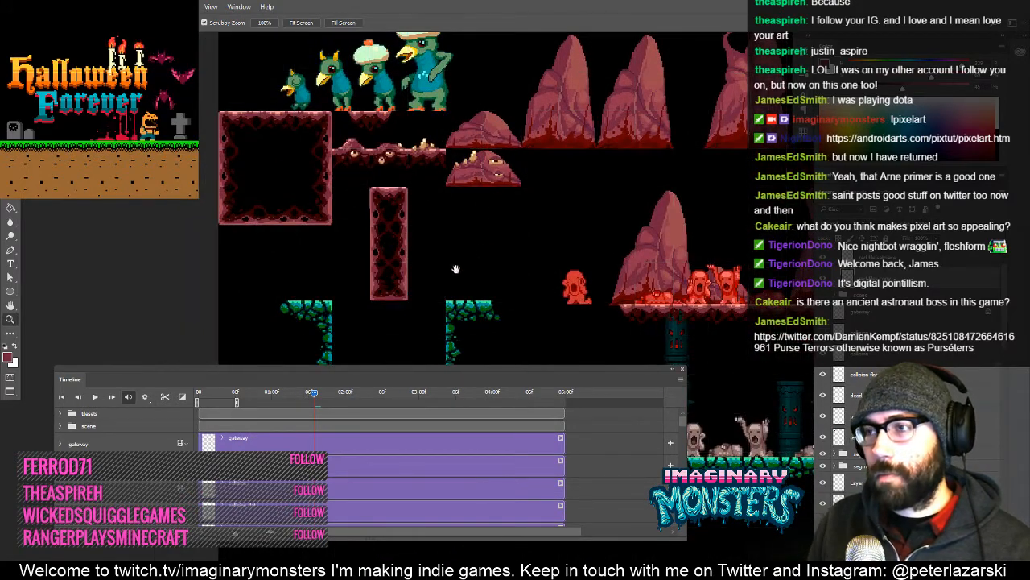
drag(456, 269, 404, 211)
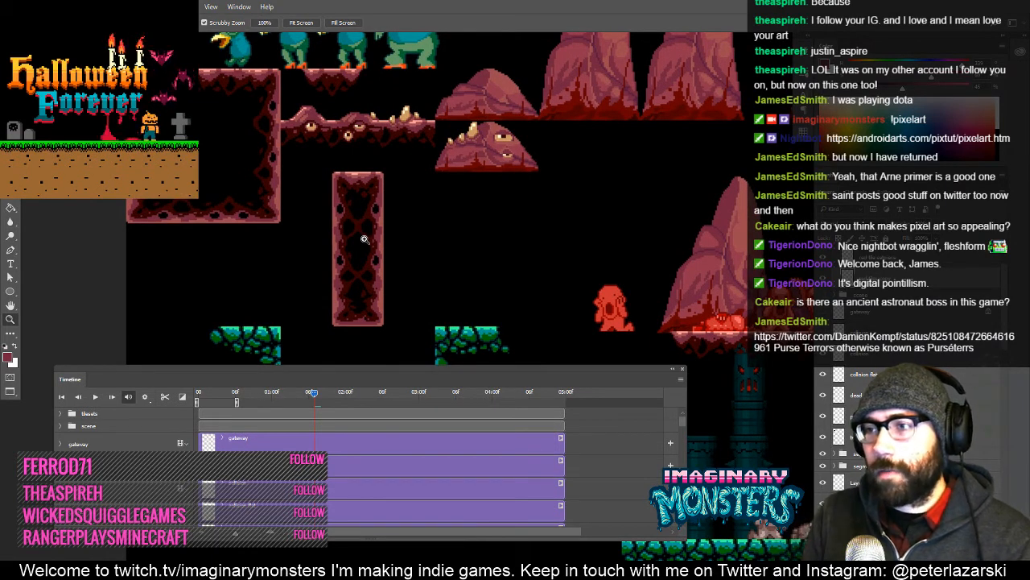
- Sample the column's mauve rock colours and retouch single pixels along both sides of its lower part with the Pencil
mouse_move(333, 294)
mouse_down()
mouse_move(381, 251)
mouse_move(395, 256)
mouse_up()
key(b)
alt+click(343, 277)
click(341, 287)
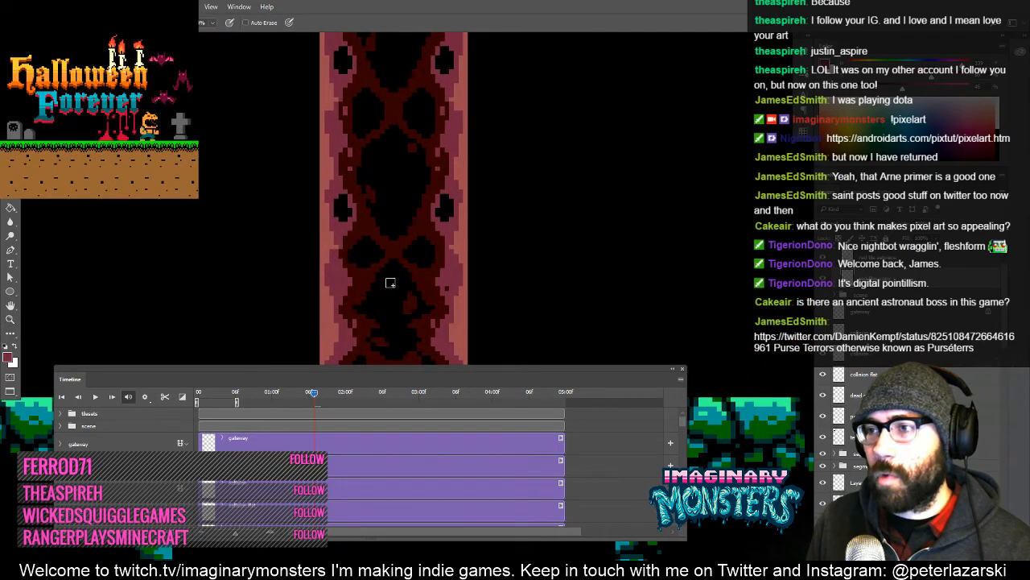
drag(458, 310, 422, 294)
alt+click(421, 262)
click(413, 271)
- Examine the retouched column up close and within the whole sprite sheet
key(z)
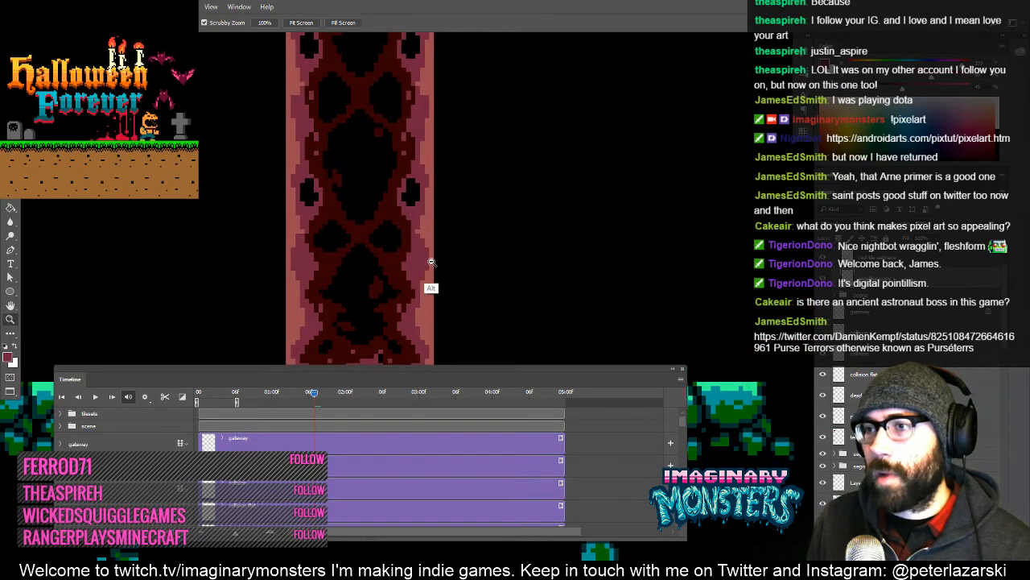
mouse_move(423, 258)
mouse_down()
mouse_move(426, 285)
mouse_move(421, 271)
mouse_move(390, 285)
mouse_up()
key(b)
key(z)
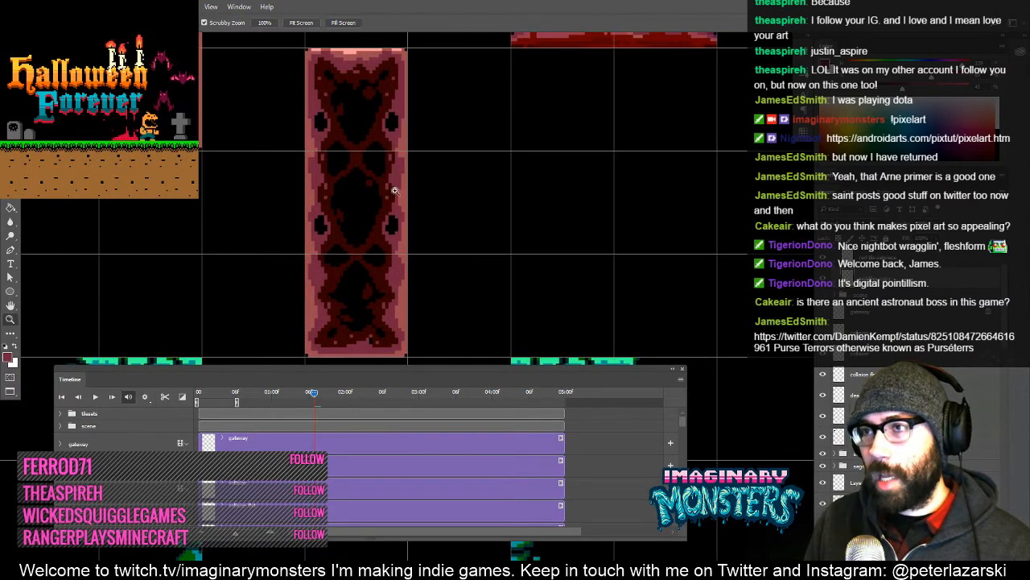
alt+click(380, 232)
drag(380, 232, 406, 259)
alt+click(403, 259)
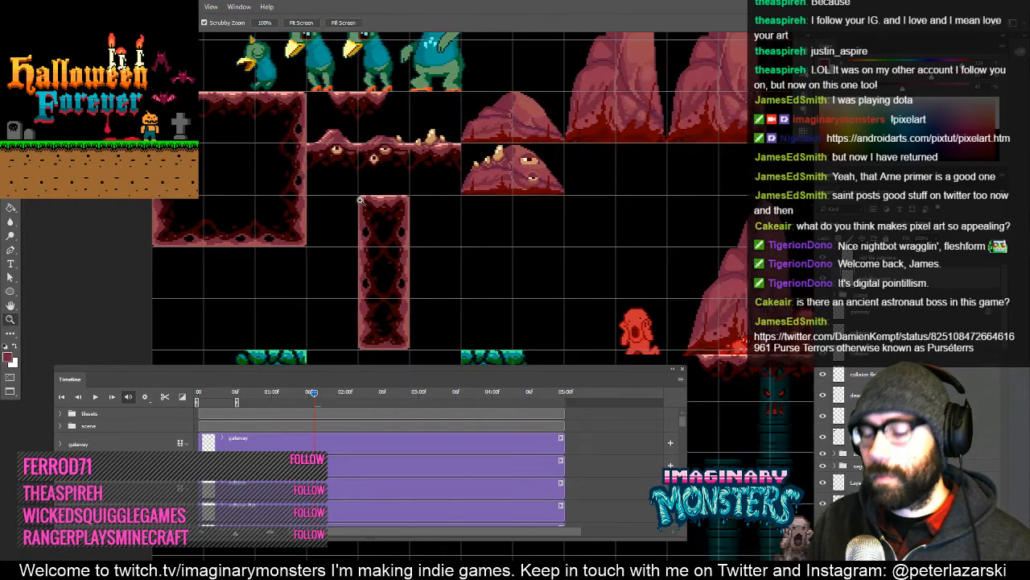
drag(527, 240, 376, 254)
alt+click(393, 260)
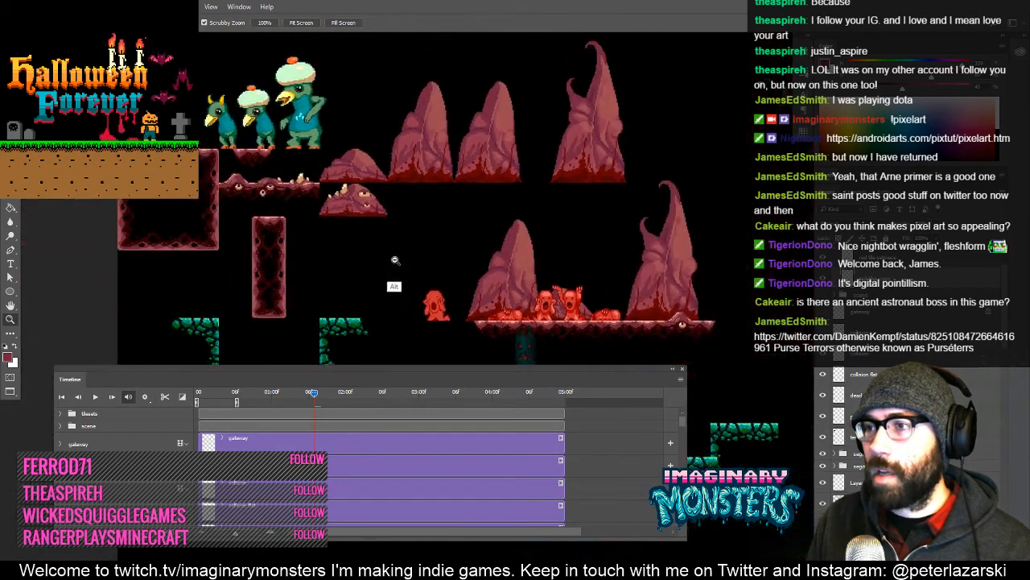
alt+click(394, 259)
alt+click(392, 258)
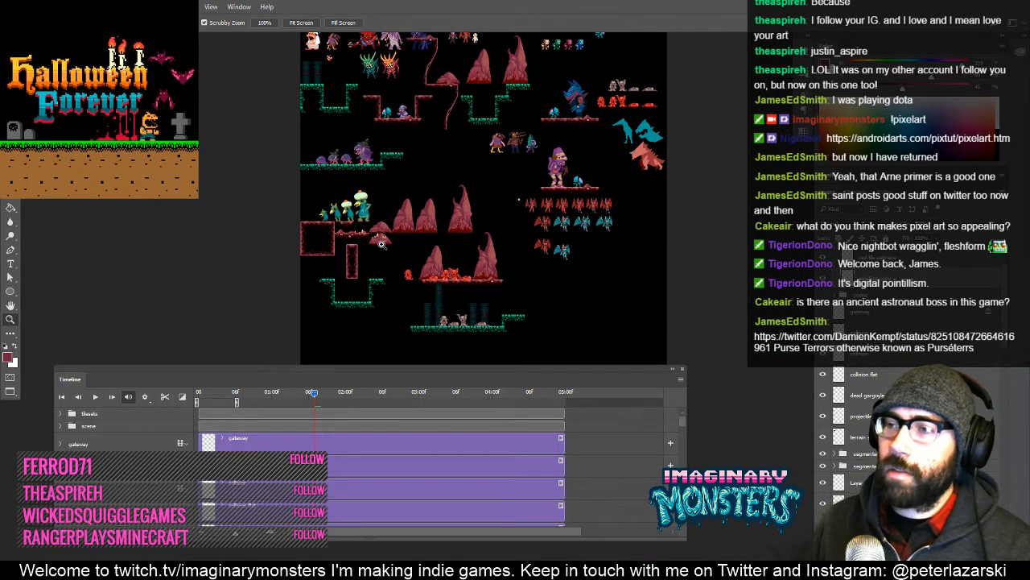
drag(431, 289, 410, 306)
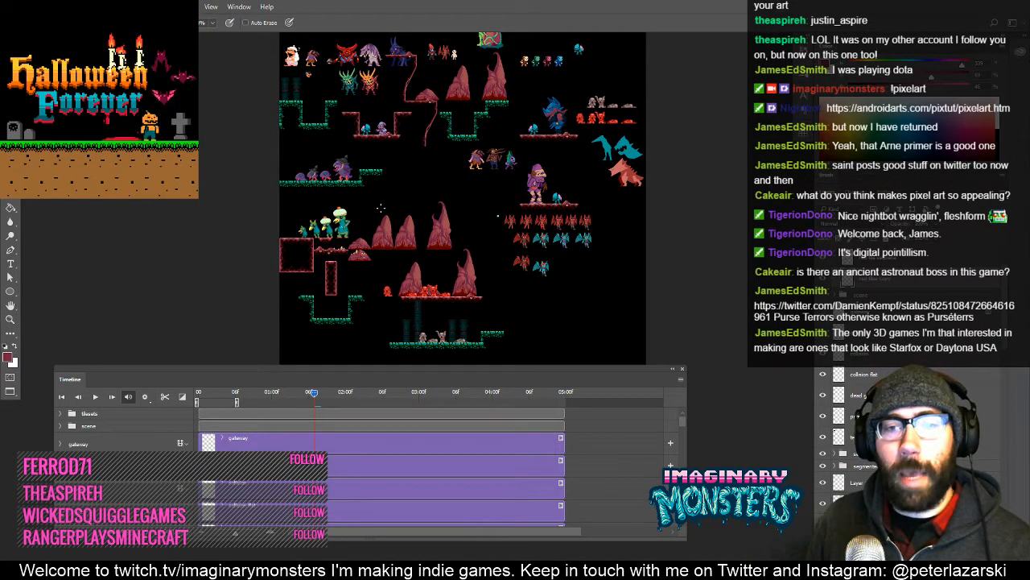
- Examine the low mounds and tall rock spires with the grid shown and hidden
key(ctrl+space)
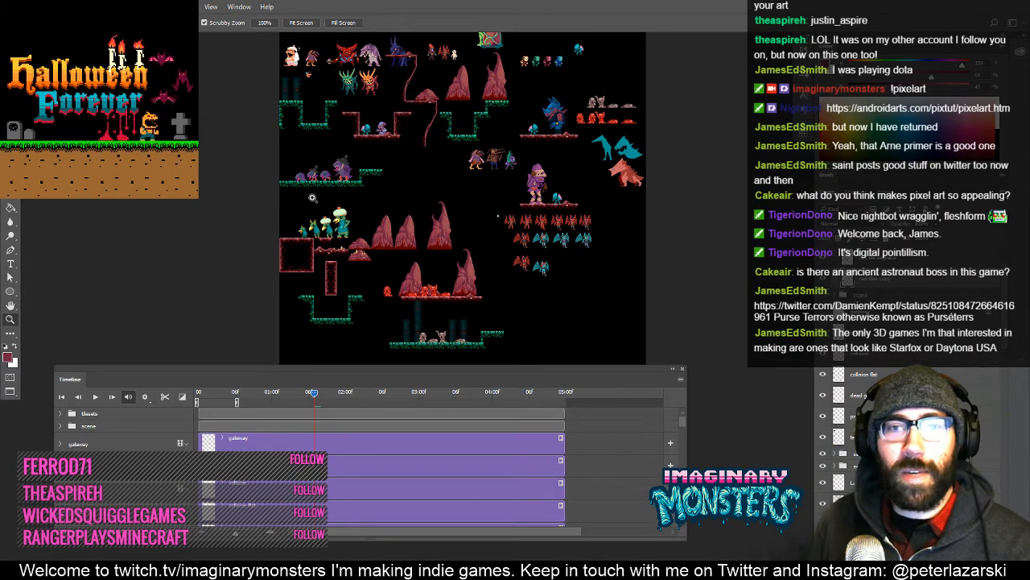
drag(355, 256, 438, 131)
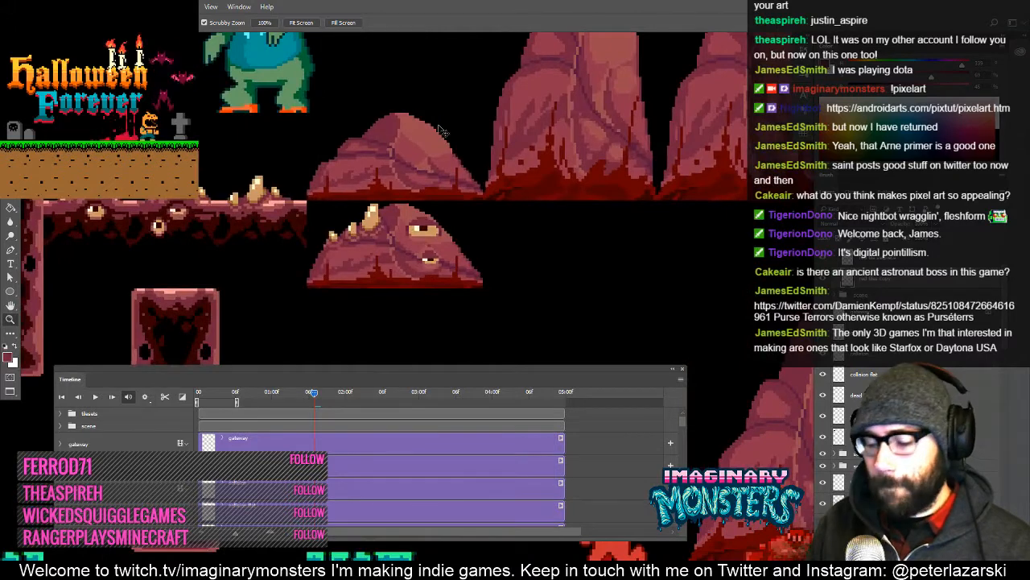
key(ctrl+apostrophe)
drag(475, 224, 335, 273)
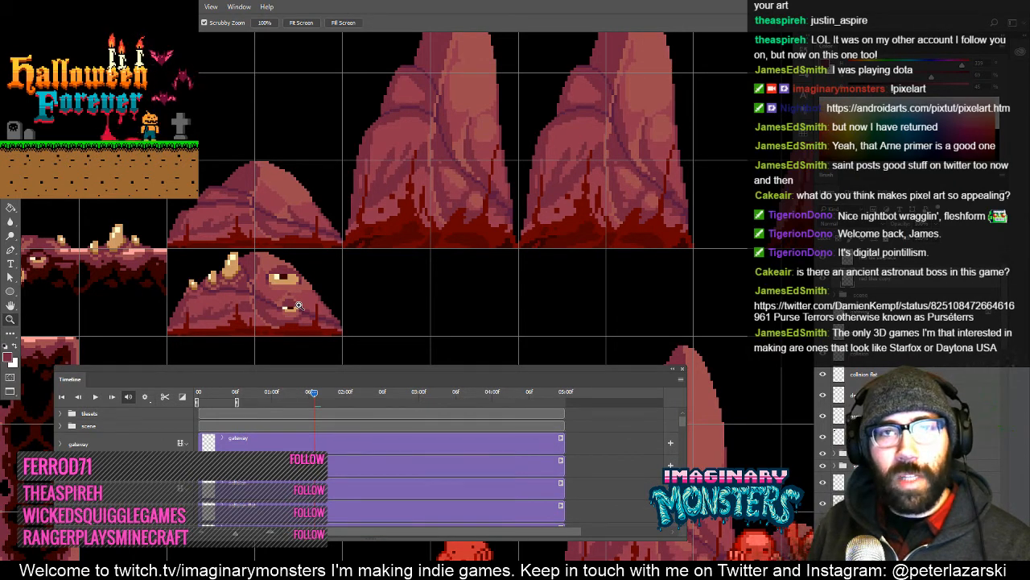
mouse_move(448, 293)
mouse_down()
mouse_move(467, 331)
mouse_move(464, 317)
mouse_move(502, 295)
mouse_move(456, 287)
mouse_up()
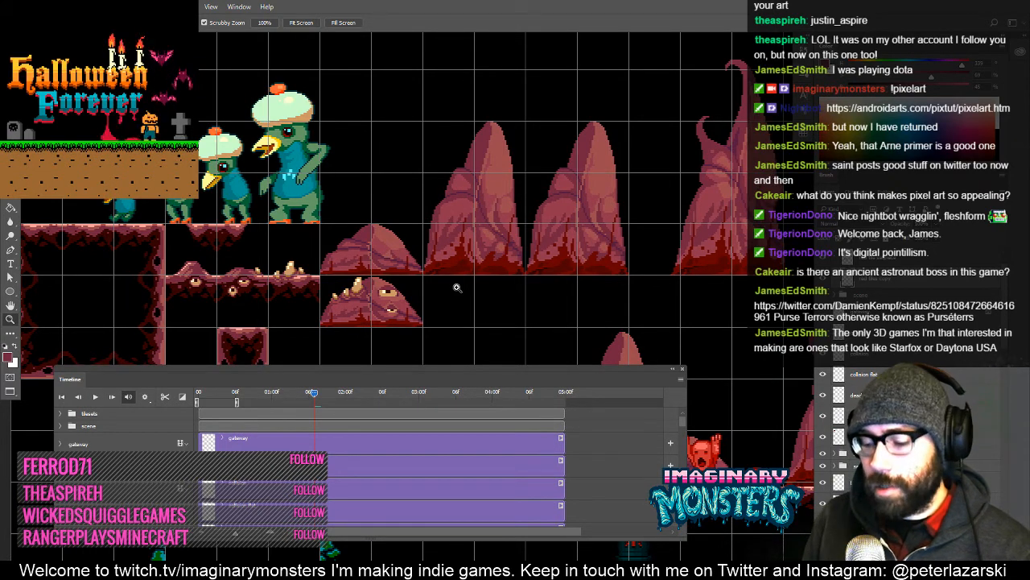
key(ctrl+apostrophe)
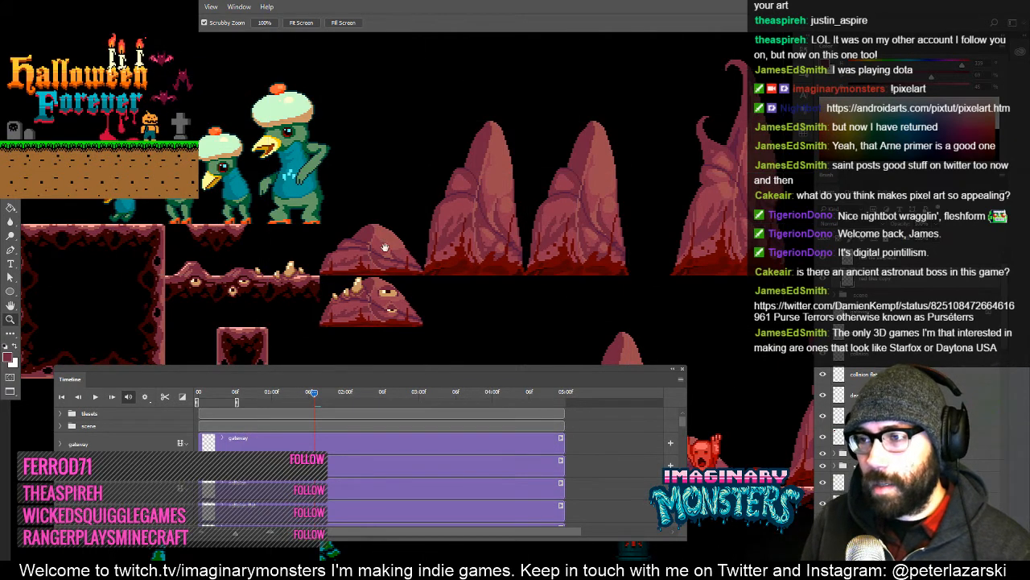
drag(385, 247, 371, 228)
drag(465, 219, 395, 219)
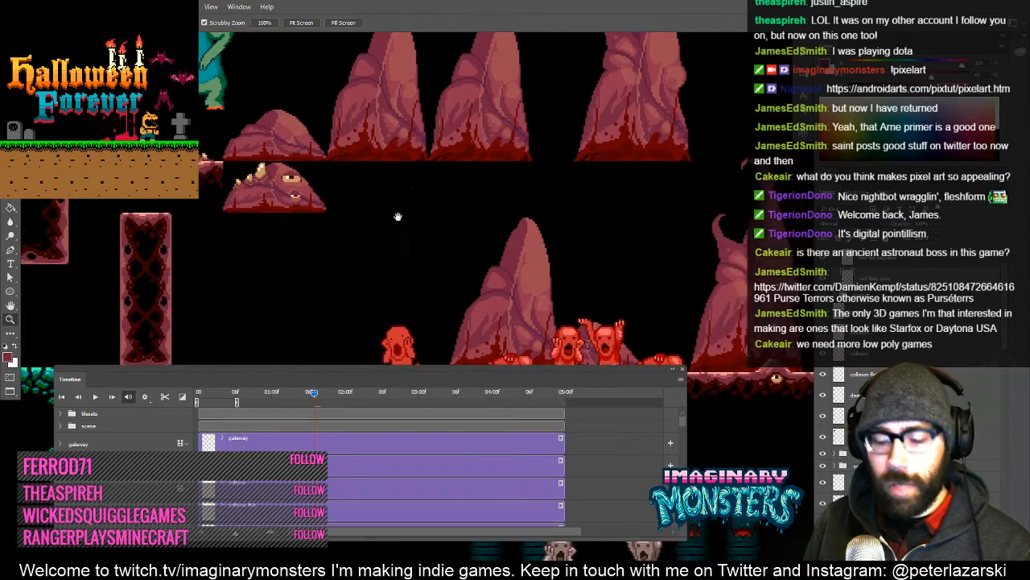
drag(322, 225, 292, 271)
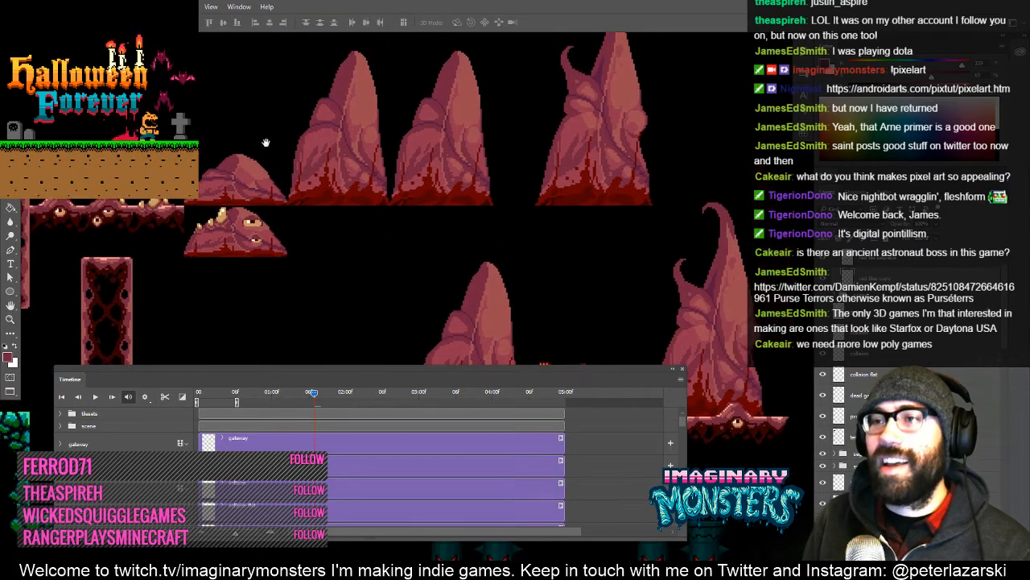
- Erase the pointed peak of the second tall rock spire down to a shorter, blunter top
drag(266, 145, 247, 250)
key(z)
click(422, 182)
click(424, 187)
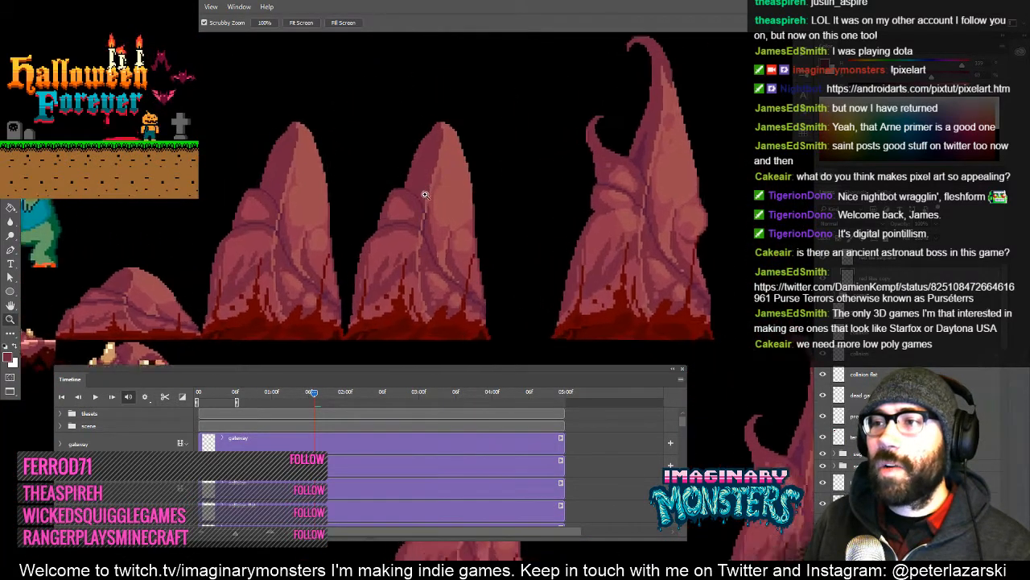
drag(413, 235, 303, 244)
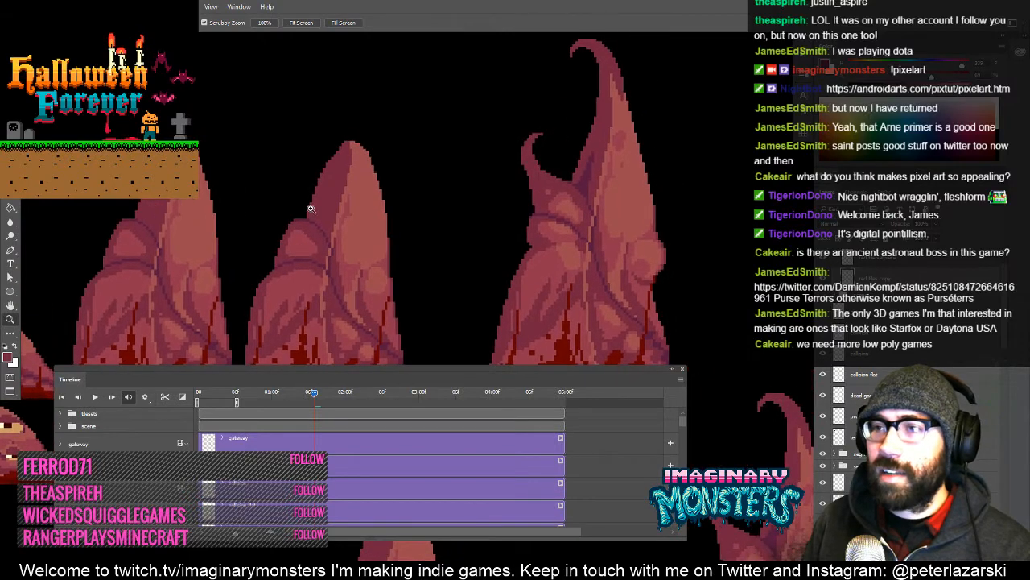
key(e)
drag(343, 208, 311, 169)
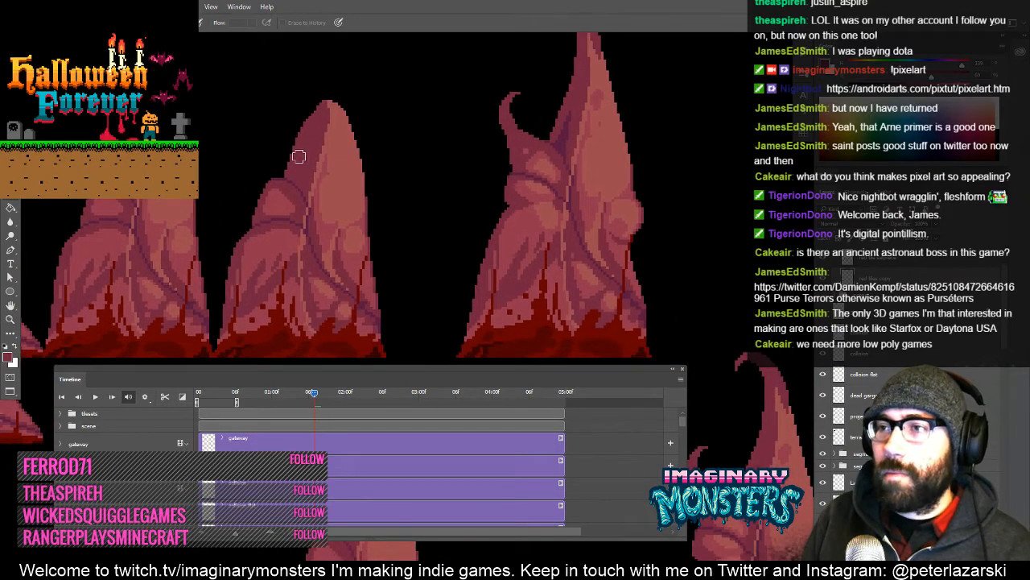
drag(321, 166, 340, 178)
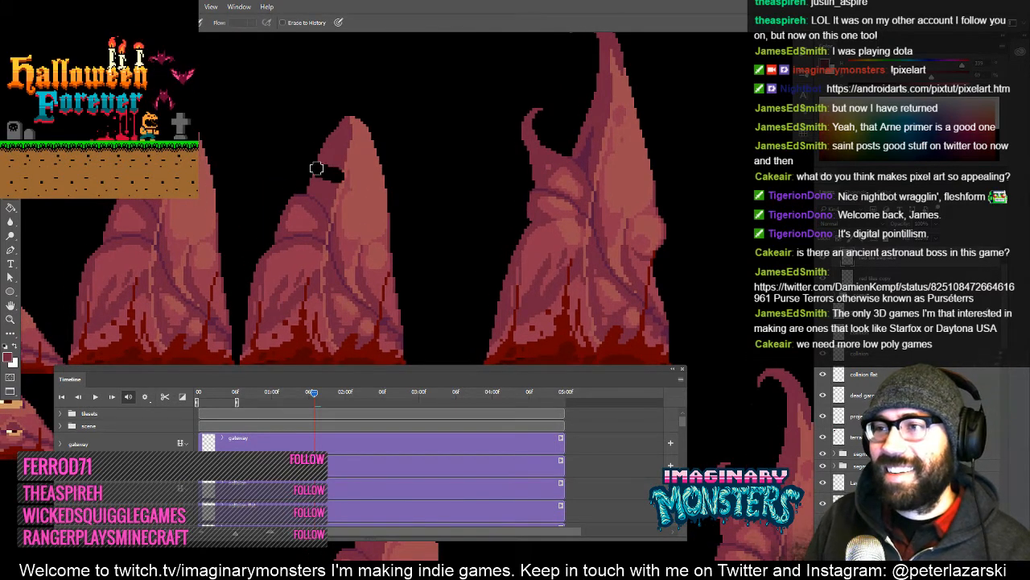
mouse_move(301, 174)
mouse_down()
mouse_move(350, 168)
mouse_move(390, 222)
mouse_move(369, 167)
mouse_move(336, 151)
mouse_move(343, 122)
mouse_move(337, 139)
mouse_move(362, 150)
mouse_up()
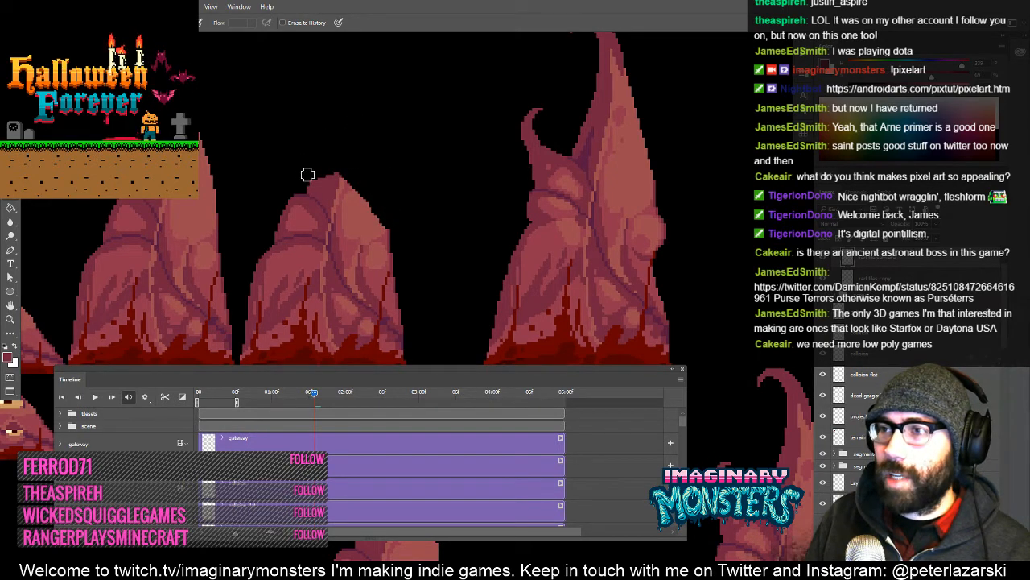
drag(388, 183, 425, 206)
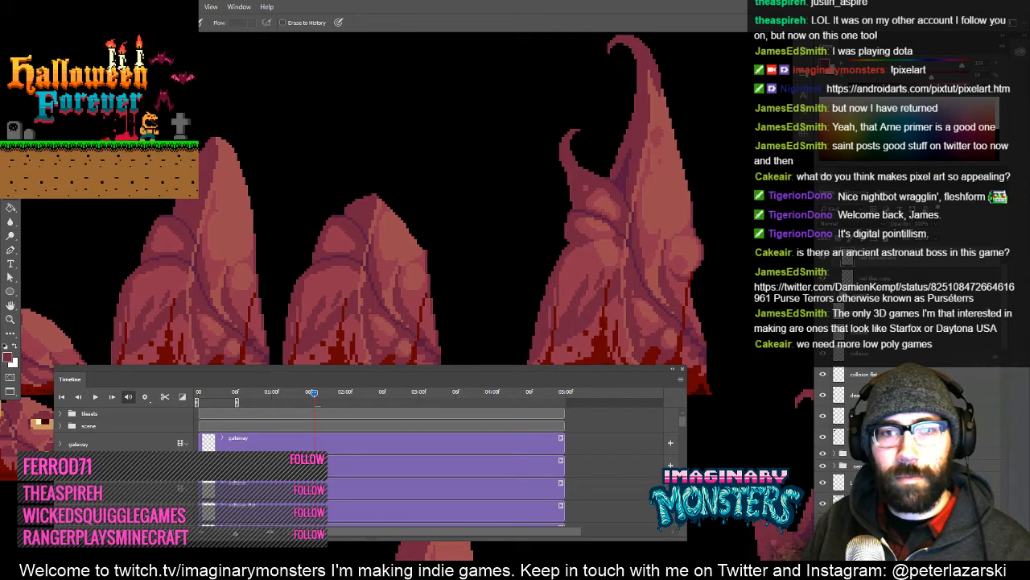
mouse_move(354, 183)
mouse_down()
mouse_move(412, 158)
mouse_move(416, 136)
mouse_up()
mouse_move(449, 239)
mouse_down()
mouse_move(476, 182)
mouse_move(438, 198)
mouse_move(416, 191)
mouse_up()
key(l)
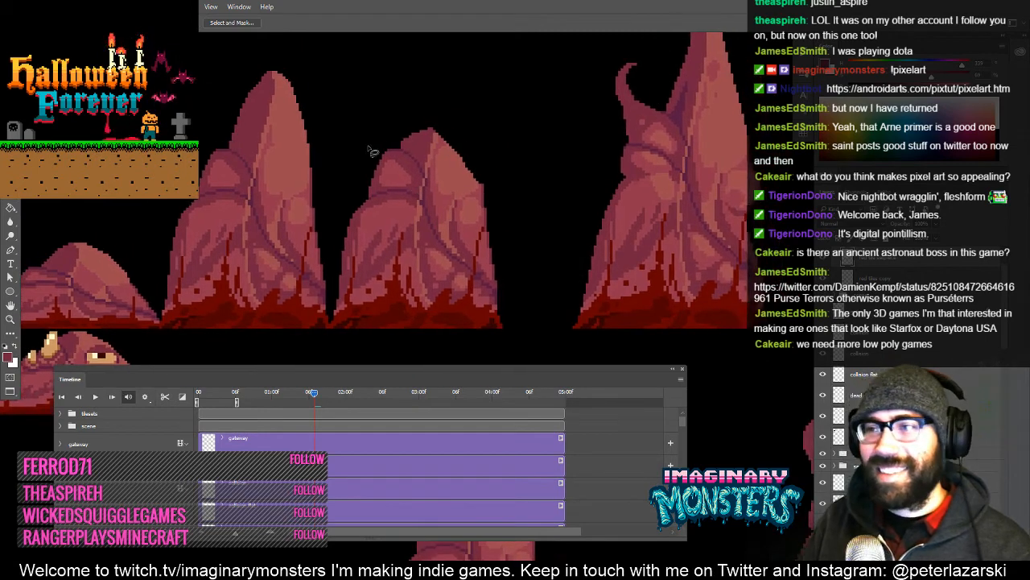
mouse_move(487, 97)
mouse_down()
mouse_move(386, 123)
mouse_move(345, 179)
mouse_move(333, 230)
mouse_up()
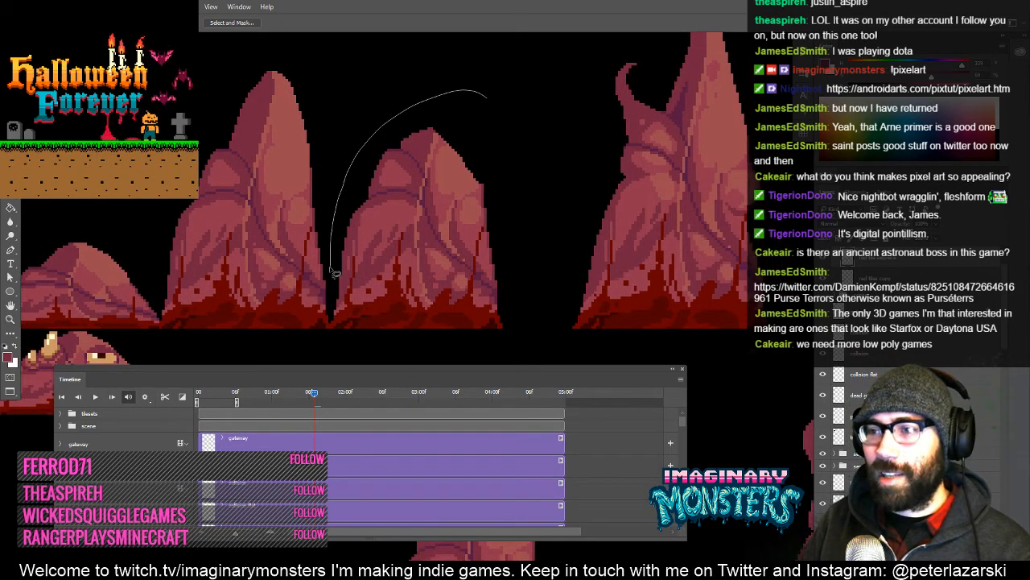
drag(334, 273, 333, 268)
- Select the whole shorter middle flesh spire with a rectangular marquee and show the grid
key(m)
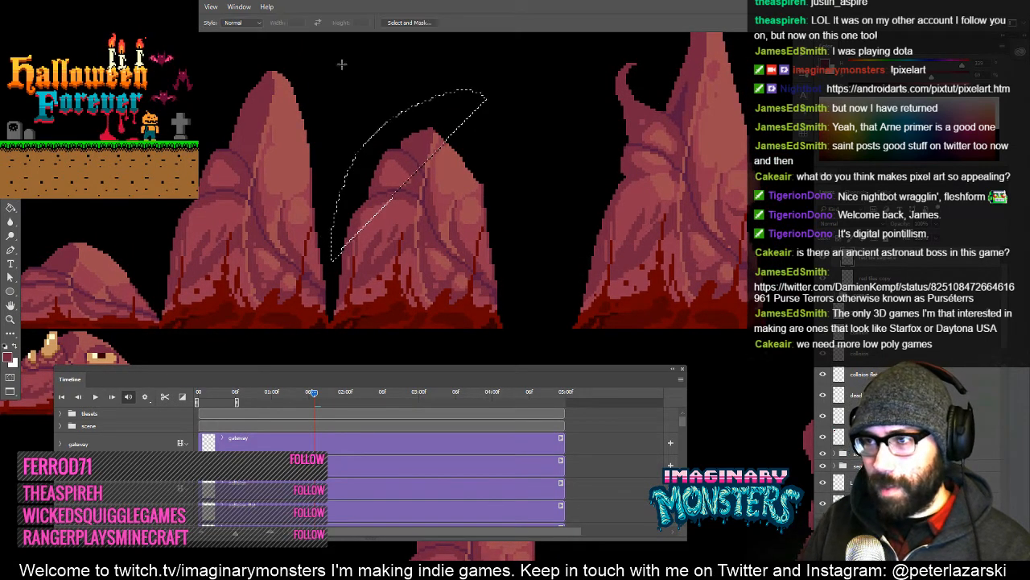
mouse_move(341, 81)
mouse_down()
mouse_move(483, 241)
mouse_move(497, 343)
mouse_move(521, 350)
mouse_up()
key(ctrl+apostrophe)
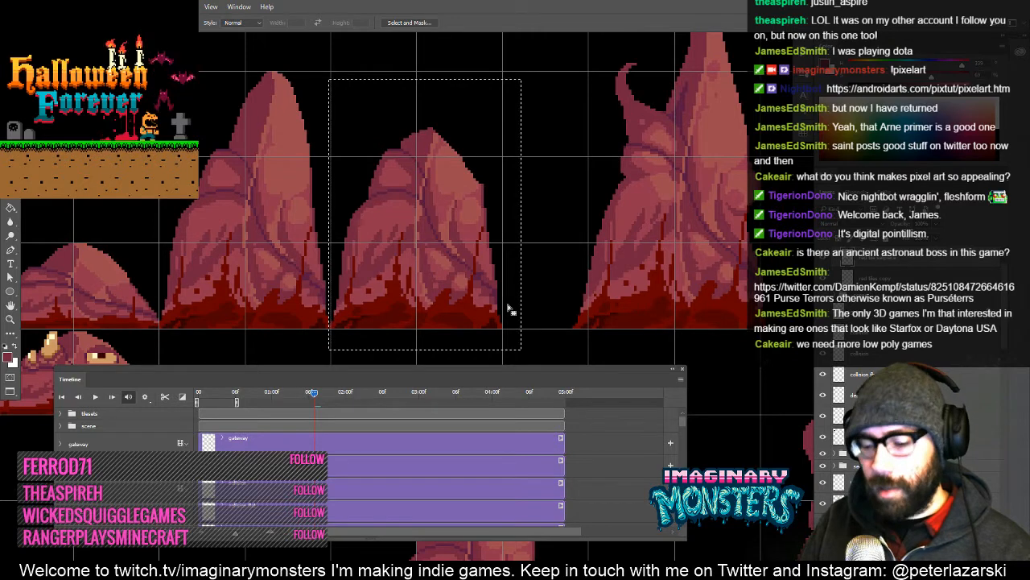
- Turn off the timeline shortcut keys option so the arrow keys nudge the selected artwork
key(Left)
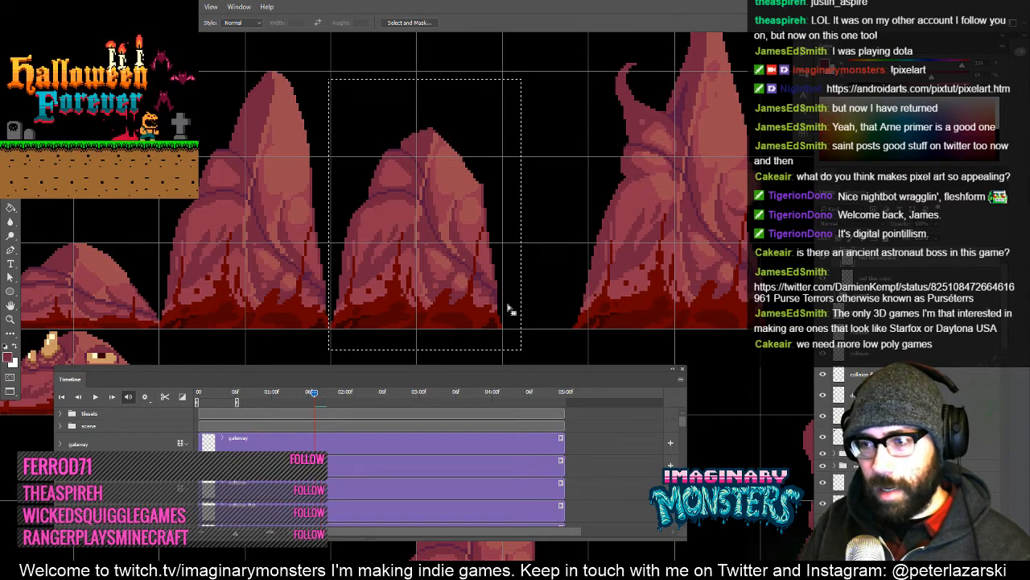
click(681, 378)
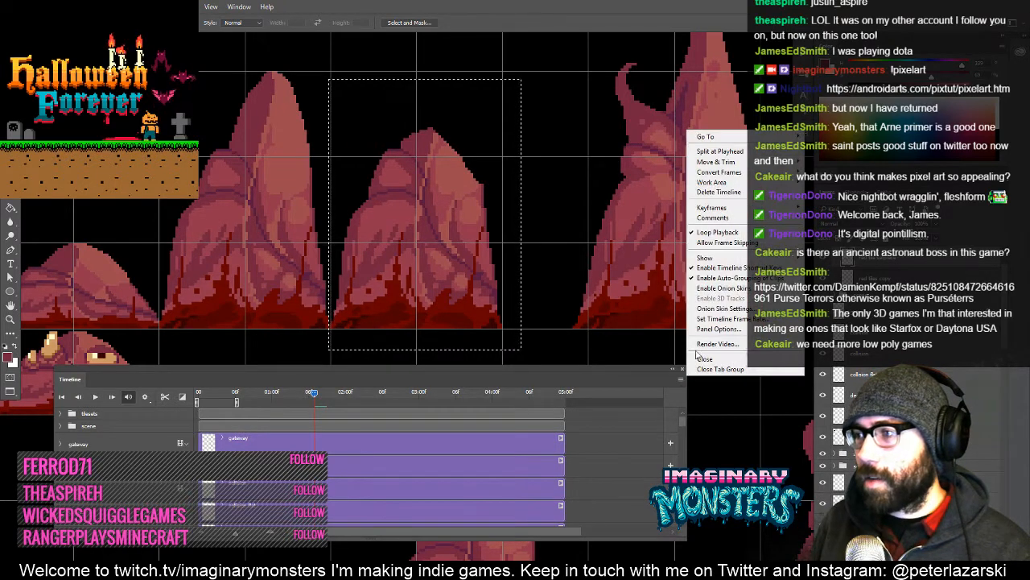
click(727, 269)
key(v)
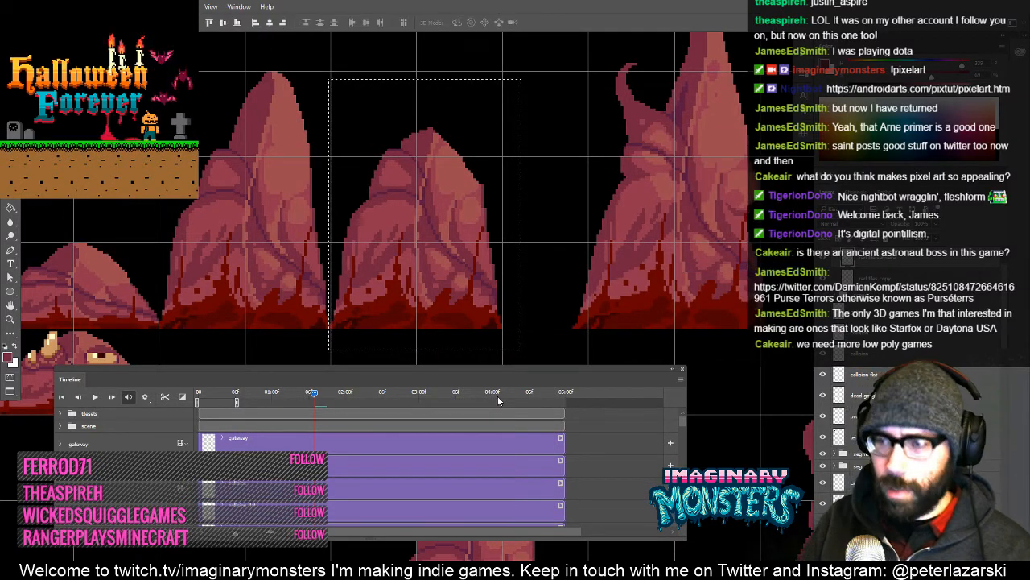
- Skew the selected middle spire vertically by -11.95 degrees so its left side drops, and apply the transform
key(m)
key(Right)
key(ctrl+t)
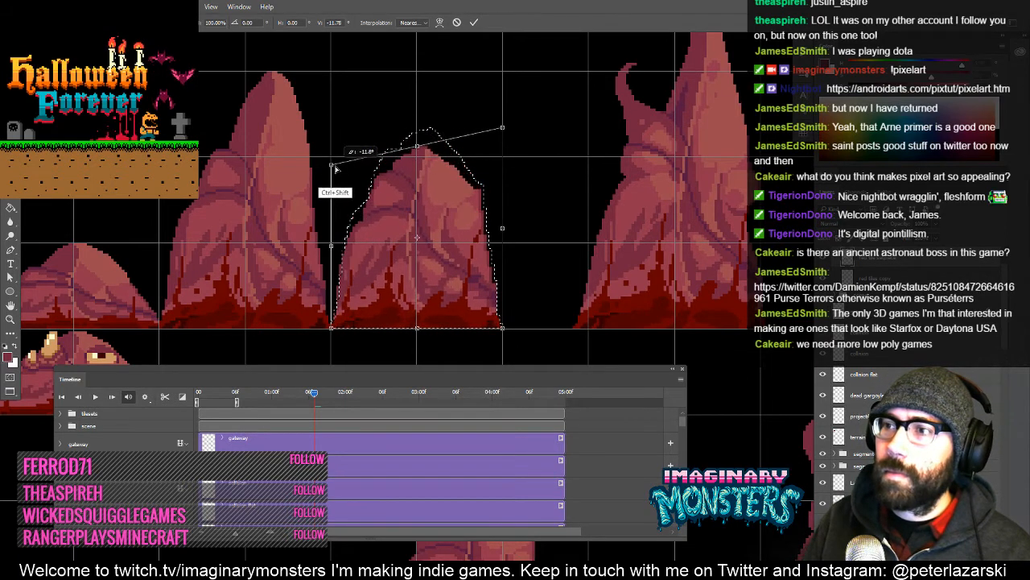
drag(337, 170, 322, 152)
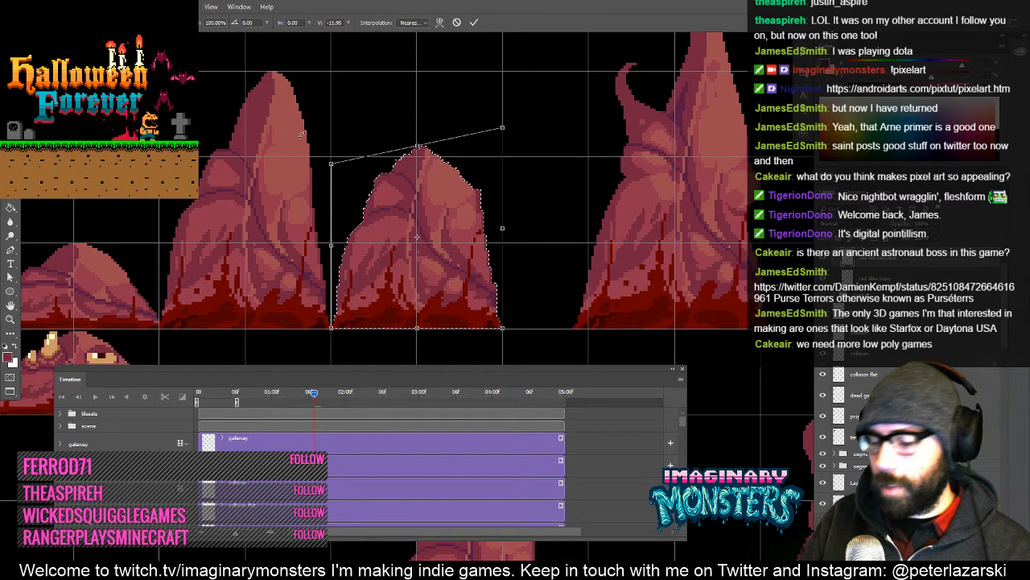
key(Return)
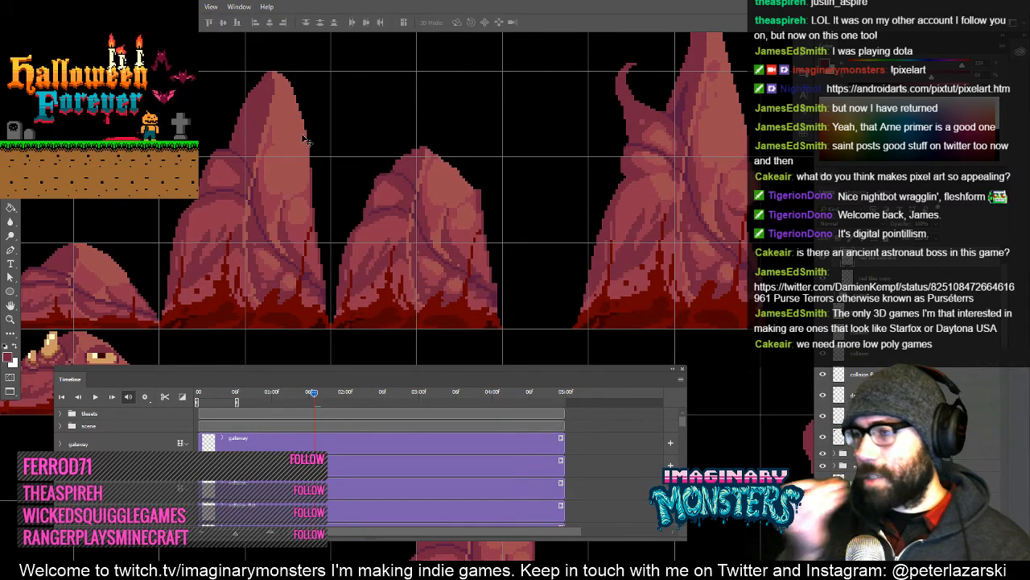
mouse_move(428, 297)
mouse_down()
mouse_move(486, 295)
mouse_move(494, 260)
mouse_up()
key(b)
alt+click(112, 310)
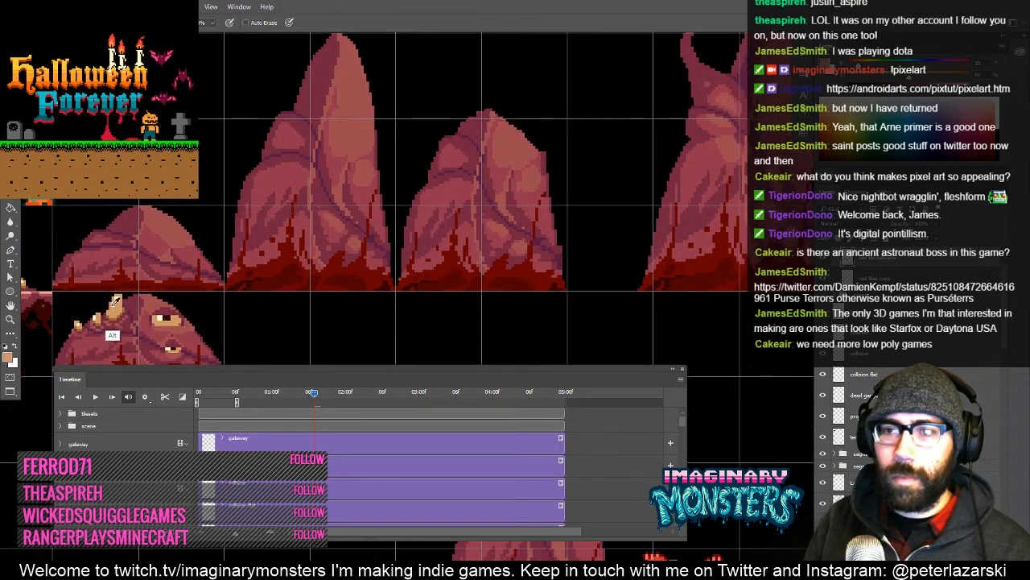
key(v)
drag(187, 339, 204, 351)
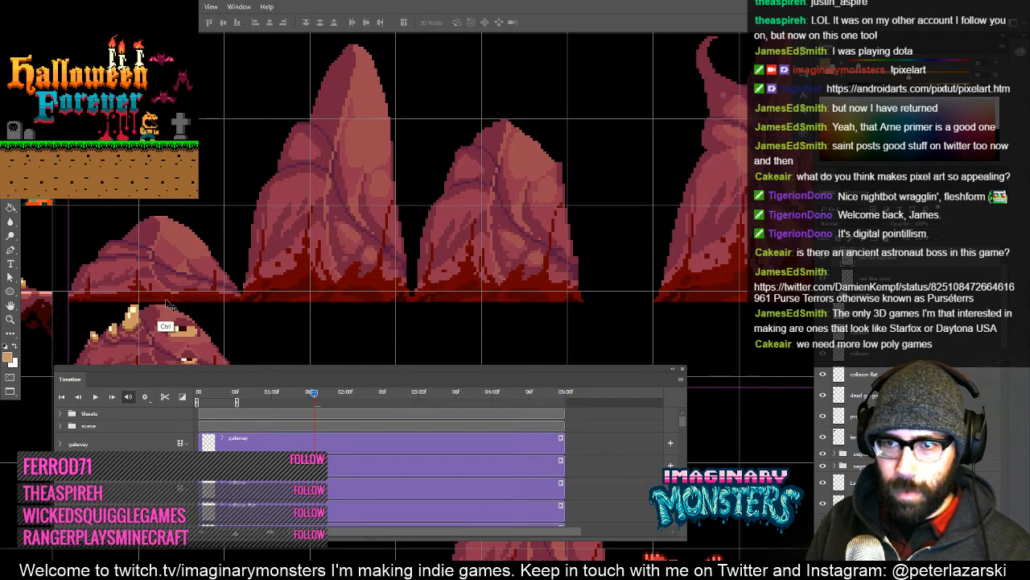
key(ctrl+z)
- Lasso the row of three teeth on the small eyed mound and place a copy above the middle spire
key(l)
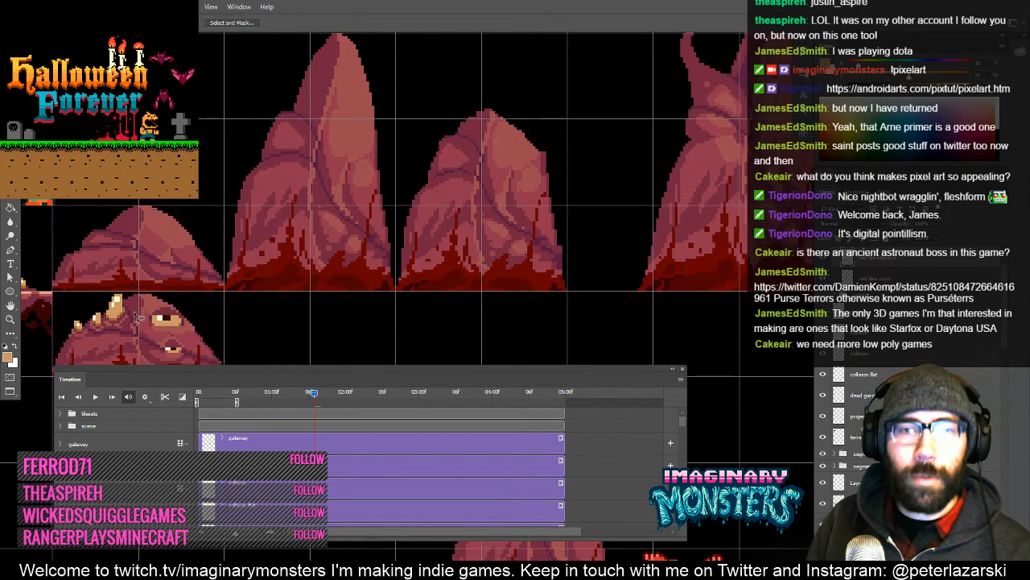
drag(110, 280, 126, 257)
mouse_move(82, 288)
mouse_down()
mouse_move(142, 277)
mouse_move(145, 306)
mouse_move(89, 312)
mouse_up()
key(v)
mouse_move(139, 285)
mouse_down()
mouse_move(363, 207)
mouse_move(583, 68)
mouse_move(573, 57)
mouse_move(417, 169)
mouse_move(433, 104)
mouse_up()
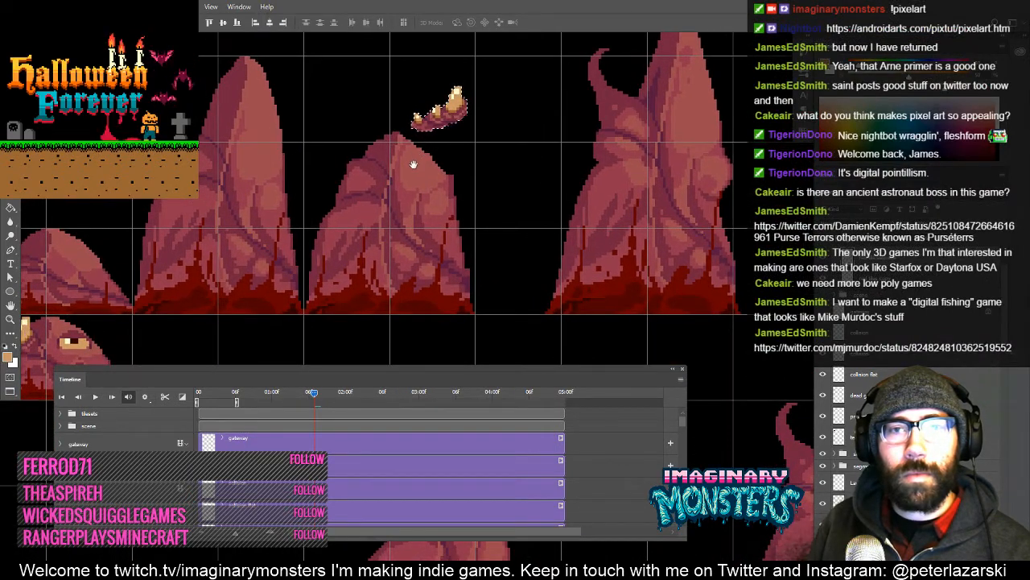
drag(419, 168, 432, 160)
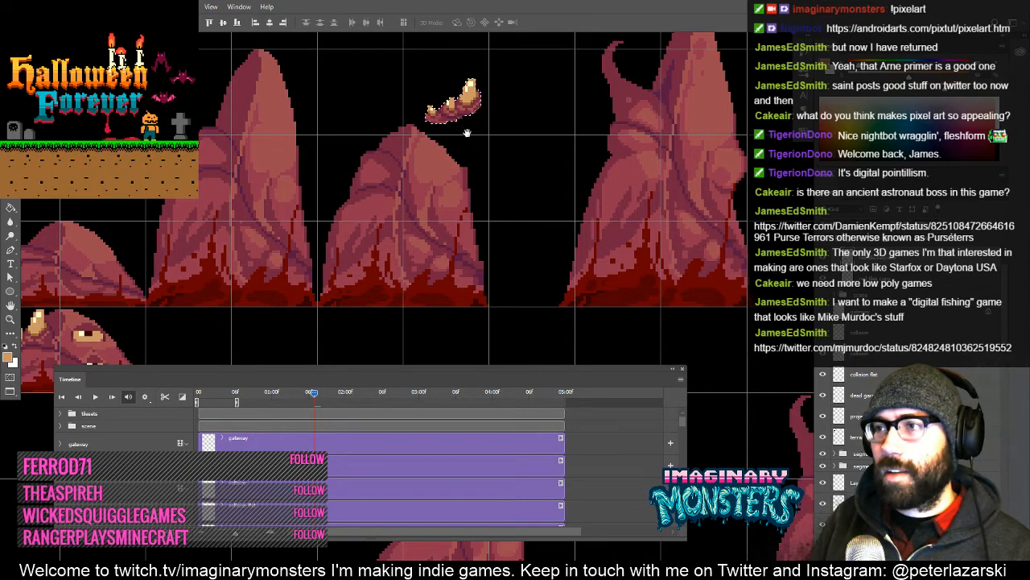
mouse_move(467, 133)
mouse_down()
mouse_move(462, 189)
mouse_move(475, 158)
mouse_move(501, 158)
mouse_up()
key(ctrl+d)
- Lasso the copied teeth, duplicate them beside the original copy and scale the duplicate to nearly twice its size
key(l)
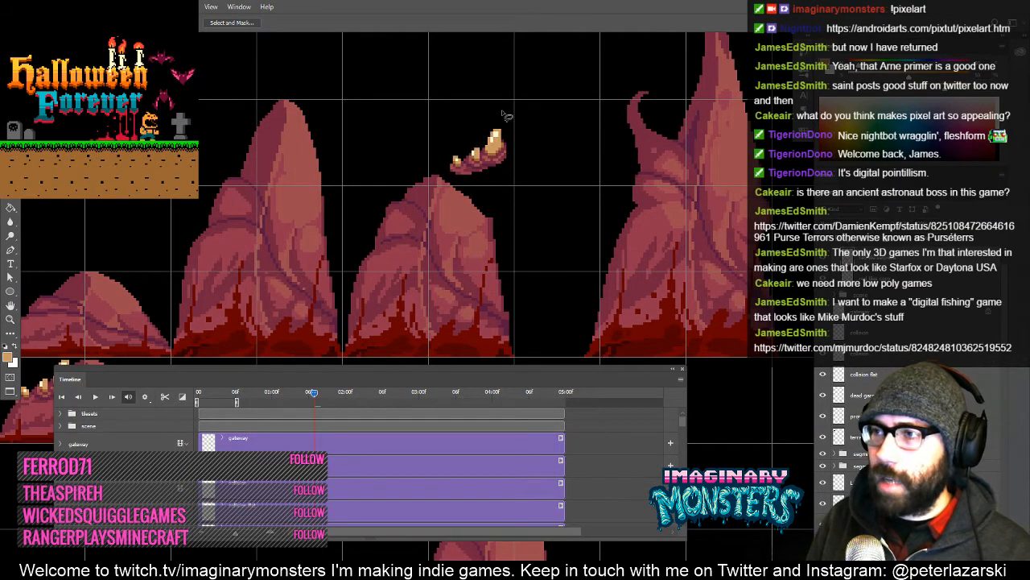
mouse_move(508, 110)
mouse_down()
mouse_move(443, 155)
mouse_move(527, 171)
mouse_move(511, 121)
mouse_up()
mouse_move(510, 149)
mouse_down()
mouse_move(483, 186)
mouse_move(450, 129)
mouse_move(488, 214)
mouse_move(540, 136)
mouse_up()
key(v)
key(ctrl+t)
key(Return)
- Flip the enlarged teeth horizontally, shift them slightly lower beside the small set, and deselect them
drag(449, 275, 484, 222)
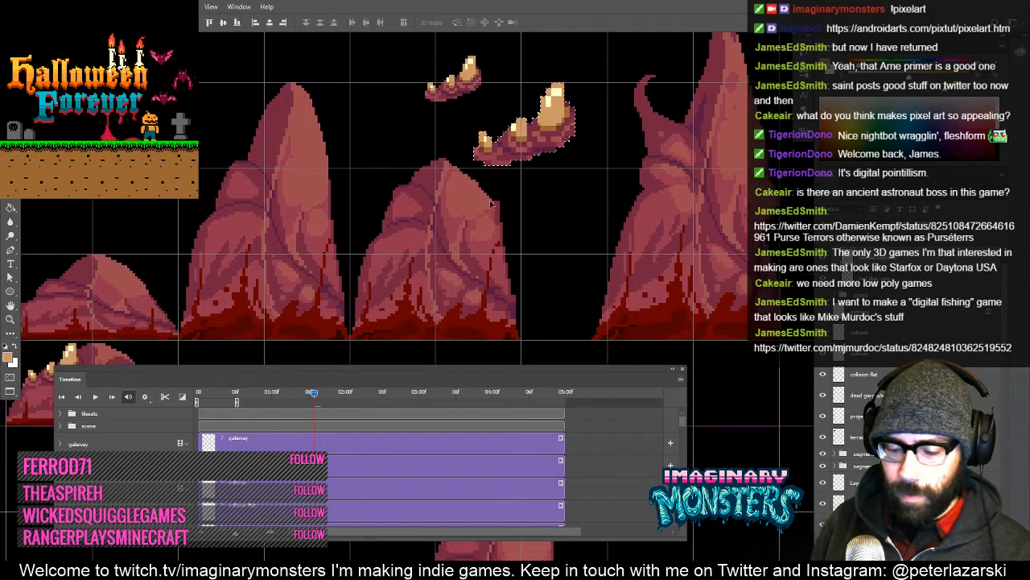
key(ctrl+t)
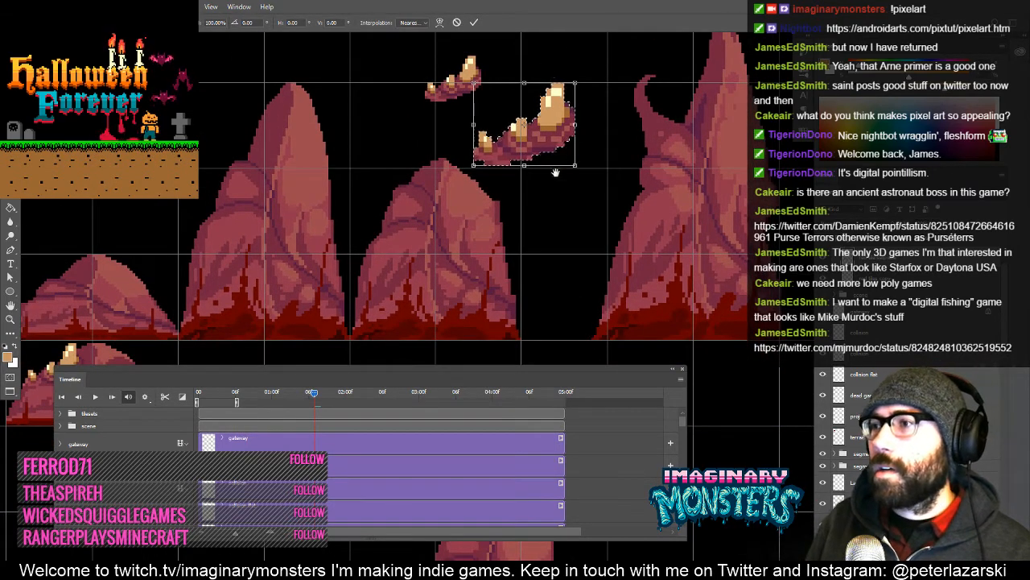
drag(555, 171, 538, 188)
right_click(531, 161)
click(595, 320)
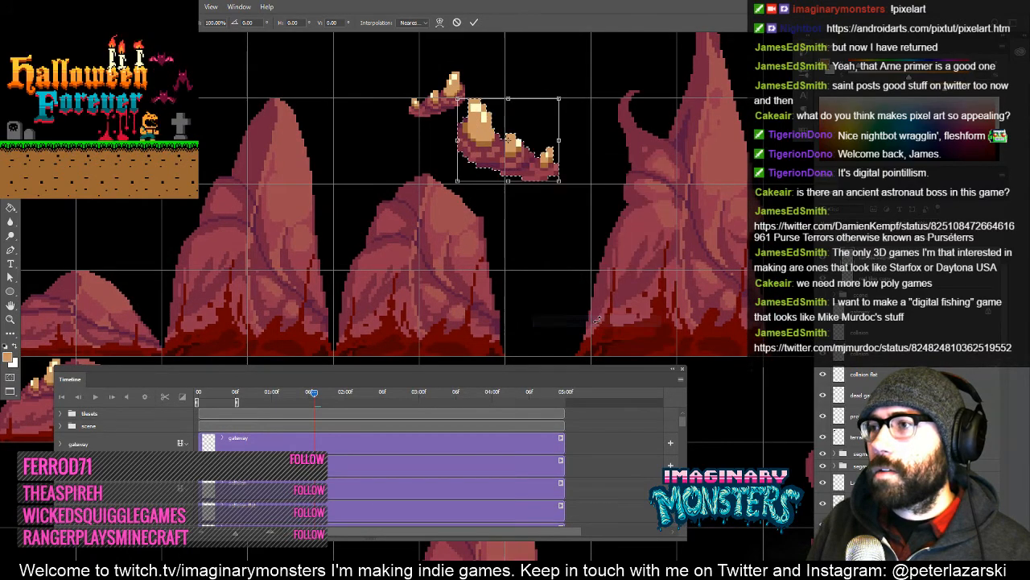
key(Return)
drag(539, 202, 524, 242)
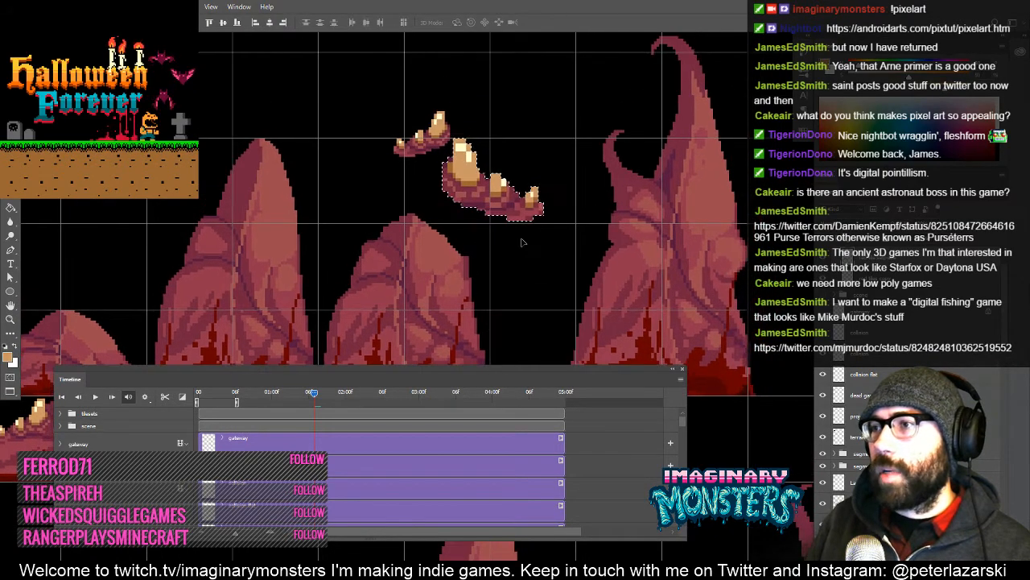
drag(479, 148, 449, 198)
key(ctrl+d)
- Paint sampled maroon over the brown pixels left of the largest tooth and erase its top-left corner pixels
key(z)
key(b)
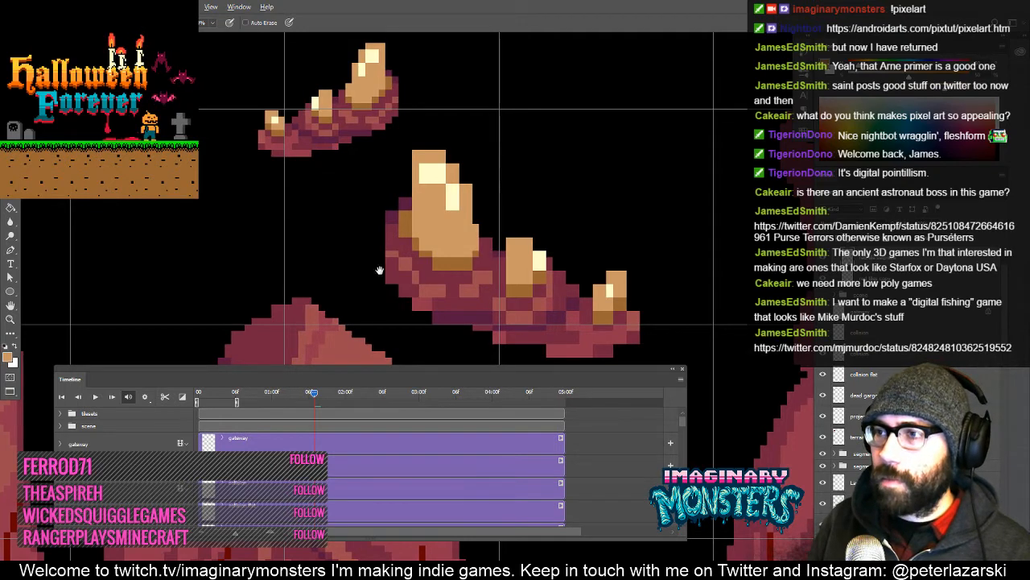
drag(375, 197, 368, 200)
alt+click(381, 231)
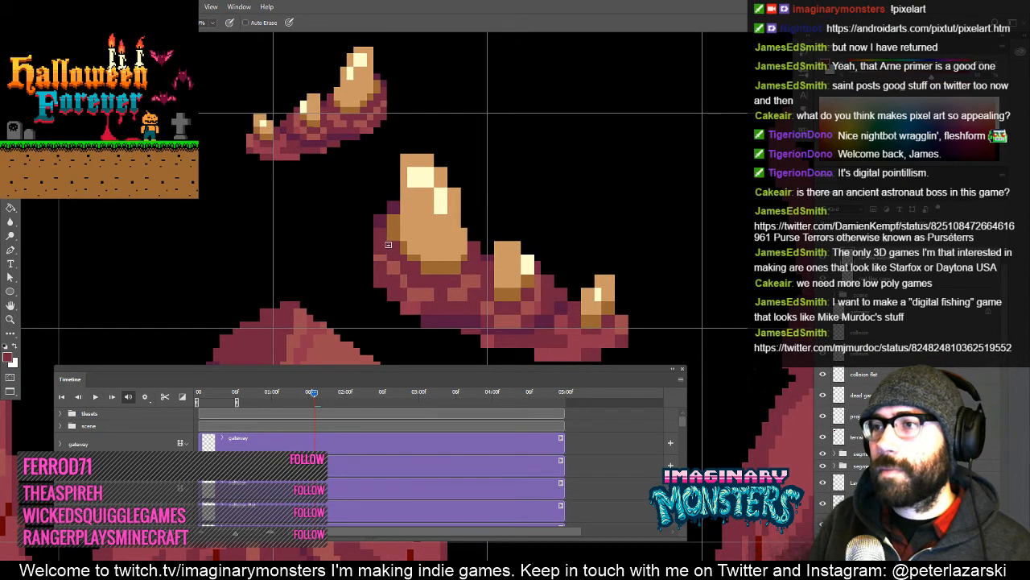
drag(395, 248, 392, 276)
drag(401, 193, 401, 185)
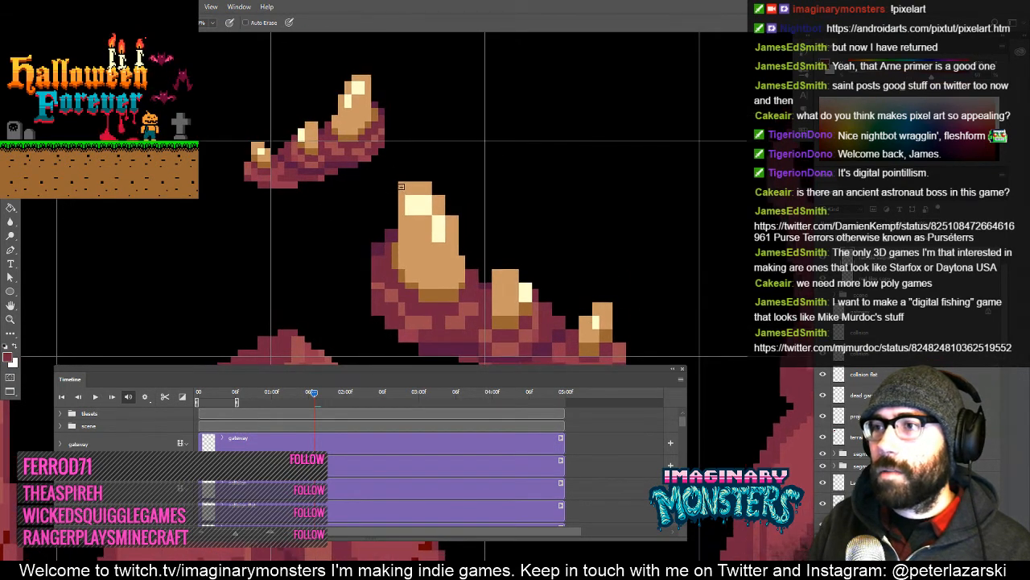
key(e)
click(401, 184)
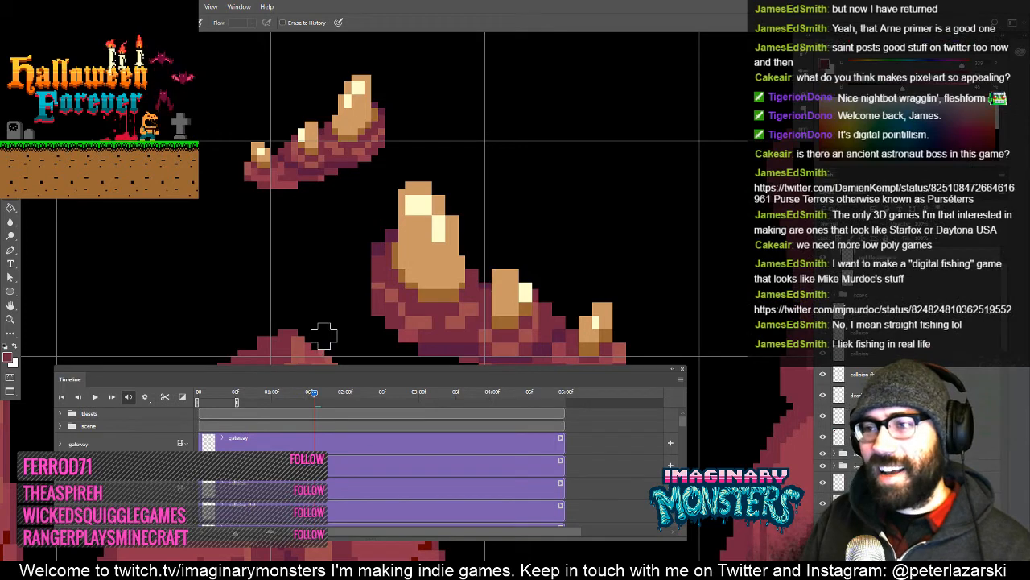
- Round off the largest tooth's base by repainting its brown shadow edge with sampled brown and tan
drag(469, 297, 375, 292)
key(b)
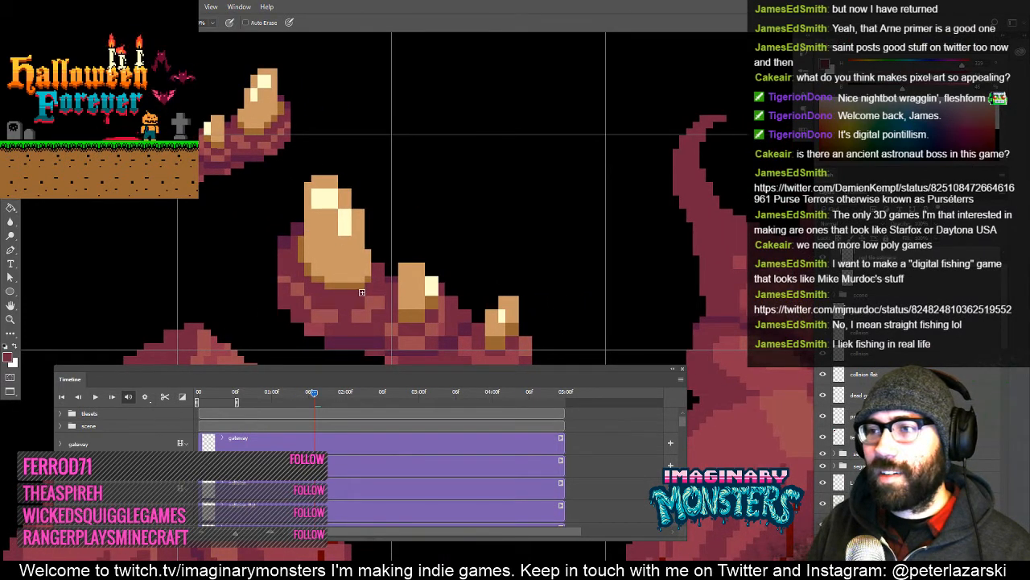
alt+click(338, 289)
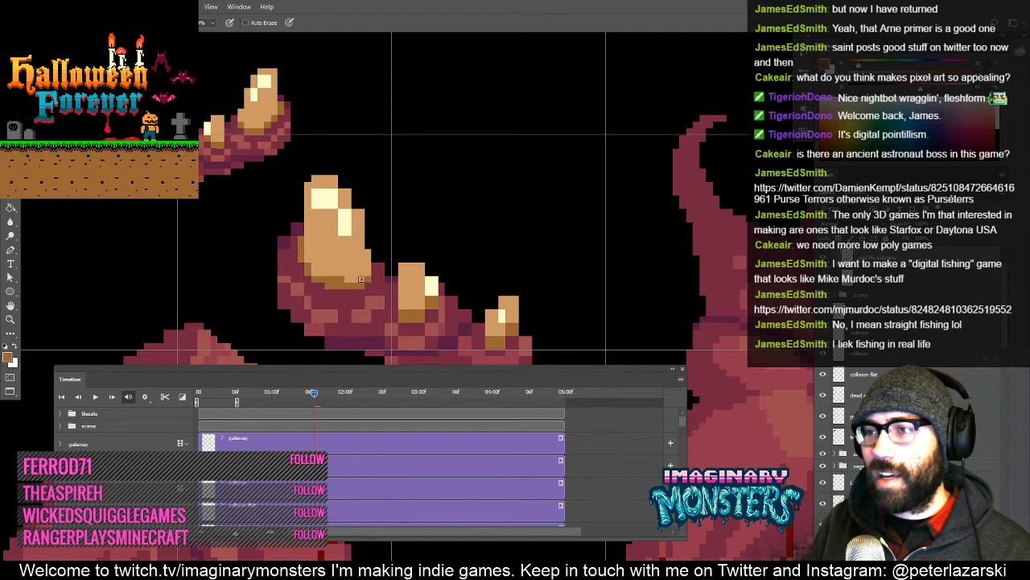
alt+click(351, 275)
drag(353, 278, 338, 278)
- Trim and reshape the pale highlights on the largest tooth with sampled tan pixels
drag(356, 236, 324, 252)
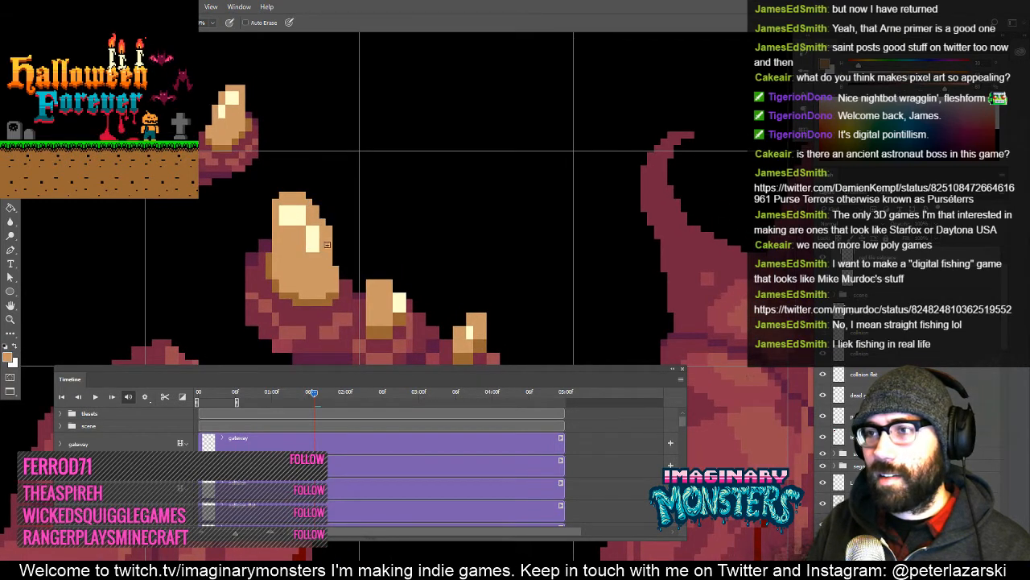
alt+click(318, 254)
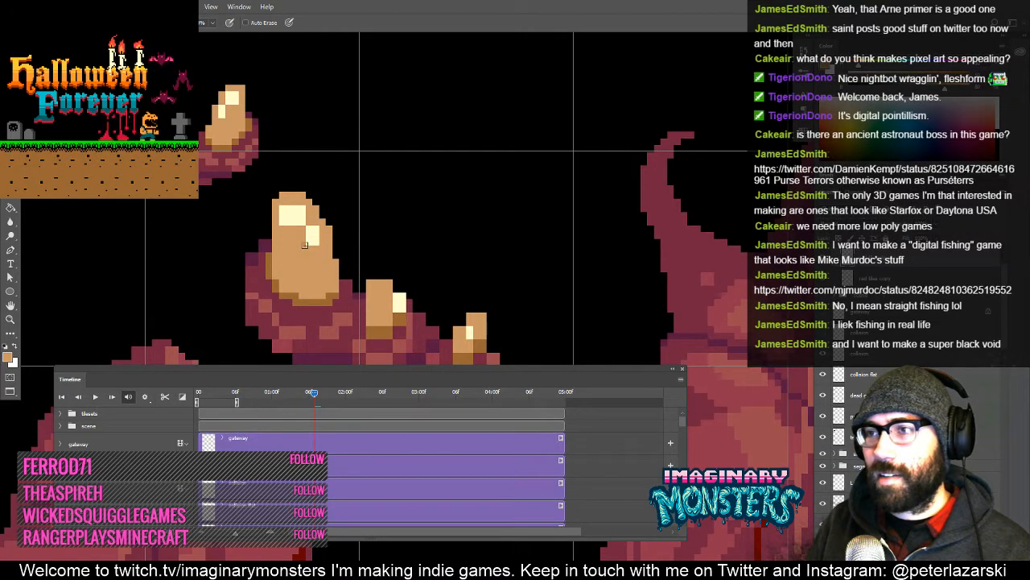
drag(301, 237, 316, 247)
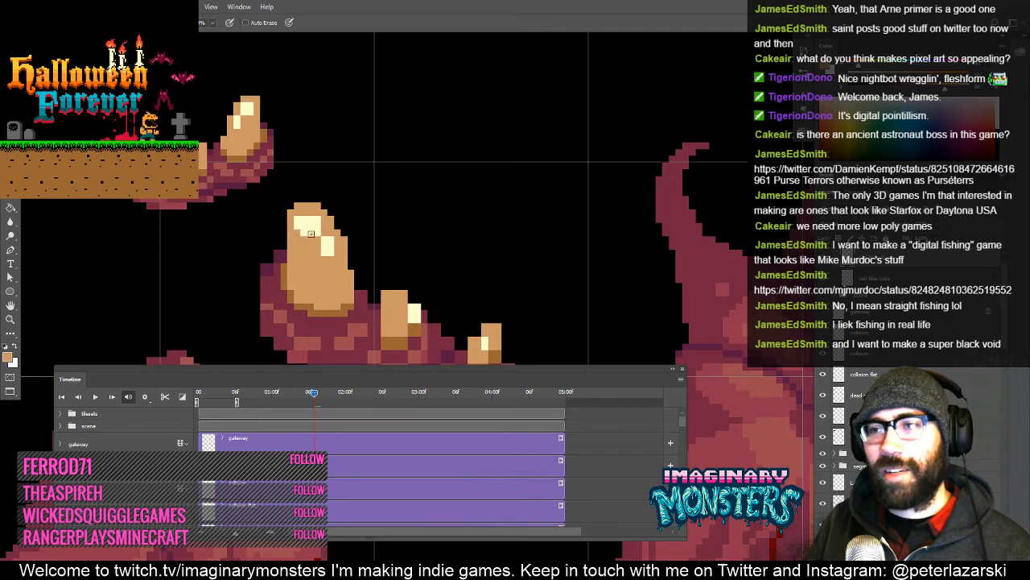
drag(320, 279, 329, 265)
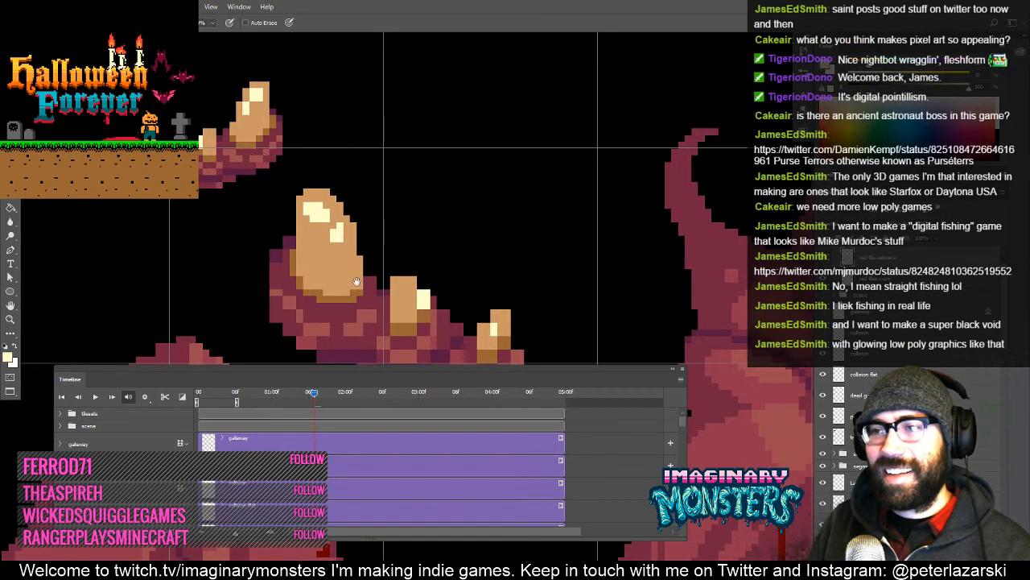
- Break up the blocky gum texture beneath the largest tooth into finer marks with sampled maroon
mouse_move(357, 285)
mouse_down()
mouse_move(315, 266)
mouse_move(312, 243)
mouse_move(373, 249)
mouse_move(384, 219)
mouse_up()
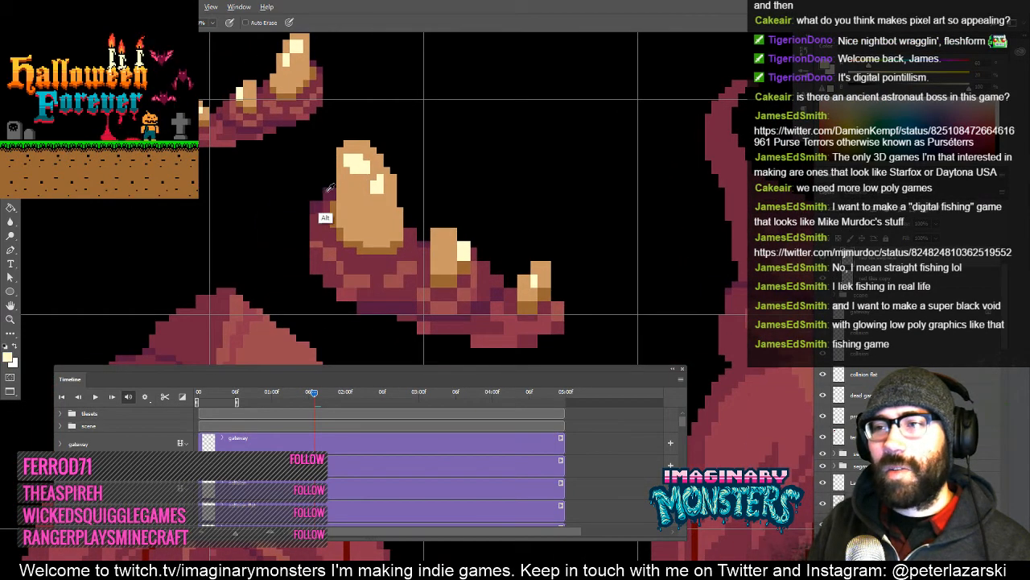
drag(376, 298, 298, 259)
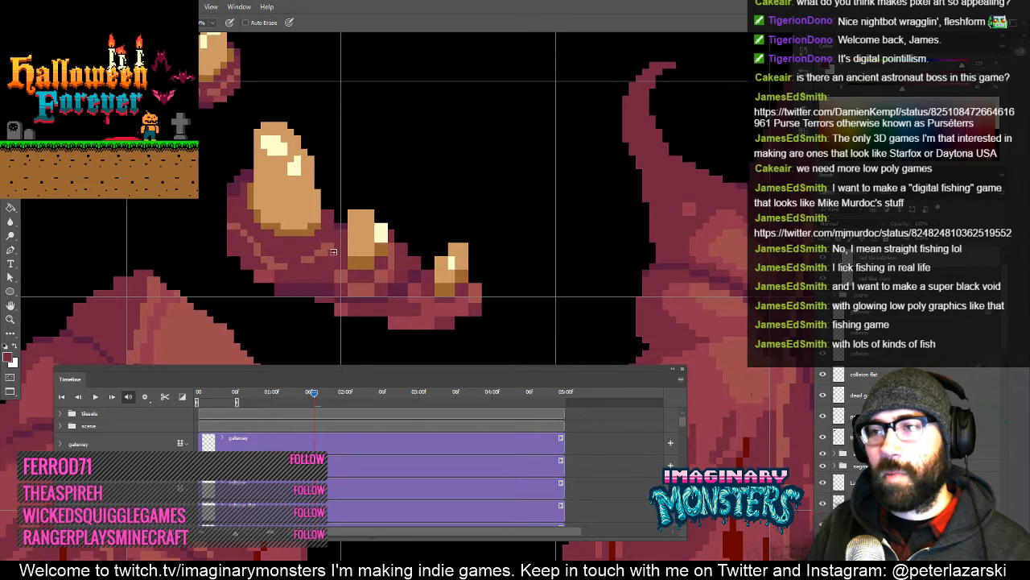
drag(341, 241, 327, 264)
alt+click(322, 255)
- Trim the pale highlight on the middle tooth and extend its tan body using sampled cream and tan pixels
key(e)
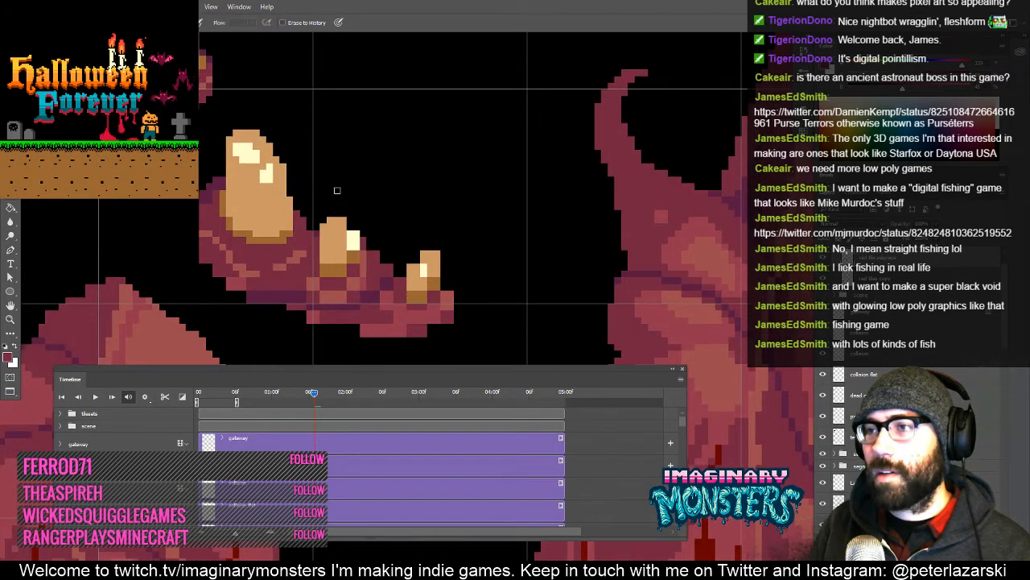
key(b)
alt+click(347, 231)
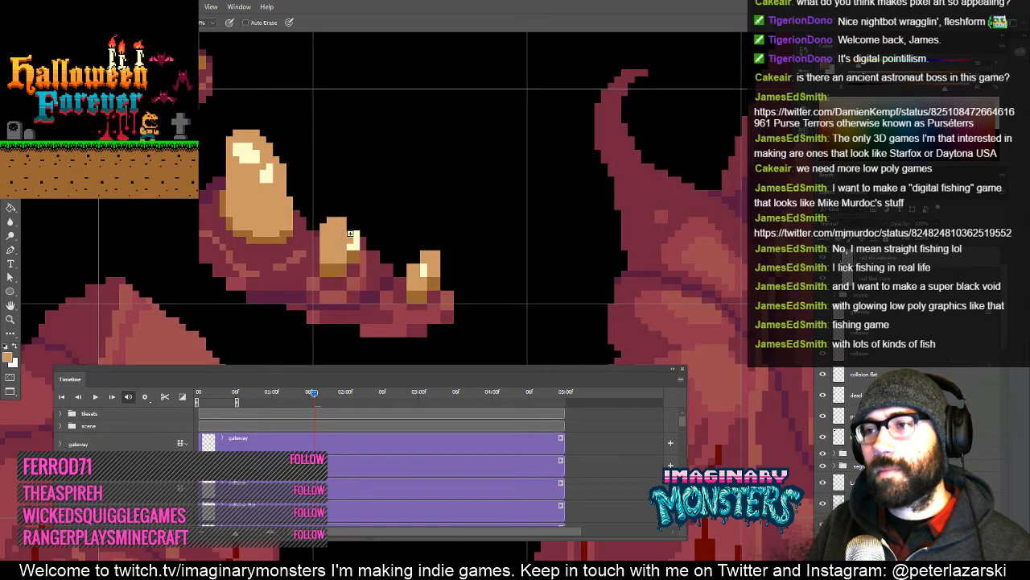
drag(348, 249, 327, 262)
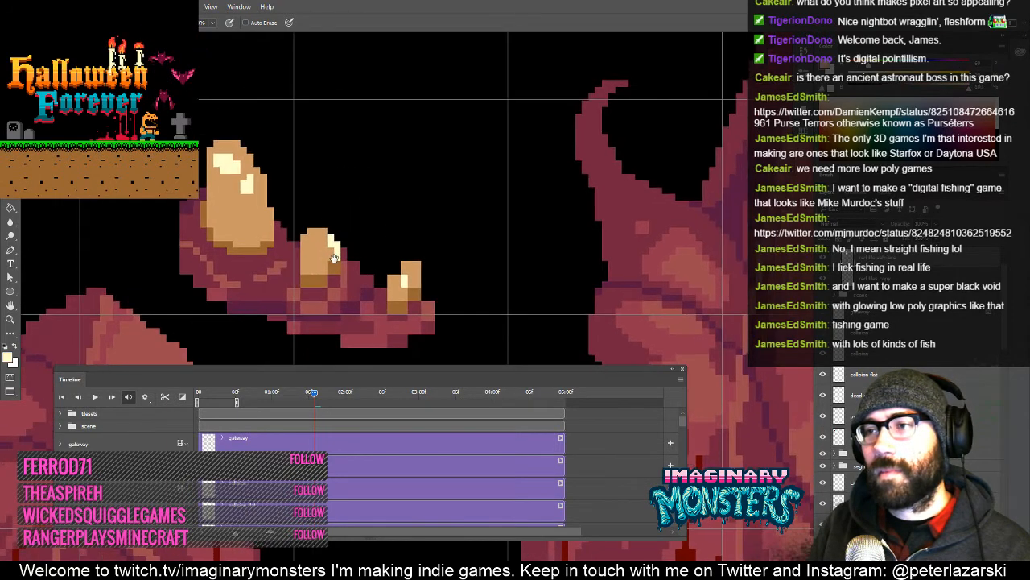
alt+click(327, 261)
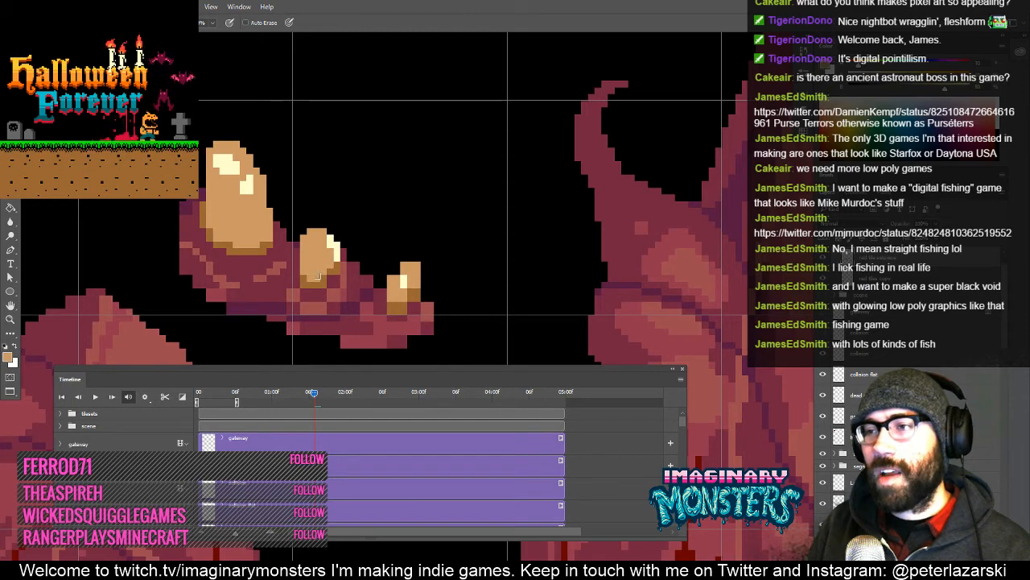
- Round off the middle tooth's base by painting sampled maroon over its lower brown corners
alt+click(308, 286)
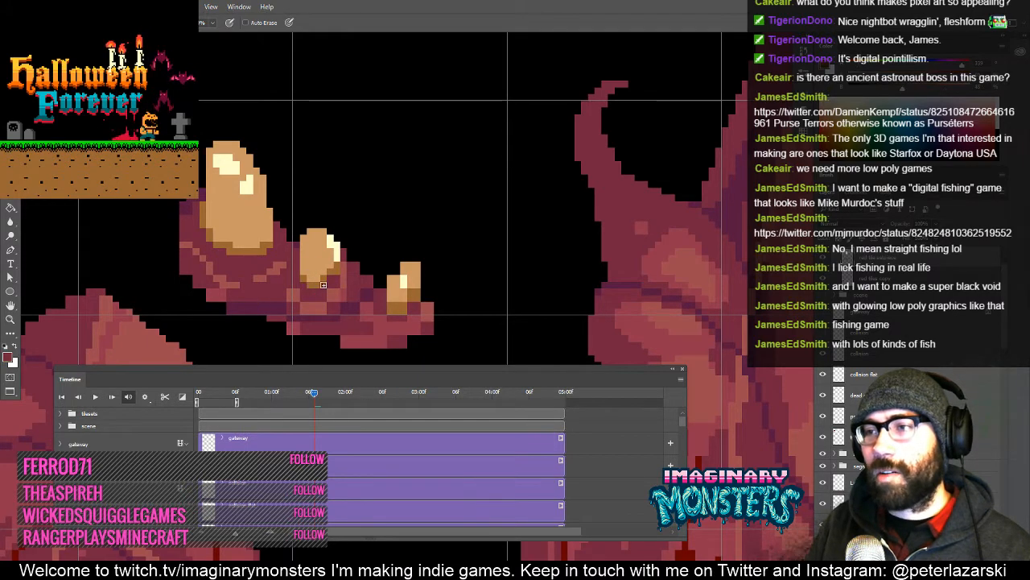
drag(342, 290, 347, 261)
alt+click(329, 291)
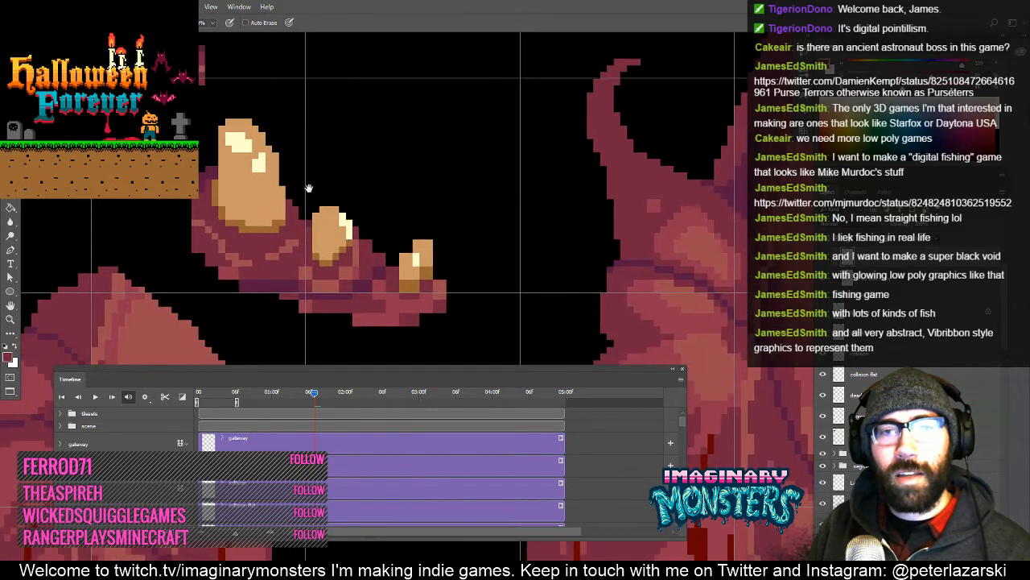
drag(330, 223, 342, 218)
alt+click(331, 265)
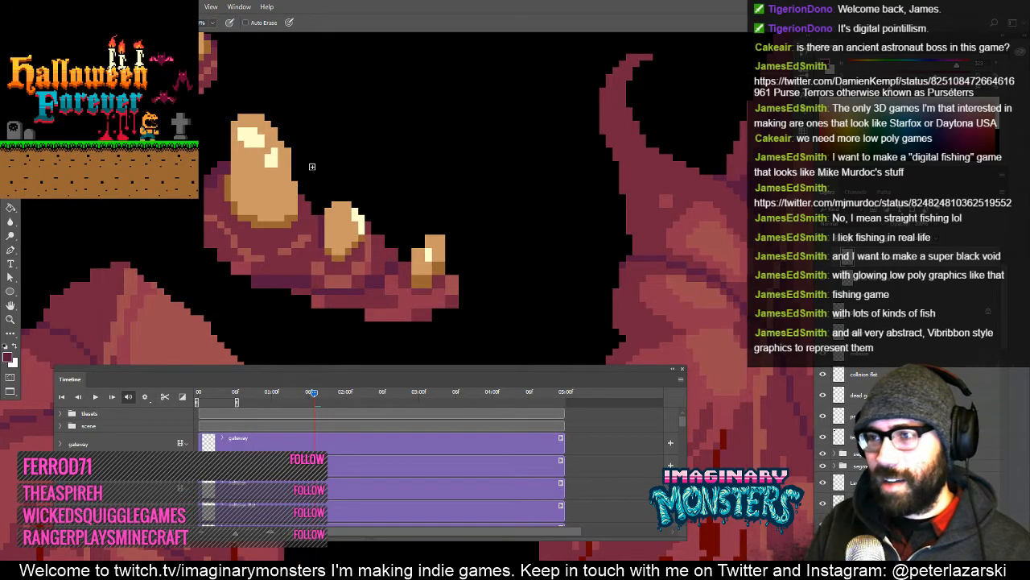
- Break up the blocky gum texture beneath the middle tooth with sampled purple and maroon pixels
drag(327, 258, 339, 277)
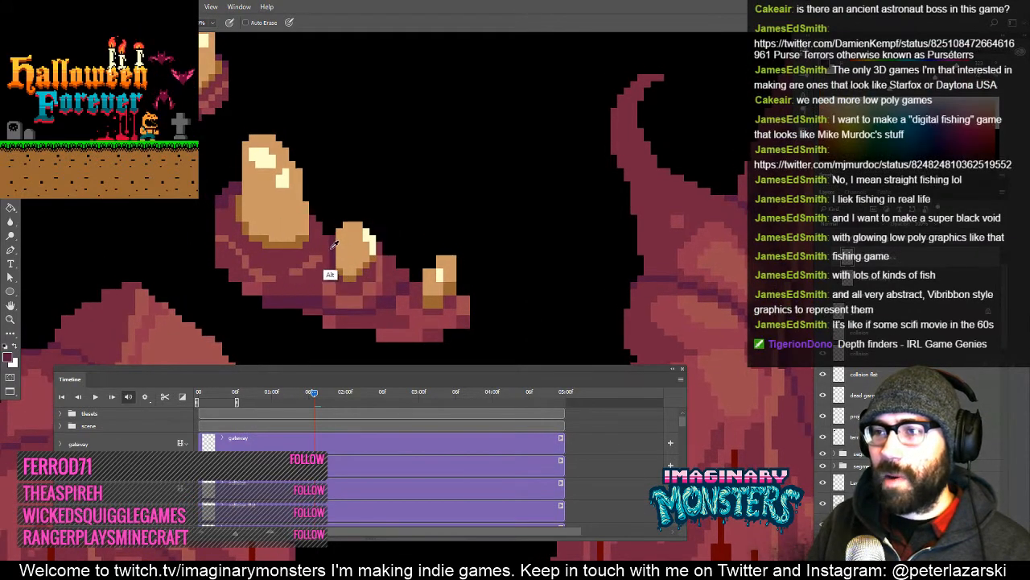
drag(360, 317, 331, 301)
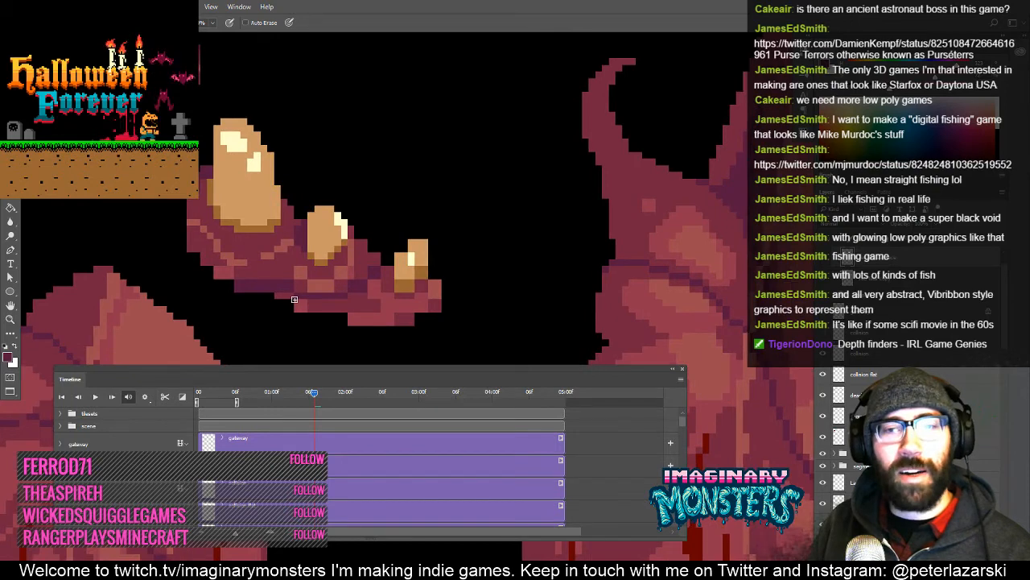
drag(310, 280, 331, 278)
alt+click(316, 257)
click(325, 271)
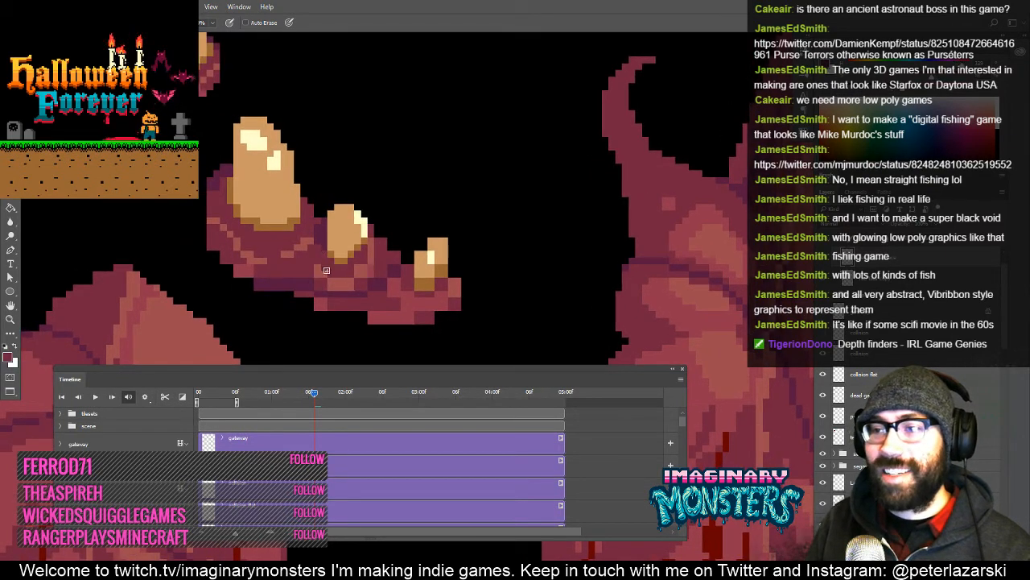
alt+click(320, 284)
drag(303, 290, 326, 293)
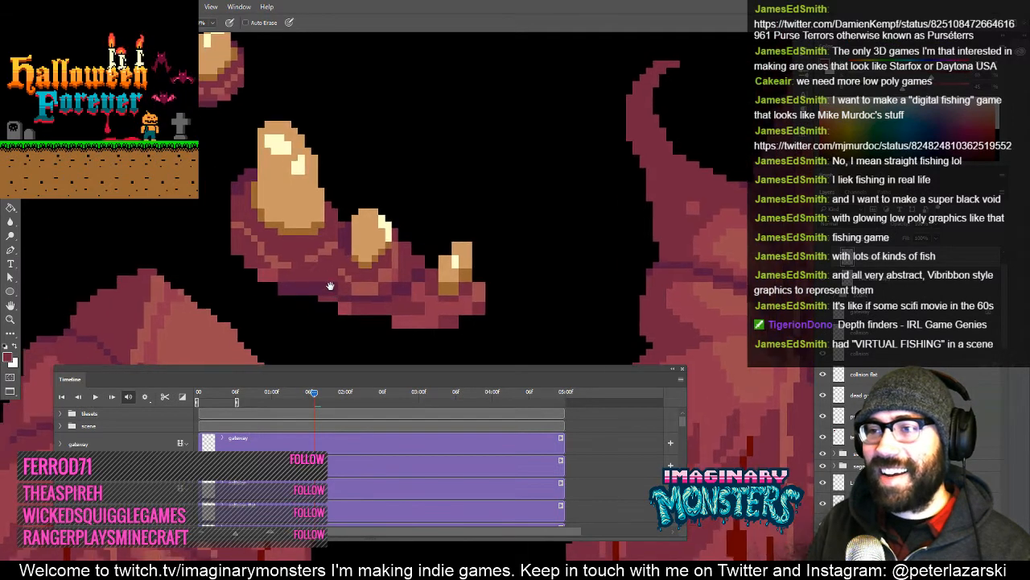
- Refine the purple shadow line along the gum's lower edge beneath the middle tooth with sampled reds
alt+click(280, 300)
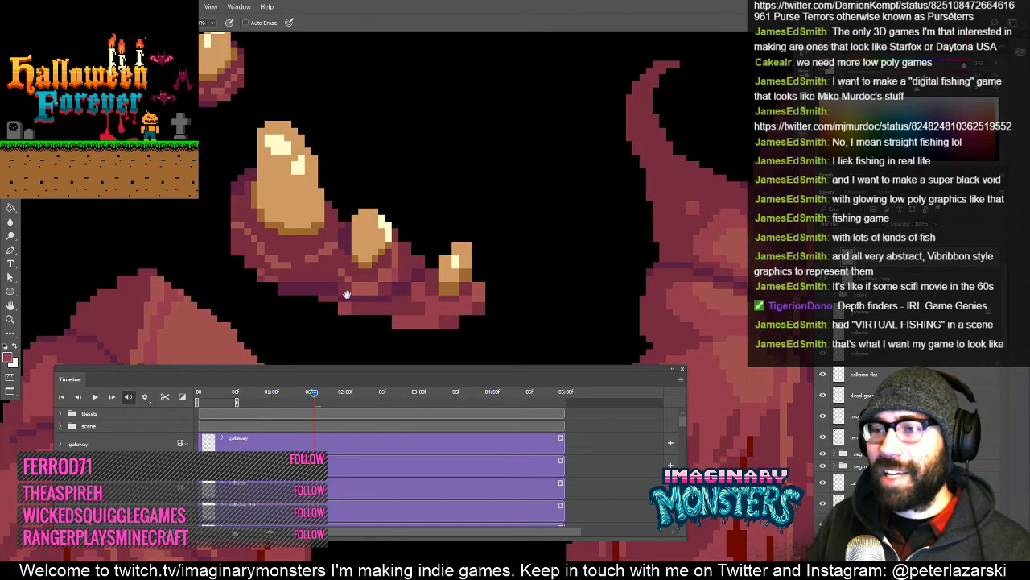
drag(346, 295, 314, 294)
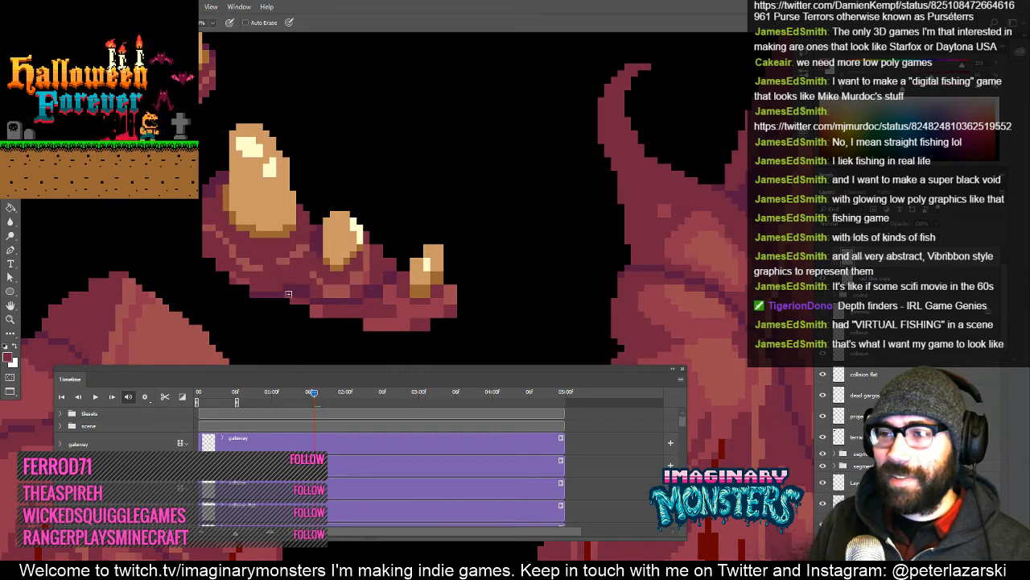
drag(351, 306, 321, 305)
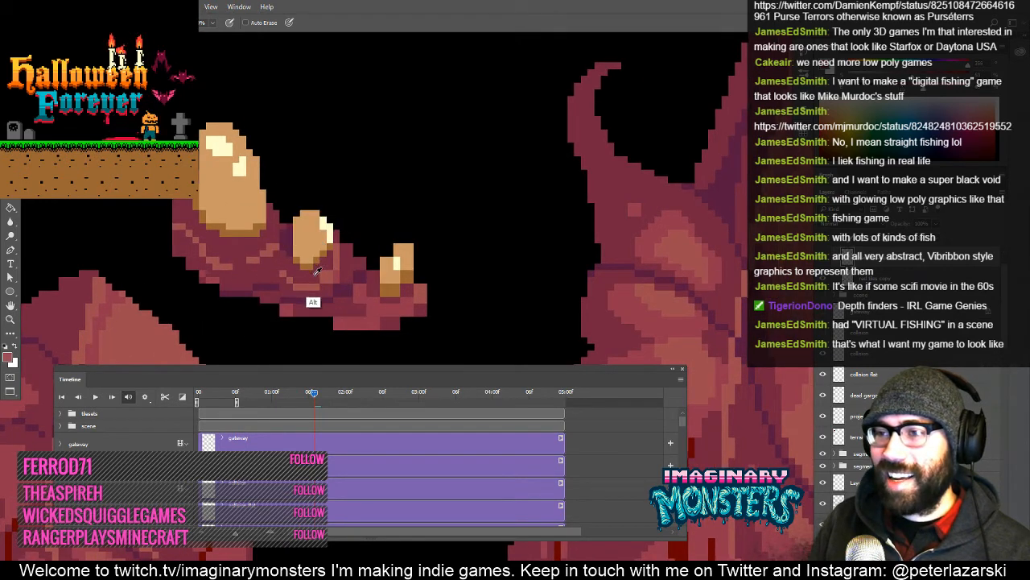
drag(362, 291, 363, 292)
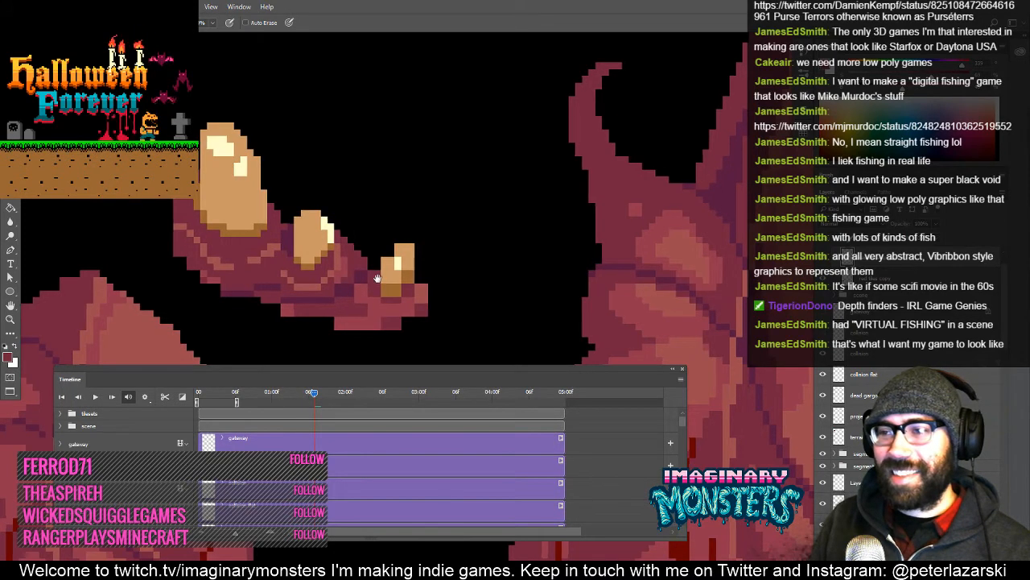
- Shape the gum bump between the middle and smallest teeth with sampled dark purple and maroon shading
drag(377, 268, 360, 262)
alt+click(348, 262)
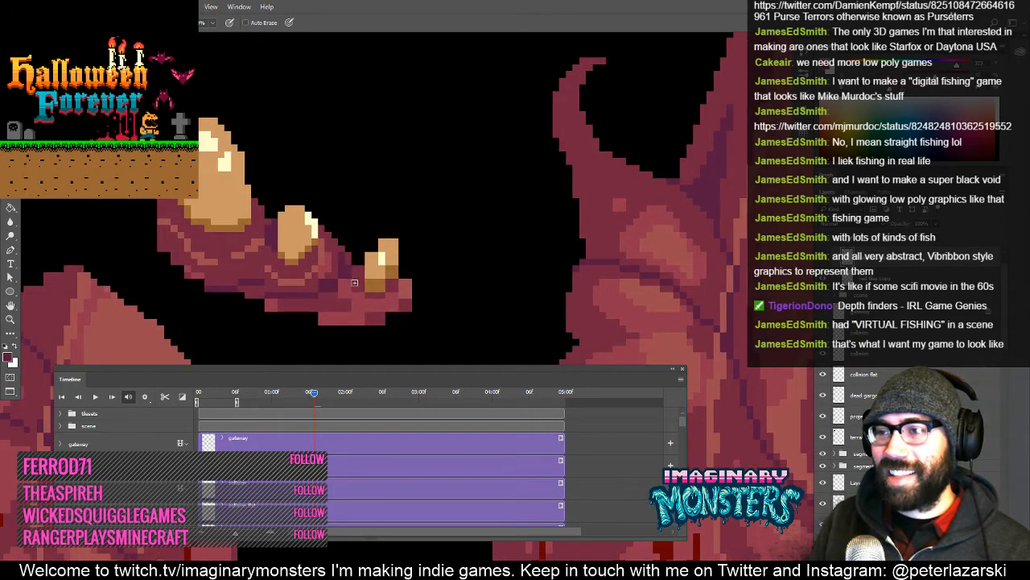
alt+click(347, 274)
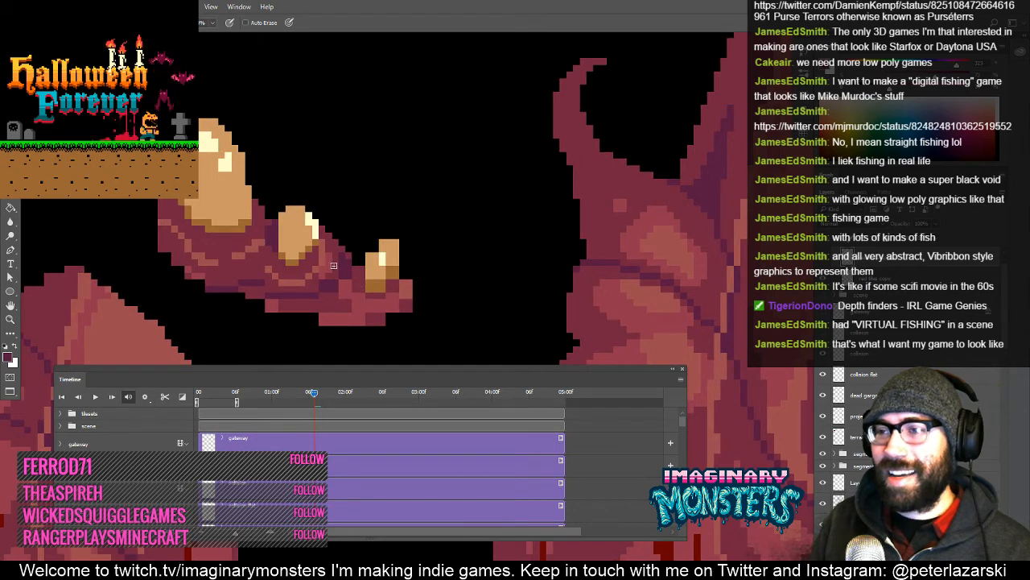
drag(344, 292, 362, 269)
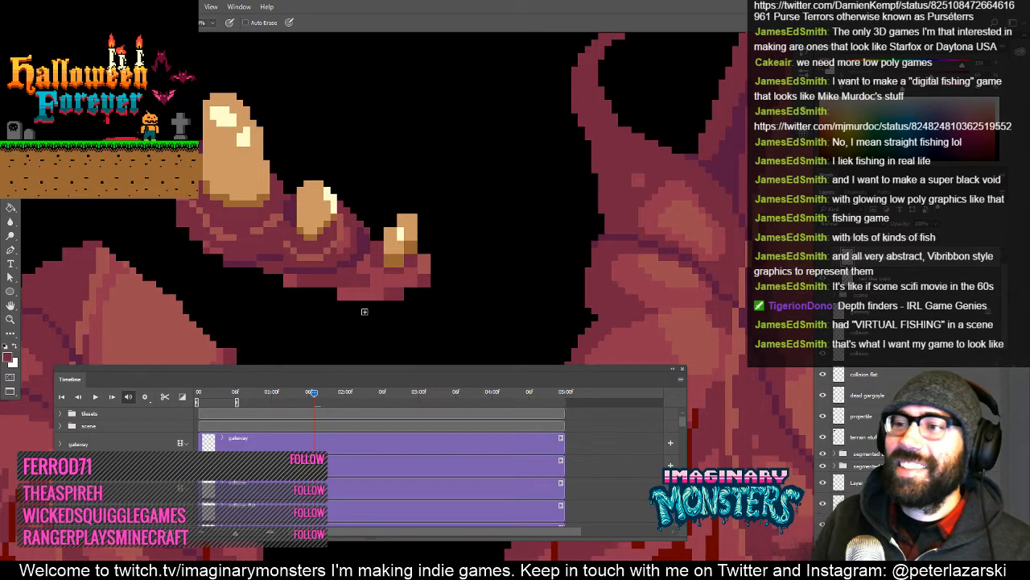
- Reshape the smallest tooth into a rounded form by repainting its tan body, pale highlight and brown base with sampled colors
drag(389, 269, 376, 283)
drag(380, 226, 354, 251)
alt+click(351, 275)
drag(381, 282, 385, 257)
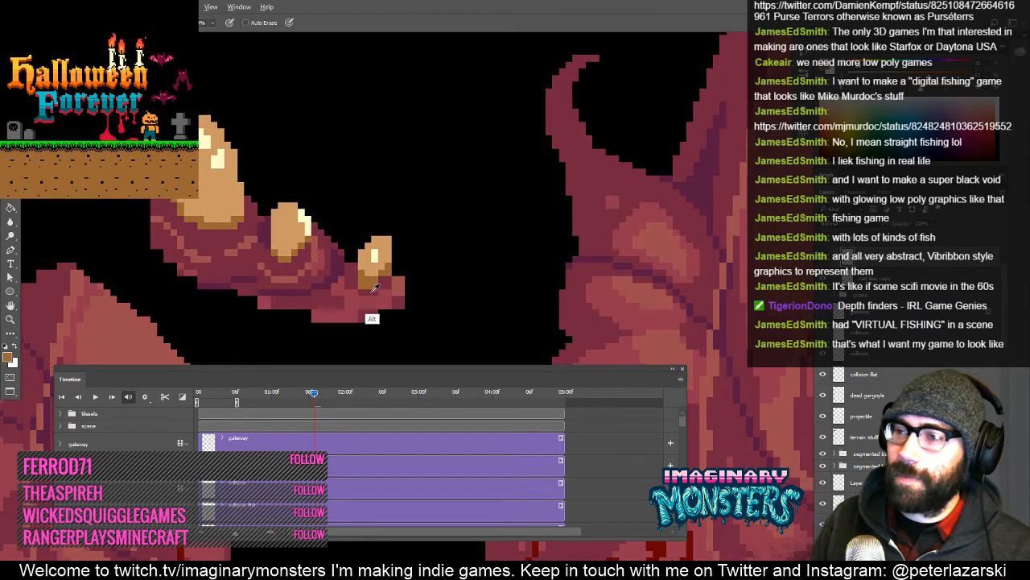
mouse_move(369, 241)
mouse_down()
mouse_move(368, 257)
mouse_move(352, 253)
mouse_move(359, 276)
mouse_move(359, 259)
mouse_up()
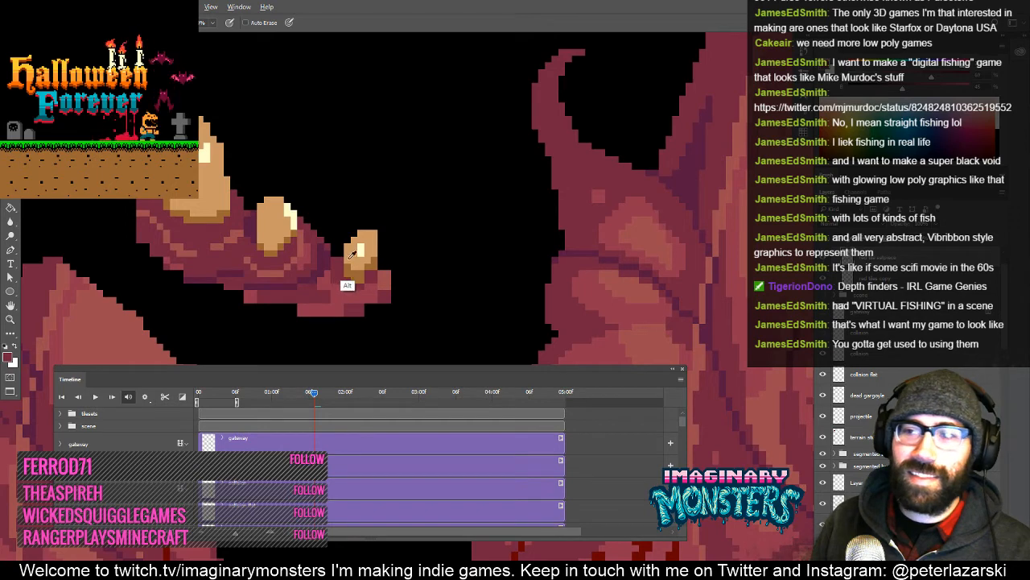
alt+click(360, 277)
drag(392, 258, 402, 281)
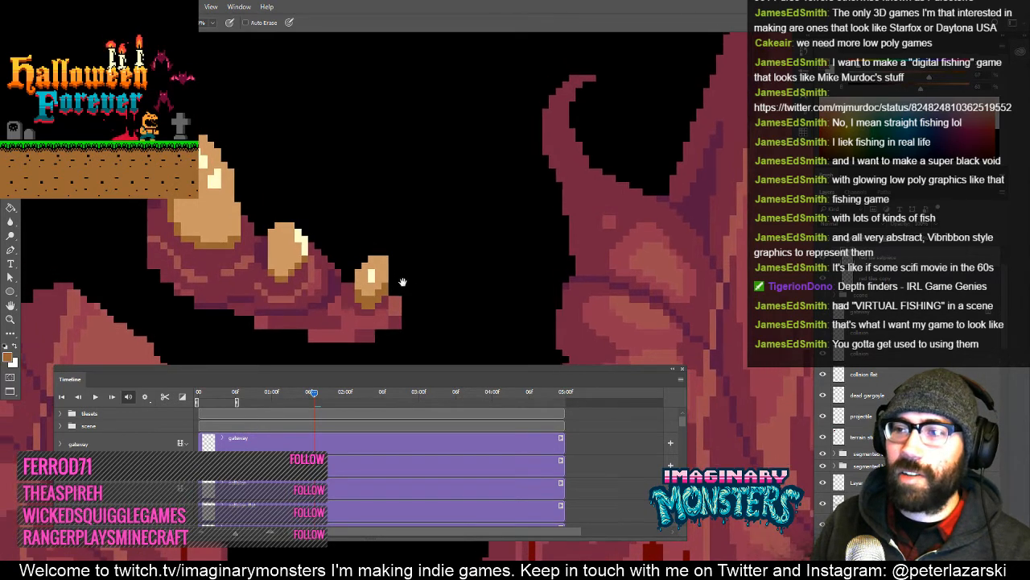
- Zoom out to show the teeth beside the spires and close the timeline to free canvas space
key(z)
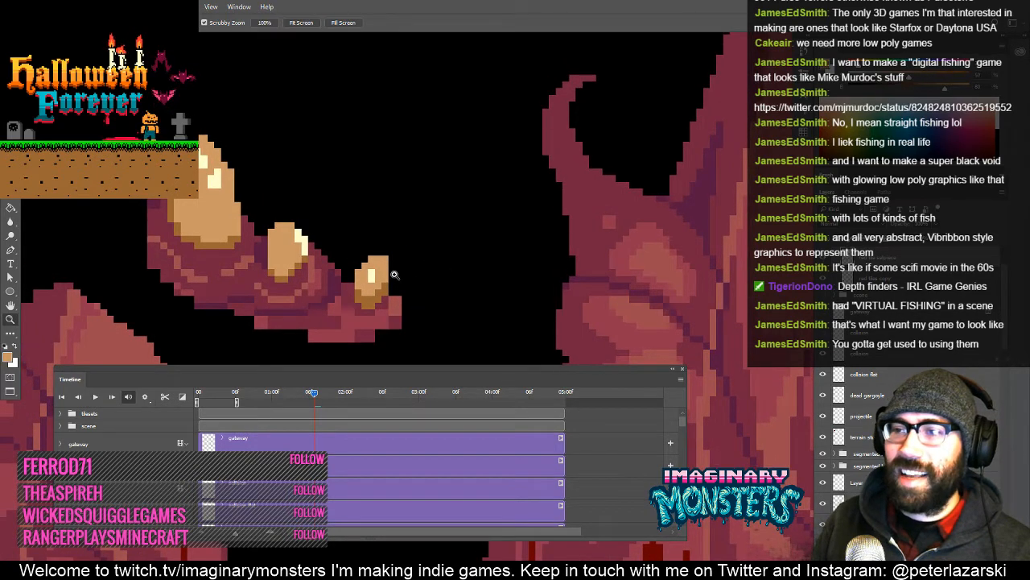
alt+click(398, 274)
alt+click(399, 279)
alt+click(399, 280)
alt+click(400, 280)
drag(344, 254, 553, 143)
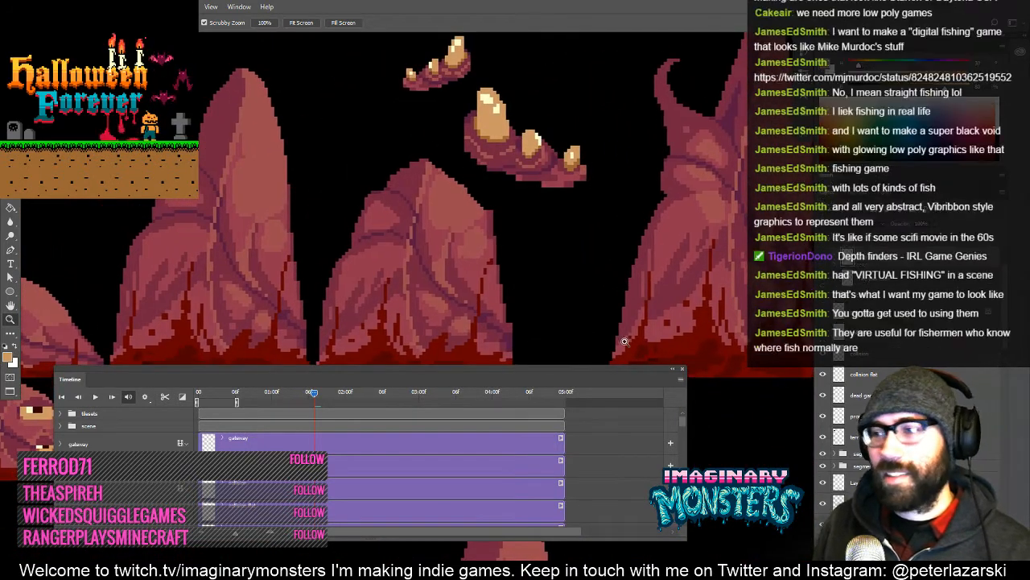
click(683, 372)
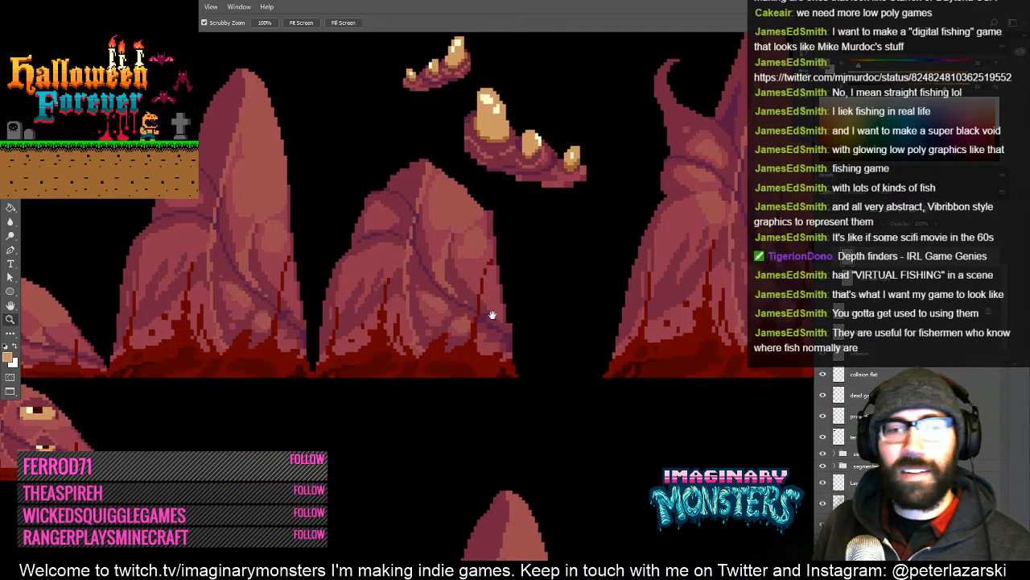
drag(492, 314, 501, 362)
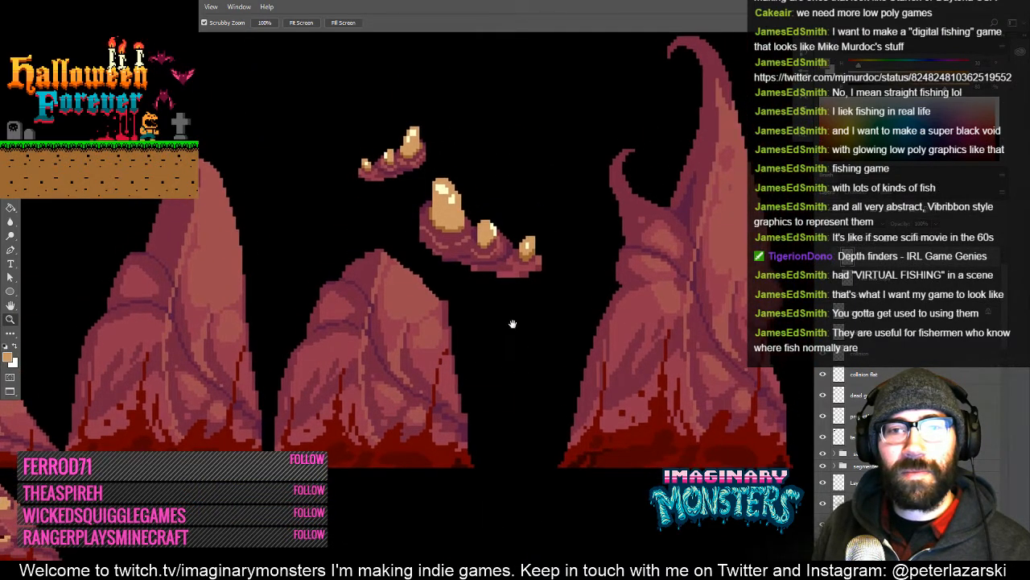
drag(513, 324, 477, 356)
- Cut the largest tooth and its gum away from the enlarged row and move it to empty space
key(l)
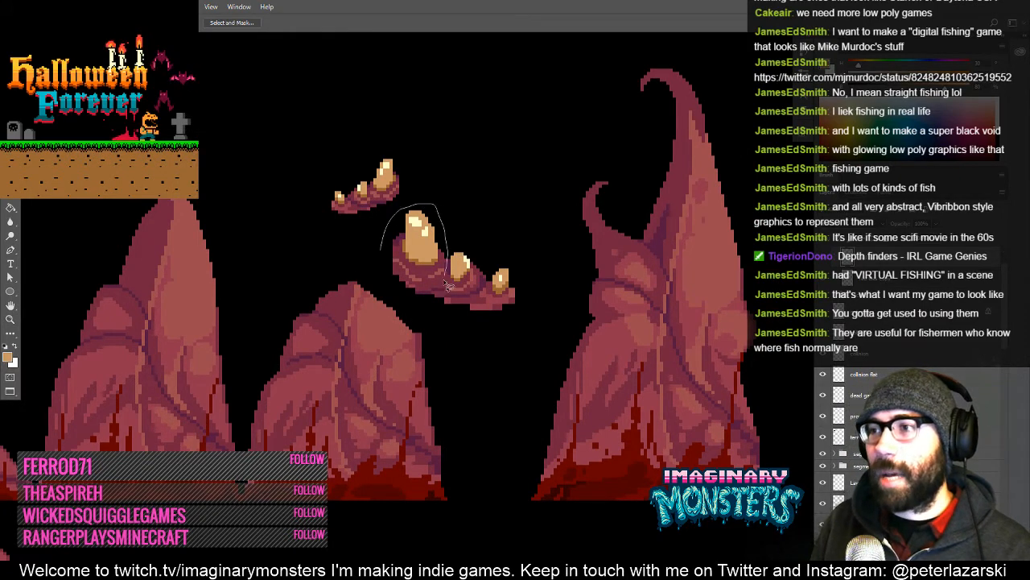
mouse_move(400, 305)
mouse_down()
mouse_move(381, 251)
mouse_move(387, 290)
mouse_move(376, 292)
mouse_up()
key(v)
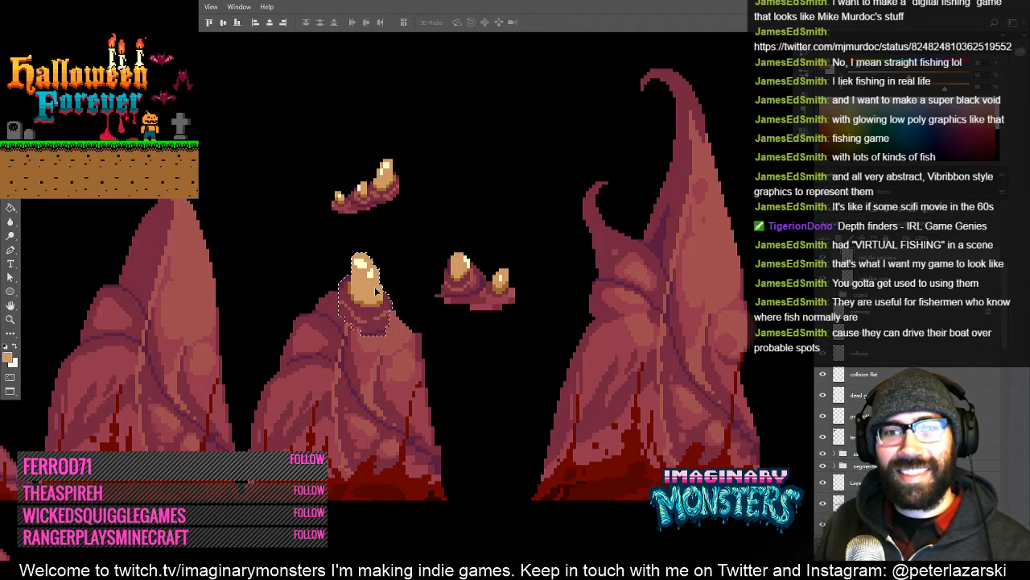
mouse_move(366, 292)
mouse_down()
mouse_move(372, 304)
mouse_move(321, 231)
mouse_move(308, 232)
mouse_up()
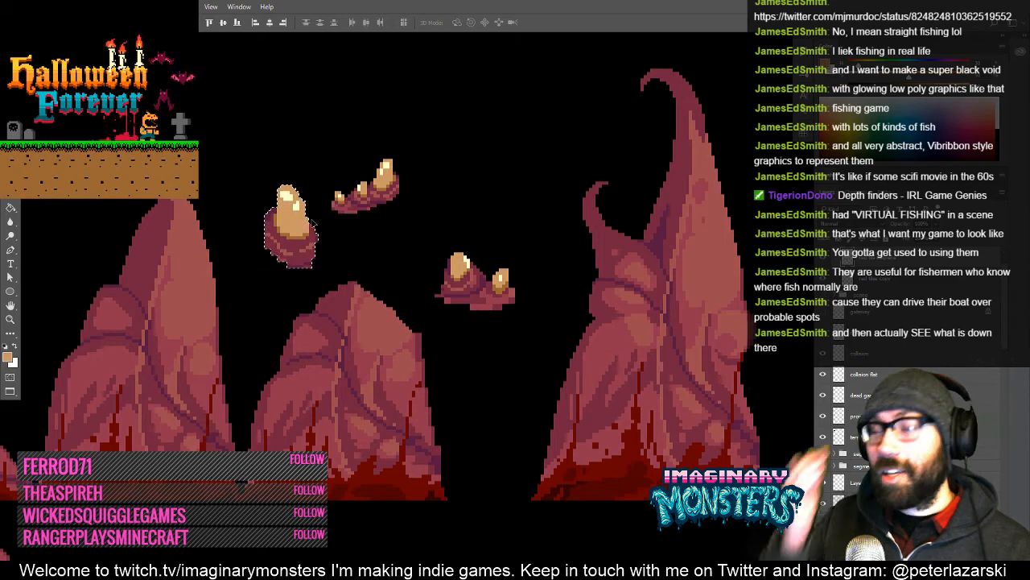
- Erase the detached tooth's lower gum corners to a point, then place it back beside the two smaller teeth and deselect
key(e)
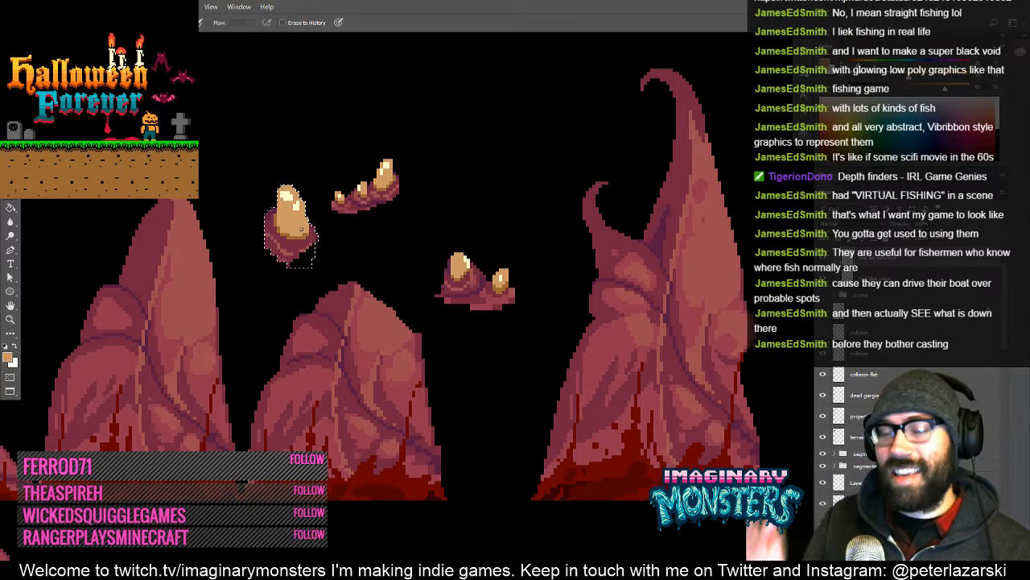
key(v)
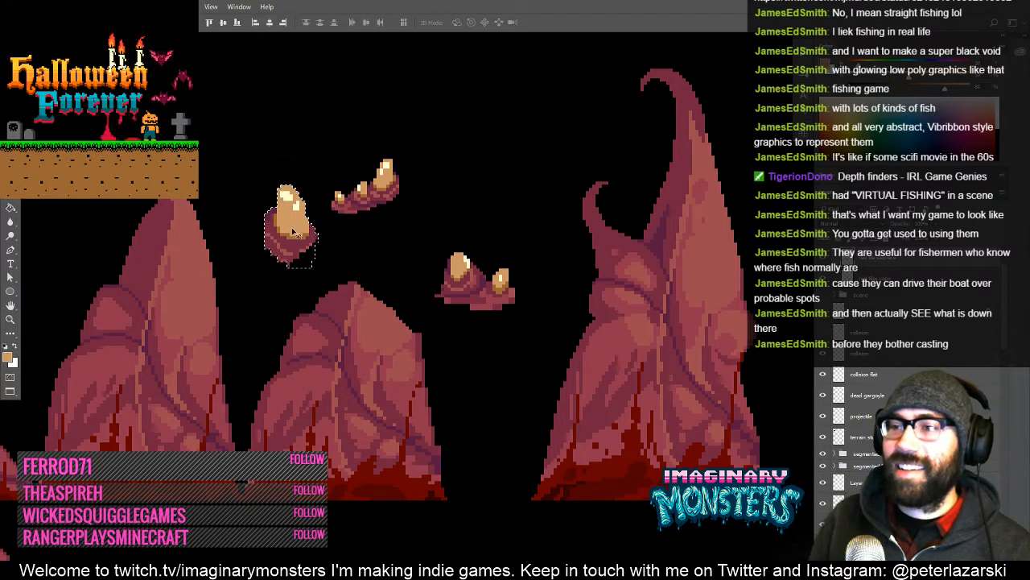
mouse_move(292, 230)
mouse_down()
mouse_move(370, 293)
mouse_move(314, 290)
mouse_move(380, 261)
mouse_move(423, 266)
mouse_move(314, 243)
mouse_move(435, 260)
mouse_up()
key(ctrl+d)
- Select the small row of three teeth and move it onto the peak of the middle spire
key(z)
click(381, 203)
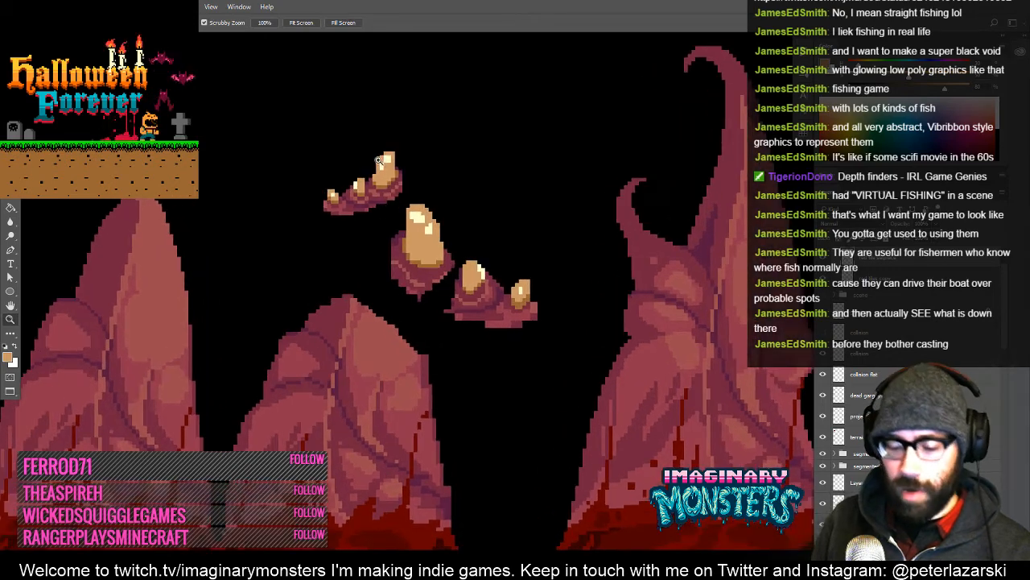
key(l)
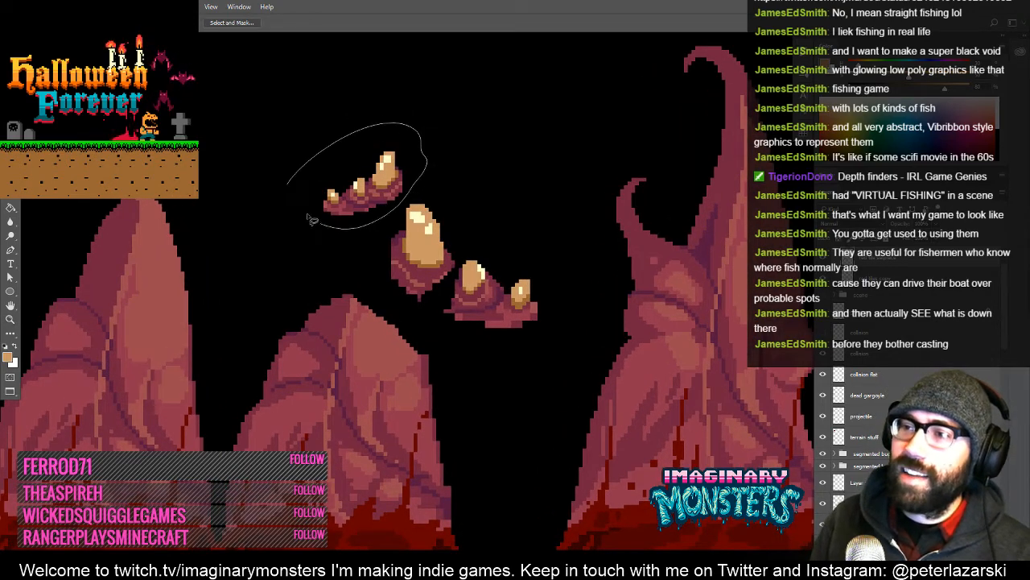
drag(309, 219, 309, 217)
key(c)
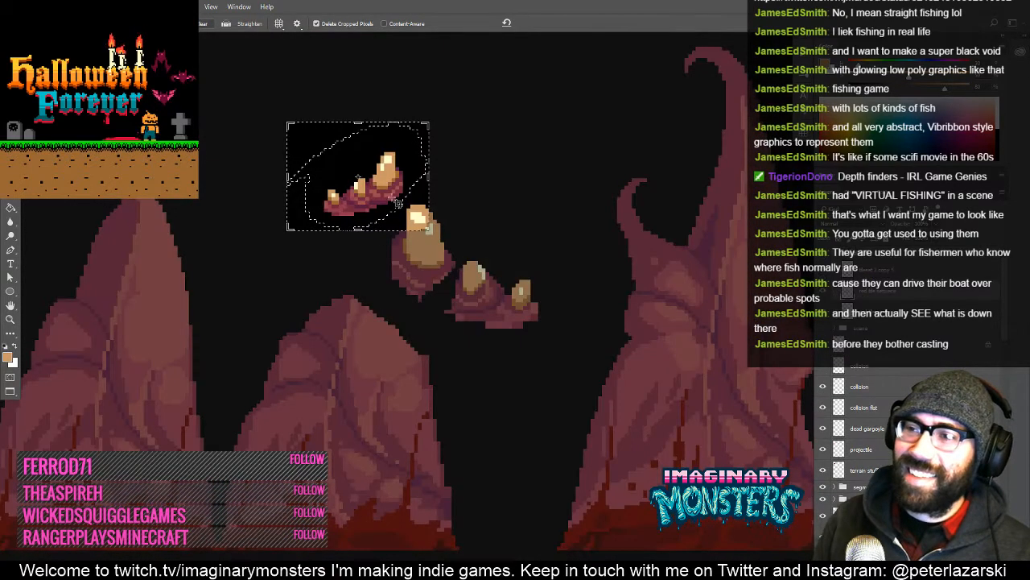
key(v)
drag(400, 190, 347, 286)
- Select the two smaller teeth of the row on the middle spire and shift them down along its sloping edge
key(z)
click(343, 303)
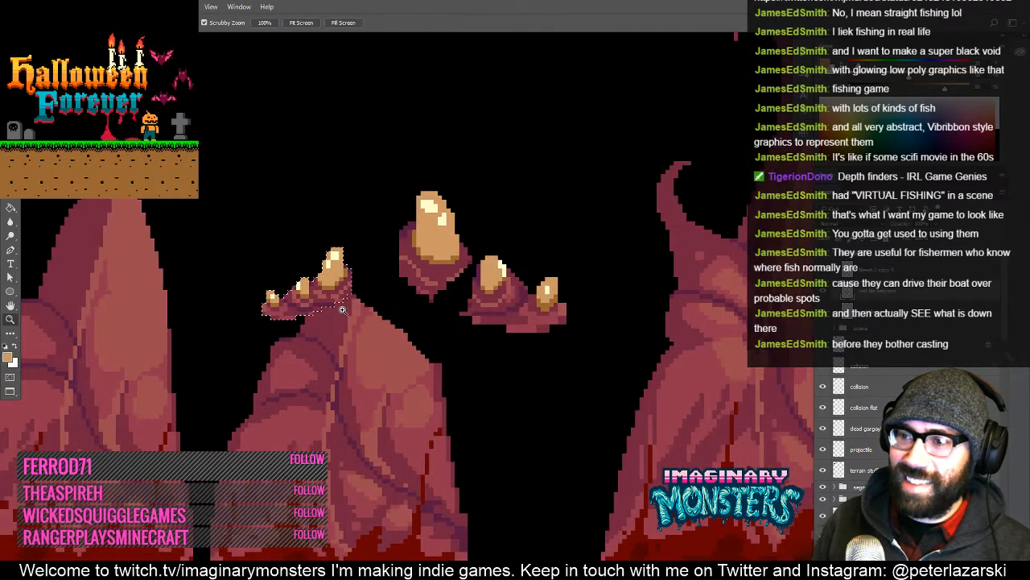
click(343, 309)
key(l)
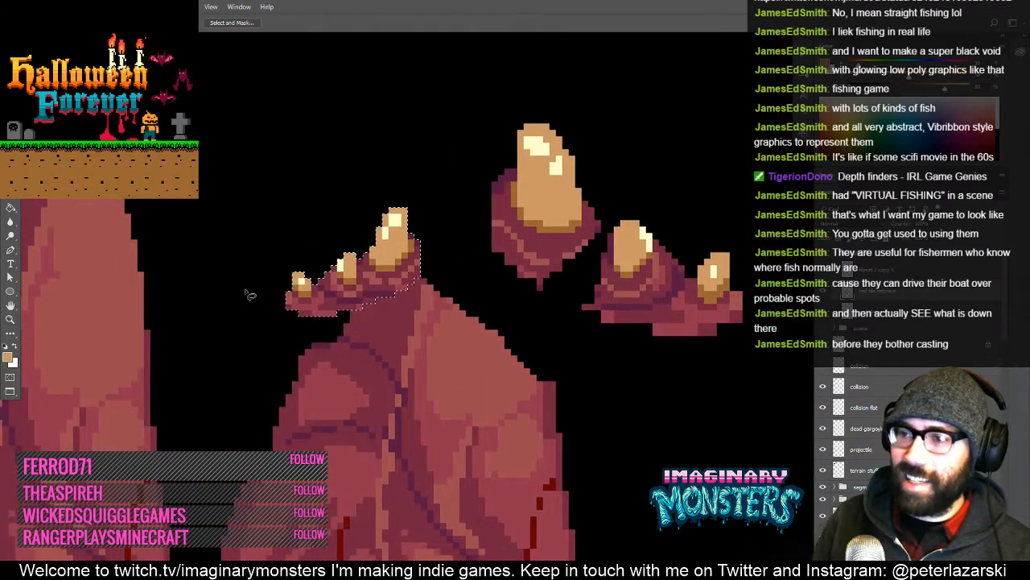
mouse_move(241, 286)
mouse_down()
mouse_move(316, 218)
mouse_move(354, 252)
mouse_up()
drag(255, 284, 256, 285)
key(v)
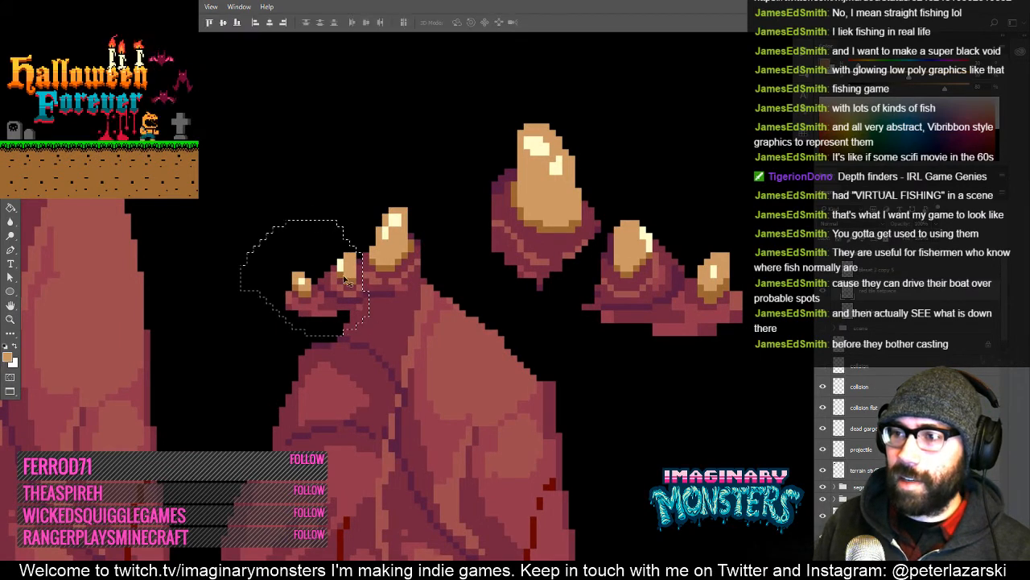
mouse_move(355, 284)
mouse_down()
mouse_move(368, 322)
mouse_move(280, 255)
mouse_up()
key(ctrl+d)
- Lasso the smallest tooth and set it lower on the middle spire's outer edge, then deselect
key(l)
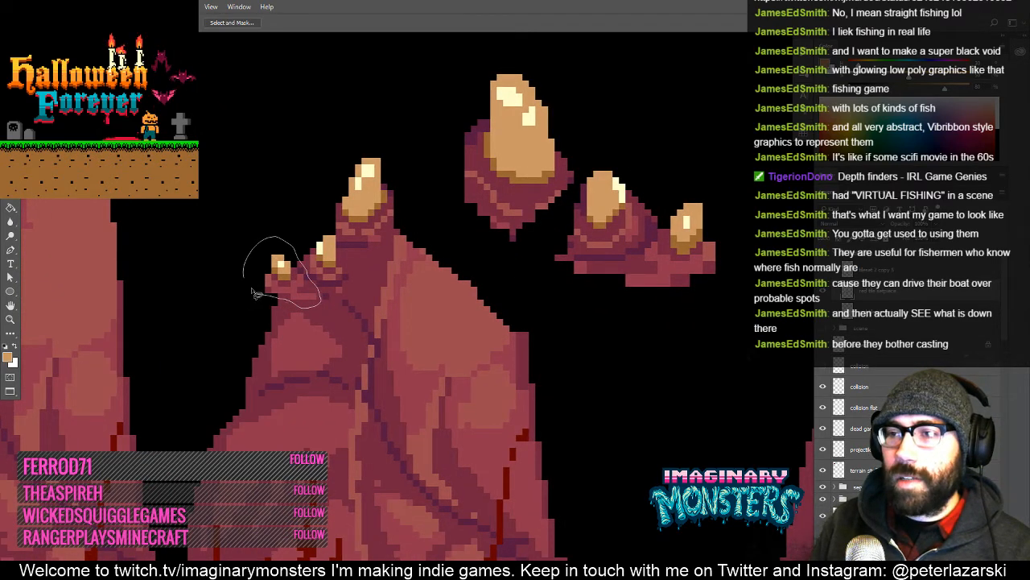
key(v)
mouse_move(256, 294)
mouse_down()
mouse_move(246, 280)
mouse_move(297, 302)
mouse_up()
key(ctrl+d)
- Fill the gap beneath the two smaller teeth with sampled gum colours to blend them into the spire
drag(304, 216, 268, 266)
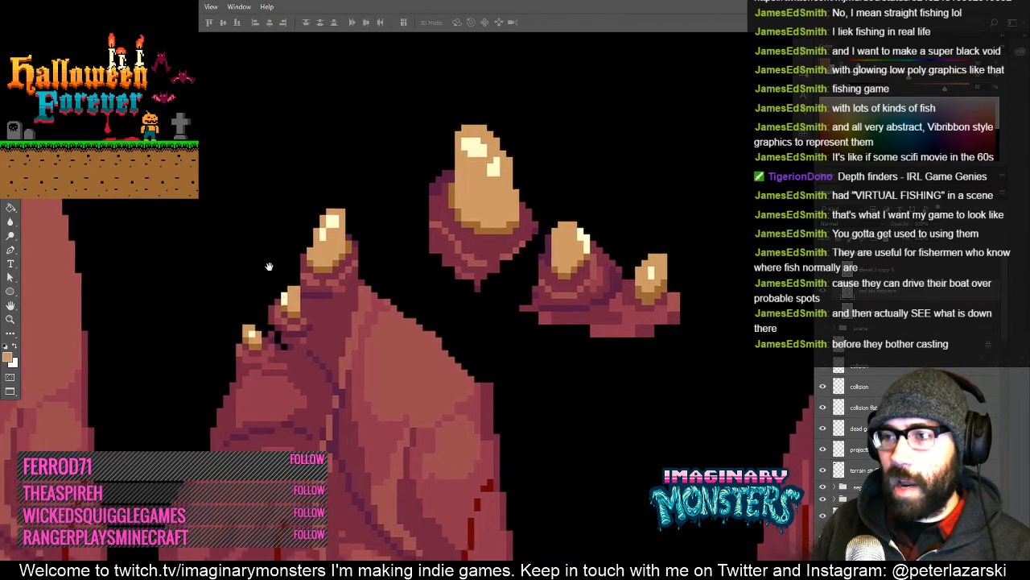
key(b)
alt+click(289, 344)
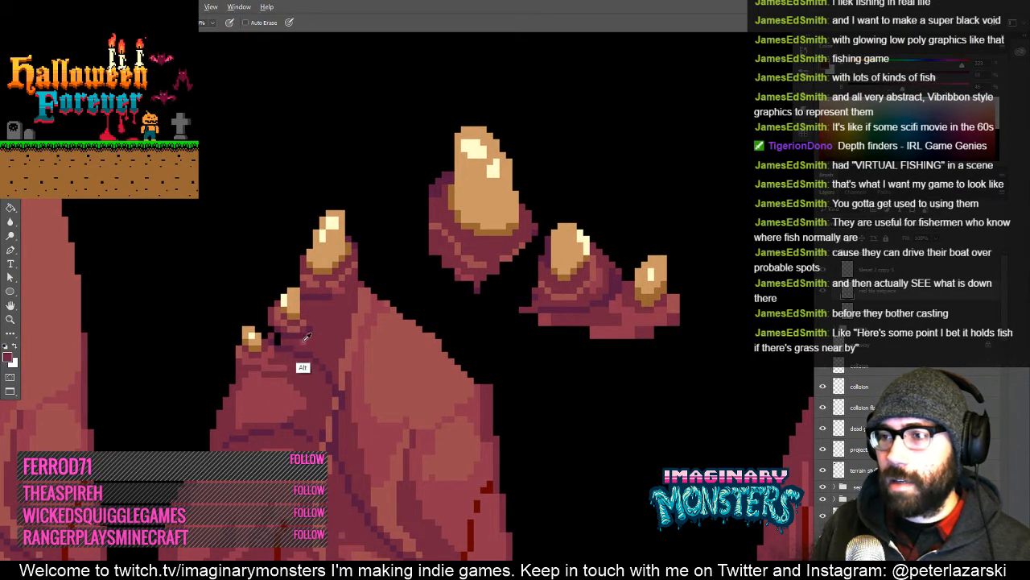
alt+click(305, 338)
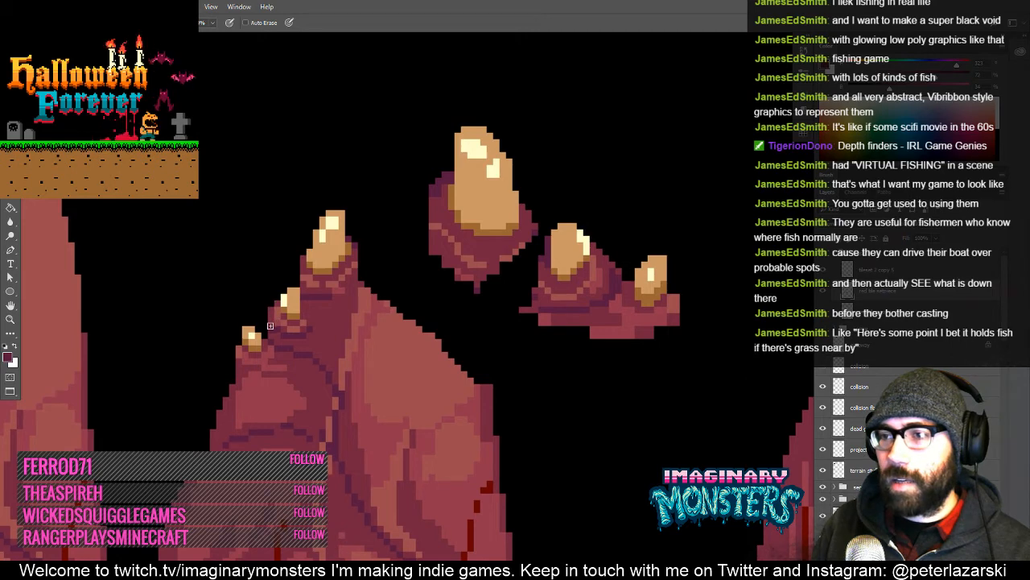
drag(302, 310, 302, 340)
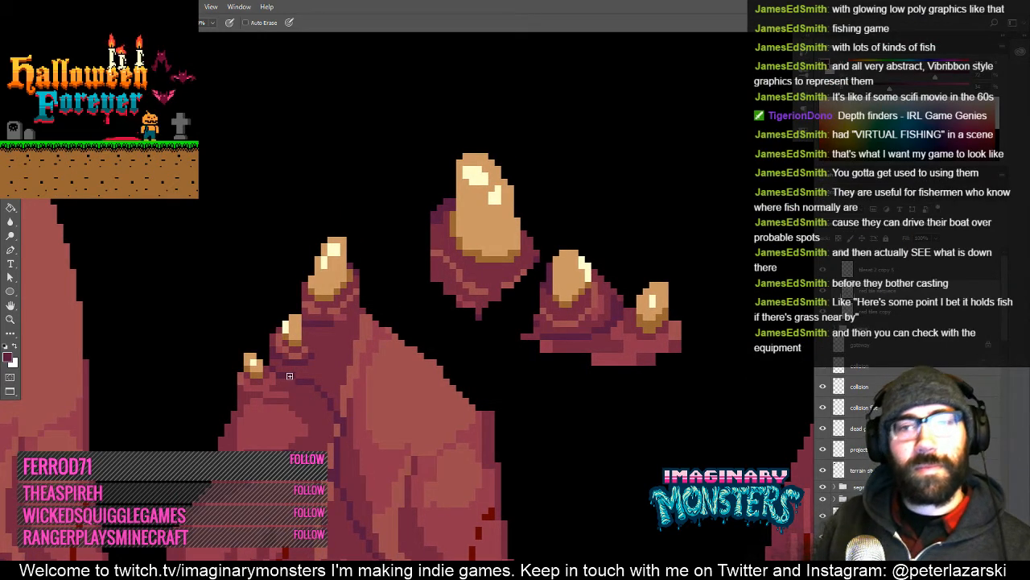
mouse_move(283, 312)
mouse_down()
mouse_move(284, 277)
mouse_move(284, 289)
mouse_up()
- Select the uppermost tooth of the small row with its gum and nudge it down onto the spire's peak
key(m)
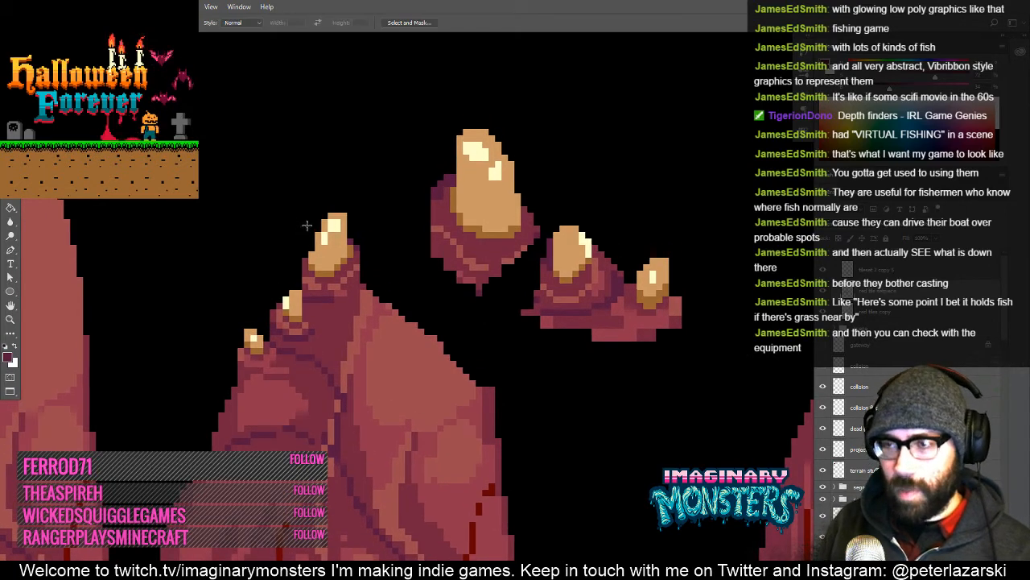
drag(302, 200, 359, 302)
key(v)
key(Down)
key(Down)
key(Down)
key(Down)
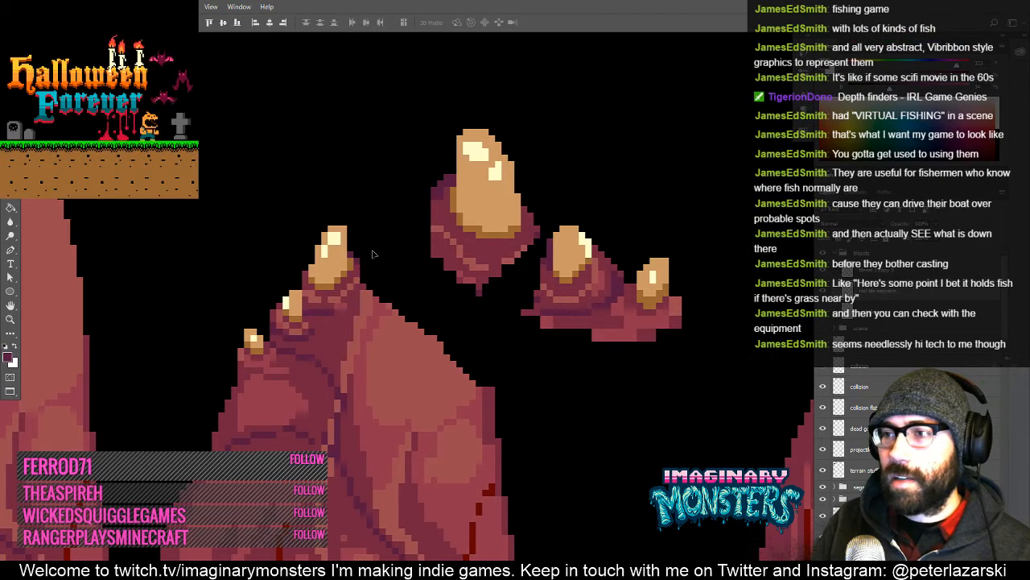
mouse_move(276, 305)
mouse_down()
mouse_move(268, 320)
mouse_move(306, 275)
mouse_up()
key(b)
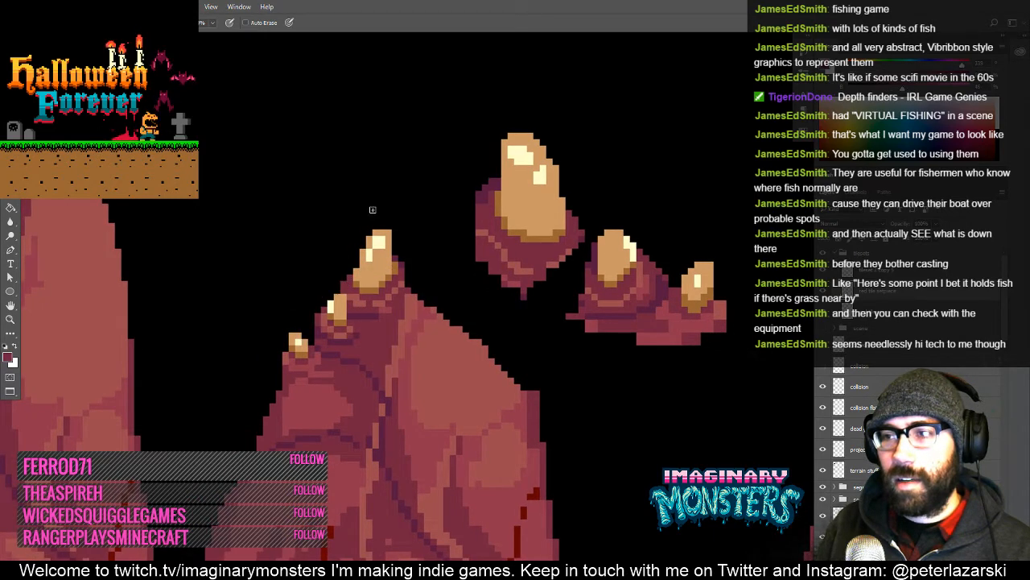
key(ctrl+space)
mouse_move(401, 264)
mouse_down()
mouse_move(405, 294)
mouse_move(411, 282)
mouse_move(360, 291)
mouse_up()
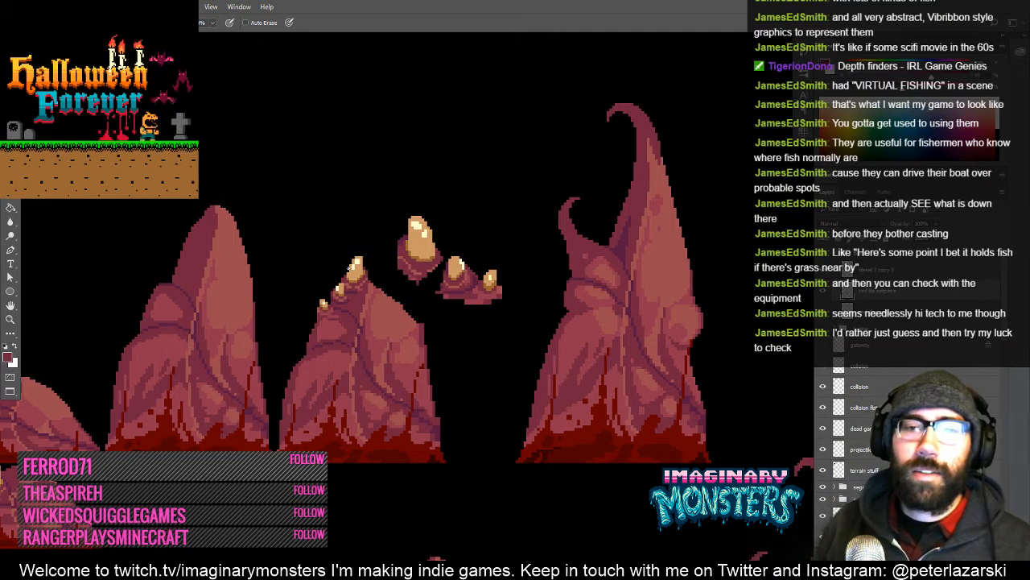
- Lasso the largest detached tooth with its gum and move it up into empty space, away from the two-tooth piece
mouse_move(398, 305)
mouse_down()
mouse_move(385, 277)
mouse_move(369, 293)
mouse_up()
key(z)
key(l)
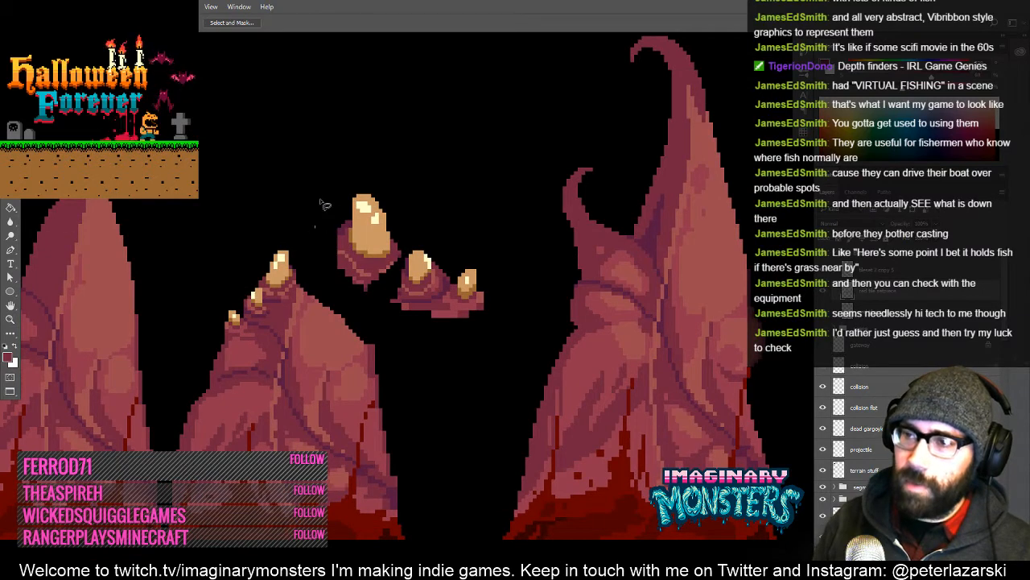
mouse_move(352, 307)
mouse_down()
mouse_move(316, 227)
mouse_move(415, 149)
mouse_move(465, 151)
mouse_up()
key(ctrl+d)
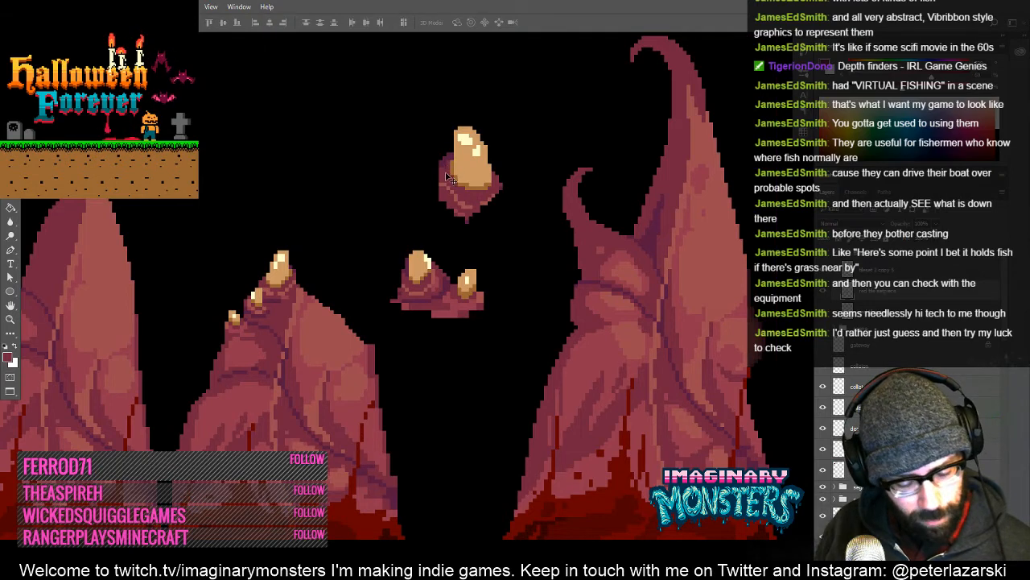
drag(453, 136, 466, 194)
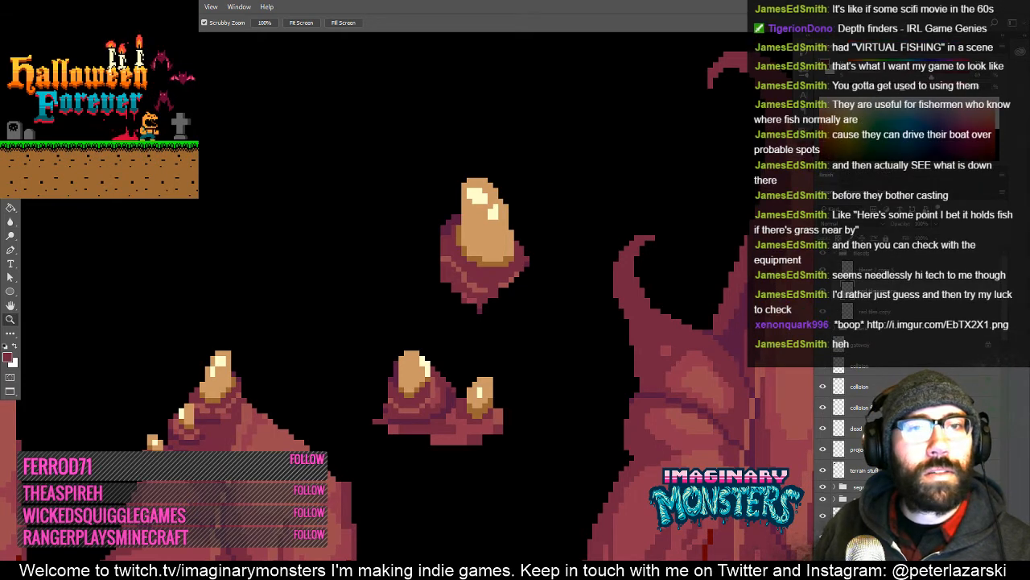
- Look at the linked imgur picture EbTX2X1.png in the browser window, then close it
drag(0, 180, 653, 125)
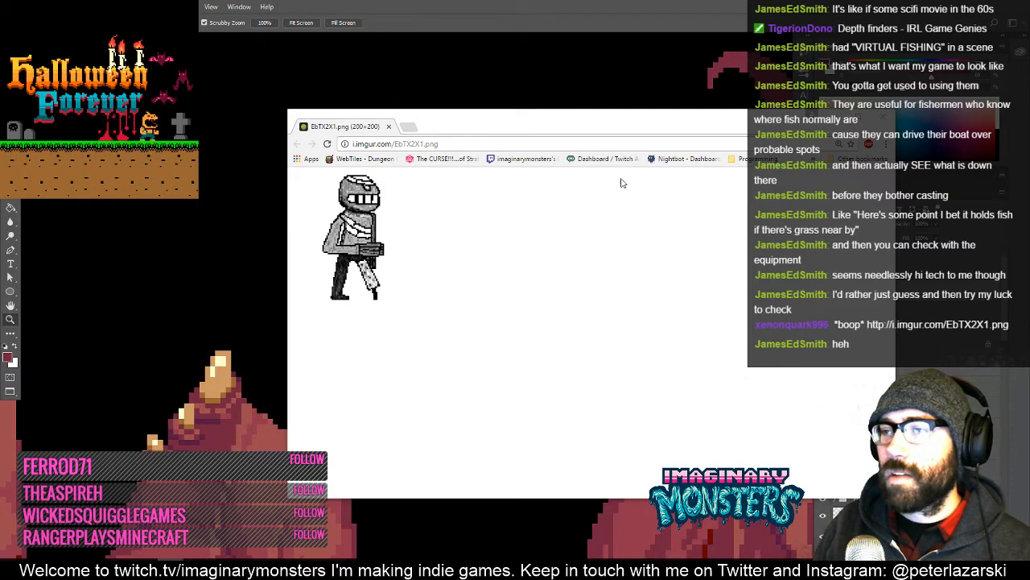
drag(698, 126, 674, 131)
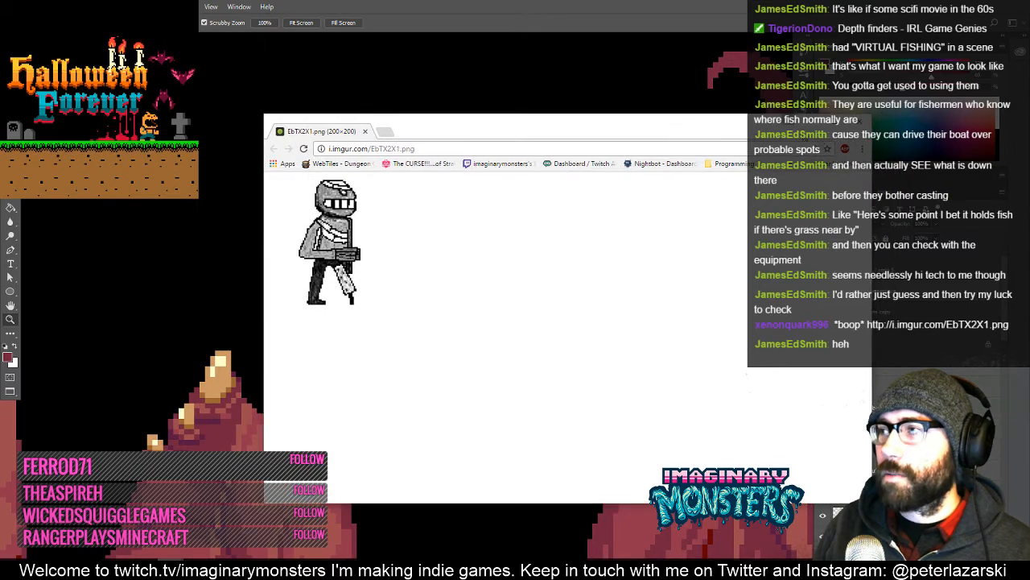
drag(819, 138, 835, 147)
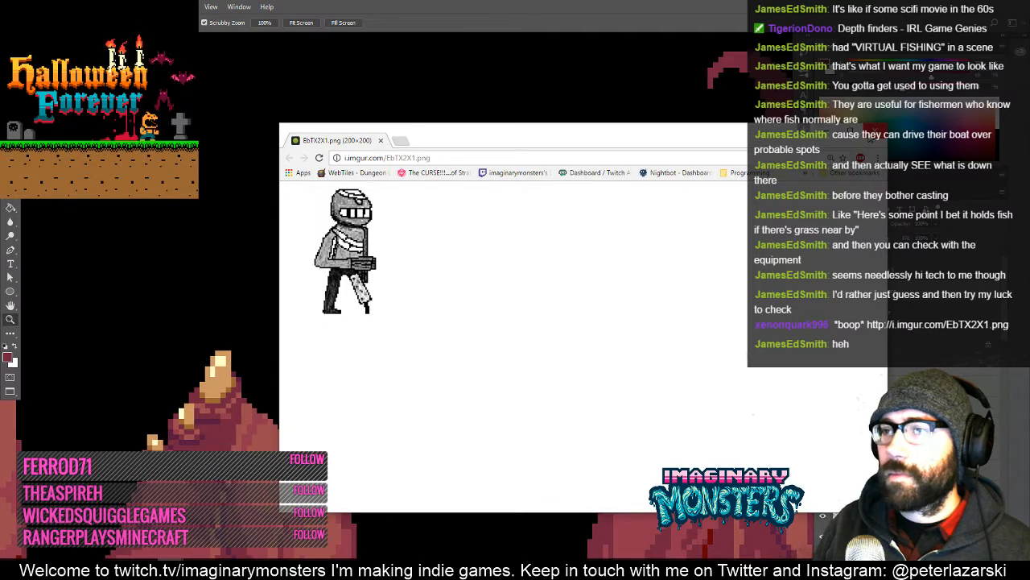
click(872, 134)
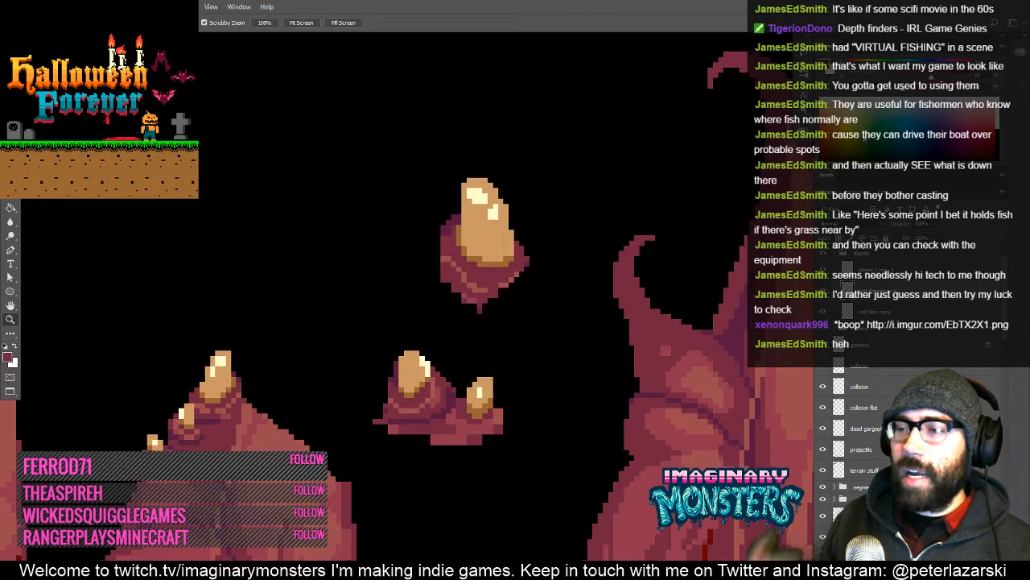
- Lasso the largest detached tooth and place it on the middle spire's shoulder beside the small teeth, then deselect
drag(398, 325, 501, 198)
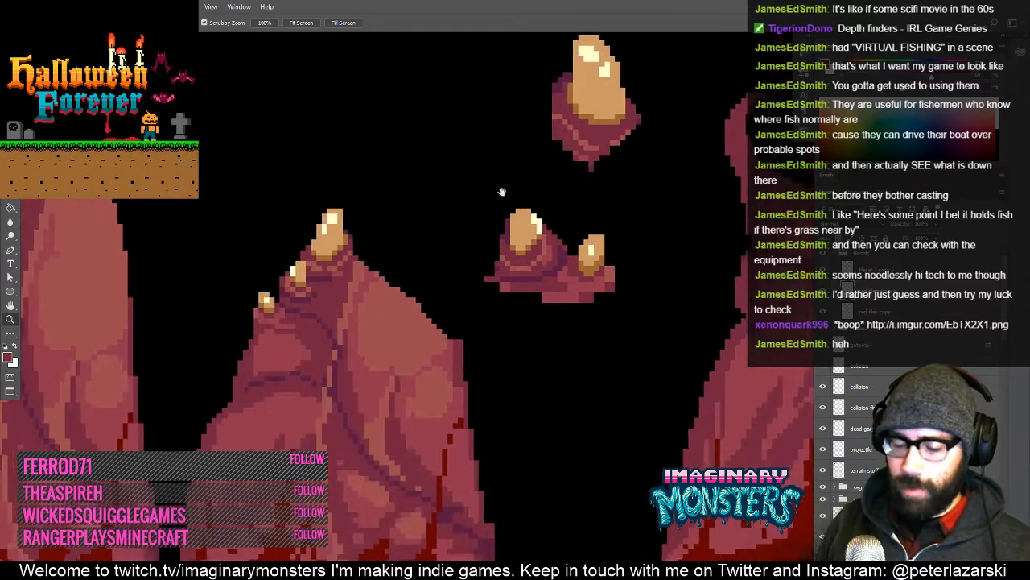
drag(546, 82, 526, 143)
drag(507, 194, 586, 62)
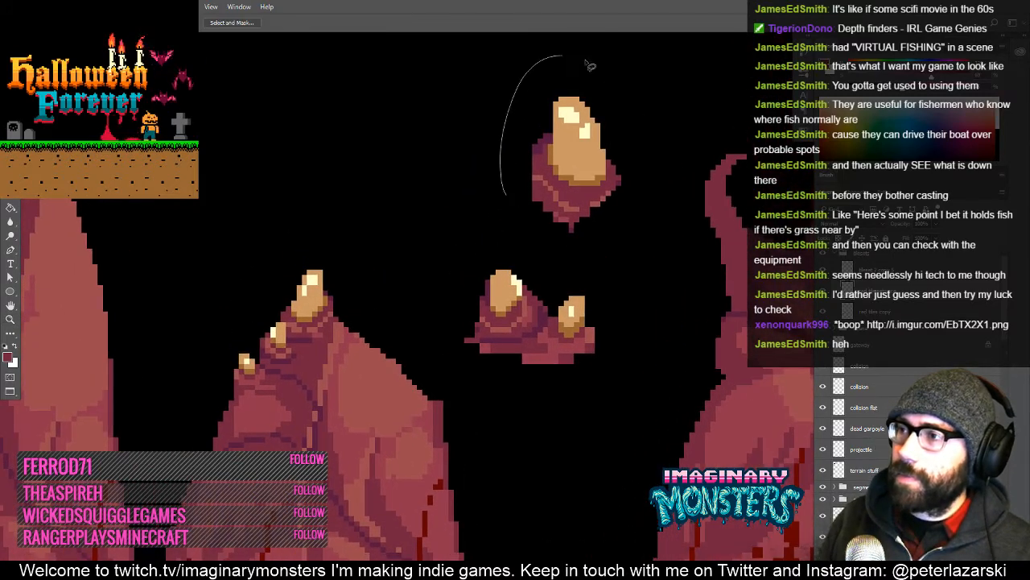
drag(496, 207, 505, 196)
key(v)
mouse_move(581, 161)
mouse_down()
mouse_move(398, 364)
mouse_move(437, 312)
mouse_up()
key(ctrl+d)
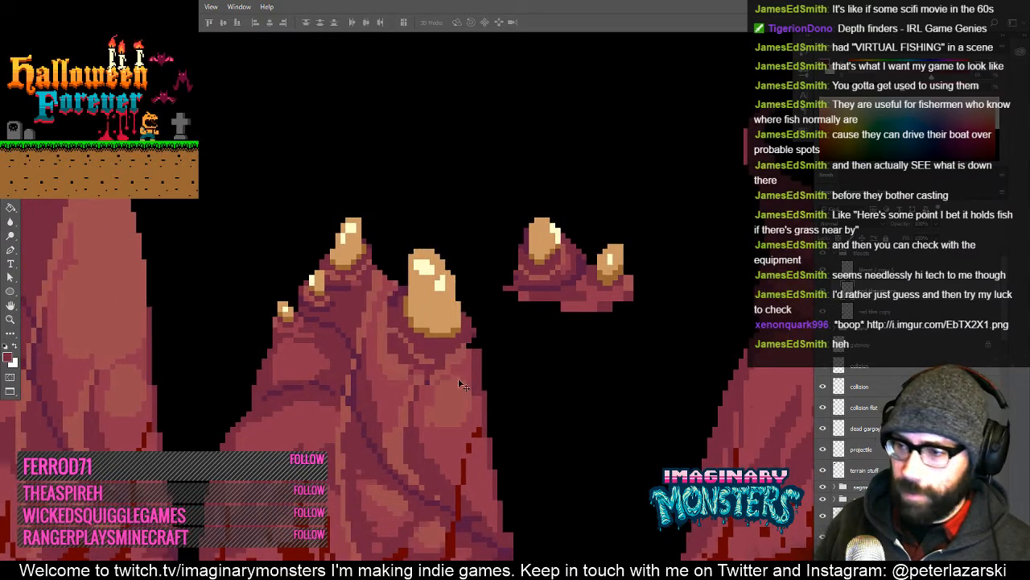
- Paint sampled flesh colour over the lower gum of the large tooth and erase the gum protruding beyond the spire
key(b)
key(z)
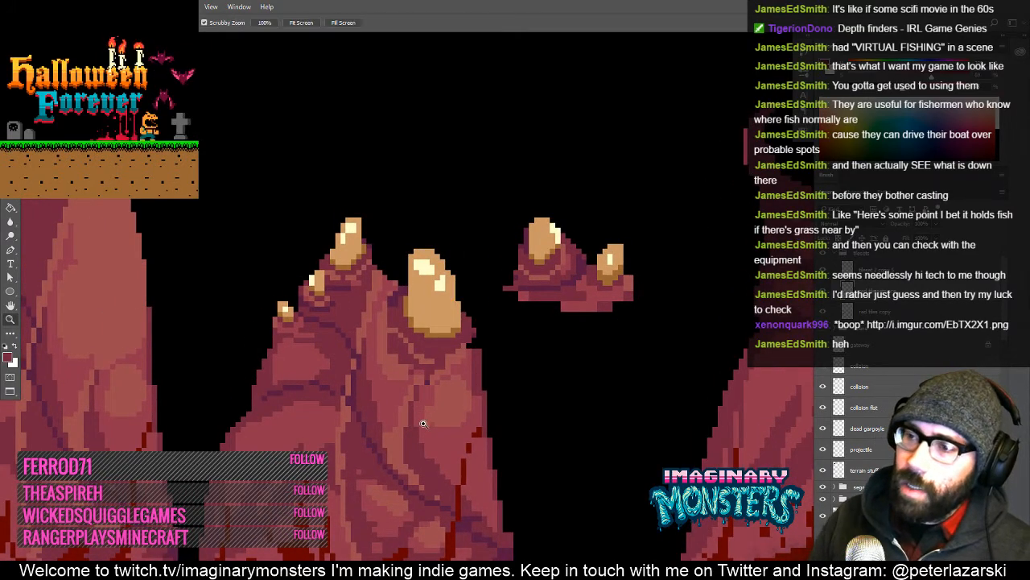
click(383, 357)
key(b)
alt+click(394, 325)
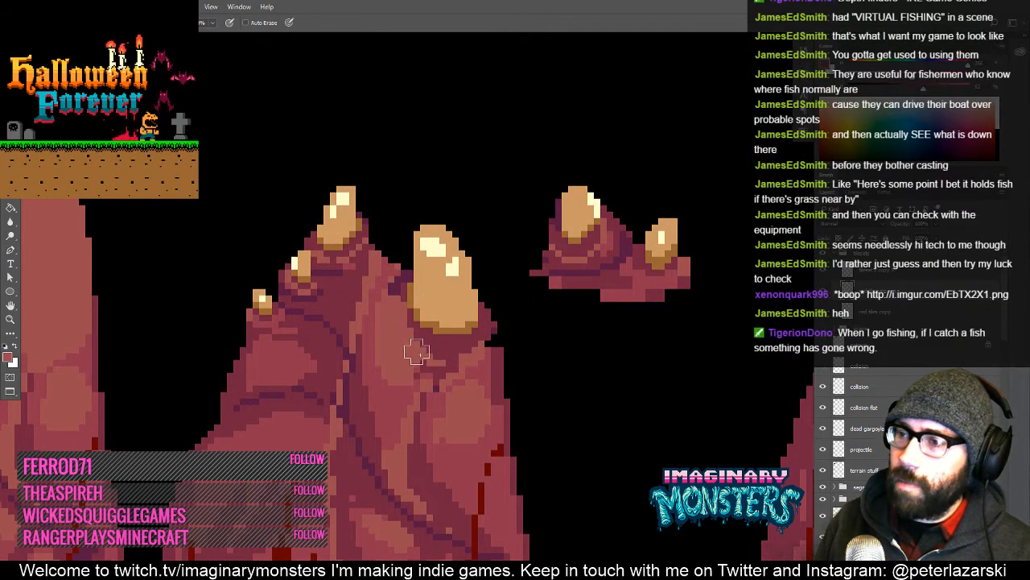
mouse_move(456, 307)
mouse_down()
mouse_move(395, 325)
mouse_move(384, 363)
mouse_move(360, 336)
mouse_move(412, 348)
mouse_up()
key(e)
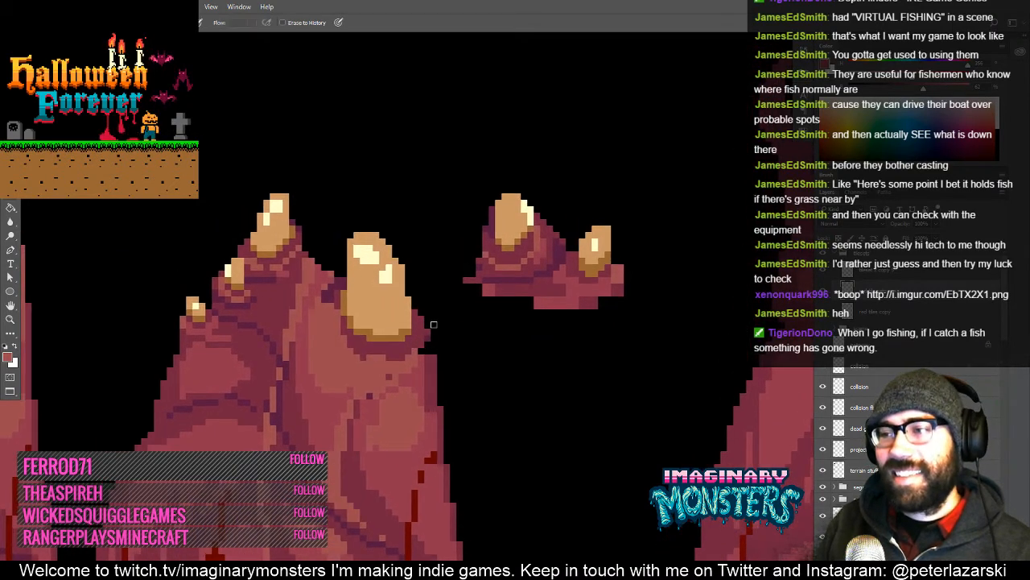
- Reshape the large tooth by widening its outer side with sampled tan pixels and erasing its tip into a rounder outline
key(b)
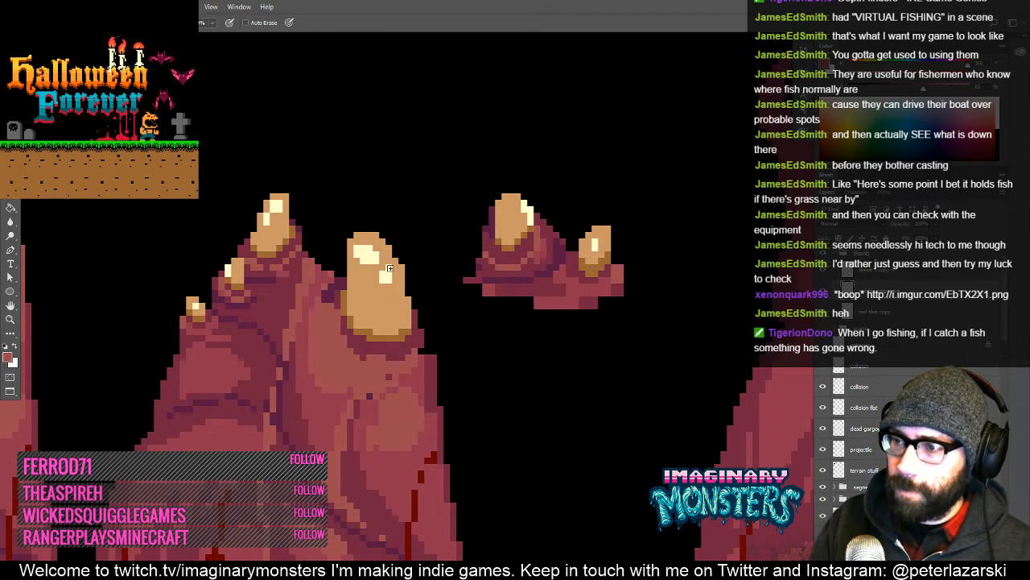
alt+click(400, 302)
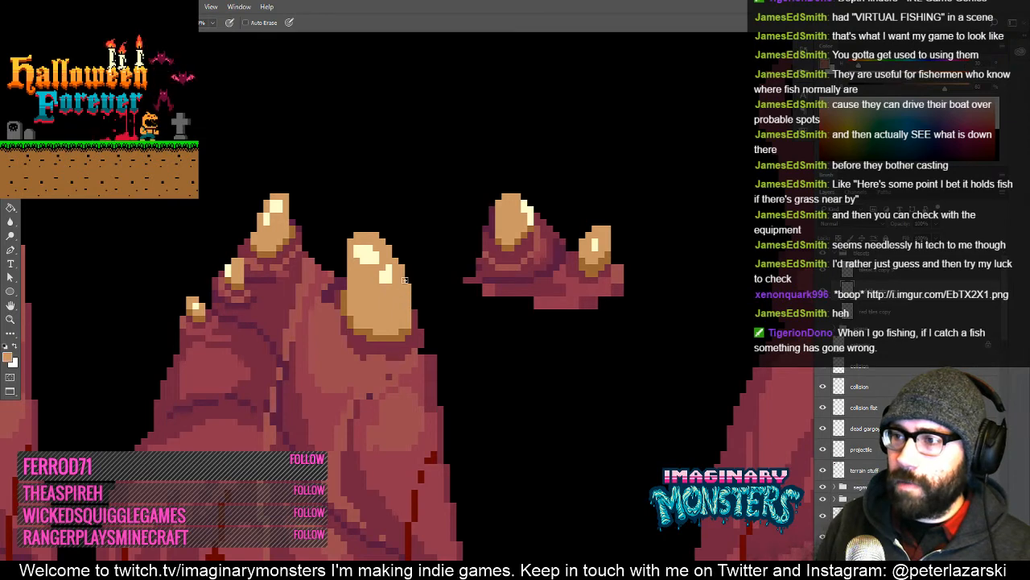
drag(395, 271, 401, 285)
key(e)
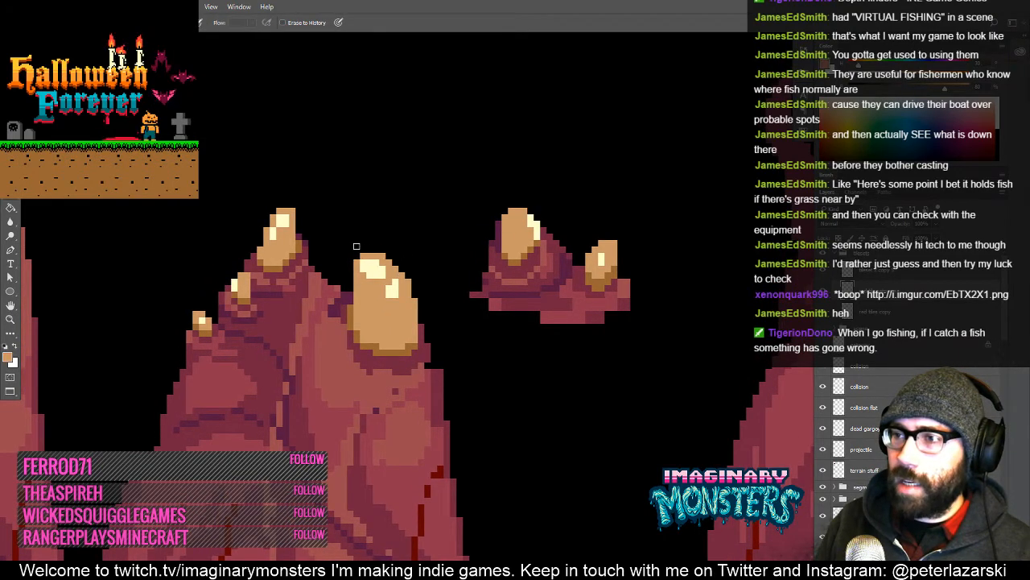
drag(384, 270, 392, 225)
drag(419, 296, 402, 304)
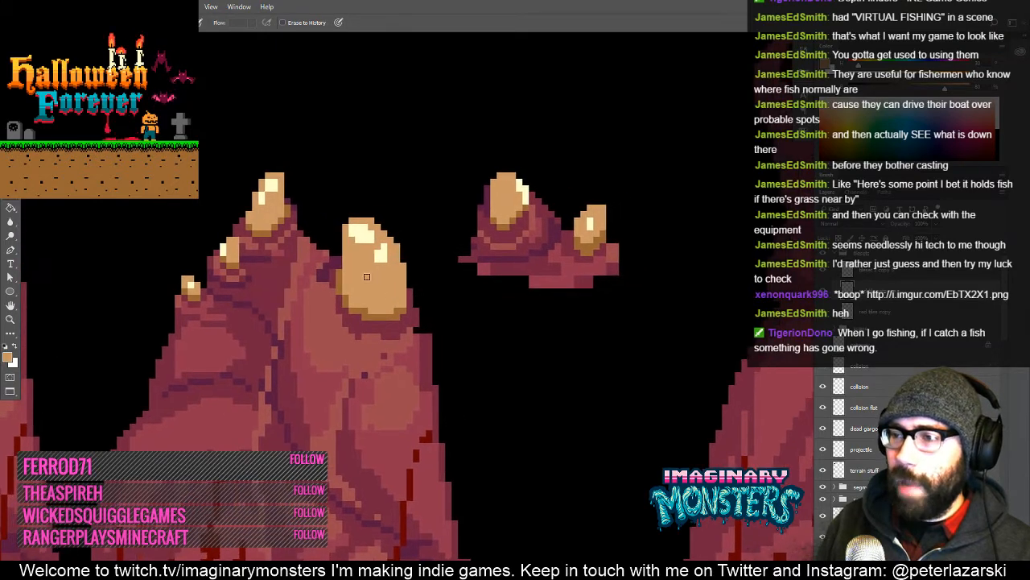
- Darken the lower edge of the large tooth with its sampled brown shadow colour
key(b)
alt+click(356, 313)
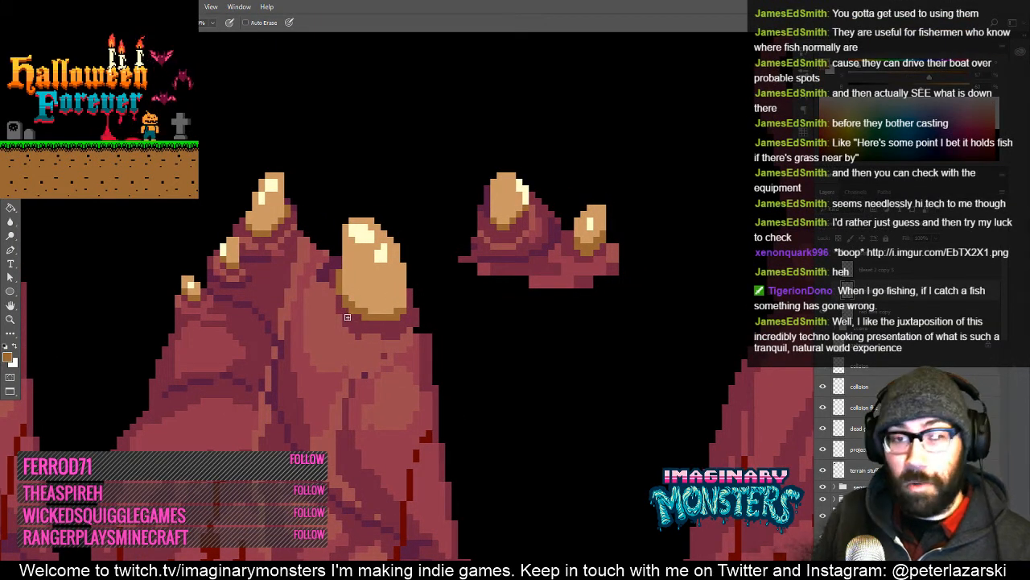
drag(374, 335, 342, 338)
- Draw a dark crease from the large tooth's gum down the spire and blend the surrounding flesh with sampled reds
alt+click(354, 298)
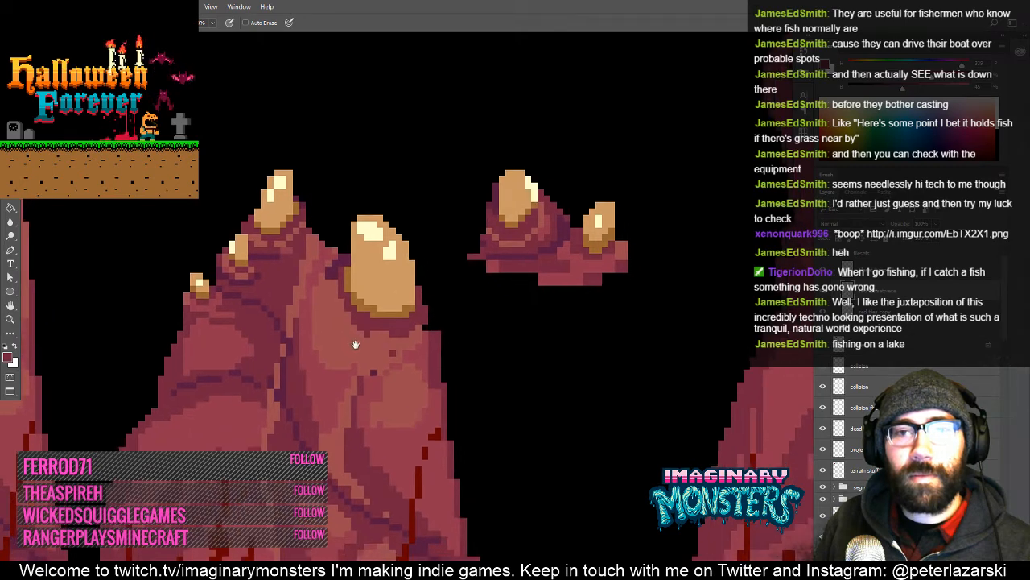
scroll(366, 355, down, 2)
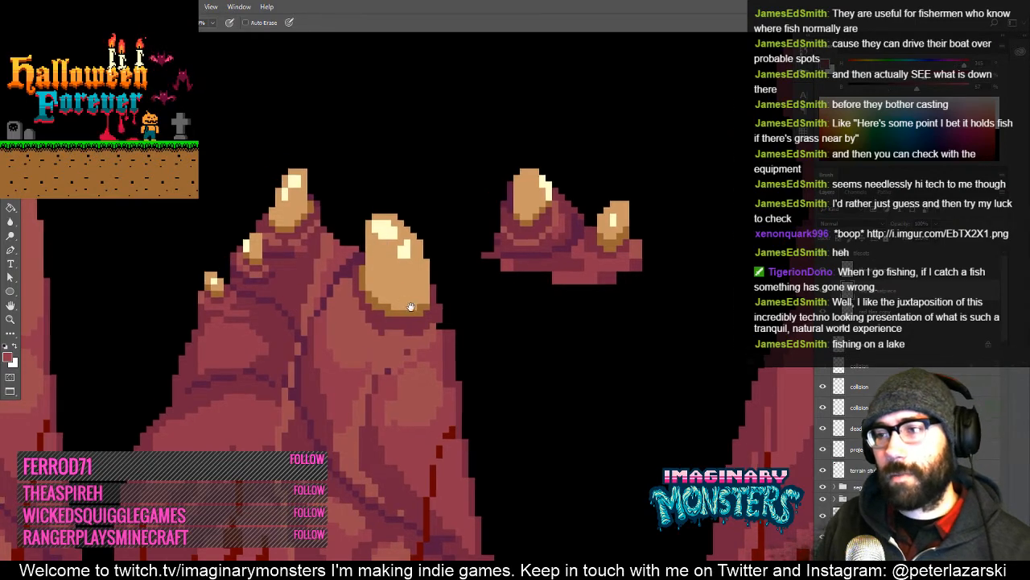
drag(401, 293, 389, 281)
drag(330, 267, 310, 267)
alt+click(315, 273)
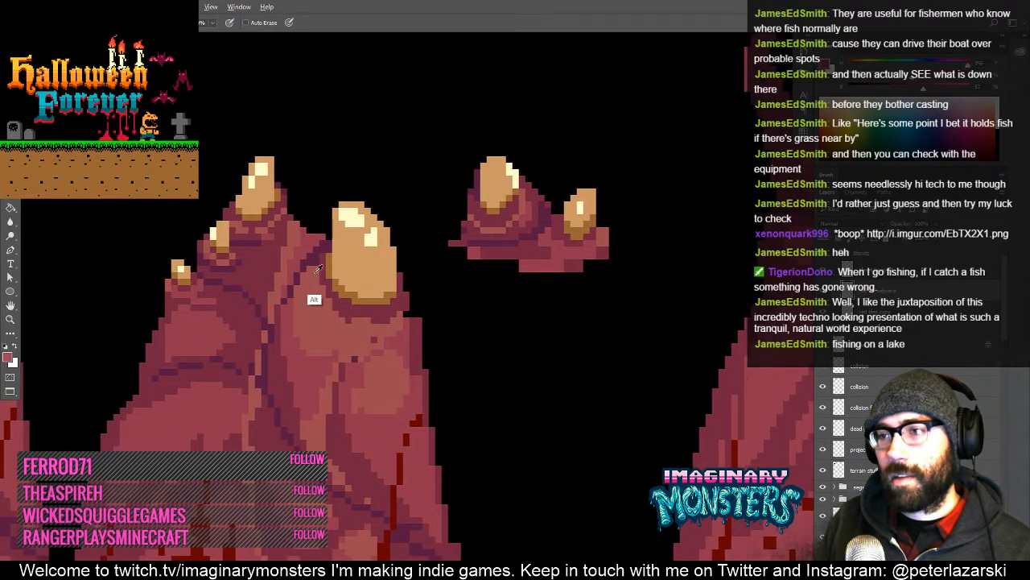
drag(326, 332, 345, 288)
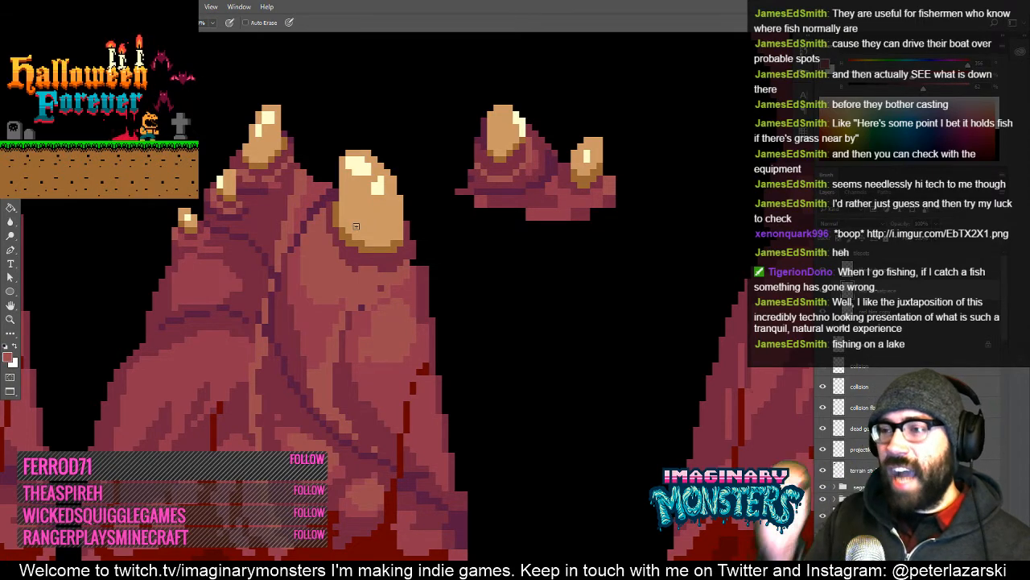
drag(355, 326, 366, 347)
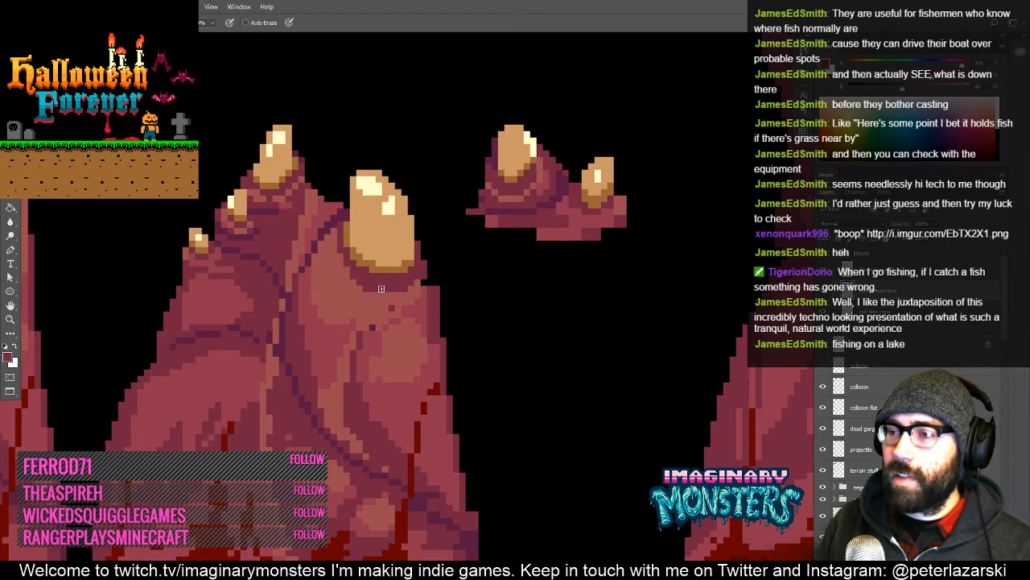
- Touch up the flesh beneath the large tooth with sampled red and extend the brown shadow along the tooth's inner edge
mouse_move(362, 301)
mouse_down()
mouse_move(379, 315)
mouse_move(346, 317)
mouse_move(372, 293)
mouse_up()
alt+click(397, 298)
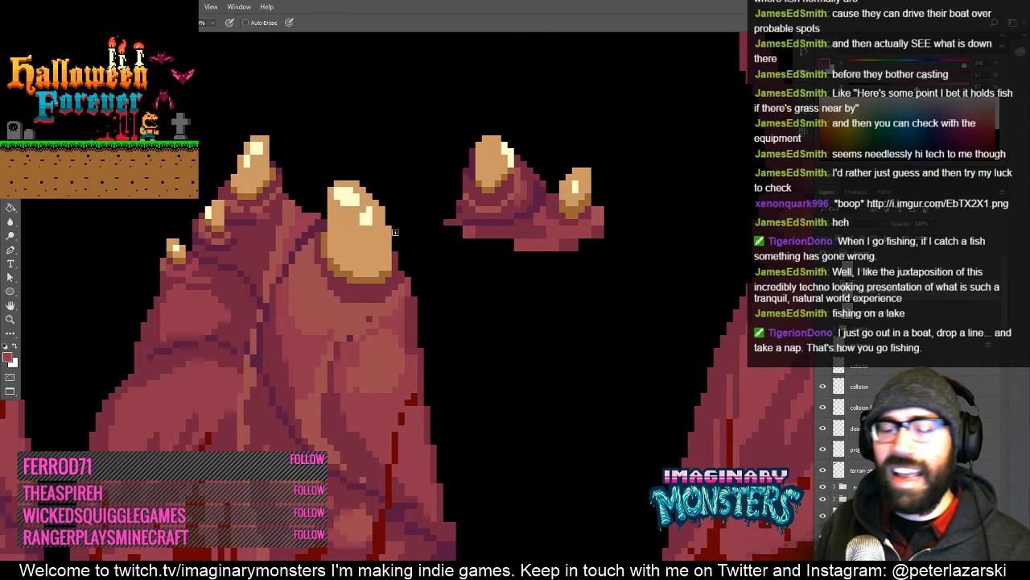
drag(425, 317, 414, 294)
drag(371, 242, 384, 258)
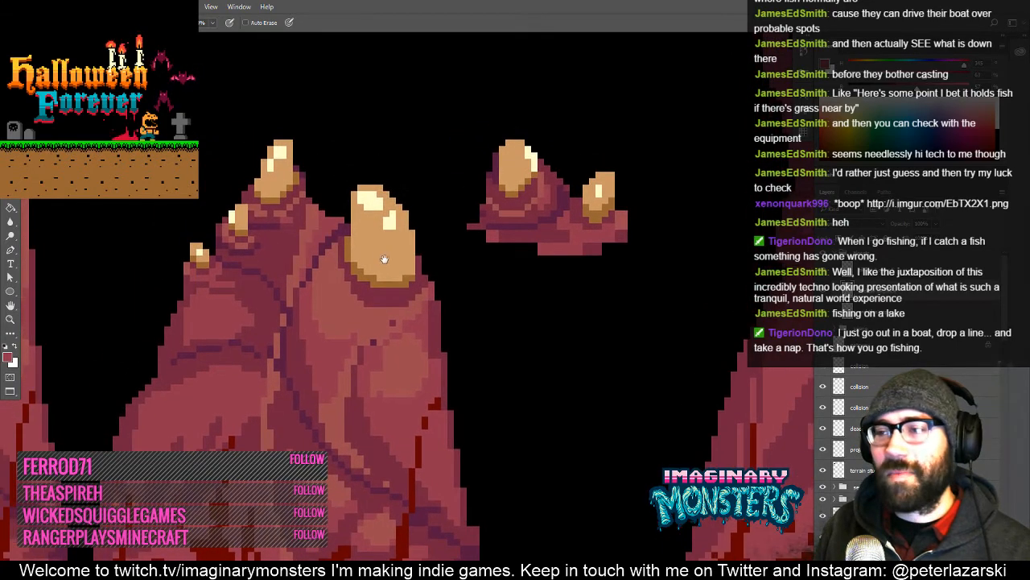
alt+click(350, 254)
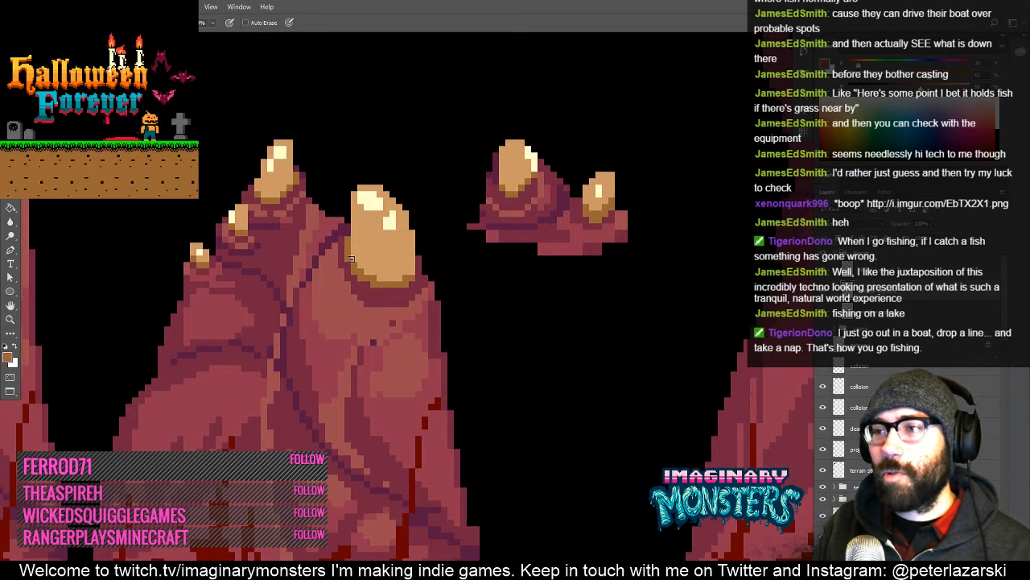
drag(377, 299, 366, 328)
- Paint a small dark red wrinkle in the flesh just below the large tooth's gum
key(b)
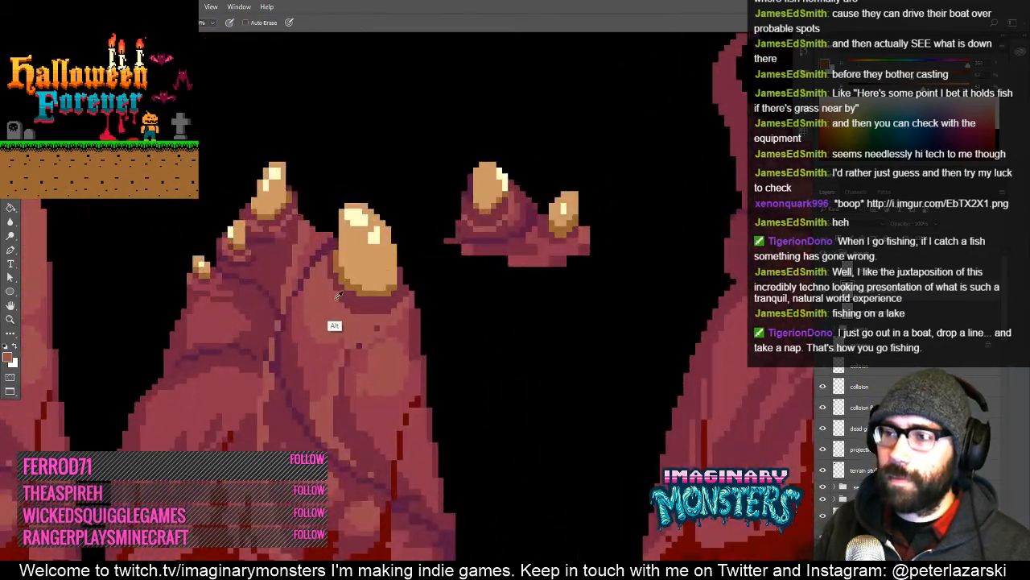
alt+click(391, 302)
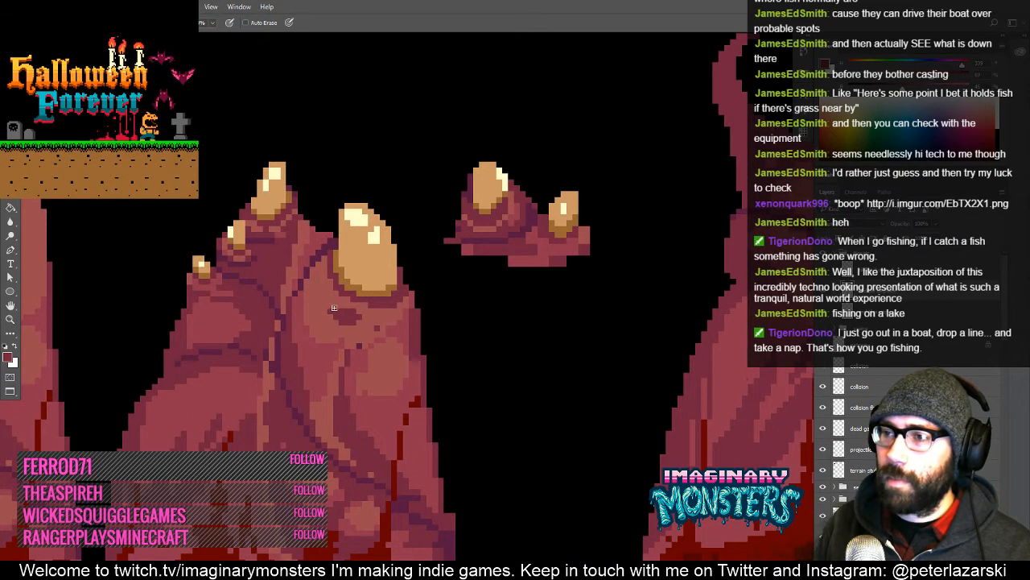
drag(398, 332, 461, 342)
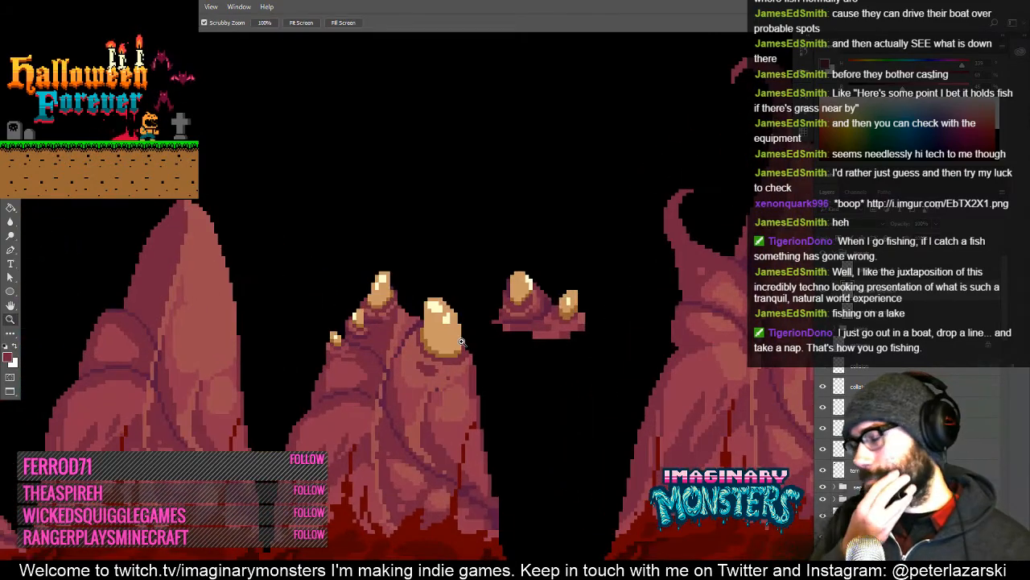
drag(389, 362, 372, 319)
click(342, 346)
key(b)
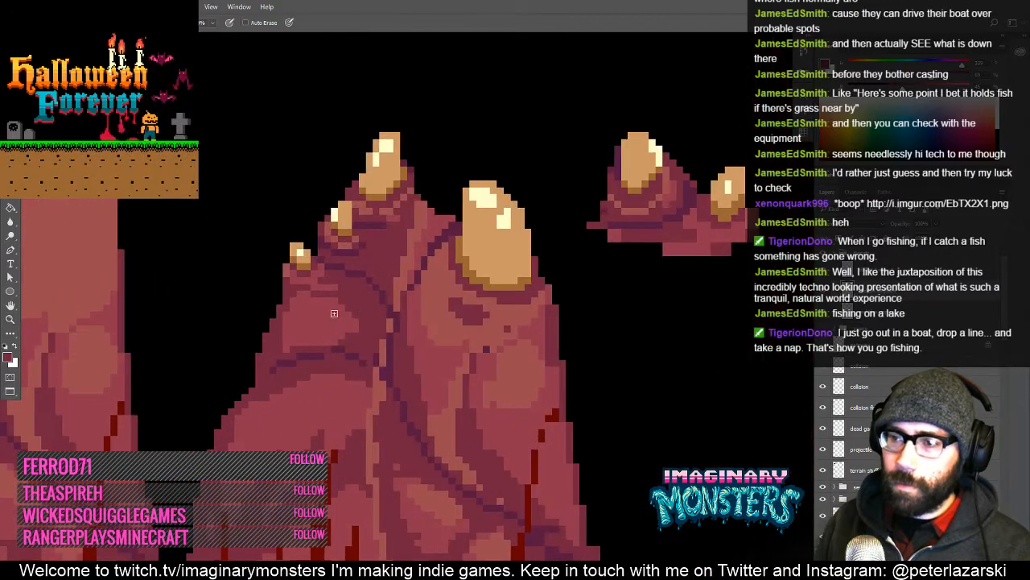
- Sample the dark purple crease colour and extend the crease across the spire's left bulge toward its outer edge
alt+click(332, 355)
drag(357, 392, 600, 366)
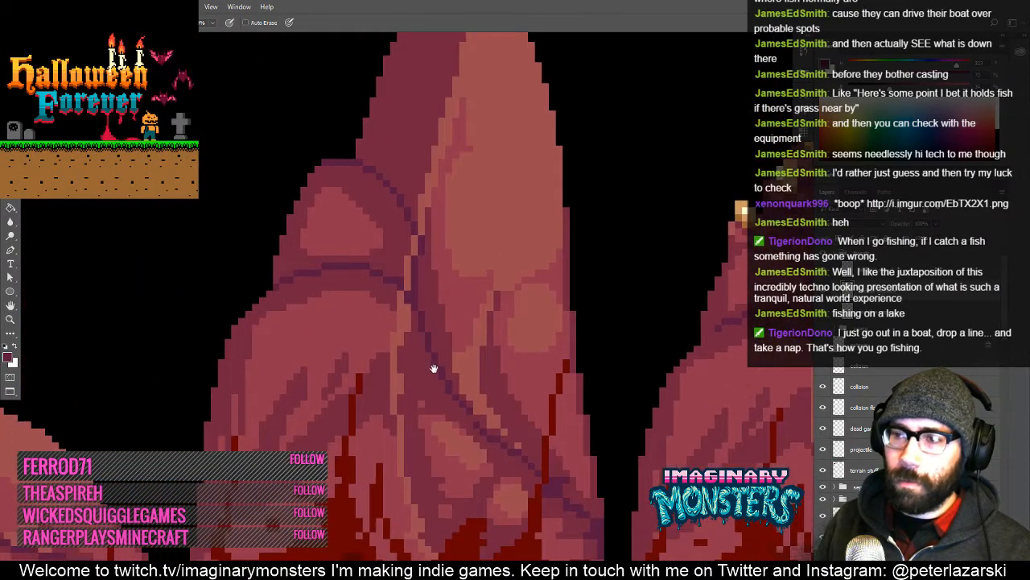
mouse_move(434, 368)
mouse_down()
mouse_move(350, 370)
mouse_move(343, 324)
mouse_up()
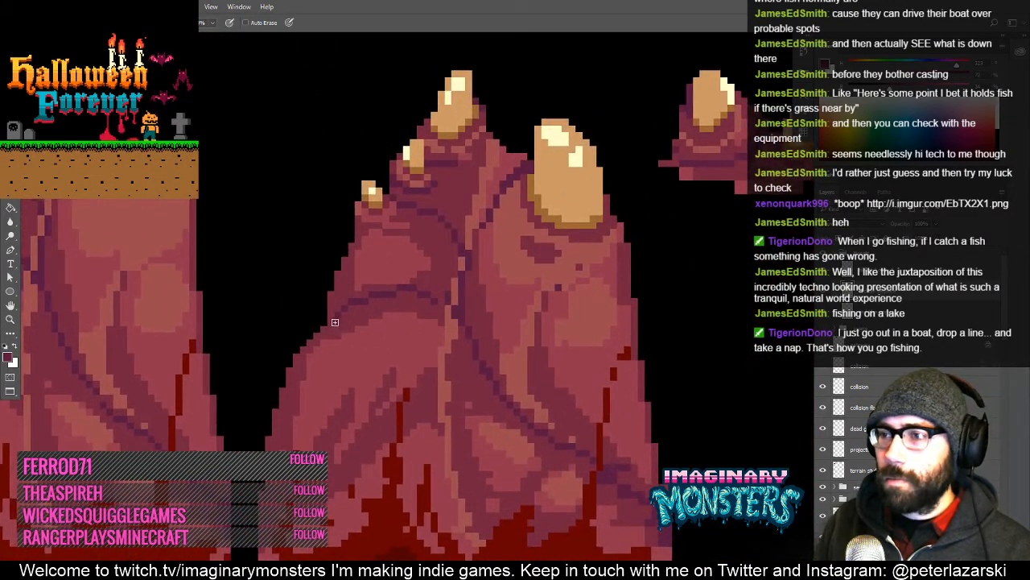
key(alt+space)
mouse_move(477, 292)
mouse_down()
mouse_move(408, 329)
mouse_move(432, 299)
mouse_up()
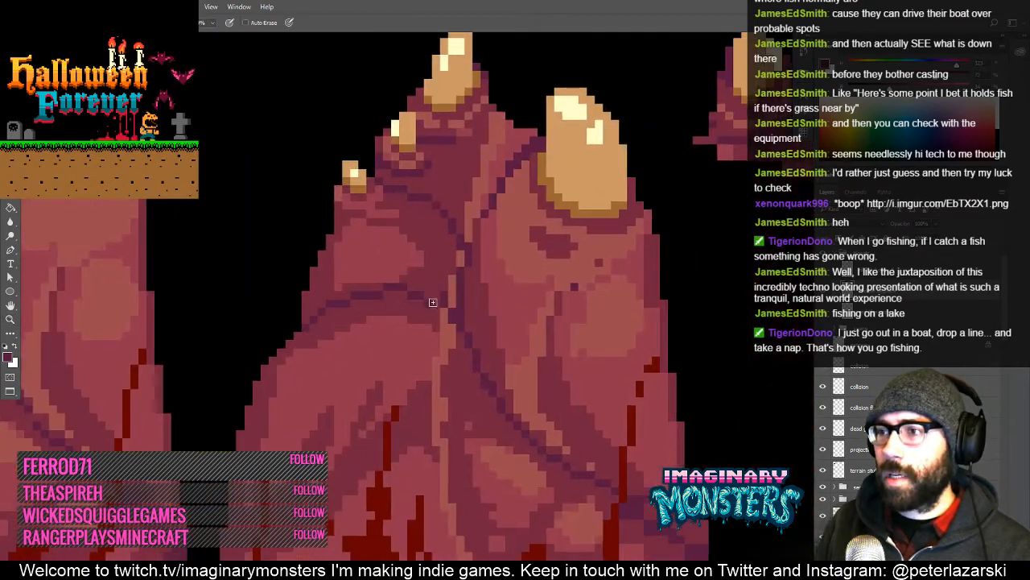
alt+click(433, 299)
drag(501, 330, 429, 364)
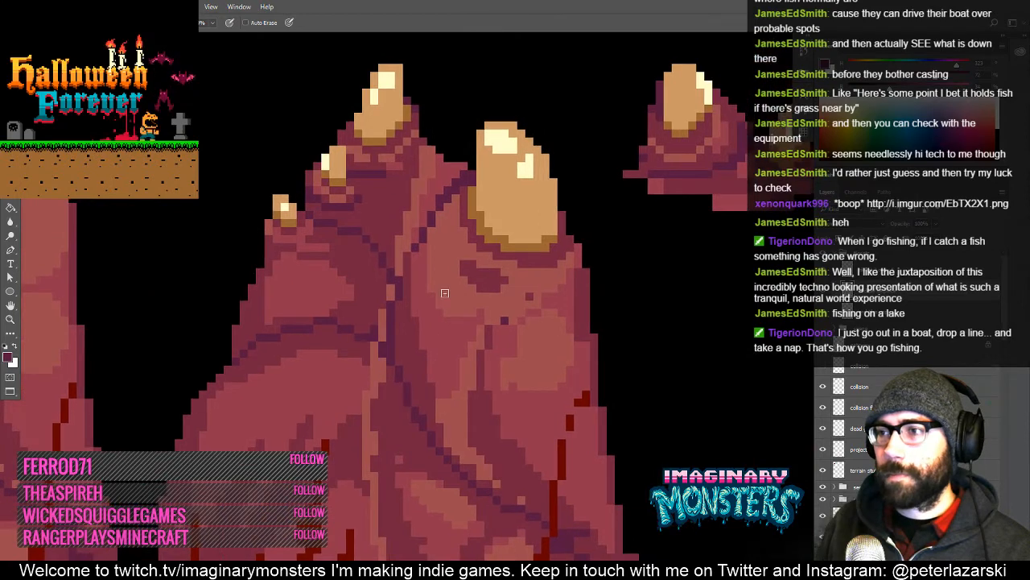
- Refine the creases and flesh along the middle of the spire with sampled dark red and purple
key(alt+space)
drag(472, 283, 406, 328)
mouse_move(480, 339)
mouse_down()
mouse_move(444, 356)
mouse_move(399, 352)
mouse_move(395, 323)
mouse_up()
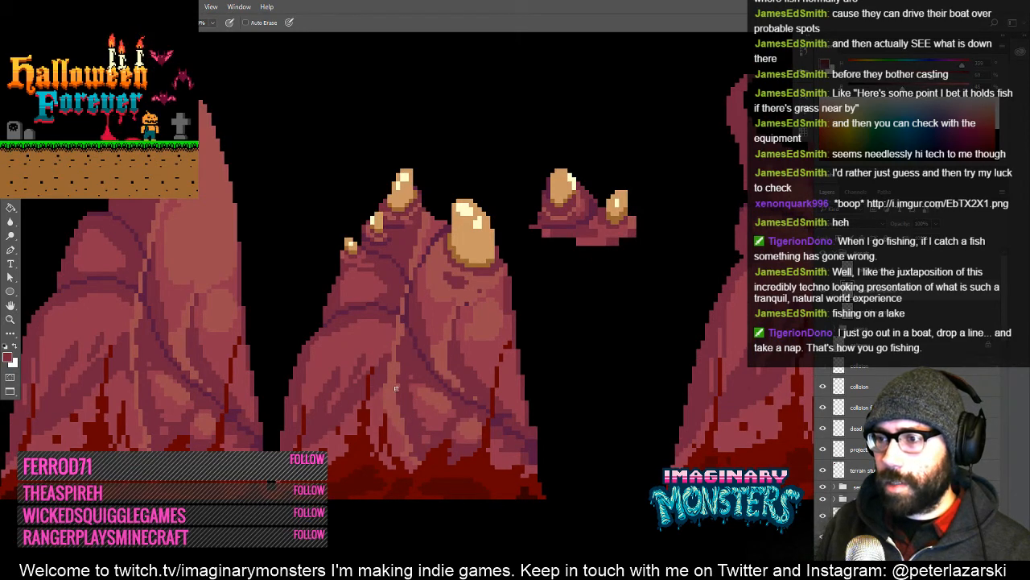
mouse_move(409, 322)
mouse_down()
mouse_move(393, 376)
mouse_move(394, 328)
mouse_up()
alt+click(409, 322)
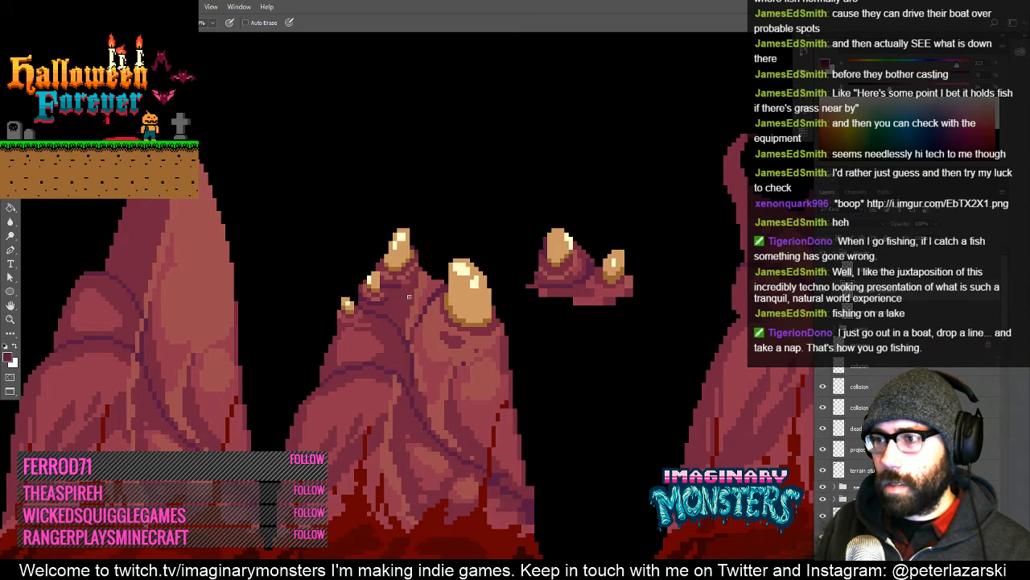
drag(426, 310, 436, 324)
drag(453, 370, 469, 360)
drag(509, 427, 465, 407)
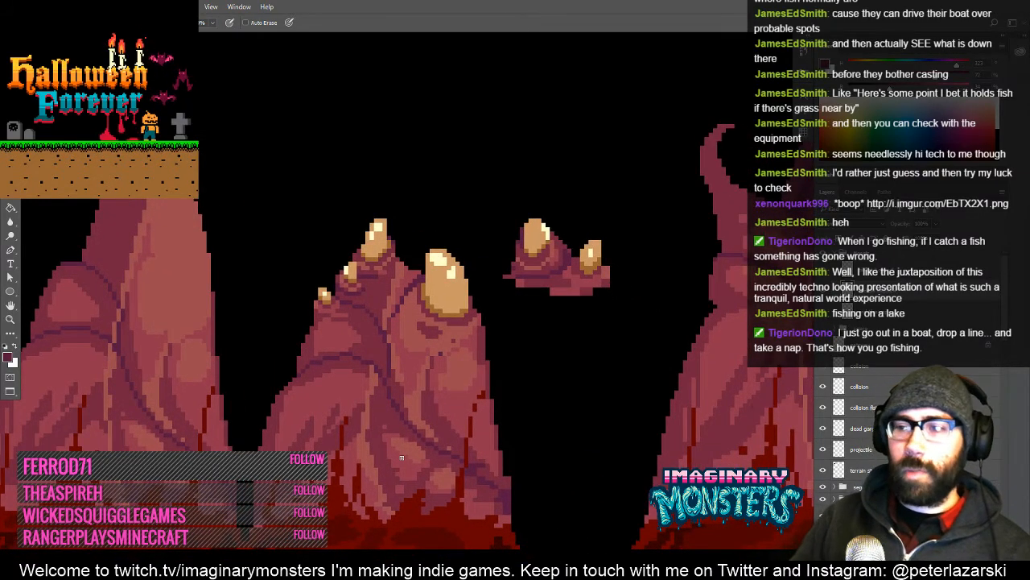
- Lasso the large open eye on the small toothed mound and place a copy of it above the toothed spire
key(z)
drag(375, 260, 303, 301)
drag(156, 309, 374, 363)
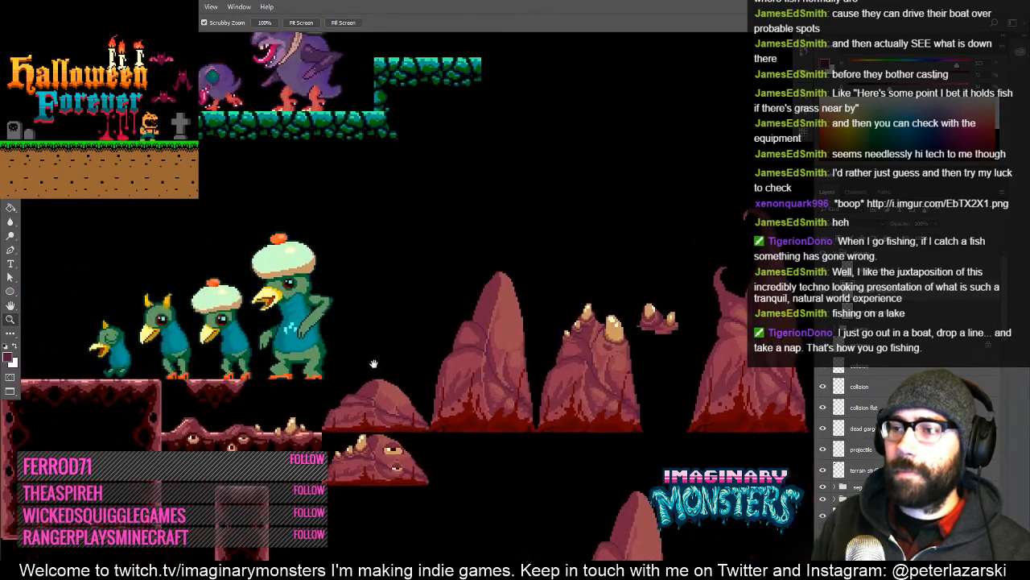
drag(349, 417, 357, 353)
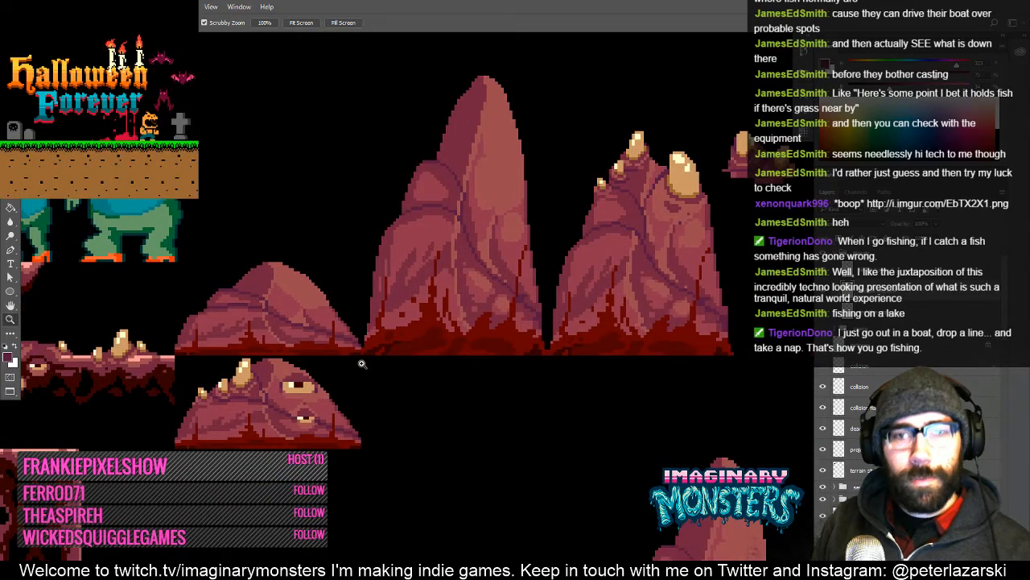
key(l)
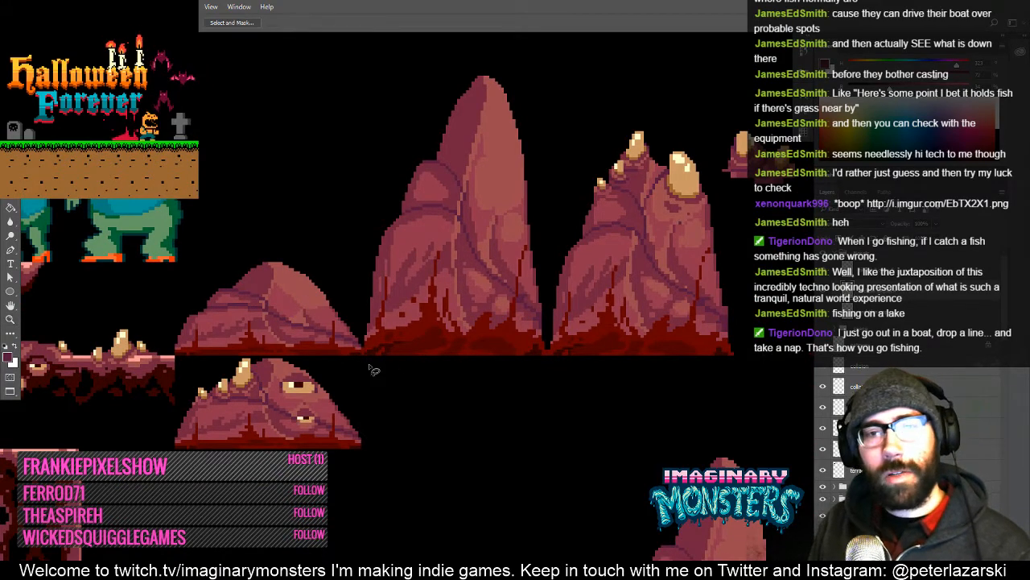
drag(372, 369, 287, 343)
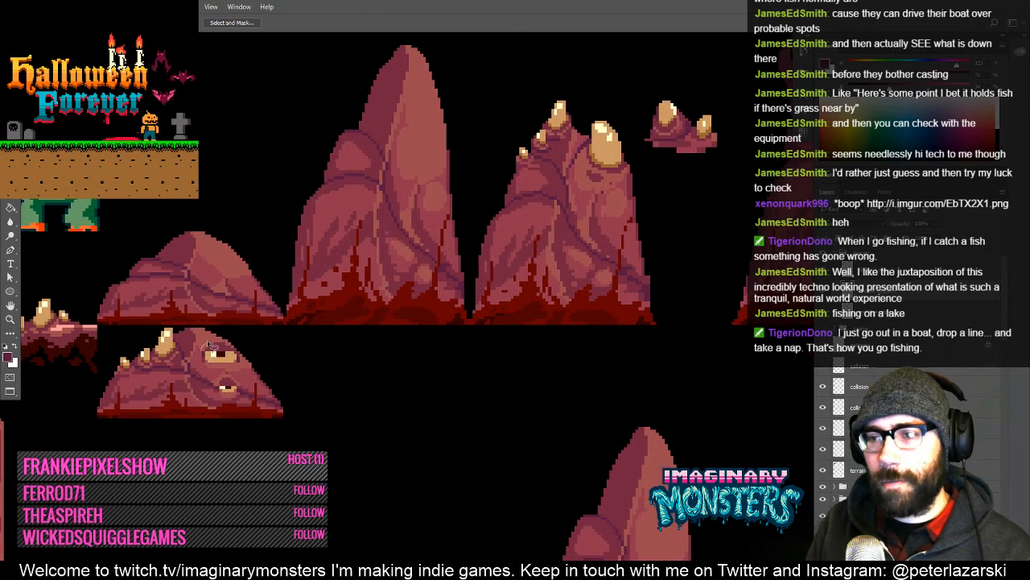
key(v)
mouse_move(215, 370)
mouse_down()
mouse_move(516, 195)
mouse_move(586, 190)
mouse_move(591, 171)
mouse_move(443, 289)
mouse_move(455, 287)
mouse_move(379, 285)
mouse_move(391, 289)
mouse_up()
key(ctrl+d)
key(z)
key(v)
drag(389, 284, 365, 234)
- Erase the stray flesh pixels protruding from the bottom, side and top of the copied eye
key(z)
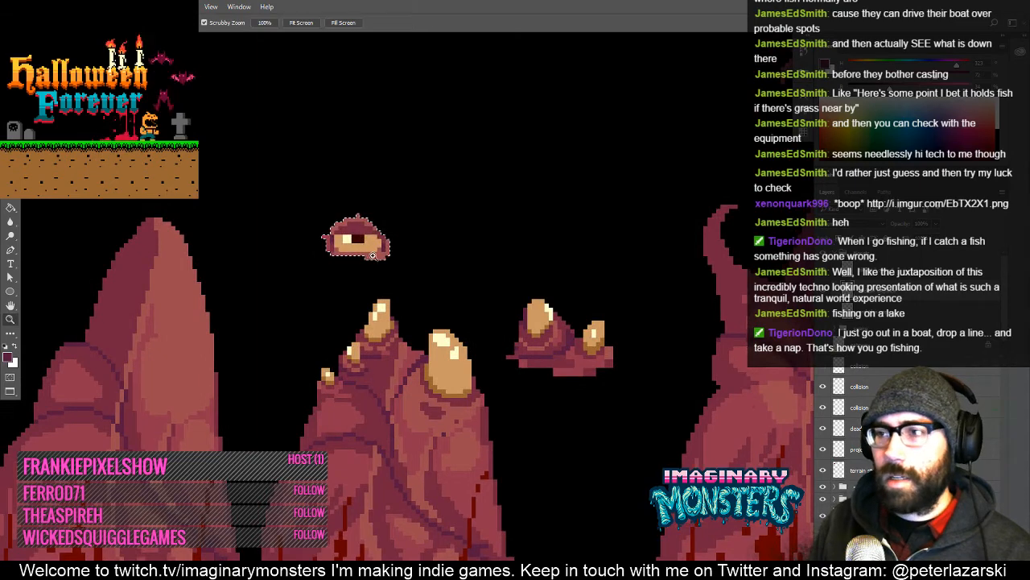
click(374, 257)
click(374, 257)
key(e)
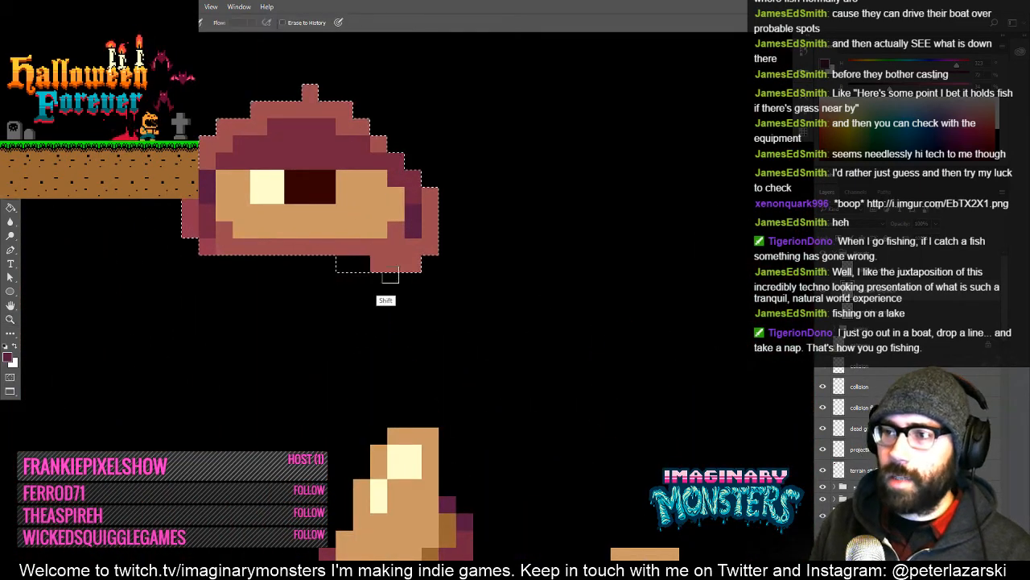
drag(386, 258, 437, 314)
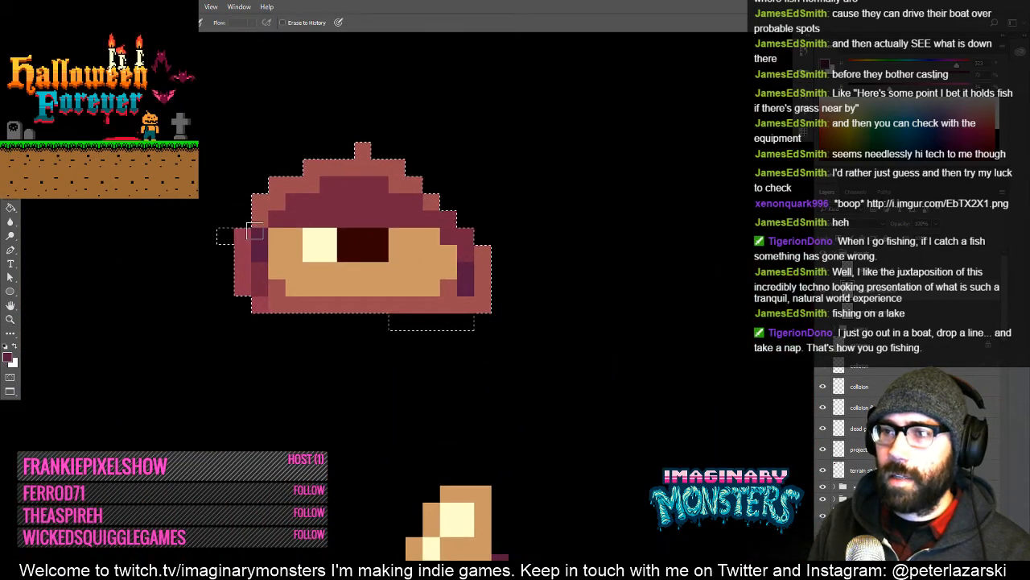
key(z)
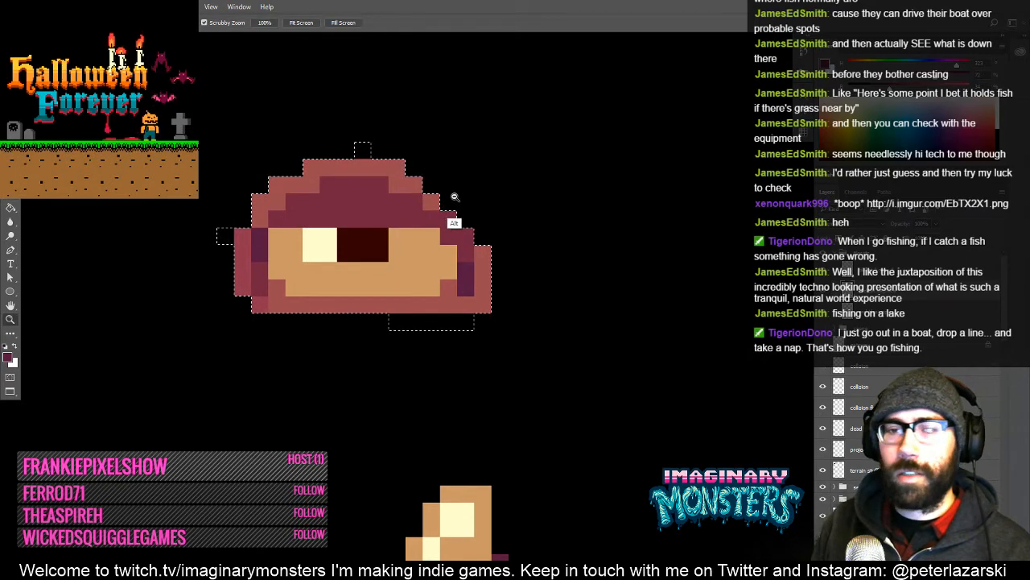
- Move the cleaned eye onto the spire's left bulge, below the small teeth and above the dark crease
alt+click(455, 200)
alt+click(455, 199)
drag(430, 215, 420, 380)
key(v)
key(z)
click(436, 356)
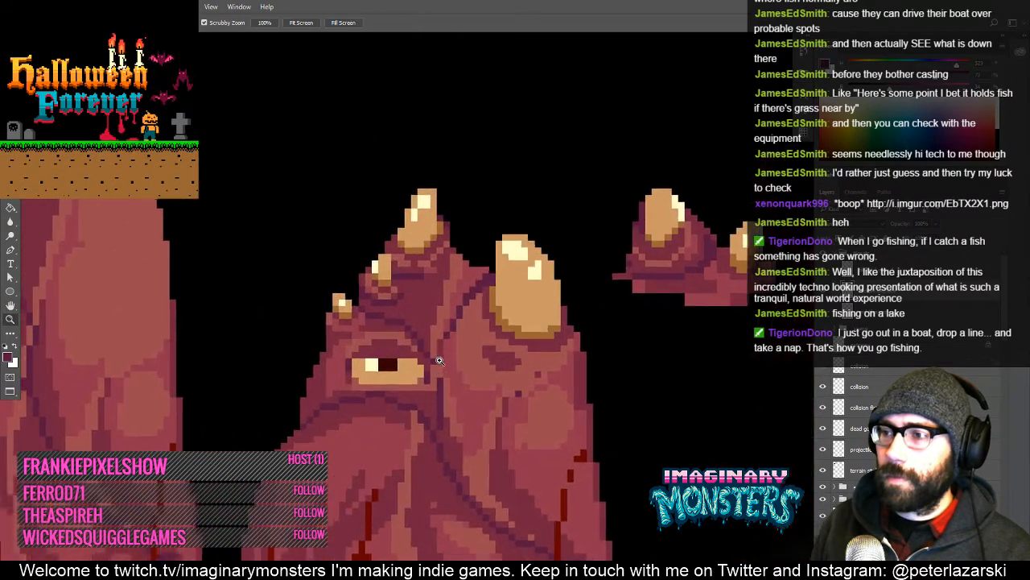
click(437, 355)
click(437, 351)
key(b)
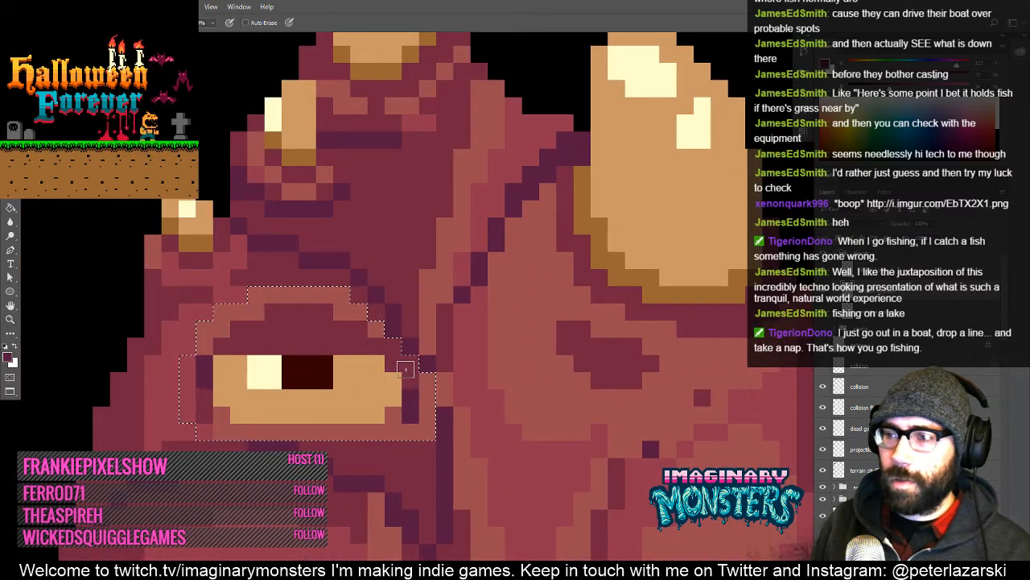
- Nudge the selected eye slightly left so that it sits farther from the central crease
key(z)
alt+click(415, 381)
alt+click(415, 381)
key(v)
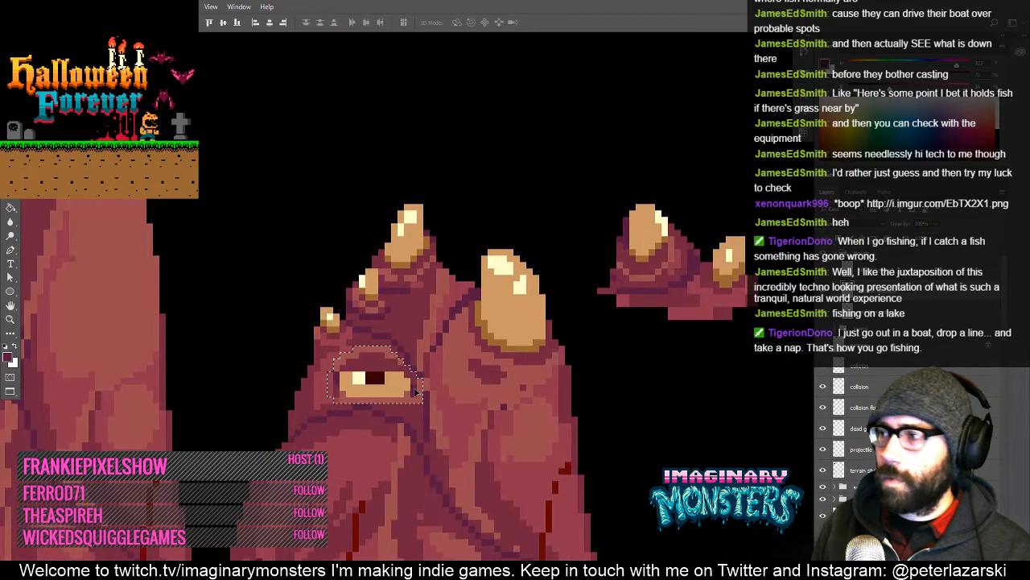
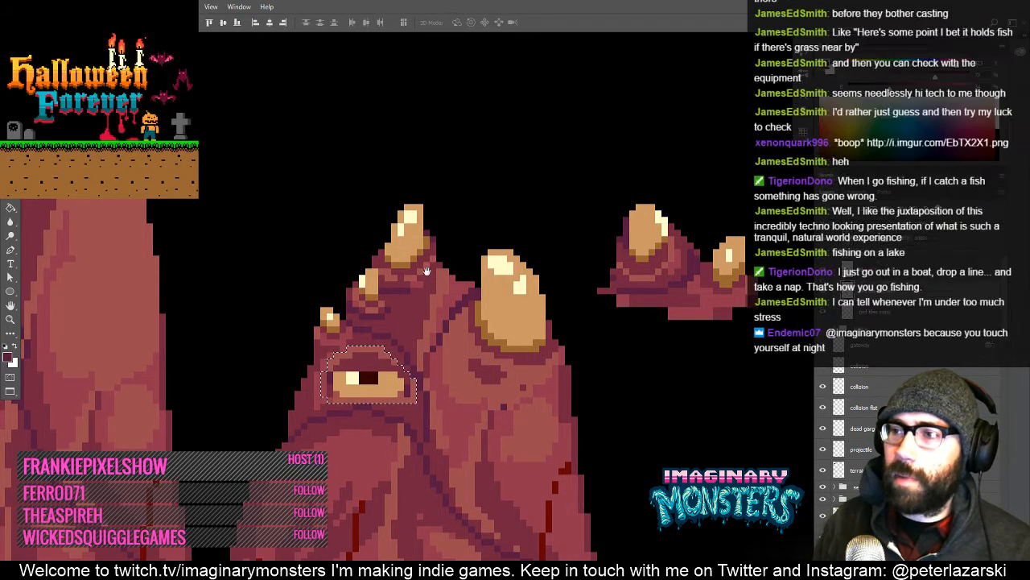
drag(429, 298, 395, 232)
drag(396, 274, 366, 264)
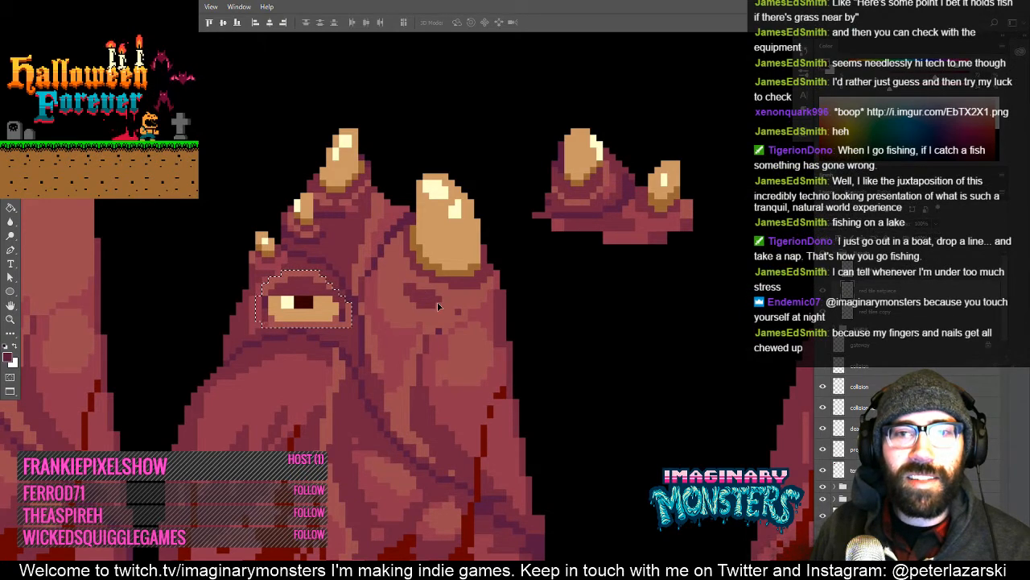
- Deselect the eye and blend the flesh around its lids into the spire with sampled reds
drag(388, 265, 428, 277)
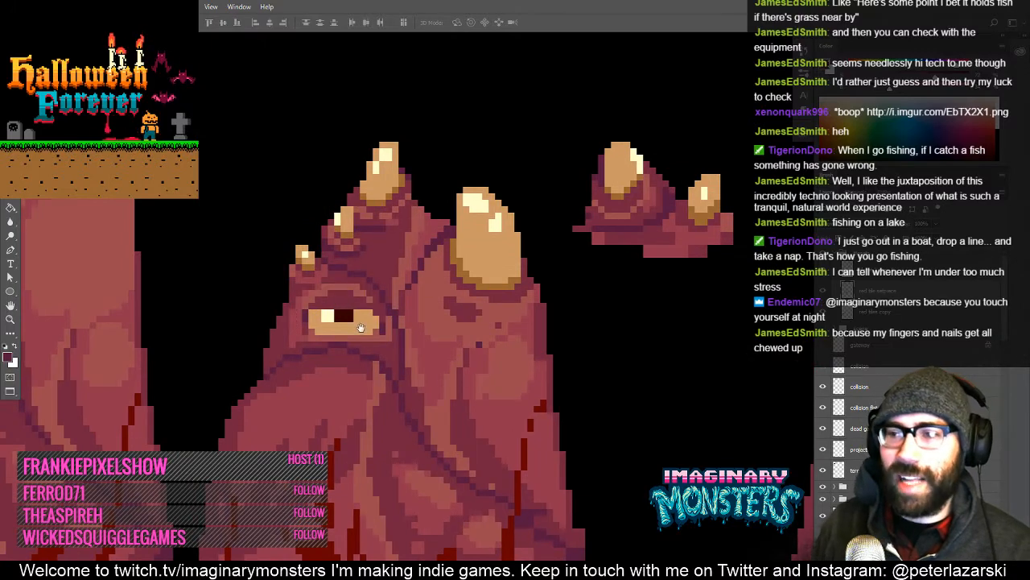
drag(347, 302, 399, 331)
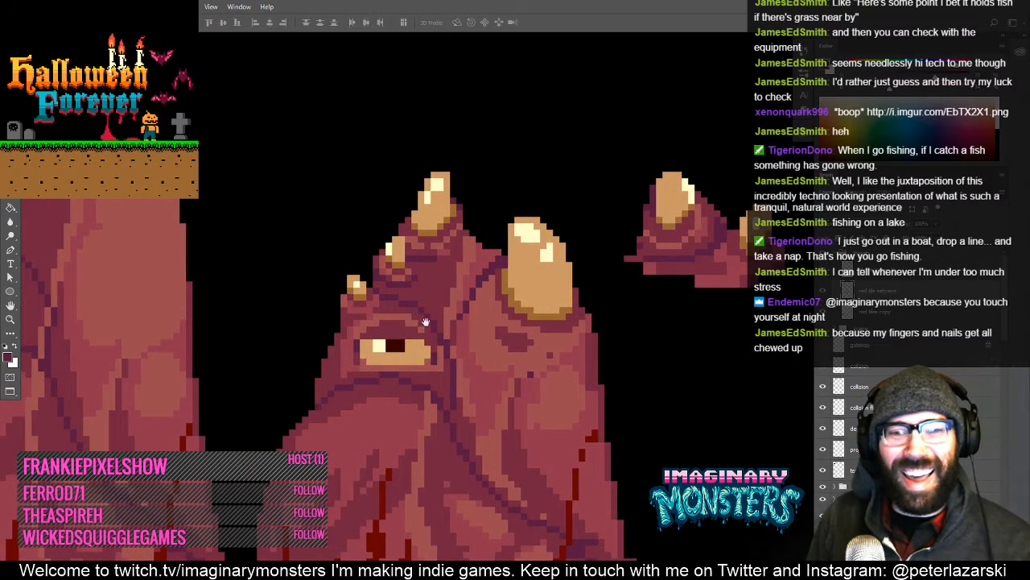
scroll(395, 352, up, 2)
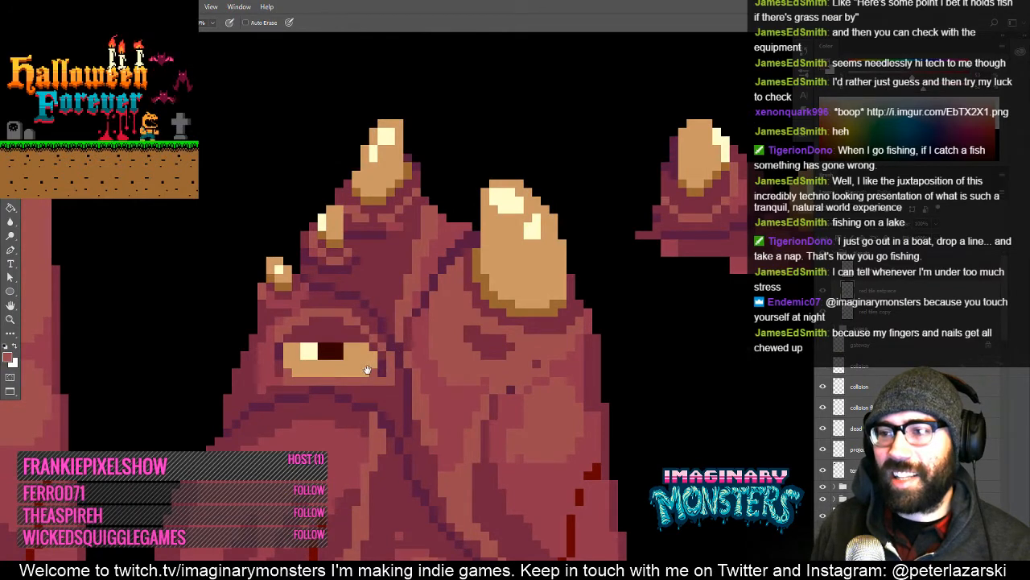
drag(367, 370, 402, 363)
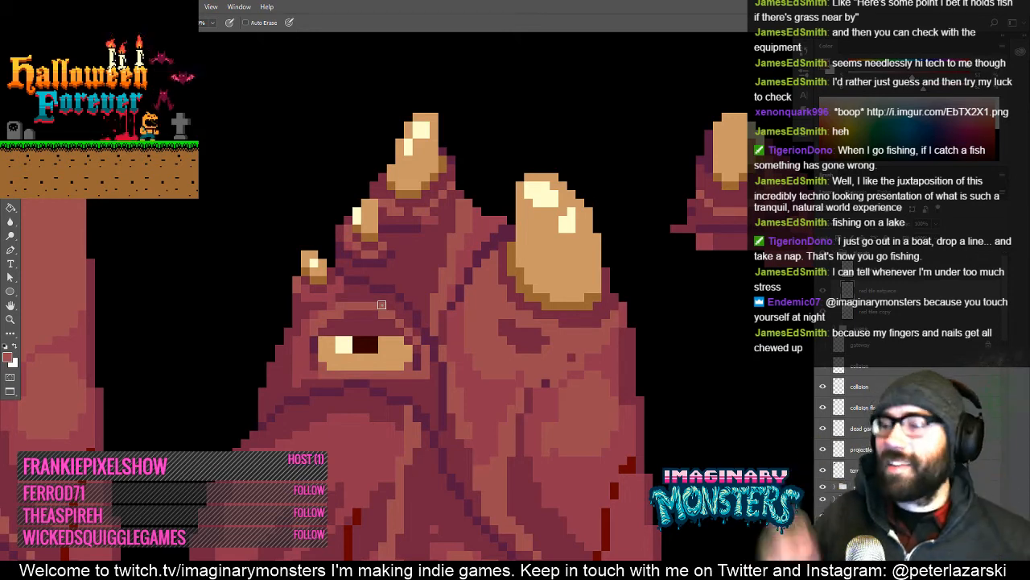
drag(371, 402, 408, 365)
mouse_move(368, 333)
mouse_down()
mouse_move(395, 307)
mouse_move(368, 329)
mouse_up()
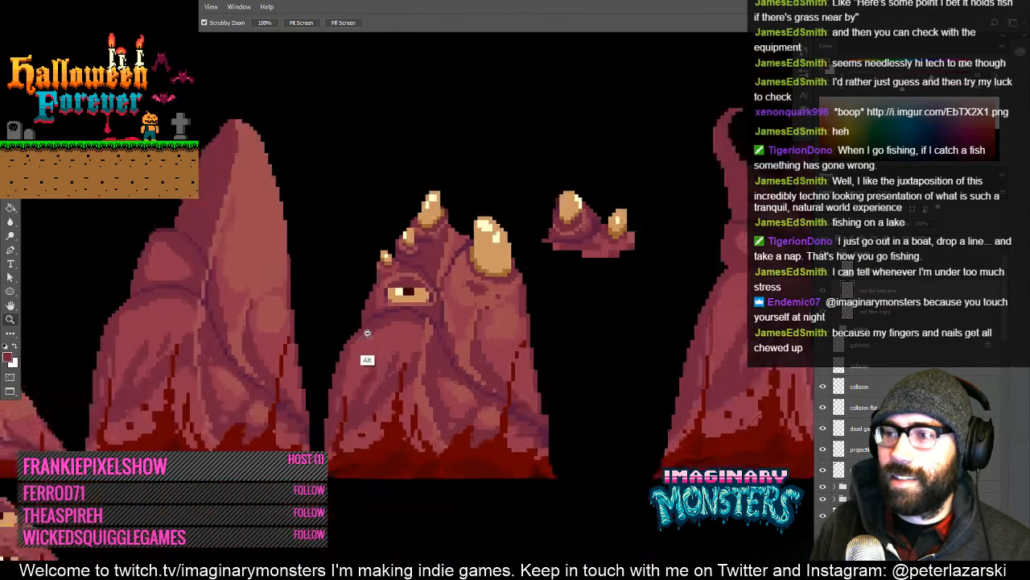
drag(290, 350, 456, 293)
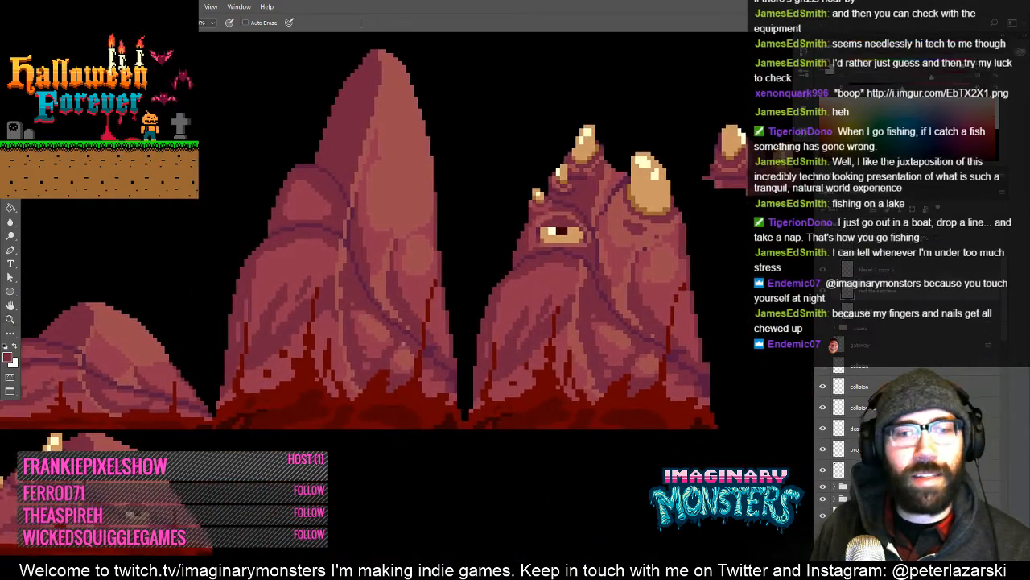
mouse_move(413, 355)
mouse_down()
mouse_move(425, 350)
mouse_move(419, 342)
mouse_up()
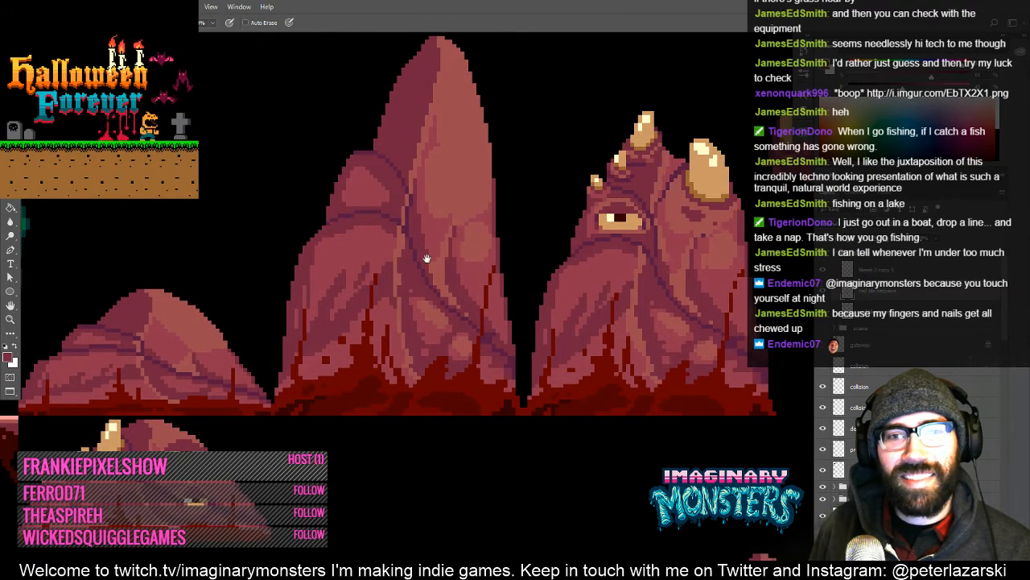
mouse_move(485, 289)
mouse_down()
mouse_move(380, 357)
mouse_move(416, 336)
mouse_move(418, 322)
mouse_up()
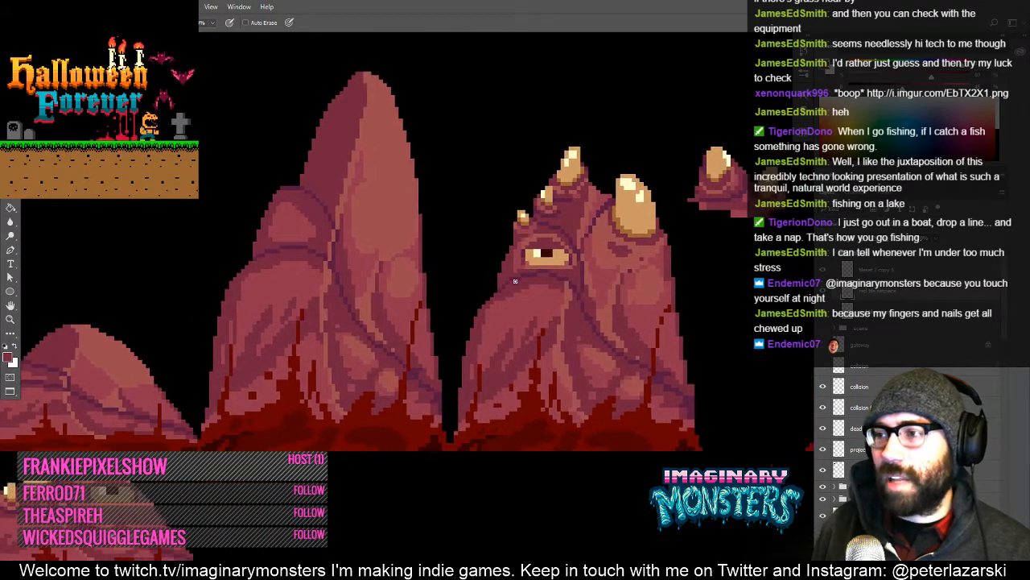
- Touch up the dark flesh between the large eye's lower lid and the crease beneath it with a sampled red
drag(536, 271, 466, 301)
alt+click(529, 280)
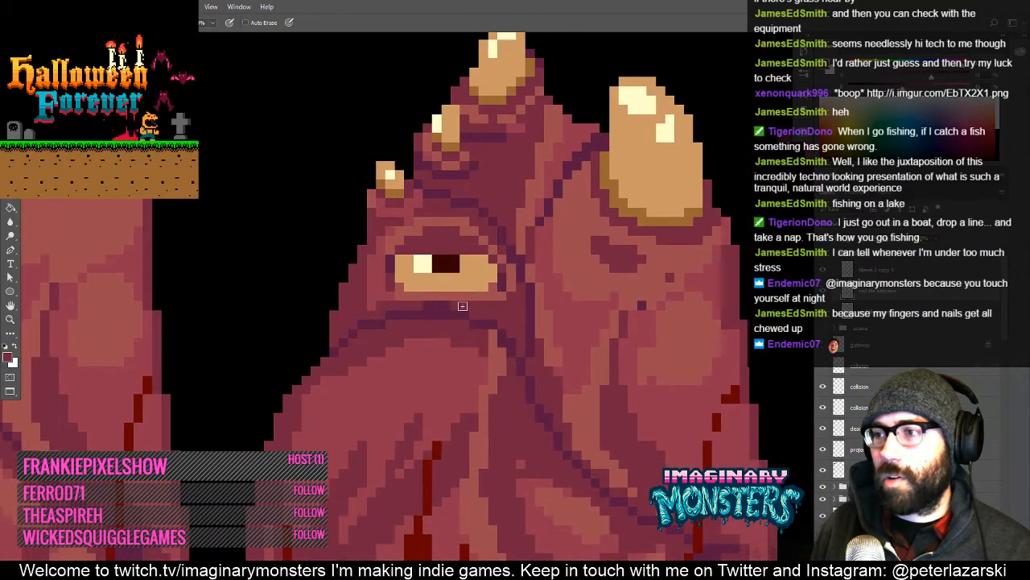
click(461, 322)
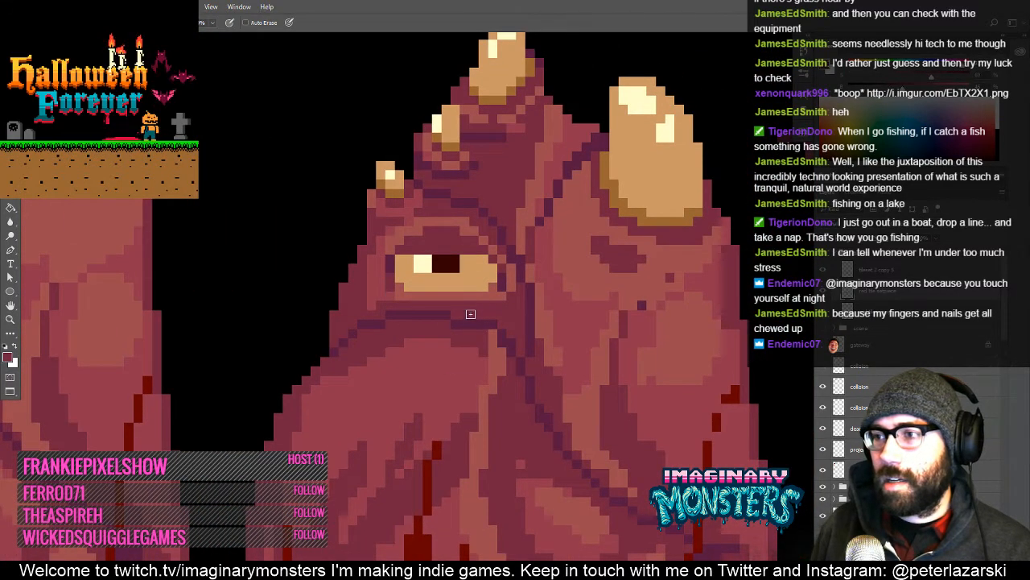
drag(486, 314, 417, 318)
drag(329, 318, 374, 334)
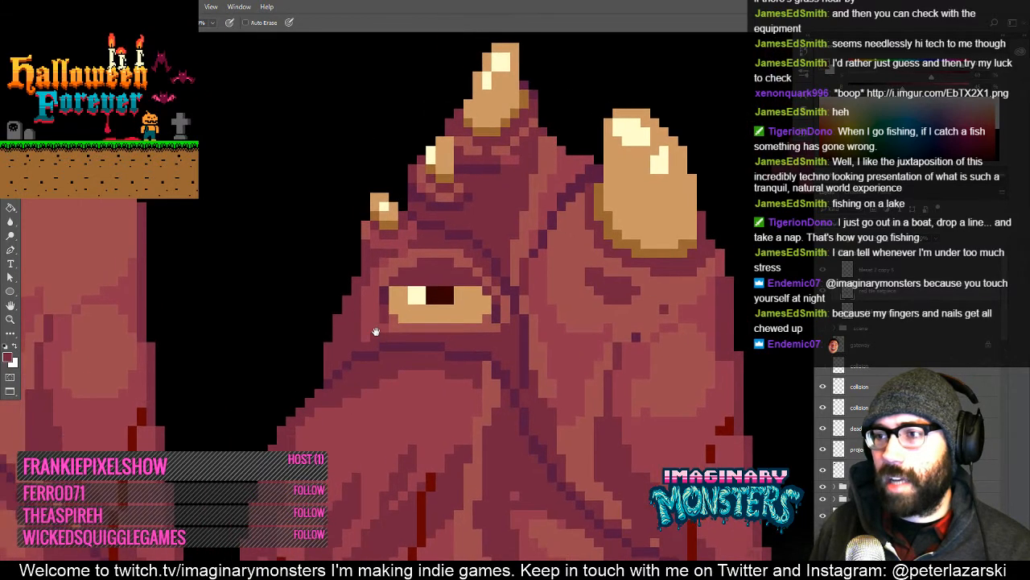
drag(364, 352, 378, 368)
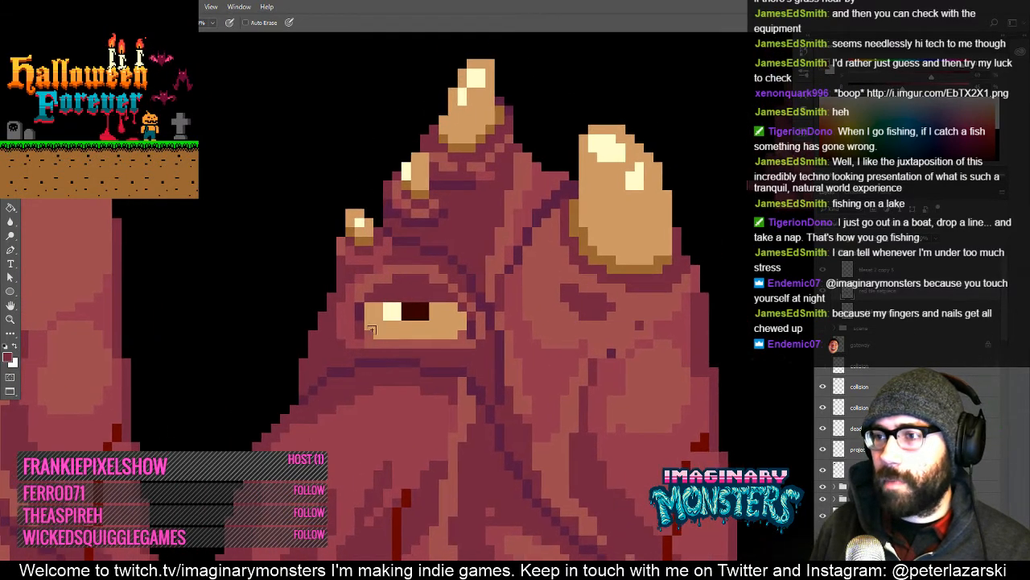
- Compare the spire with the large eye and teeth against the neighbouring plain and hooked spires, close up and from afar
drag(356, 334, 652, 255)
drag(414, 352, 712, 239)
drag(515, 297, 392, 313)
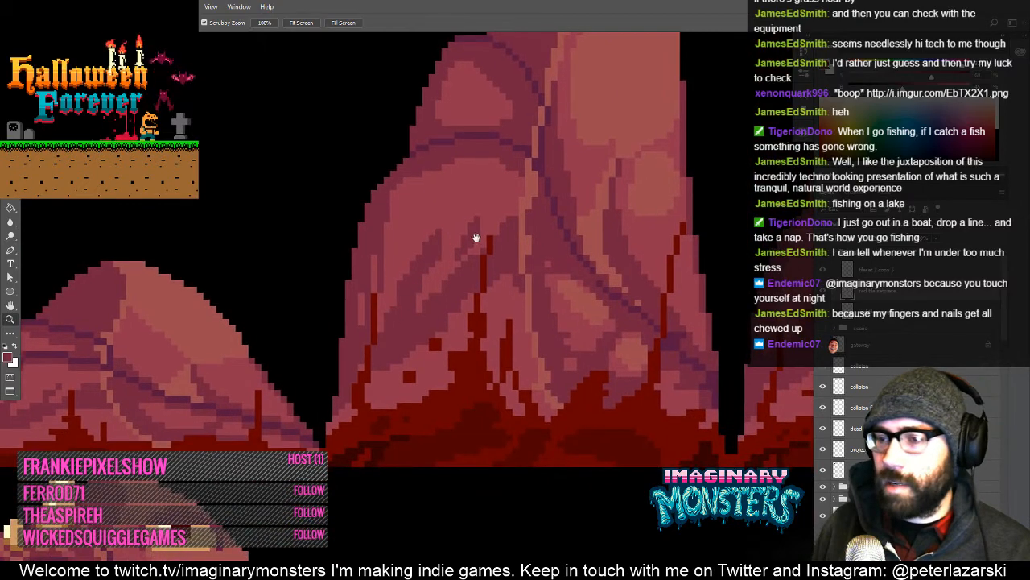
drag(555, 260, 483, 280)
key(b)
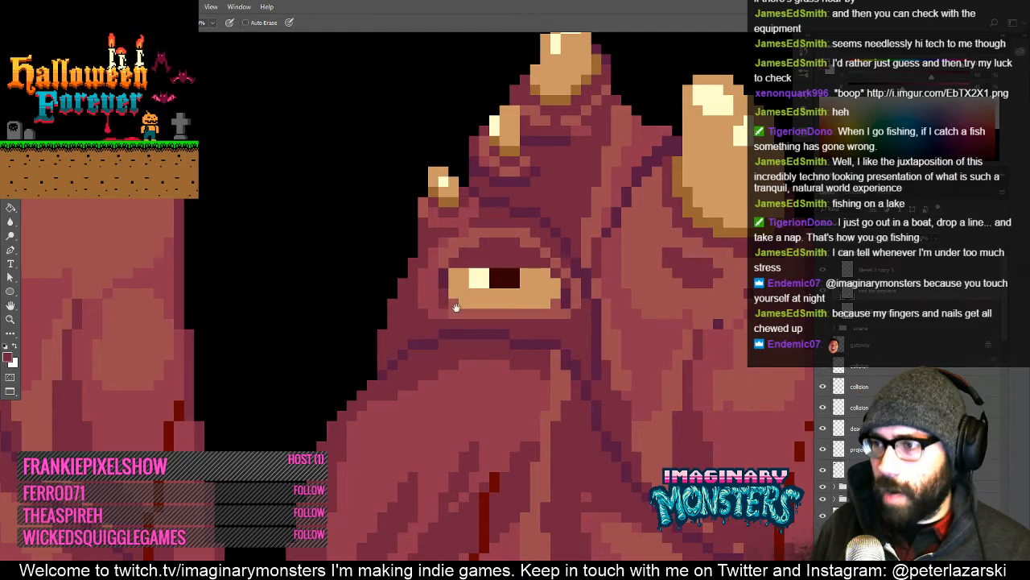
drag(427, 330, 388, 356)
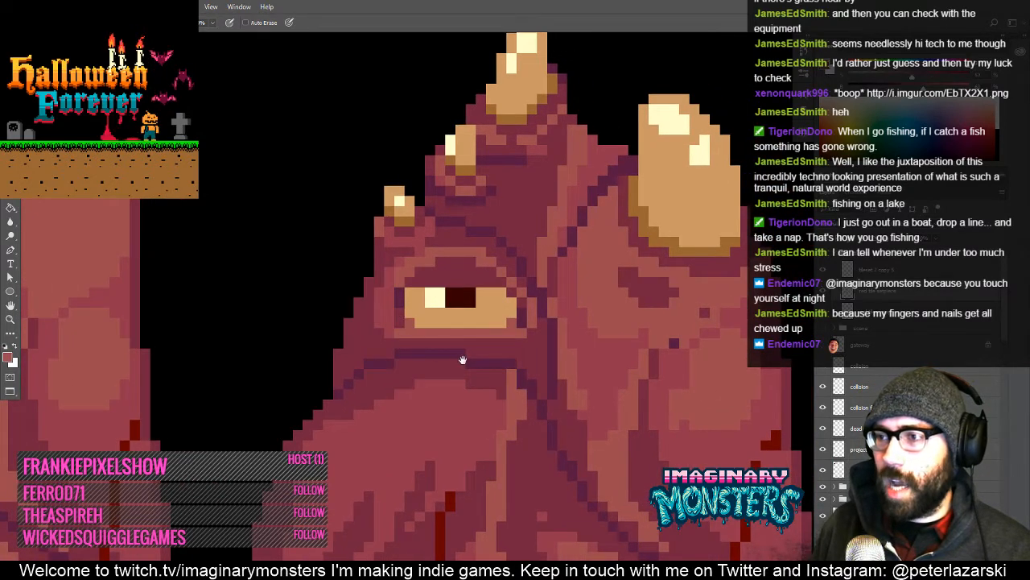
mouse_move(452, 356)
mouse_down()
mouse_move(383, 388)
mouse_move(433, 378)
mouse_up()
key(alt+space)
alt+click(496, 386)
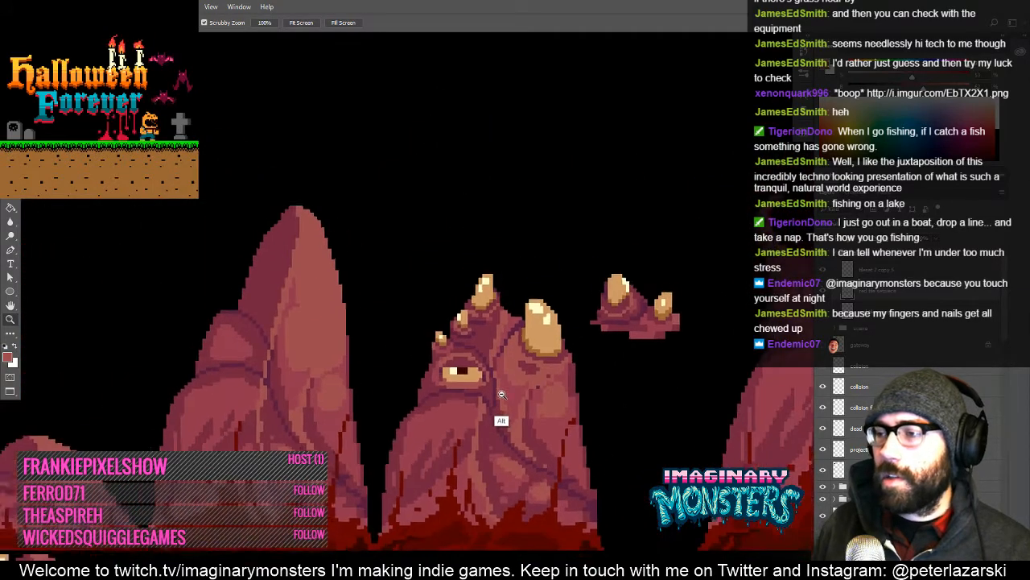
drag(562, 398, 404, 384)
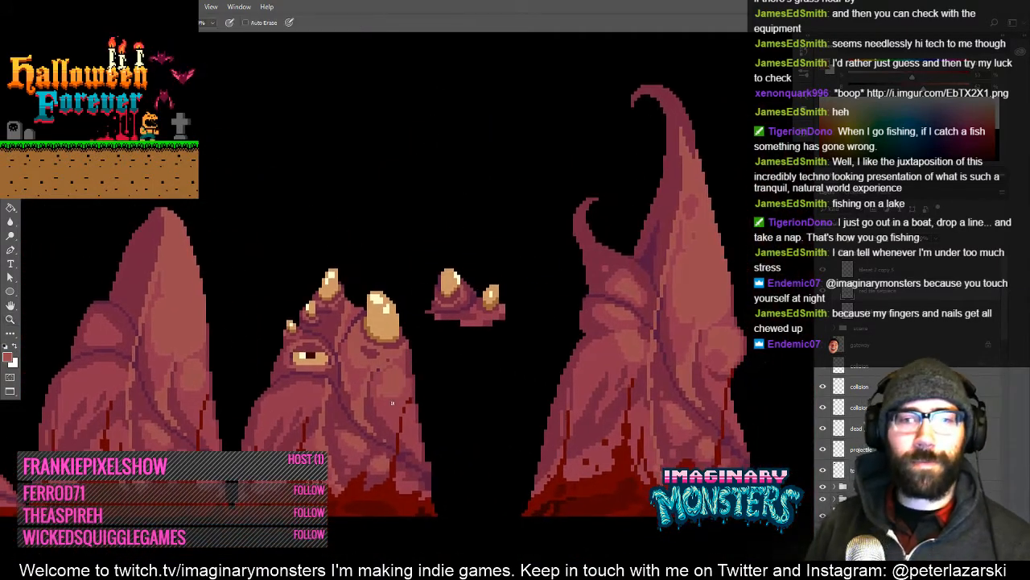
mouse_move(362, 410)
mouse_down()
mouse_move(388, 387)
mouse_move(545, 351)
mouse_up()
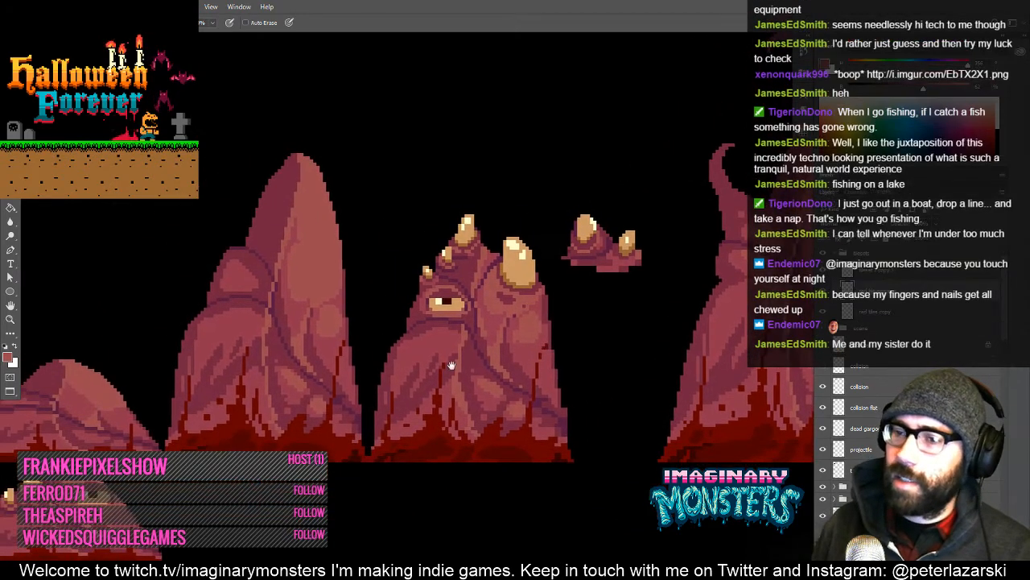
drag(453, 365, 504, 349)
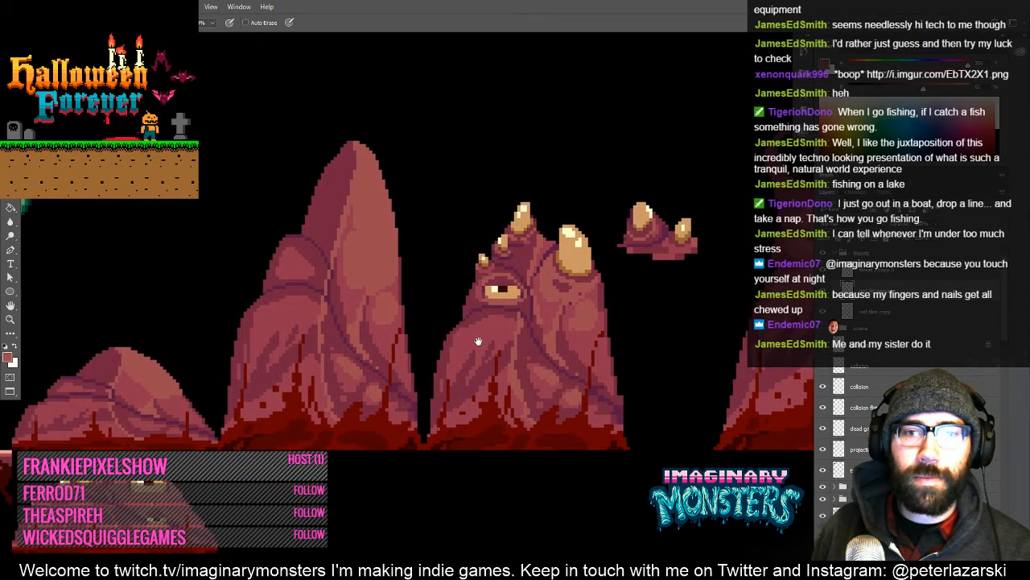
drag(438, 346, 470, 322)
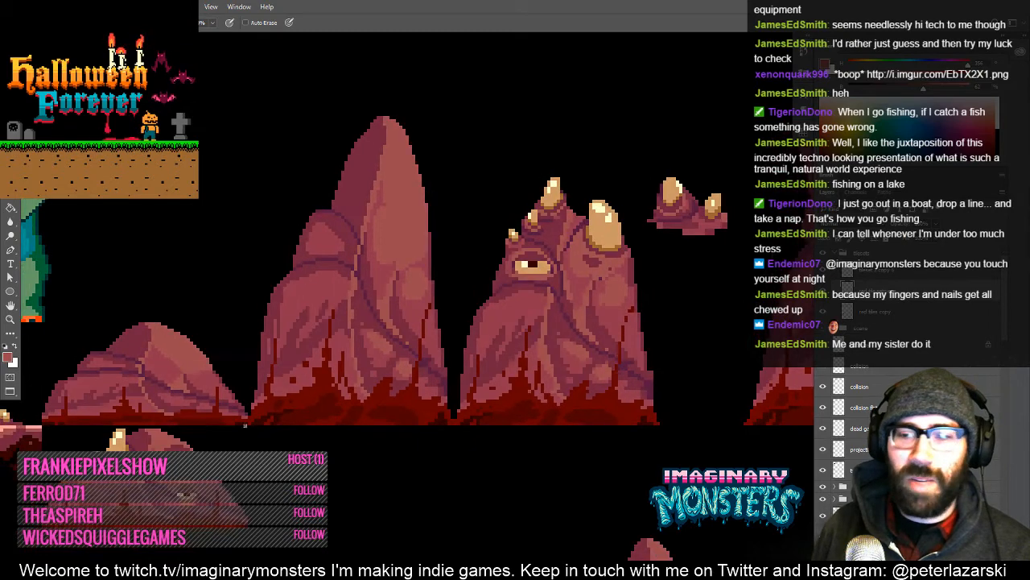
- Copy the small half-closed eye from the toothed mound onto the middle of the new spire, below the large eye
drag(193, 480, 248, 382)
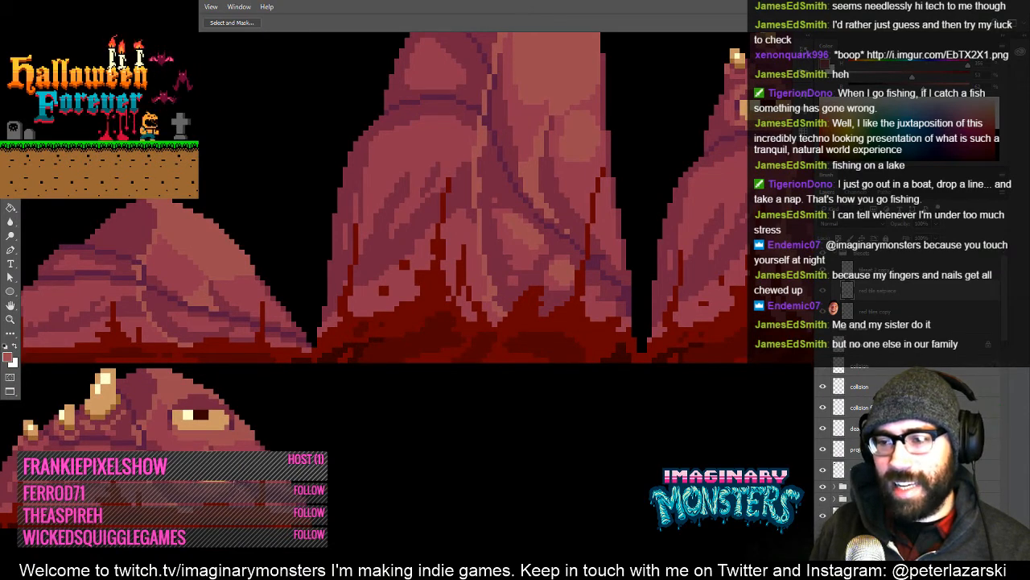
key(v)
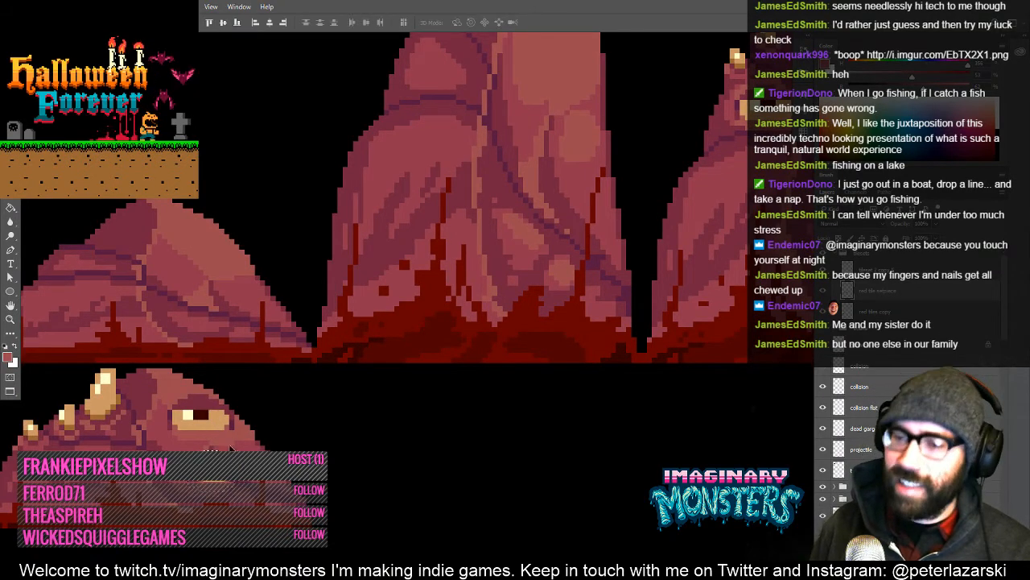
drag(226, 469, 455, 340)
key(ctrl+d)
drag(552, 349, 493, 367)
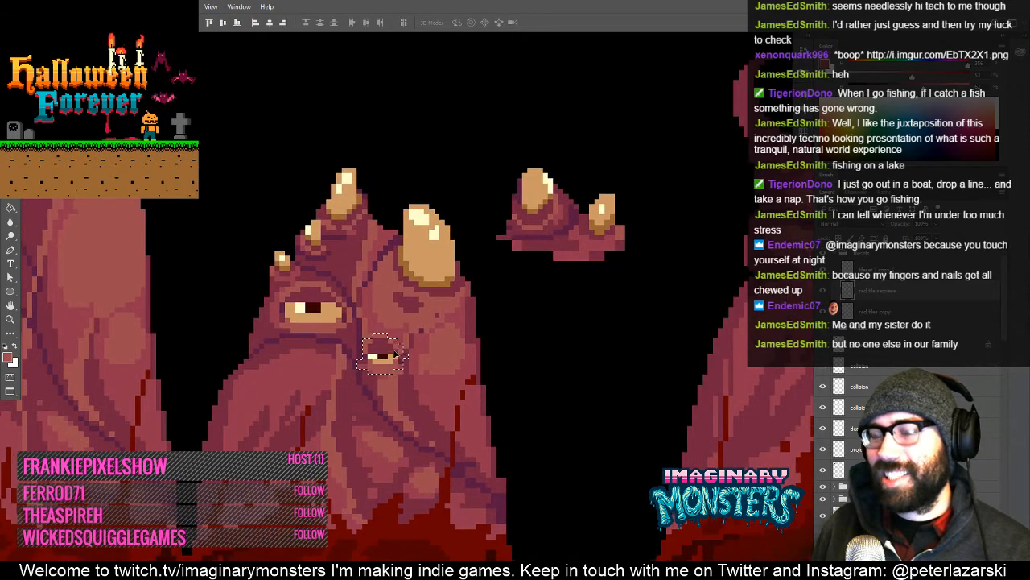
- Move the copied small eye off the spire onto the empty background and inspect its outline
drag(393, 351, 559, 315)
key(ctrl+h)
key(z)
click(567, 320)
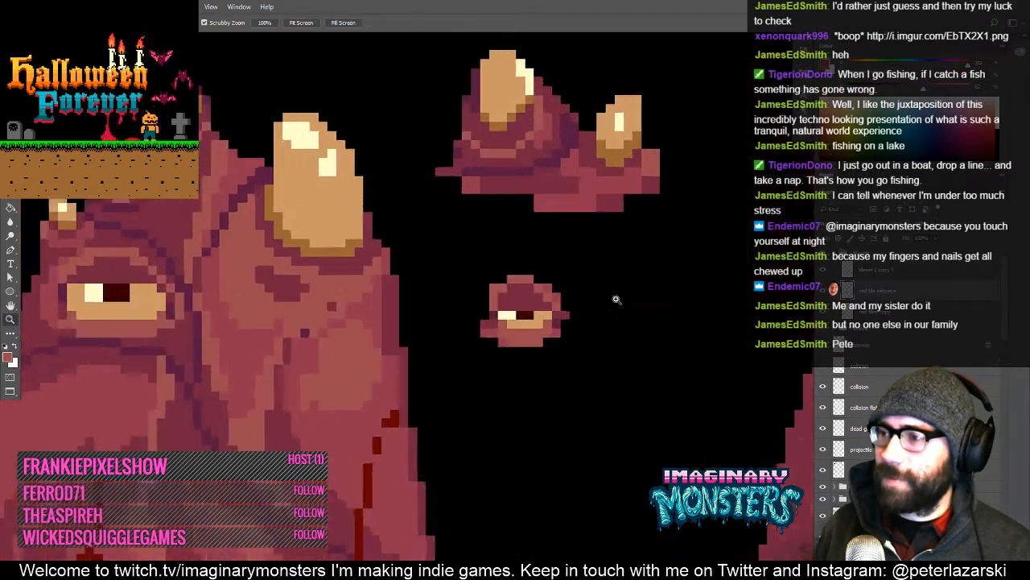
alt+click(574, 335)
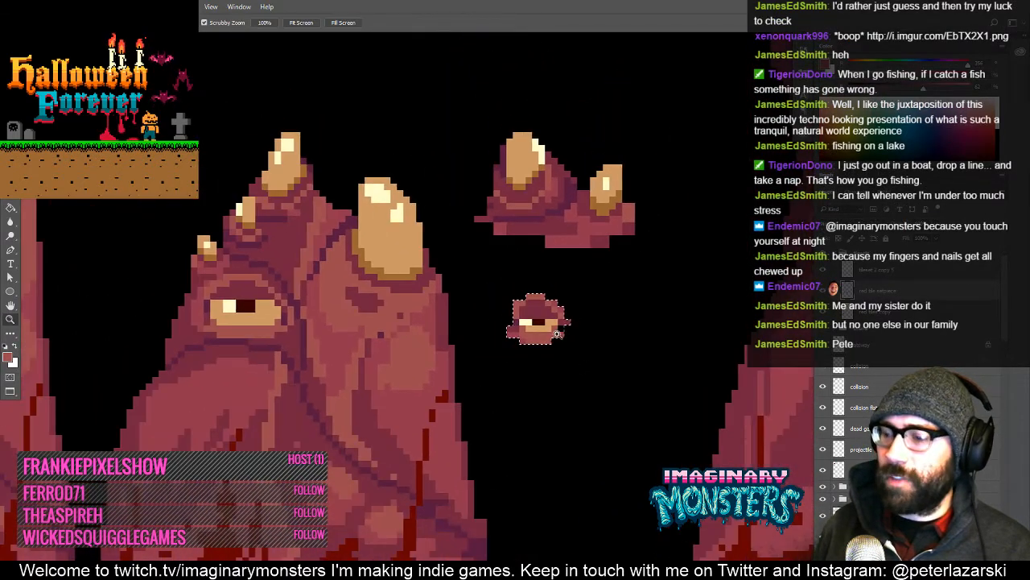
alt+click(560, 334)
- Place the small eye just beside the spire's central crease, diagonally below the large eye, and deselect it
key(v)
drag(537, 346, 358, 398)
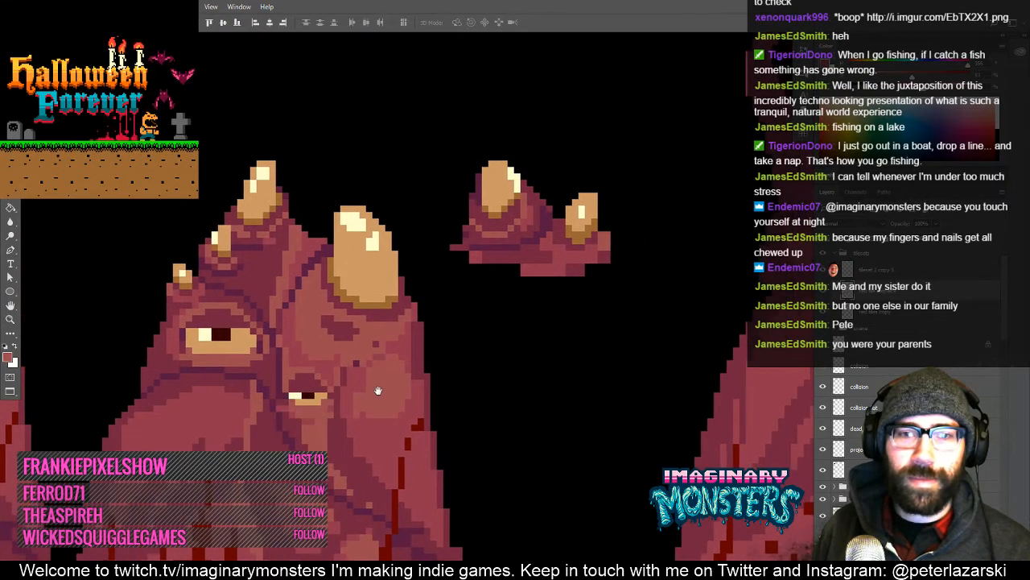
key(ctrl+d)
drag(409, 422, 421, 394)
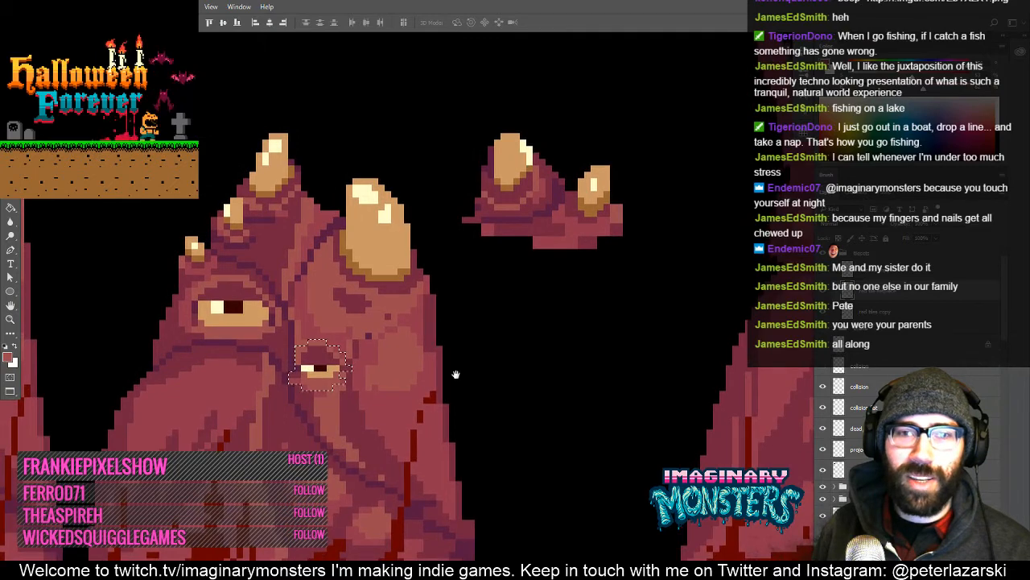
key(ctrl+d)
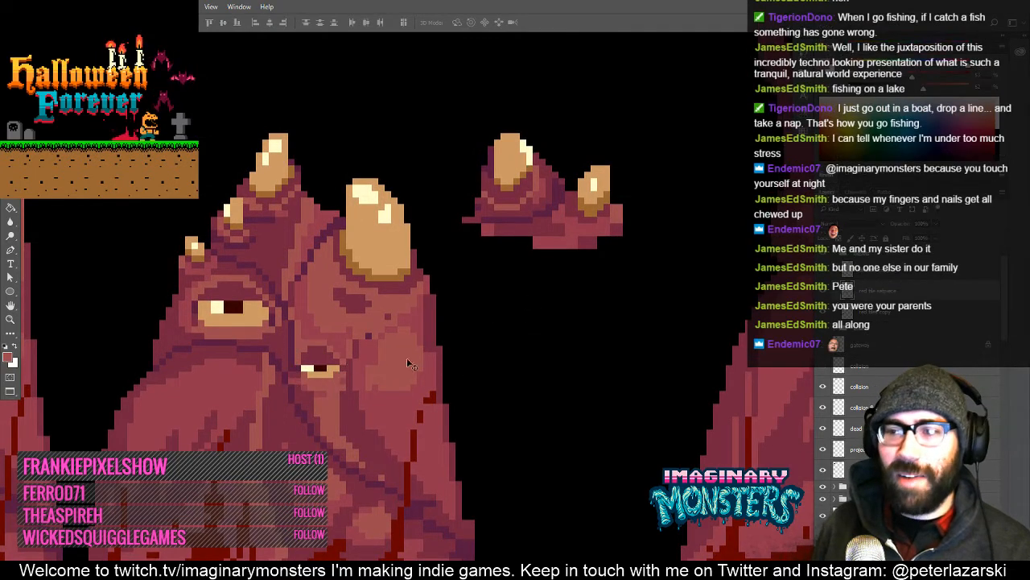
- Blend the flesh directly around the small eye's lids into the spire with sampled reds
key(z)
alt+click(355, 395)
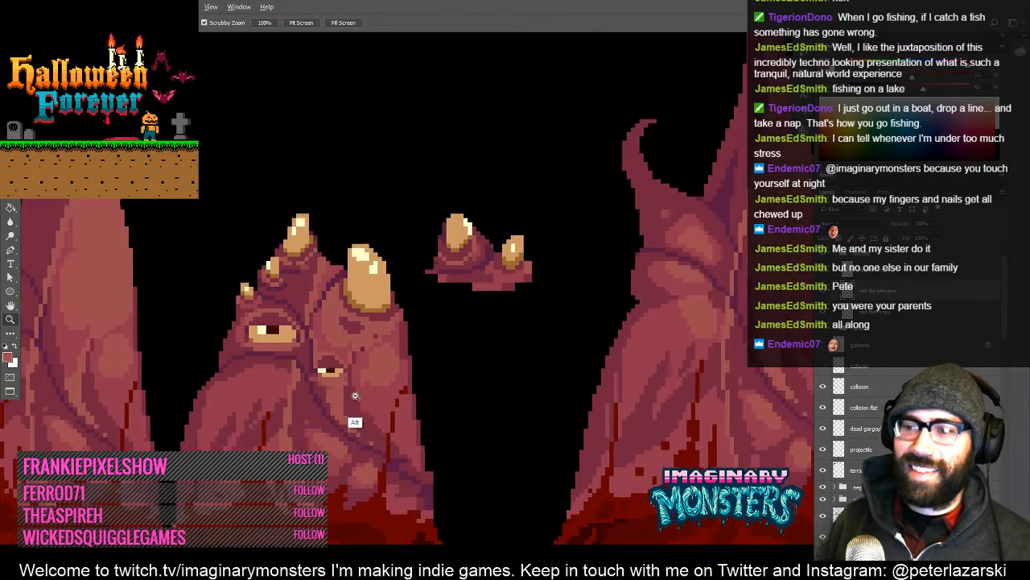
alt+click(354, 409)
click(345, 387)
click(346, 387)
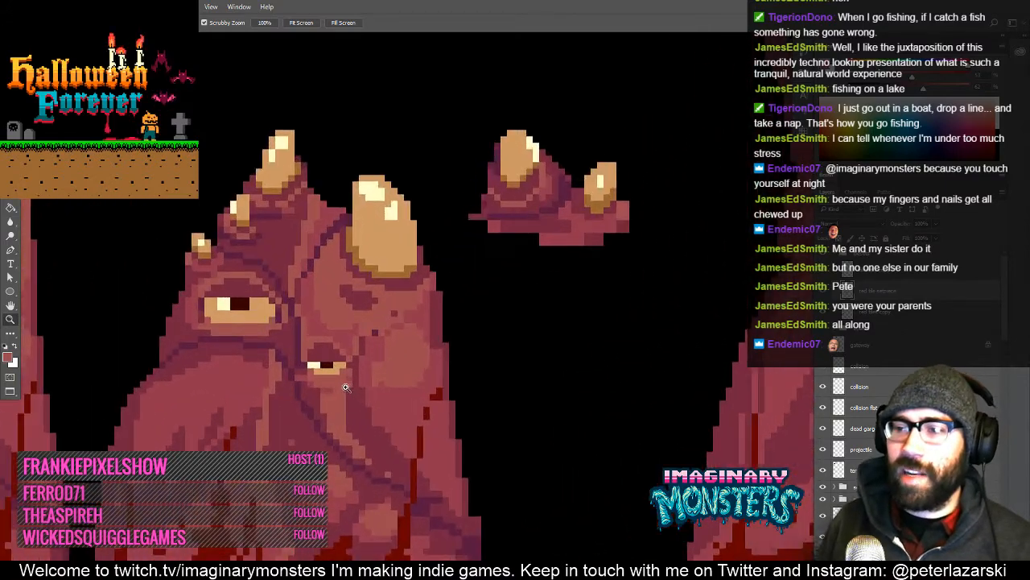
click(345, 387)
click(345, 387)
drag(315, 430, 374, 397)
drag(415, 362, 330, 451)
drag(402, 360, 384, 391)
key(b)
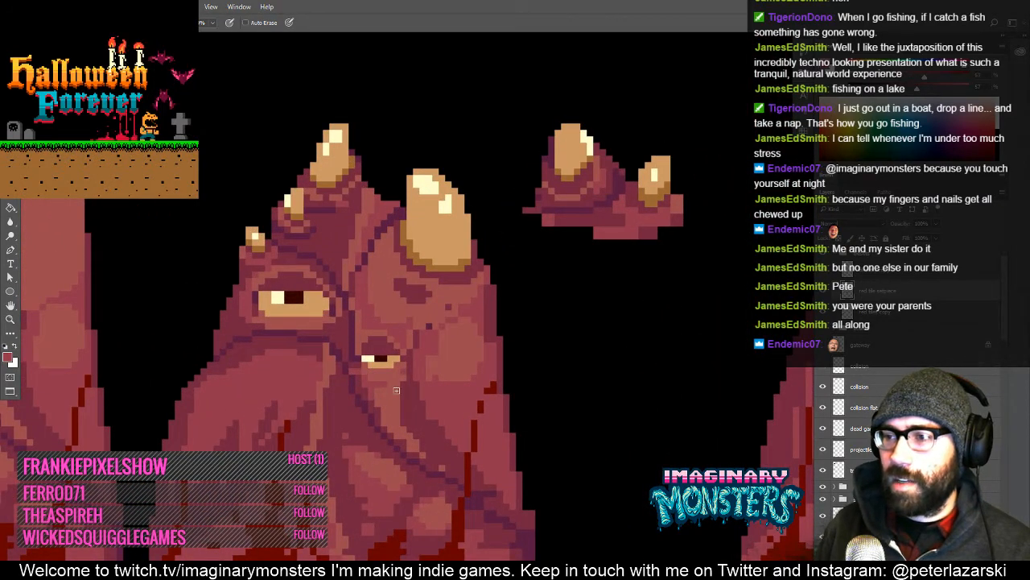
drag(416, 377, 409, 400)
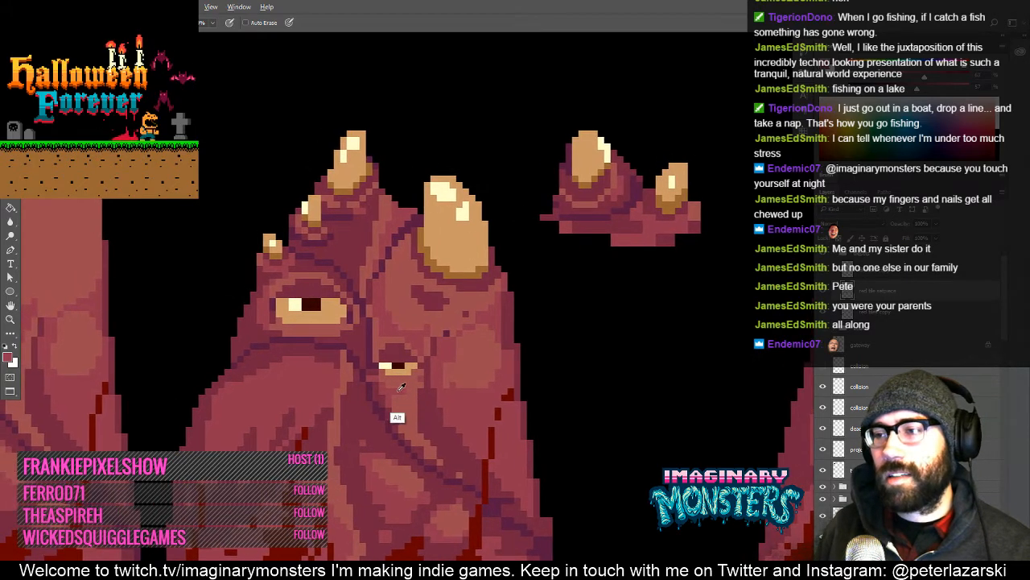
- Repaint the flesh beside the small eye's outer corner with a lighter red sampled from beneath the eye
alt+click(404, 393)
scroll(427, 388, up, 1)
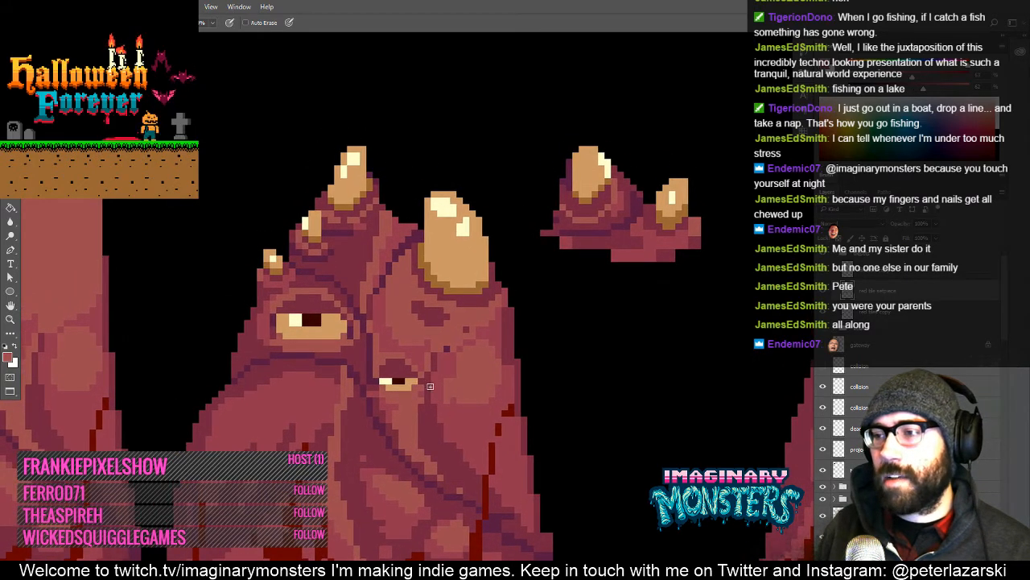
drag(440, 437, 440, 406)
drag(425, 371, 449, 357)
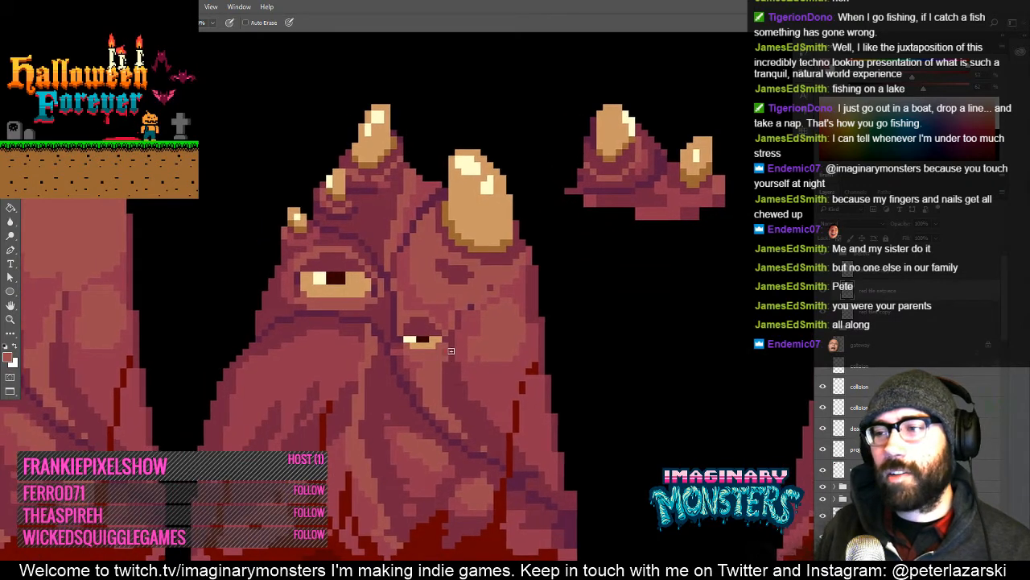
drag(485, 403, 472, 422)
alt+click(474, 407)
alt+click(475, 406)
alt+click(475, 407)
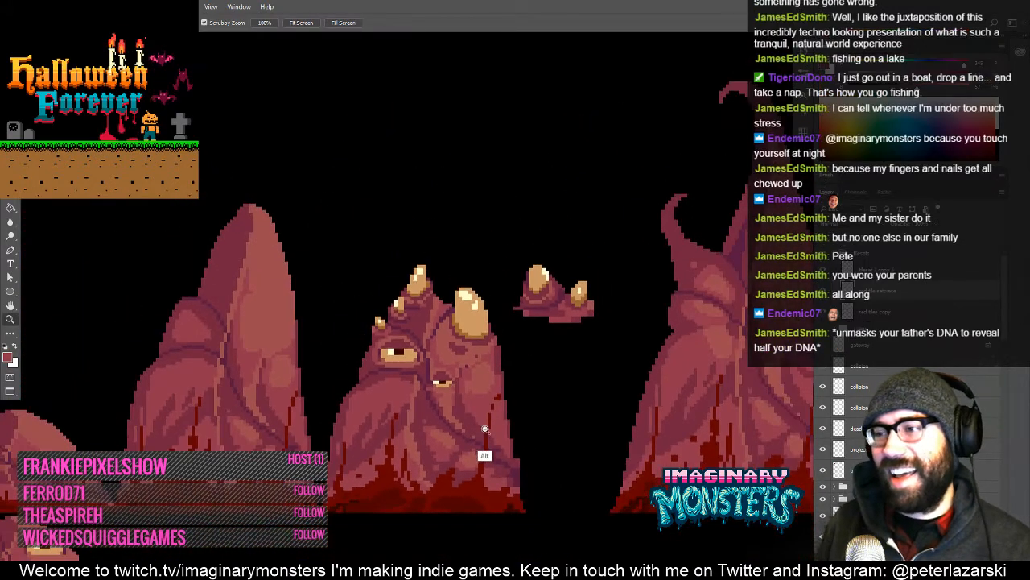
alt+click(484, 428)
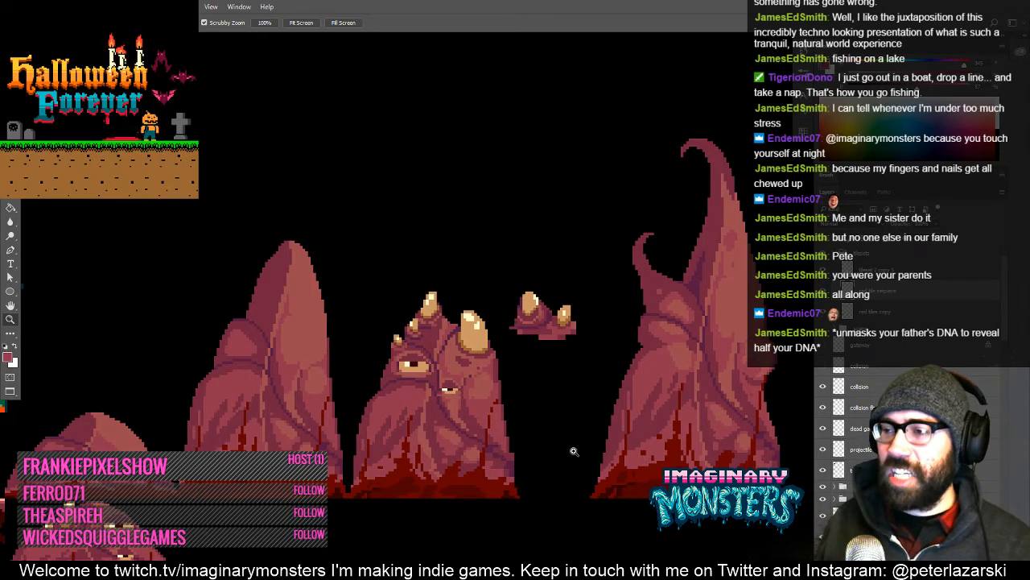
- Paint out the stray dark specks between the large tooth and the small eye with sampled flesh tones
drag(522, 324, 460, 300)
drag(419, 362, 467, 312)
mouse_move(379, 357)
mouse_down()
mouse_move(488, 333)
mouse_move(598, 281)
mouse_move(439, 350)
mouse_up()
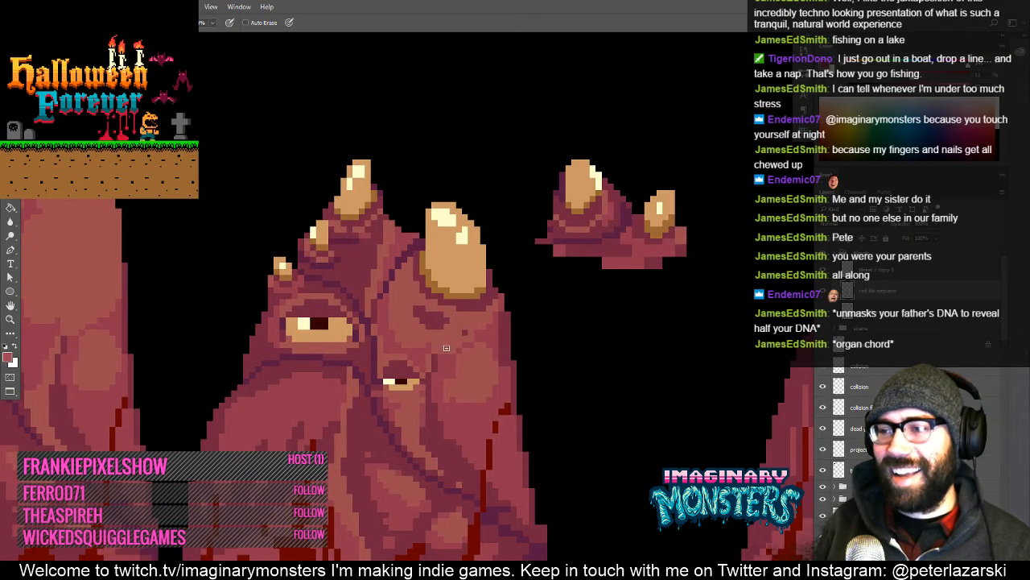
alt+click(449, 359)
drag(475, 380, 444, 387)
alt+click(426, 341)
alt+click(436, 338)
alt+click(426, 342)
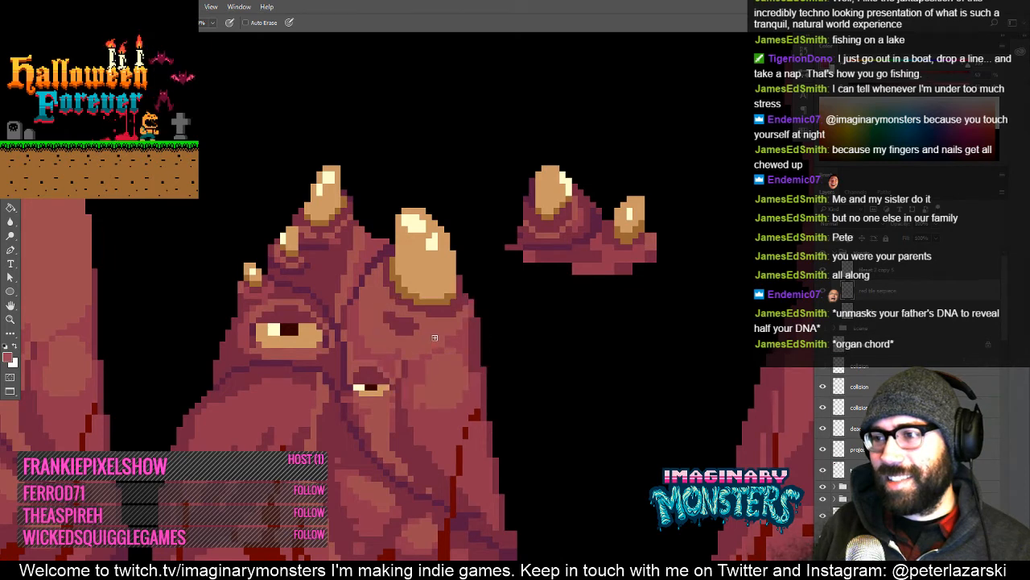
drag(457, 339, 447, 366)
drag(449, 436, 438, 387)
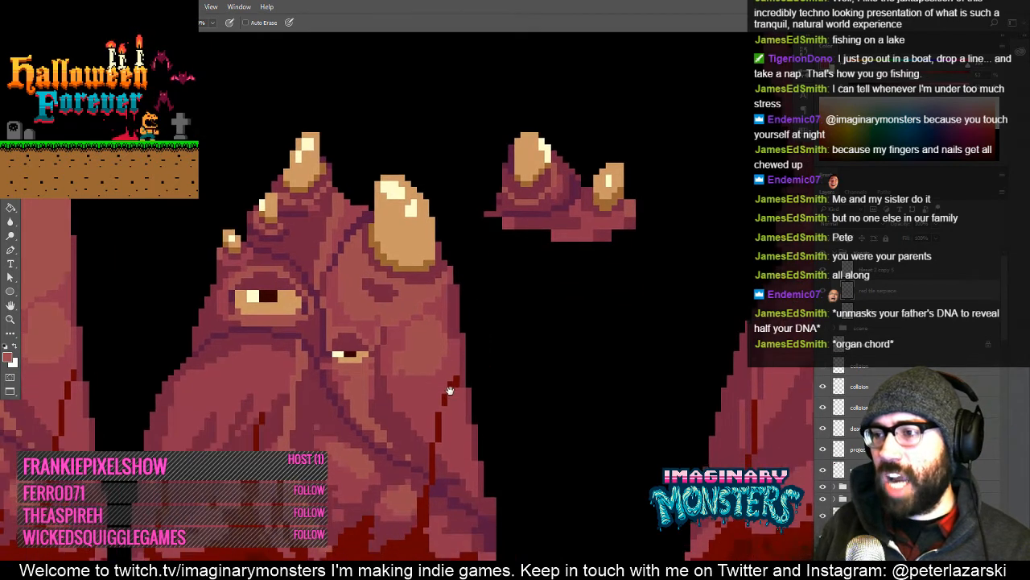
- Touch up the blood streak near the spire's outer edge with a sampled dark red and review the whole spire
key(z)
alt+click(489, 371)
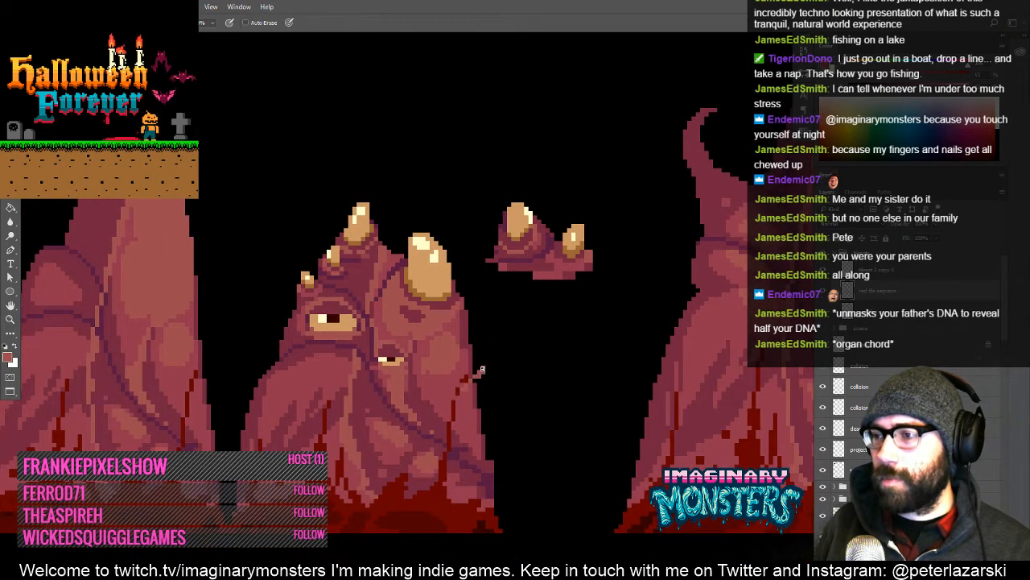
click(462, 391)
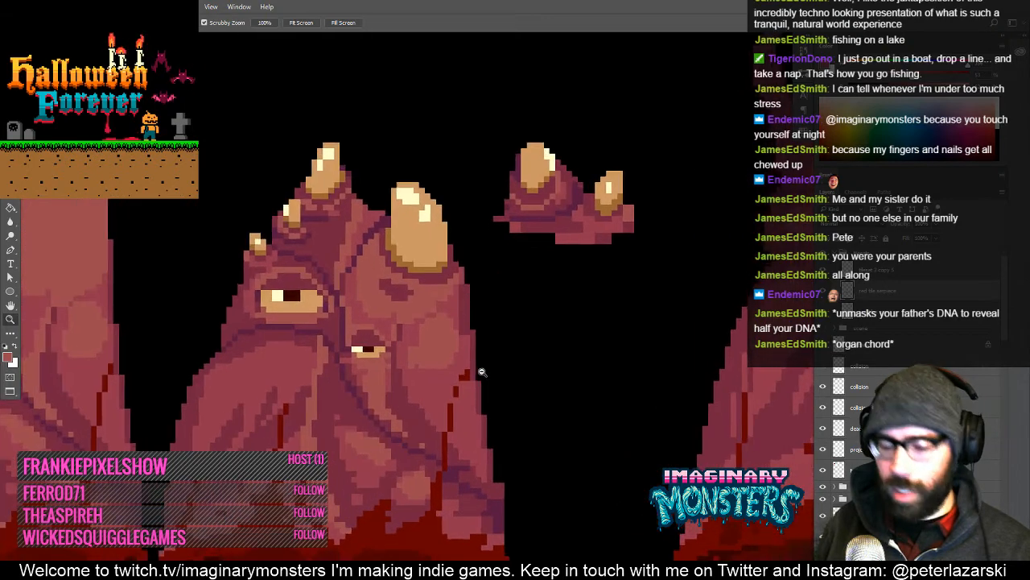
key(b)
alt+click(455, 408)
mouse_move(468, 373)
mouse_down()
mouse_move(461, 412)
mouse_move(452, 402)
mouse_move(473, 452)
mouse_move(477, 408)
mouse_move(461, 389)
mouse_move(445, 411)
mouse_move(427, 385)
mouse_up()
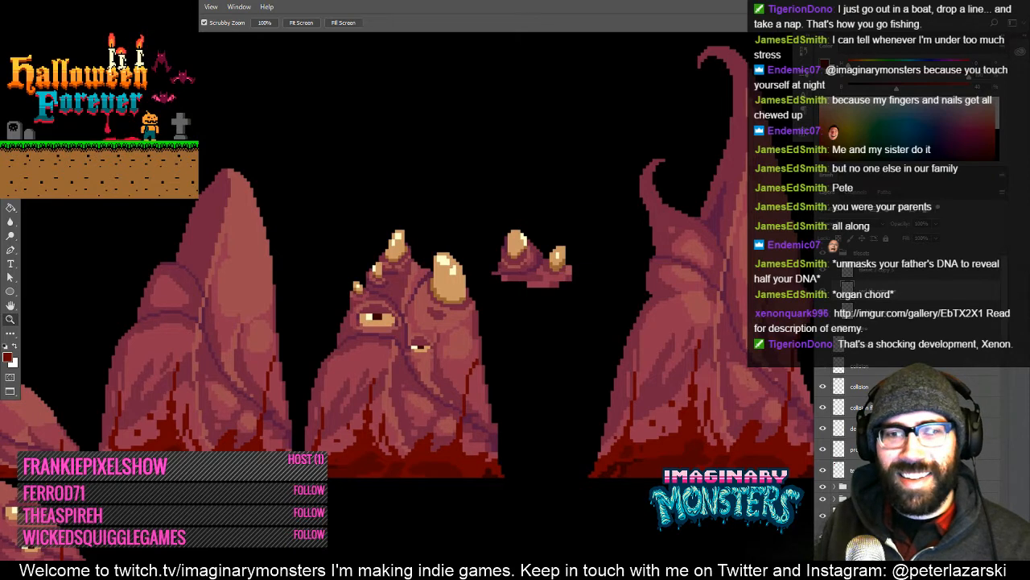
key(space)
drag(453, 308, 385, 298)
alt+click(410, 232)
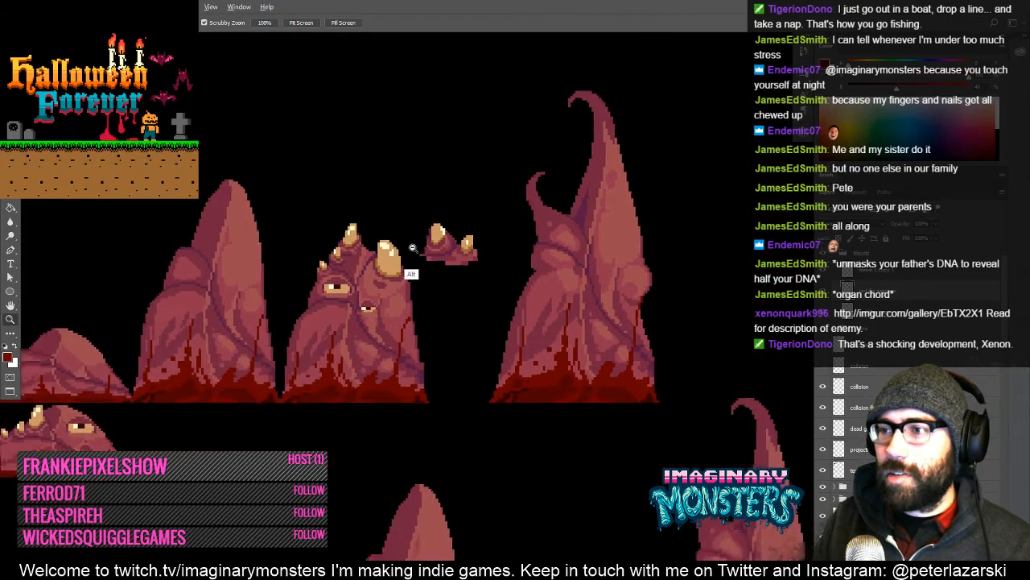
- Examine the toothed spire at tileset scale against the neighbouring spires and creatures
alt+click(419, 256)
key(space)
drag(372, 336, 365, 366)
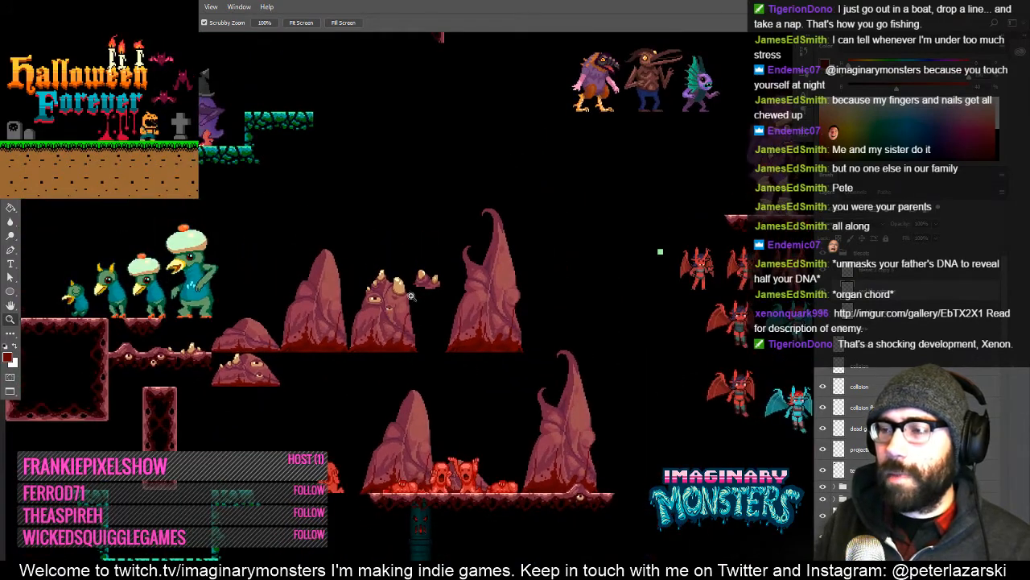
click(399, 292)
click(399, 291)
click(398, 291)
click(399, 292)
key(space)
drag(379, 263, 335, 303)
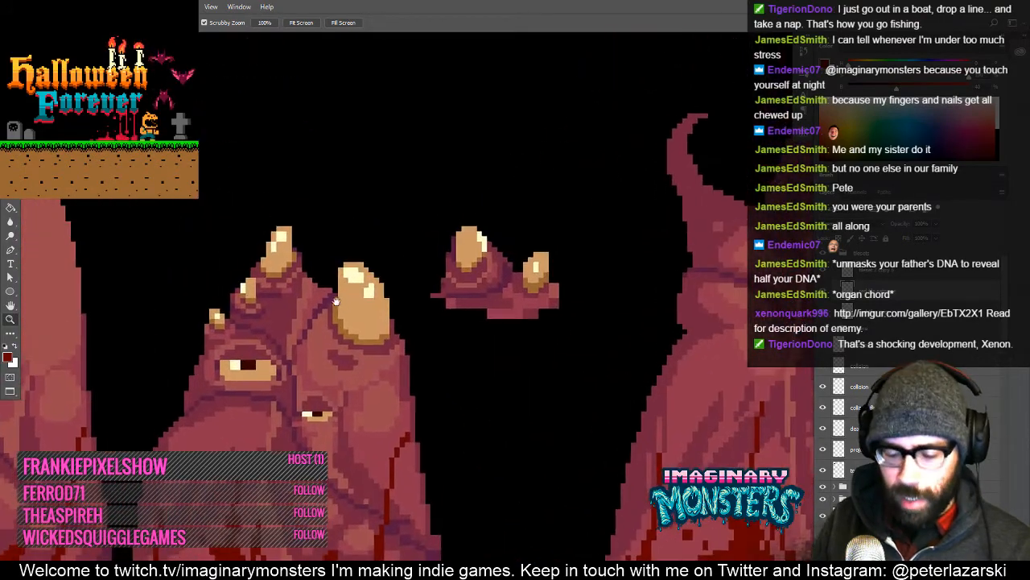
- Trim the pixels at the large tooth's tip and touch up its edge with a sampled tan
key(e)
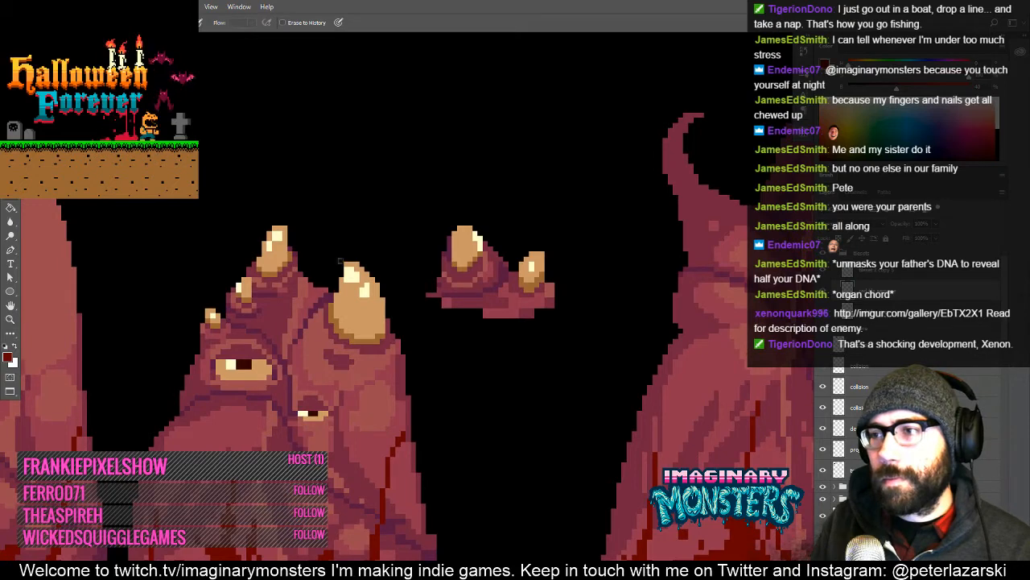
drag(375, 325, 366, 377)
key(b)
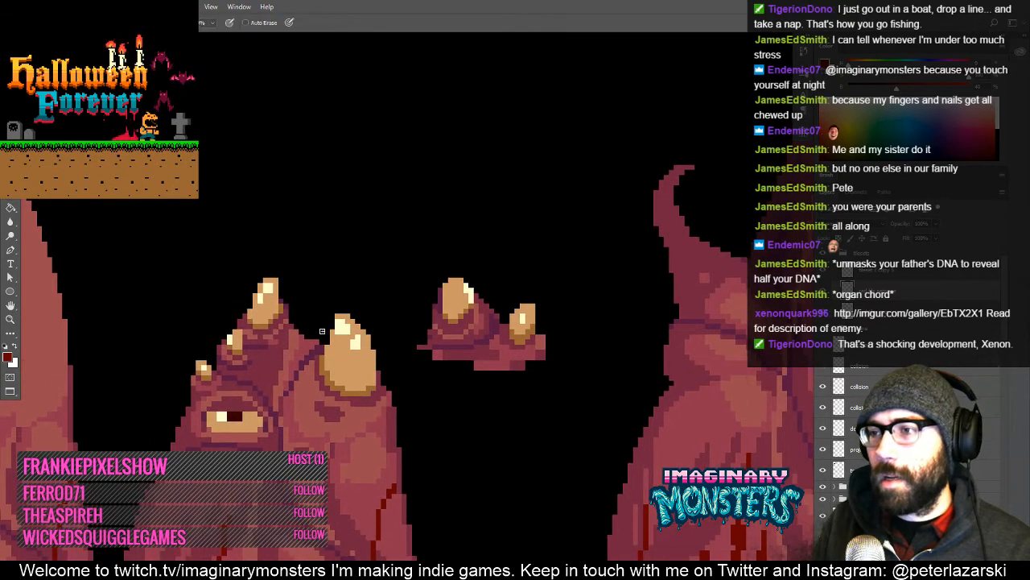
alt+click(329, 371)
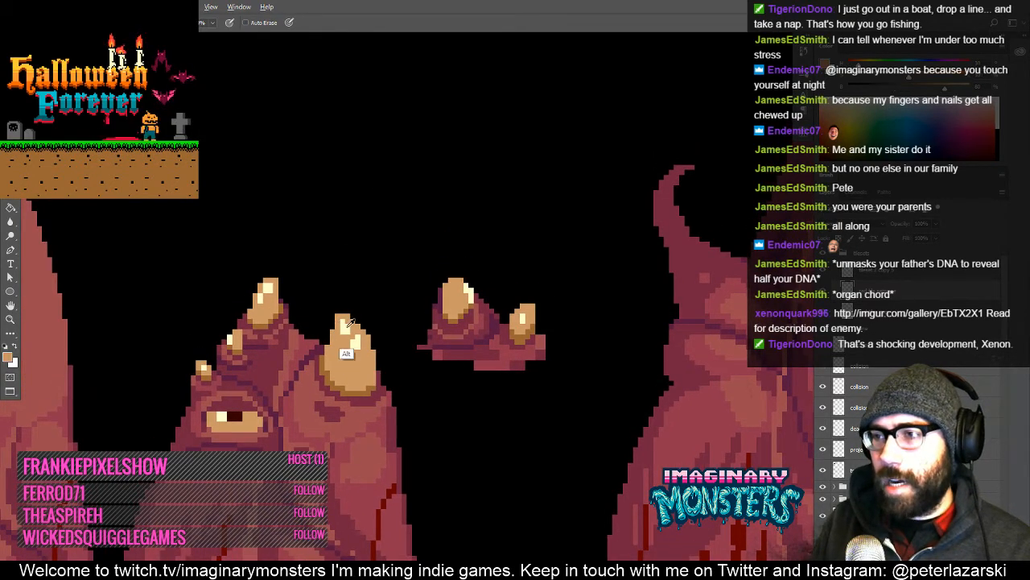
key(space)
drag(342, 442, 376, 371)
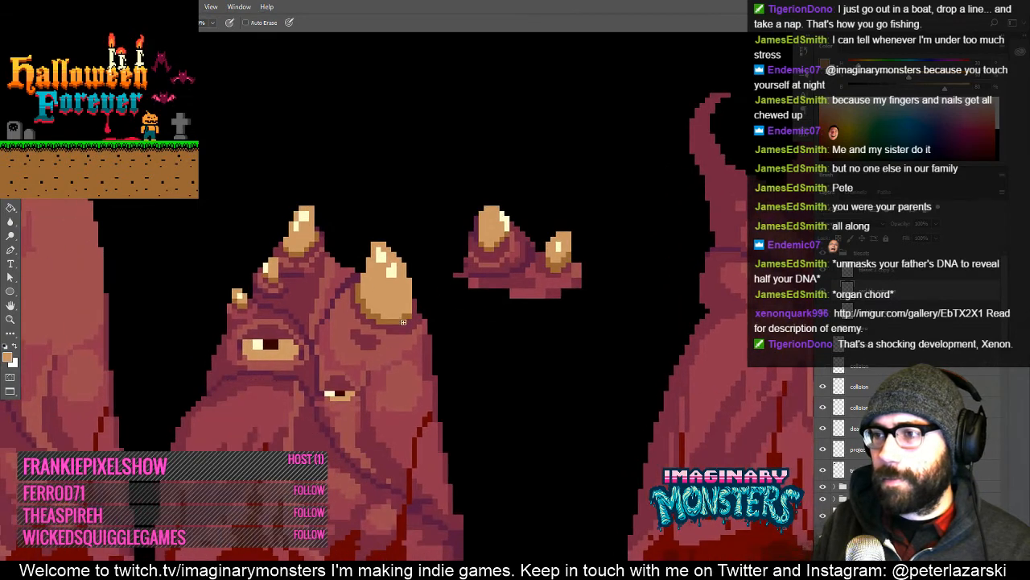
alt+click(407, 312)
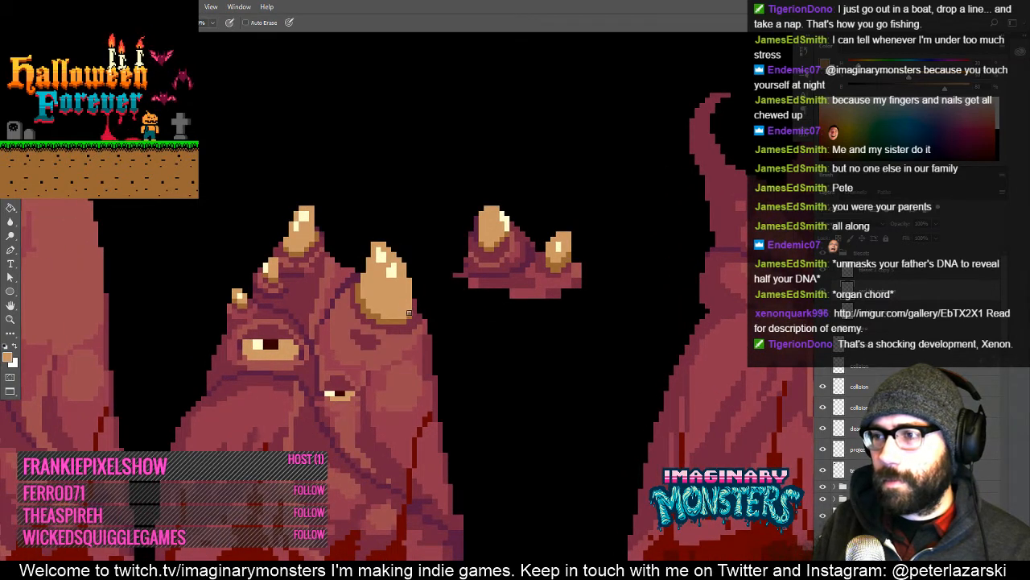
- Review the toothed spire's silhouette beside the plain and horned spires and the rest of the tileset
key(z)
alt+click(422, 311)
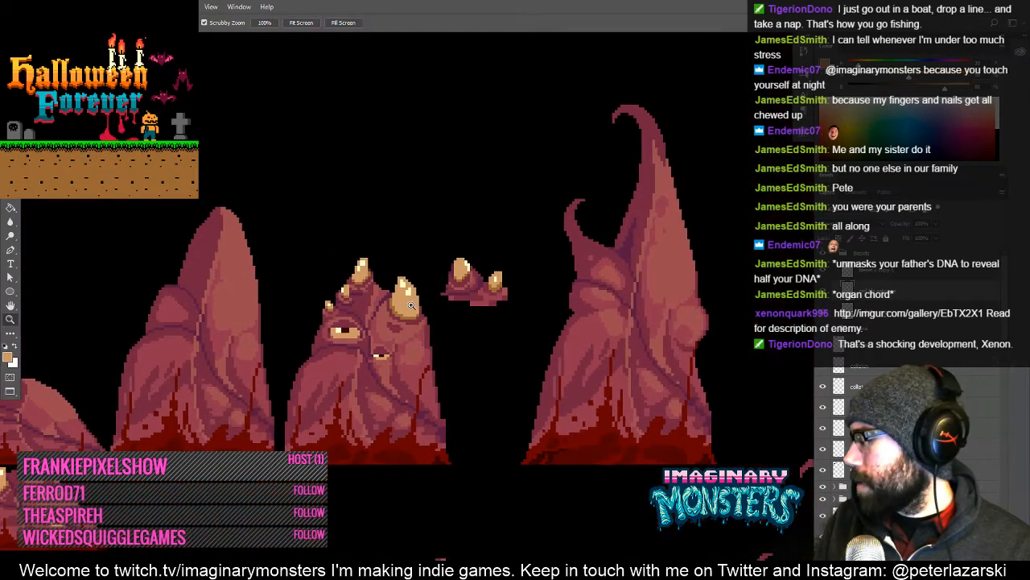
alt+click(411, 313)
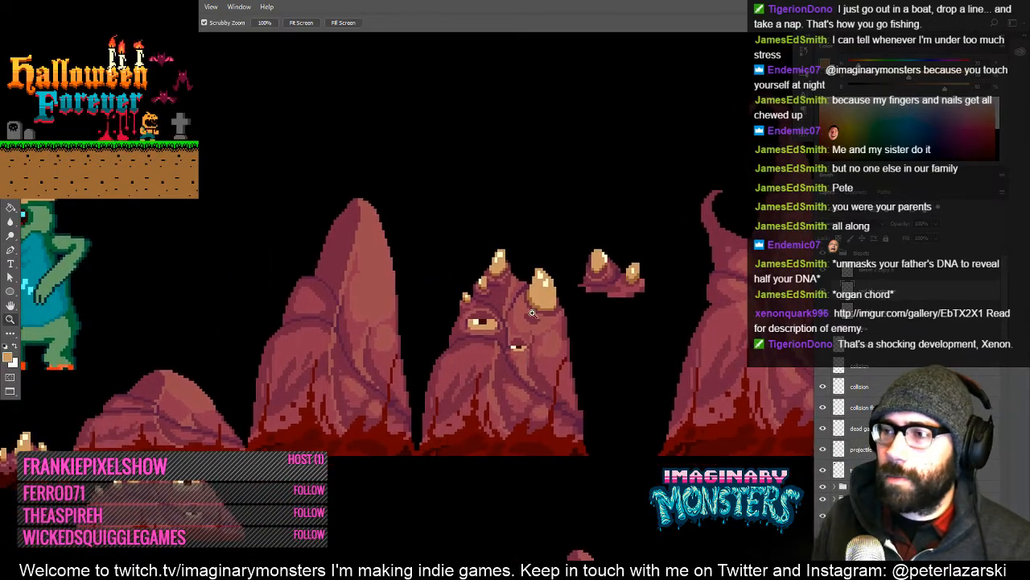
alt+click(489, 330)
alt+click(490, 330)
drag(548, 344, 395, 392)
click(393, 354)
key(v)
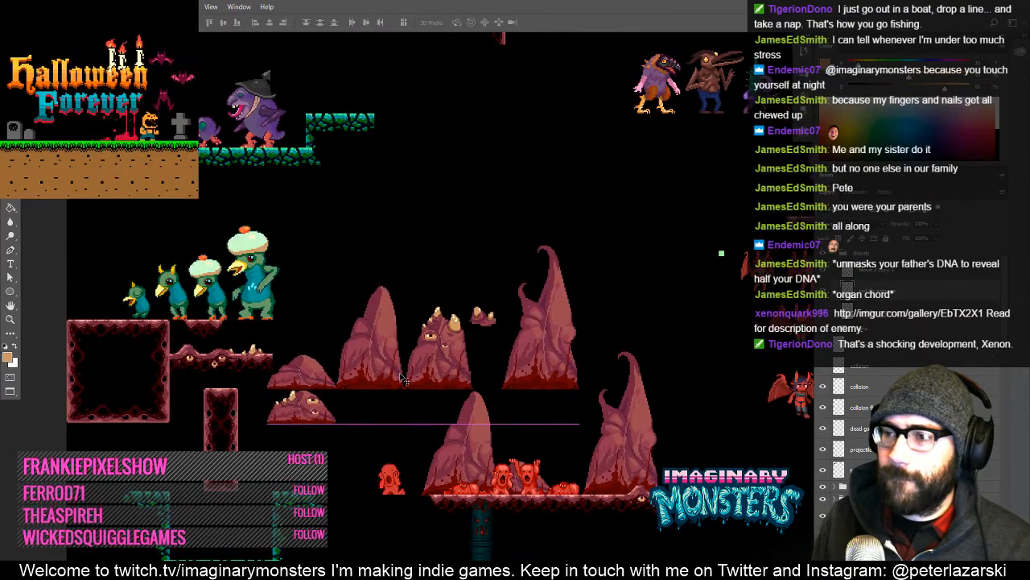
key(ctrl+z)
mouse_move(422, 344)
mouse_down()
mouse_move(373, 391)
mouse_move(364, 425)
mouse_move(385, 441)
mouse_up()
mouse_move(454, 339)
mouse_down()
mouse_move(335, 416)
mouse_move(399, 388)
mouse_move(466, 293)
mouse_up()
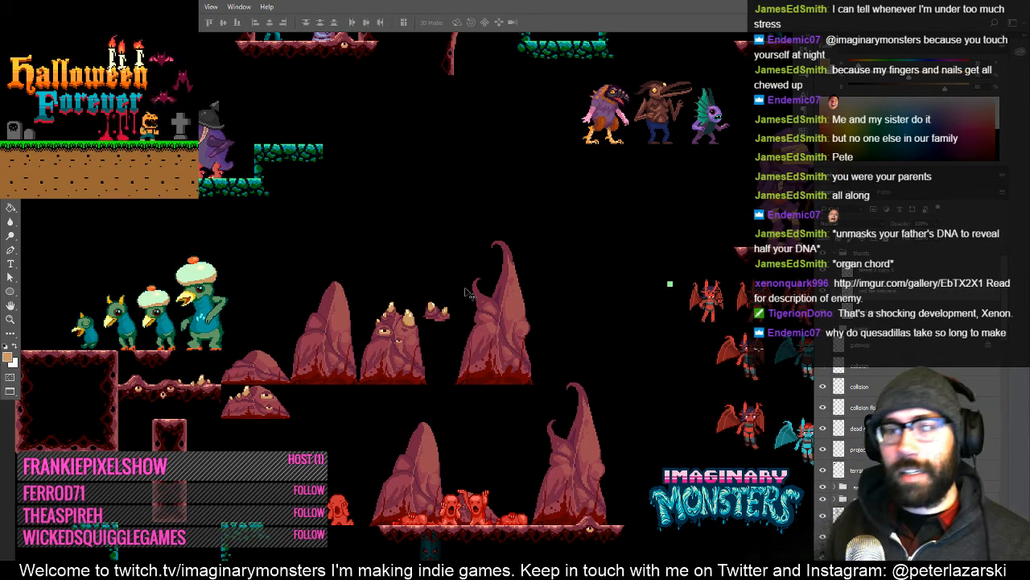
drag(344, 322, 330, 345)
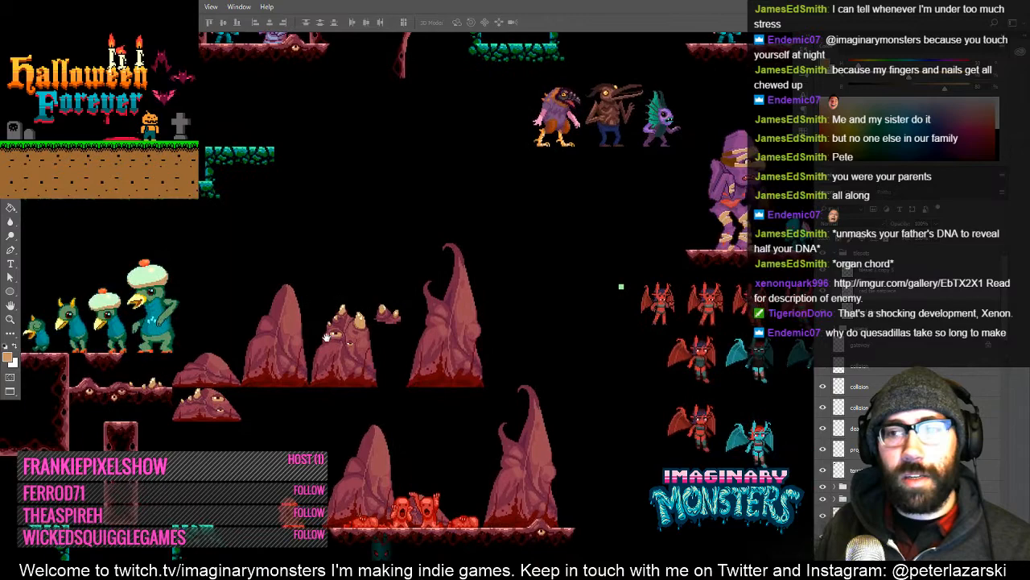
drag(437, 345, 478, 340)
- Erase the stray flesh pixels sticking out from the left end of the spare two-toothed piece
key(z)
click(418, 336)
click(416, 341)
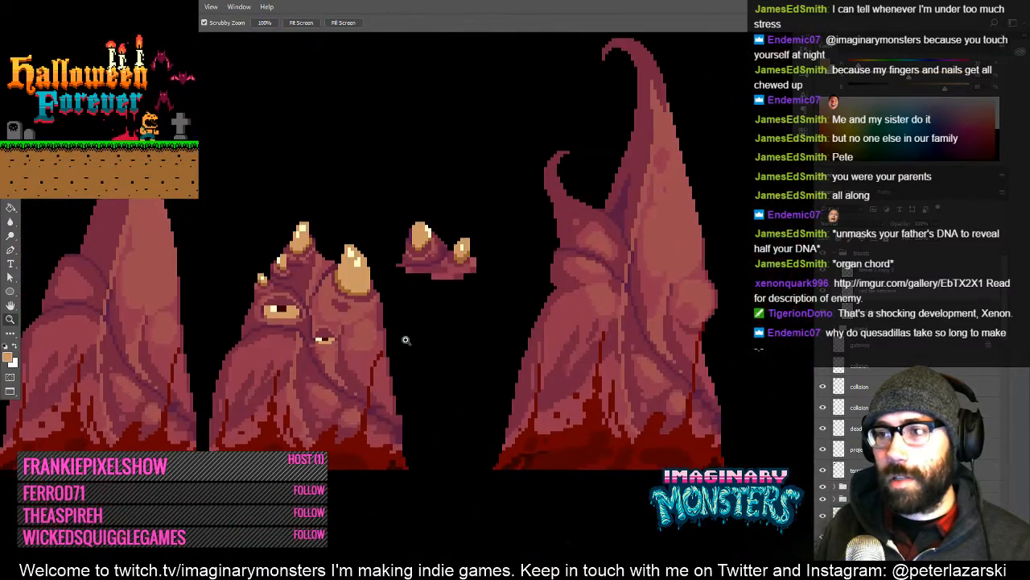
drag(399, 326, 424, 362)
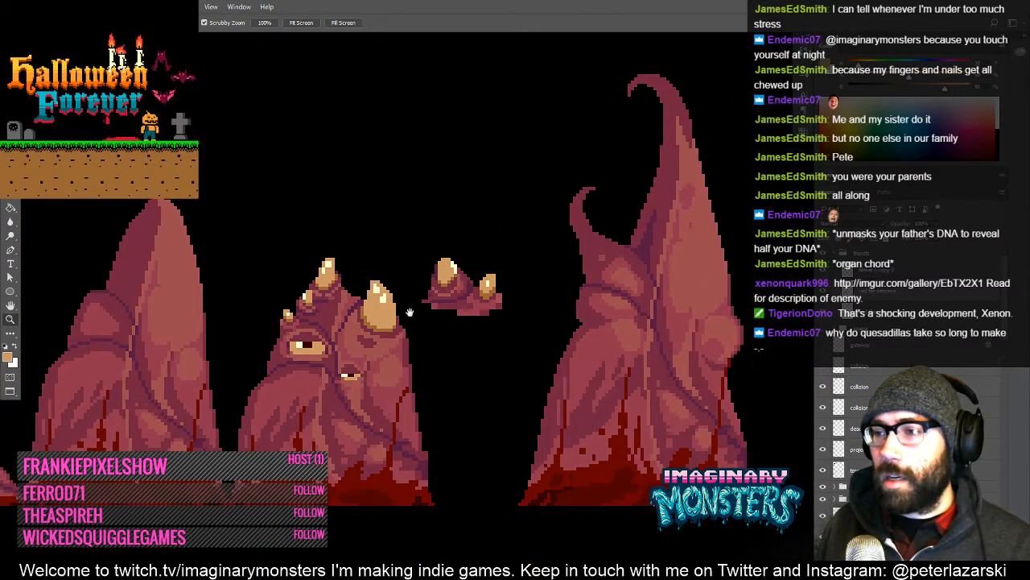
click(441, 280)
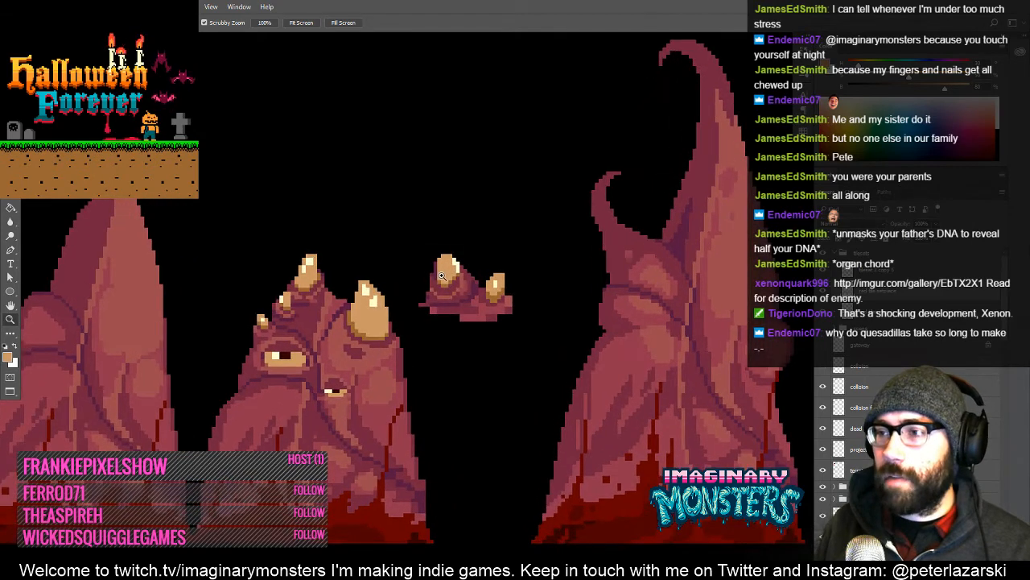
key(l)
drag(416, 309, 435, 333)
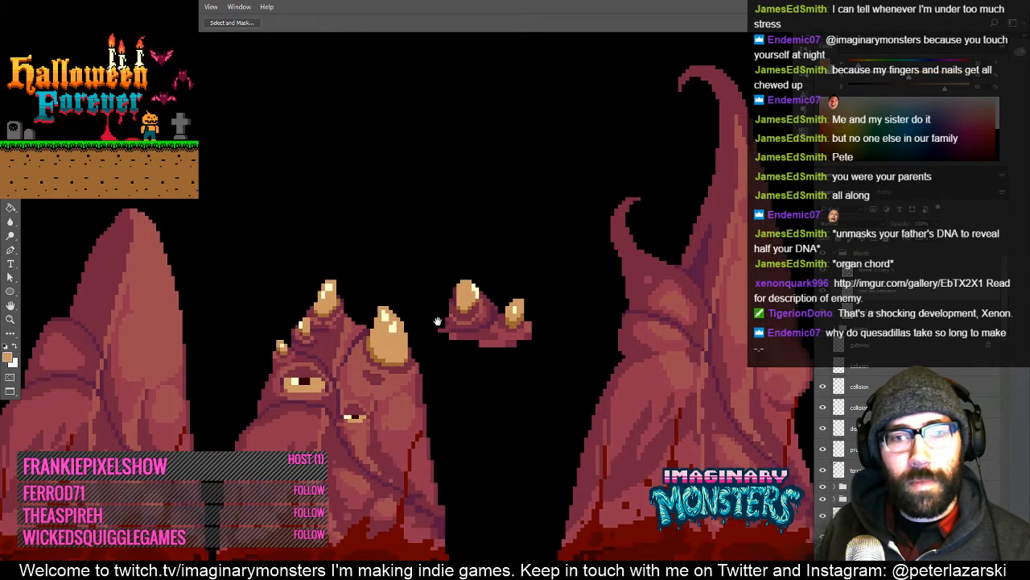
key(e)
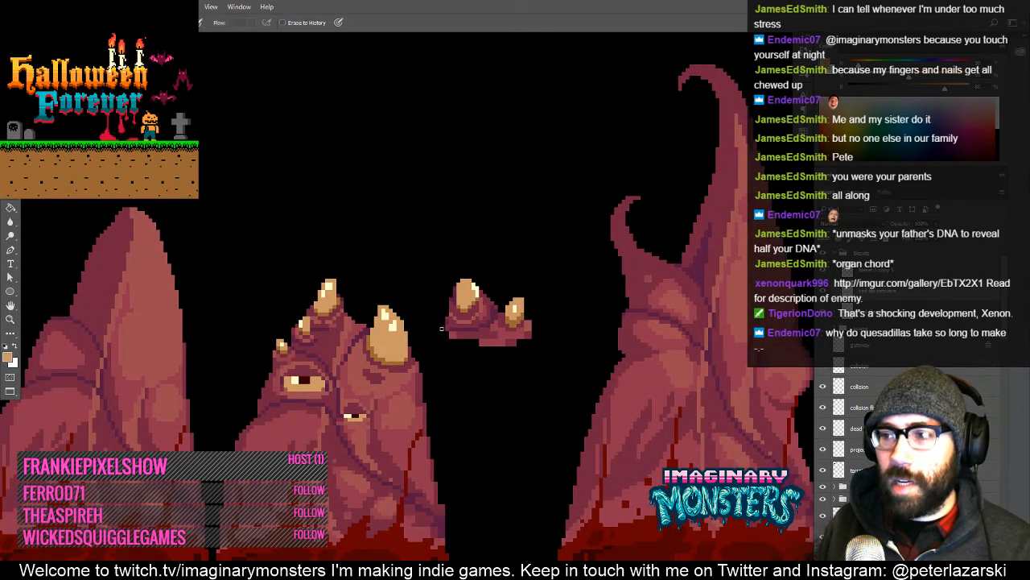
- Cut the larger tooth out of the spare piece and position it on the spire below the large tooth
key(l)
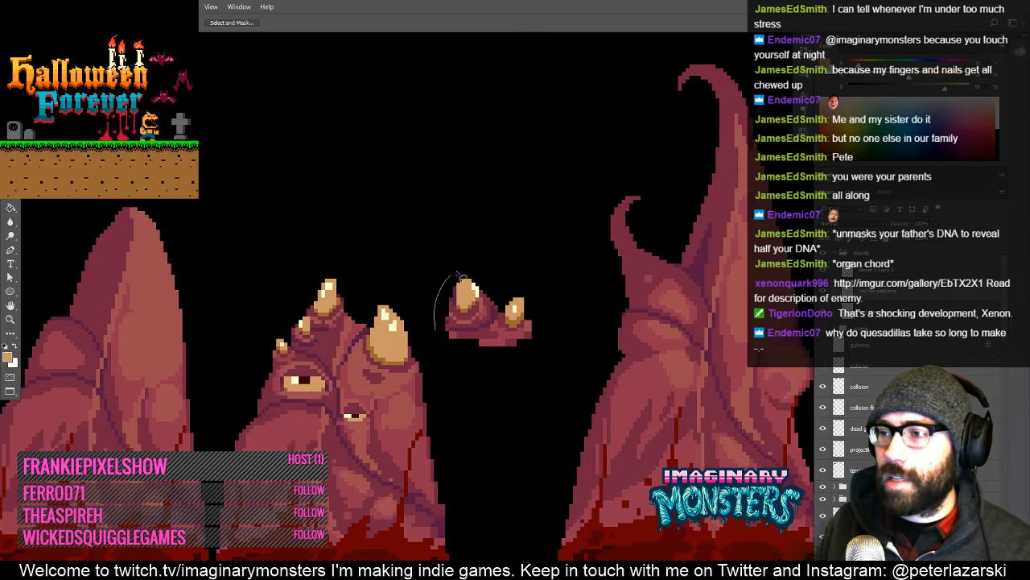
mouse_move(457, 275)
mouse_down()
mouse_move(484, 279)
mouse_move(497, 302)
mouse_up()
mouse_move(470, 349)
mouse_down()
mouse_move(415, 273)
mouse_move(383, 270)
mouse_move(406, 407)
mouse_move(406, 379)
mouse_move(445, 393)
mouse_move(486, 363)
mouse_move(482, 402)
mouse_move(538, 377)
mouse_move(392, 376)
mouse_move(384, 385)
mouse_up()
key(v)
key(z)
click(499, 360)
key(e)
key(v)
key(z)
alt+click(427, 357)
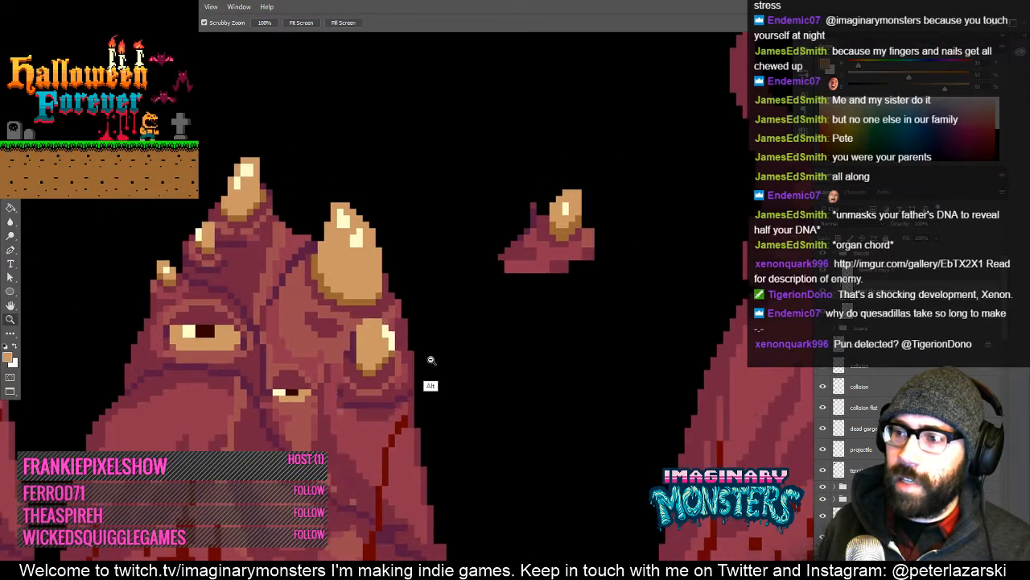
alt+click(429, 358)
mouse_move(419, 347)
mouse_down()
mouse_move(456, 376)
mouse_move(455, 362)
mouse_up()
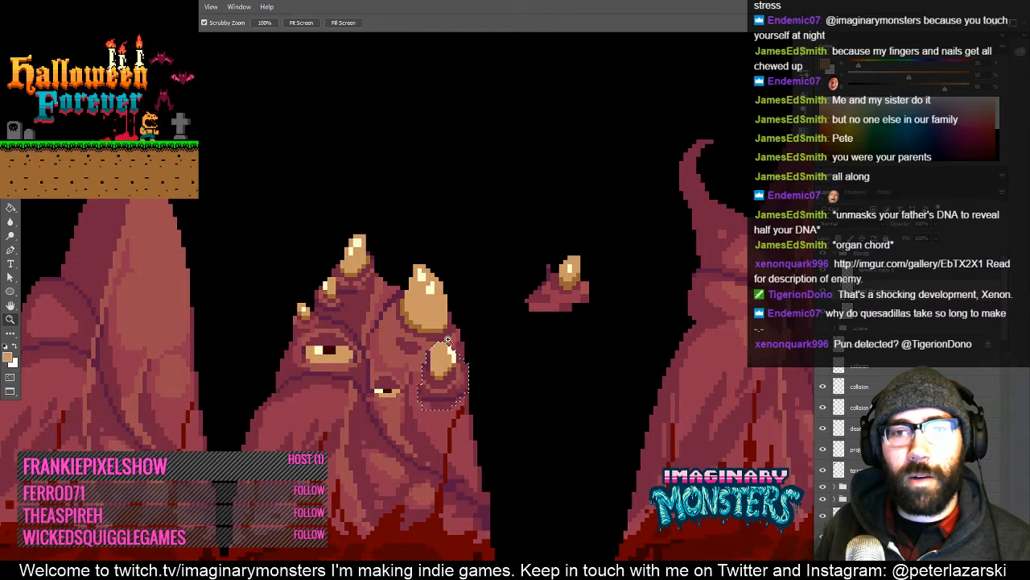
- Pull the tooth piece off the spire into empty space and erase the excess flesh along its outer edge
mouse_move(449, 372)
mouse_down()
mouse_move(432, 351)
mouse_move(542, 341)
mouse_move(556, 346)
mouse_move(559, 404)
mouse_up()
click(433, 338)
key(e)
key(ctrl+d)
drag(553, 346, 564, 402)
key(ctrl+shift+d)
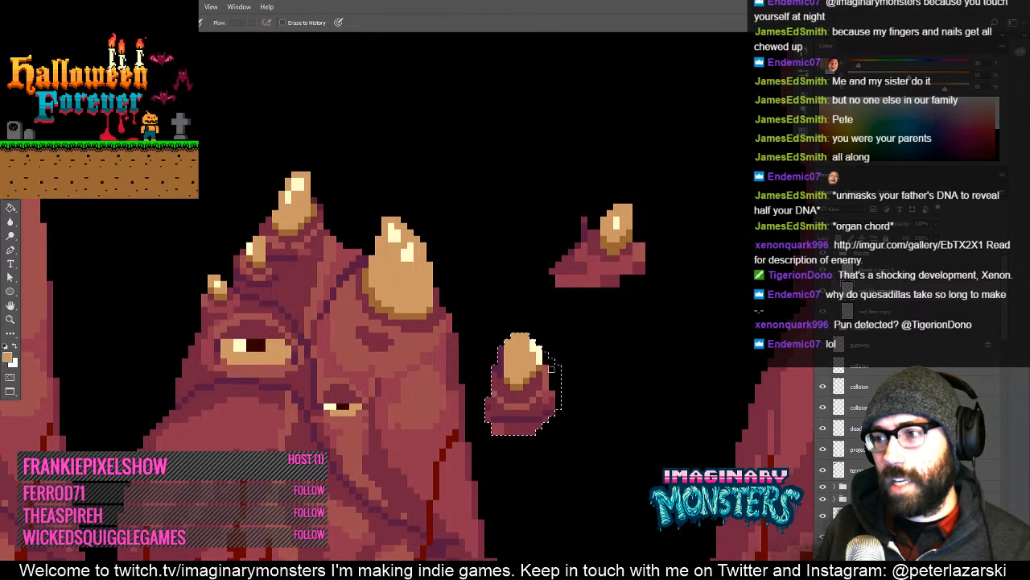
- Touch up the flesh edge beside the detached tooth with a red sampled from its base
key(b)
key(ctrl+d)
drag(539, 376, 490, 377)
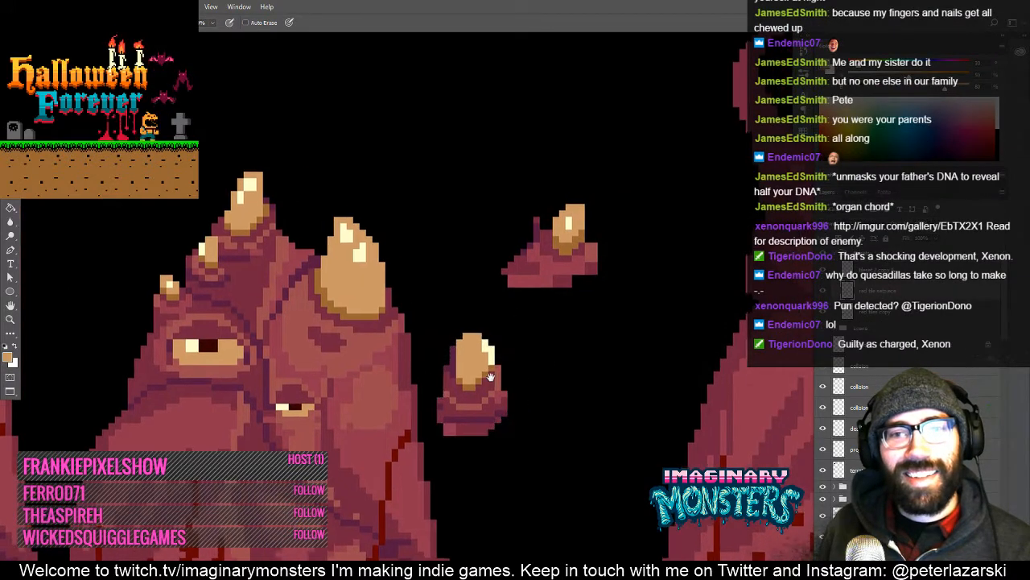
key(ctrl+shift+d)
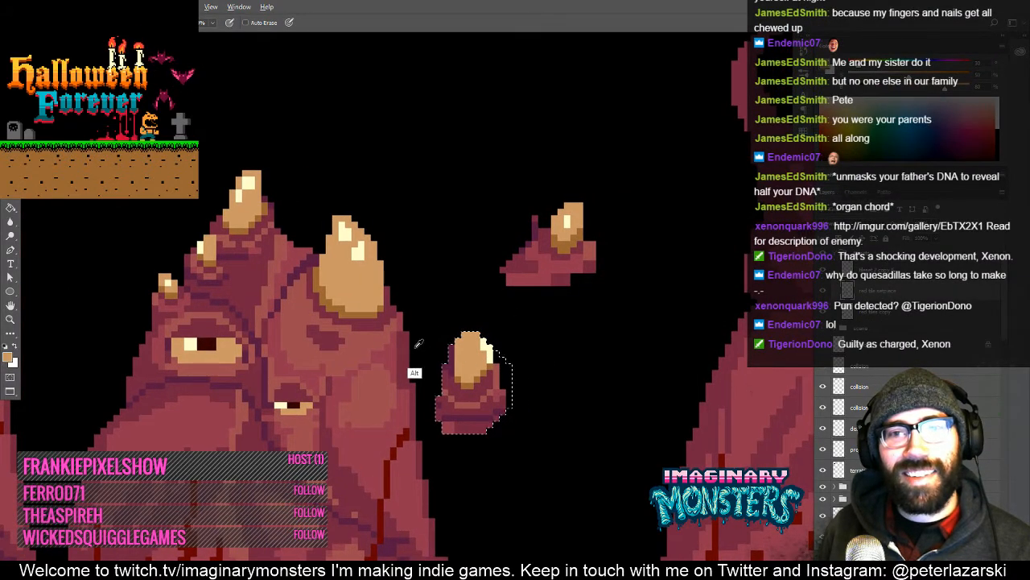
alt+click(476, 393)
click(497, 367)
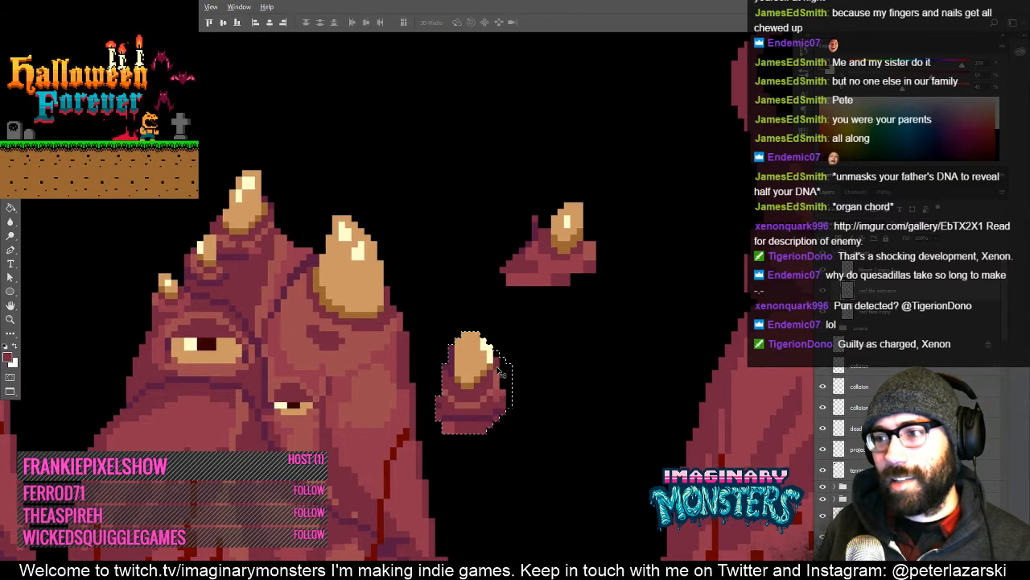
- Move the cleaned tooth piece back onto the spire's outer edge below the large tooth and deselect it
mouse_move(502, 367)
mouse_down()
mouse_move(515, 384)
mouse_move(411, 419)
mouse_move(489, 376)
mouse_up()
key(v)
key(ctrl+d)
drag(486, 414, 499, 401)
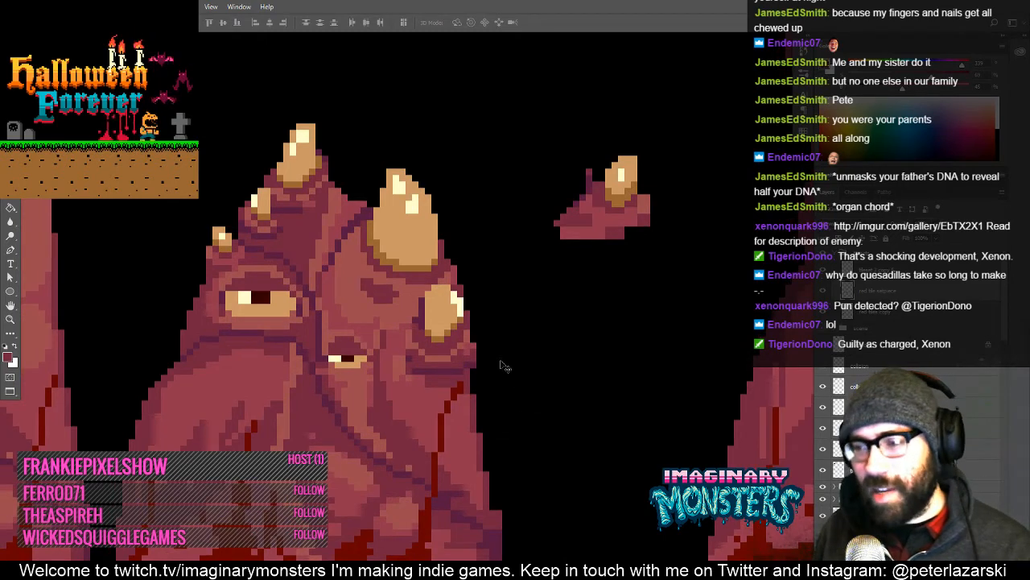
- Extend the blood streak up to the fold beneath the new side tooth with the sampled dark red
key(z)
click(478, 380)
click(475, 373)
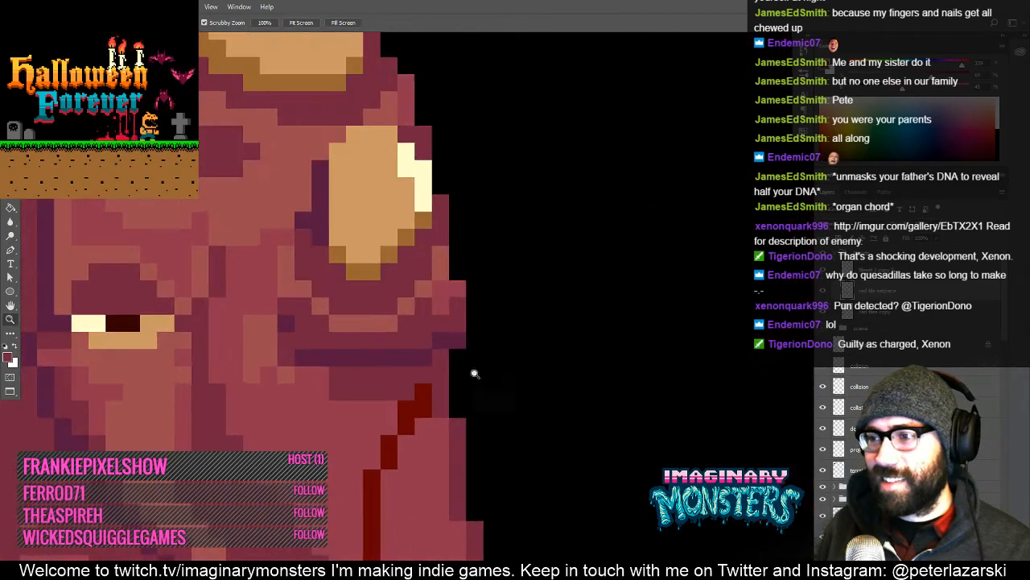
key(b)
key(z)
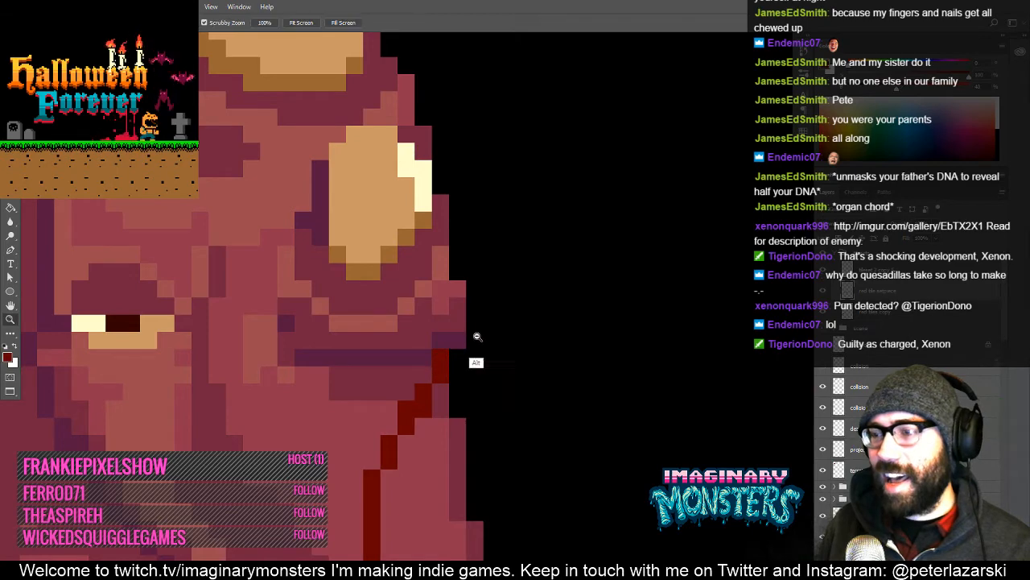
- Erase the flesh overhanging the spire's outer edge beneath the new side tooth
alt+click(481, 329)
alt+click(483, 331)
drag(505, 282, 469, 322)
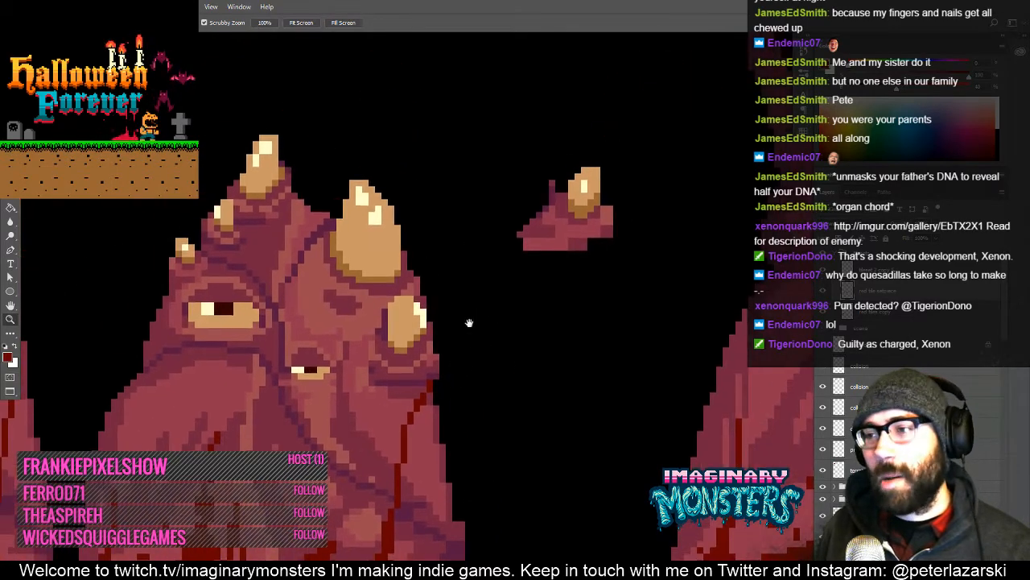
key(e)
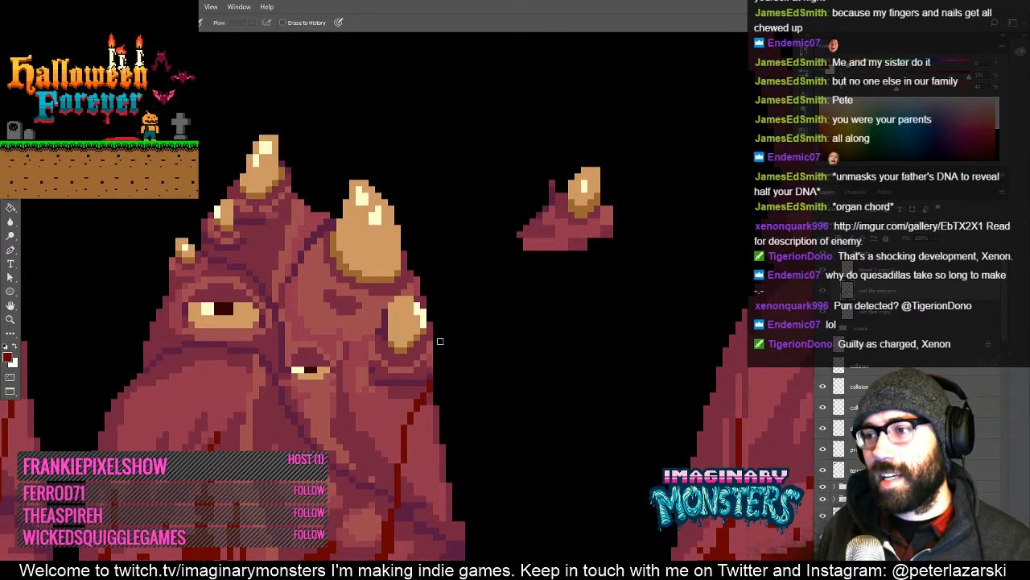
drag(438, 399, 449, 366)
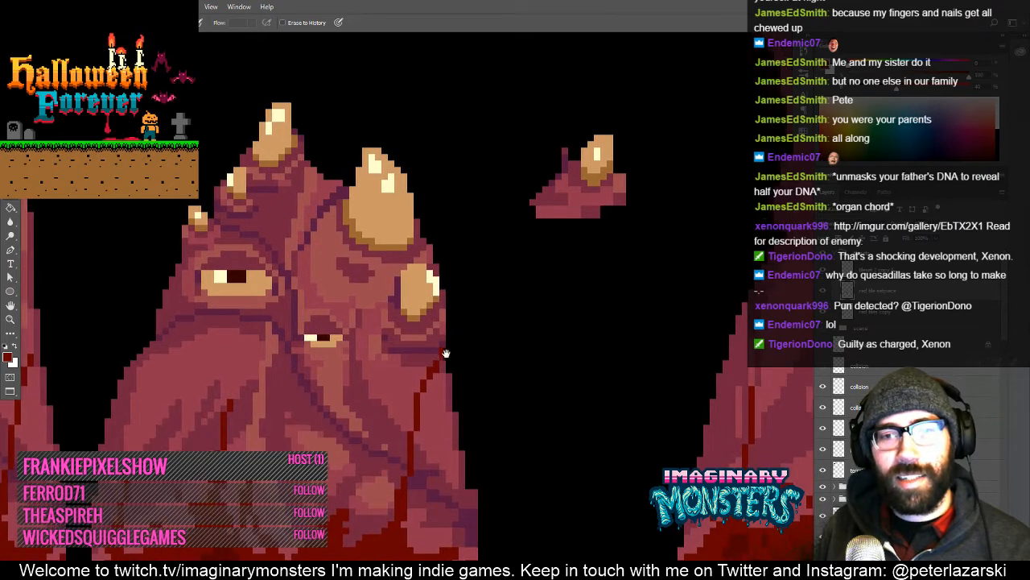
- Blend the shading on the inner side of the new side tooth into the spire with sampled flesh red
key(z)
mouse_move(388, 296)
mouse_down()
mouse_move(416, 281)
mouse_move(391, 312)
mouse_up()
key(b)
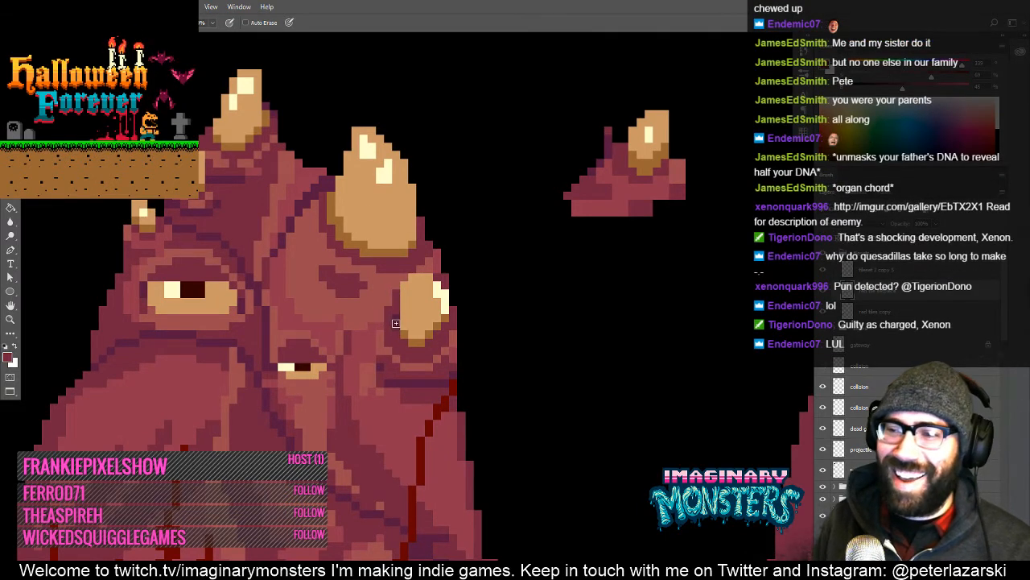
alt+click(393, 330)
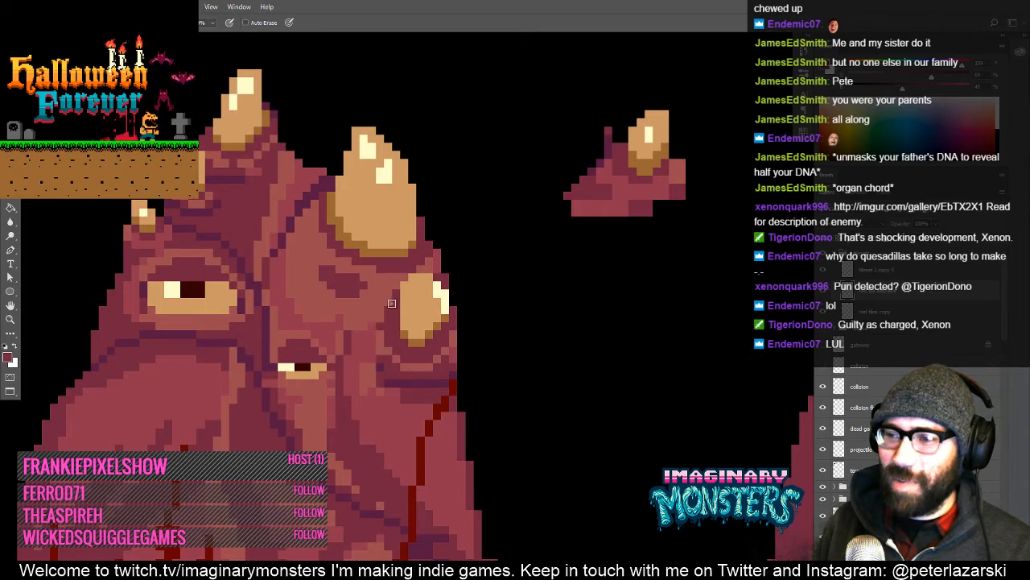
drag(418, 315, 398, 351)
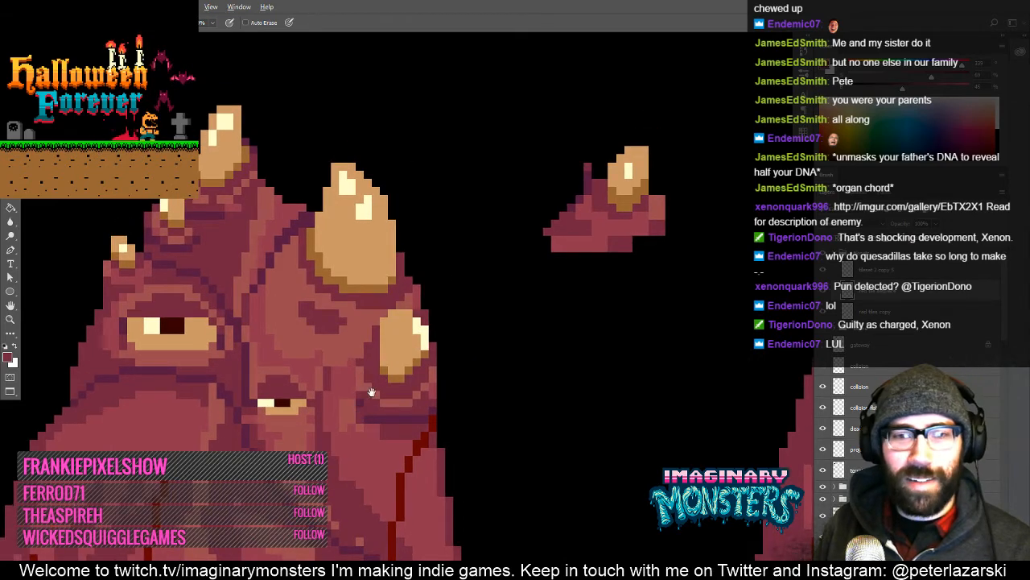
drag(374, 395, 326, 397)
key(z)
drag(432, 343, 380, 393)
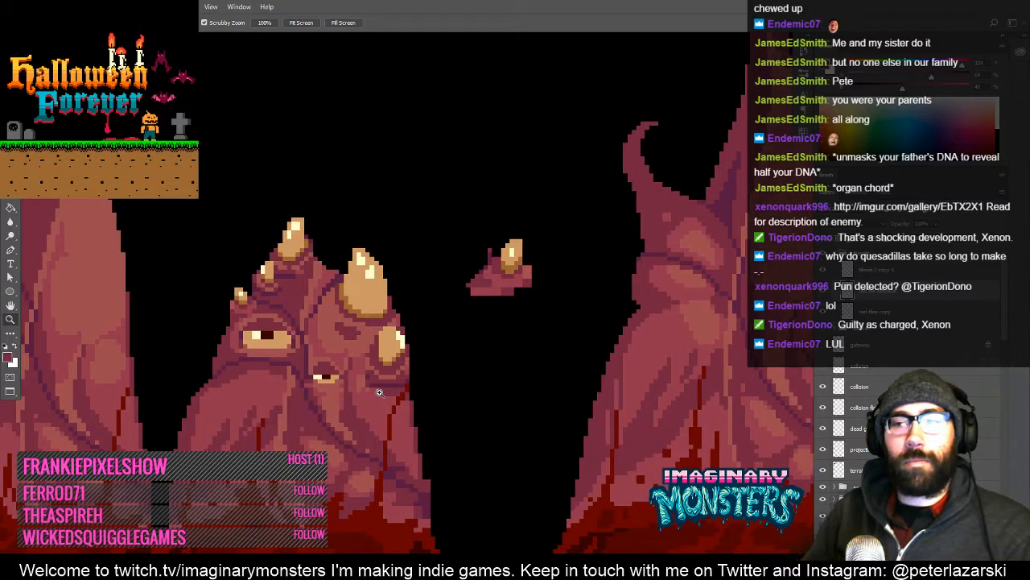
drag(491, 326, 524, 309)
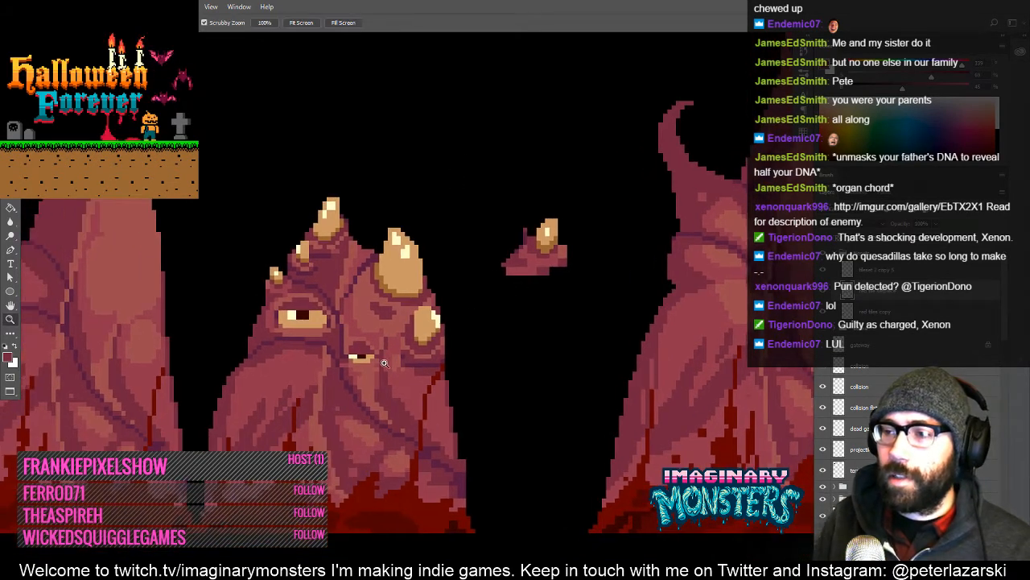
- Draw a curved fold around the inner side of the new side tooth up to the large tooth with the sampled dark purple
drag(396, 365, 428, 311)
key(b)
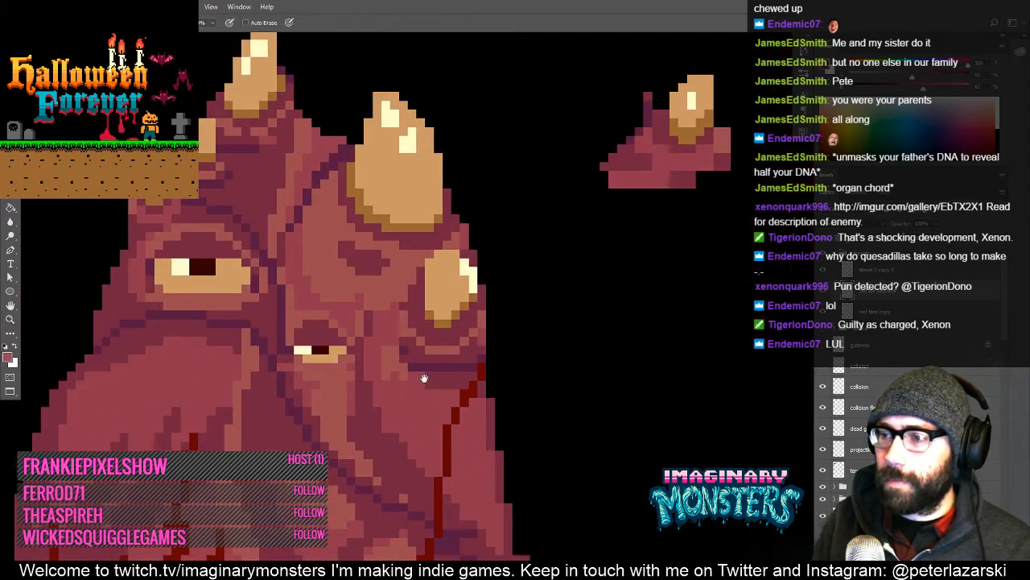
drag(429, 372, 426, 389)
alt+click(395, 359)
click(399, 372)
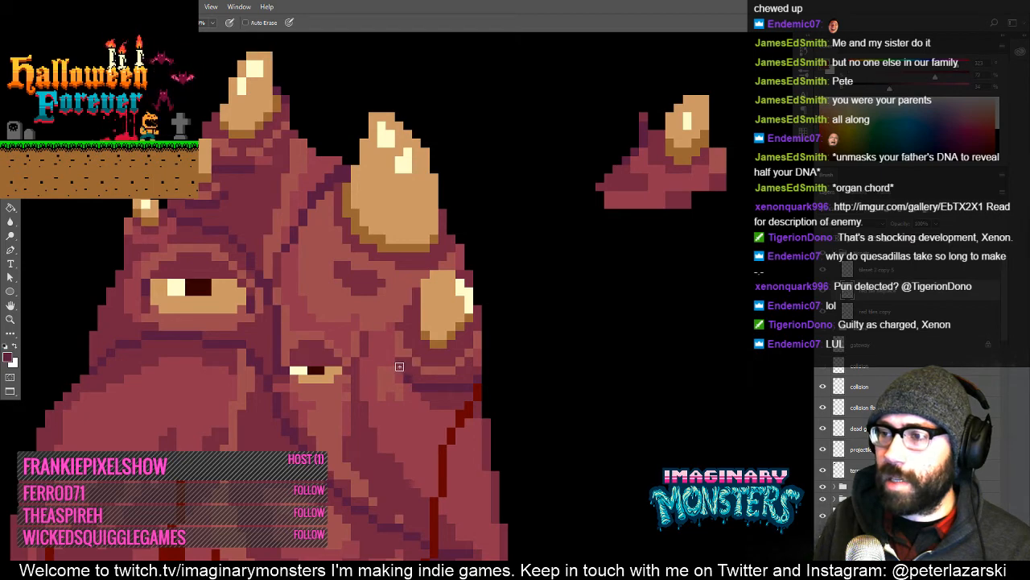
drag(391, 343, 391, 325)
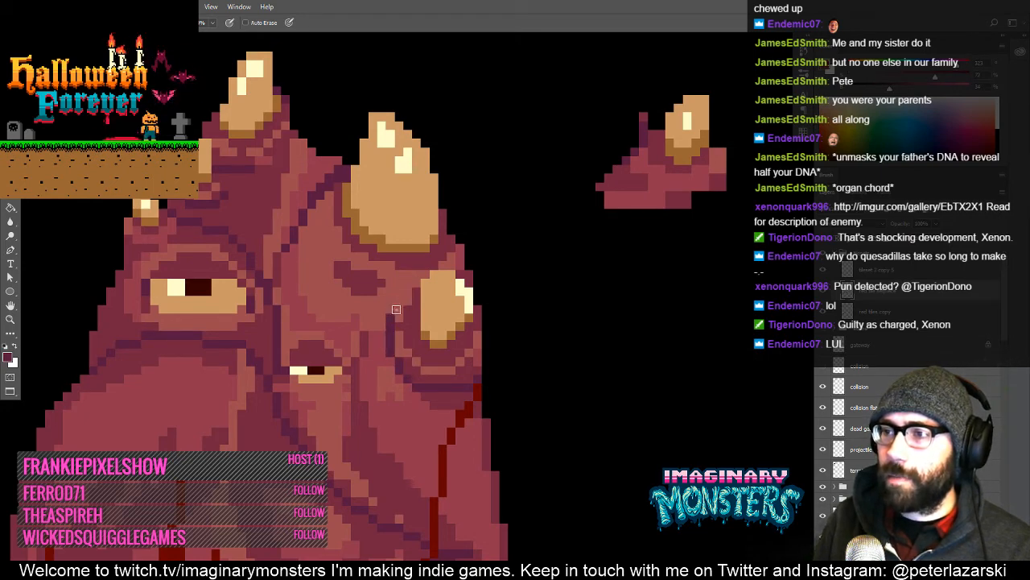
drag(396, 309, 406, 280)
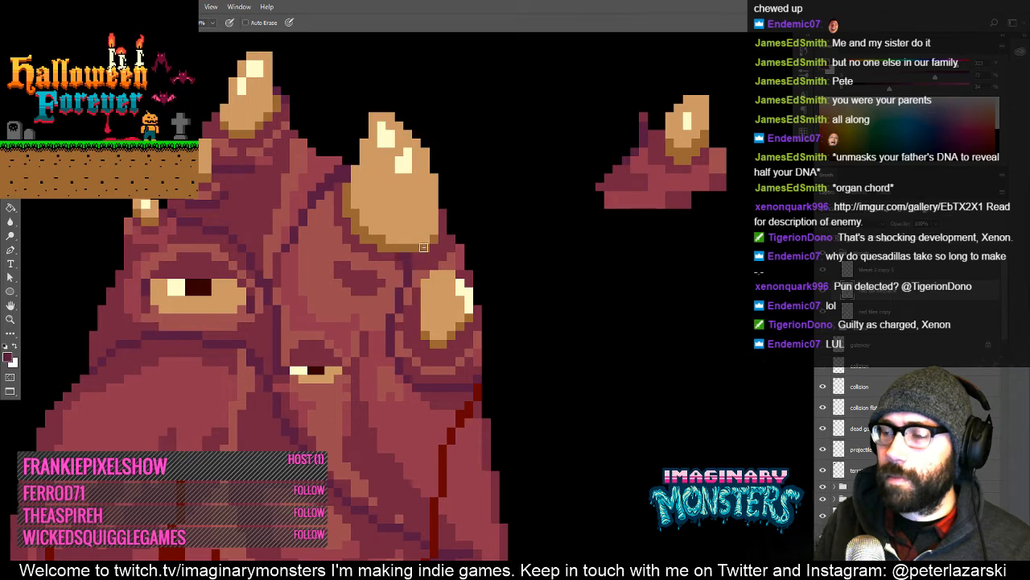
- Lasso the leftover tooth piece floating beside the toothed spire and delete it
key(z)
alt+click(467, 292)
alt+click(467, 293)
alt+click(467, 293)
alt+click(468, 295)
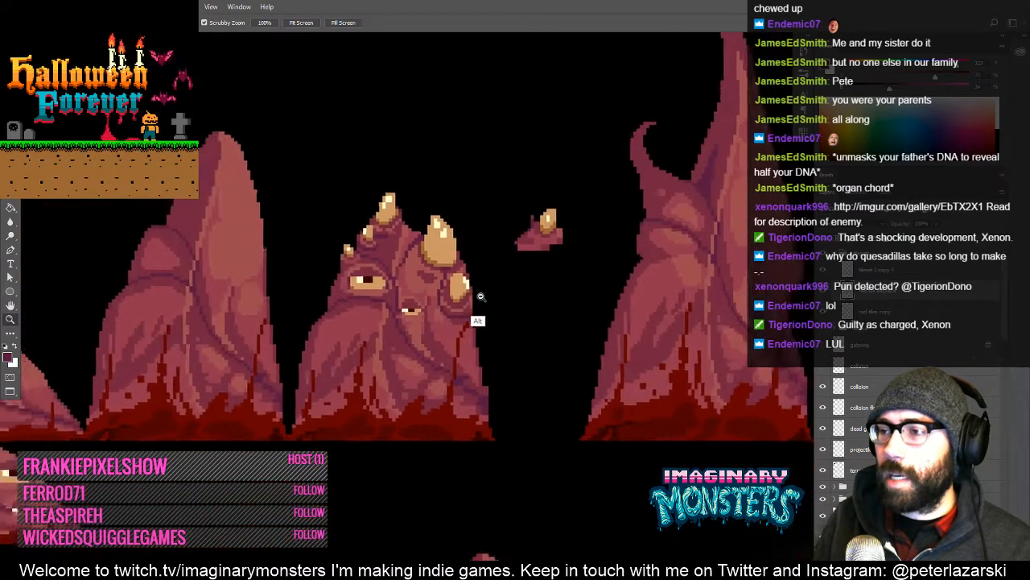
alt+click(478, 321)
drag(498, 322, 409, 372)
key(b)
key(l)
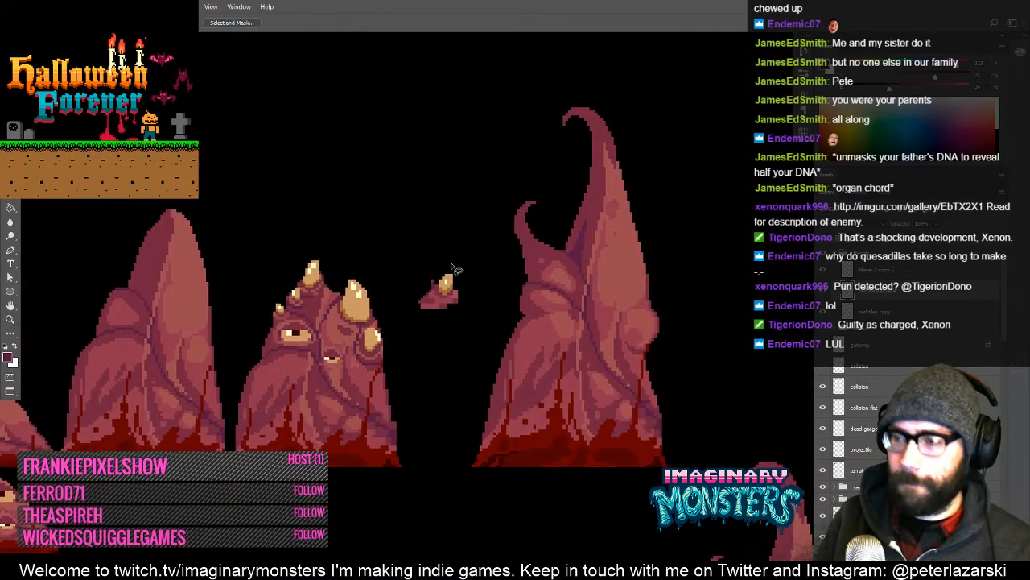
mouse_move(451, 240)
mouse_down()
mouse_move(469, 341)
mouse_move(447, 238)
mouse_up()
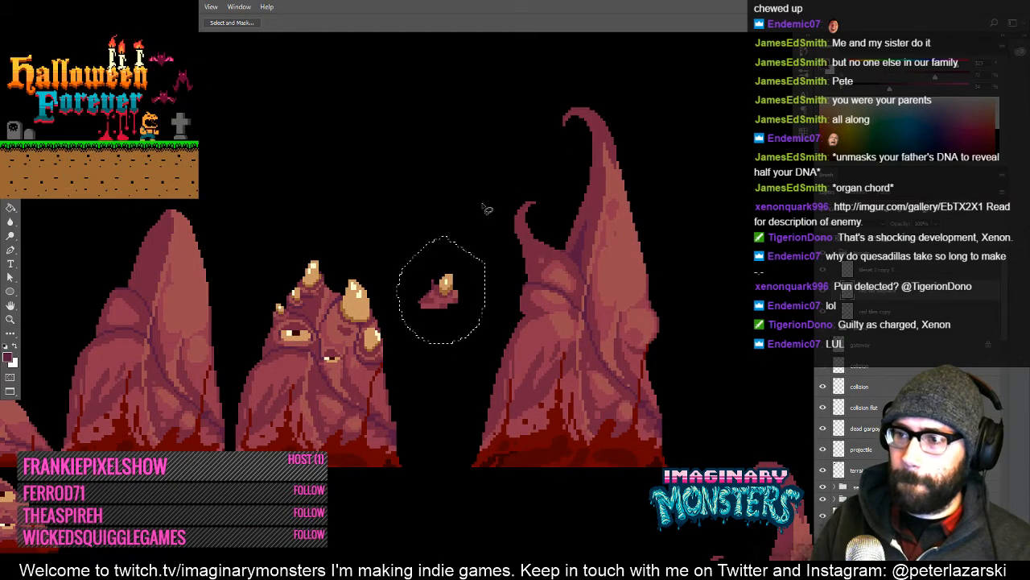
key(Delete)
- Examine the finished toothed spire alongside the other spires, mounds, ground tiles and characters of the tileset
drag(453, 362, 532, 319)
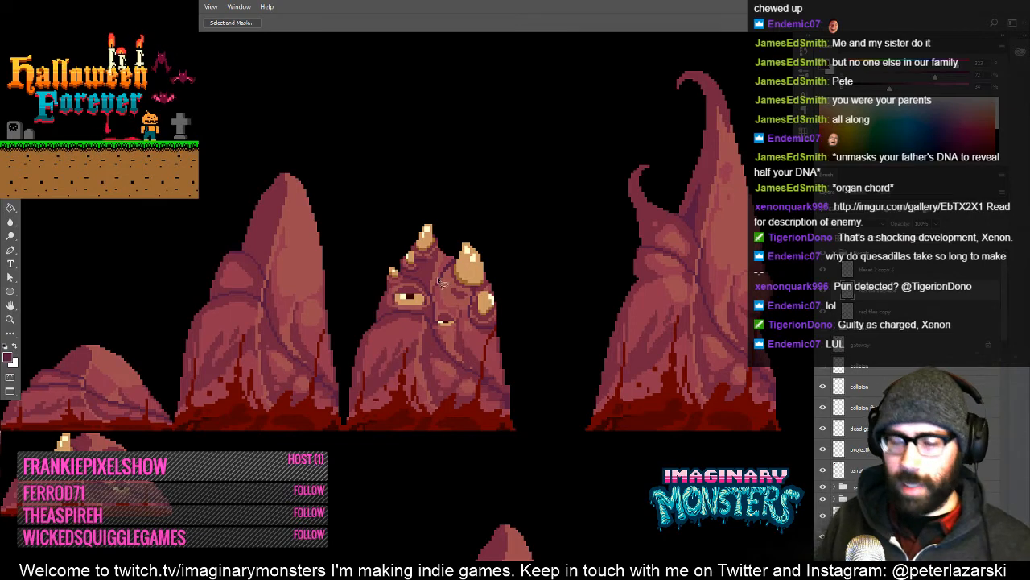
drag(479, 366, 556, 394)
key(z)
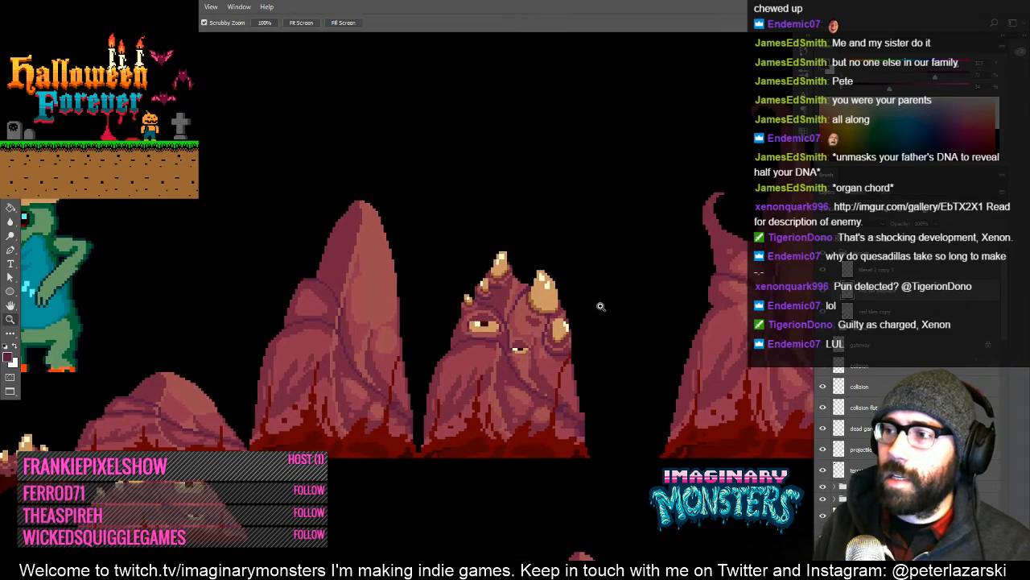
drag(601, 304, 518, 335)
drag(331, 380, 503, 301)
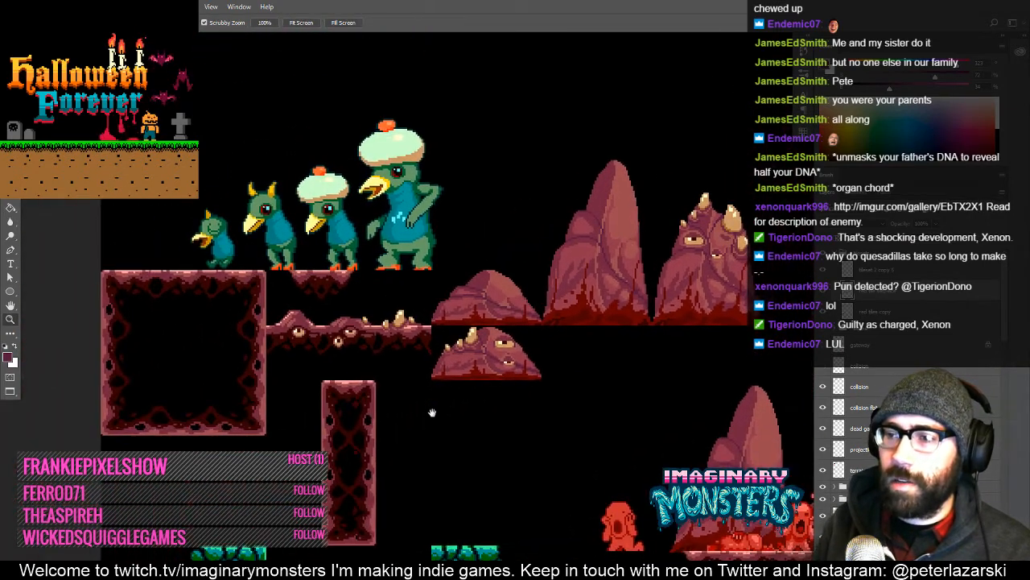
drag(431, 413, 358, 400)
drag(447, 400, 463, 398)
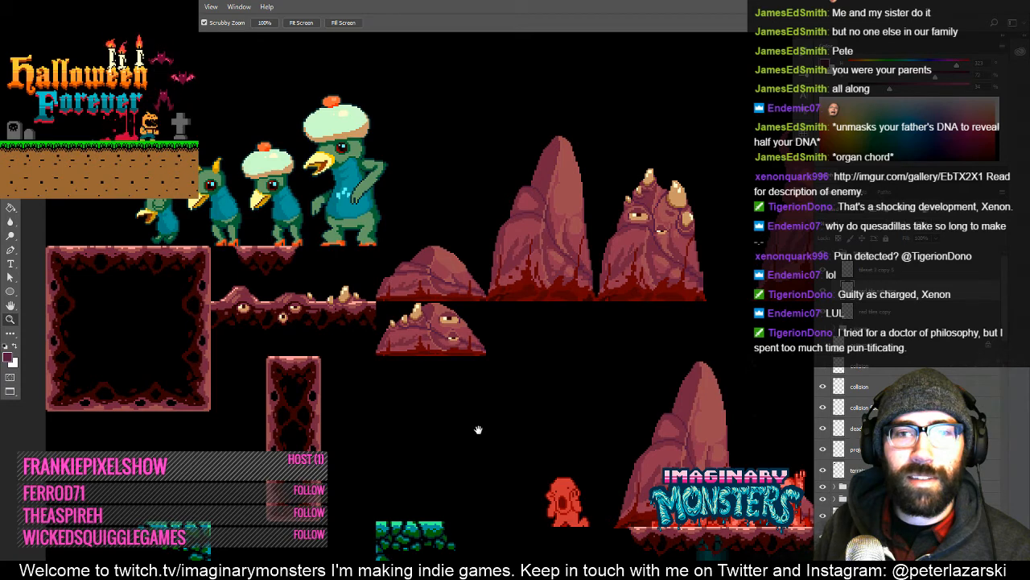
key(l)
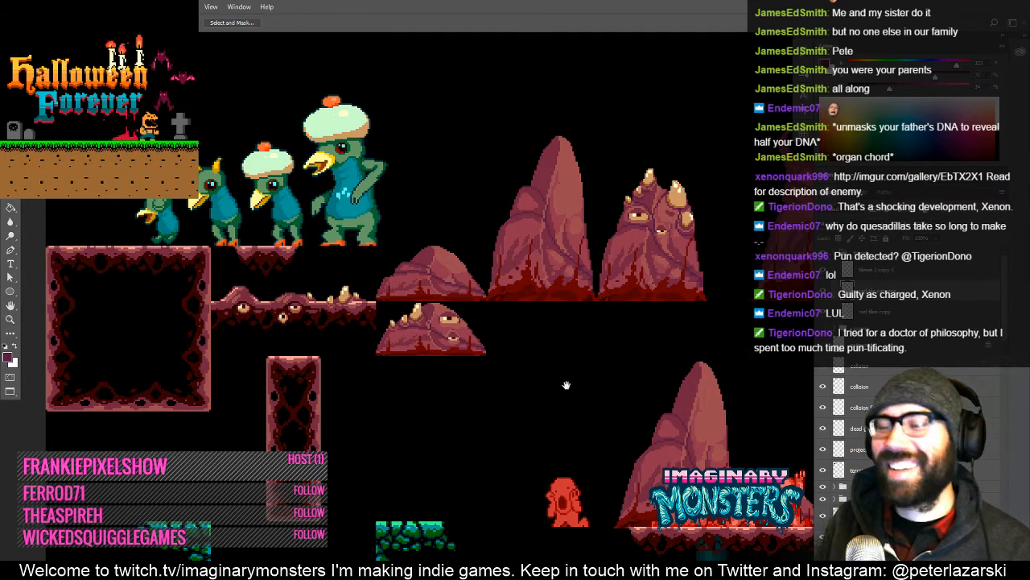
drag(567, 385, 474, 375)
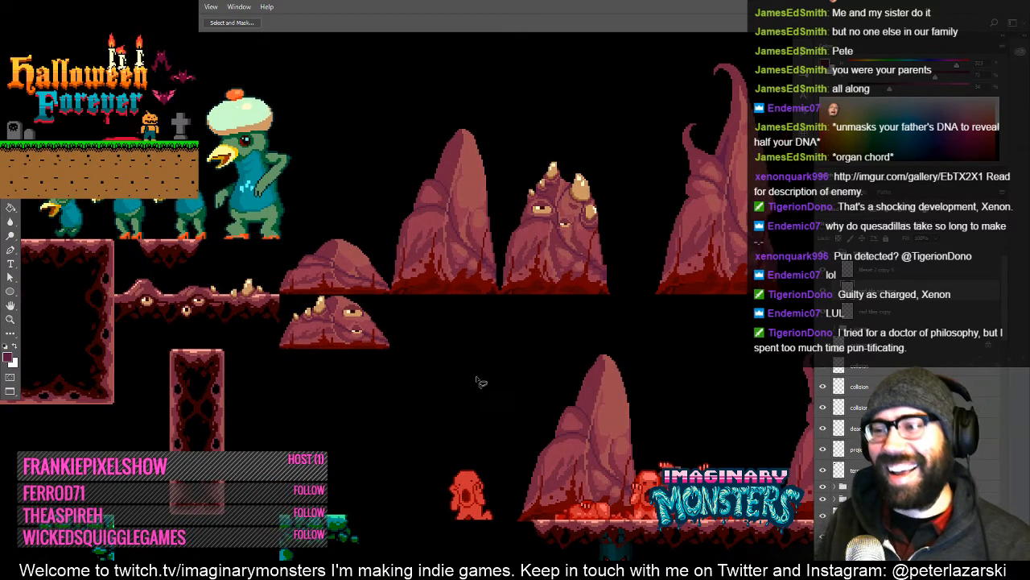
drag(520, 290, 443, 318)
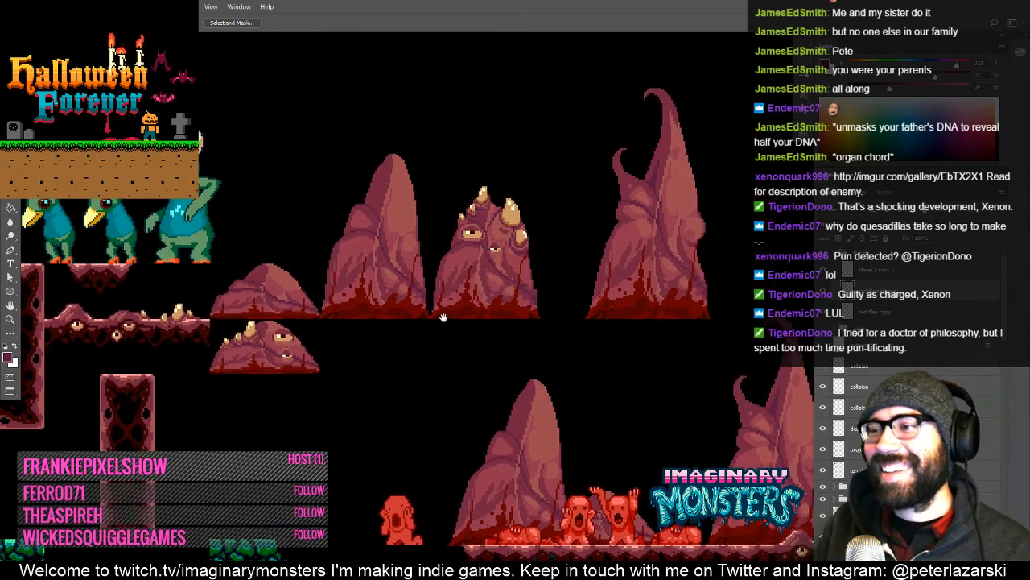
drag(499, 375, 568, 437)
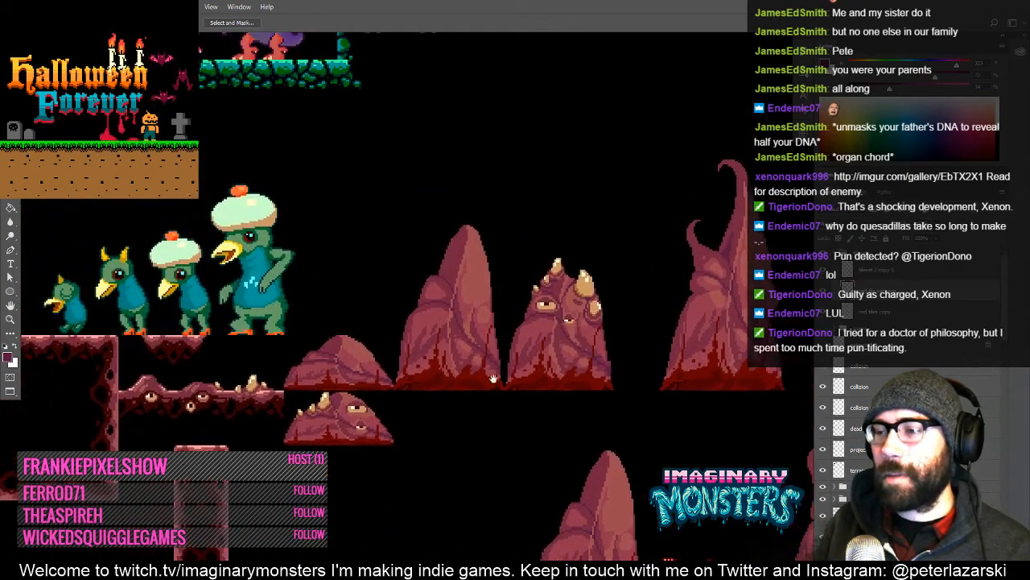
drag(493, 378, 459, 354)
drag(429, 395, 444, 396)
drag(339, 384, 412, 350)
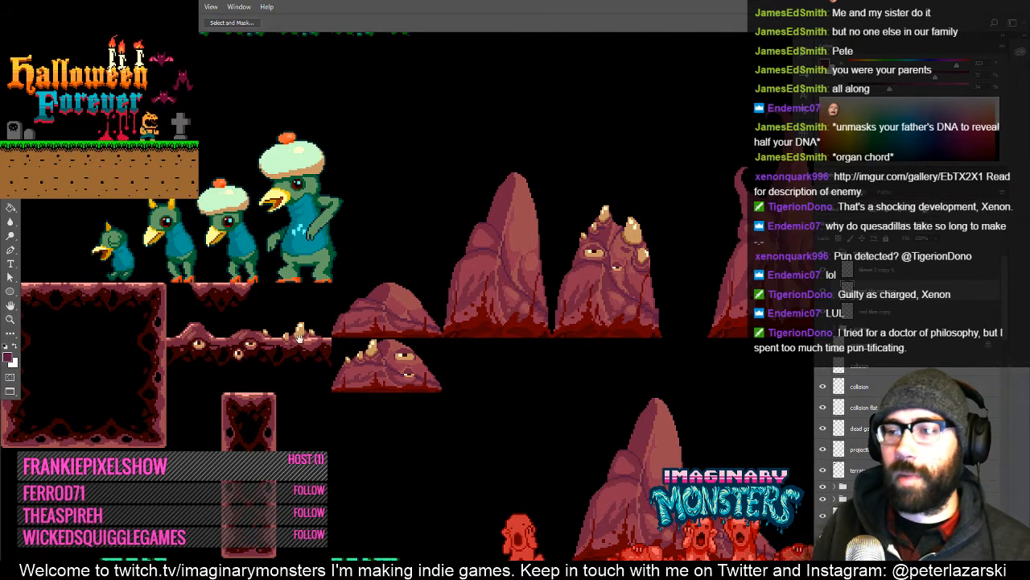
- Show the grid and move the vertical flesh column one tile left and one tile down beneath the ground strip
drag(299, 338, 370, 257)
key(z)
click(324, 354)
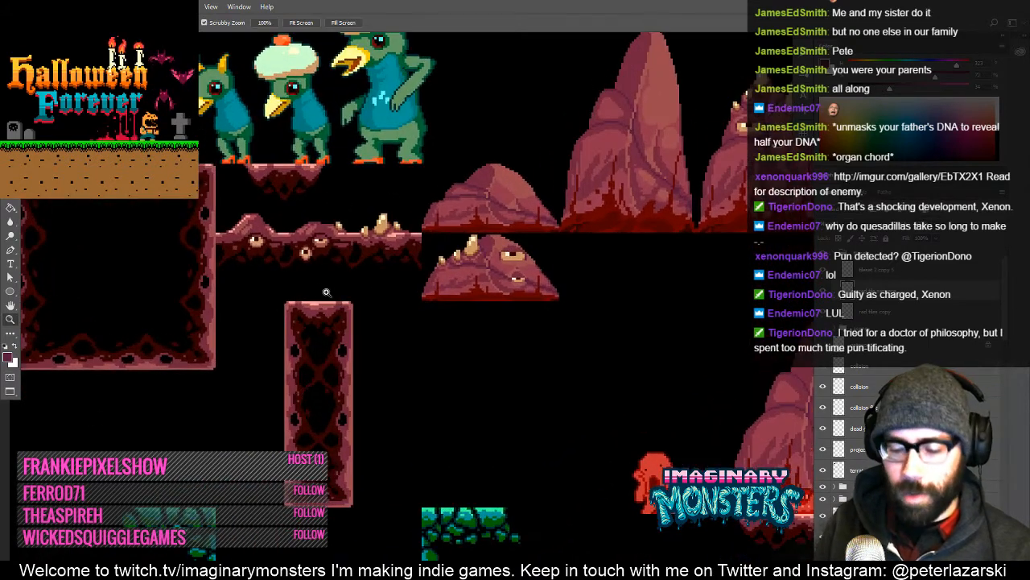
key(m)
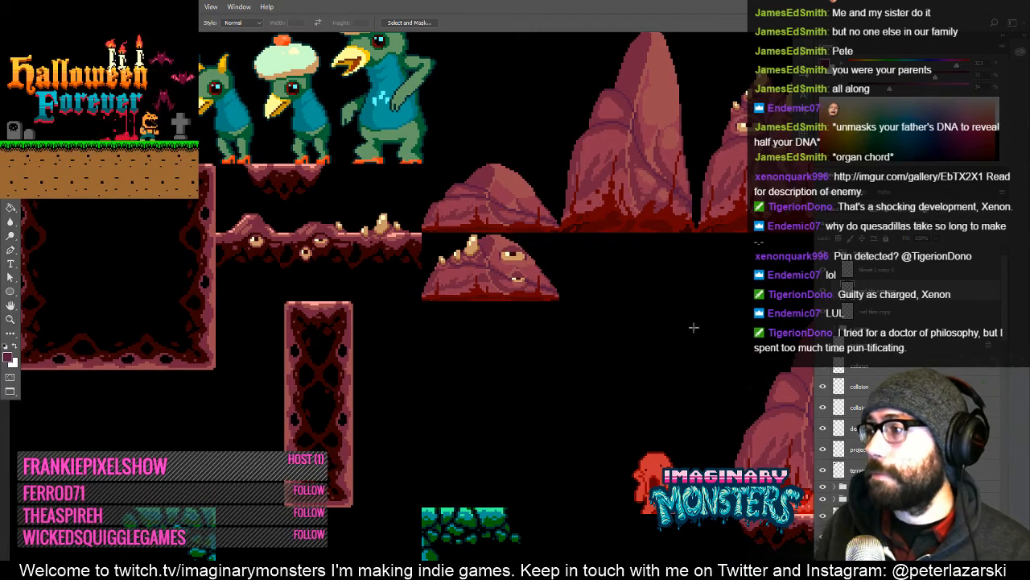
drag(274, 285, 384, 549)
key(v)
mouse_move(312, 415)
mouse_down()
mouse_move(290, 460)
mouse_move(347, 446)
mouse_move(376, 325)
mouse_move(340, 344)
mouse_up()
key(ctrl+semicolon)
key(ctrl+apostrophe)
ctrl+click(348, 435)
drag(374, 283, 349, 405)
key(ctrl+d)
click(344, 402)
drag(358, 477, 440, 397)
drag(444, 330, 311, 488)
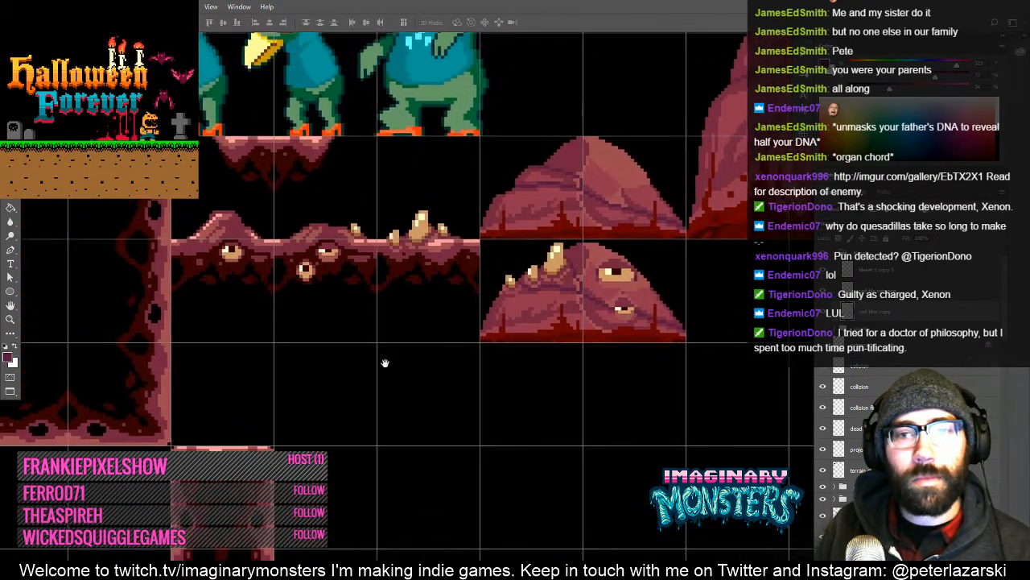
- Duplicate the toothed end tile of the ground strip one tile below the original and deselect it
drag(431, 315, 356, 346)
drag(327, 309, 388, 320)
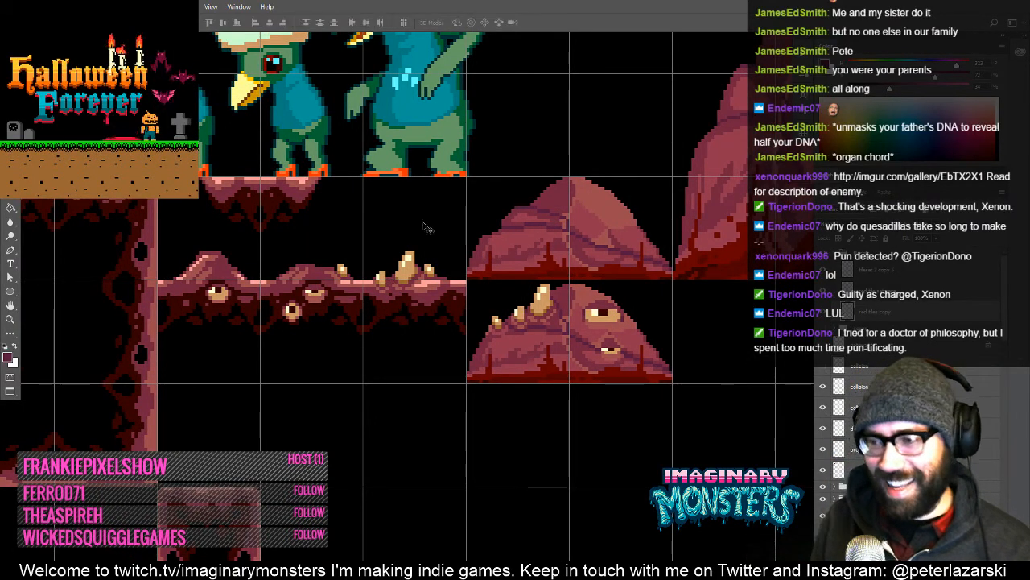
key(m)
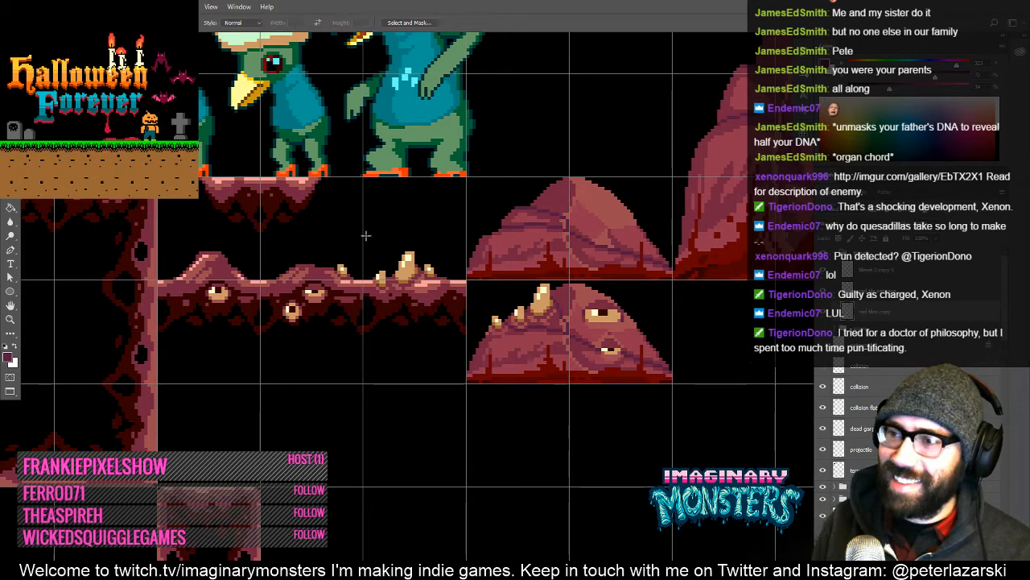
drag(366, 234, 466, 392)
key(v)
drag(459, 338, 422, 351)
key(ctrl+d)
- Erase the teeth and flesh rising above the surface of the duplicated ground tile
key(z)
mouse_move(378, 383)
mouse_down()
mouse_move(405, 363)
mouse_move(356, 385)
mouse_move(361, 344)
mouse_up()
key(b)
key(e)
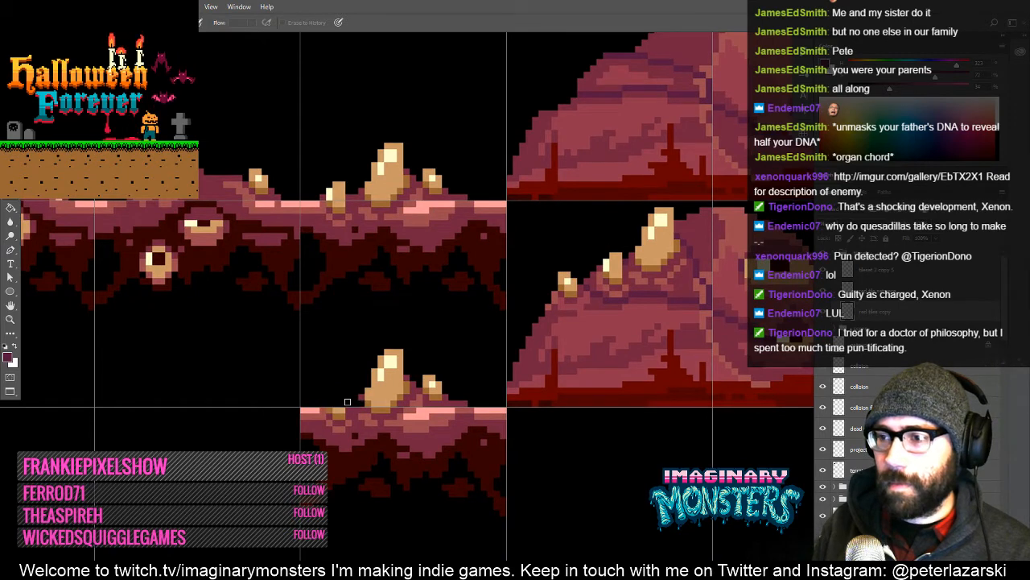
mouse_move(366, 395)
mouse_down()
mouse_move(424, 359)
mouse_move(442, 377)
mouse_up()
click(387, 396)
key(bracketright)
key(bracketright)
key(bracketright)
key(bracketright)
- Paint a large round eyeball in sampled tan on the duplicated tile's surface and add a dark red pupil with a bigger pencil
key(b)
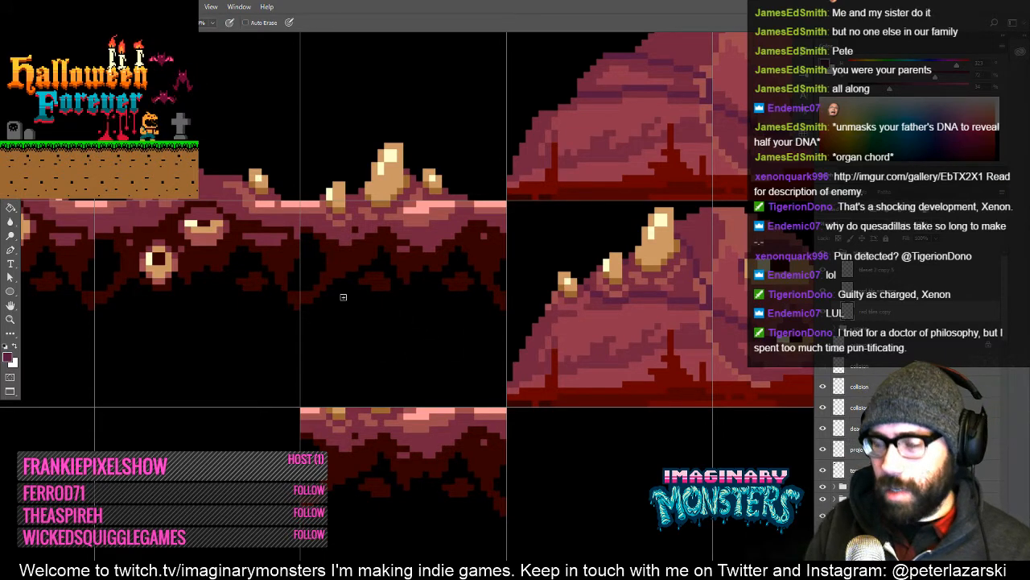
key(bracketright)
key(bracketright)
key(bracketright)
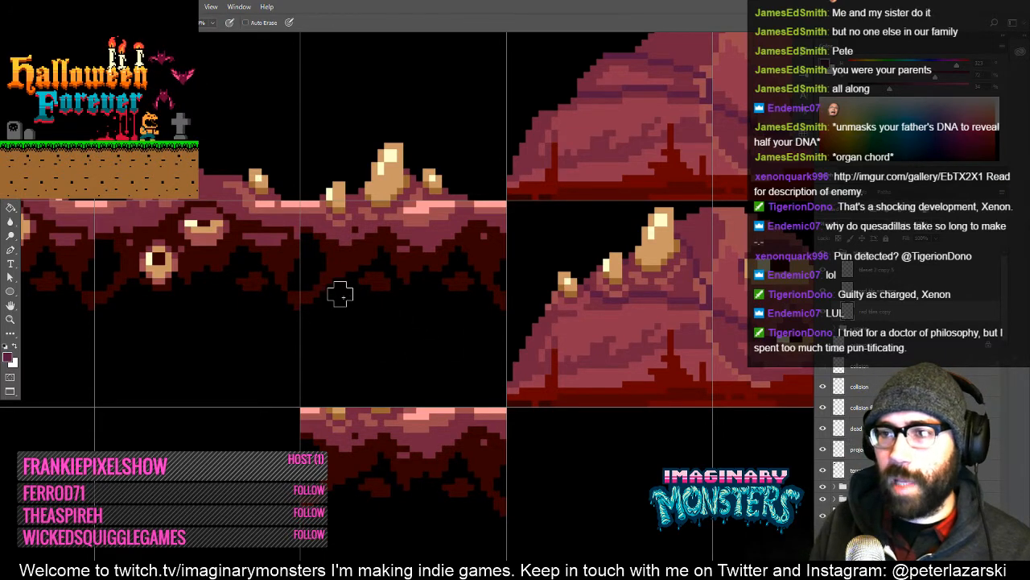
alt+click(210, 226)
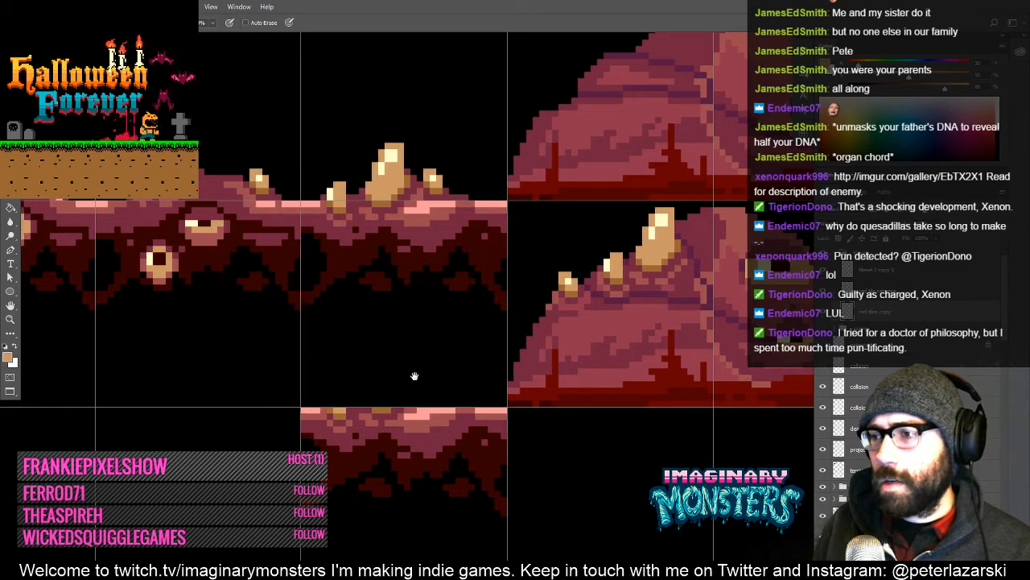
scroll(399, 372, up, 2)
mouse_move(391, 396)
mouse_down()
mouse_move(386, 410)
mouse_move(368, 401)
mouse_move(396, 397)
mouse_move(385, 408)
mouse_move(397, 408)
mouse_move(432, 390)
mouse_up()
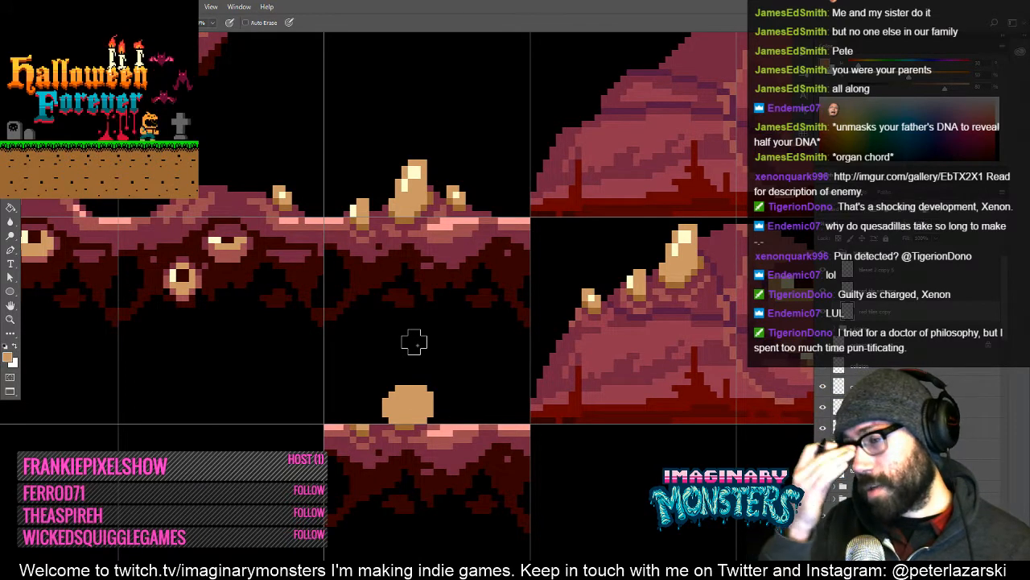
alt+click(228, 240)
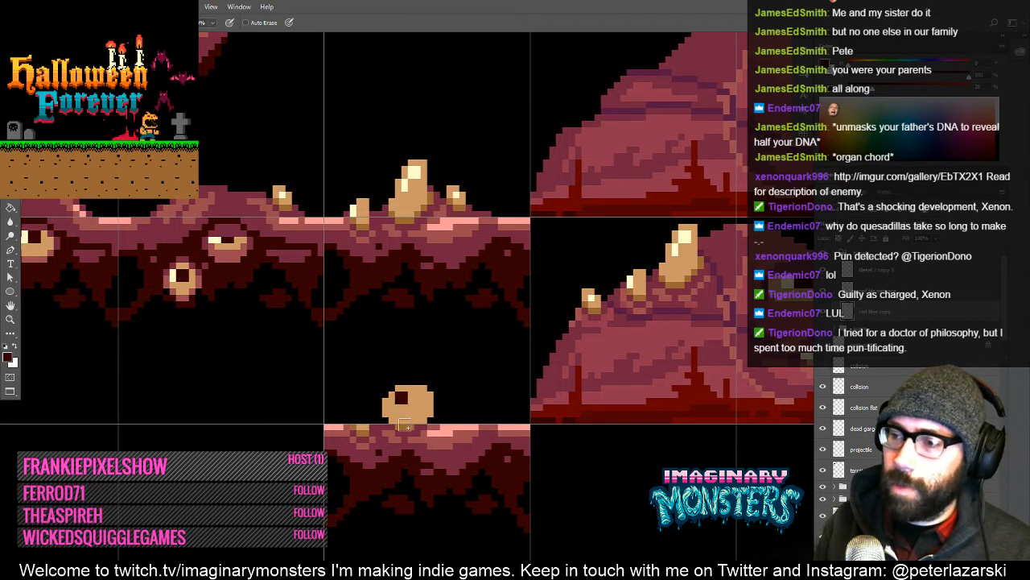
drag(369, 392, 387, 402)
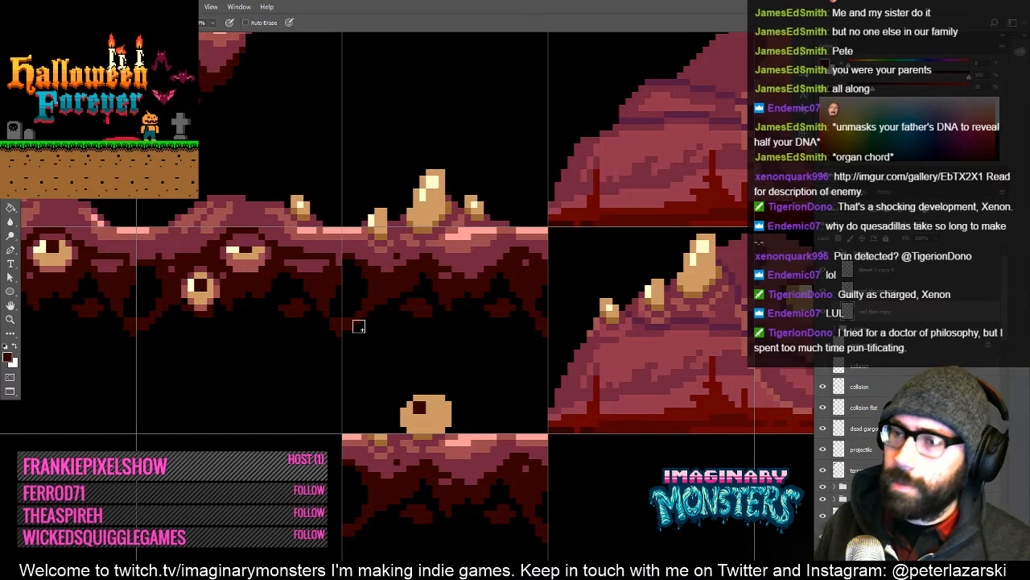
- Outline a flesh mound around the eyeball in the sampled dark flesh color and fill it in
mouse_move(359, 327)
mouse_down()
mouse_move(430, 368)
mouse_move(362, 368)
mouse_up()
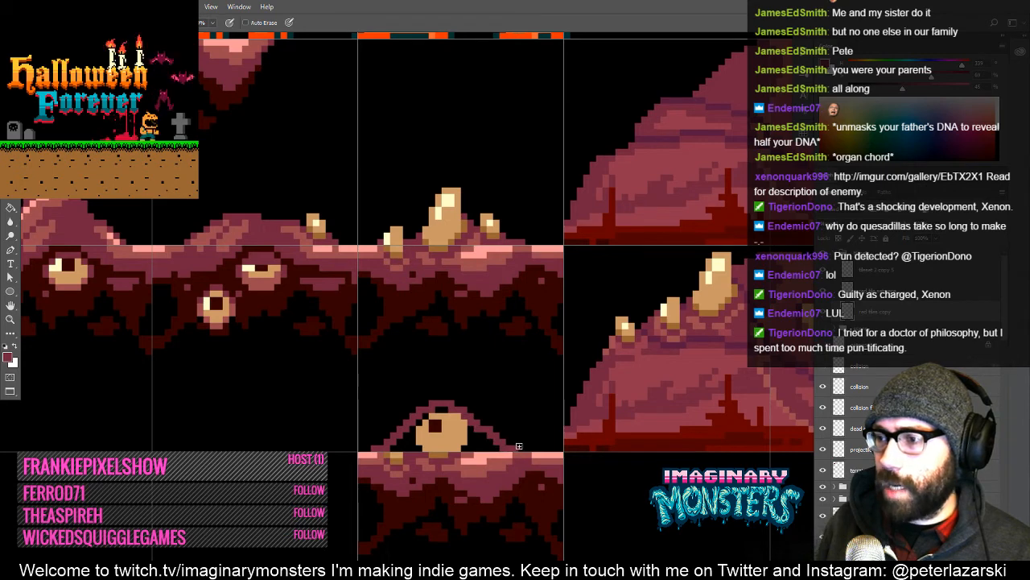
key(w)
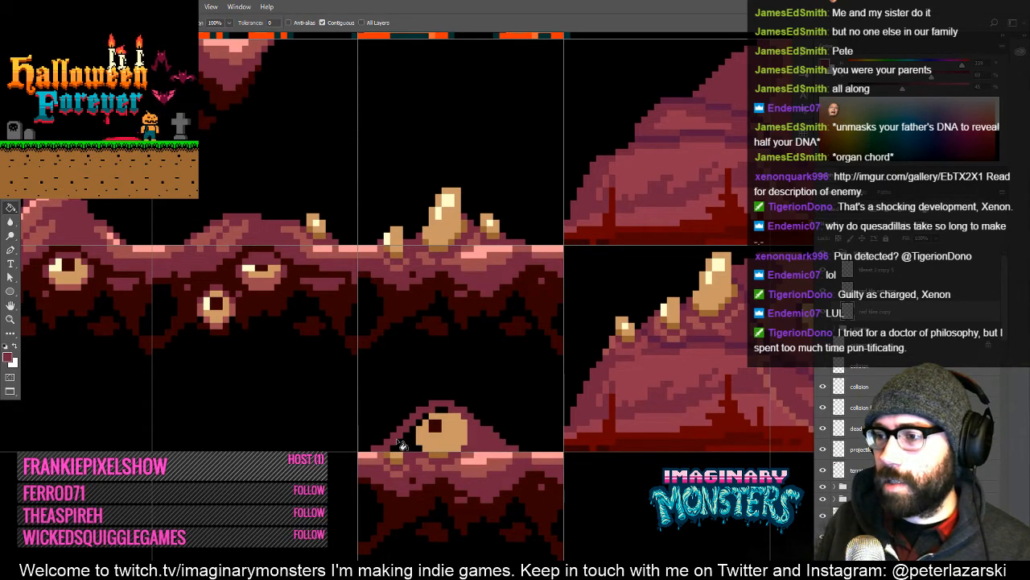
key(b)
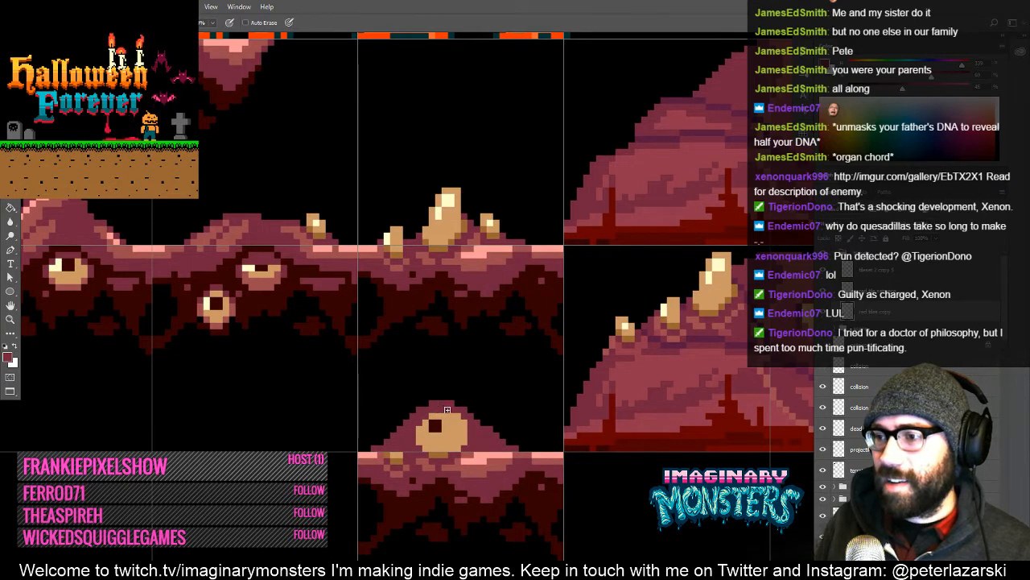
- Shade the eye mound with a lighter flesh tone and paint a cream highlight beside the eyeball's pupil
mouse_move(521, 423)
mouse_down()
mouse_move(496, 386)
mouse_move(489, 394)
mouse_up()
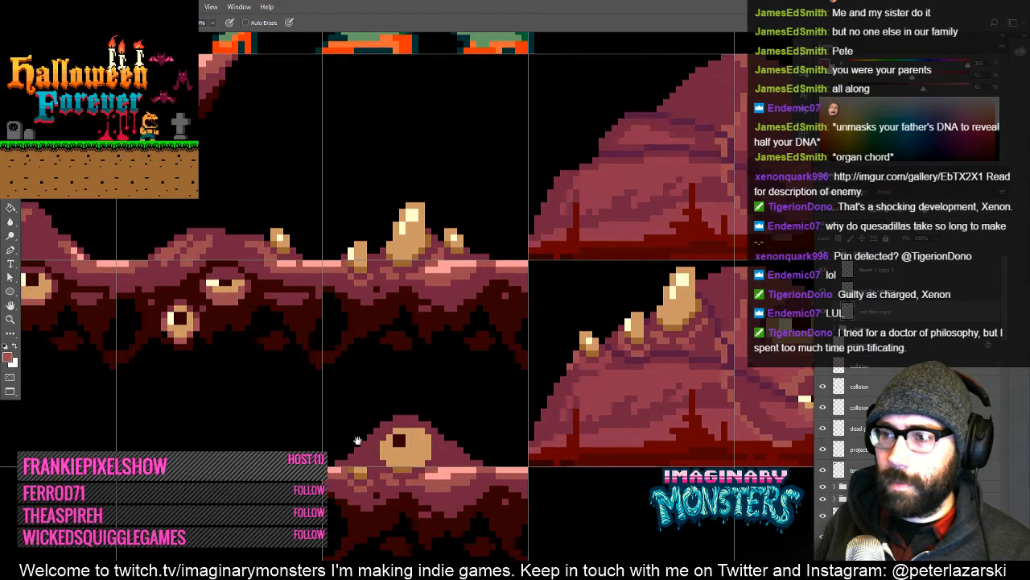
drag(372, 439, 357, 420)
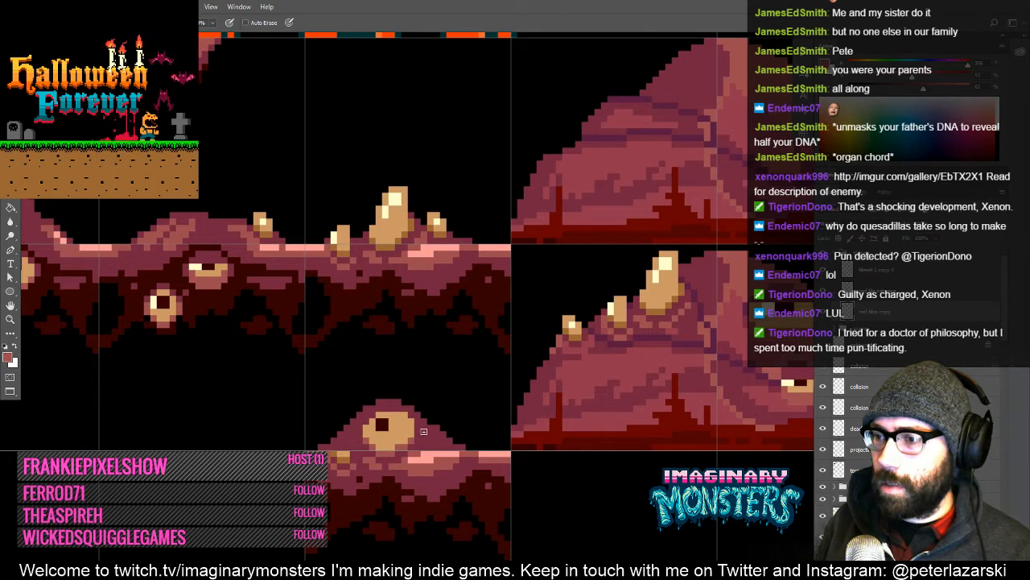
drag(423, 432, 455, 435)
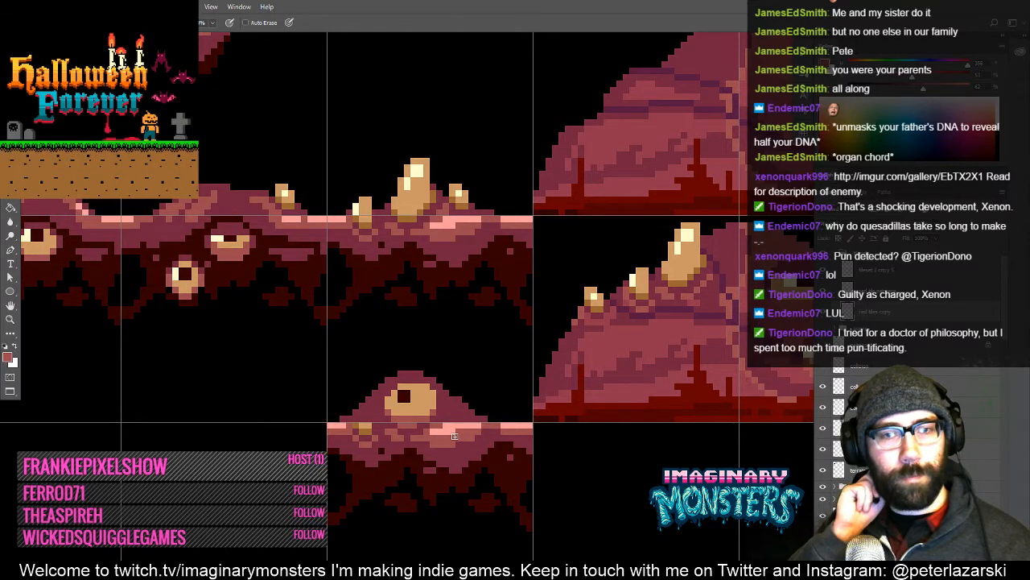
drag(391, 390, 441, 372)
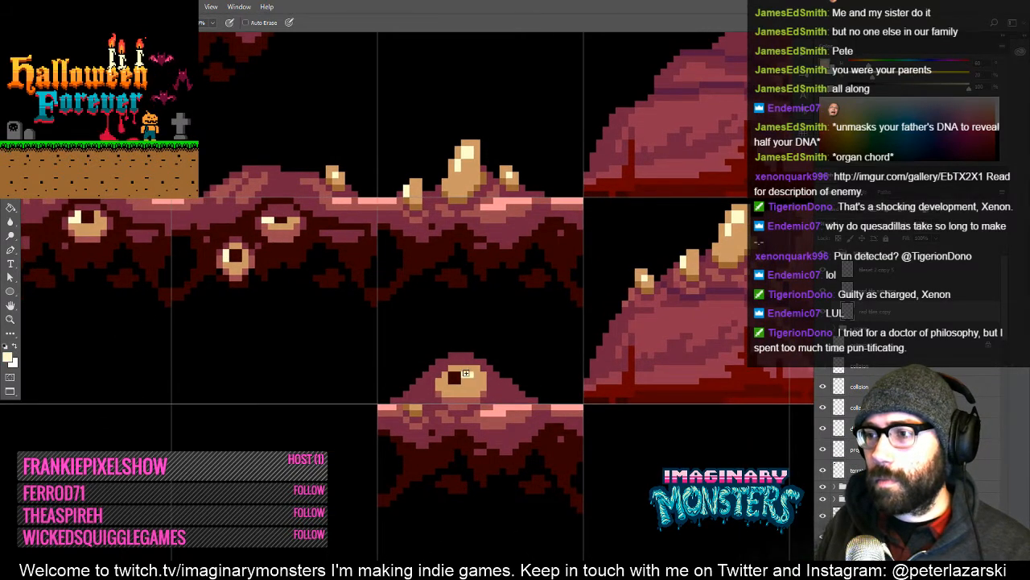
drag(476, 384, 479, 395)
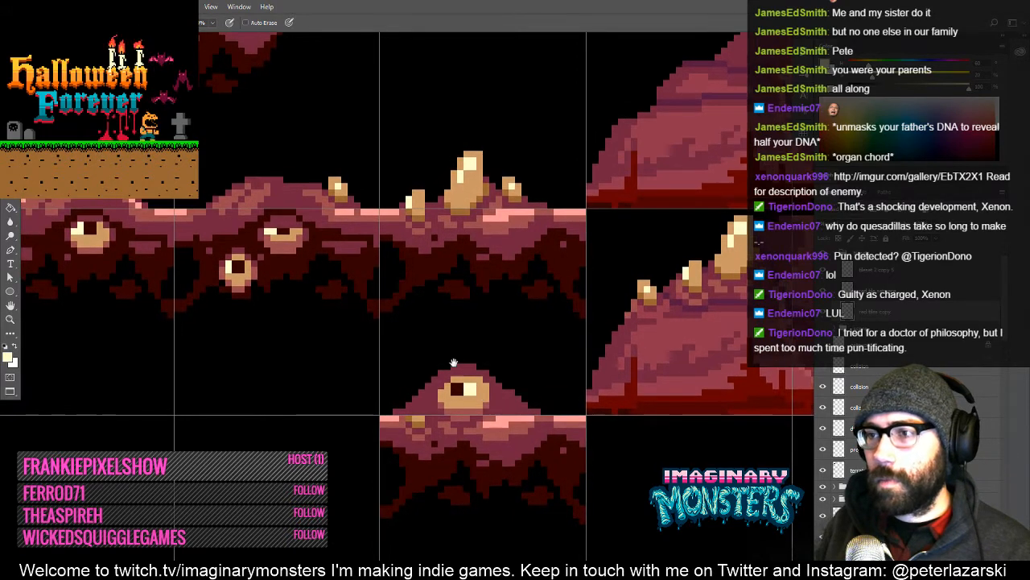
- Paint sampled dark red creases on both sides of the eye mound and refine its shading with mid and light flesh tones
alt+click(288, 226)
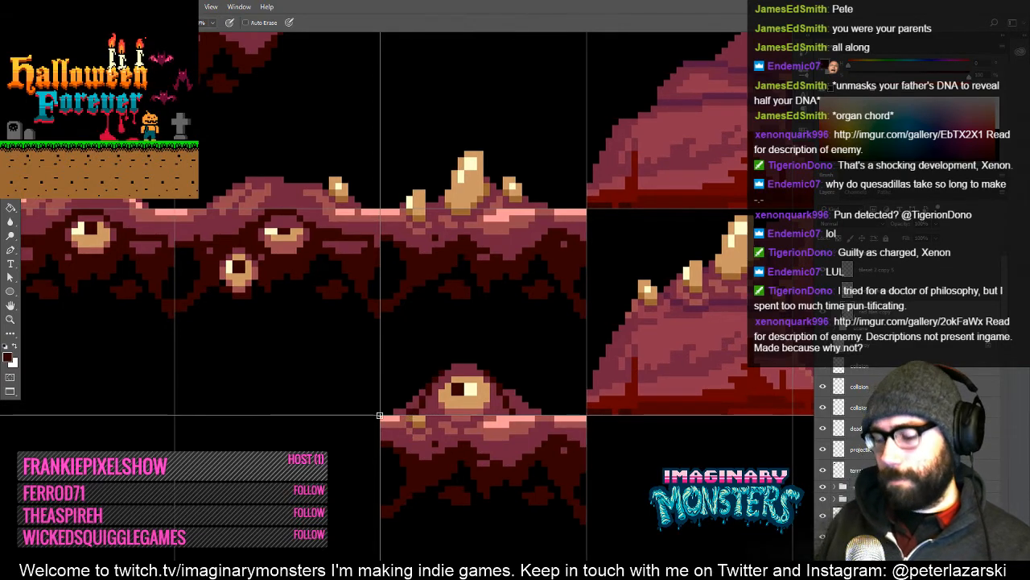
key(ctrl+apostrophe)
drag(417, 363, 438, 372)
alt+click(435, 425)
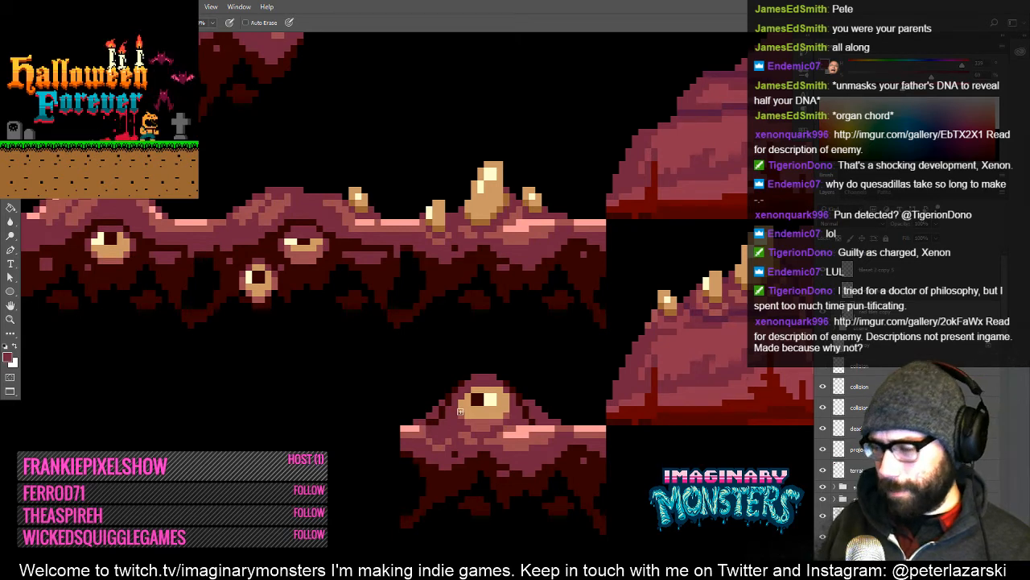
drag(452, 388, 400, 379)
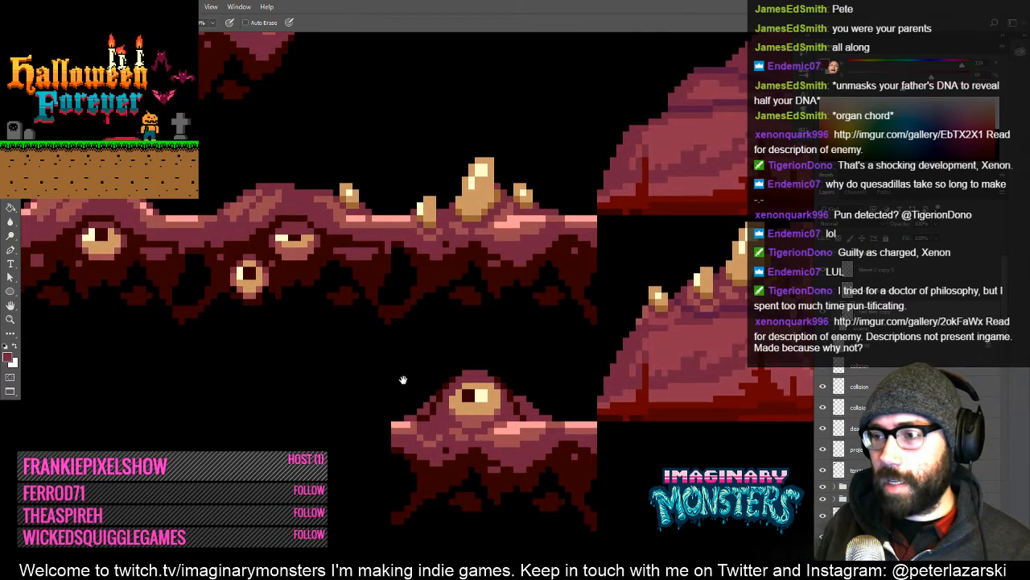
alt+click(256, 249)
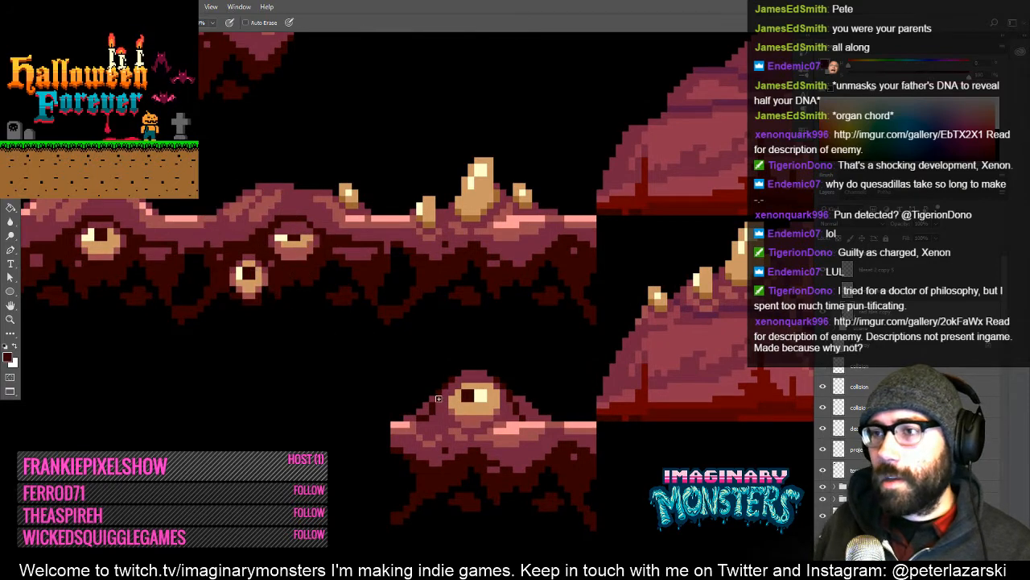
alt+click(262, 202)
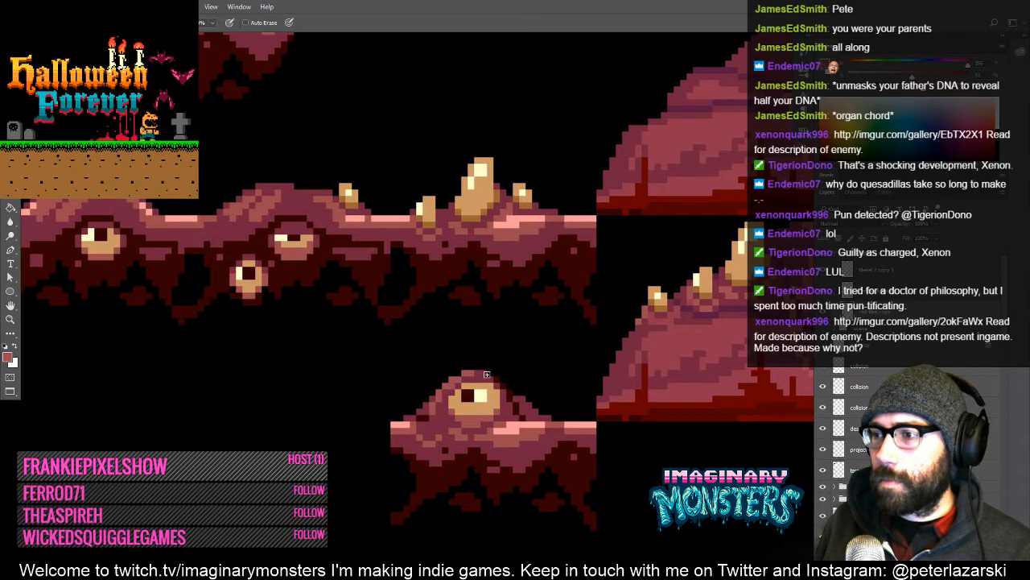
drag(510, 407, 500, 410)
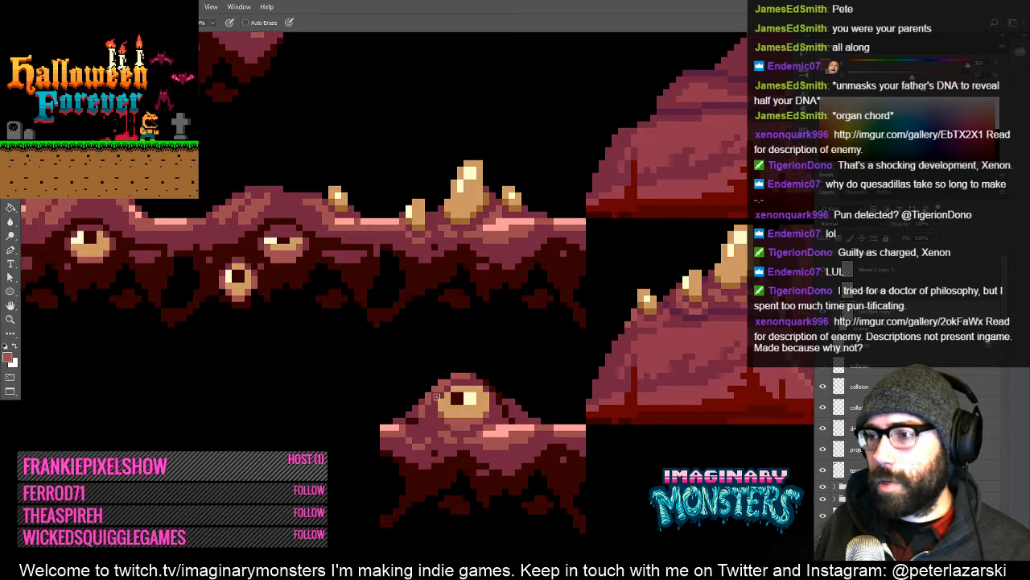
- Examine the eye mound tile beside the existing ground strip and hill tiles from a wider view
key(z)
alt+click(463, 431)
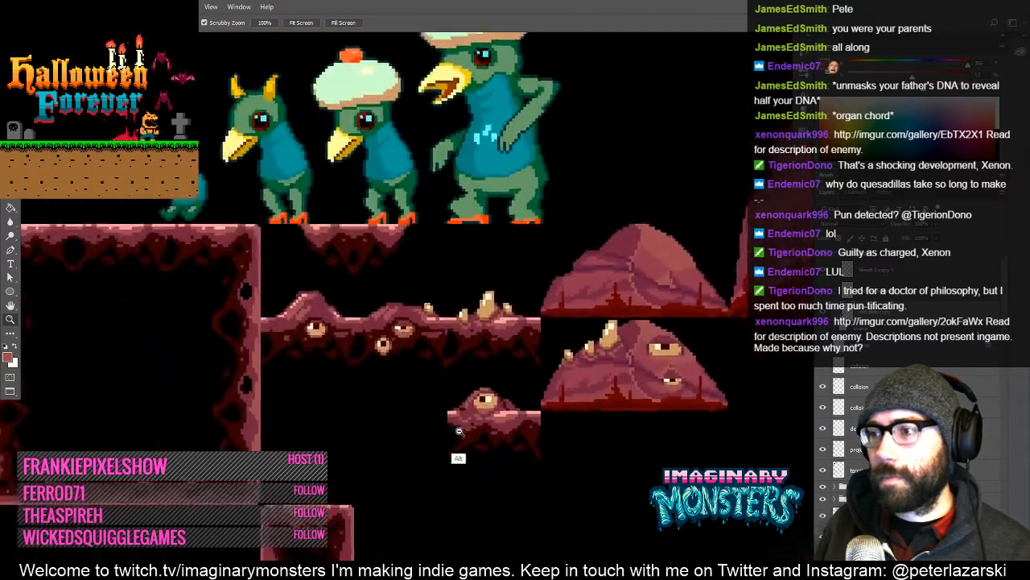
drag(460, 433, 485, 434)
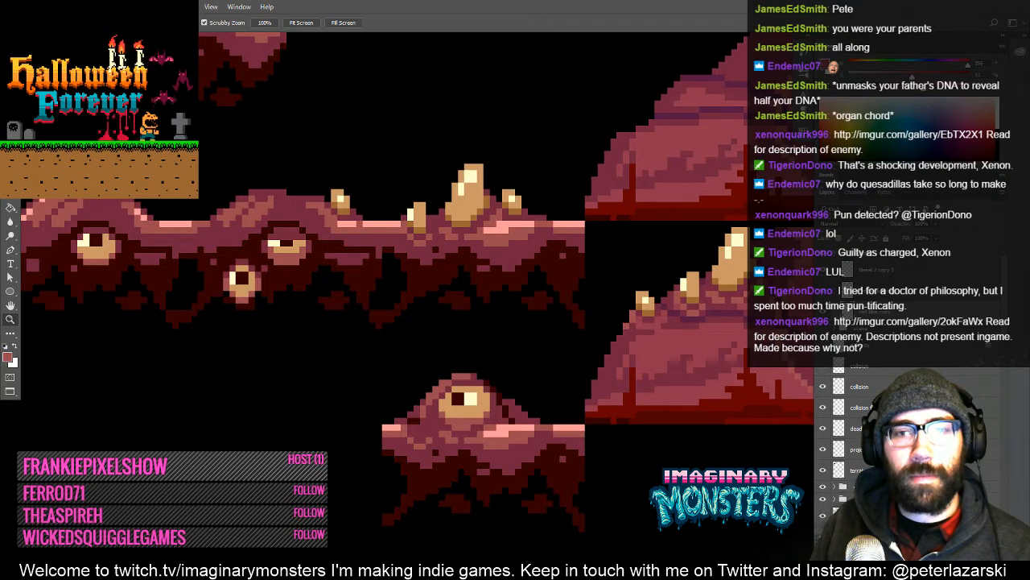
alt+click(391, 370)
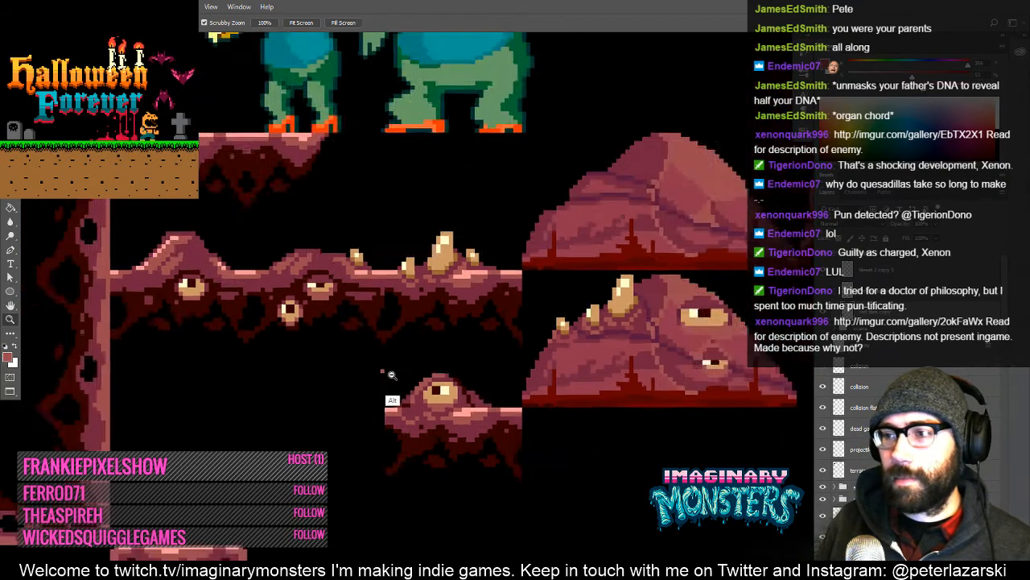
alt+click(390, 371)
alt+click(390, 372)
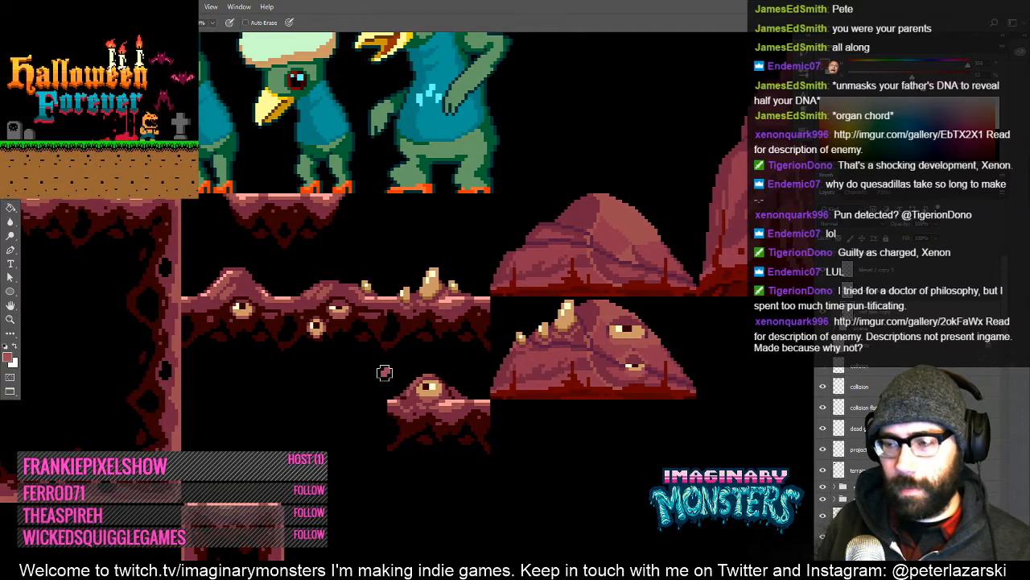
drag(346, 392, 369, 407)
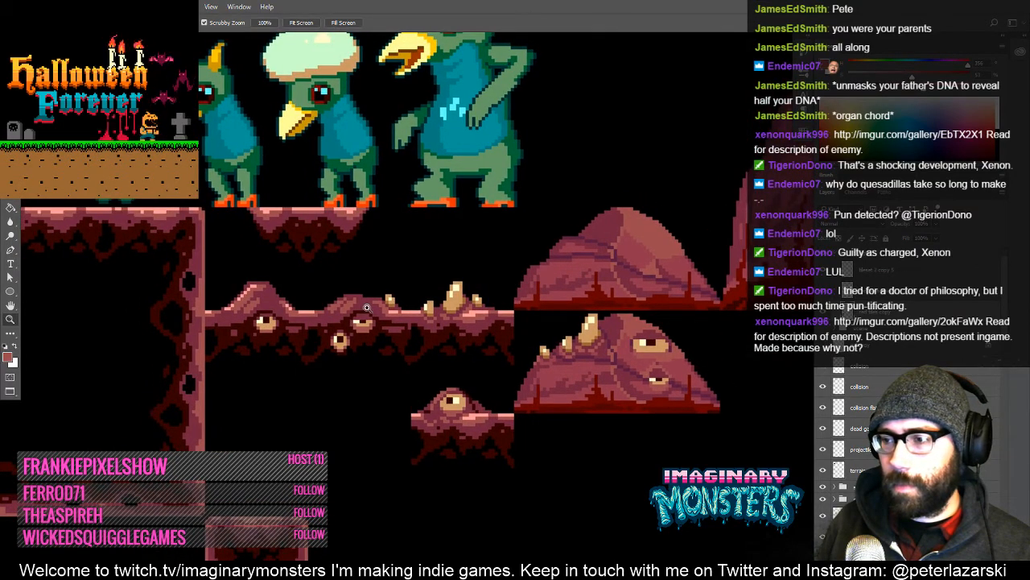
- Duplicate the first mound tile of the ground strip directly beside the new eye mound tile and deselect it
click(410, 406)
drag(373, 411, 404, 361)
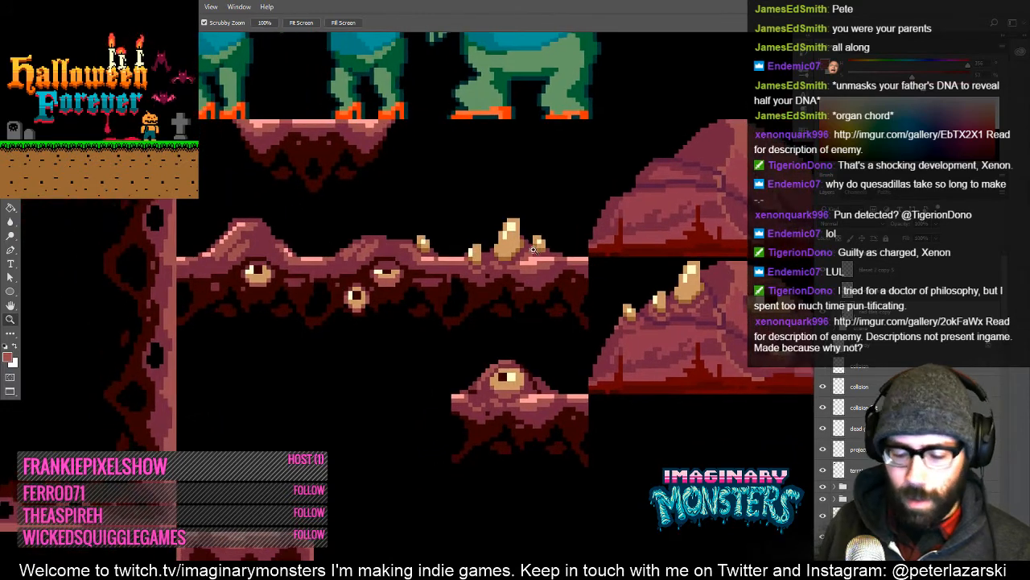
key(m)
key(ctrl+apostrophe)
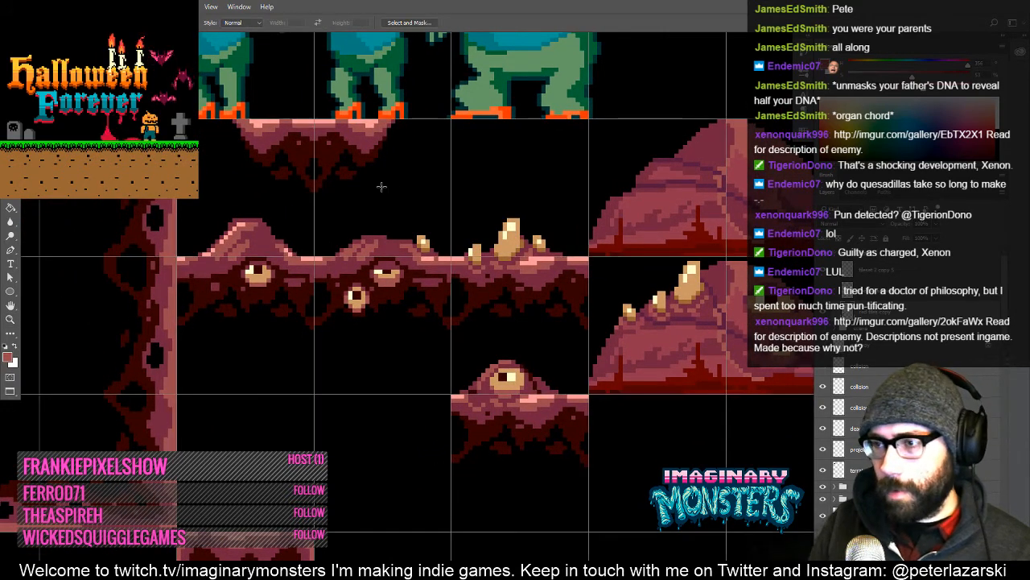
drag(177, 203, 313, 393)
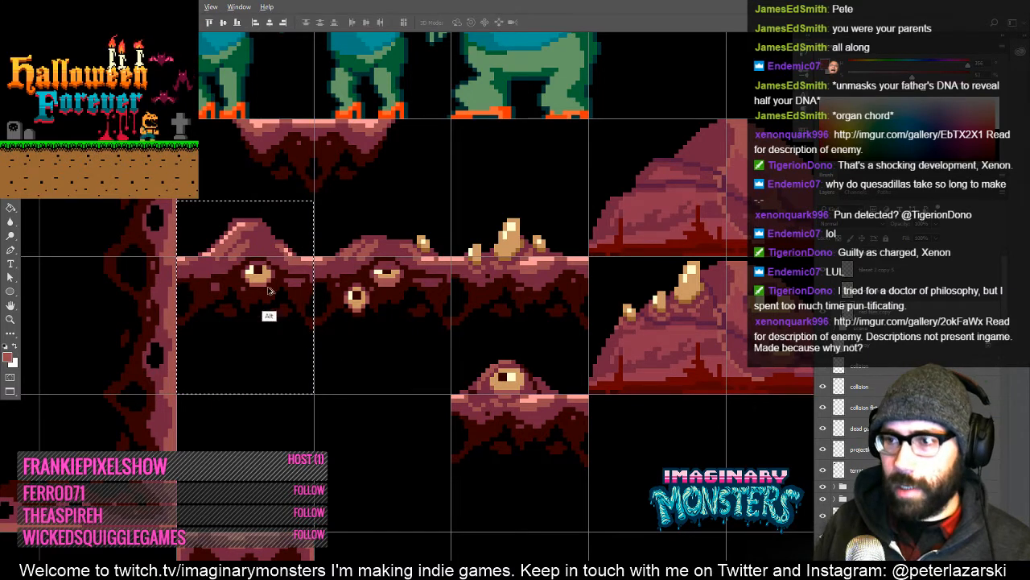
drag(278, 334, 413, 428)
key(ctrl+d)
- Compare the two joined tiles with the rest of the set, and erase a notch into the duplicated mound's peak
key(z)
click(443, 415)
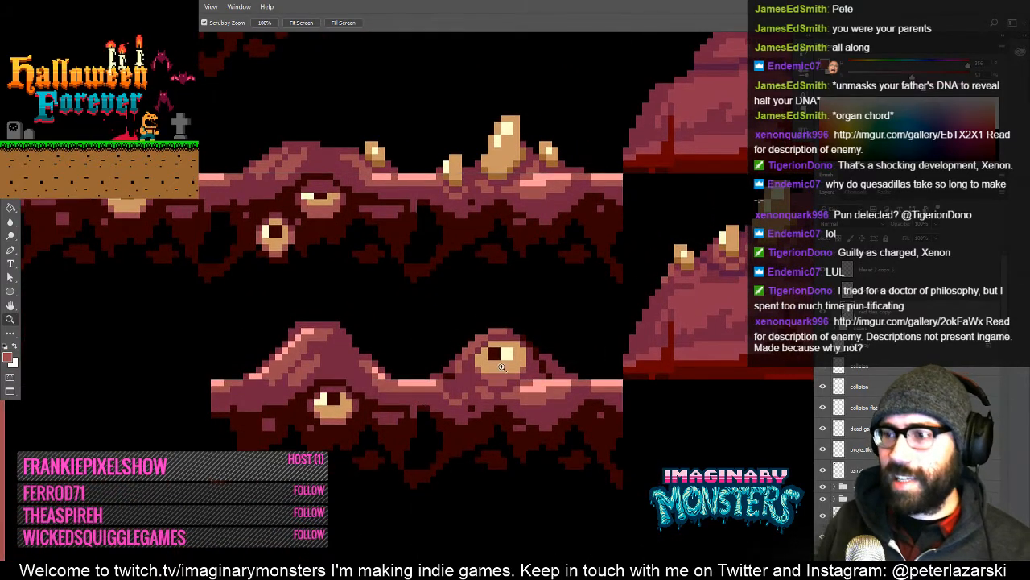
alt+click(486, 437)
alt+click(488, 436)
drag(490, 435, 412, 398)
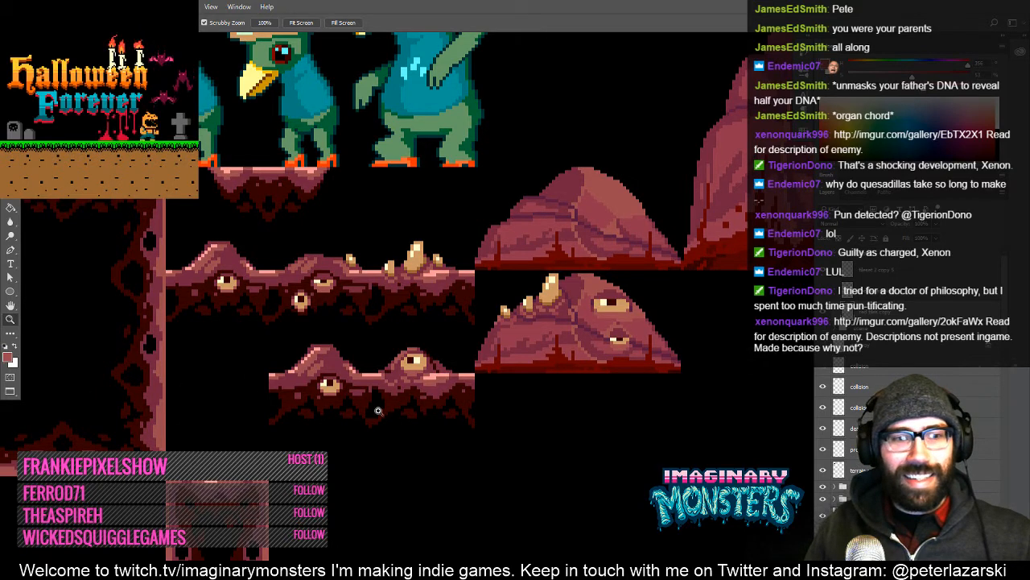
mouse_move(383, 376)
mouse_down()
mouse_move(408, 370)
mouse_move(395, 368)
mouse_move(381, 312)
mouse_move(385, 332)
mouse_up()
click(395, 352)
double_click(397, 354)
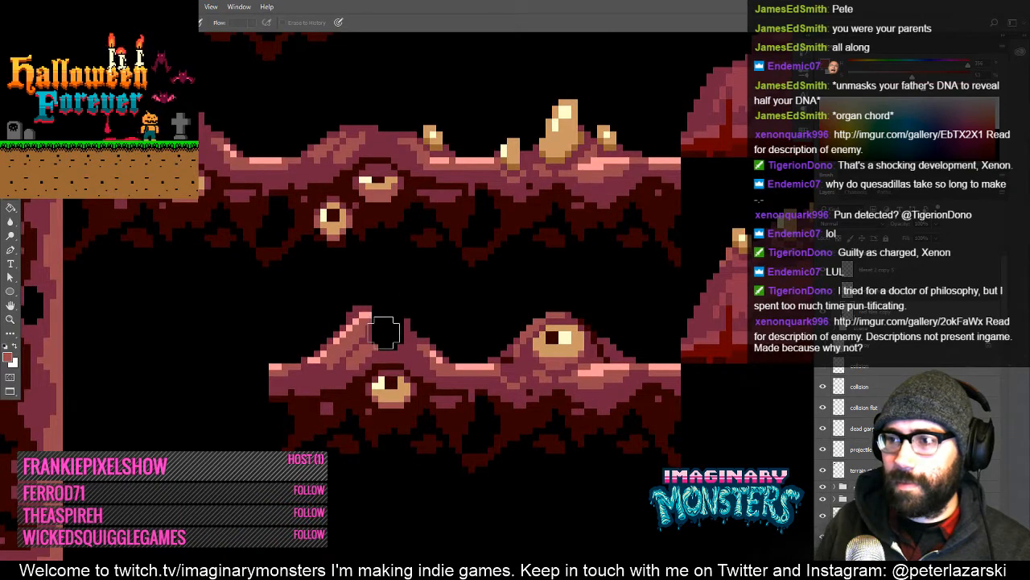
- Paint over the duplicated tile's eye in dark red and extend both sides of the notch upward in flesh color
key(b)
alt+click(394, 442)
mouse_move(375, 391)
mouse_down()
mouse_move(394, 399)
mouse_move(387, 409)
mouse_move(407, 395)
mouse_up()
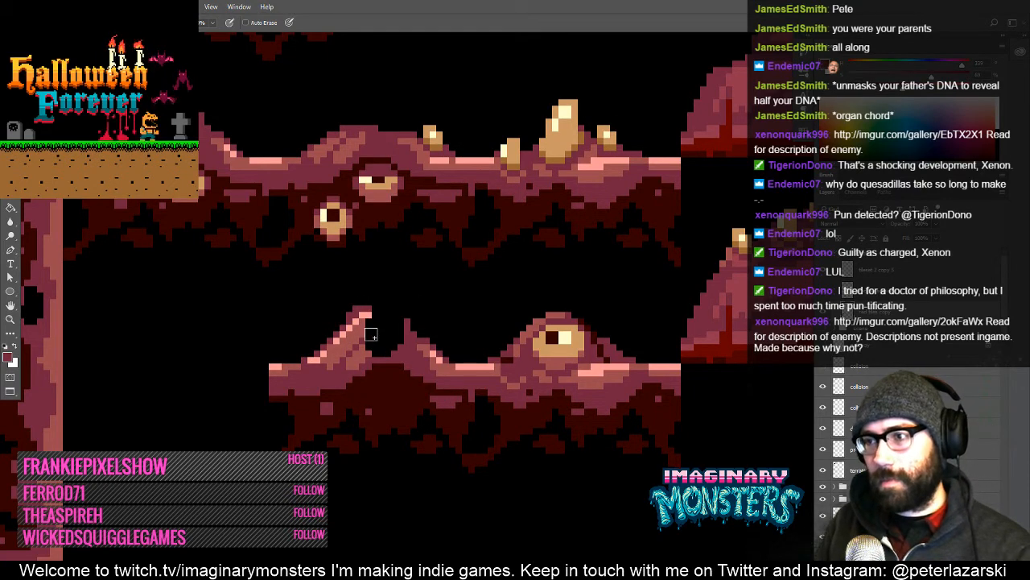
drag(373, 352, 372, 293)
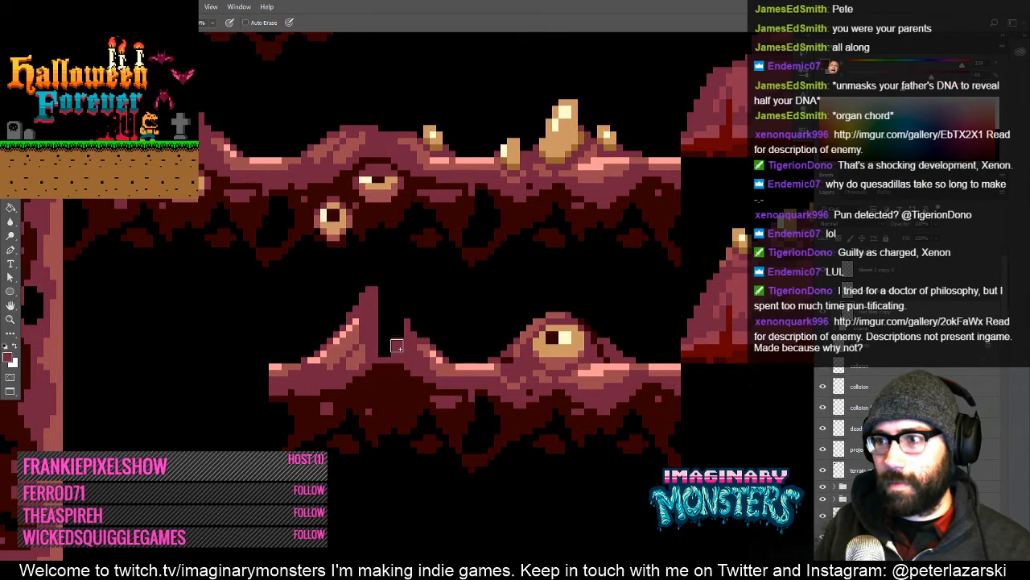
mouse_move(397, 346)
mouse_down()
mouse_move(396, 292)
mouse_move(410, 369)
mouse_move(408, 324)
mouse_move(413, 335)
mouse_move(394, 357)
mouse_move(419, 368)
mouse_up()
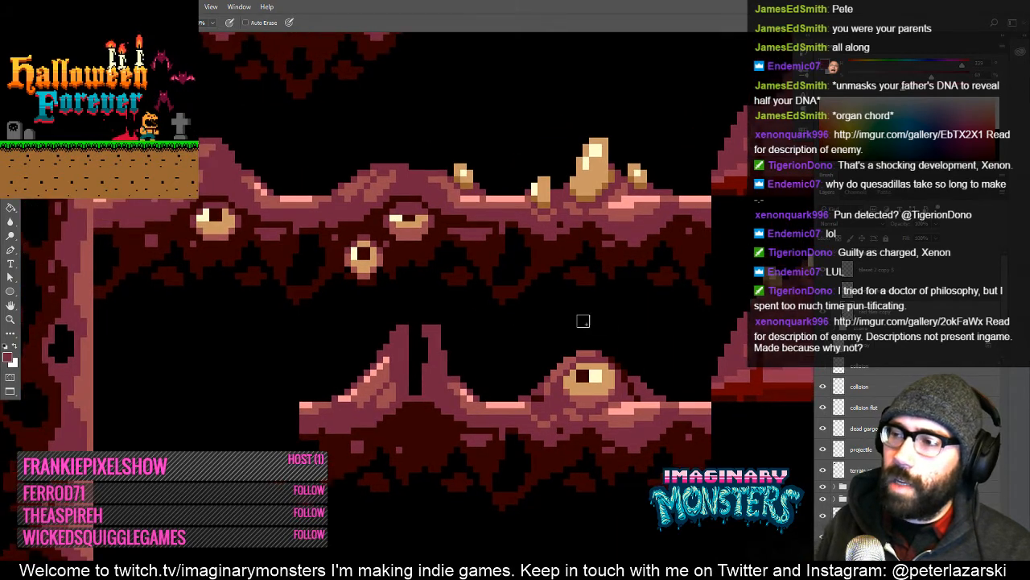
- Paint small staggered teeth in sampled tan along both inner edges of the notch in the mound
alt+click(533, 208)
click(408, 336)
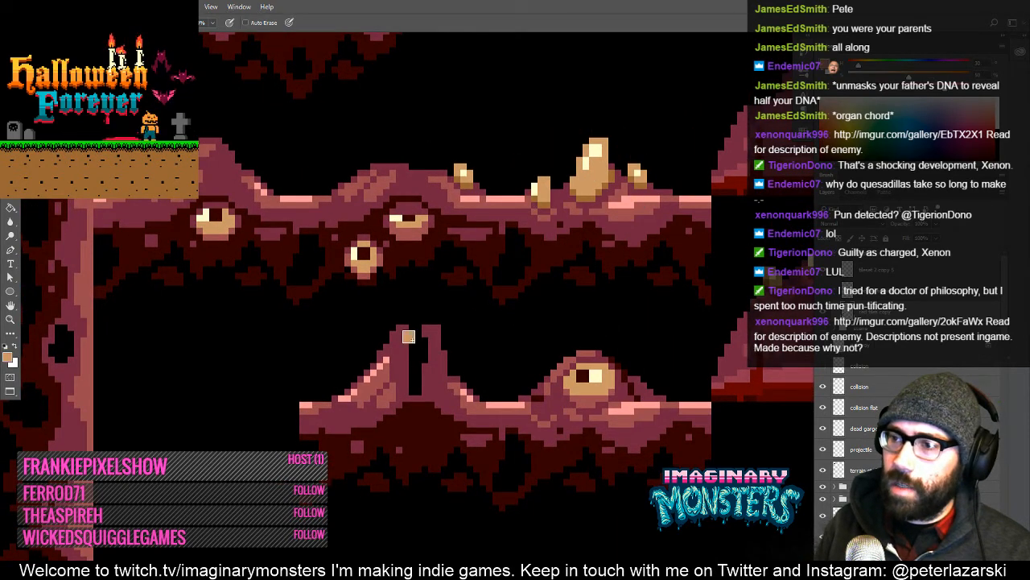
click(423, 351)
click(408, 369)
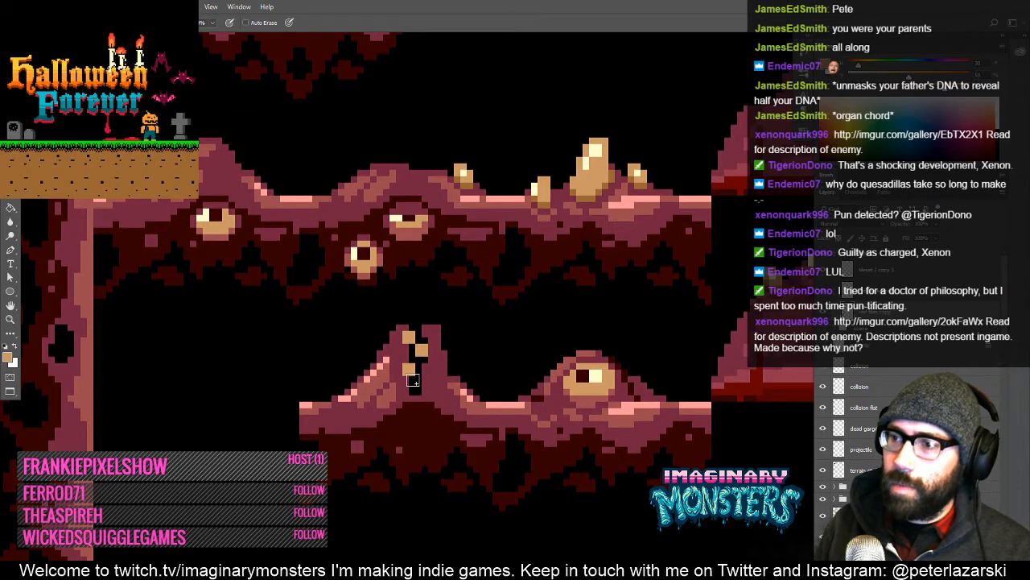
click(426, 384)
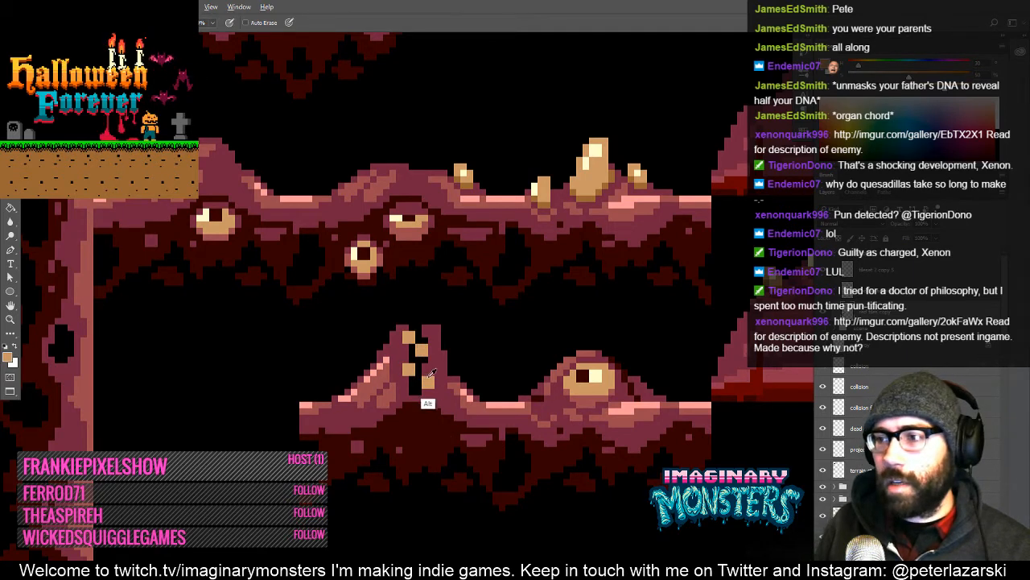
click(419, 379)
drag(421, 379, 427, 395)
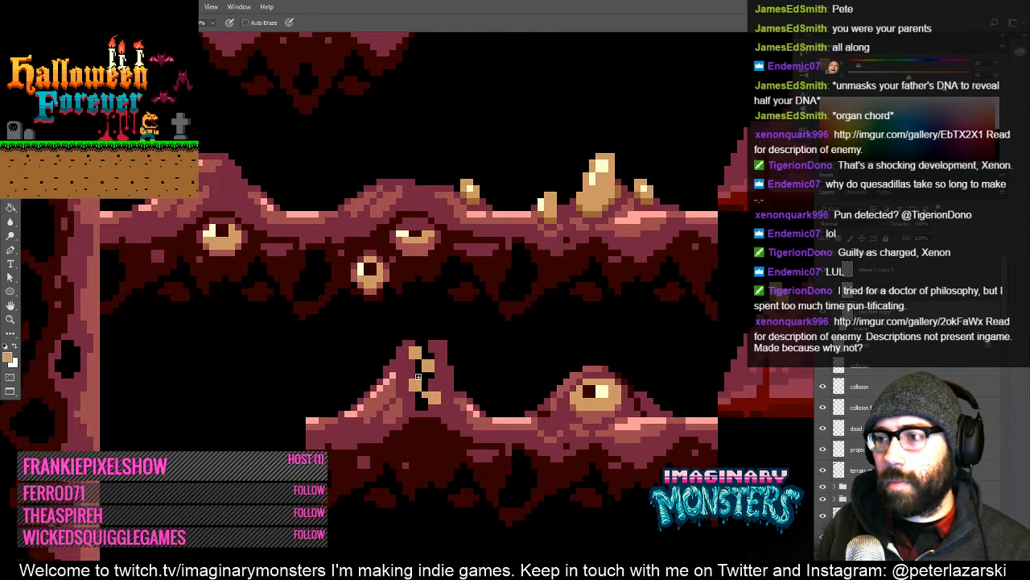
- Shade the notch's teeth with sampled brown and fill the gap between them with dark red
alt+click(616, 194)
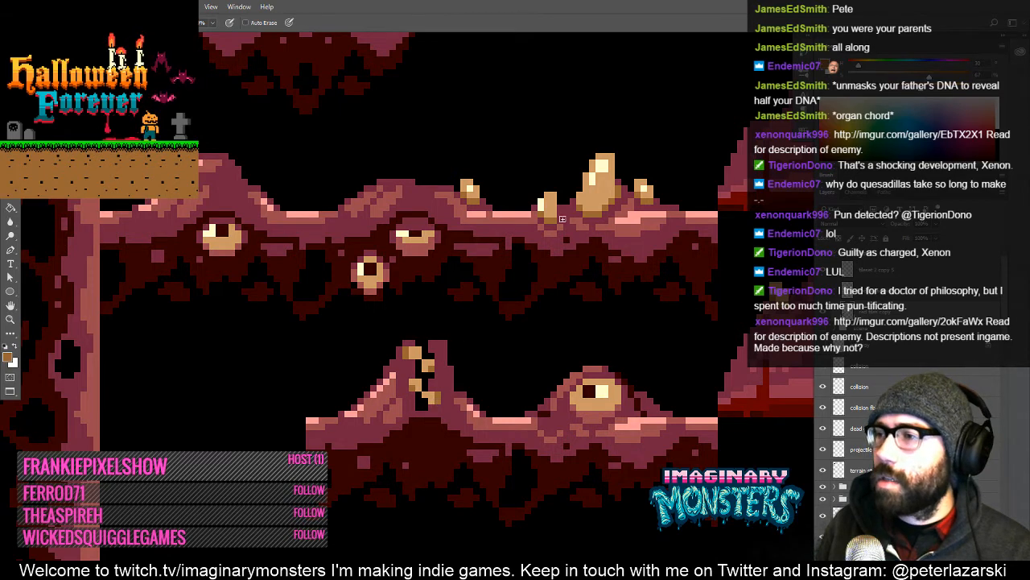
alt+click(464, 238)
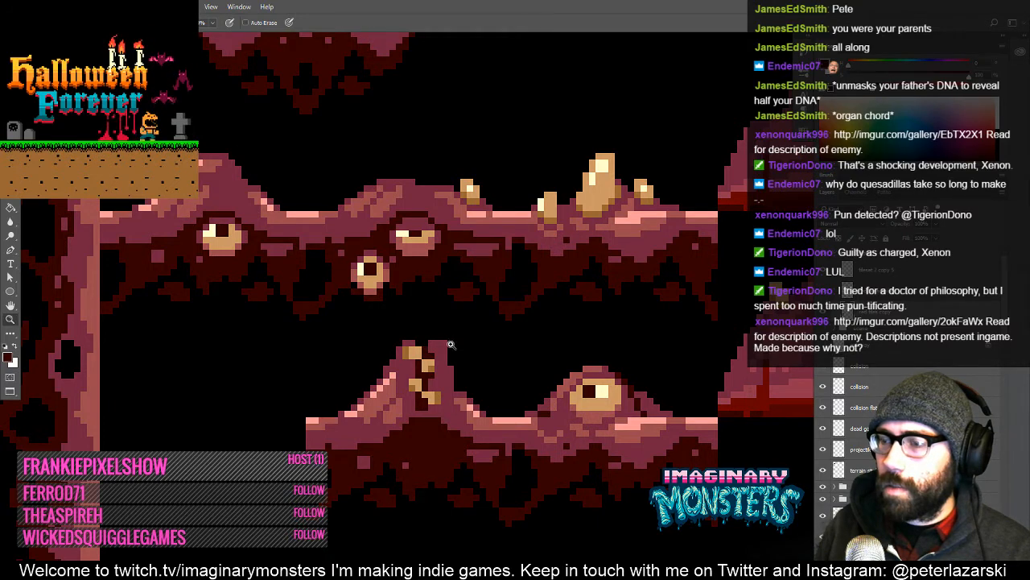
scroll(447, 342, up, 1)
key(w)
key(b)
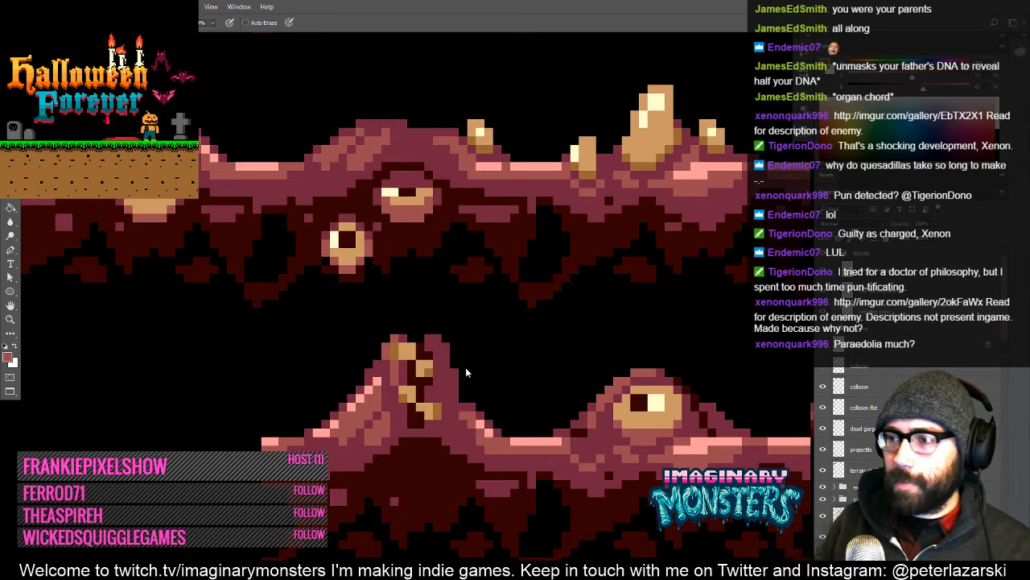
- Undo the stray flesh pixel and try painting small teeth in sampled tan inside the hole beneath the ground surface
drag(479, 396, 434, 330)
drag(458, 413, 412, 381)
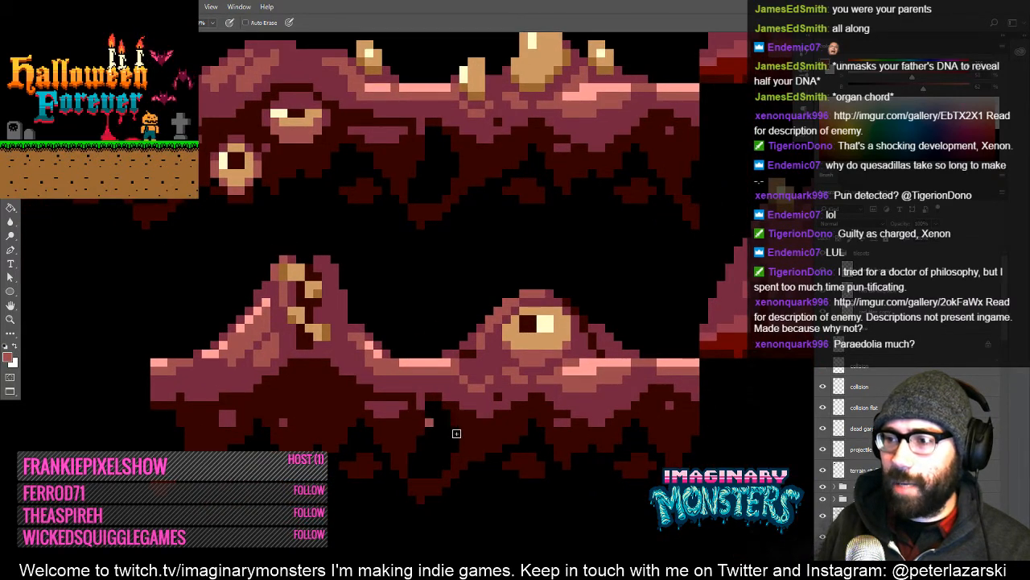
key(ctrl+alt+z)
alt+click(538, 338)
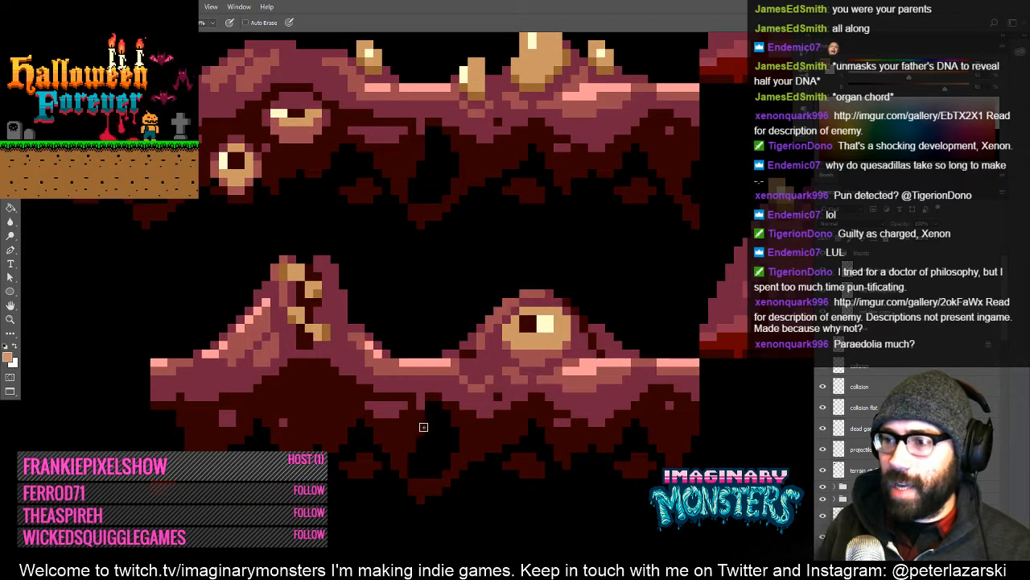
click(427, 422)
click(429, 431)
click(455, 435)
click(429, 467)
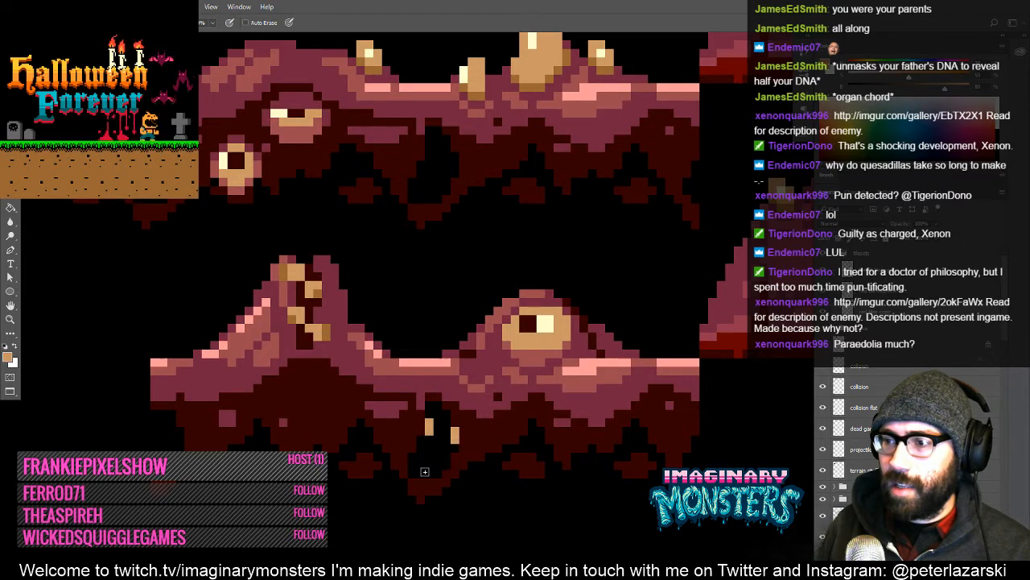
- Paint a small patch of sampled dark flesh color in the dark area beneath the mouth mound
drag(499, 399, 466, 464)
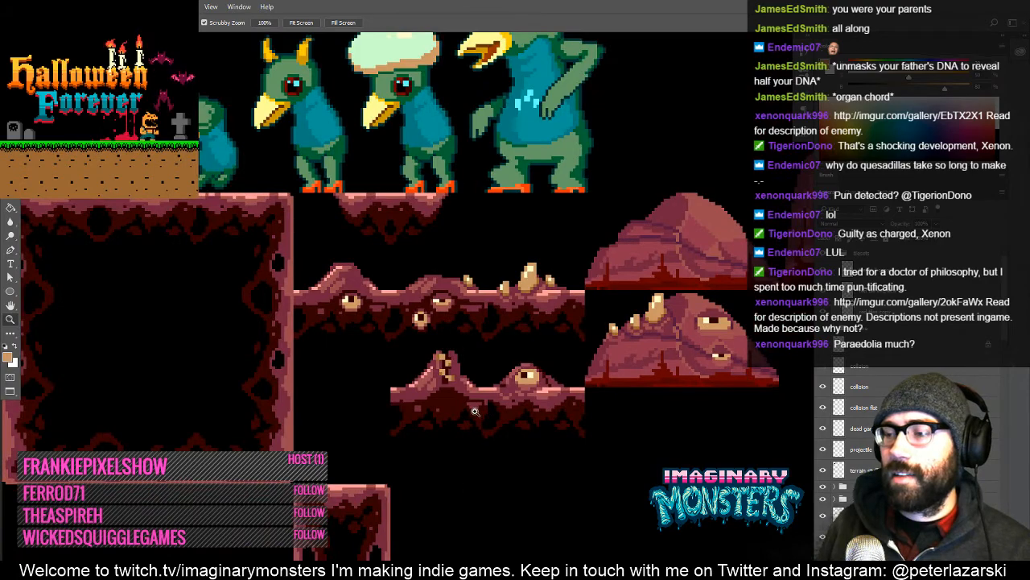
drag(445, 381, 491, 387)
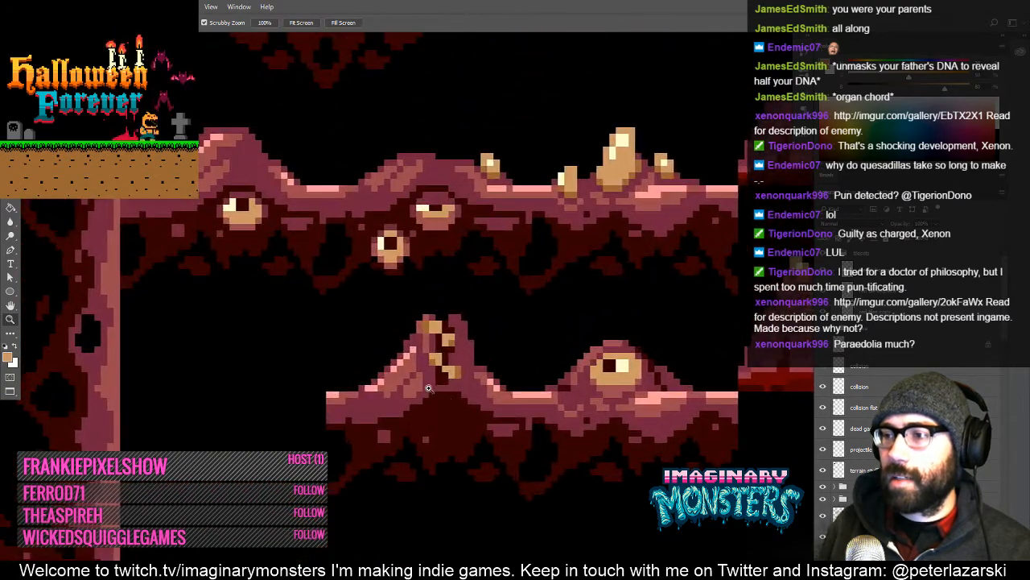
drag(438, 409, 417, 440)
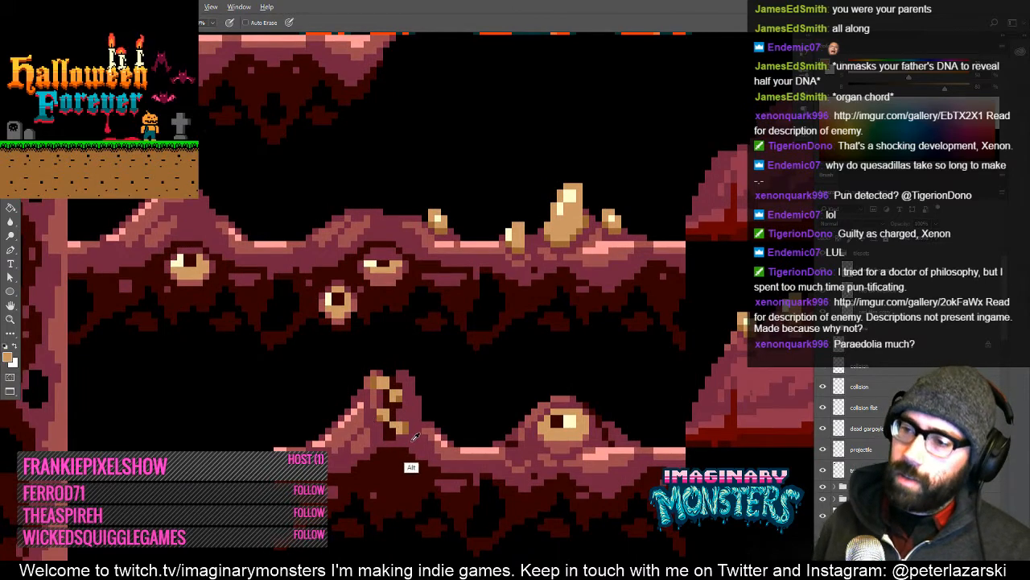
alt+click(409, 464)
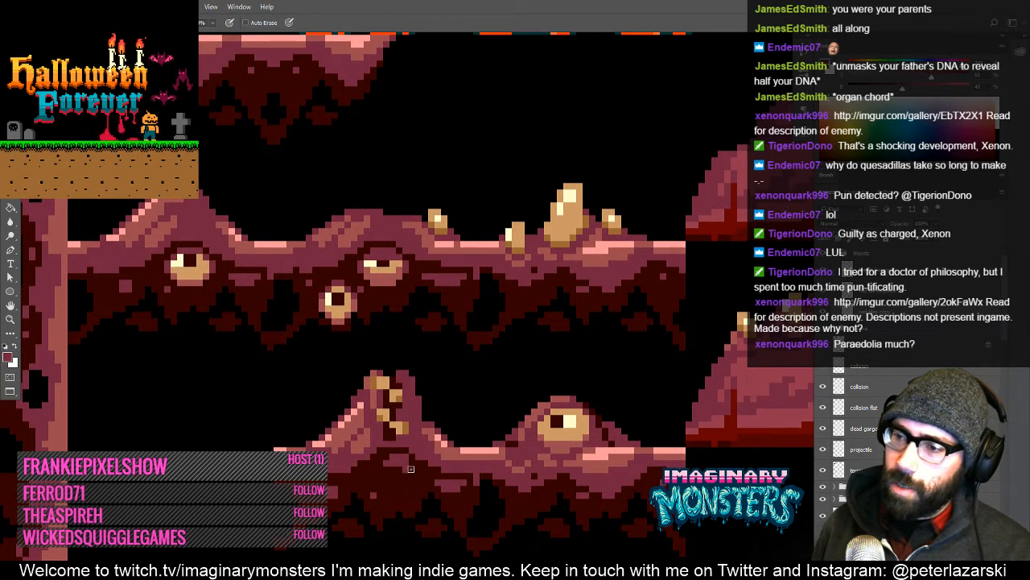
key(z)
alt+click(435, 488)
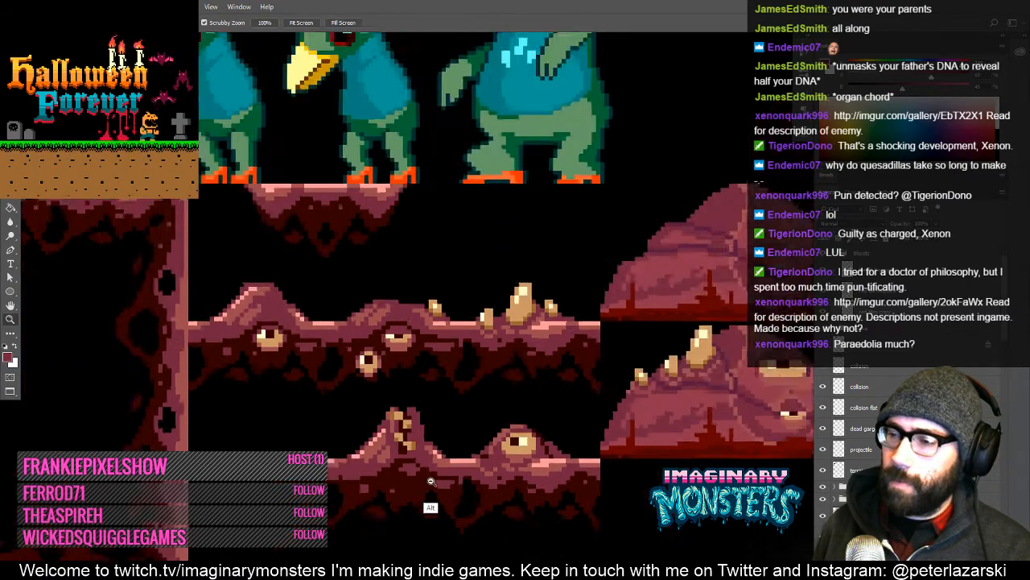
alt+click(437, 493)
alt+click(443, 503)
alt+click(455, 524)
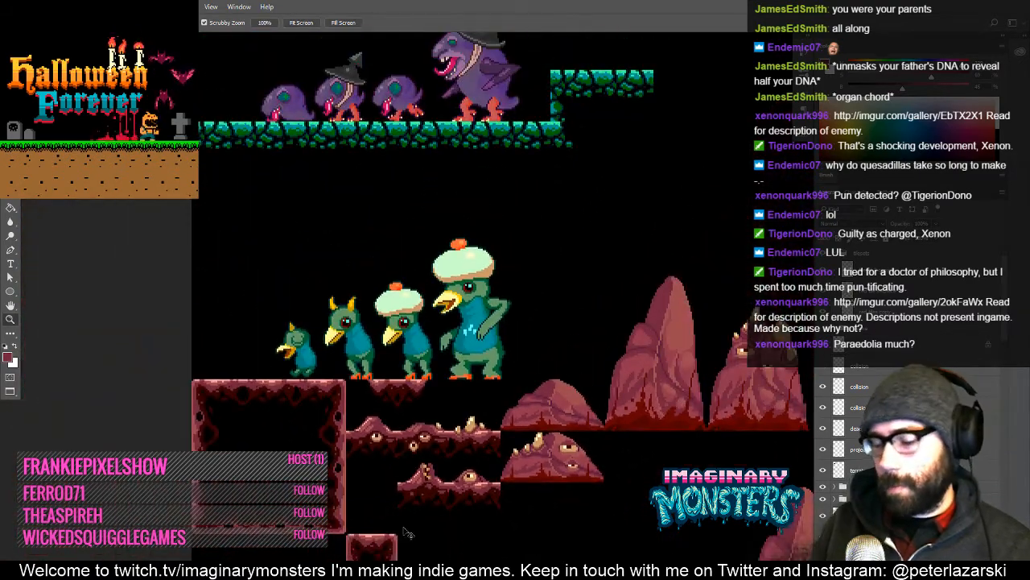
- Show the grid and add sampled cream highlights to the teeth in the mound's notch
key(ctrl+apostrophe)
click(395, 459)
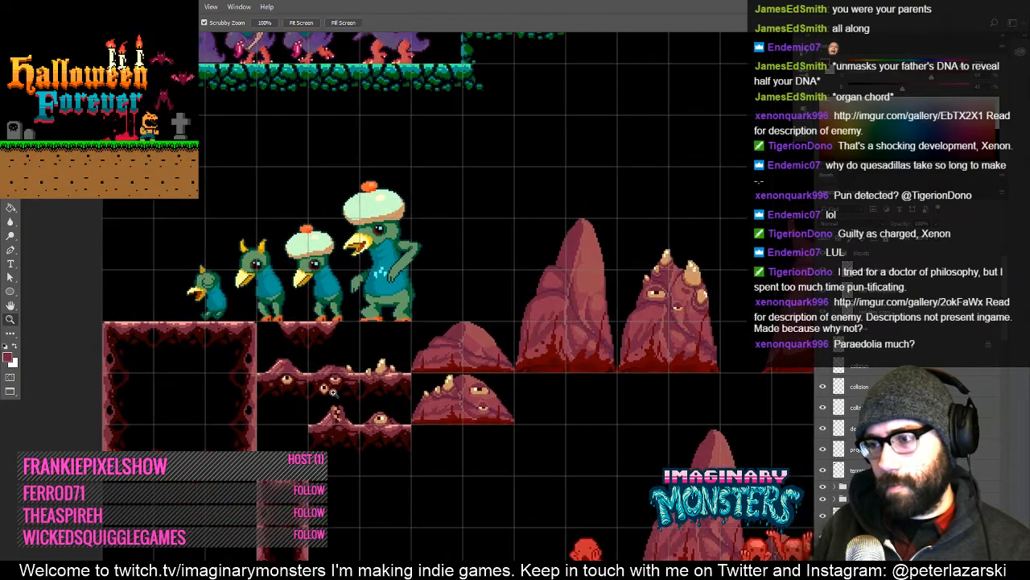
click(379, 381)
click(379, 381)
click(395, 365)
key(b)
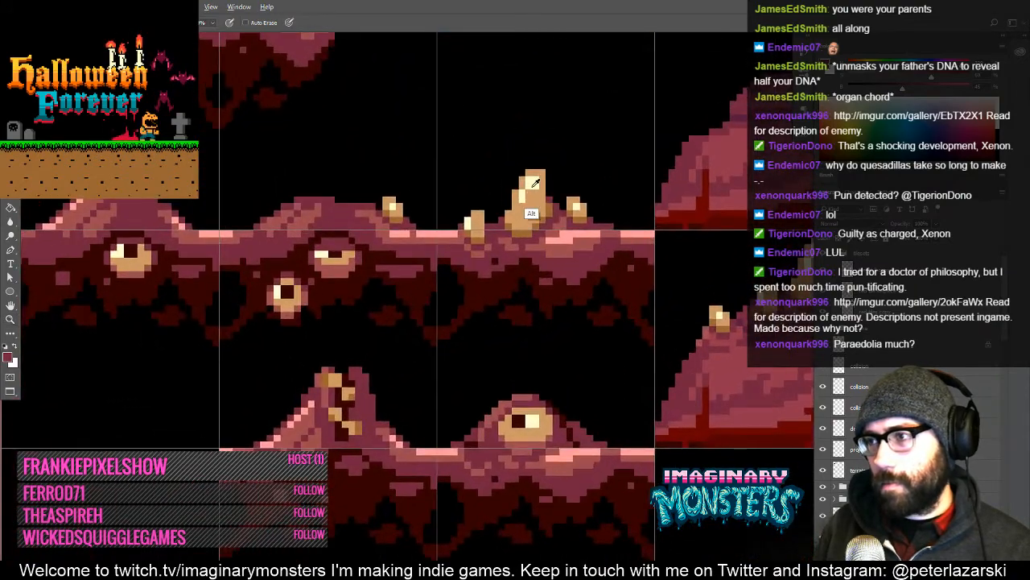
alt+click(526, 195)
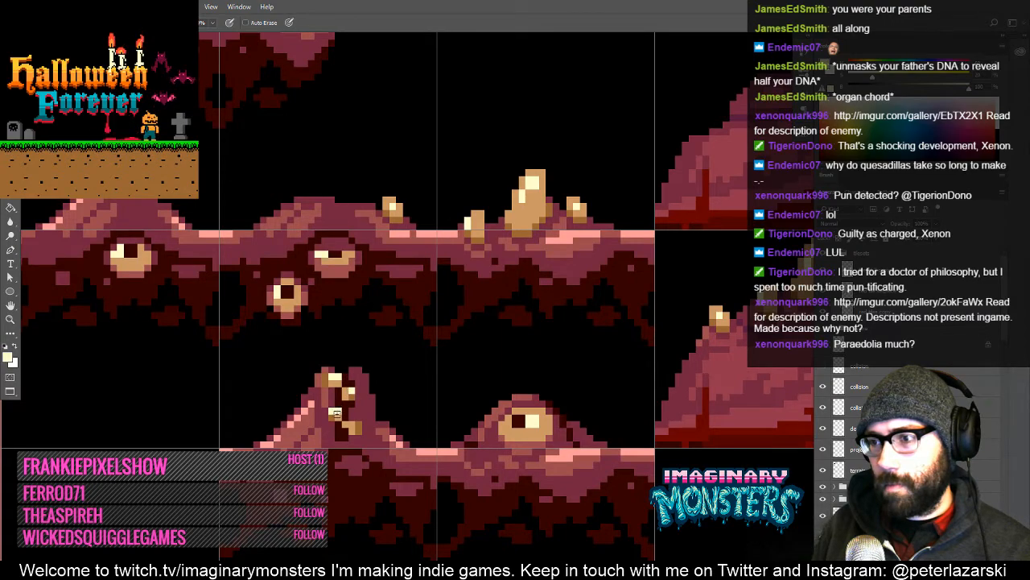
key(z)
alt+click(383, 425)
alt+click(383, 425)
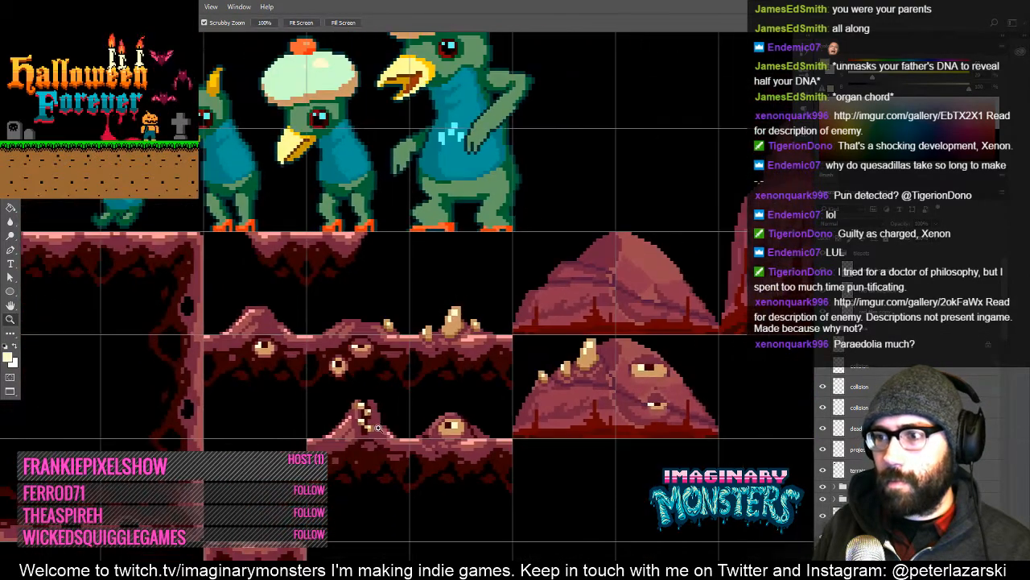
key(b)
key(ctrl+z)
- Shade the mouth mound's right lip and slope with sampled medium and dark flesh tones
key(z)
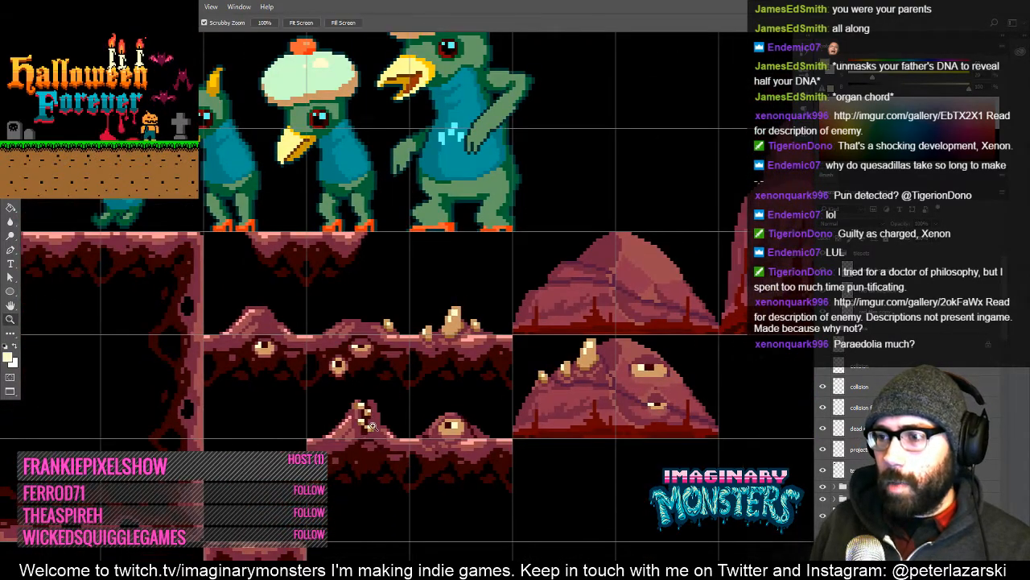
click(366, 440)
click(366, 440)
click(365, 440)
click(366, 439)
key(b)
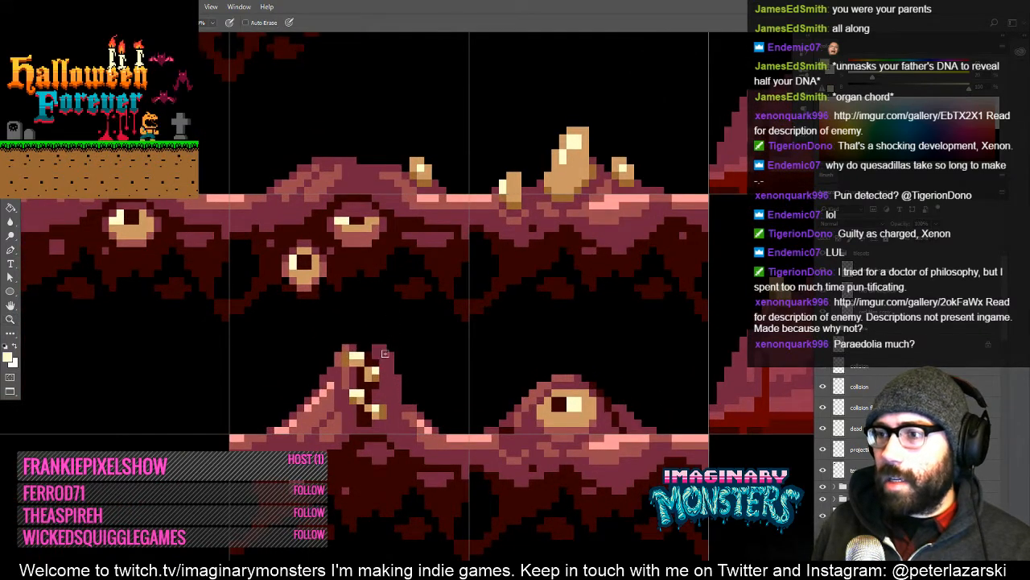
alt+click(320, 184)
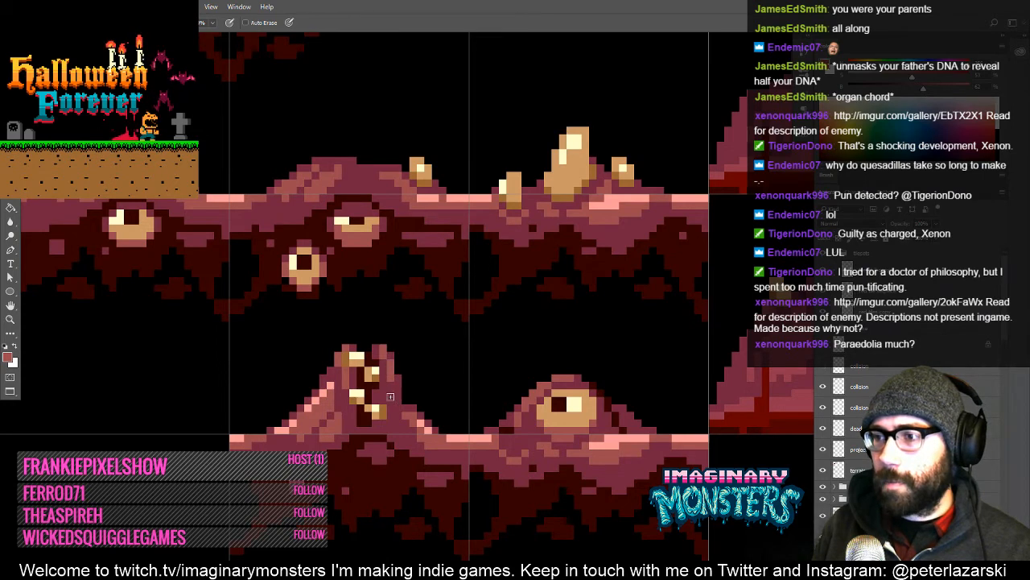
drag(381, 442, 374, 459)
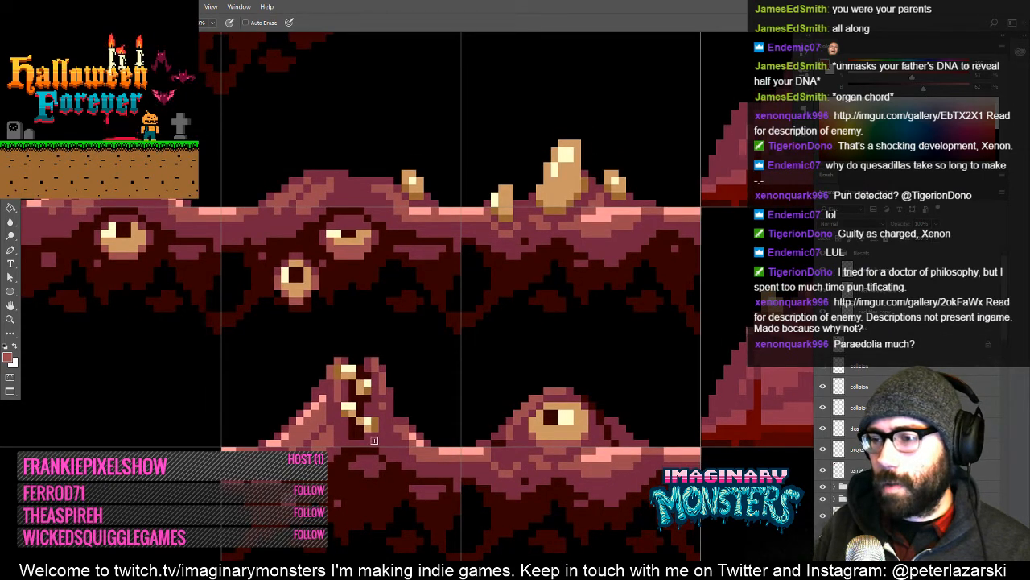
click(384, 427)
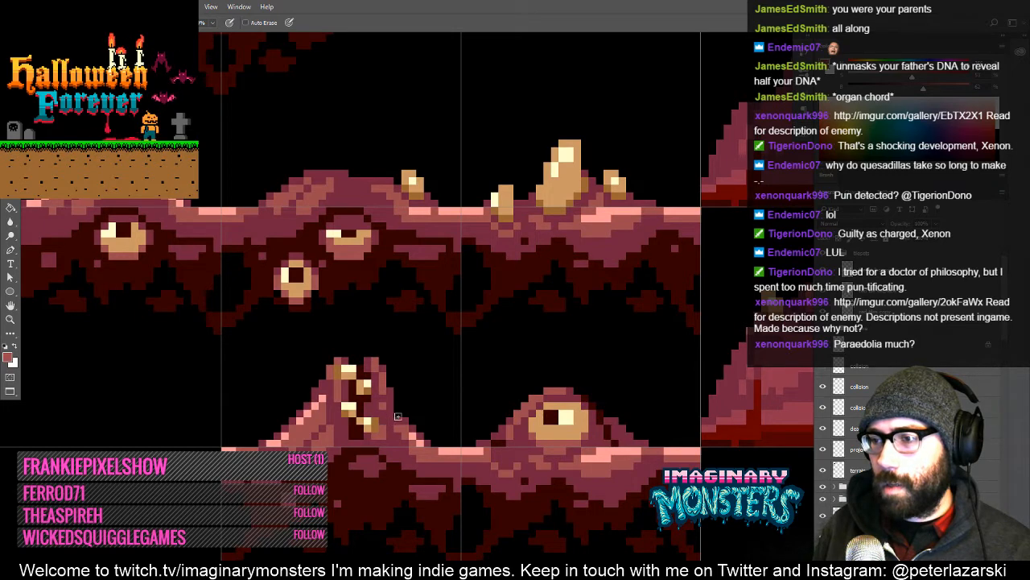
alt+click(387, 474)
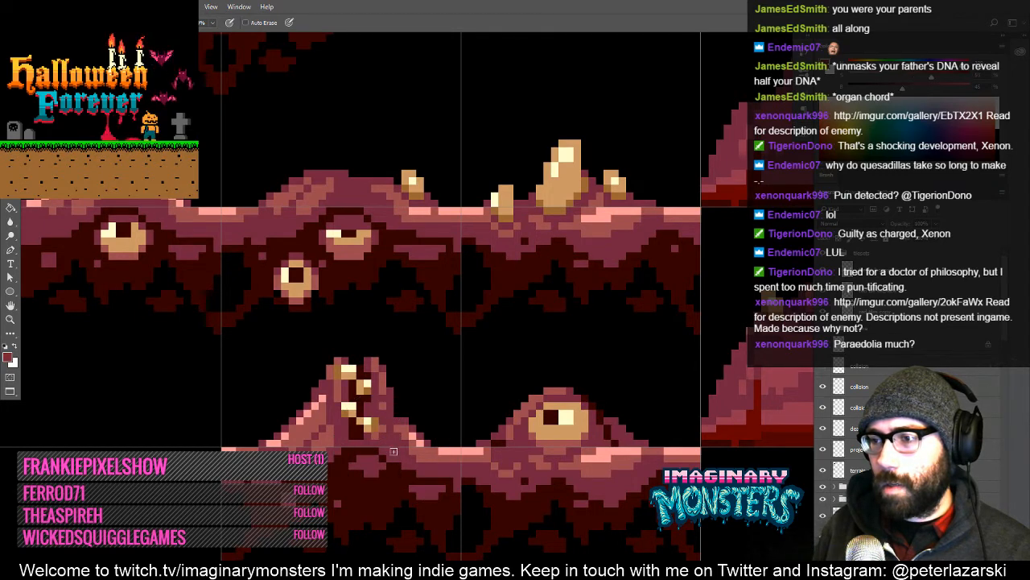
alt+click(385, 428)
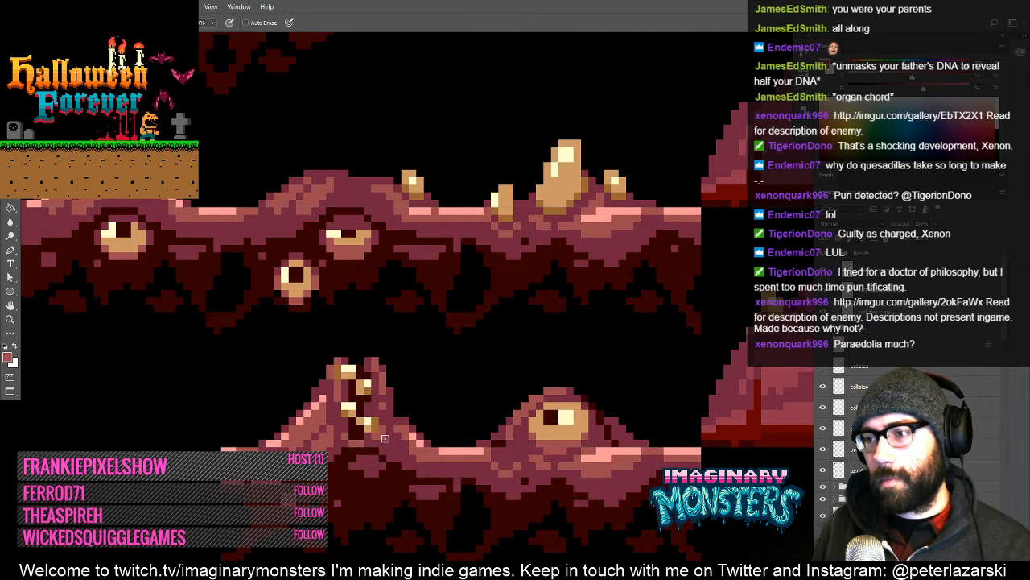
- Examine the mouth mound tile at small scale against the rest of the tileset and characters
key(z)
alt+click(401, 438)
alt+click(402, 442)
alt+click(410, 447)
alt+click(417, 452)
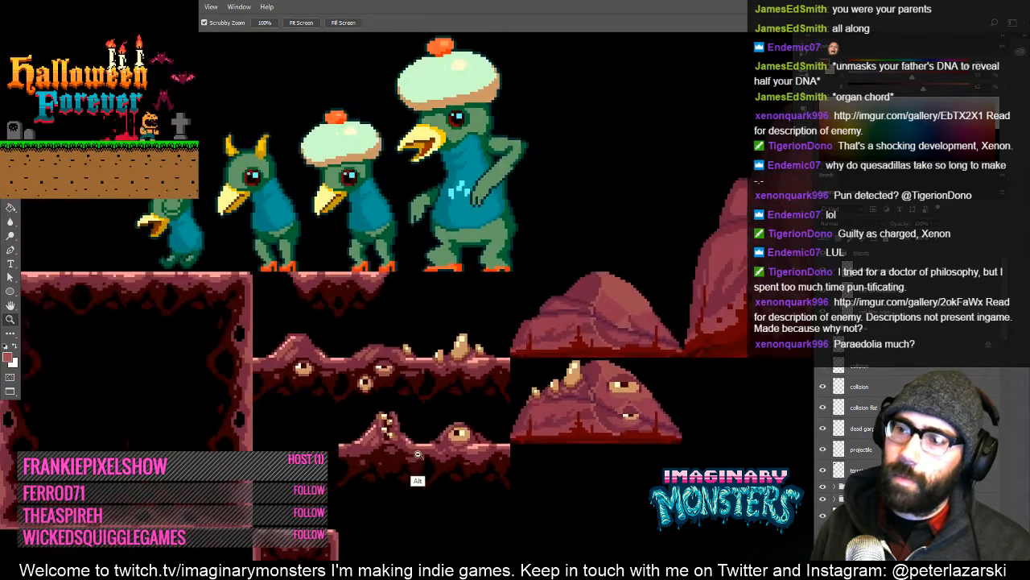
alt+click(428, 459)
alt+click(433, 462)
drag(447, 472, 356, 435)
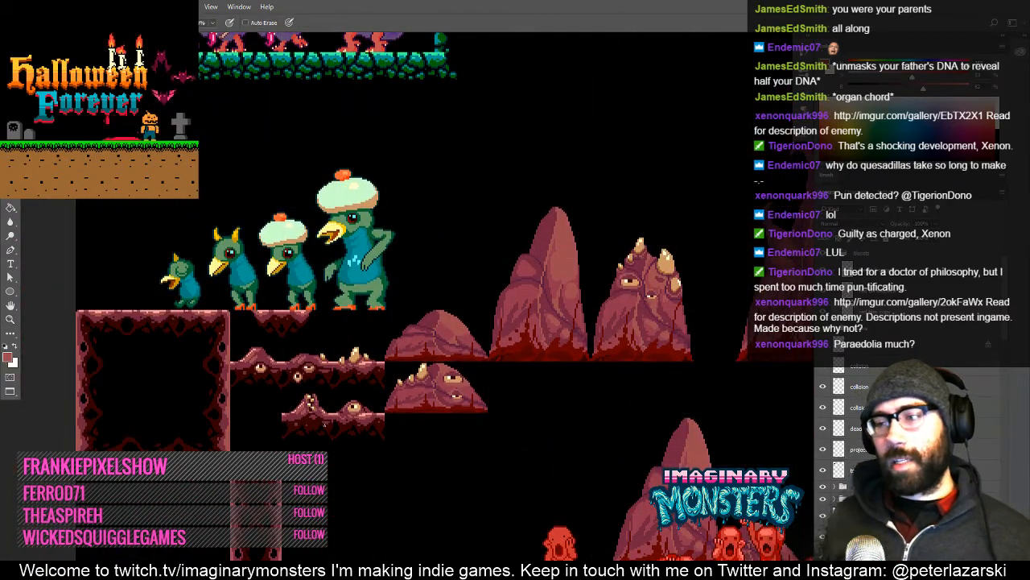
- Copy the large-eye mound tile into the empty grid cell before the mouth mound tile, then deselect and hide the grid
key(z)
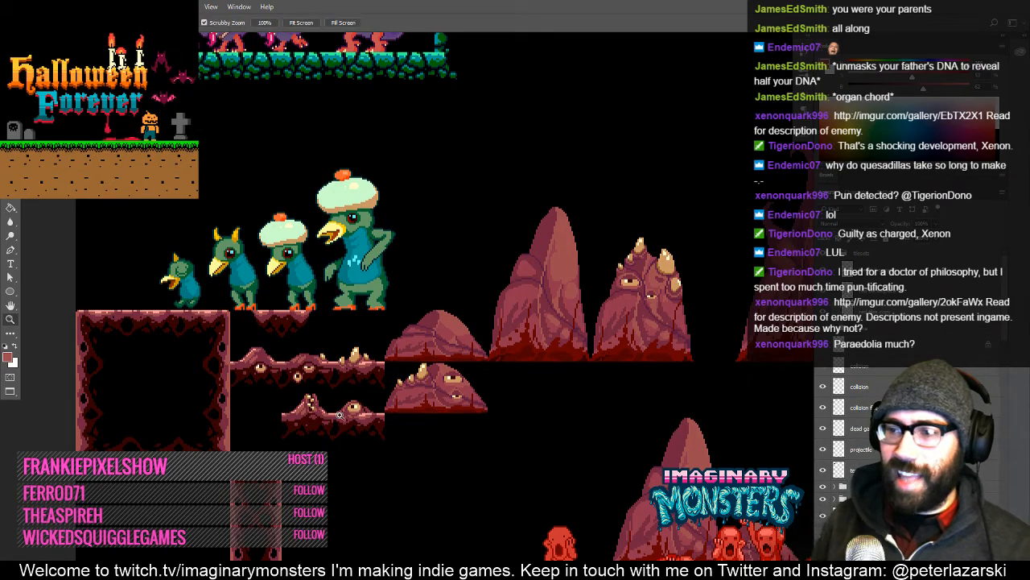
drag(342, 424, 384, 354)
key(m)
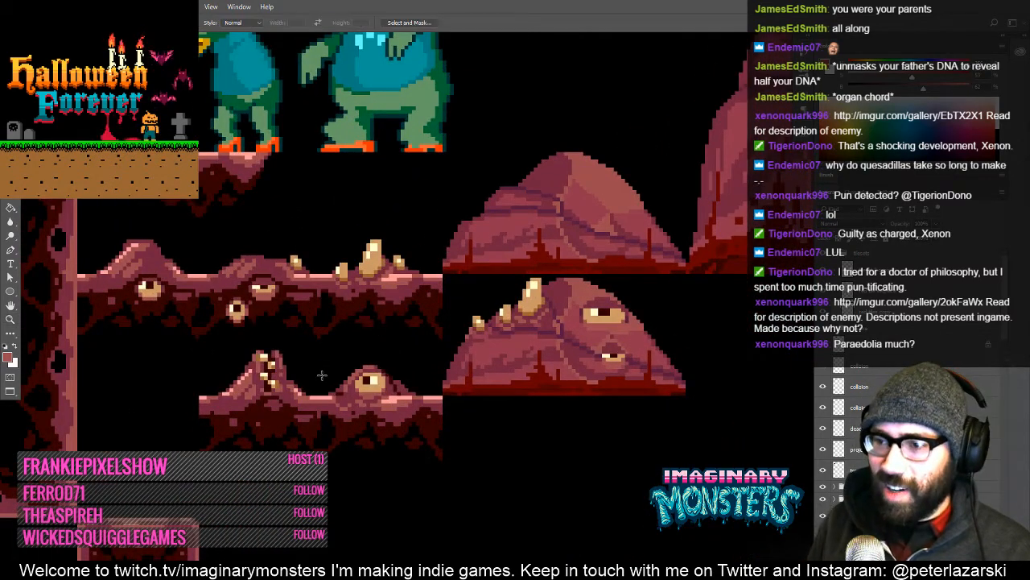
key(ctrl+apostrophe)
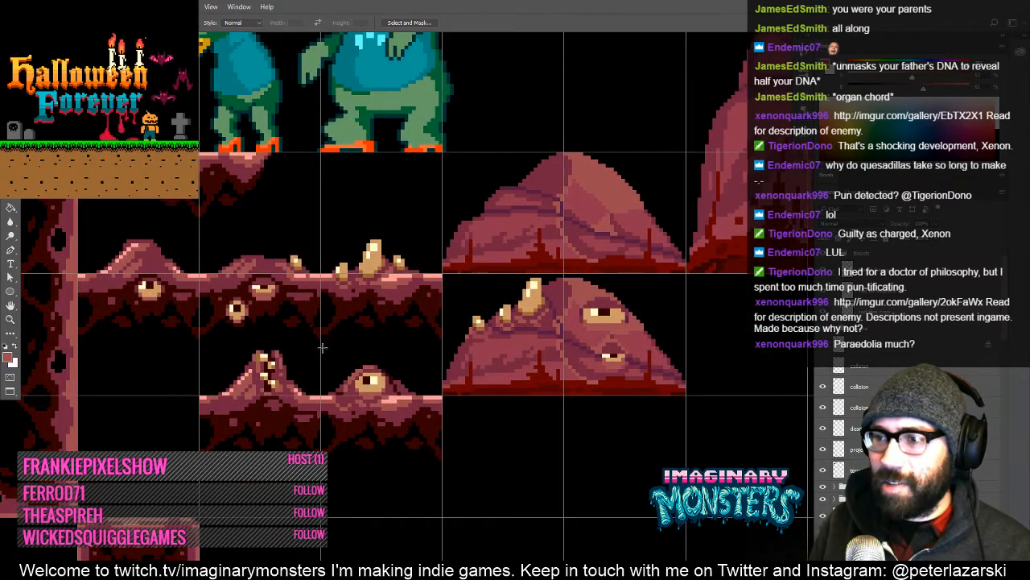
drag(320, 348, 180, 428)
key(v)
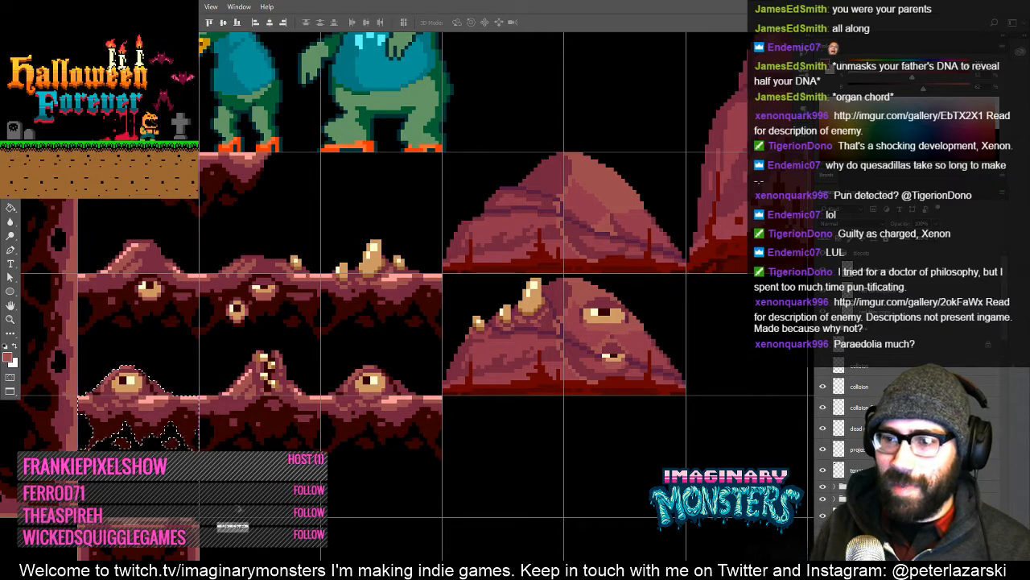
key(ctrl+d)
key(ctrl+h)
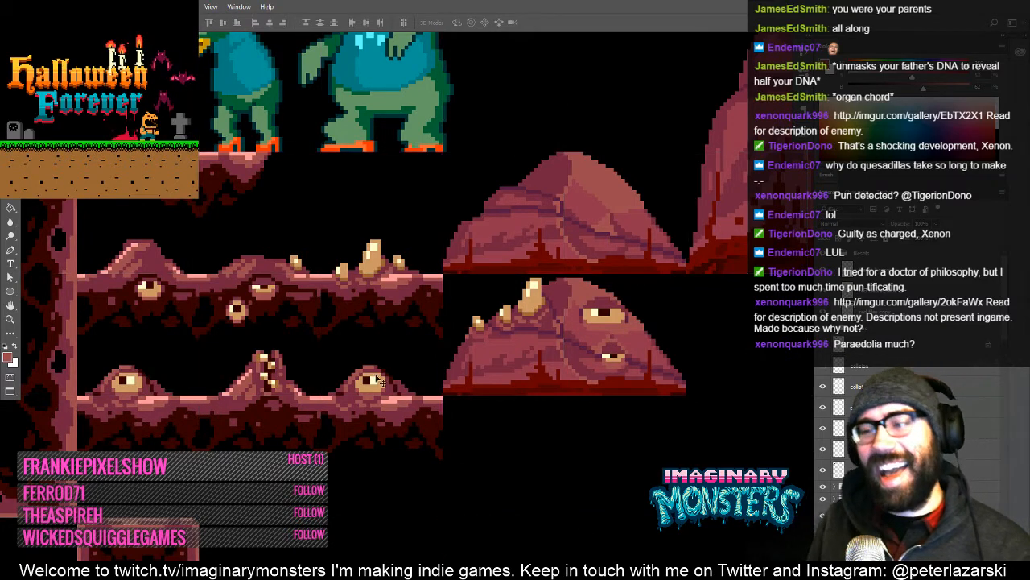
- Examine the joined row of eye and mouth mound tiles alongside the other ground tiles, rock mounds and level scenes
drag(413, 418, 439, 420)
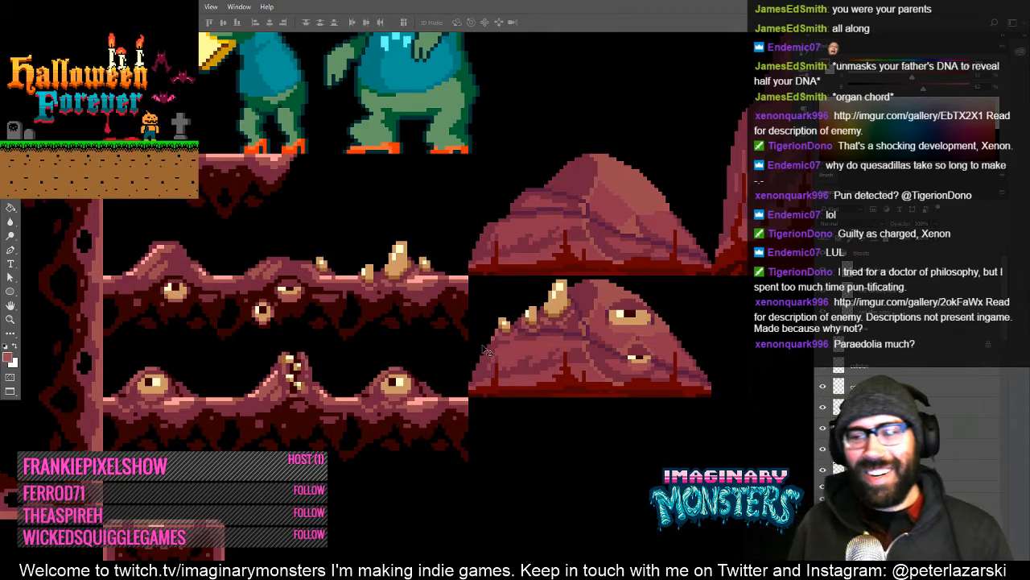
drag(425, 343, 585, 272)
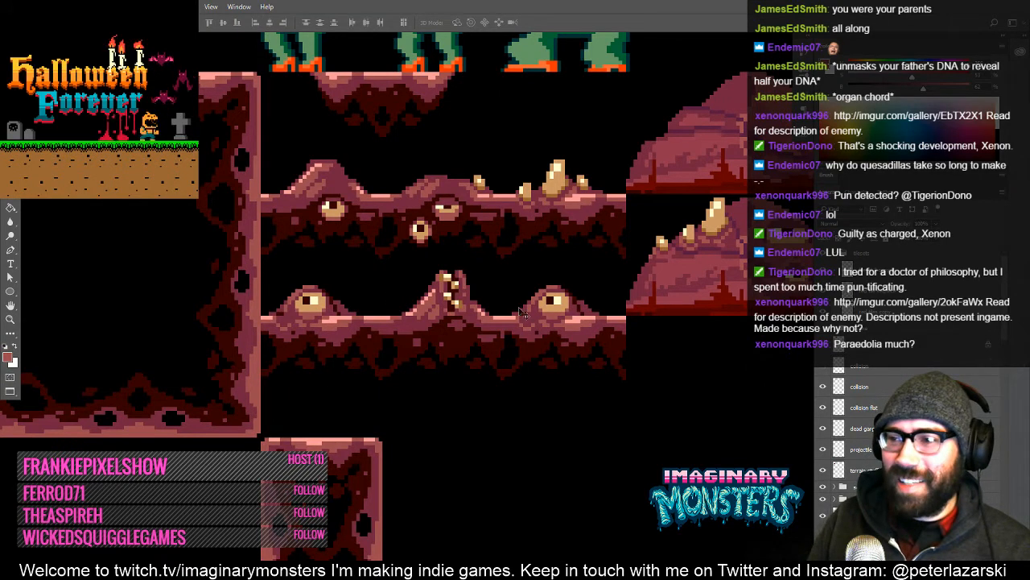
drag(545, 328, 561, 359)
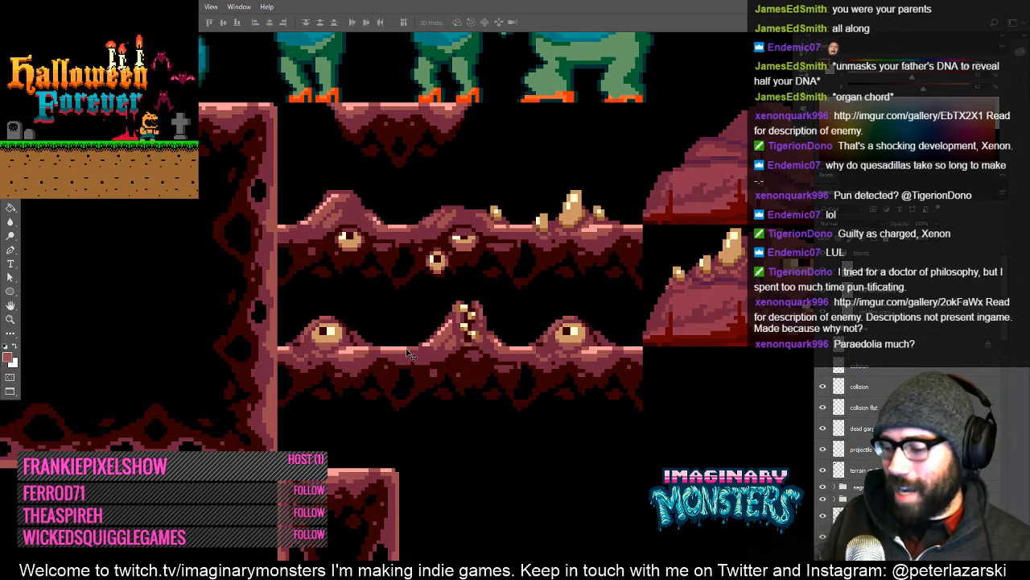
scroll(409, 352, up, 1)
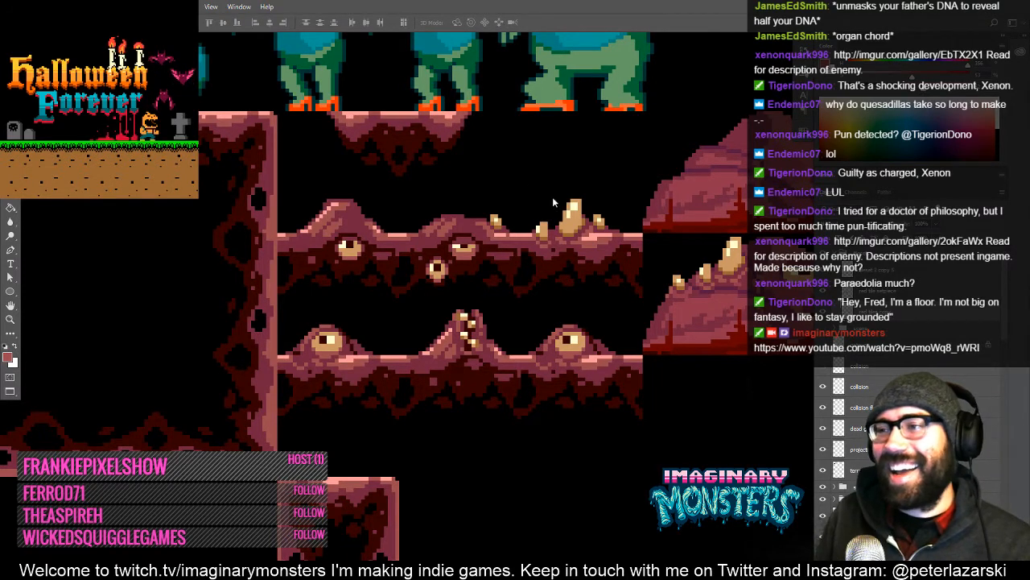
drag(552, 196, 499, 228)
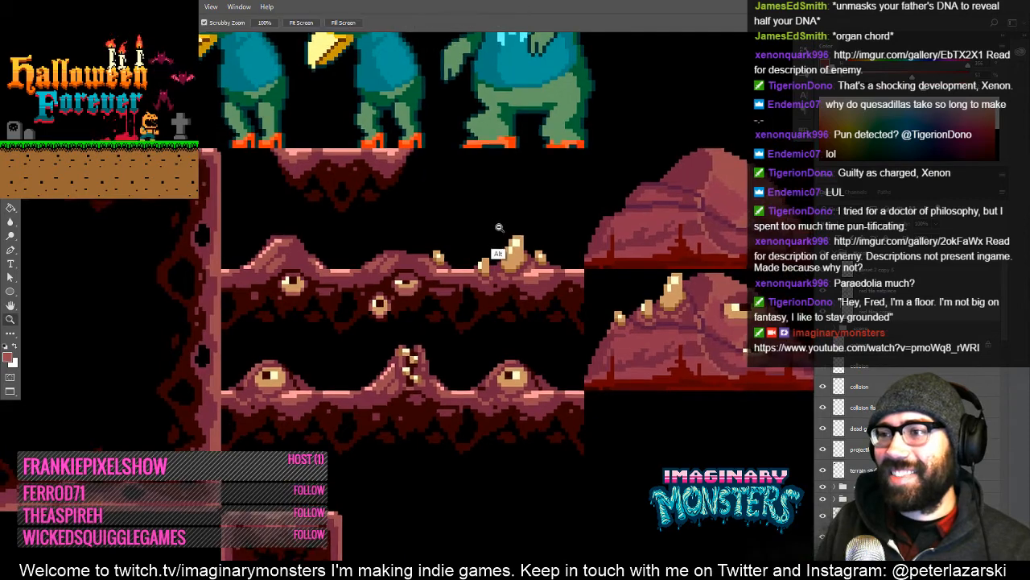
alt+click(499, 227)
alt+click(499, 227)
alt+click(499, 227)
alt+click(499, 227)
drag(549, 251, 412, 329)
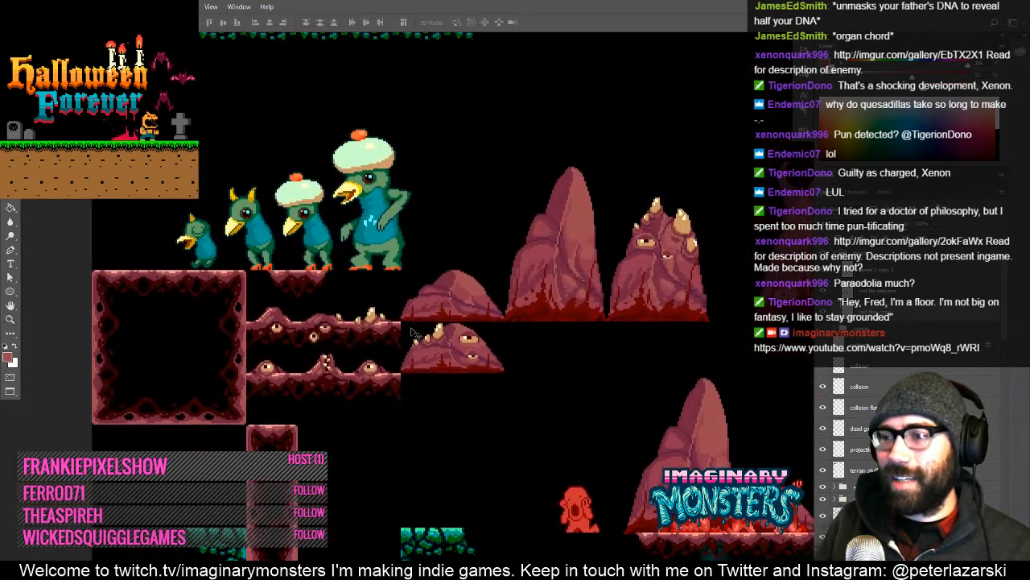
drag(508, 309, 373, 363)
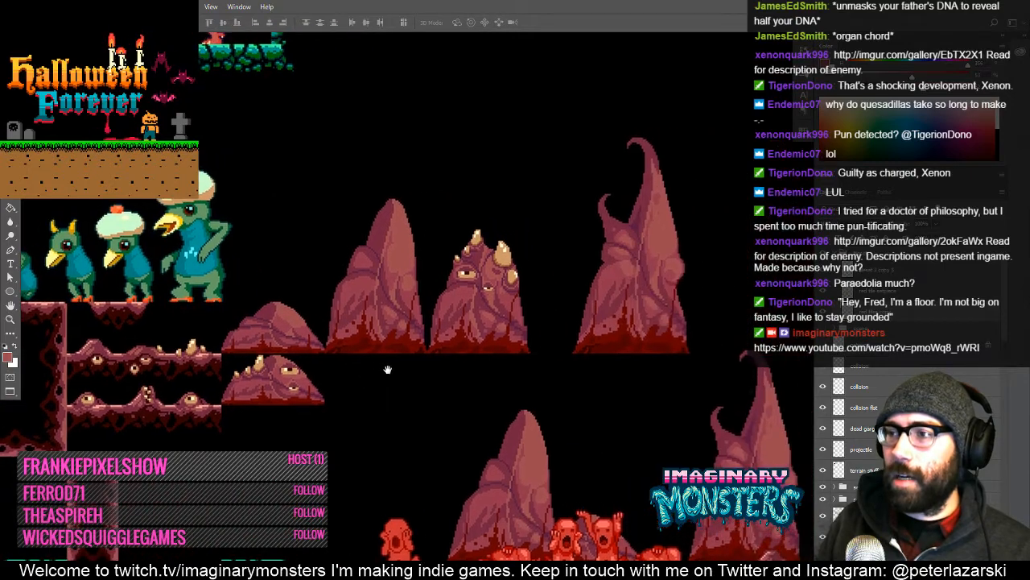
key(z)
alt+click(391, 365)
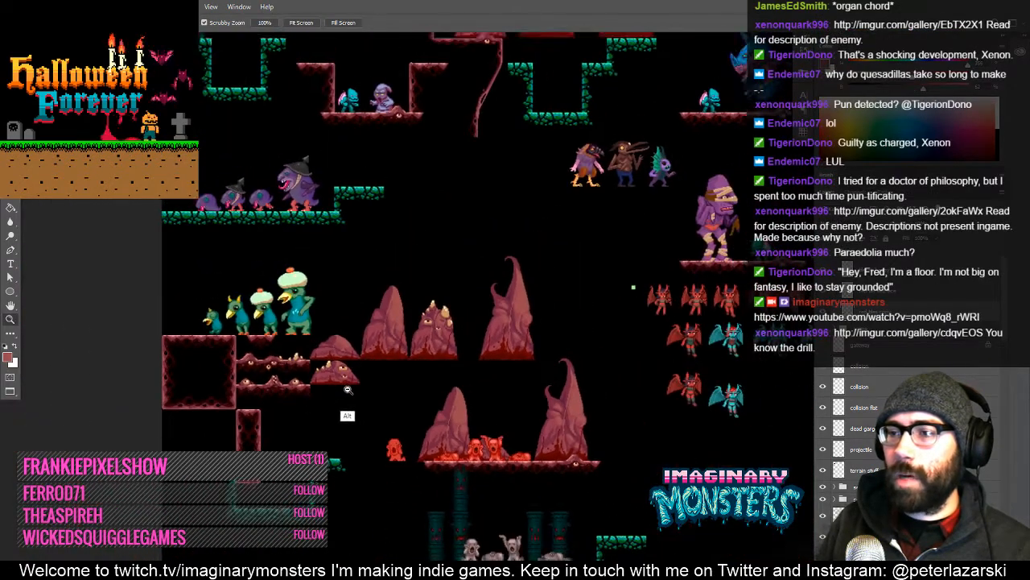
- Check which artwork sits on the fleshy tileset layer by hiding and reshowing it, and examine its mound tiles up close
alt+click(347, 390)
key(v)
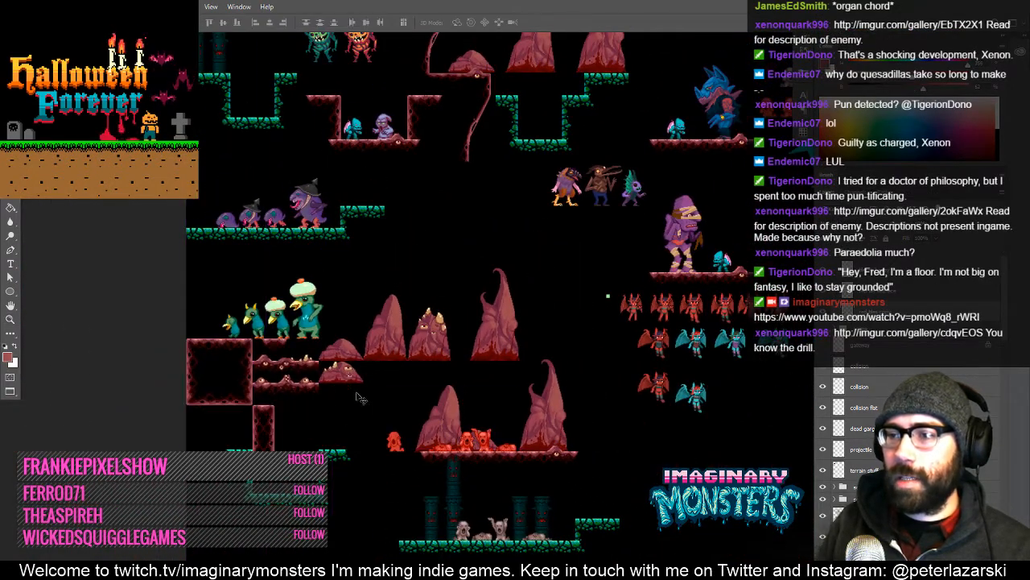
click(824, 255)
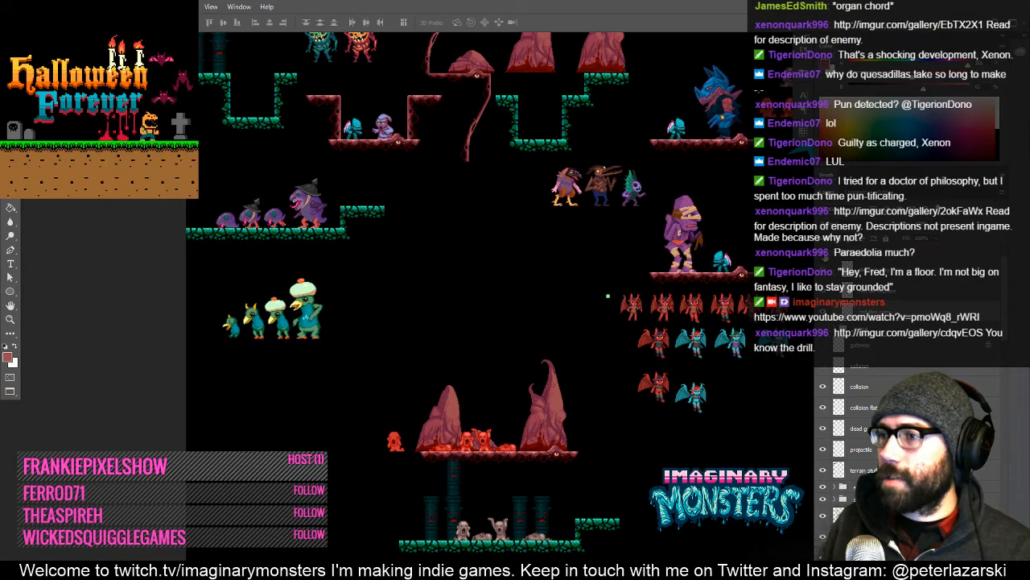
click(824, 256)
drag(368, 422, 540, 324)
key(z)
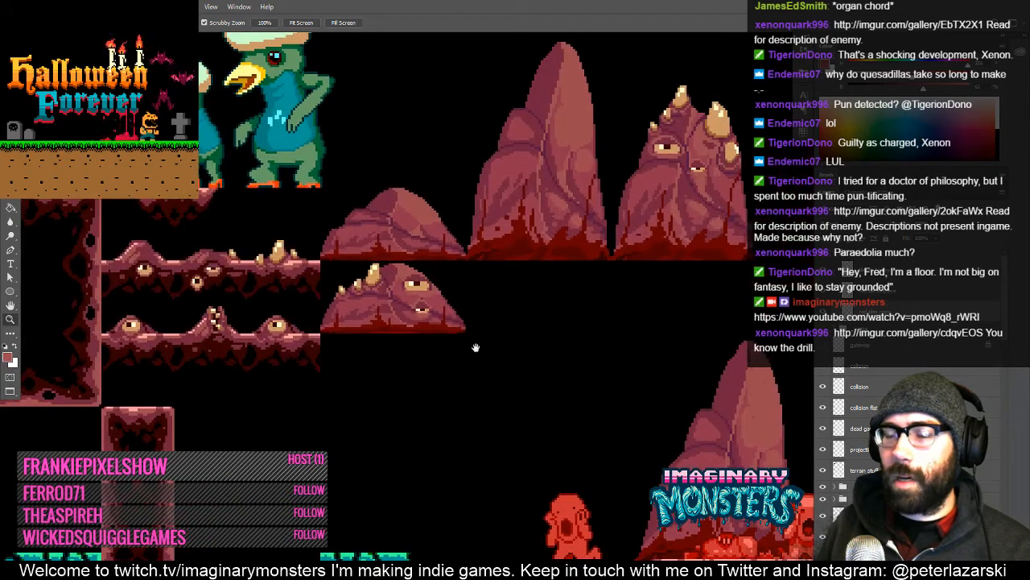
drag(476, 347, 571, 368)
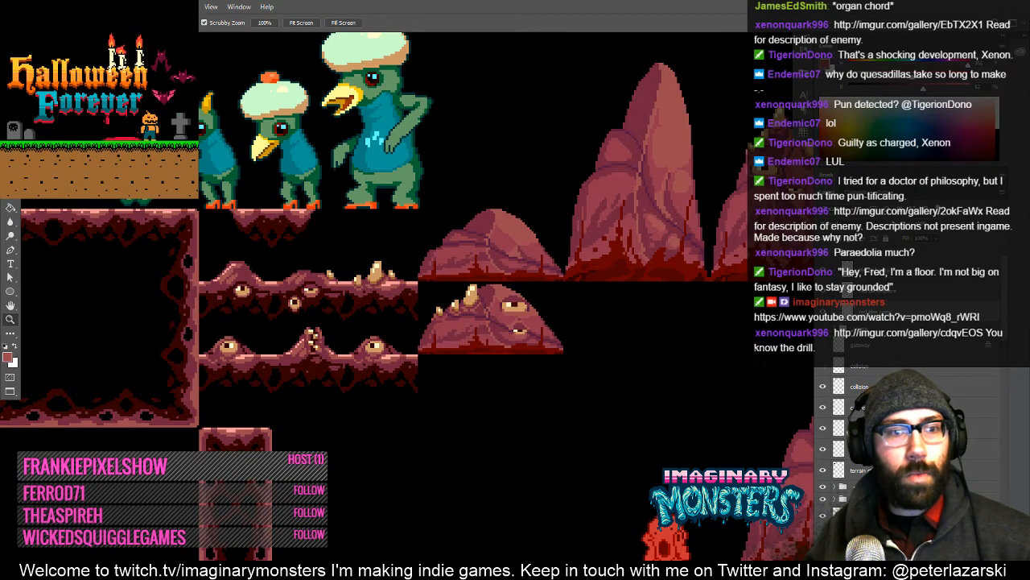
- Bring the browser into view, examine the Imgur post with the lab-coat monster drawing and its description, and dismiss the browser window
drag(0, 213, 499, 115)
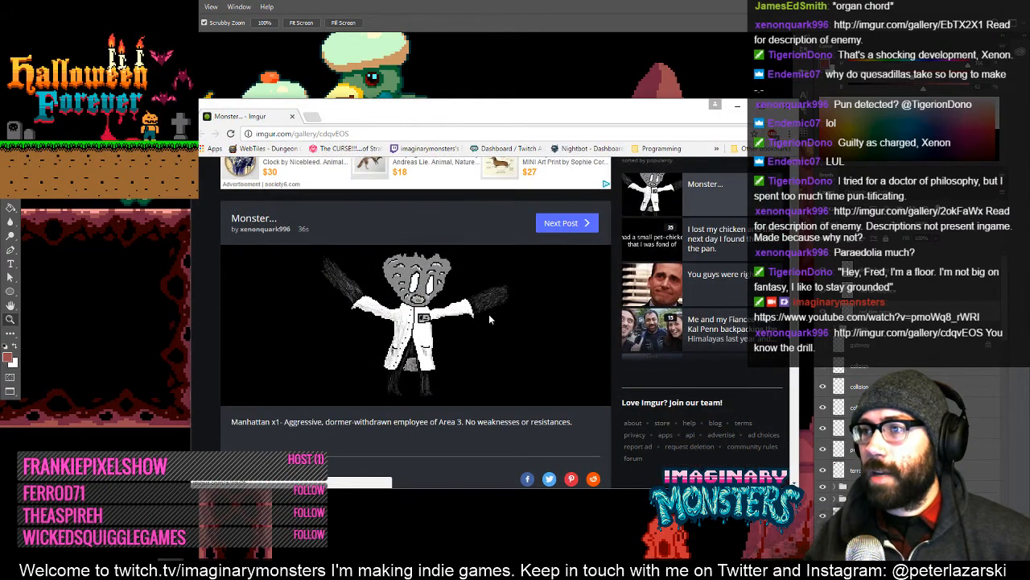
scroll(489, 319, up, 1)
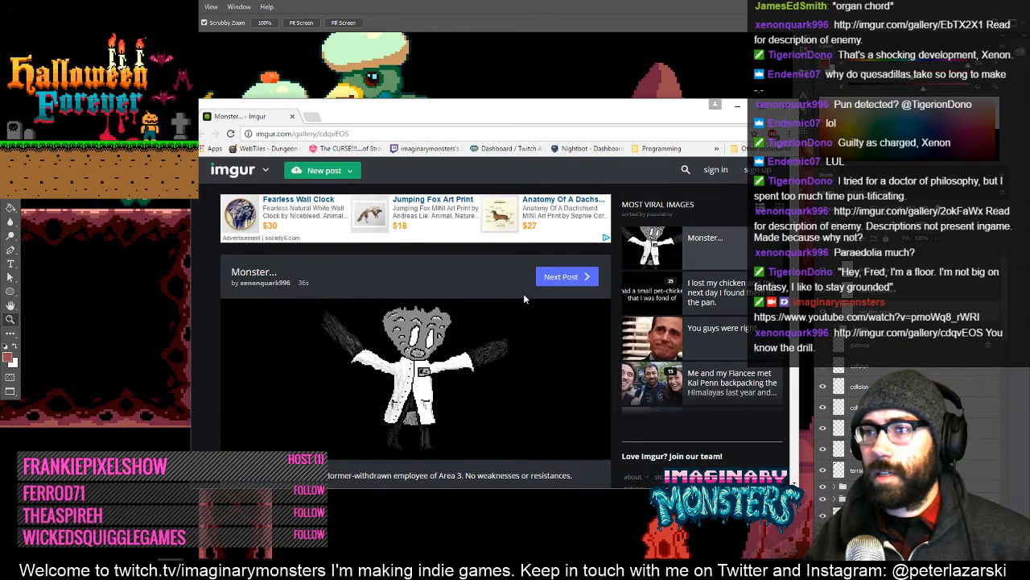
scroll(523, 293, down, 1)
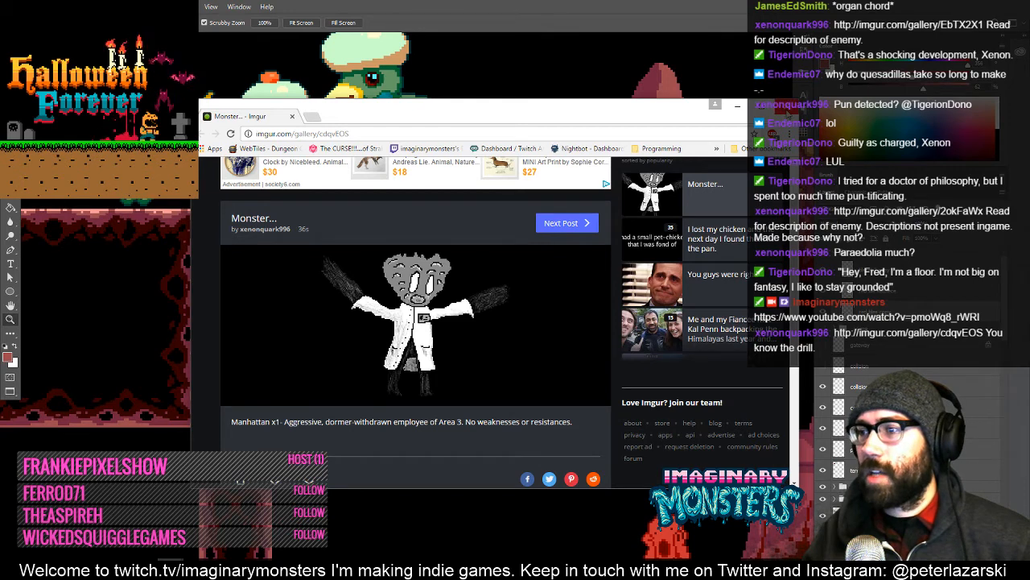
click(786, 109)
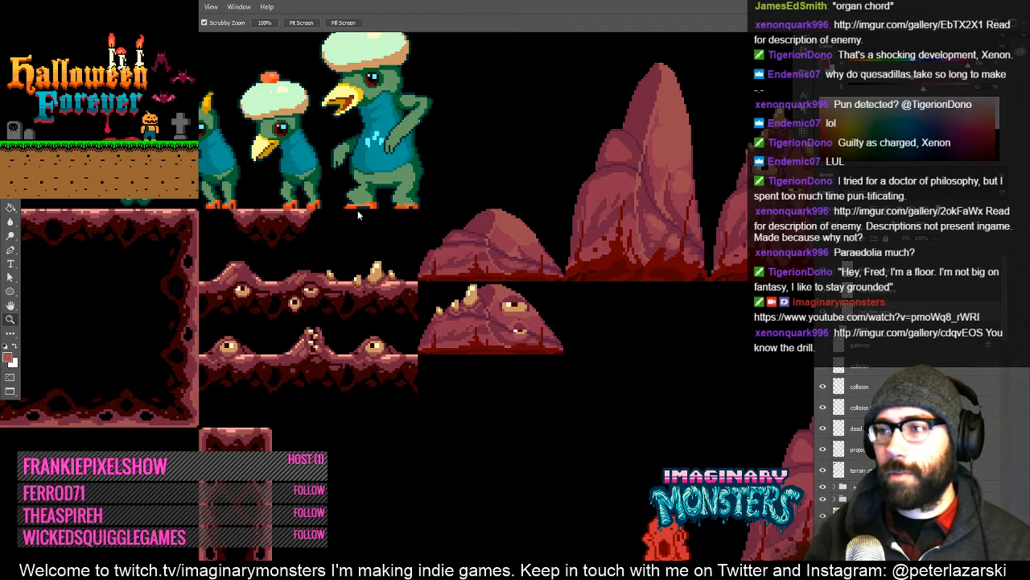
- Activate the Rectangular Marquee tool by the square flesh block and return from full-screen to the standard window view
drag(323, 219, 457, 263)
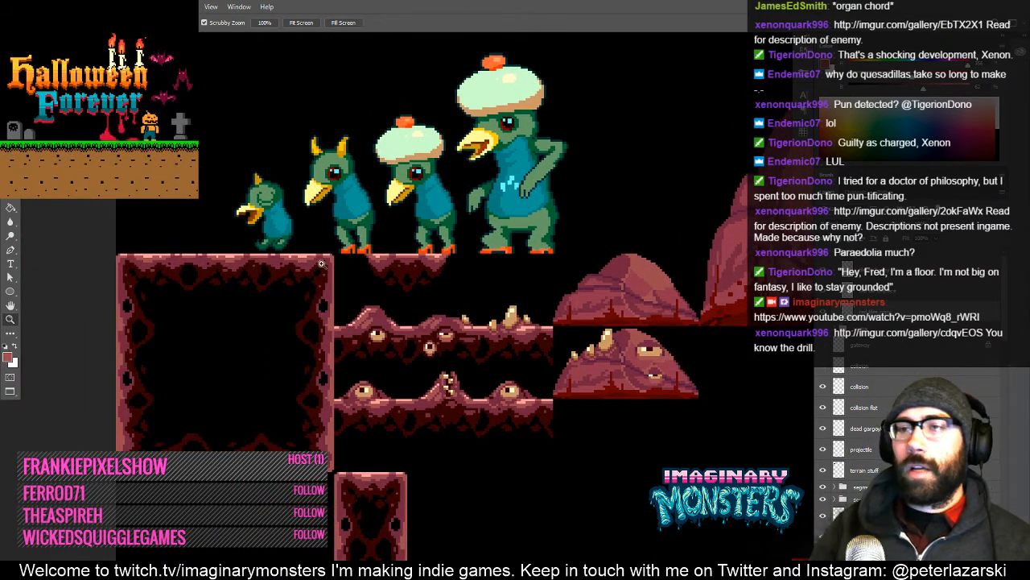
key(m)
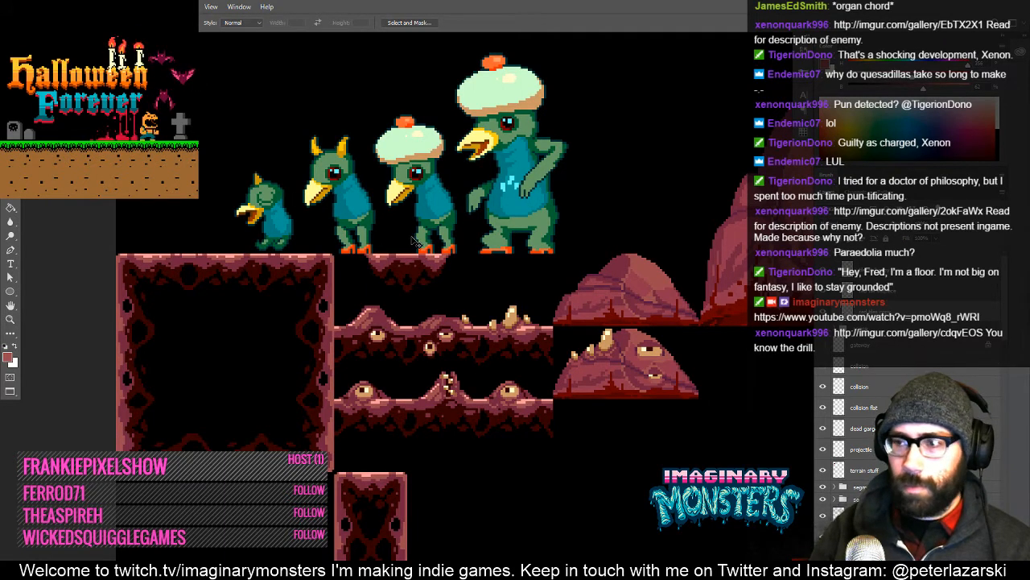
key(f)
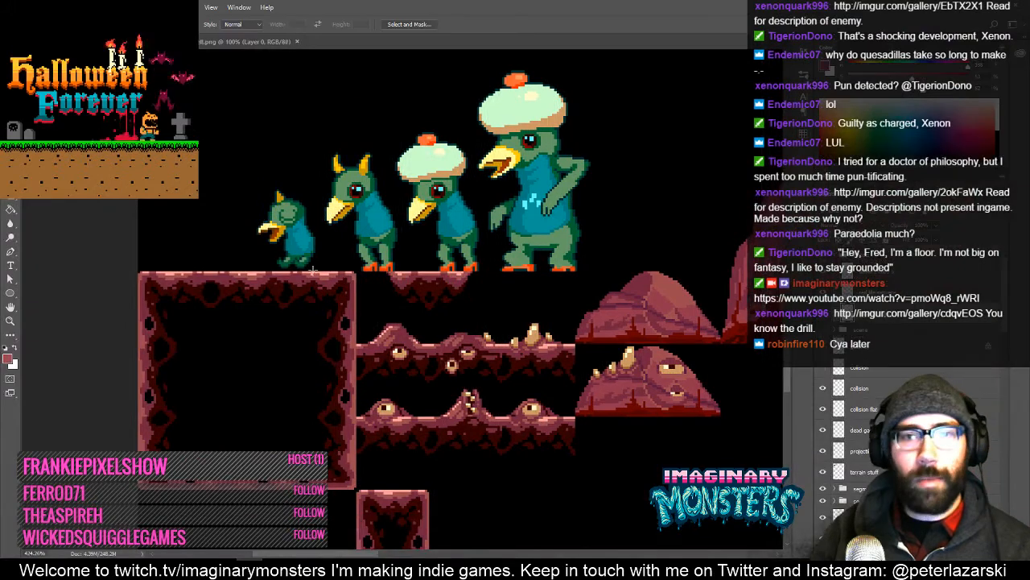